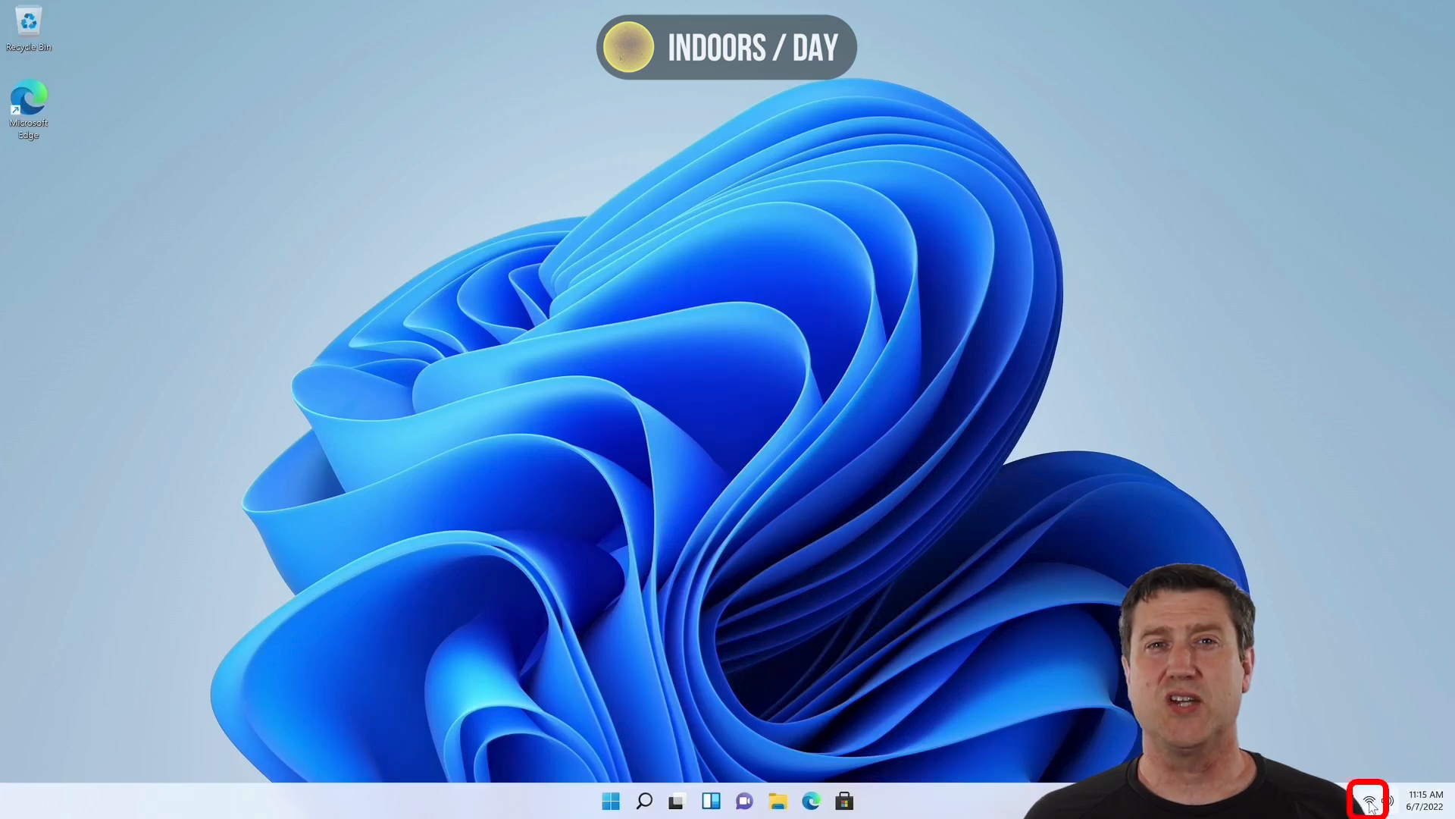
Confirm Wi-Fi is connected from the tray, then open the Date & time settings from the clock.
{"action": "left_click", "coordinate": [1371, 802]}
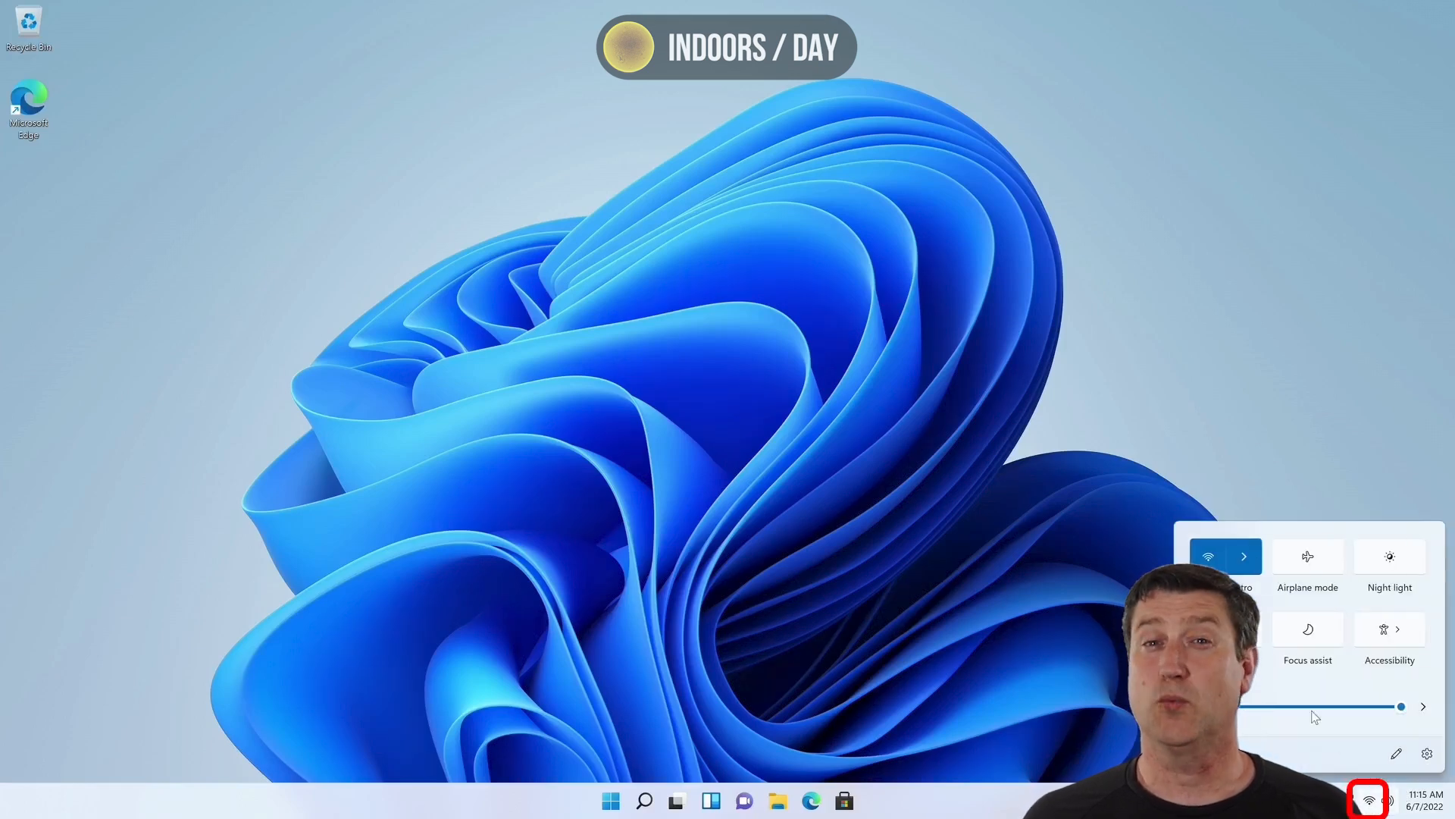
{"action": "left_click", "coordinate": [1248, 567]}
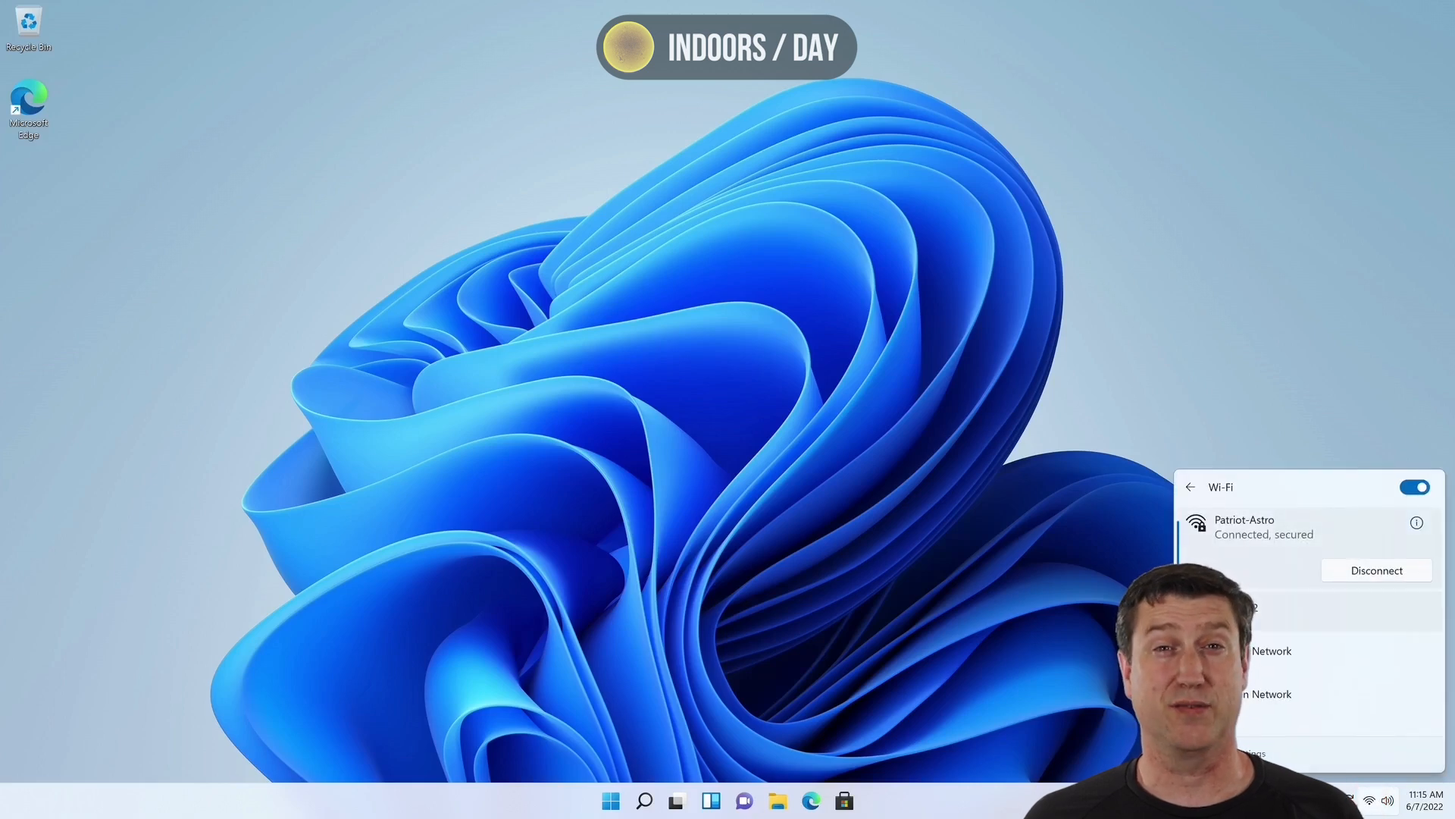
{"action": "left_click", "coordinate": [1151, 660]}
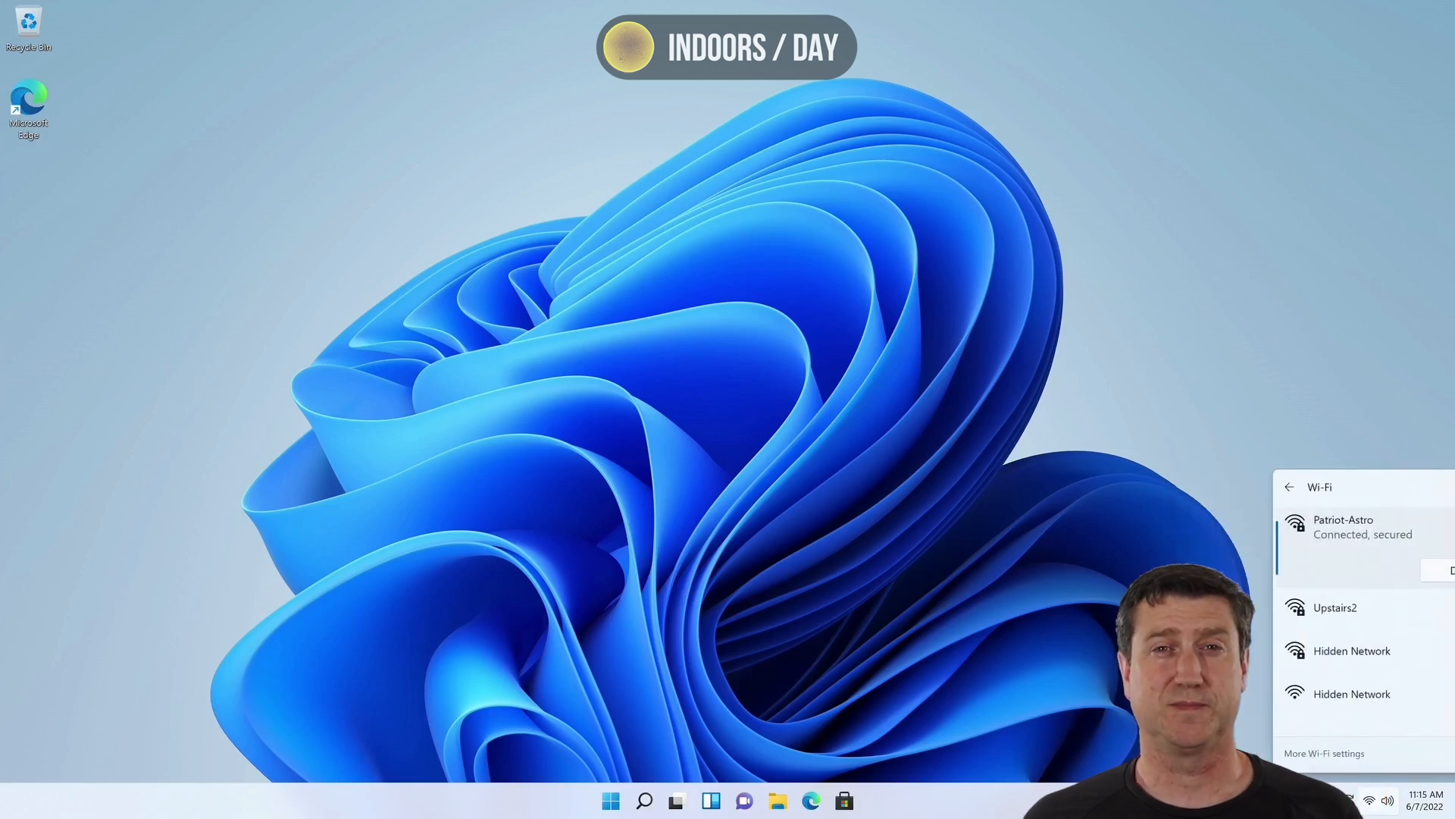
{"action": "right_click", "coordinate": [1414, 803]}
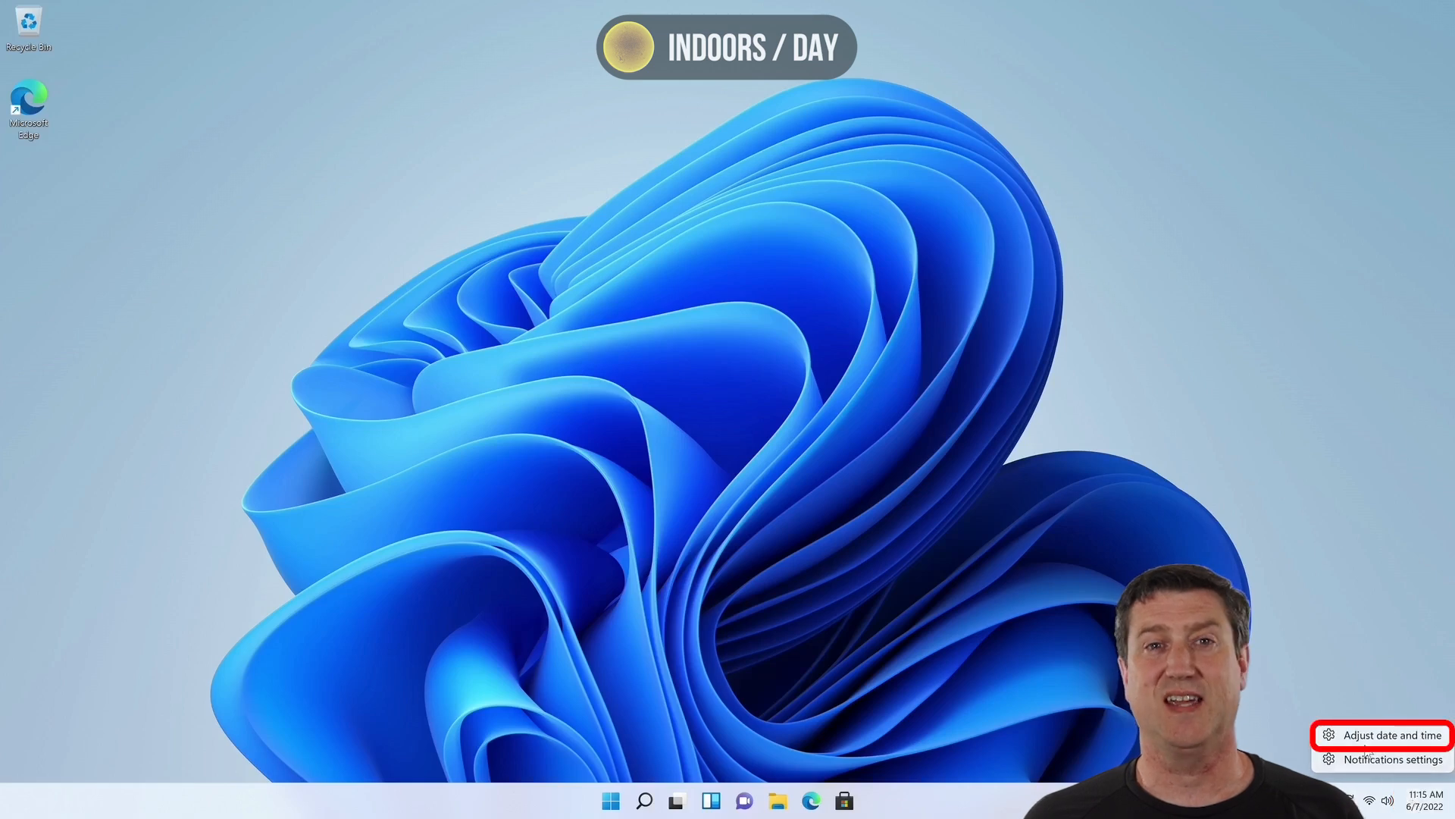
{"action": "left_click", "coordinate": [1309, 709]}
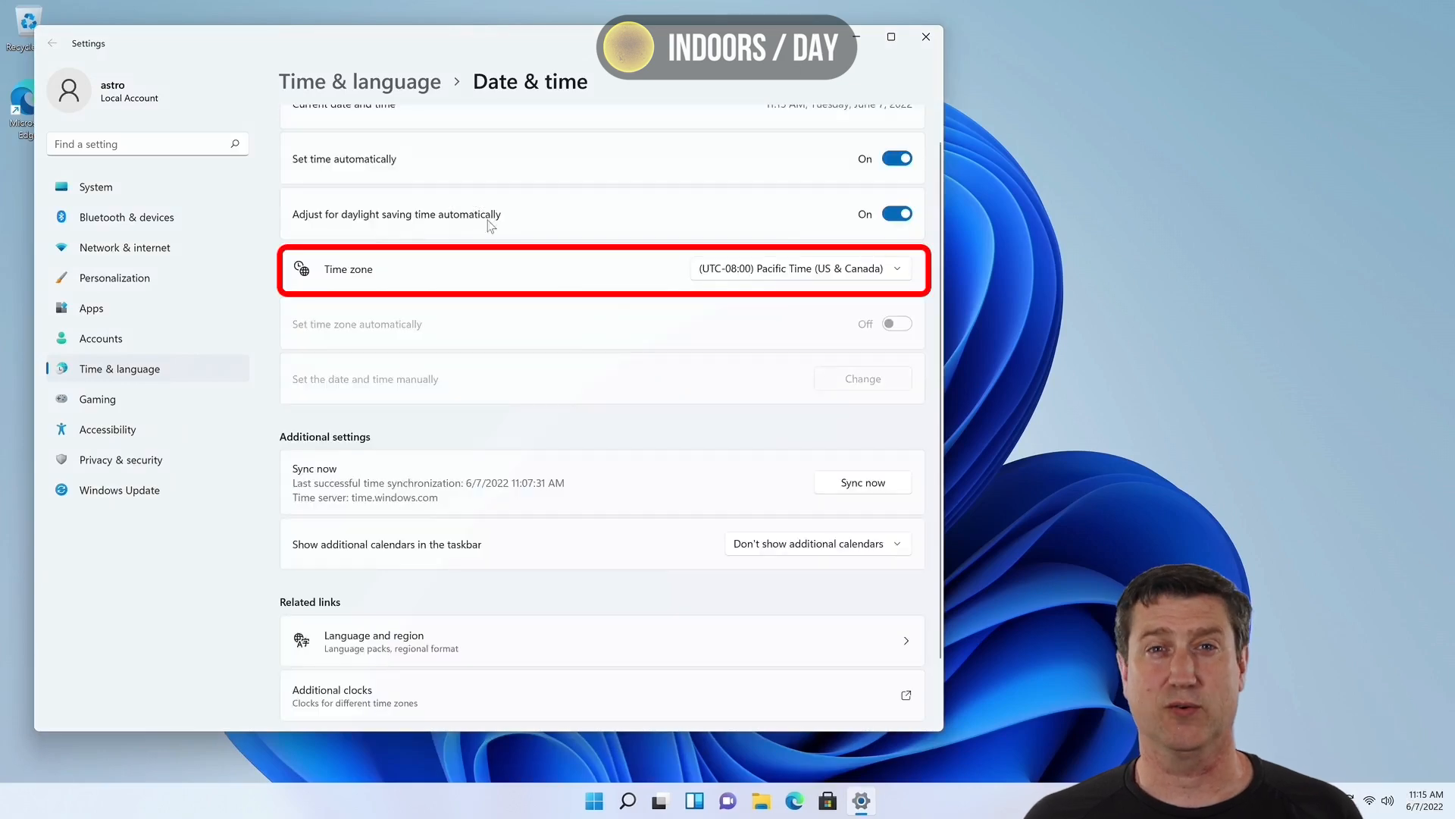
Change the time zone to (UTC-05:00) Eastern Time (US & Canada).
{"action": "left_click", "coordinate": [760, 268]}
{"action": "left_click", "coordinate": [786, 387]}
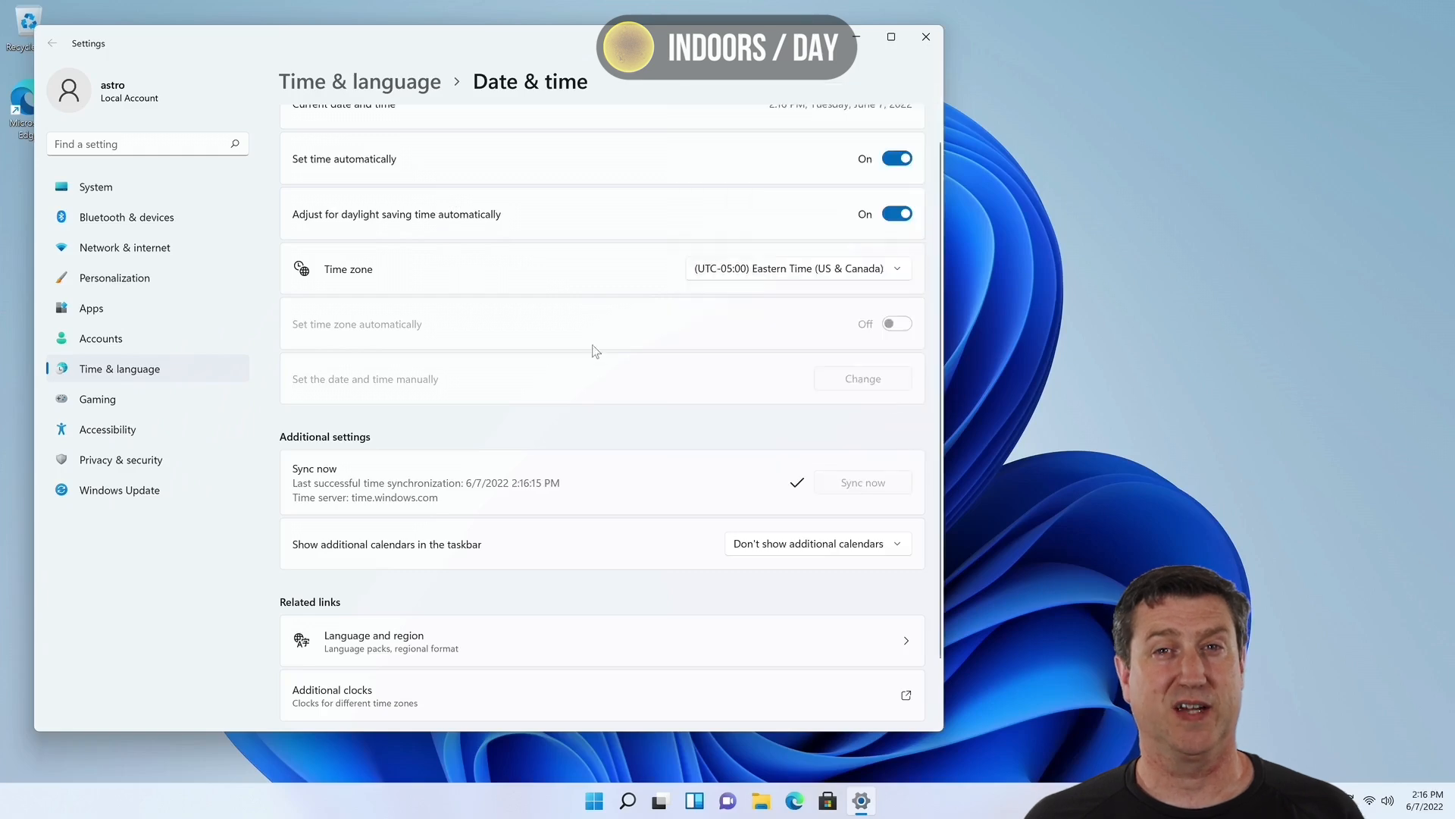
{"action": "left_click", "coordinate": [103, 188]}
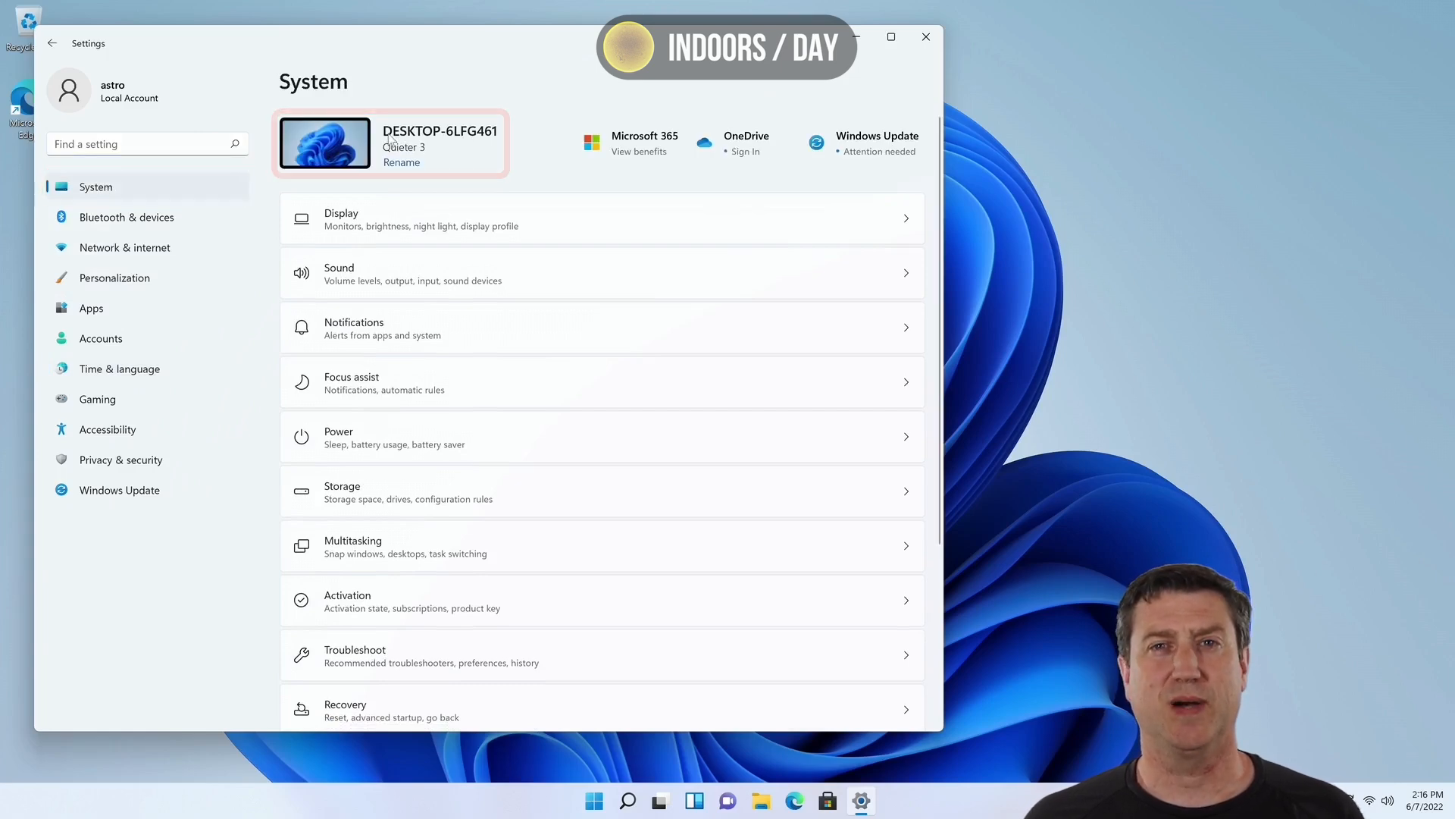
Rename the PC to HEQ5-Q3 from About, choosing Restart later.
{"action": "scroll", "coordinate": [424, 398], "scroll_direction": "down", "scroll_amount": 5}
{"action": "left_click", "coordinate": [421, 677]}
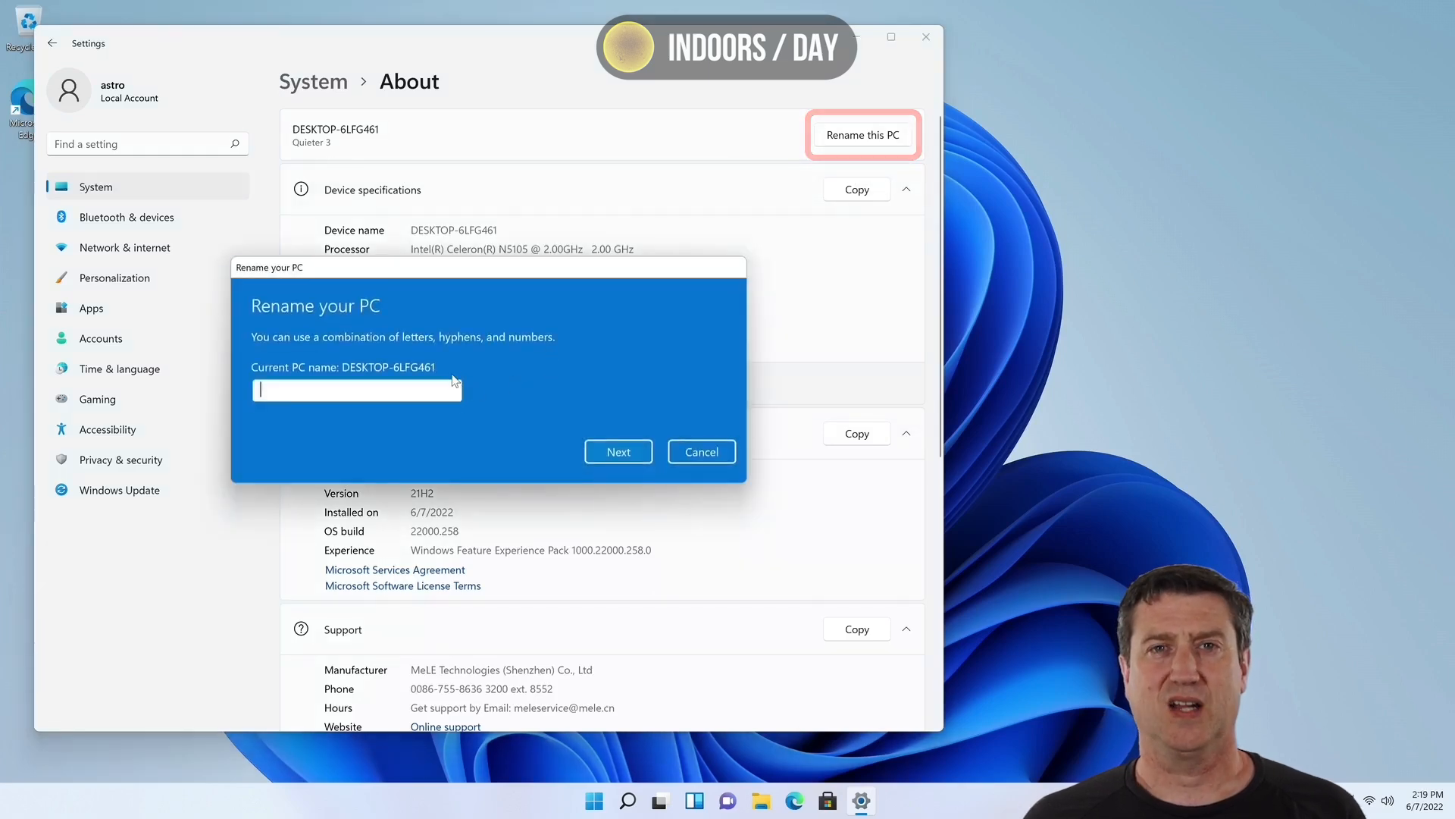
{"action": "type", "text": "HEQ"}
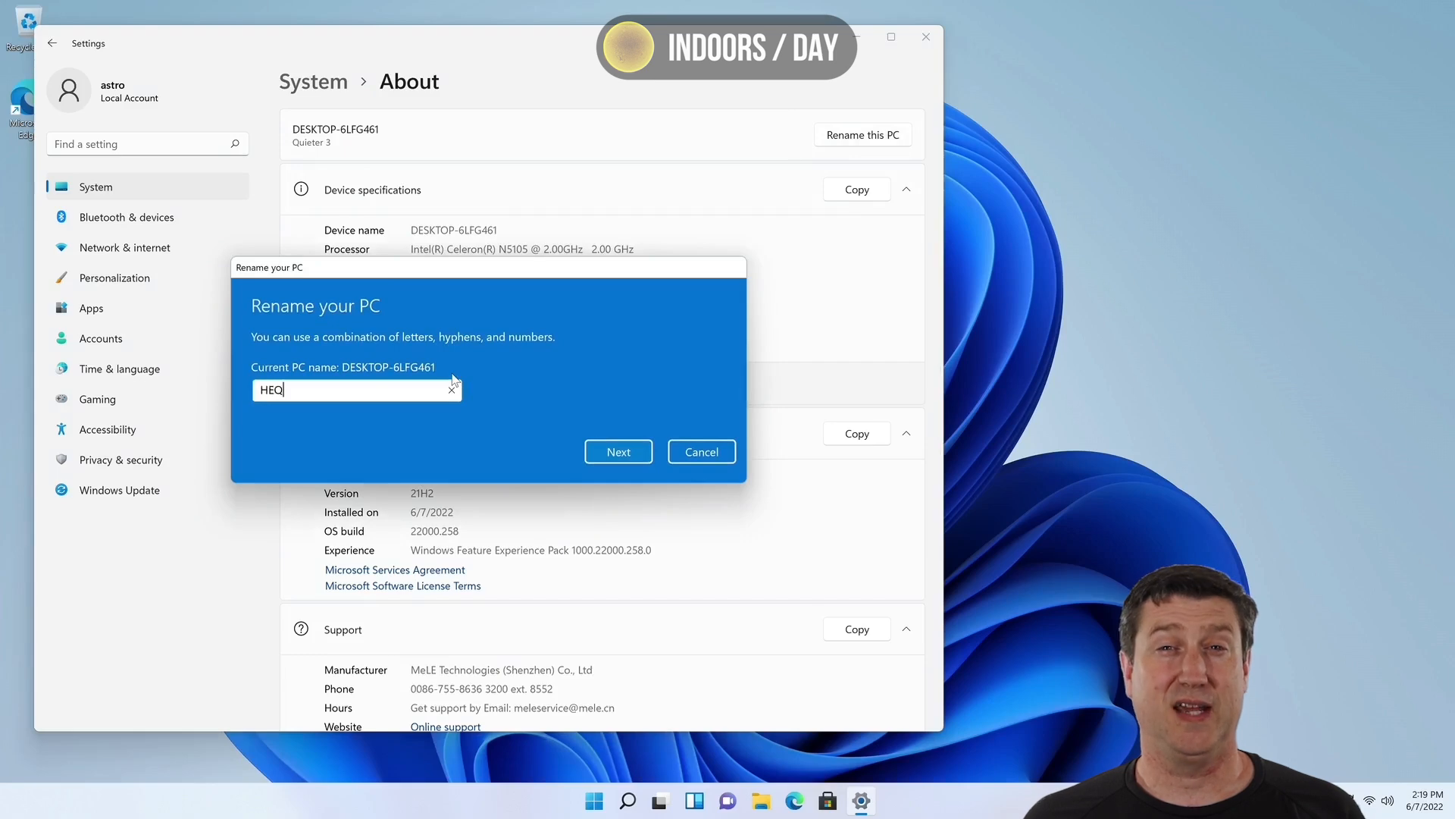
{"action": "type", "text": "5-Q3"}
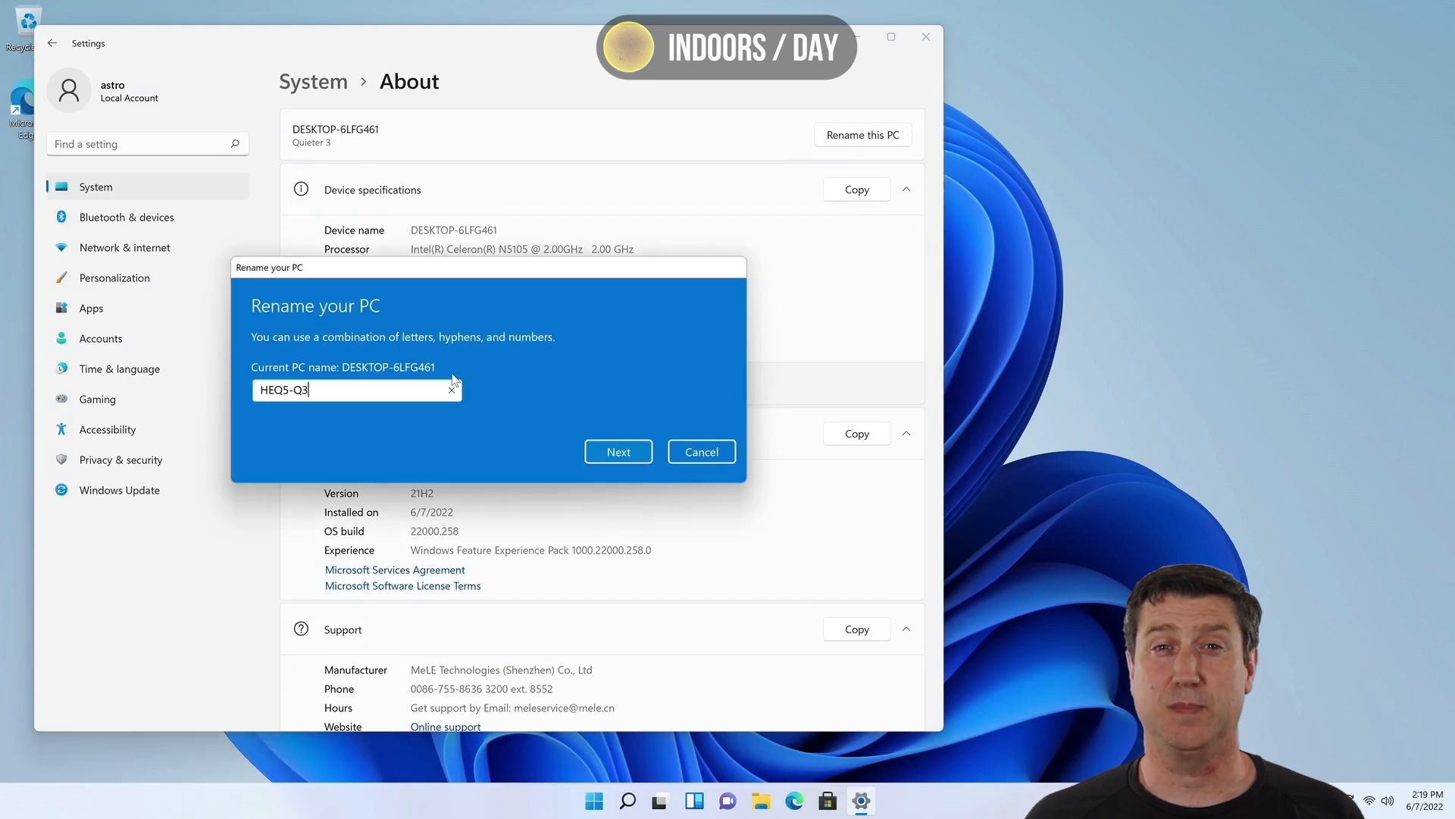
{"action": "left_click", "coordinate": [610, 455]}
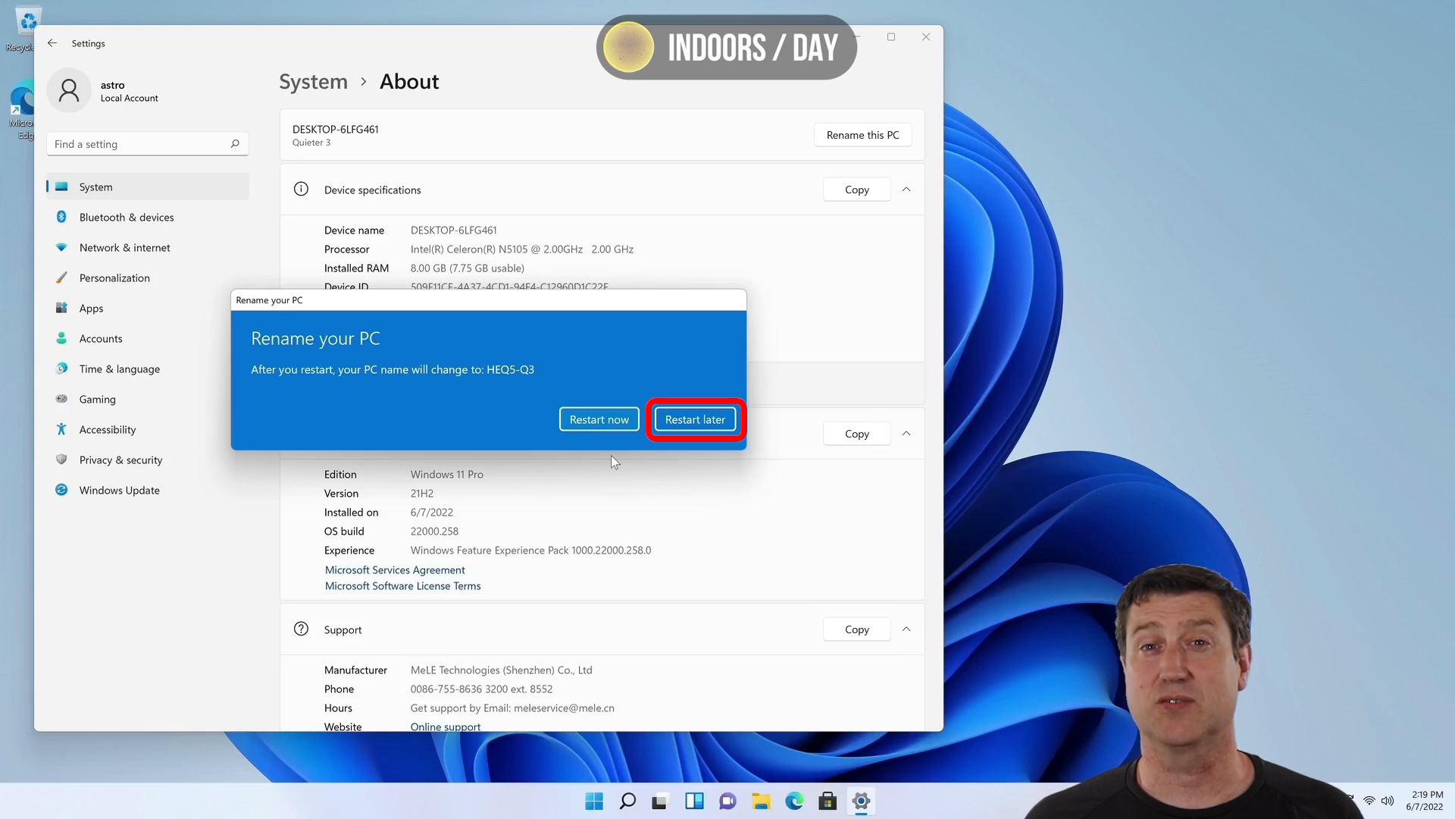
{"action": "left_click", "coordinate": [695, 420]}
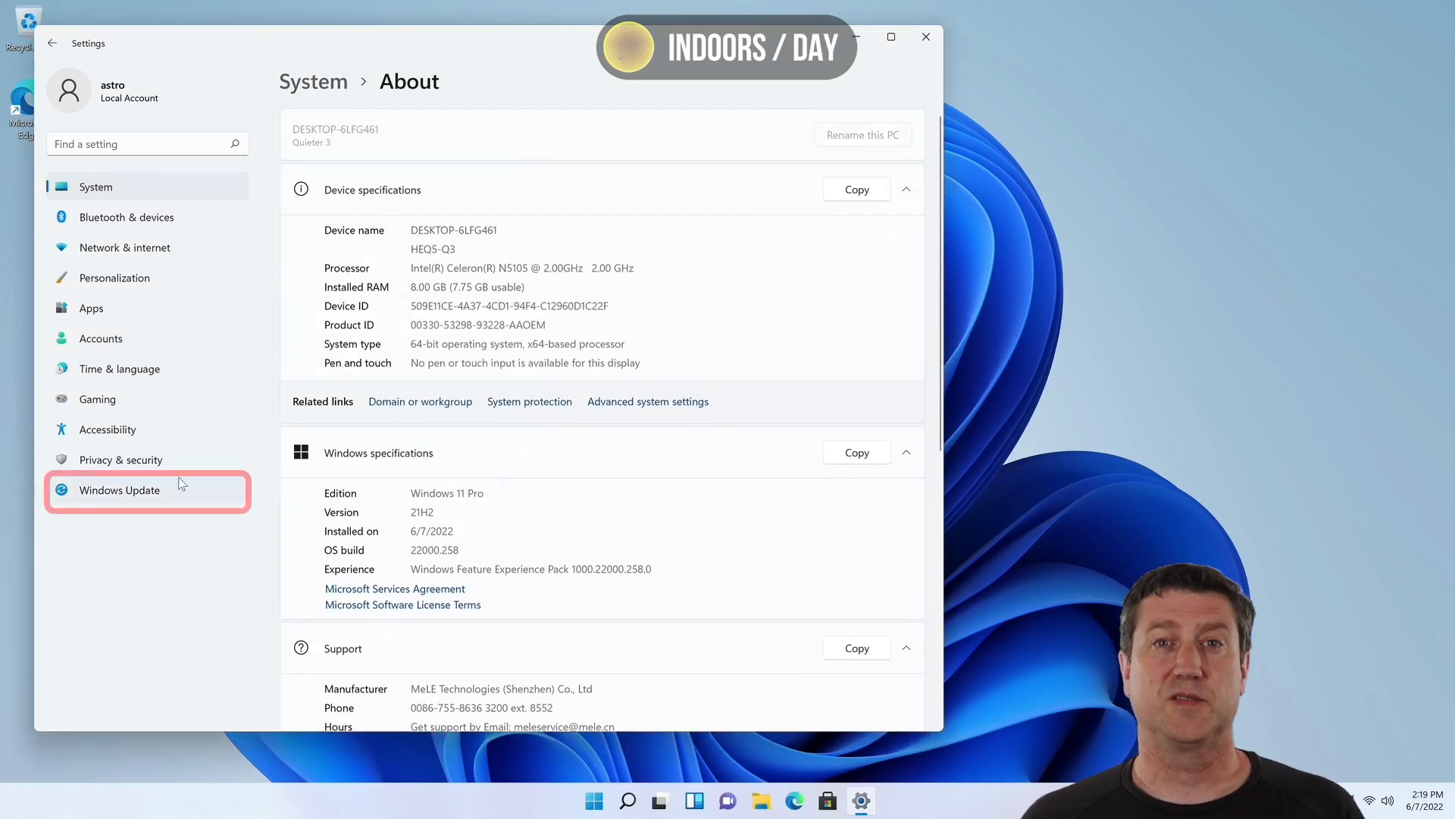
Check Windows Update and confirm the PC reports being up to date.
{"action": "left_click", "coordinate": [161, 492]}
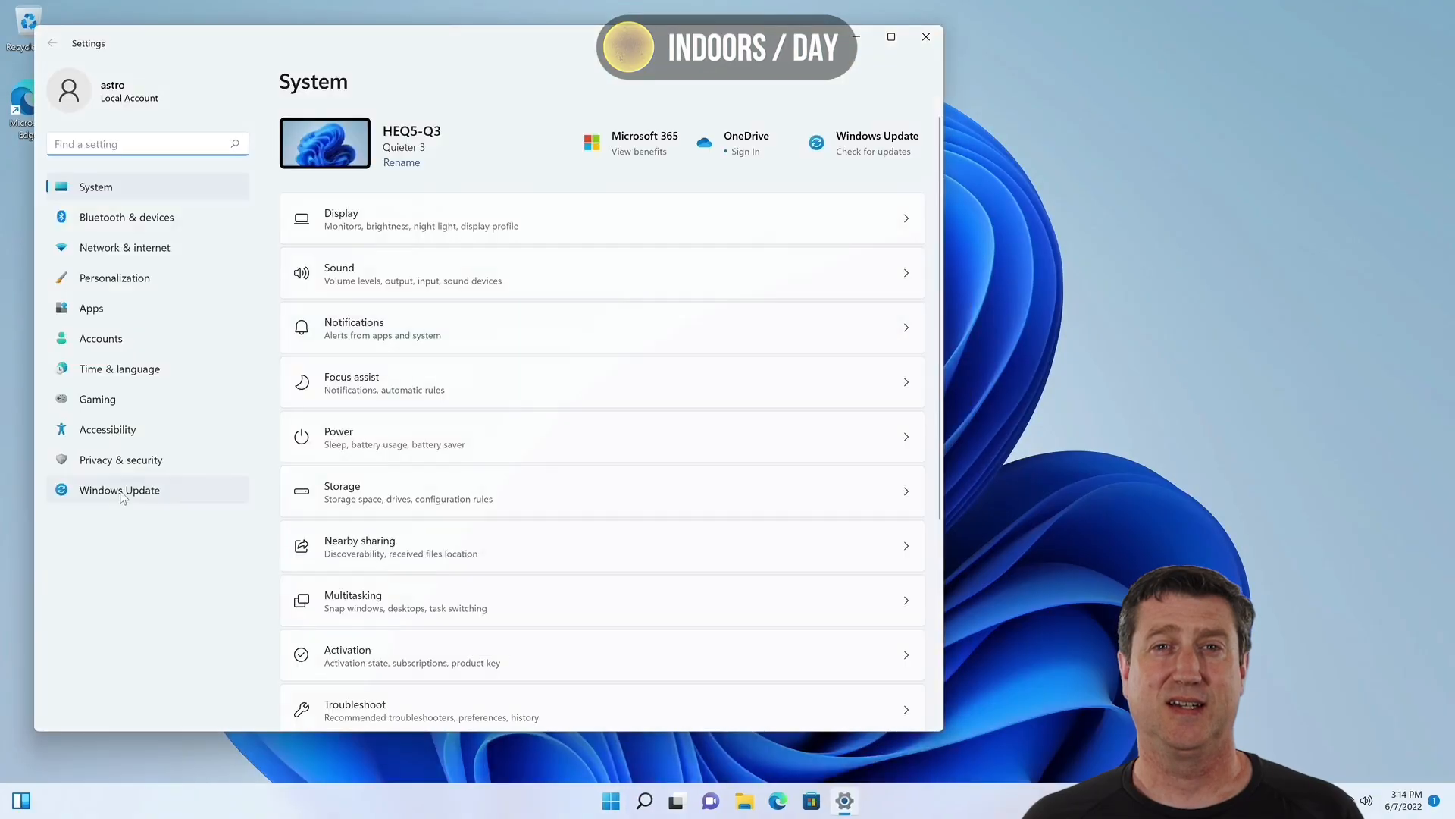
{"action": "left_click", "coordinate": [121, 491]}
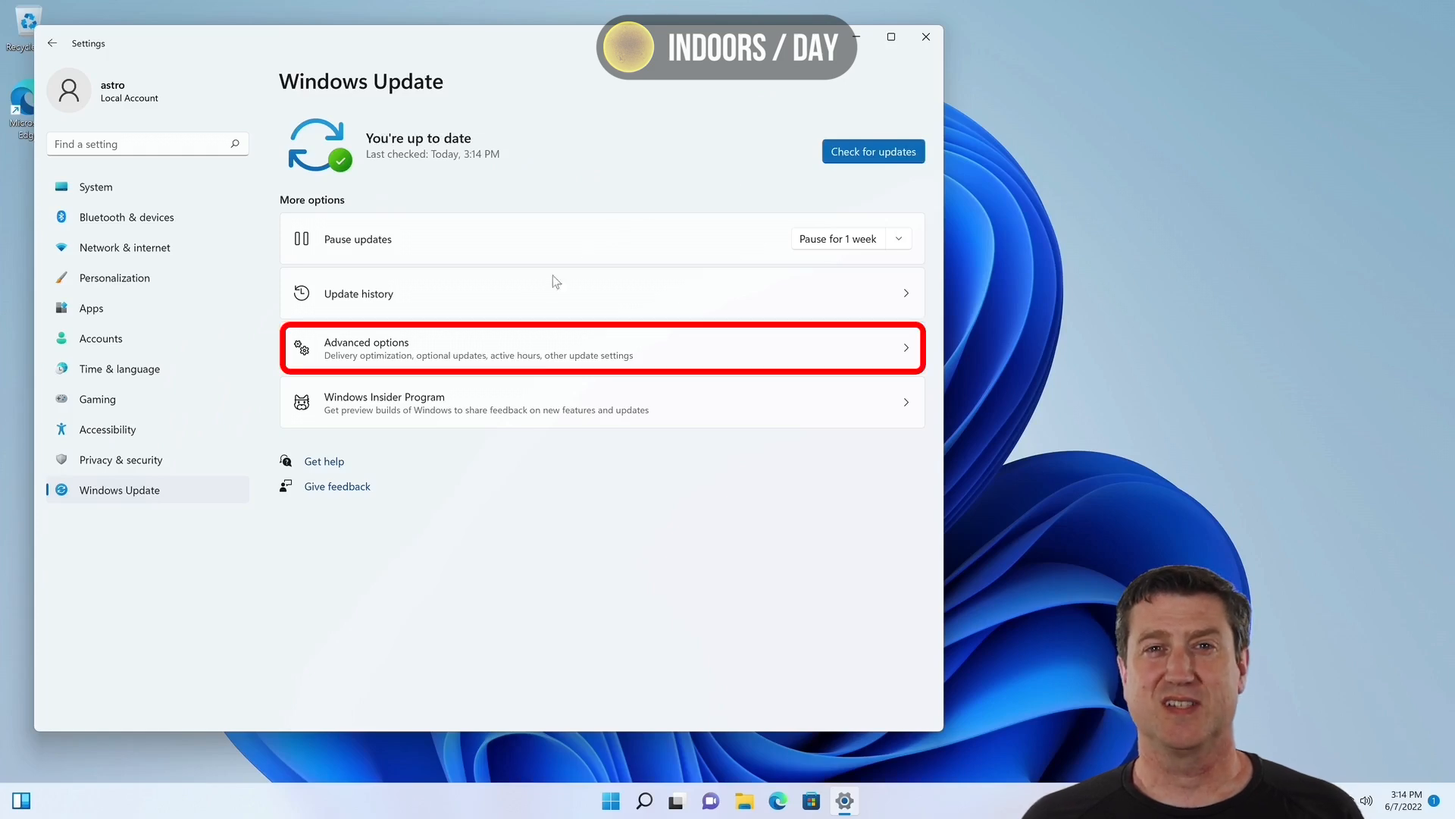
In Advanced options, switch active hours to manual with a 6:00 PM start time.
{"action": "left_click", "coordinate": [493, 357]}
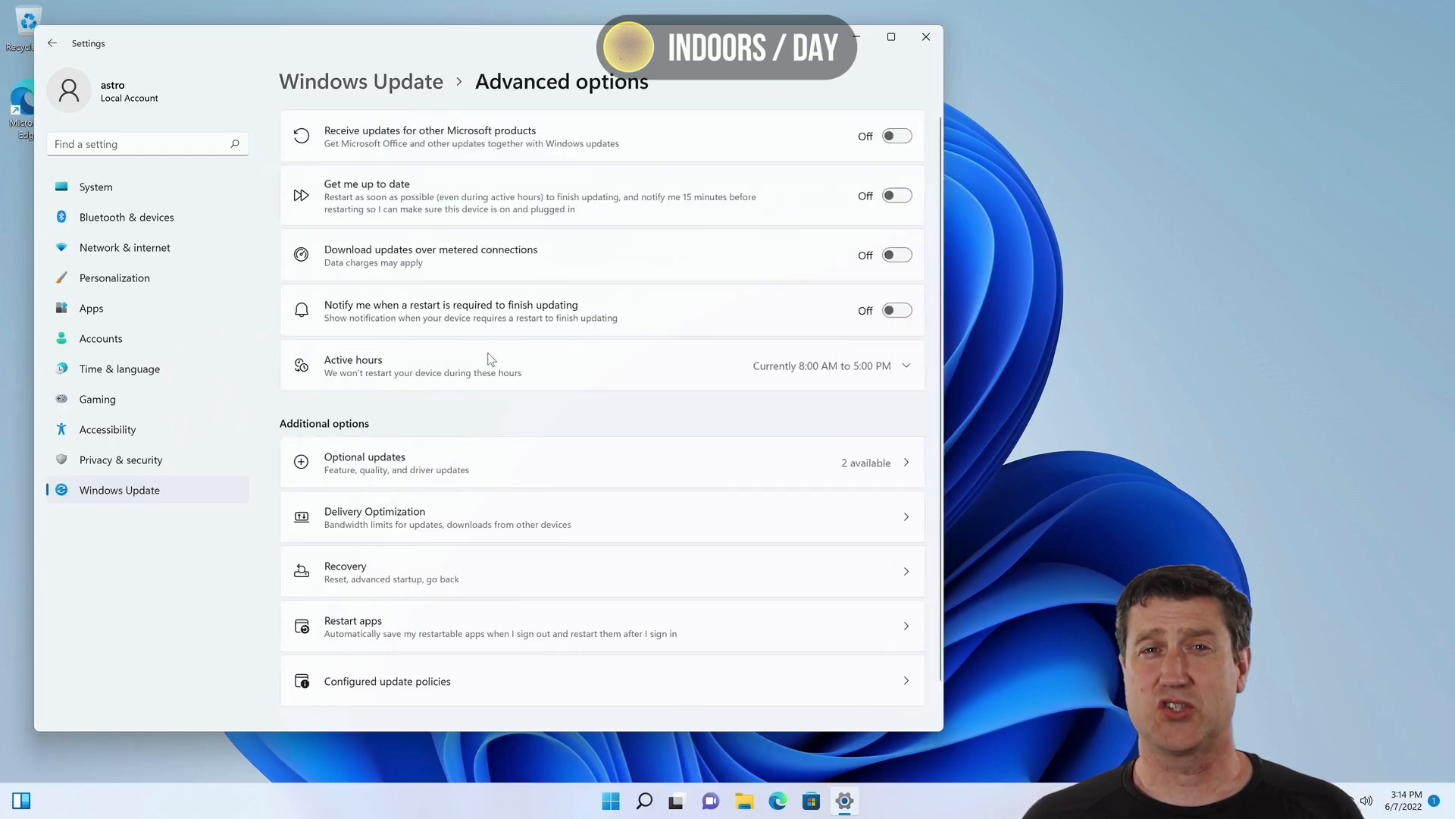
{"action": "left_click", "coordinate": [460, 370]}
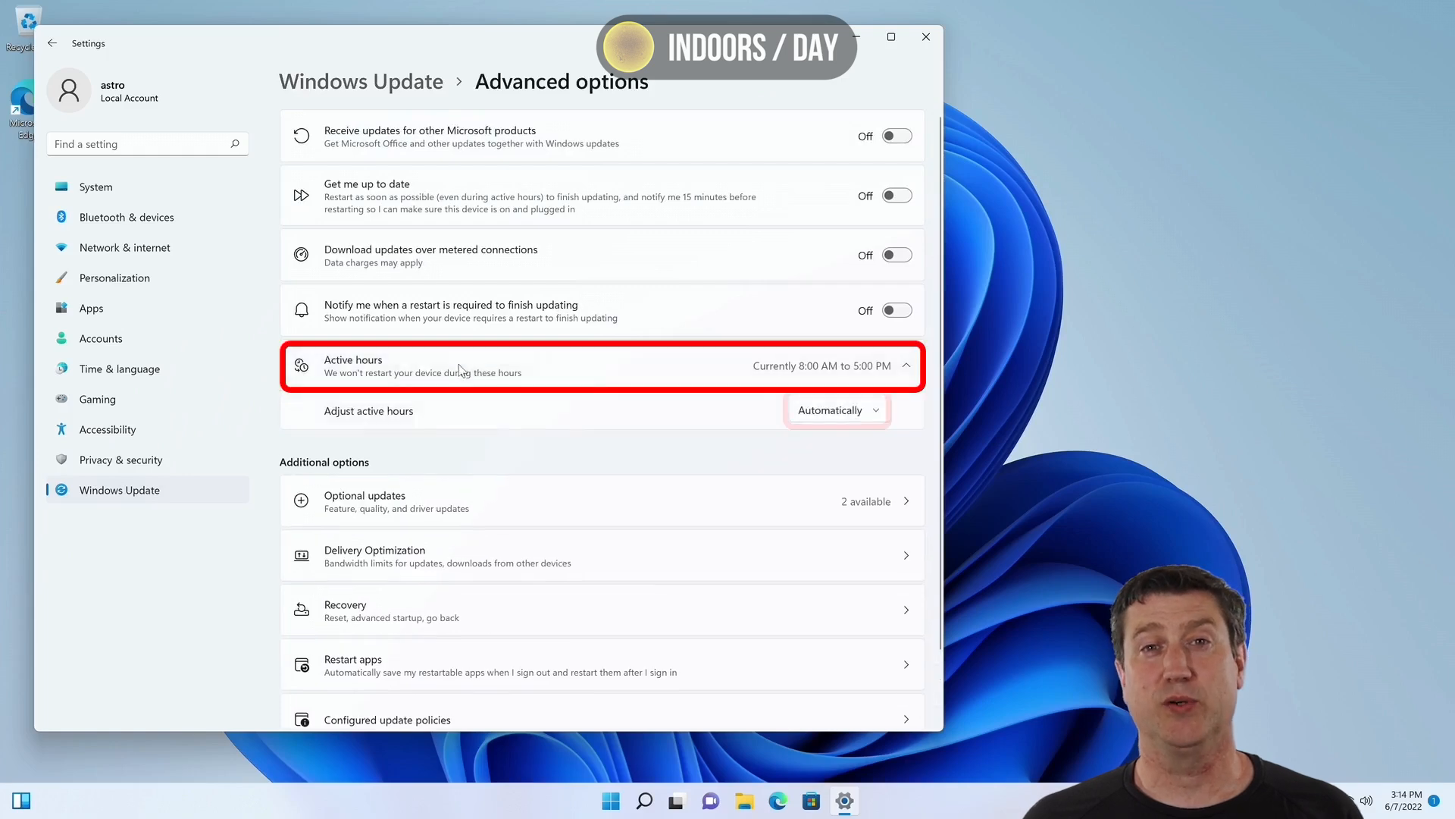
{"action": "left_click", "coordinate": [804, 413]}
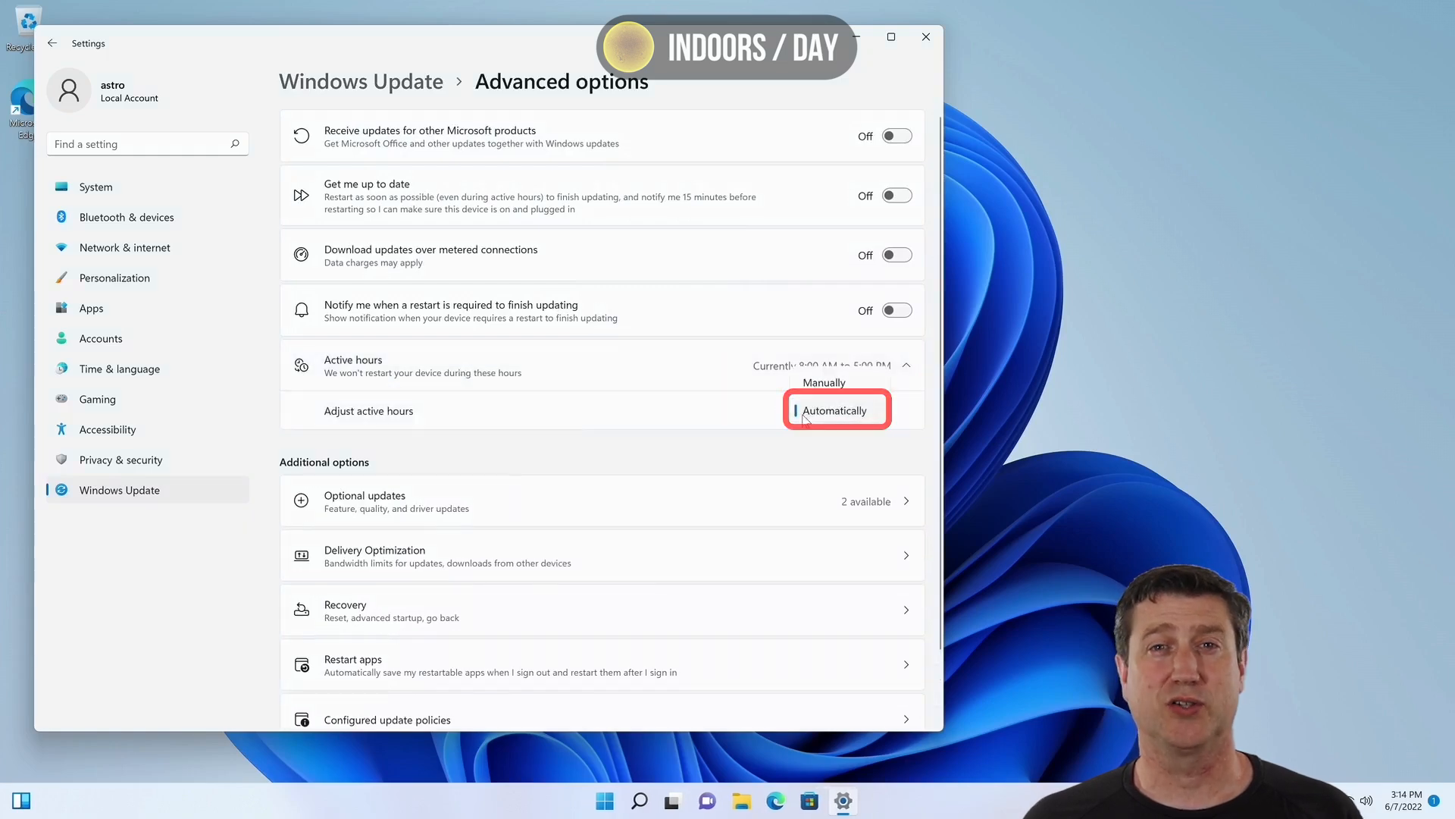
{"action": "left_click", "coordinate": [822, 383]}
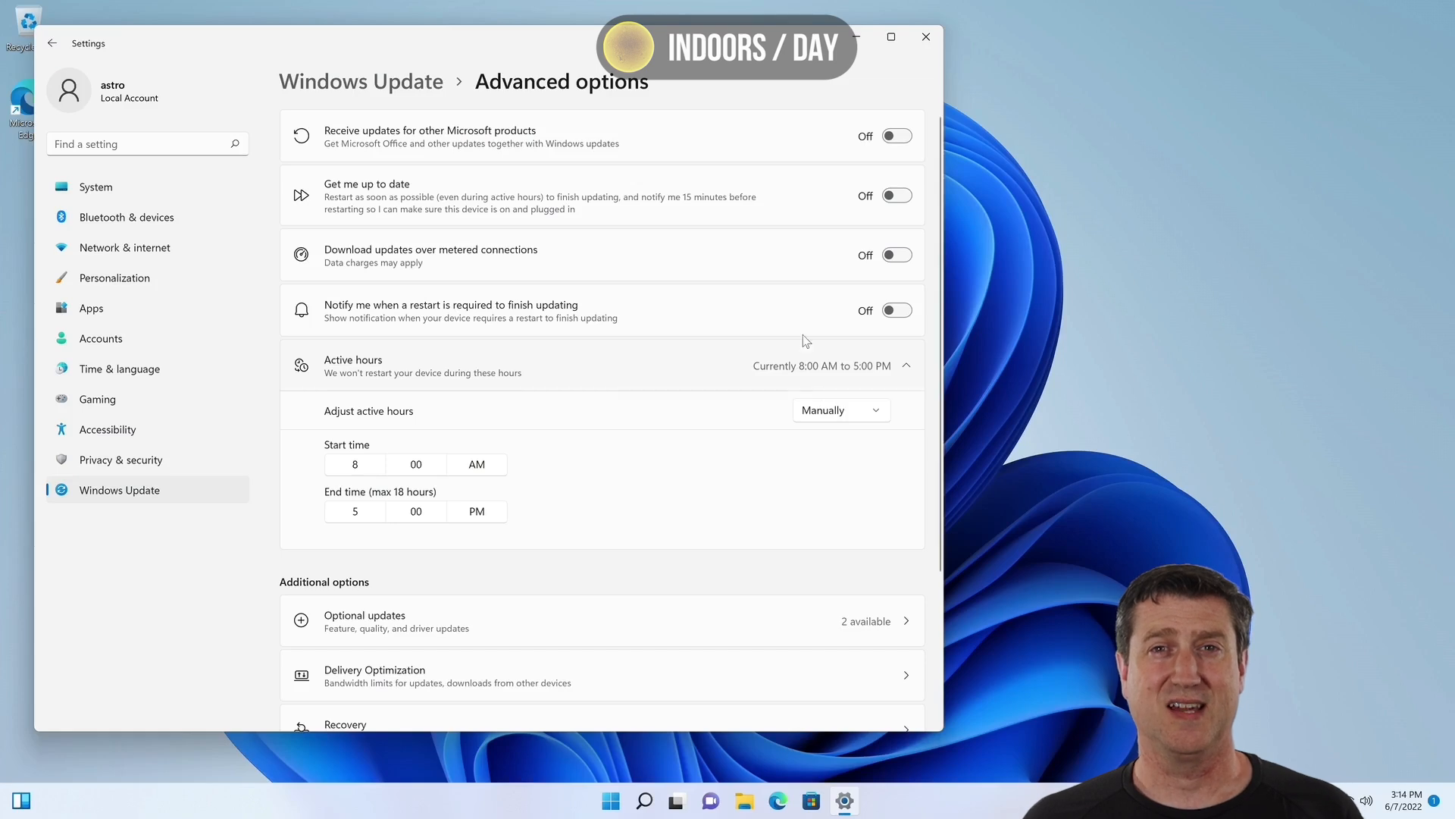
{"action": "left_click", "coordinate": [355, 464]}
{"action": "left_click", "coordinate": [355, 403]}
{"action": "left_click", "coordinate": [477, 494]}
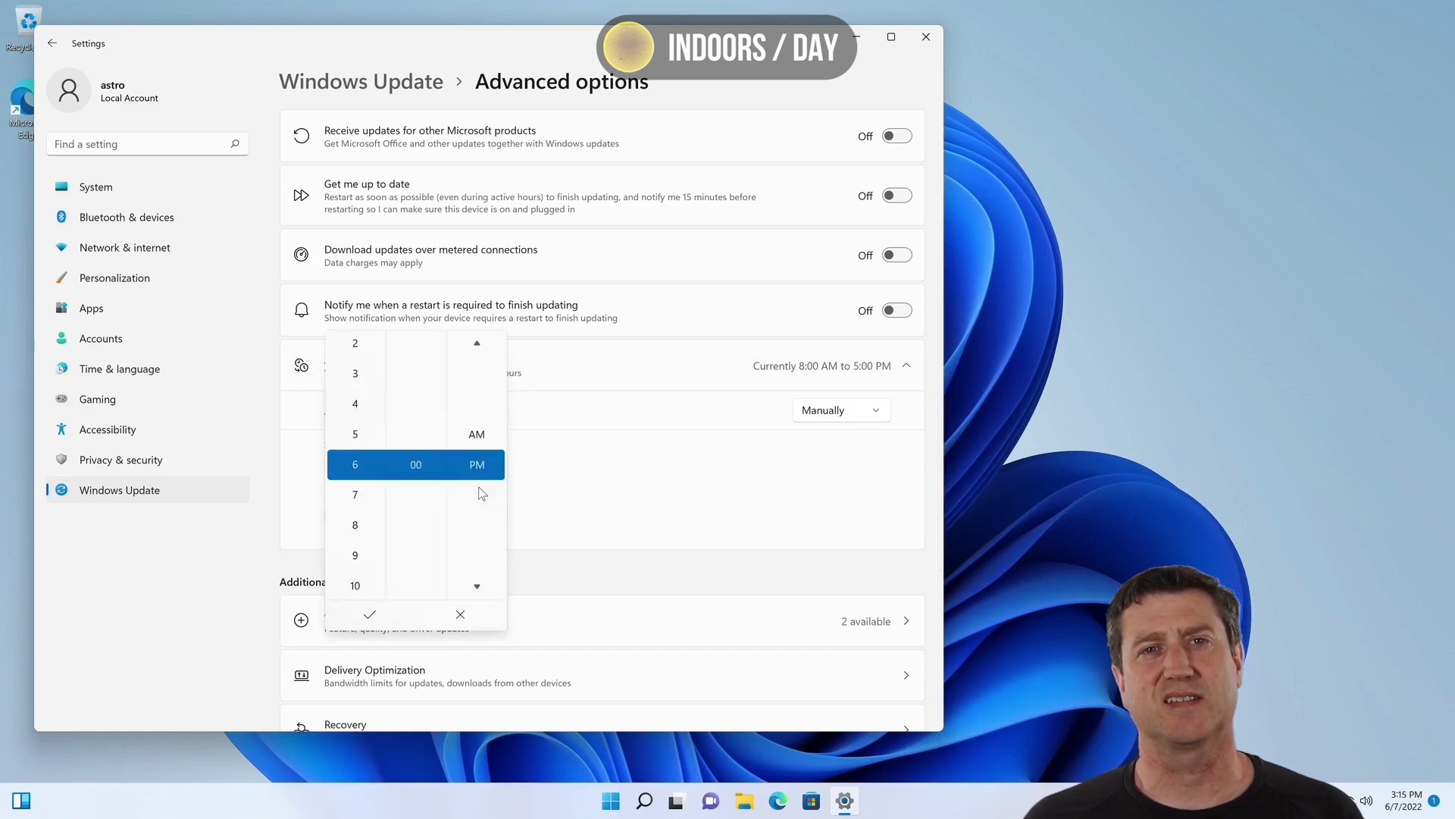
{"action": "left_click", "coordinate": [370, 615]}
Set the active hours end time to 9:00 AM.
{"action": "left_click", "coordinate": [354, 509]}
{"action": "left_click", "coordinate": [355, 633]}
{"action": "left_click", "coordinate": [355, 602]}
{"action": "left_click", "coordinate": [483, 481]}
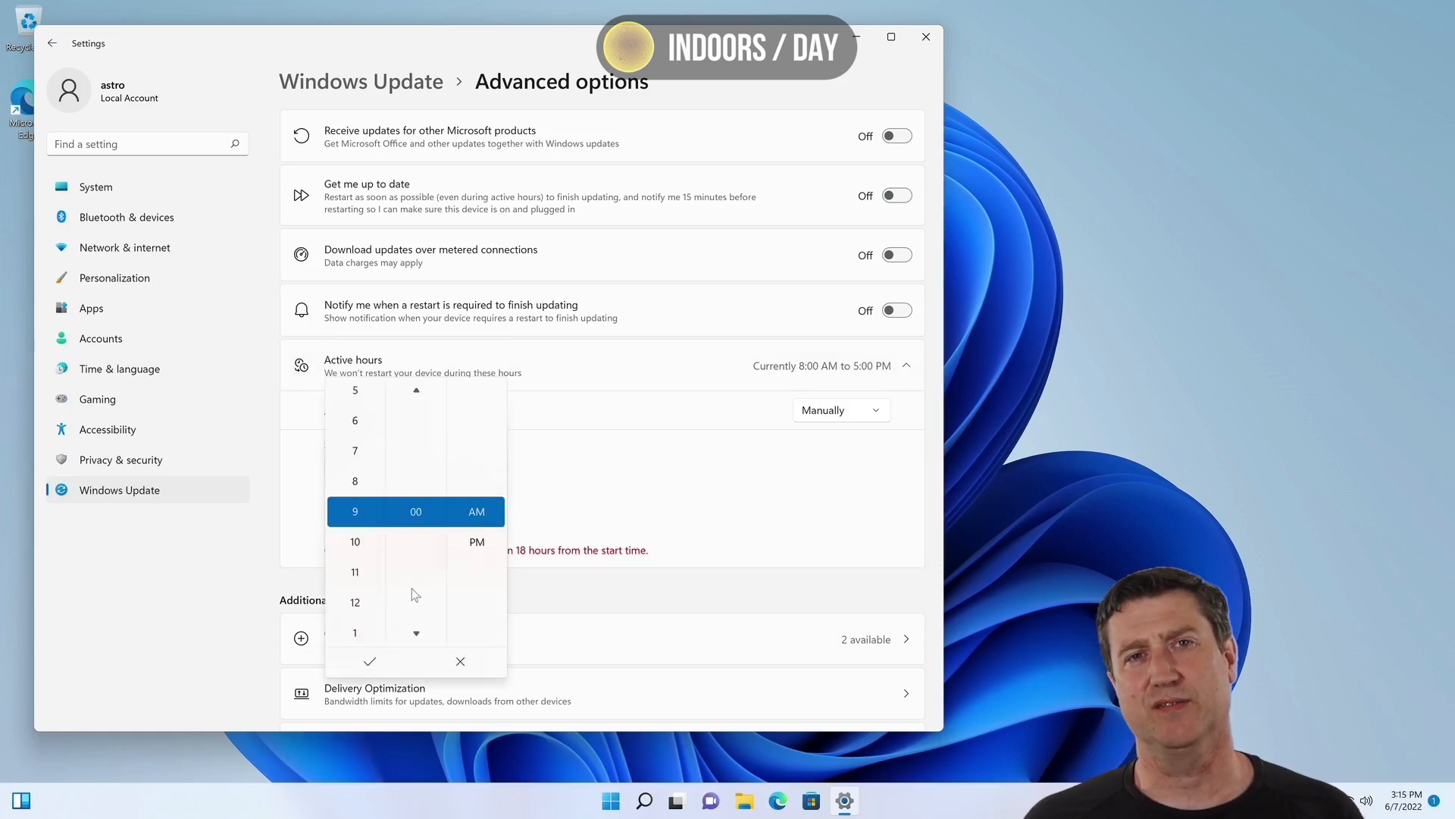
{"action": "left_click", "coordinate": [370, 661]}
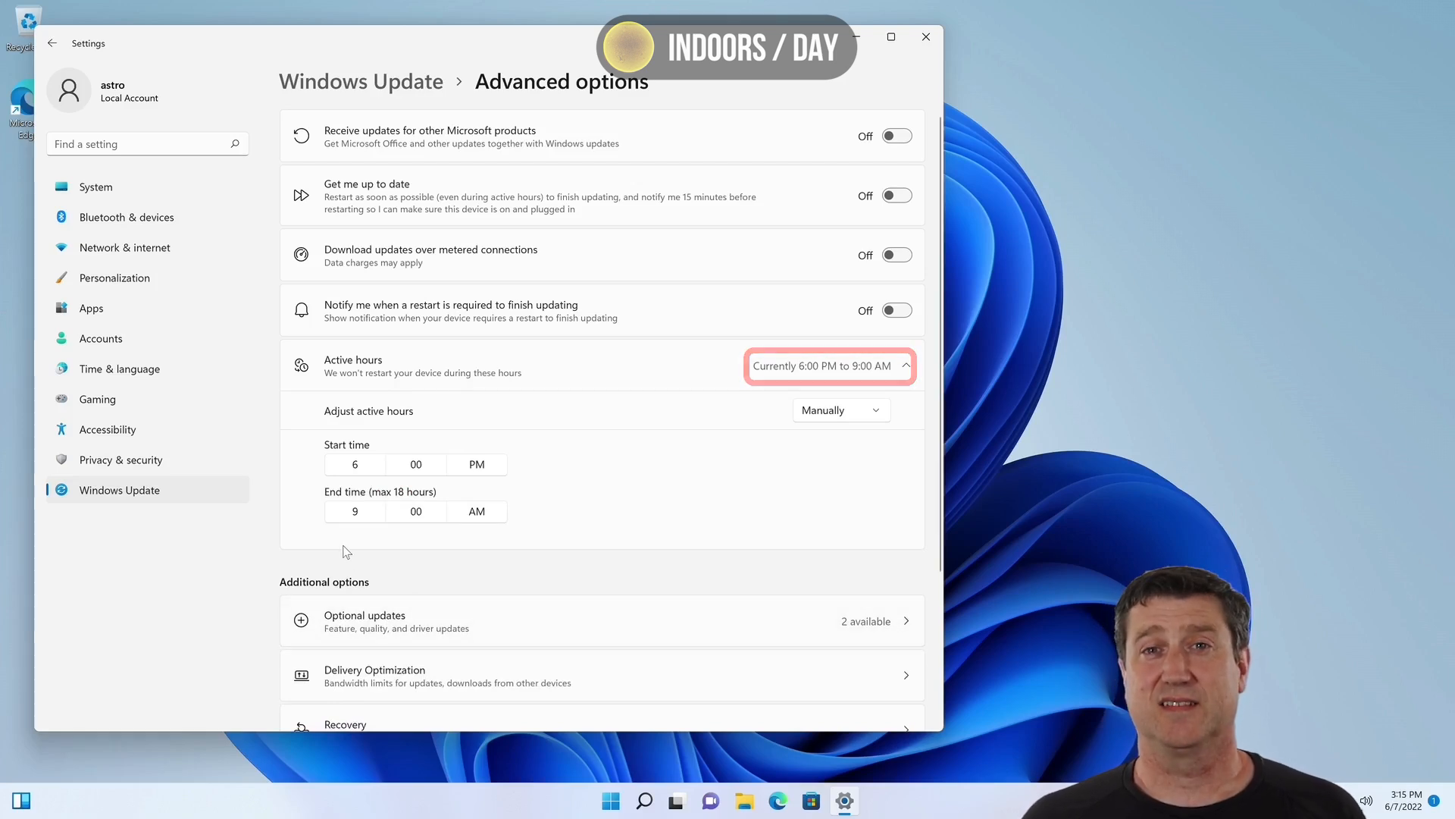
{"action": "left_click", "coordinate": [92, 314]}
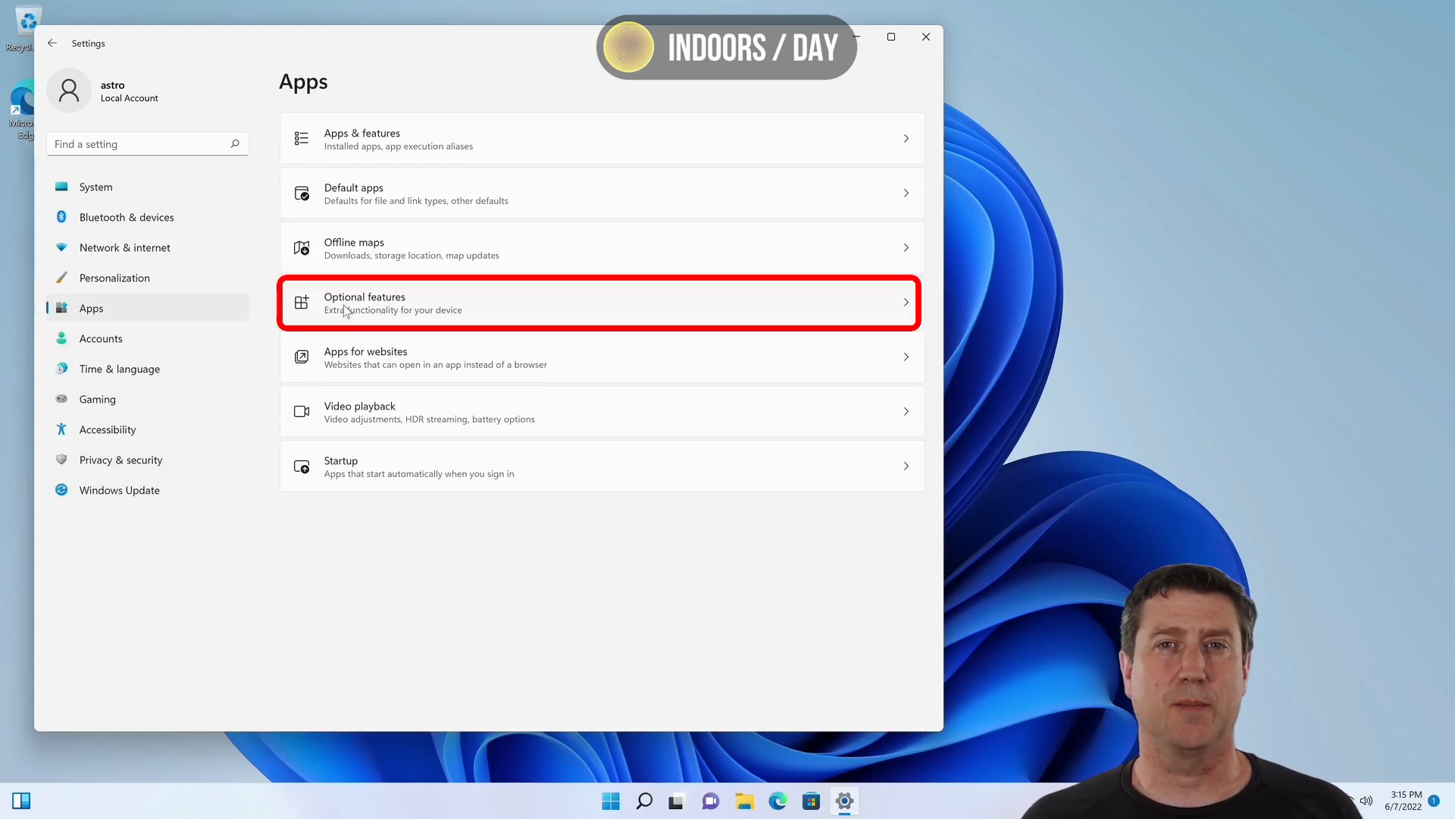
Turn on .NET Framework 3.5 in Windows Features, letting Windows Update download its files.
{"action": "left_click", "coordinate": [344, 307]}
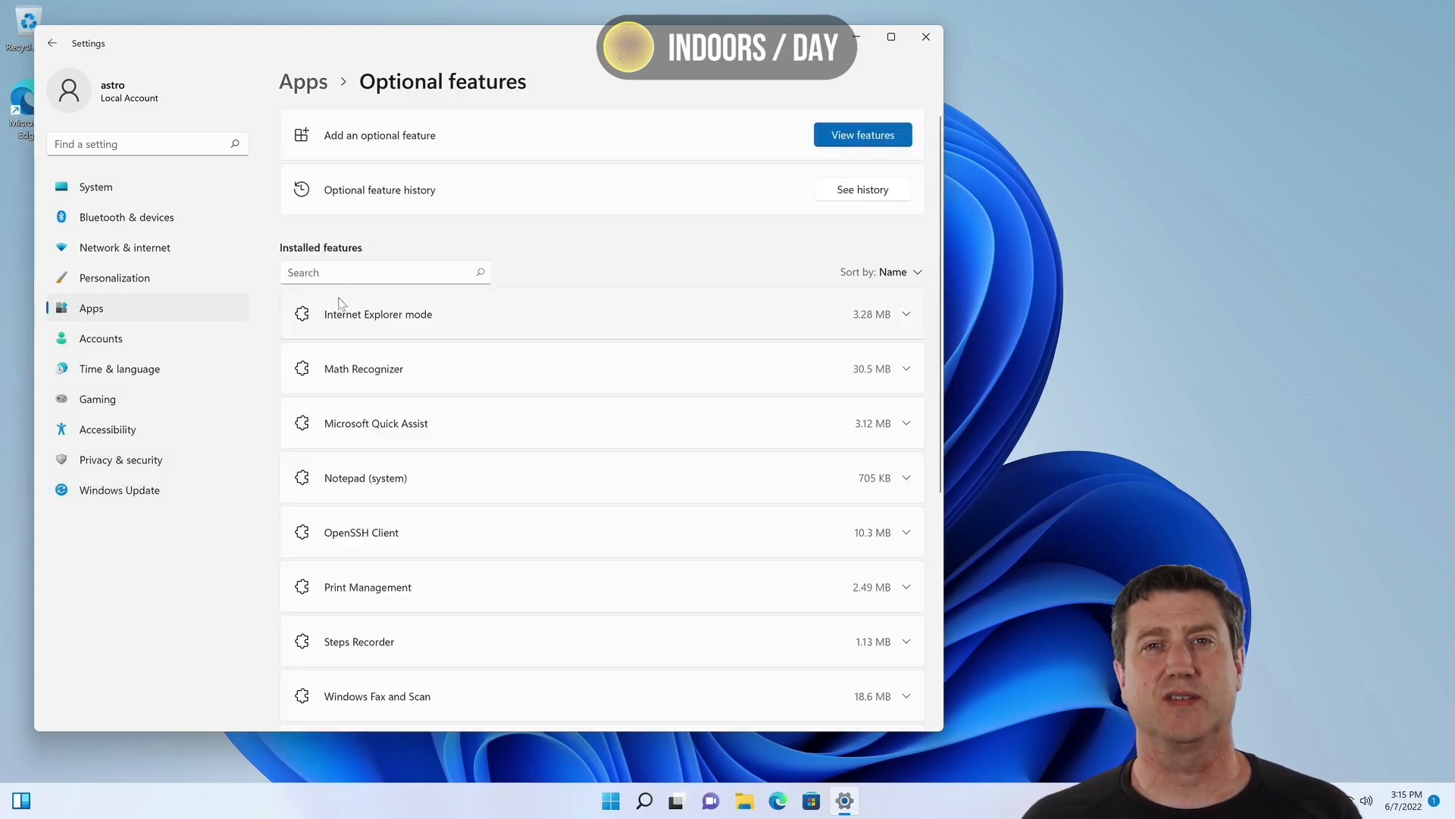
{"action": "scroll", "coordinate": [459, 523], "scroll_direction": "down", "scroll_amount": 5}
{"action": "left_click", "coordinate": [375, 644]}
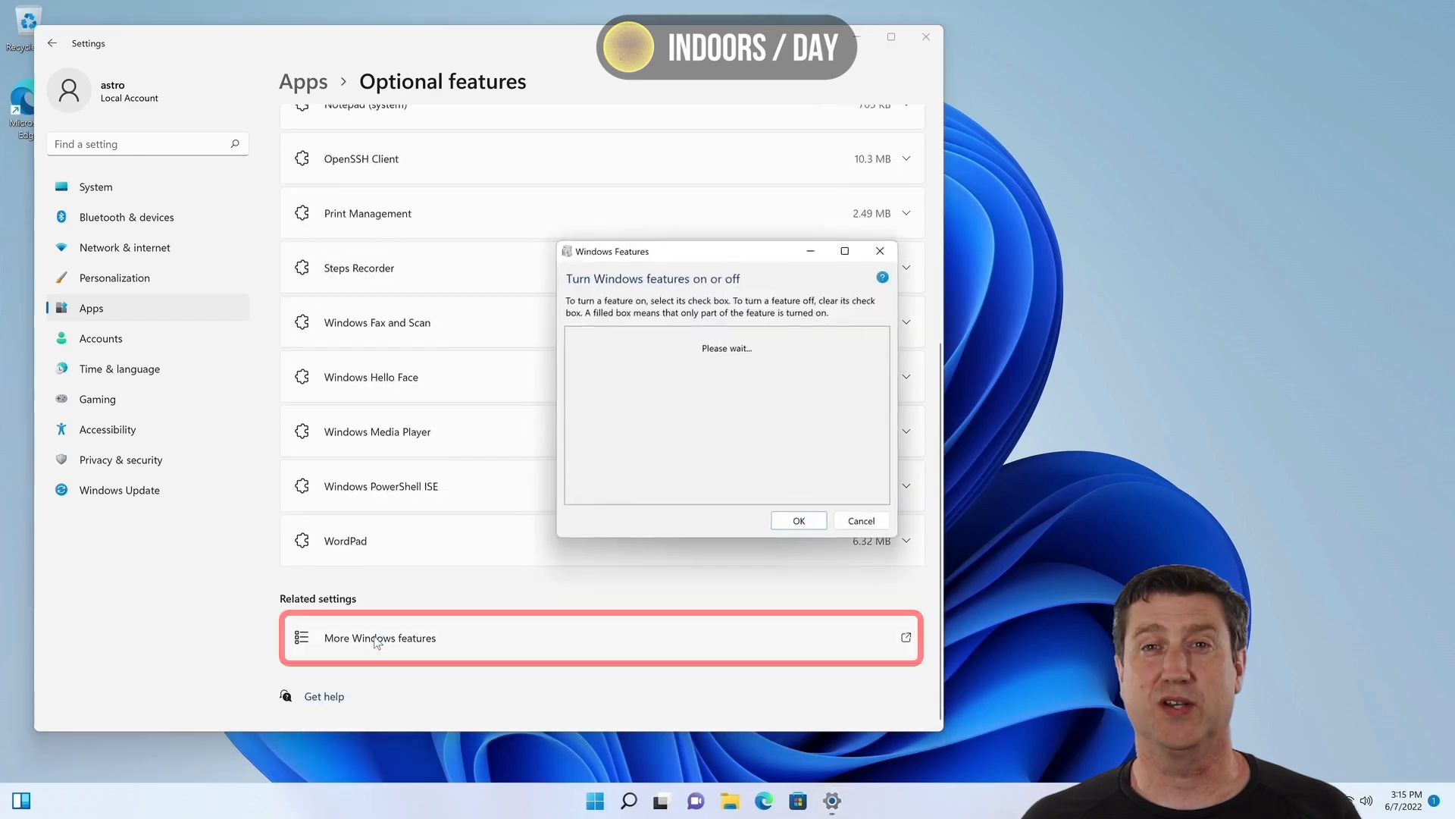
{"action": "left_click", "coordinate": [584, 333]}
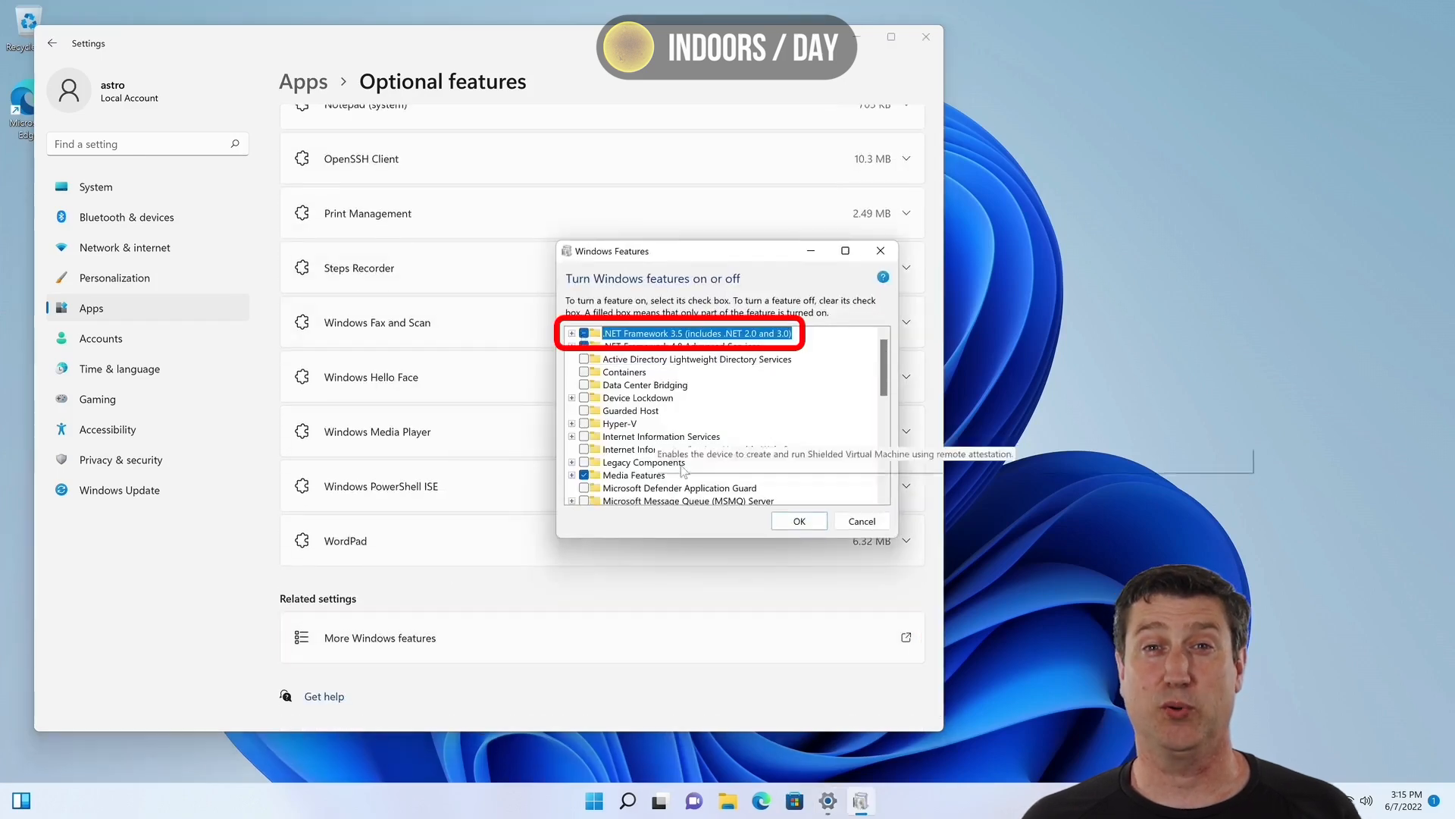
{"action": "left_click", "coordinate": [797, 522]}
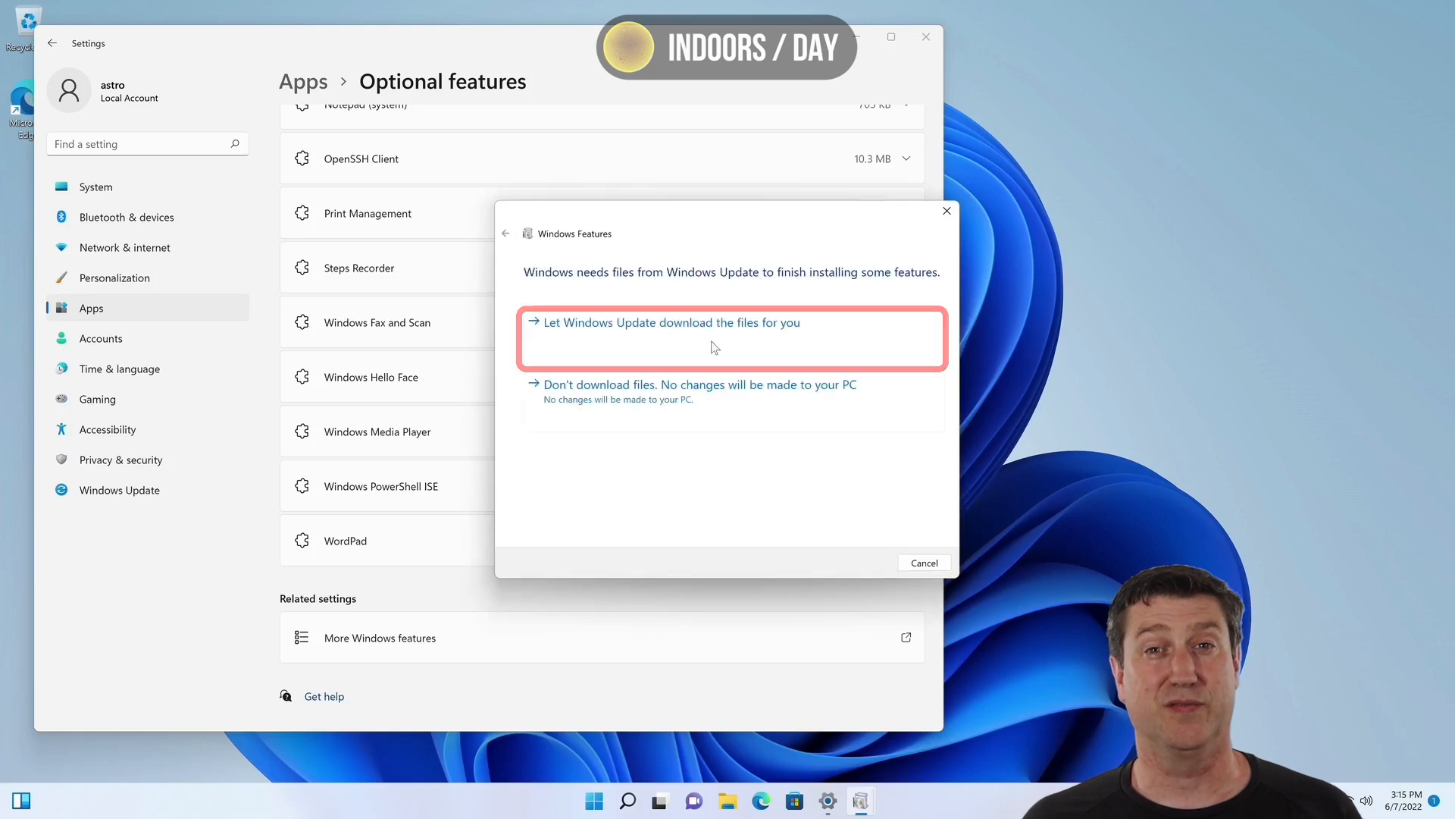
{"action": "left_click", "coordinate": [711, 342]}
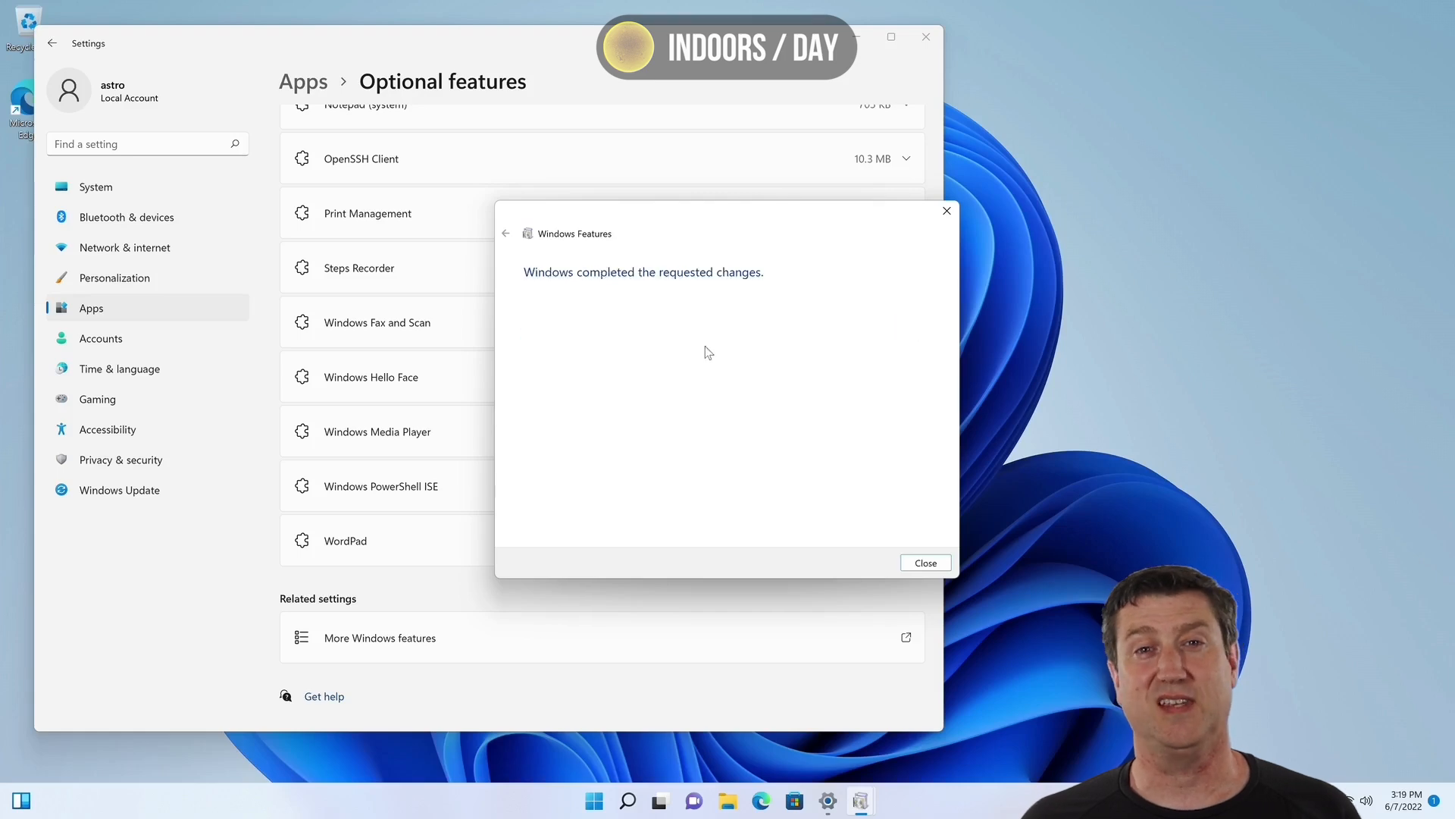
{"action": "left_click", "coordinate": [928, 565]}
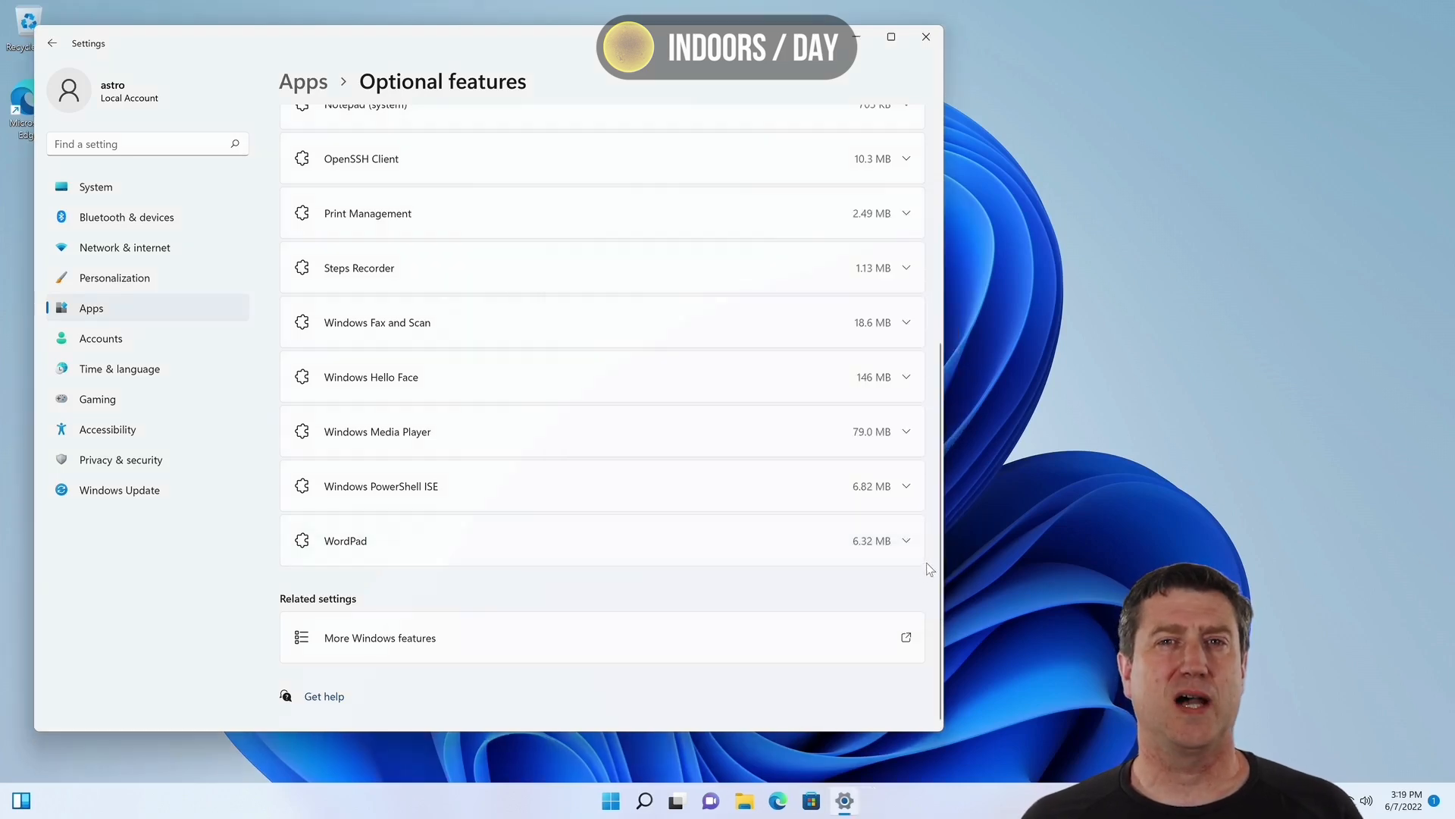
Switch the power mode under System > Power to Best performance and close Settings.
{"action": "left_click", "coordinate": [136, 191]}
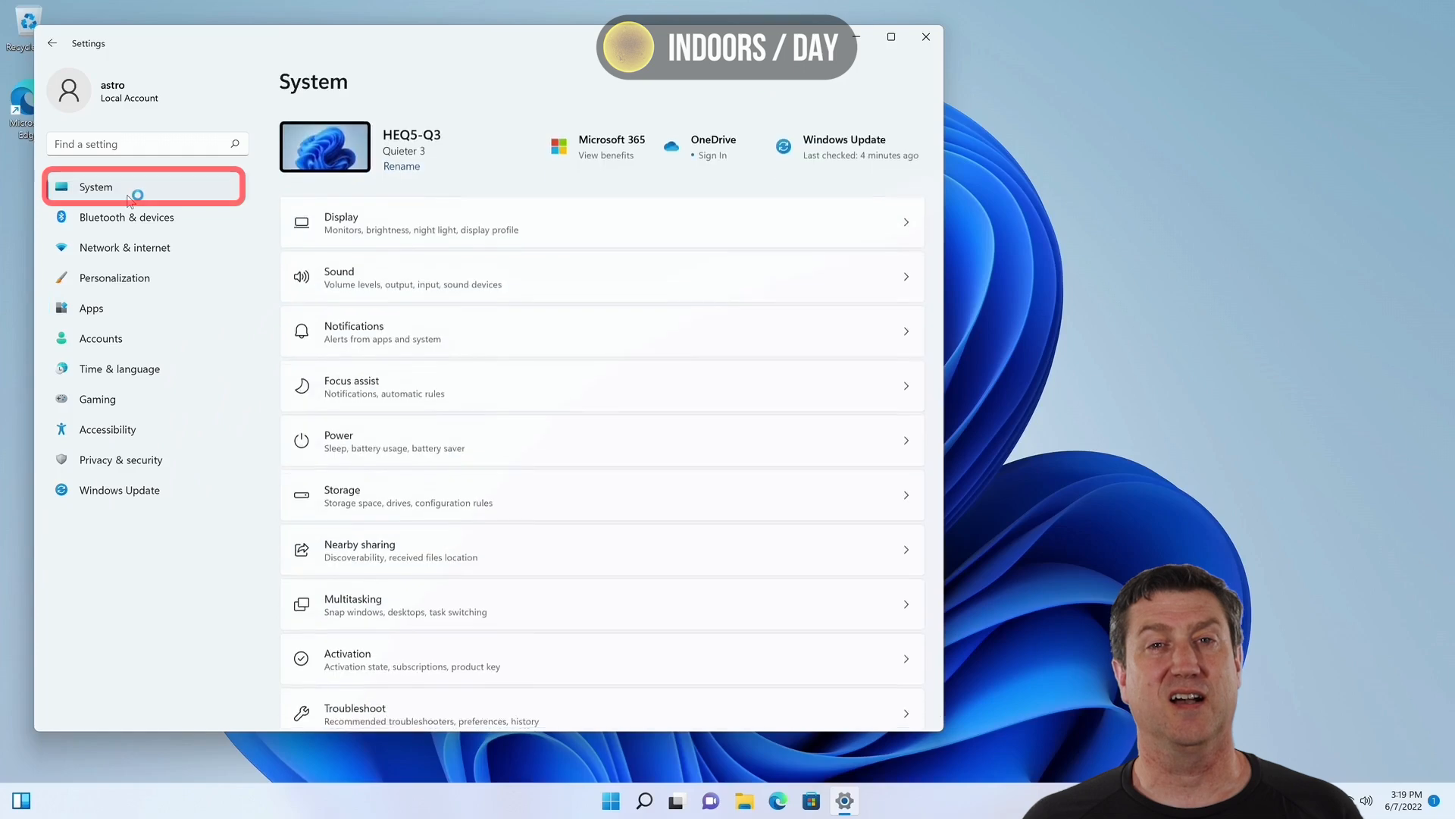
{"action": "left_click", "coordinate": [387, 447]}
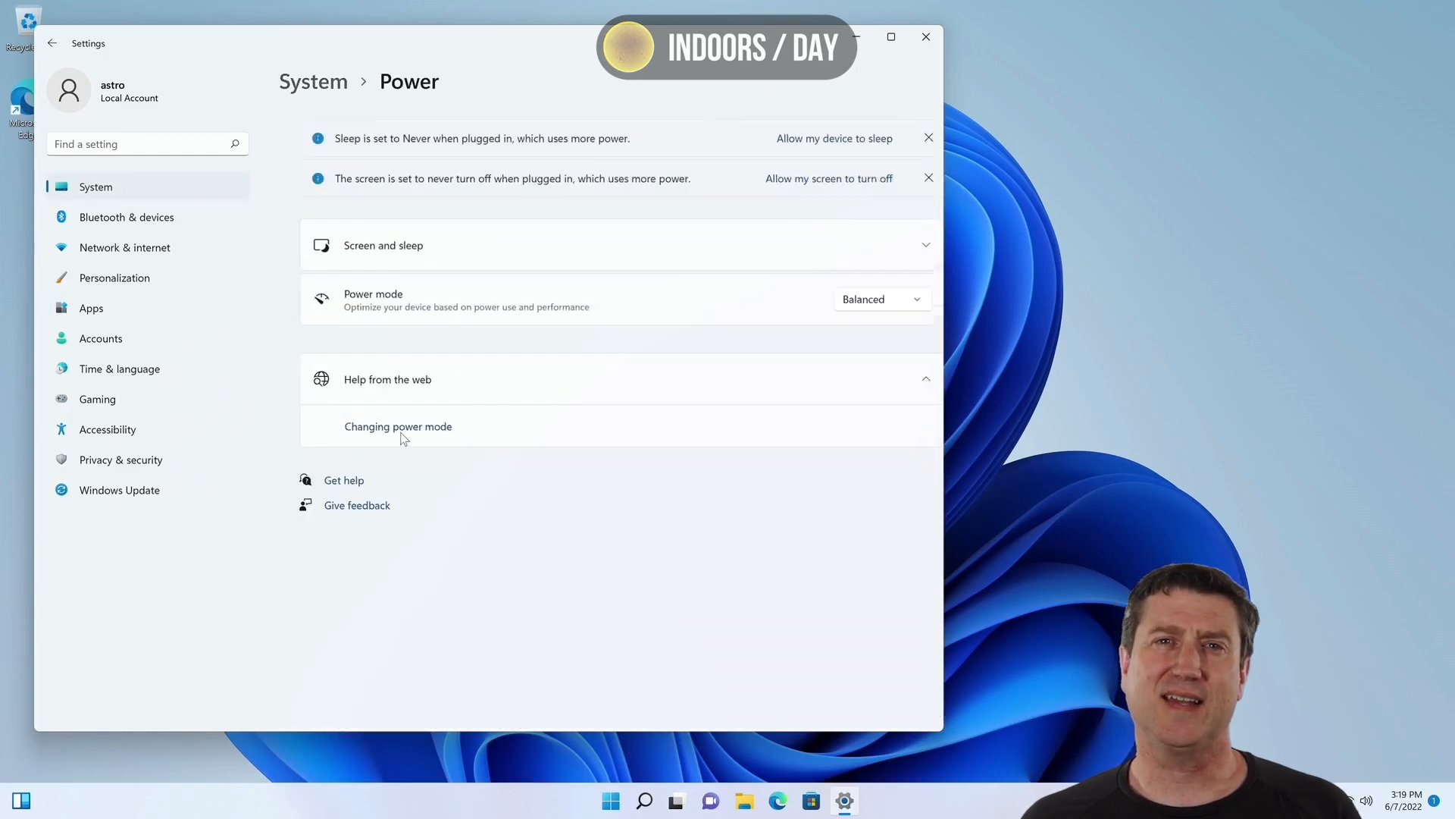
{"action": "left_click", "coordinate": [881, 306]}
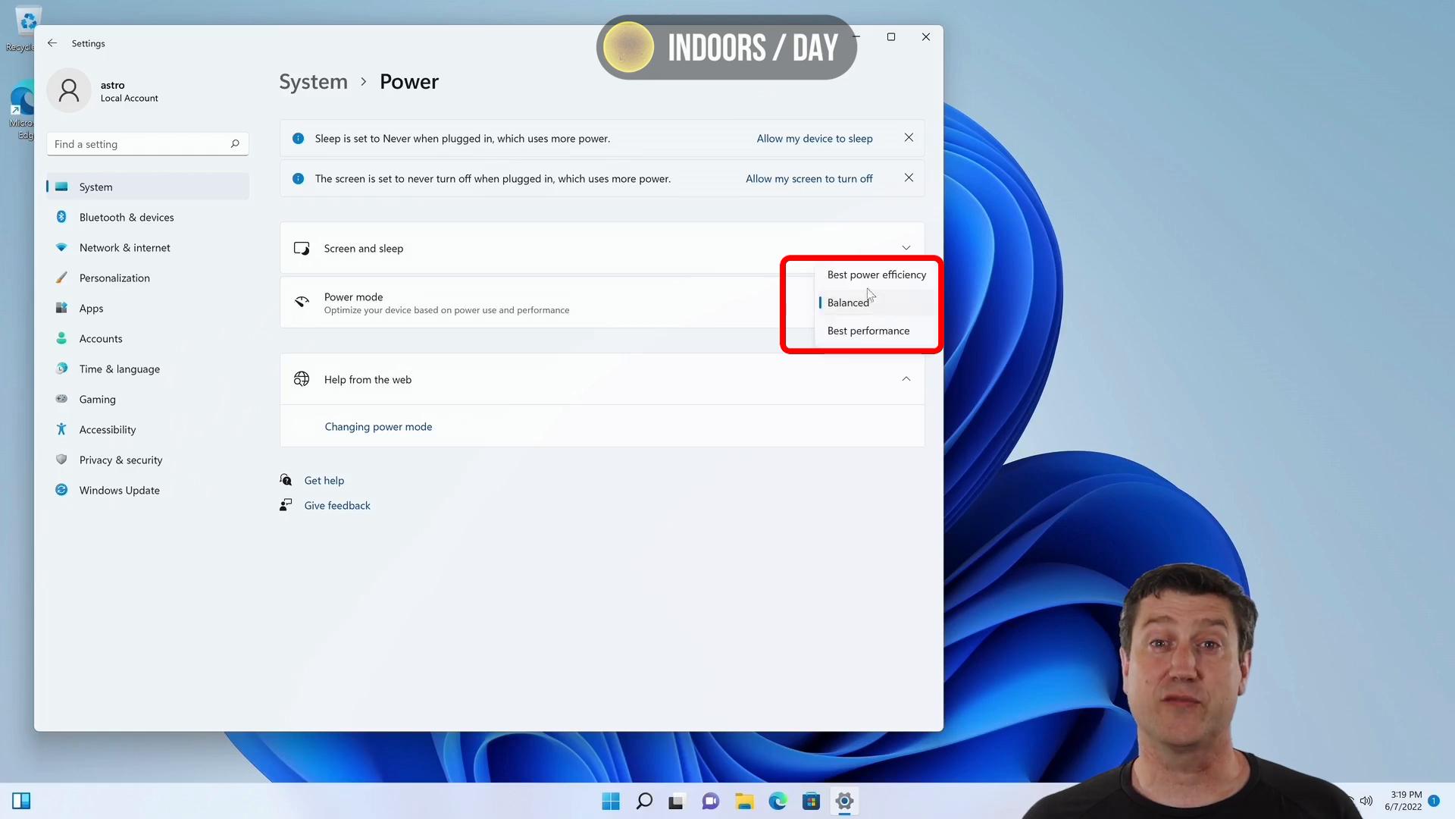
{"action": "left_click", "coordinate": [877, 331]}
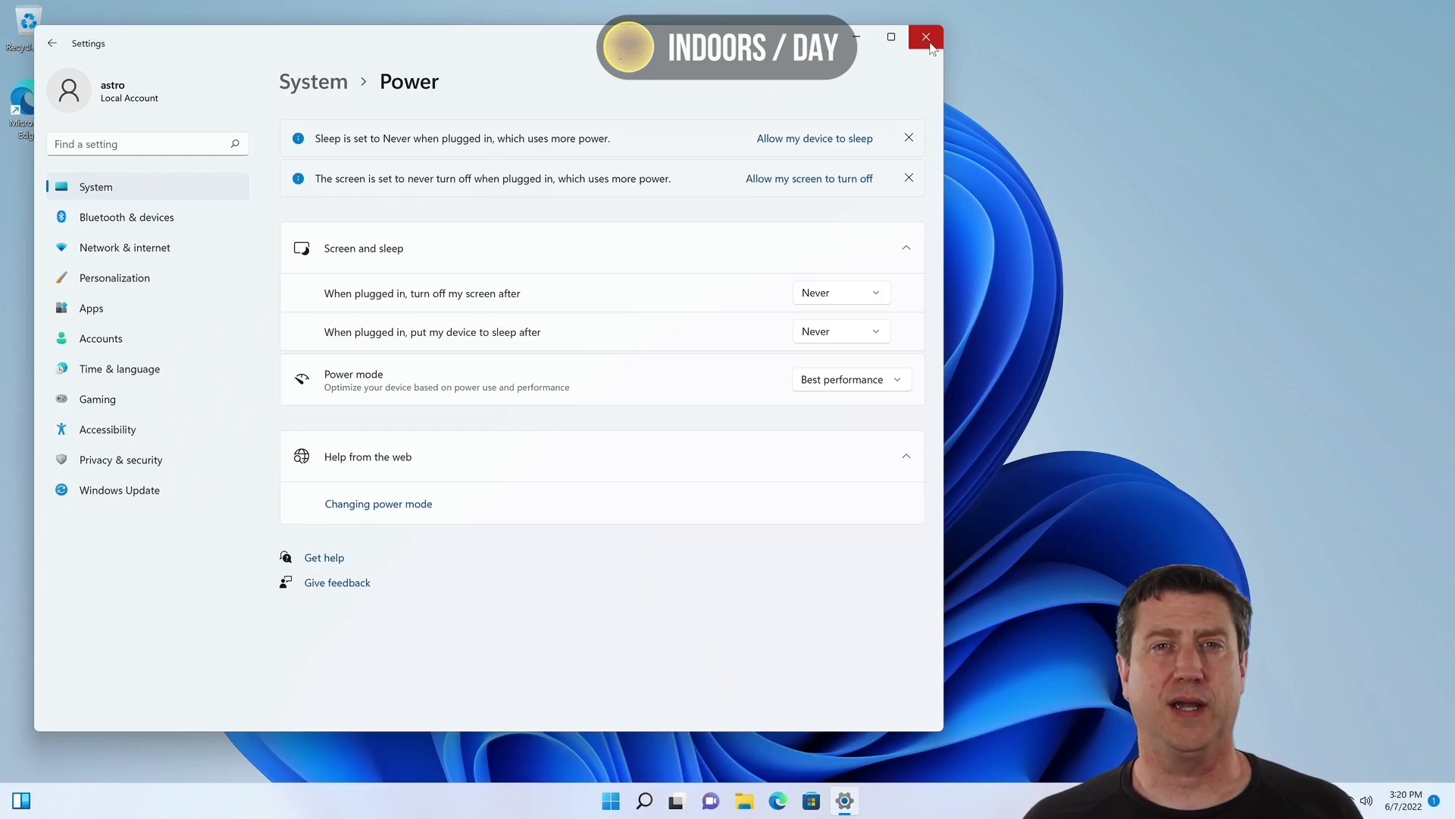
{"action": "left_click", "coordinate": [931, 46]}
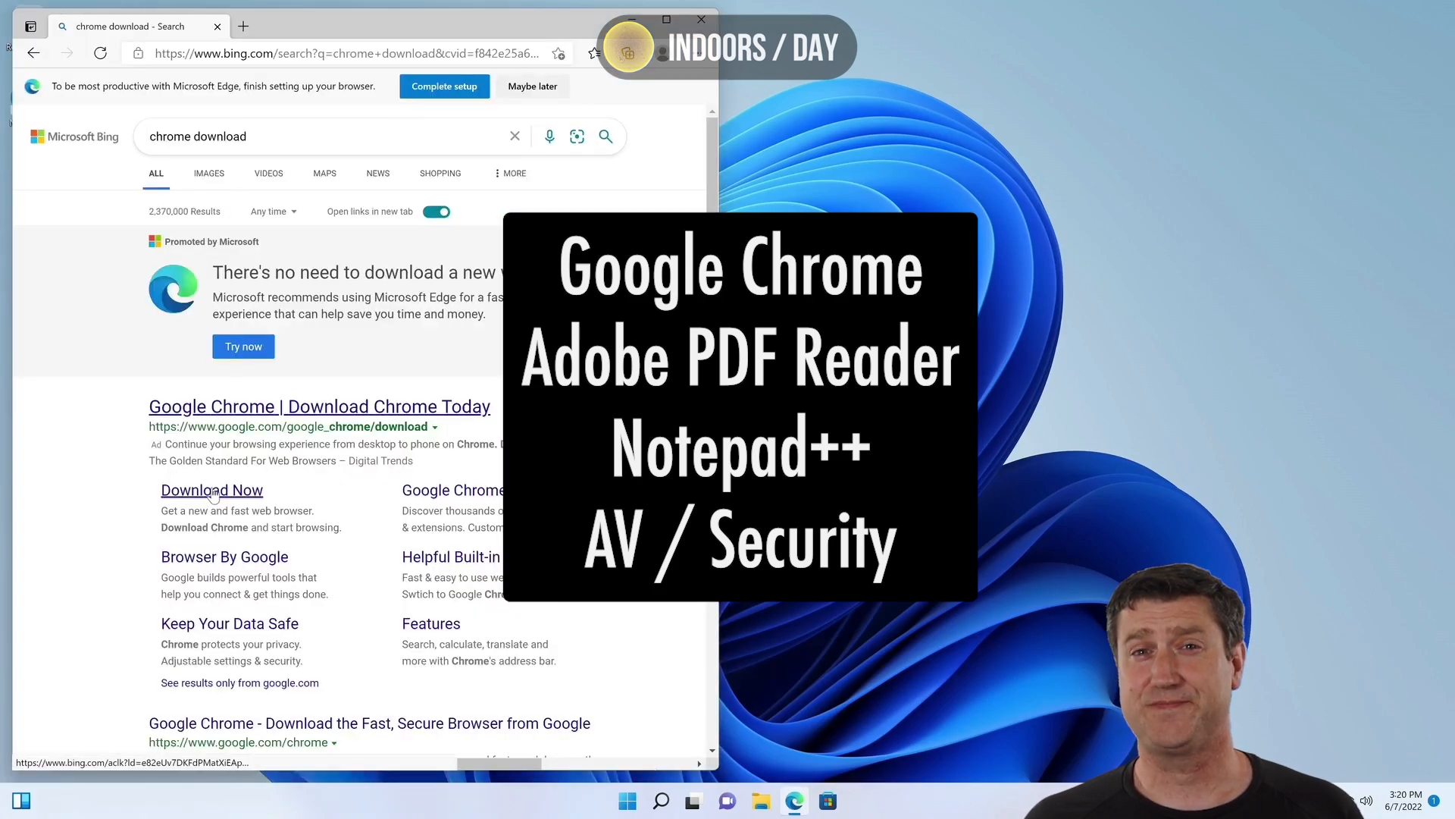
Download Chrome from Google's page with 'Help make Google Chrome better' unticked.
{"action": "left_click", "coordinate": [213, 491]}
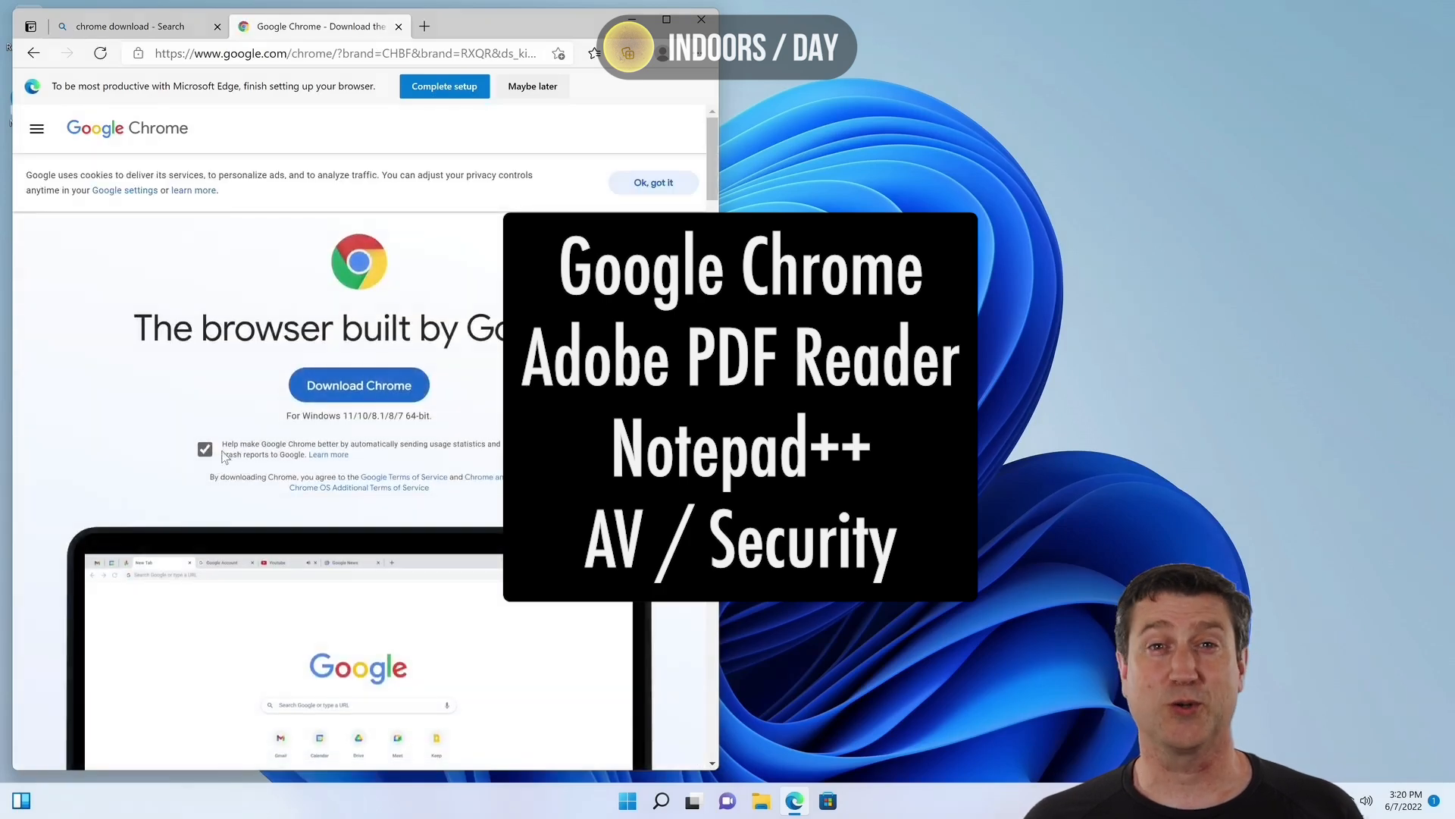
{"action": "left_click", "coordinate": [205, 450]}
{"action": "left_click", "coordinate": [357, 385]}
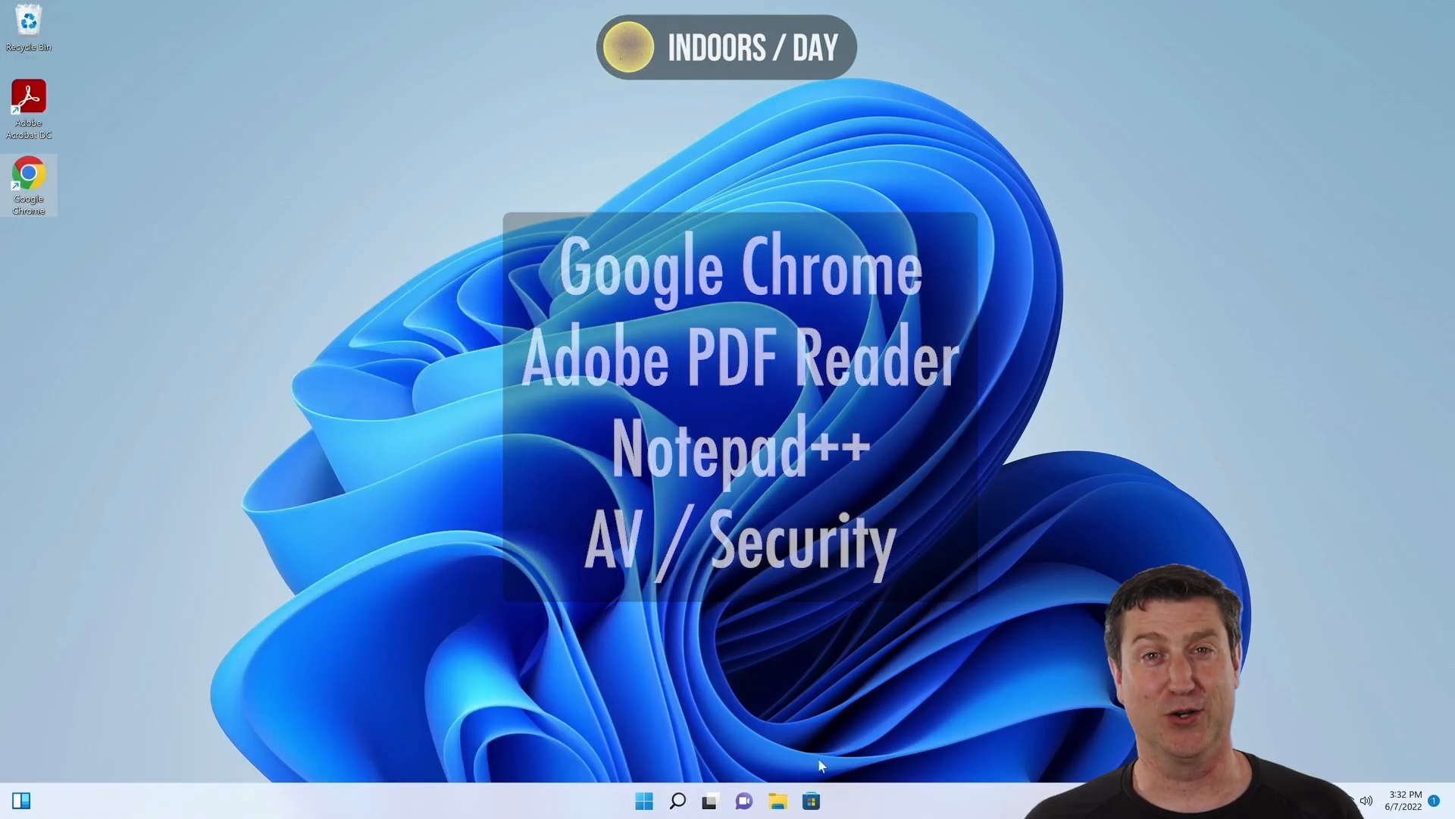
Unpin Microsoft Store from the taskbar and relaunch Settings from Start.
{"action": "right_click", "coordinate": [814, 802]}
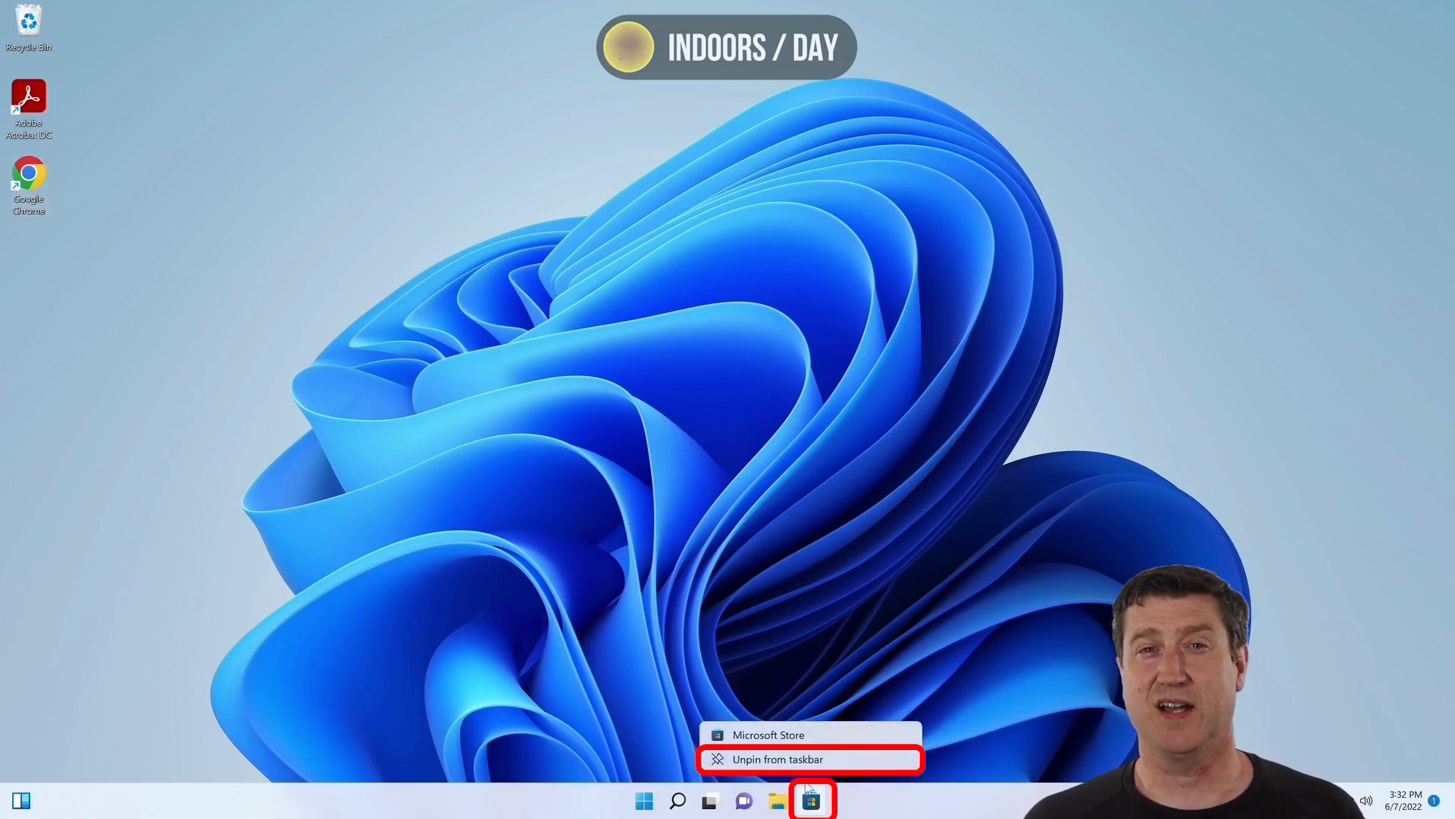
{"action": "left_click", "coordinate": [796, 761]}
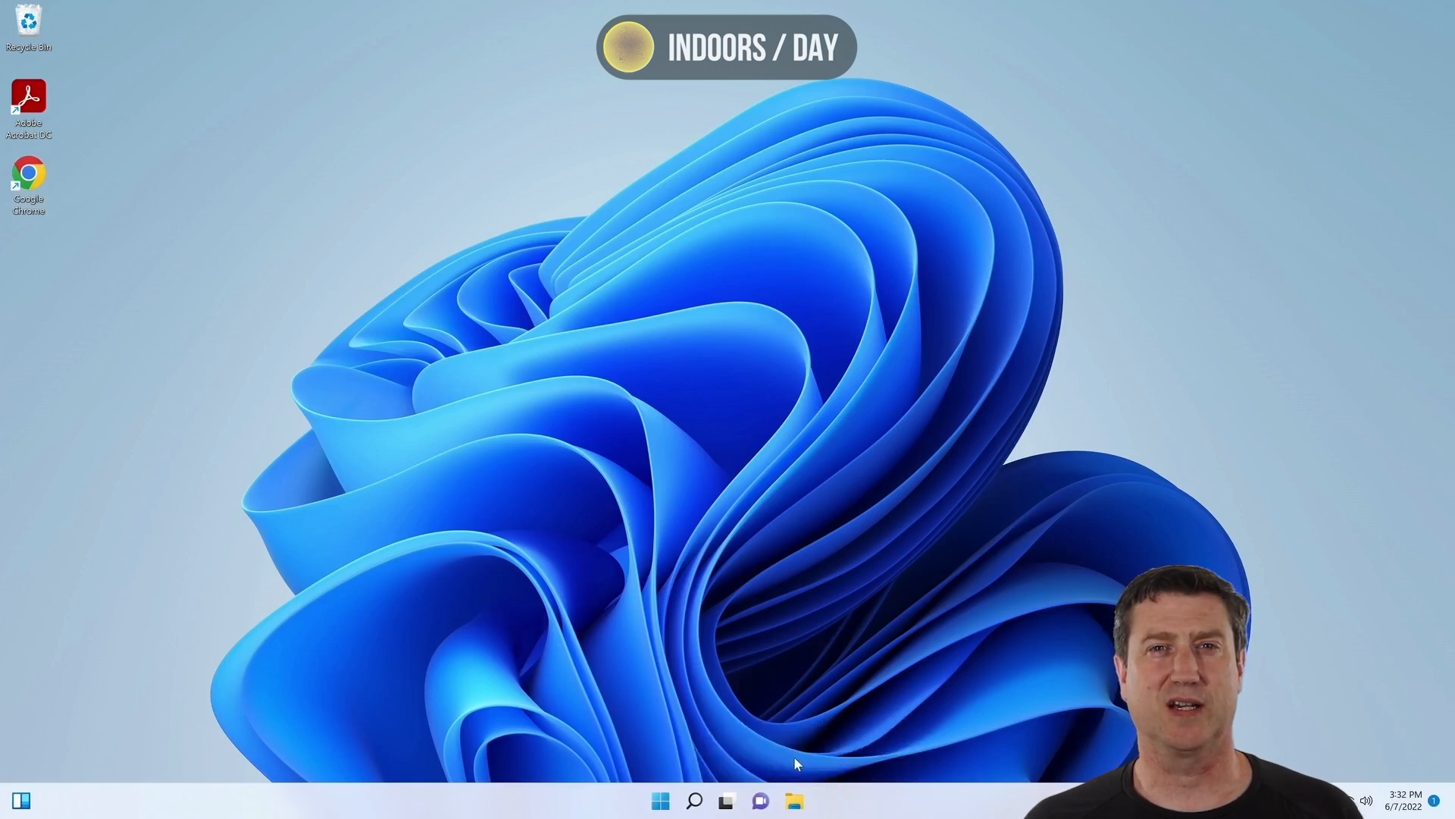
{"action": "left_click", "coordinate": [660, 800]}
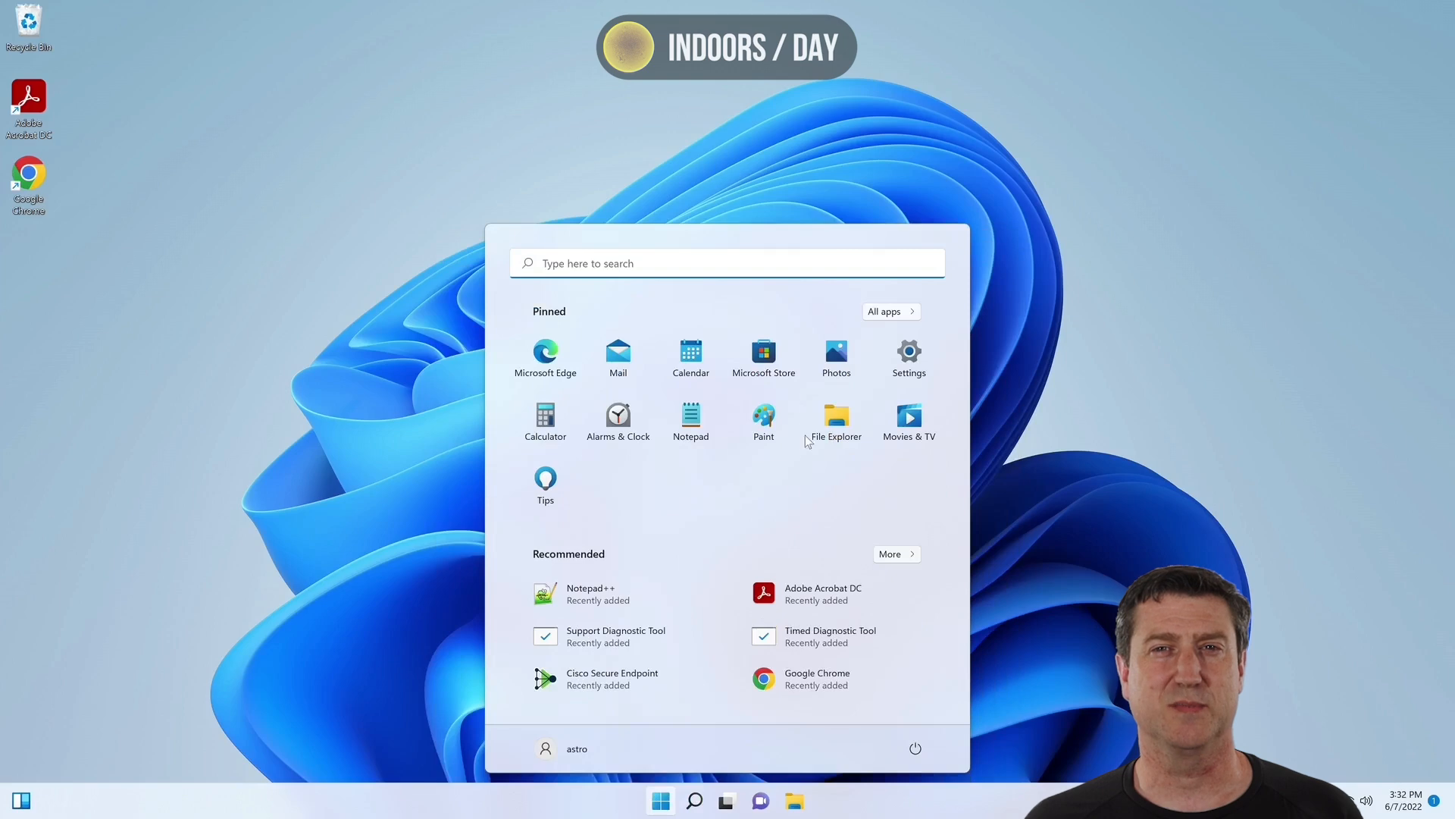
{"action": "left_click", "coordinate": [908, 356]}
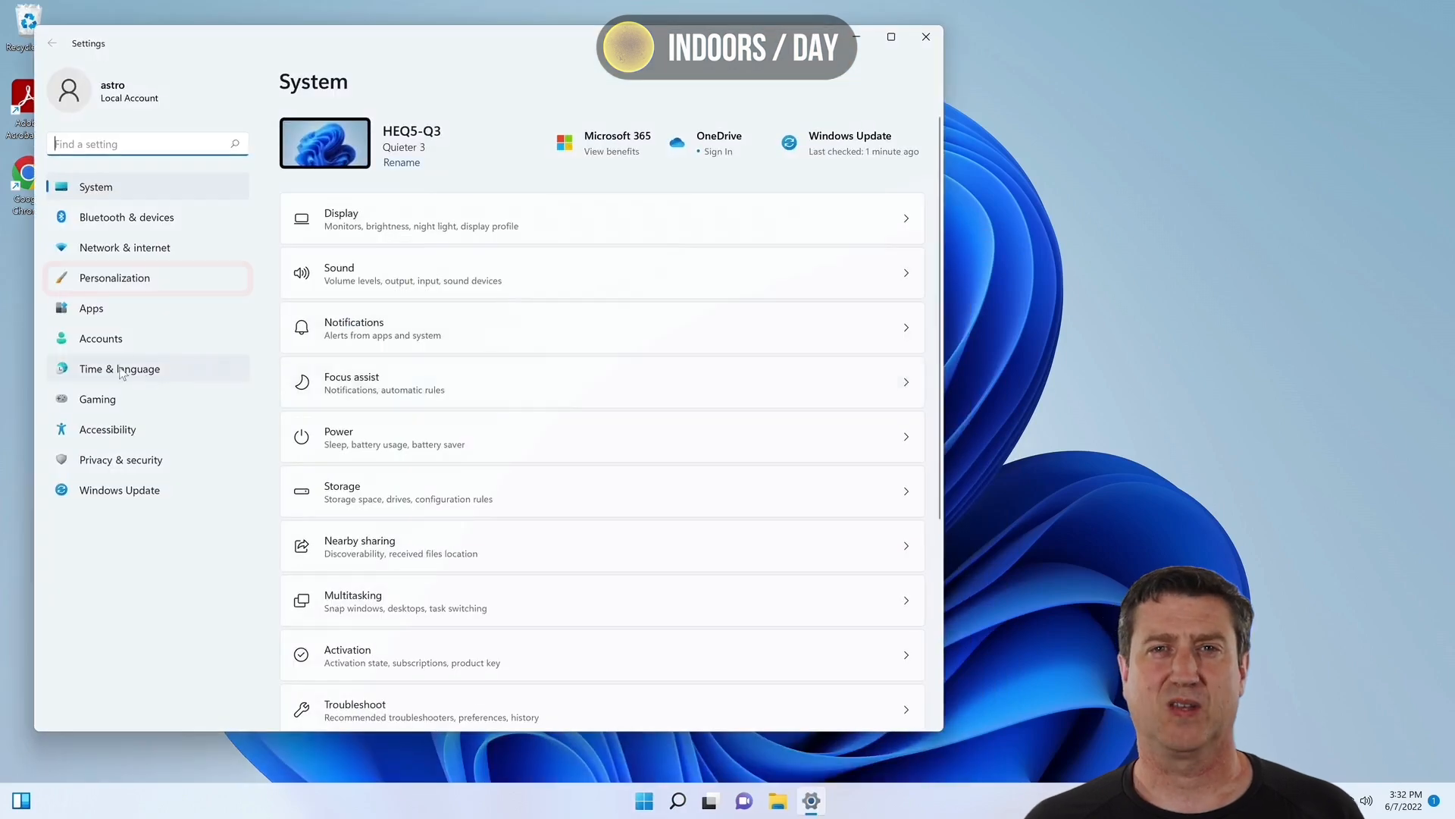
Set the desktop background under Personalization > Background to Solid color.
{"action": "left_click", "coordinate": [133, 282]}
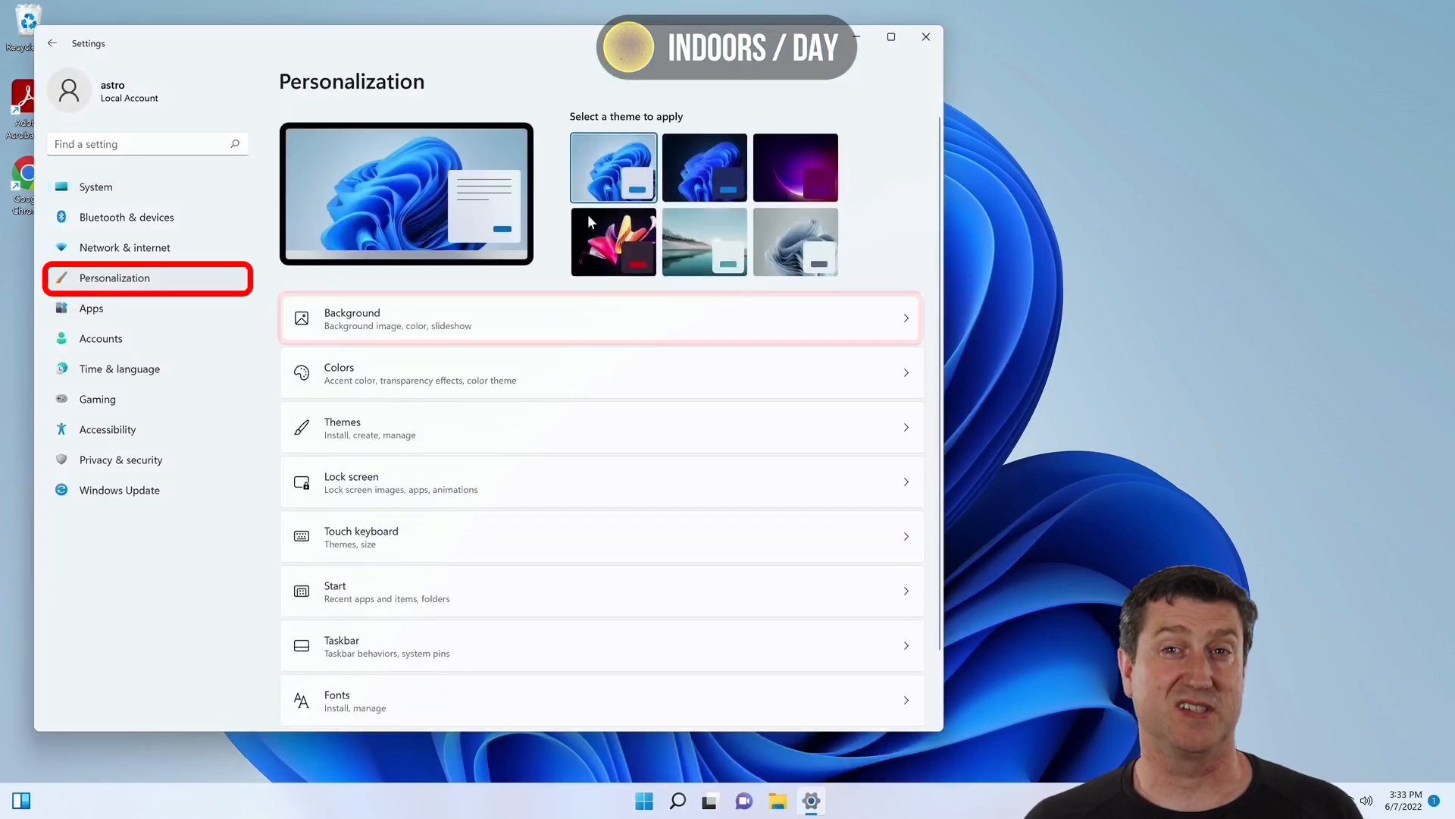
{"action": "left_click", "coordinate": [476, 317]}
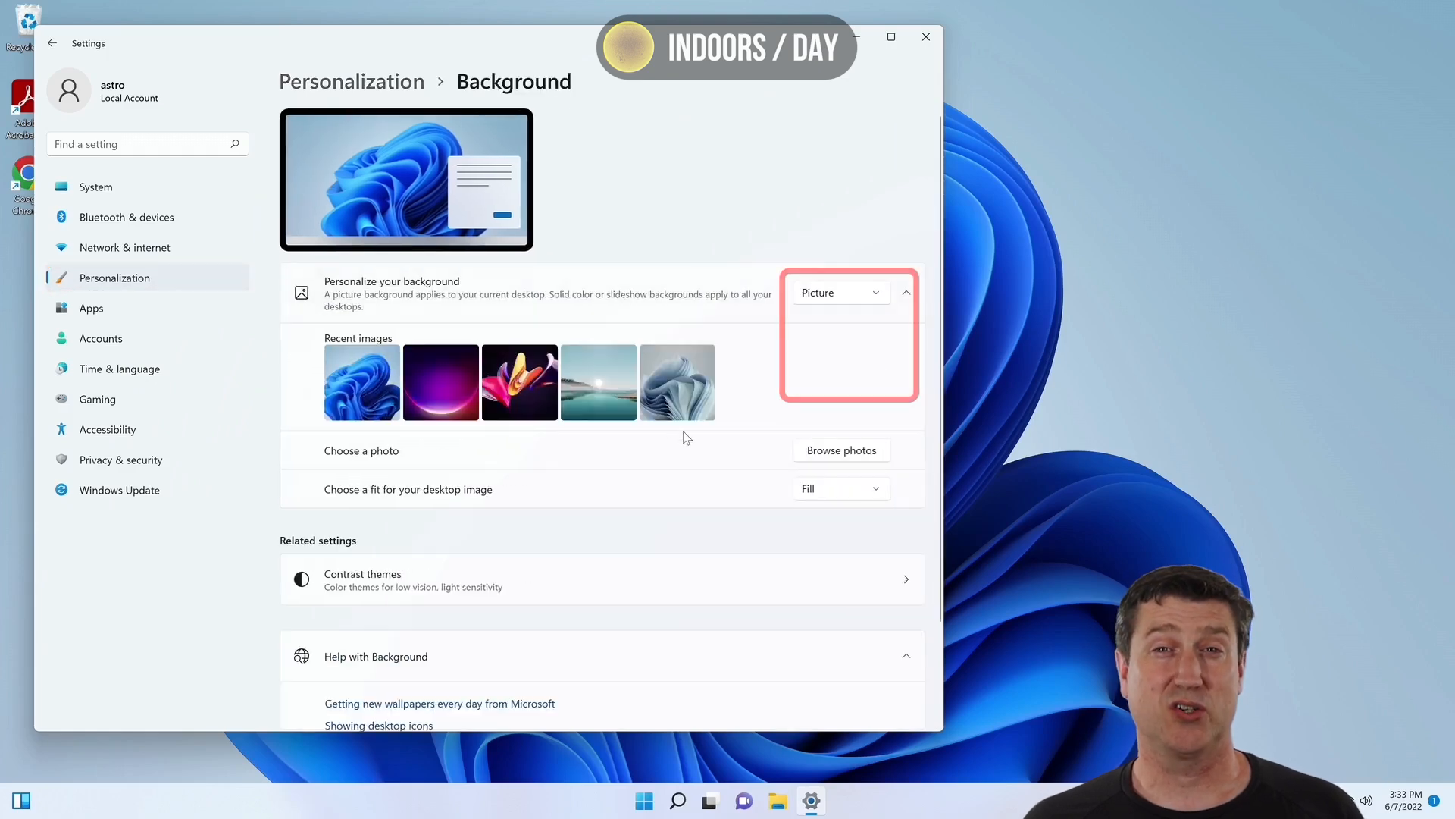
{"action": "left_click", "coordinate": [833, 300]}
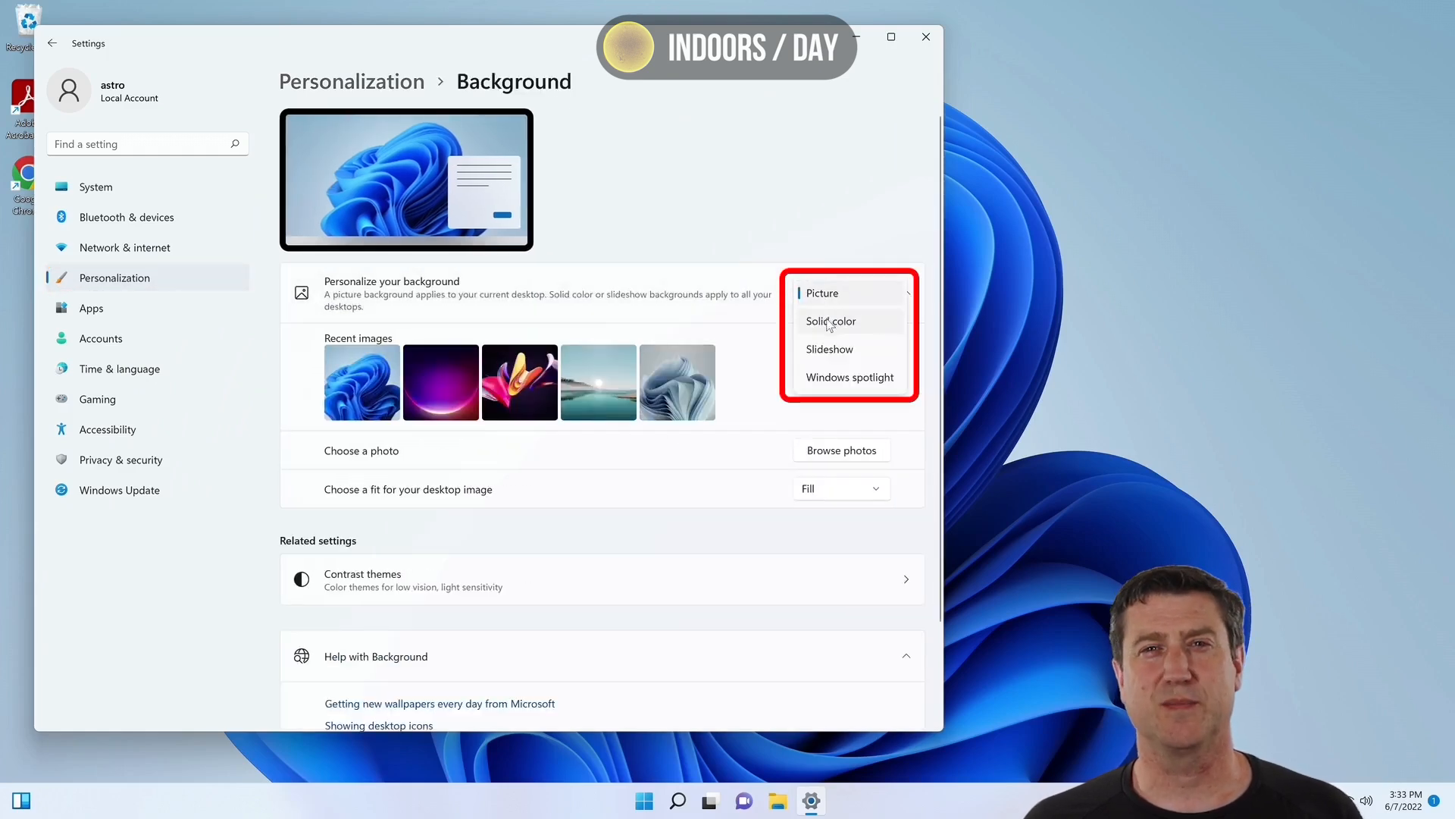
{"action": "left_click", "coordinate": [829, 321]}
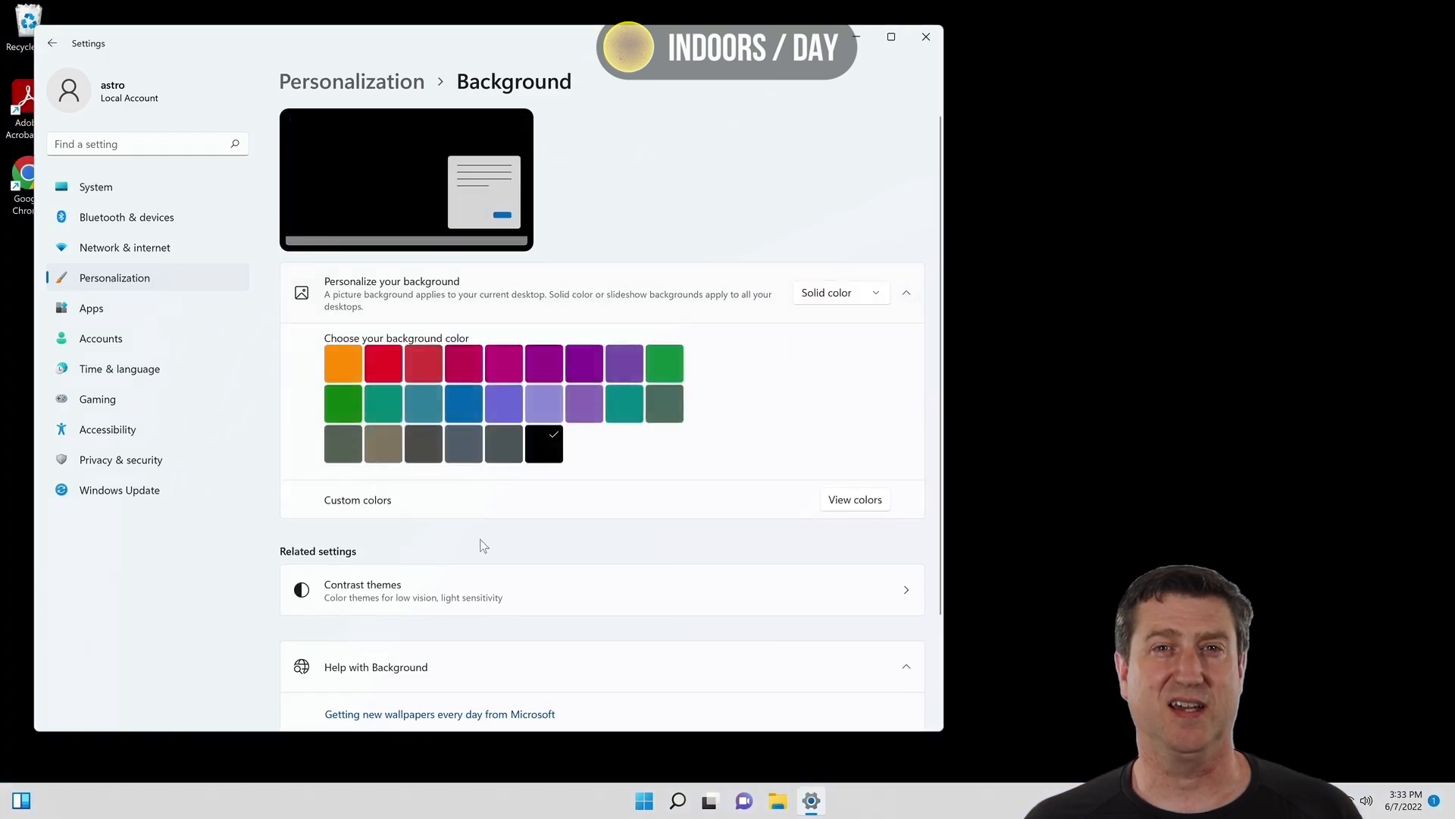
Switch the Windows colour mode to Dark in Personalization > Colors.
{"action": "left_click", "coordinate": [357, 82]}
{"action": "left_click", "coordinate": [503, 383]}
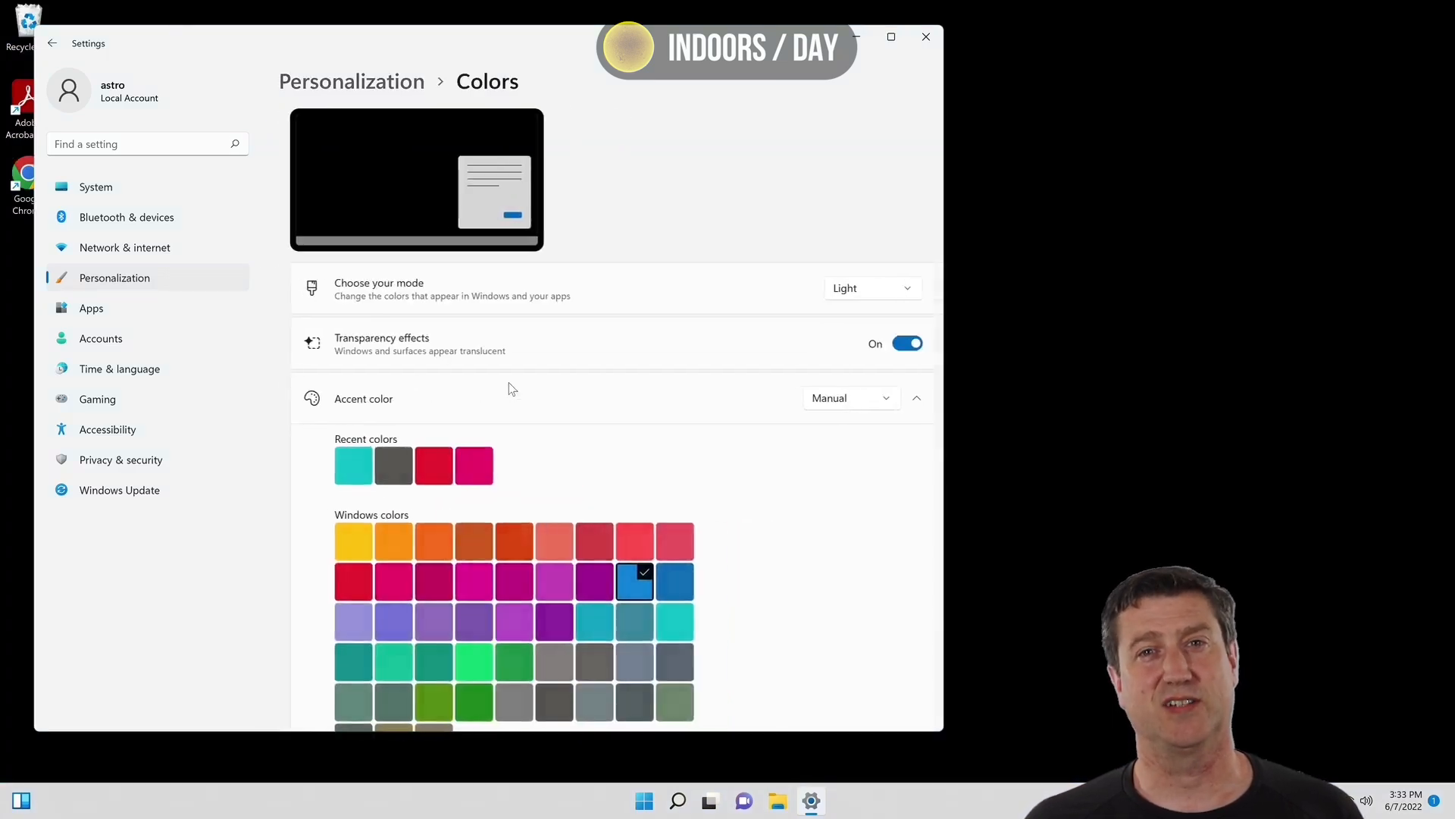
{"action": "left_click", "coordinate": [862, 288]}
{"action": "left_click", "coordinate": [841, 321]}
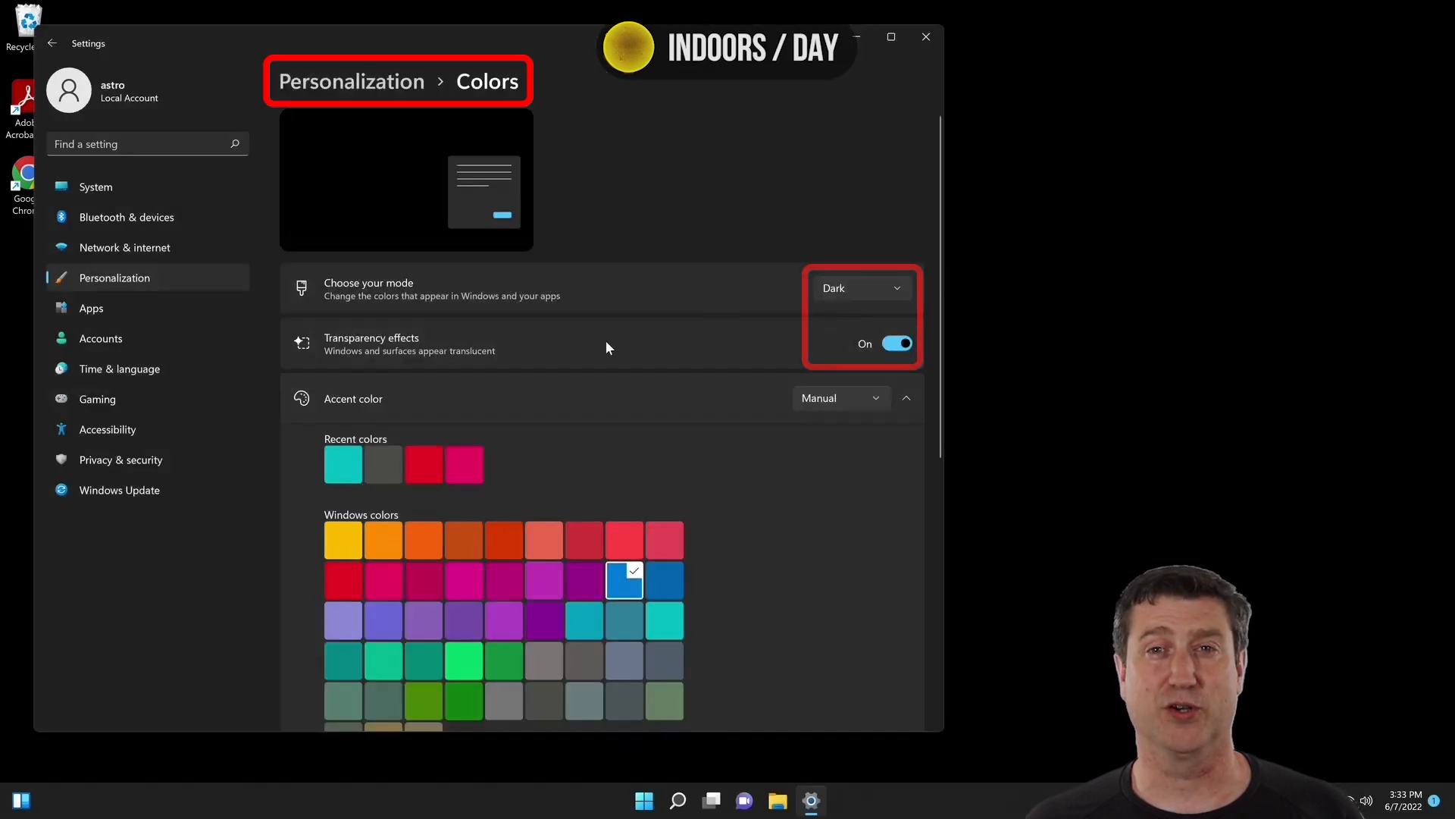
{"action": "left_click", "coordinate": [397, 88]}
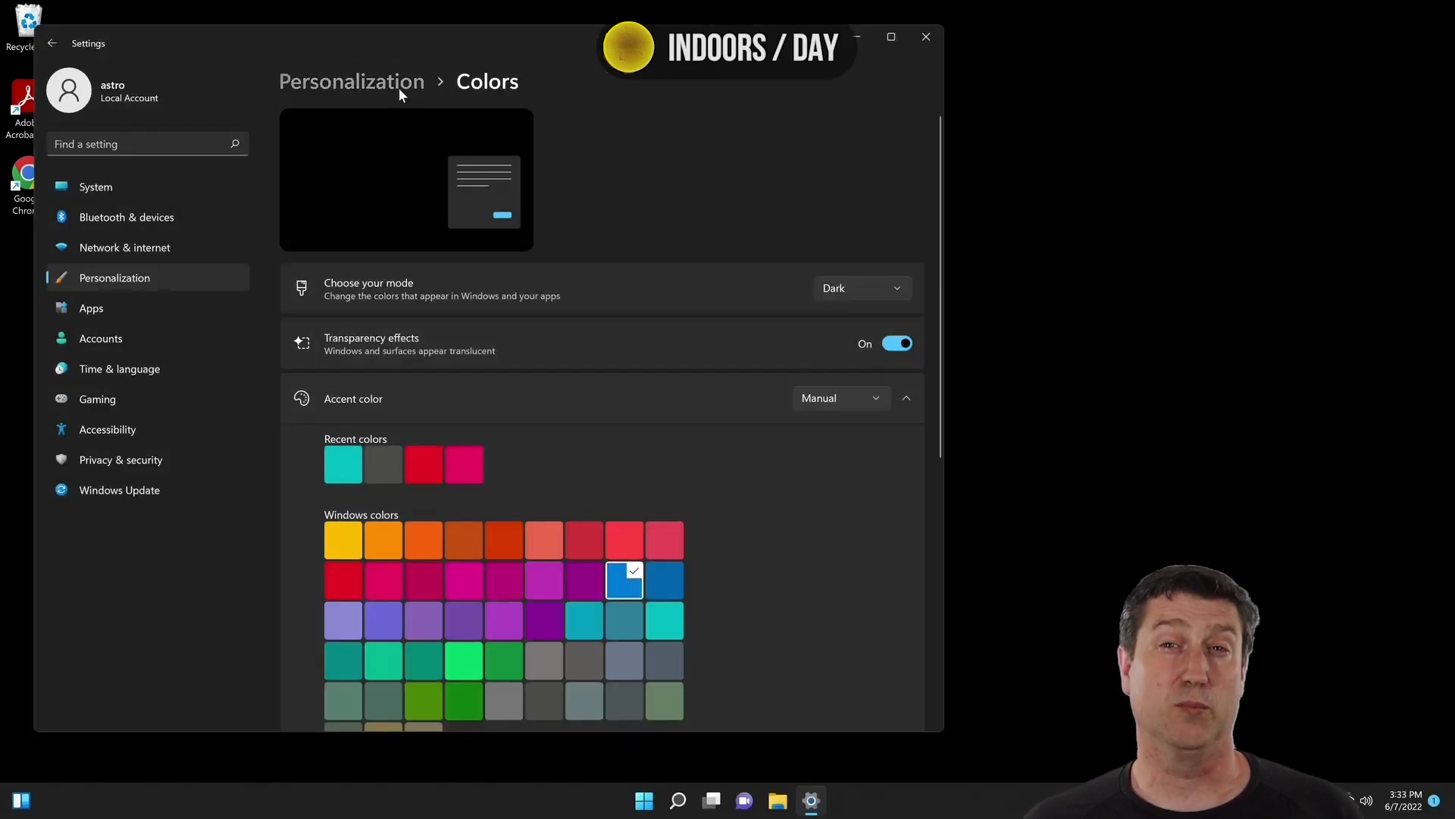
In Taskbar settings, switch the Chat and Widgets taskbar items off.
{"action": "left_click", "coordinate": [407, 647]}
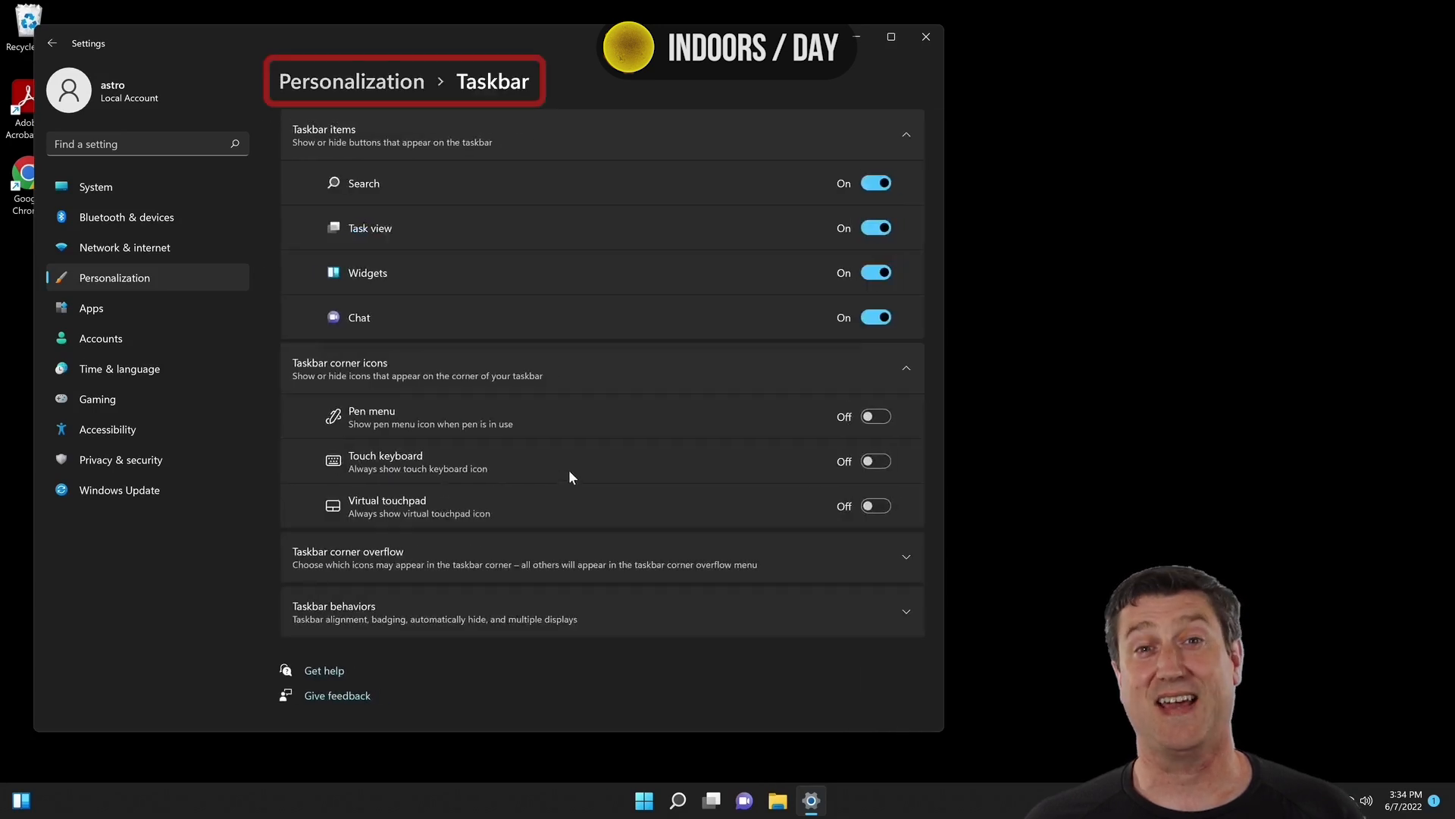
{"action": "left_click", "coordinate": [875, 319]}
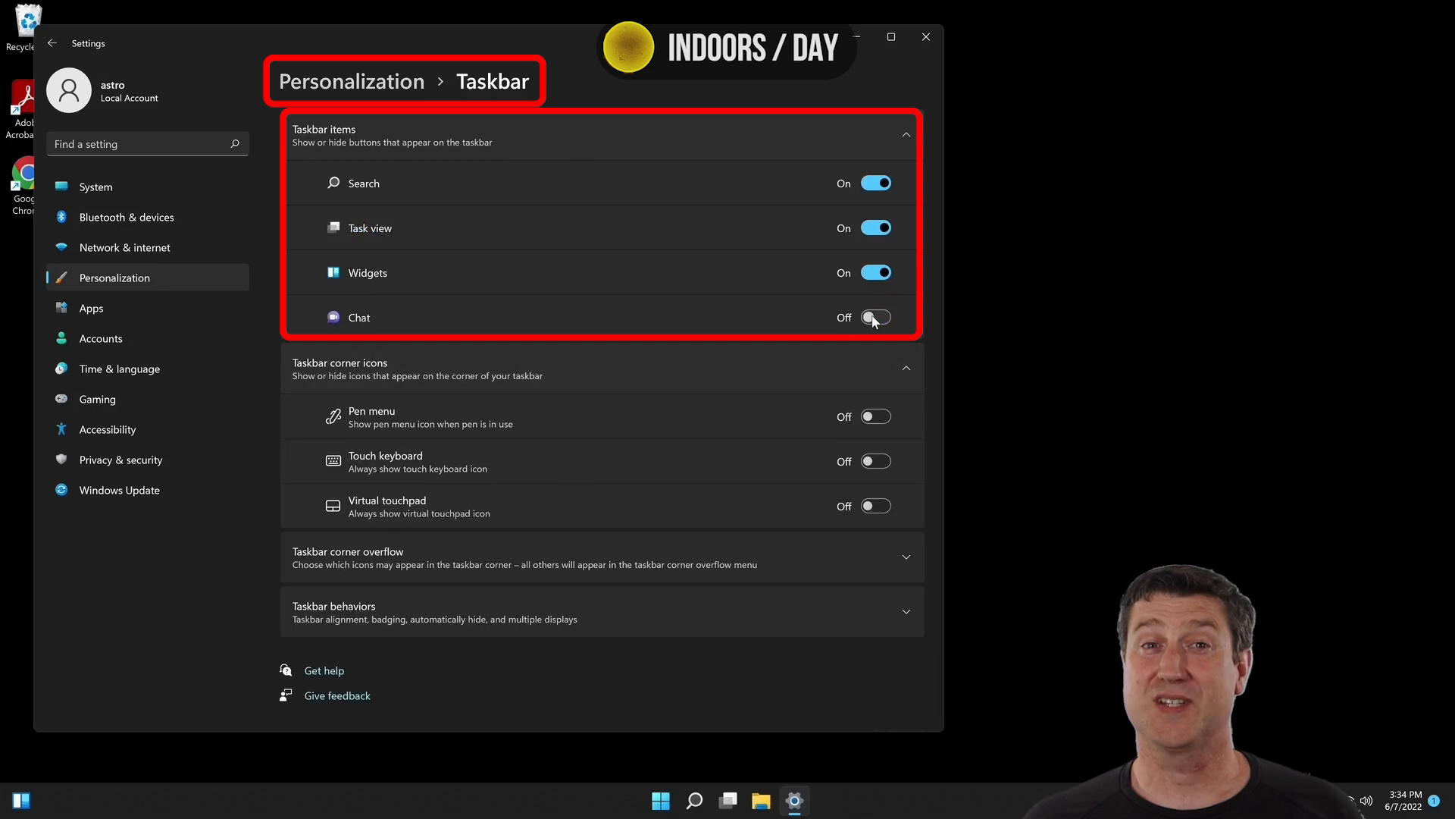
{"action": "left_click", "coordinate": [879, 274]}
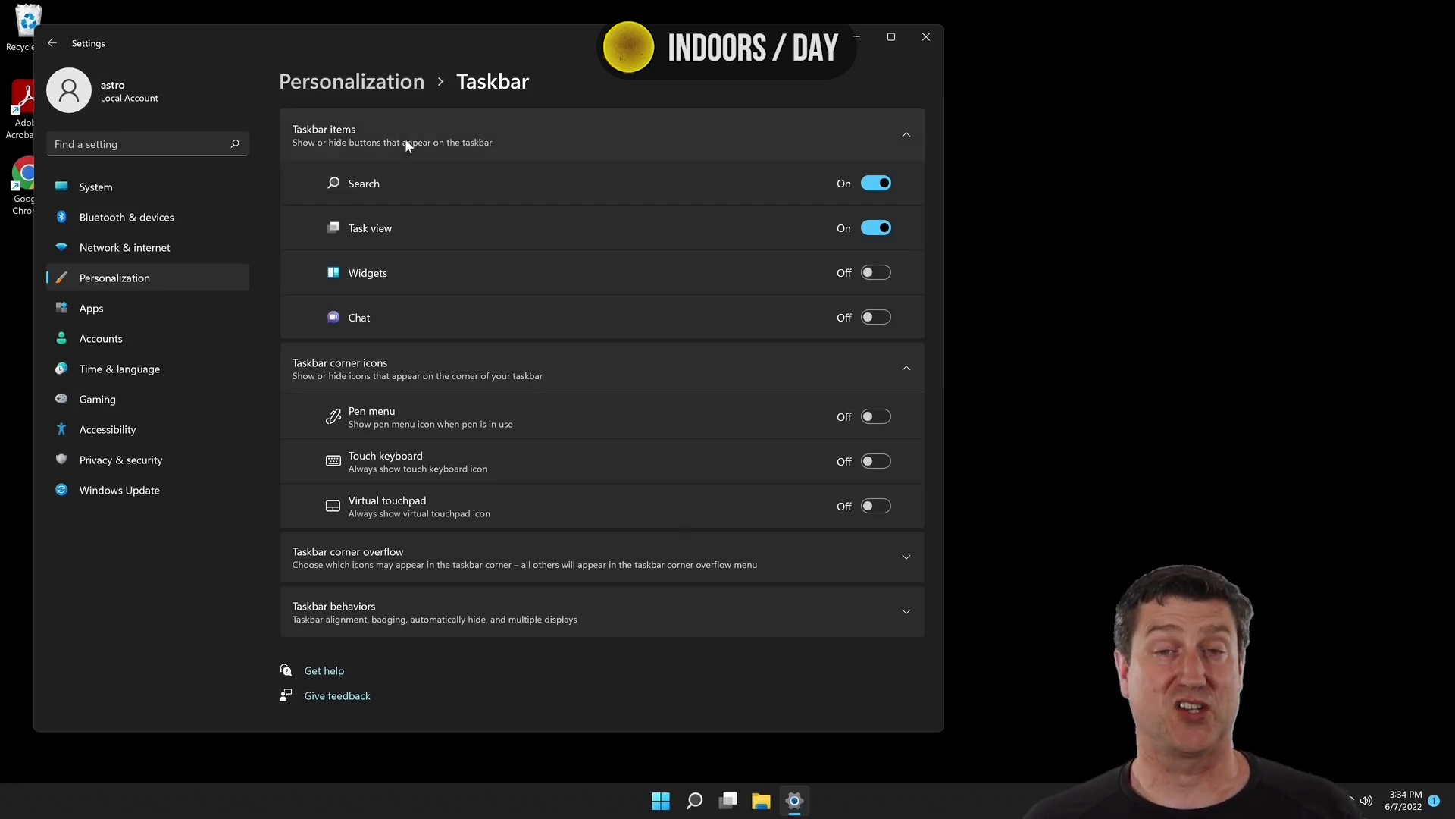
Go back through Personalization to the System settings page.
{"action": "left_click", "coordinate": [388, 78]}
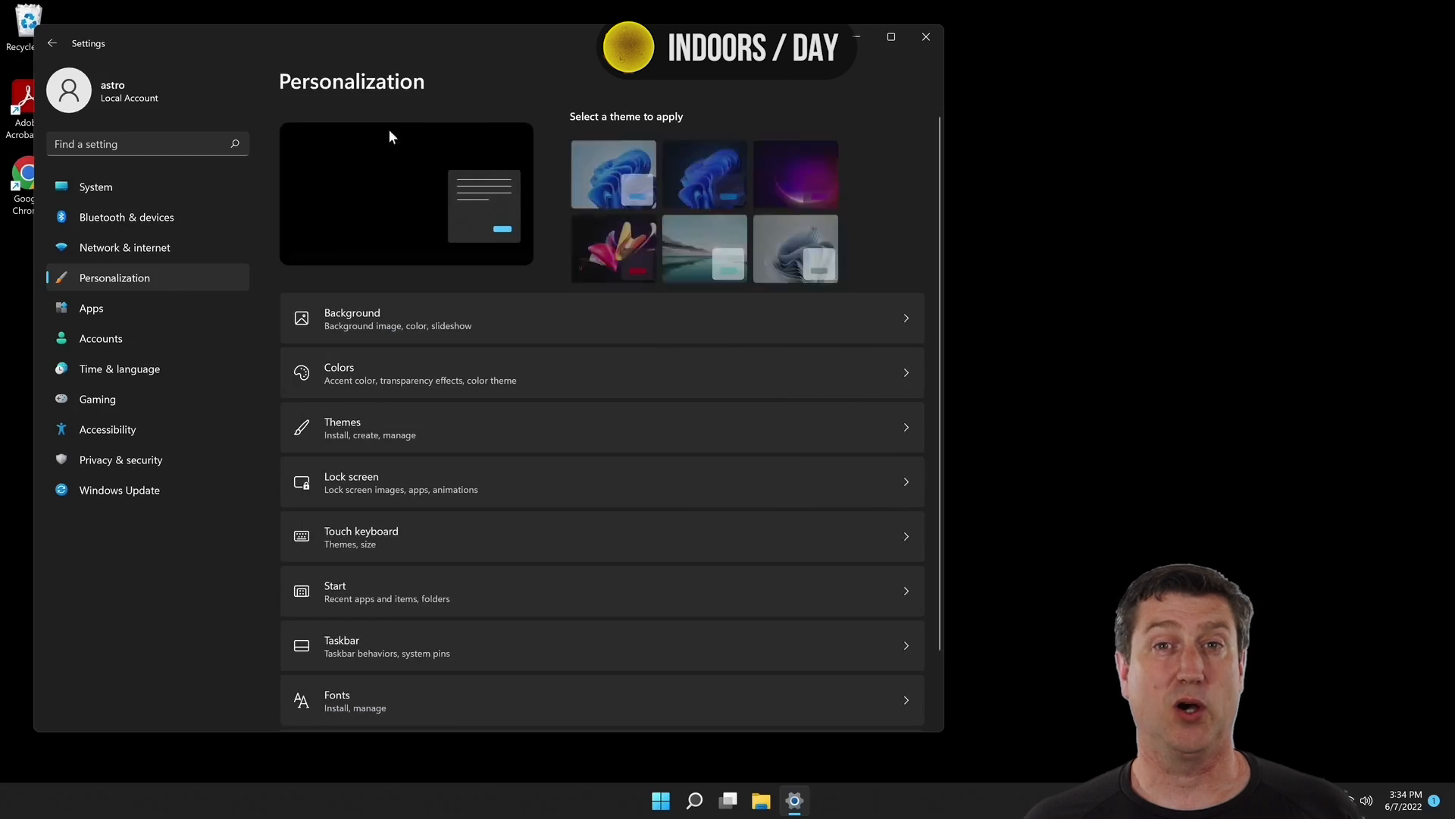
{"action": "scroll", "coordinate": [470, 497], "scroll_direction": "down", "scroll_amount": 2}
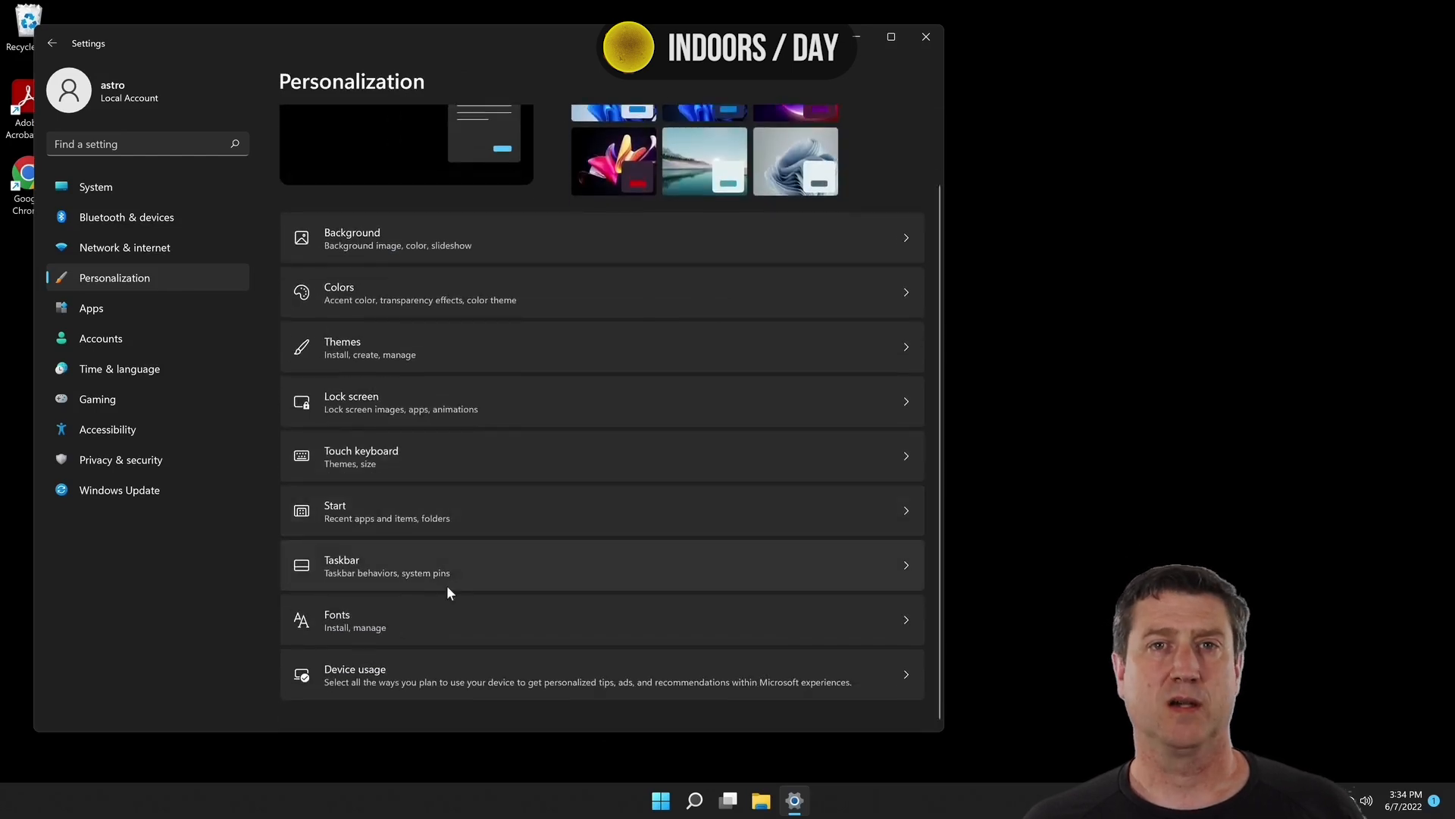
{"action": "scroll", "coordinate": [444, 576], "scroll_direction": "up", "scroll_amount": 2}
{"action": "left_click", "coordinate": [106, 189]}
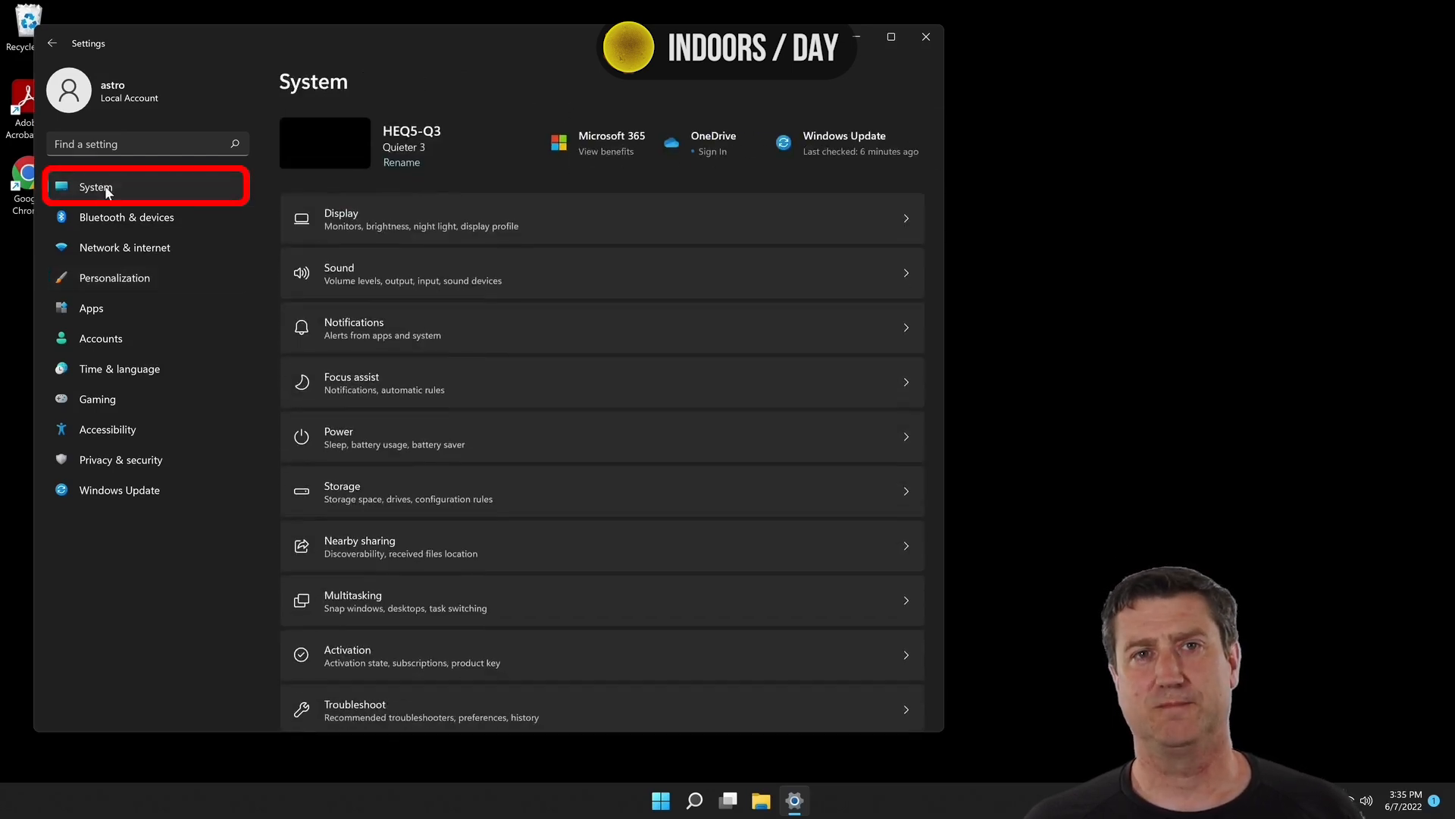
Switch Remote Desktop on, confirm it, check port 3389, then close Settings.
{"action": "scroll", "coordinate": [467, 426], "scroll_direction": "down", "scroll_amount": 5}
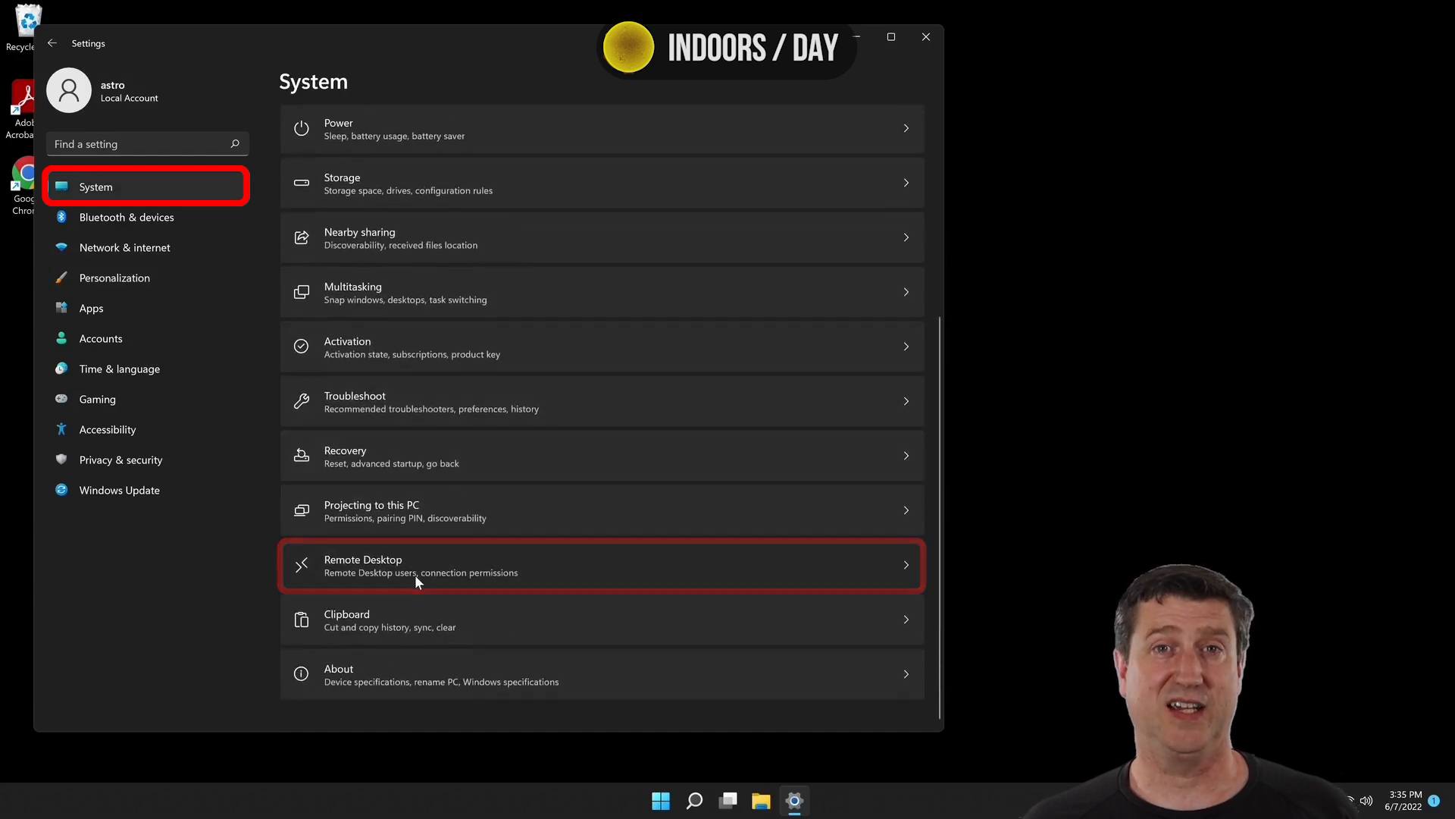
{"action": "left_click", "coordinate": [416, 572]}
{"action": "left_click", "coordinate": [873, 139]}
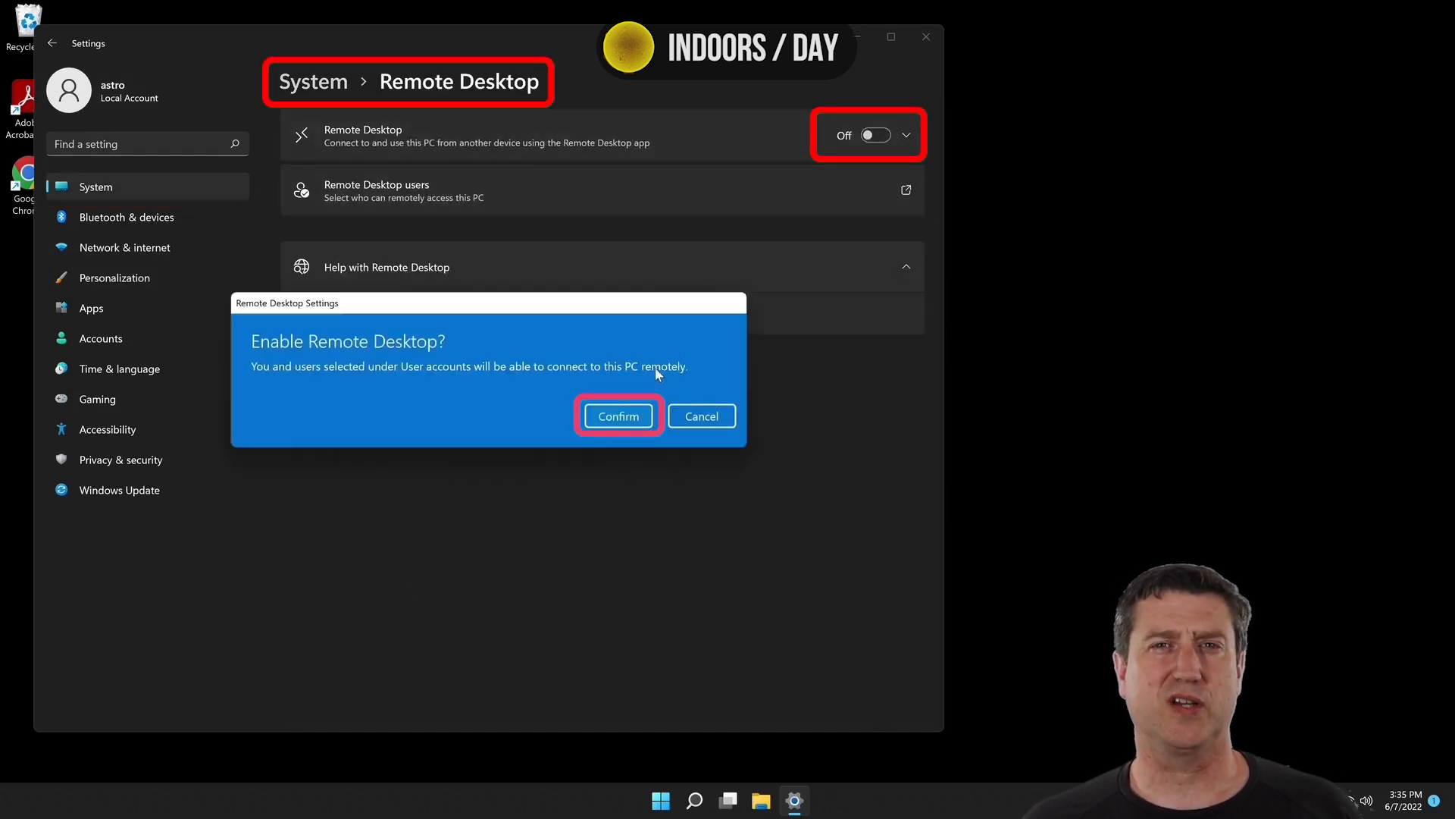
{"action": "left_click", "coordinate": [629, 426]}
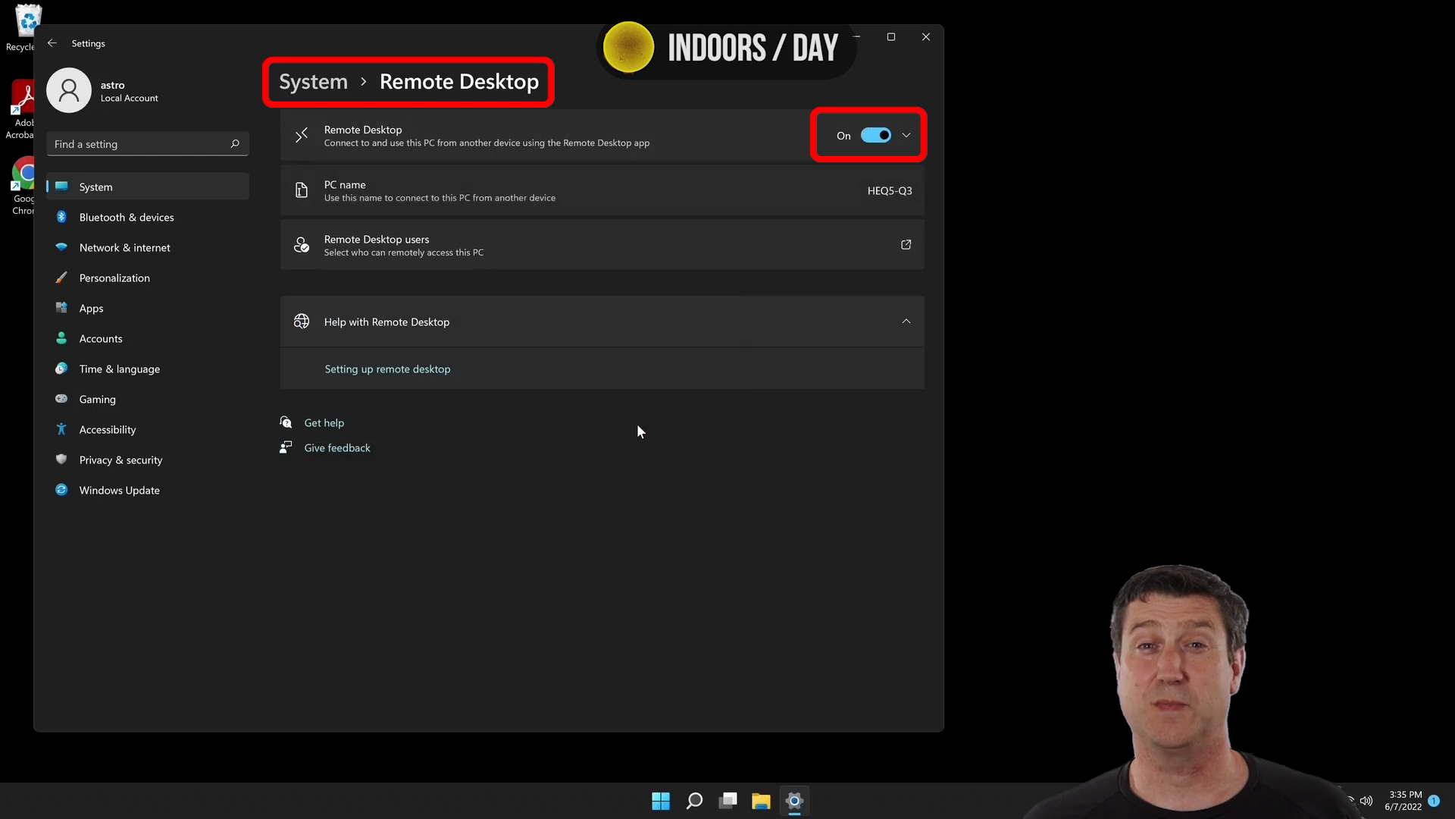
{"action": "left_click", "coordinate": [907, 135]}
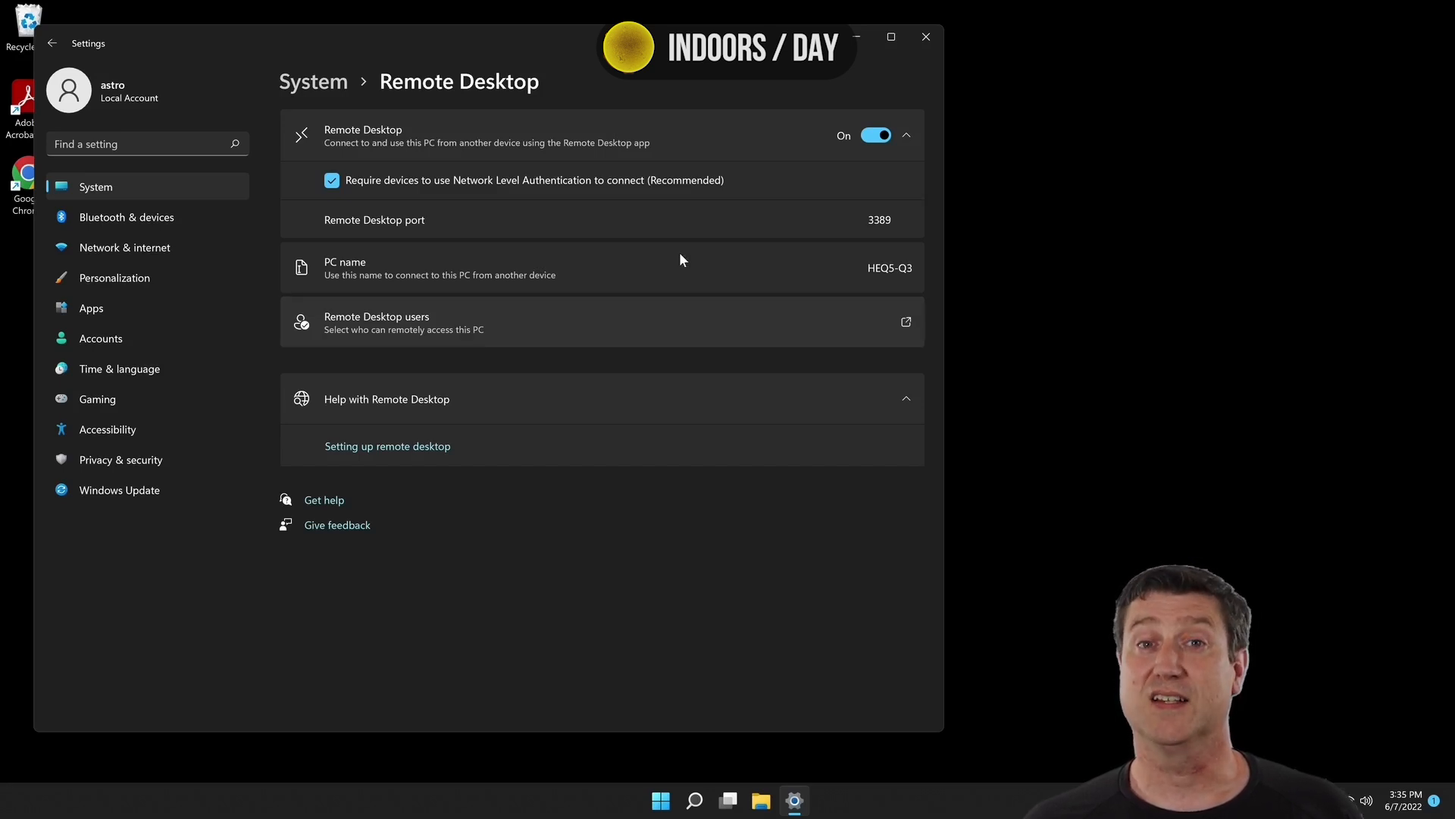
{"action": "left_click", "coordinate": [924, 39]}
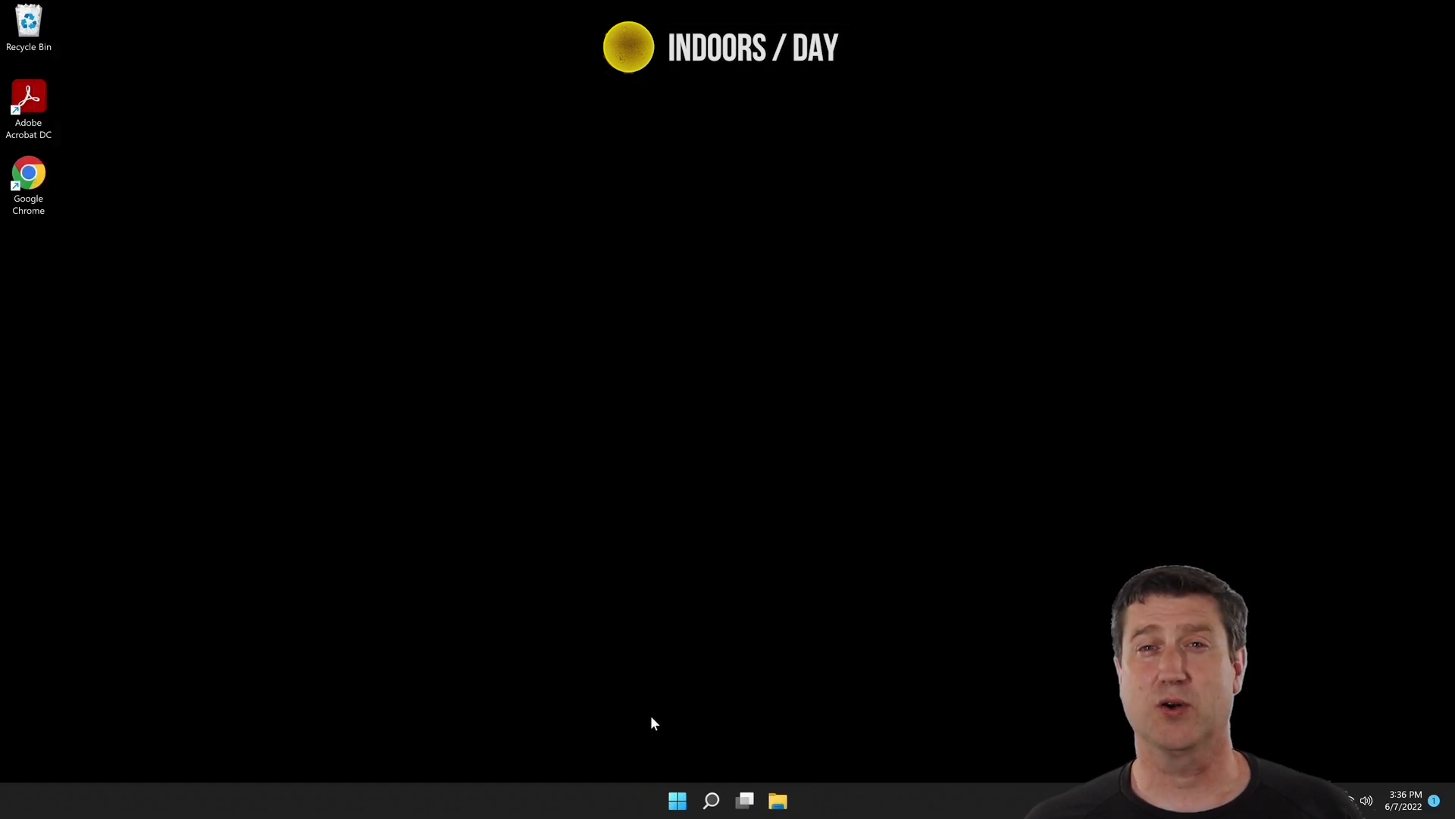
Restart the PC using the Start menu power options.
{"action": "left_click", "coordinate": [677, 801]}
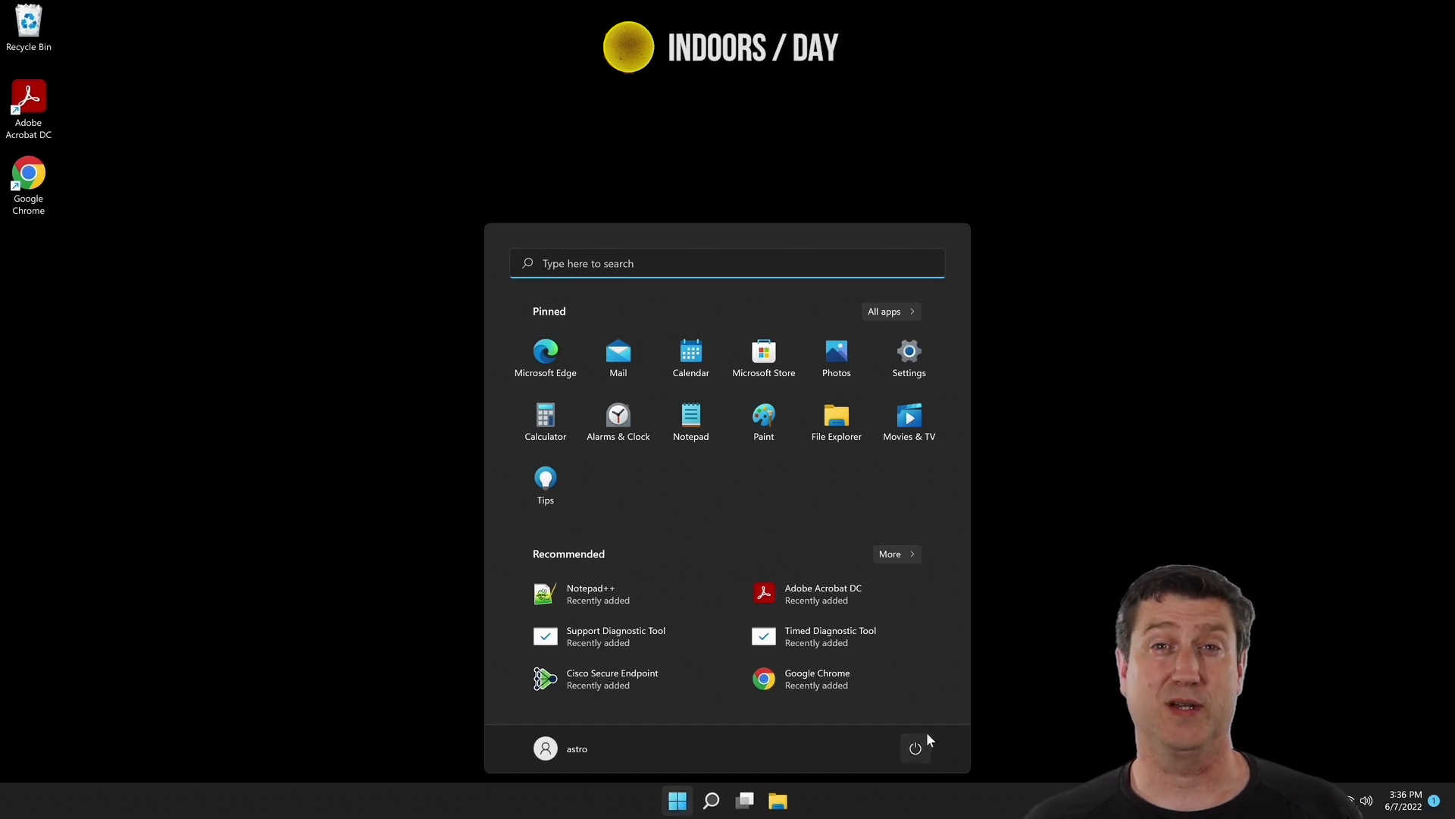
{"action": "left_click", "coordinate": [916, 749]}
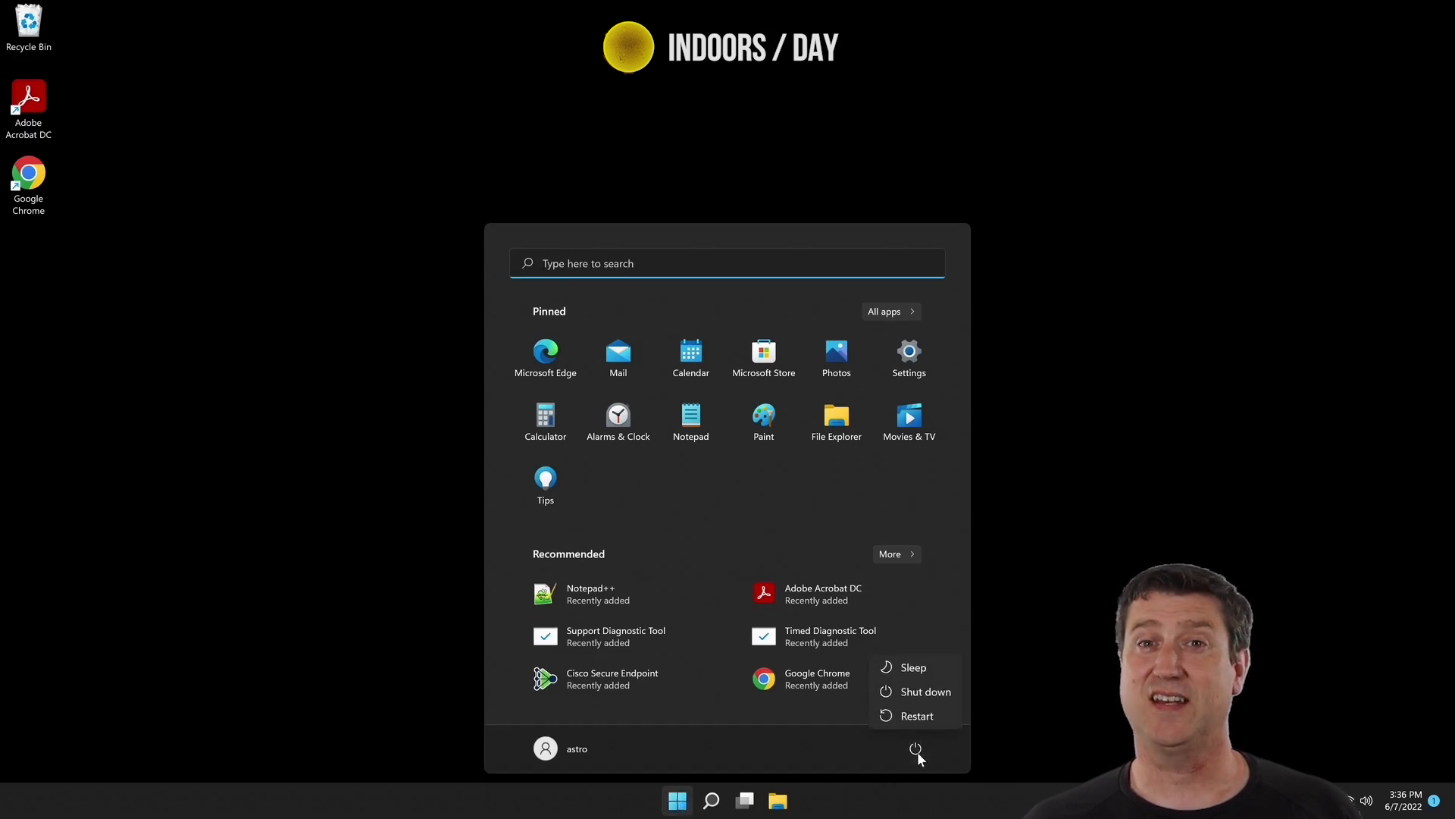
{"action": "left_click", "coordinate": [917, 716]}
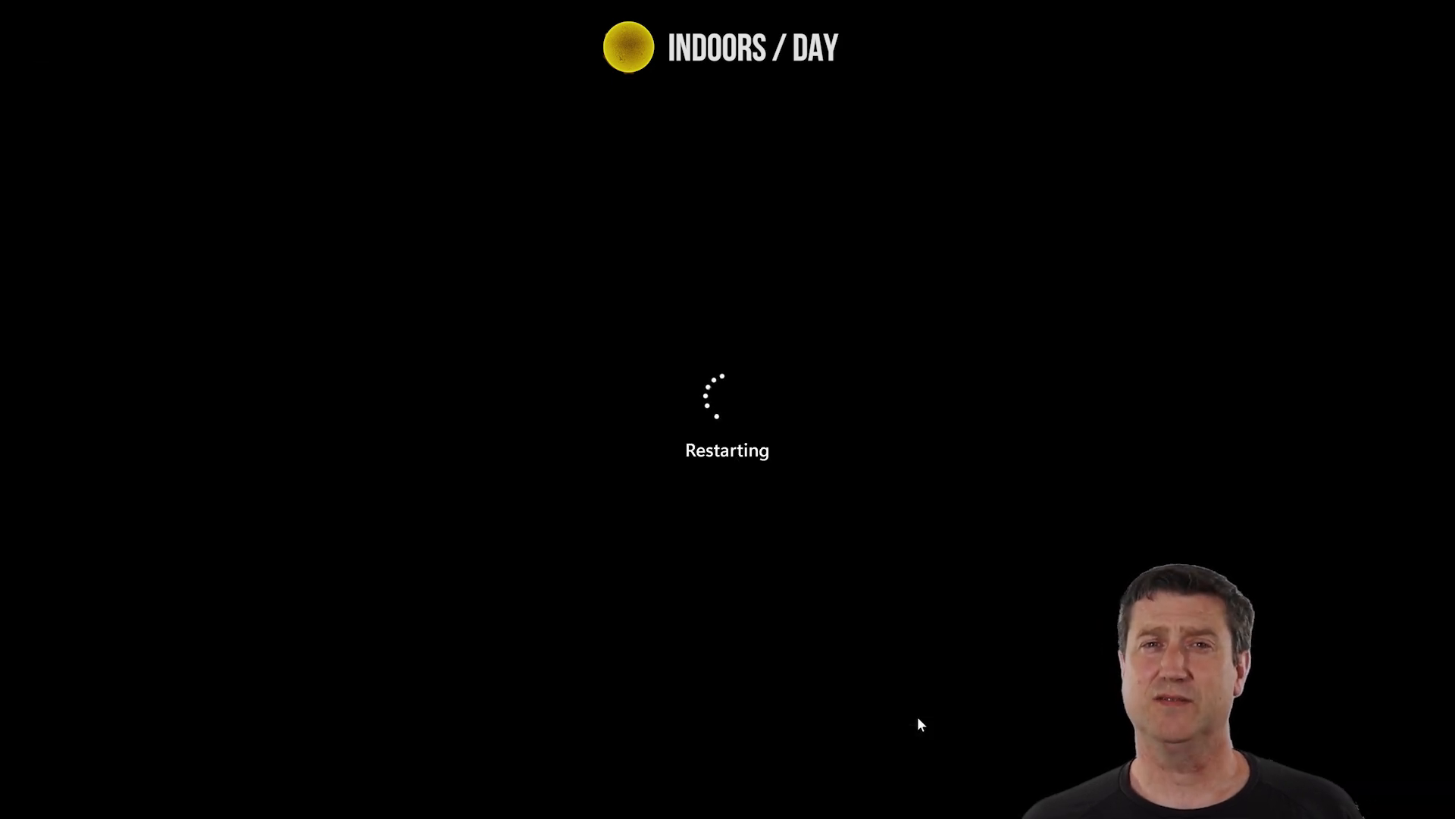
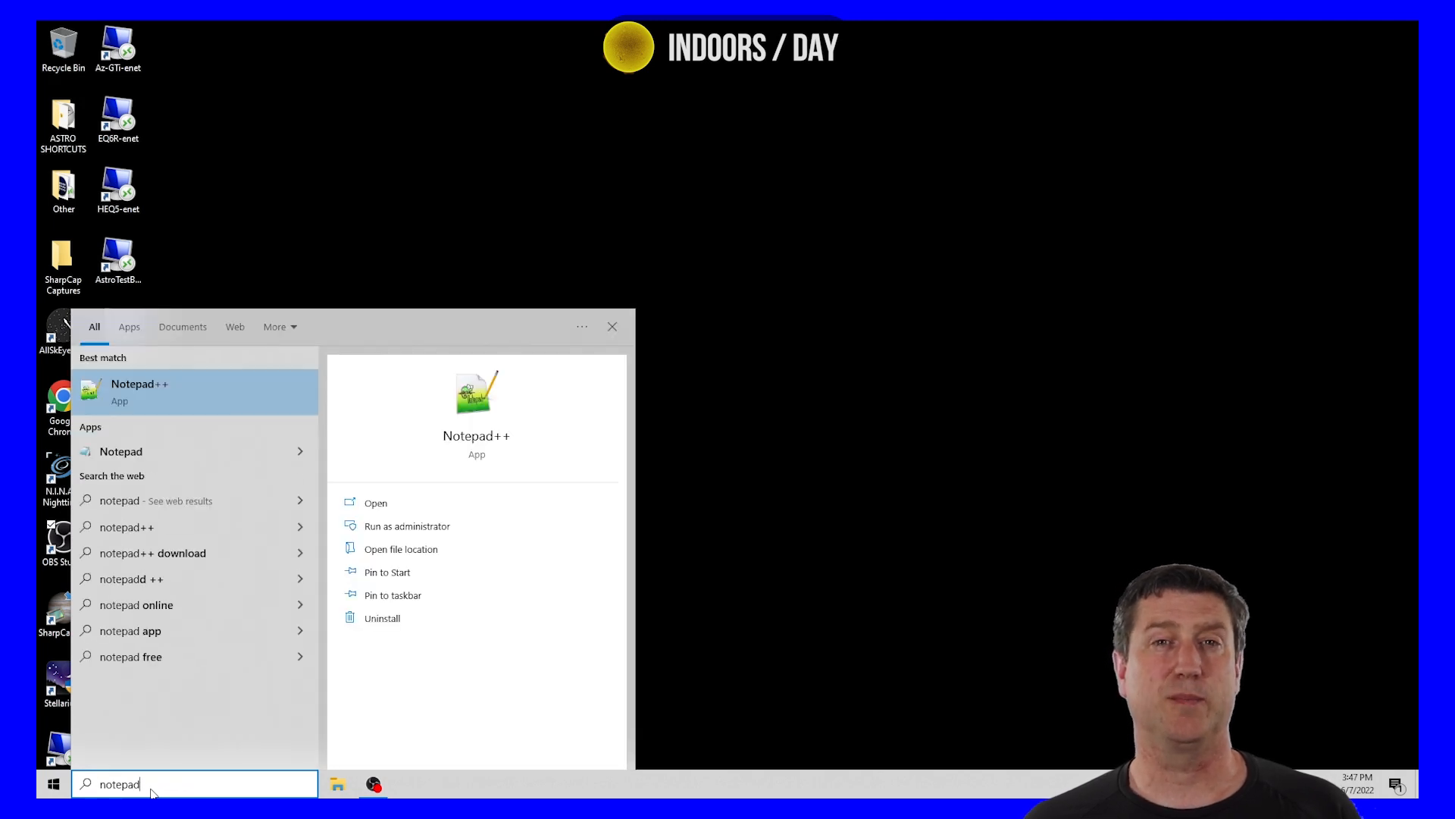
Run Notepad++ as administrator from Windows Search and approve the elevation prompt.
{"action": "left_click", "coordinate": [392, 527]}
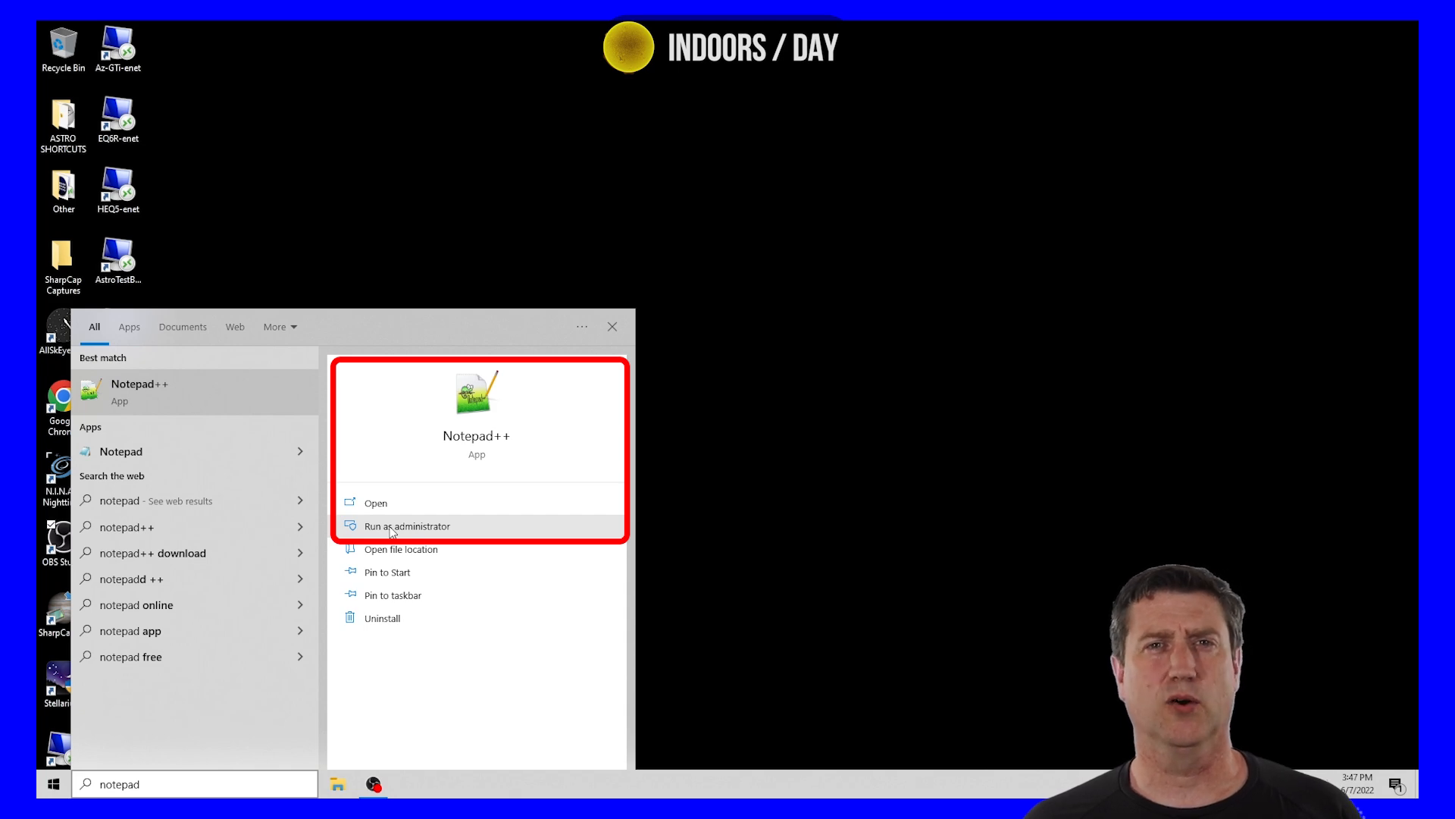
{"action": "left_click", "coordinate": [391, 528]}
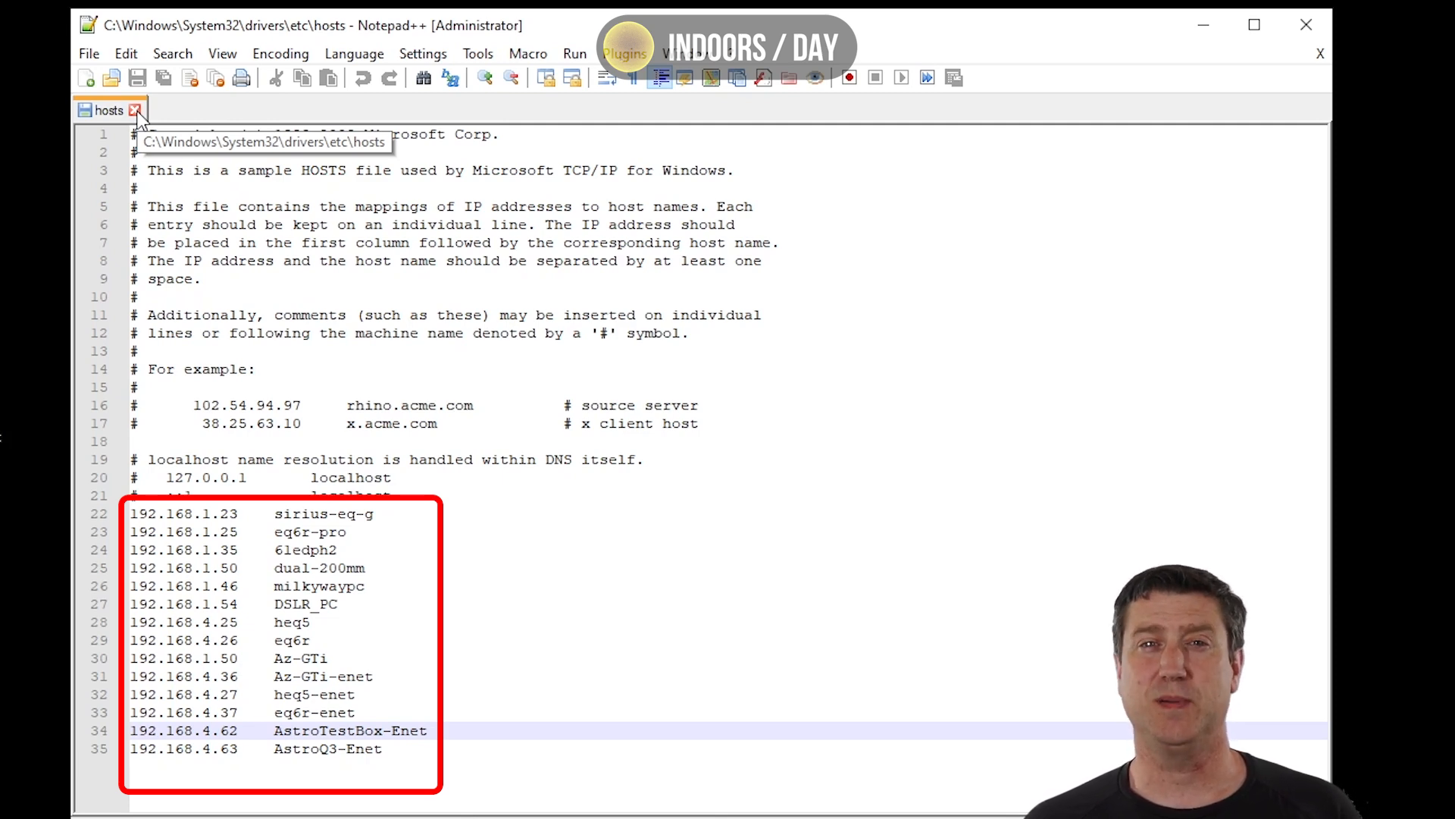
Add the hosts line '192.168.4.60 HEQ5-Q3' below the AstroQ3-Enet entry and save the file.
{"action": "left_click", "coordinate": [396, 748]}
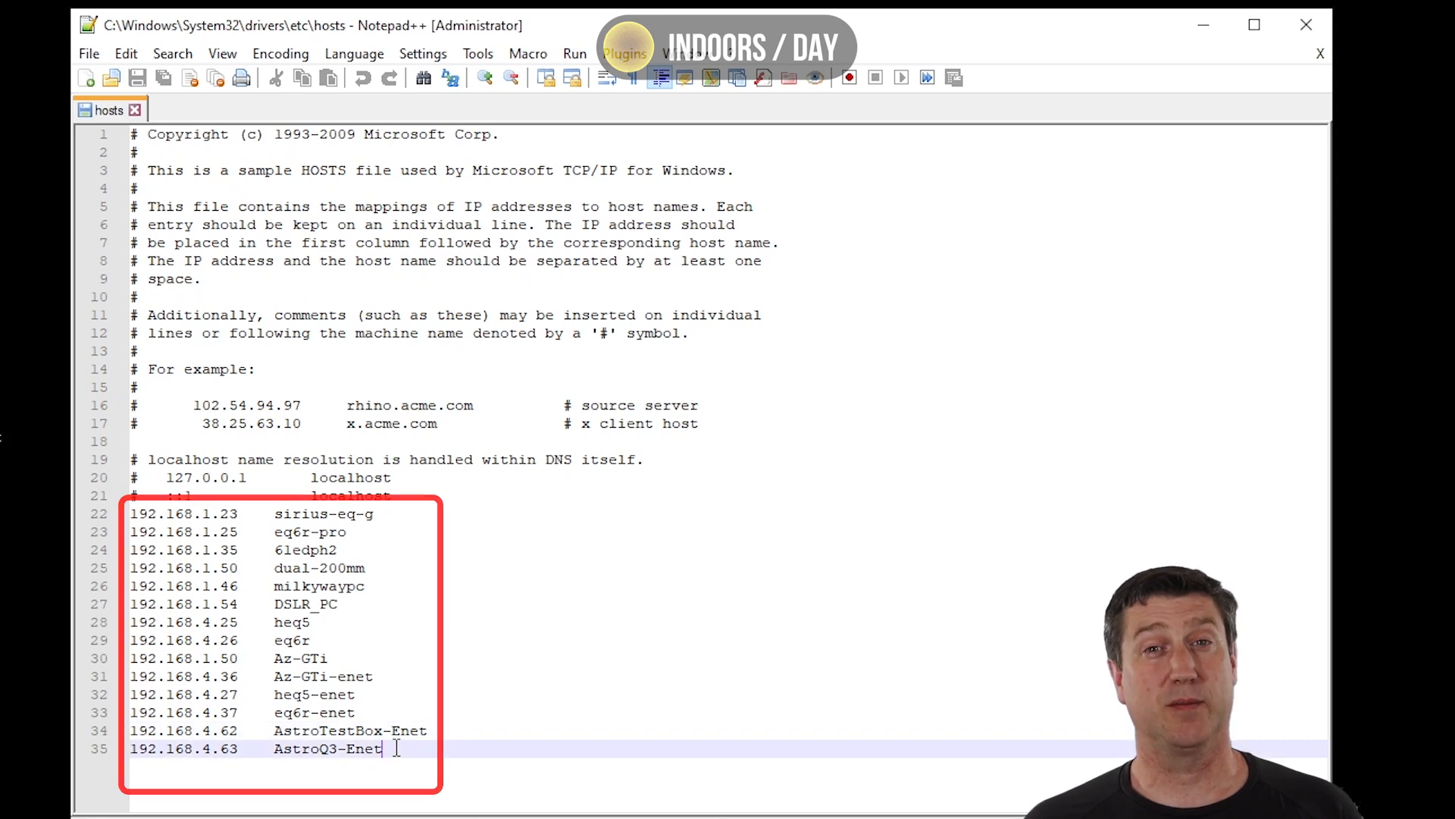
{"action": "key", "text": "Return"}
{"action": "type", "text": "192"}
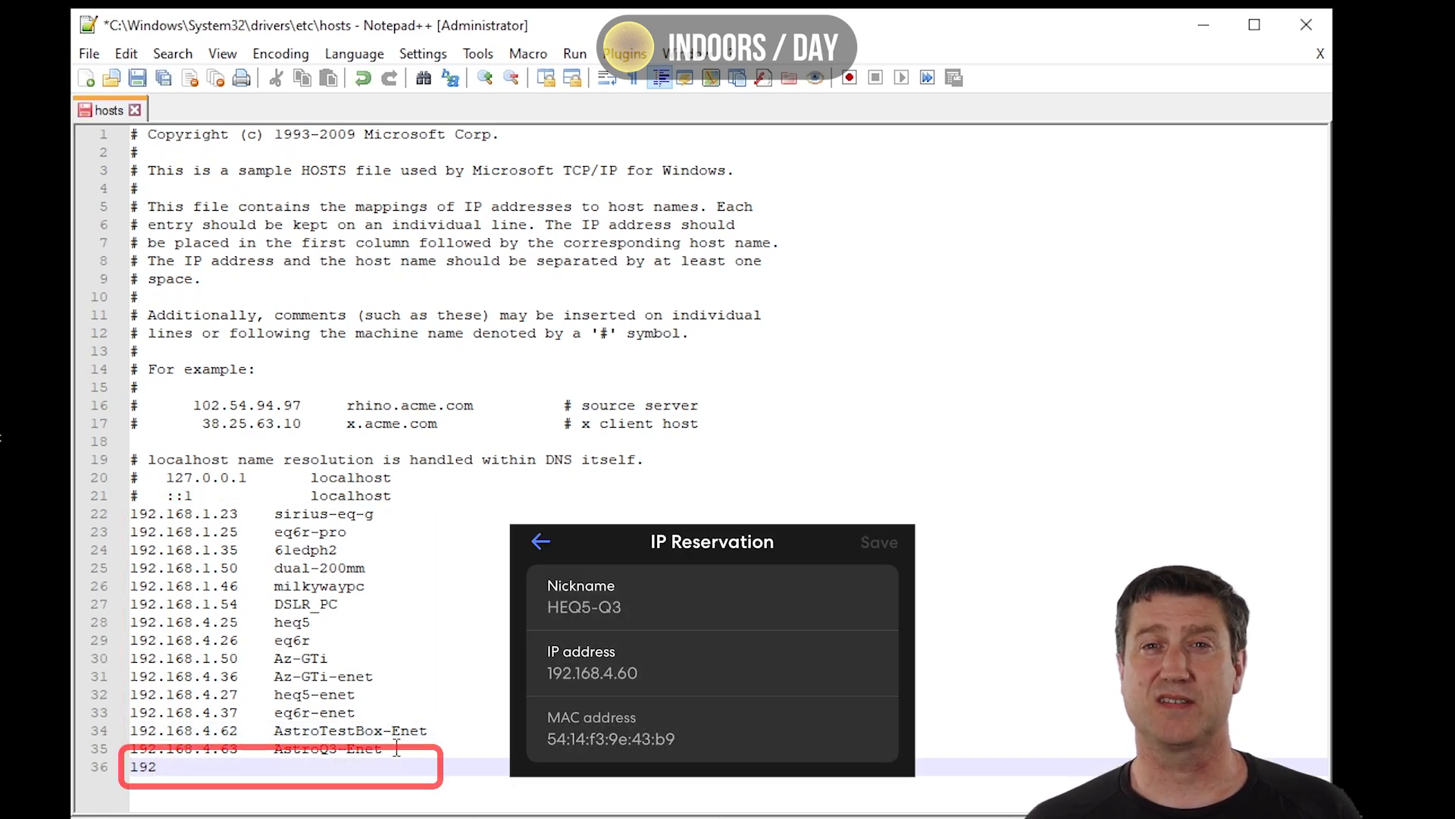
{"action": "type", "text": "."}
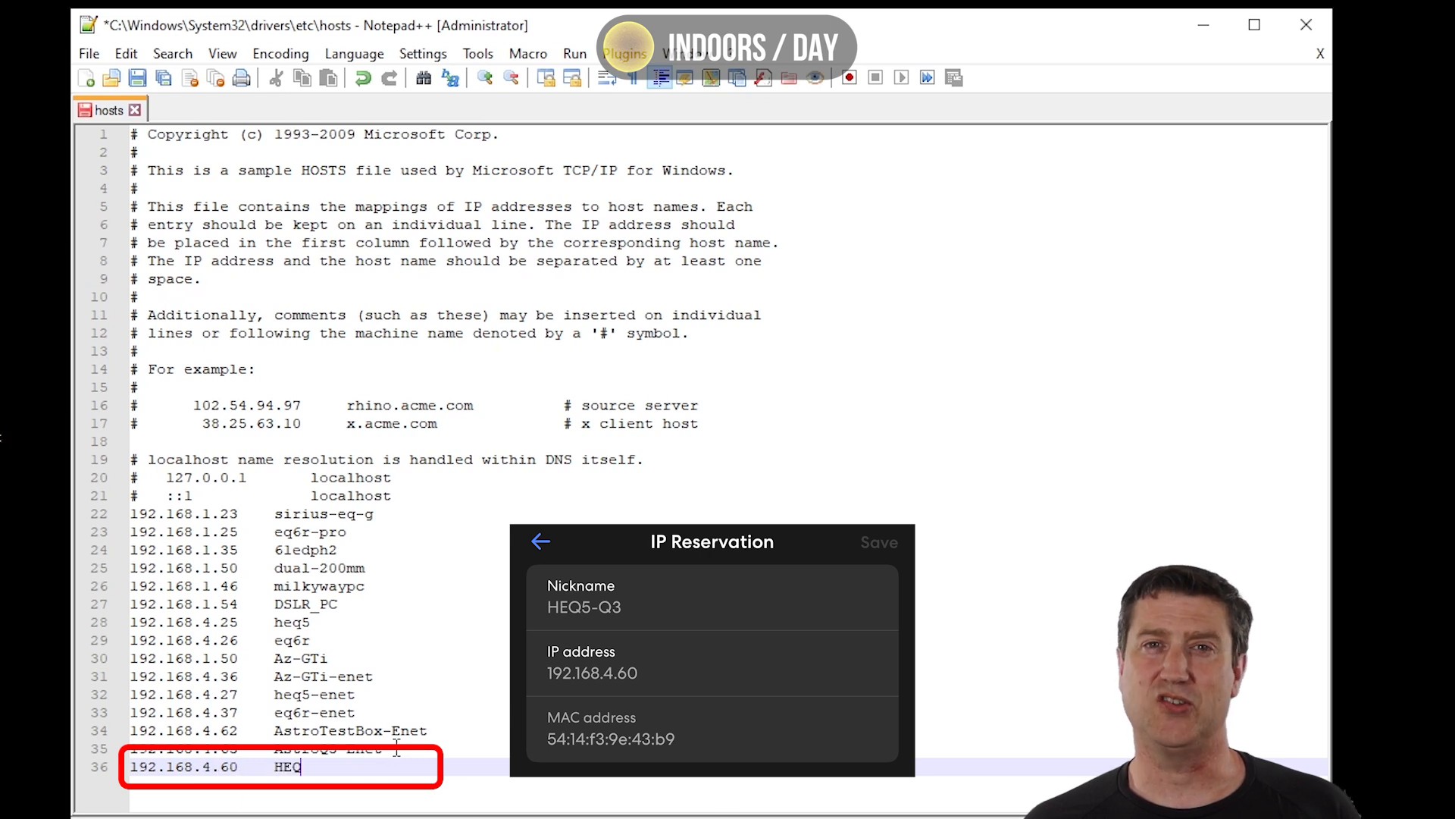
{"action": "type", "text": "168.4.60"}
{"action": "key", "text": "Tab"}
{"action": "type", "text": "HEQ5-Q3"}
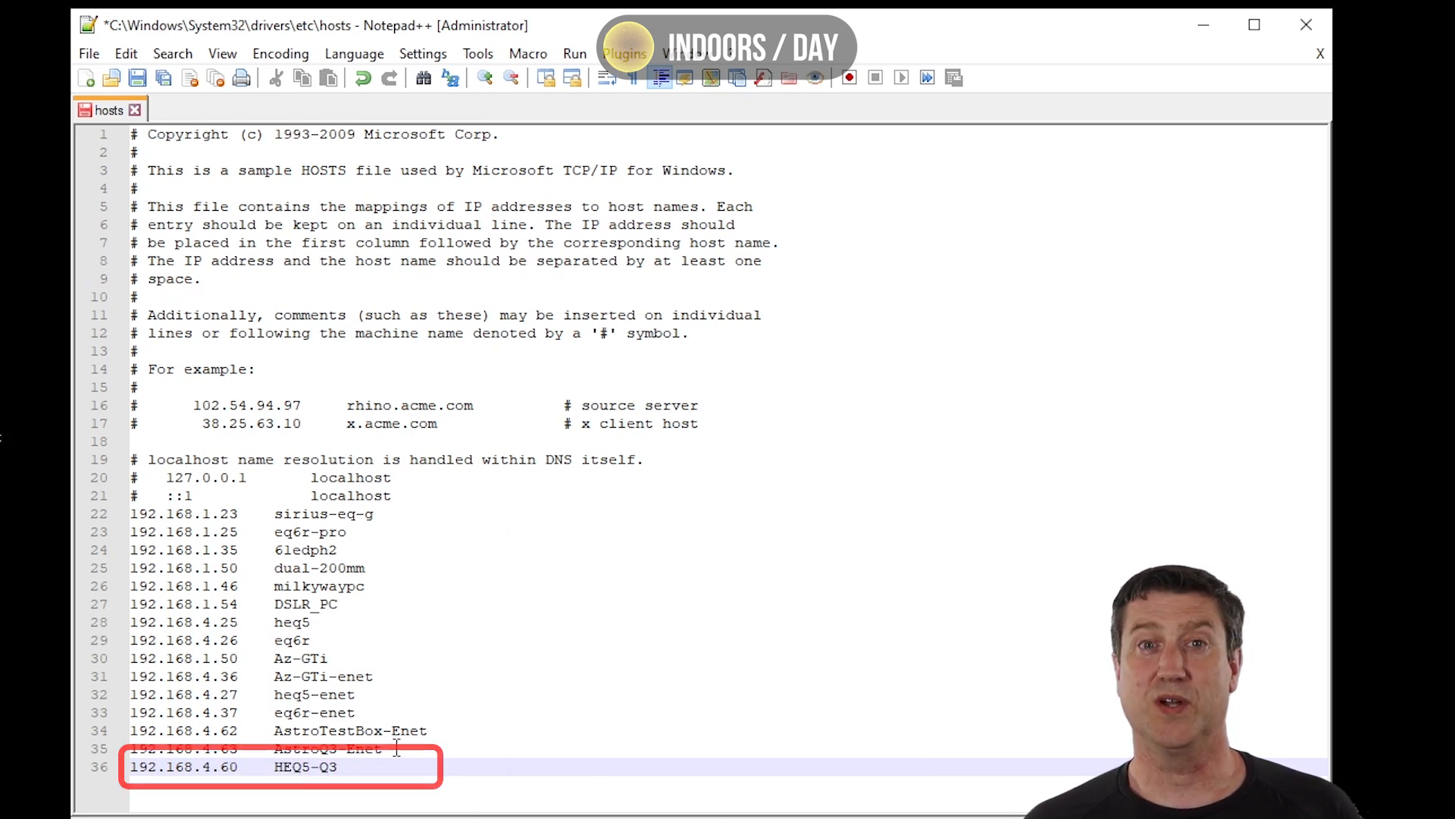
{"action": "key", "text": "Return"}
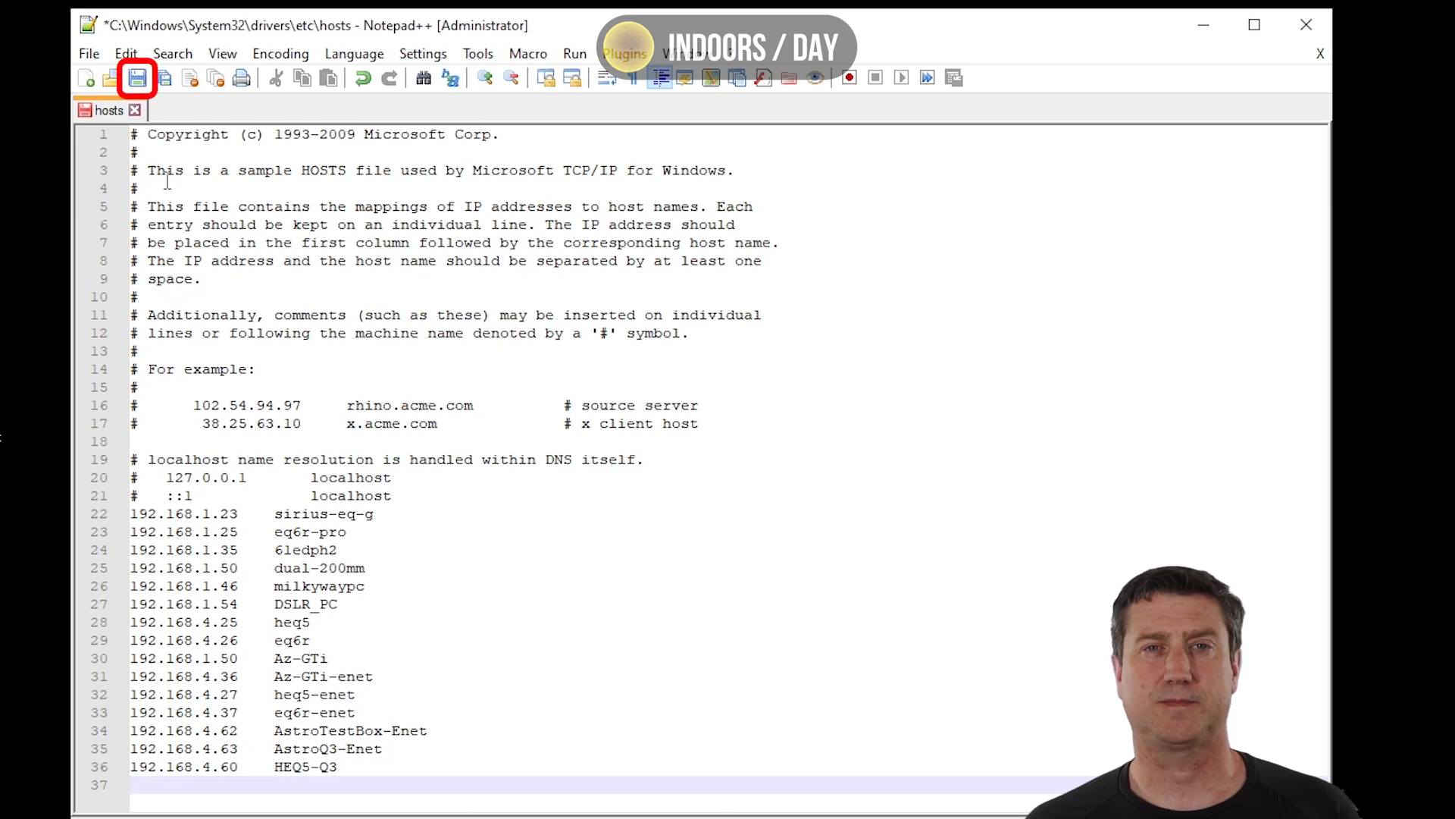
{"action": "left_click", "coordinate": [136, 79]}
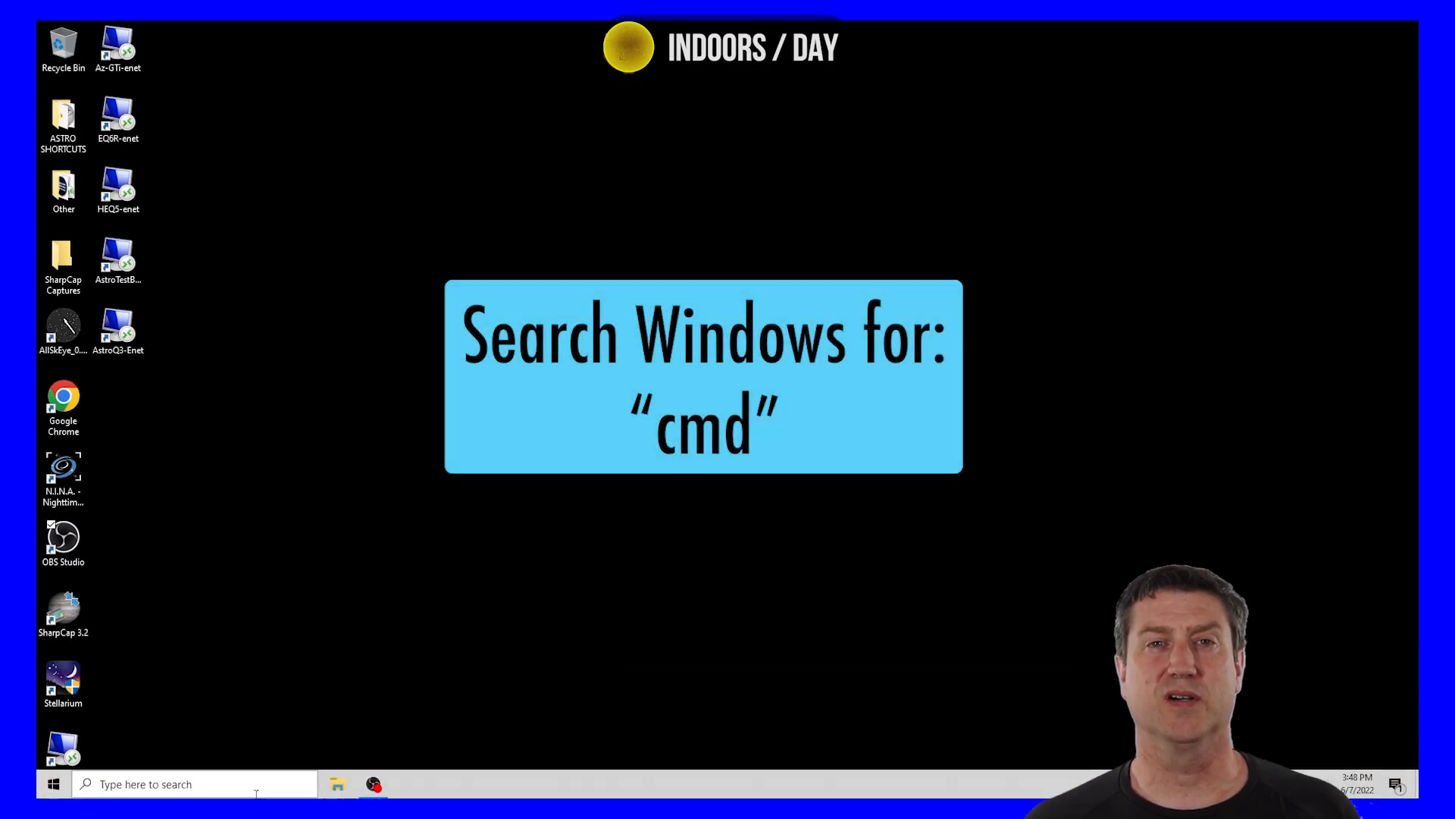
Ping HEQ5-Q3 from Command Prompt, confirm 4 of 4 replies from 192.168.4.60, and close it.
{"action": "left_click", "coordinate": [228, 784]}
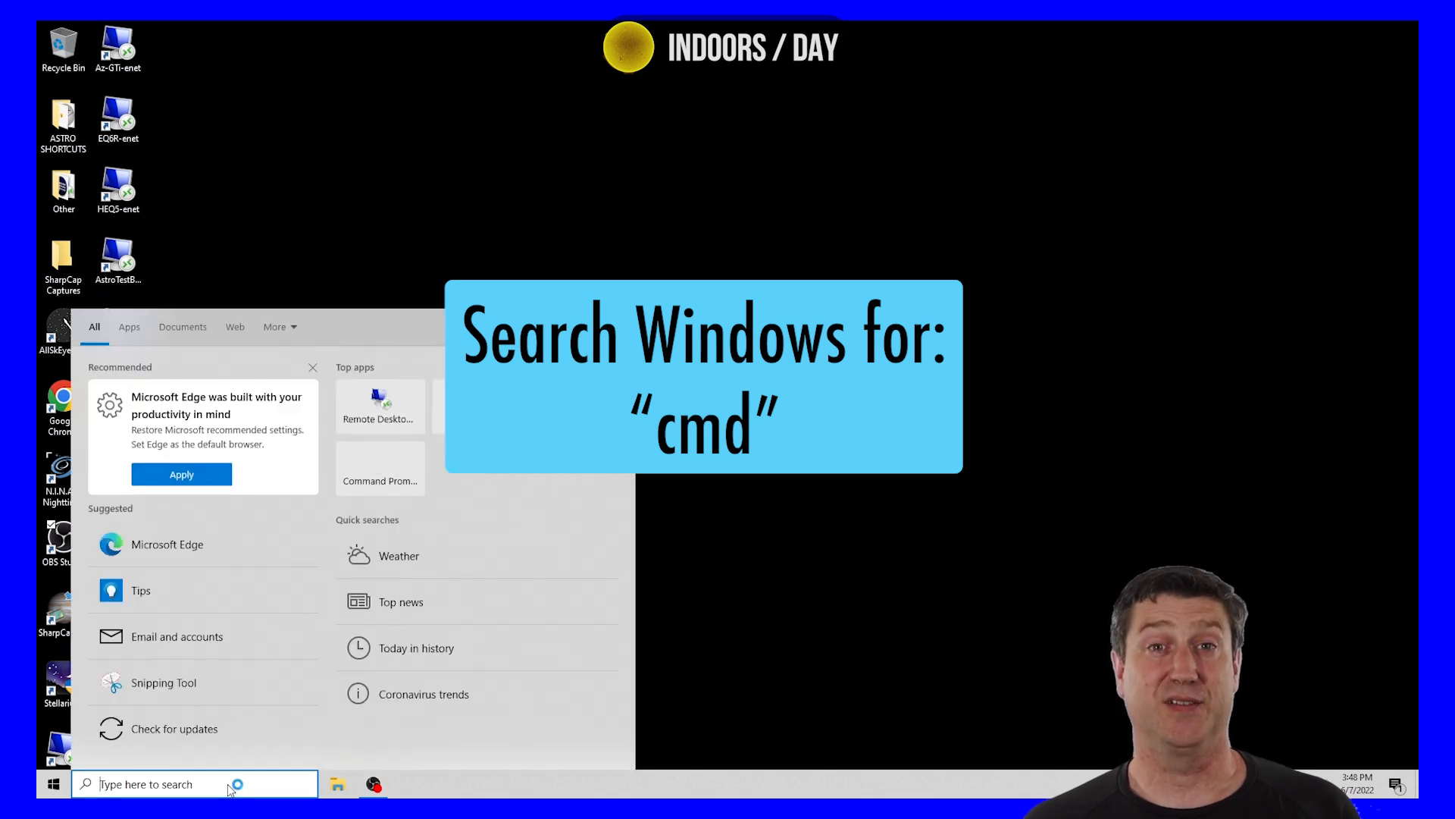
{"action": "type", "text": "cmd"}
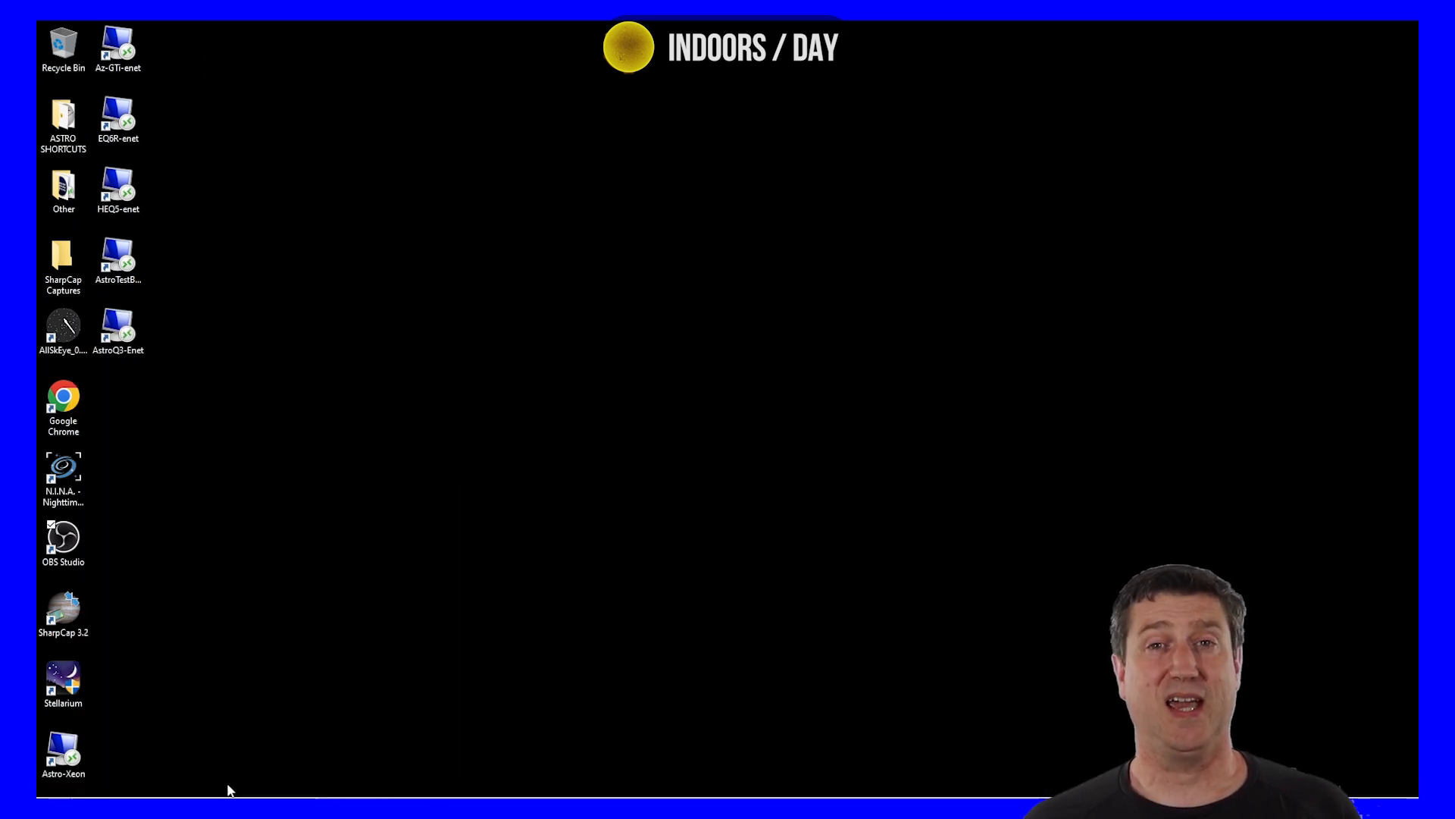
{"action": "type", "text": "ping "}
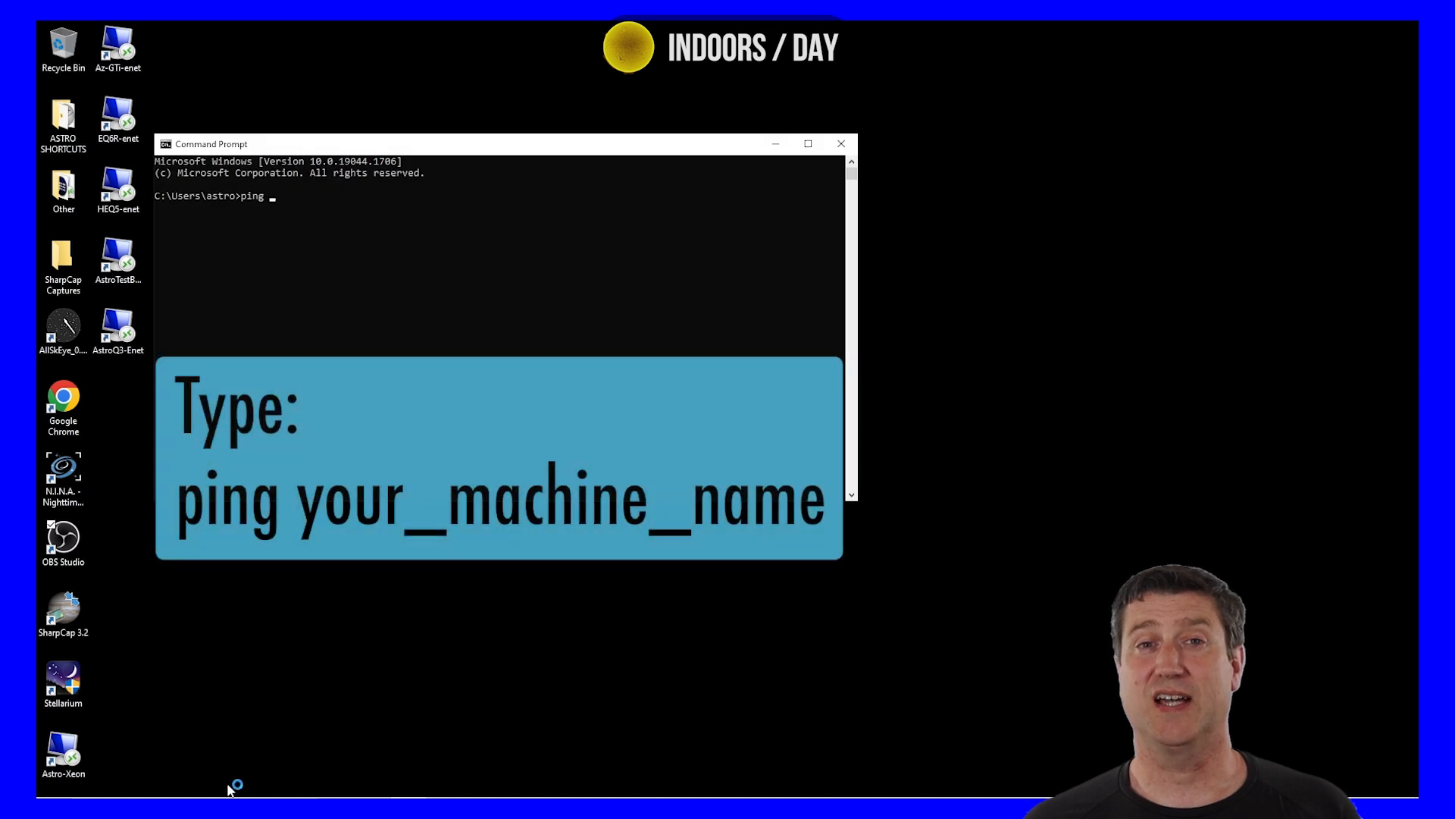
{"action": "type", "text": "HEQ5-Q3"}
{"action": "key", "text": "Return"}
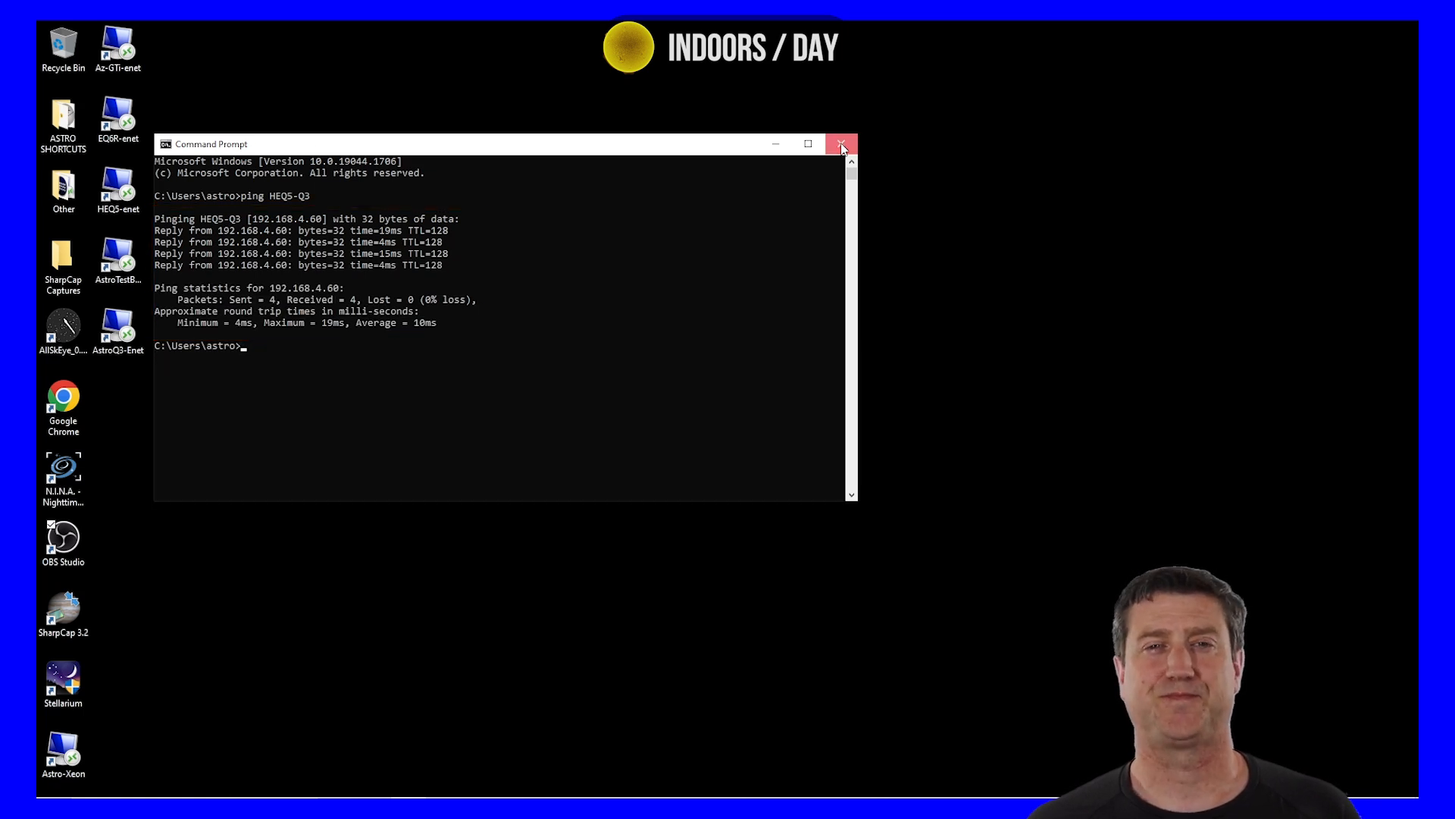
{"action": "left_click", "coordinate": [841, 146]}
Open Remote Desktop Connection via mstsc, target HEQ5-Q3 and allow credentials to be saved.
{"action": "mouse_move", "coordinate": [231, 796]}
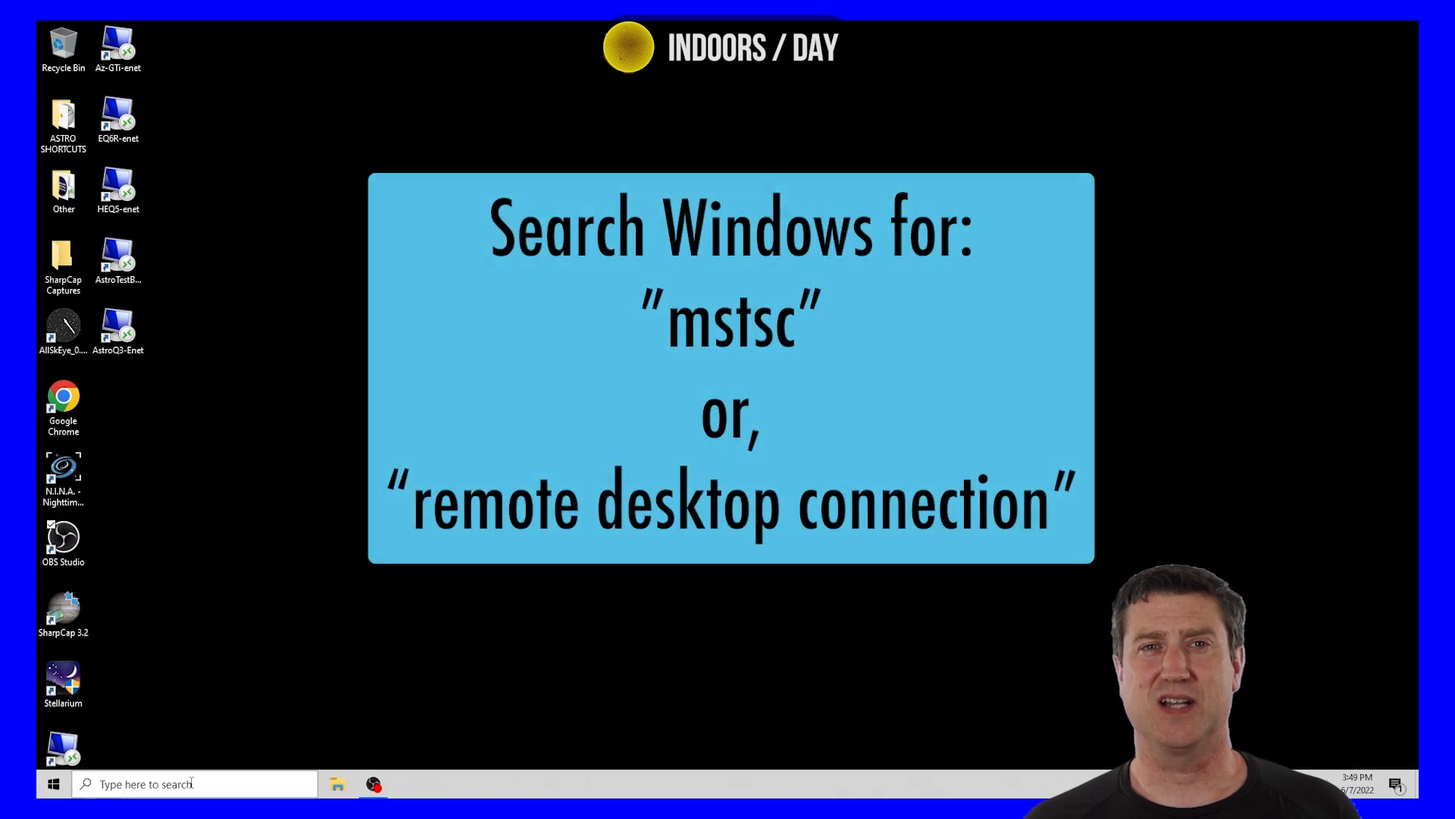
{"action": "left_click", "coordinate": [191, 782]}
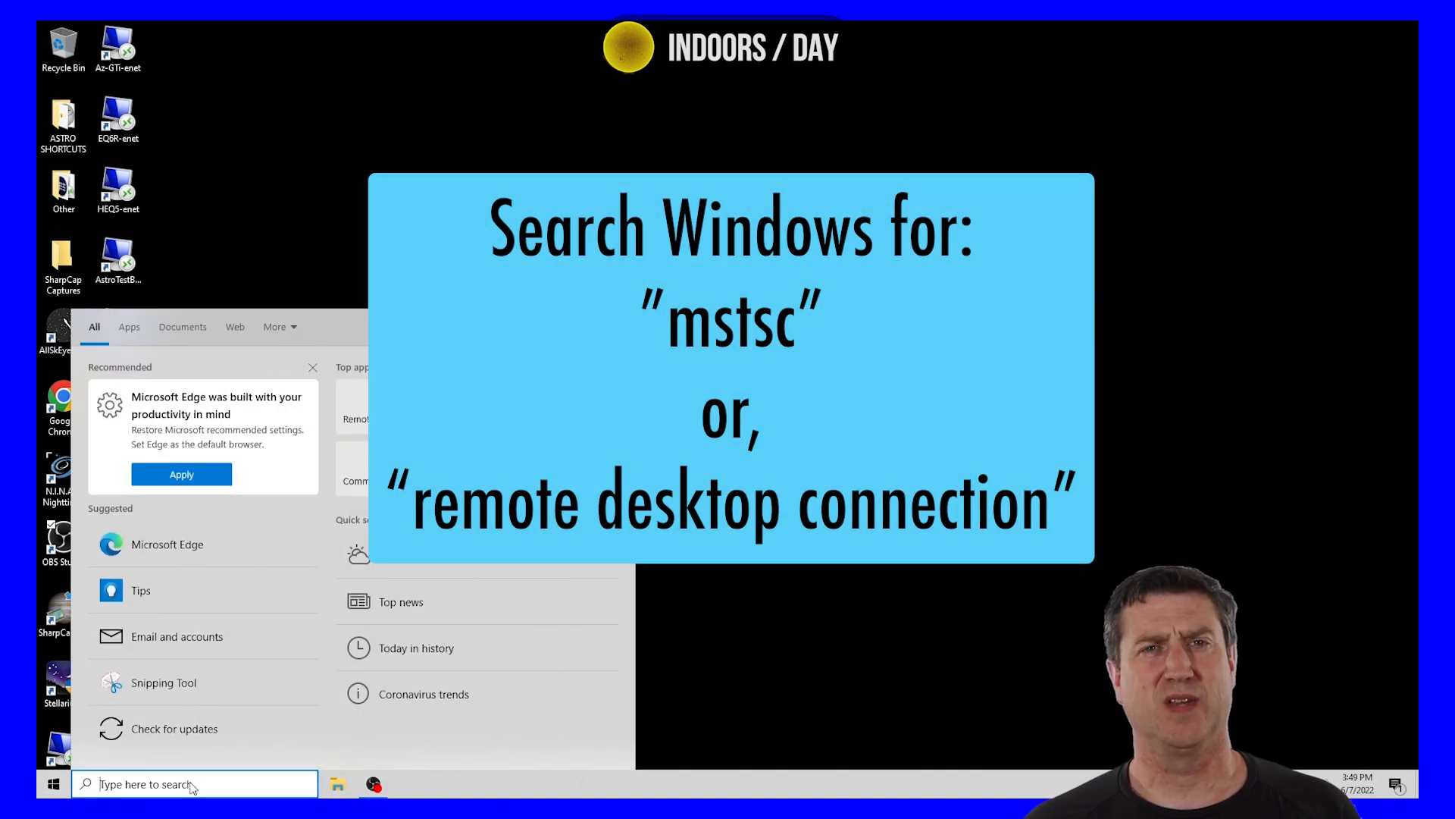
{"action": "type", "text": "mstsc"}
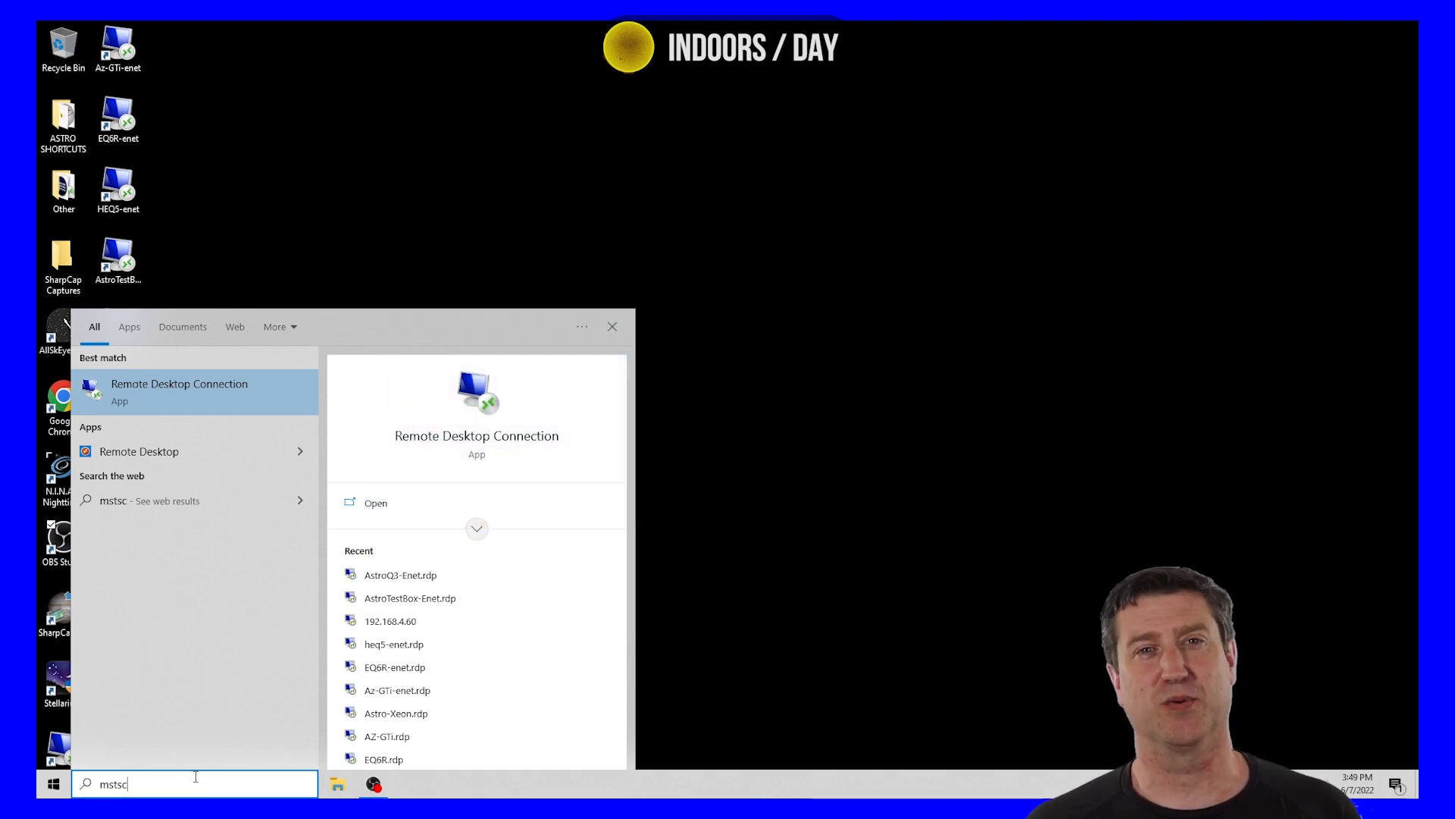
{"action": "left_click", "coordinate": [203, 383]}
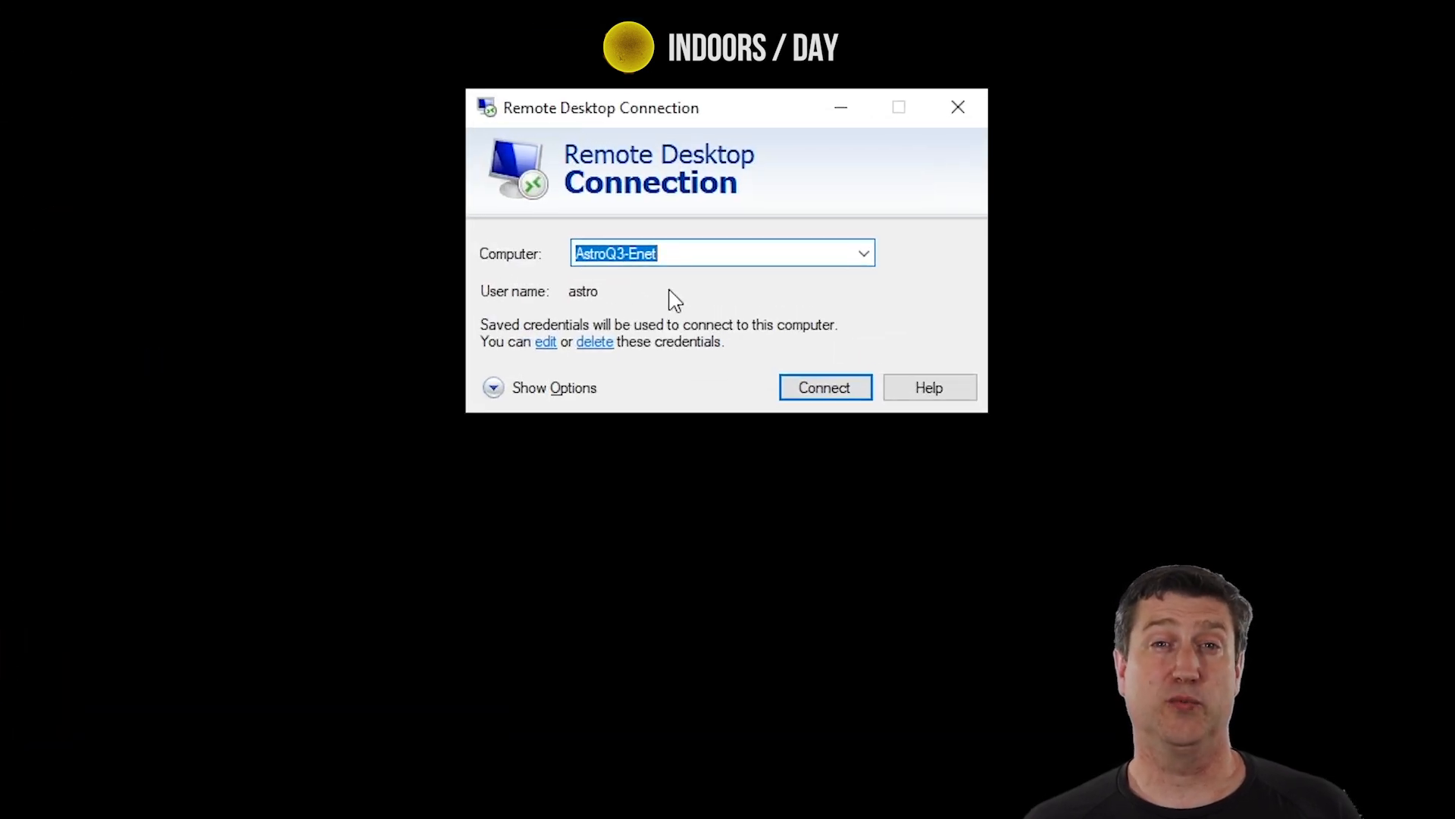
{"action": "type", "text": "HEQ5-Q3"}
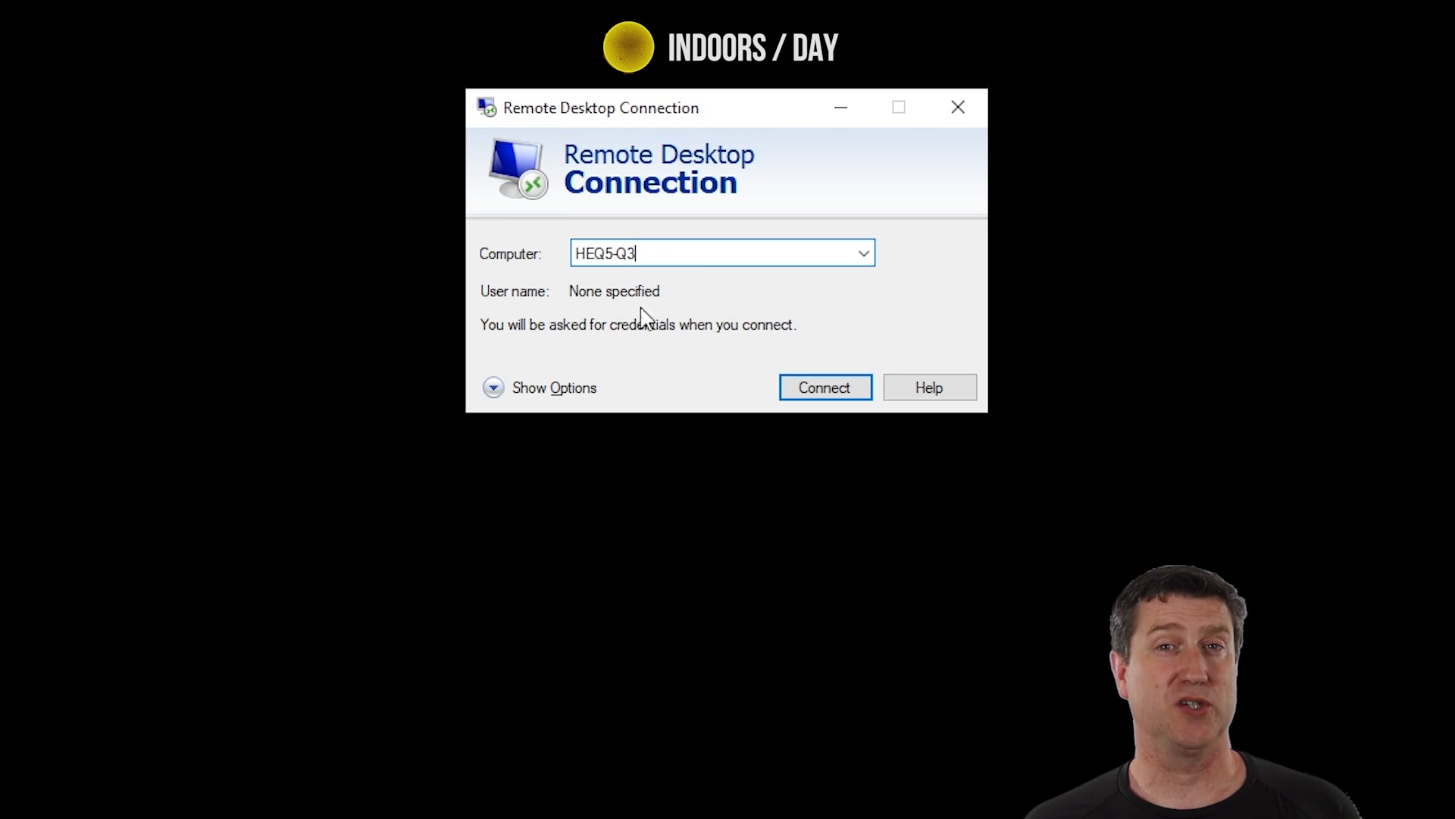
{"action": "left_click", "coordinate": [495, 391]}
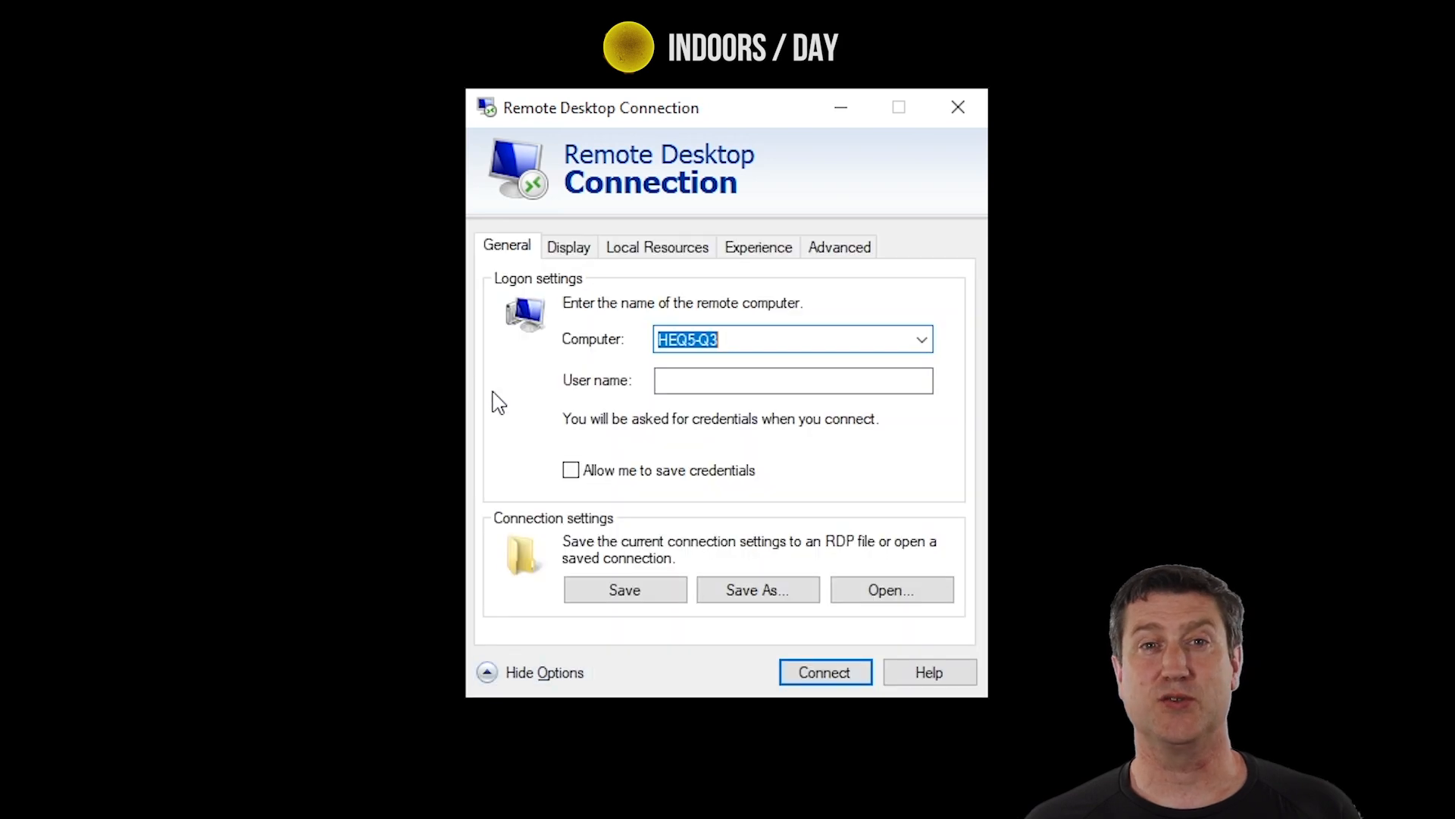
{"action": "left_click", "coordinate": [692, 382]}
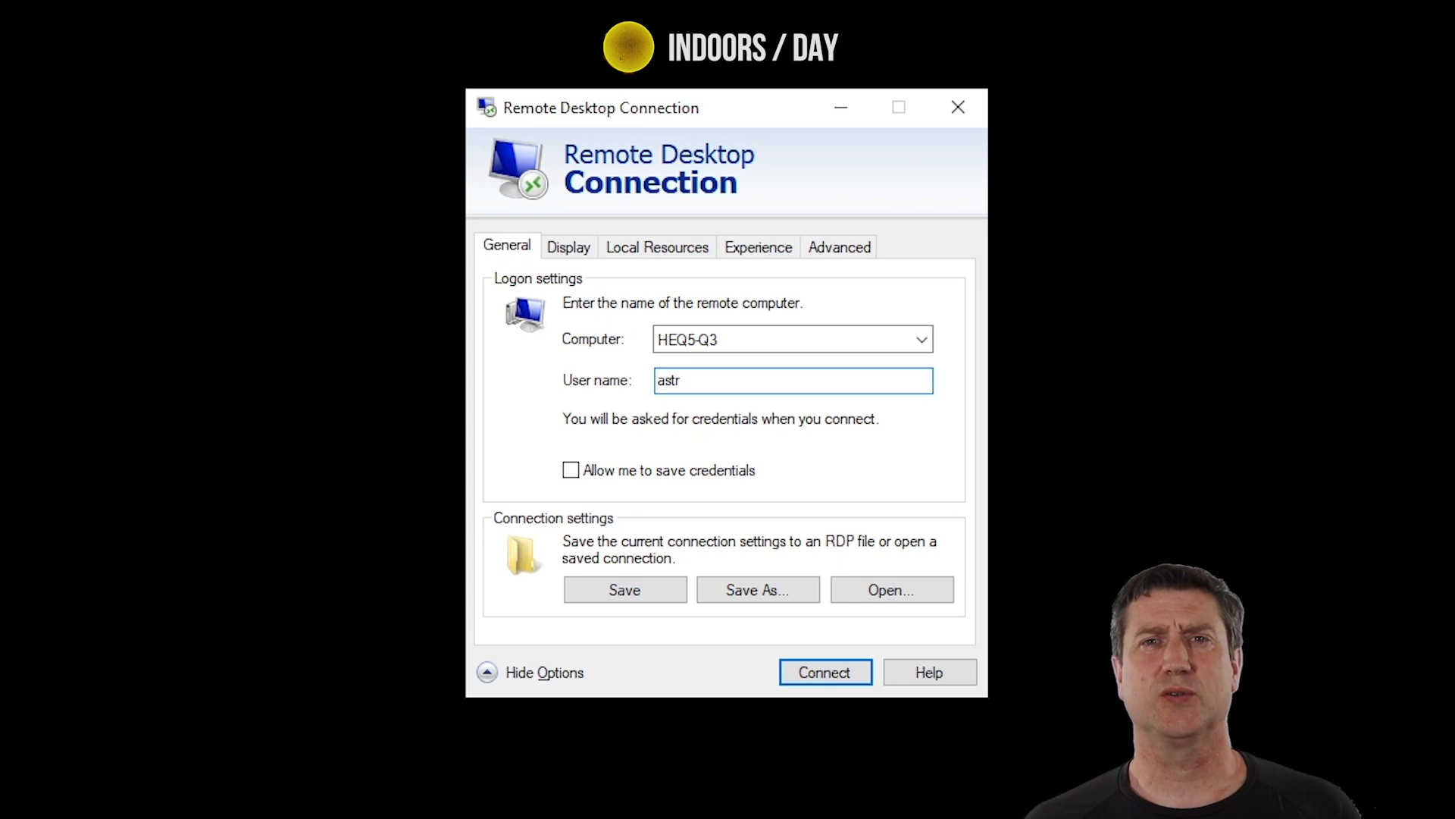
{"action": "left_click", "coordinate": [571, 471]}
Review the Display, Local Resources, Experience and Advanced settings, returning to General.
{"action": "left_click", "coordinate": [570, 248]}
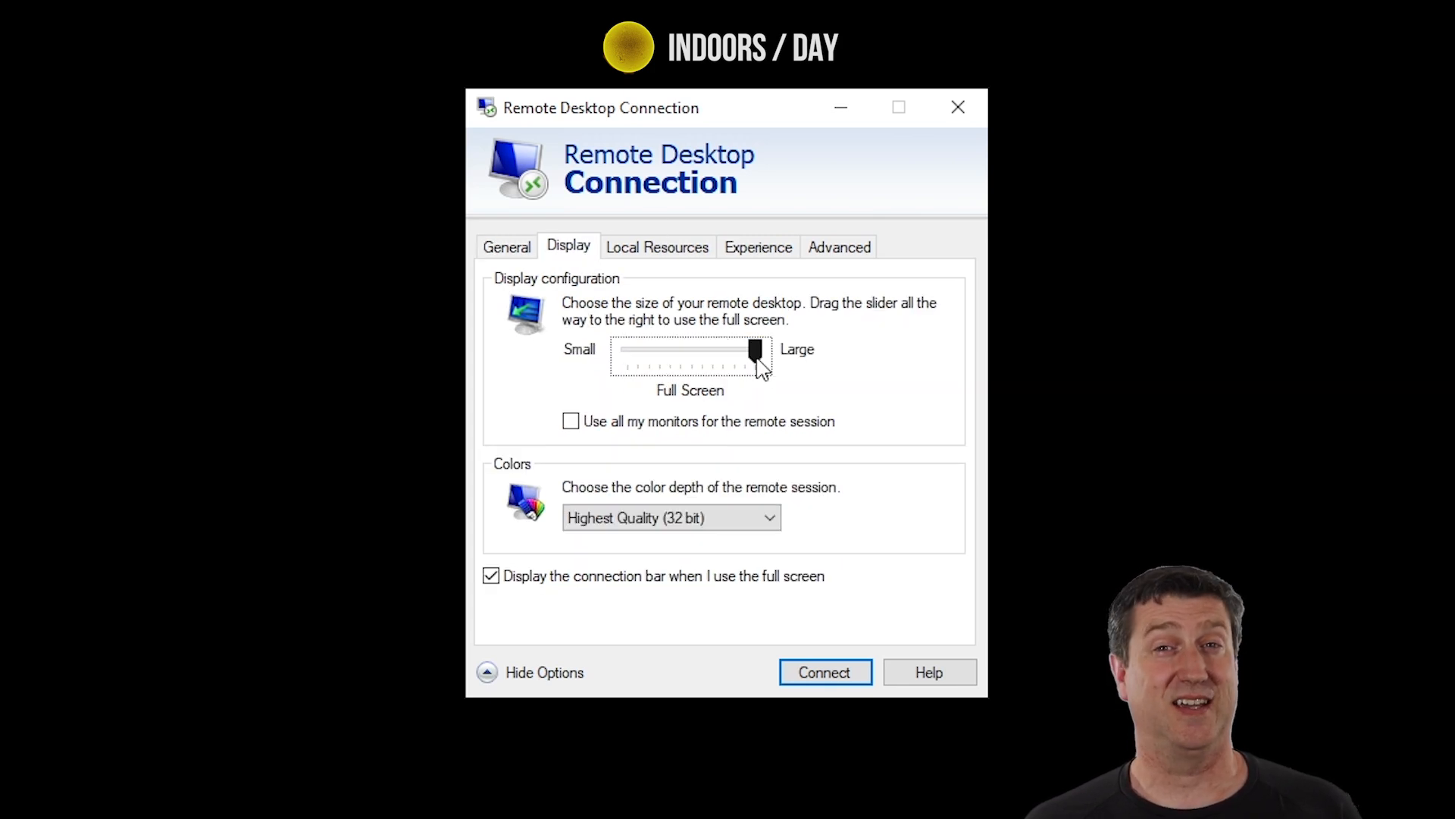
{"action": "left_click", "coordinate": [666, 255]}
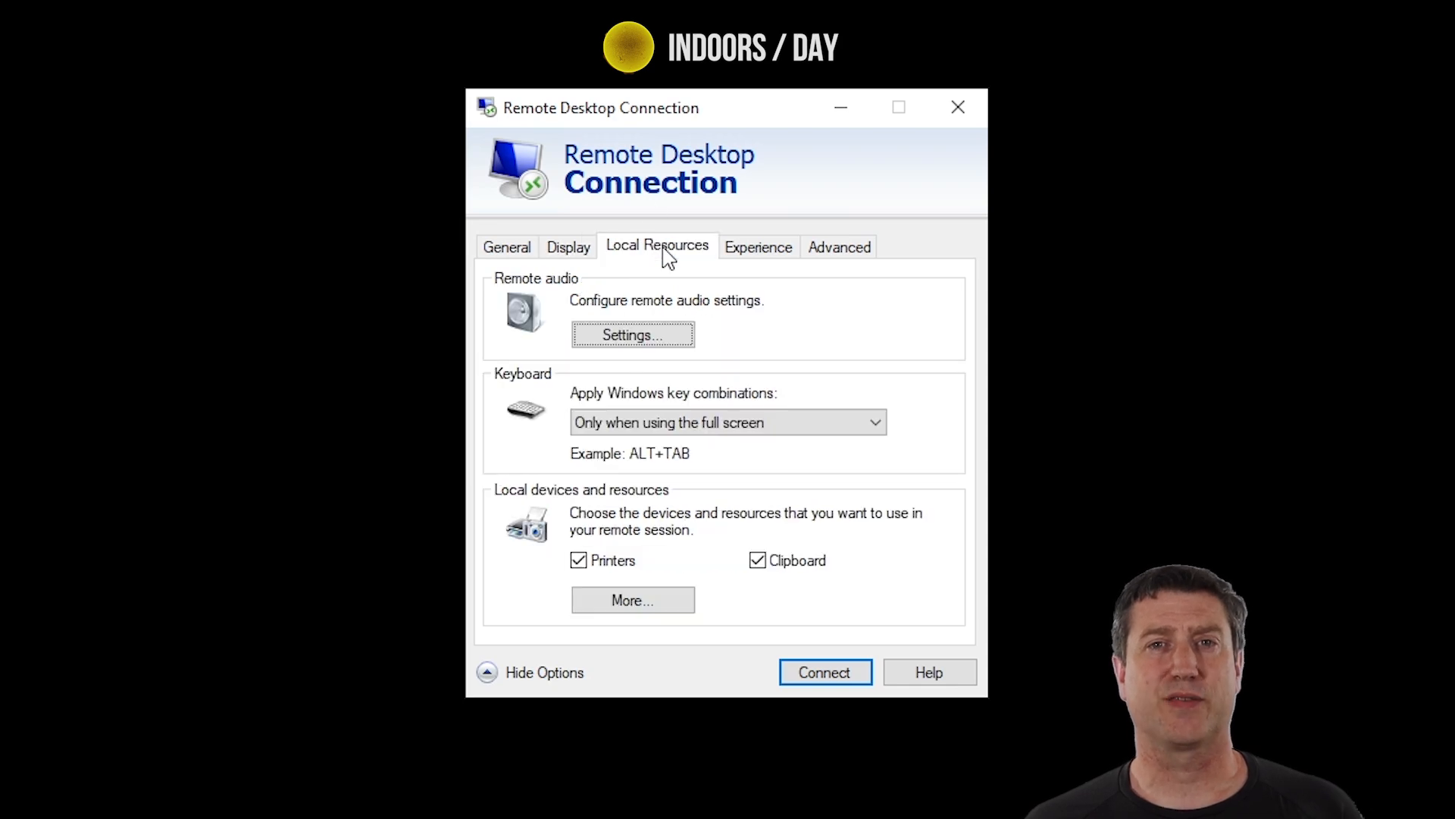
{"action": "left_click", "coordinate": [754, 256]}
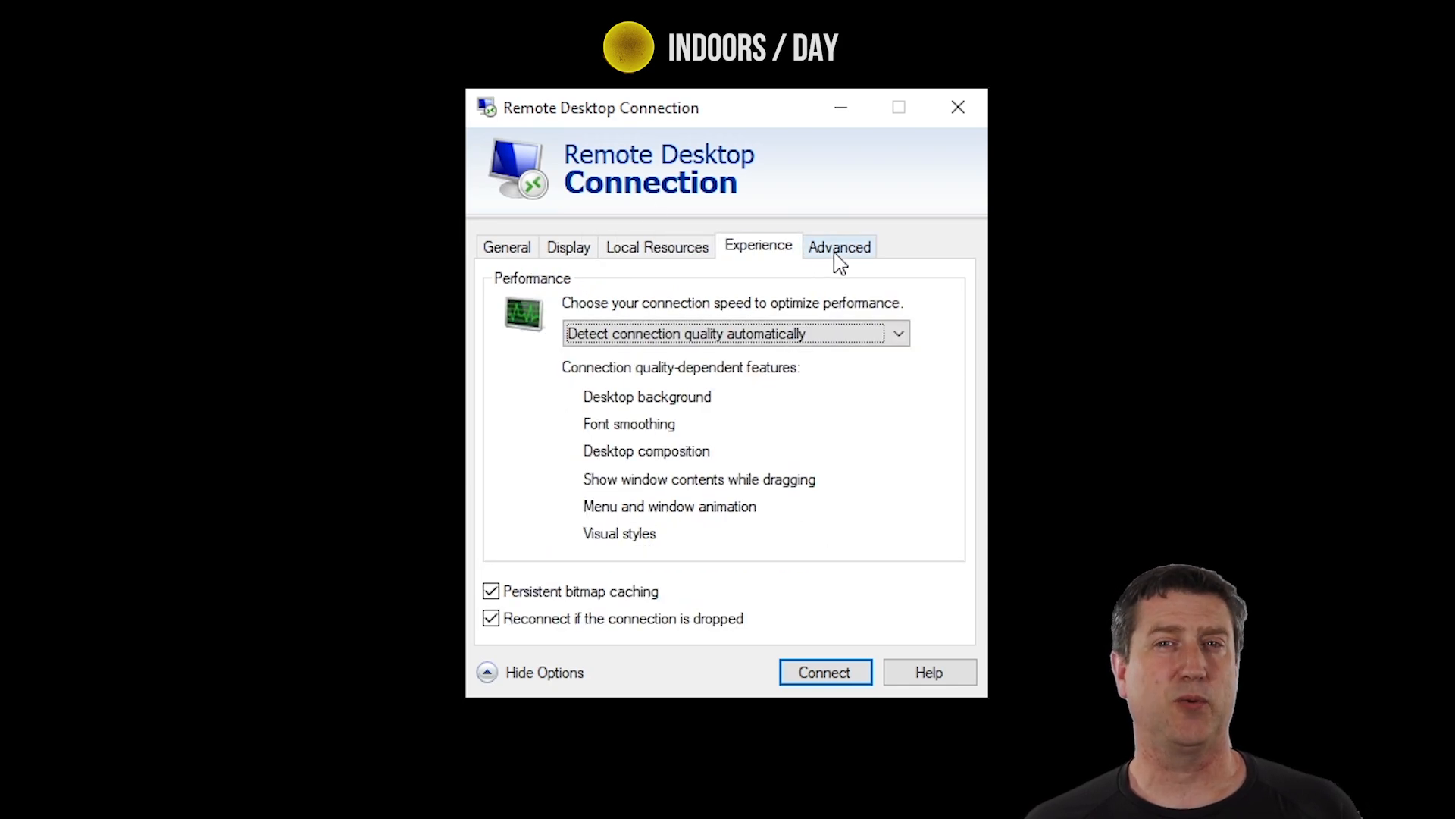
{"action": "left_click", "coordinate": [833, 257]}
{"action": "left_click", "coordinate": [530, 256]}
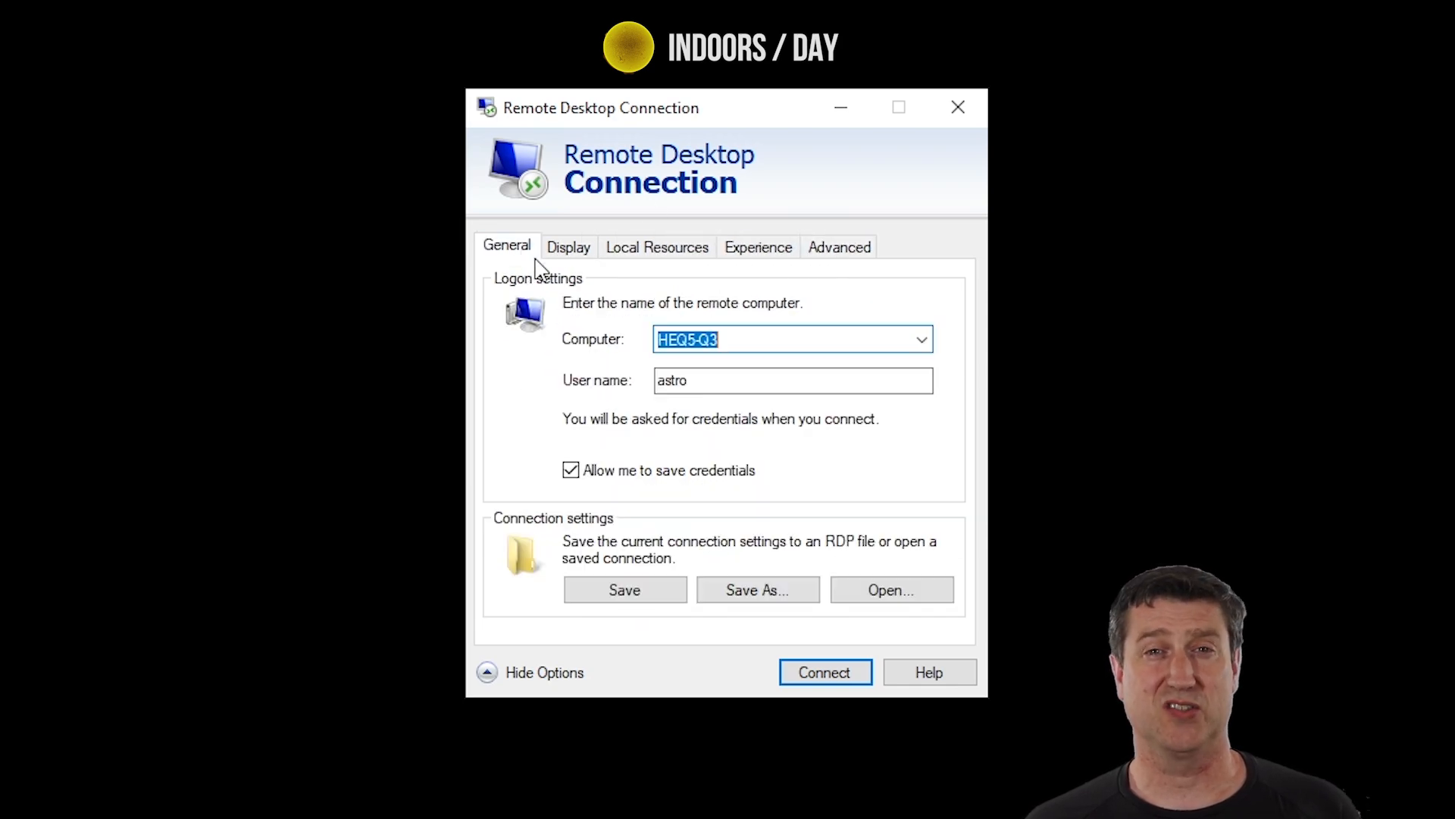
Save the connection as HEQ5-Q3.rdp in the Documents\_RDP_CONNS folder.
{"action": "left_click", "coordinate": [760, 588]}
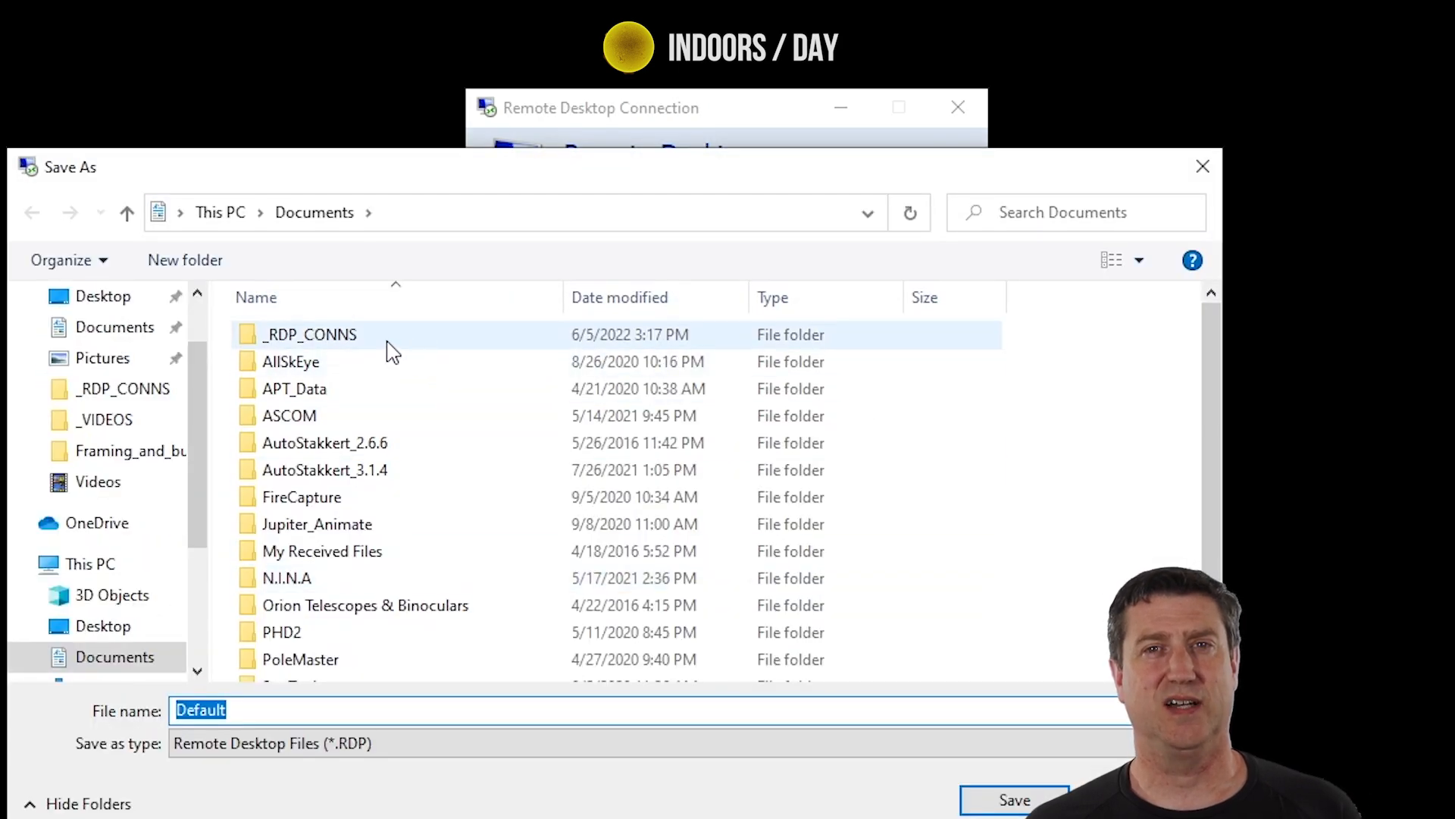
{"action": "double_click", "coordinate": [361, 341]}
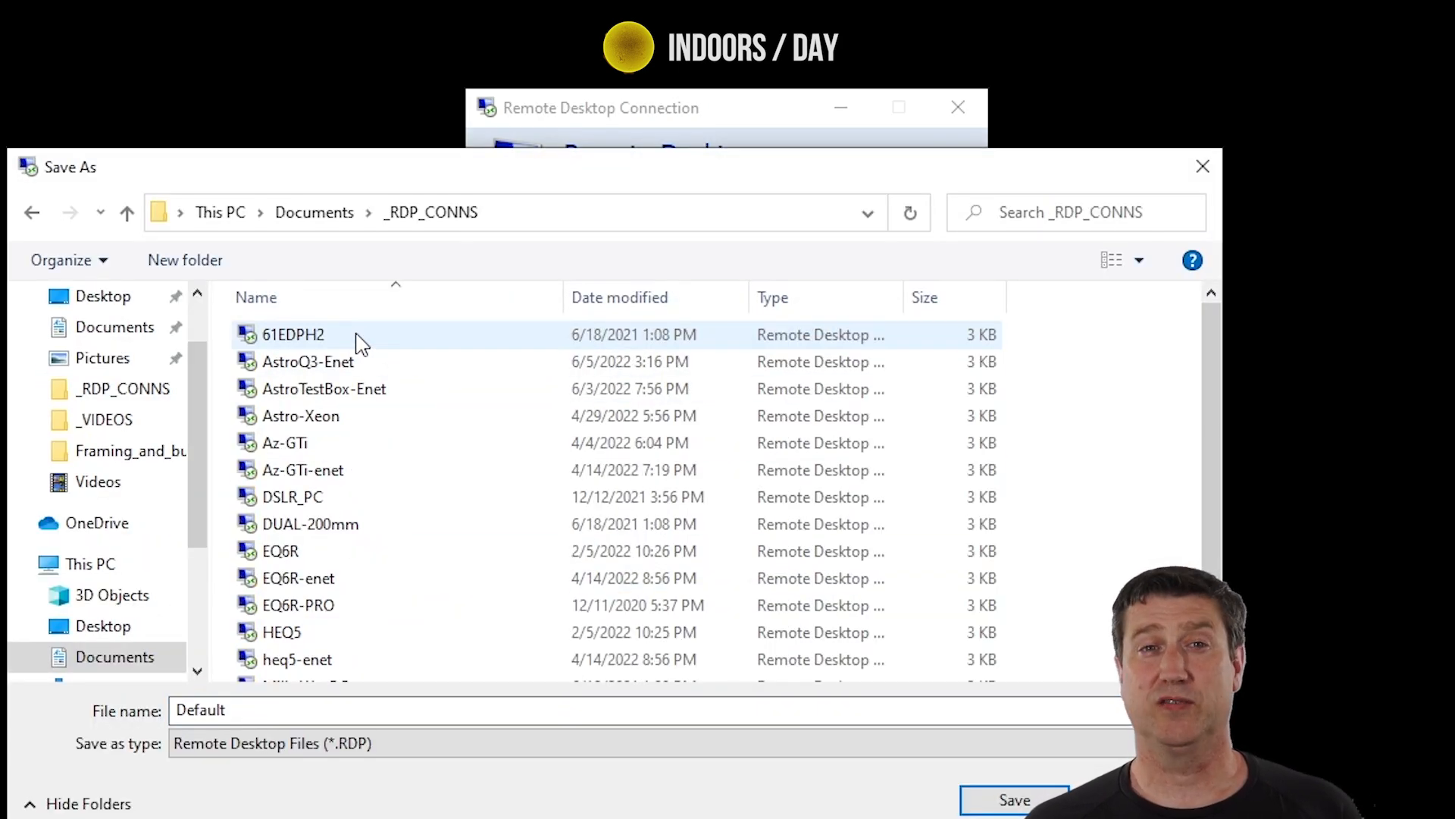
{"action": "double_click", "coordinate": [335, 701]}
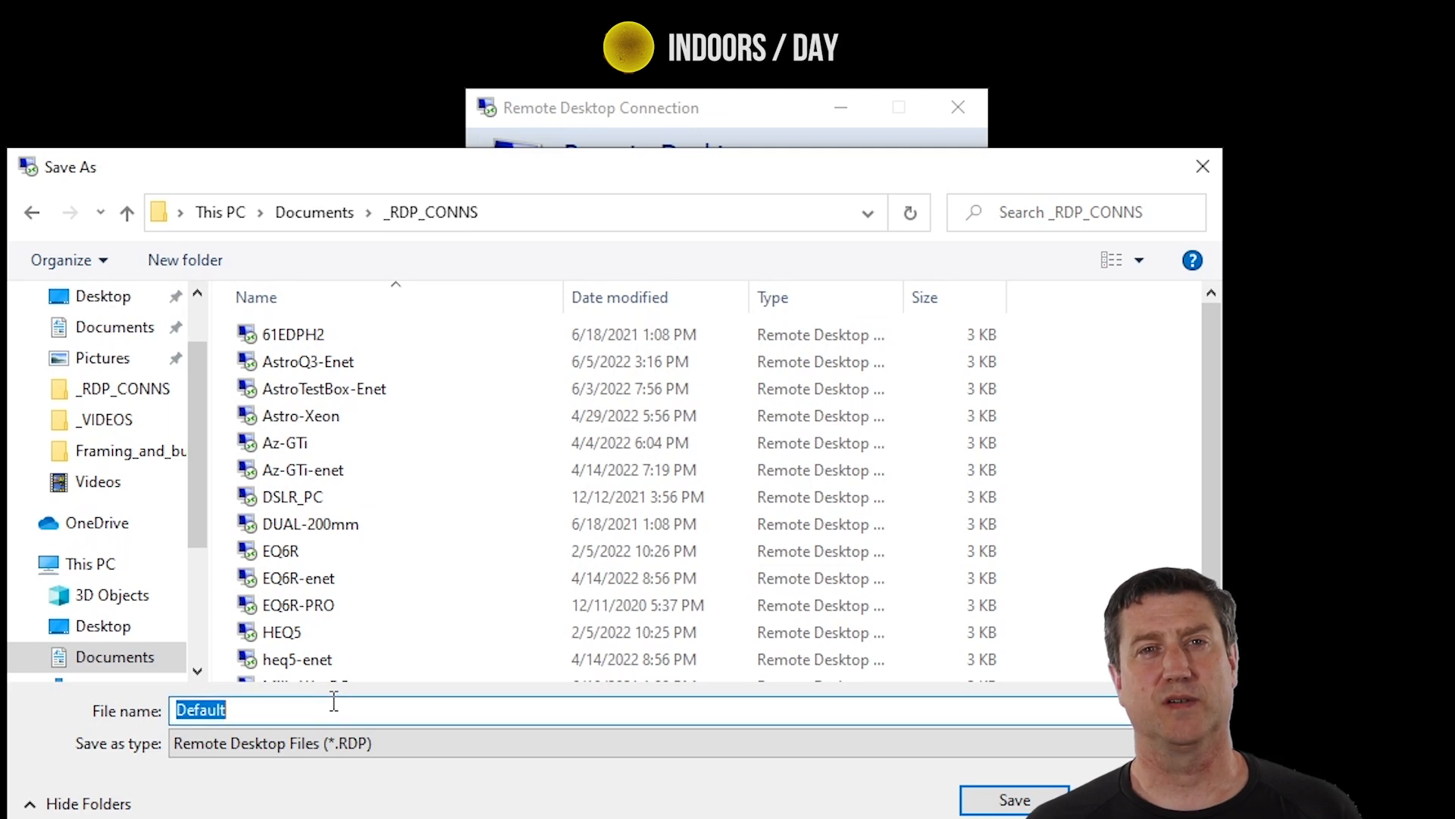
{"action": "type", "text": "HEQ5"}
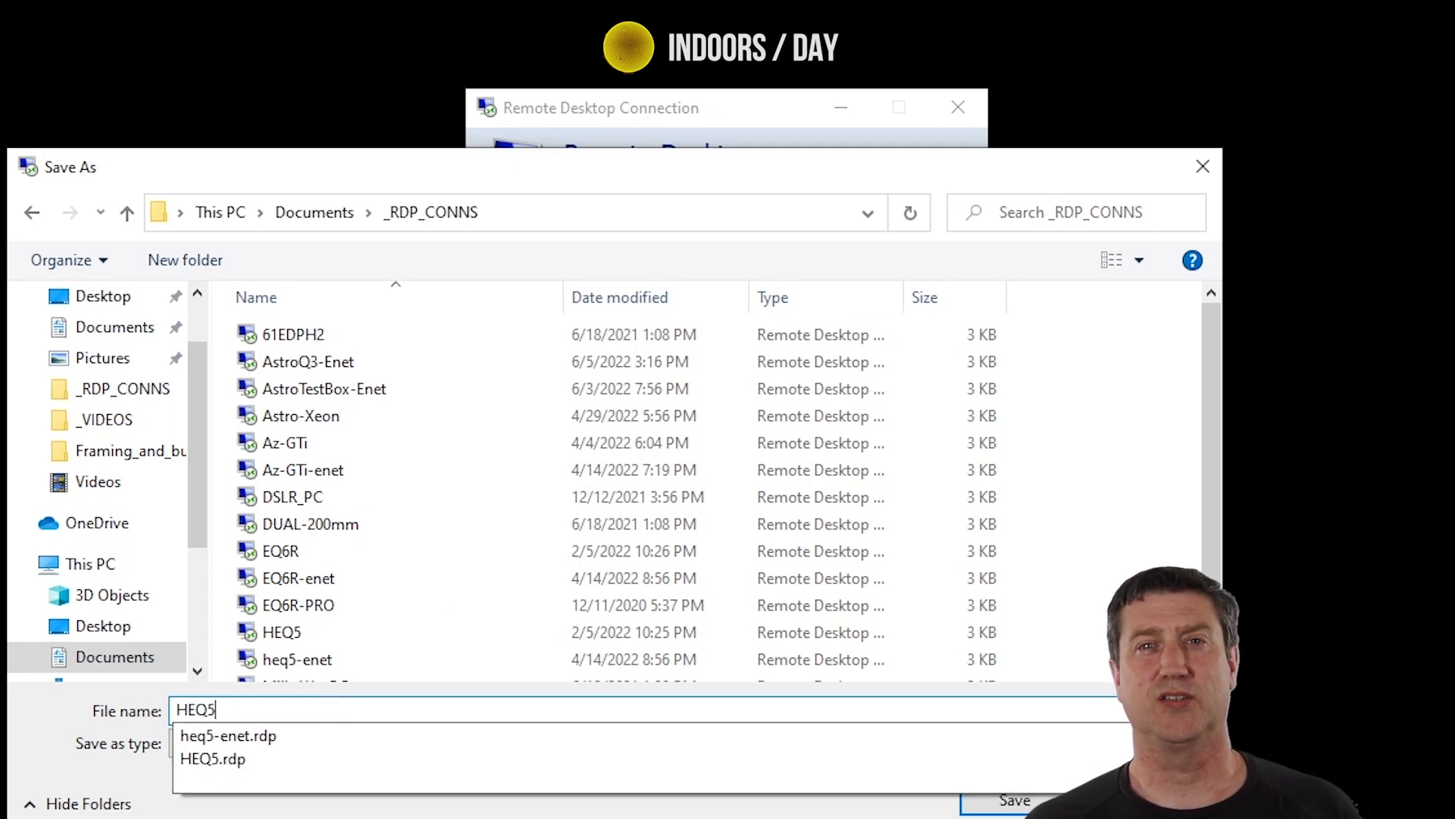
{"action": "type", "text": "-Q3"}
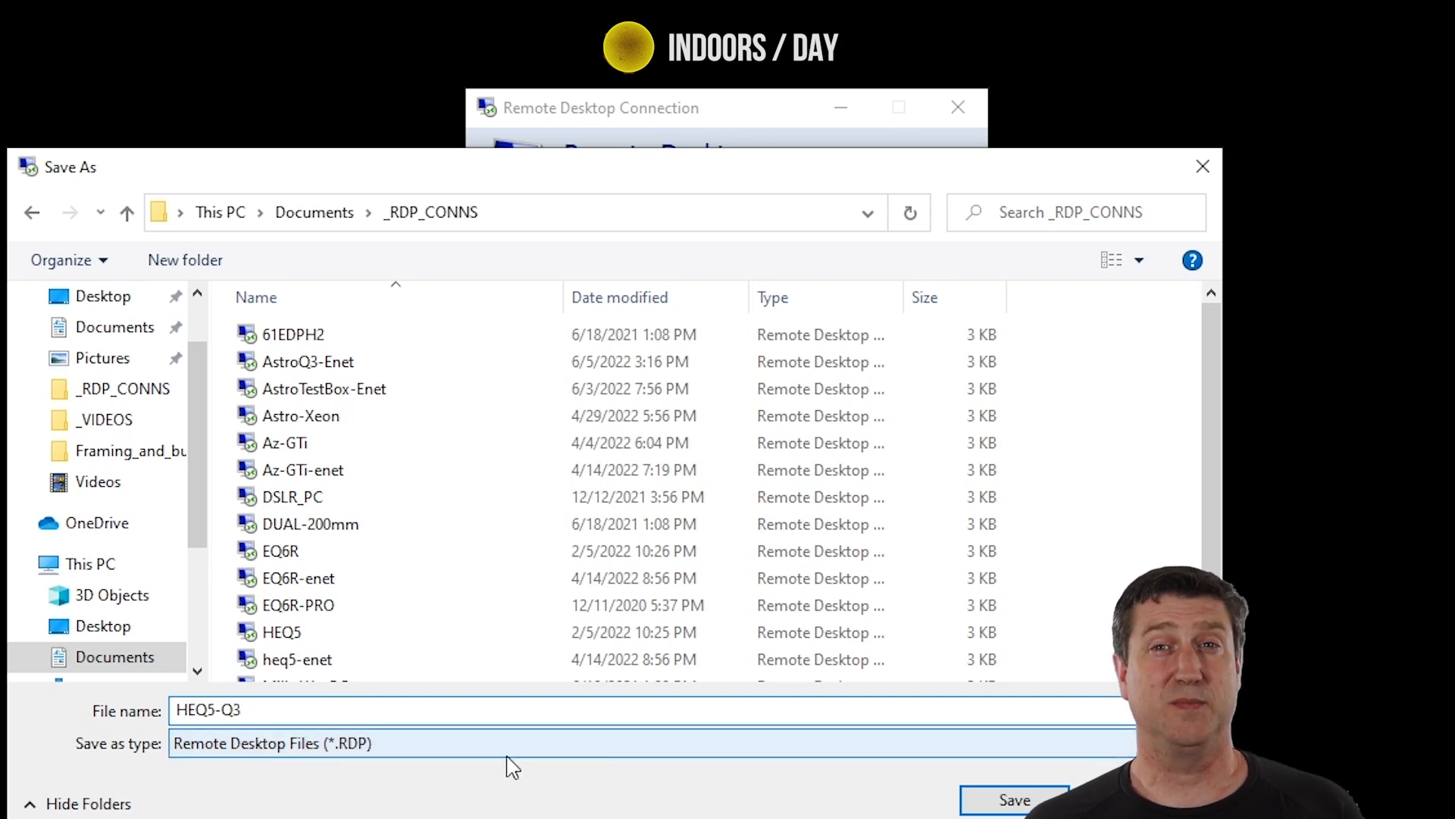
{"action": "left_click", "coordinate": [985, 800]}
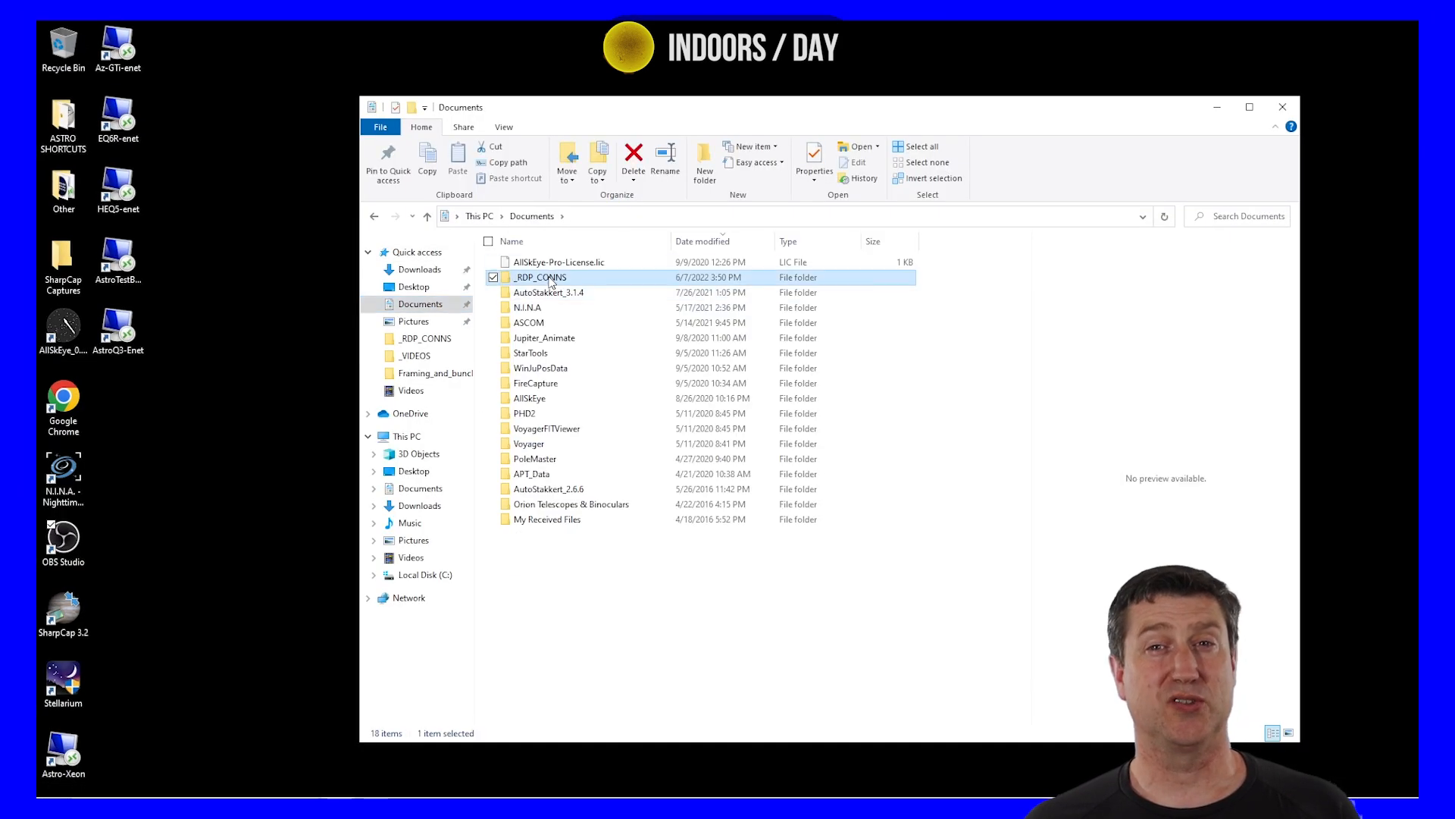
Send the HEQ5-Q3 connection file in _RDP_CONNS to the desktop as a shortcut.
{"action": "double_click", "coordinate": [530, 278]}
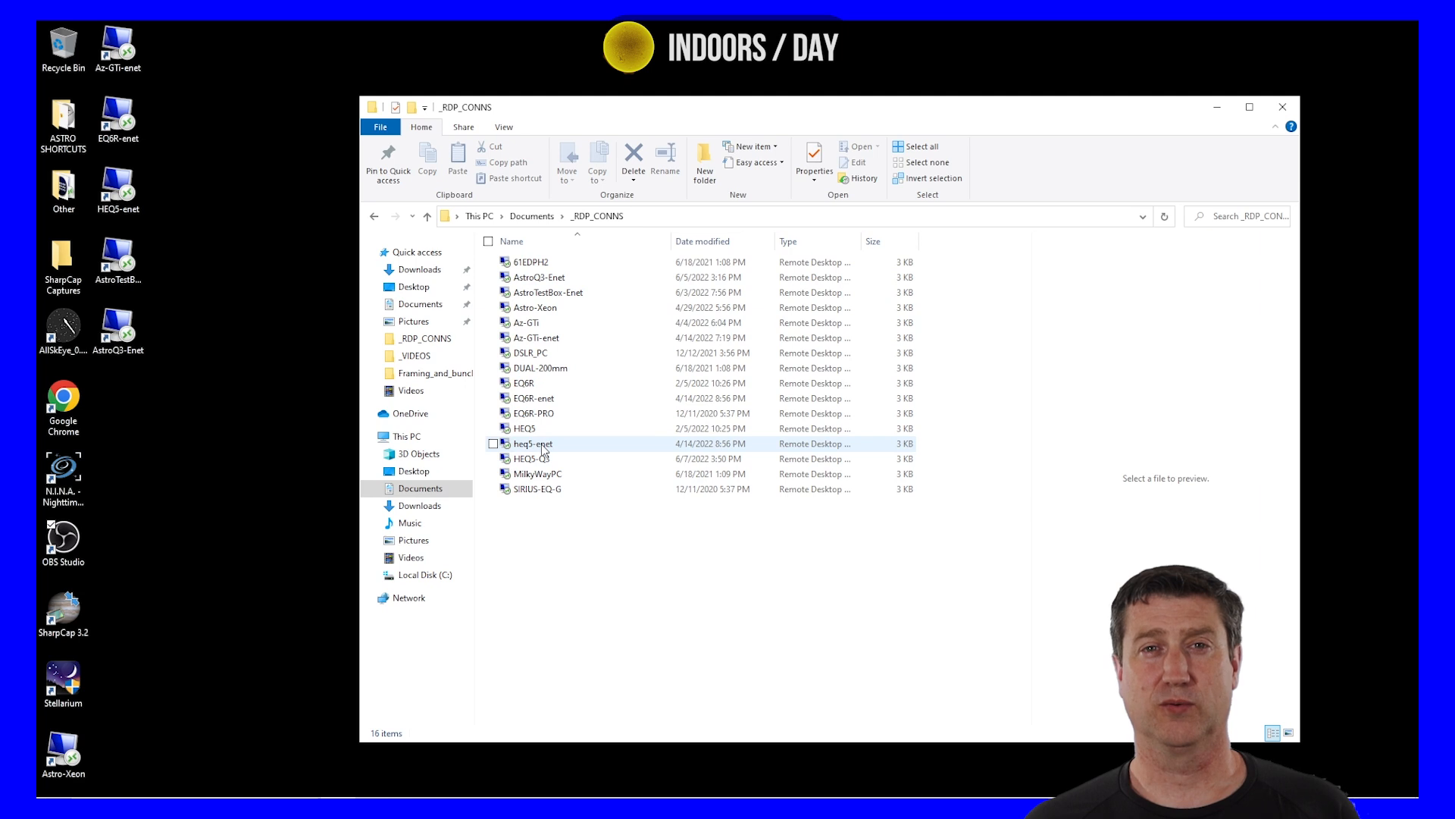
{"action": "right_click", "coordinate": [548, 460]}
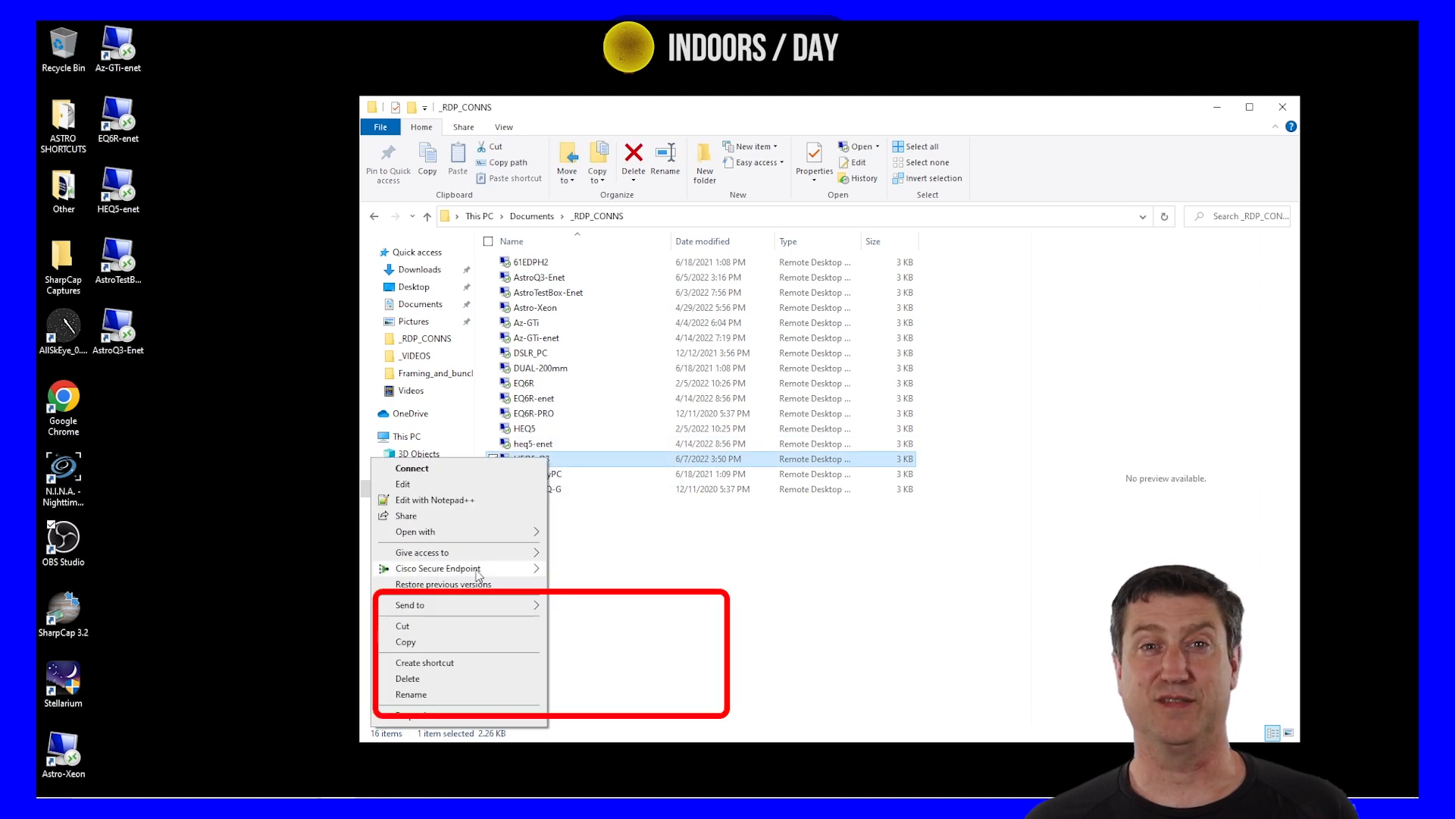
{"action": "mouse_move", "coordinate": [453, 610]}
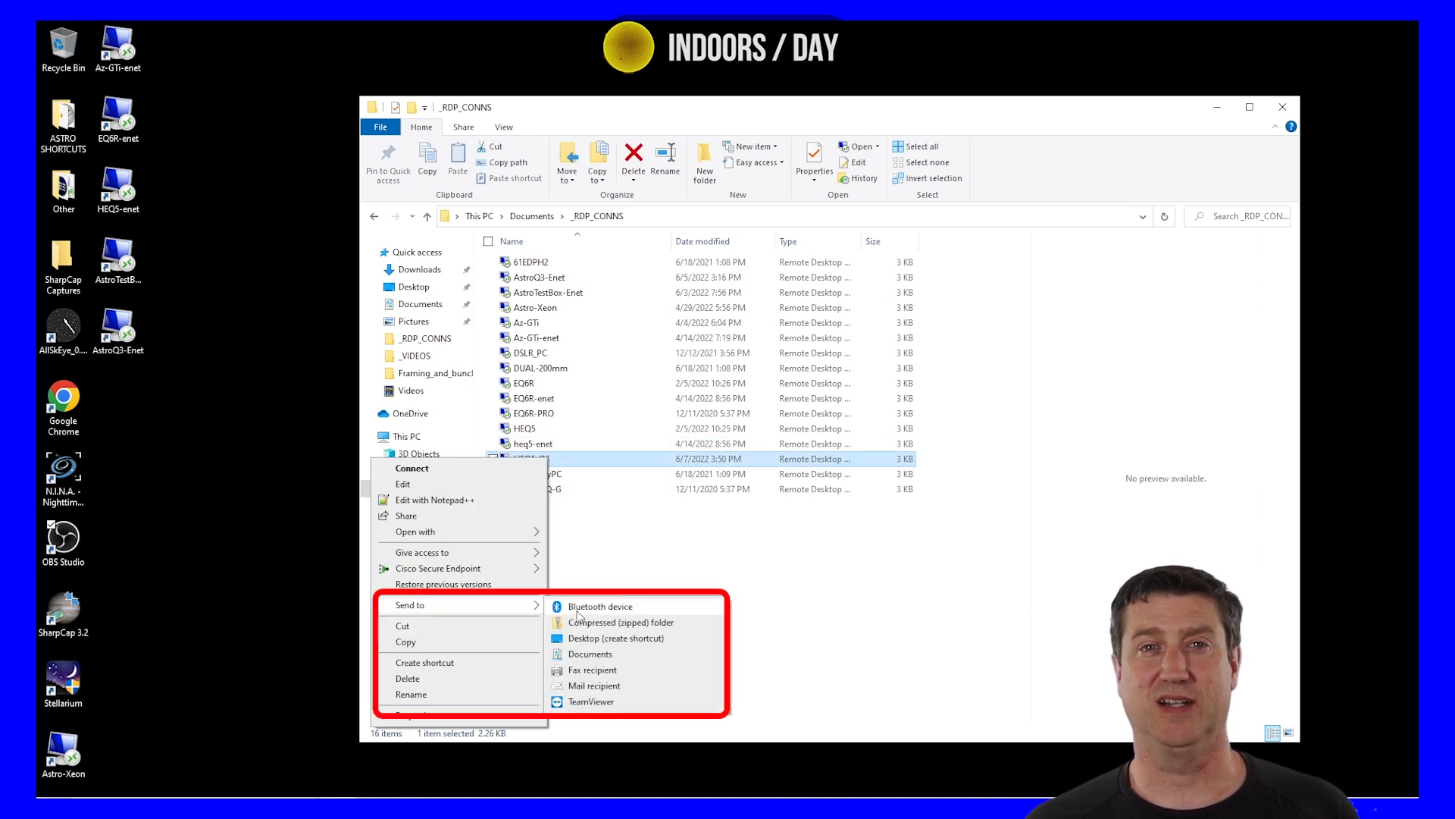
{"action": "left_click", "coordinate": [608, 643]}
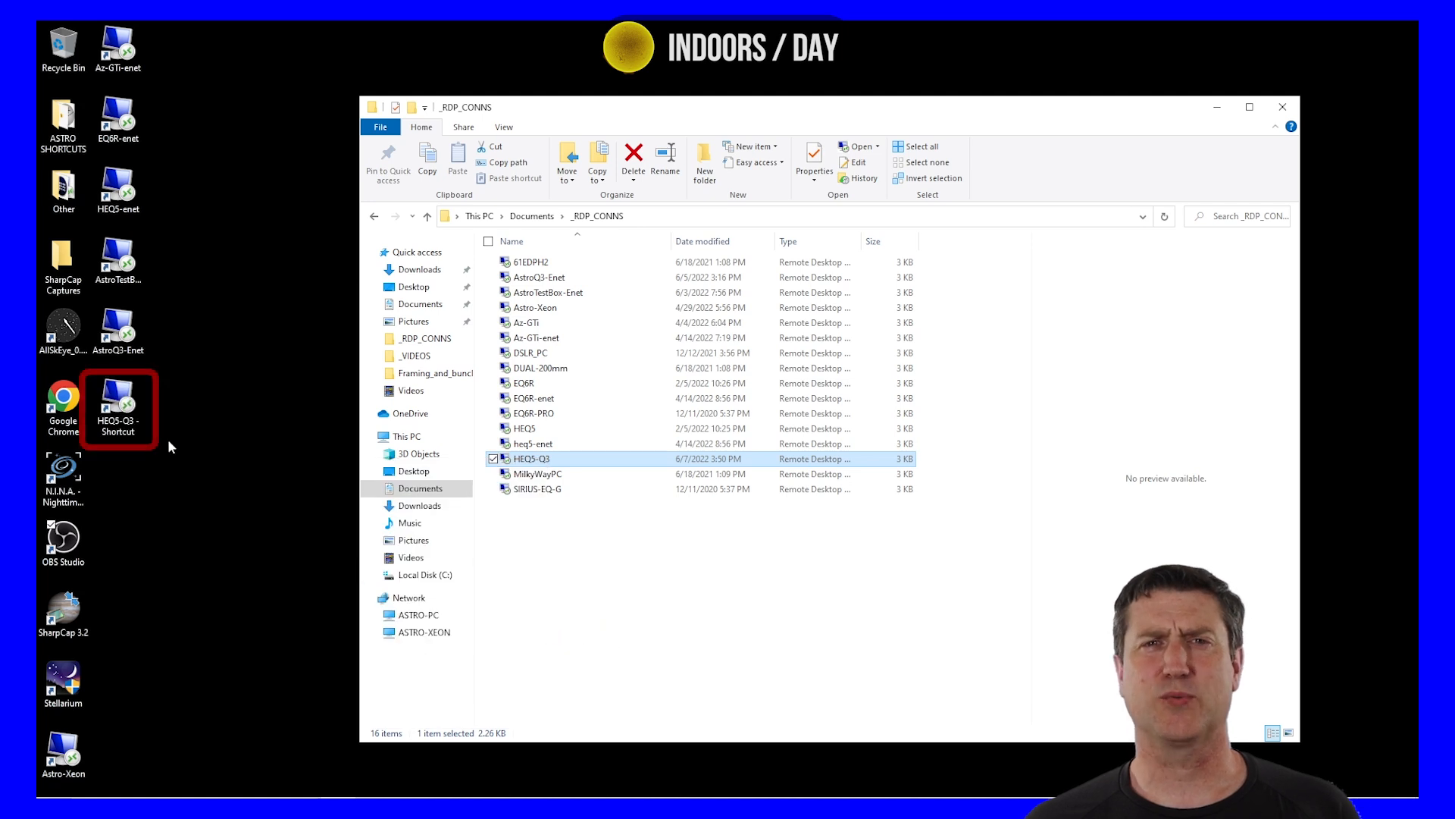
Rename the desktop shortcut to HEQ5-Q3 by removing '- Shortcut', then close File Explorer.
{"action": "left_click", "coordinate": [128, 434]}
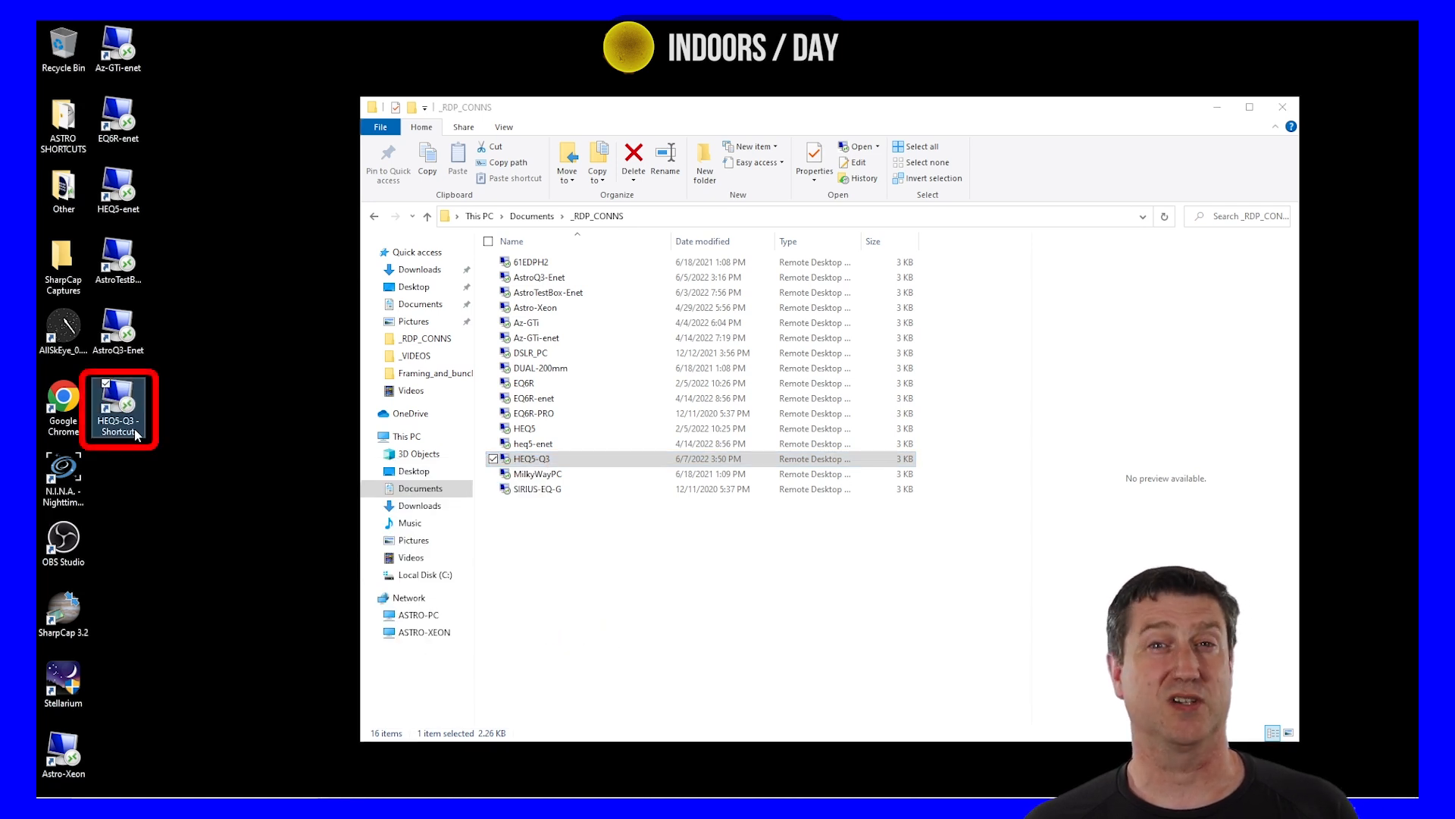
{"action": "left_click", "coordinate": [134, 429]}
{"action": "left_click_drag", "start_coordinate": [138, 422], "coordinate": [165, 449]}
{"action": "key", "text": "BackSpace"}
{"action": "key", "text": "Return"}
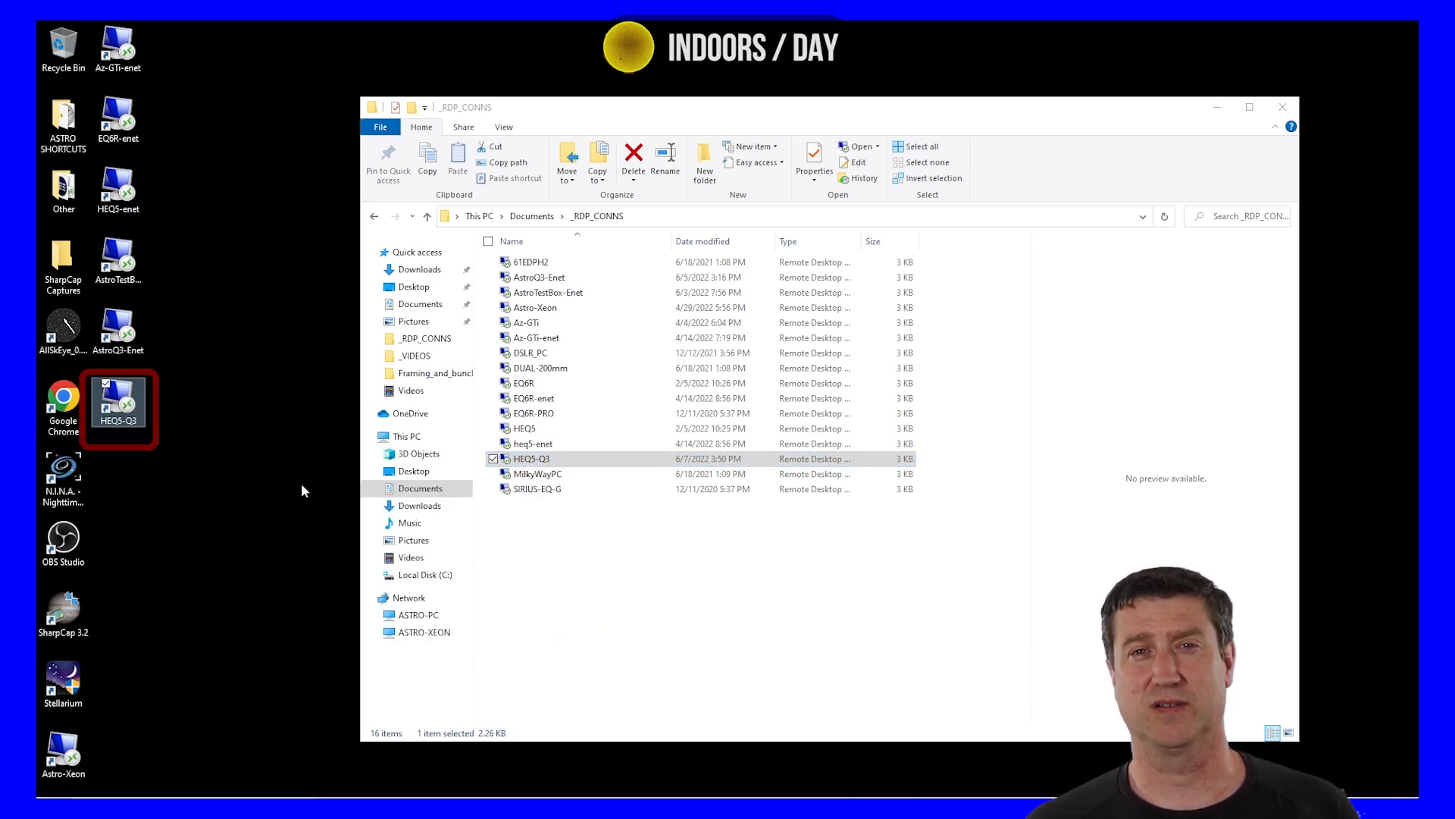
{"action": "left_click", "coordinate": [1282, 107]}
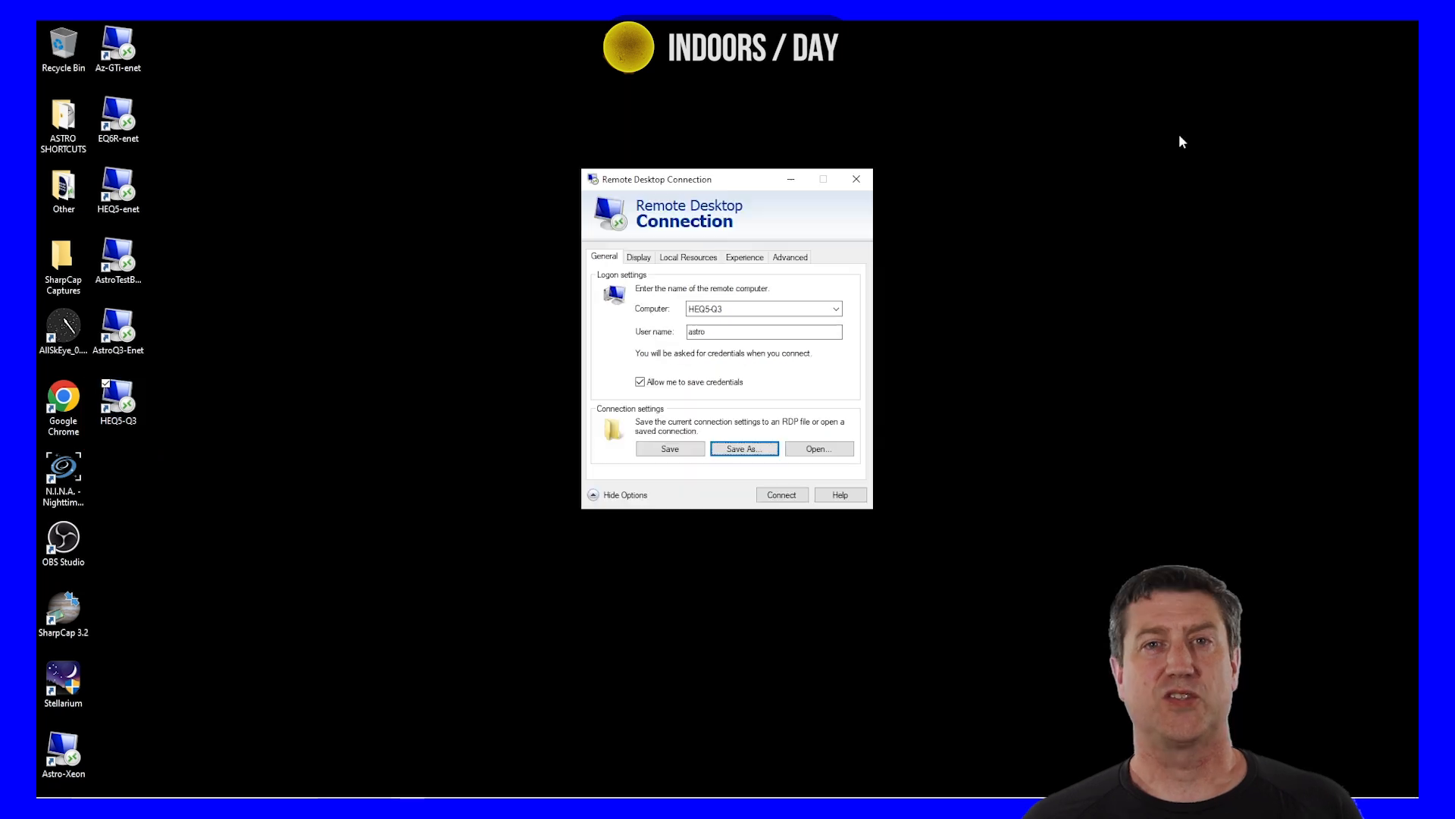
Close the settings window, then at the HEQ5-Q3 publisher warning tick Don't ask again and Connect.
{"action": "left_click", "coordinate": [867, 181]}
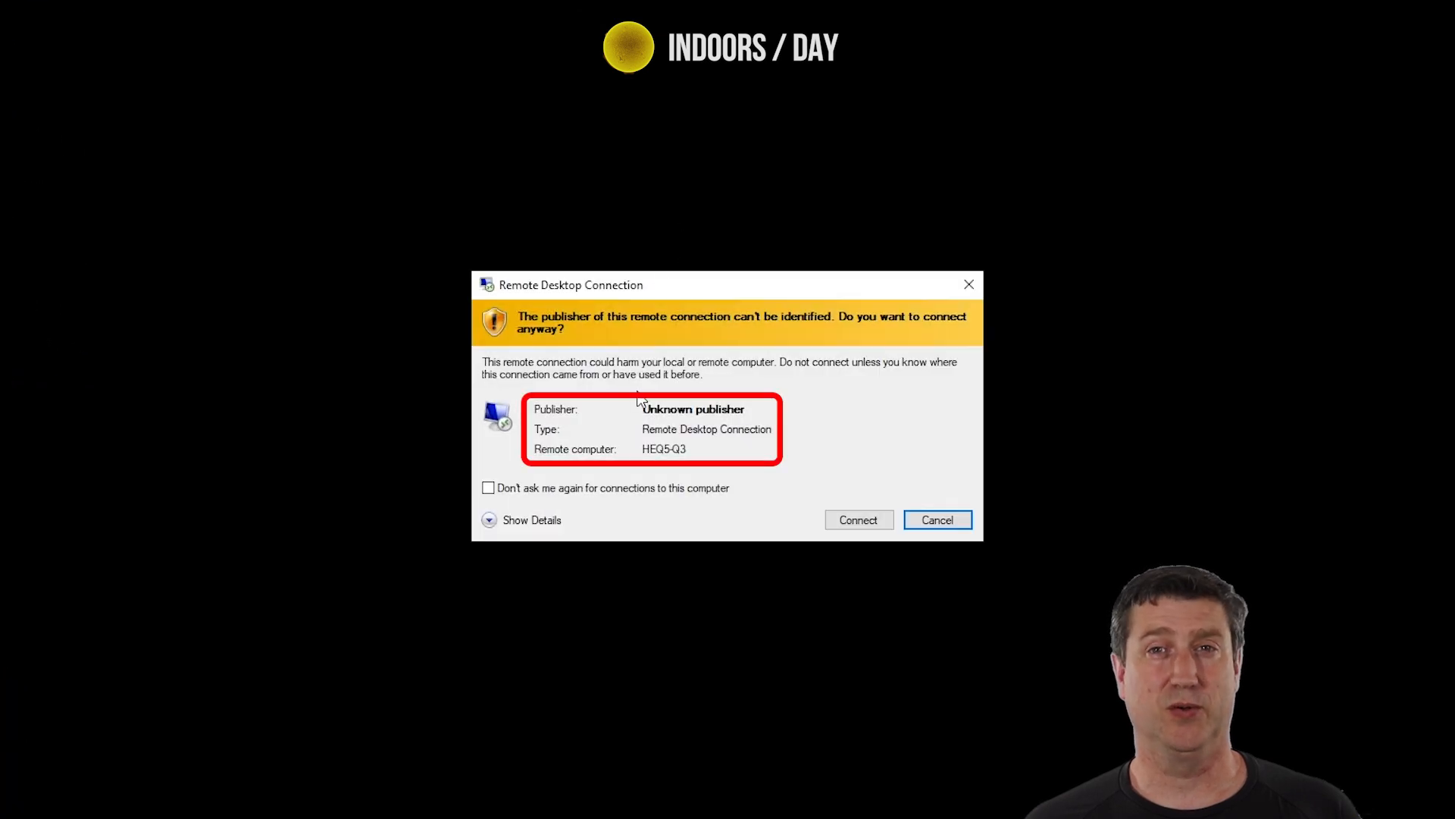
{"action": "left_click", "coordinate": [489, 487]}
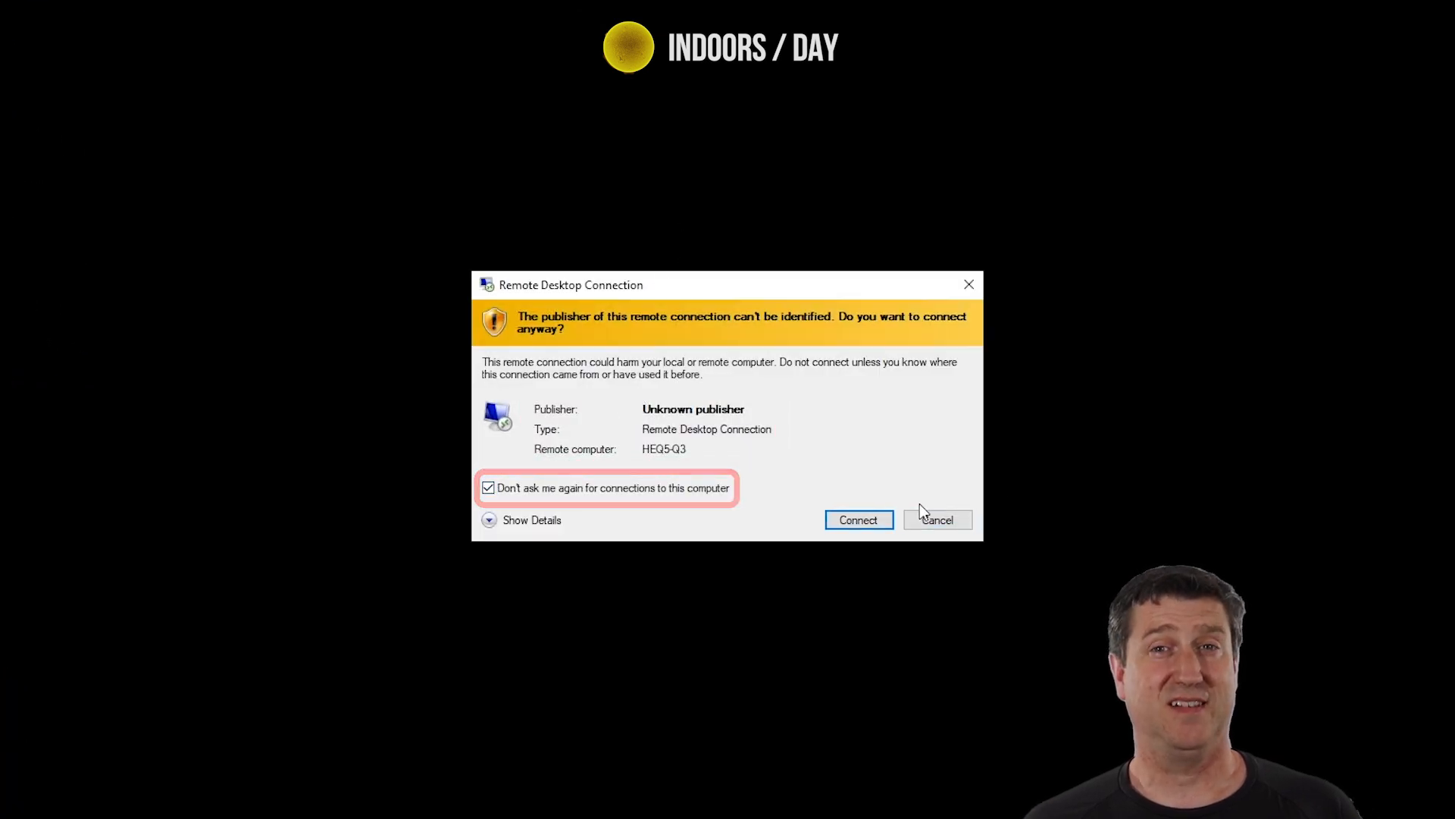
{"action": "left_click", "coordinate": [864, 520]}
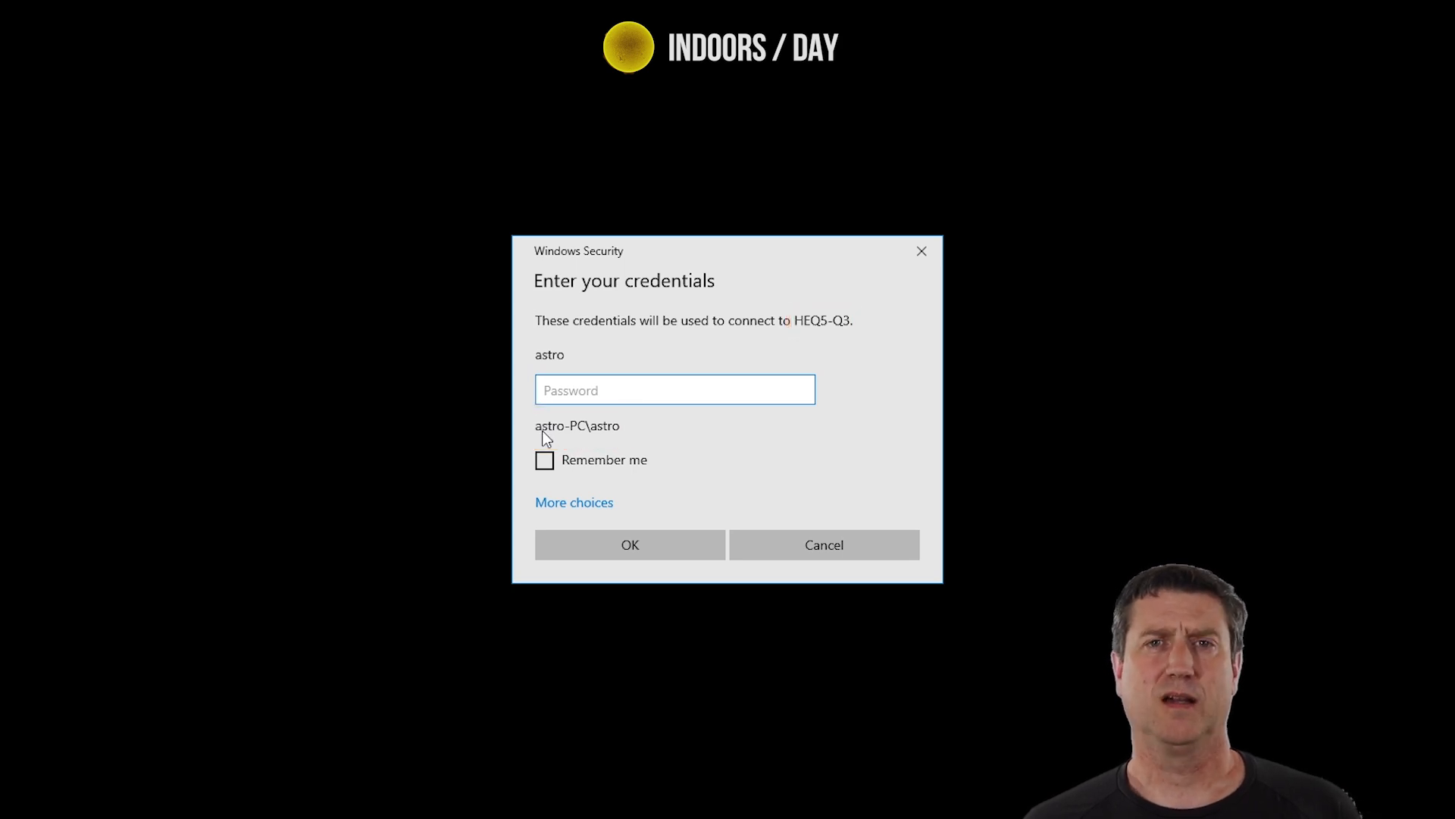
Switch the credentials prompt to sign in with a different account.
{"action": "left_click", "coordinate": [551, 506]}
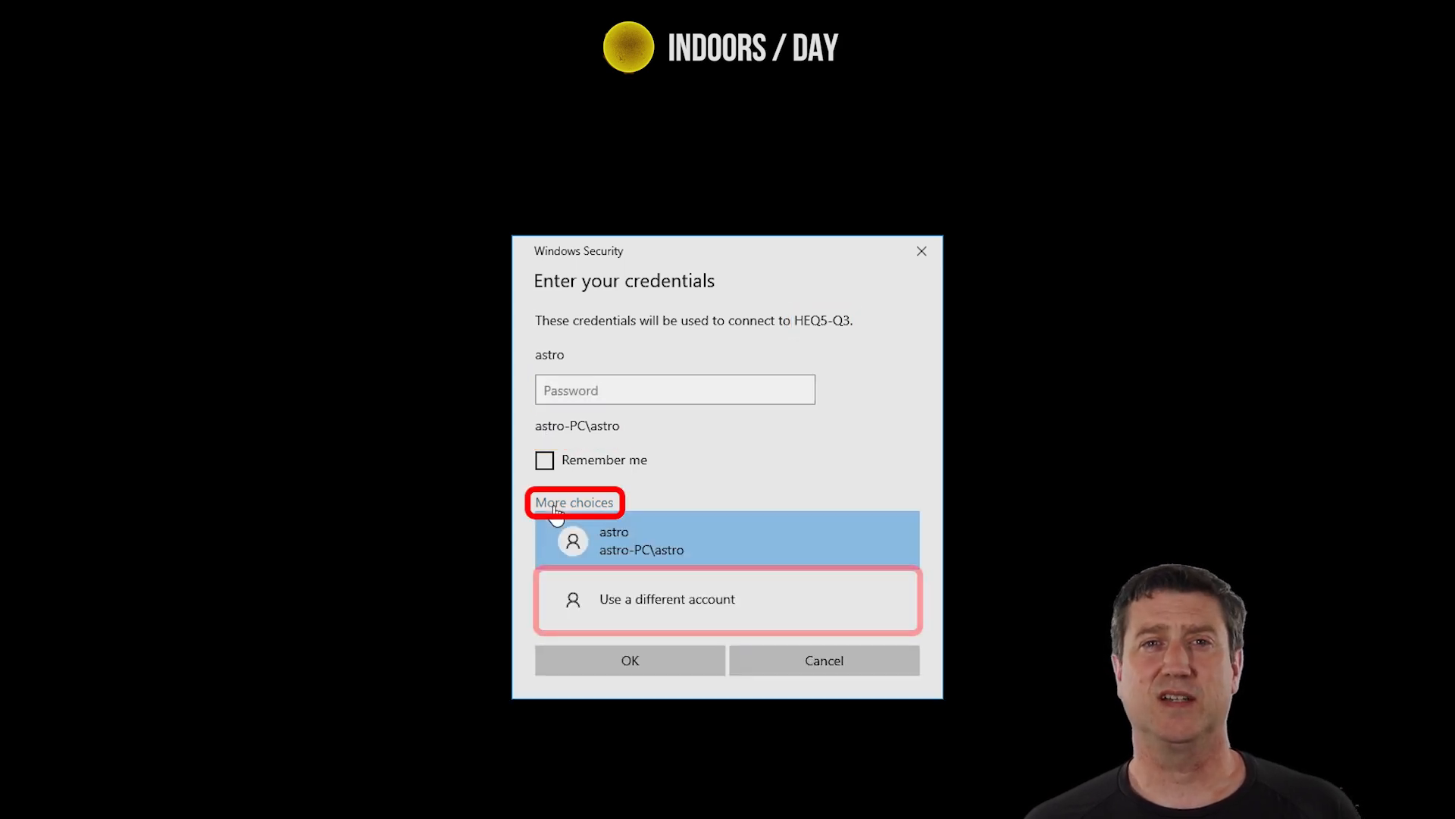
{"action": "left_click", "coordinate": [628, 602]}
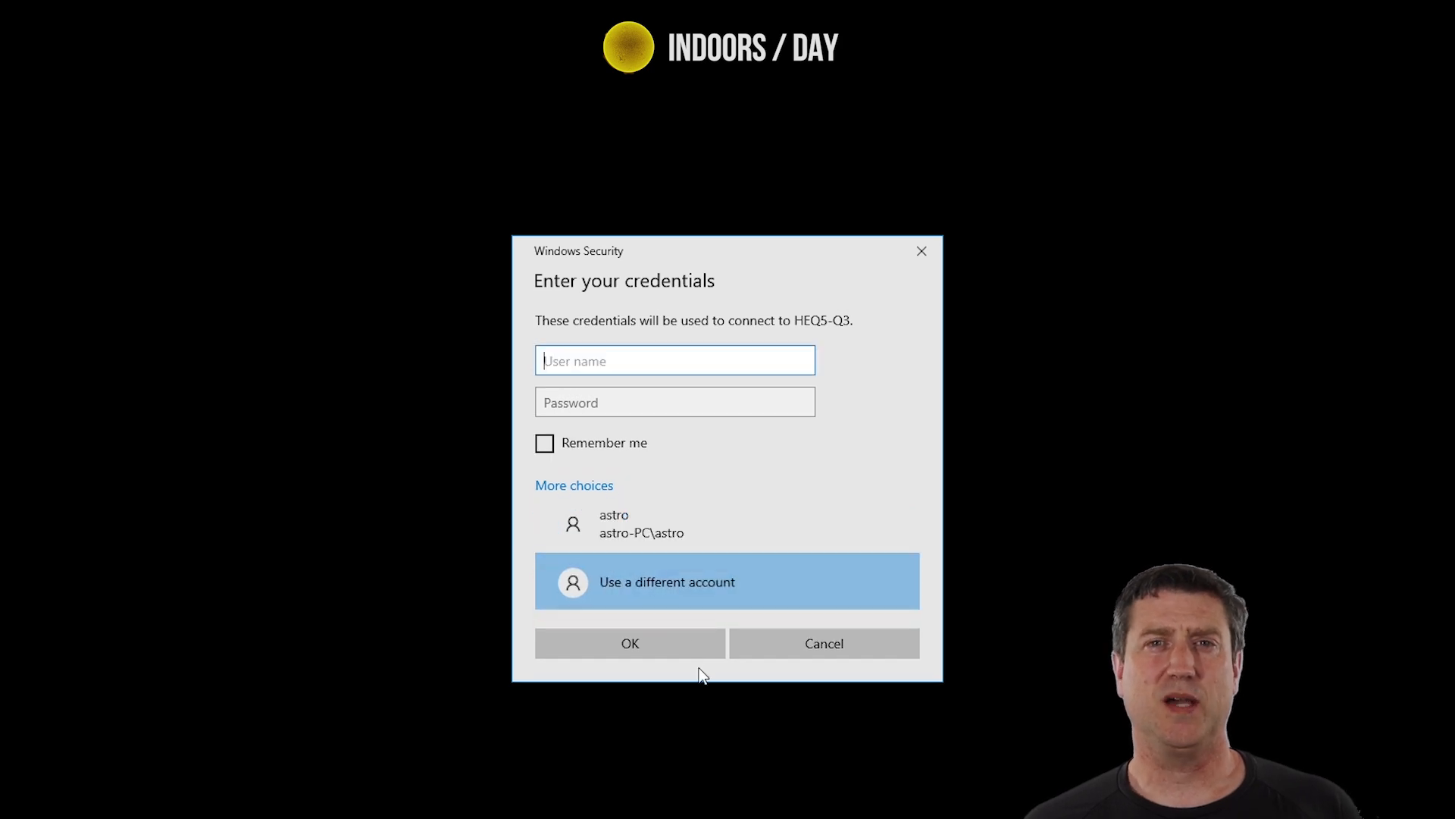
{"action": "left_click", "coordinate": [657, 653]}
{"action": "left_click", "coordinate": [617, 399]}
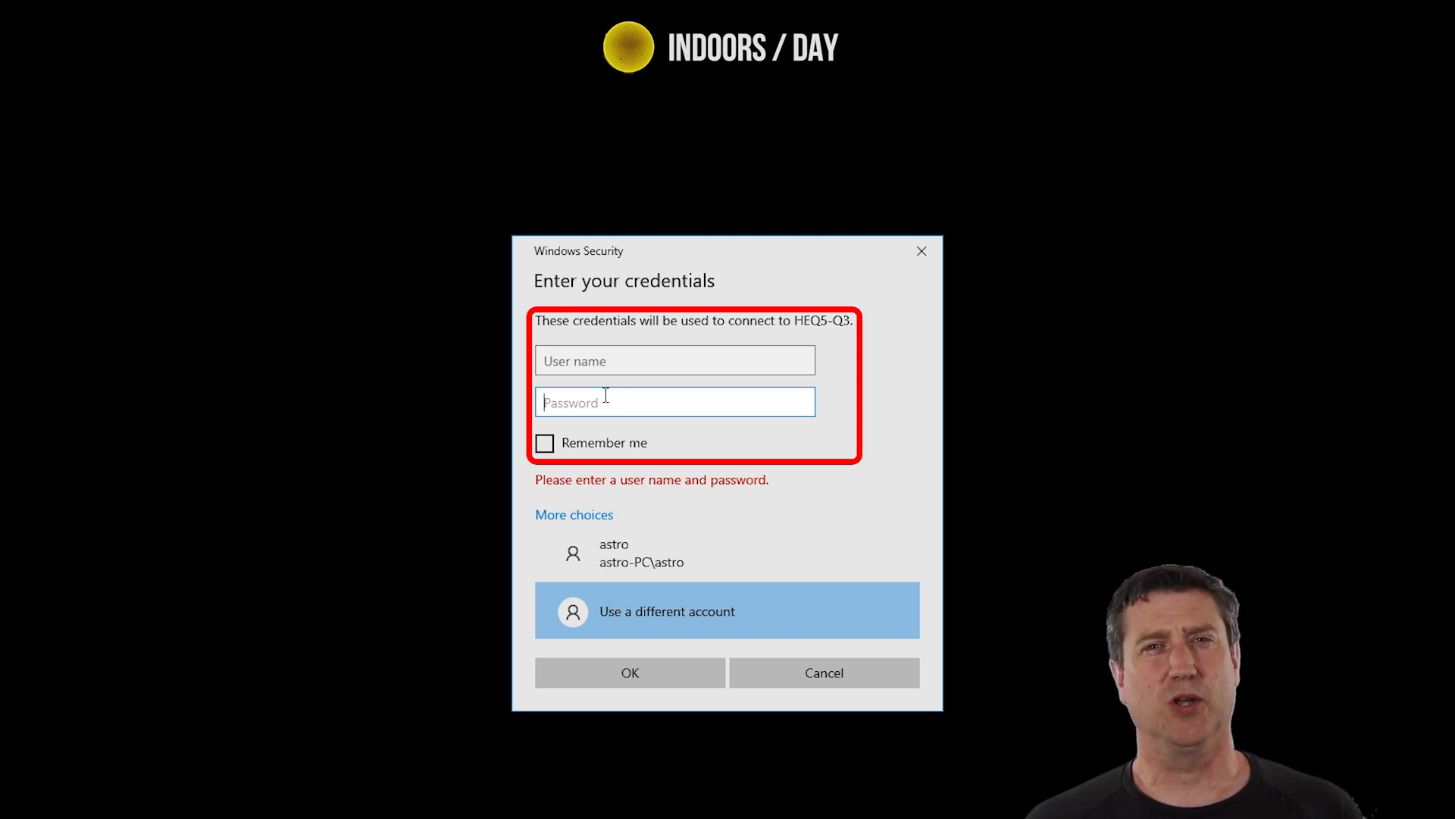
{"action": "left_click", "coordinate": [599, 369]}
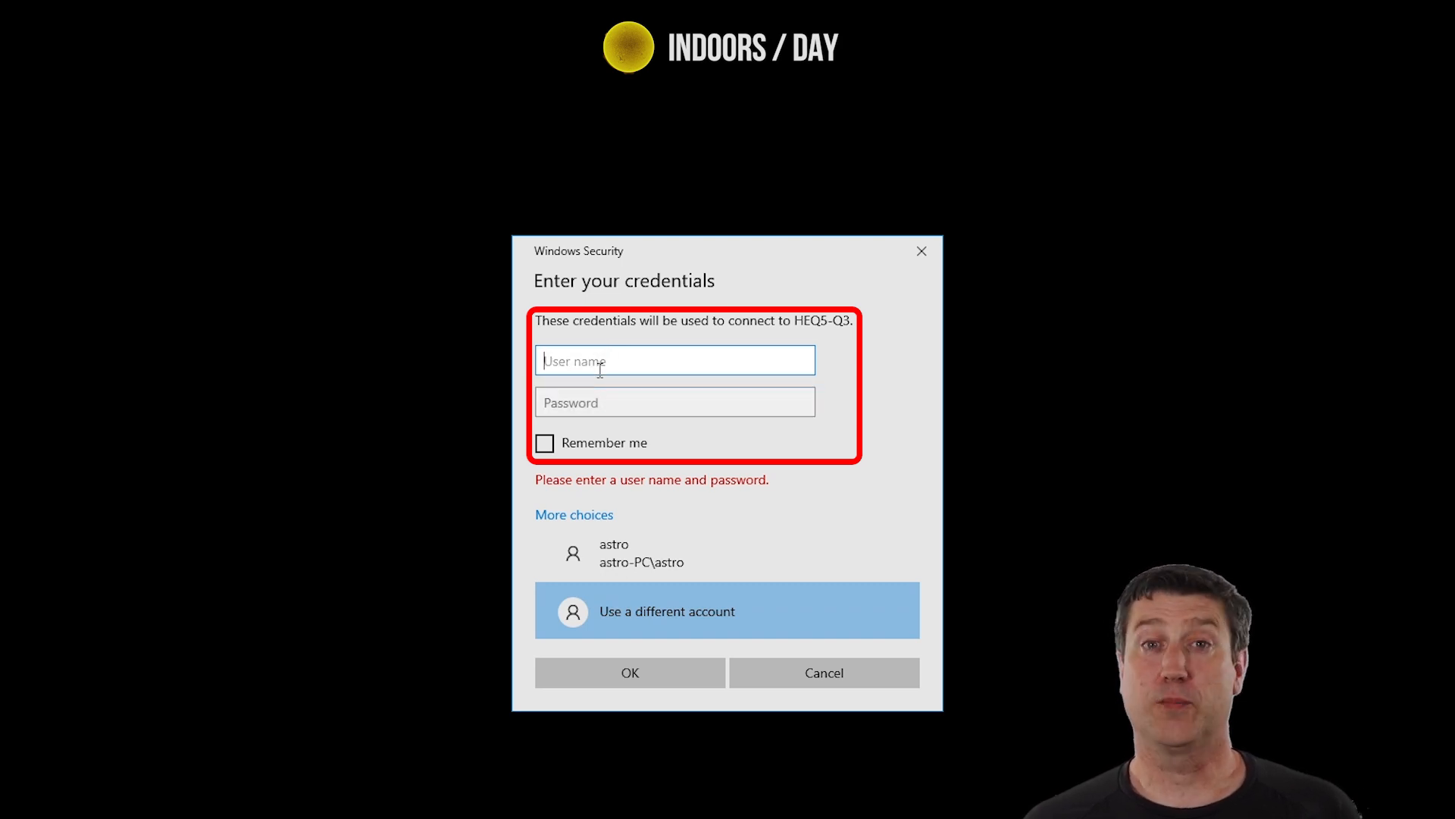
Enter the remote account's user name and password, remember them, and permanently accept the certificate.
{"action": "type", "text": "astr"}
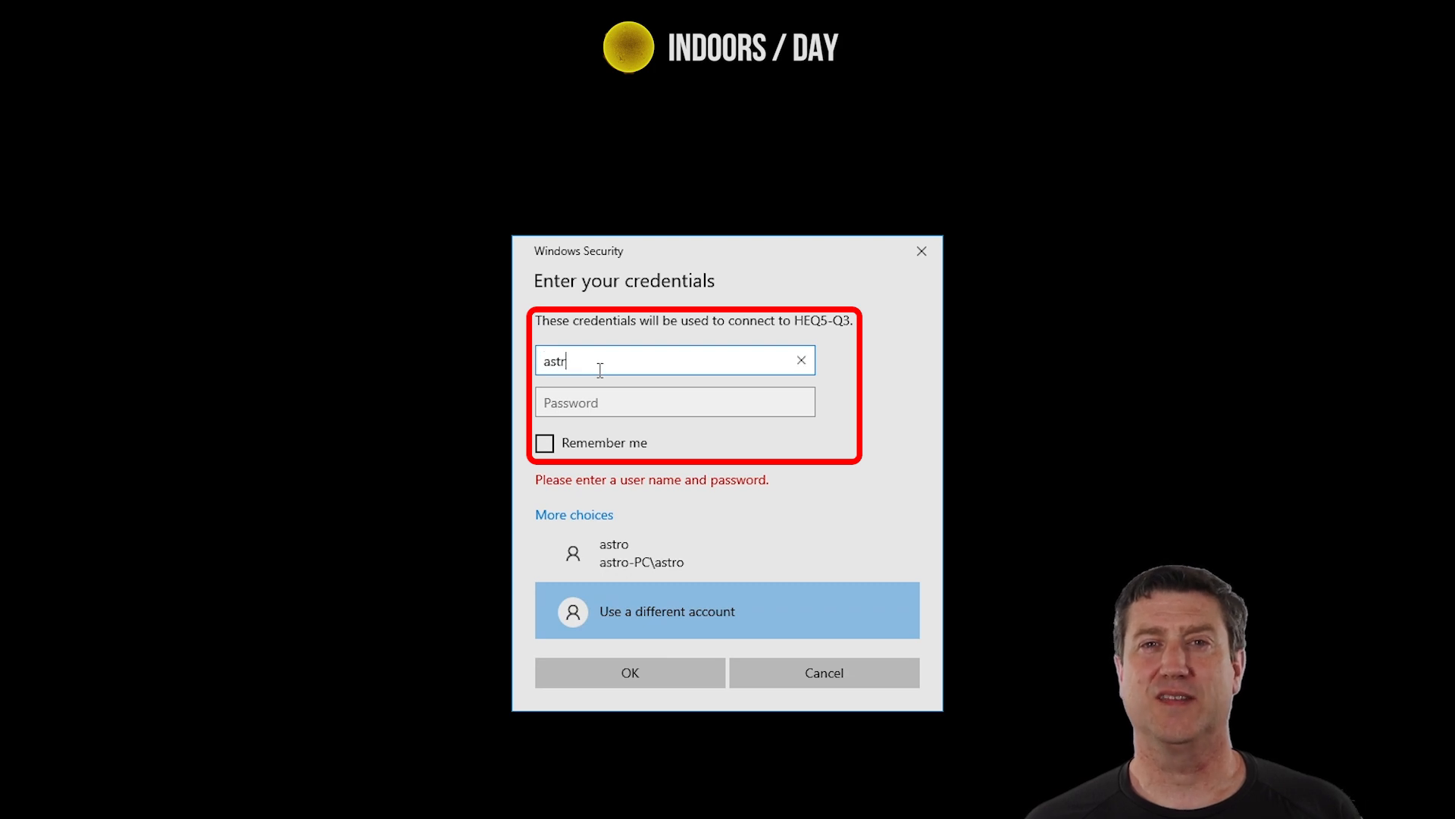
{"action": "type", "text": "o"}
{"action": "key", "text": "Tab"}
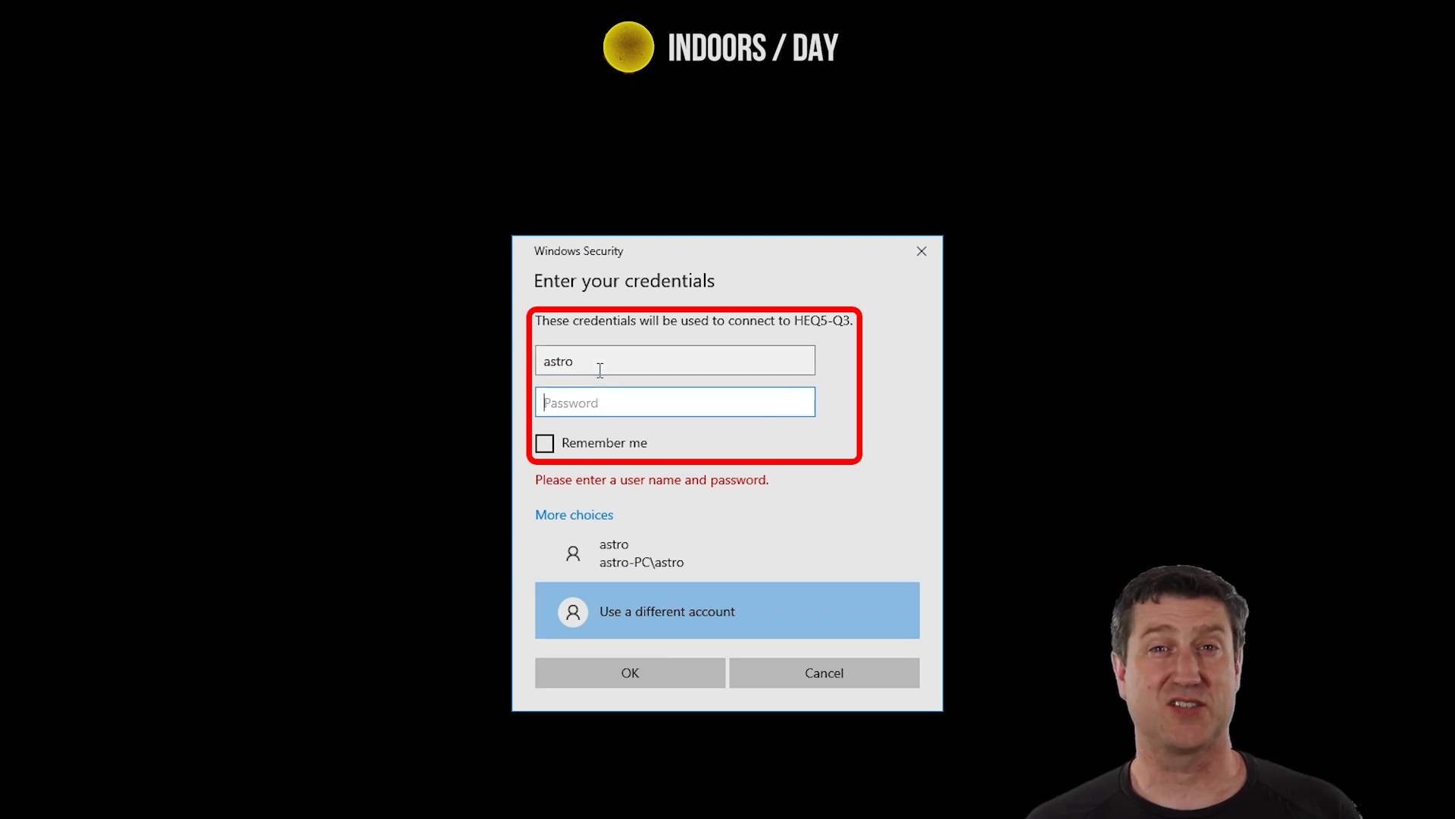
{"action": "type", "text": "*****"}
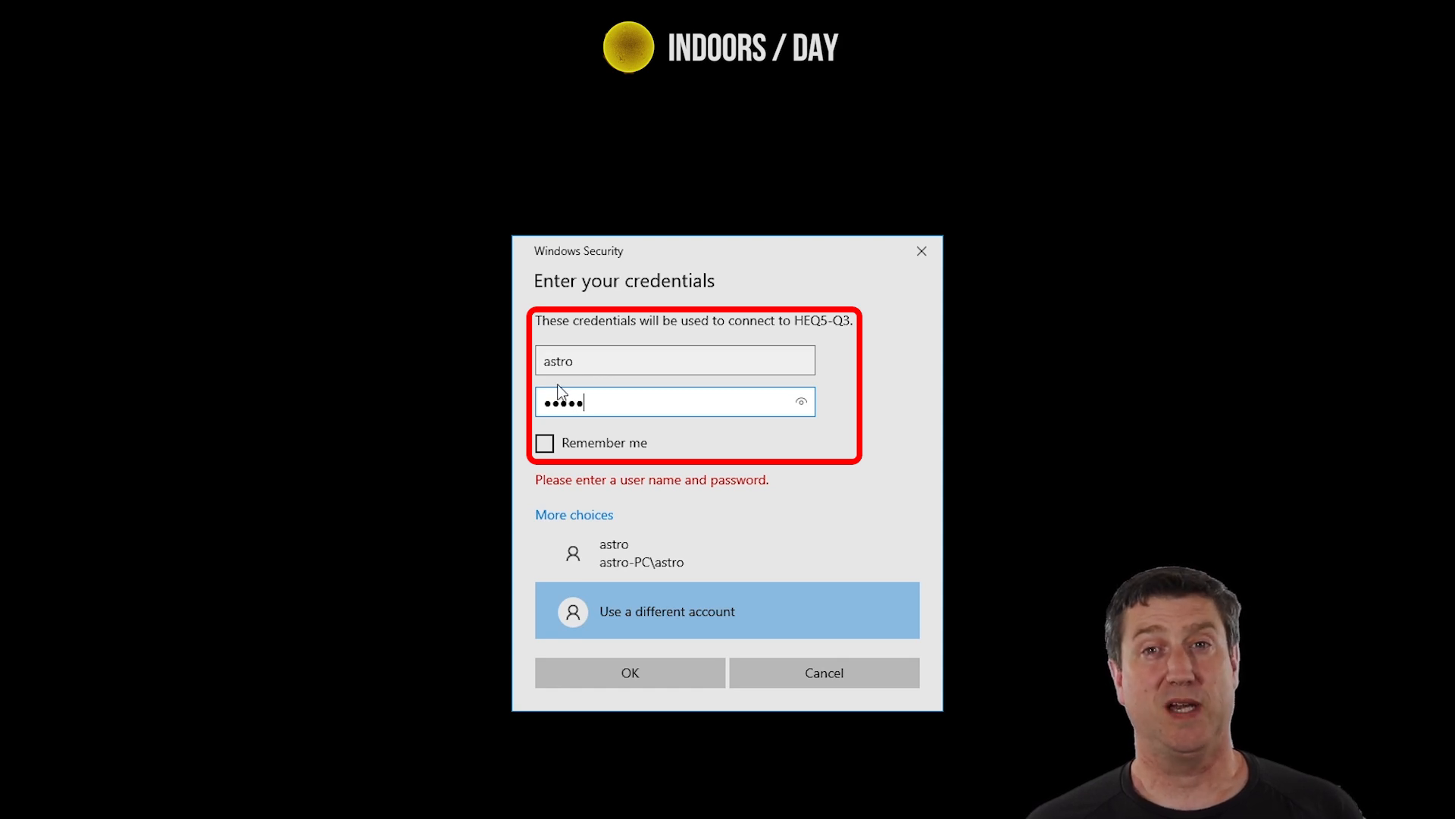
{"action": "left_click", "coordinate": [544, 447]}
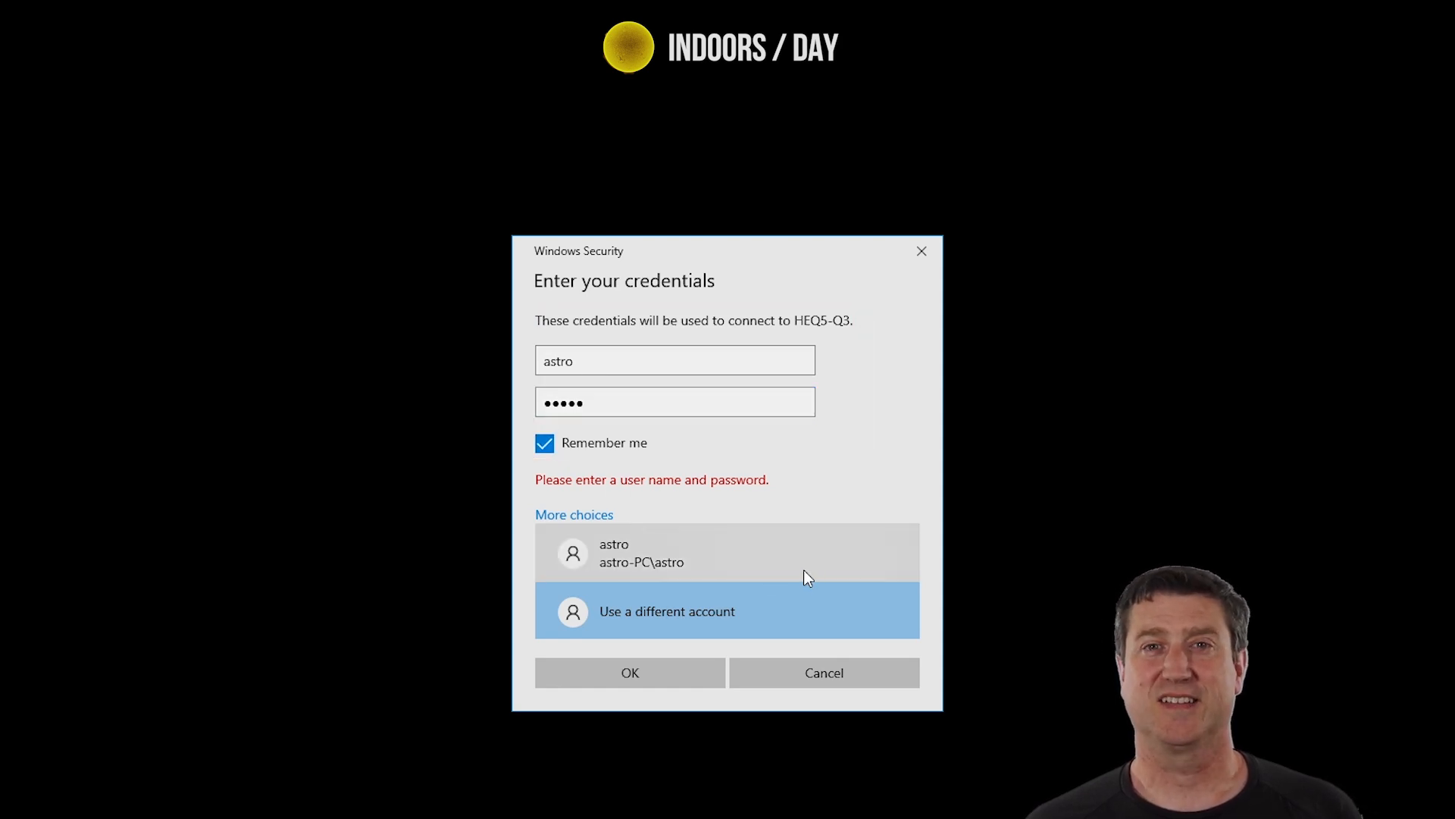
{"action": "left_click", "coordinate": [635, 681]}
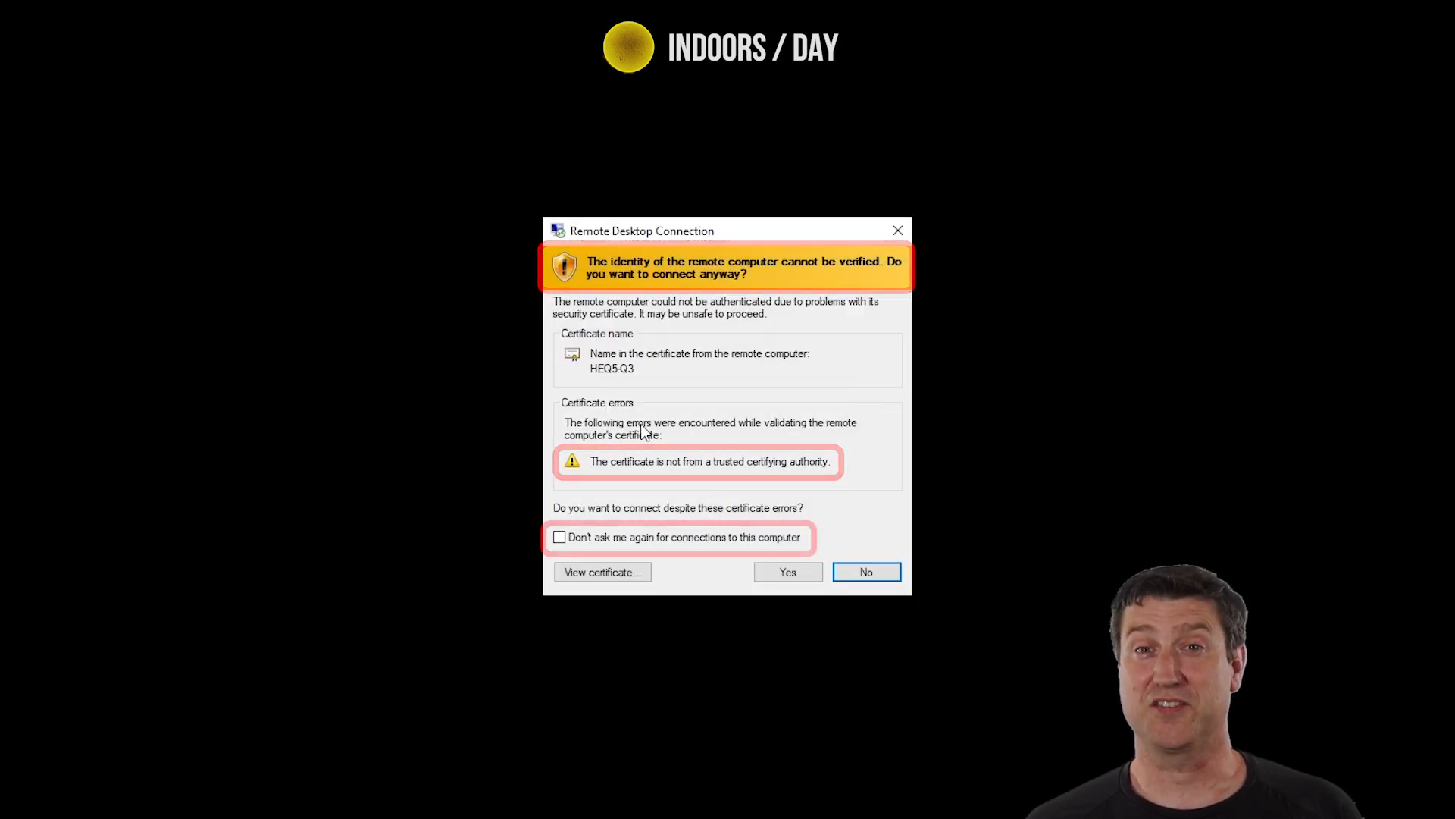
{"action": "left_click", "coordinate": [568, 539]}
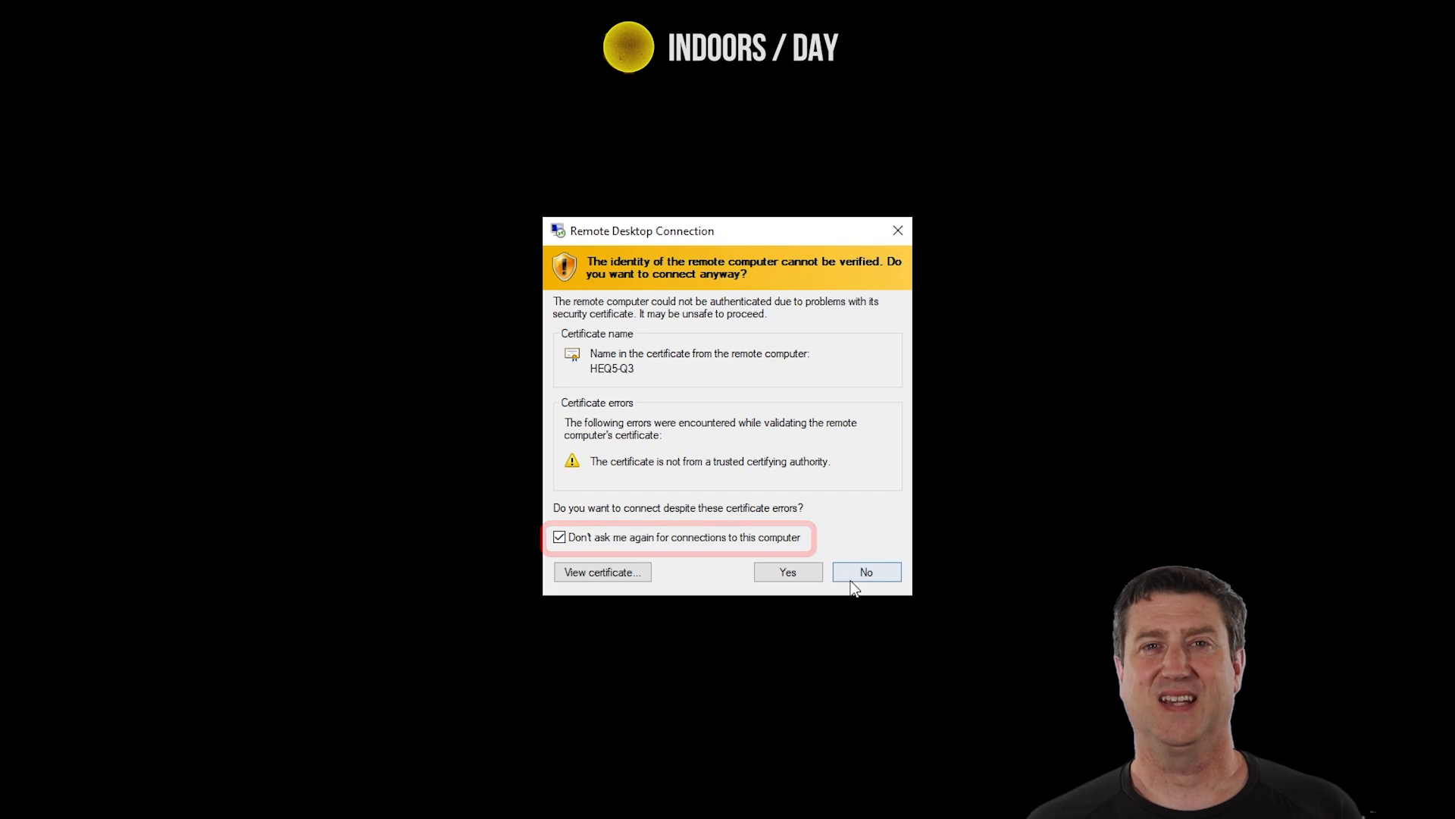
{"action": "left_click", "coordinate": [796, 576]}
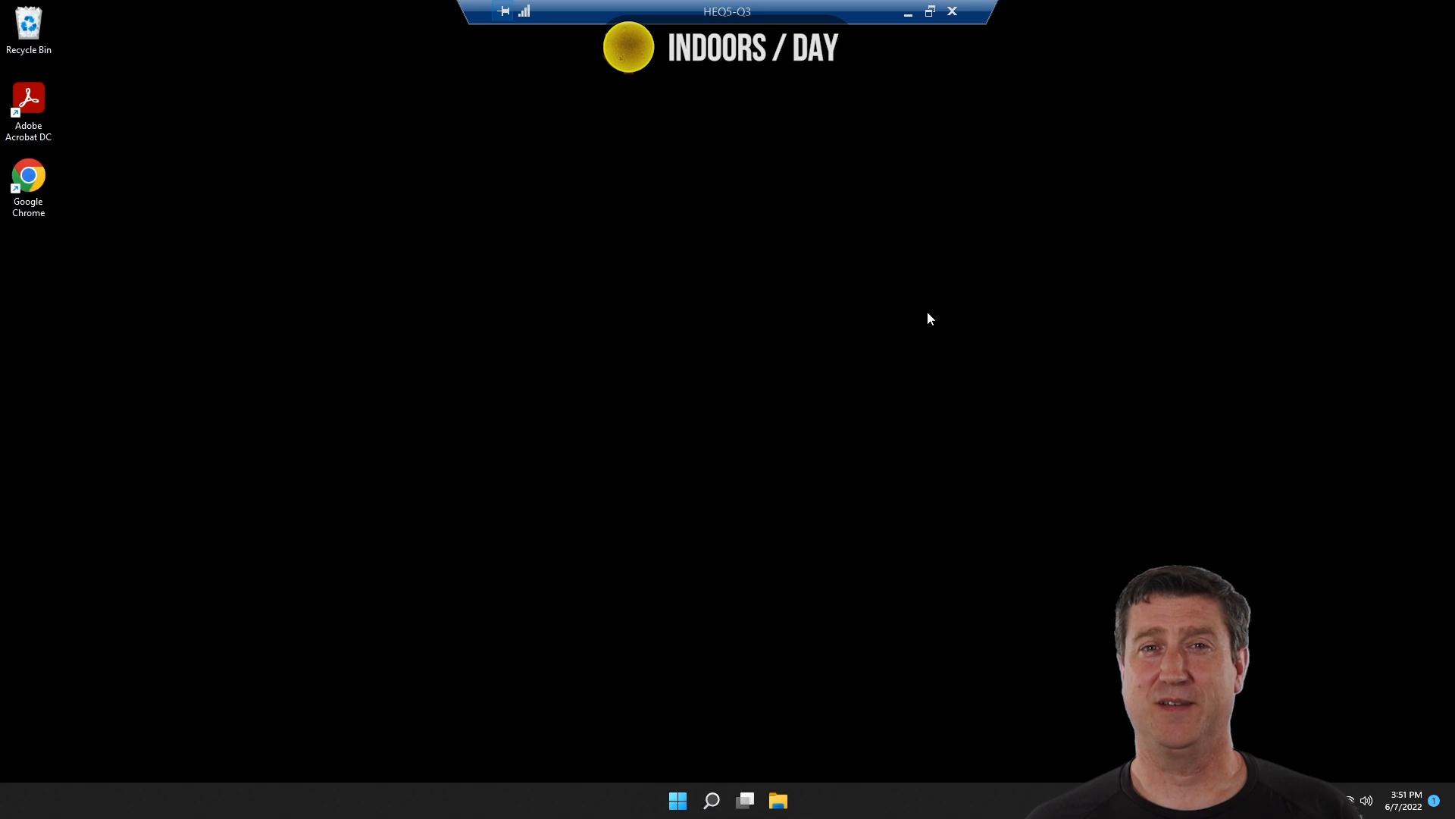
Sign out of the remote HEQ5-Q3 session from its Start menu, then relaunch the HEQ5-Q3 shortcut.
{"action": "left_click", "coordinate": [677, 801]}
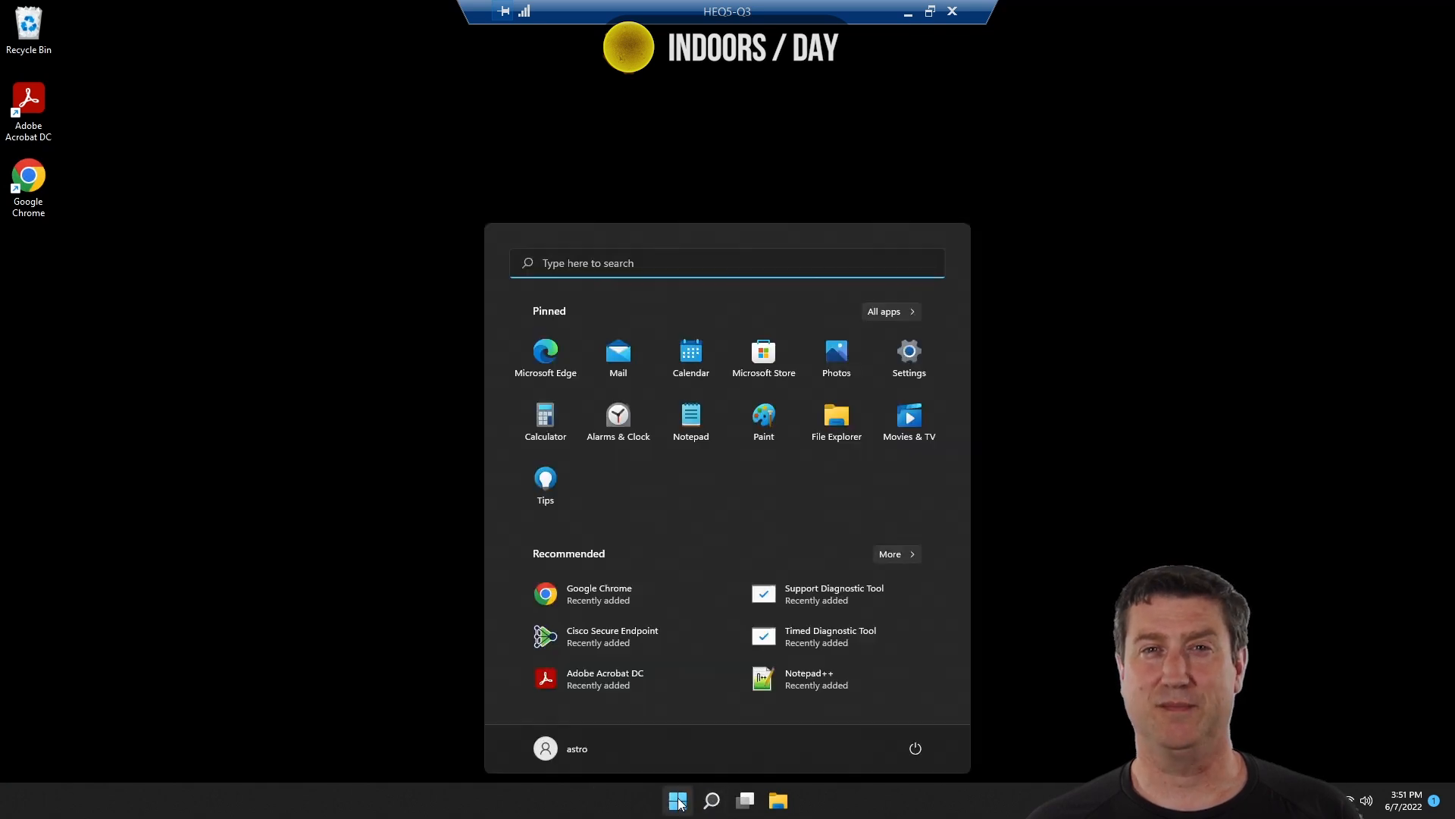
{"action": "left_click", "coordinate": [551, 751]}
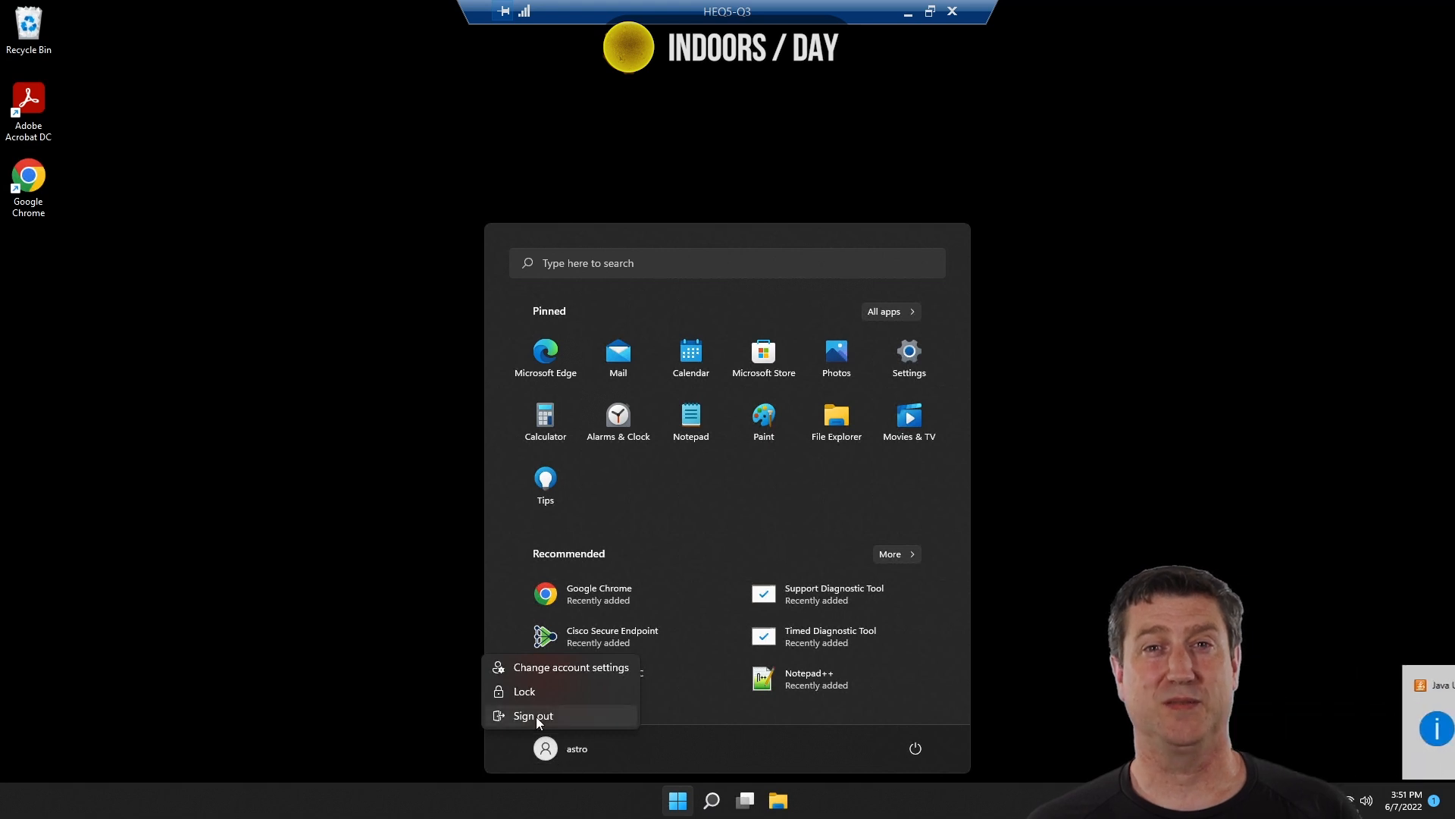
{"action": "left_click", "coordinate": [536, 717]}
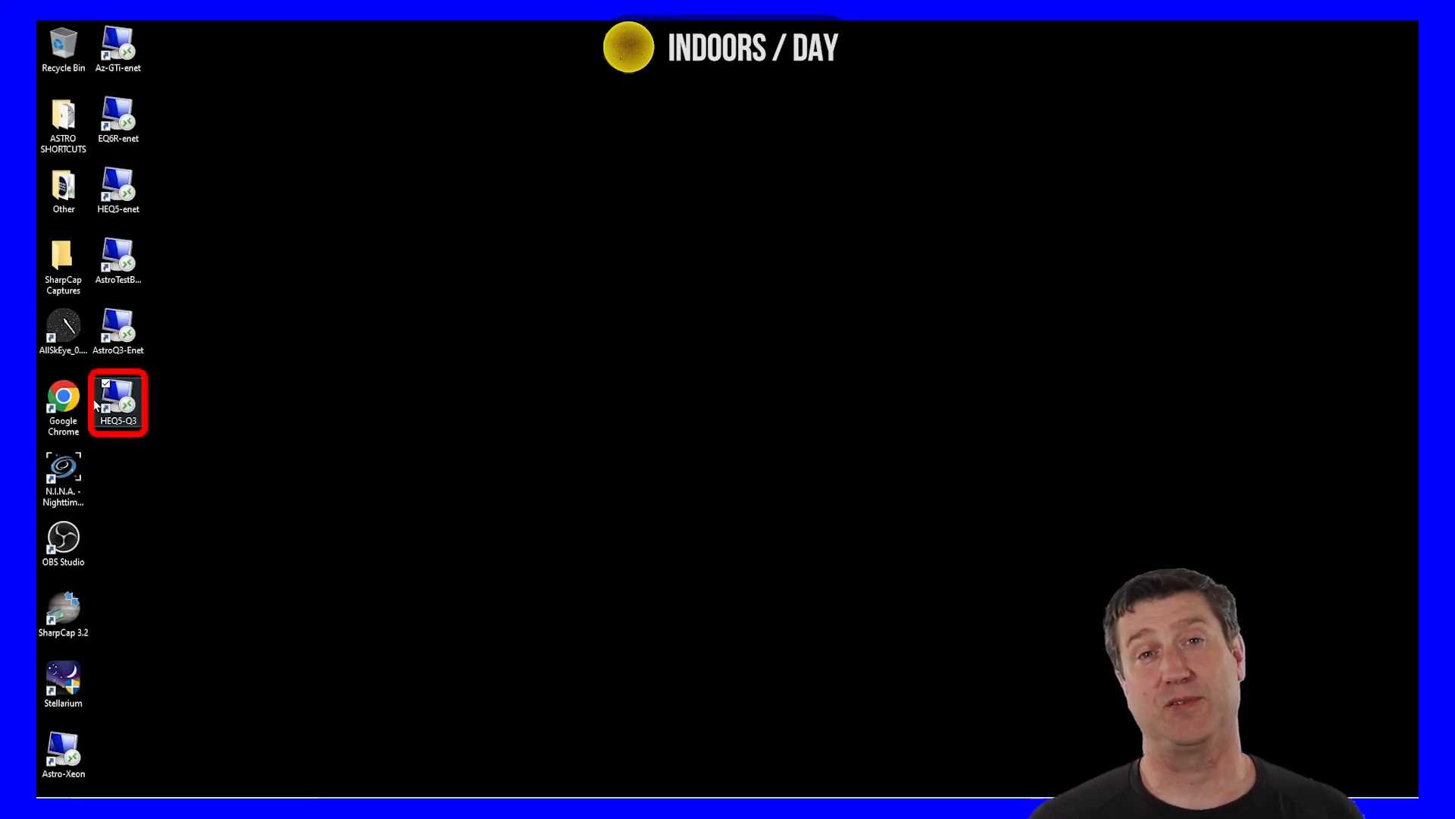
{"action": "double_click", "coordinate": [119, 410]}
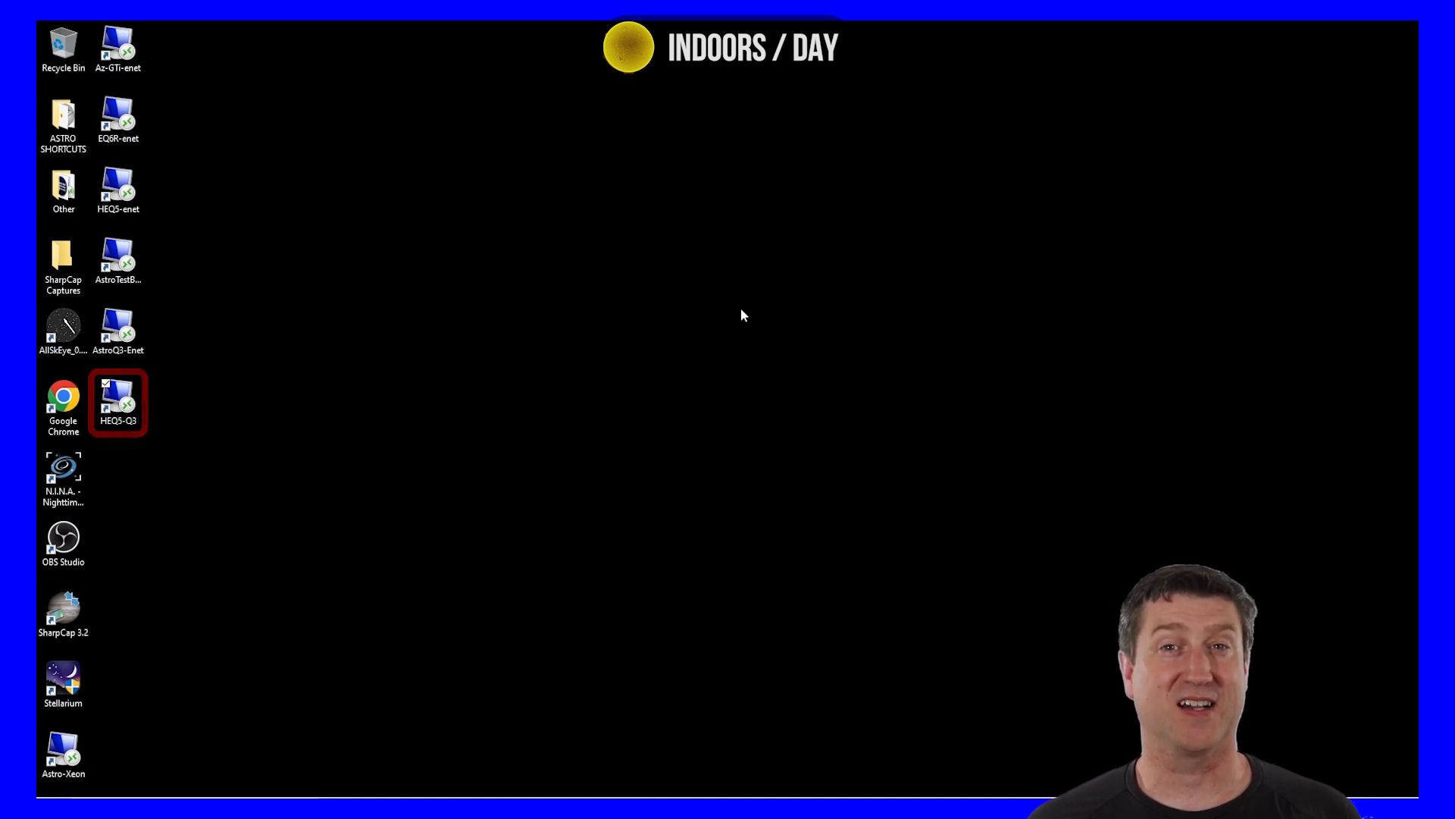
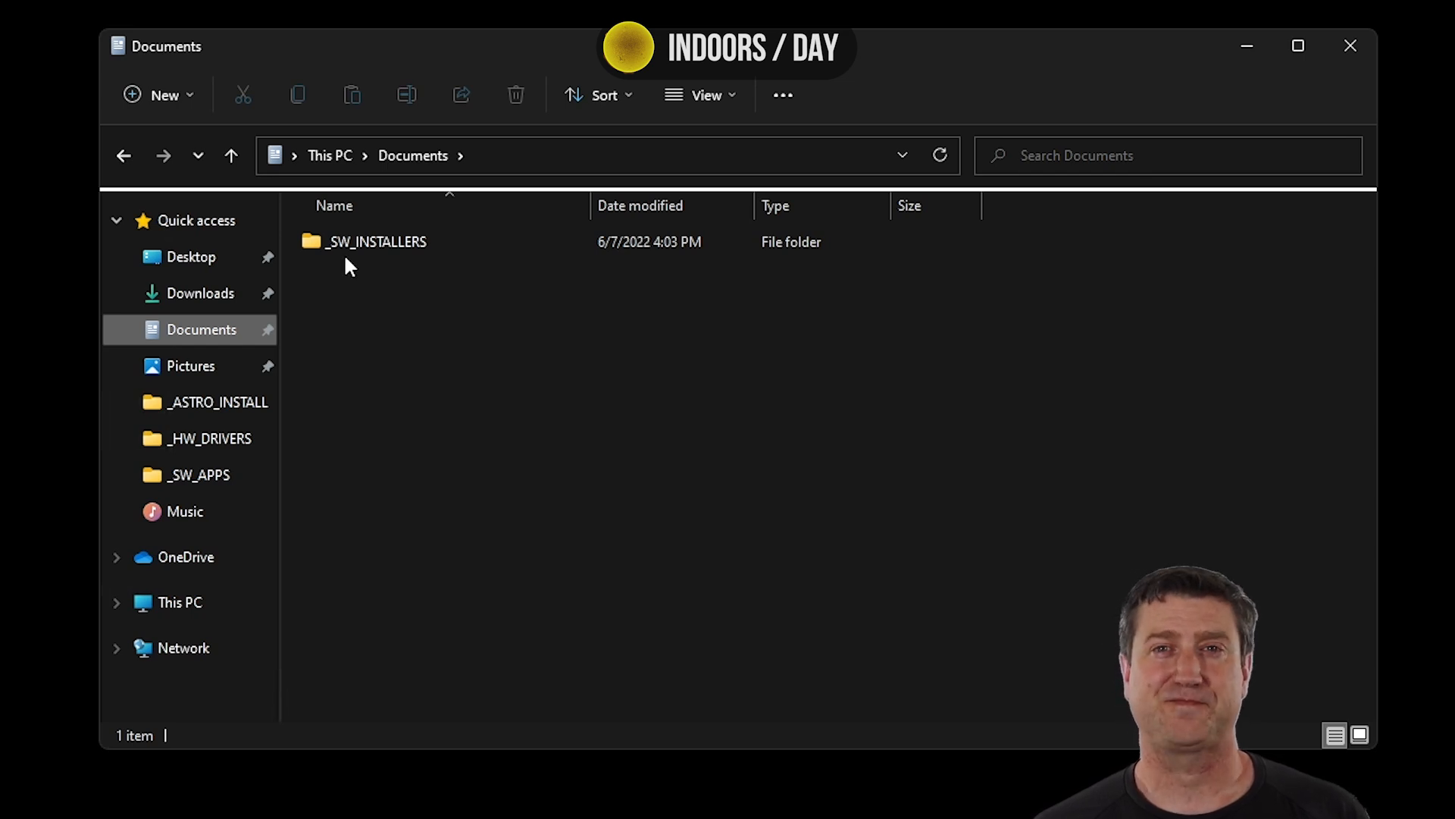
Browse into _SW_INSTALLERS, glance inside _OTHER_INSTALL, then open the _ASTRO_INSTALL folder.
{"action": "double_click", "coordinate": [385, 247]}
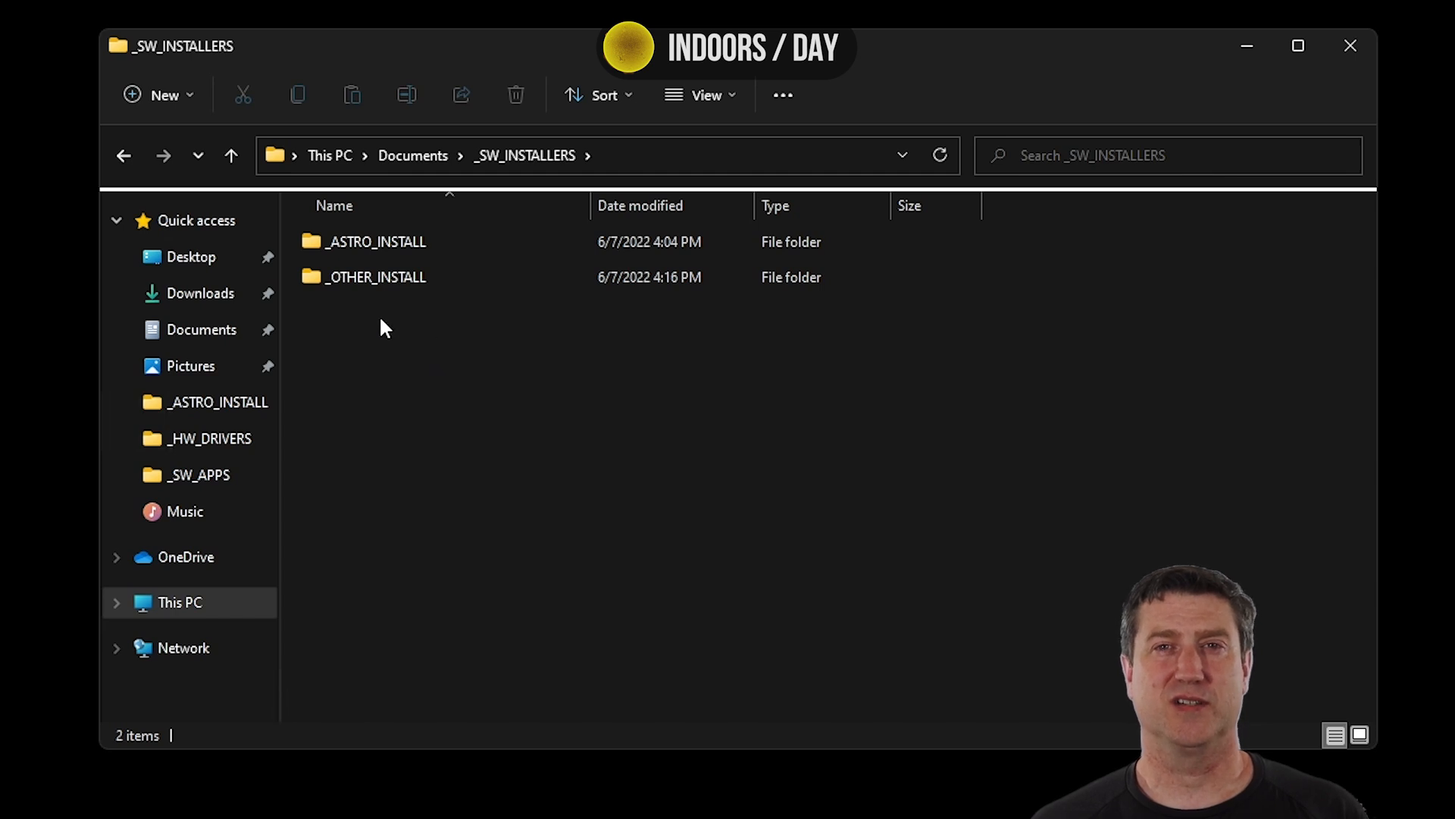
{"action": "double_click", "coordinate": [347, 279]}
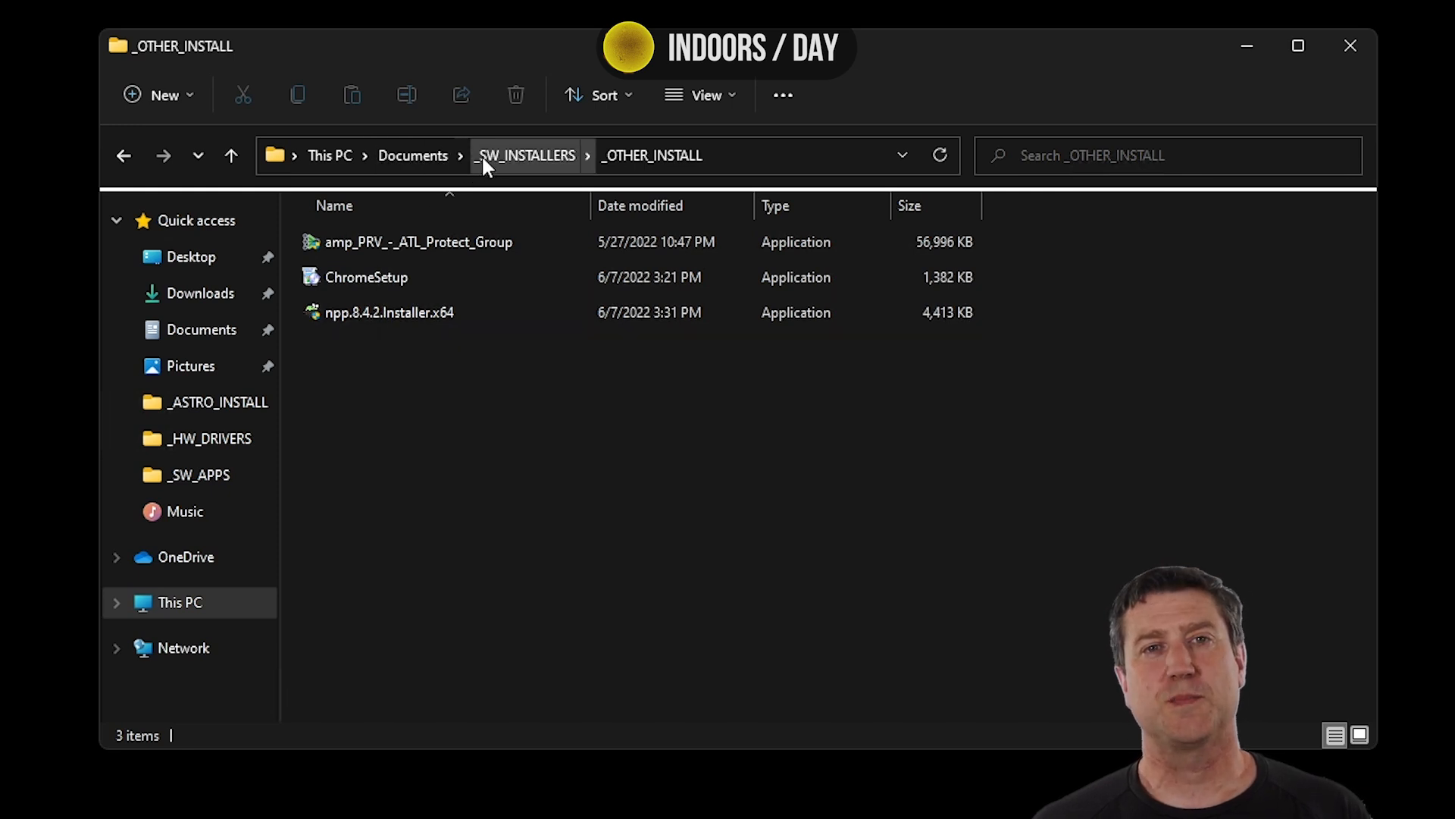
{"action": "left_click", "coordinate": [517, 155]}
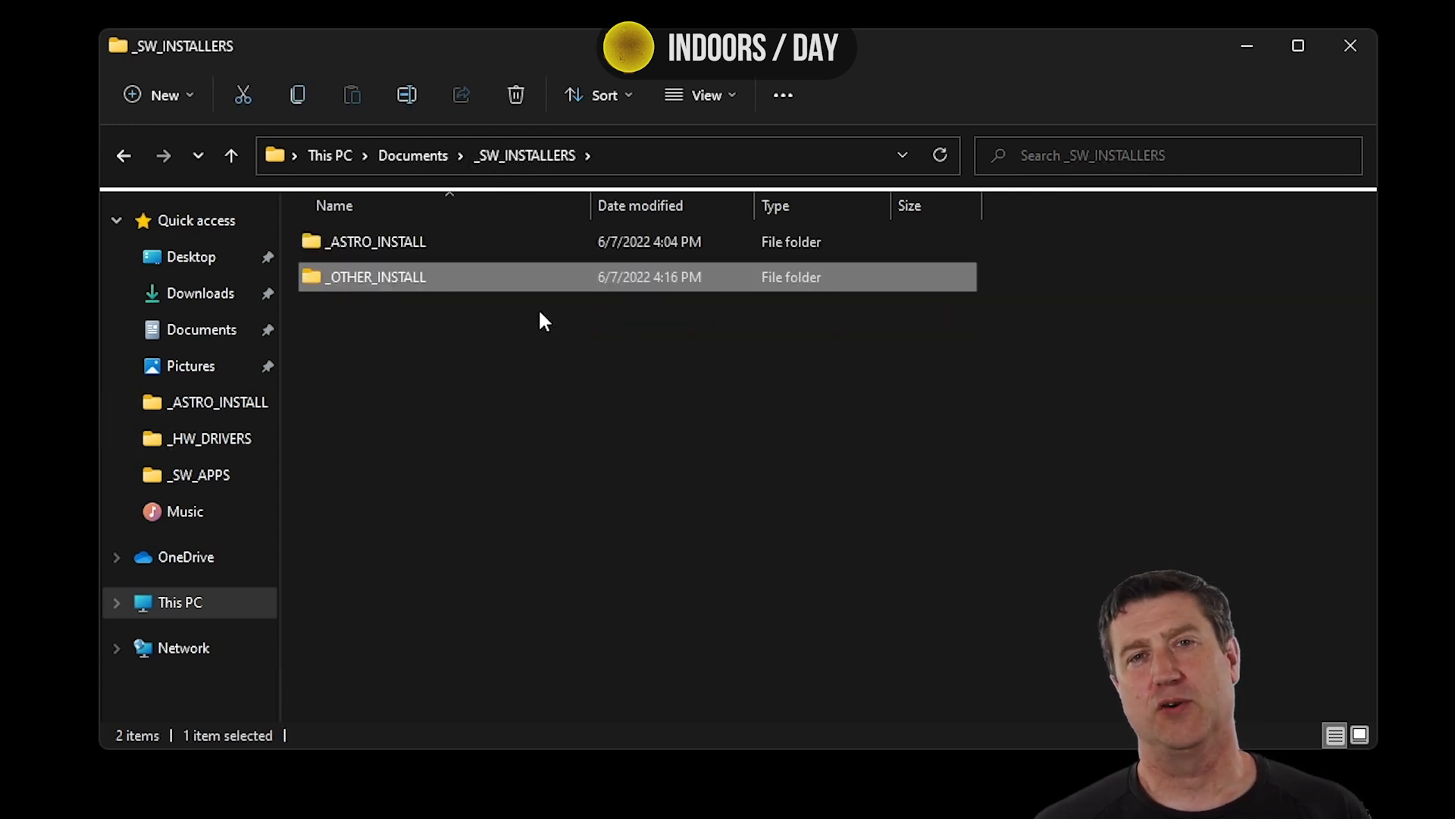
{"action": "double_click", "coordinate": [353, 241]}
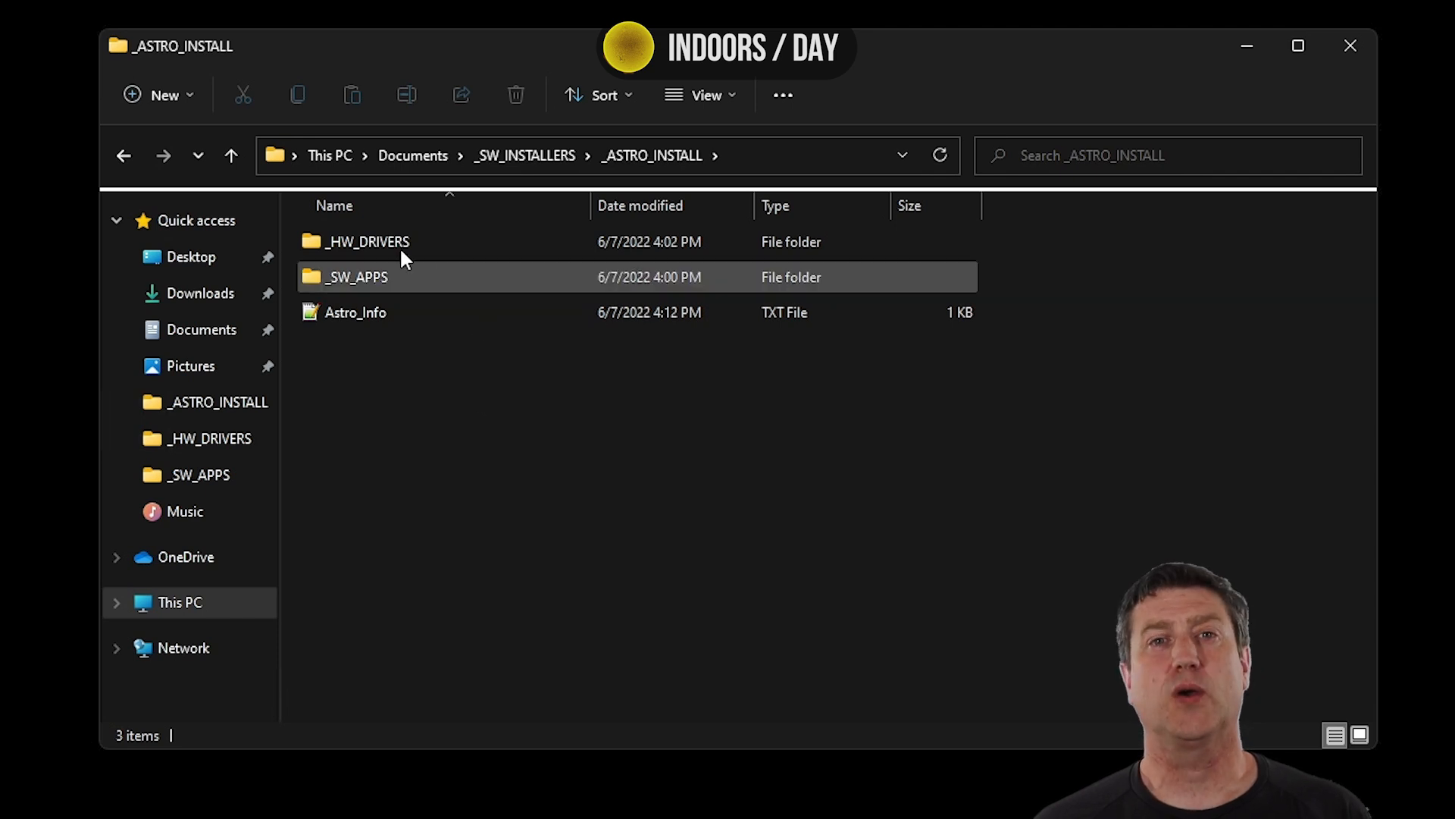
{"action": "double_click", "coordinate": [376, 241]}
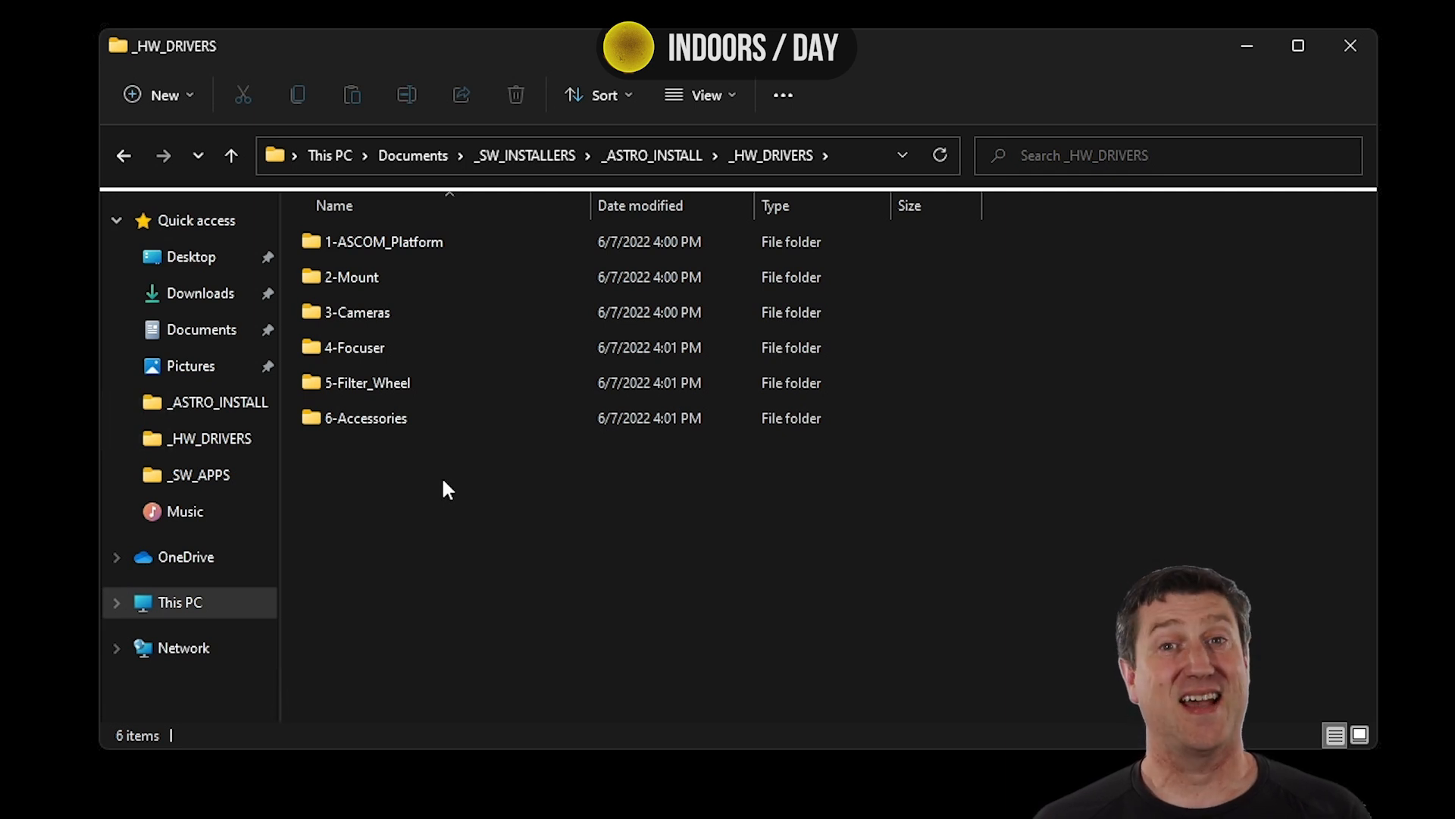
{"action": "left_click", "coordinate": [635, 162]}
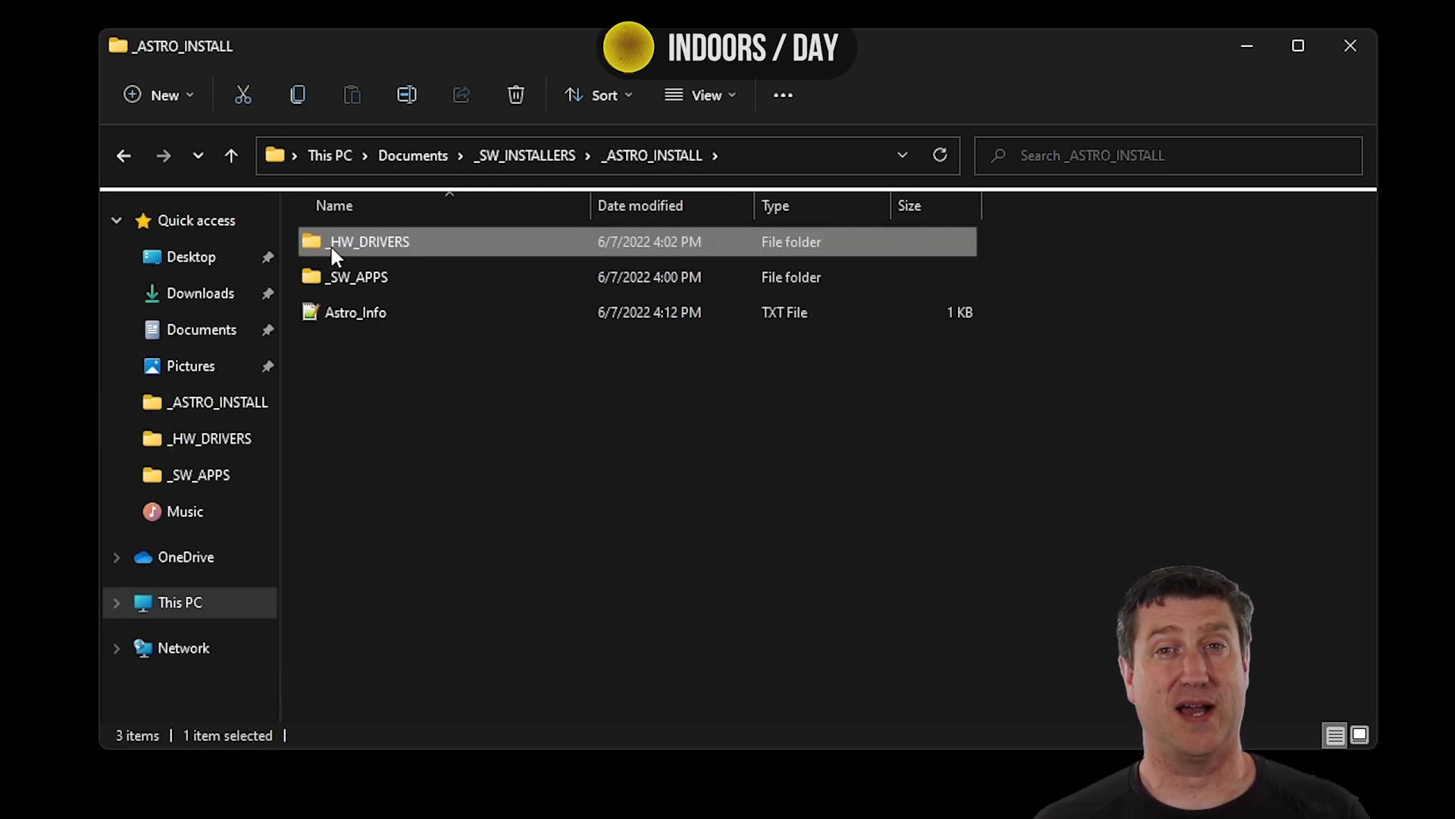
{"action": "double_click", "coordinate": [359, 274]}
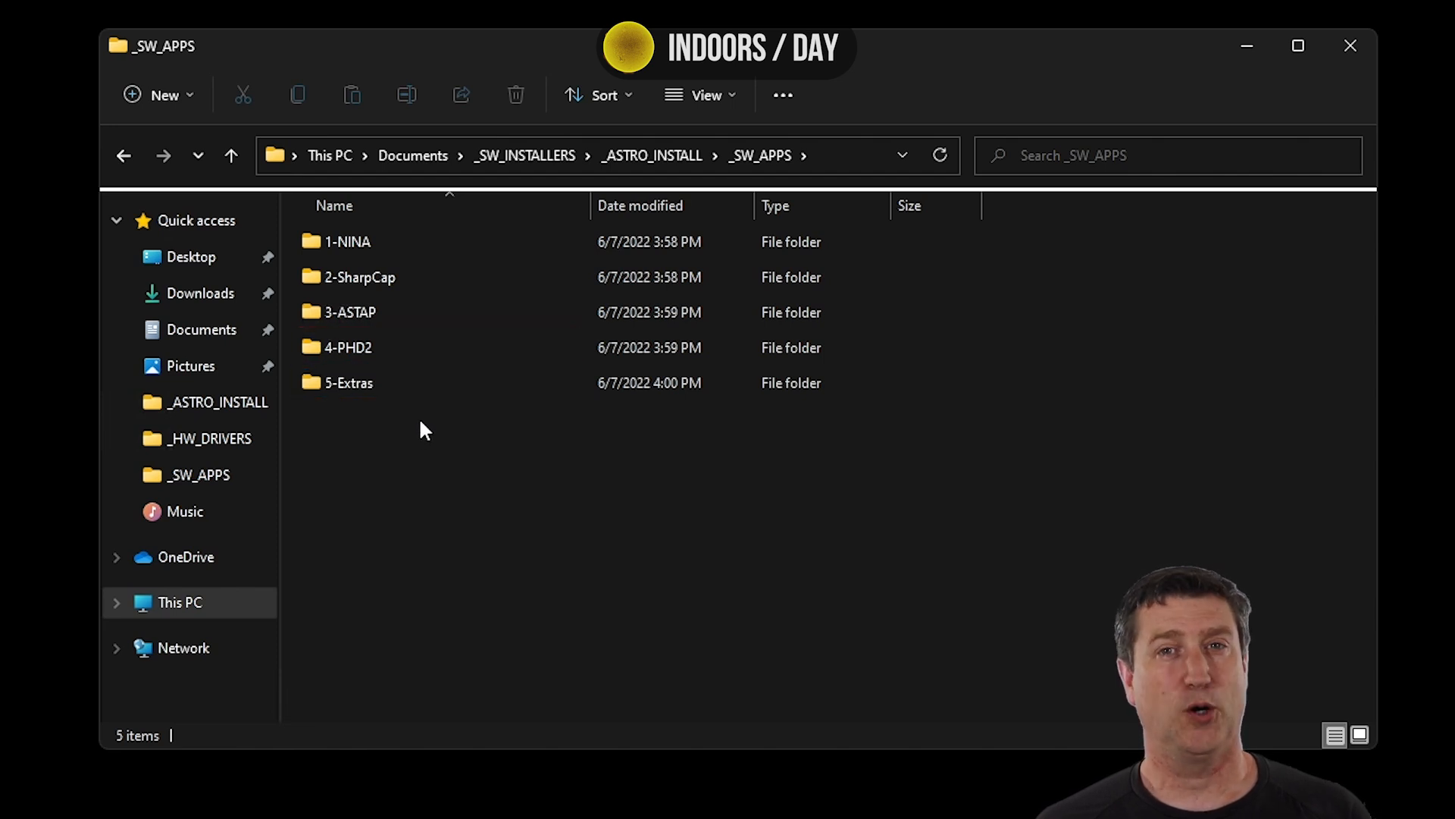
{"action": "left_click", "coordinate": [651, 156]}
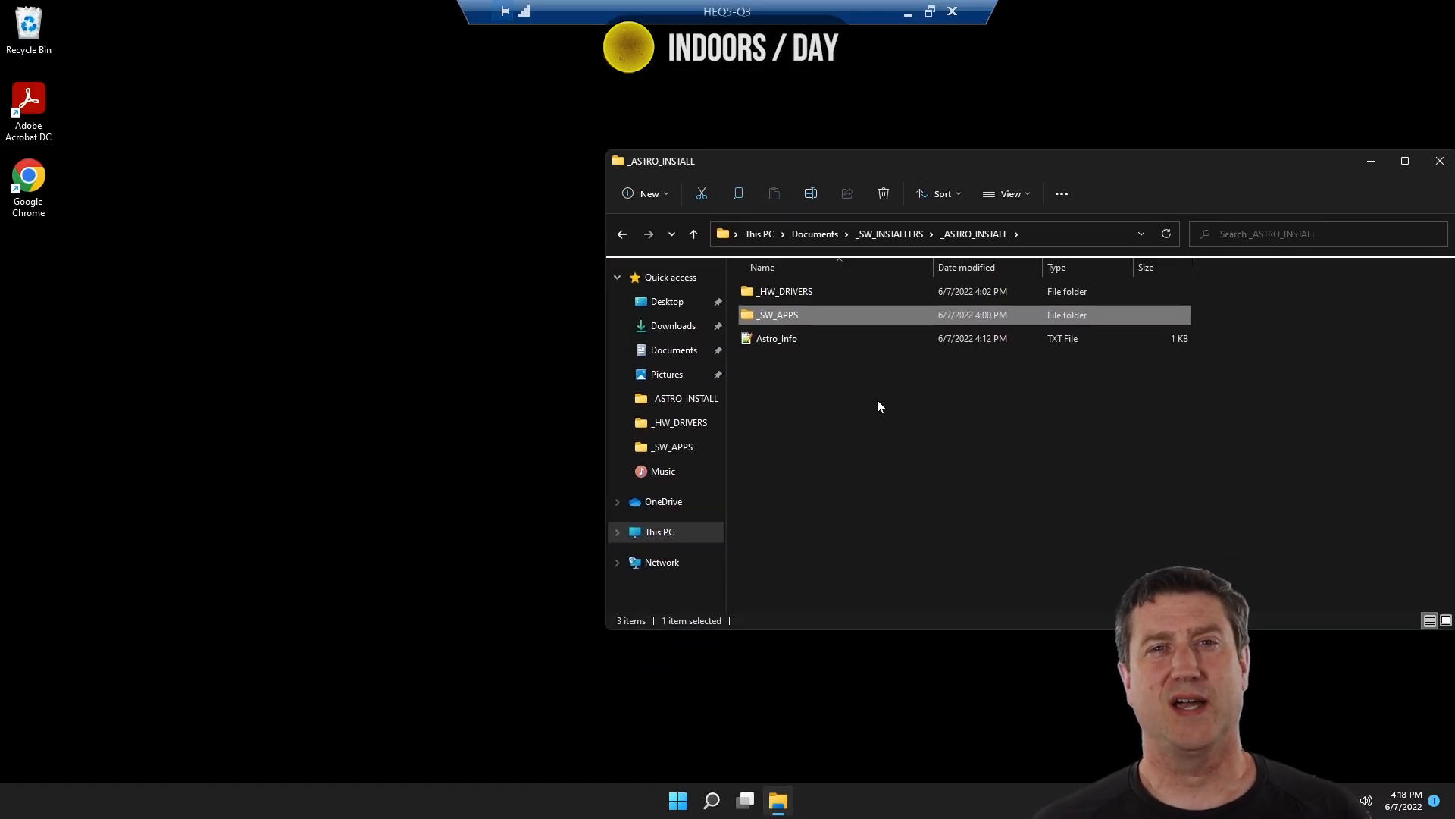
Open Downloads in a second Explorer window beside _ASTRO_INSTALL, then launch Google Chrome.
{"action": "right_click", "coordinate": [688, 332]}
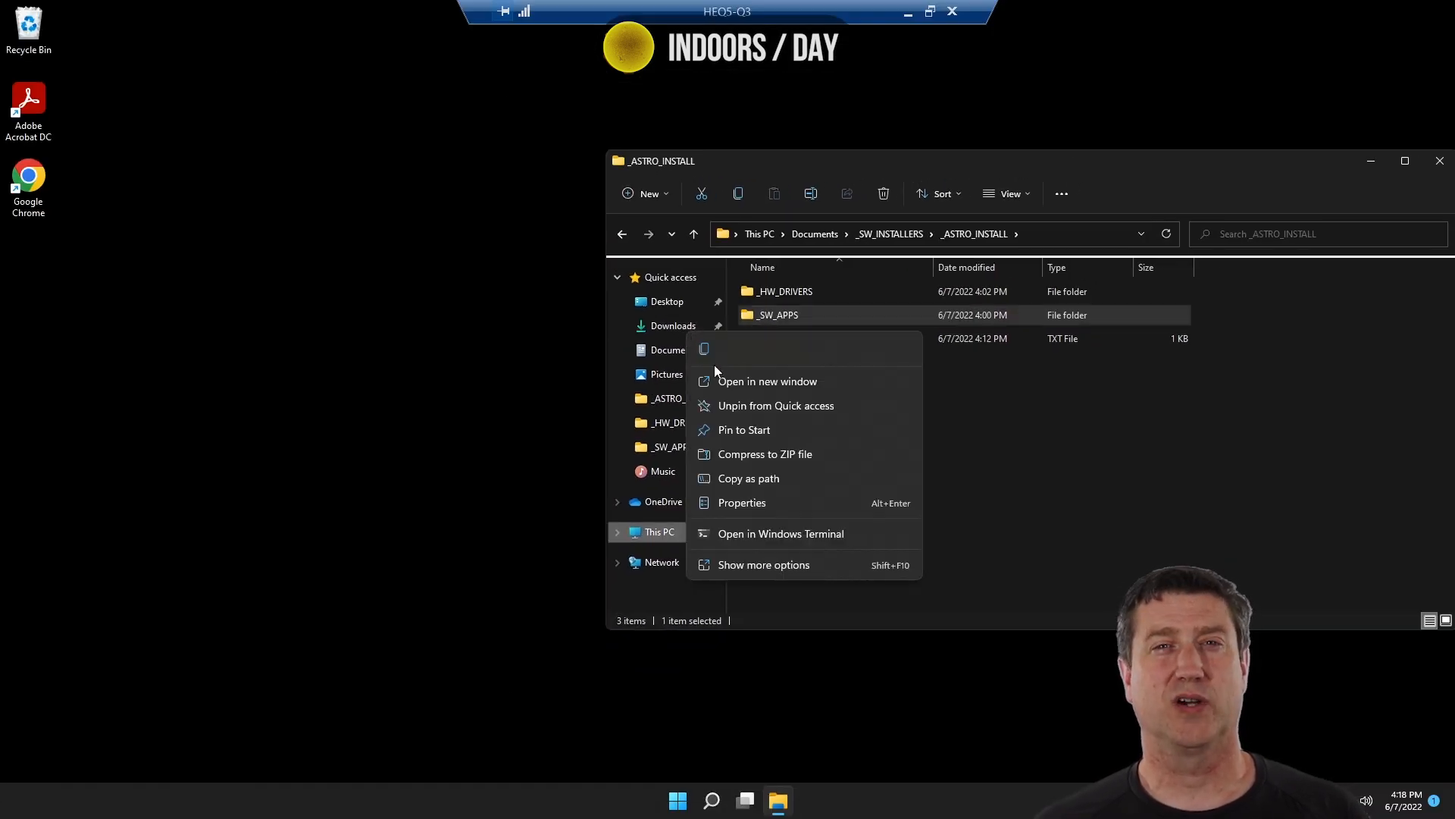
{"action": "left_click_drag", "start_coordinate": [492, 9], "coordinate": [381, 258]}
{"action": "left_click_drag", "start_coordinate": [842, 161], "coordinate": [1075, 173]}
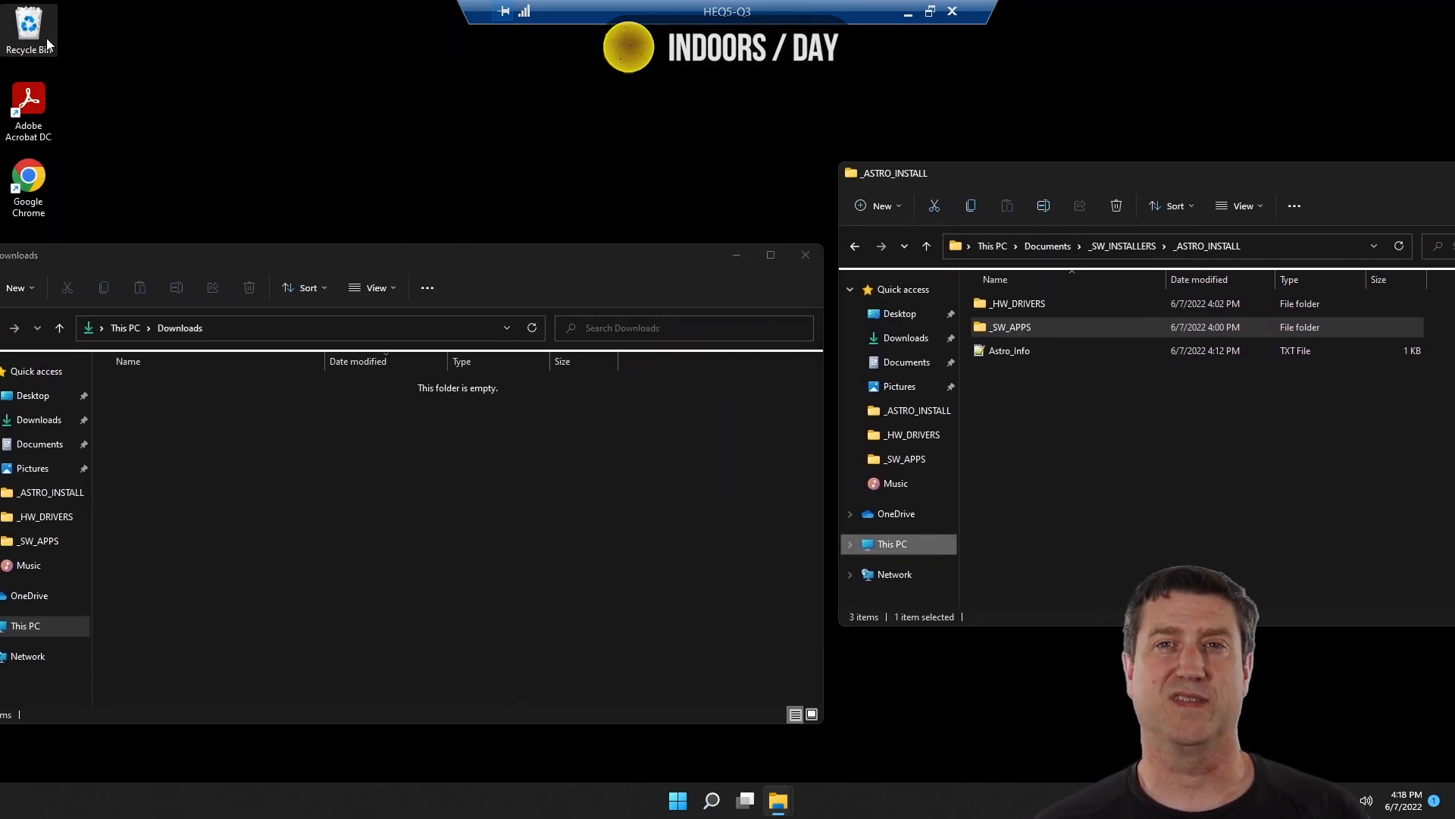
{"action": "double_click", "coordinate": [49, 182]}
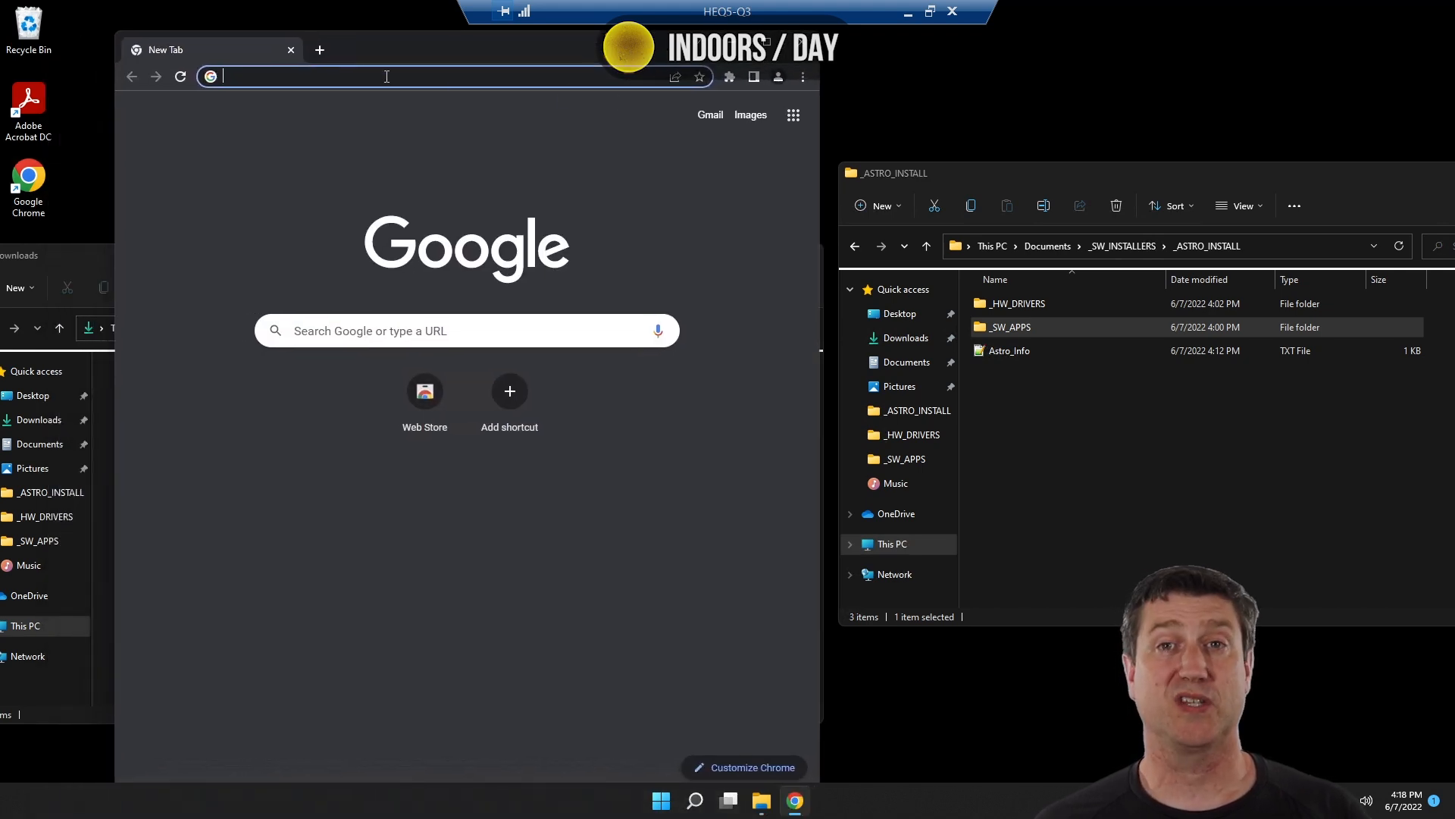
Search 'ascom platform' and download the ASCOM Platform 6.6 installer from ascom-standards.org.
{"action": "left_click", "coordinate": [369, 76]}
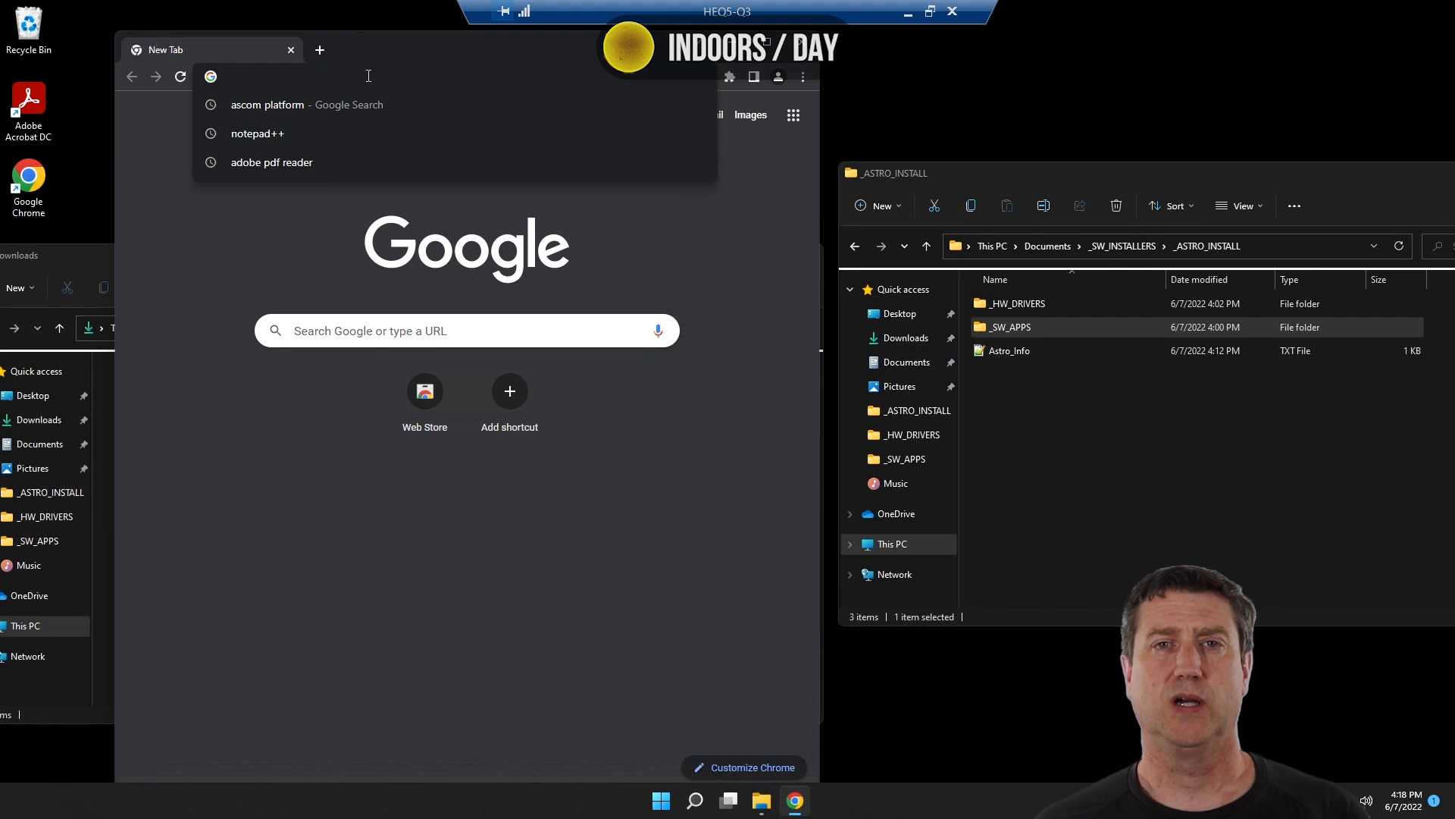
{"action": "left_click", "coordinate": [266, 106]}
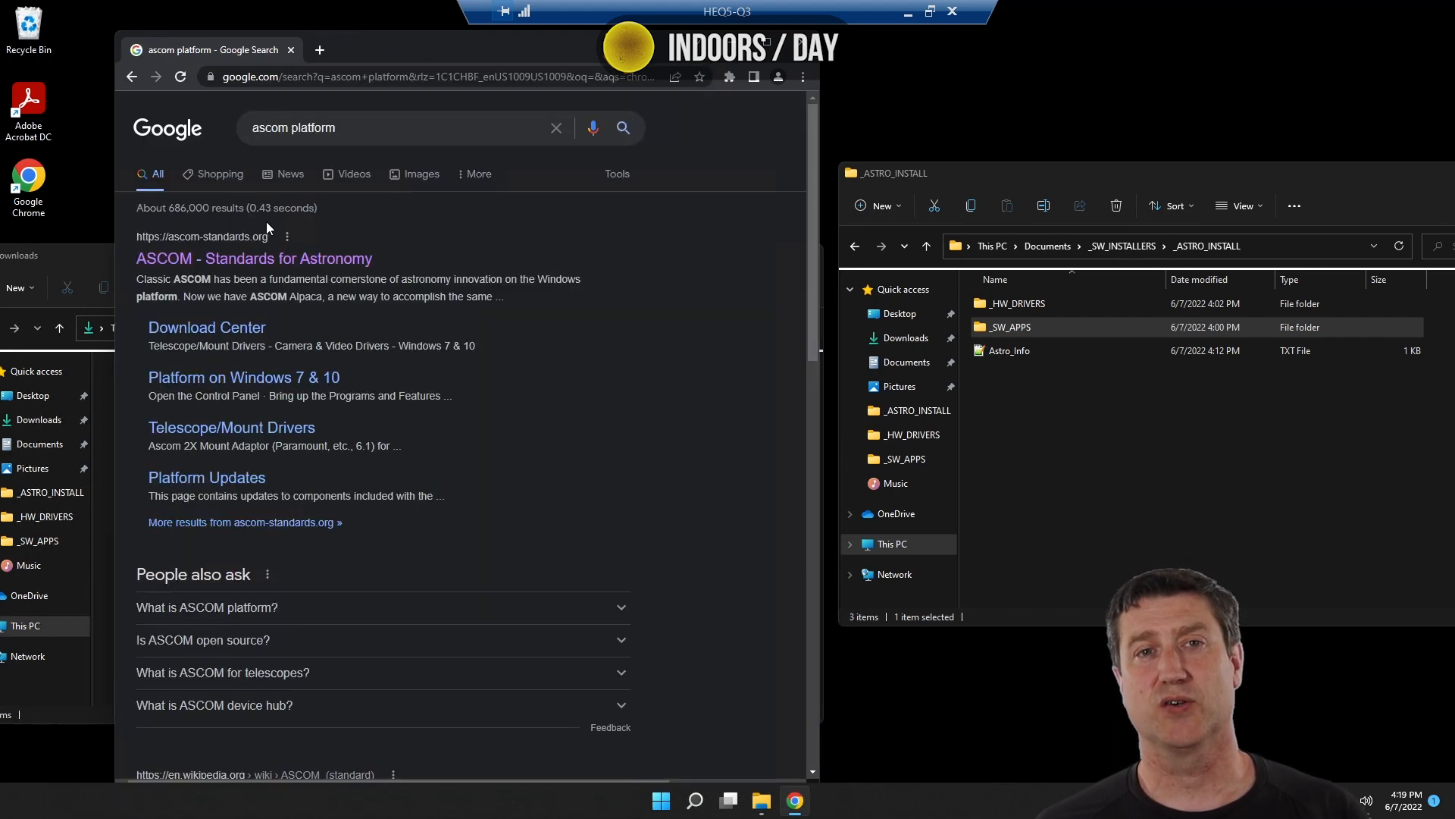
{"action": "left_click", "coordinate": [275, 259]}
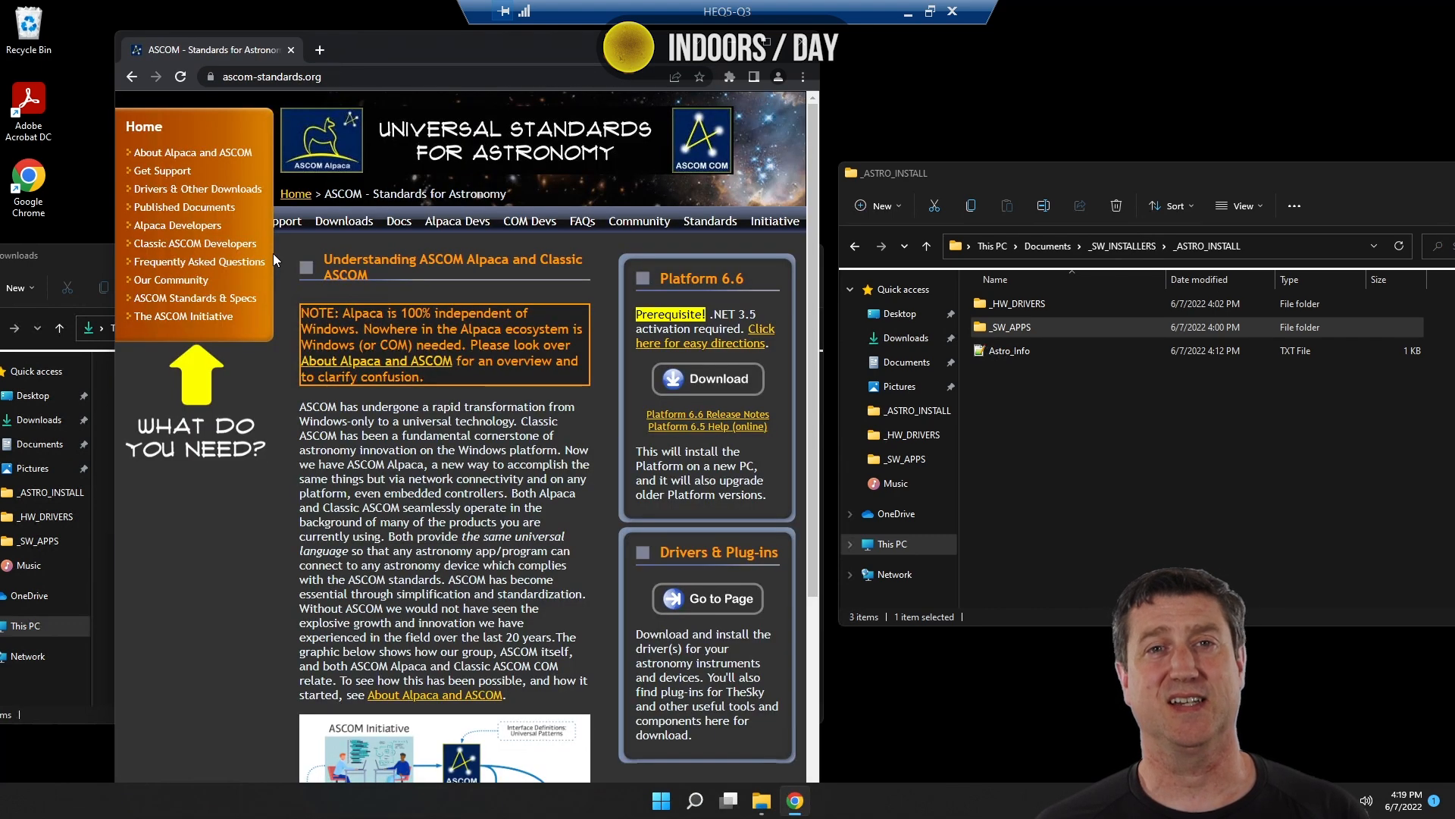
{"action": "left_click", "coordinate": [727, 383]}
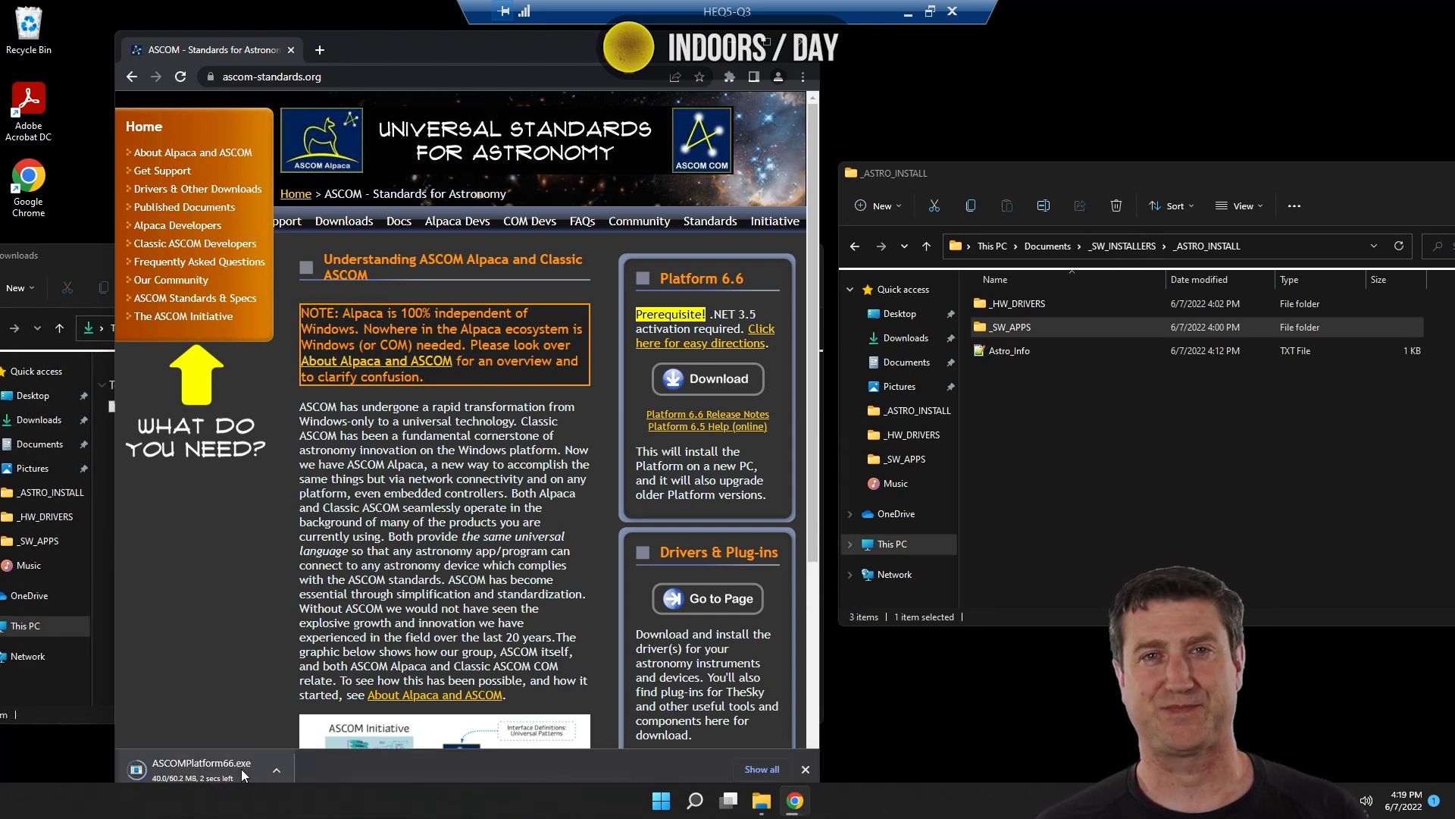
Move ASCOMPlatform66 from Downloads into _HW_DRIVERS > 1-ASCOM_Platform.
{"action": "left_click", "coordinate": [103, 648]}
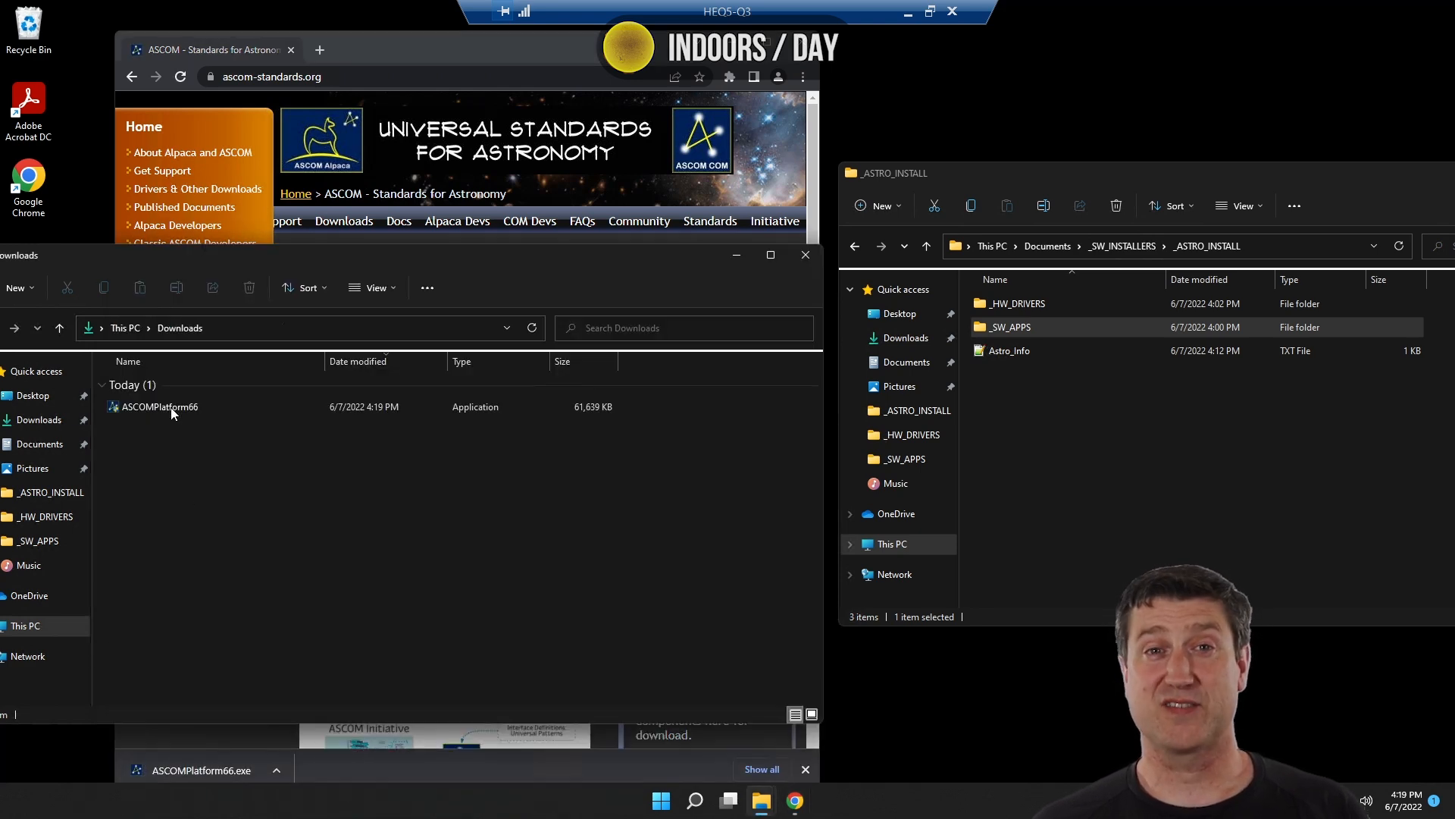
{"action": "double_click", "coordinate": [1016, 303]}
{"action": "double_click", "coordinate": [985, 305]}
{"action": "left_click_drag", "start_coordinate": [173, 410], "coordinate": [1215, 310]}
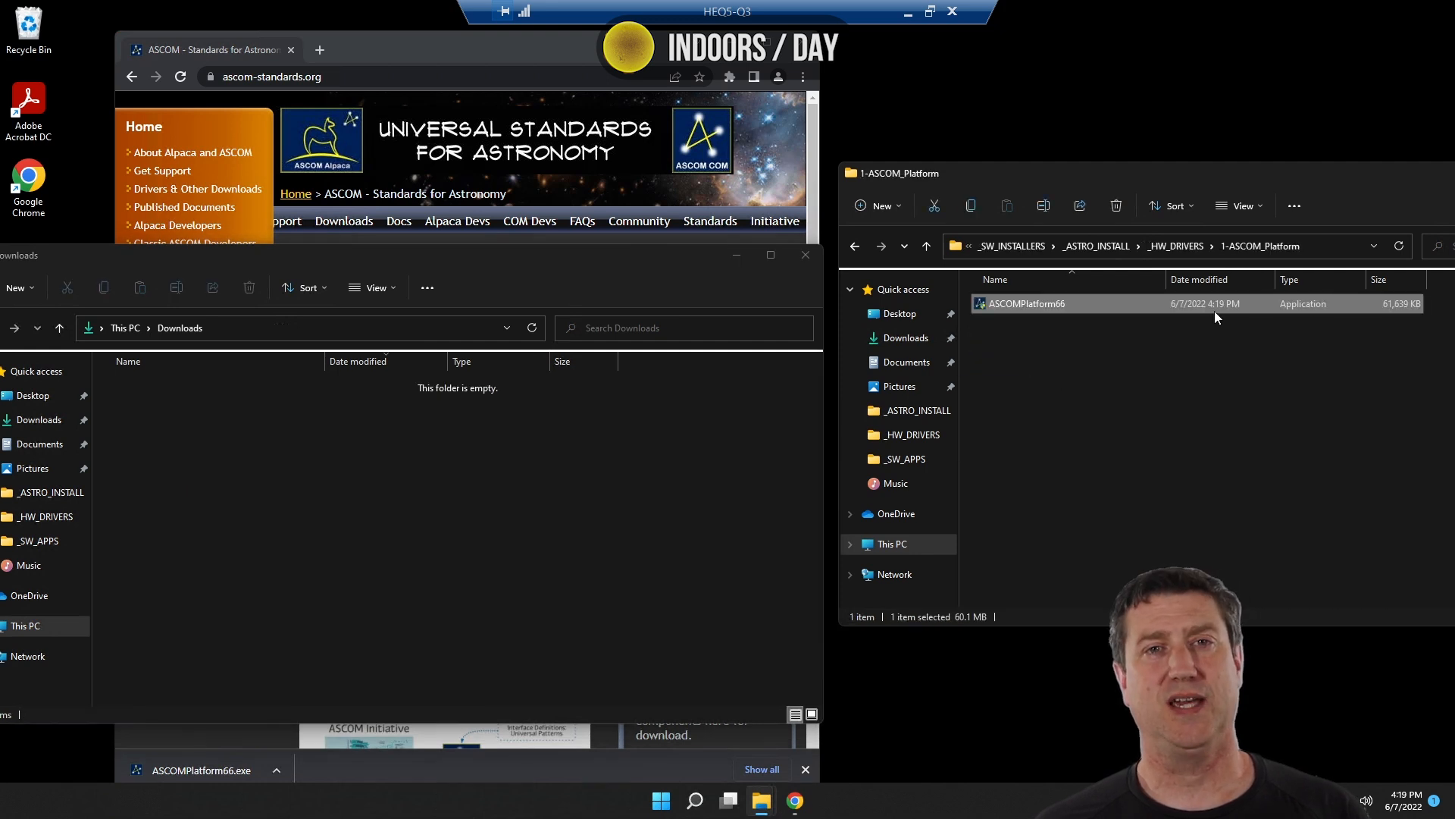
{"action": "key", "text": "alt+Up"}
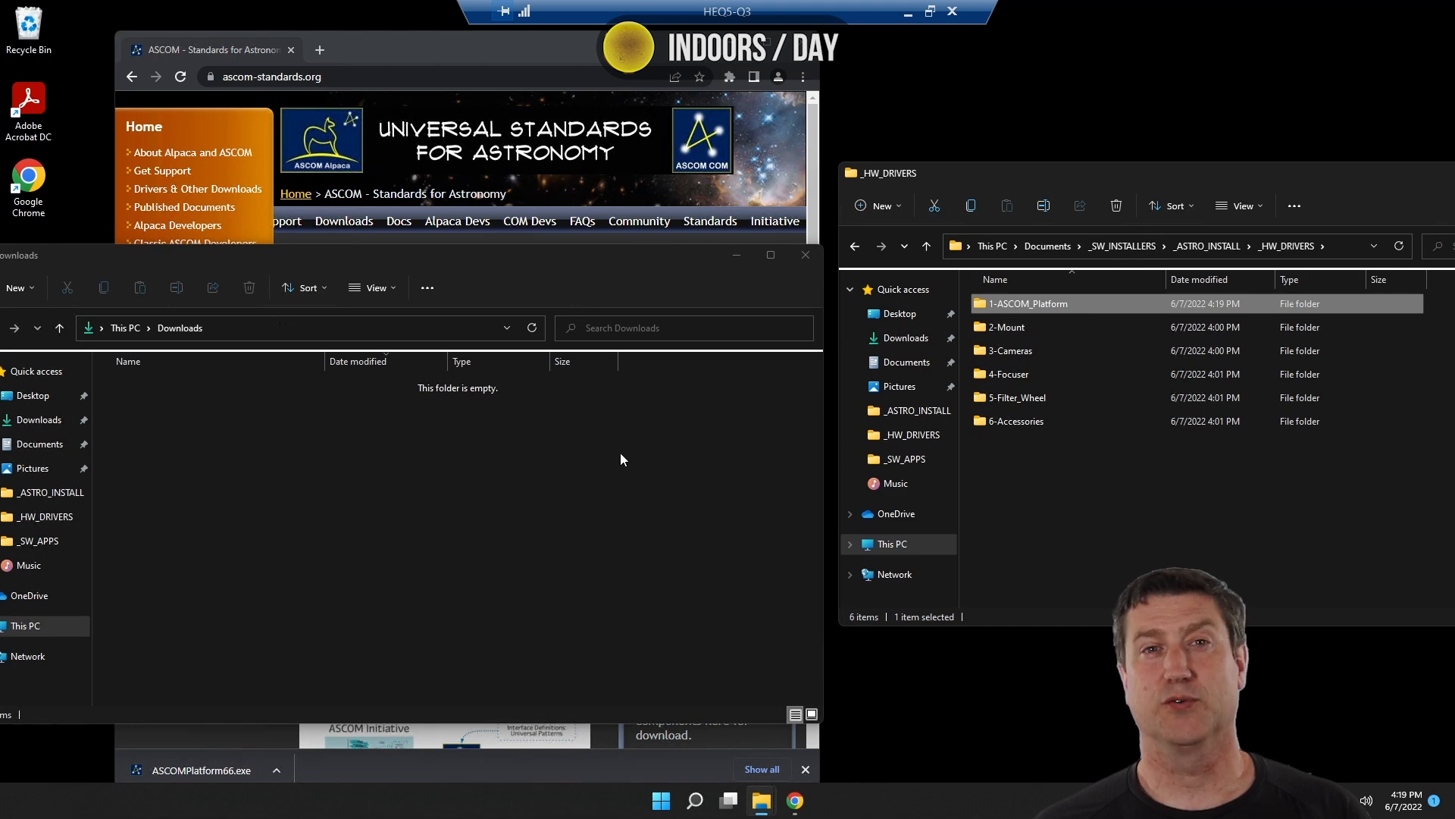
Go to Drivers & Other Downloads > Telescope/Mount and open the EQMOD Project site in a new tab.
{"action": "left_click", "coordinate": [530, 49]}
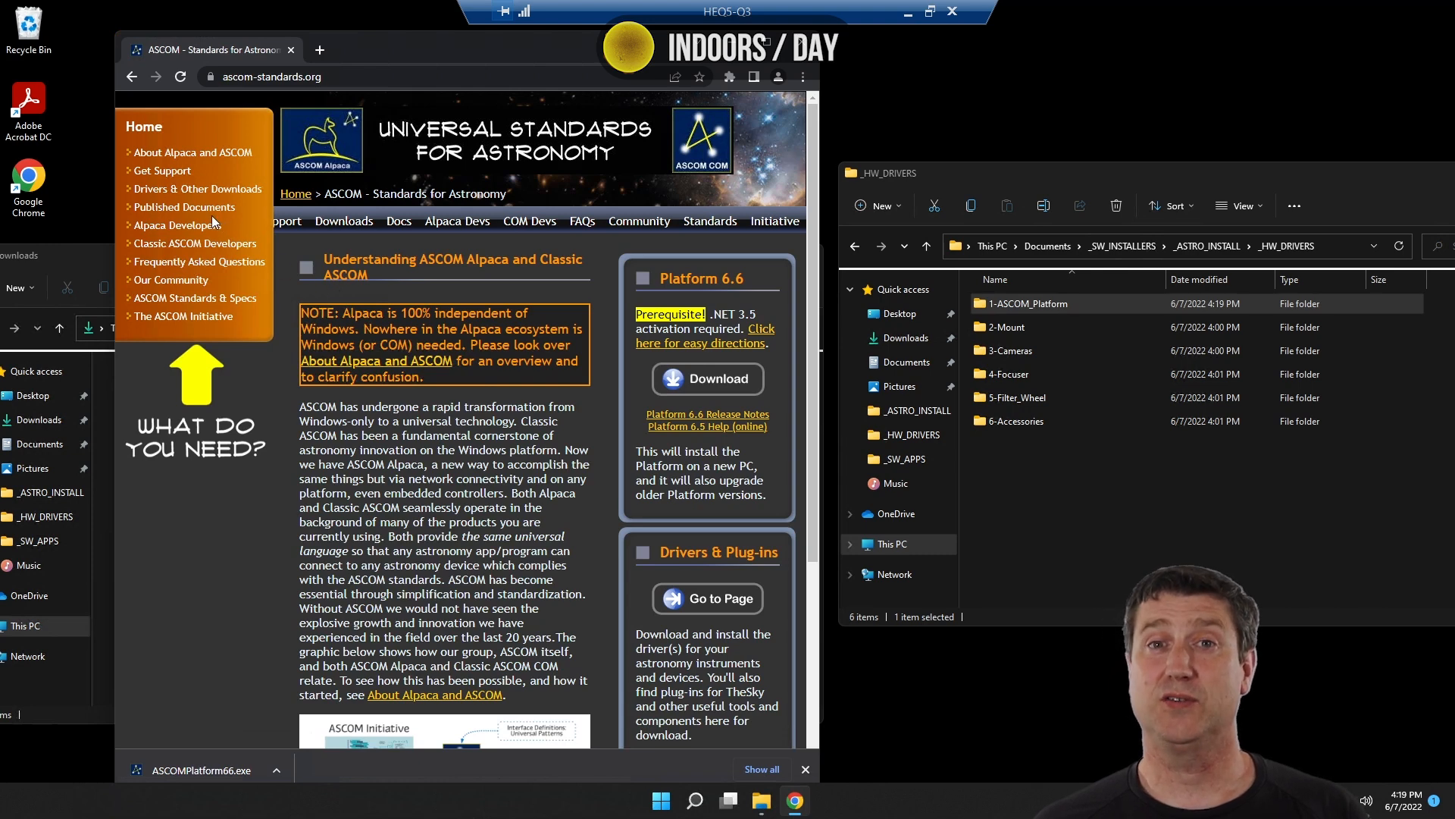
{"action": "left_click", "coordinate": [201, 191]}
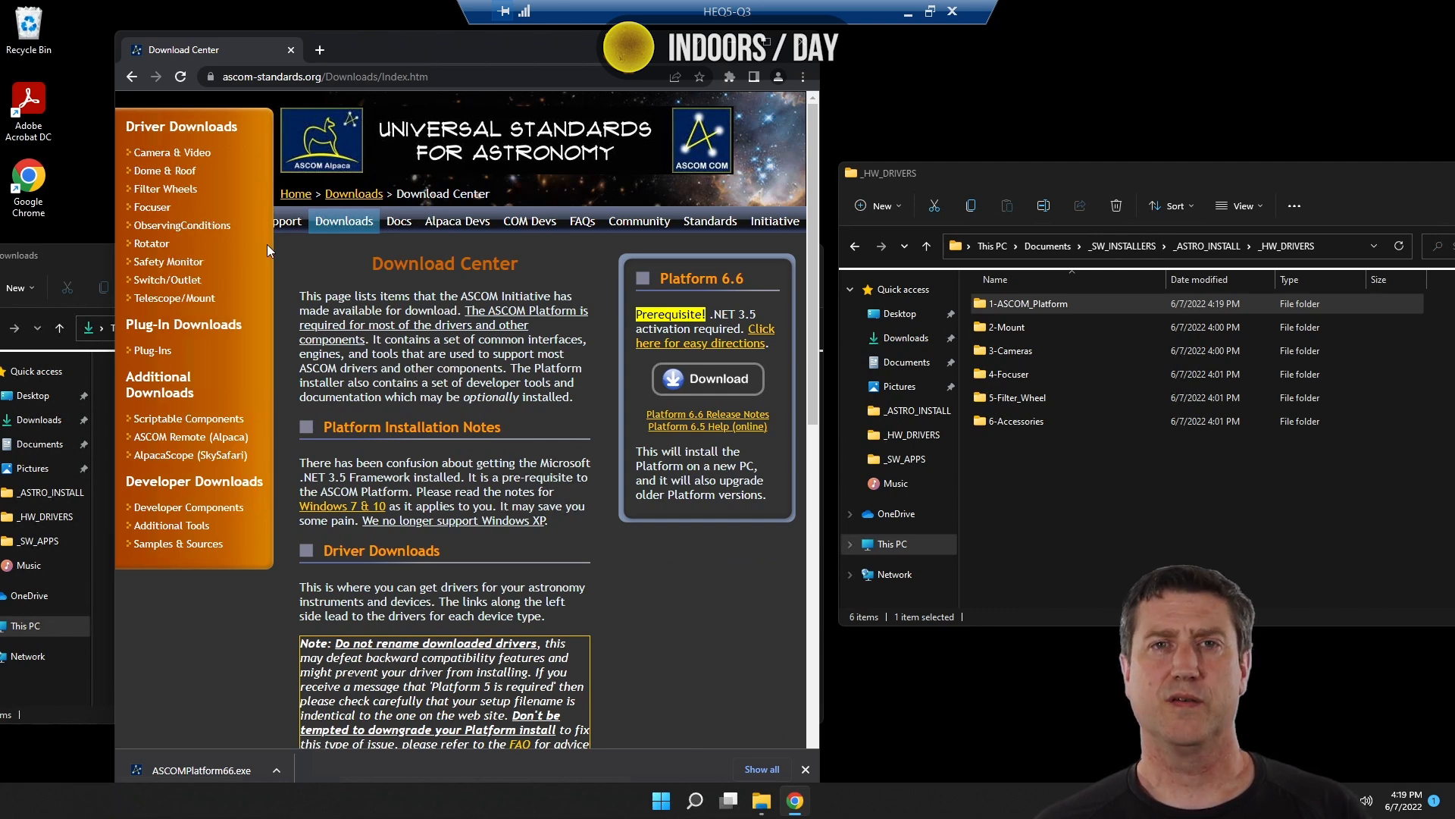
{"action": "left_click", "coordinate": [174, 298]}
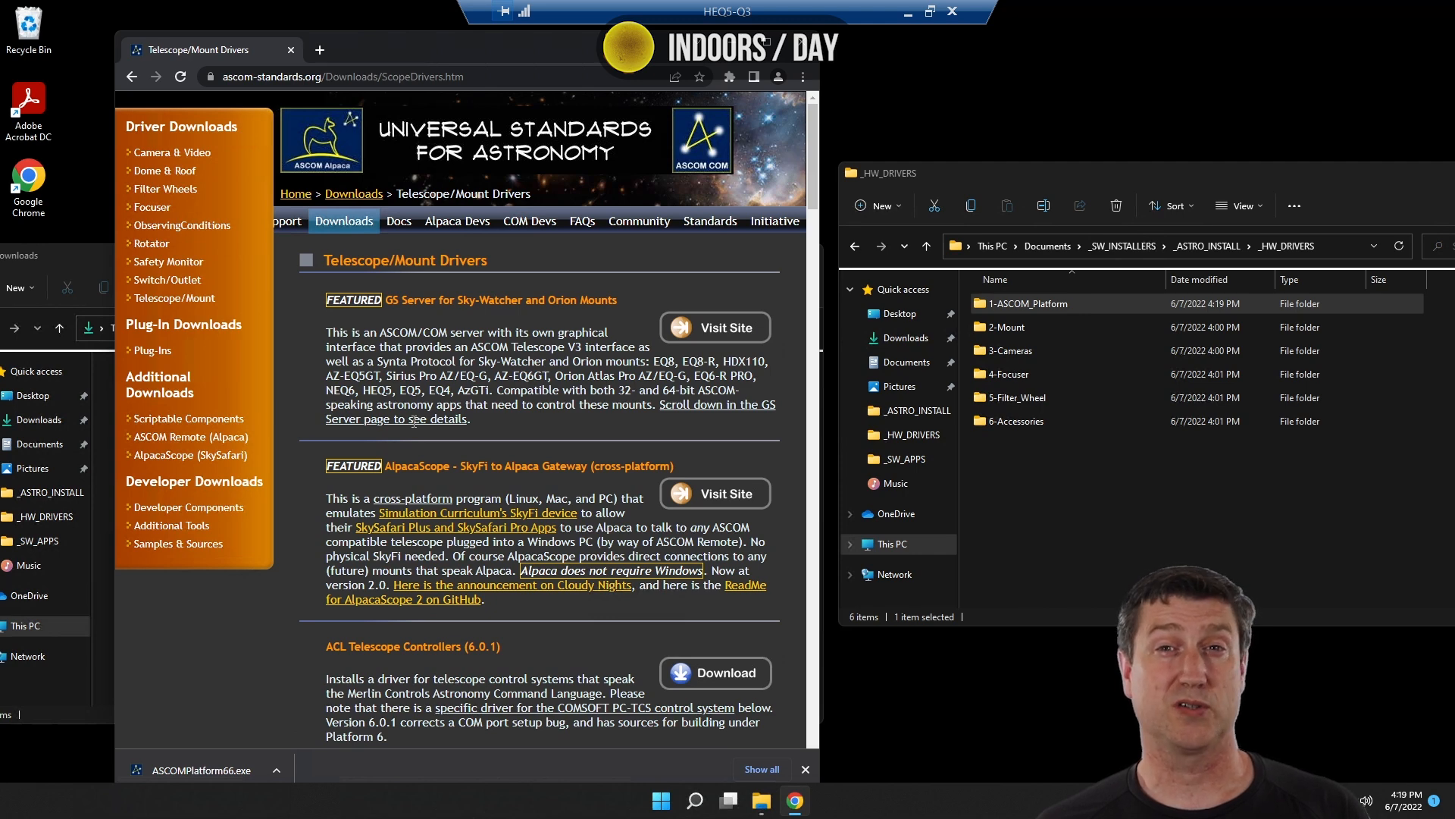
{"action": "scroll", "coordinate": [414, 422], "scroll_direction": "down", "scroll_amount": 2}
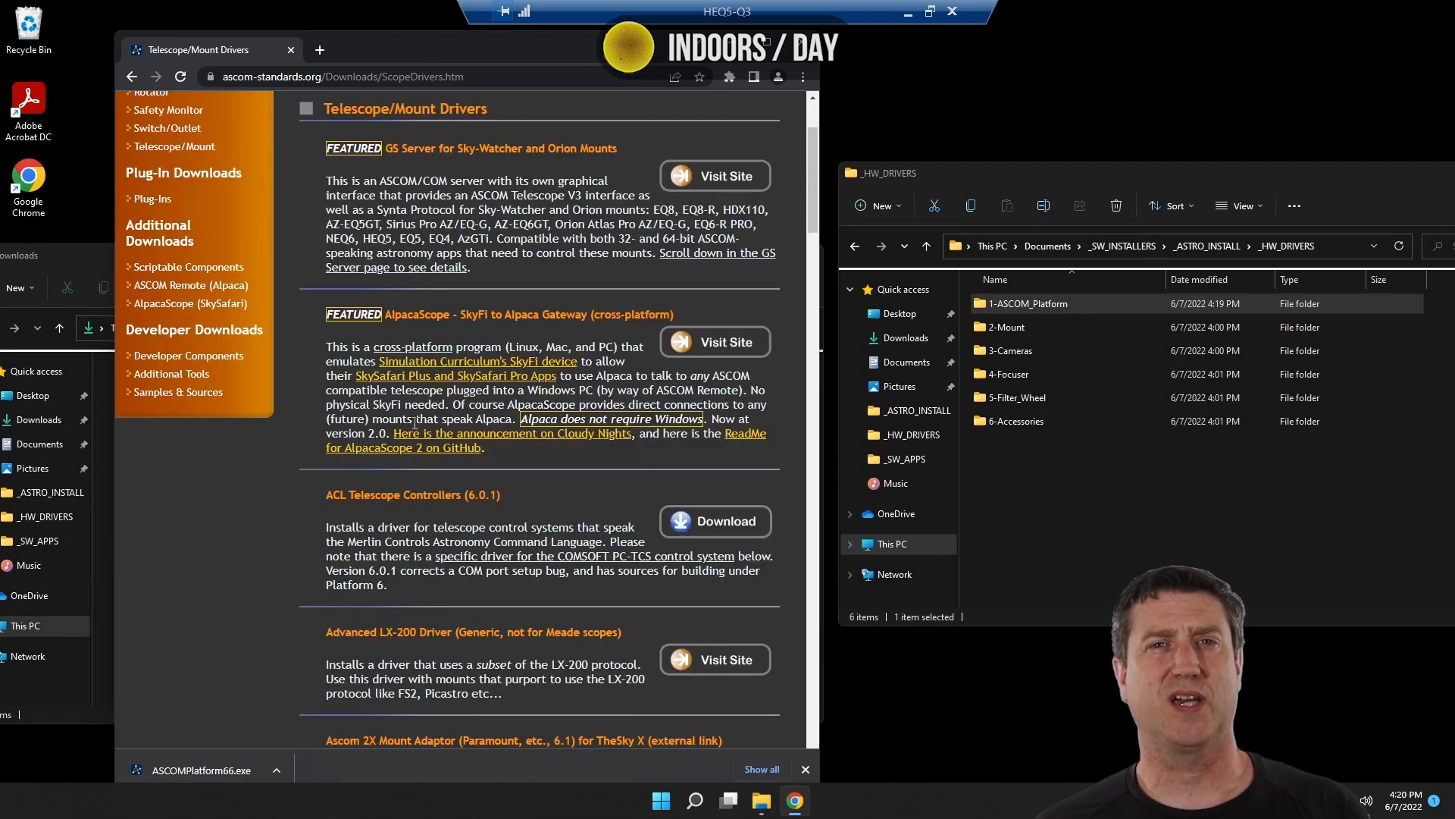
{"action": "scroll", "coordinate": [414, 422], "scroll_direction": "down", "scroll_amount": 4}
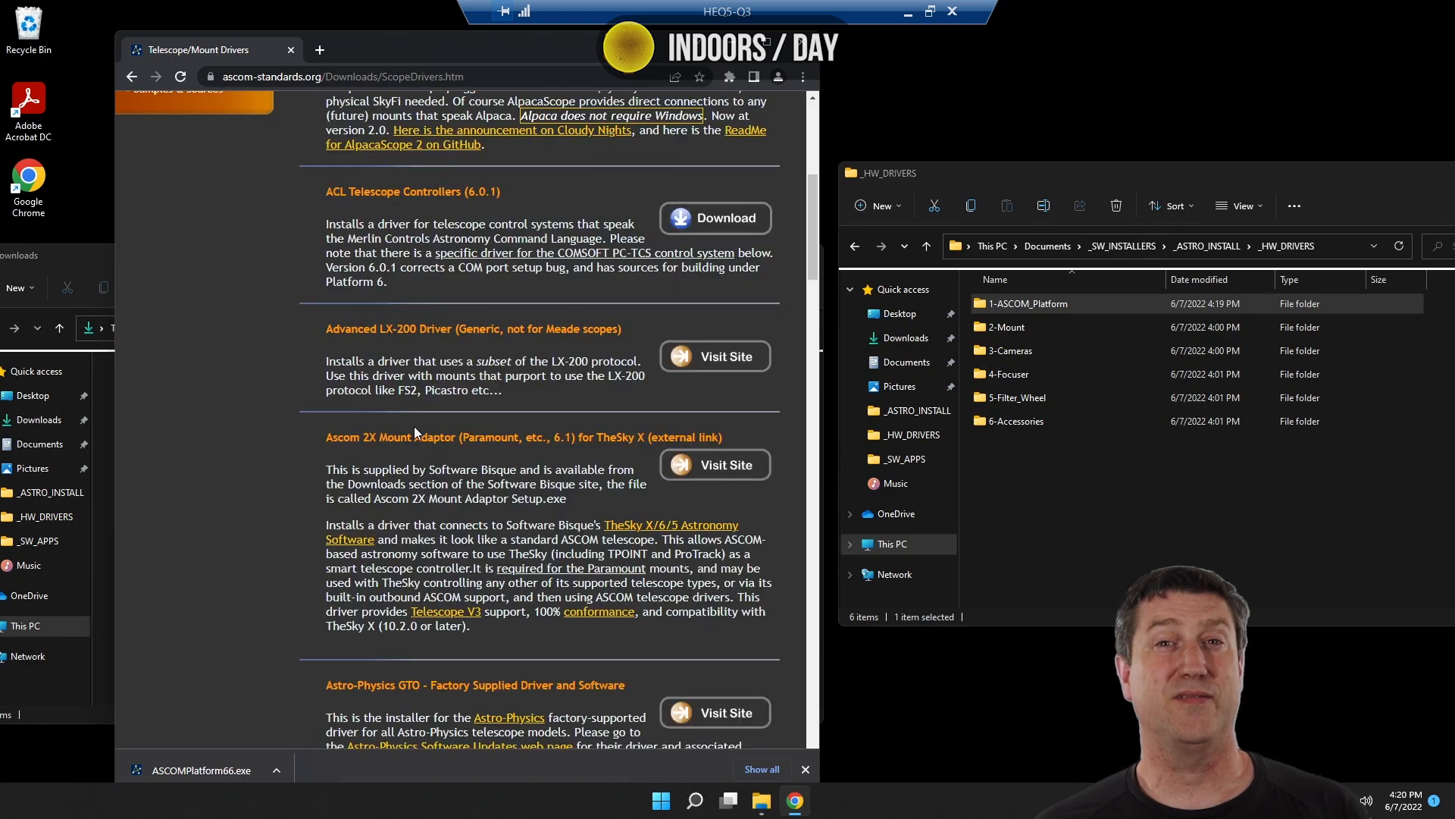
{"action": "scroll", "coordinate": [415, 433], "scroll_direction": "down", "scroll_amount": 3}
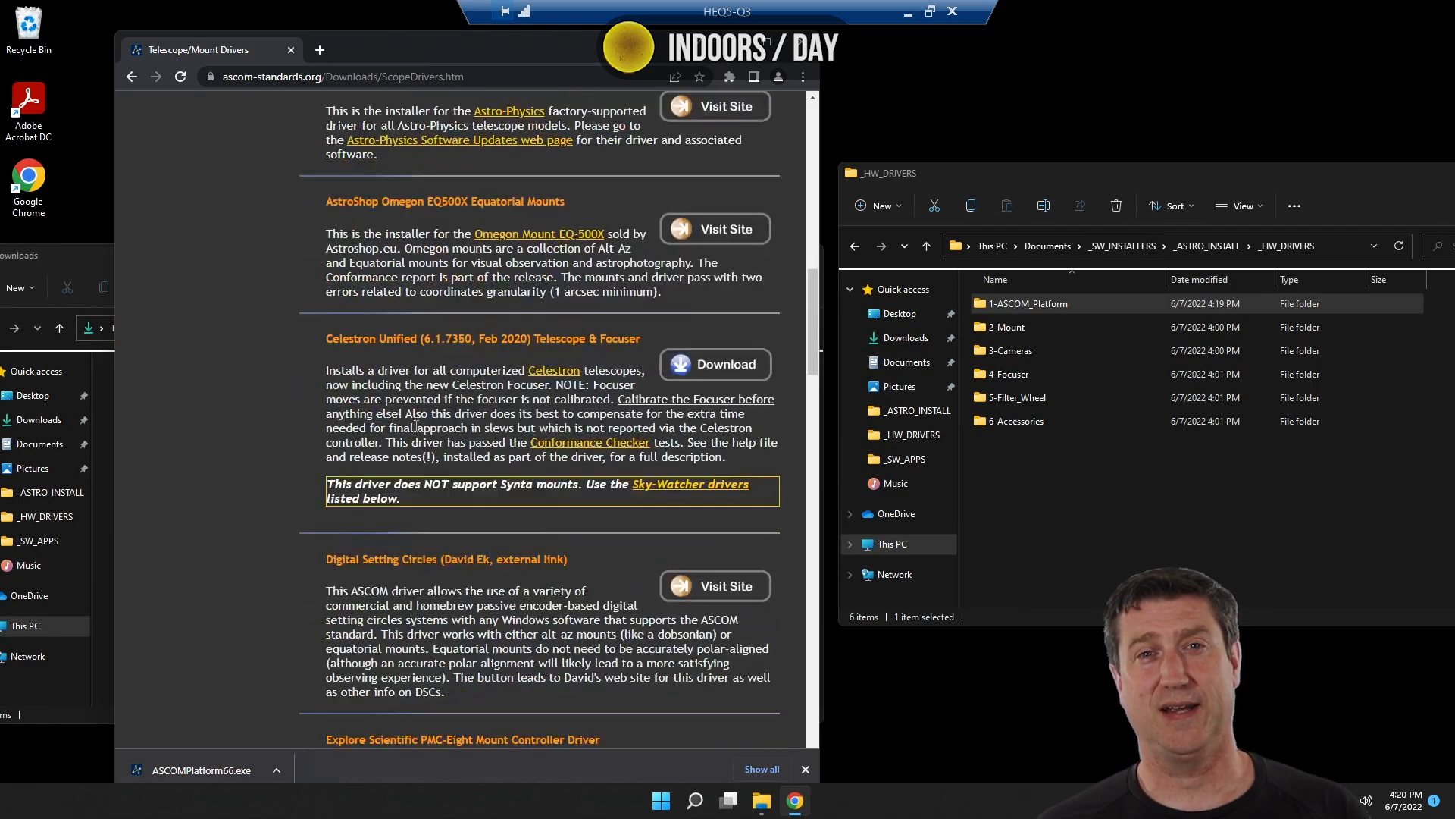
{"action": "scroll", "coordinate": [416, 426], "scroll_direction": "down", "scroll_amount": 6}
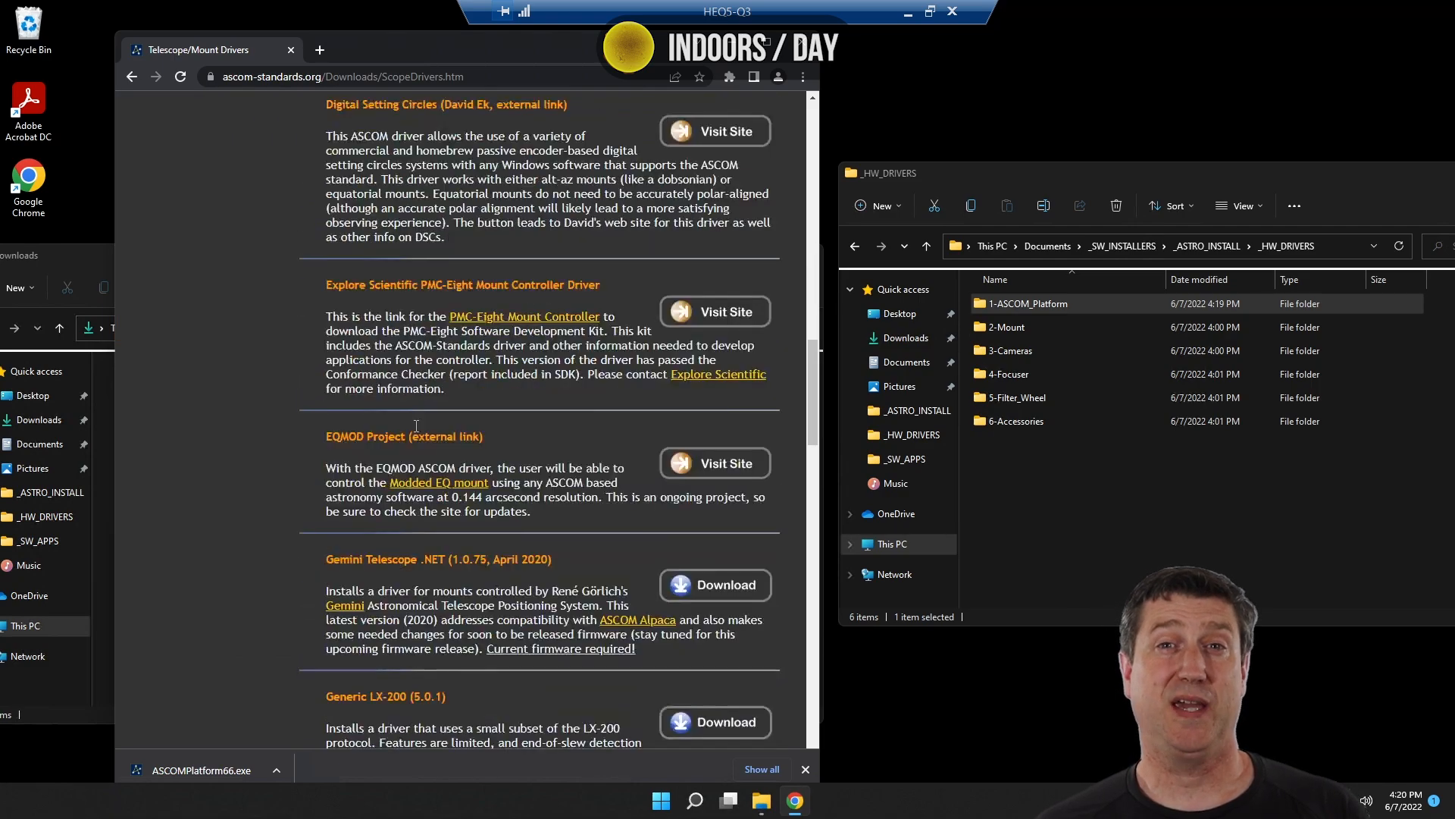
{"action": "left_click", "coordinate": [713, 473]}
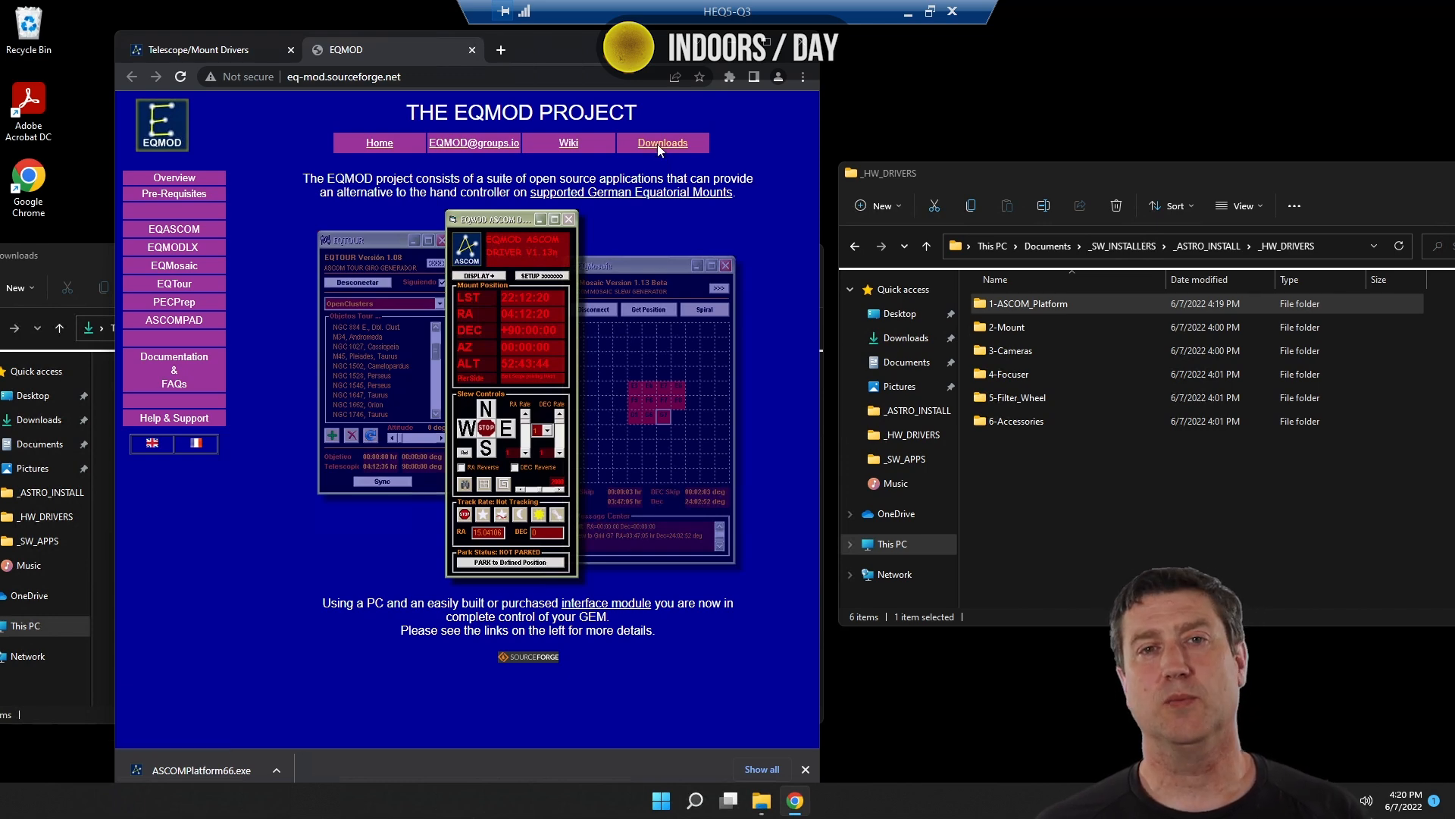
Download EQASCOM_V200w_Setup.exe from the EQMOD SourceForge files.
{"action": "left_click", "coordinate": [657, 144]}
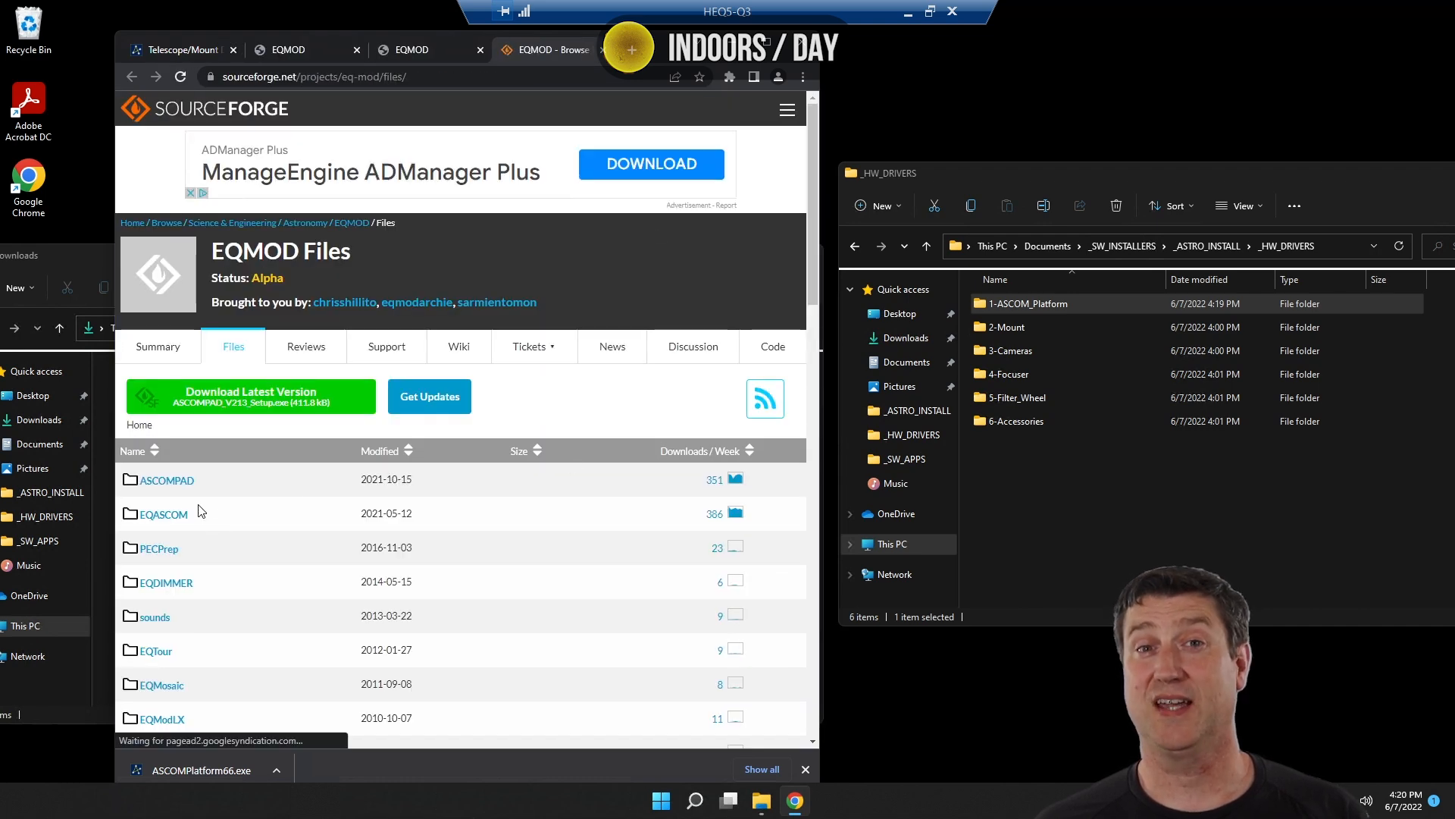
{"action": "left_click", "coordinate": [163, 515]}
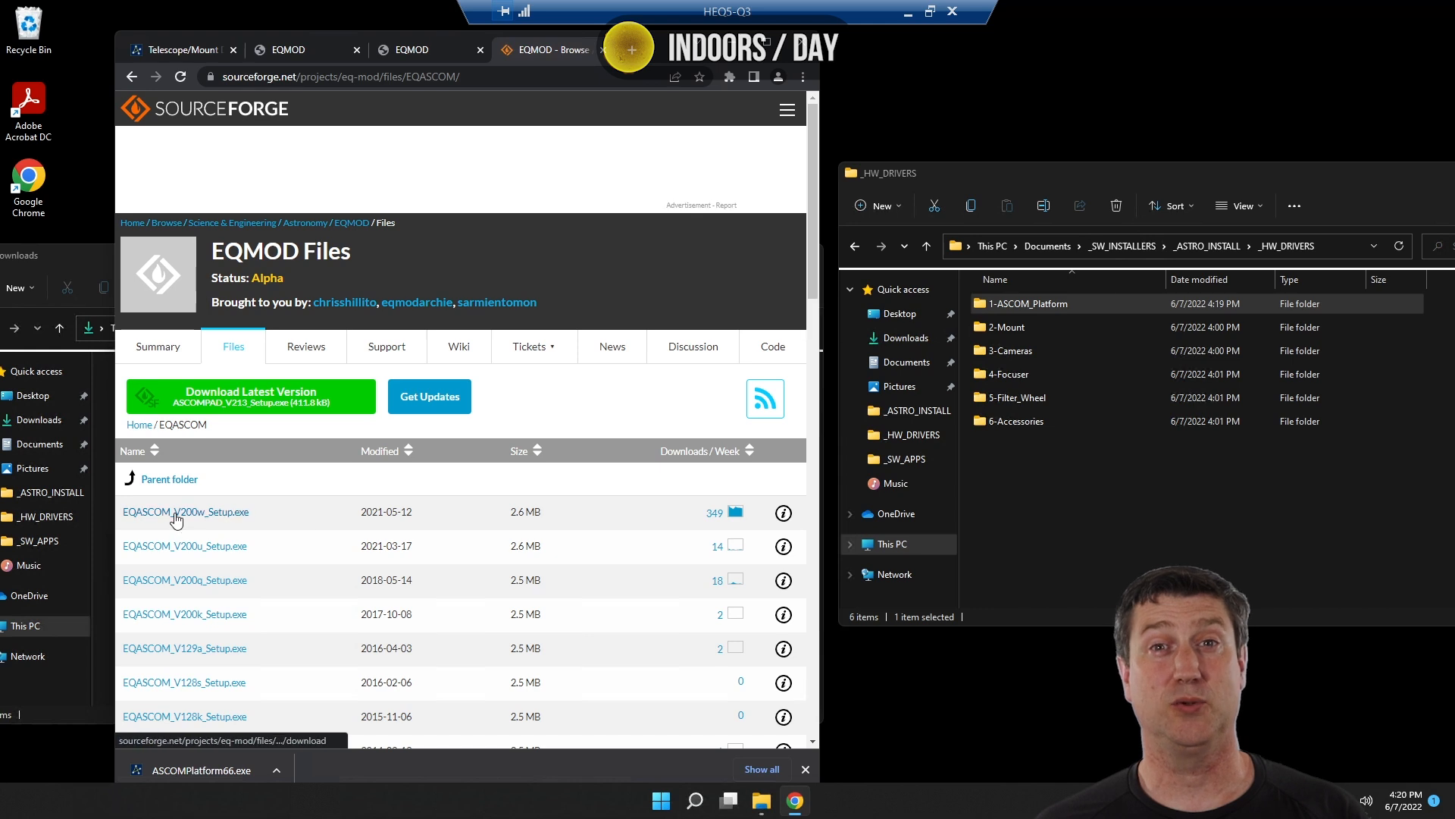
{"action": "left_click", "coordinate": [176, 520]}
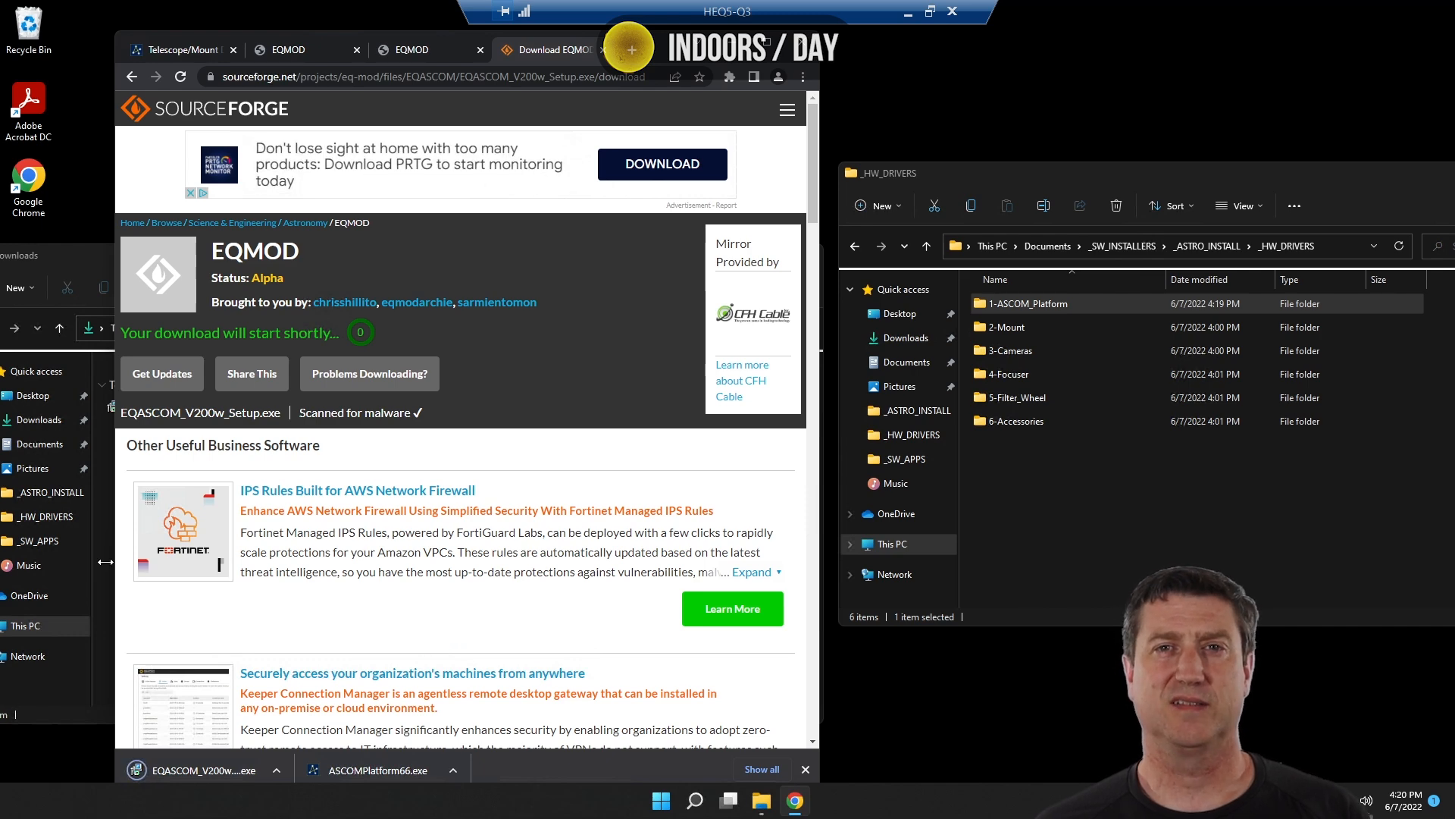
Move the EQASCOM setup file into the driver folders and close the EQMOD download tab.
{"action": "left_click", "coordinate": [103, 447]}
{"action": "left_click_drag", "start_coordinate": [176, 408], "coordinate": [995, 332]}
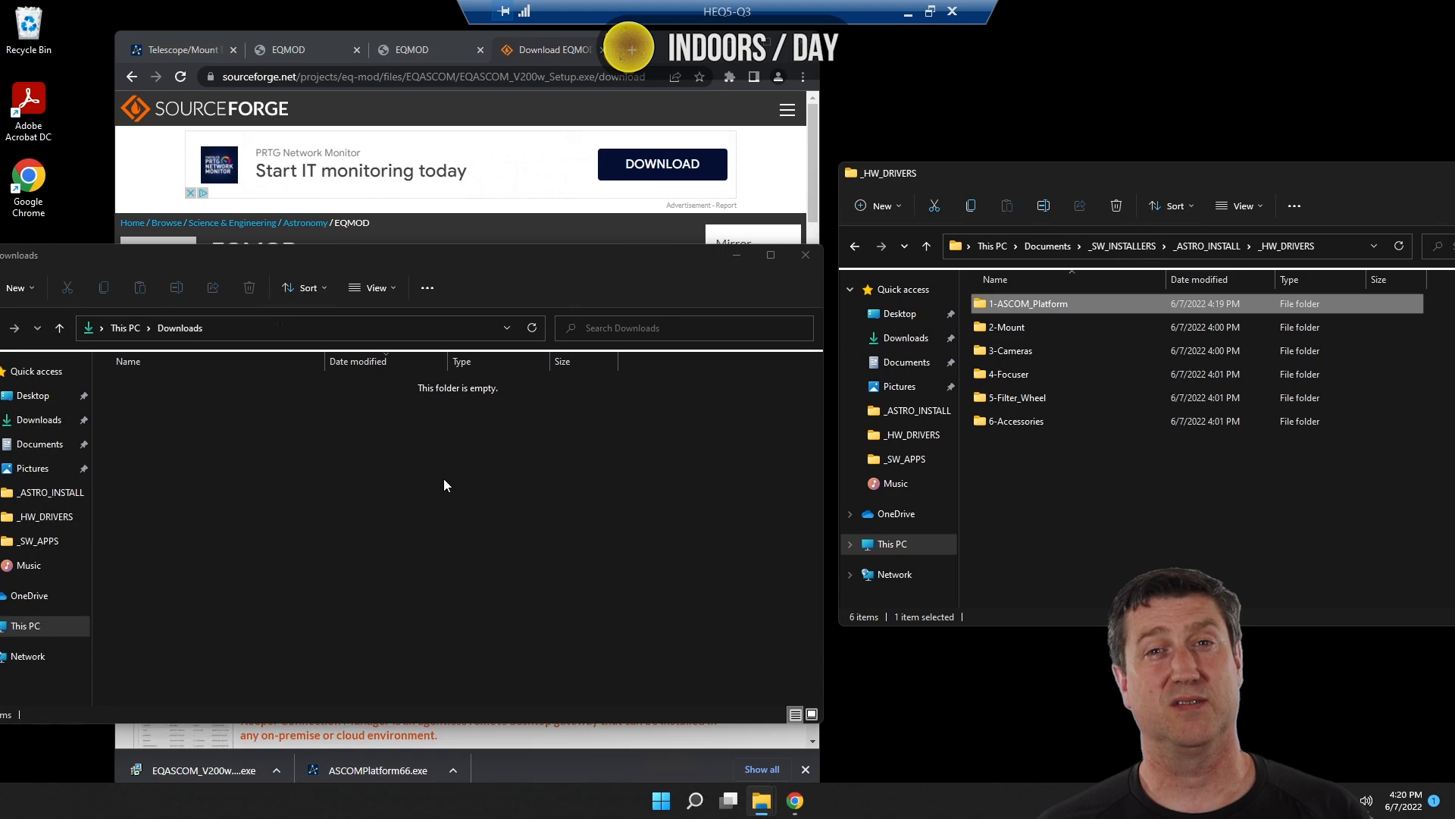
{"action": "left_click", "coordinate": [577, 48]}
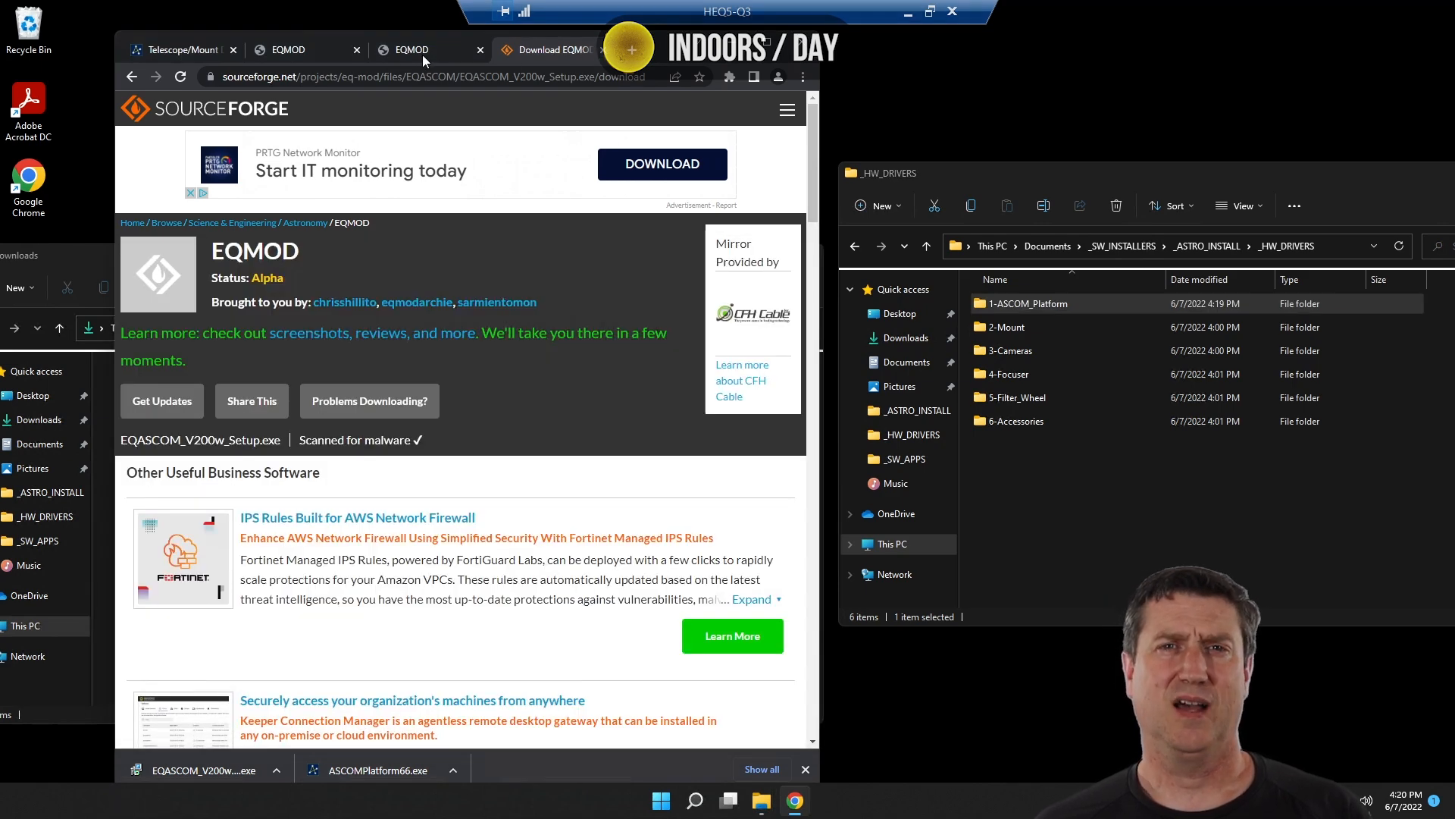
{"action": "left_click", "coordinate": [603, 49]}
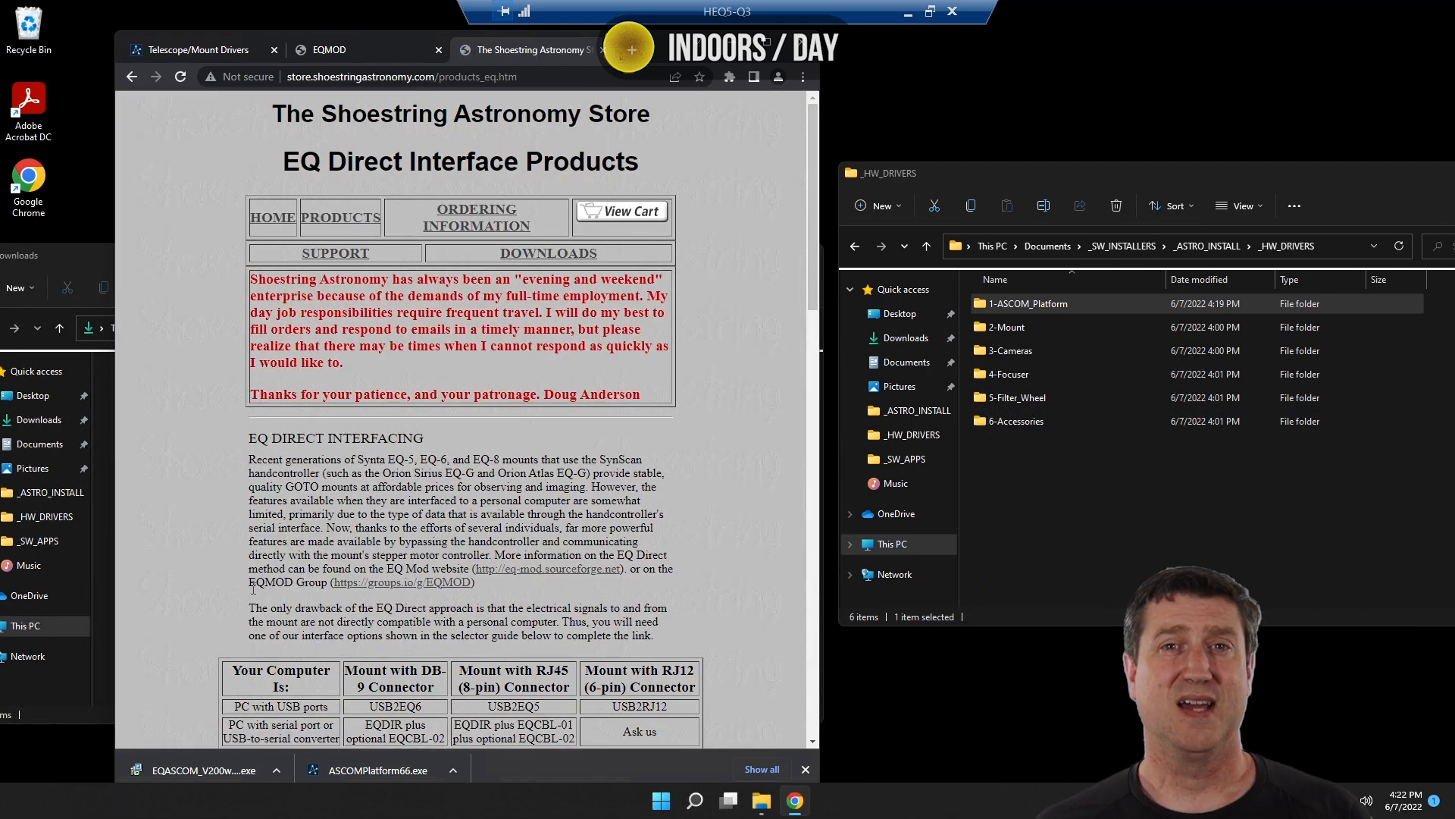
From the Shoestring store's downloads page, open the virtual COM port drivers for USB2EQ6.
{"action": "scroll", "coordinate": [390, 612], "scroll_direction": "down", "scroll_amount": 12}
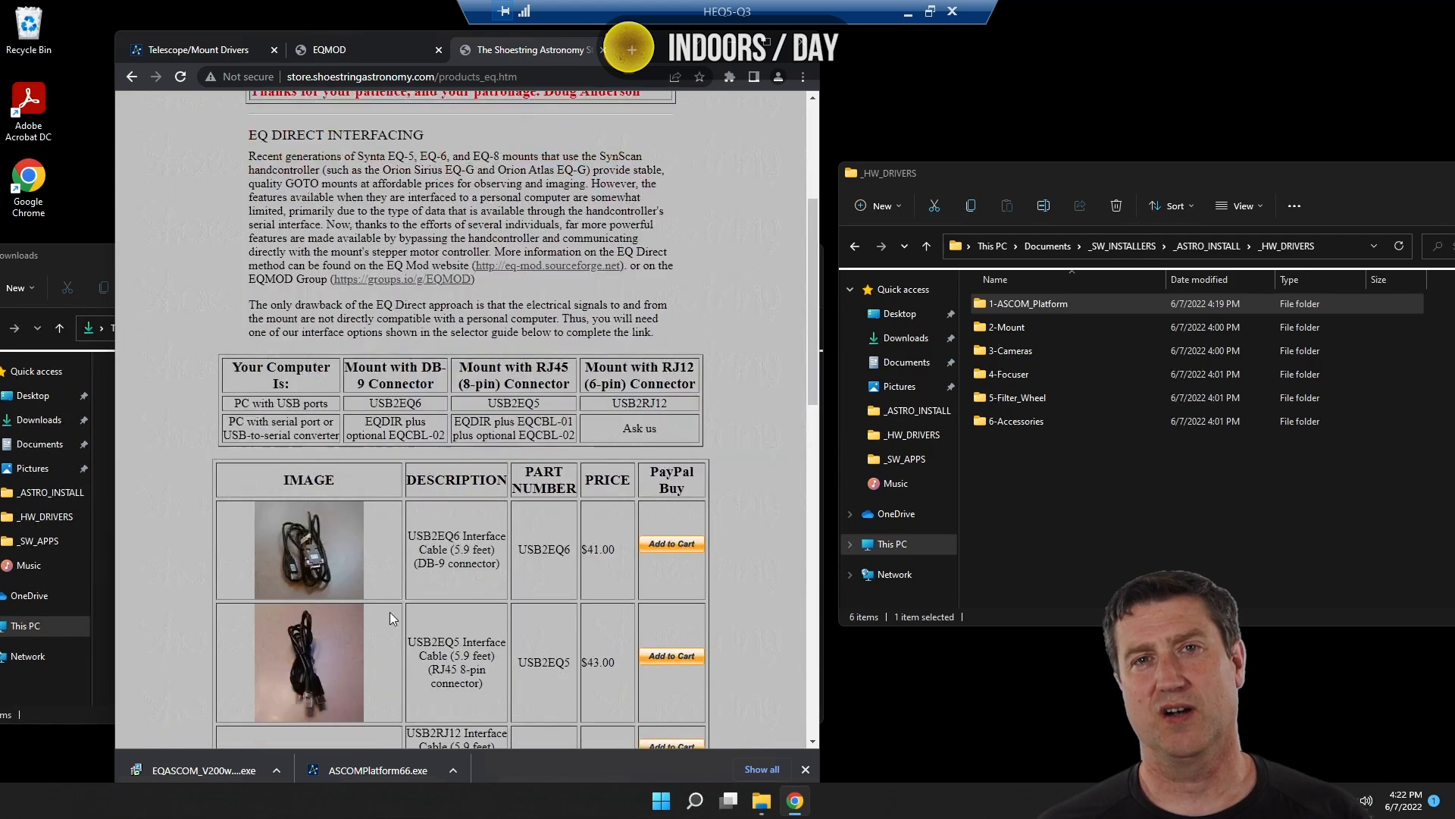
{"action": "left_click", "coordinate": [388, 613]}
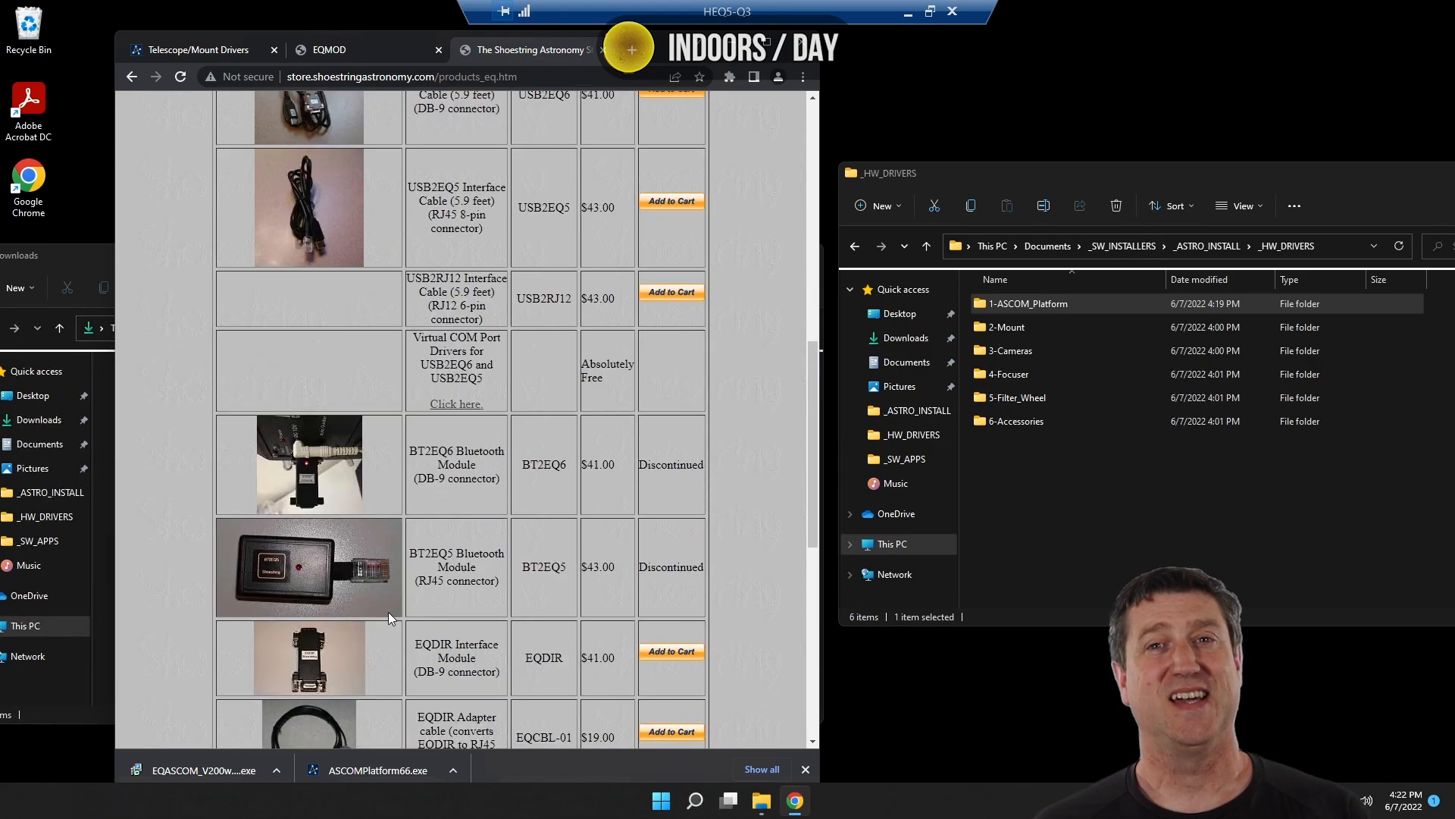
{"action": "left_click", "coordinate": [522, 257]}
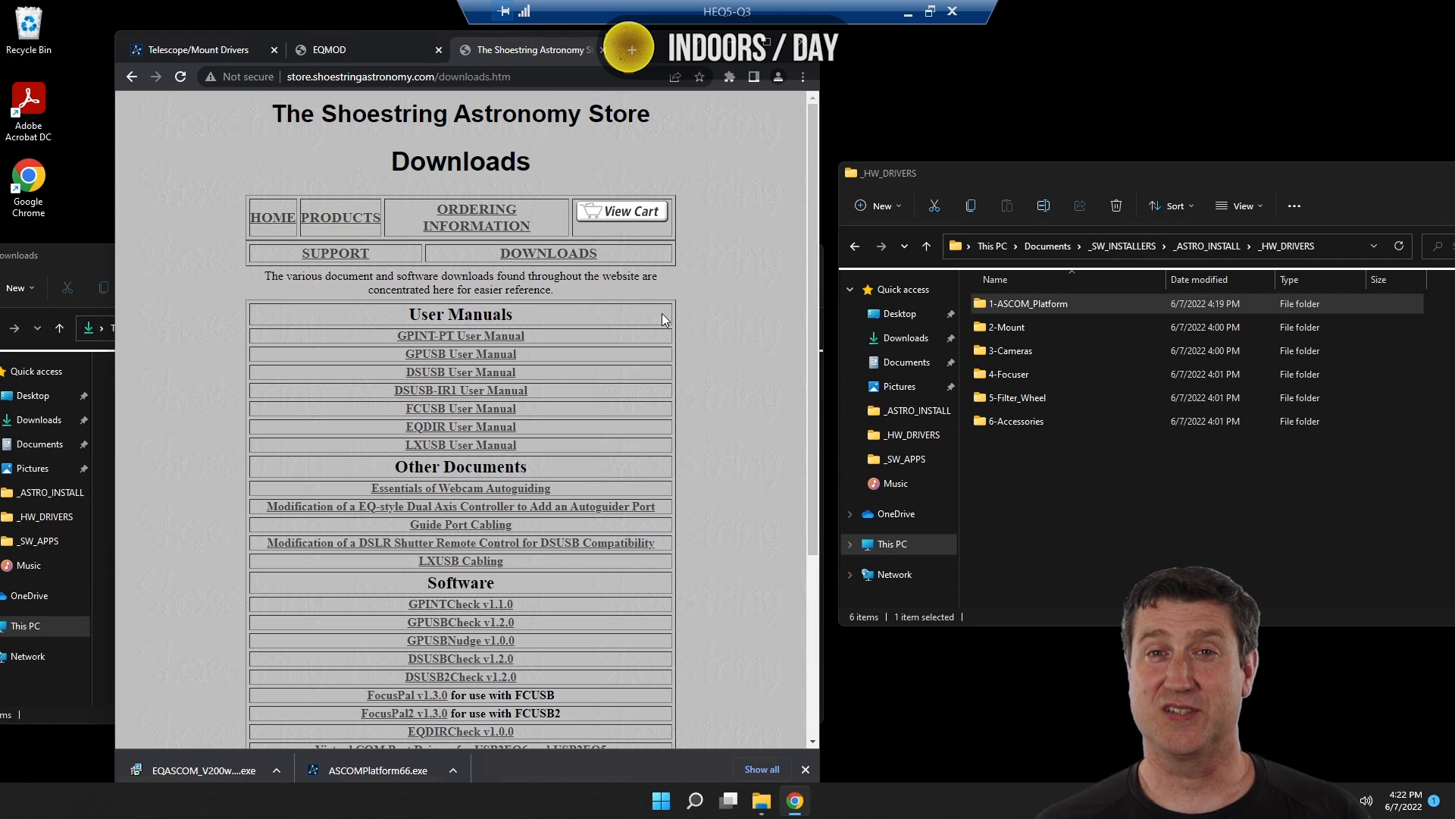
{"action": "scroll", "coordinate": [582, 534], "scroll_direction": "down", "scroll_amount": 1}
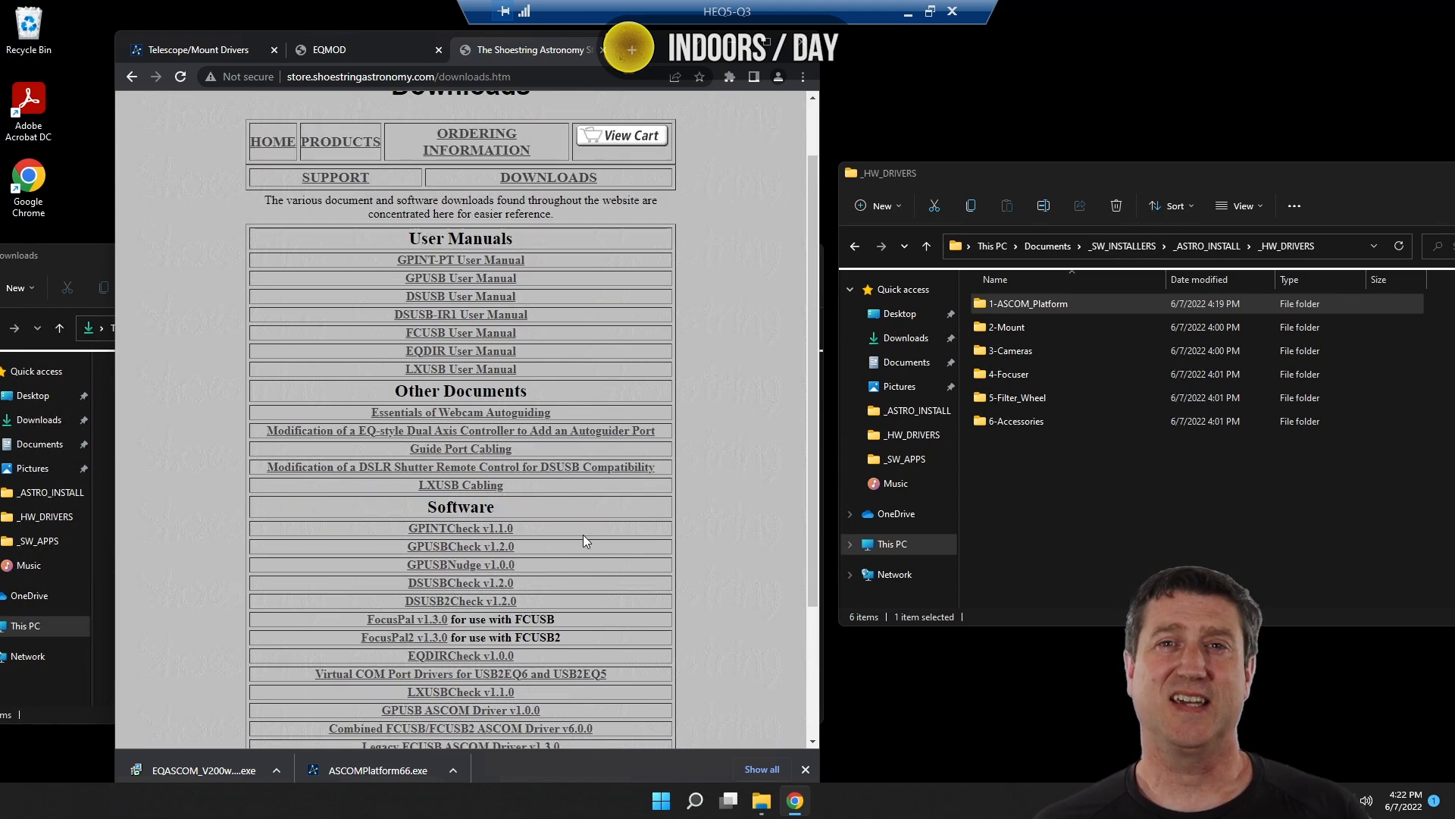
{"action": "left_click", "coordinate": [512, 674]}
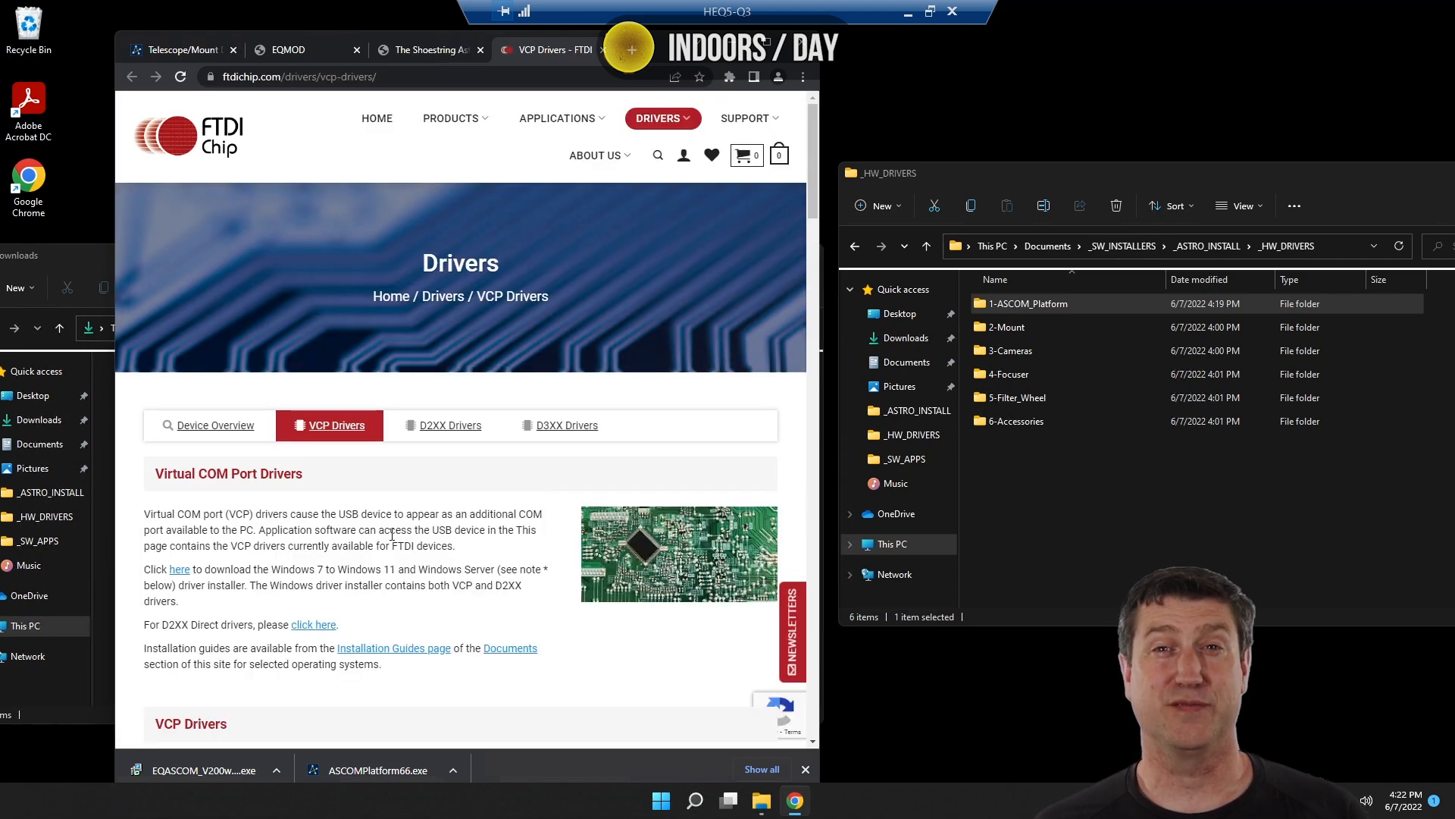
Download the FTDI setup executable CDM212364_Setup.zip and move it from Downloads into 2-Mount.
{"action": "scroll", "coordinate": [393, 535], "scroll_direction": "down", "scroll_amount": 4}
{"action": "scroll", "coordinate": [392, 535], "scroll_direction": "down", "scroll_amount": 5}
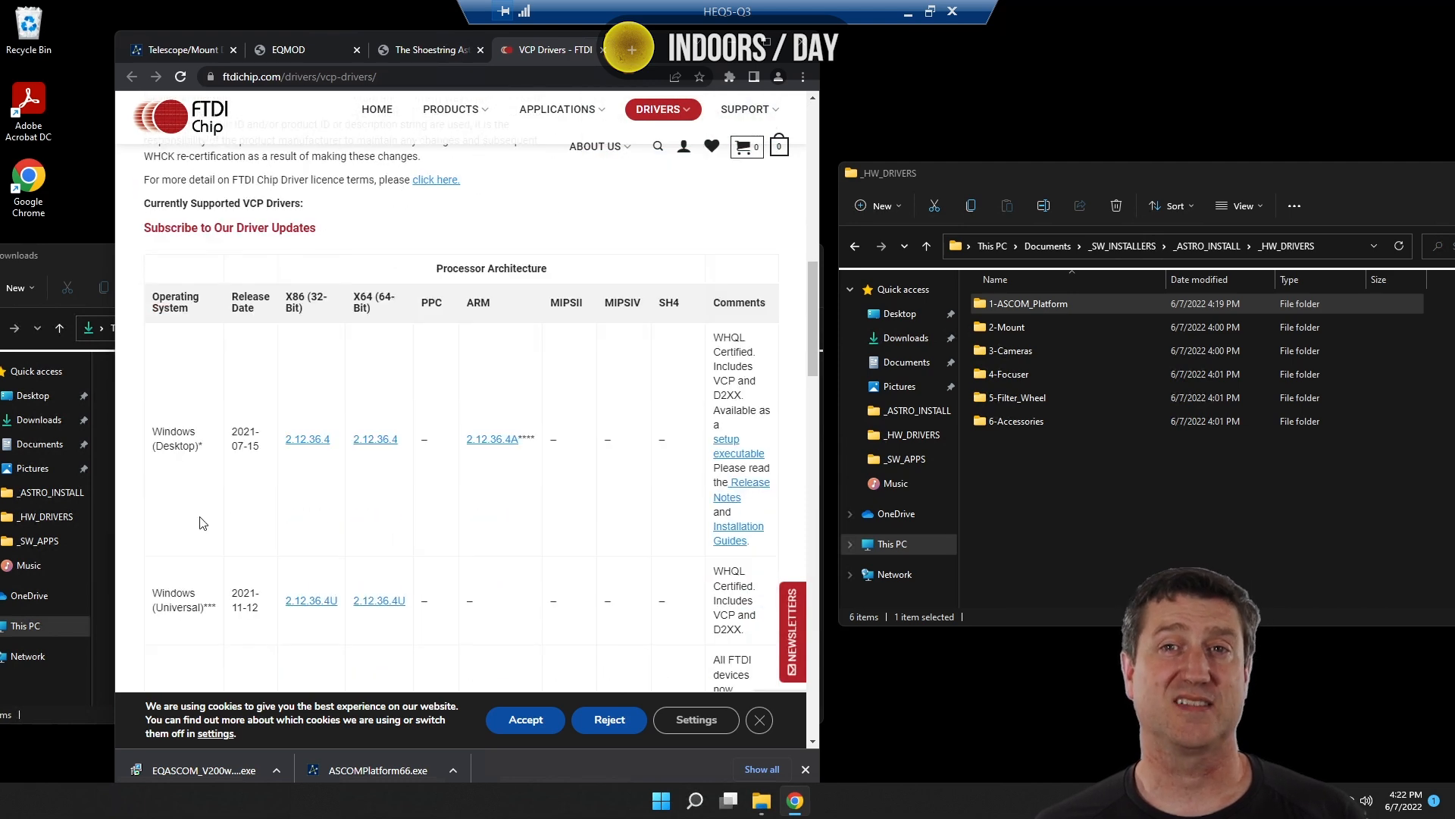
{"action": "left_click", "coordinate": [730, 453]}
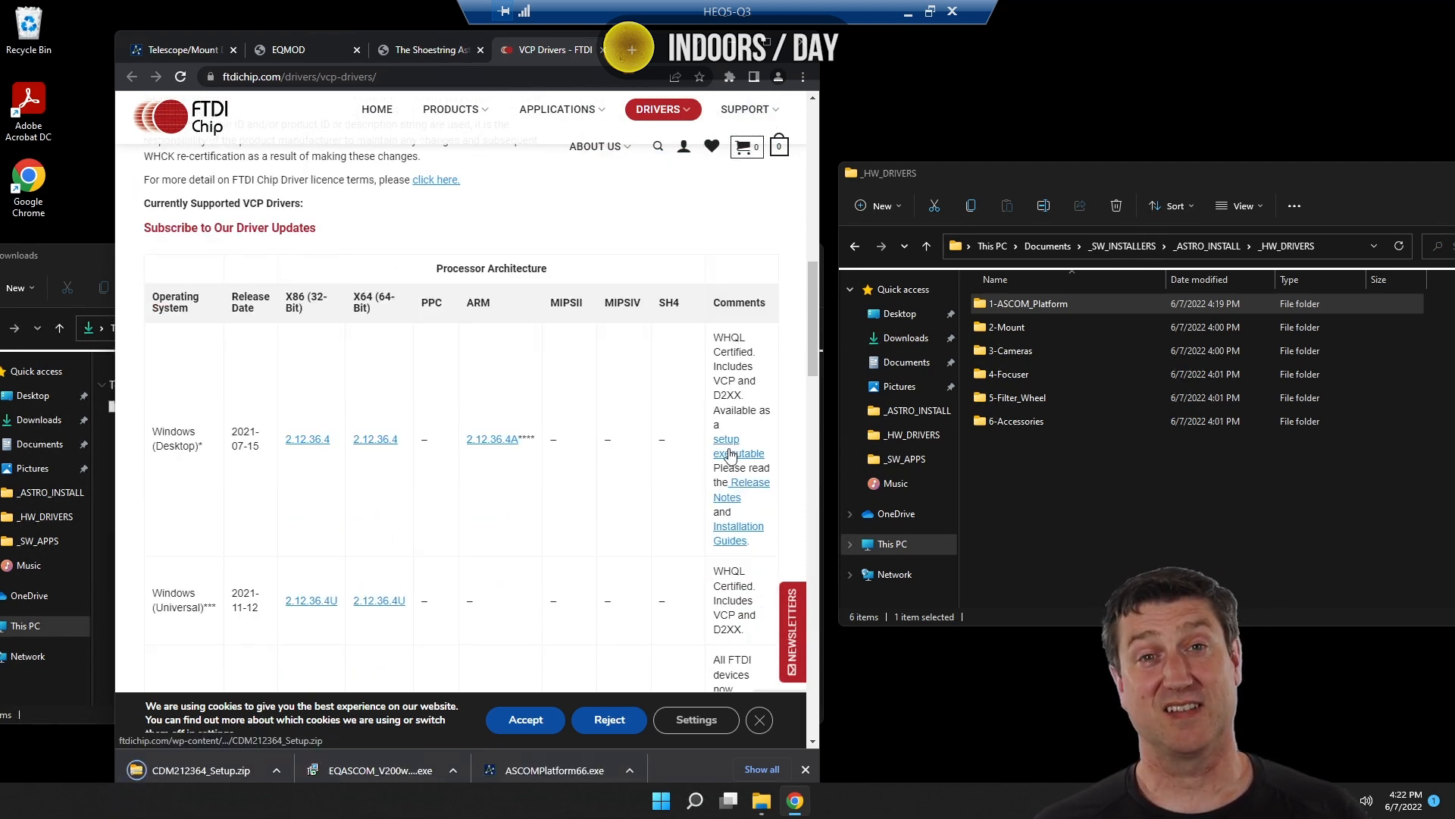
{"action": "left_click", "coordinate": [91, 545]}
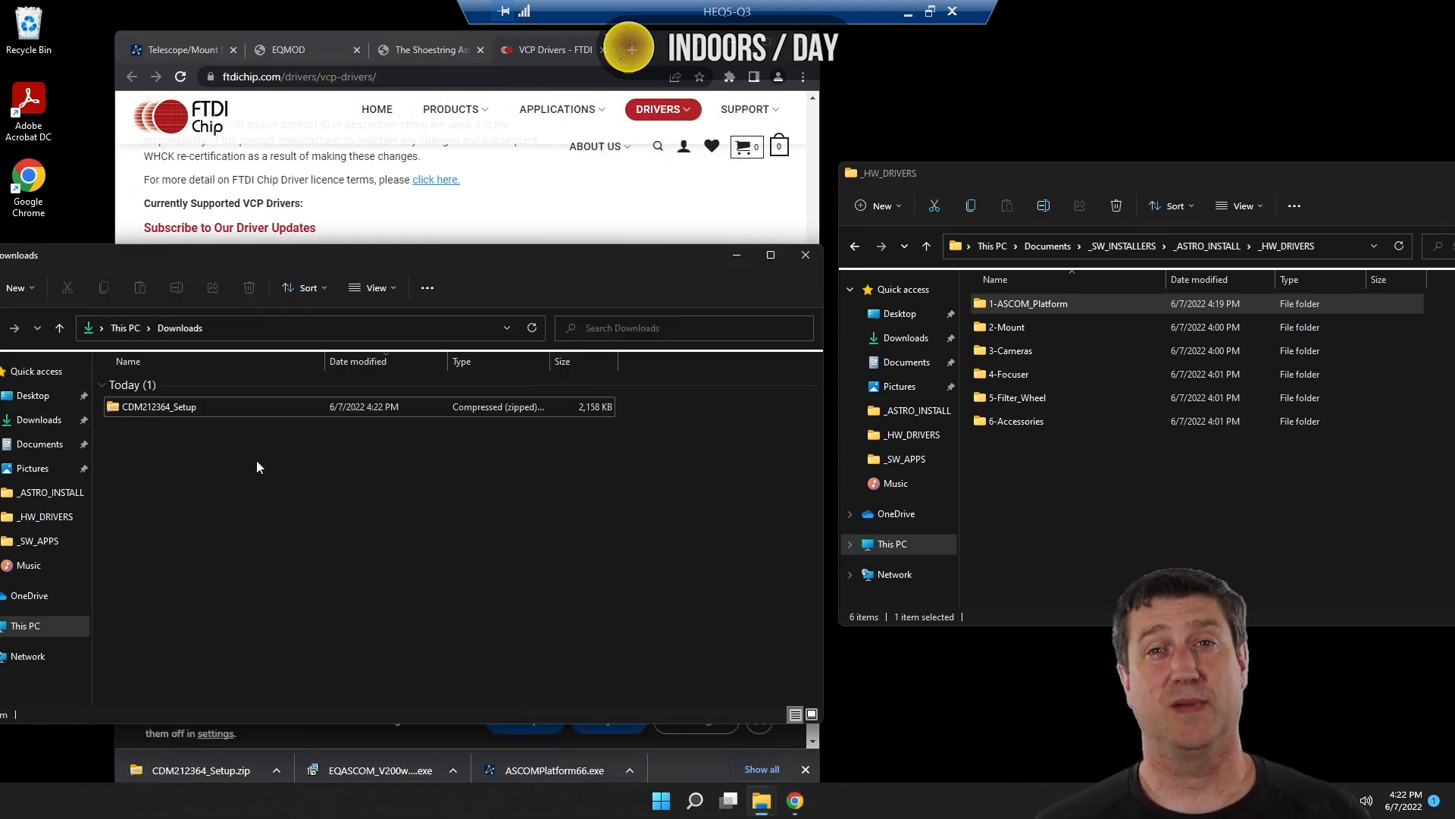
{"action": "left_click_drag", "start_coordinate": [162, 415], "coordinate": [992, 324]}
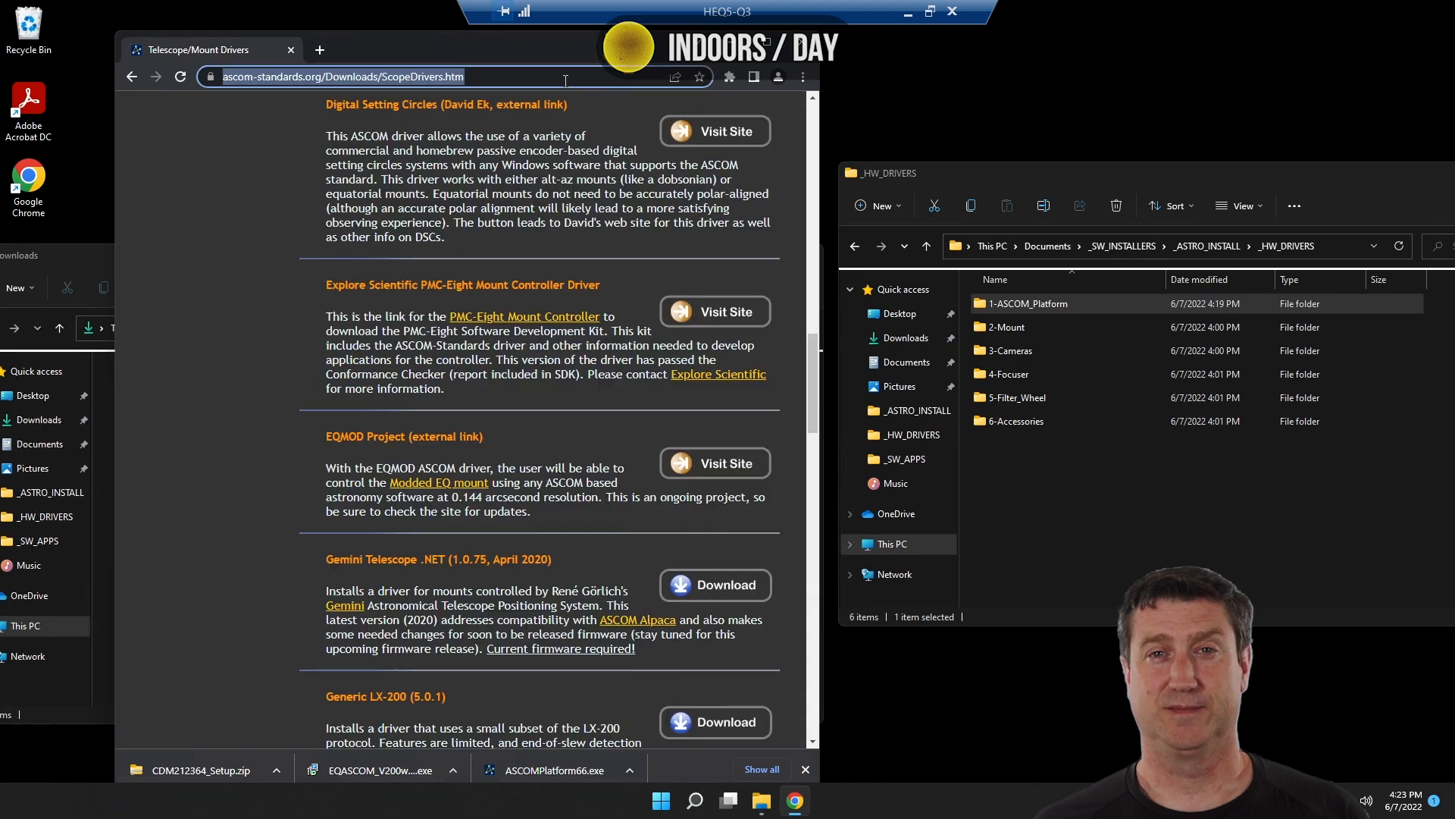
Search 'zwo camera downloads', open ZWO's Software and Drivers page, and download the ASI Cameras driver.
{"action": "type", "text": "zwo camera "}
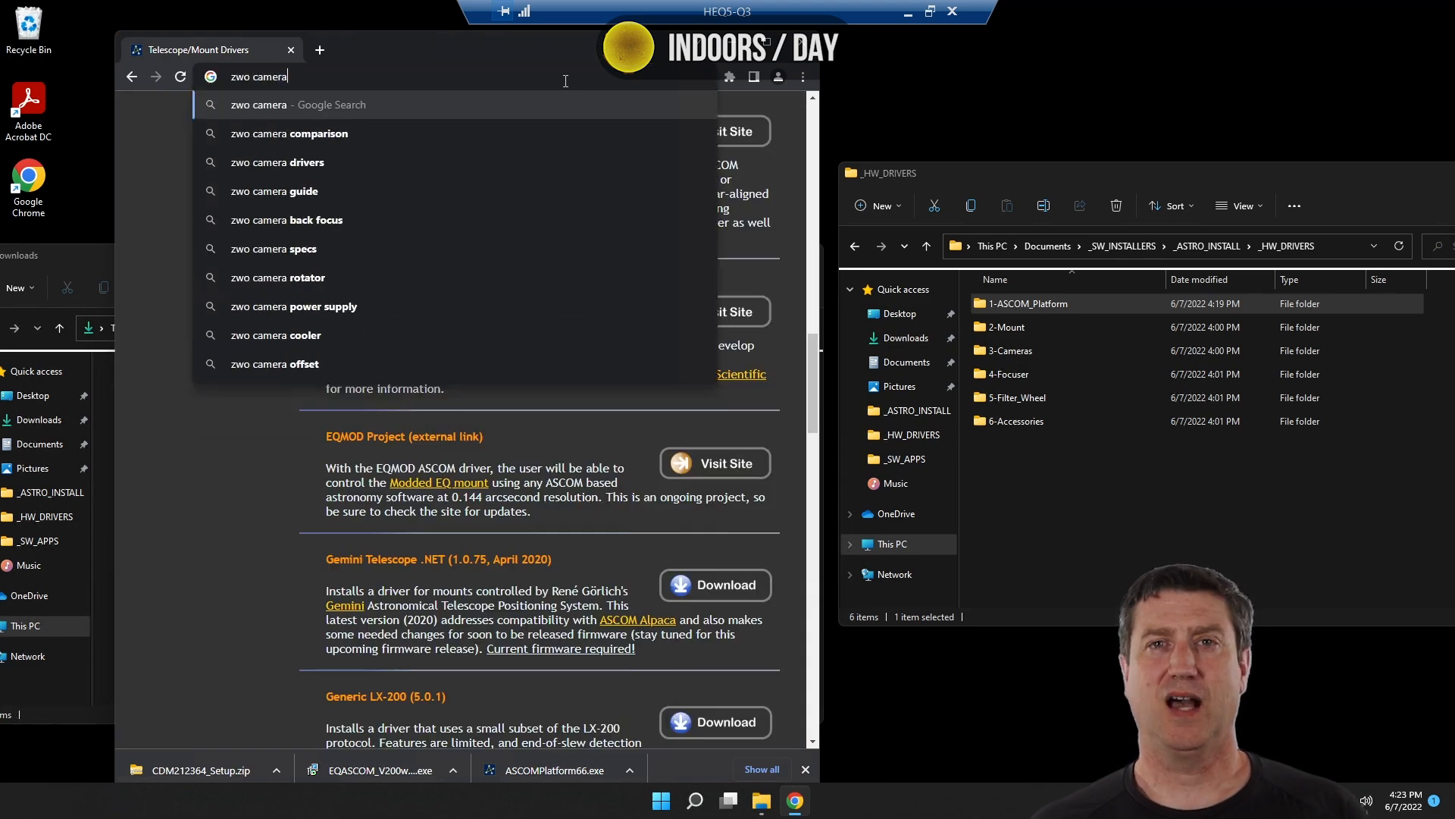
{"action": "type", "text": "downloads"}
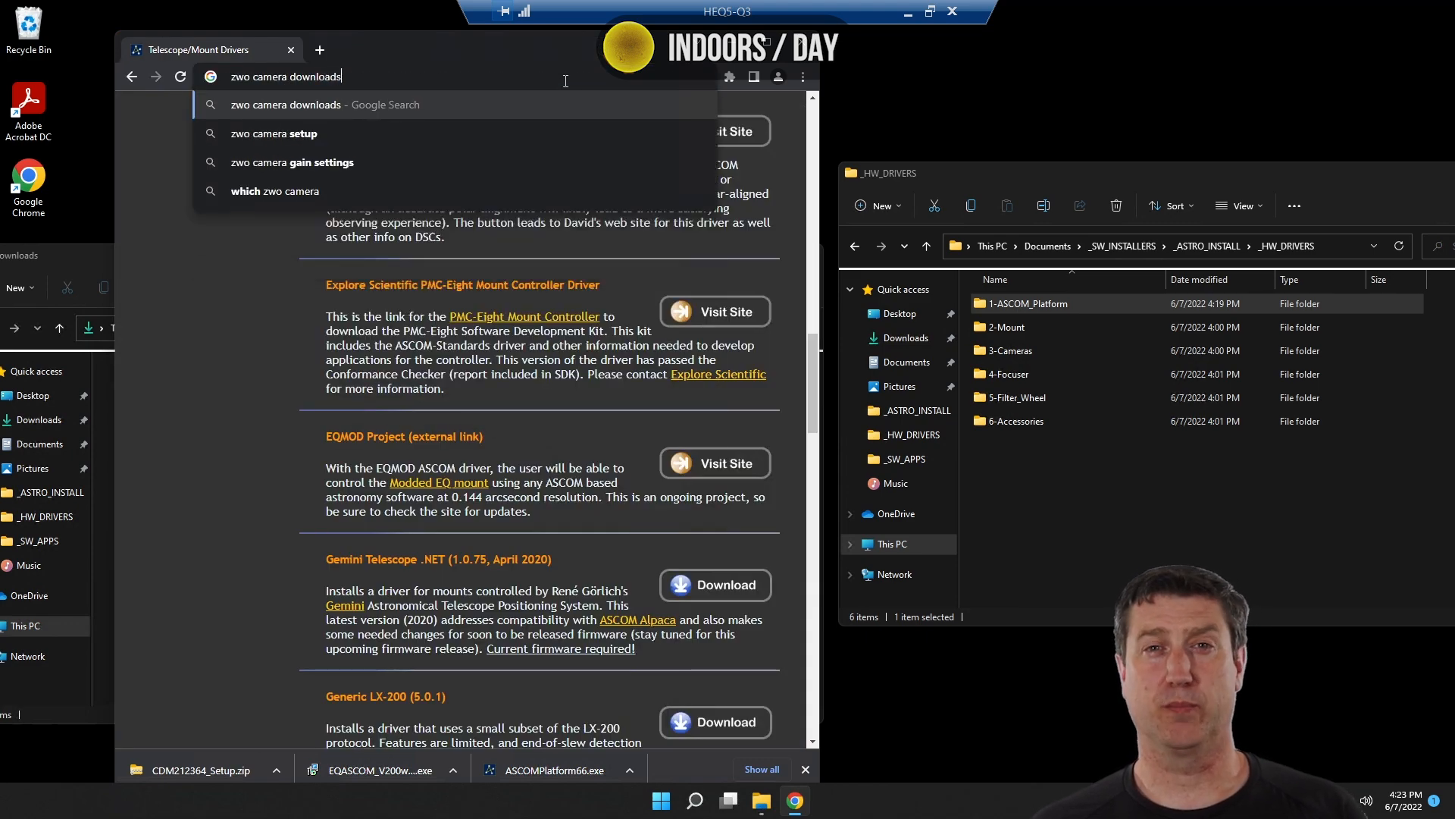
{"action": "key", "text": "Return"}
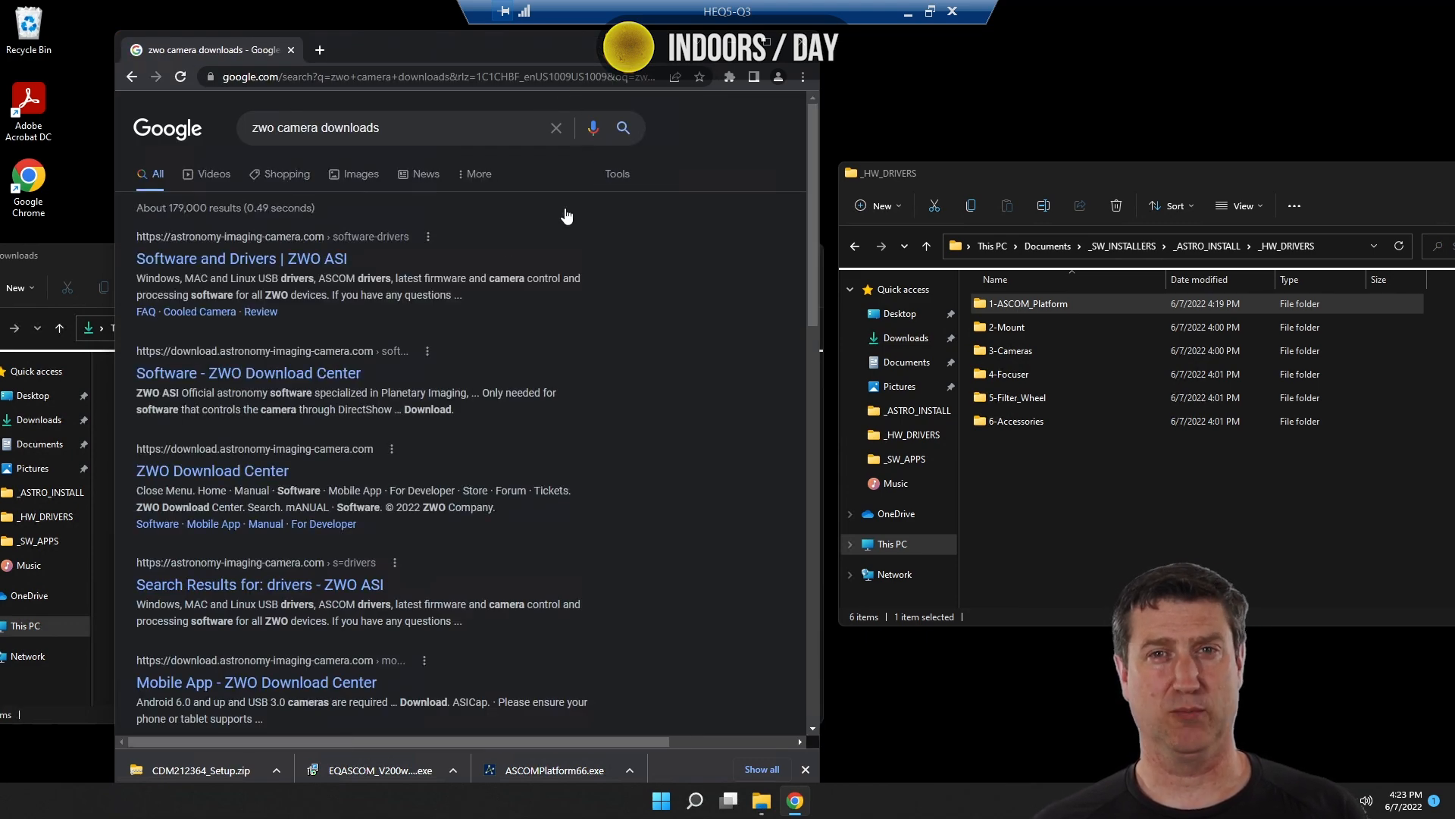
{"action": "left_click", "coordinate": [254, 259]}
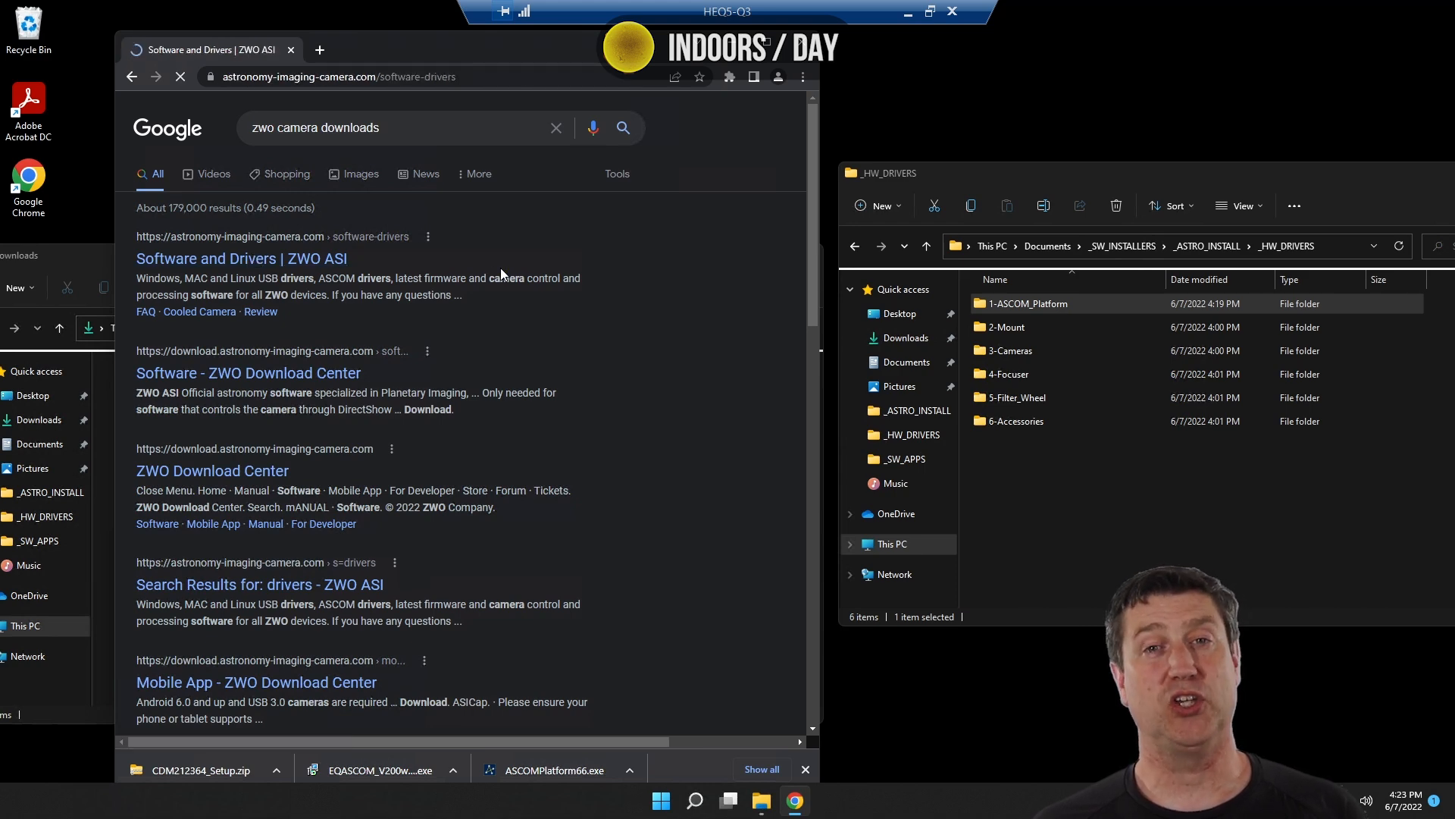
{"action": "scroll", "coordinate": [369, 482], "scroll_direction": "down", "scroll_amount": 4}
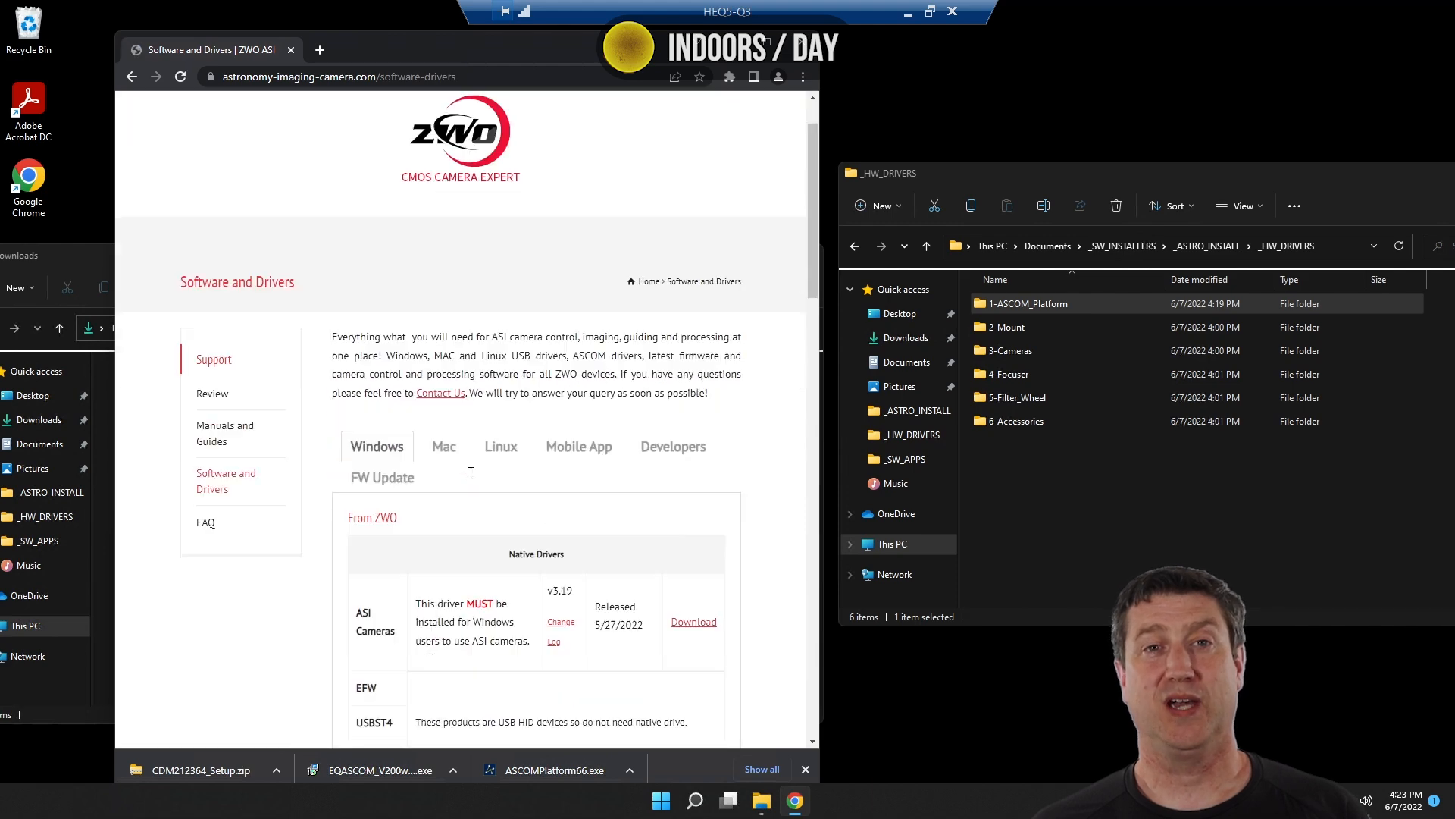
{"action": "left_click", "coordinate": [694, 470]}
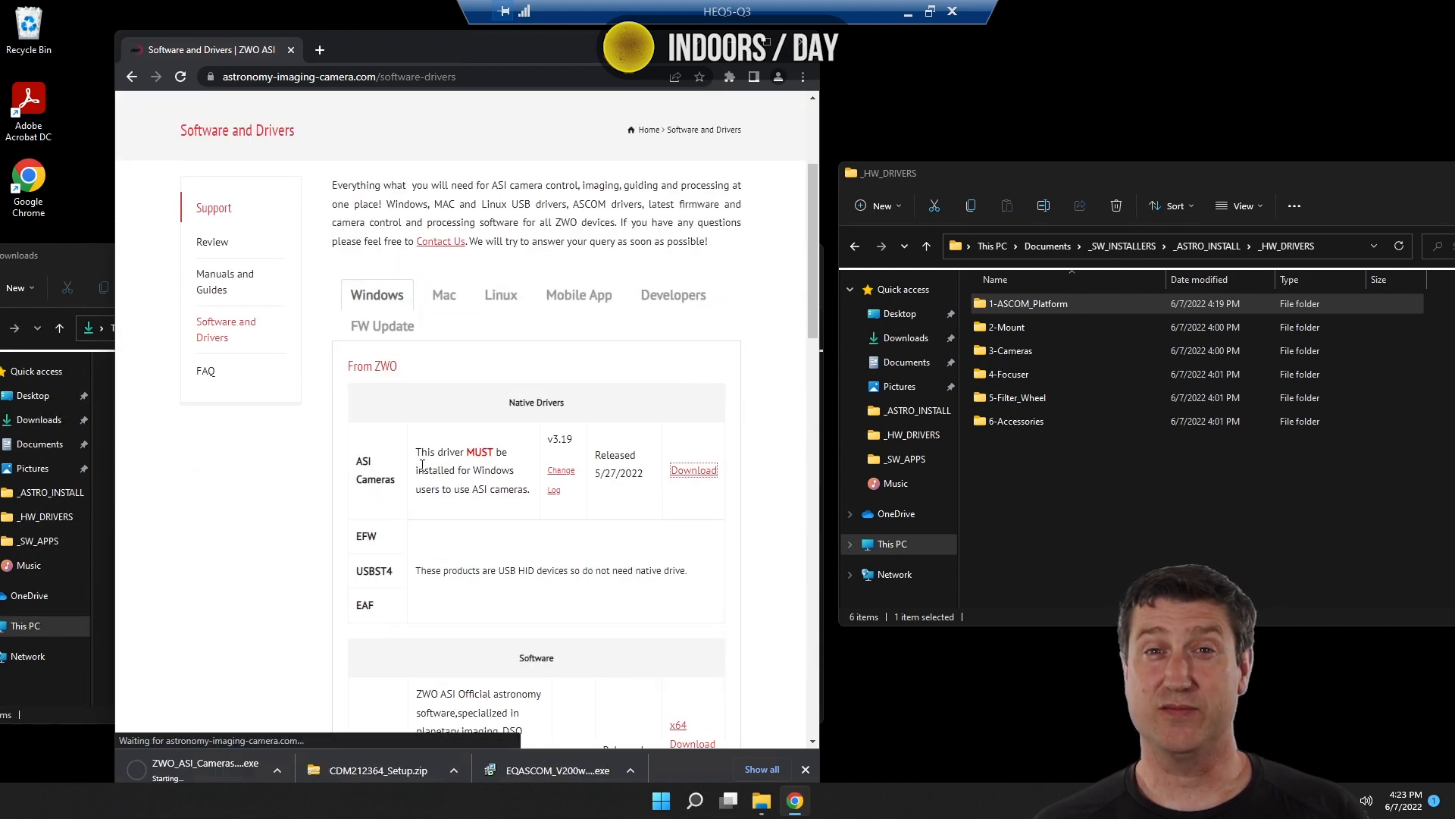
Download the ZWO ASCOM driver from the same page.
{"action": "scroll", "coordinate": [383, 476], "scroll_direction": "down", "scroll_amount": 2}
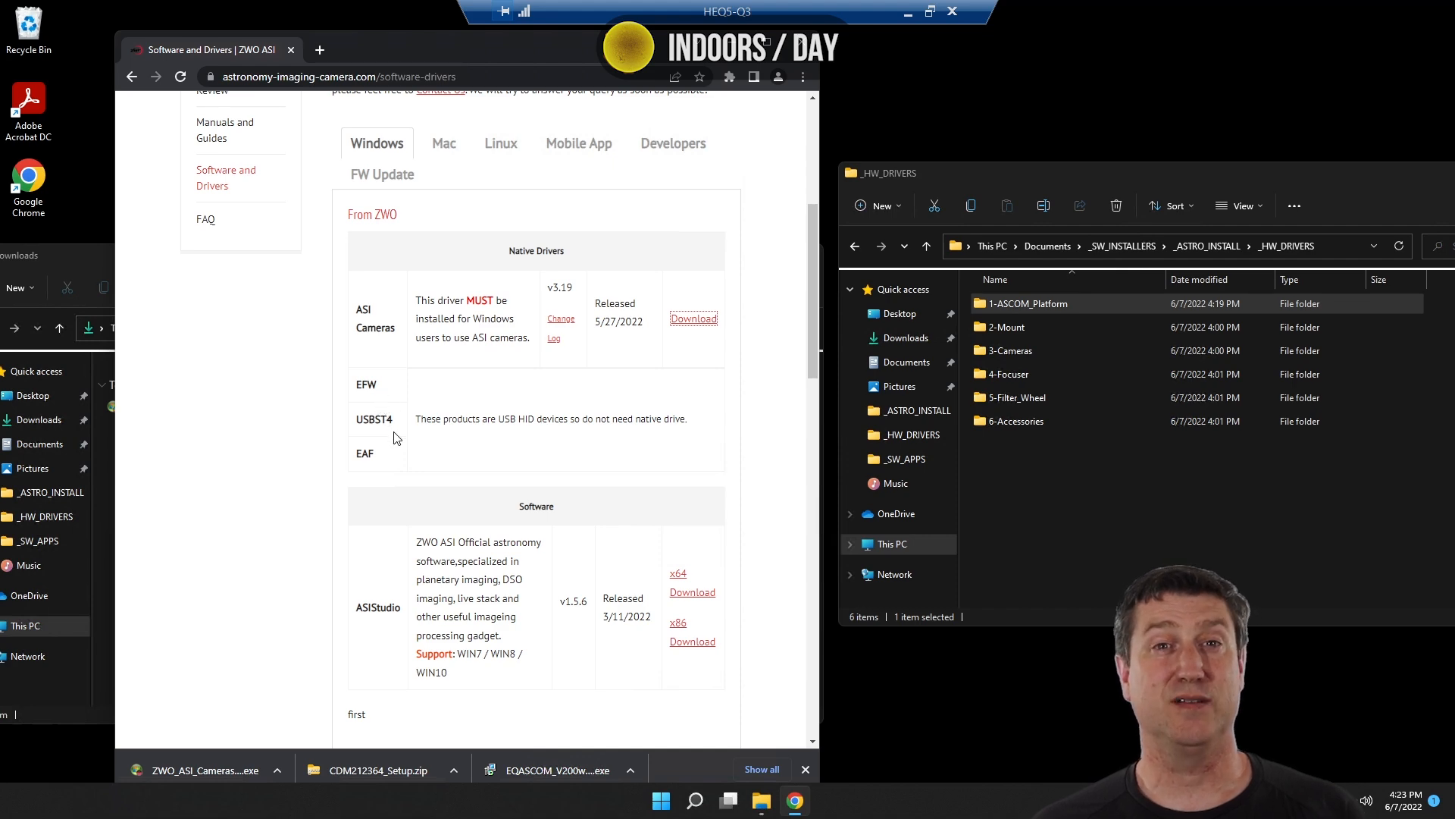
{"action": "scroll", "coordinate": [409, 450], "scroll_direction": "down", "scroll_amount": 3}
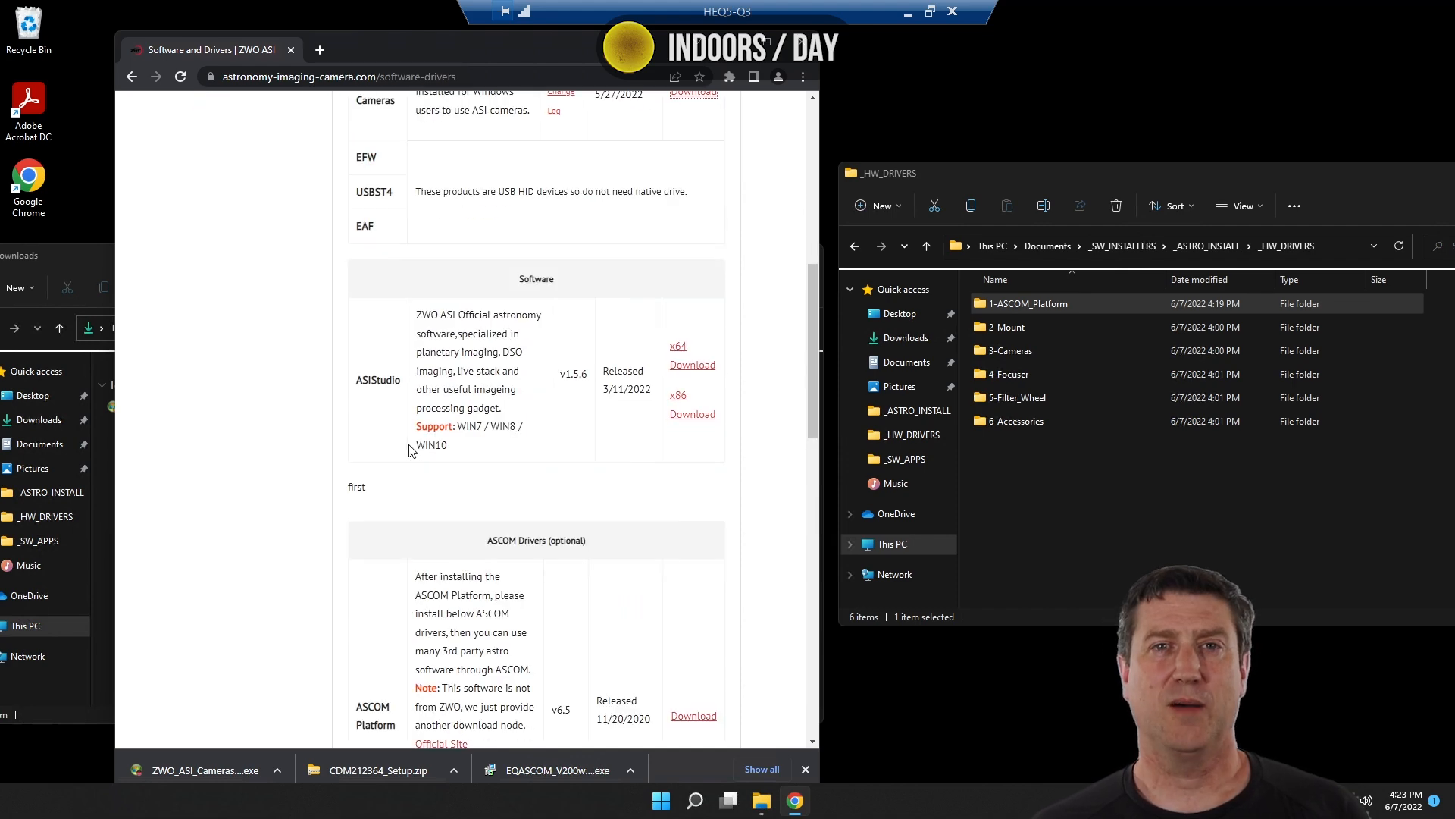
{"action": "scroll", "coordinate": [409, 450], "scroll_direction": "down", "scroll_amount": 6}
{"action": "left_click", "coordinate": [693, 455]}
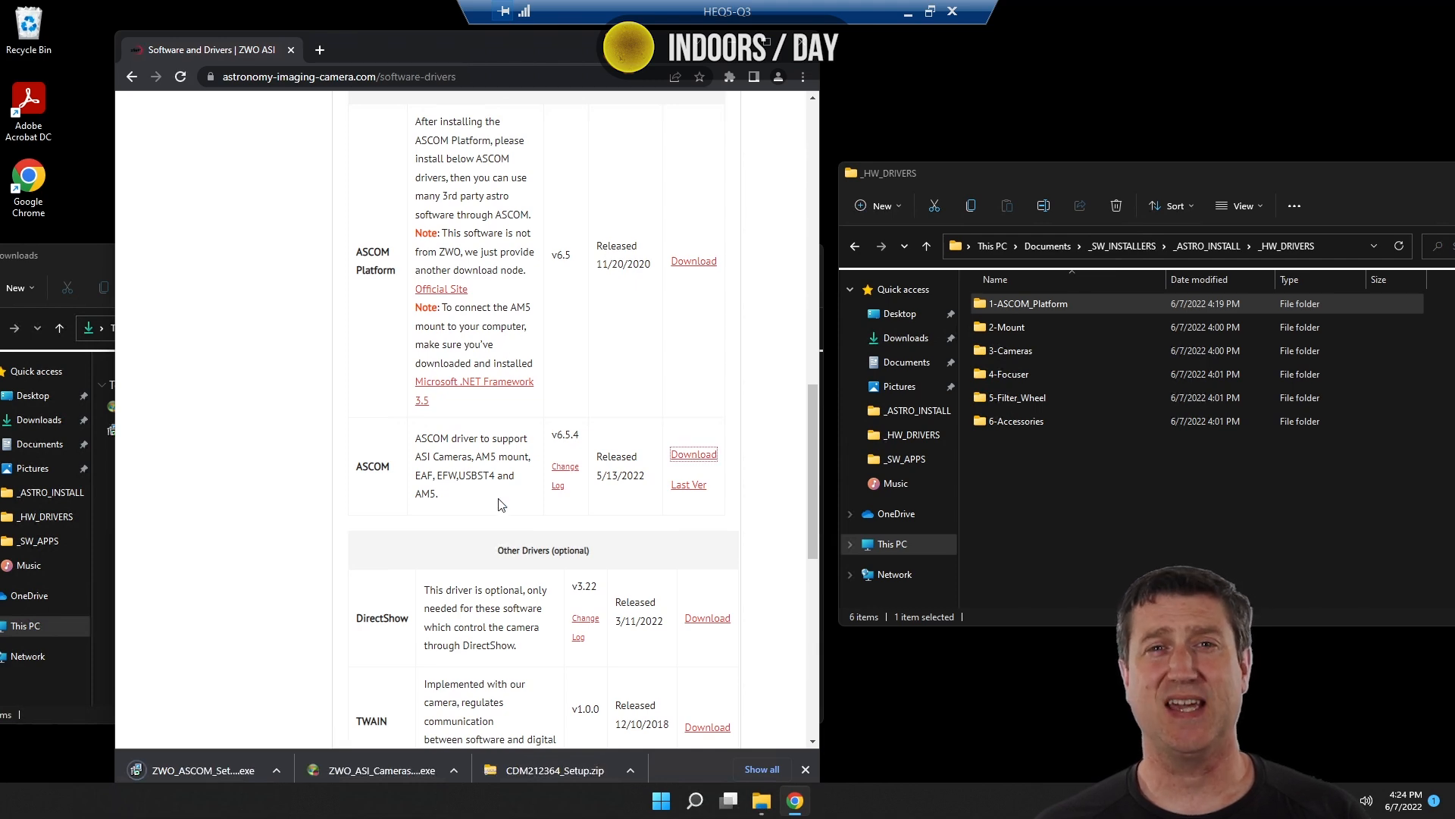
{"action": "scroll", "coordinate": [499, 504], "scroll_direction": "down", "scroll_amount": 6}
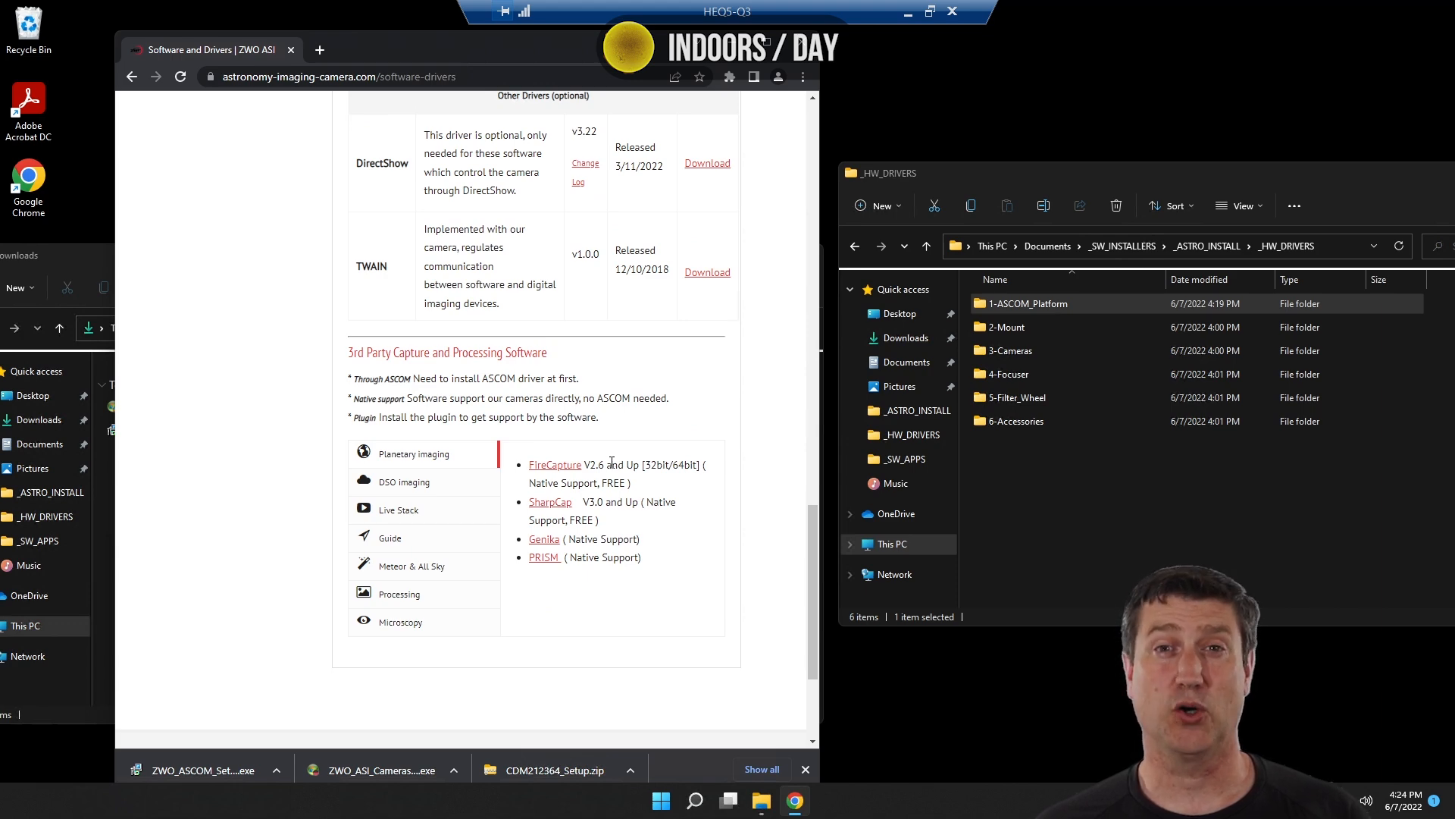
{"action": "scroll", "coordinate": [612, 463], "scroll_direction": "up", "scroll_amount": 13}
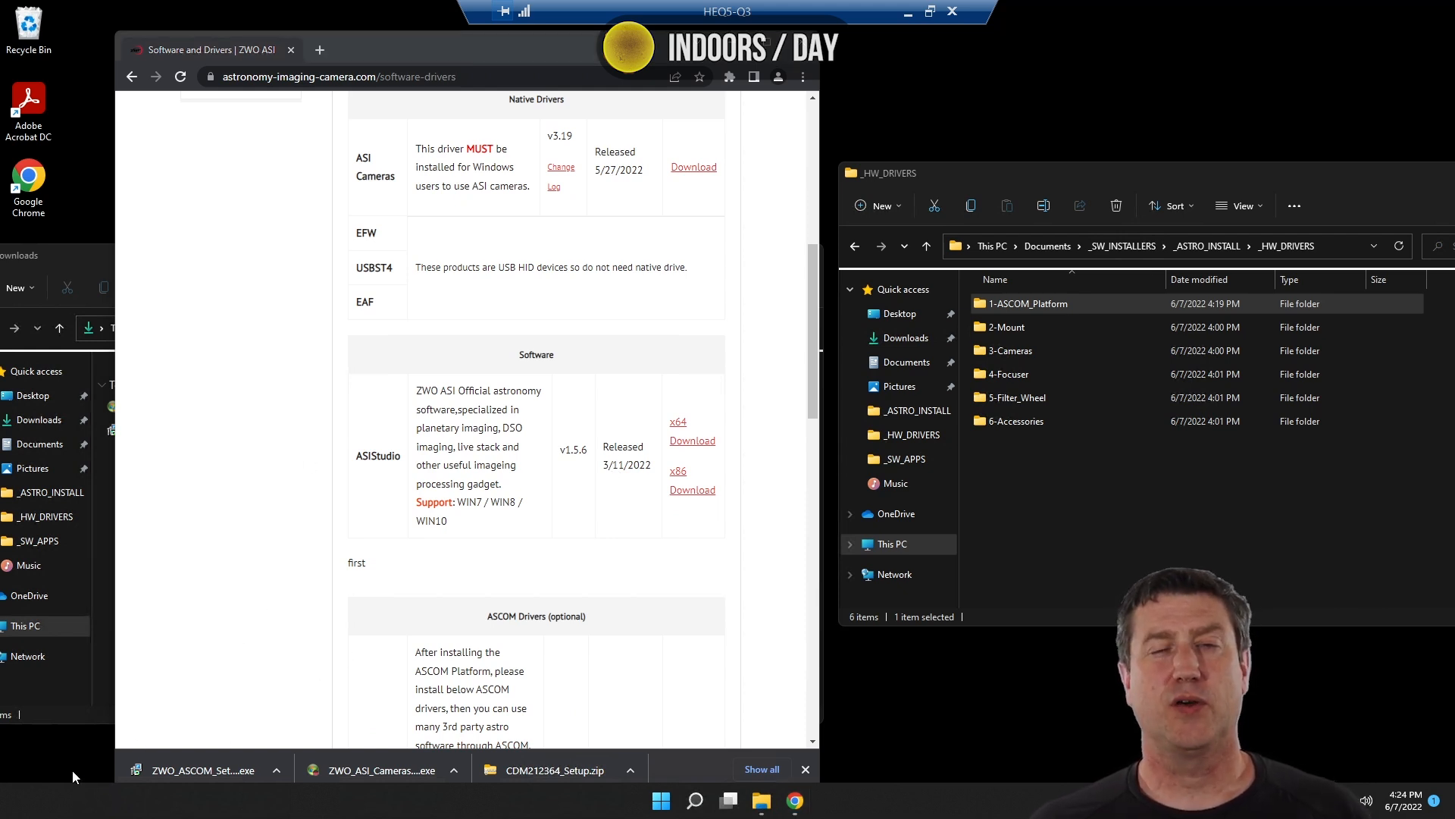
Drag both ZWO setup files from Downloads onto the 3-Cameras folder, then select 4-Focuser.
{"action": "left_click", "coordinate": [102, 563]}
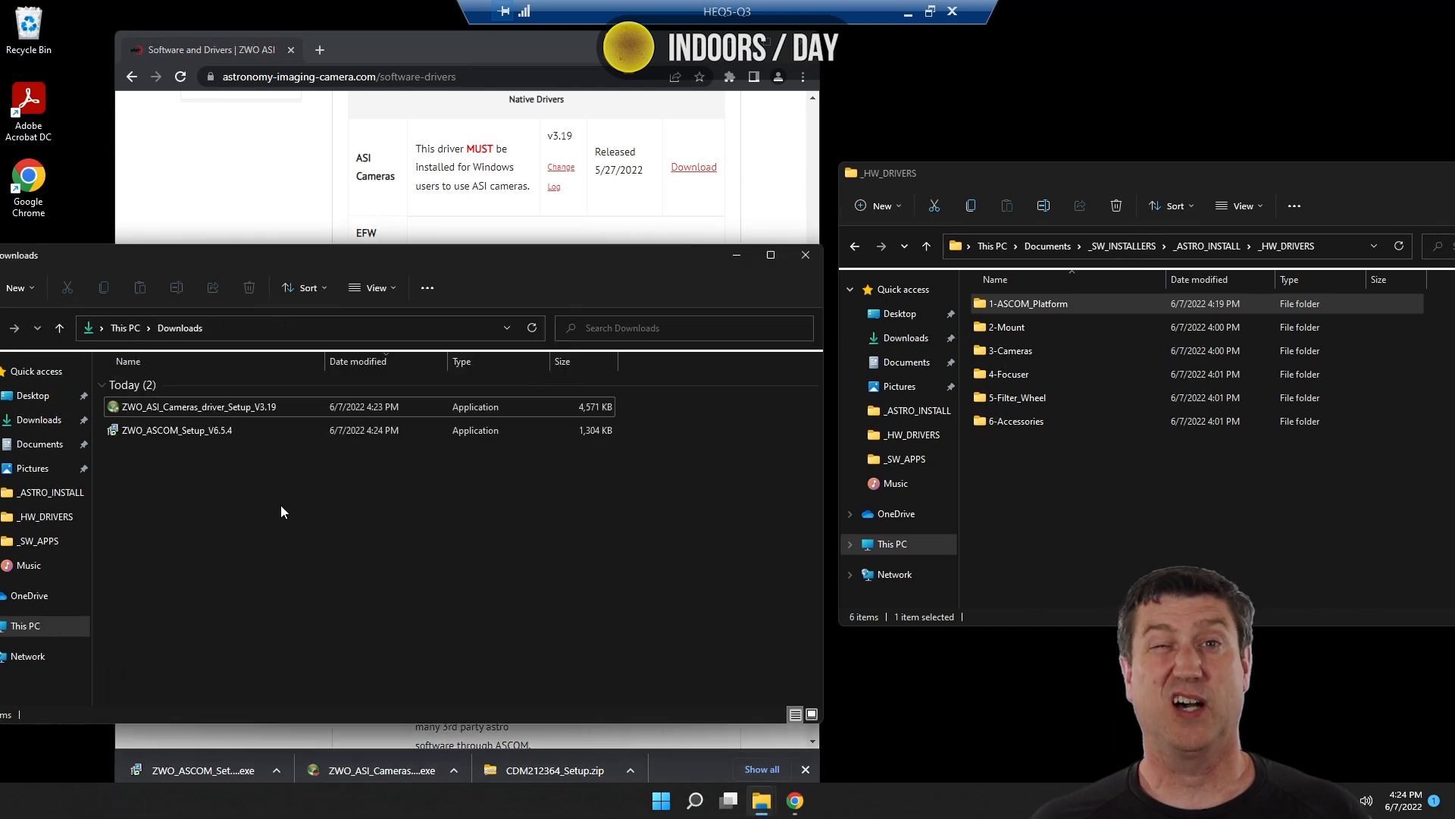
{"action": "left_click_drag", "start_coordinate": [163, 452], "coordinate": [1006, 351]}
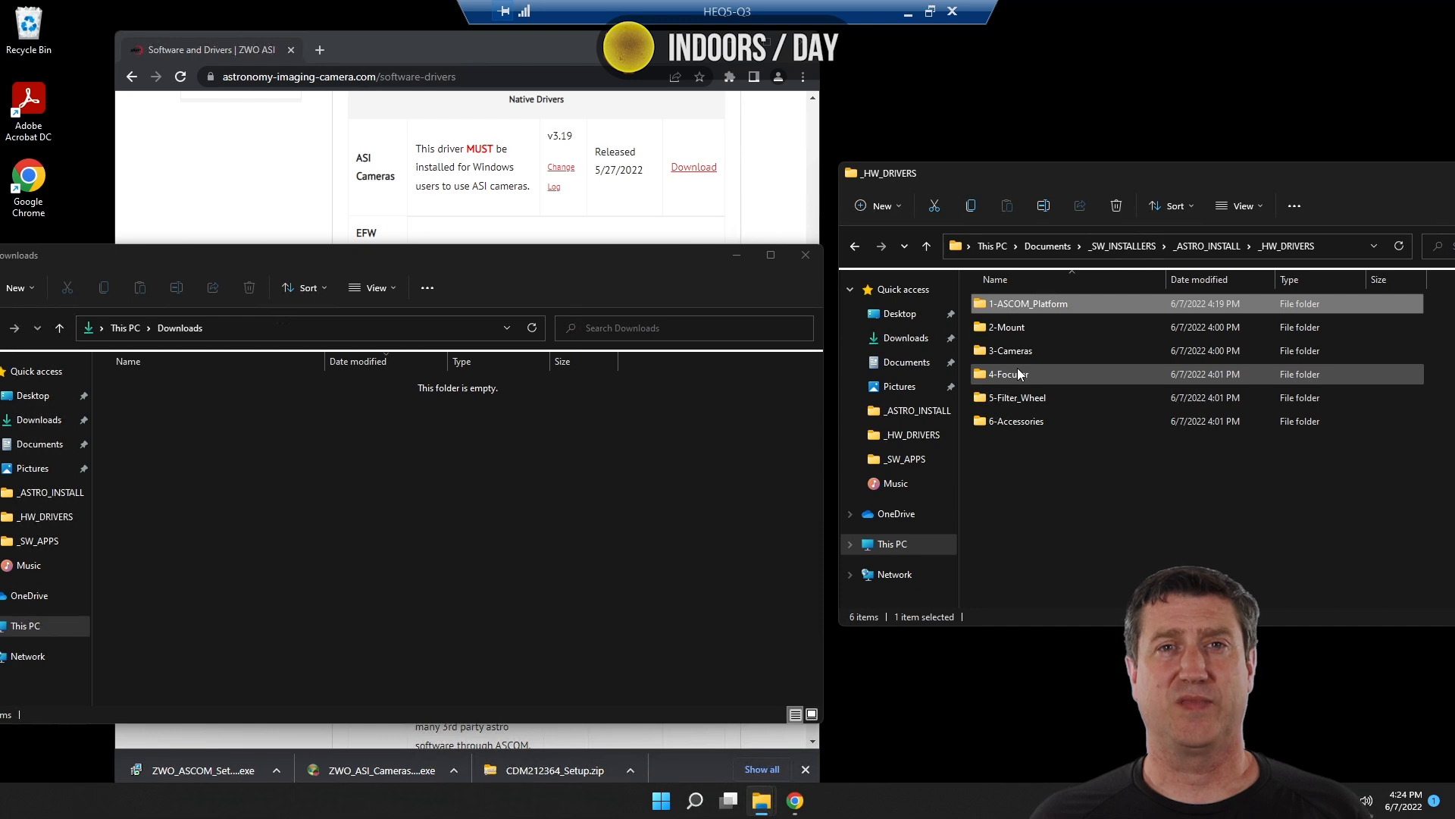
{"action": "left_click", "coordinate": [1018, 372]}
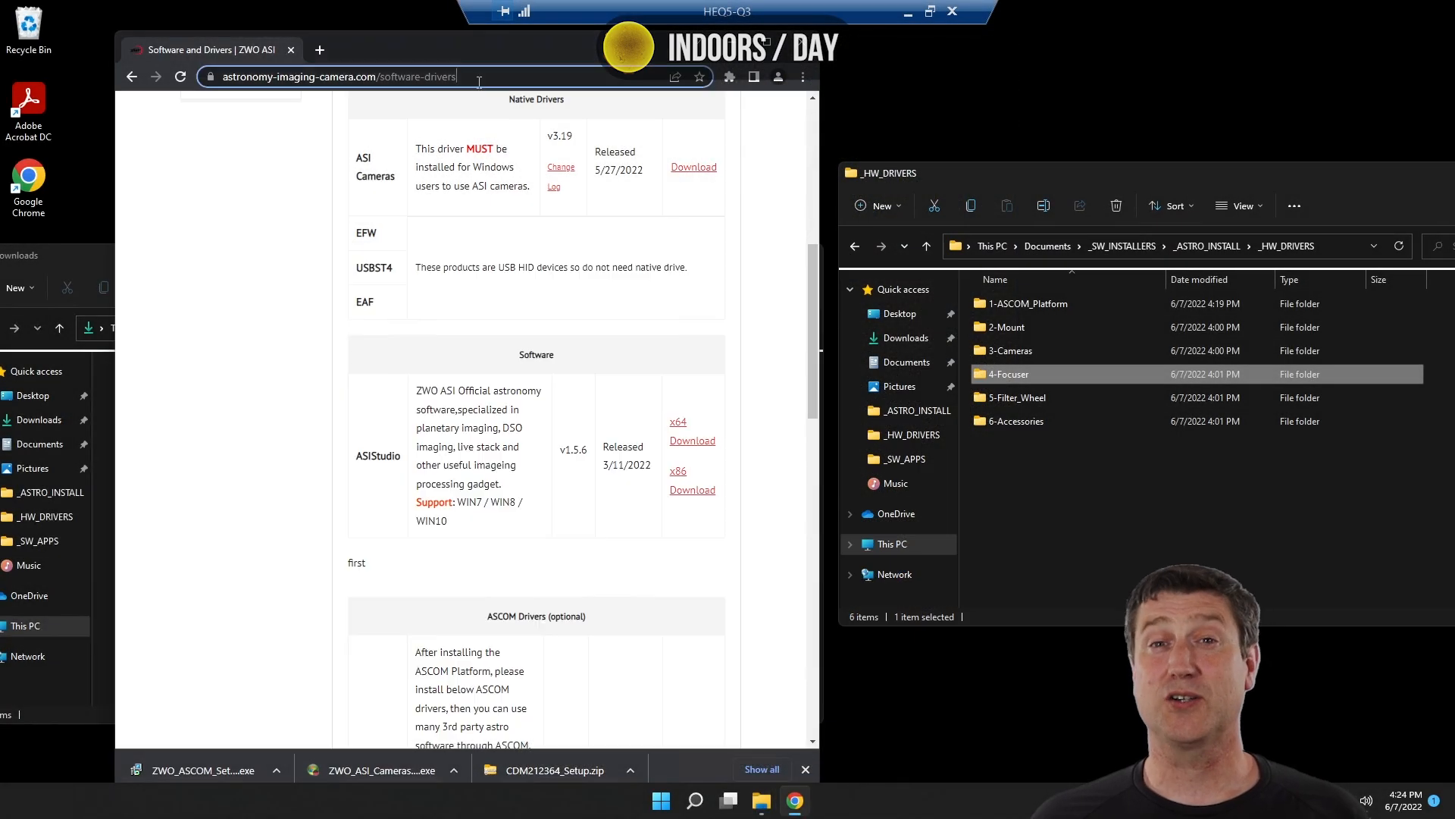
Search 'pegasus astro downloads' and download the Unity Platform installer from the Pegasus Astro page.
{"action": "left_click", "coordinate": [479, 78]}
{"action": "type", "text": "pegasus astro downloads"}
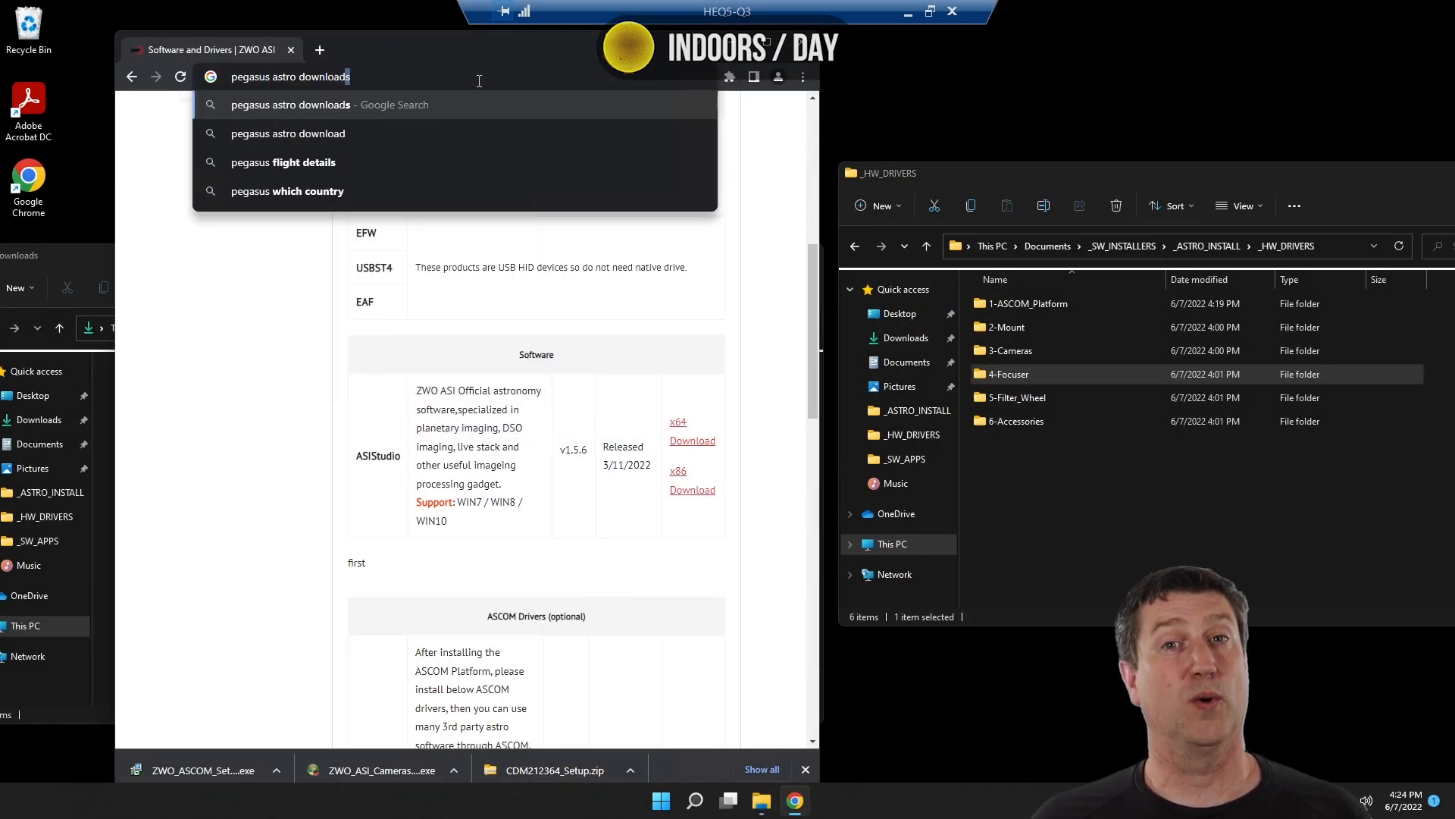
{"action": "key", "text": "Return"}
{"action": "left_click", "coordinate": [271, 265]}
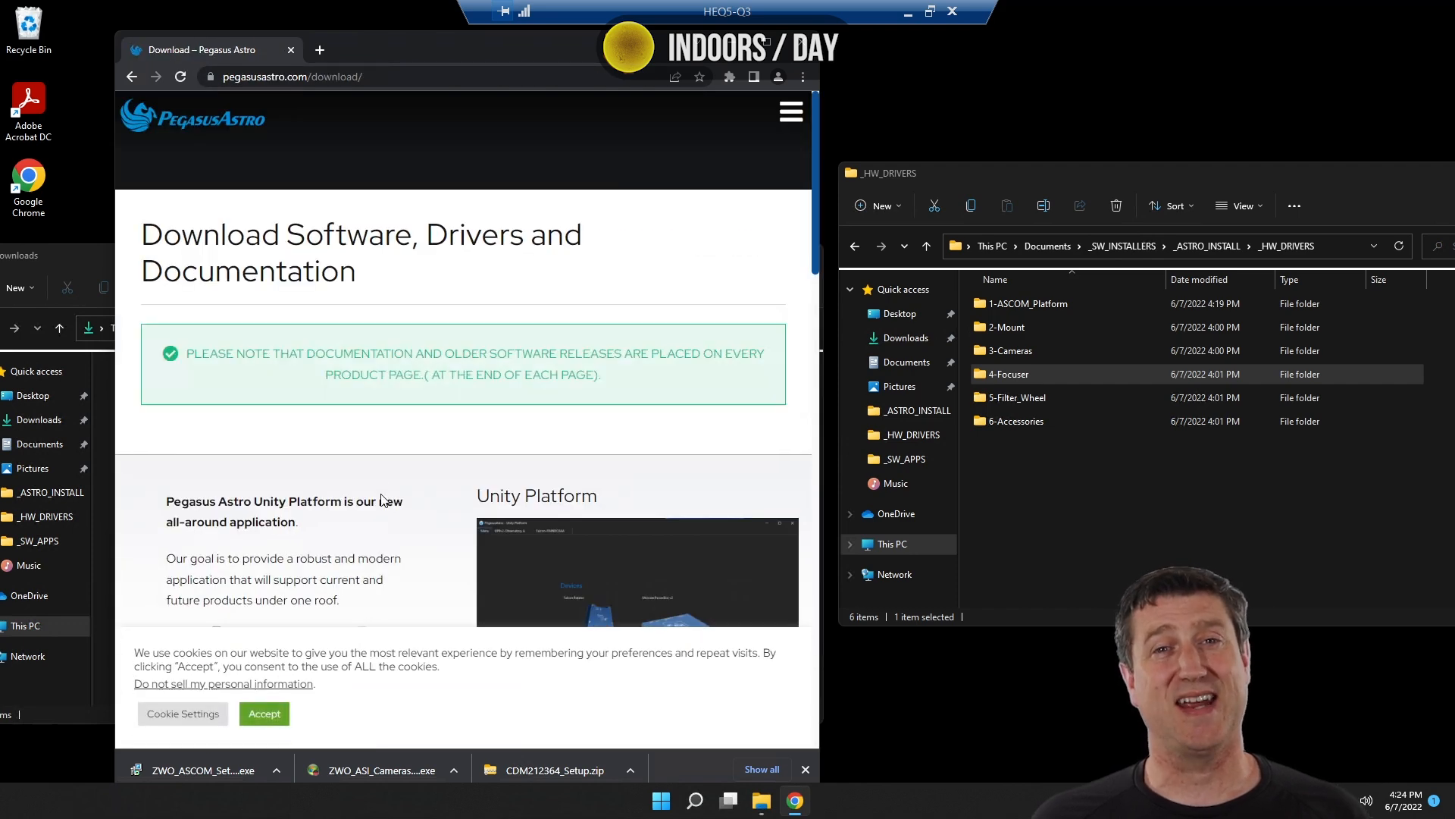
{"action": "scroll", "coordinate": [381, 496], "scroll_direction": "down", "scroll_amount": 2}
{"action": "scroll", "coordinate": [382, 497], "scroll_direction": "down", "scroll_amount": 1}
{"action": "scroll", "coordinate": [385, 489], "scroll_direction": "down", "scroll_amount": 1}
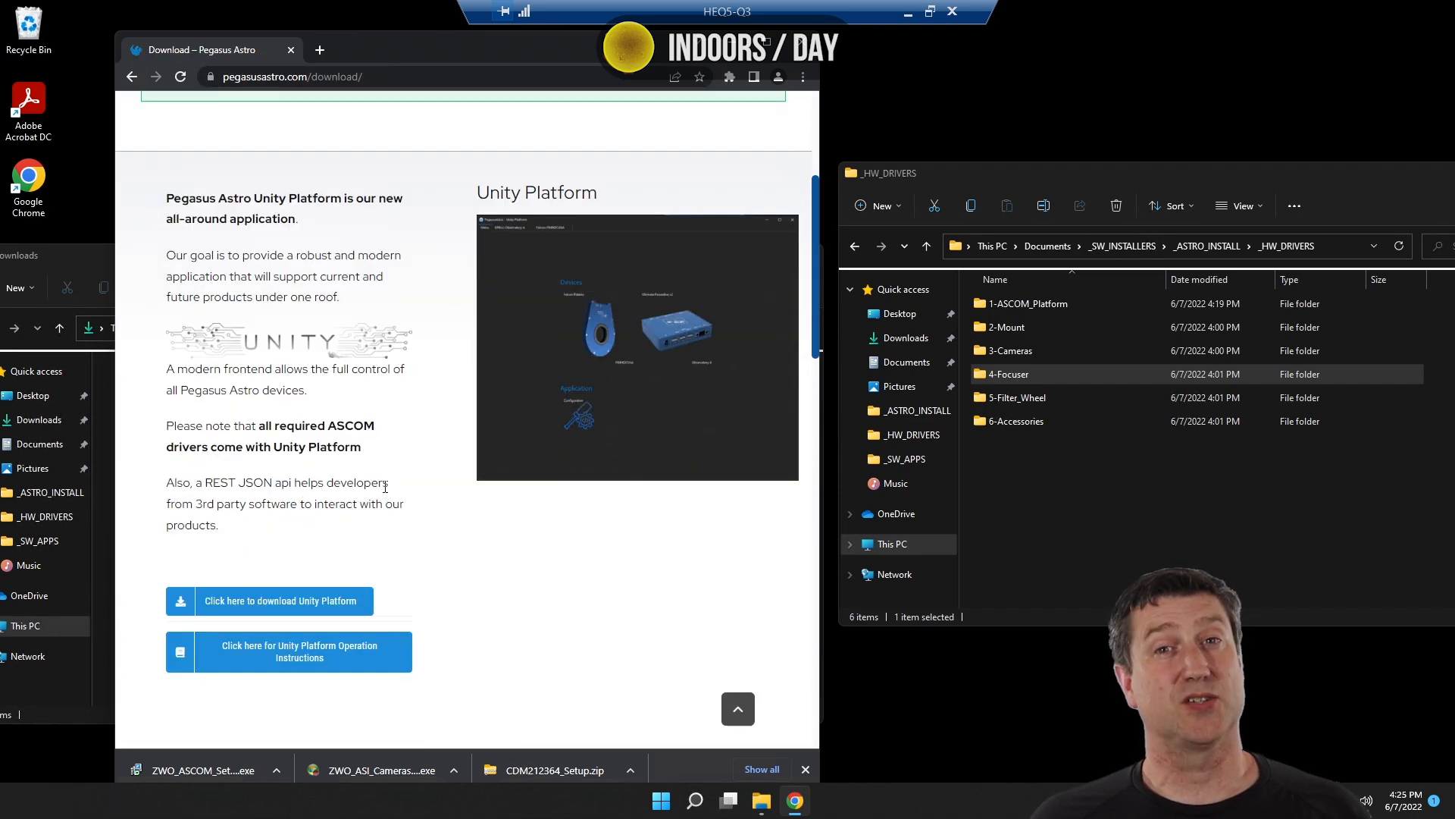
{"action": "scroll", "coordinate": [385, 488], "scroll_direction": "down", "scroll_amount": 1}
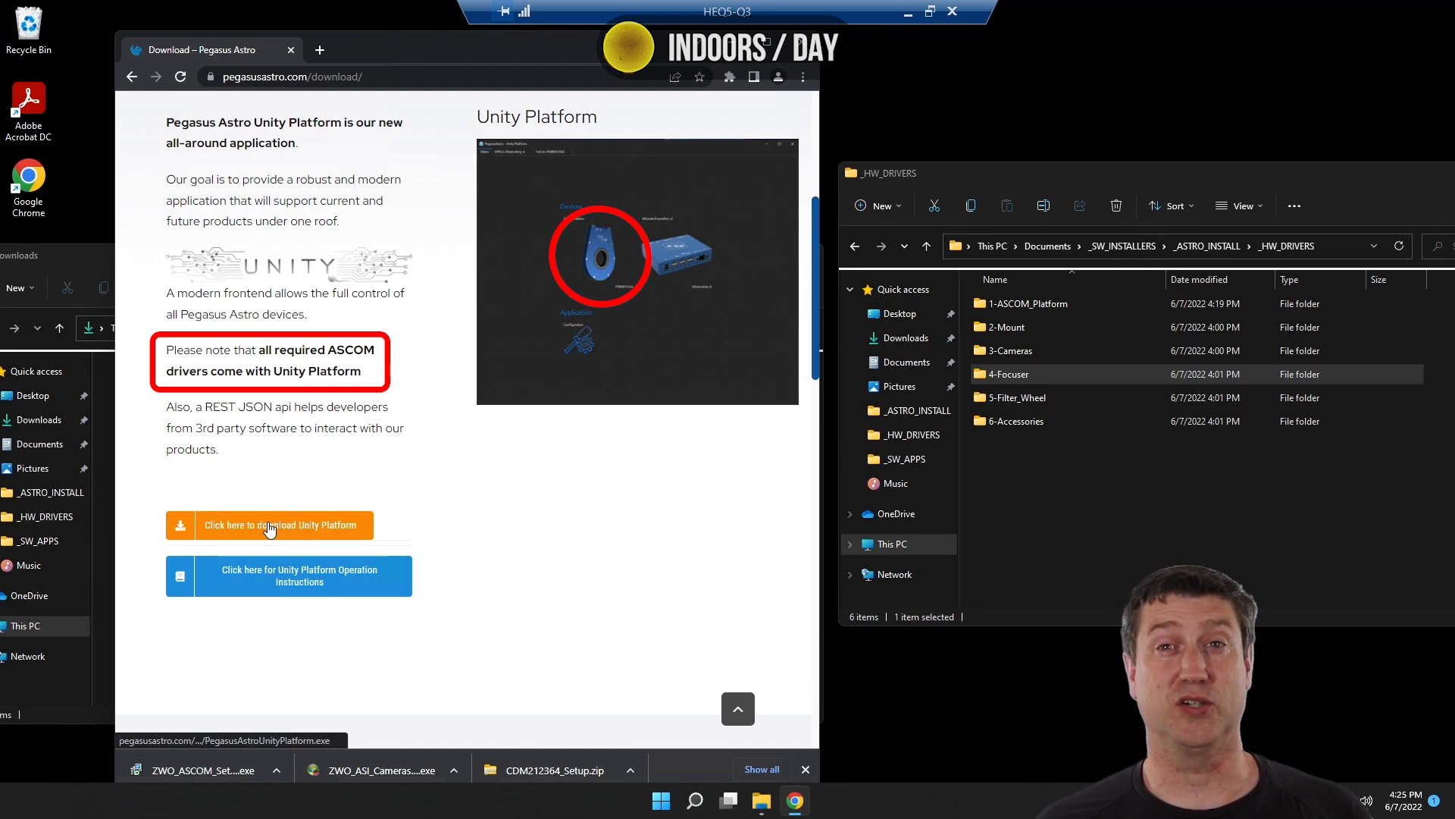
{"action": "left_click", "coordinate": [269, 528]}
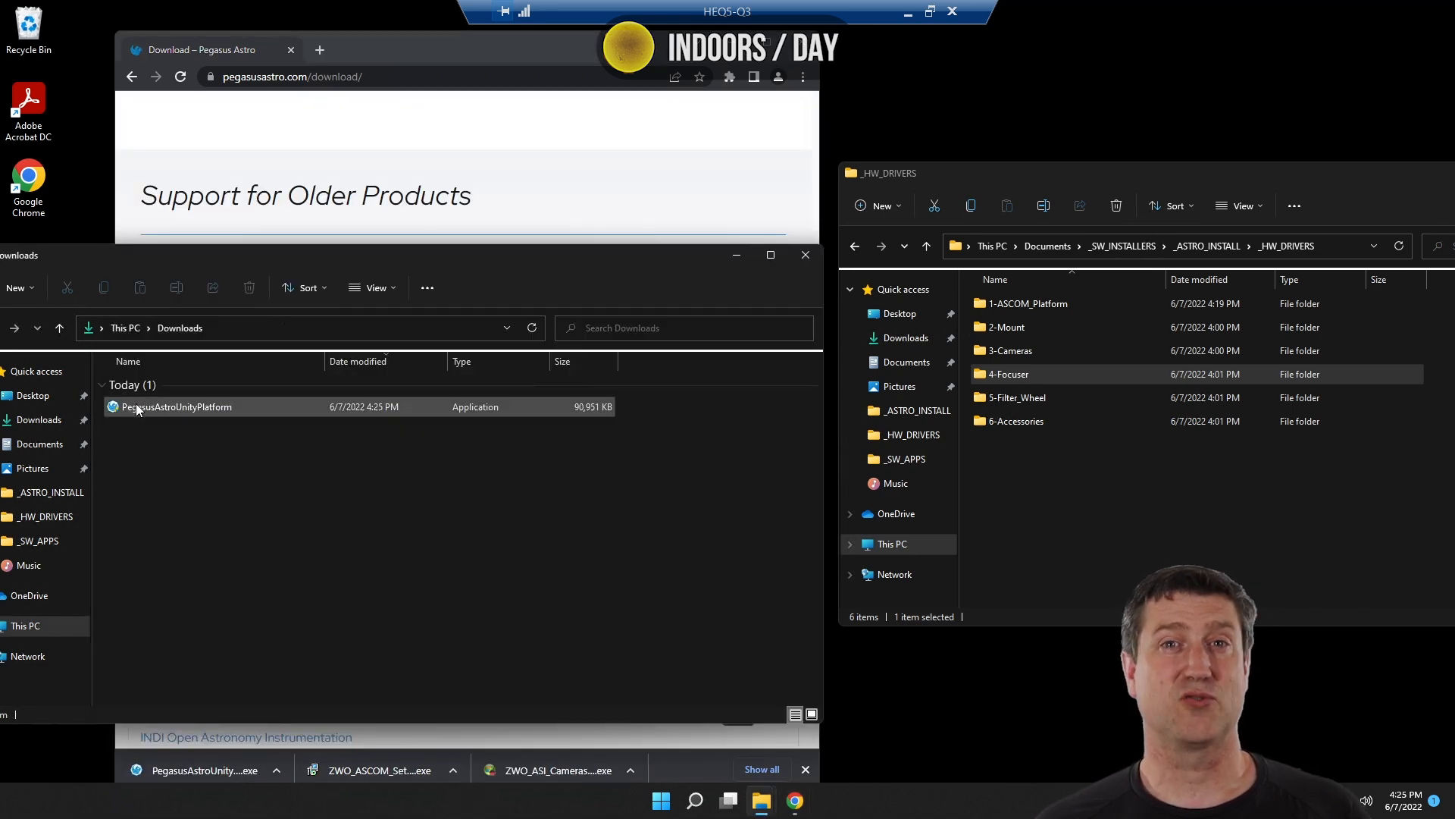
Move PegasusAstroUnityPlatform.exe into 4-Focuser, check 6-Accessories, and return to _HW_DRIVERS.
{"action": "left_click_drag", "start_coordinate": [135, 403], "coordinate": [1019, 379]}
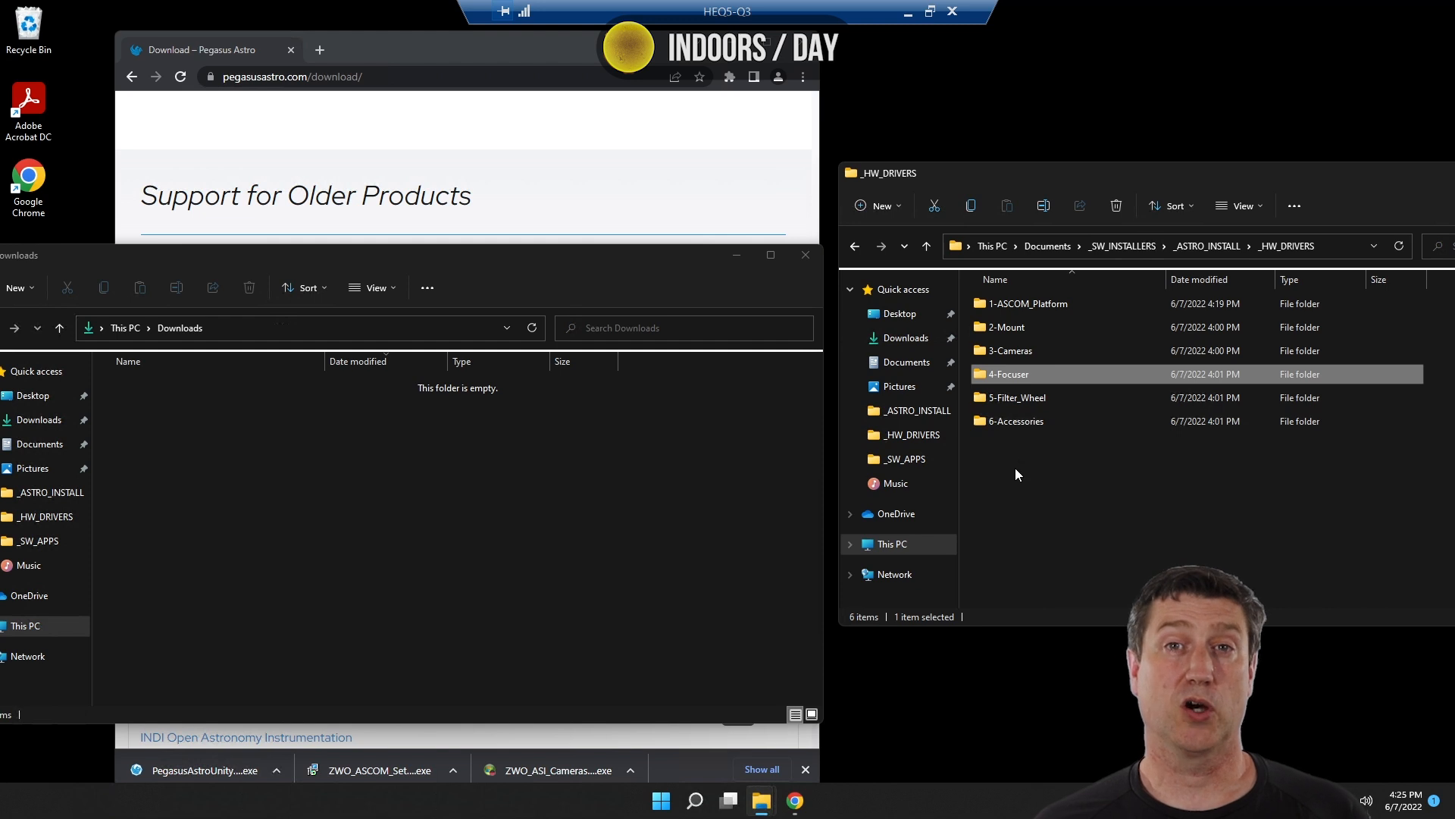
{"action": "double_click", "coordinate": [1010, 422]}
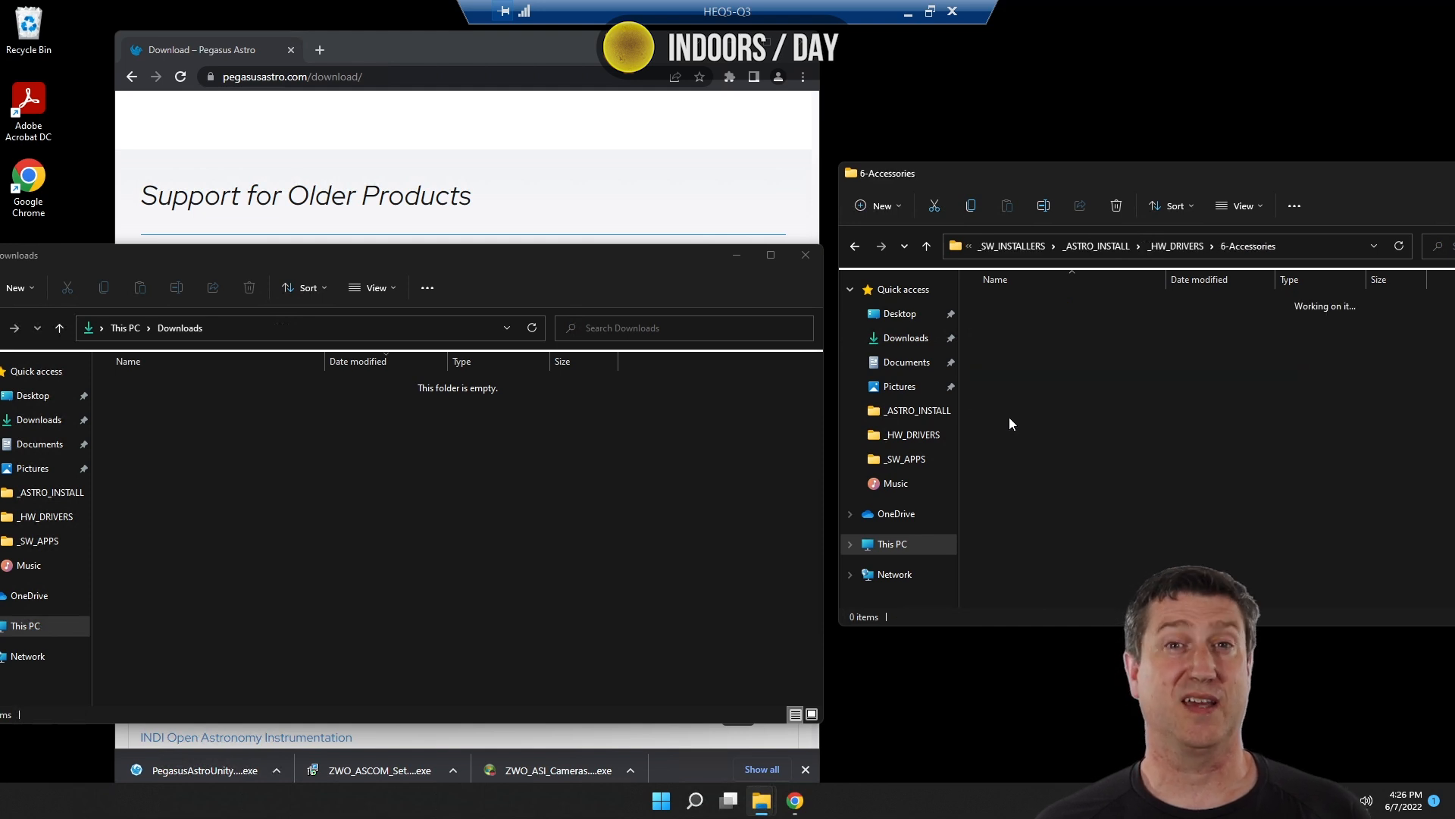
{"action": "left_click", "coordinate": [1173, 250]}
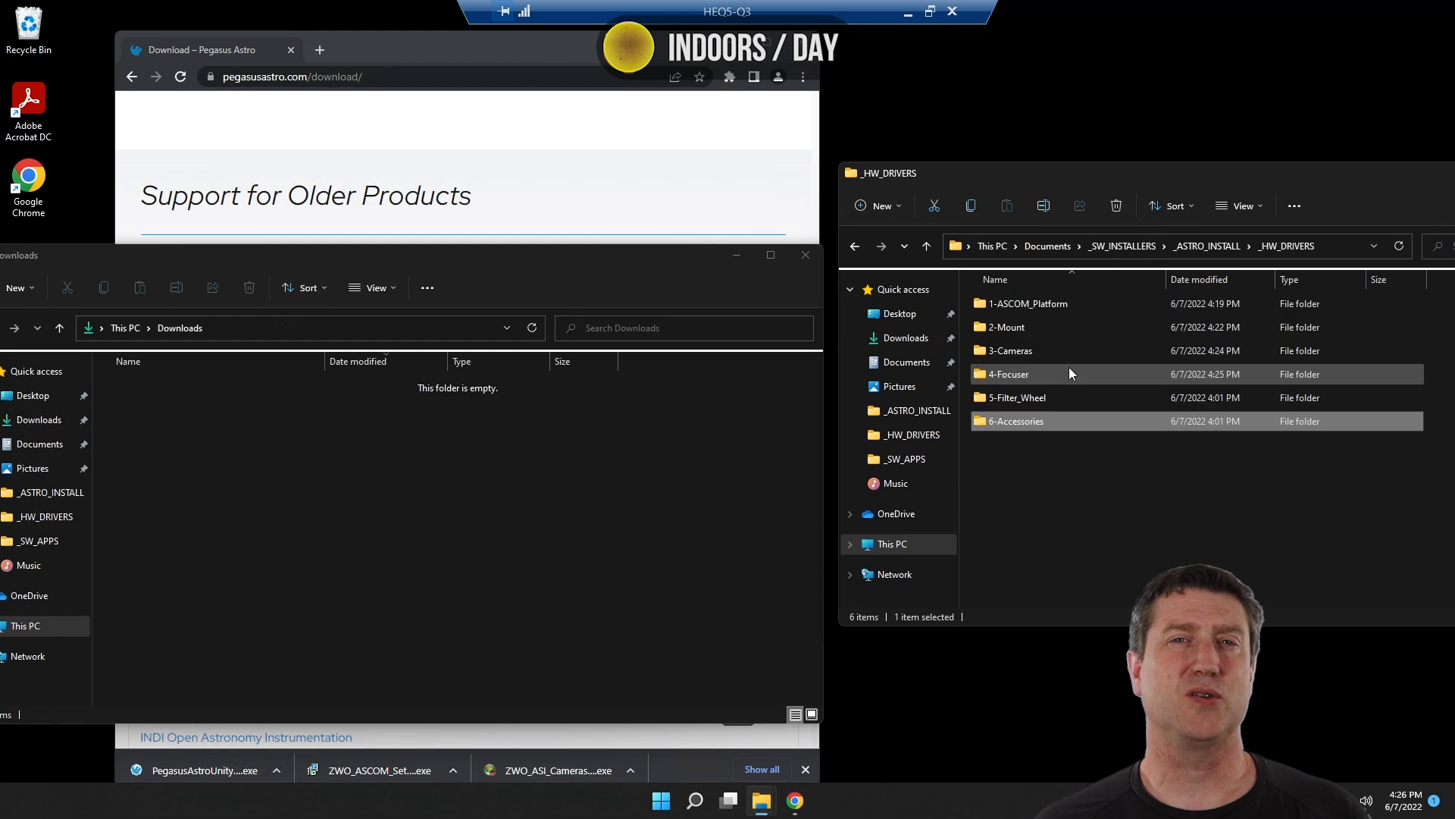
{"action": "left_click", "coordinate": [1048, 450]}
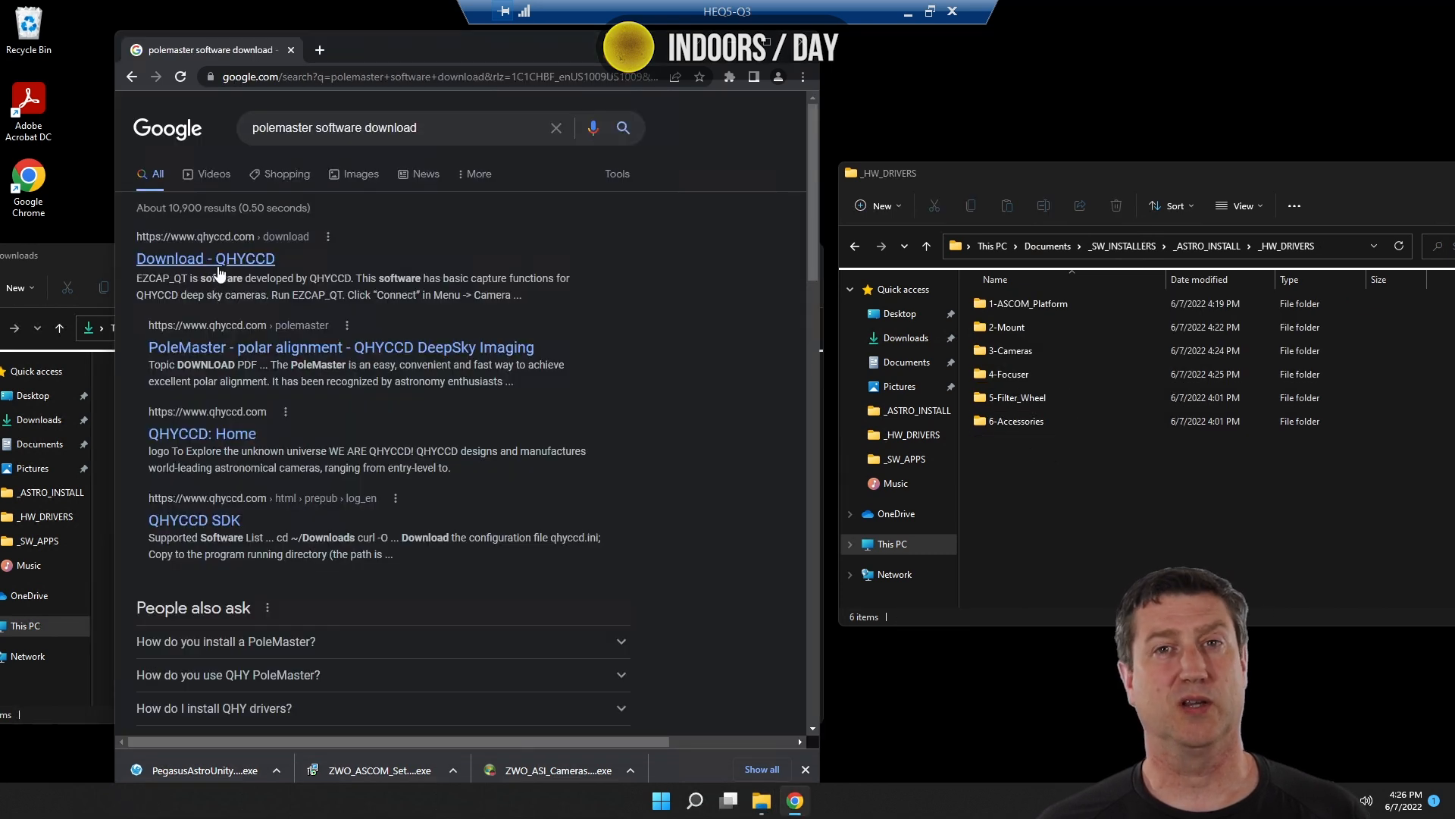
From QHYCCD's PoleMaster Related section, download the System Driver zip and the stable Windows PoleMaster software zip.
{"action": "left_click", "coordinate": [258, 260]}
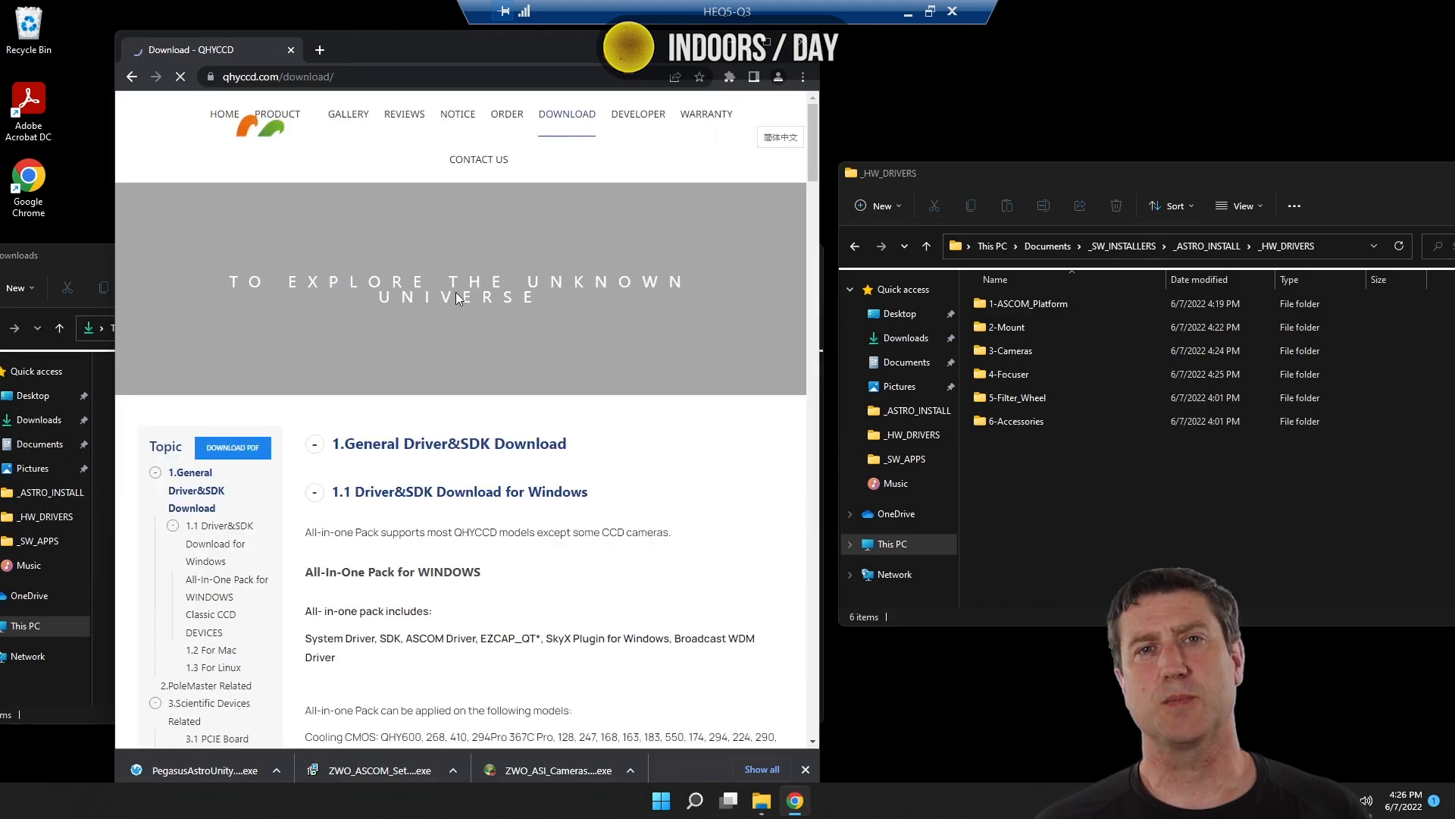
{"action": "scroll", "coordinate": [715, 525], "scroll_direction": "down", "scroll_amount": 10}
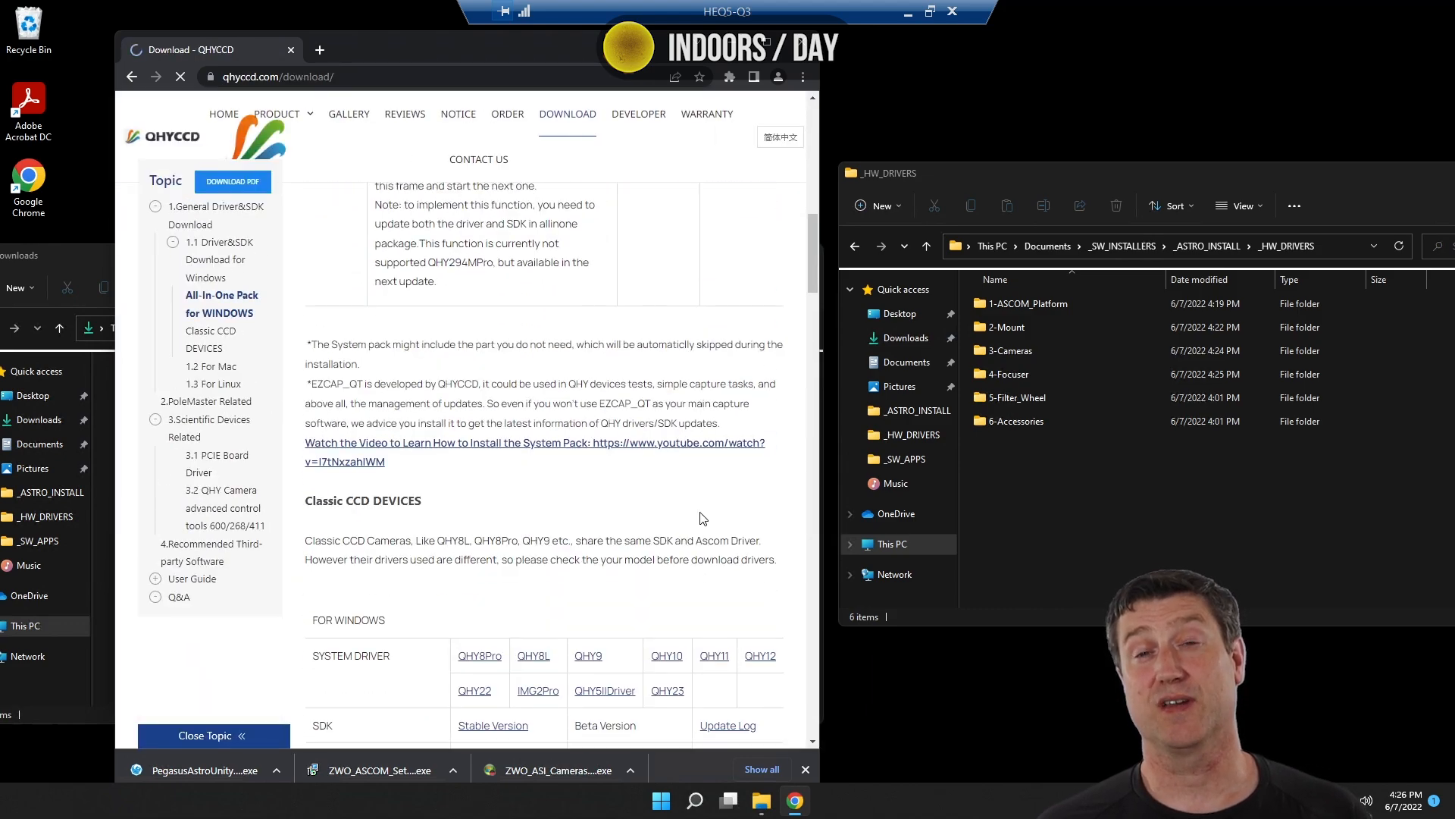
{"action": "left_click", "coordinate": [208, 402]}
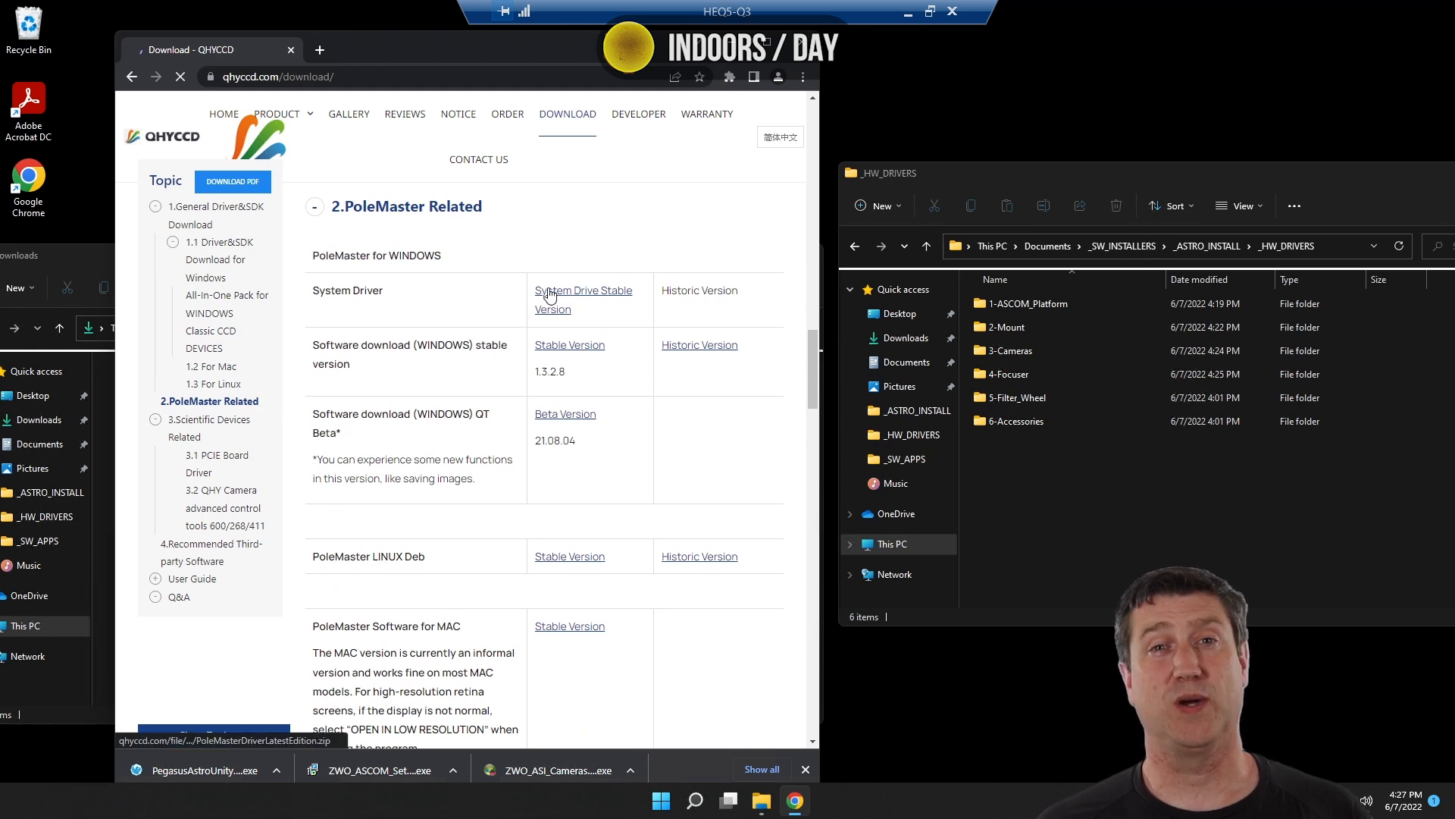
{"action": "left_click", "coordinate": [587, 294]}
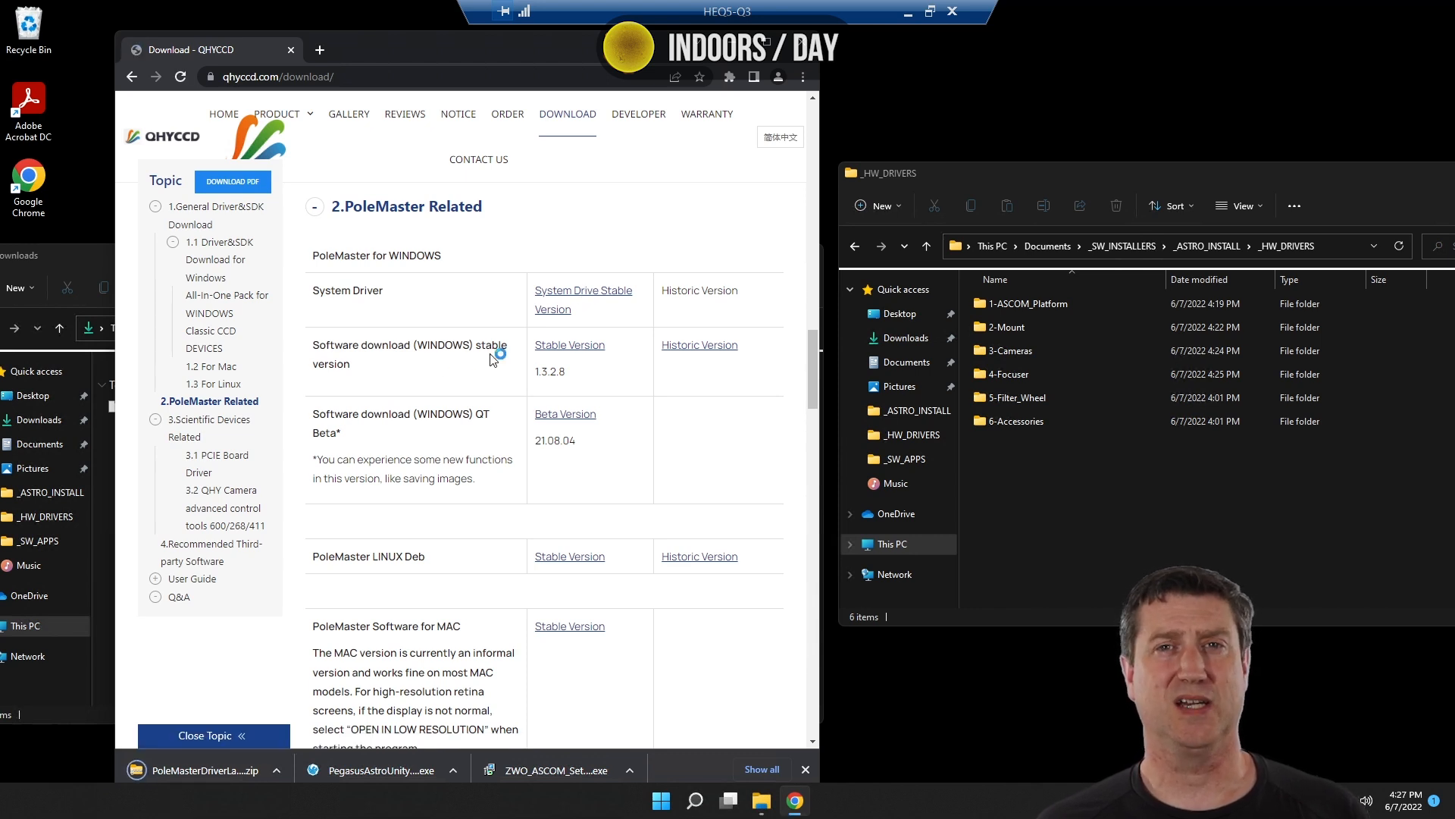
{"action": "left_click", "coordinate": [566, 351]}
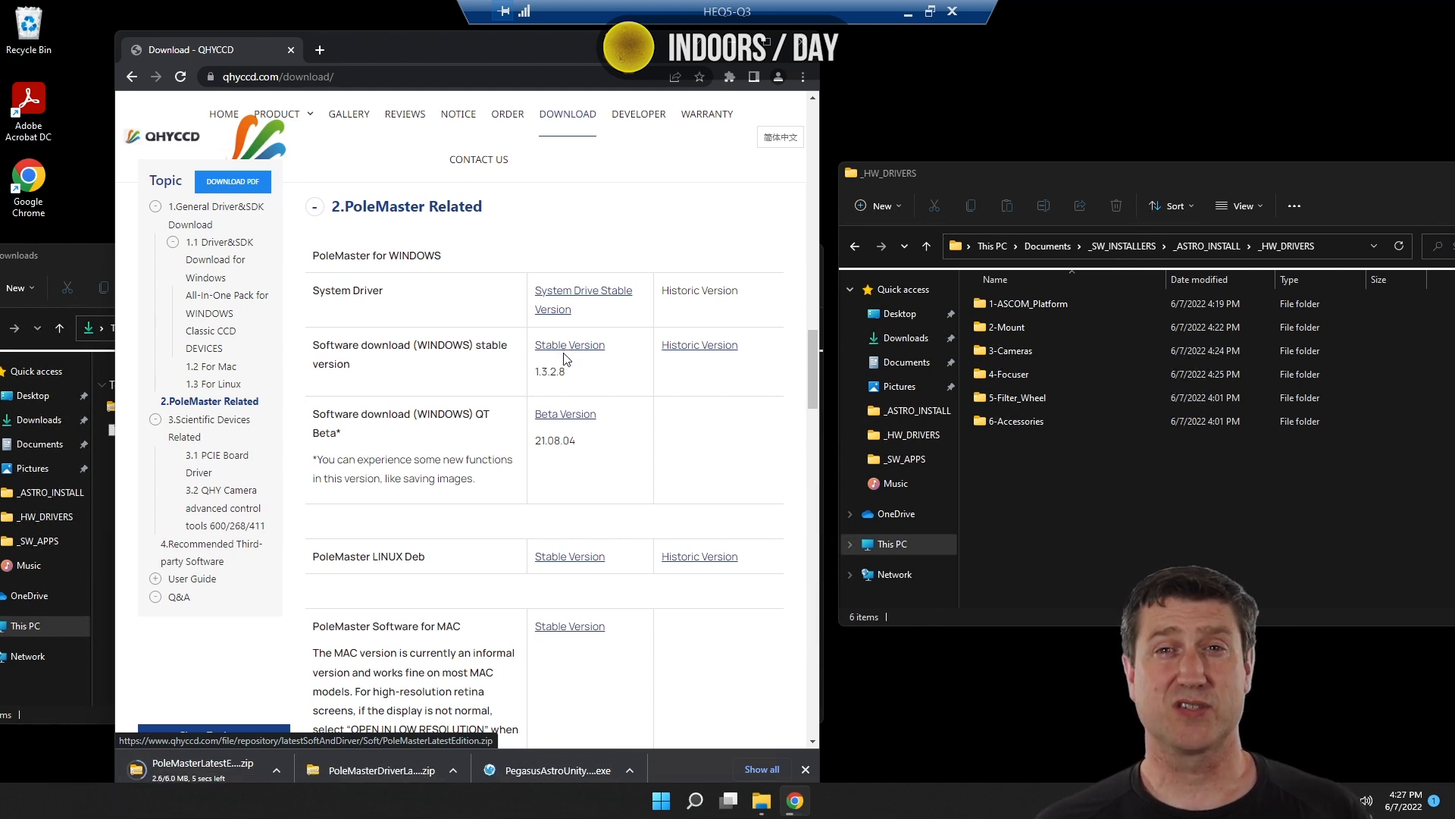
{"action": "scroll", "coordinate": [561, 468], "scroll_direction": "down", "scroll_amount": 4}
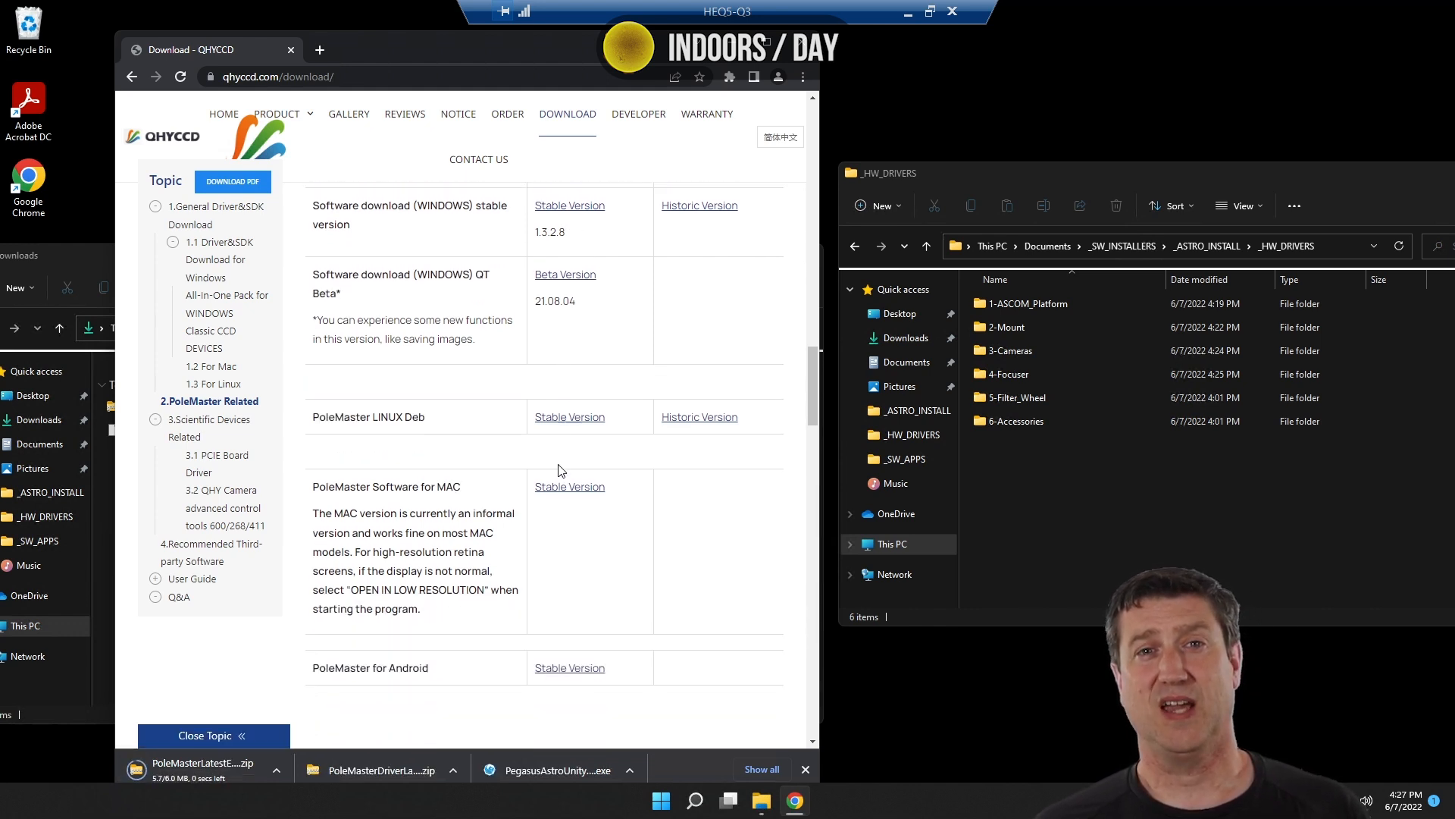
{"action": "scroll", "coordinate": [561, 471], "scroll_direction": "down", "scroll_amount": 6}
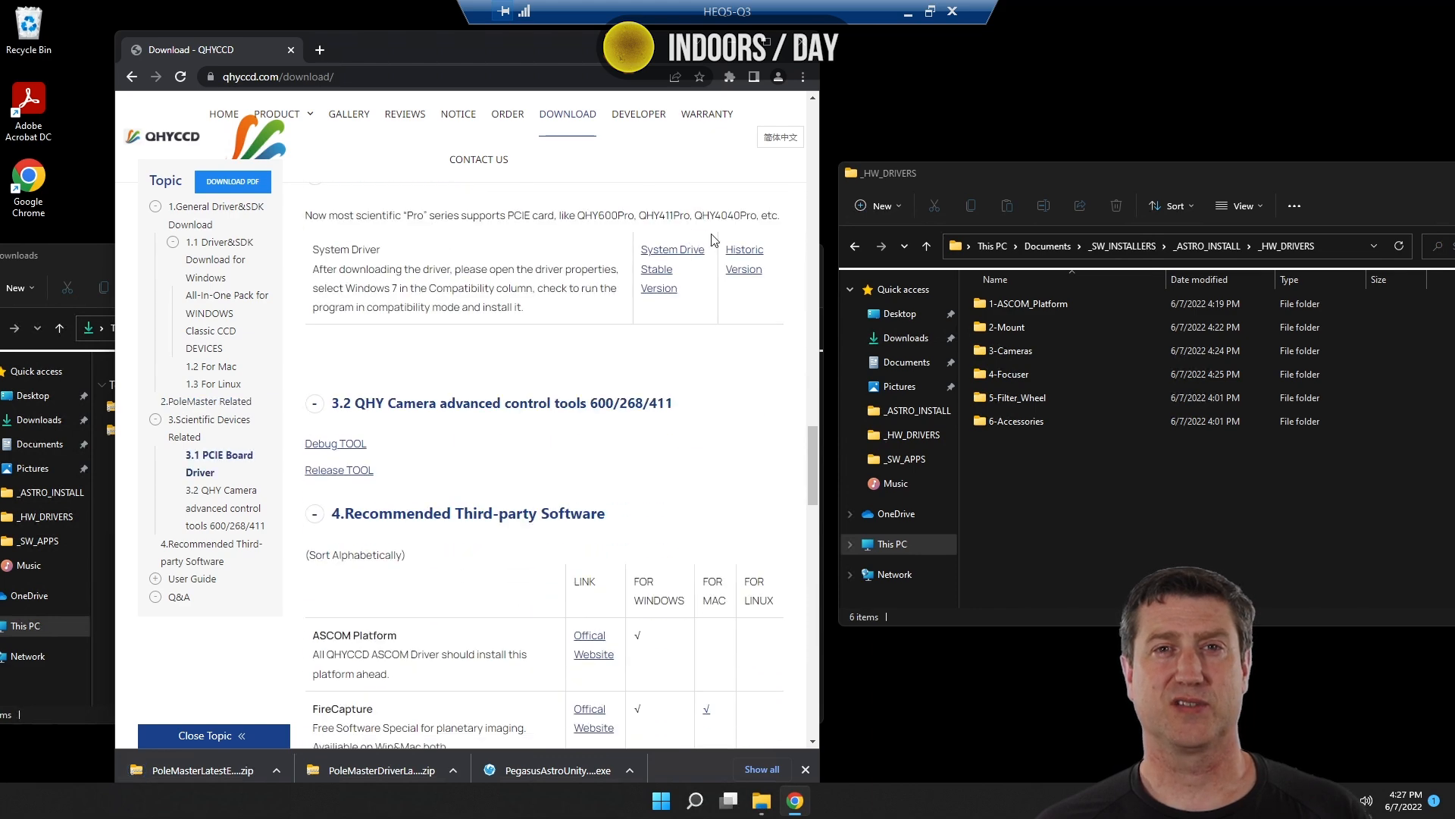
Move both PoleMaster zips into 6-Accessories, then browse into _ASTRO_INSTALL > _SW_APPS.
{"action": "left_click_drag", "start_coordinate": [103, 558], "coordinate": [1002, 429]}
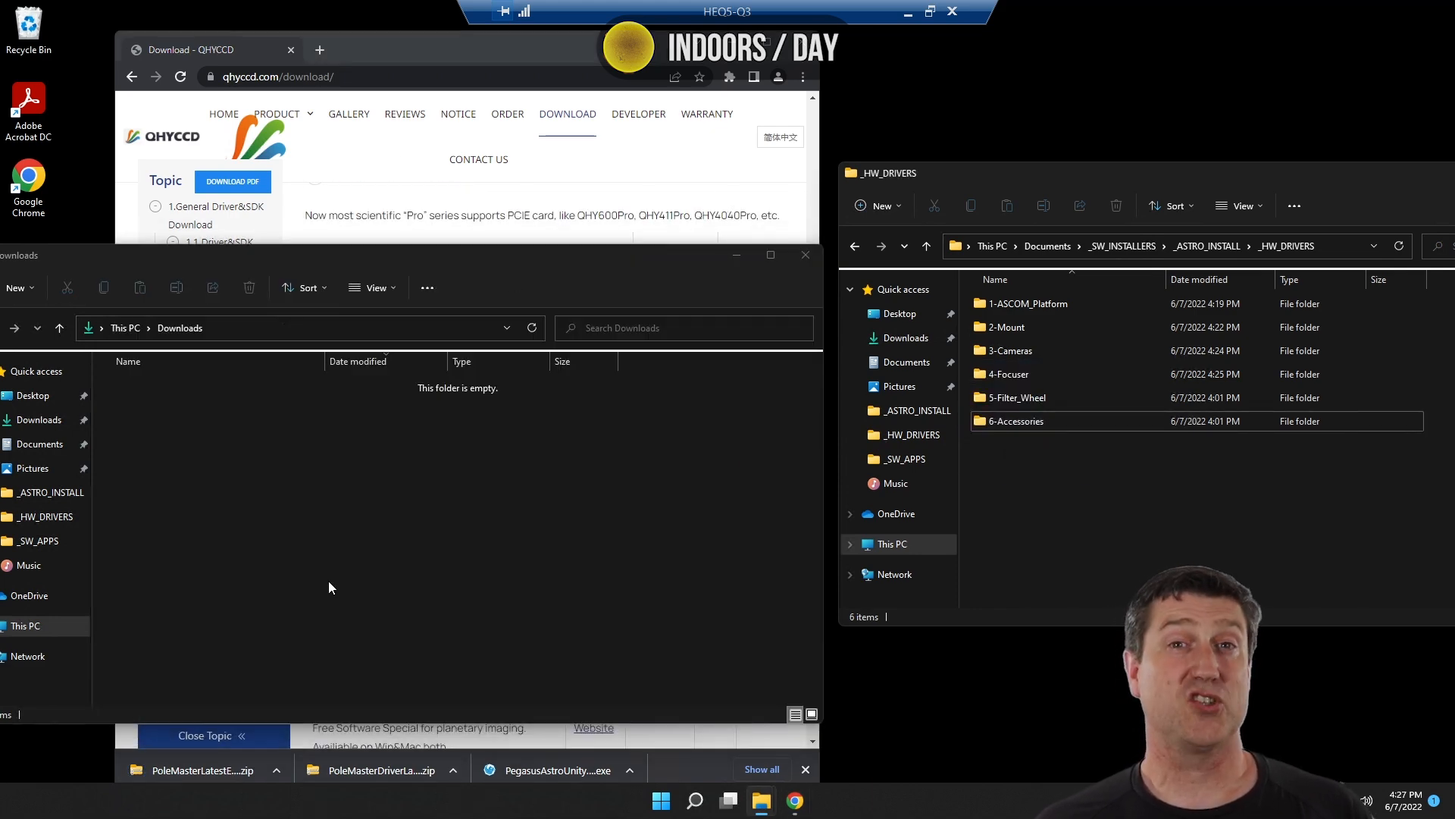
{"action": "left_click", "coordinate": [1125, 246]}
{"action": "double_click", "coordinate": [1027, 304]}
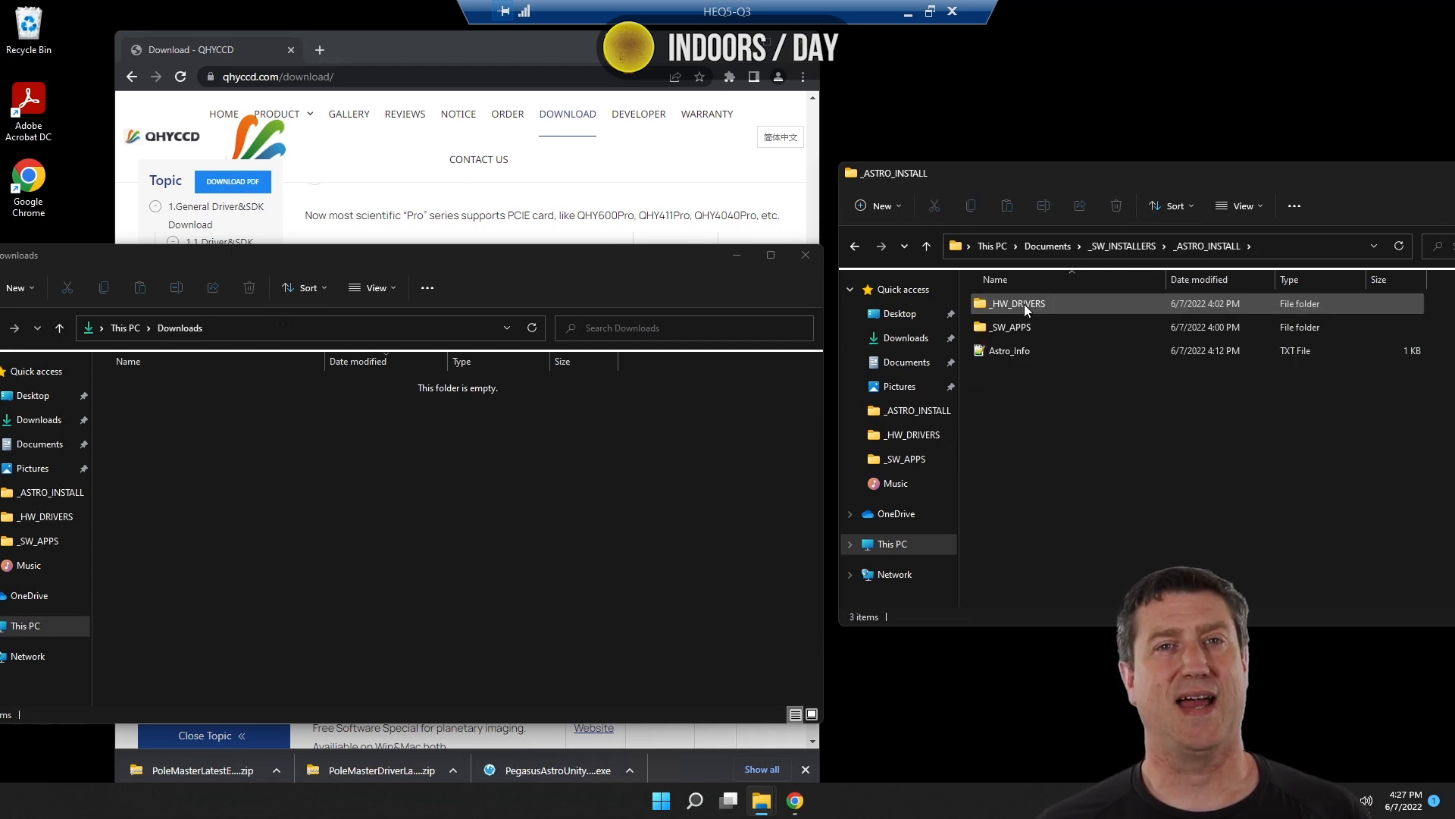
{"action": "double_click", "coordinate": [1020, 329]}
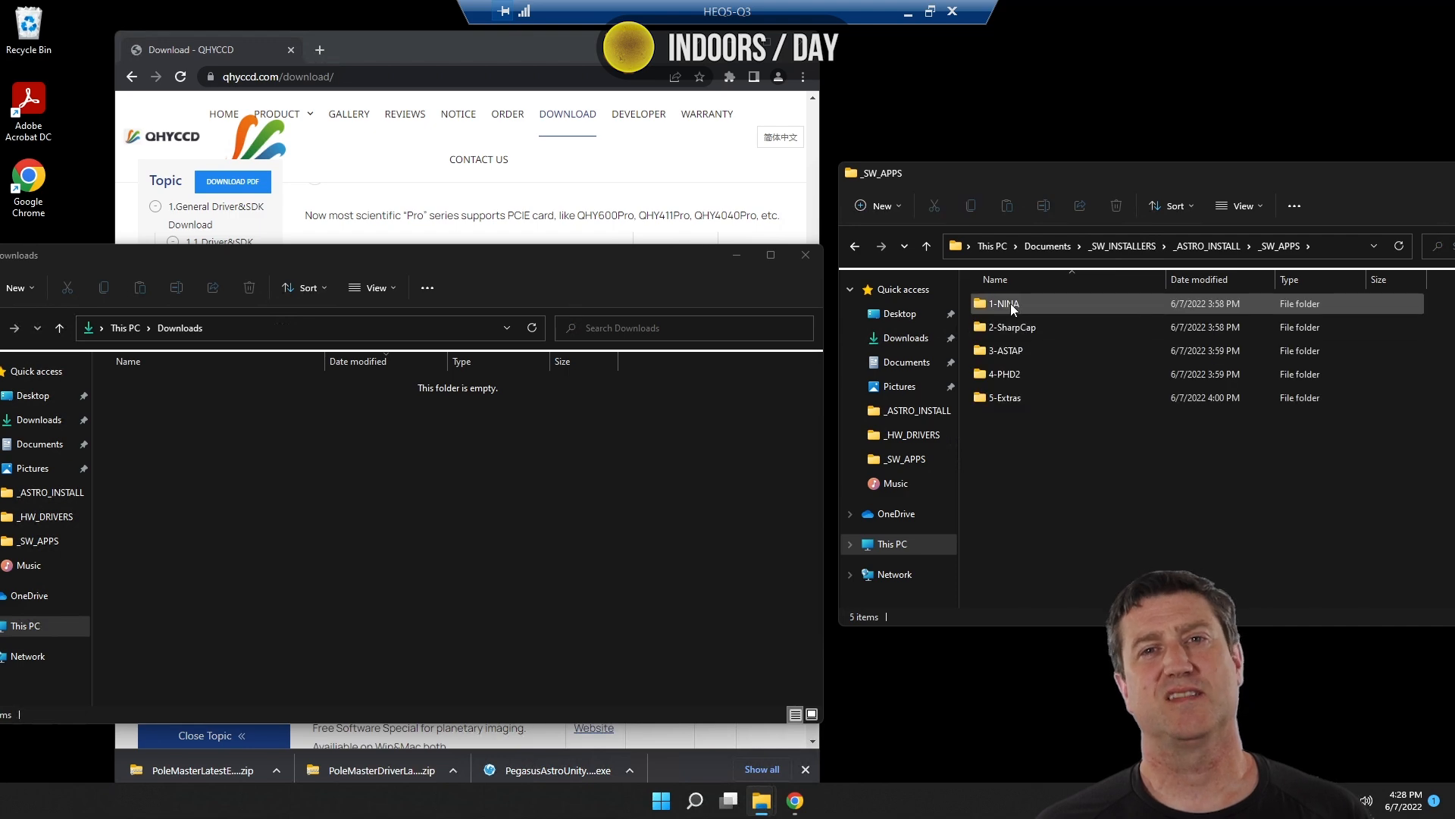
{"action": "left_click", "coordinate": [339, 76]}
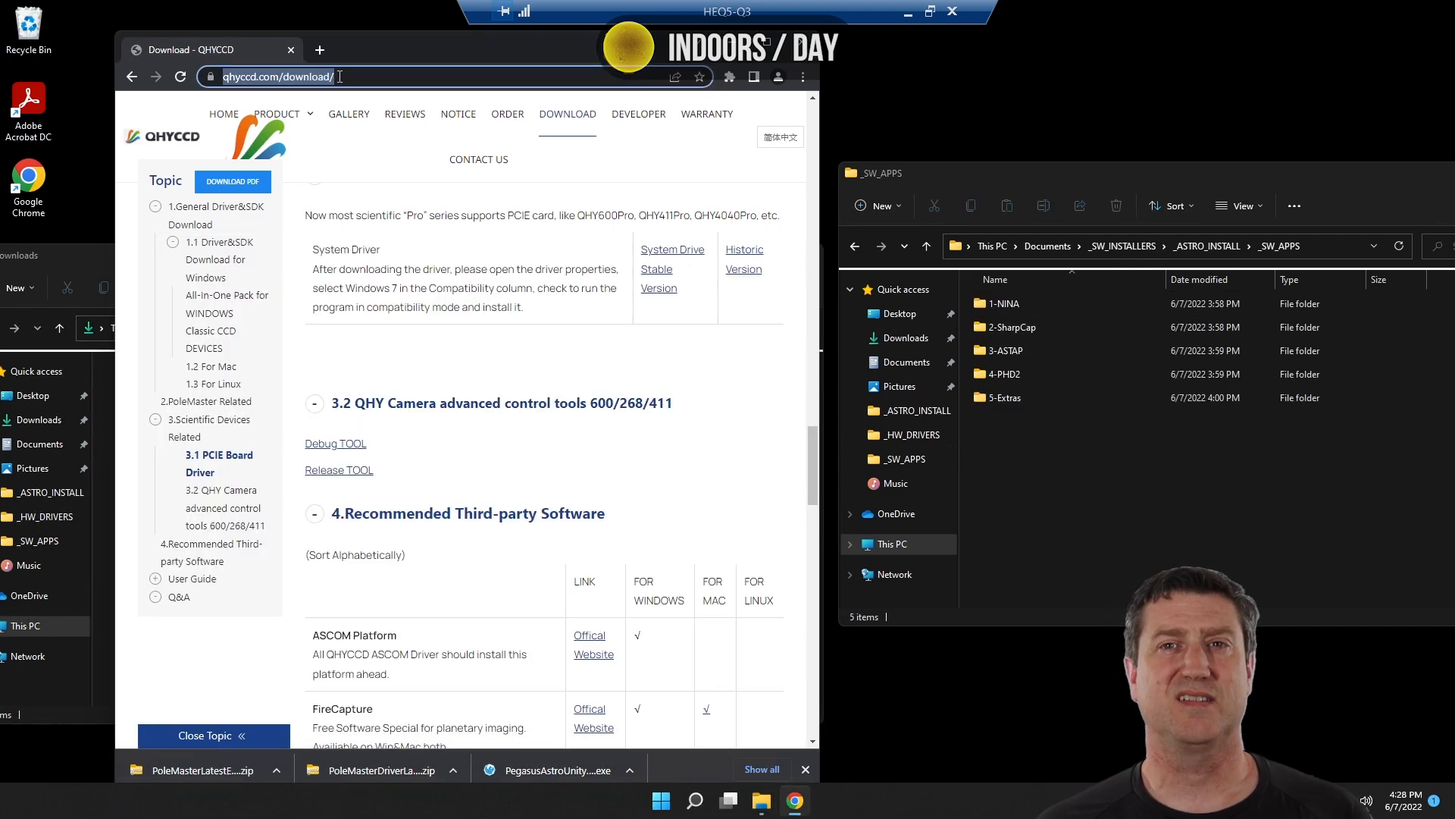
Search 'nina nighttime download' and download the 64-bit N.I.N.A. setup bundle from nighttime-imaging.eu.
{"action": "type", "text": "nina nighttime download"}
{"action": "key", "text": "Return"}
{"action": "left_click", "coordinate": [277, 258]}
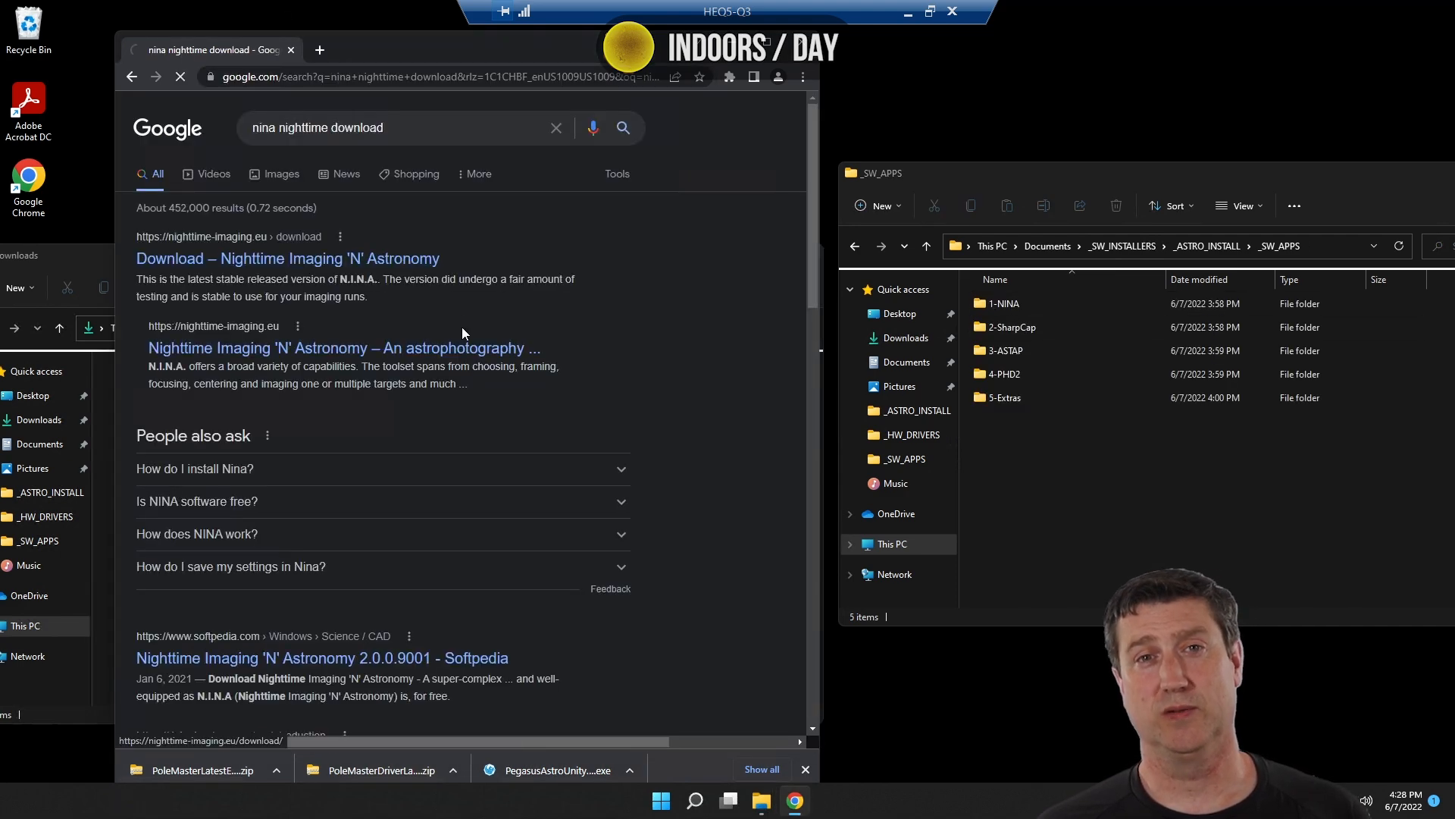
{"action": "scroll", "coordinate": [454, 330], "scroll_direction": "down", "scroll_amount": 3}
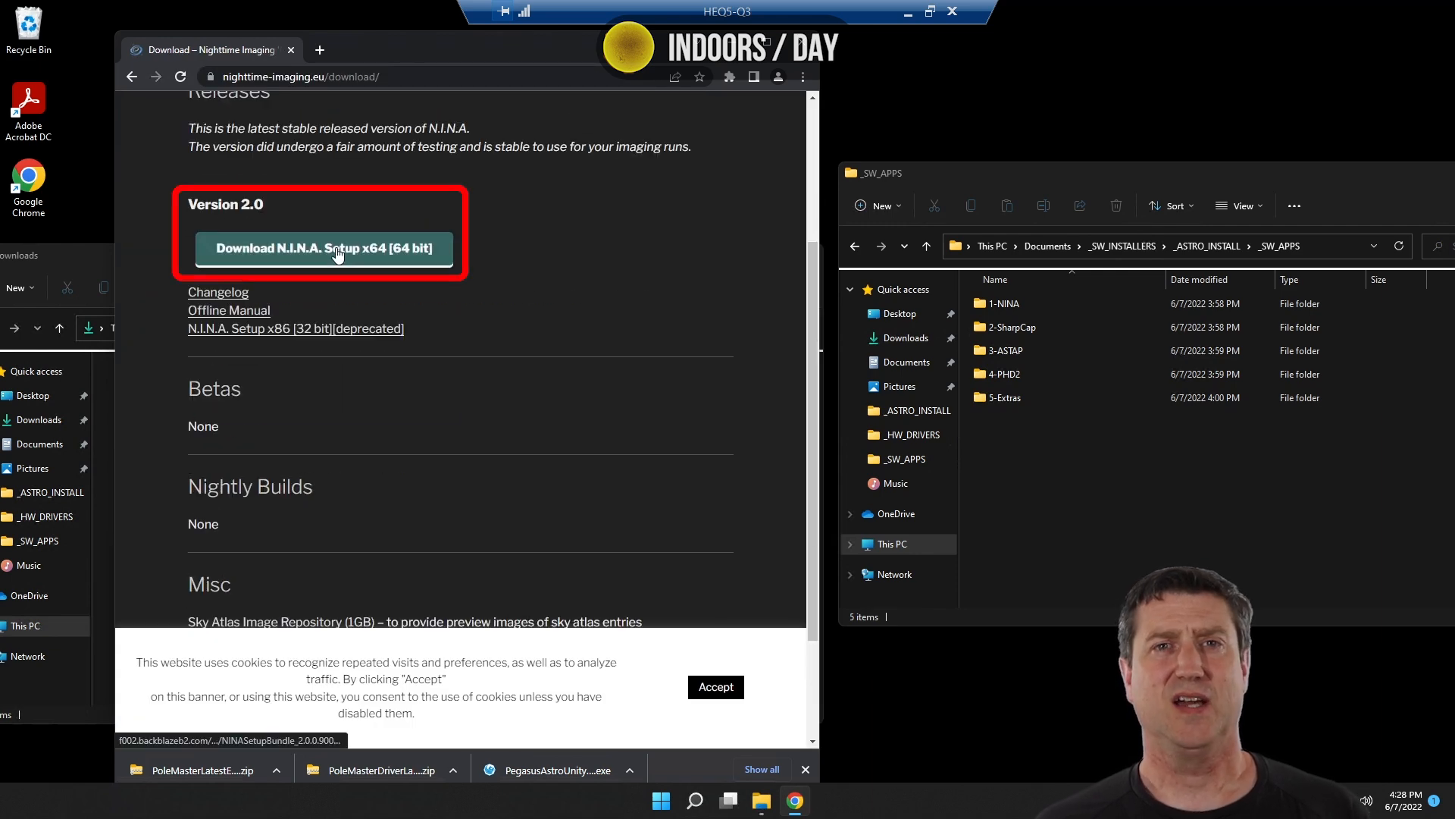
{"action": "scroll", "coordinate": [349, 227], "scroll_direction": "up", "scroll_amount": 1}
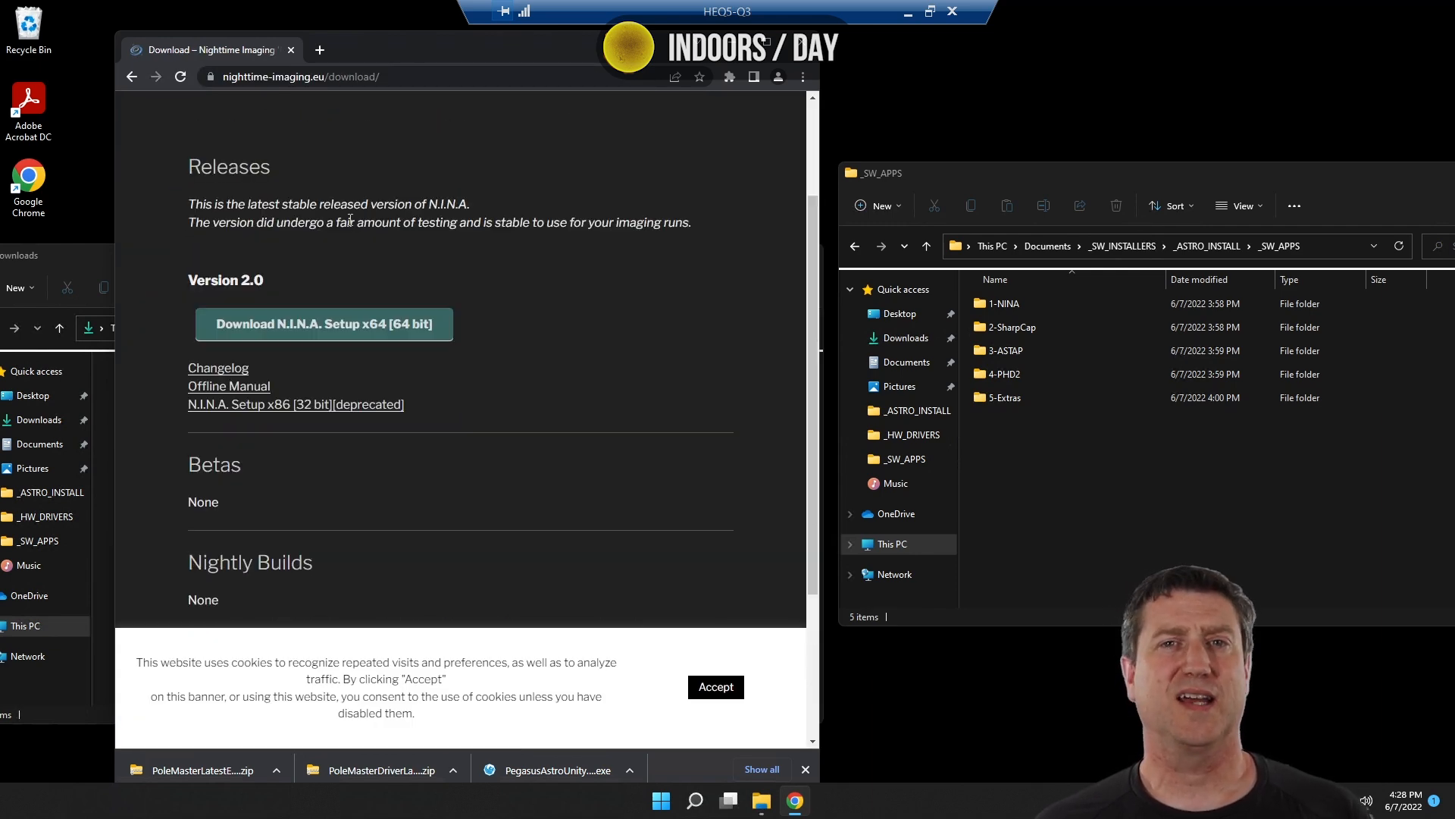
{"action": "left_click", "coordinate": [344, 332]}
Download the Sky Atlas Image Repository and Offline Sky Map Cache, then move the downloads into 1-NINA.
{"action": "scroll", "coordinate": [478, 462], "scroll_direction": "down", "scroll_amount": 3}
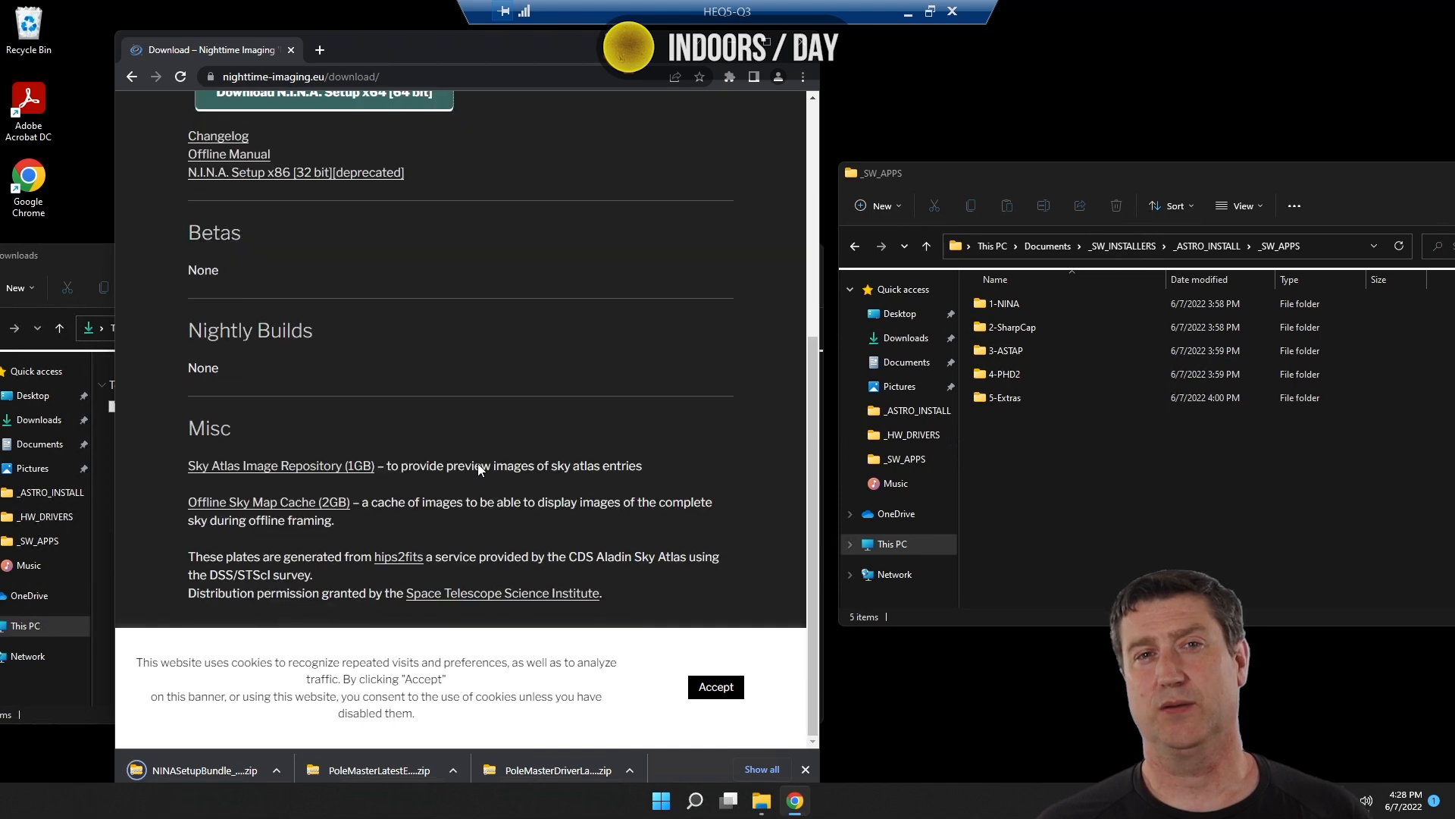
{"action": "left_click", "coordinate": [288, 468]}
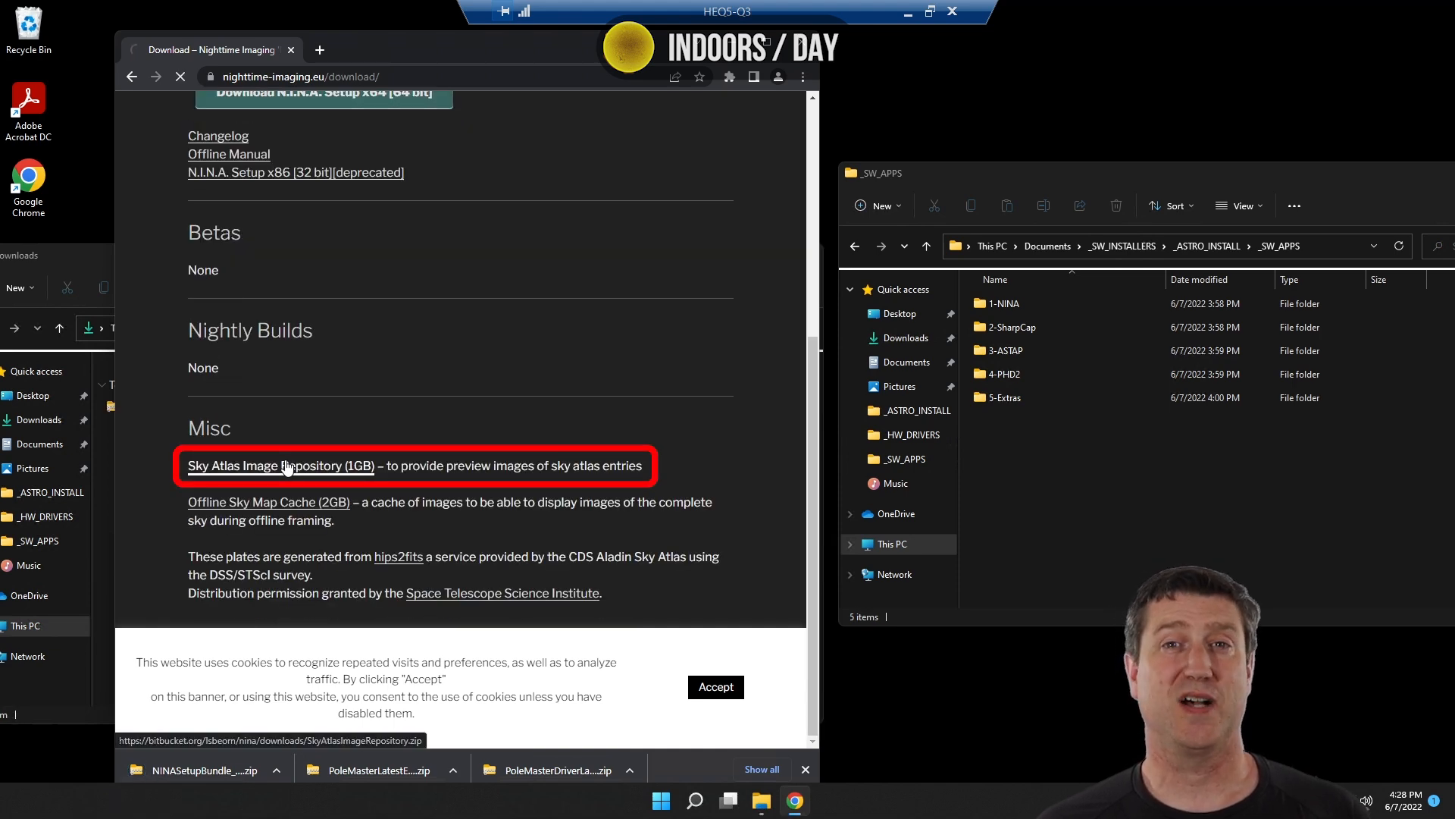
{"action": "left_click", "coordinate": [288, 505]}
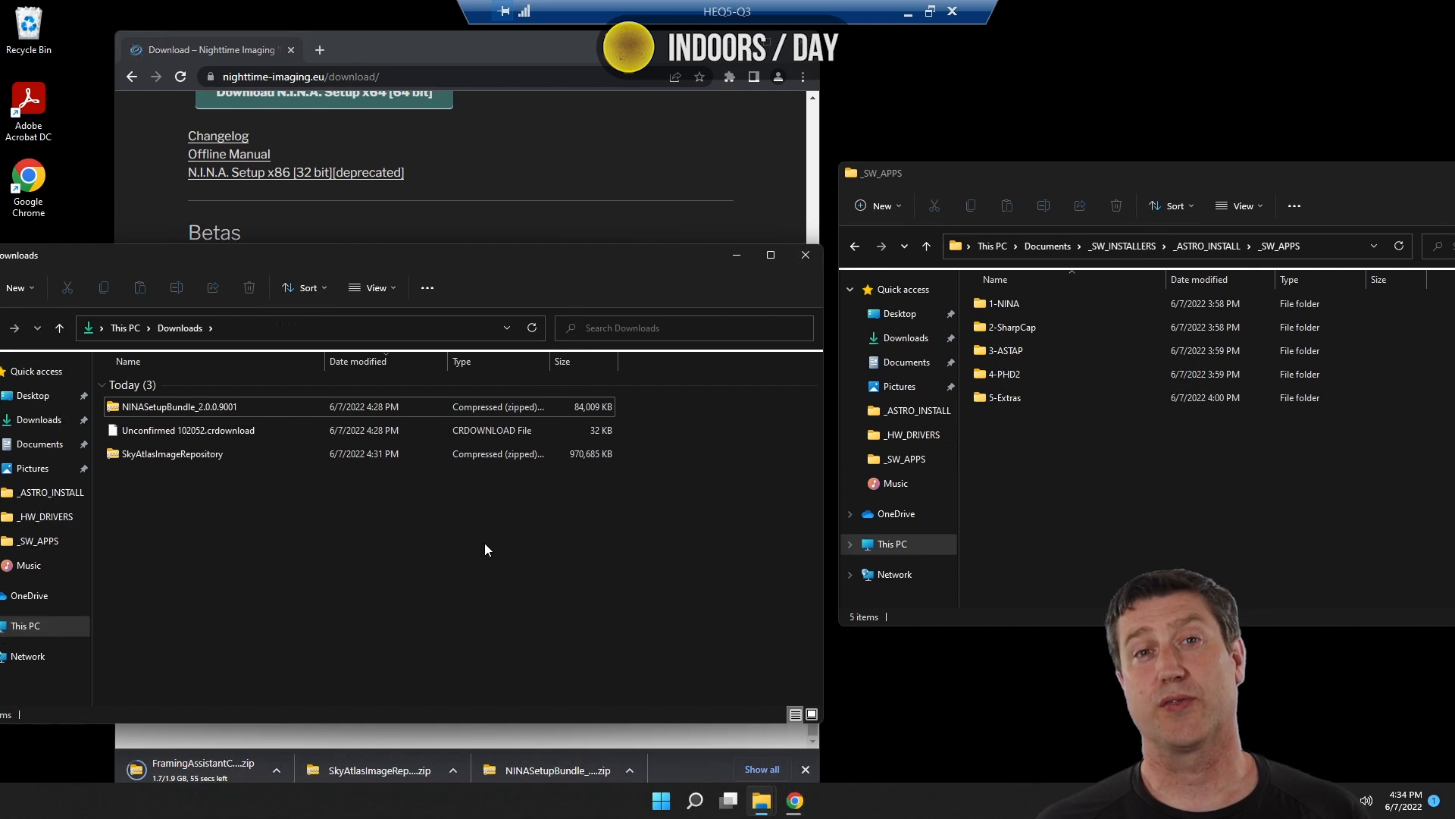
{"action": "left_click_drag", "start_coordinate": [200, 497], "coordinate": [997, 303]}
{"action": "left_click", "coordinate": [431, 77]}
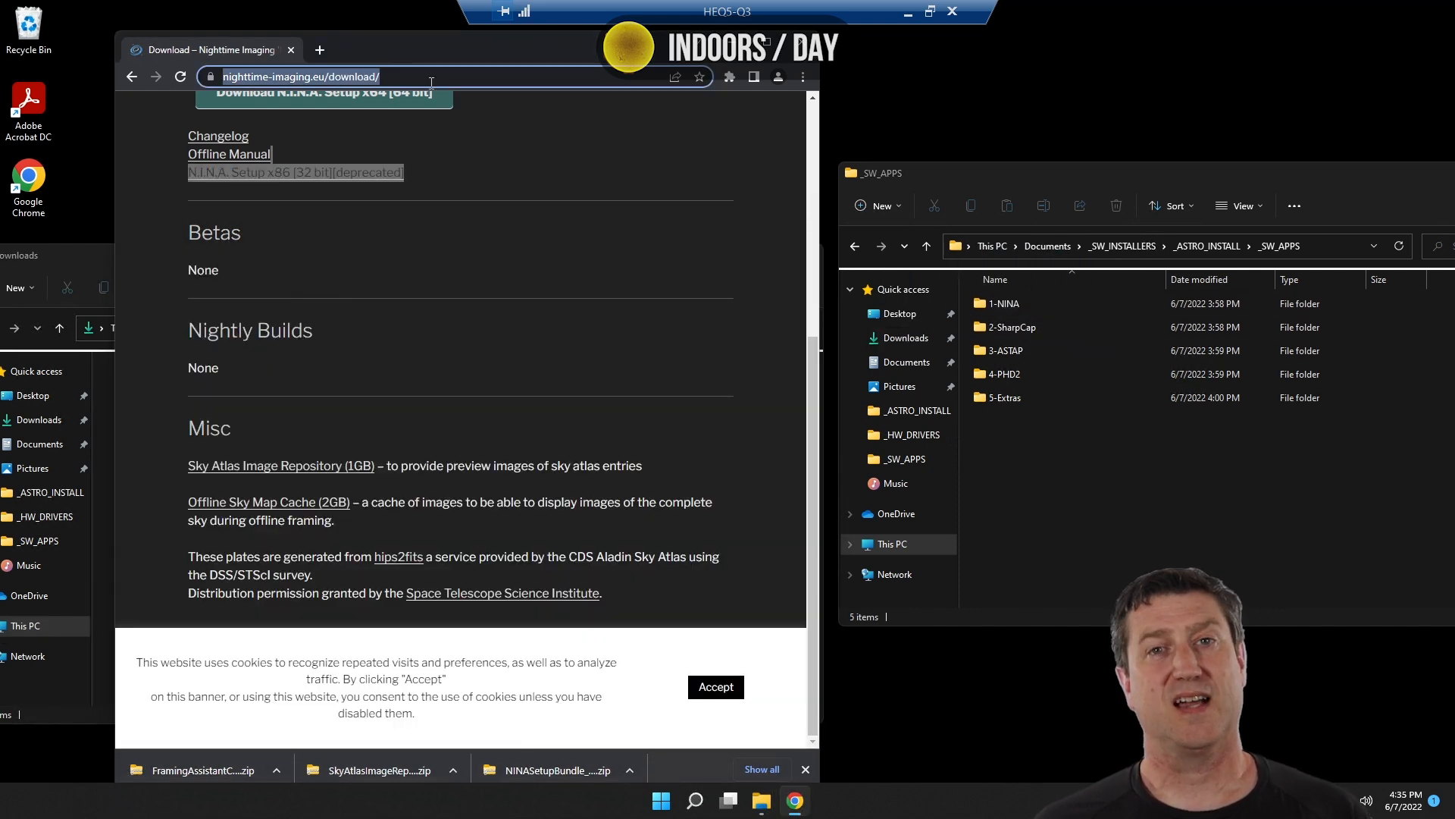
Search 'sharpcap' and download the 64-bit SharpCap 4.0 installer from sharpcap.co.uk's Downloads page.
{"action": "type", "text": "sharpcap"}
{"action": "key", "text": "Return"}
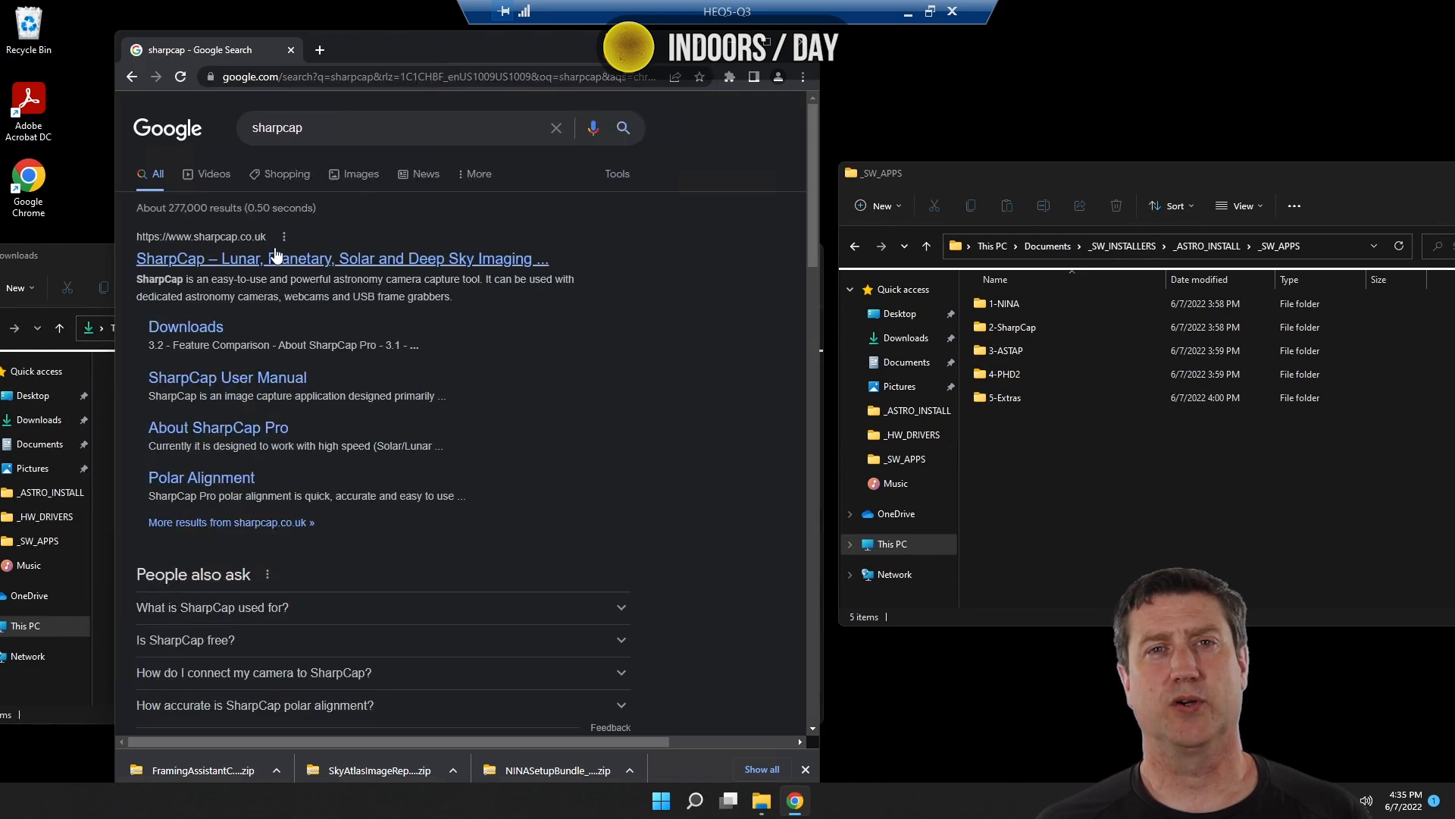
{"action": "left_click", "coordinate": [334, 256]}
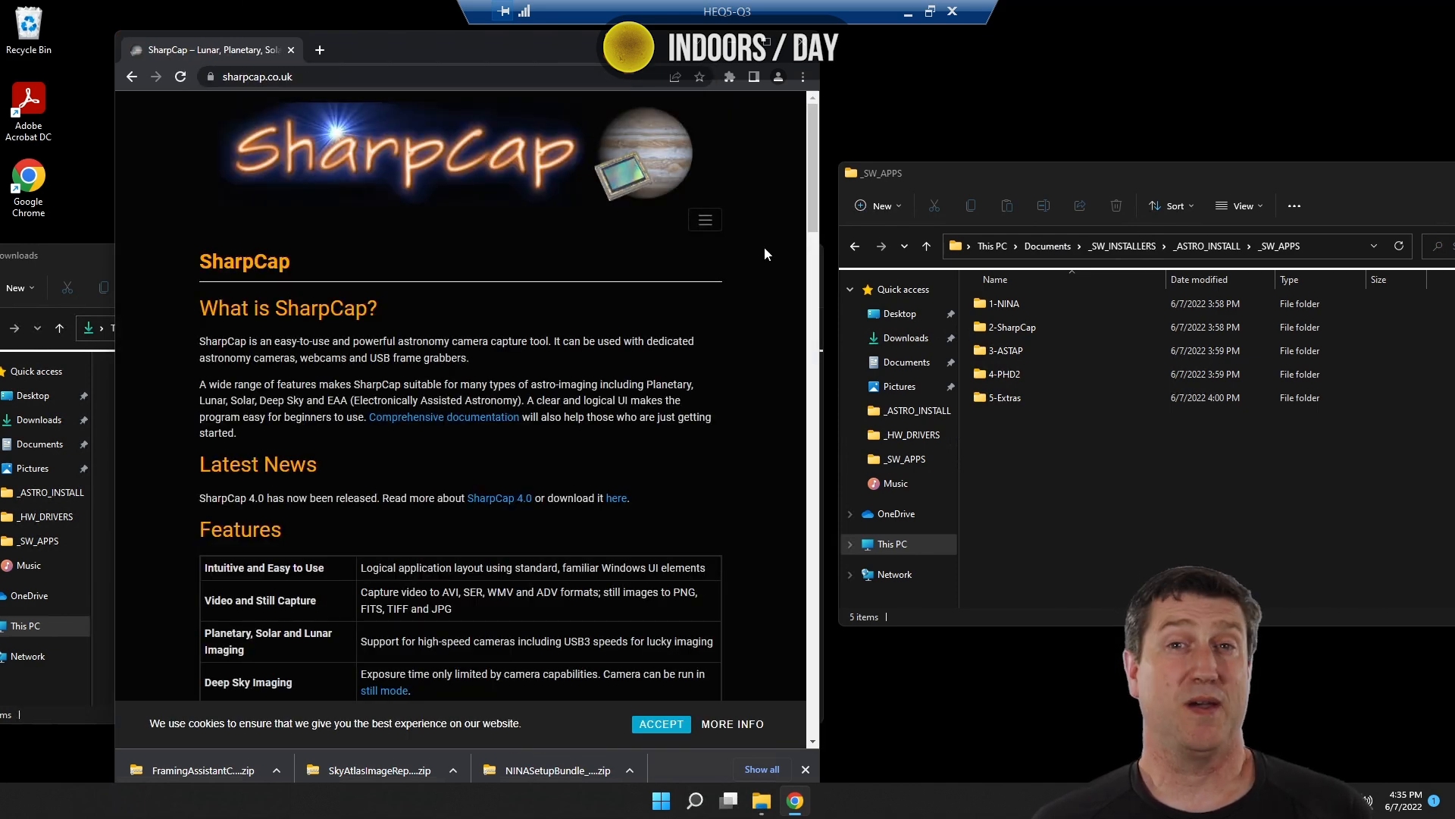
{"action": "left_click", "coordinate": [705, 219]}
{"action": "left_click", "coordinate": [387, 274]}
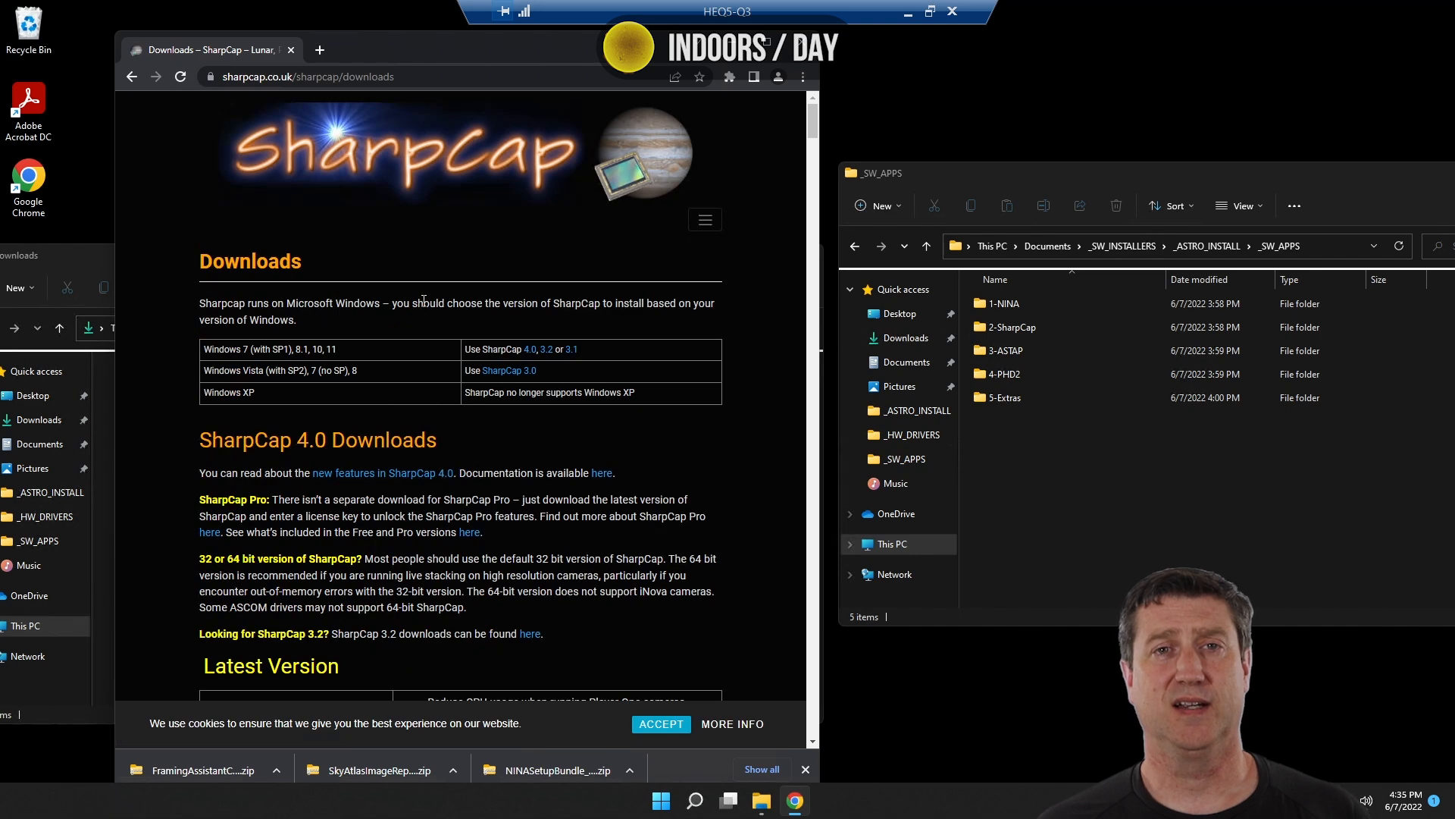
{"action": "left_click", "coordinate": [526, 348]}
{"action": "left_click", "coordinate": [289, 227]}
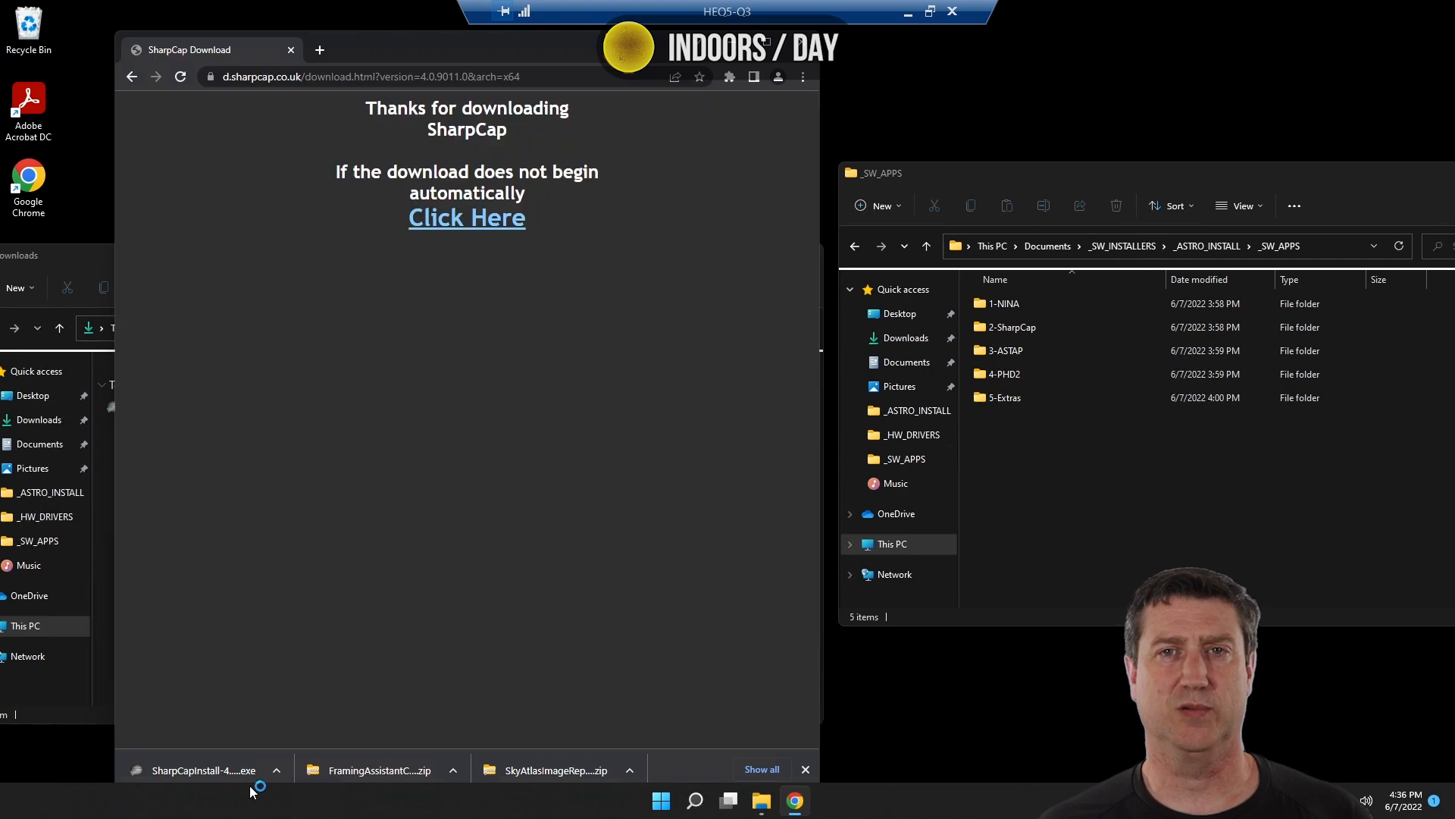
Move SharpCapInstall-4.0.9011.0-64bit from Downloads into the 2-SharpCap folder.
{"action": "key", "text": "alt+Tab"}
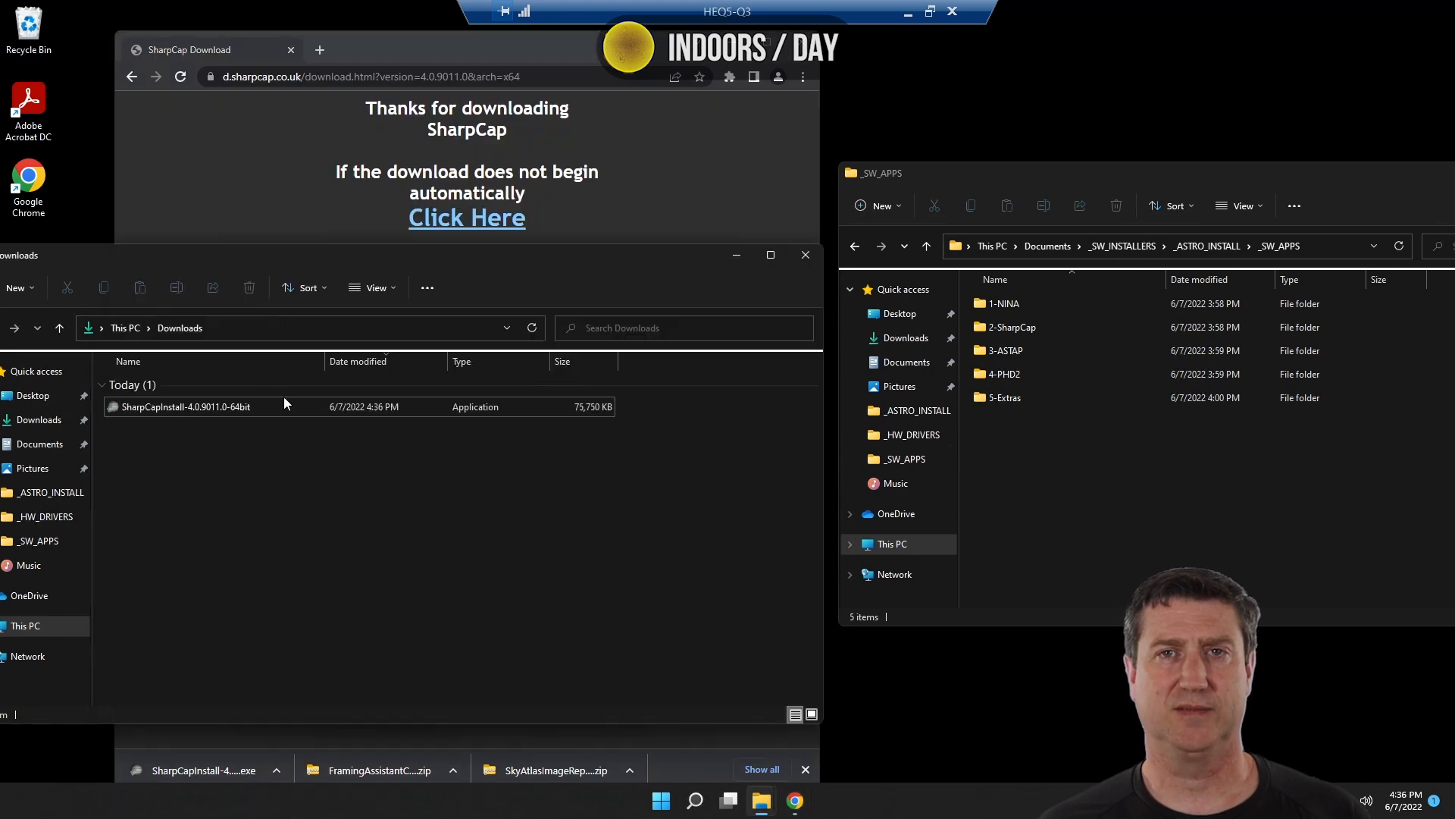
{"action": "left_click_drag", "start_coordinate": [182, 408], "coordinate": [1012, 335]}
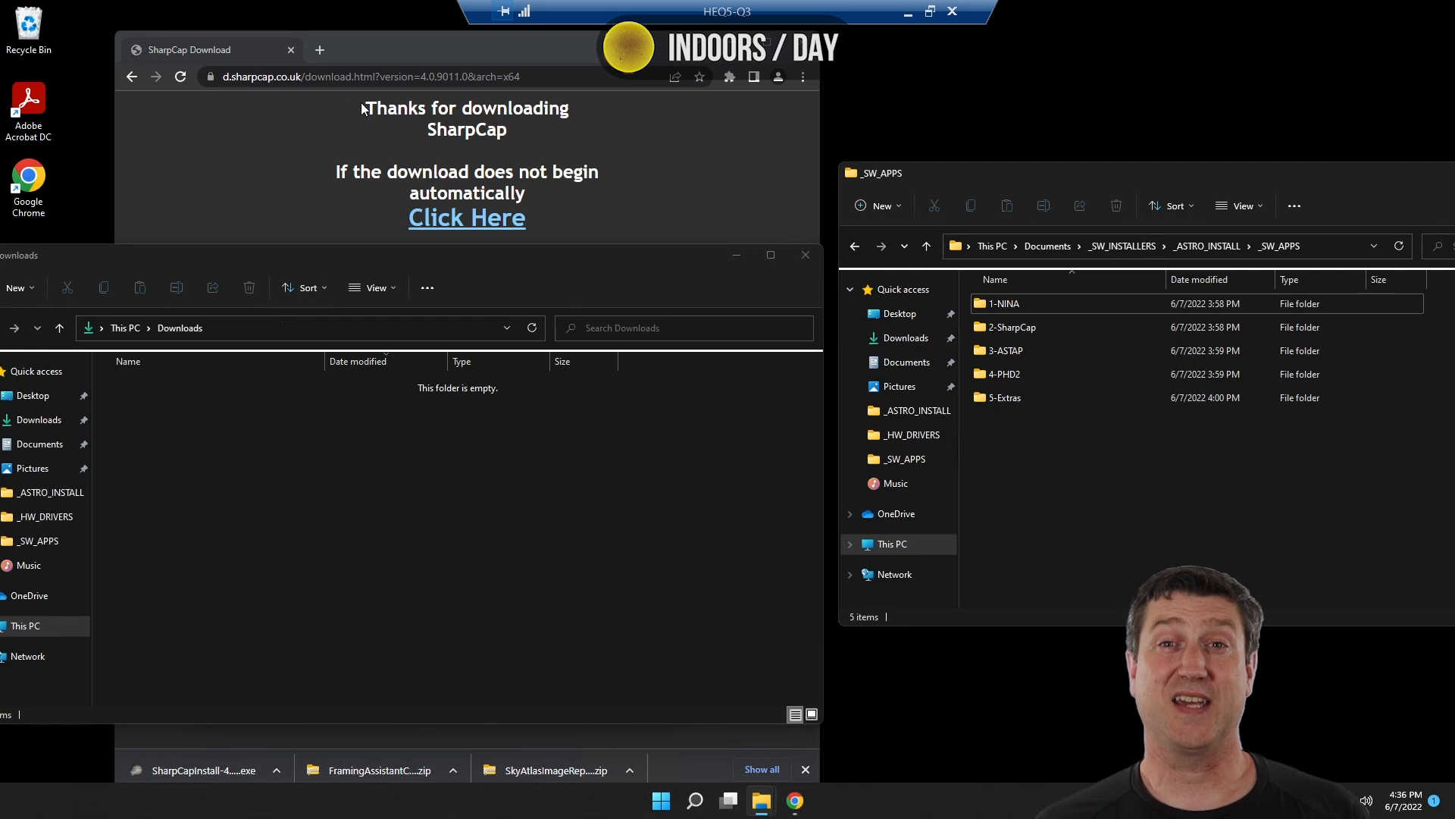
{"action": "left_click", "coordinate": [486, 77]}
Search 'astap plate solver' and download the ASTAP Windows 64-bit installer from hnsky.org.
{"action": "type", "text": "ast"}
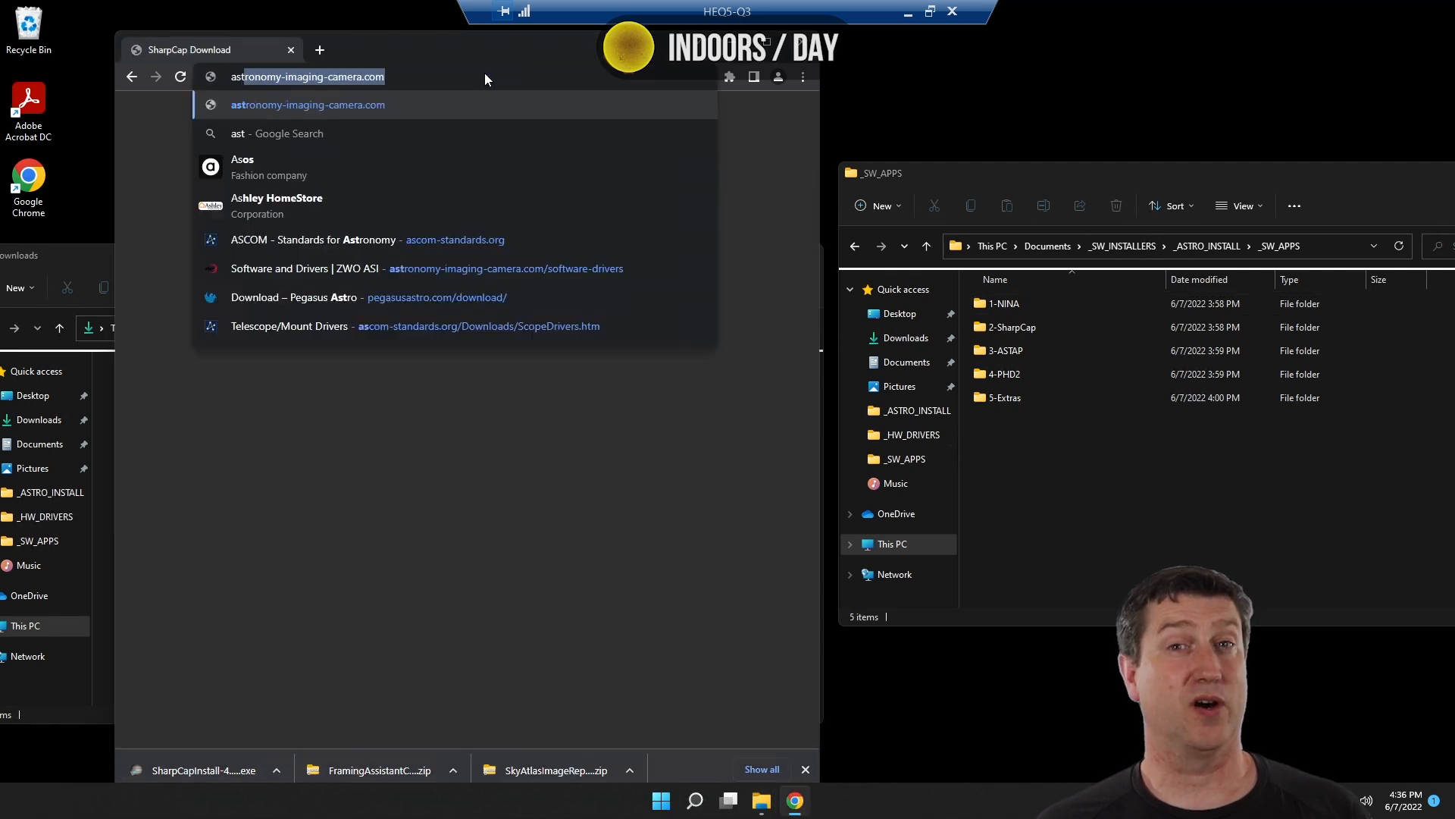
{"action": "type", "text": "ap plate solver"}
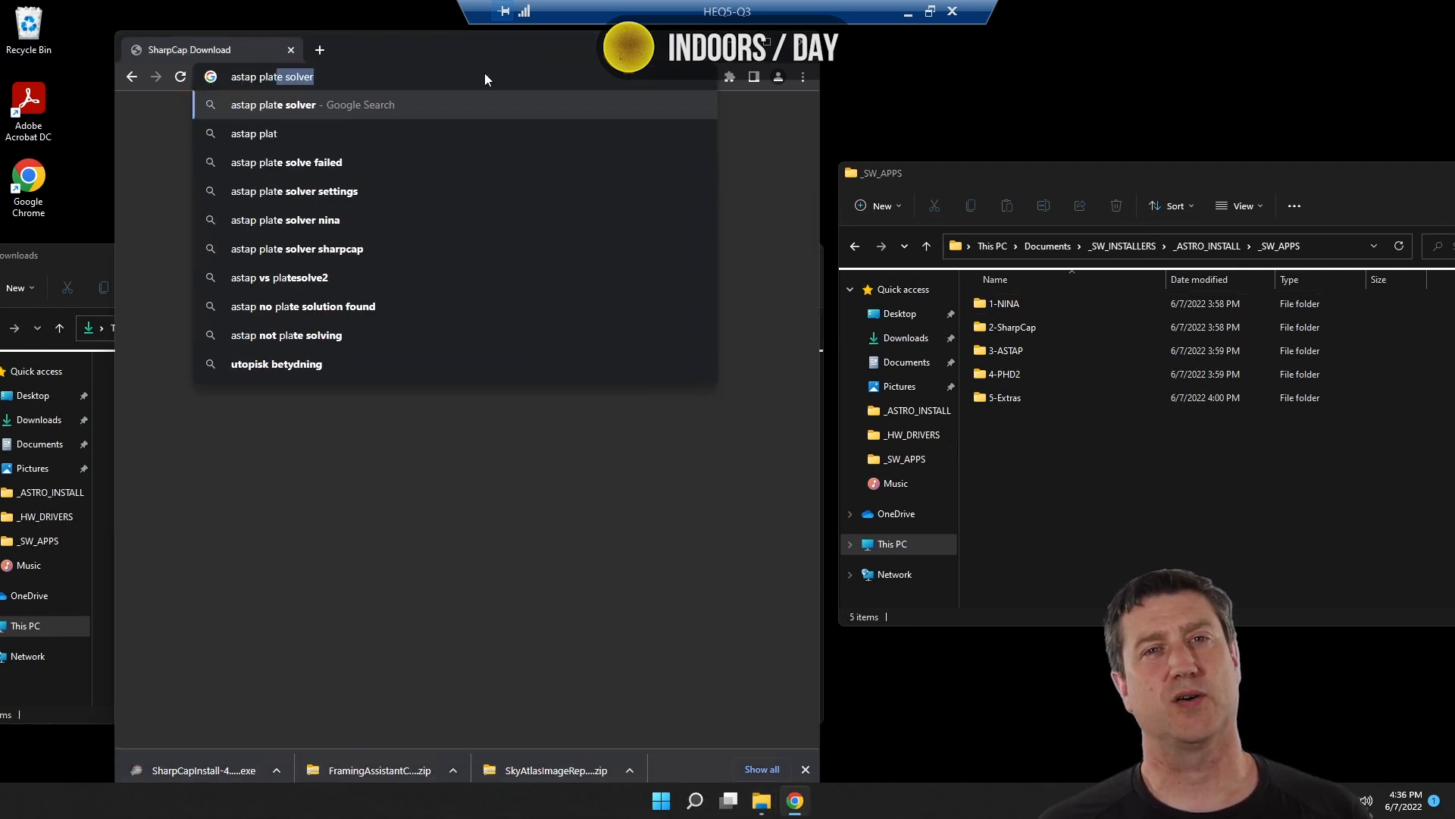
{"action": "key", "text": "Return"}
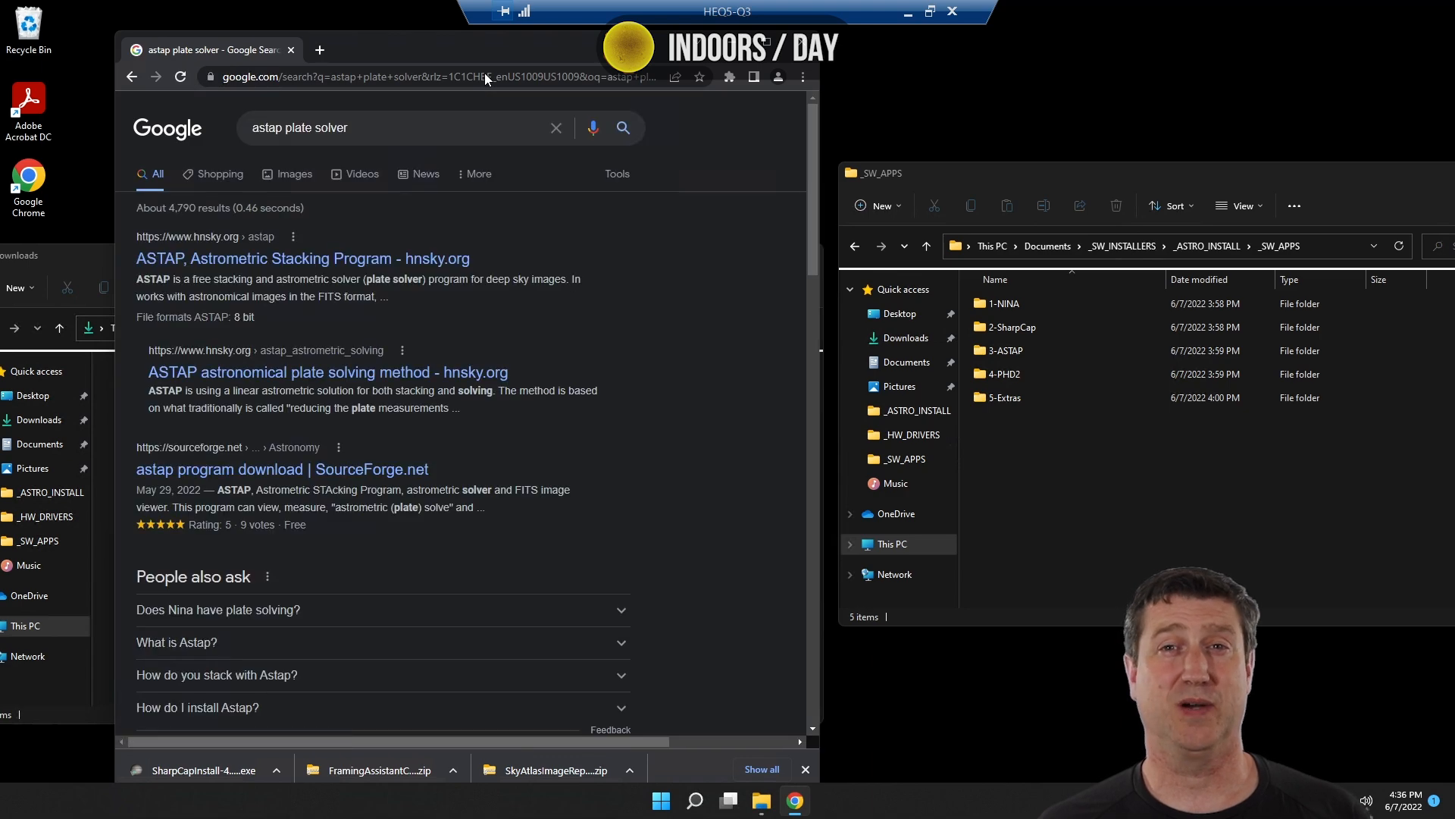
{"action": "left_click", "coordinate": [361, 258]}
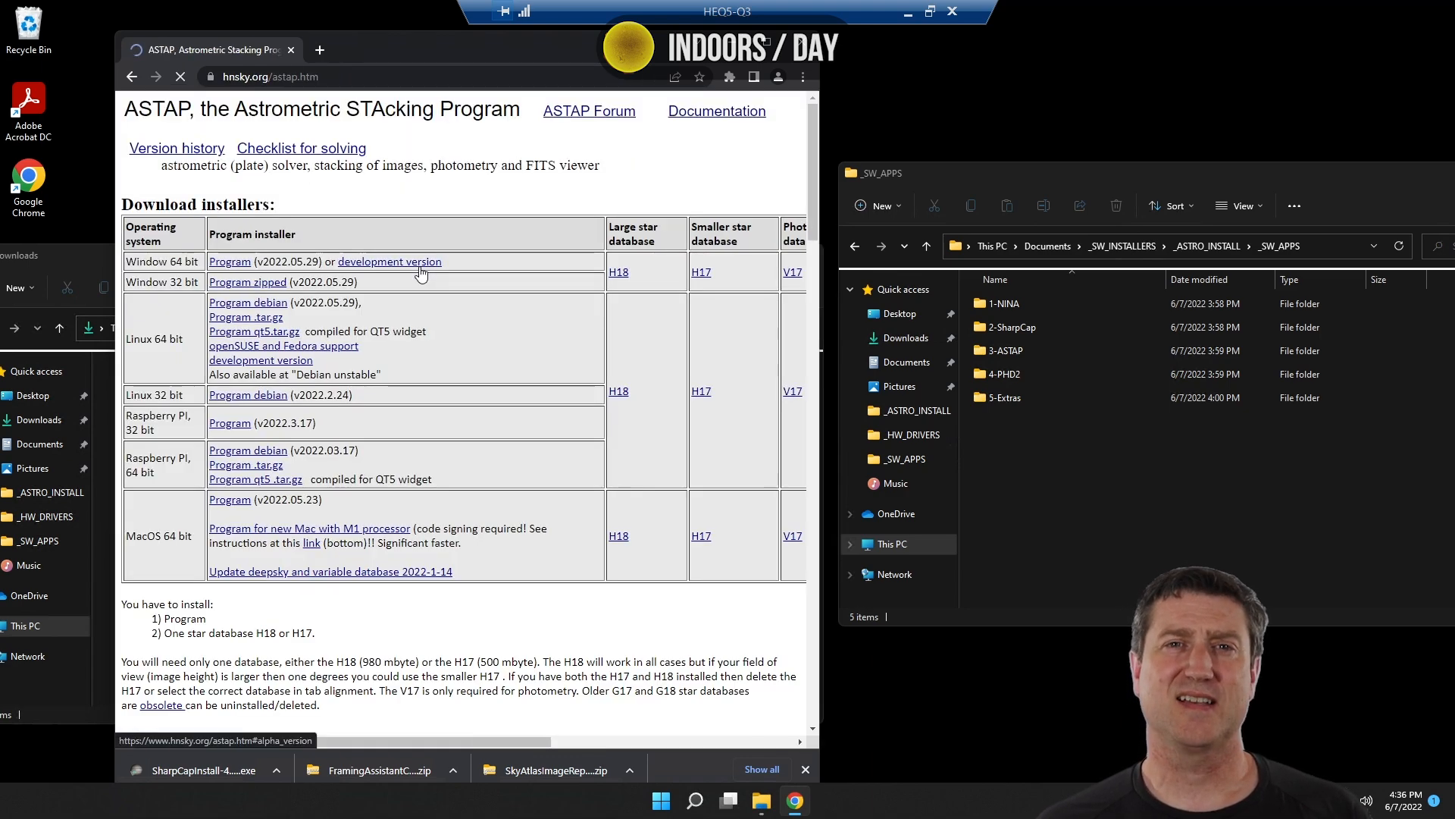
{"action": "left_click", "coordinate": [232, 263]}
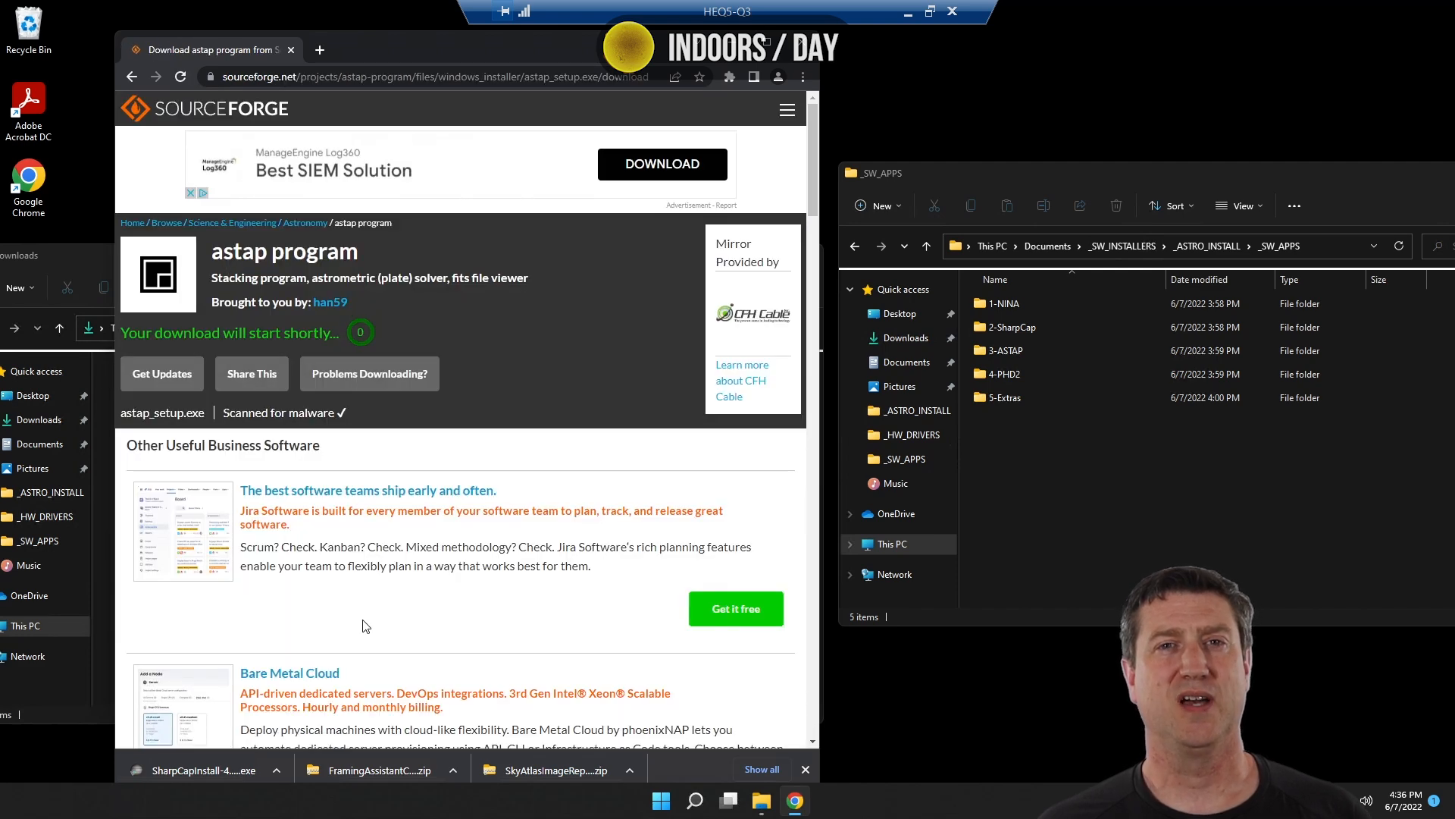
{"action": "key", "text": "alt+Left"}
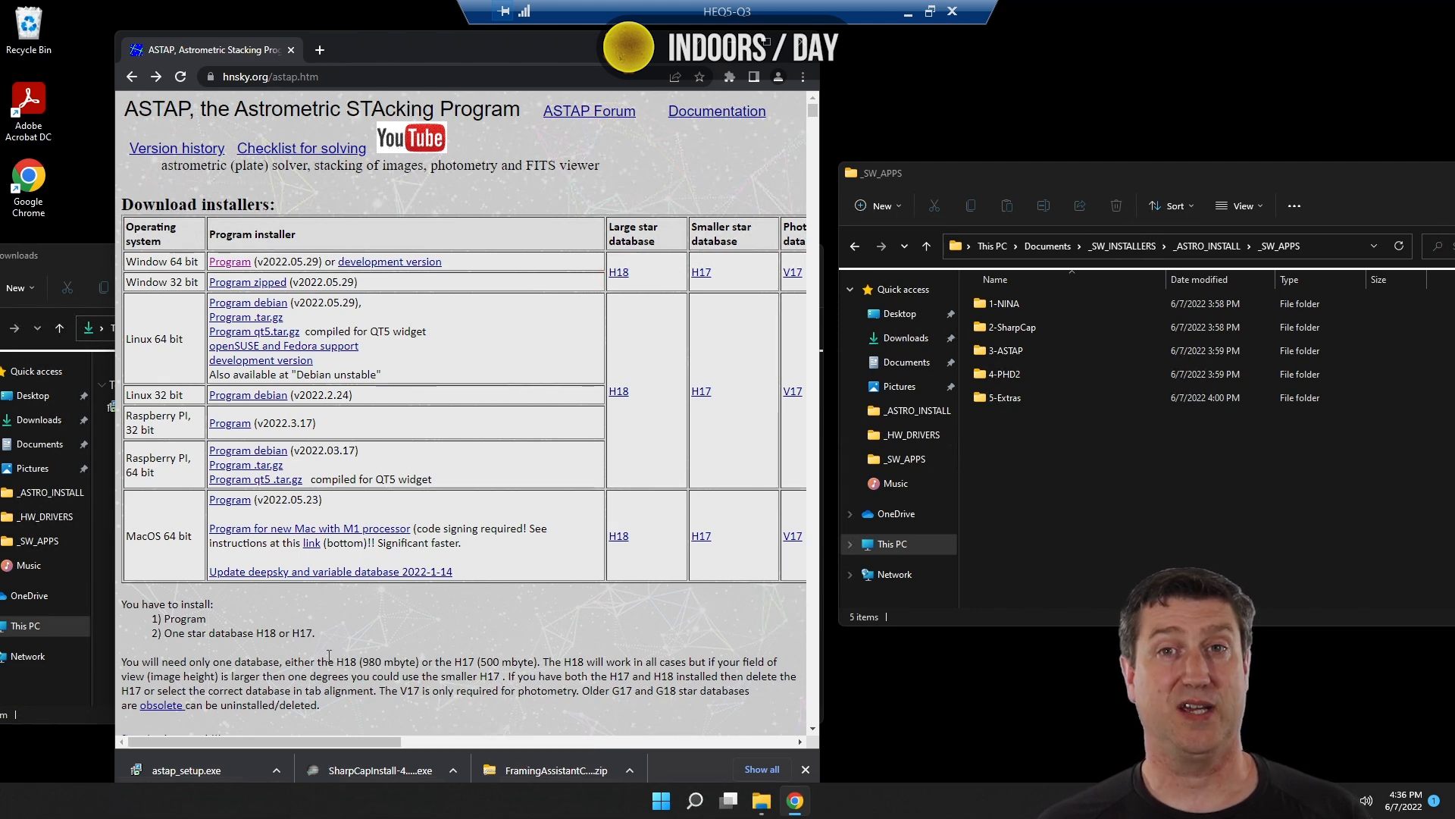
Download the H18 star database and move both ASTAP downloads into the 3-ASTAP folder.
{"action": "scroll", "coordinate": [329, 656], "scroll_direction": "down", "scroll_amount": 1}
{"action": "scroll", "coordinate": [329, 655], "scroll_direction": "down", "scroll_amount": 3}
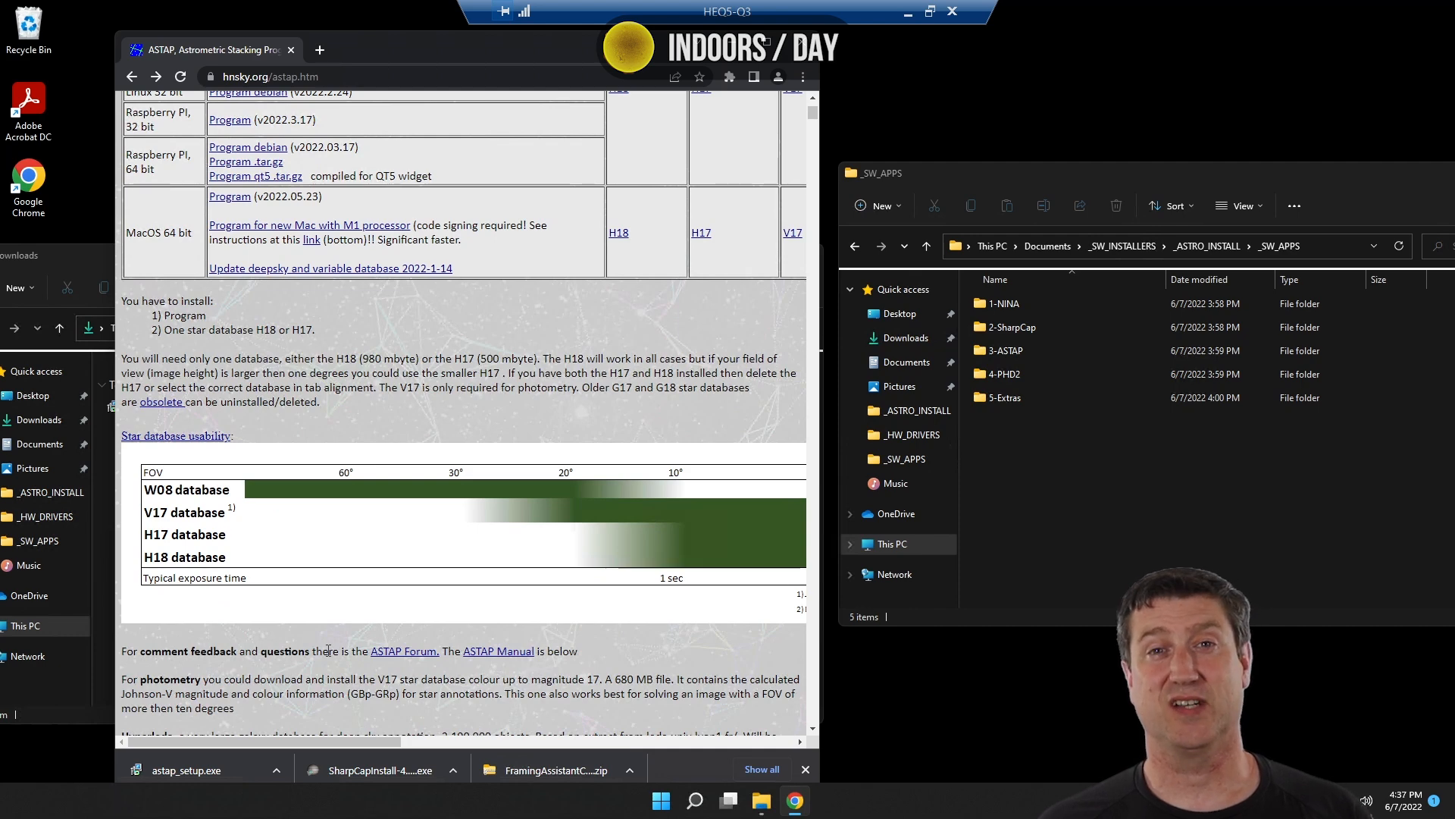
{"action": "scroll", "coordinate": [328, 649], "scroll_direction": "down", "scroll_amount": 1}
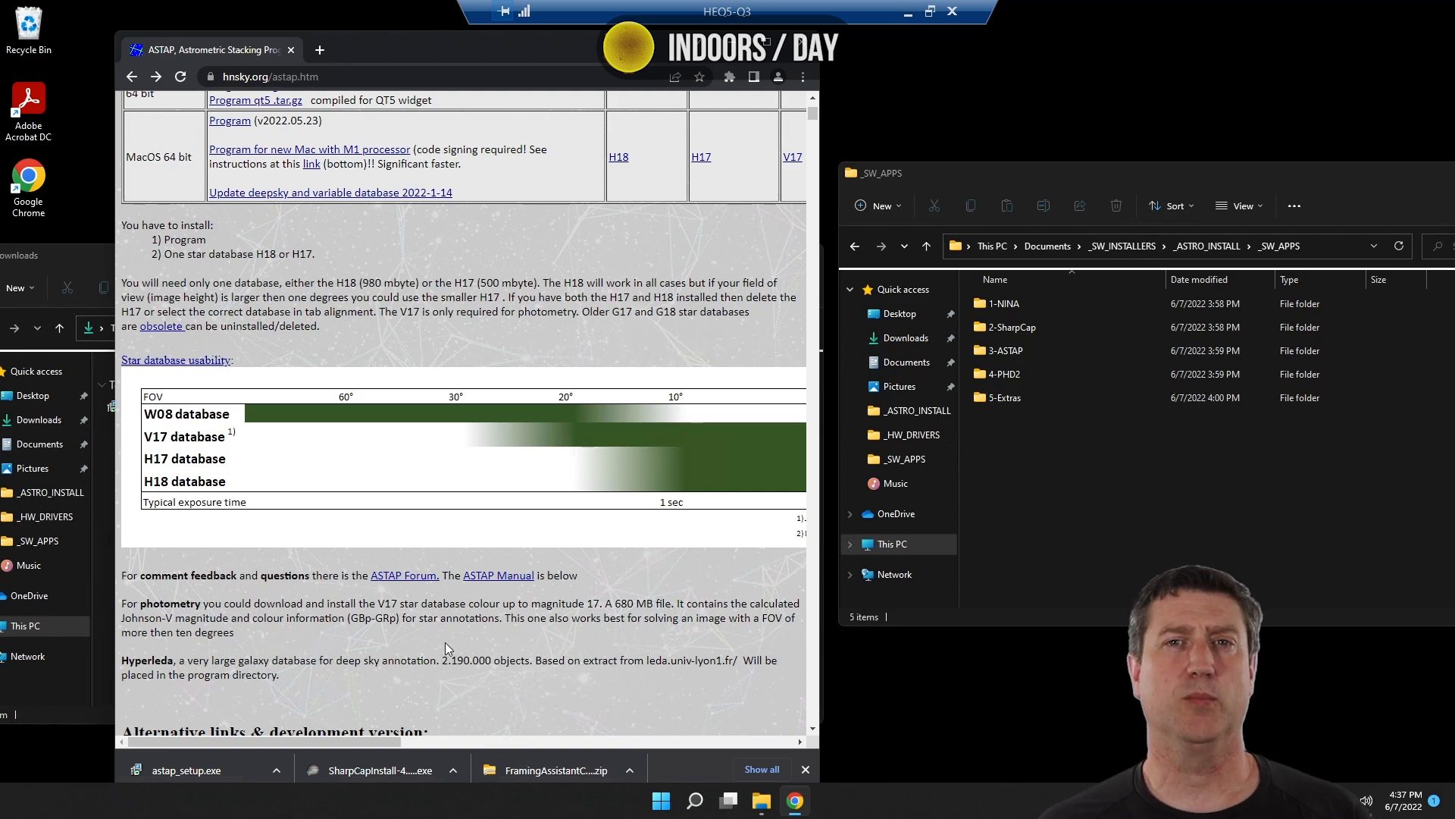
{"action": "scroll", "coordinate": [412, 638], "scroll_direction": "up", "scroll_amount": 5}
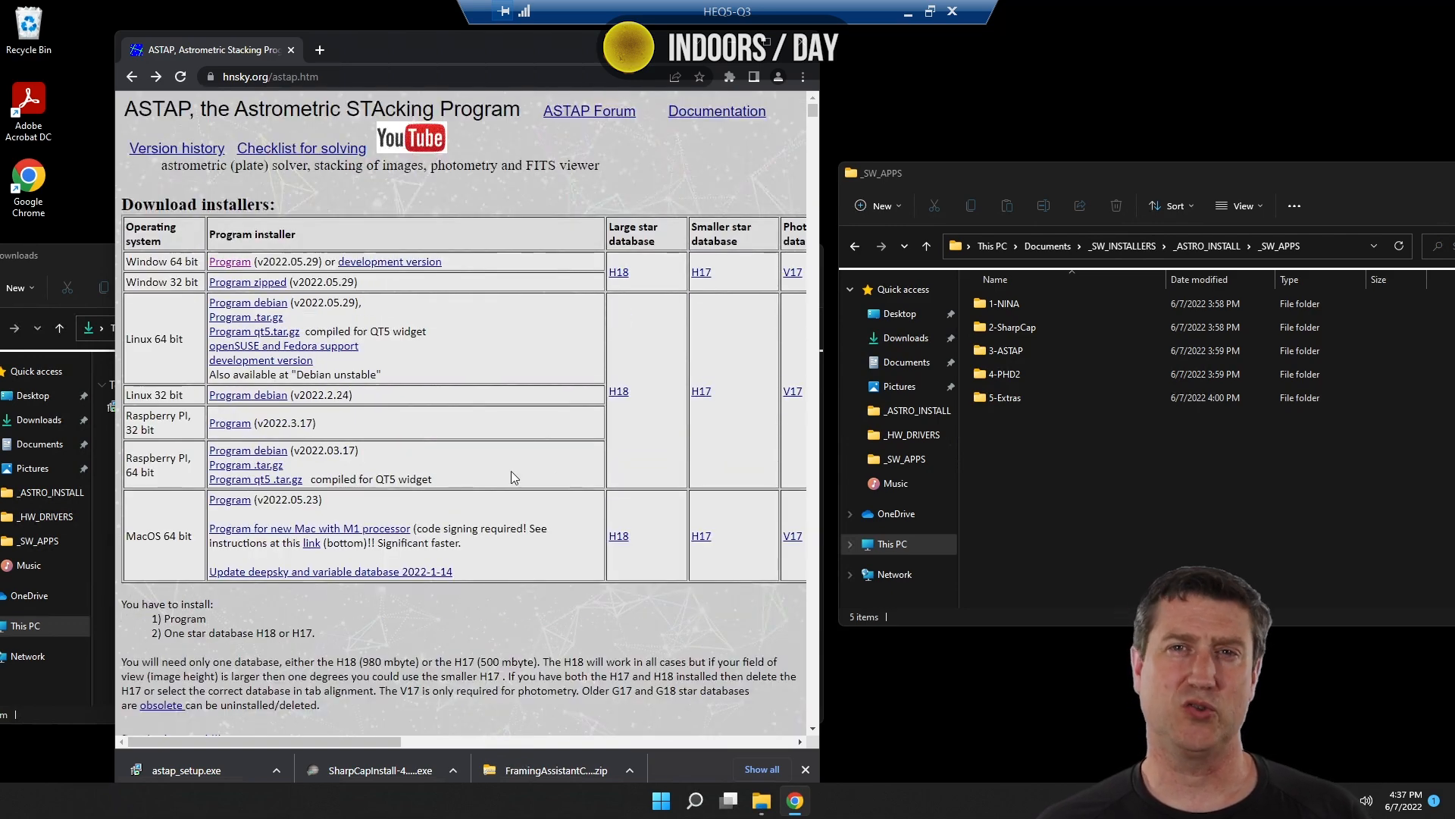
{"action": "left_click", "coordinate": [620, 272]}
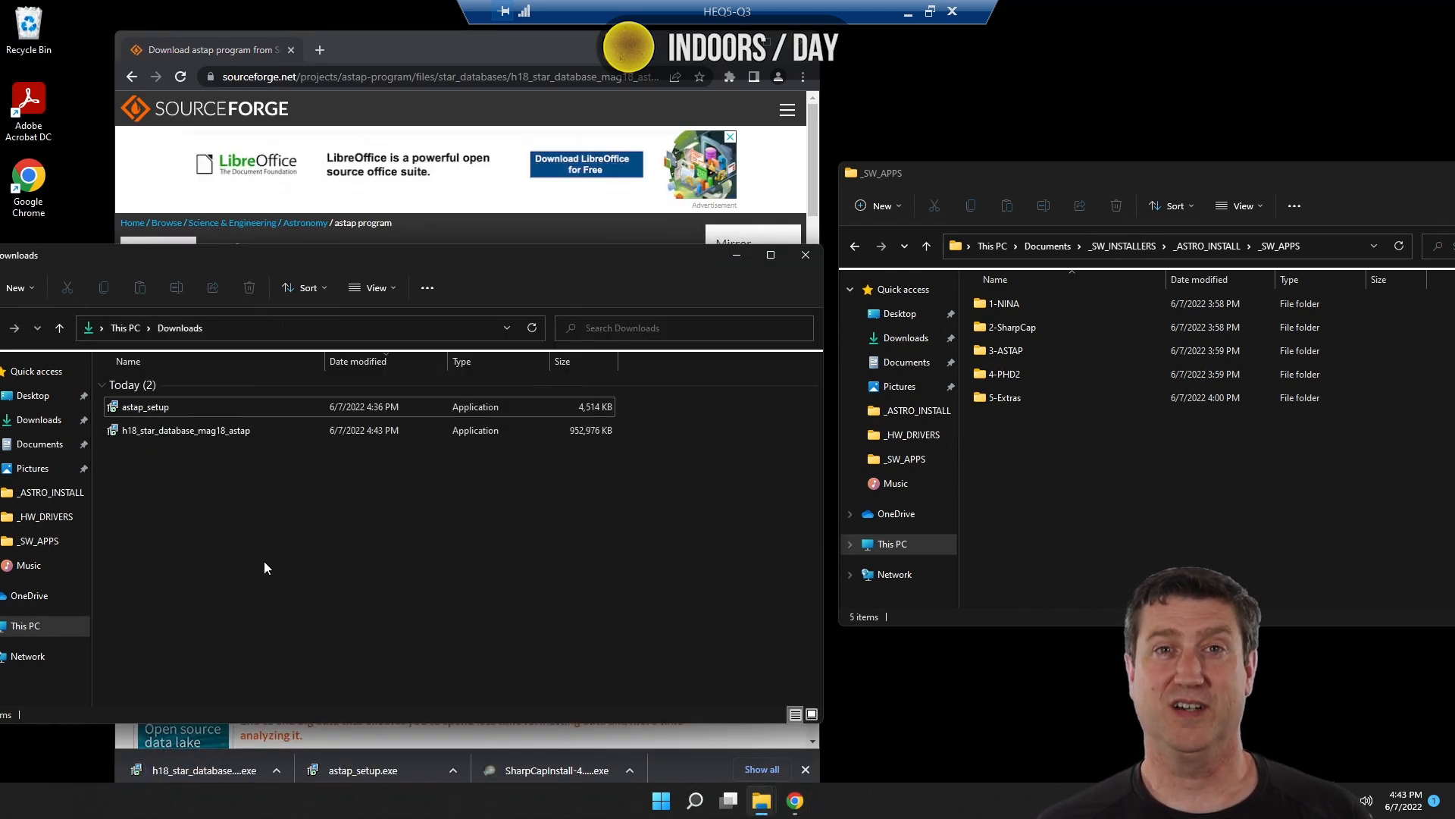
{"action": "left_click_drag", "start_coordinate": [182, 509], "coordinate": [979, 356]}
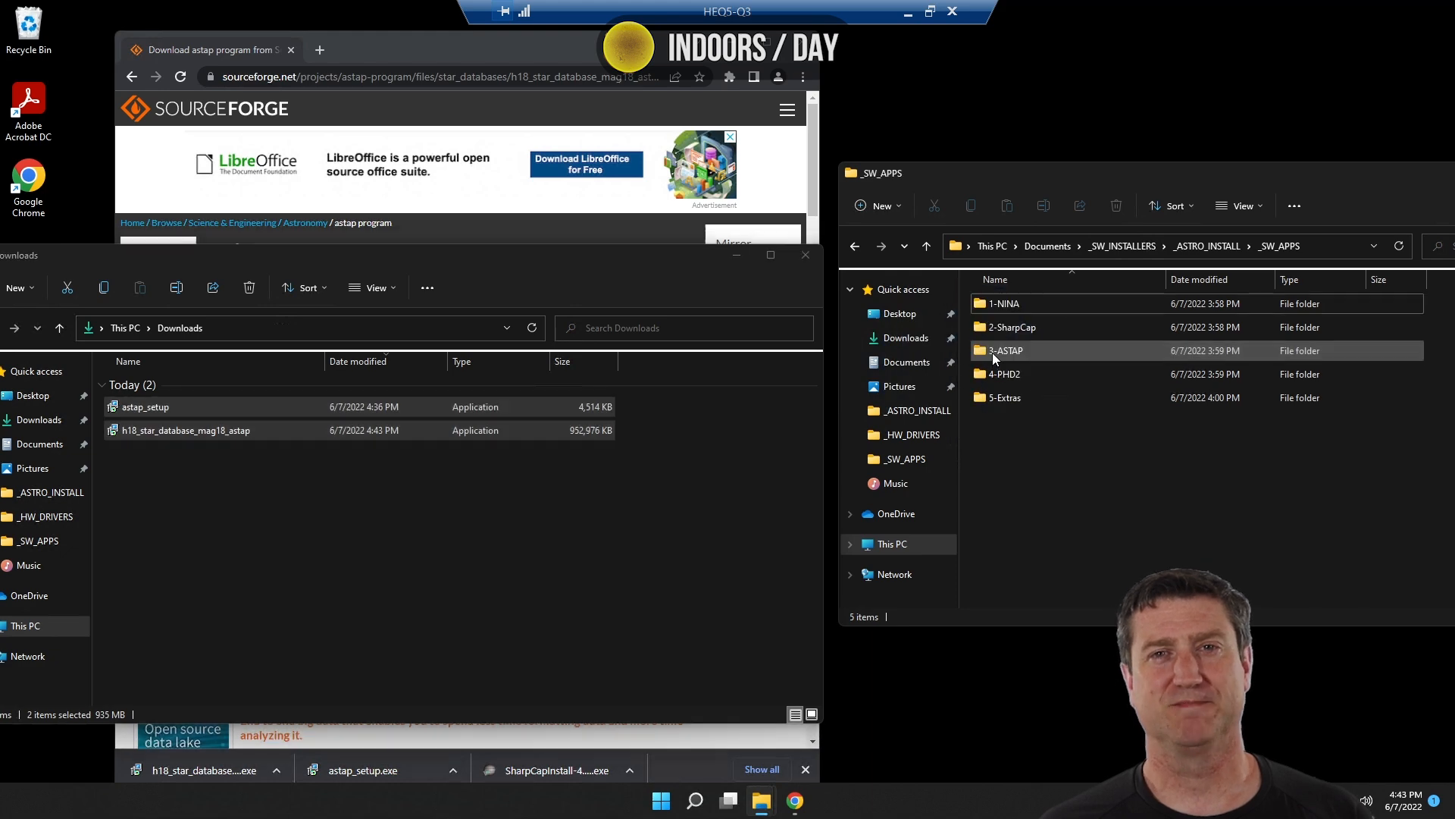
Search Google for 'phd2 download'.
{"action": "left_click", "coordinate": [351, 76]}
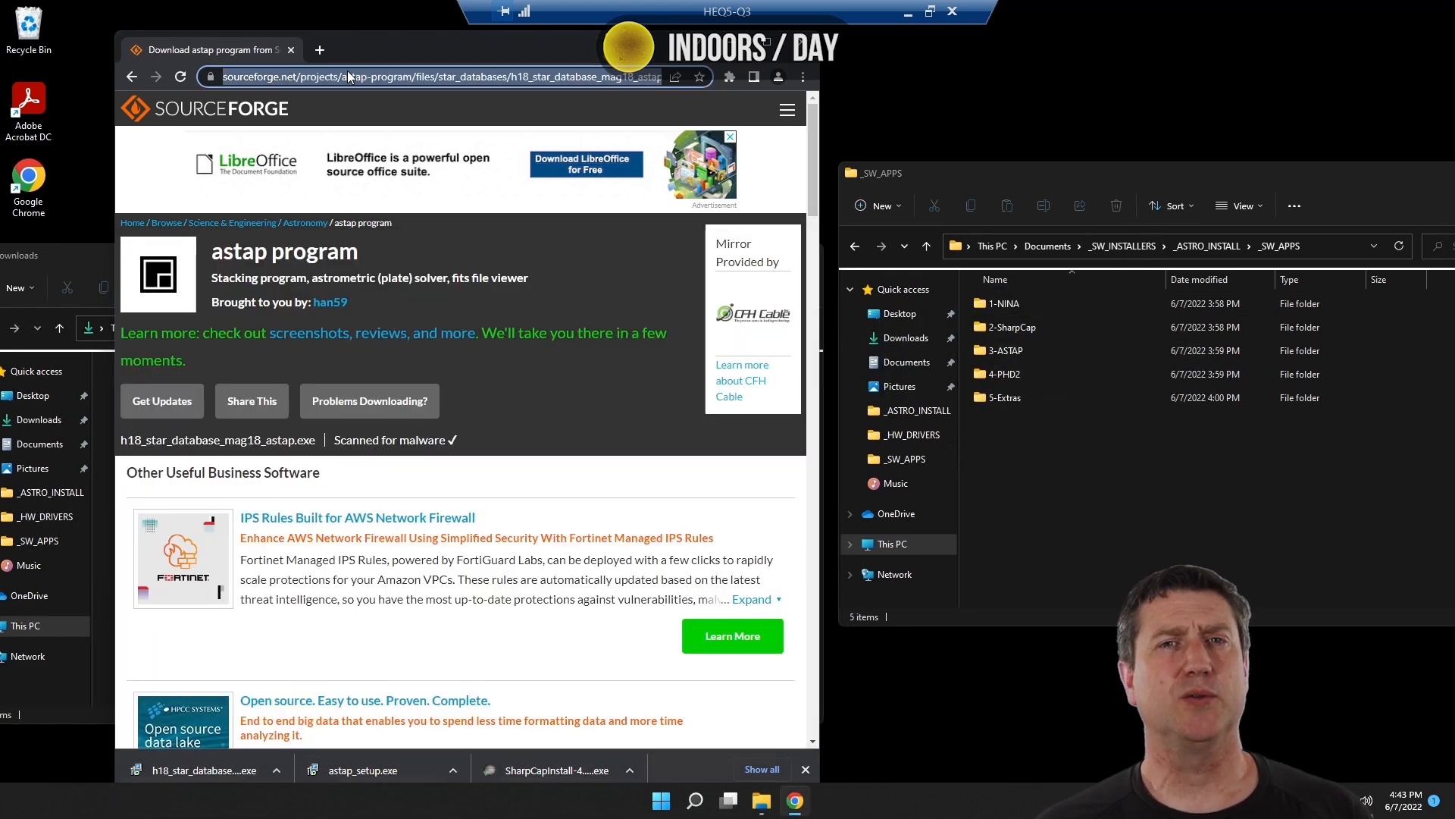
{"action": "type", "text": "phd2"}
{"action": "key", "text": "Down"}
{"action": "key", "text": "Return"}
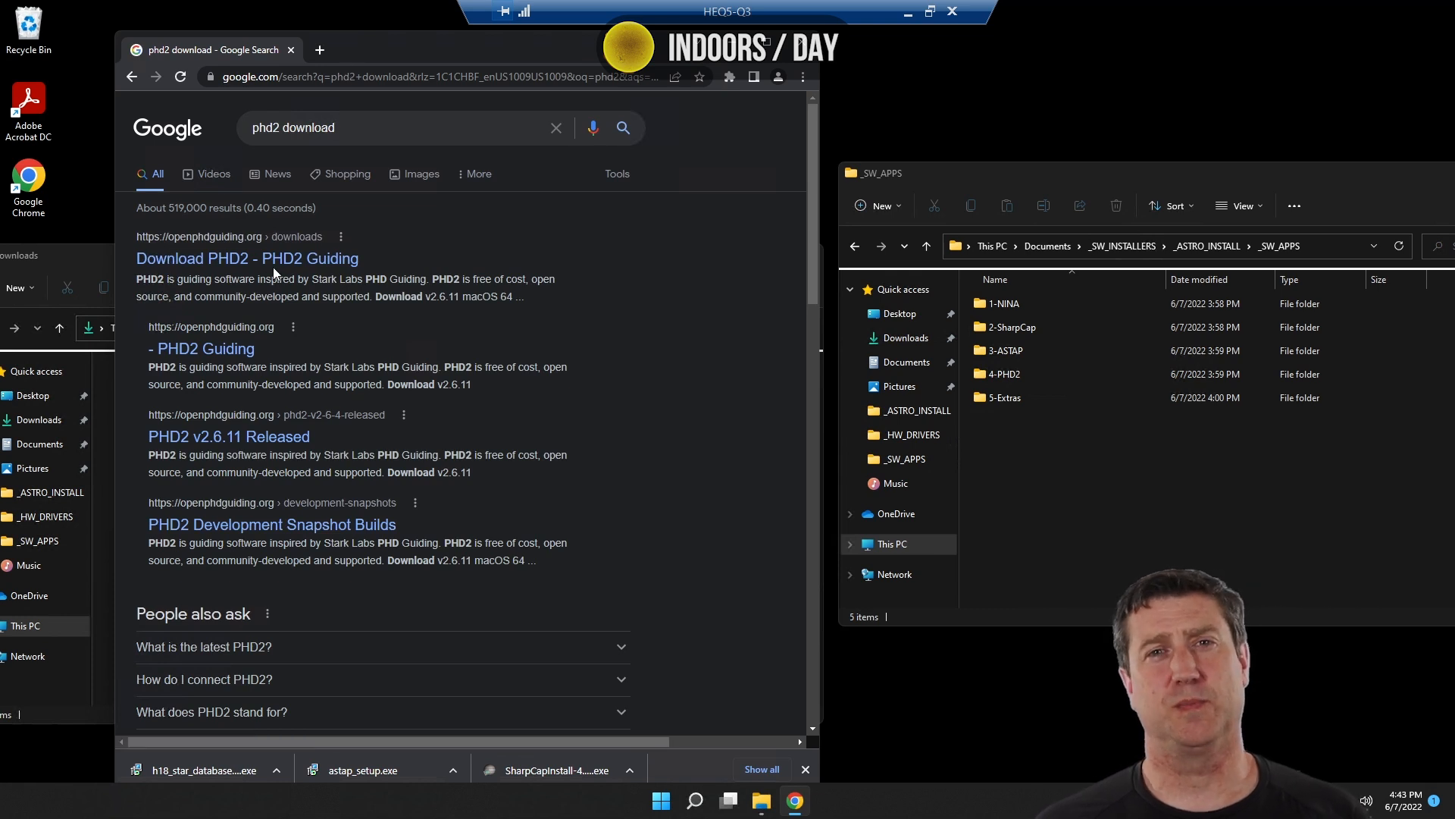
Download the PHD2 v2.6.11dev1 Windows snapshot build from openphdguiding.org and move it into 4-PHD2.
{"action": "left_click", "coordinate": [273, 265]}
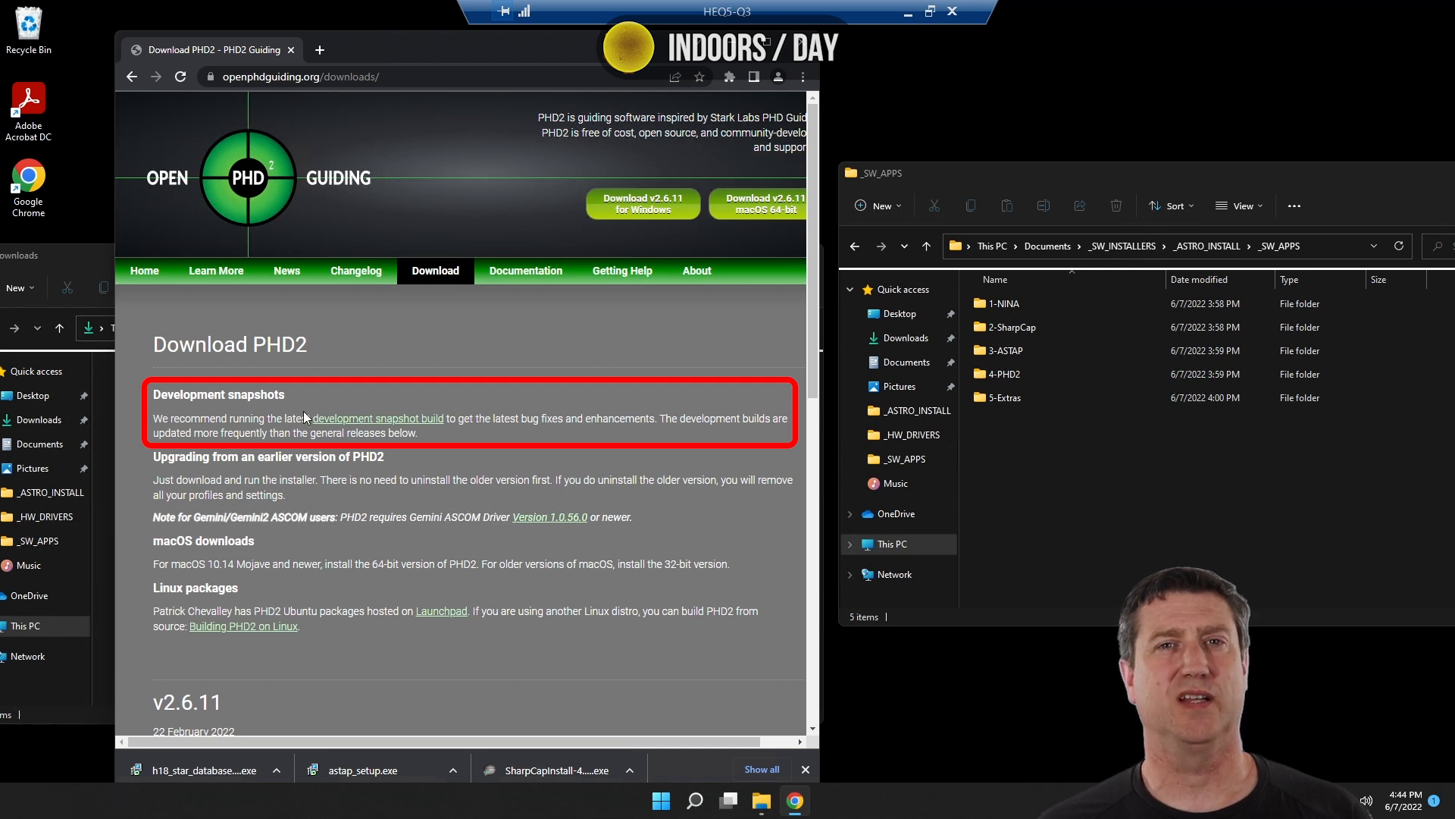
{"action": "left_click", "coordinate": [365, 421]}
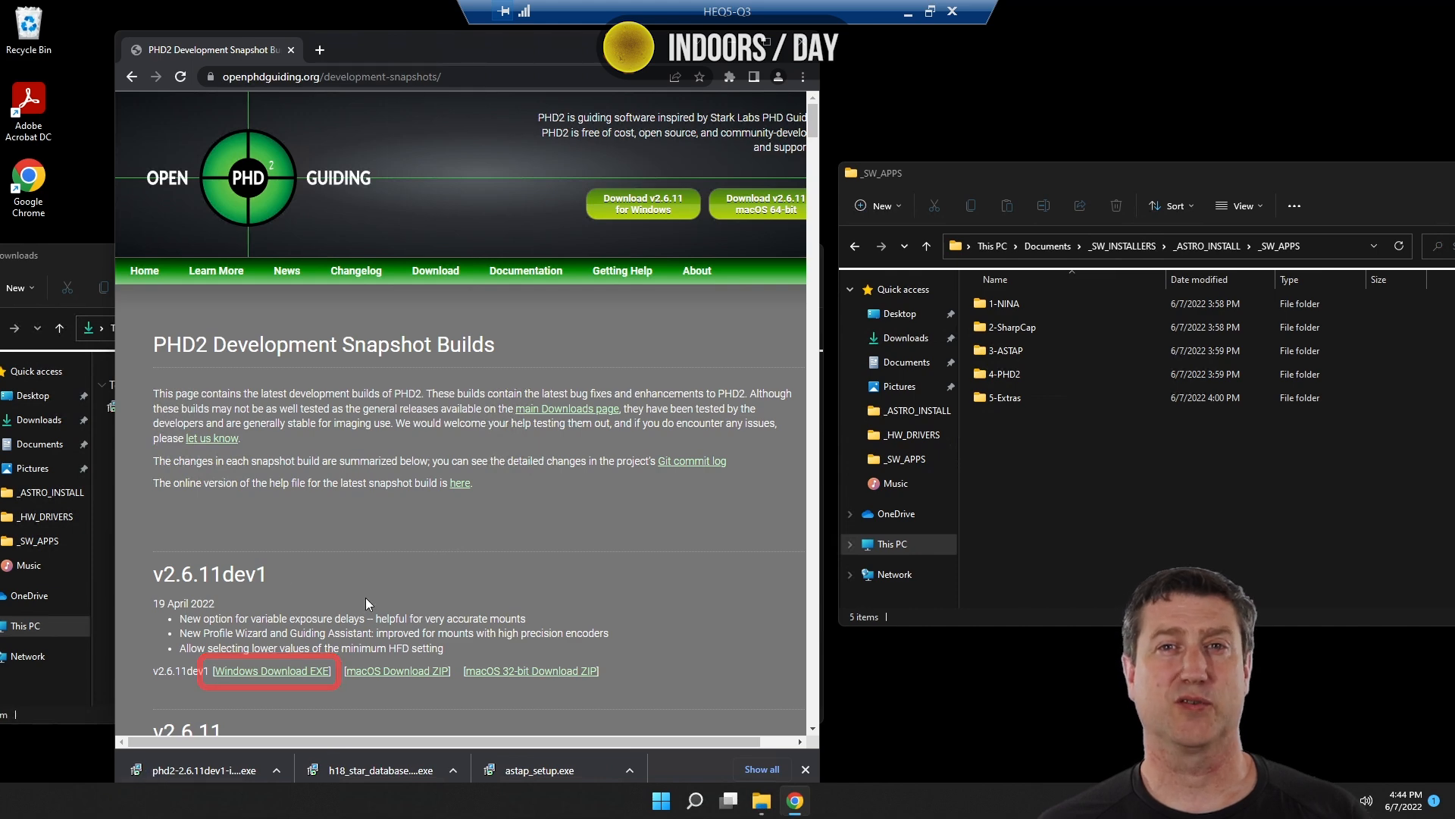
{"action": "left_click", "coordinate": [103, 557]}
{"action": "left_click_drag", "start_coordinate": [182, 407], "coordinate": [1005, 373]}
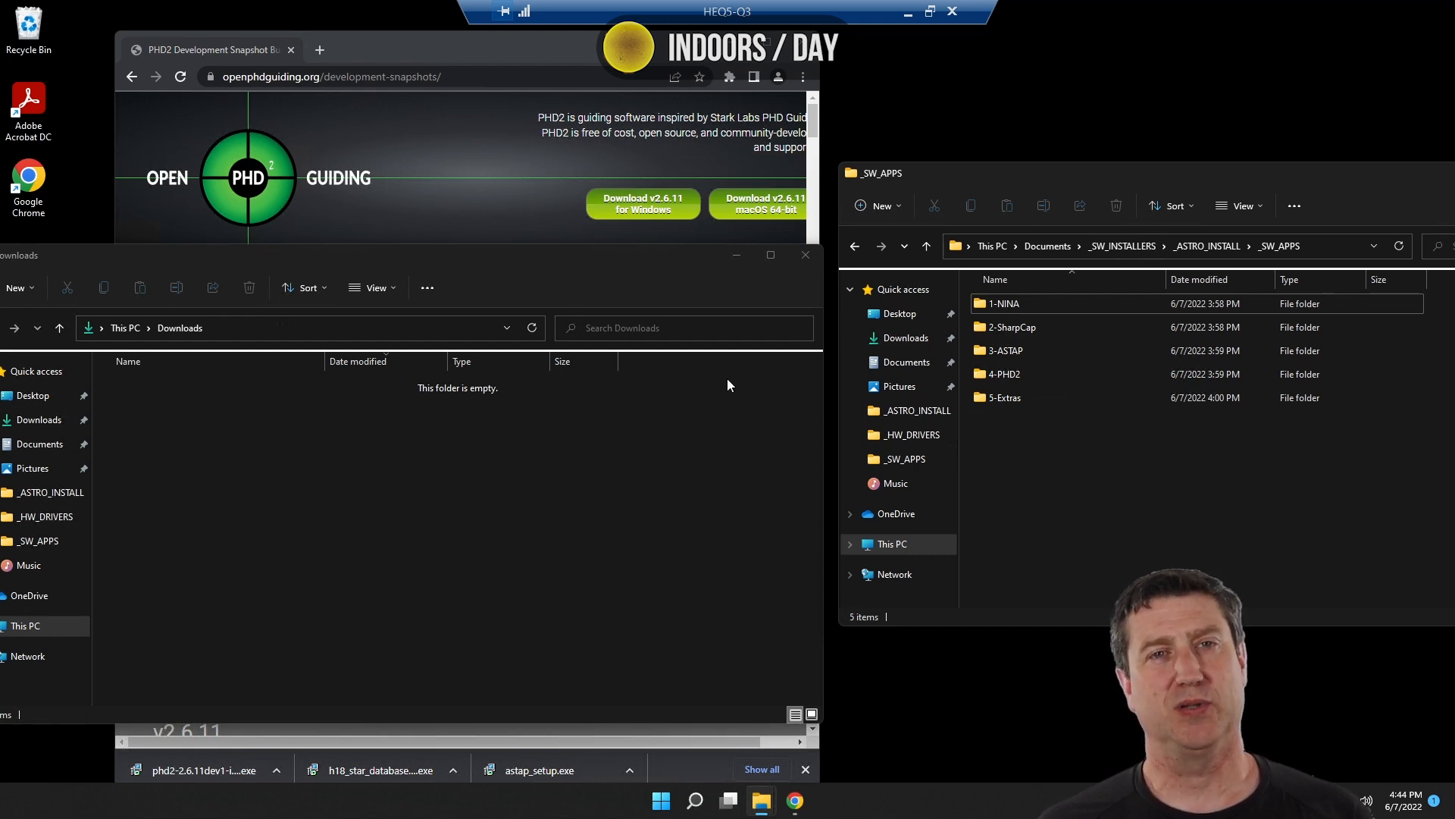
Return File Explorer to _ASTRO_INSTALL and close Chrome and the Downloads window.
{"action": "left_click", "coordinate": [1210, 246]}
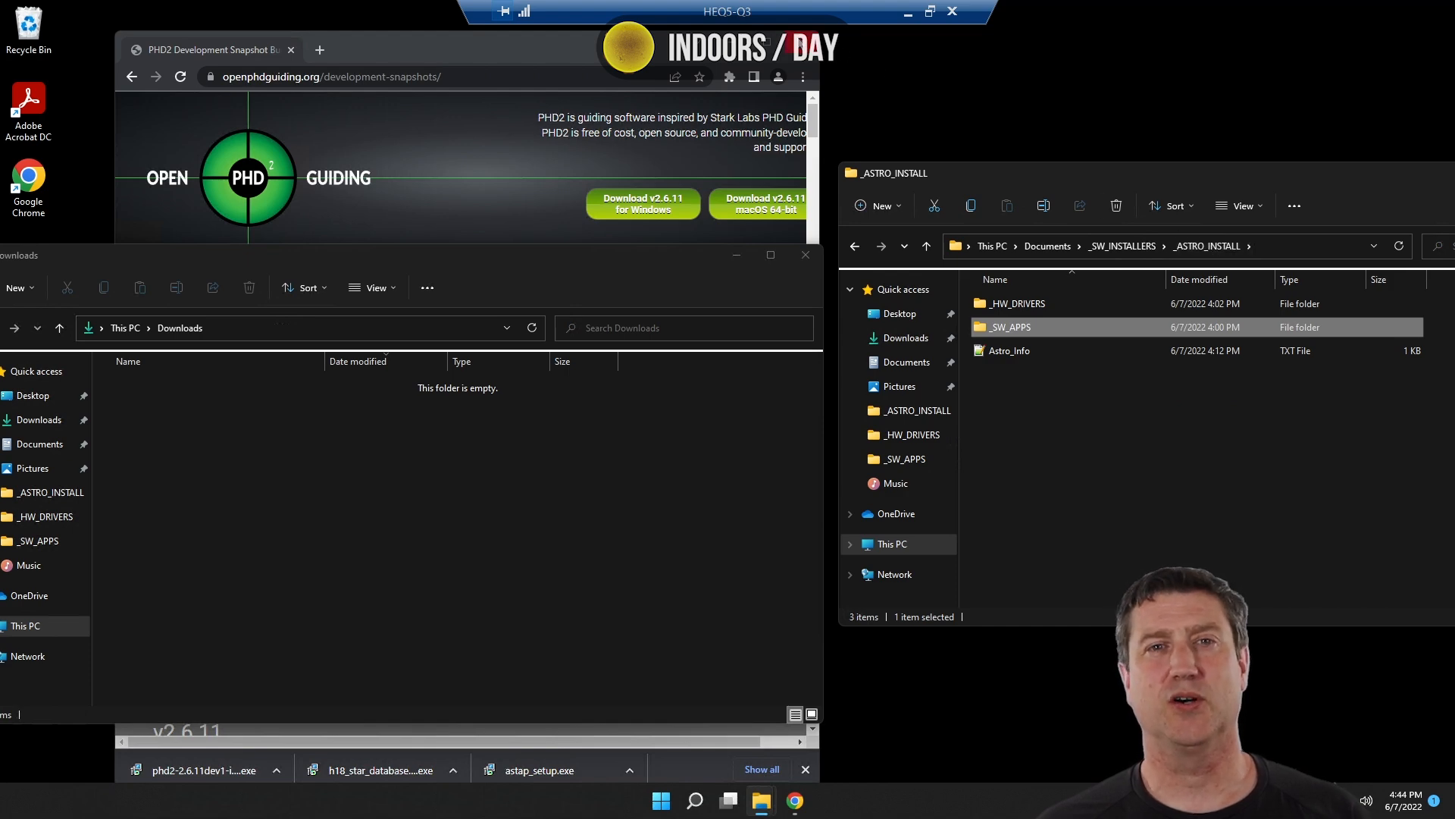
{"action": "left_click", "coordinate": [802, 43]}
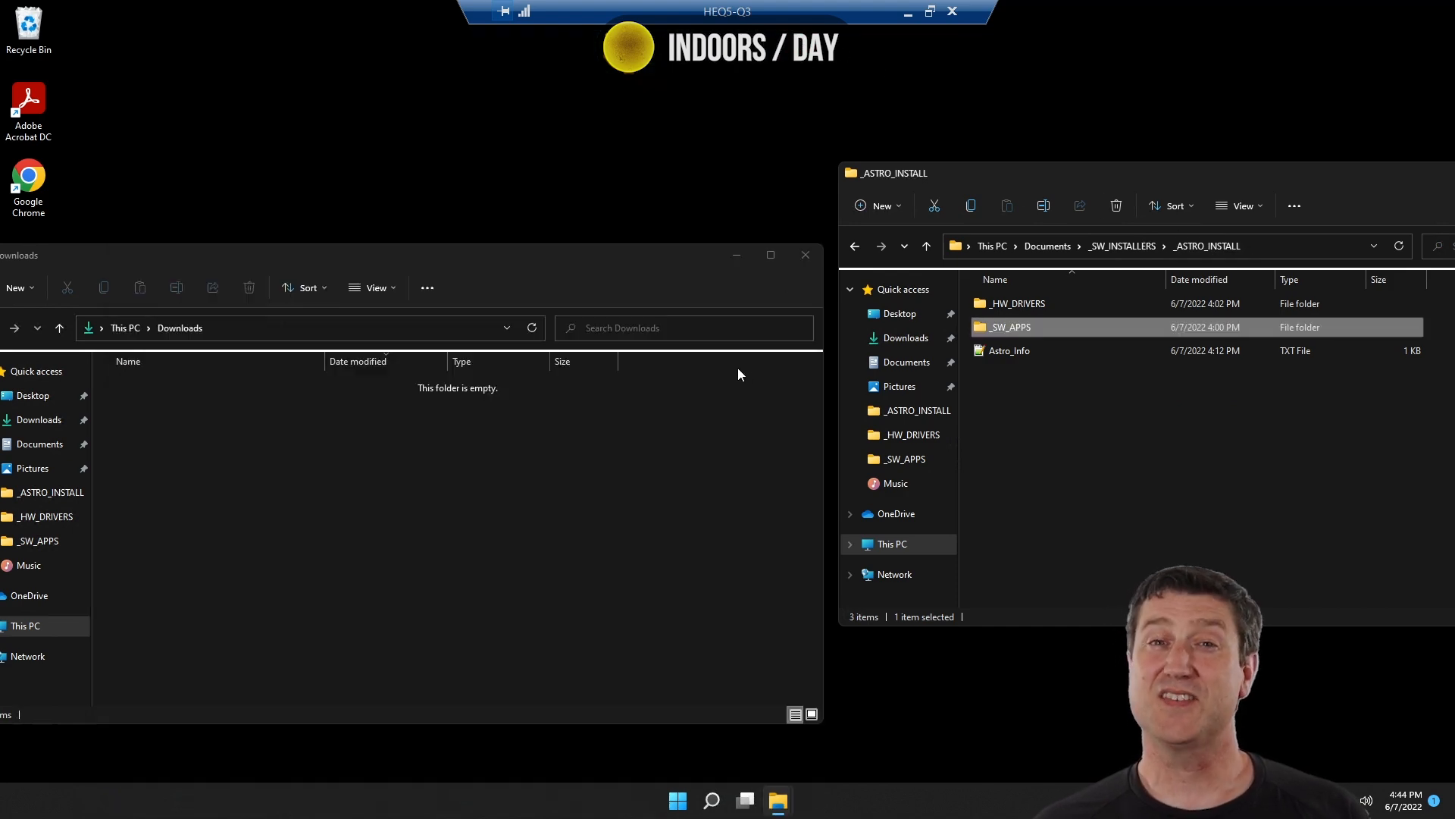
{"action": "left_click", "coordinate": [802, 257]}
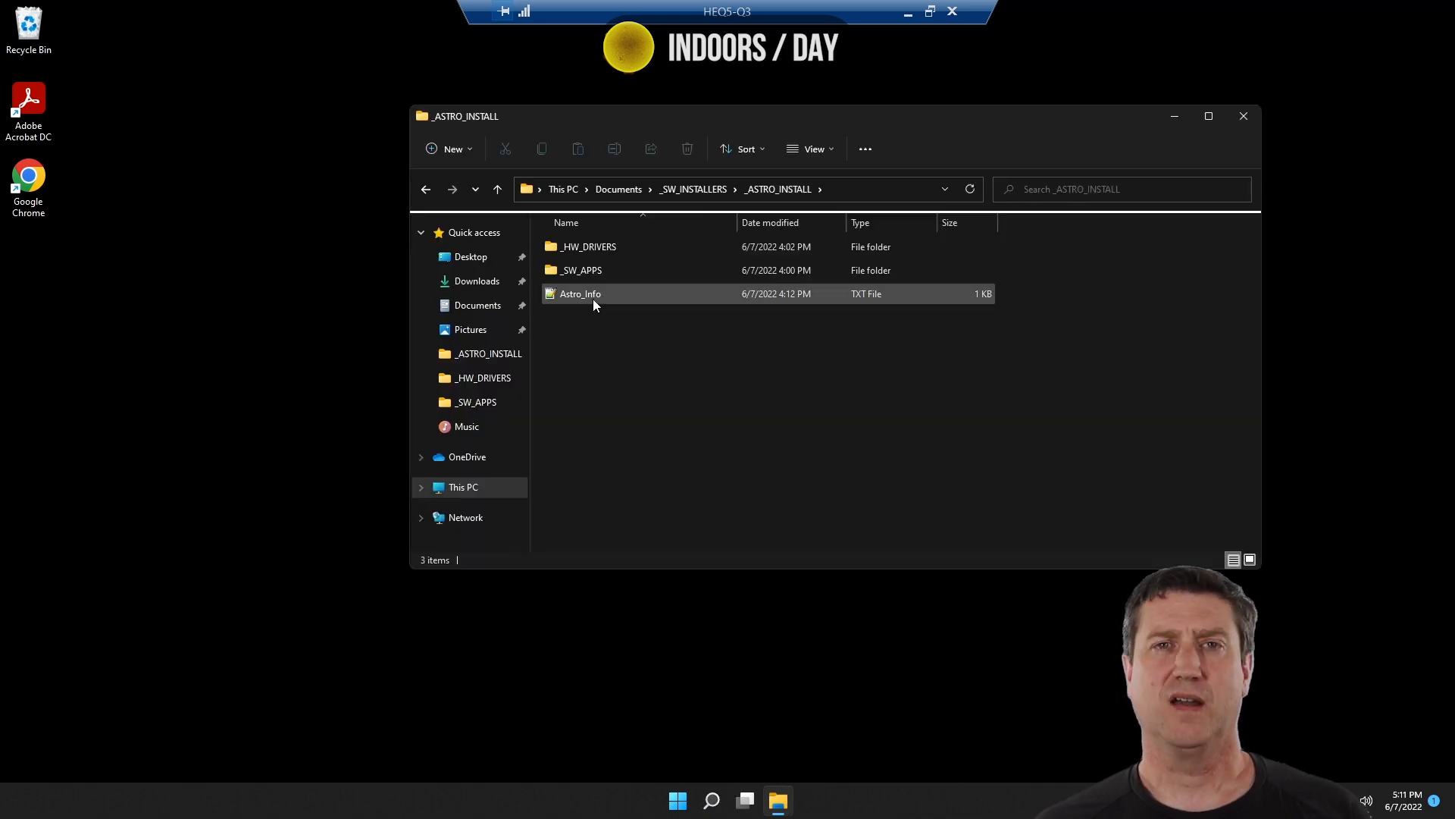
Open Astro_Info.txt in Notepad++, then browse into _HW_DRIVERS > 1-ASCOM_Platform.
{"action": "double_click", "coordinate": [593, 298]}
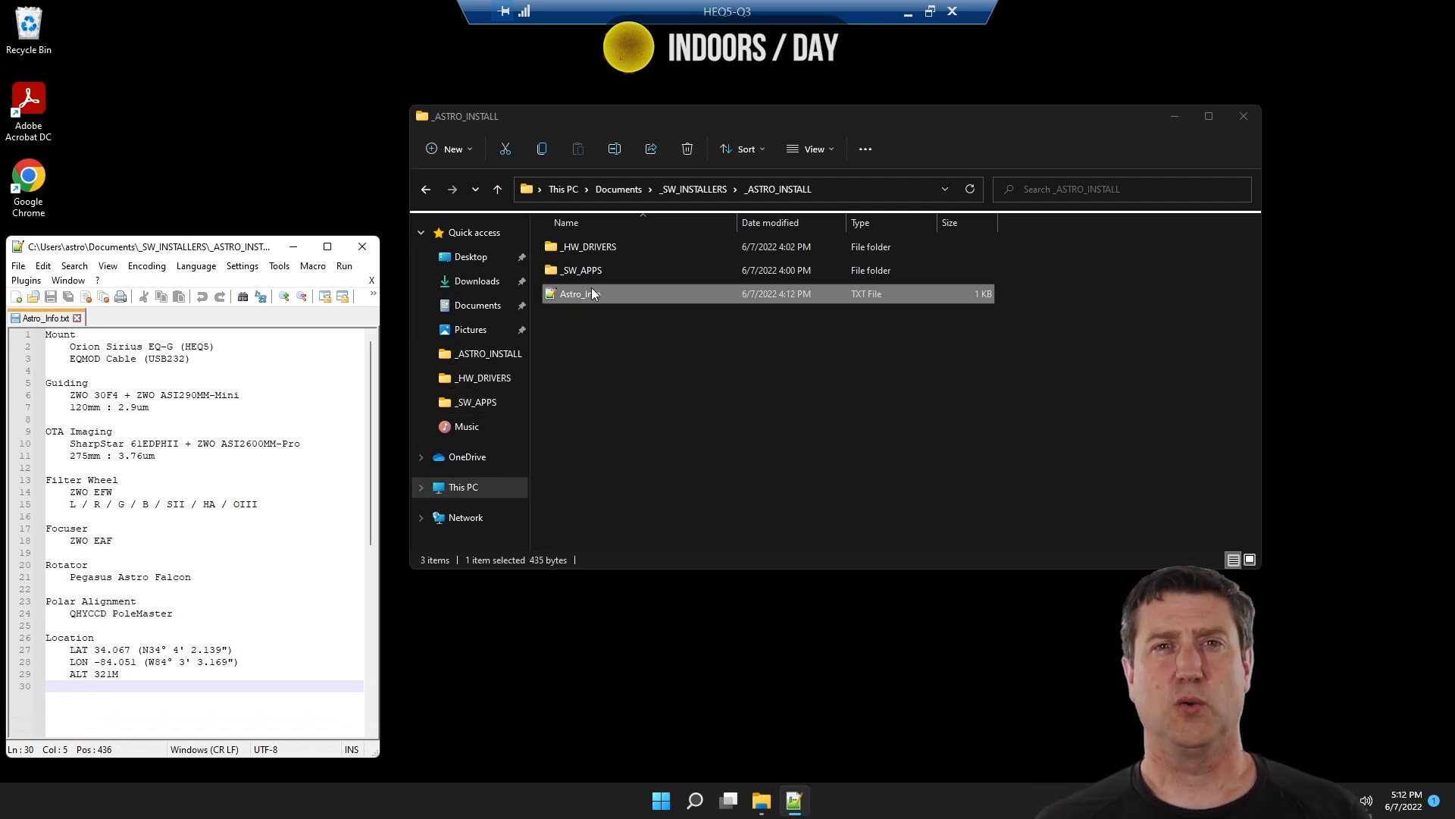
{"action": "double_click", "coordinate": [594, 244]}
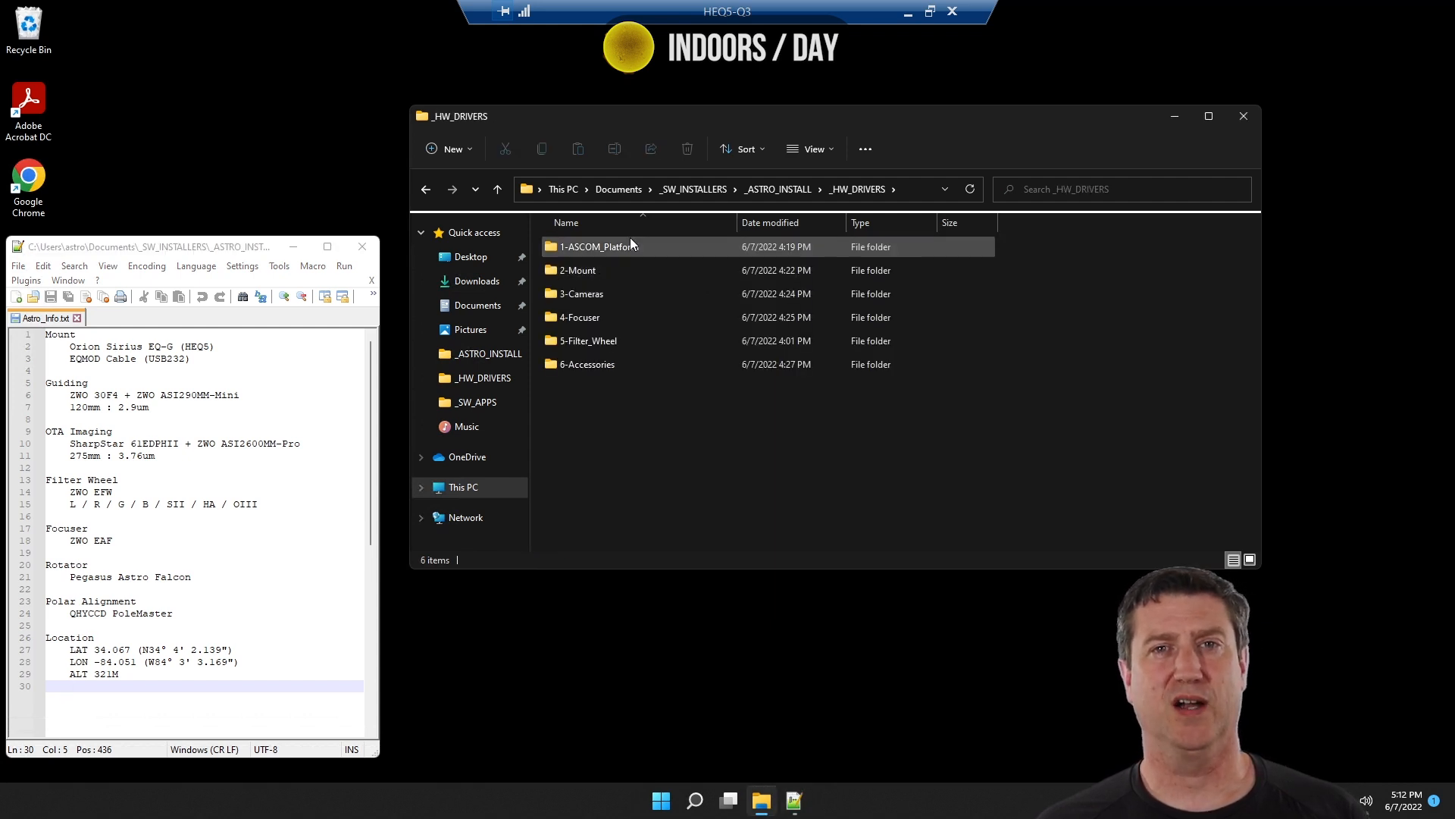
{"action": "double_click", "coordinate": [625, 247]}
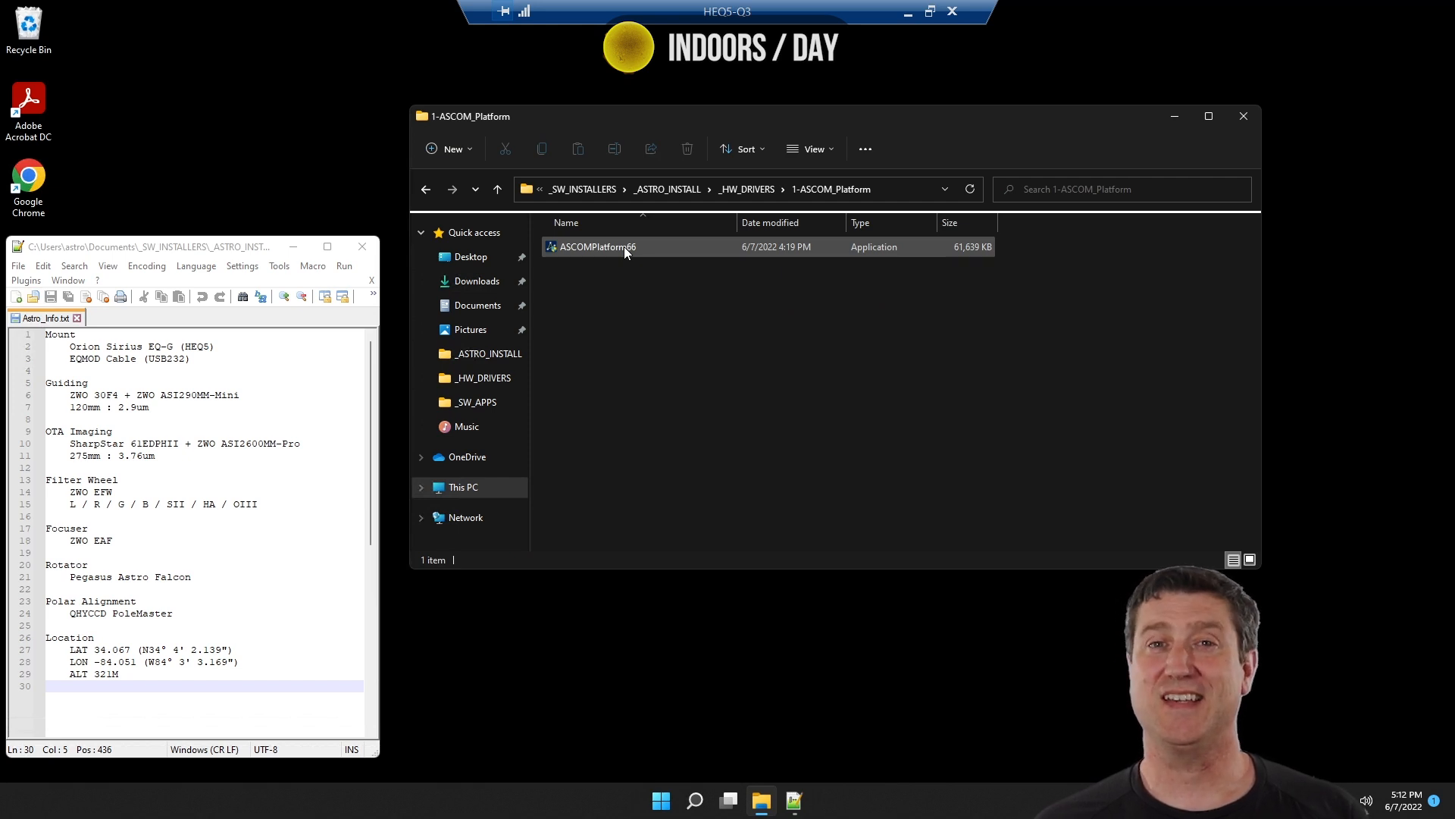
Run the ASCOMPlatform66 installer and dismiss the Visual C++ runtime error it hits.
{"action": "double_click", "coordinate": [593, 247]}
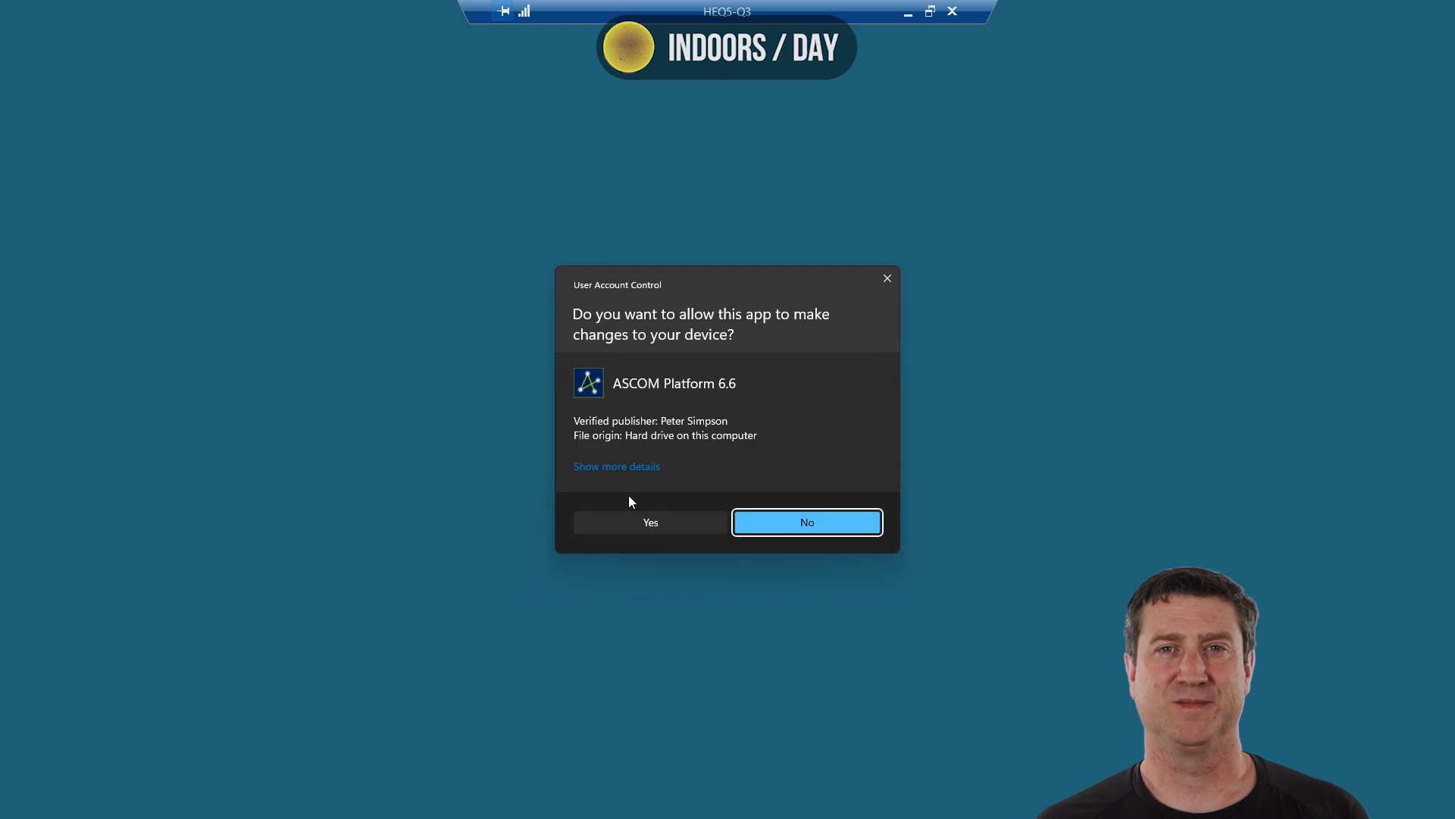
{"action": "left_click", "coordinate": [646, 523]}
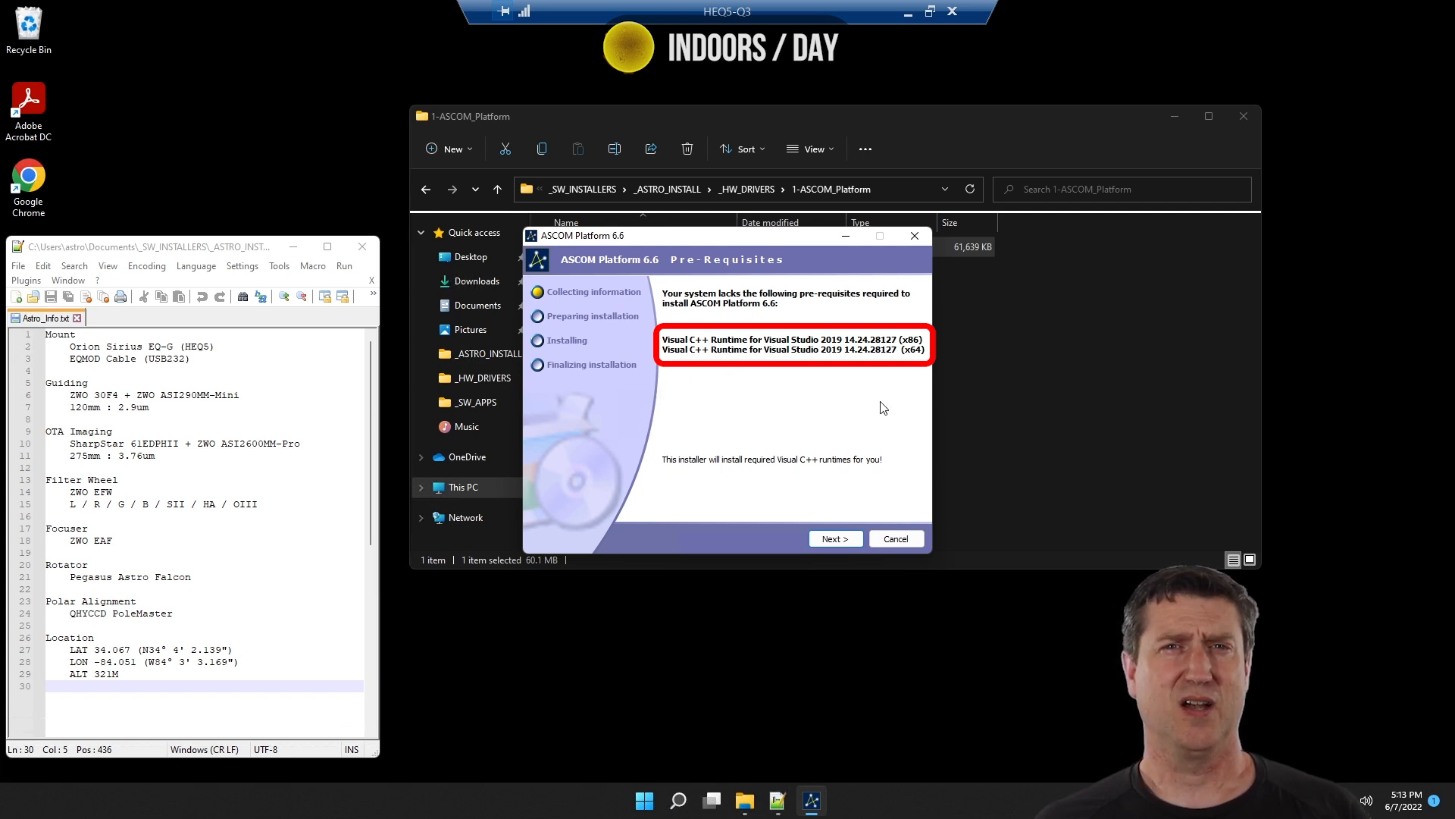
{"action": "left_click", "coordinate": [840, 537]}
{"action": "left_click", "coordinate": [839, 537]}
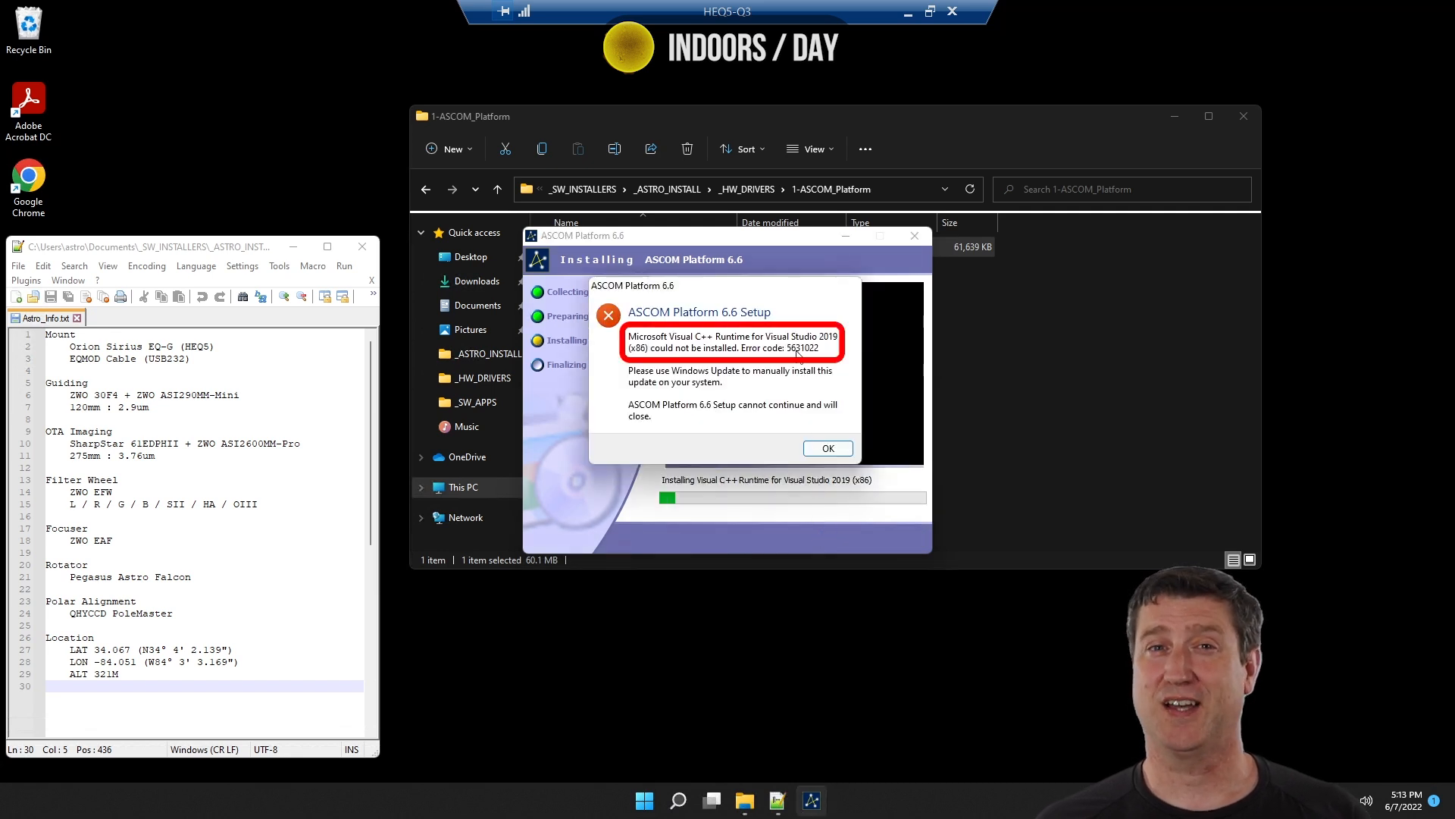
{"action": "left_click", "coordinate": [827, 448]}
Rerun ASCOMPlatform66 and finish the ASCOM Platform 6.6 installation.
{"action": "double_click", "coordinate": [603, 250]}
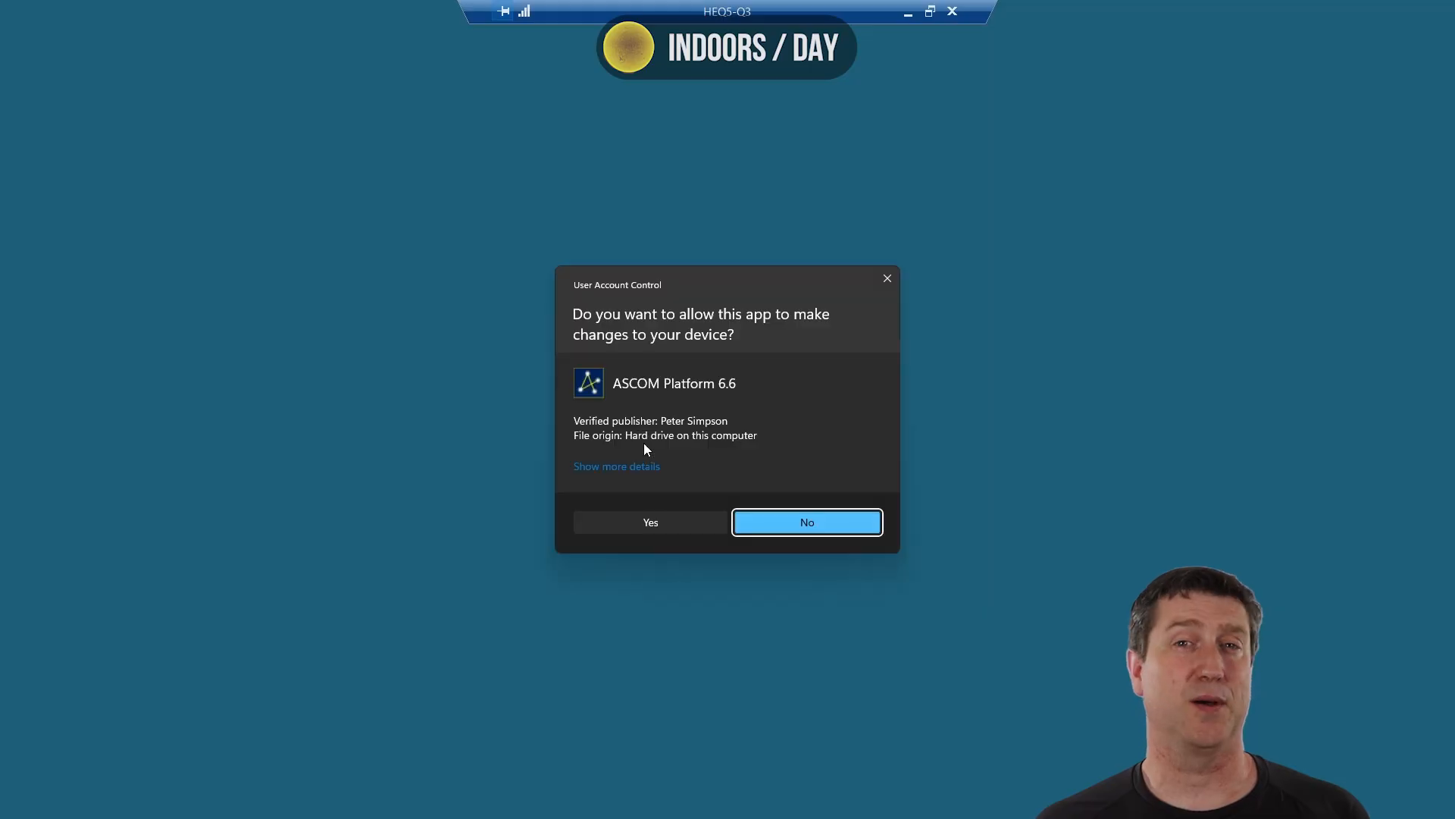
{"action": "left_click", "coordinate": [653, 522]}
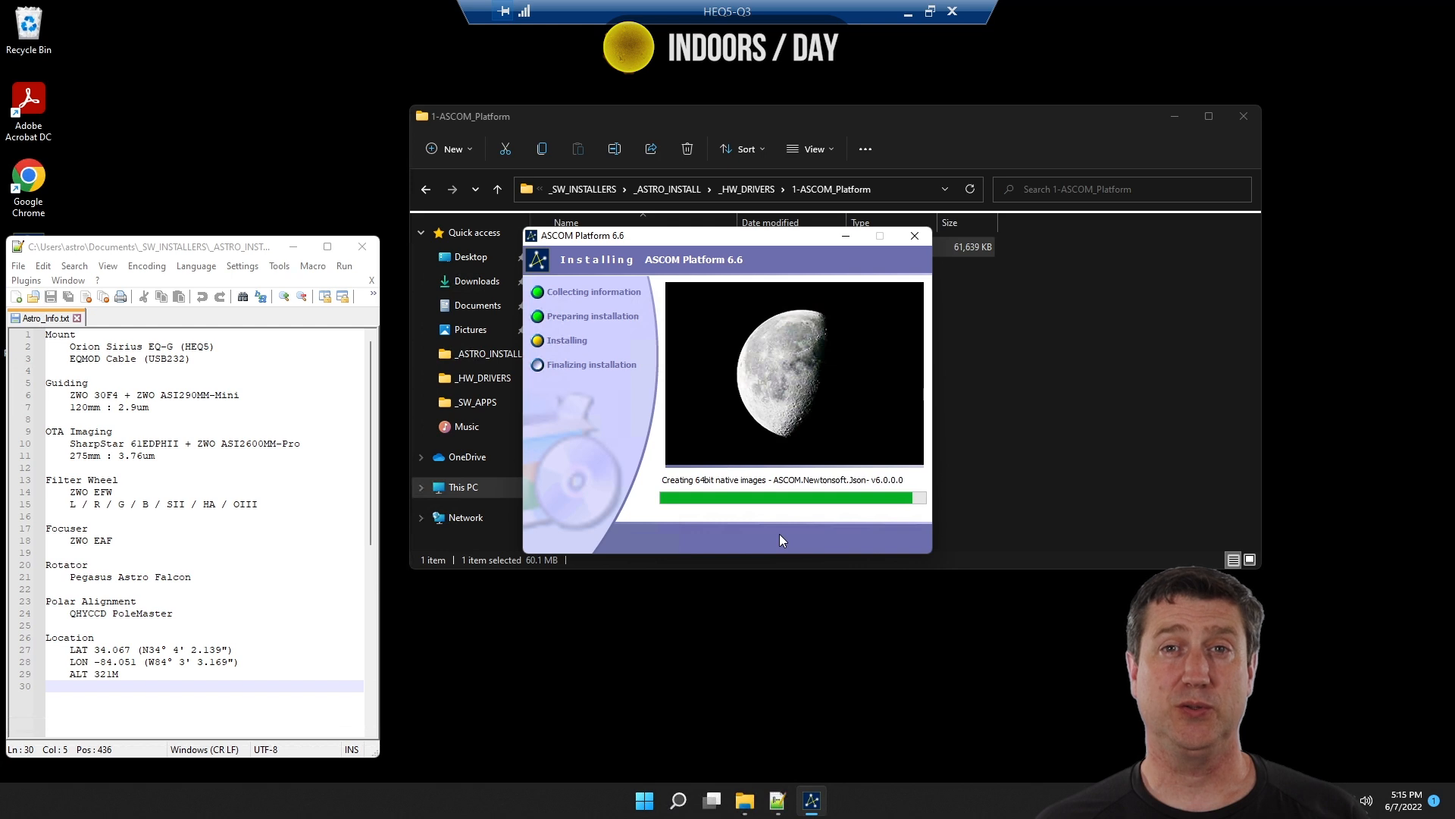
{"action": "left_click", "coordinate": [895, 538]}
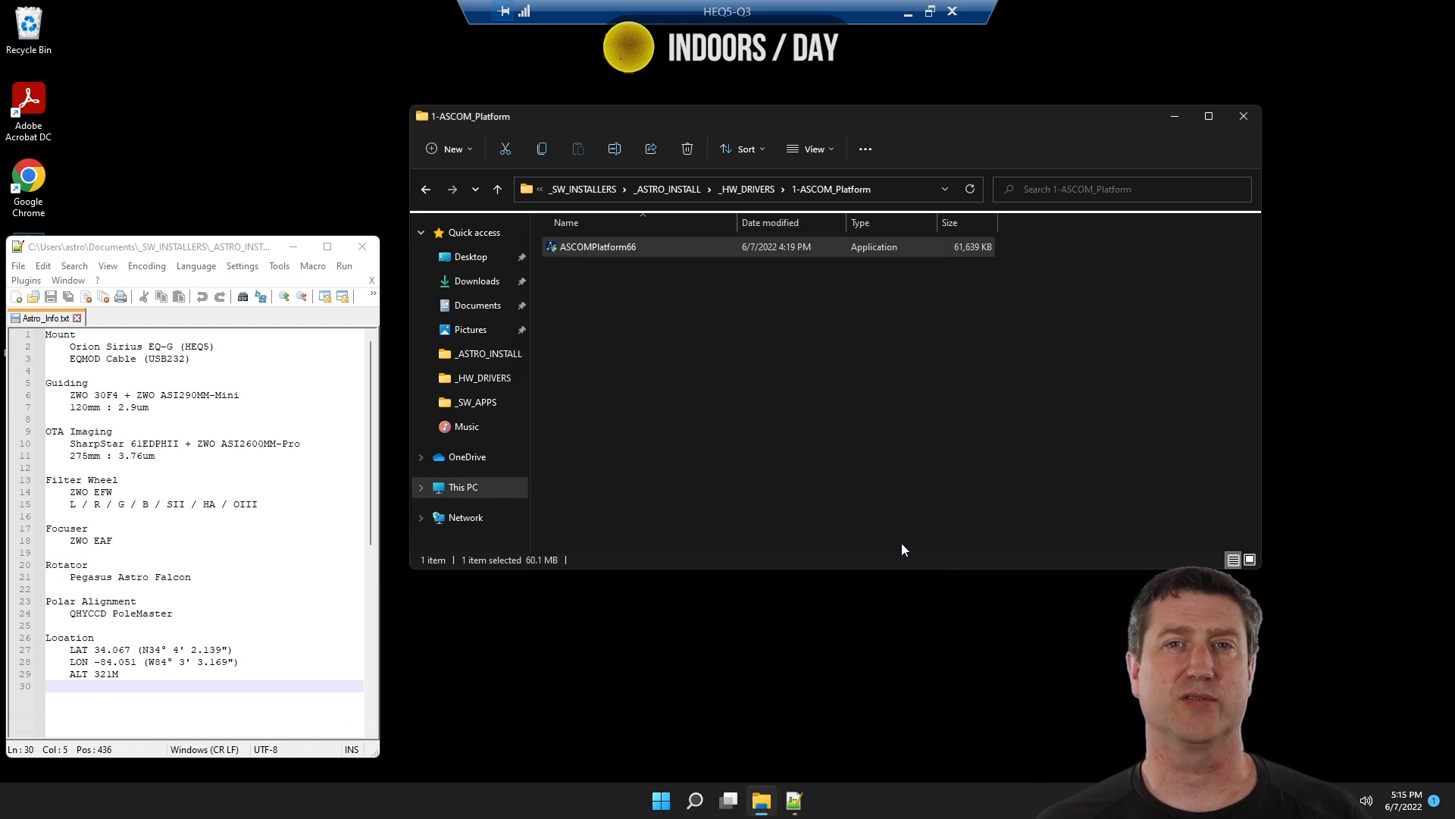
Install the EQASCOM telescope driver by running EQASCOM_V200w_Setup from the 2-Mount folder.
{"action": "left_click", "coordinate": [761, 191]}
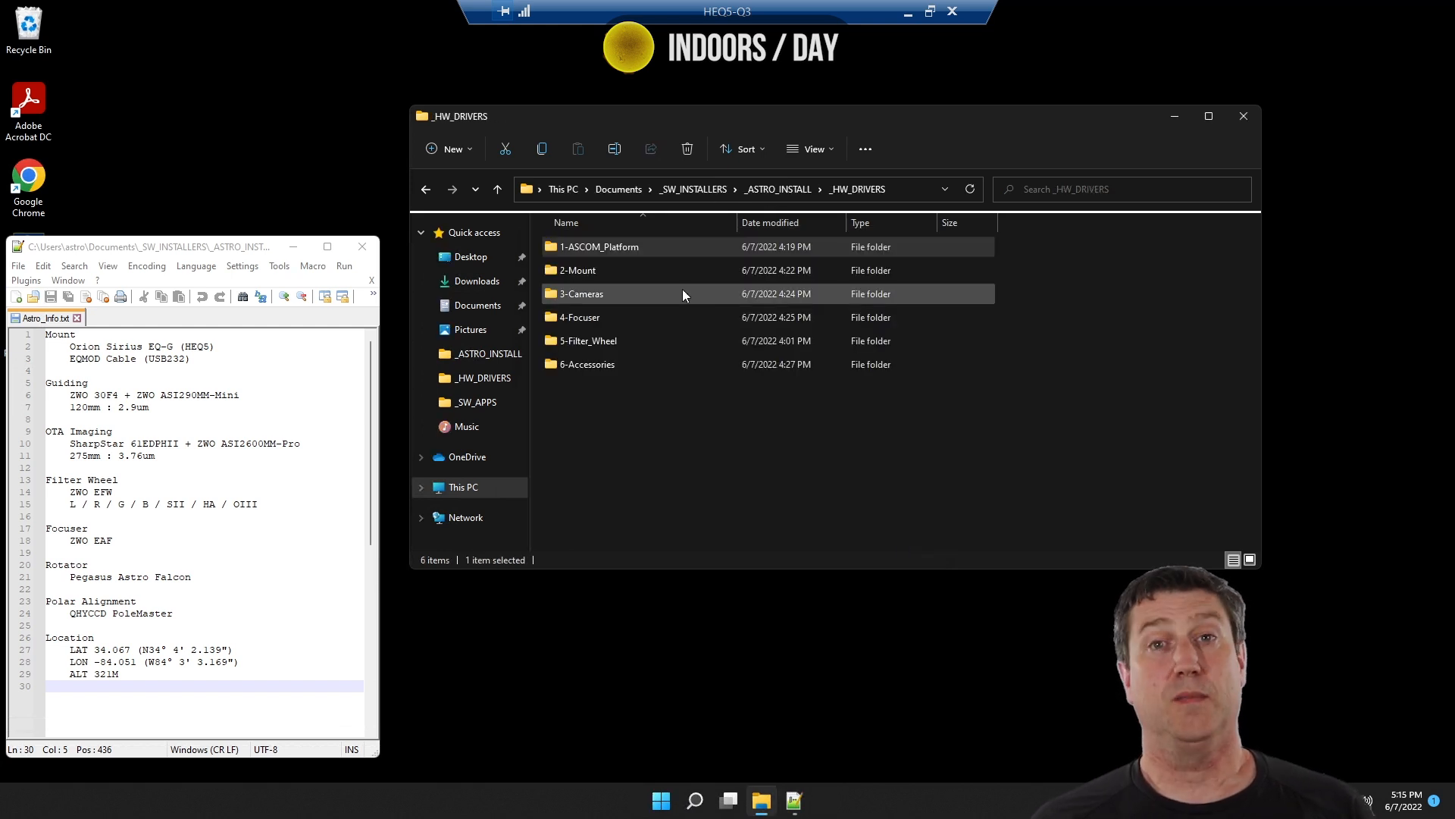
{"action": "left_click", "coordinate": [591, 267]}
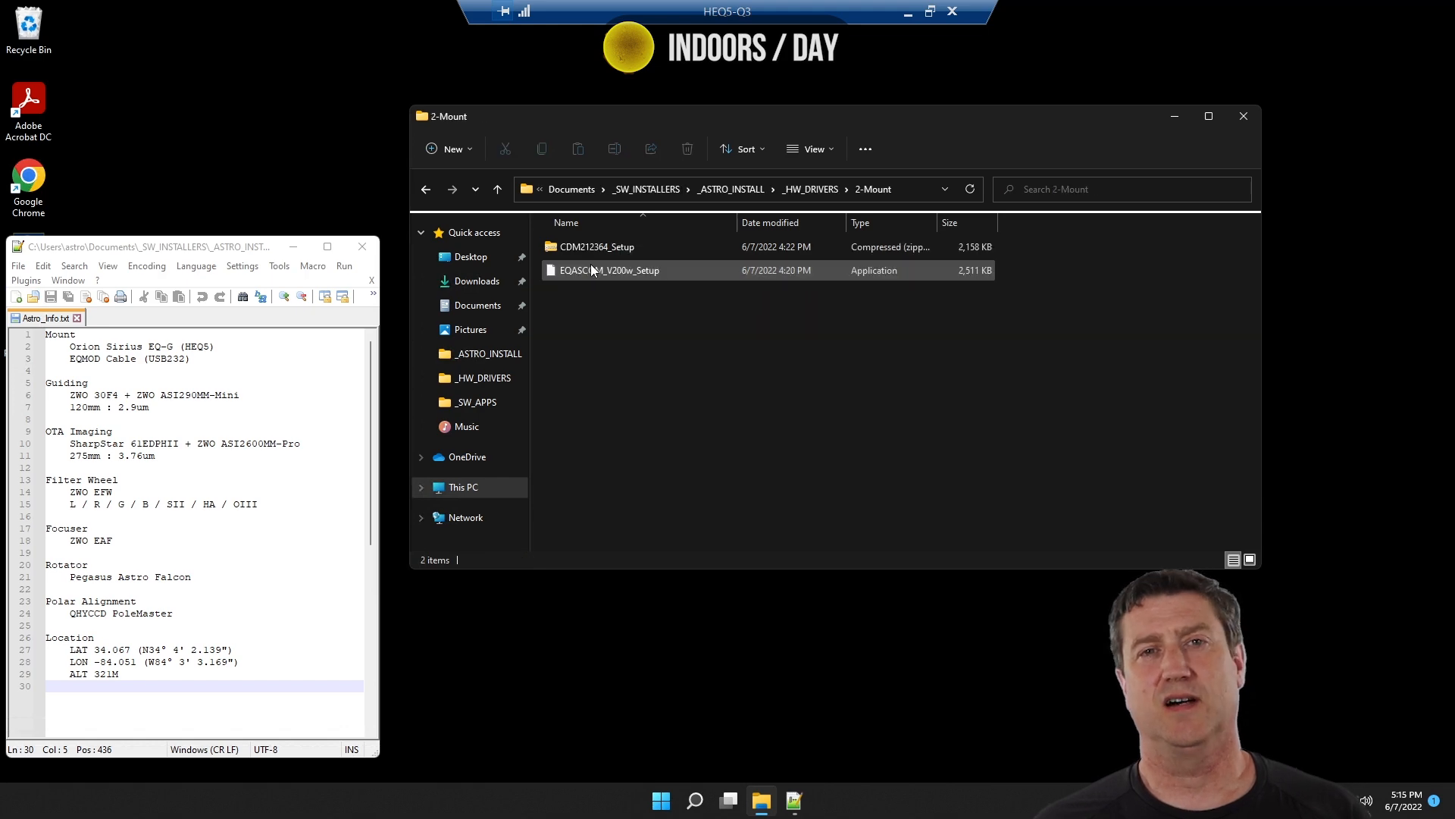
{"action": "double_click", "coordinate": [601, 270]}
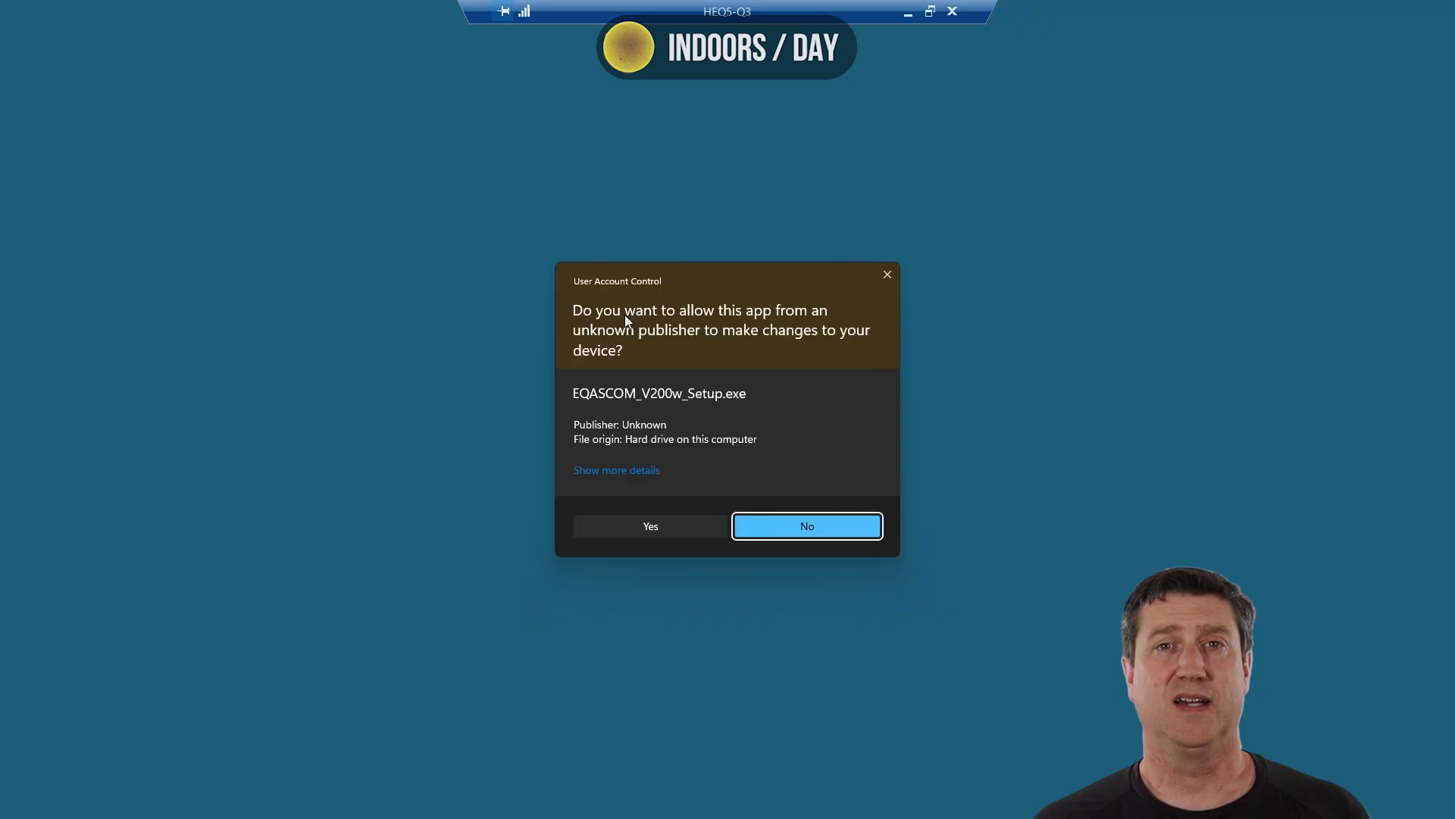
{"action": "left_click", "coordinate": [760, 523]}
{"action": "left_click", "coordinate": [814, 519]}
{"action": "left_click", "coordinate": [814, 519]}
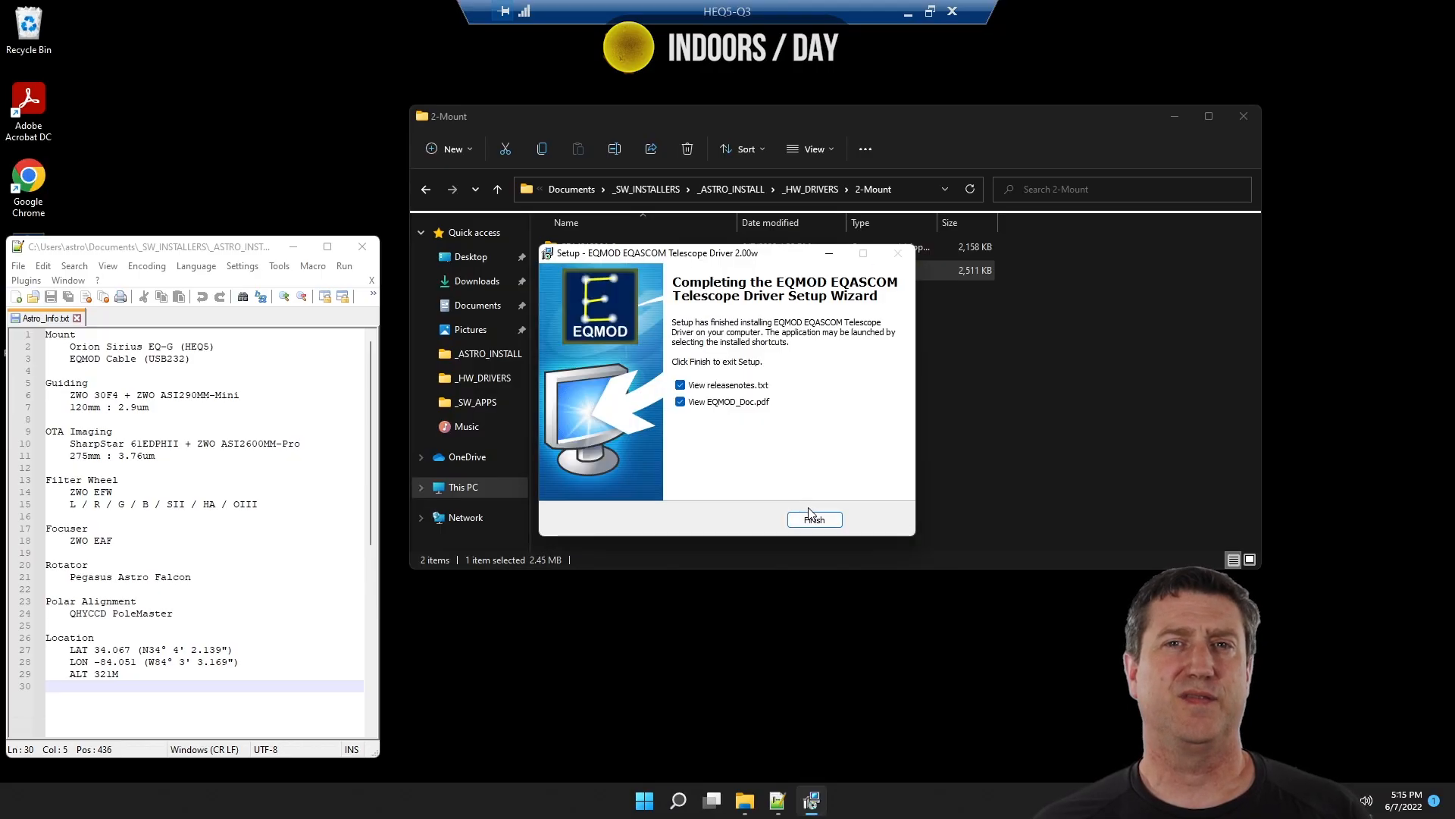
{"action": "left_click", "coordinate": [814, 519]}
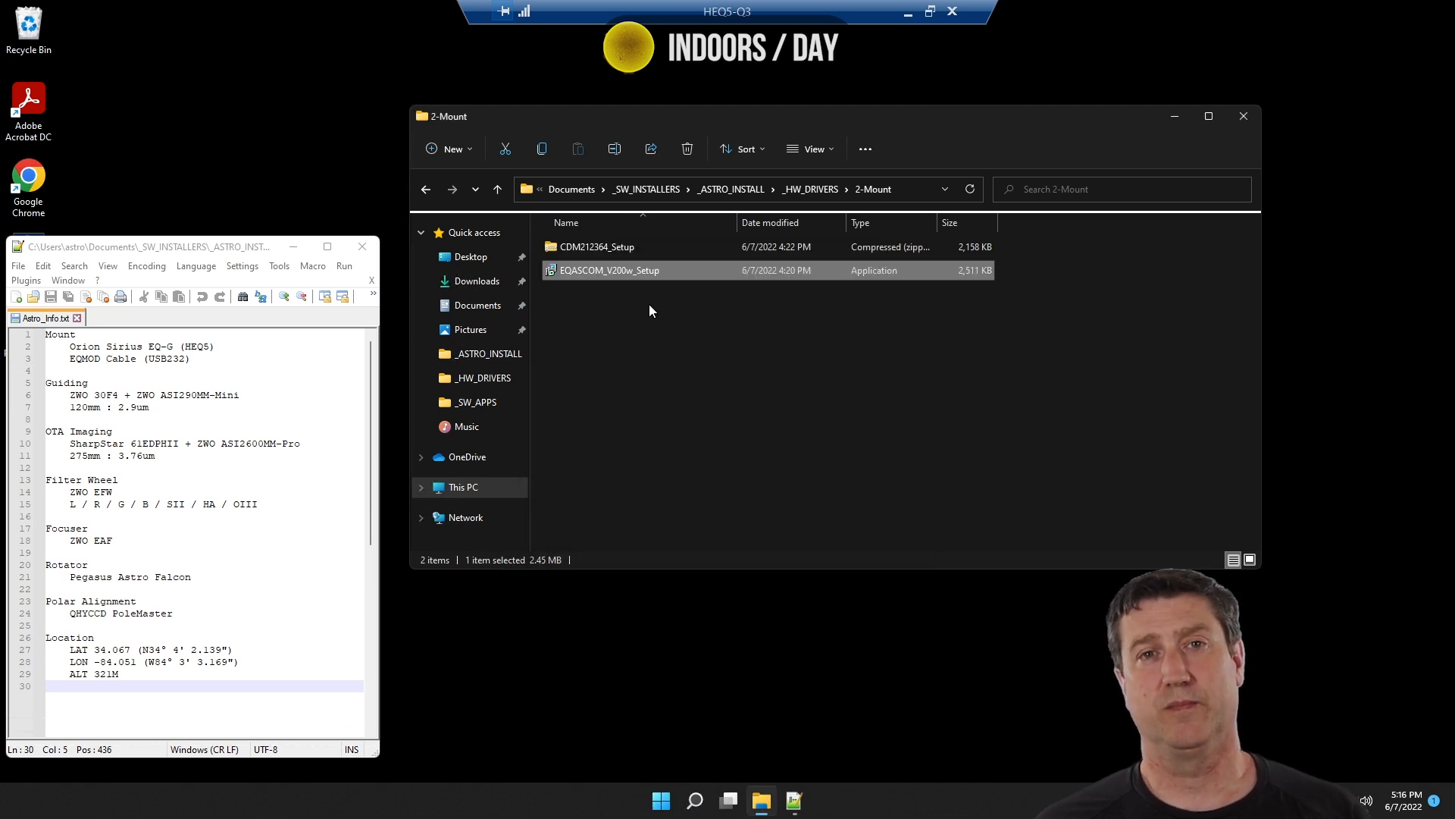
Install the CDM212364 USB serial driver from the CDM212364_Setup archive.
{"action": "double_click", "coordinate": [603, 247]}
{"action": "double_click", "coordinate": [603, 248]}
{"action": "left_click", "coordinate": [649, 520]}
{"action": "left_click", "coordinate": [807, 520]}
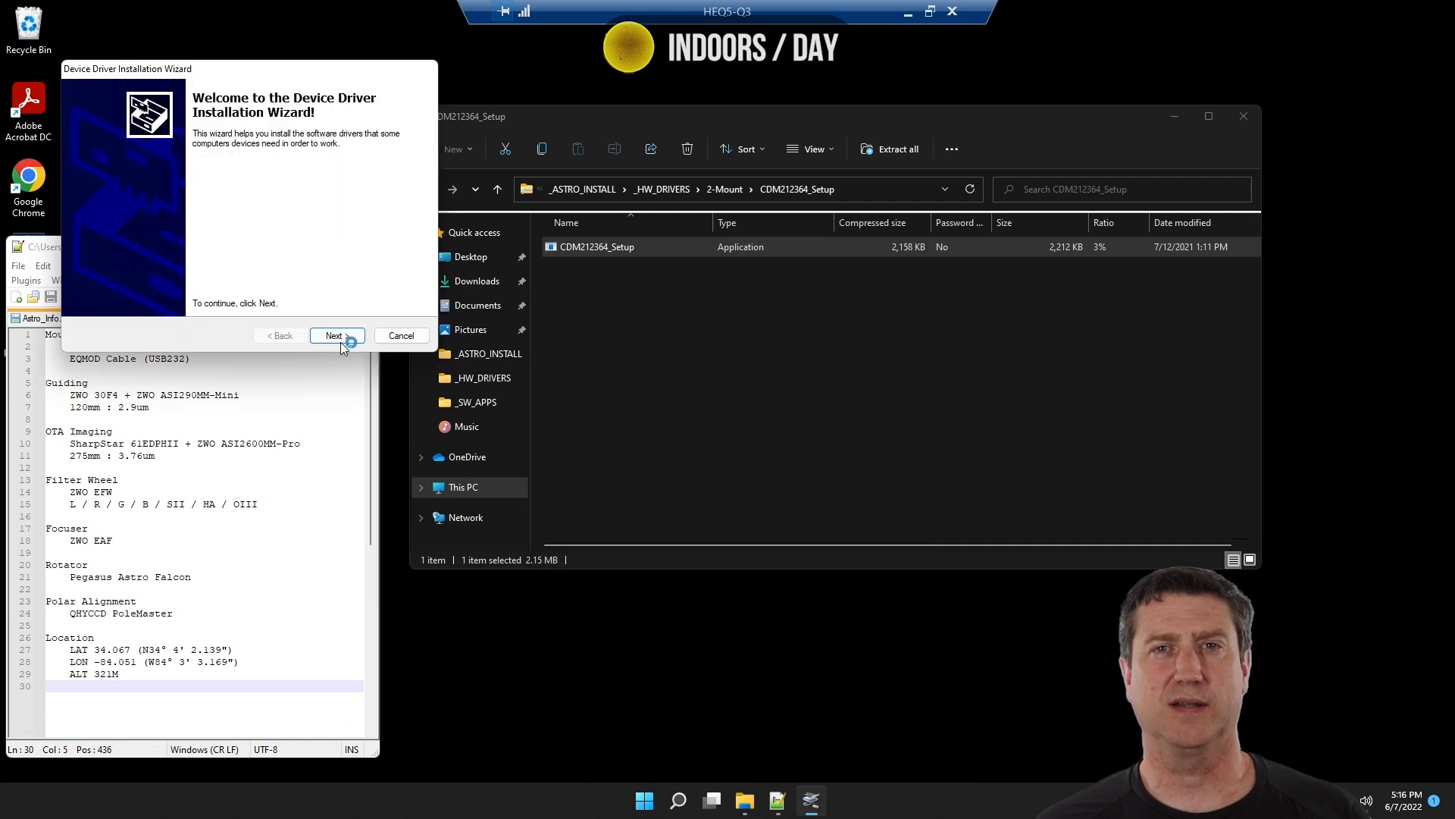
{"action": "left_click", "coordinate": [337, 336]}
{"action": "left_click", "coordinate": [326, 336]}
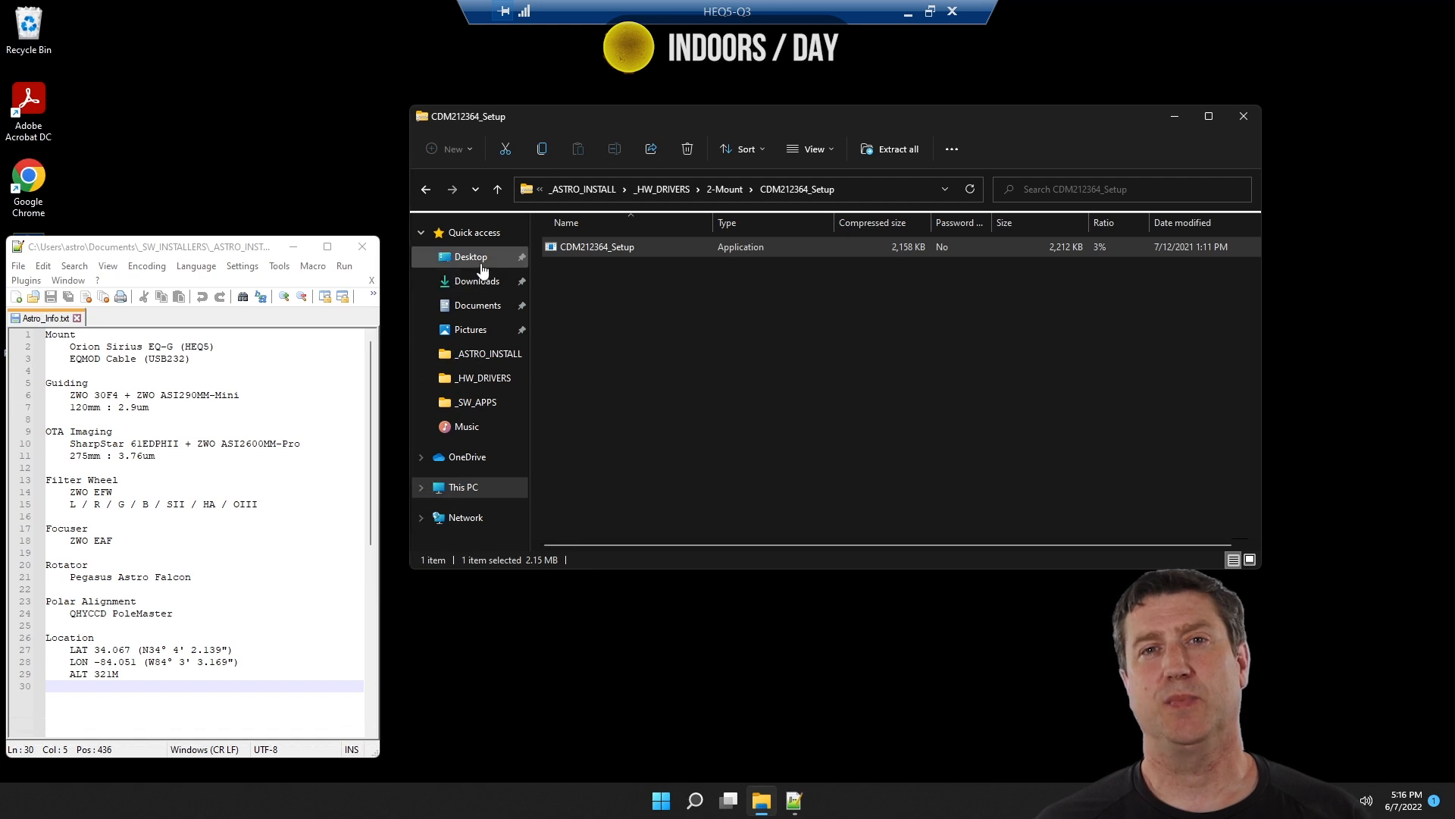
In Device Manager, verify USB Serial Port under Ports (COM & LPT) is COM3, then minimize it.
{"action": "left_click", "coordinate": [715, 187]}
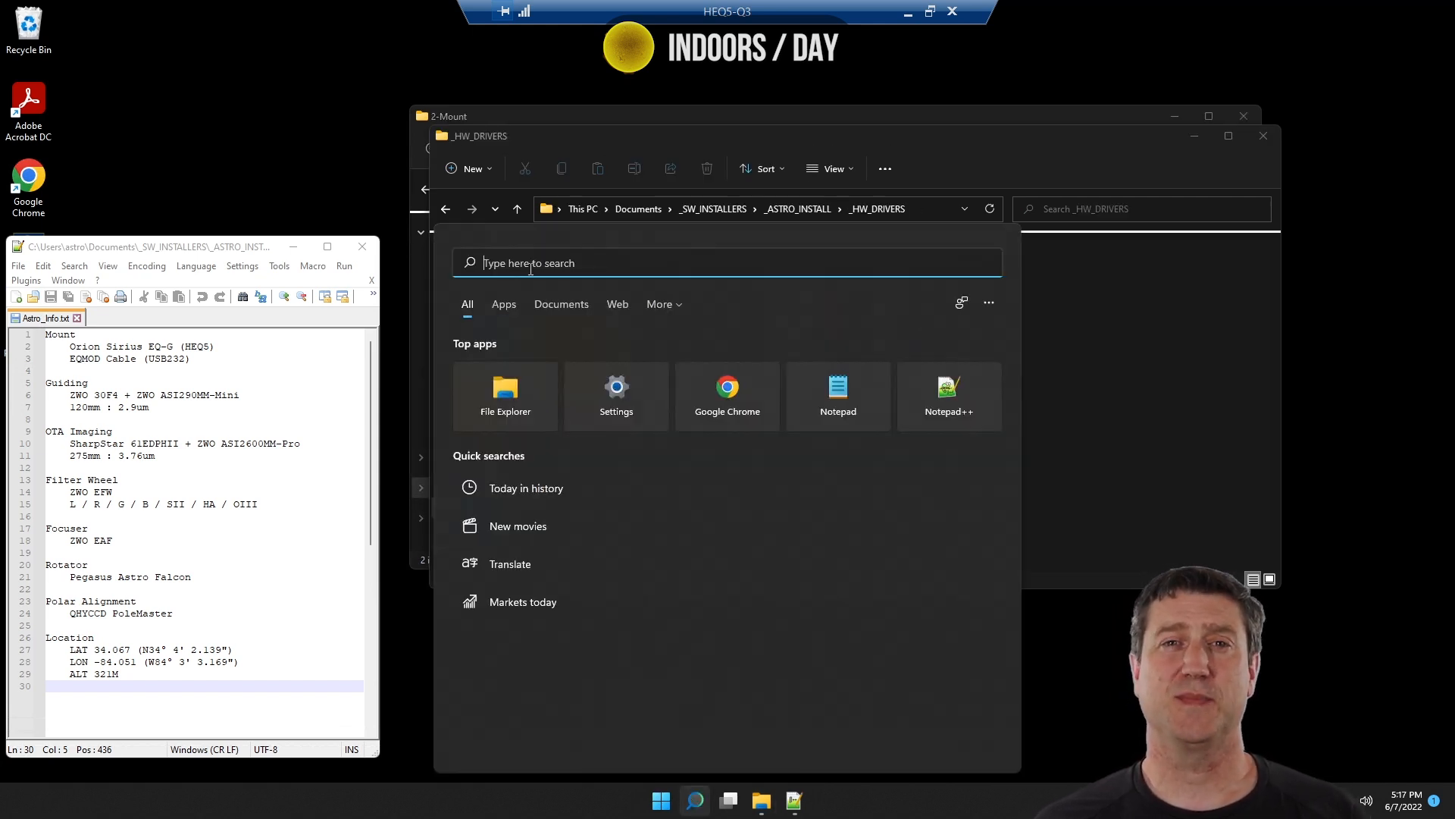
{"action": "type", "text": "device"}
{"action": "key", "text": "Return"}
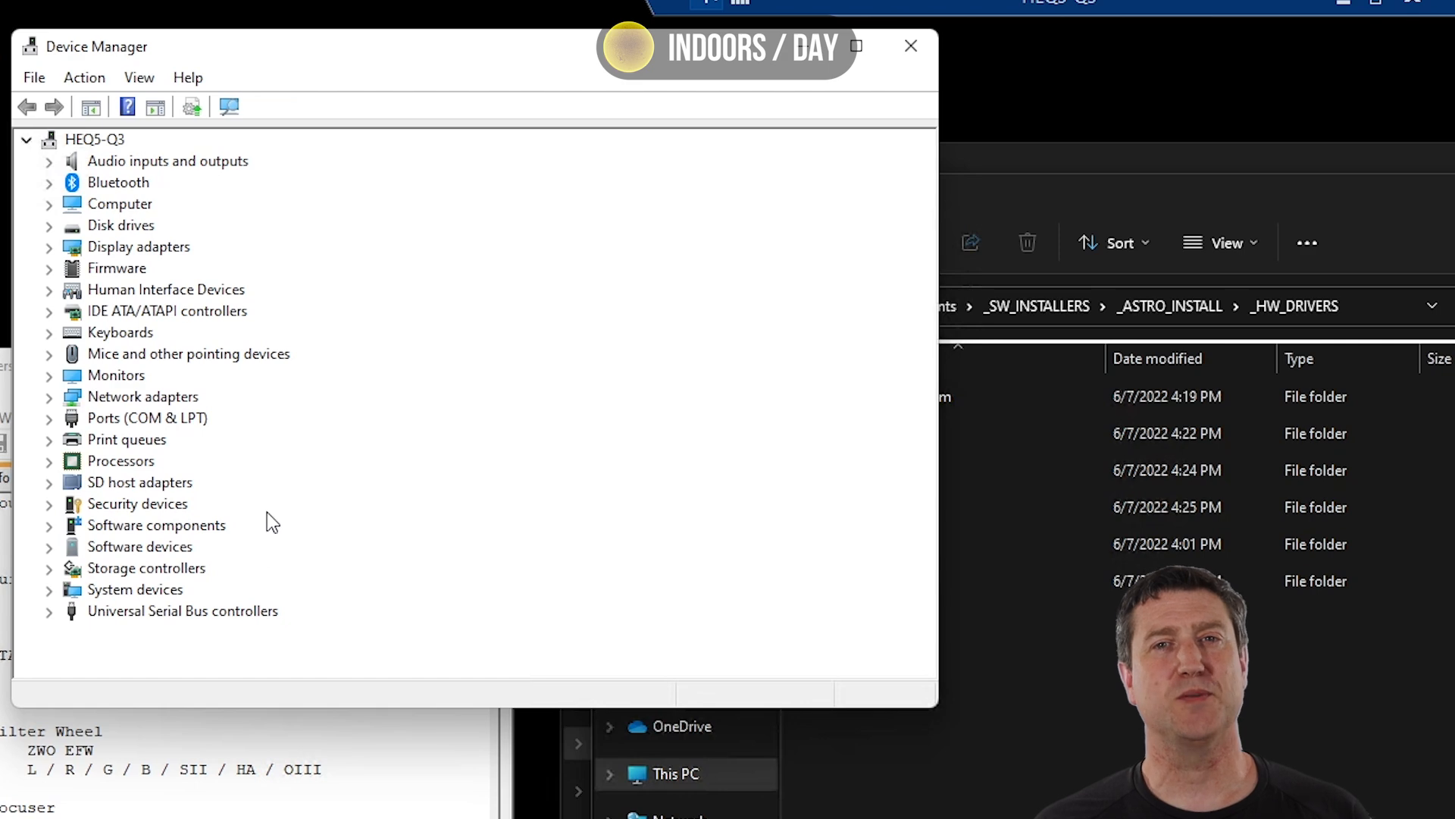
{"action": "left_click", "coordinate": [49, 417]}
{"action": "left_click", "coordinate": [235, 441]}
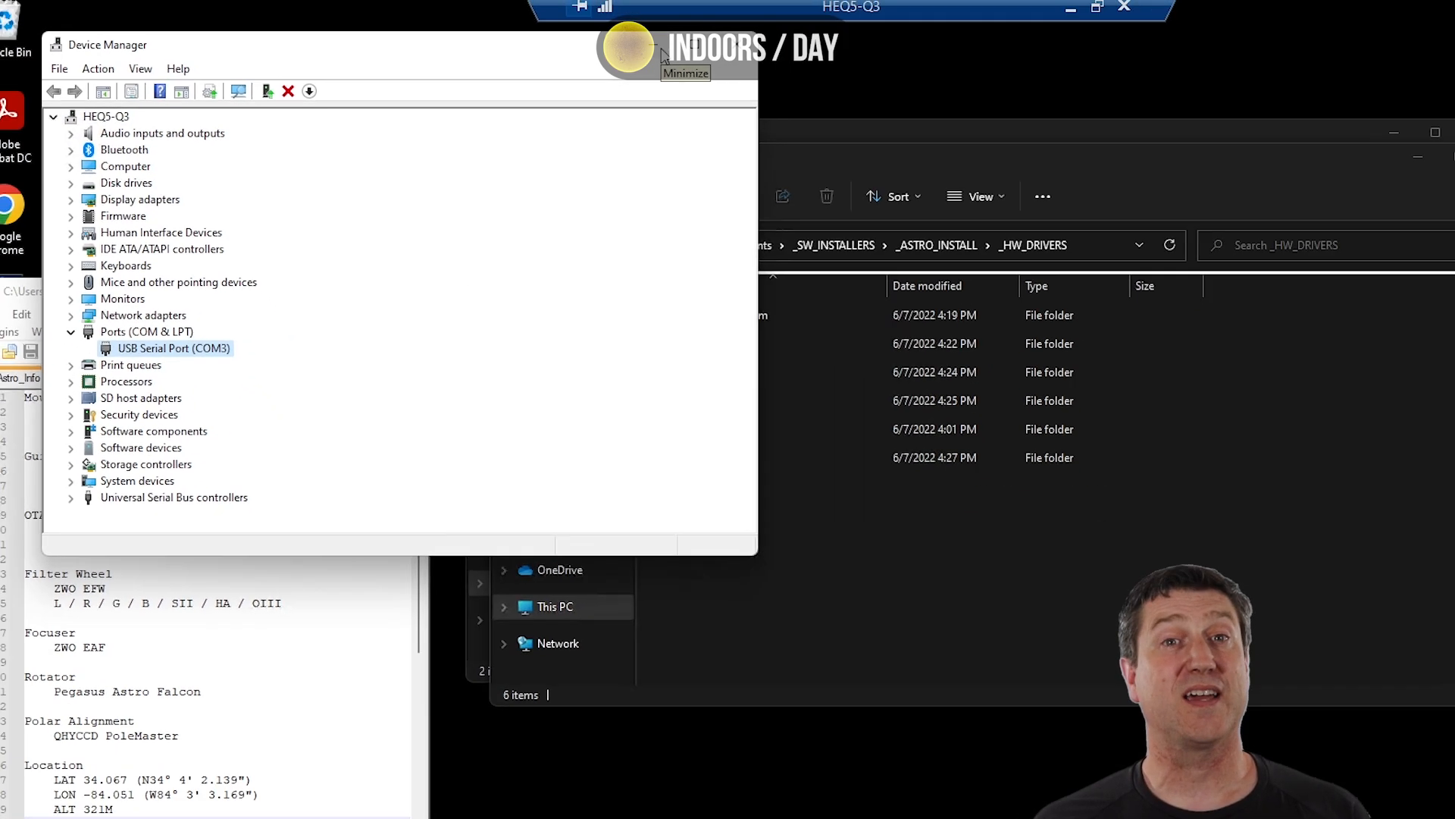
{"action": "left_click", "coordinate": [662, 51]}
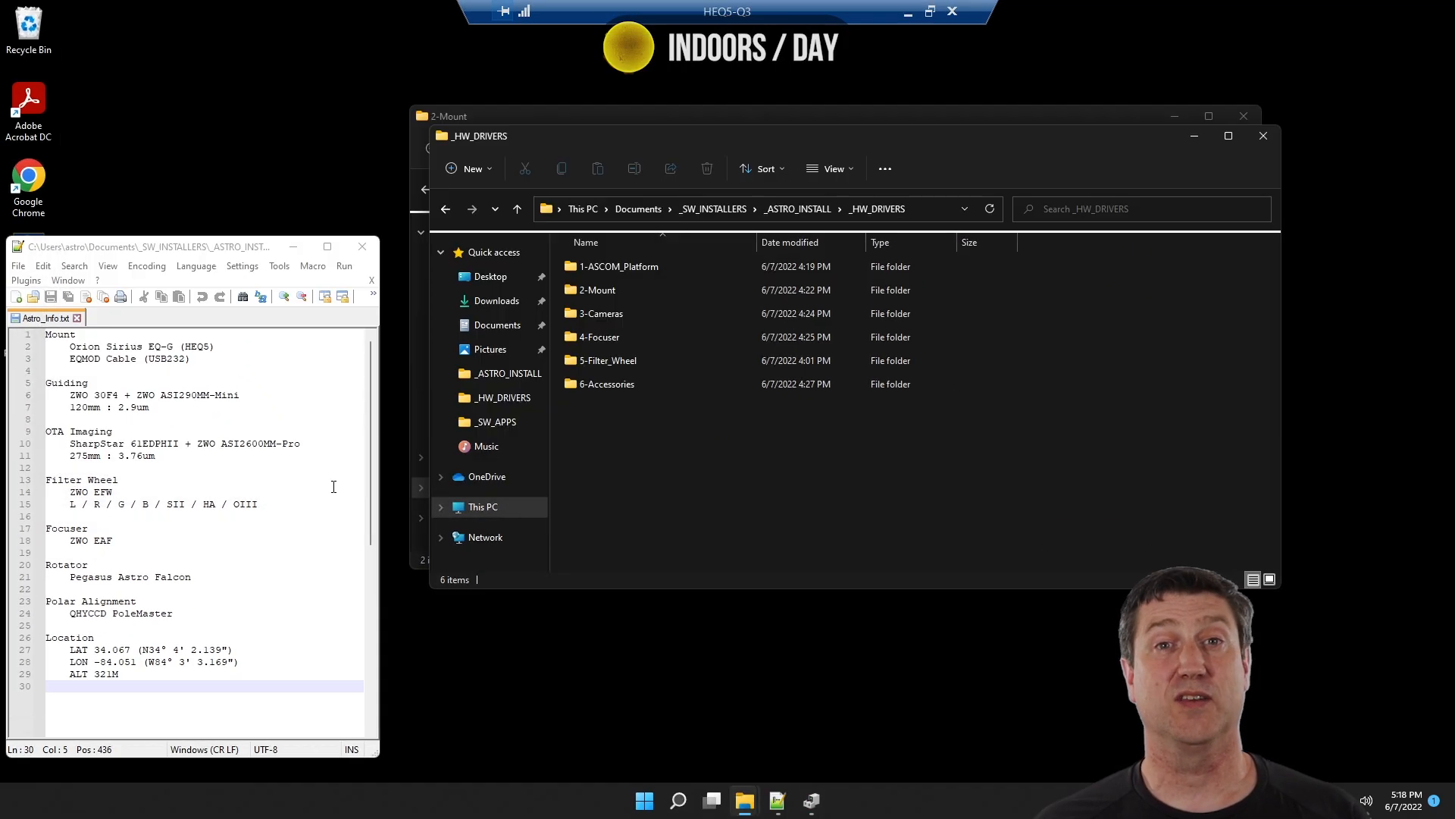
Launch Setup EQASCOM from the EQMOD folder in the Start menu's full app list.
{"action": "left_click", "coordinate": [644, 800]}
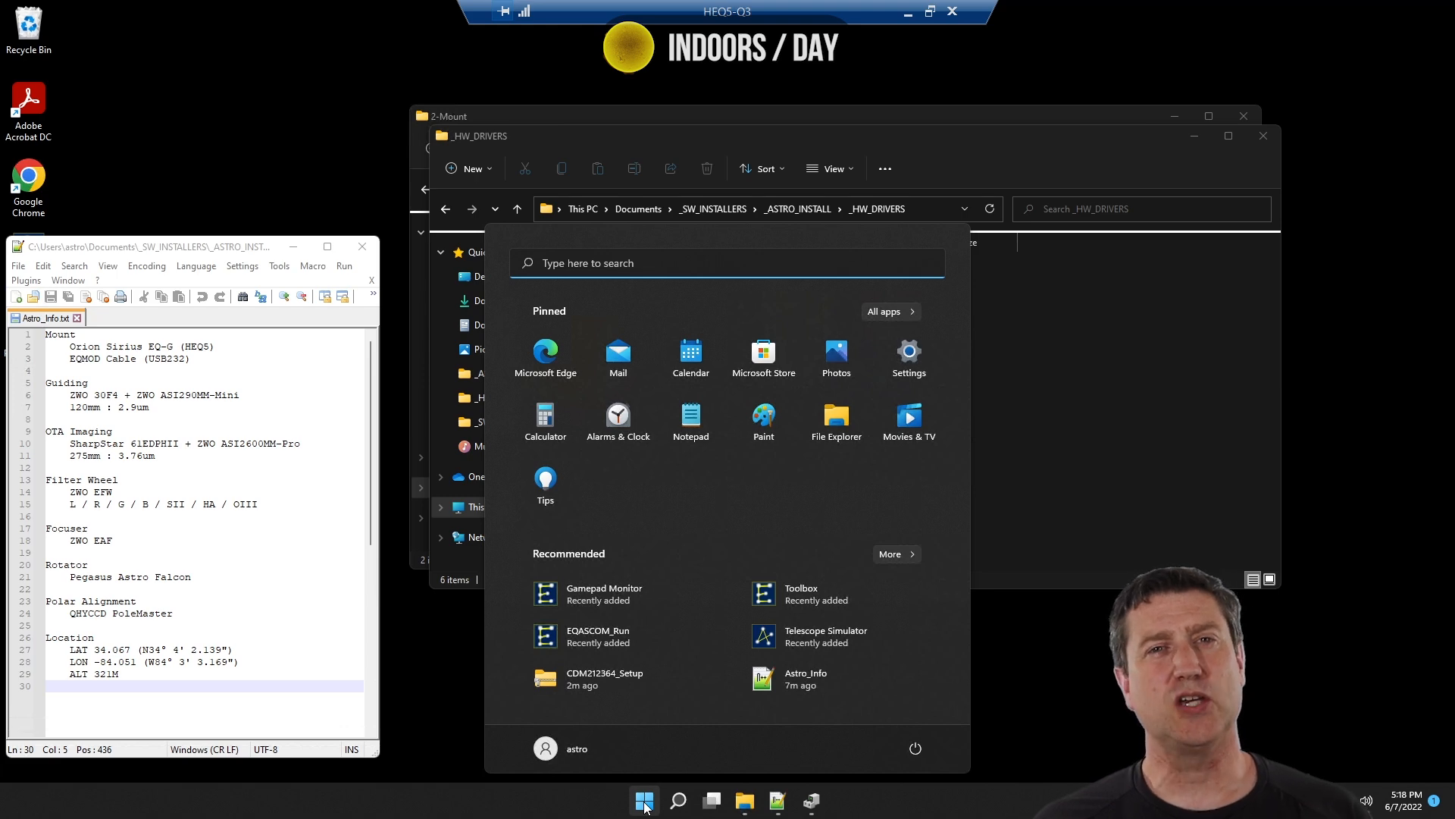
{"action": "left_click", "coordinate": [891, 311]}
{"action": "scroll", "coordinate": [567, 615], "scroll_direction": "down", "scroll_amount": 3}
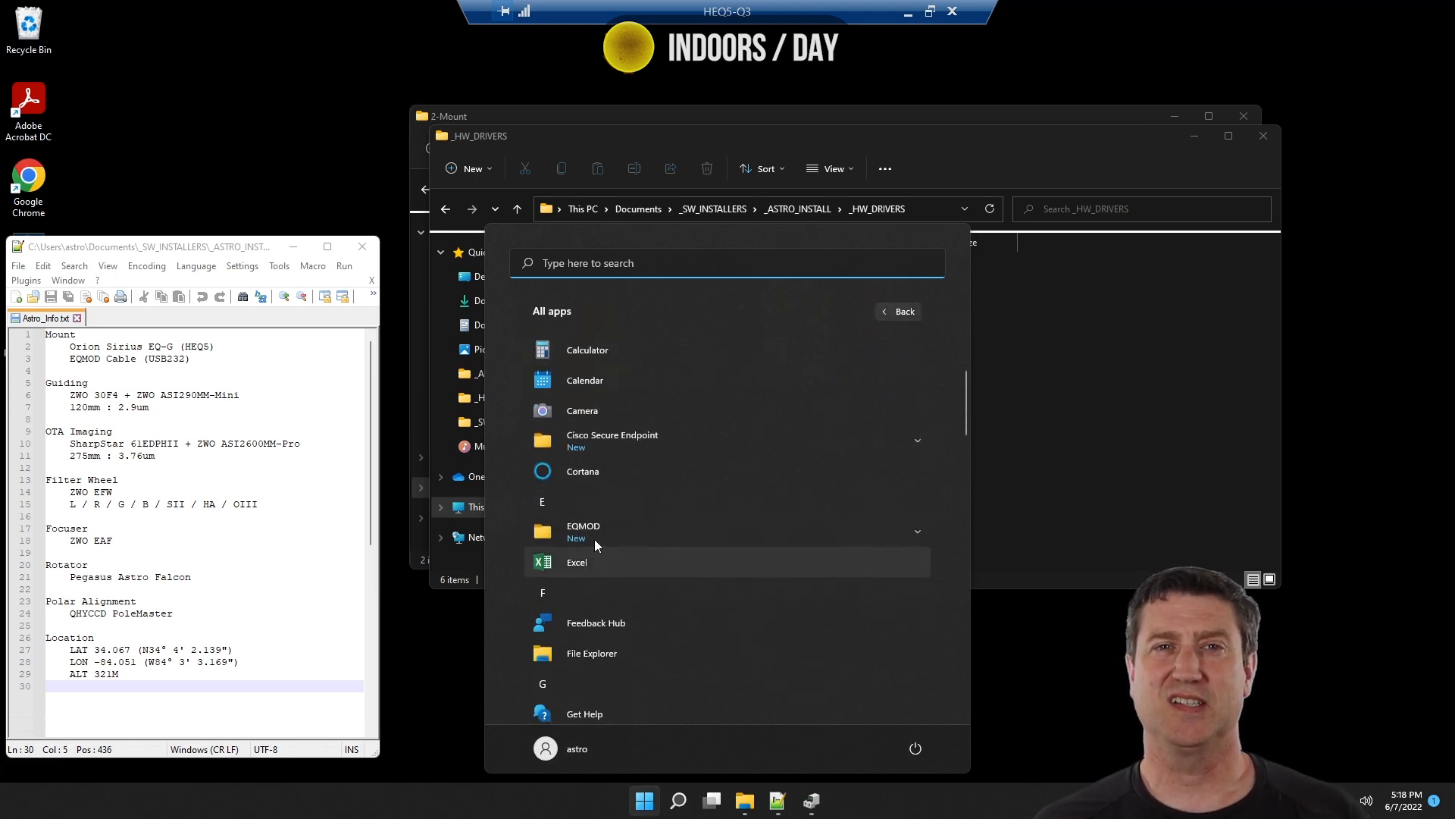
{"action": "left_click", "coordinate": [594, 538]}
{"action": "scroll", "coordinate": [593, 637], "scroll_direction": "down", "scroll_amount": 5}
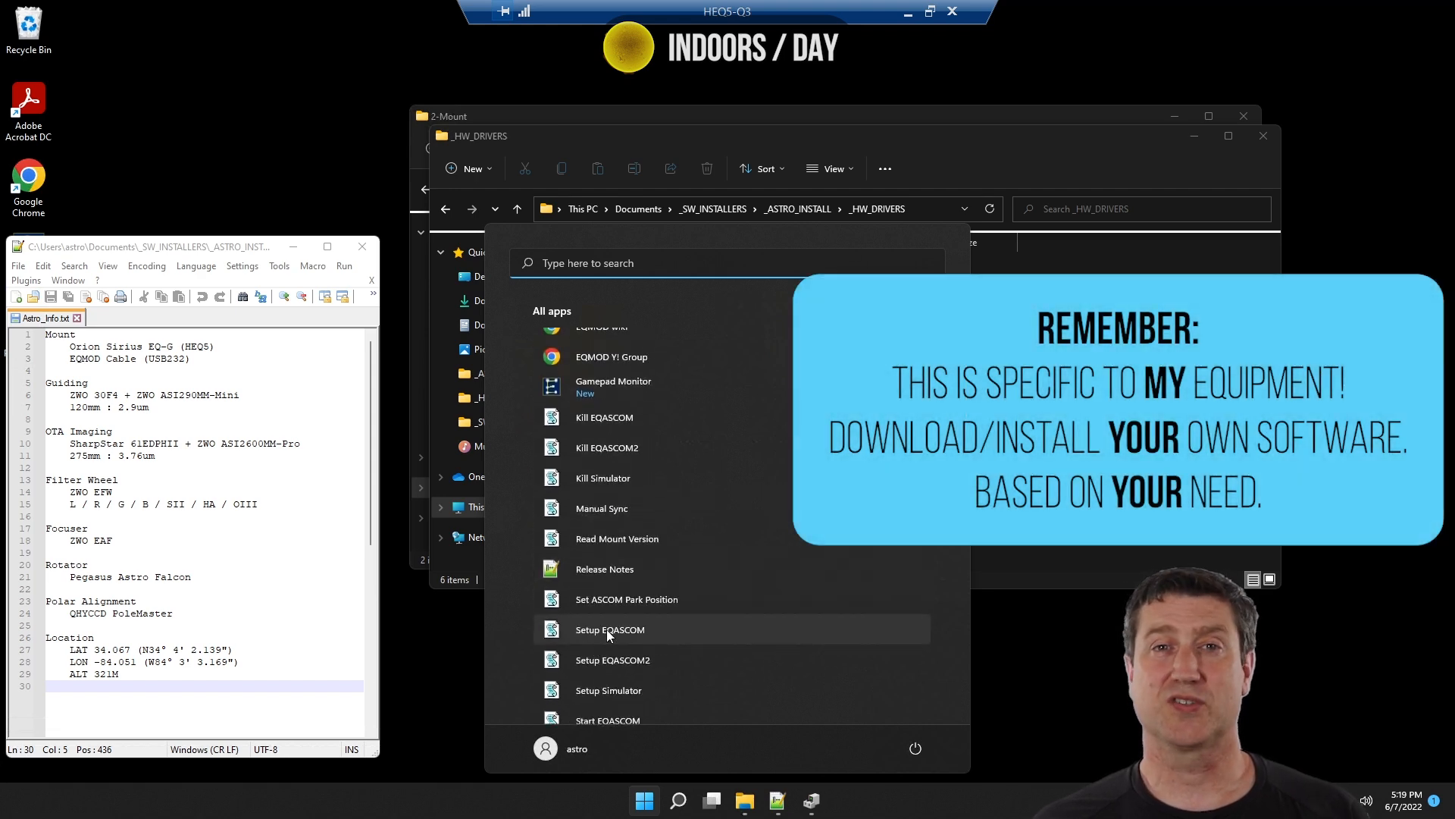
{"action": "left_click", "coordinate": [607, 629]}
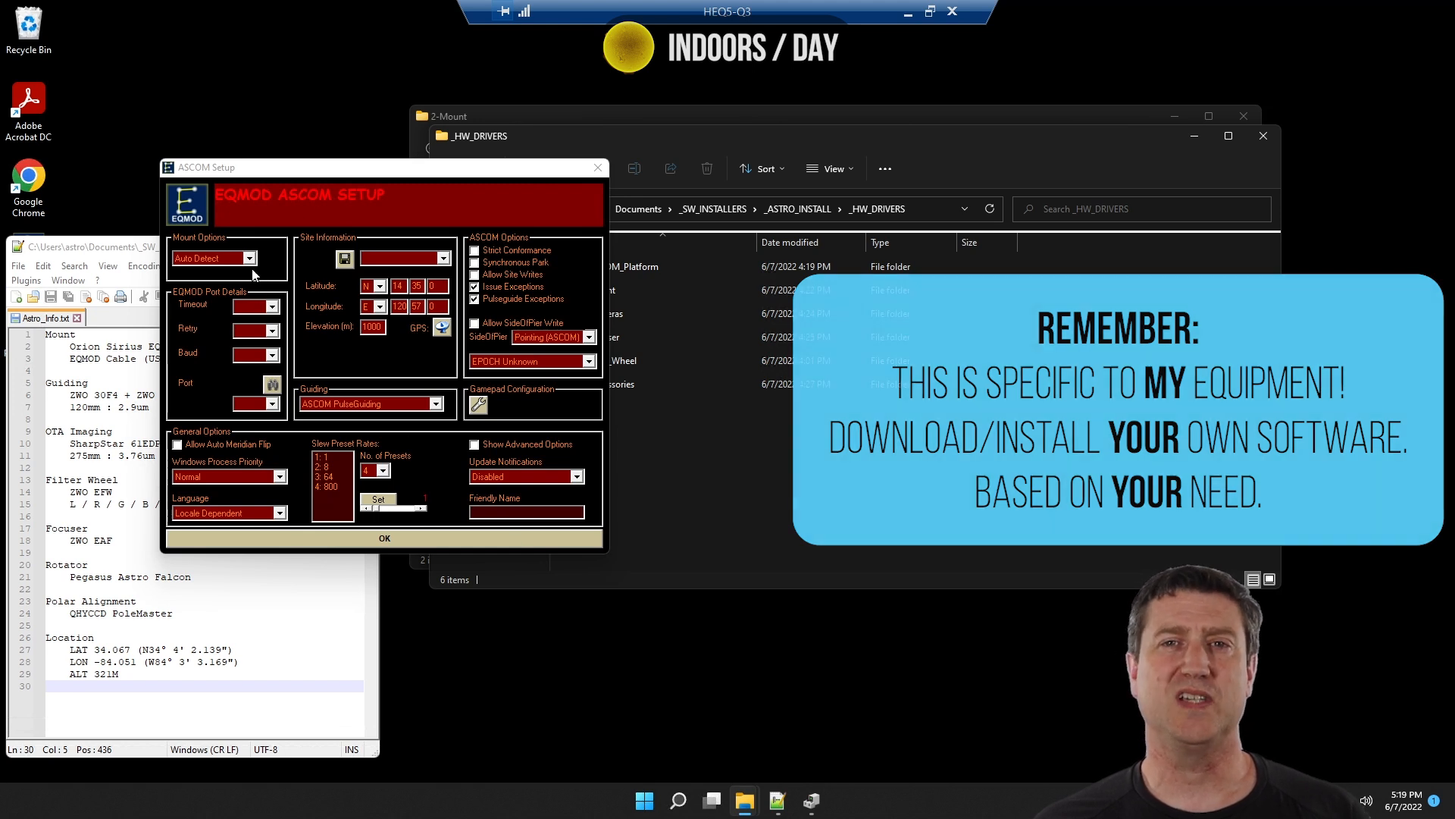
Keep mount type on Auto Detect; set timeout 2000, retry 1, baud 9600, port COM3.
{"action": "left_click", "coordinate": [249, 260]}
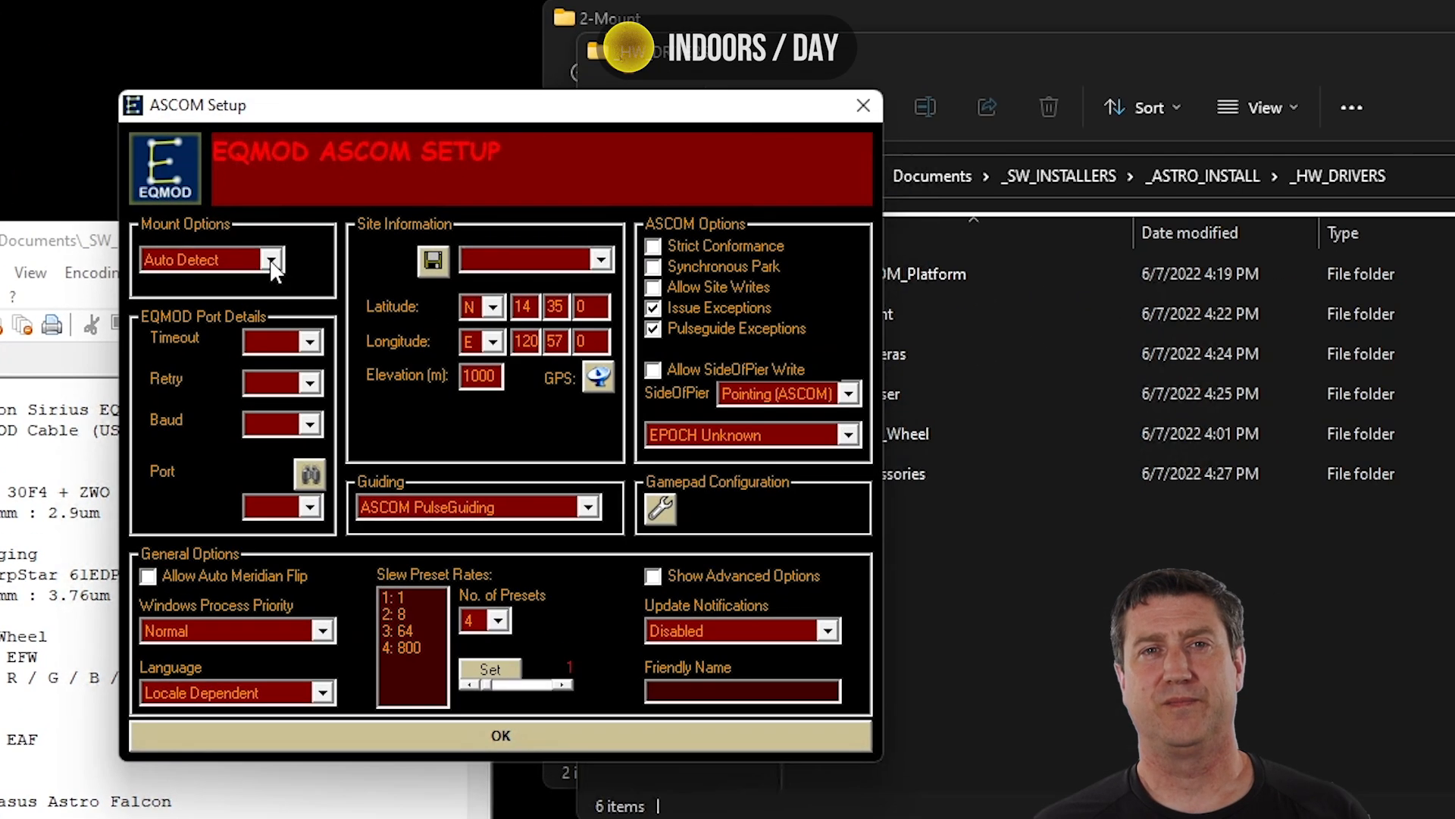
{"action": "left_click", "coordinate": [250, 261]}
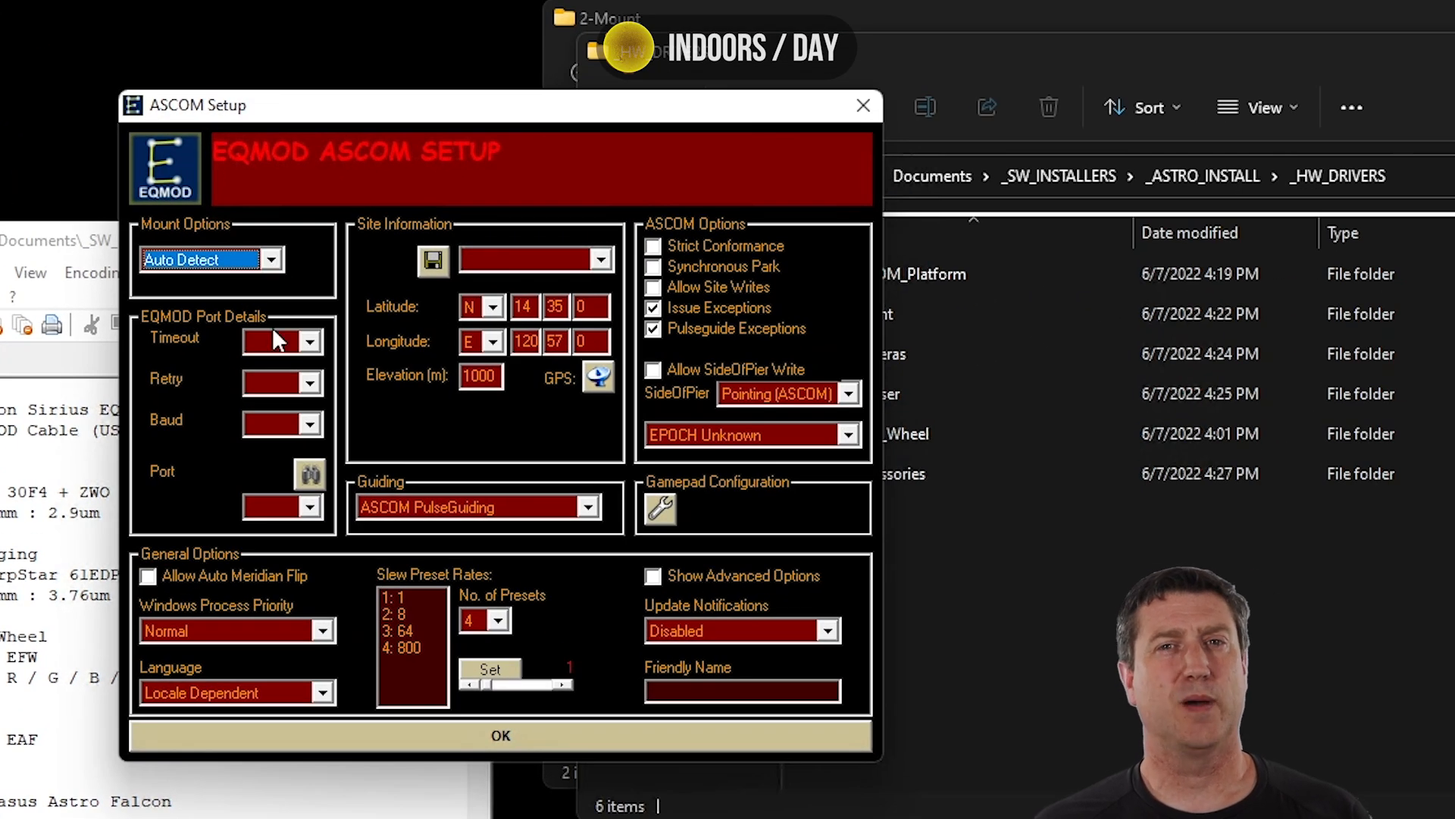
{"action": "left_click", "coordinate": [307, 342]}
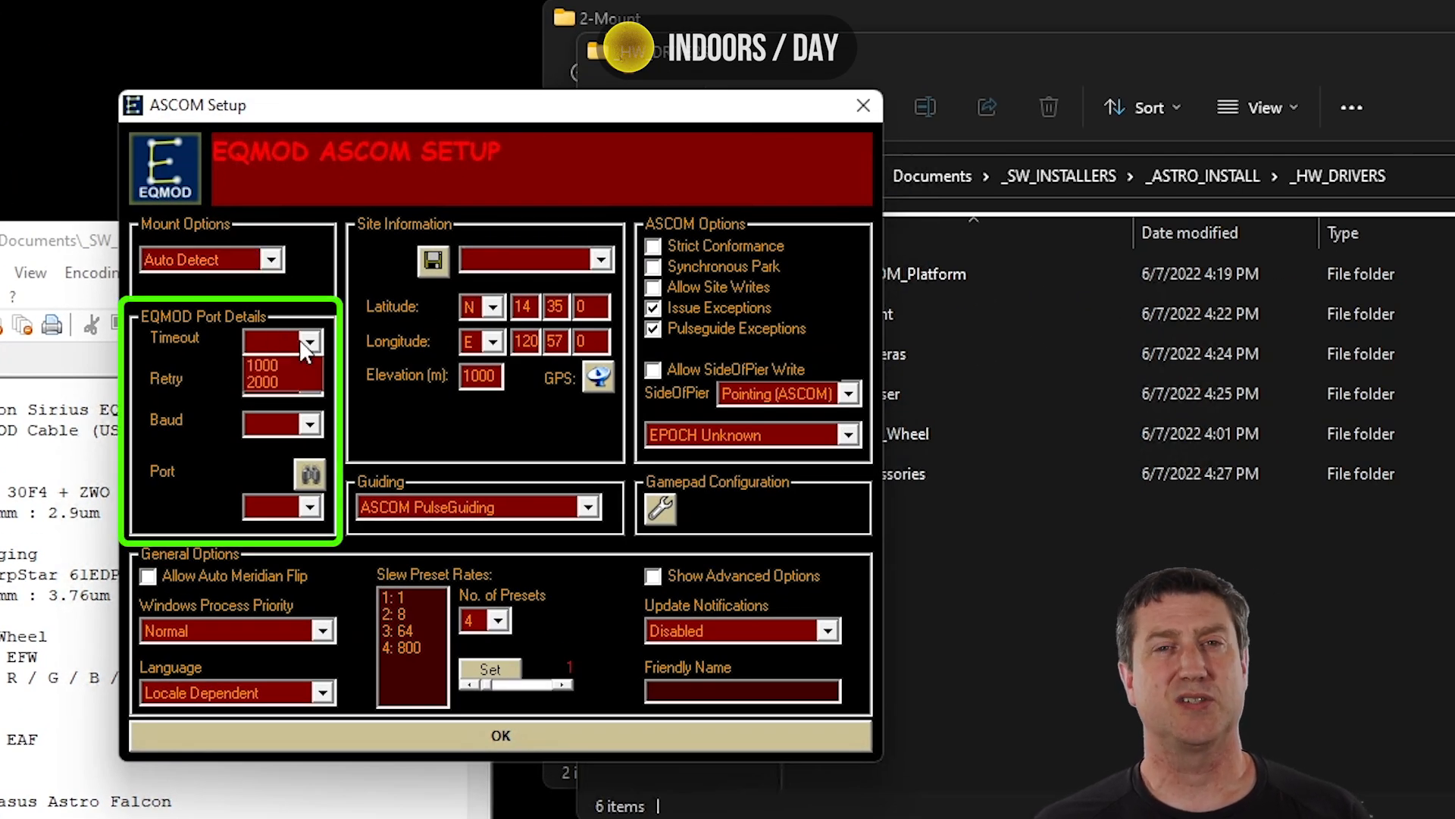
{"action": "left_click", "coordinate": [262, 381]}
{"action": "left_click", "coordinate": [309, 383]}
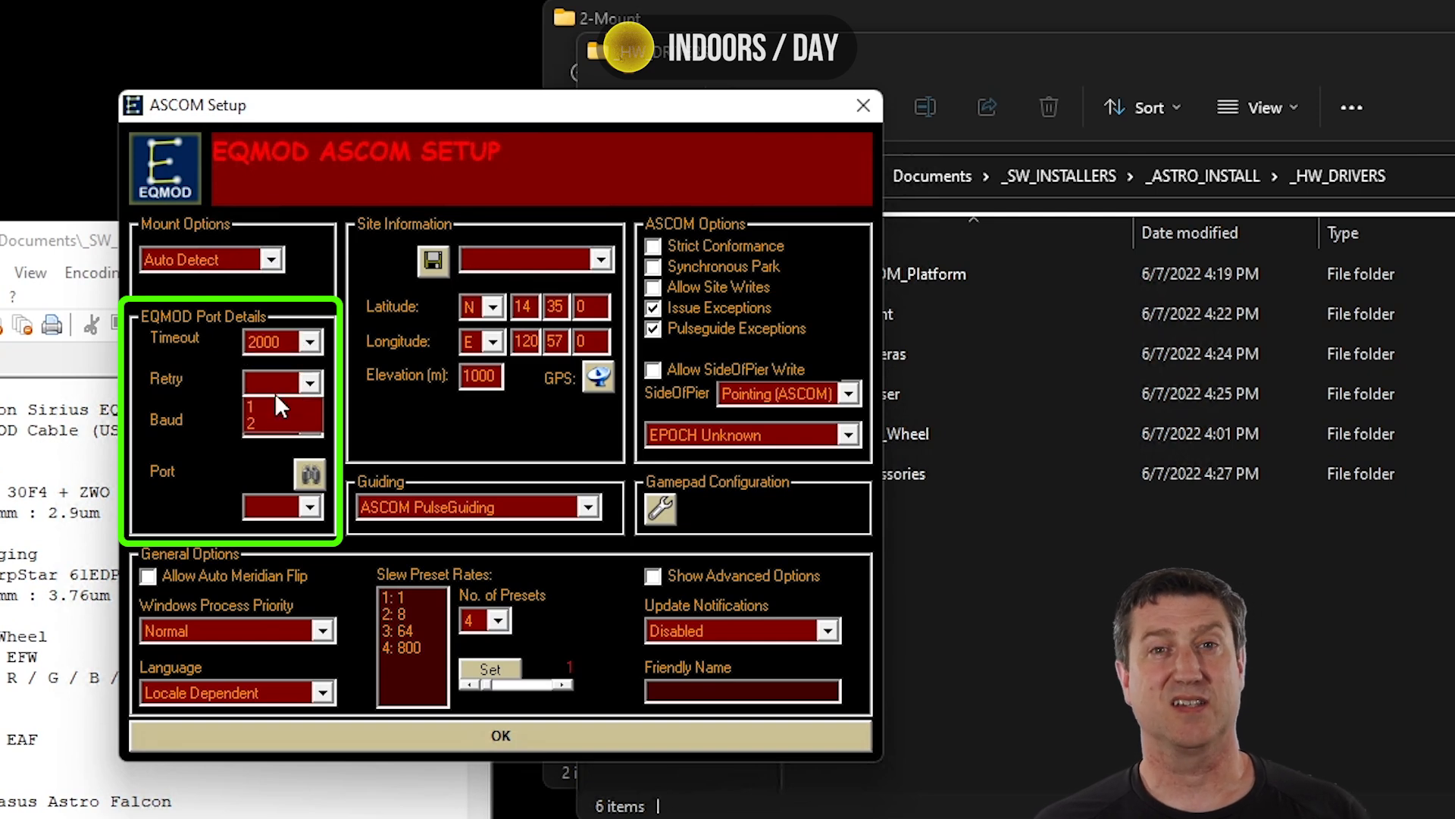
{"action": "left_click", "coordinate": [276, 404]}
{"action": "left_click", "coordinate": [309, 423]}
{"action": "left_click", "coordinate": [279, 465]}
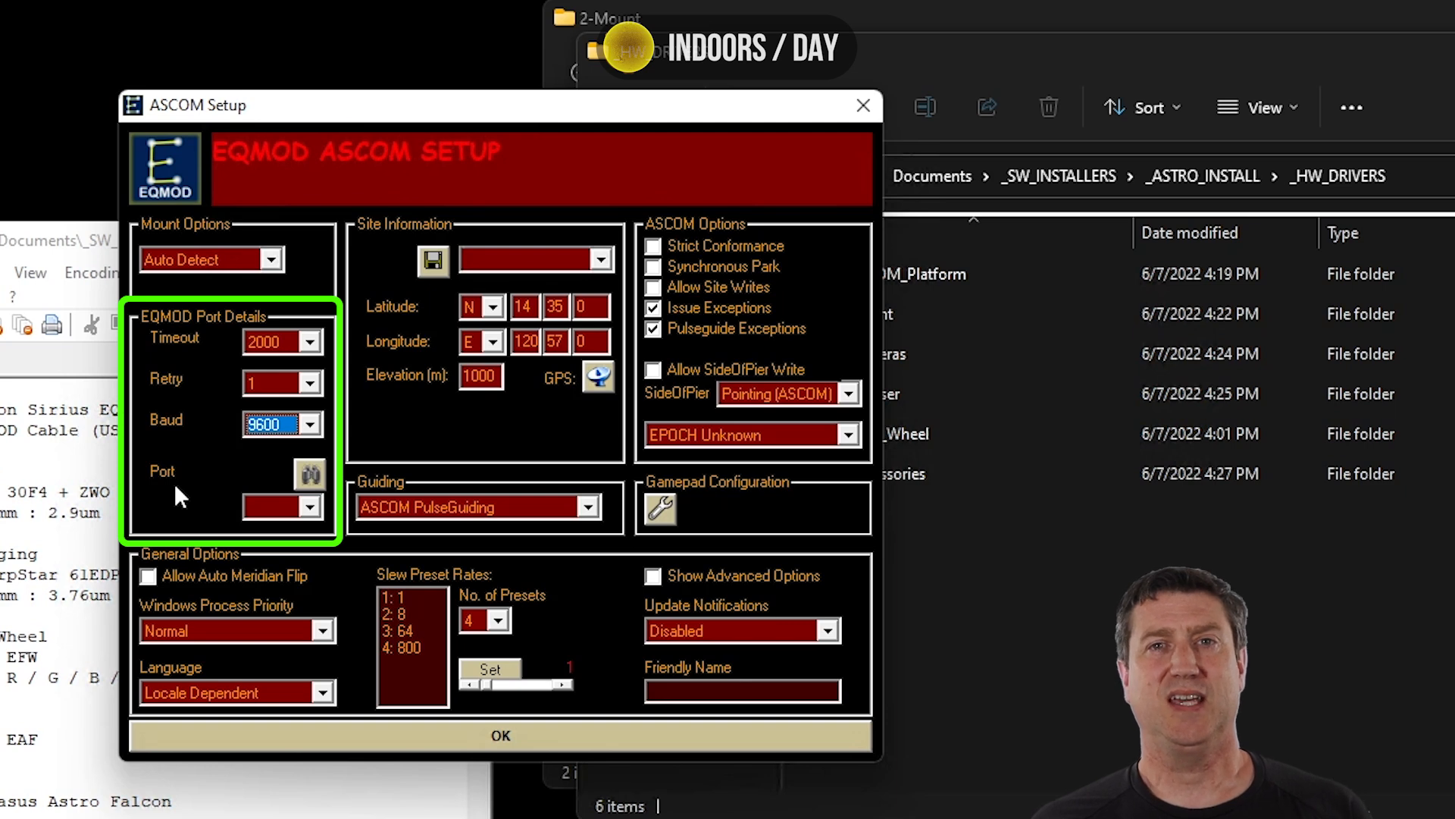
{"action": "left_click", "coordinate": [280, 504]}
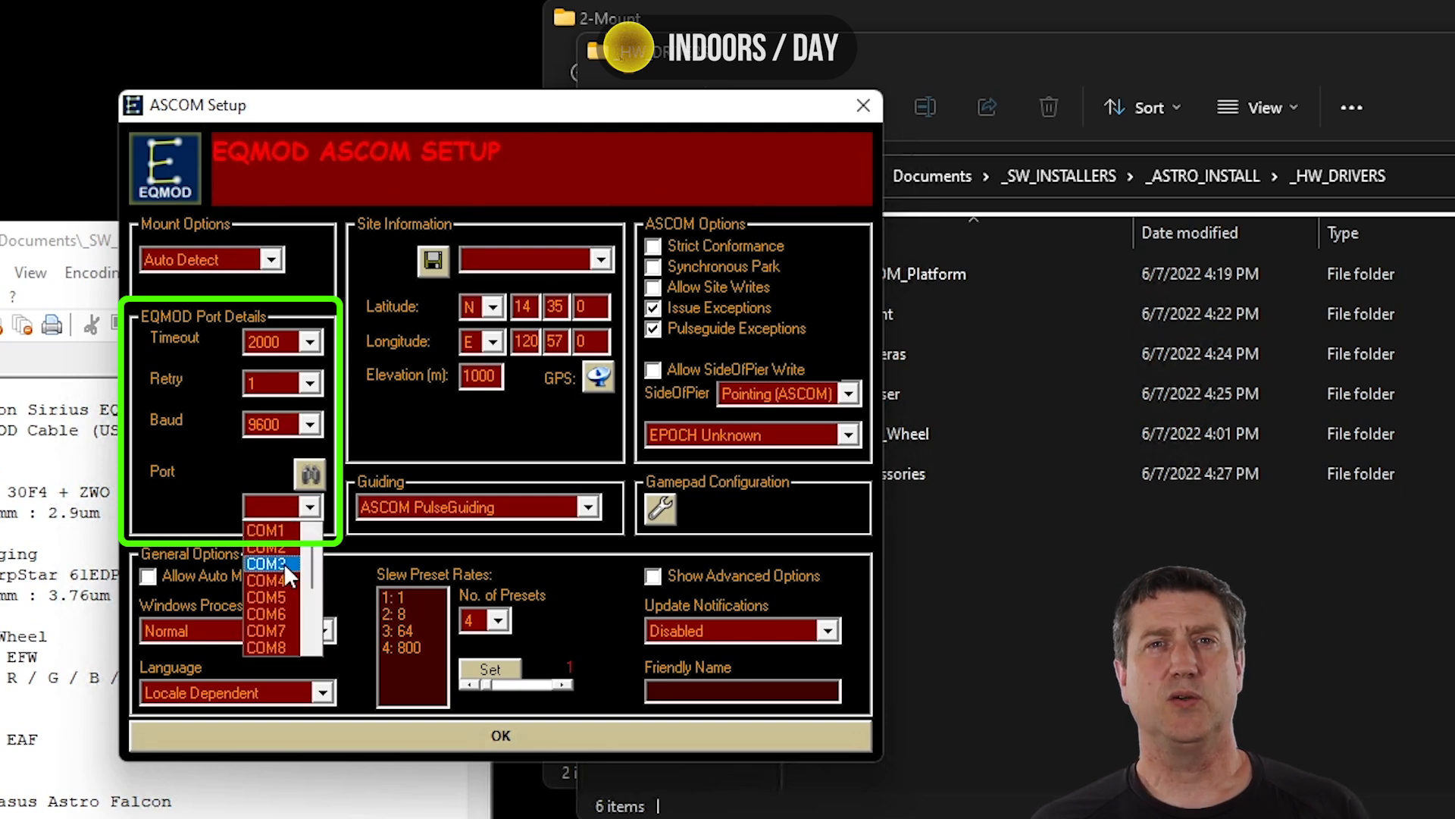
{"action": "left_click", "coordinate": [283, 562]}
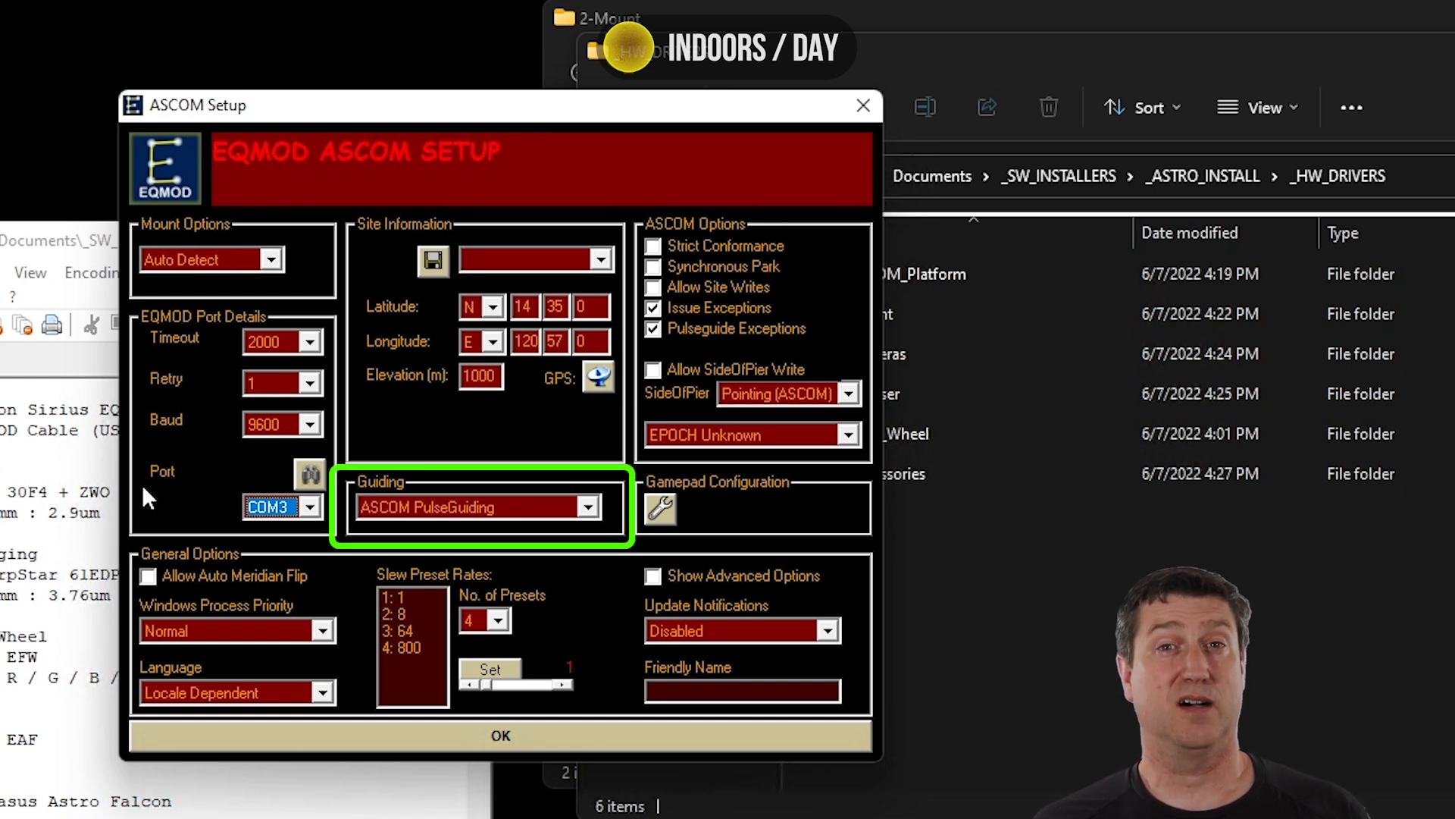
Keep ASCOM PulseGuiding, allow site writes, and set the epoch to JNOW.
{"action": "left_click", "coordinate": [394, 509]}
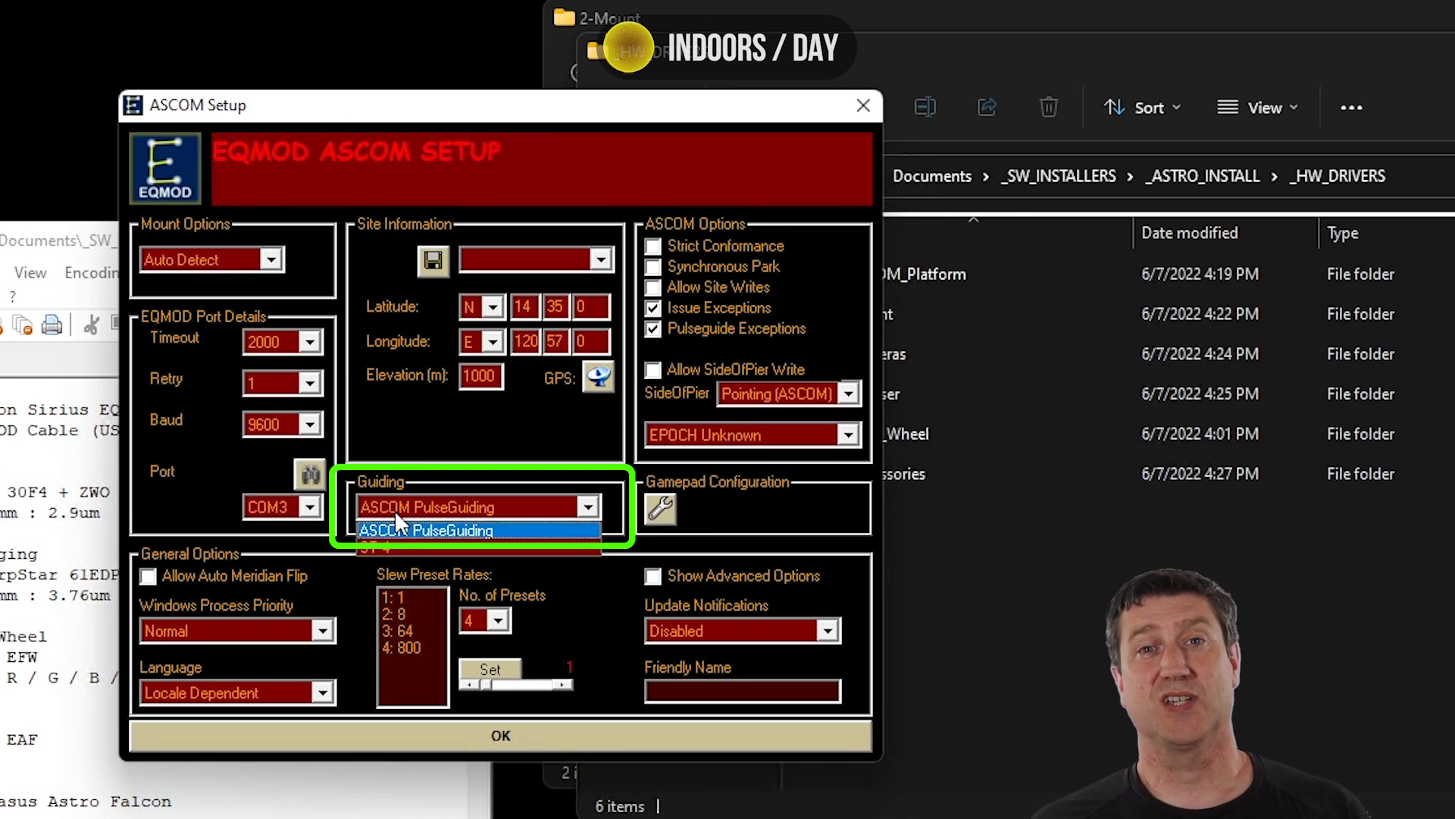
{"action": "left_click", "coordinate": [396, 510]}
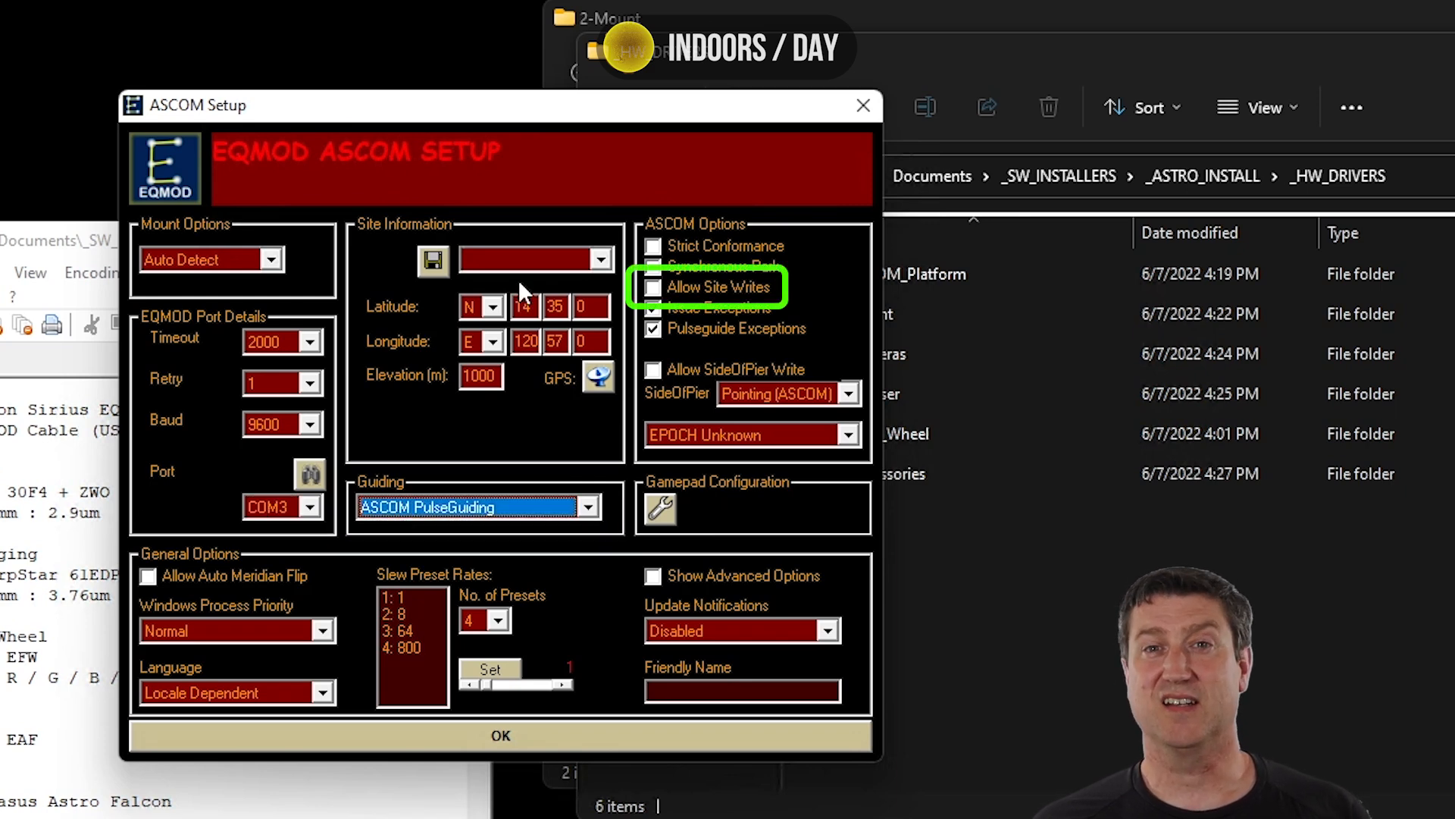
{"action": "left_click", "coordinate": [653, 288]}
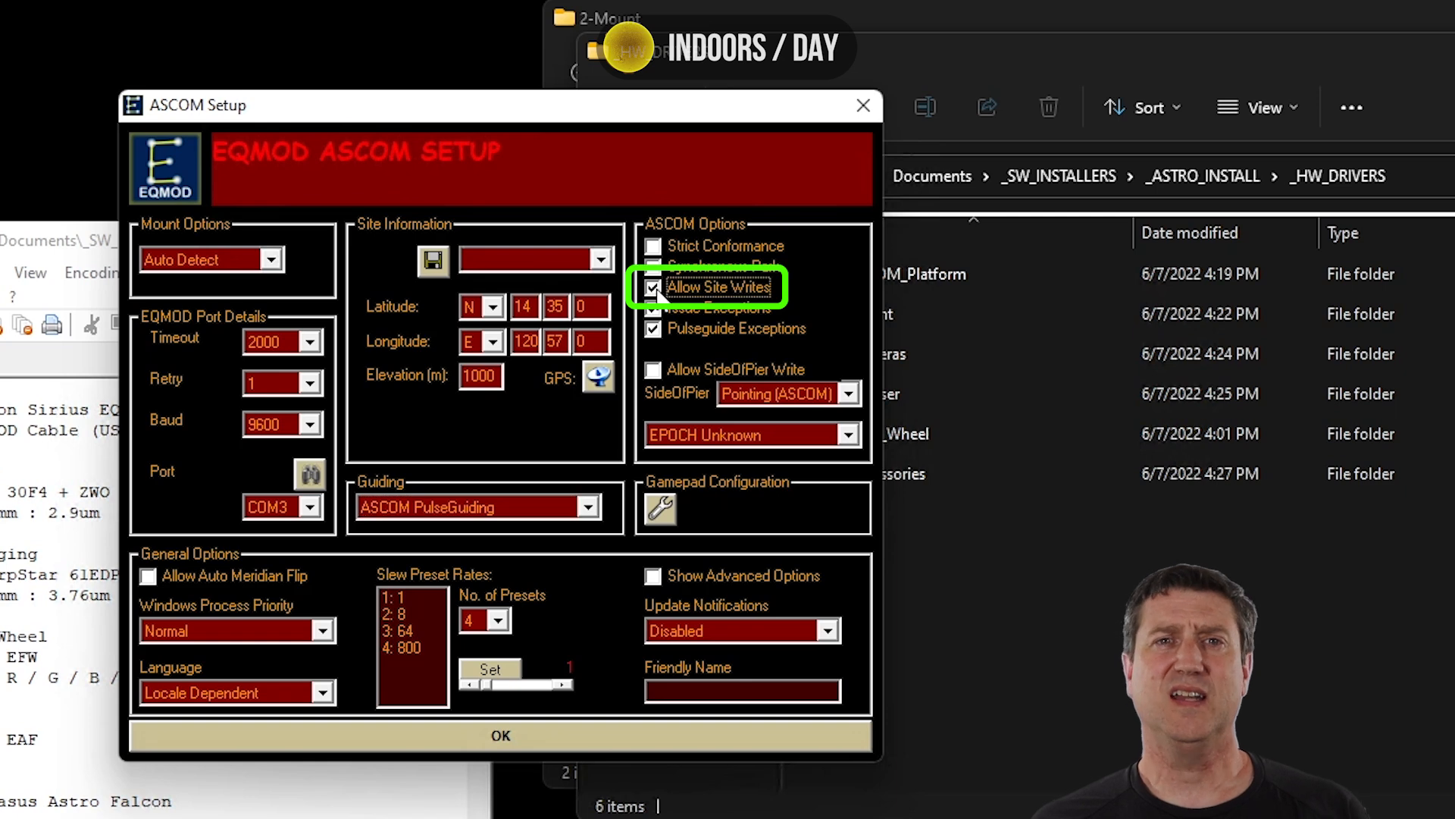
{"action": "left_click", "coordinate": [785, 426]}
{"action": "left_click", "coordinate": [667, 467]}
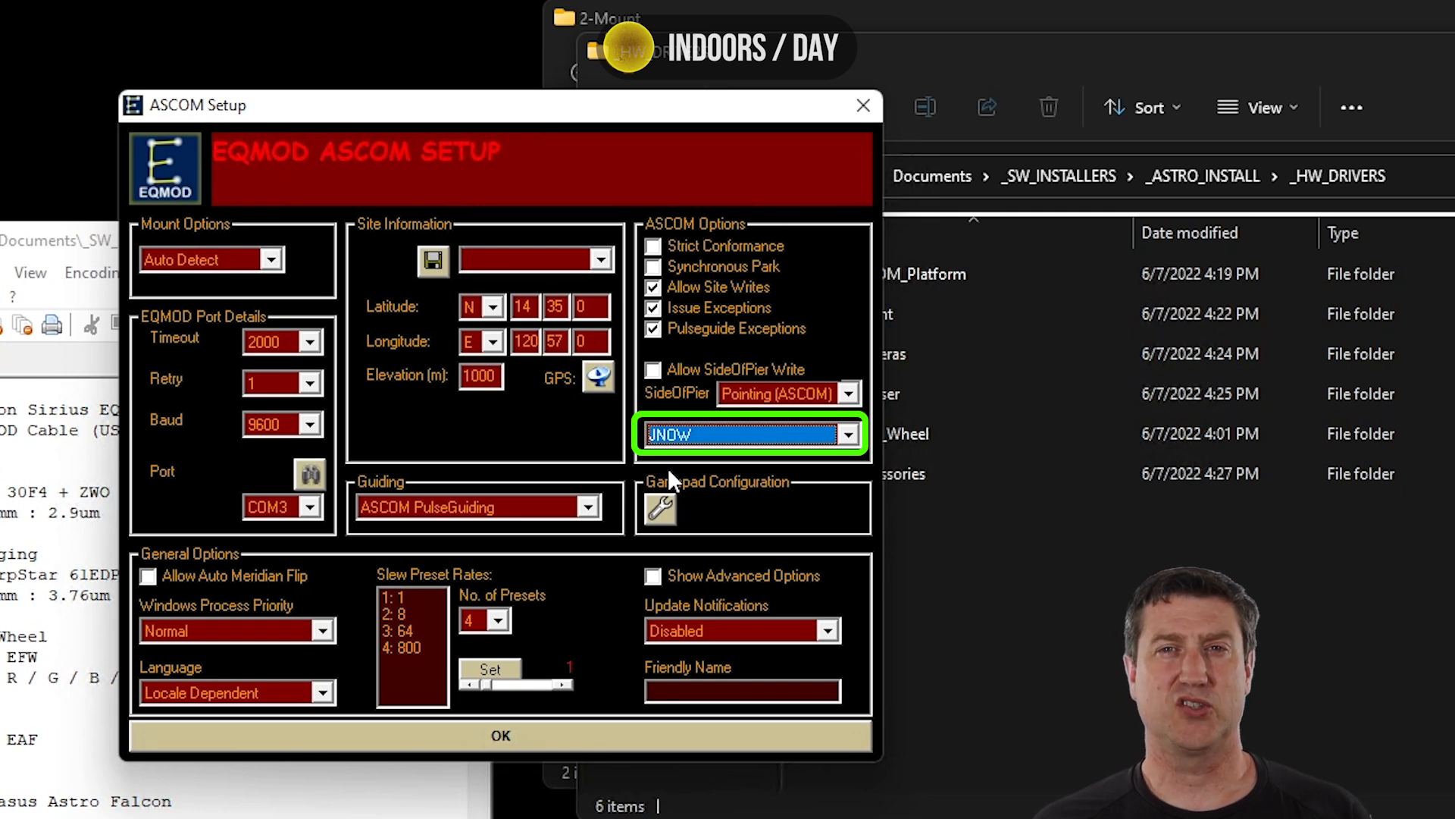
Enter site latitude N34 4 2.139, longitude W84 3 3.169, and elevation 321.
{"action": "double_click", "coordinate": [523, 307]}
{"action": "type", "text": "34"}
{"action": "key", "text": "Tab"}
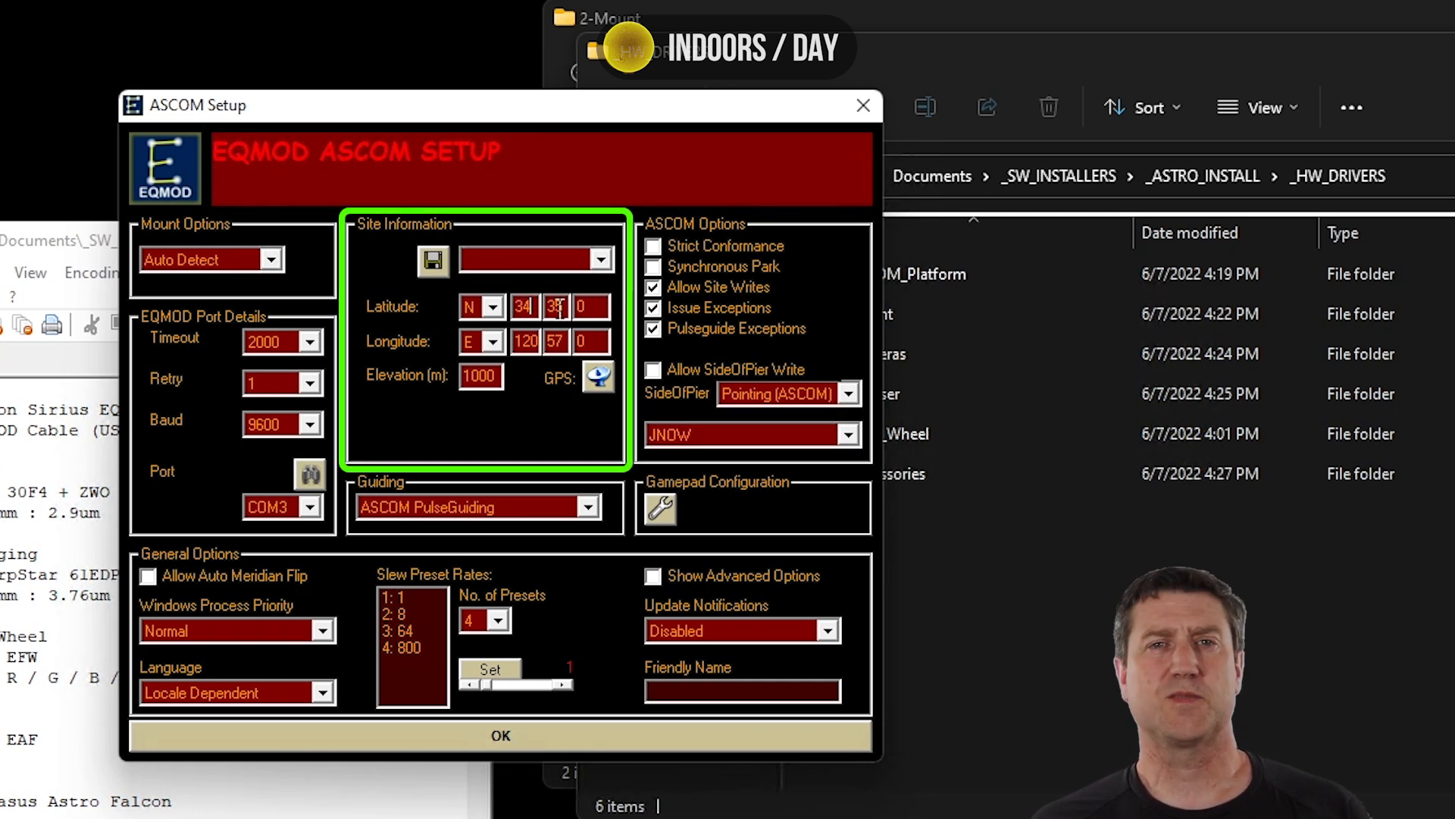
{"action": "type", "text": "4"}
{"action": "key", "text": "Tab"}
{"action": "type", "text": "2.139"}
{"action": "left_click", "coordinate": [492, 341]}
{"action": "left_click", "coordinate": [477, 382]}
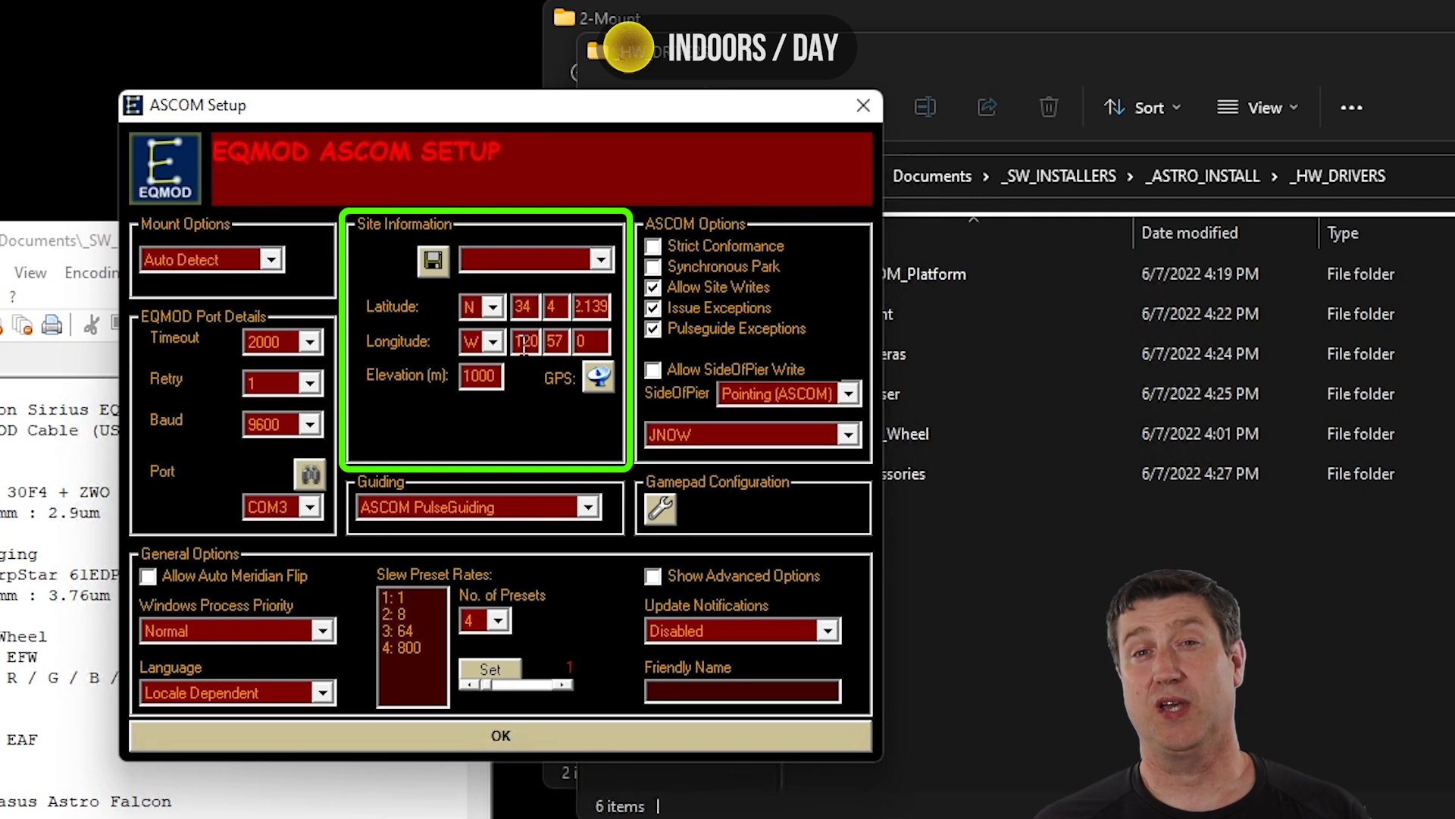
{"action": "double_click", "coordinate": [525, 344]}
{"action": "type", "text": "84"}
{"action": "double_click", "coordinate": [555, 341]}
{"action": "type", "text": "3"}
{"action": "left_click", "coordinate": [597, 340]}
{"action": "key", "text": "BackSpace"}
{"action": "type", "text": "3.169"}
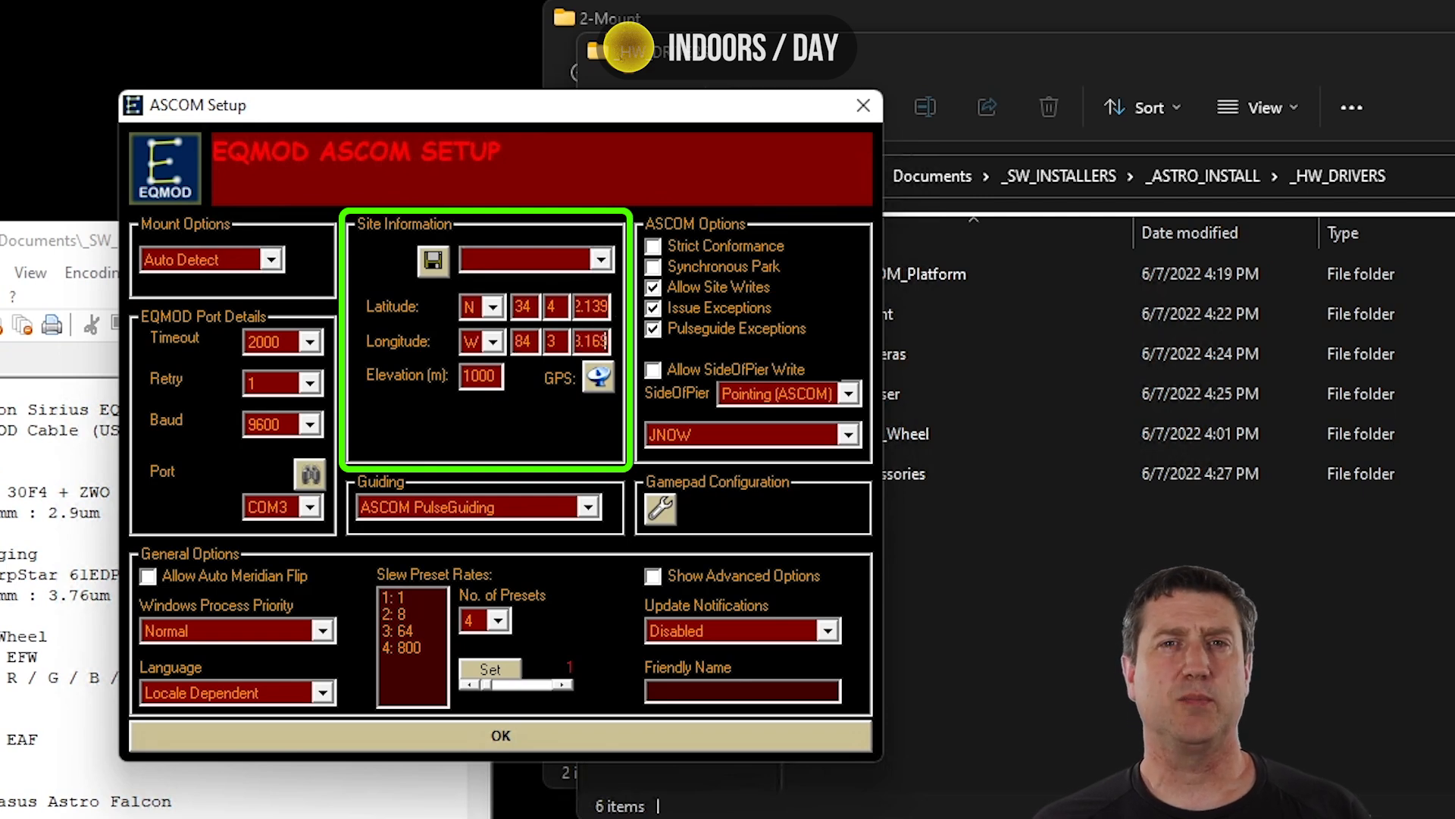
{"action": "left_click_drag", "start_coordinate": [496, 375], "coordinate": [462, 375]}
{"action": "type", "text": "321"}
{"action": "key", "text": "Tab"}
Save the site location under the name HOME and keep it selected.
{"action": "type", "text": "HOME"}
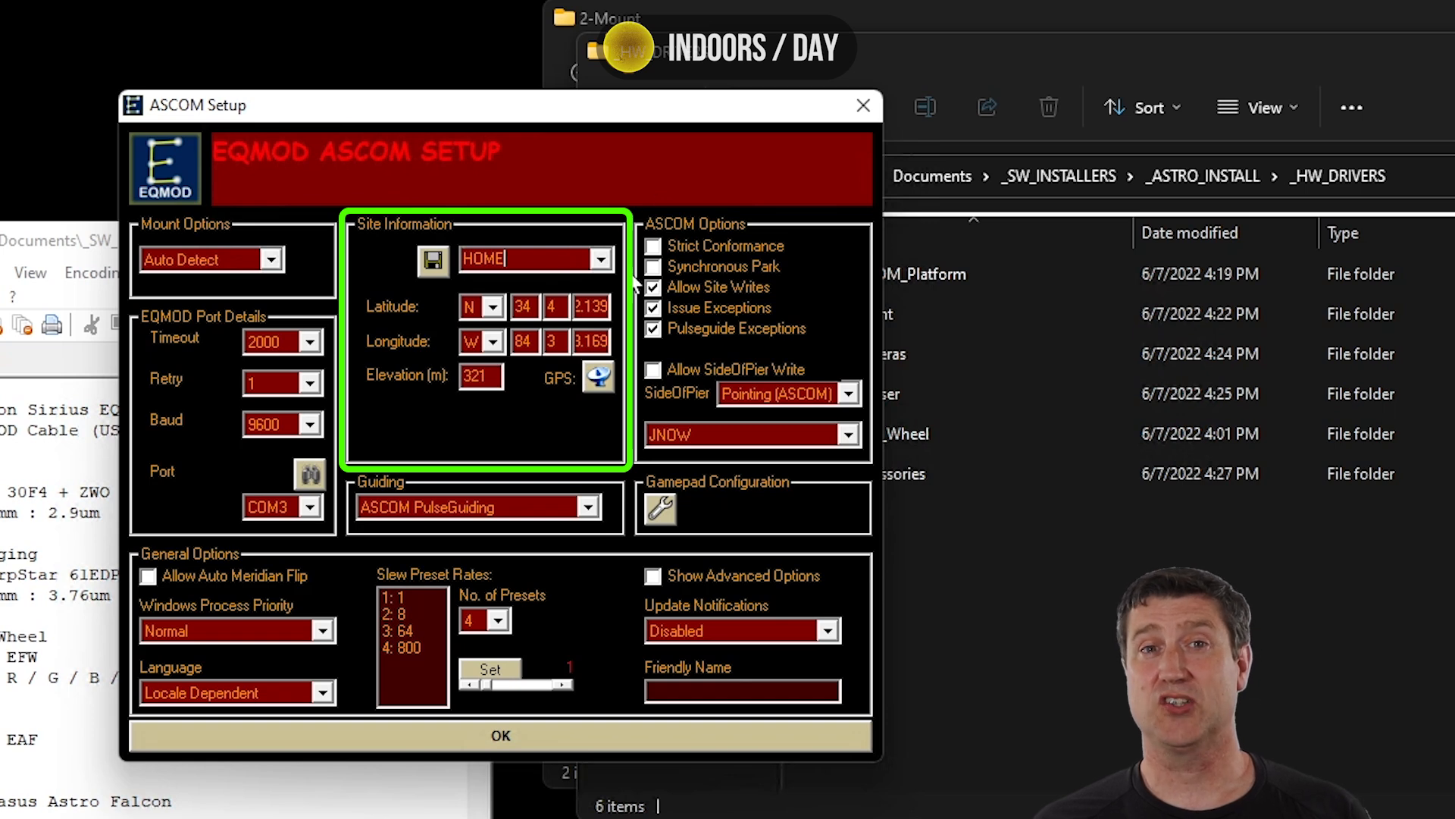
{"action": "left_click", "coordinate": [430, 260]}
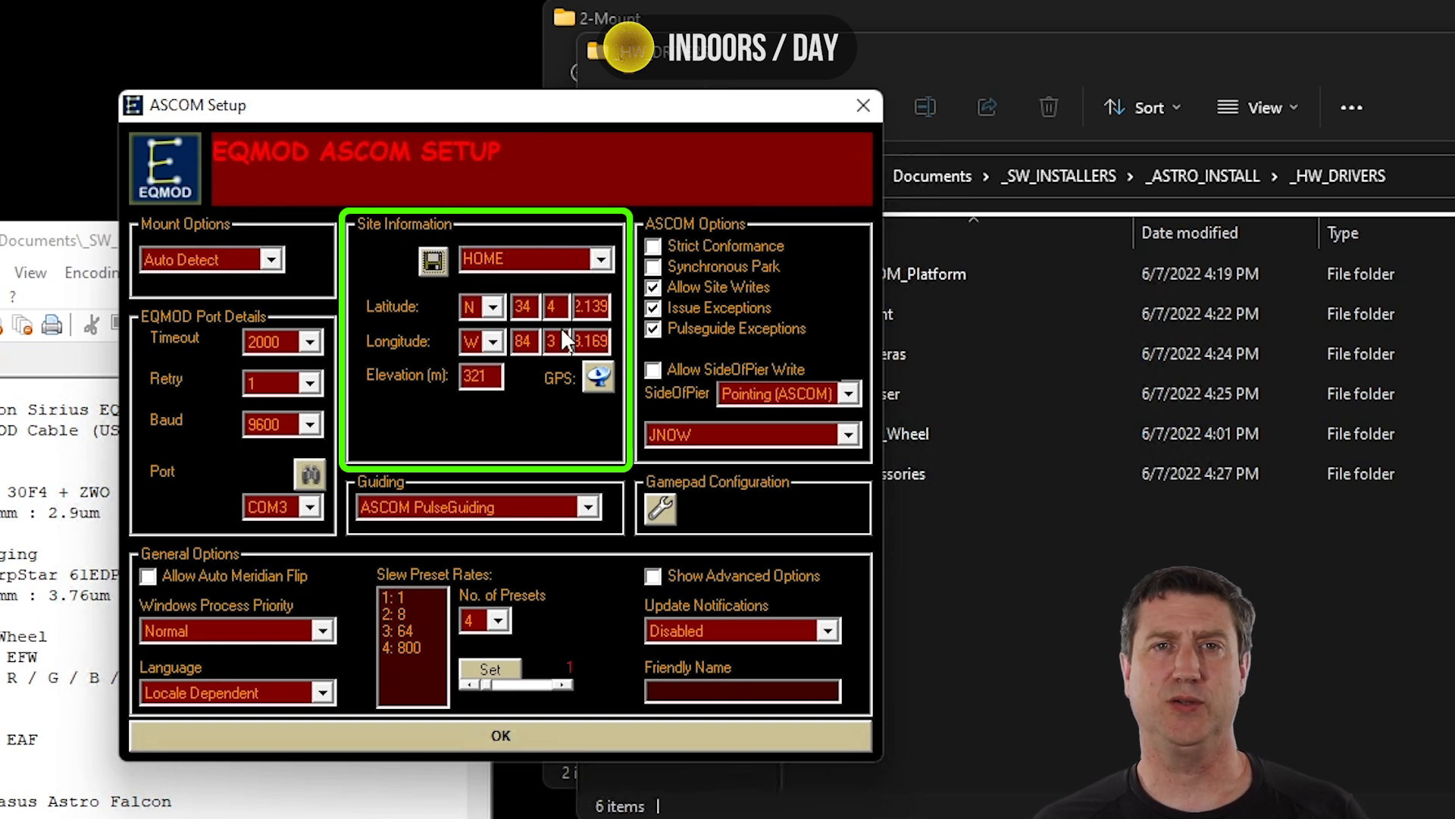
{"action": "left_click", "coordinate": [600, 262]}
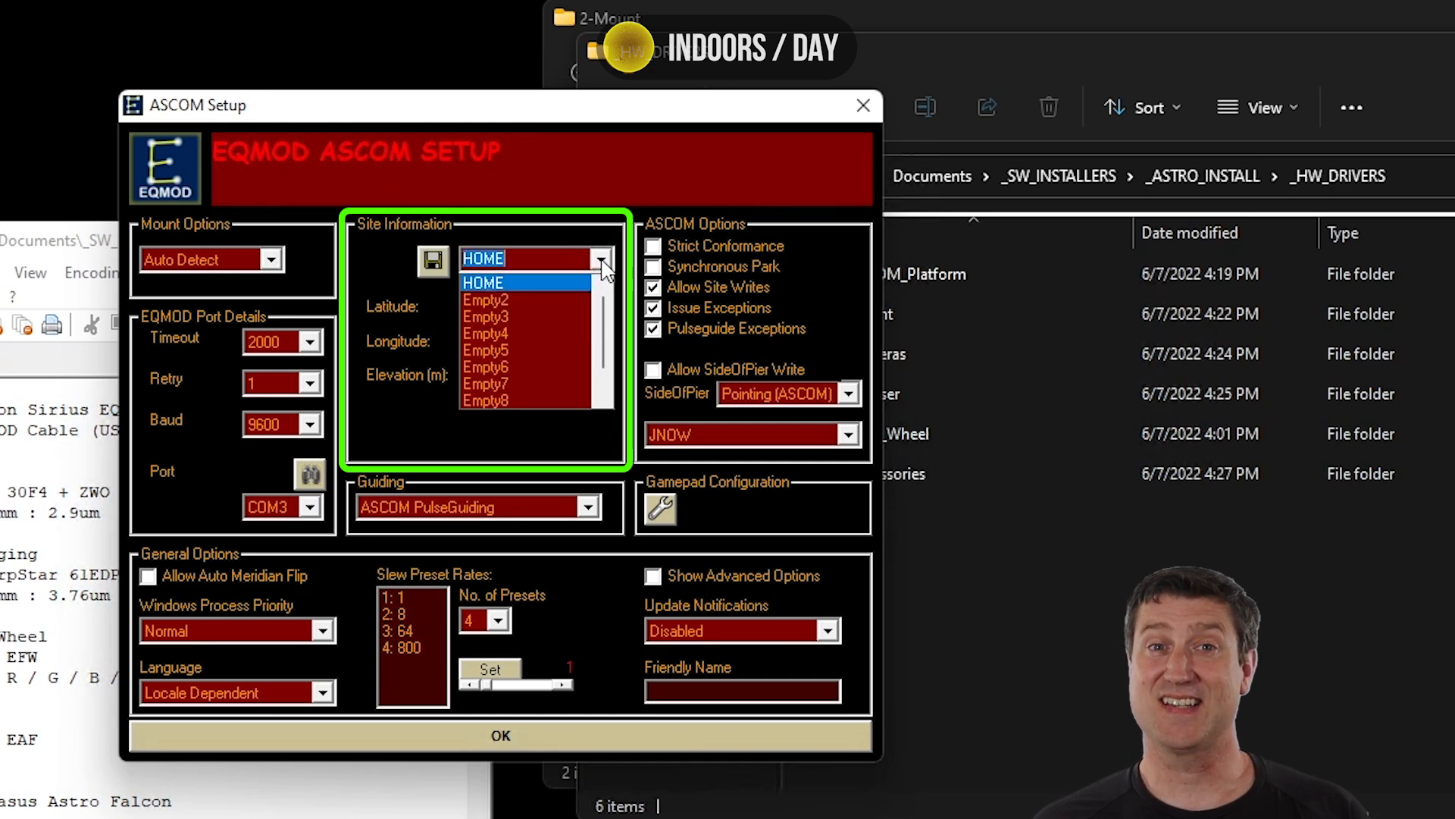
{"action": "left_click", "coordinate": [601, 262]}
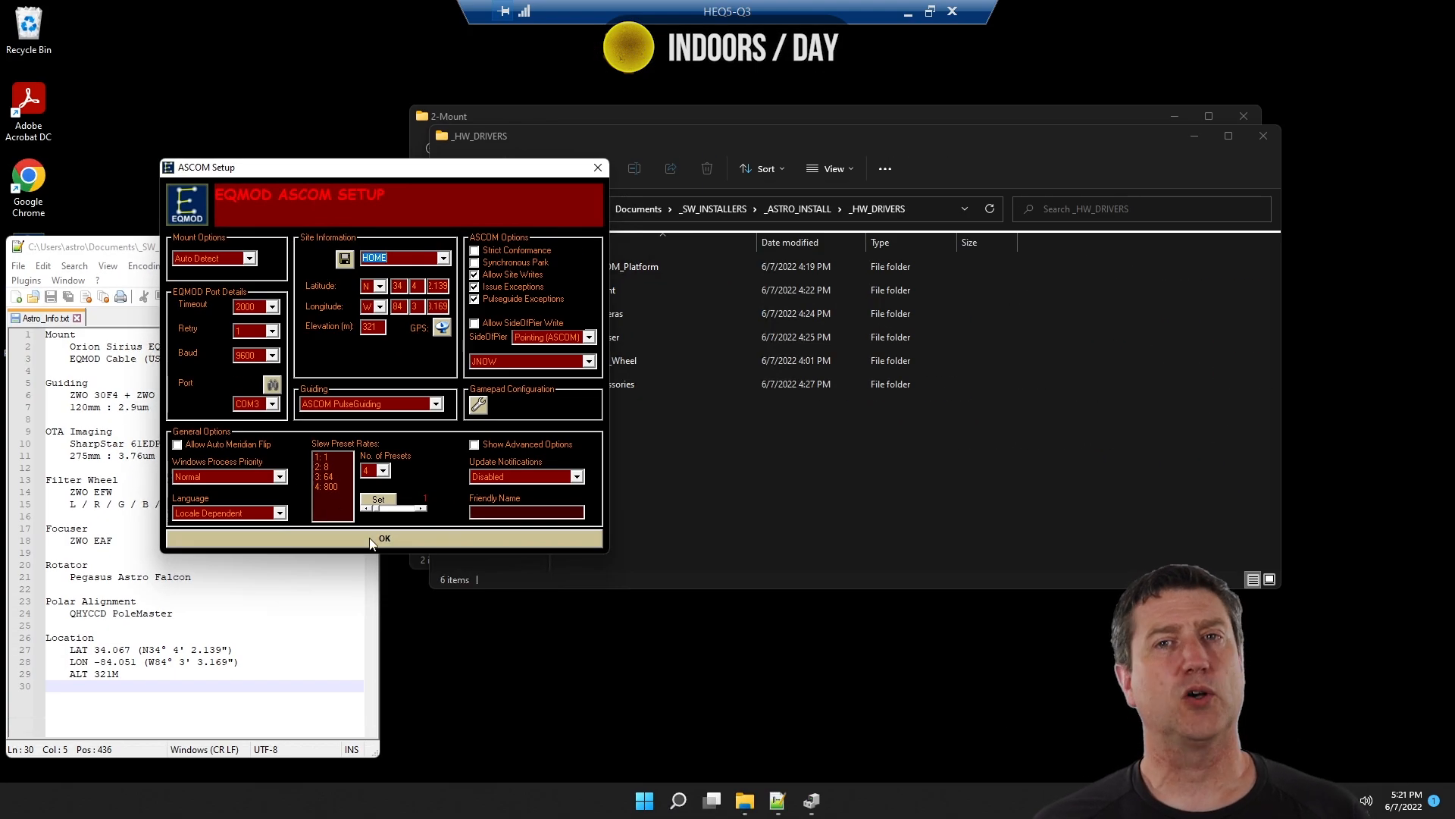
Close the EQMOD setup and start the EQMOD mount driver from the Start menu.
{"action": "left_click", "coordinate": [372, 538]}
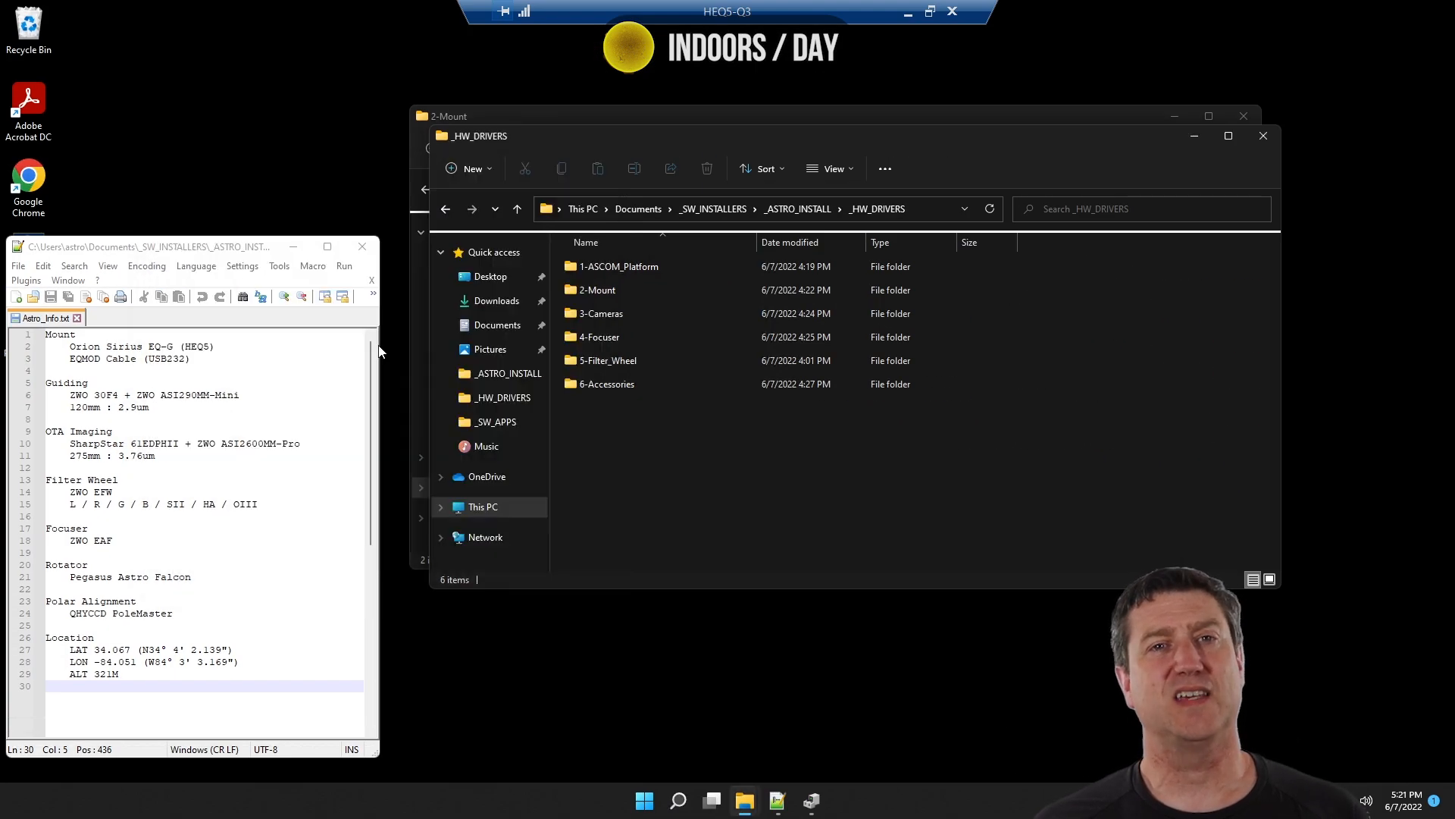
{"action": "left_click", "coordinate": [644, 799]}
{"action": "left_click", "coordinate": [891, 312]}
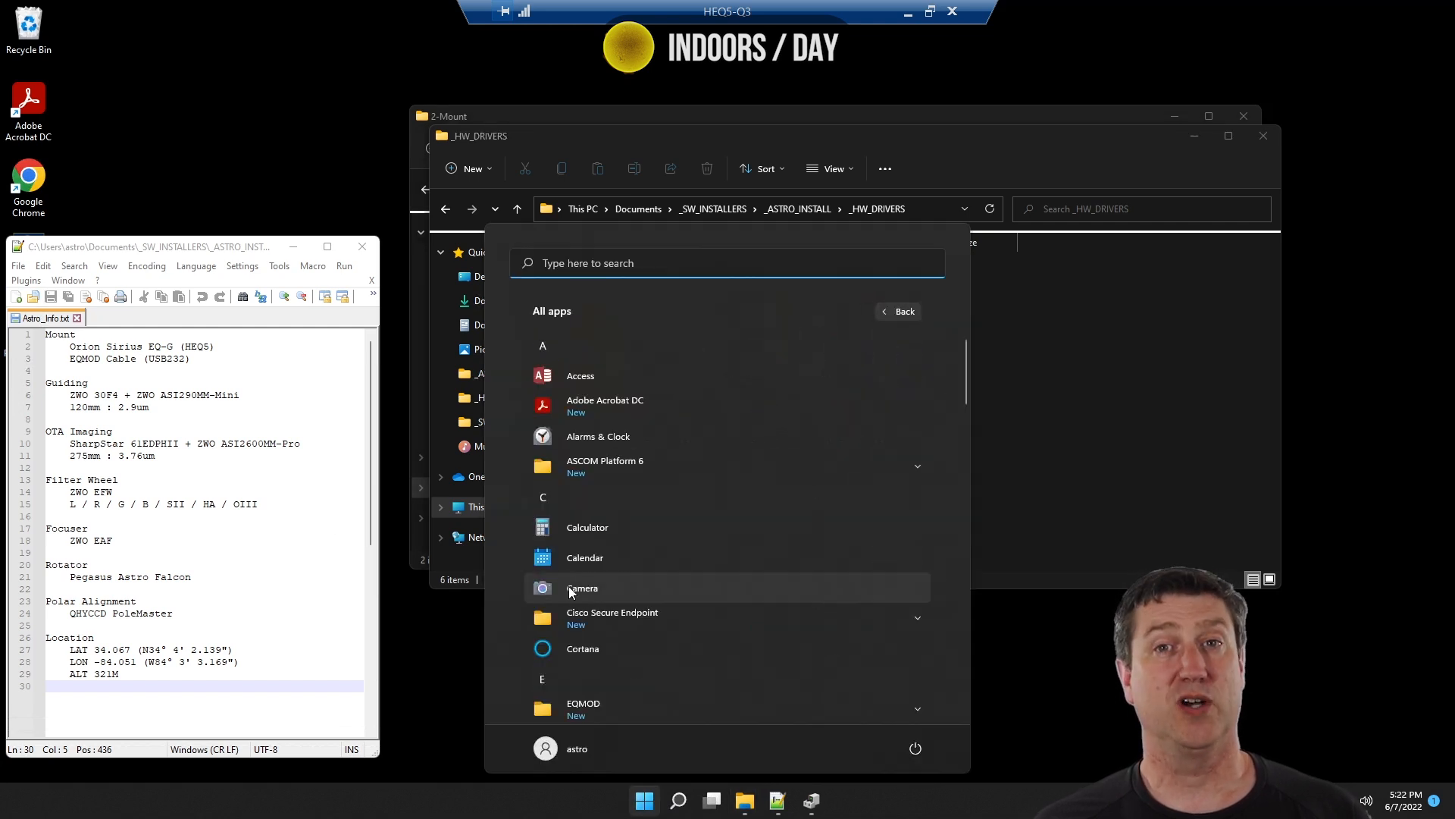
{"action": "scroll", "coordinate": [576, 606], "scroll_direction": "down", "scroll_amount": 2}
{"action": "left_click", "coordinate": [589, 641]}
{"action": "left_click", "coordinate": [606, 706]}
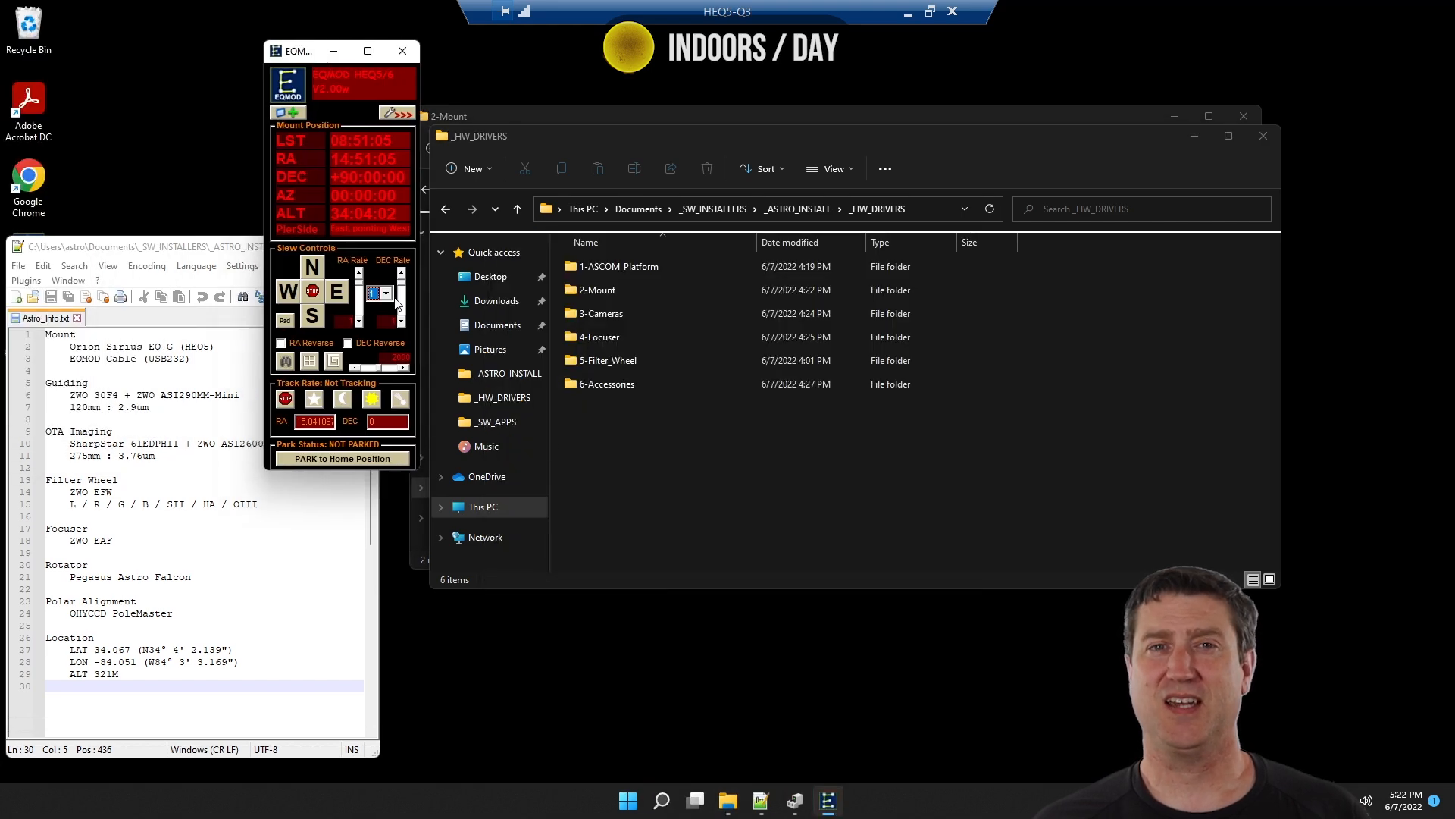
Park and unpark the mount, raise the slew rate to 4, and test-slew it.
{"action": "left_click", "coordinate": [340, 455]}
{"action": "left_click", "coordinate": [340, 458]}
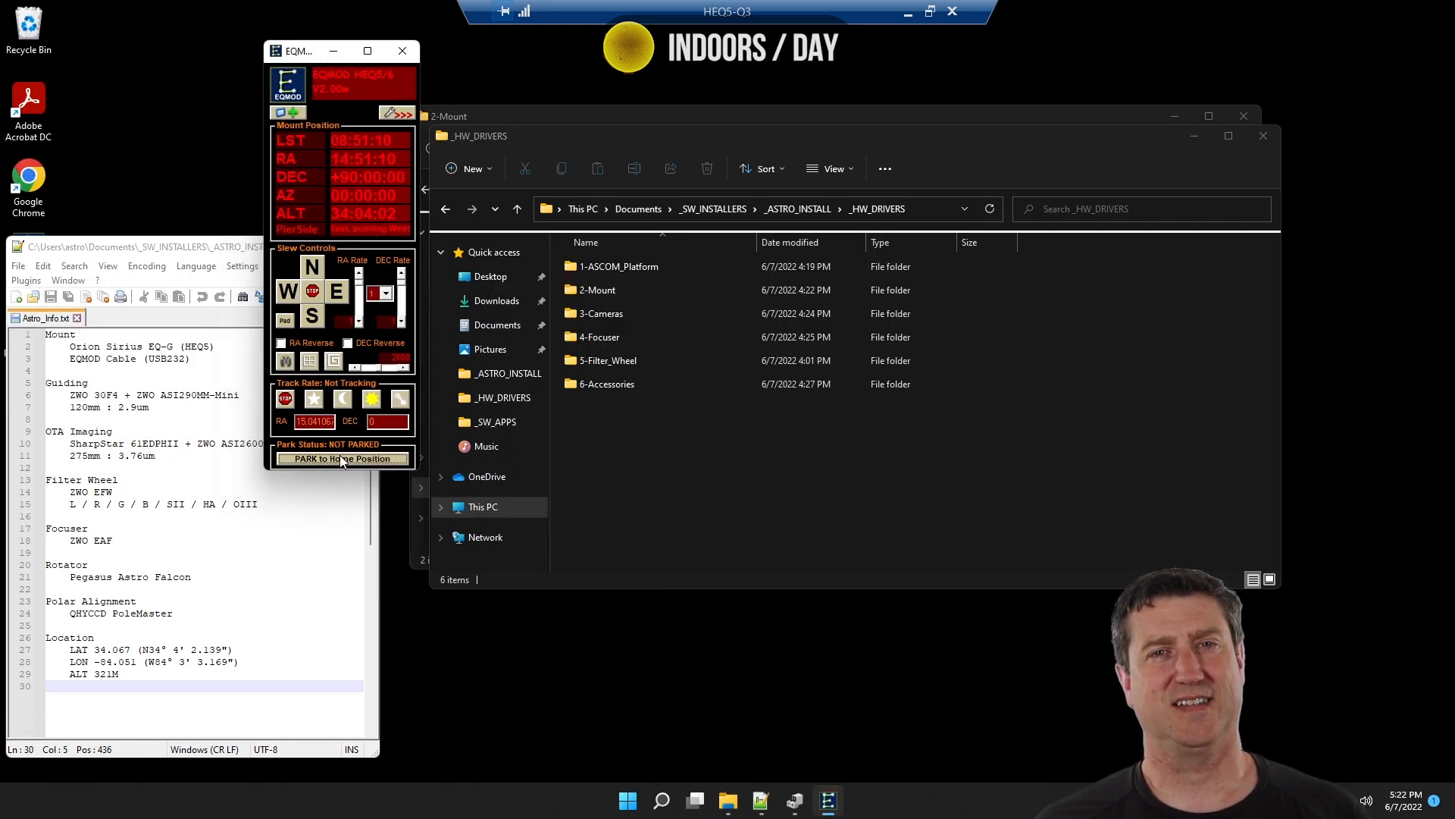
{"action": "left_click", "coordinate": [386, 294]}
{"action": "left_click", "coordinate": [383, 338]}
{"action": "left_click", "coordinate": [336, 292]}
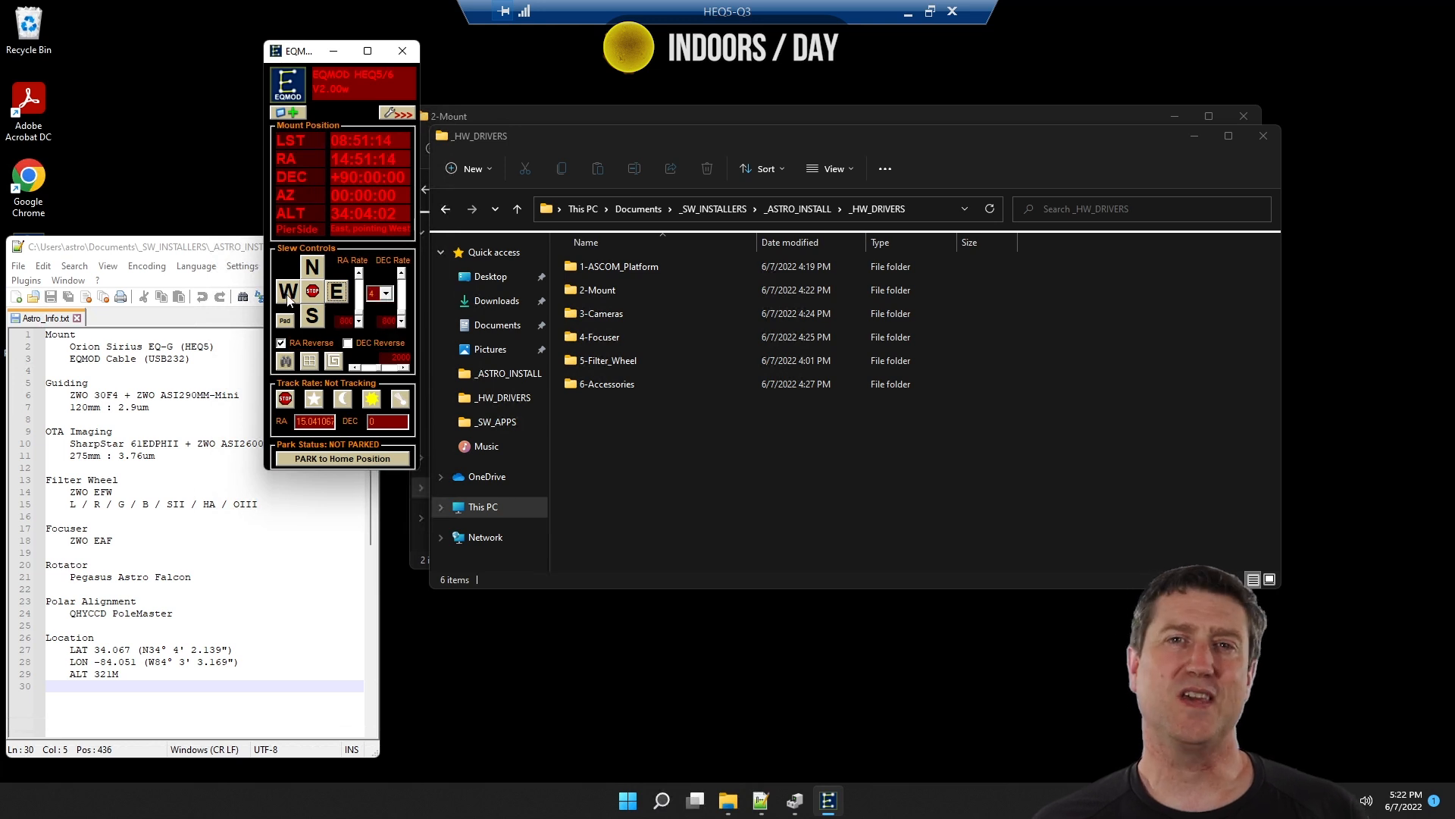
{"action": "left_click", "coordinate": [312, 268]}
{"action": "left_click", "coordinate": [312, 316]}
{"action": "left_click", "coordinate": [288, 292]}
{"action": "left_click", "coordinate": [337, 291]}
{"action": "left_click", "coordinate": [353, 459]}
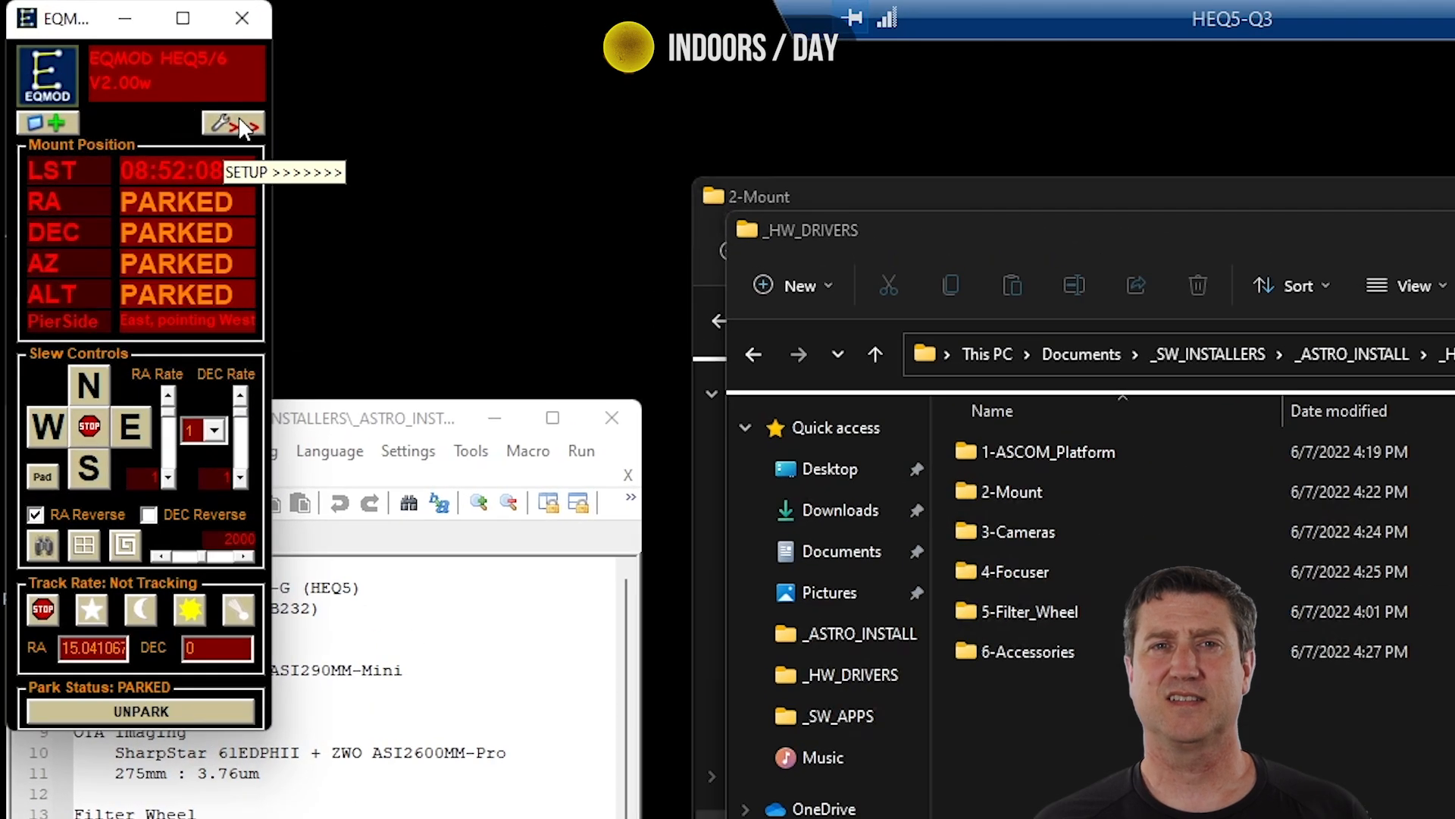
Expand the full setup panel and set the alignment user interface to Dialog based.
{"action": "left_click", "coordinate": [240, 122]}
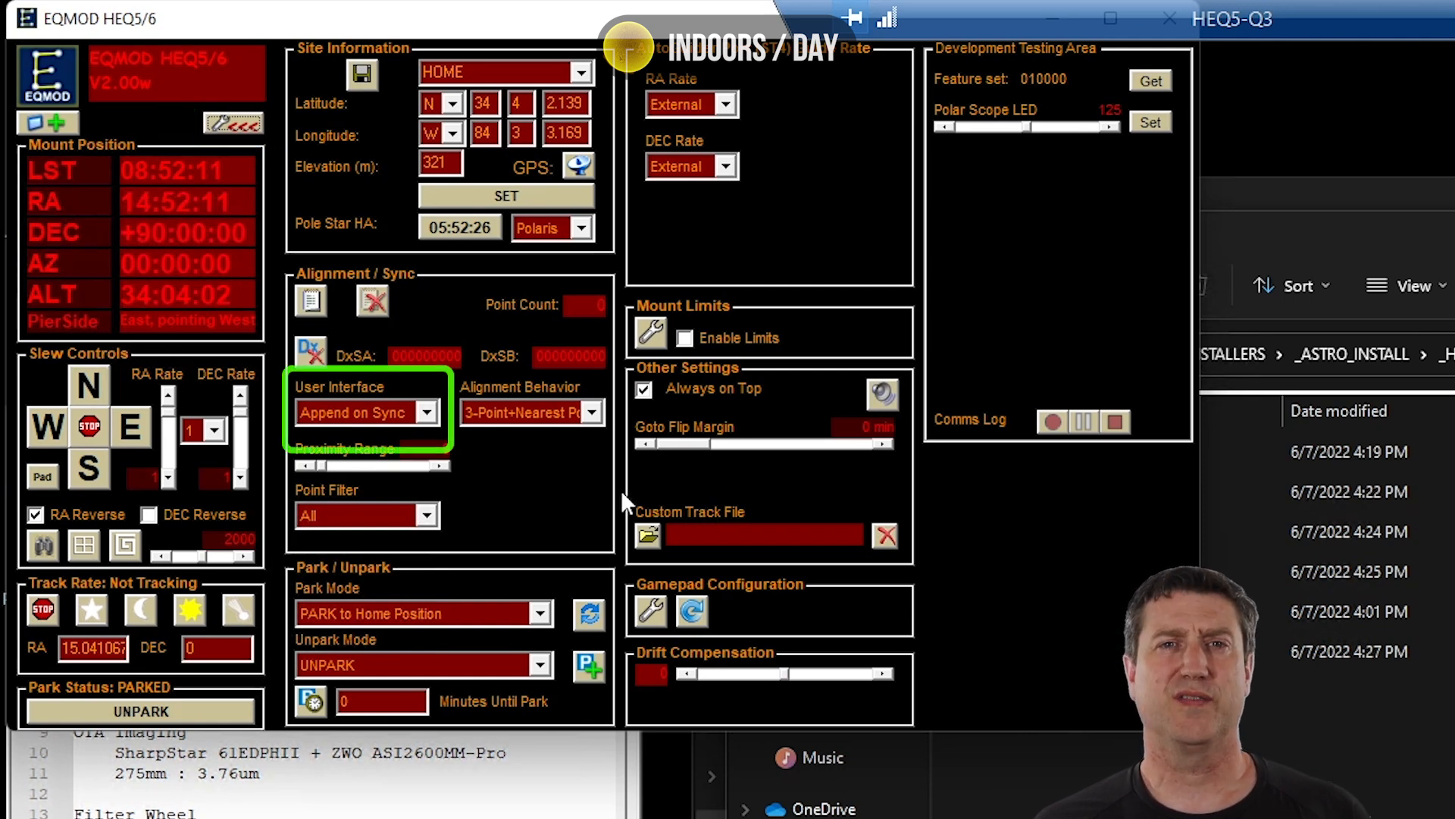
{"action": "left_click", "coordinate": [429, 413]}
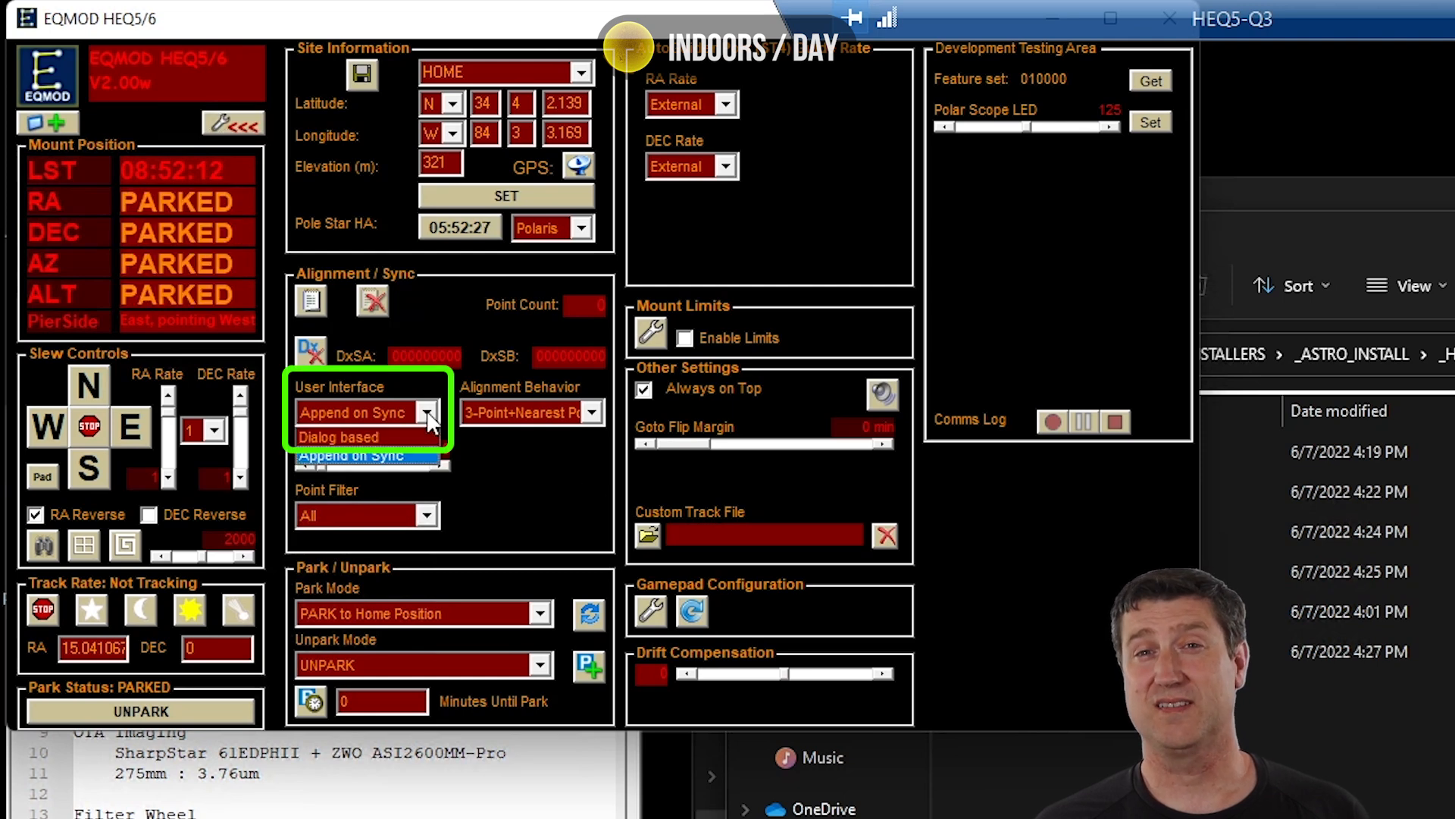
{"action": "left_click", "coordinate": [401, 440]}
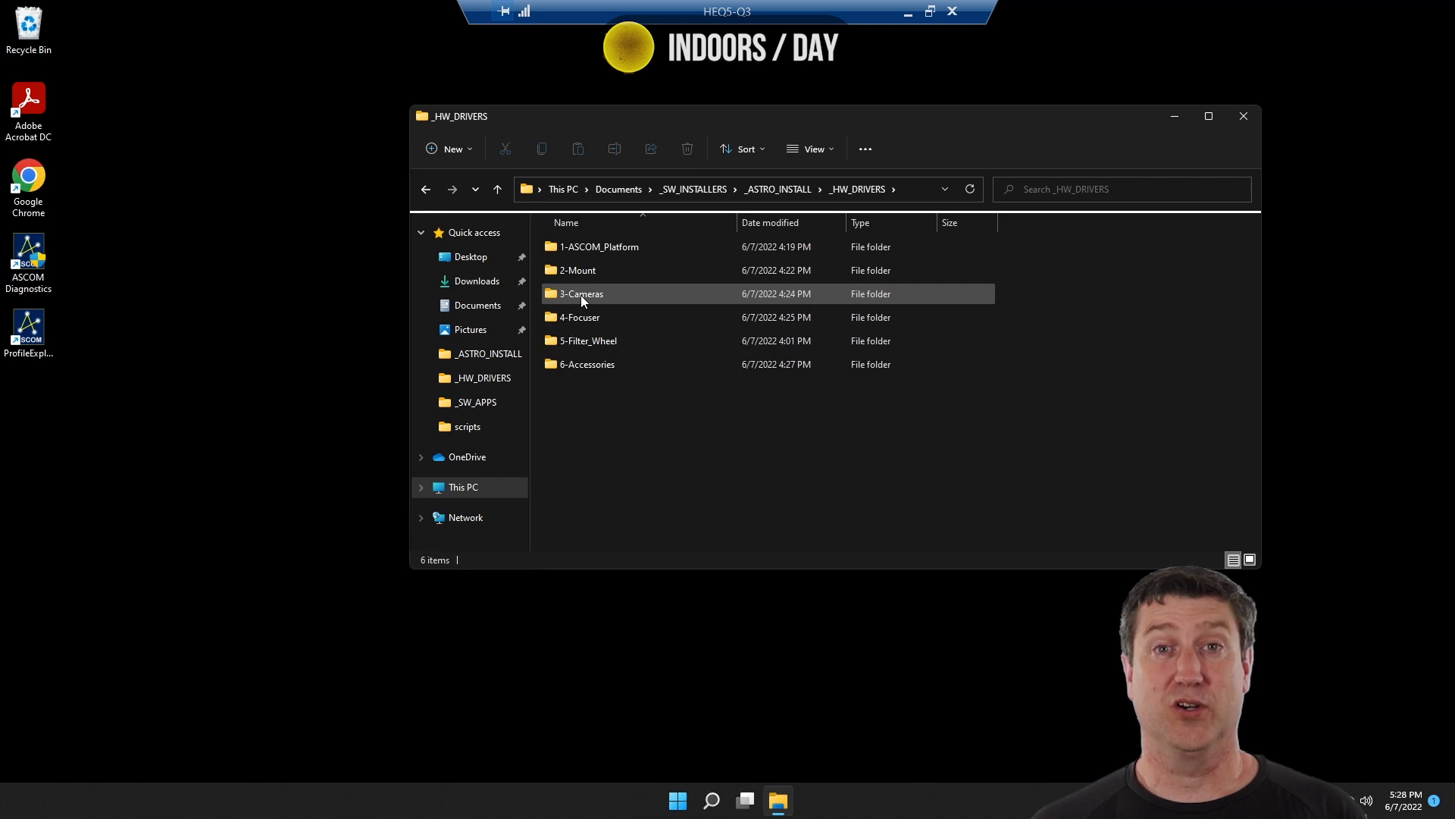
In 3-Cameras, install ZWO_ASI_Cameras_driver_Setup_V3.19 through to finish.
{"action": "double_click", "coordinate": [581, 294]}
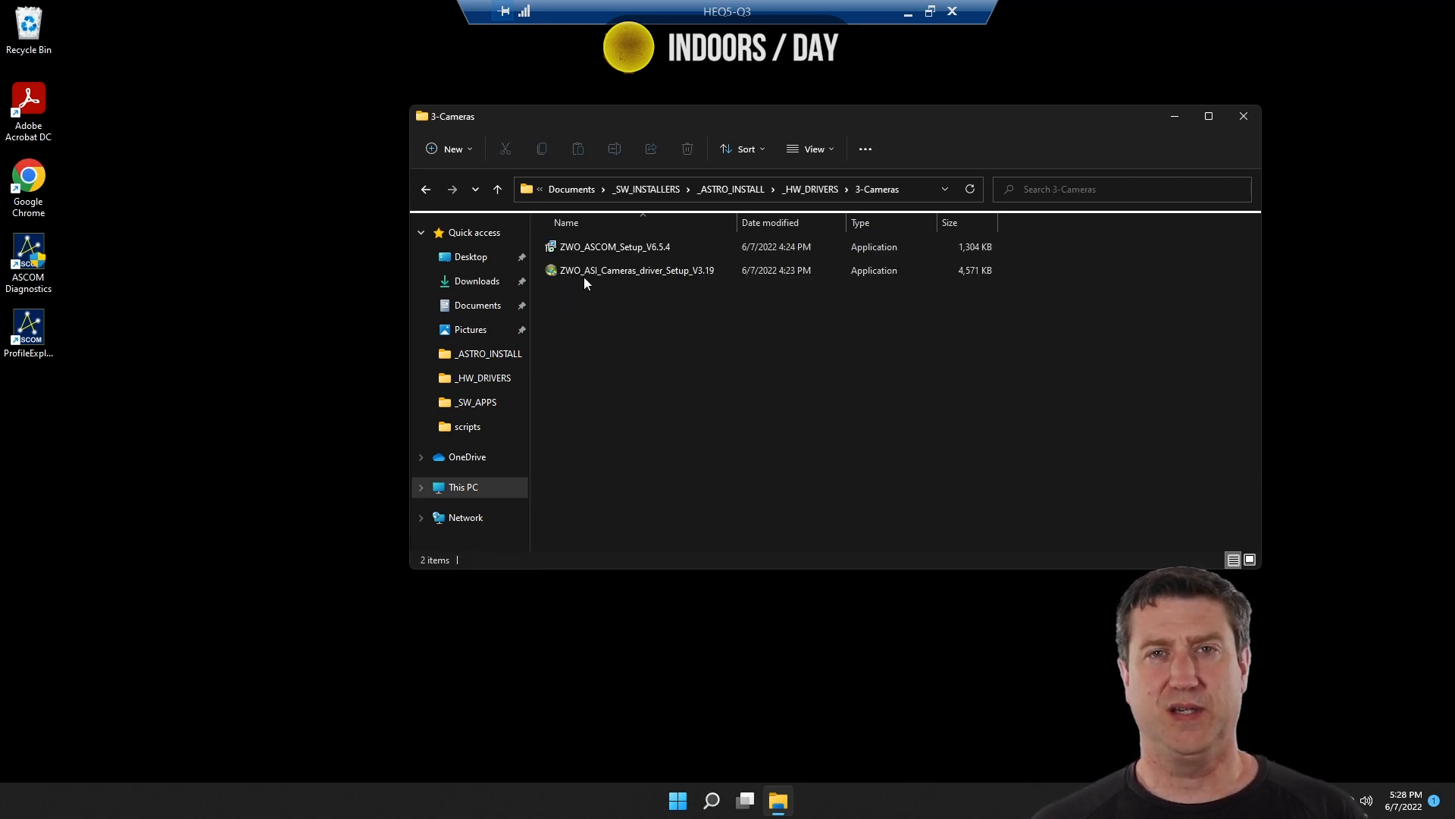
{"action": "double_click", "coordinate": [583, 275]}
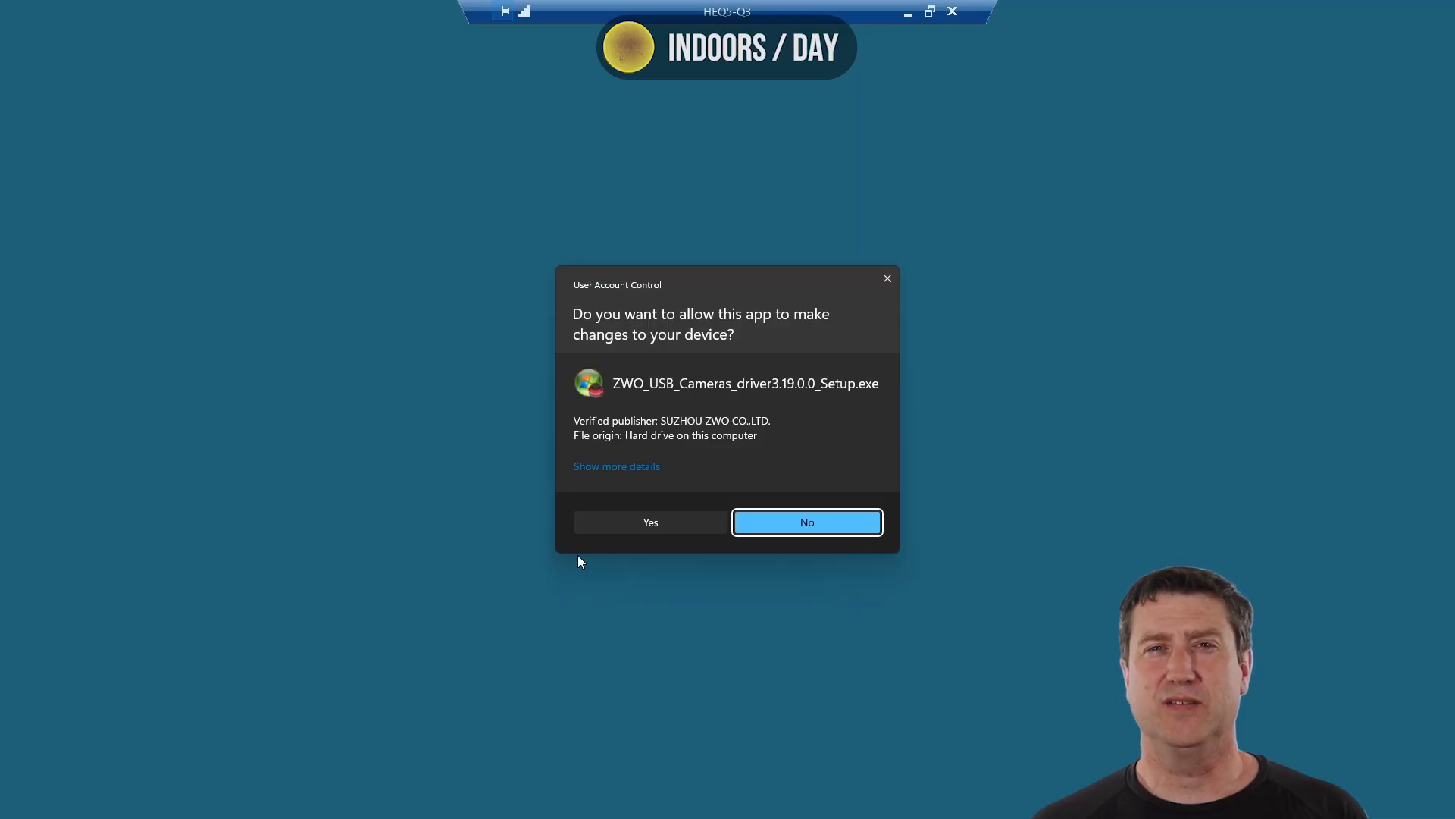
{"action": "left_click", "coordinate": [650, 524]}
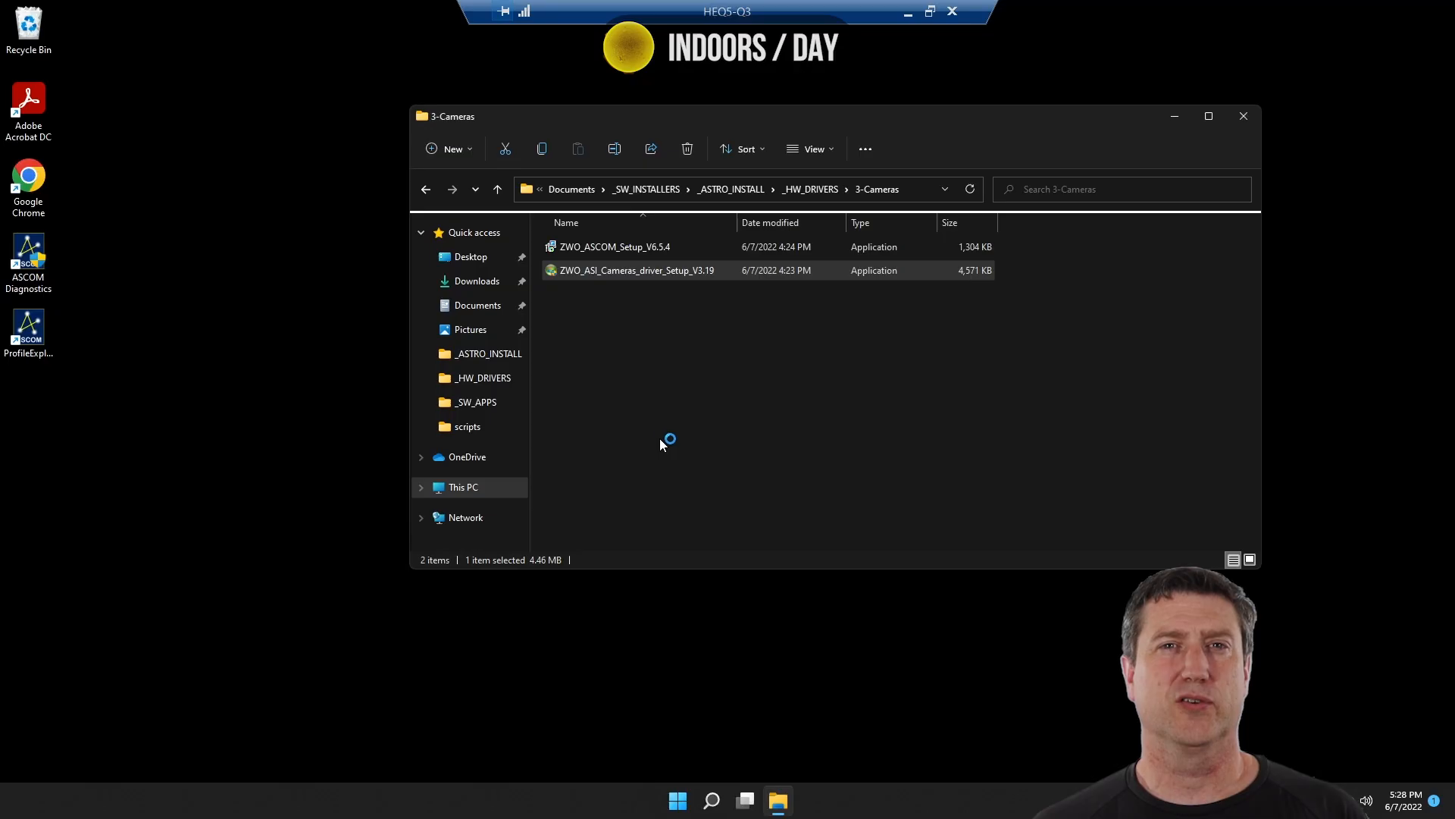
{"action": "left_click", "coordinate": [803, 520]}
{"action": "left_click", "coordinate": [804, 520]}
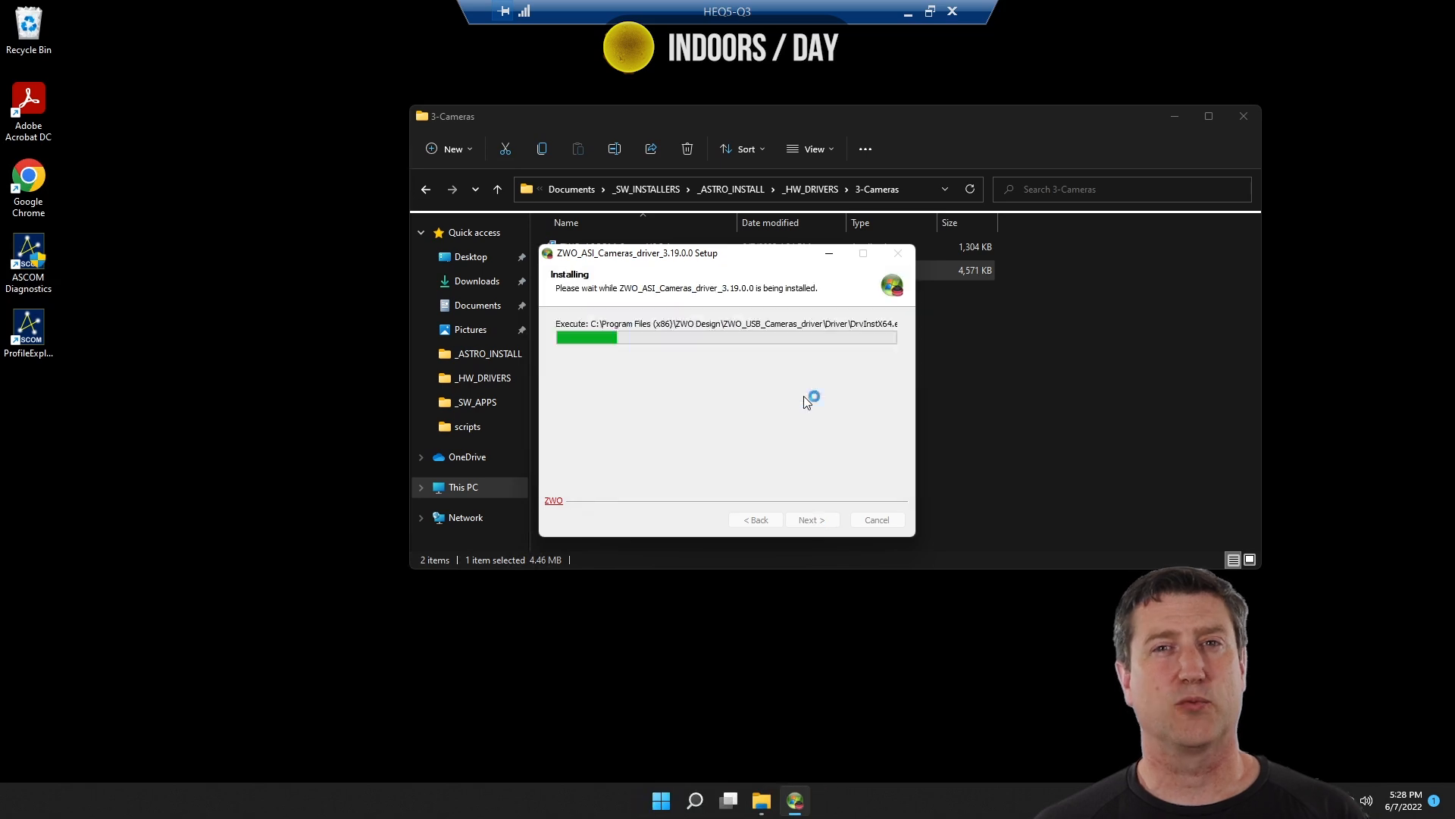
{"action": "left_click", "coordinate": [803, 520]}
Install ZWO_ASCOM_Setup_V6.5.4, accepting the licence and default components.
{"action": "double_click", "coordinate": [570, 248]}
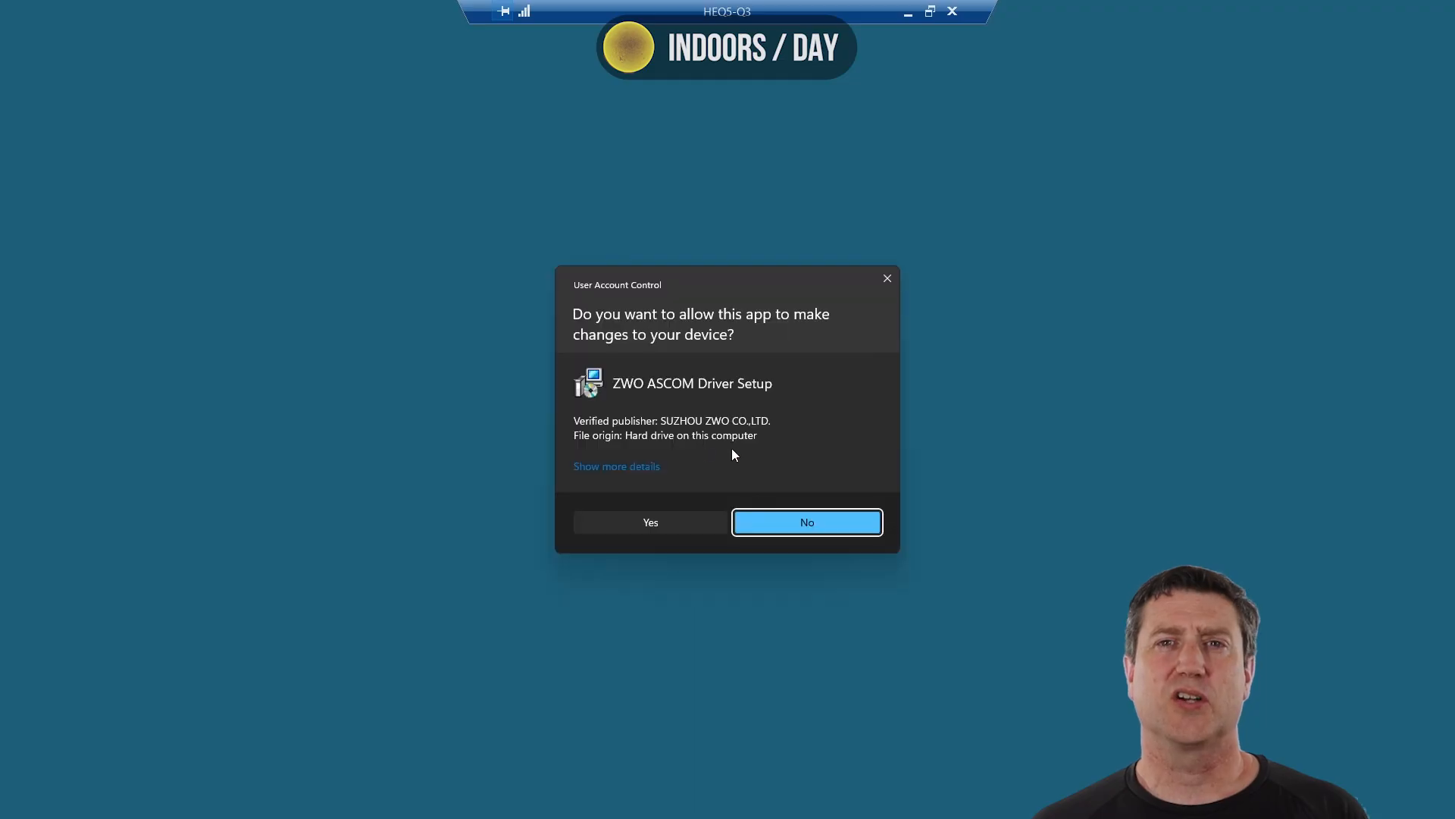
{"action": "left_click", "coordinate": [686, 522]}
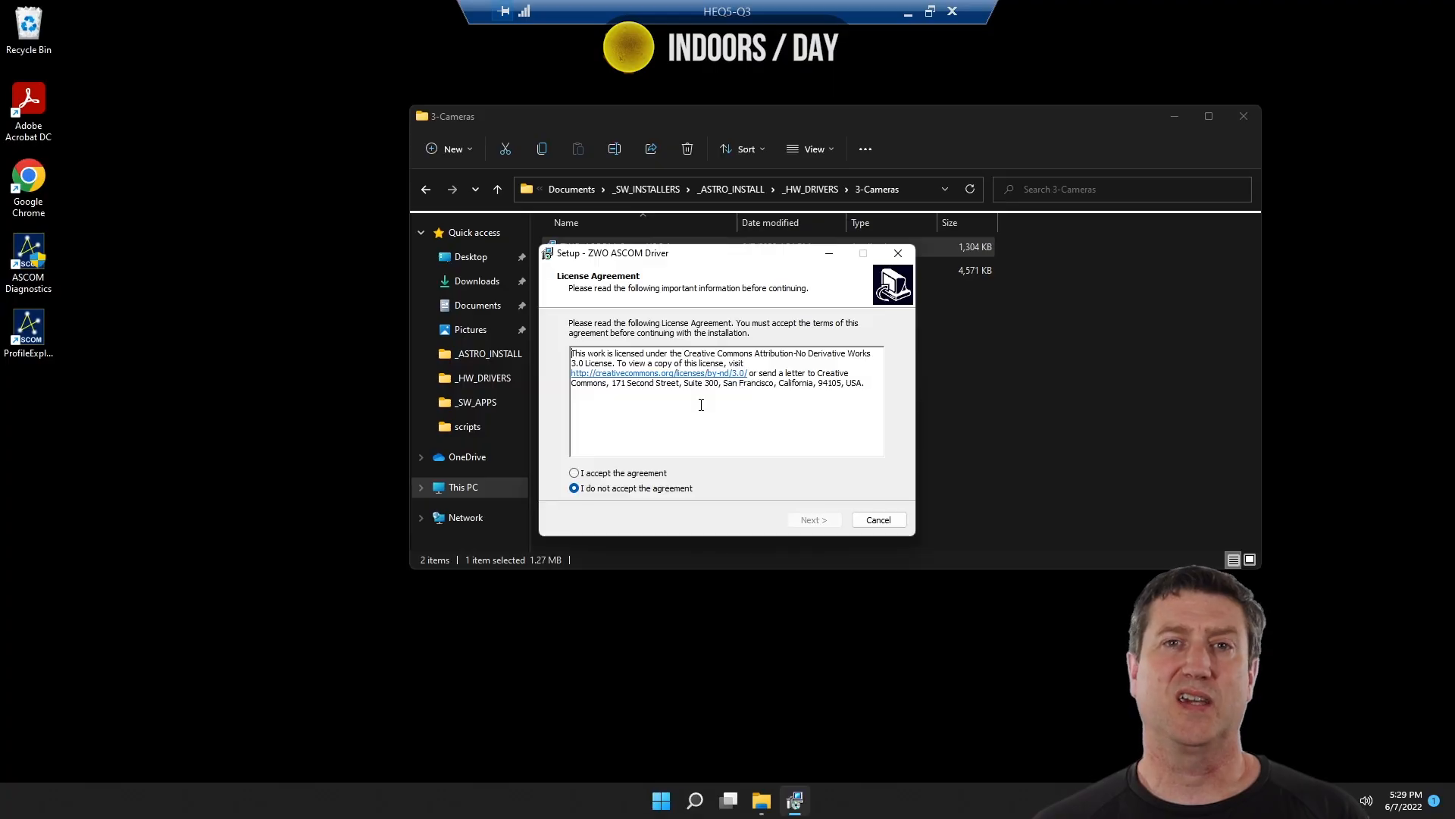
{"action": "left_click", "coordinate": [612, 473]}
{"action": "left_click", "coordinate": [813, 520]}
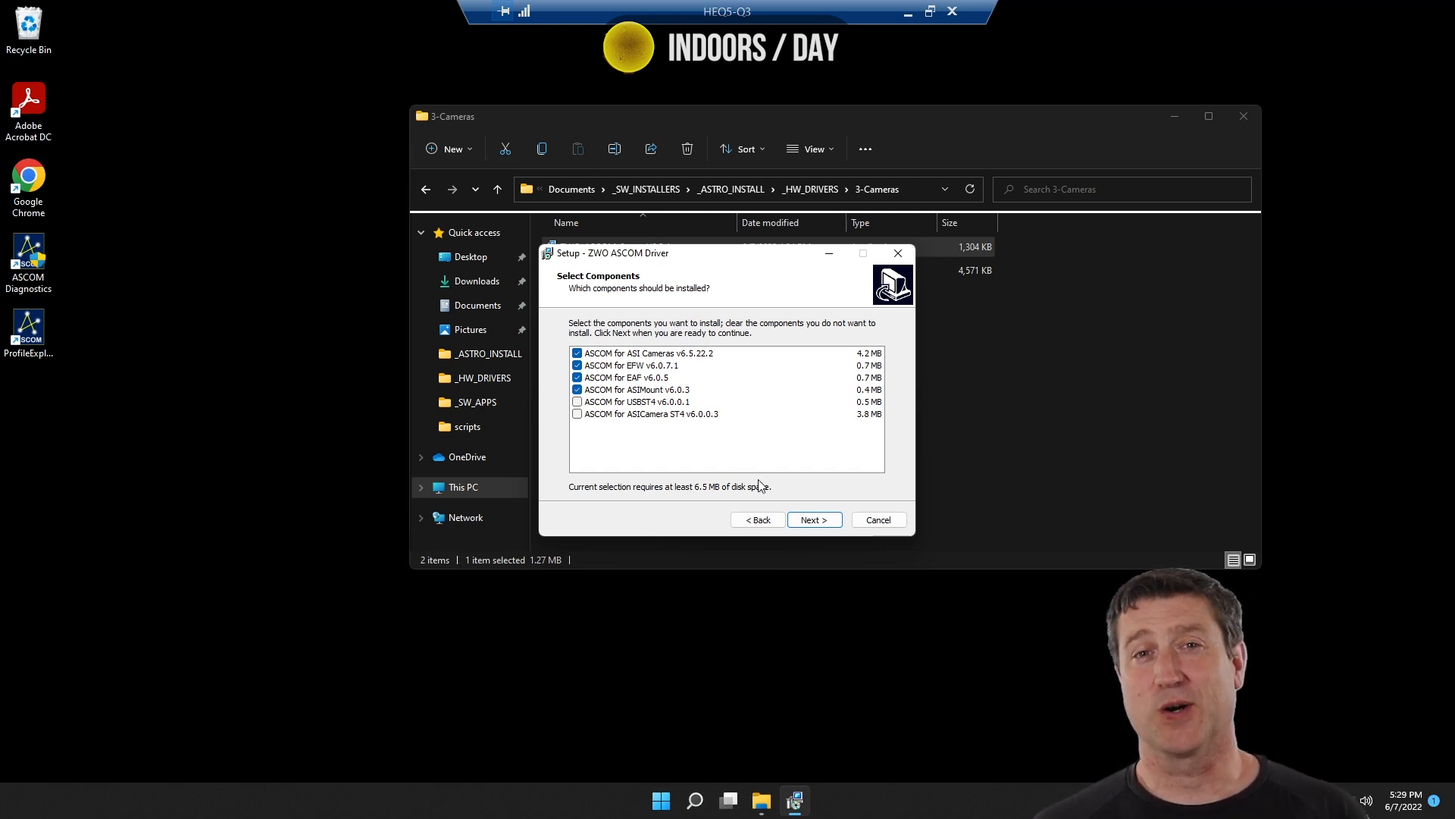
{"action": "left_click", "coordinate": [814, 519]}
{"action": "left_click", "coordinate": [814, 519]}
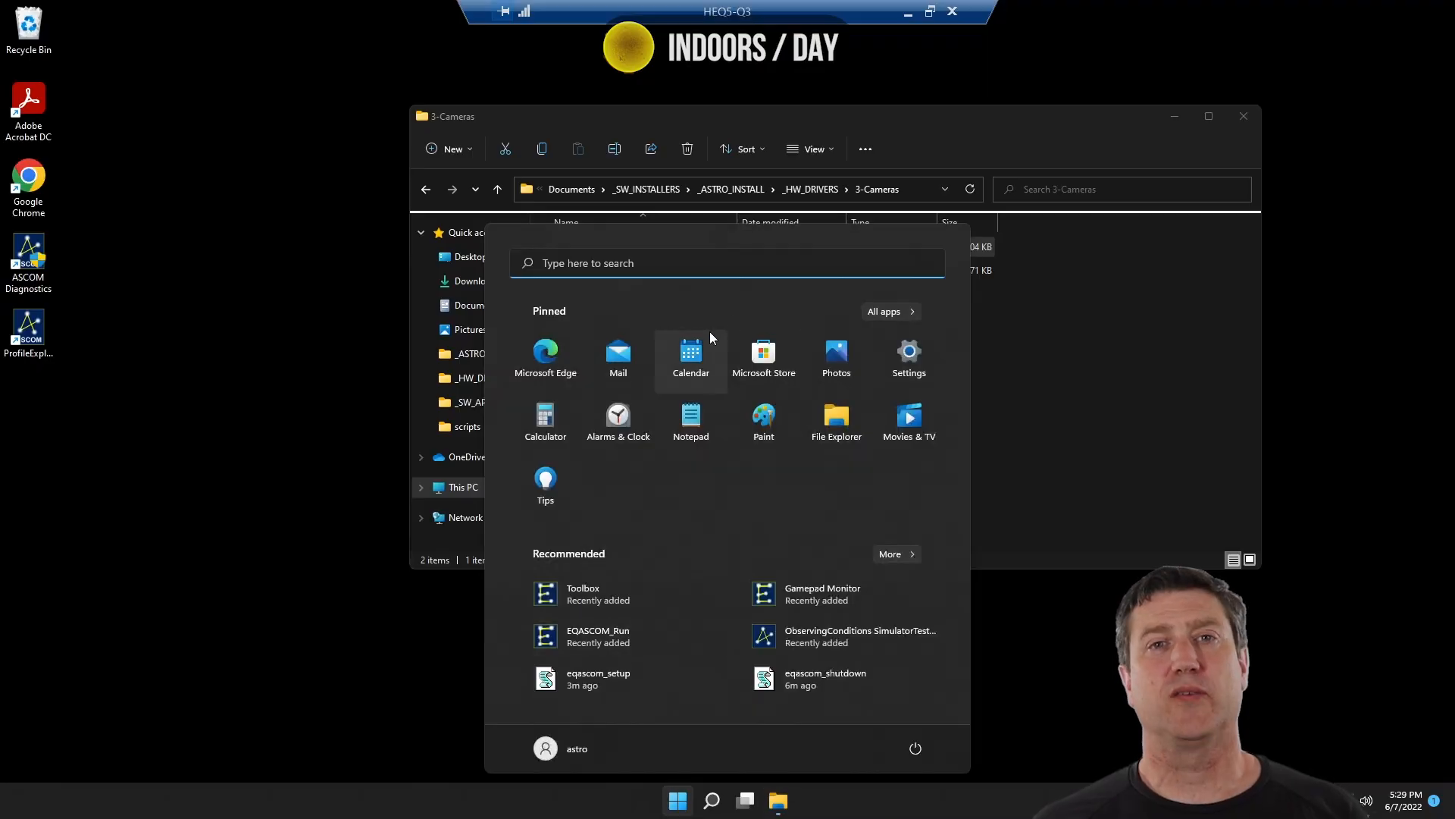
Open Device Manager via a 'dev' search to check the ZWO cameras and COM3 port.
{"action": "left_click", "coordinate": [685, 262]}
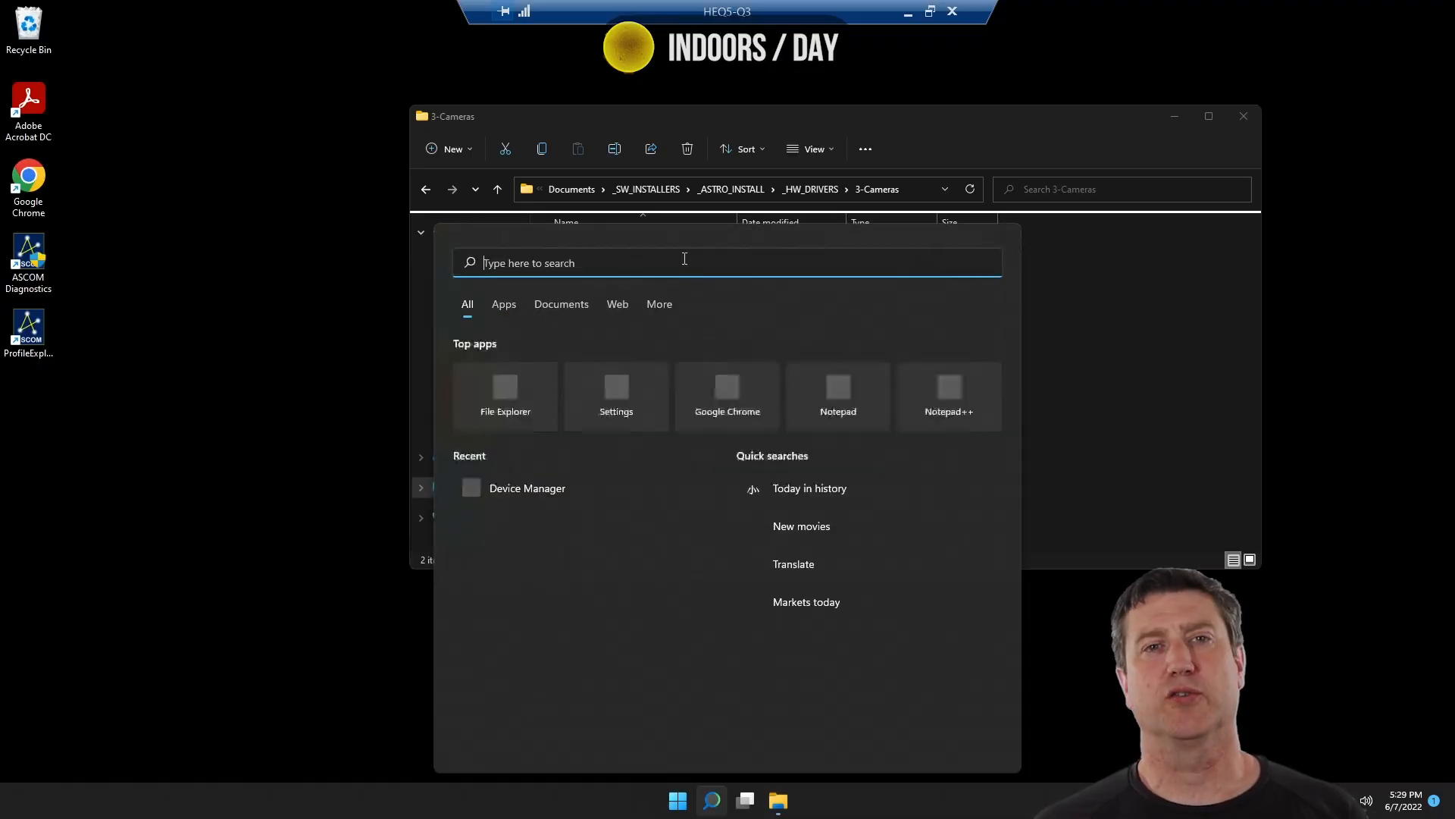
{"action": "type", "text": "dev"}
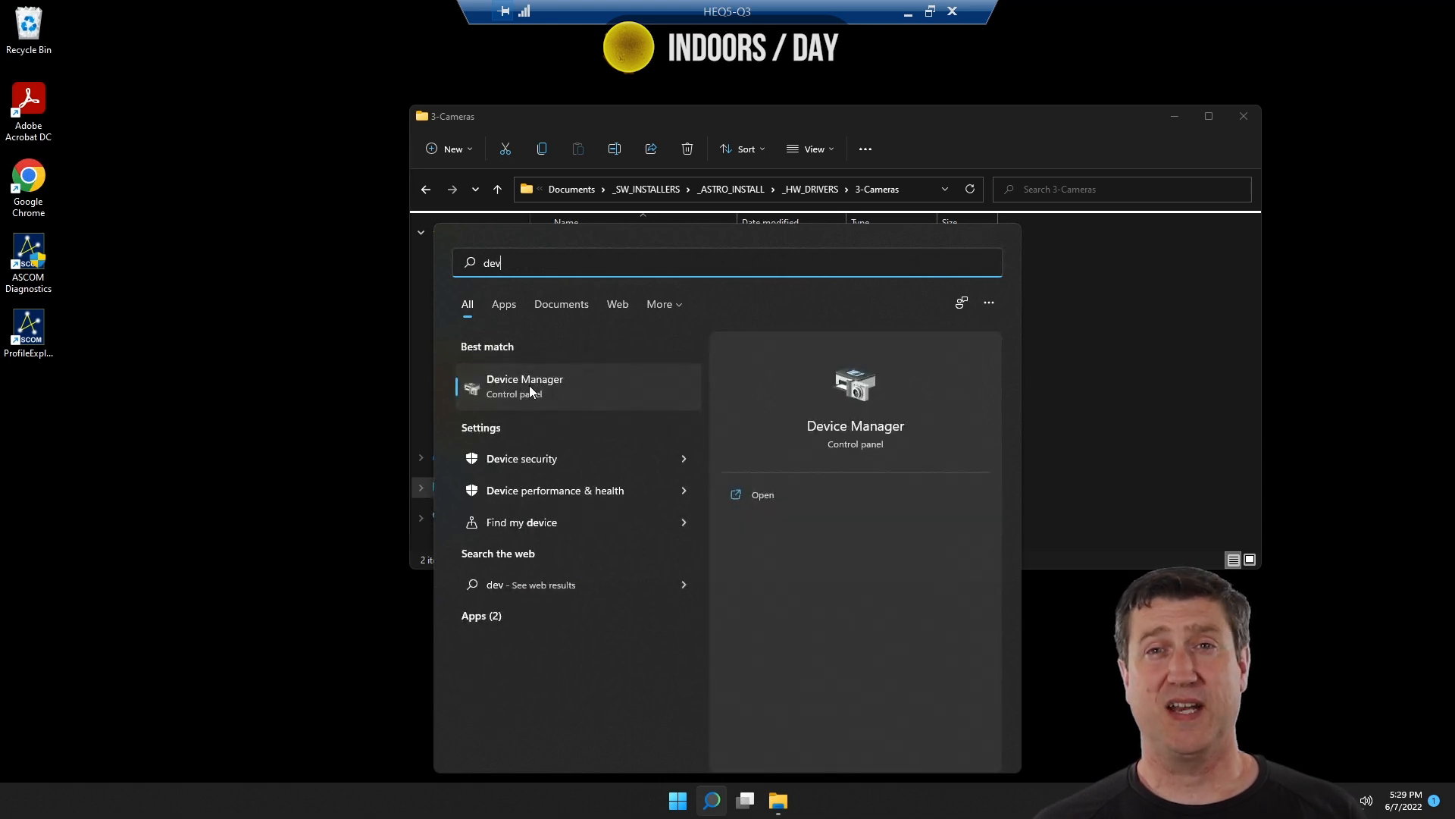
{"action": "key", "text": "Return"}
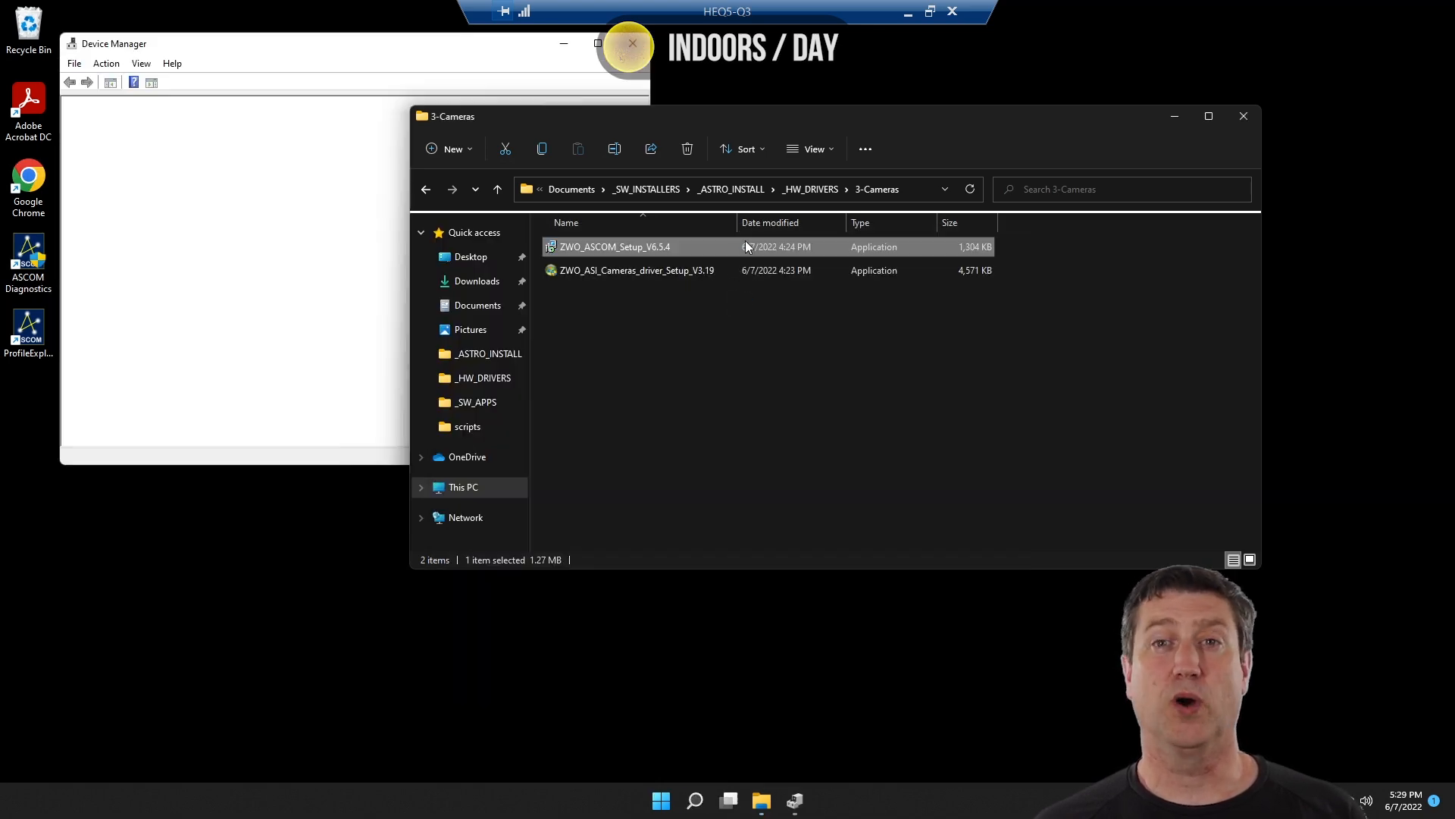
{"action": "left_click", "coordinate": [267, 288]}
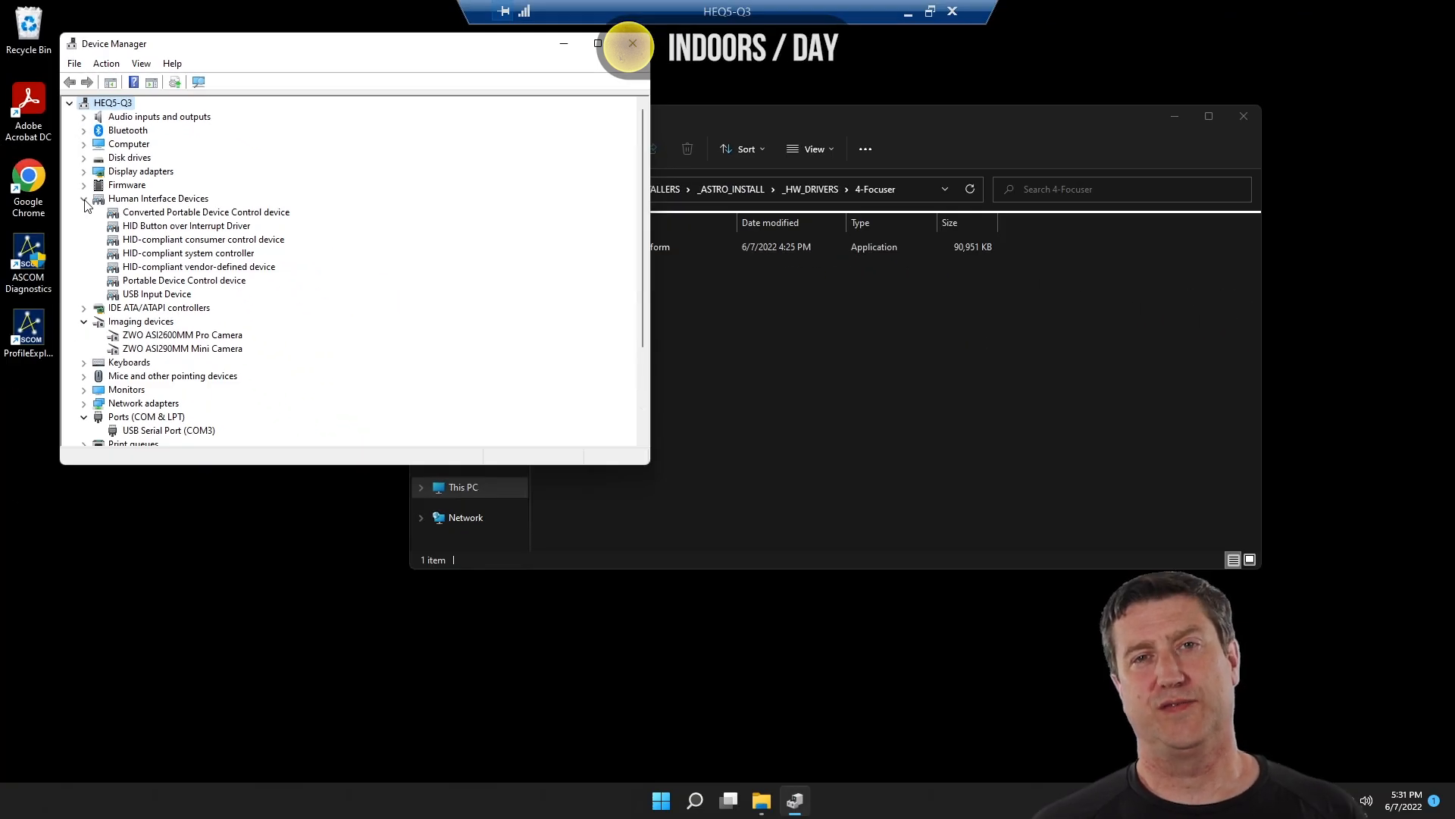
{"action": "left_click", "coordinate": [68, 246]}
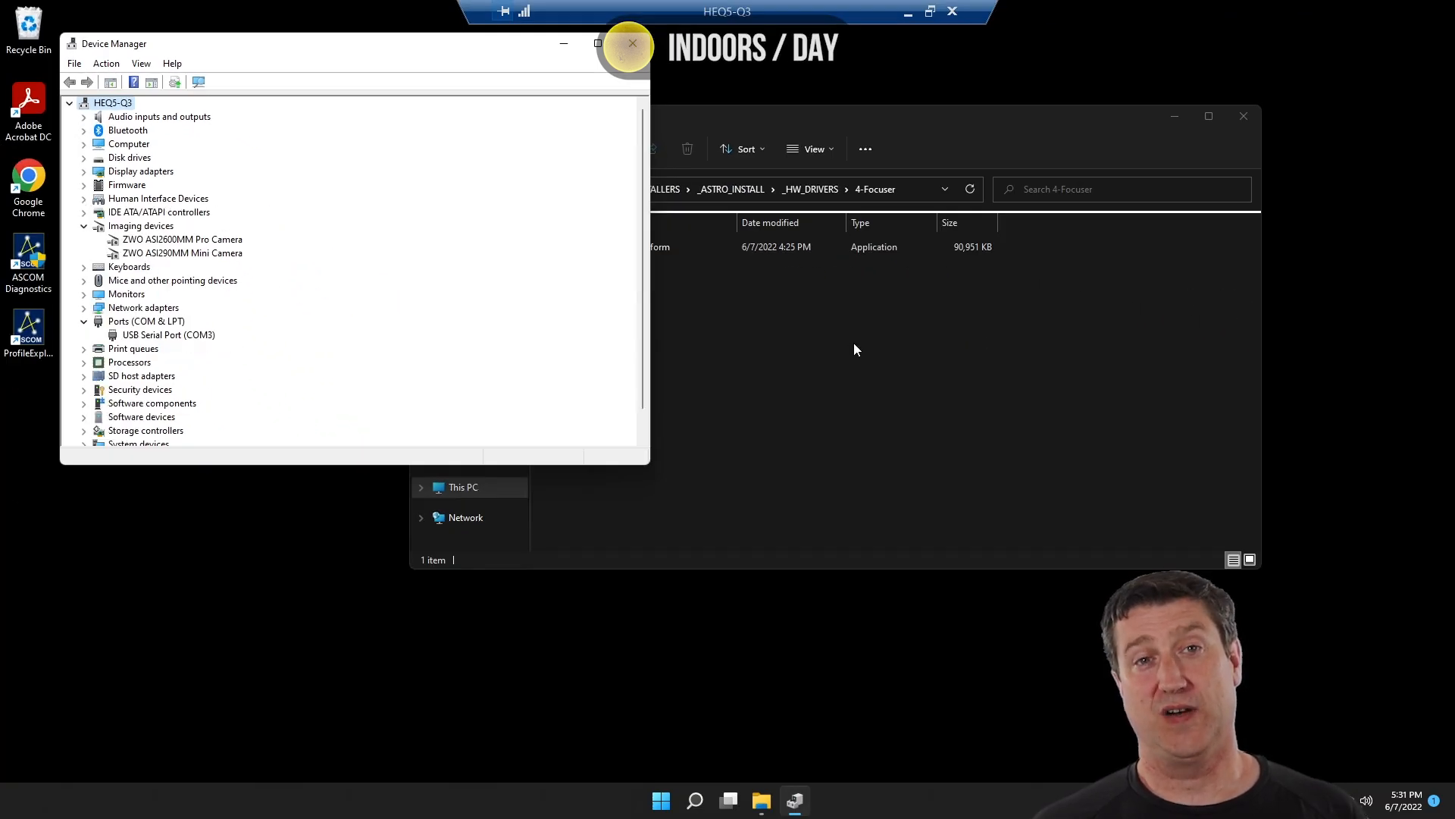
Navigate from _HW_DRIVERS into the 6-Accessories folder.
{"action": "left_click", "coordinate": [843, 317]}
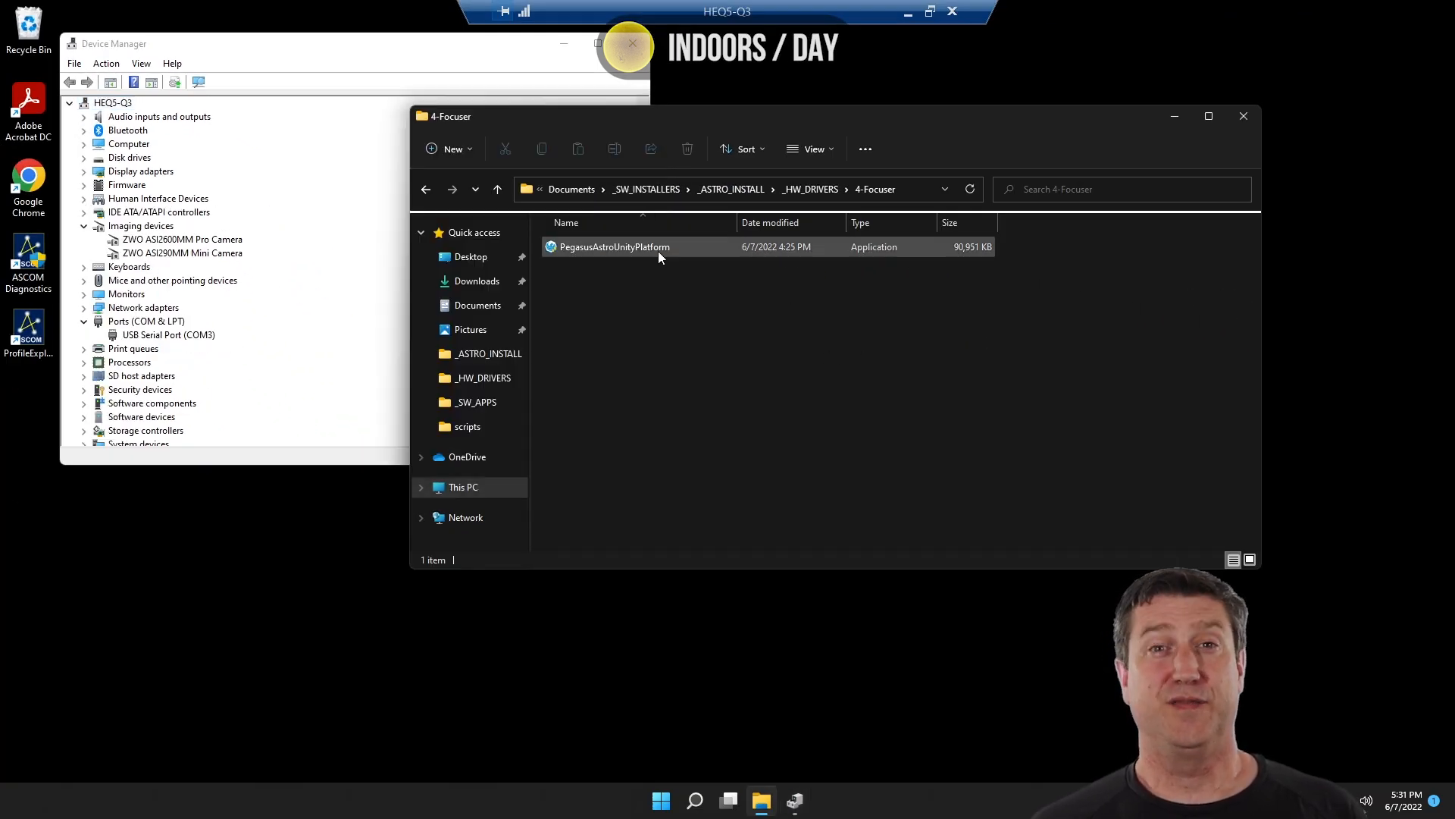
{"action": "left_click", "coordinate": [833, 189]}
{"action": "double_click", "coordinate": [605, 340]}
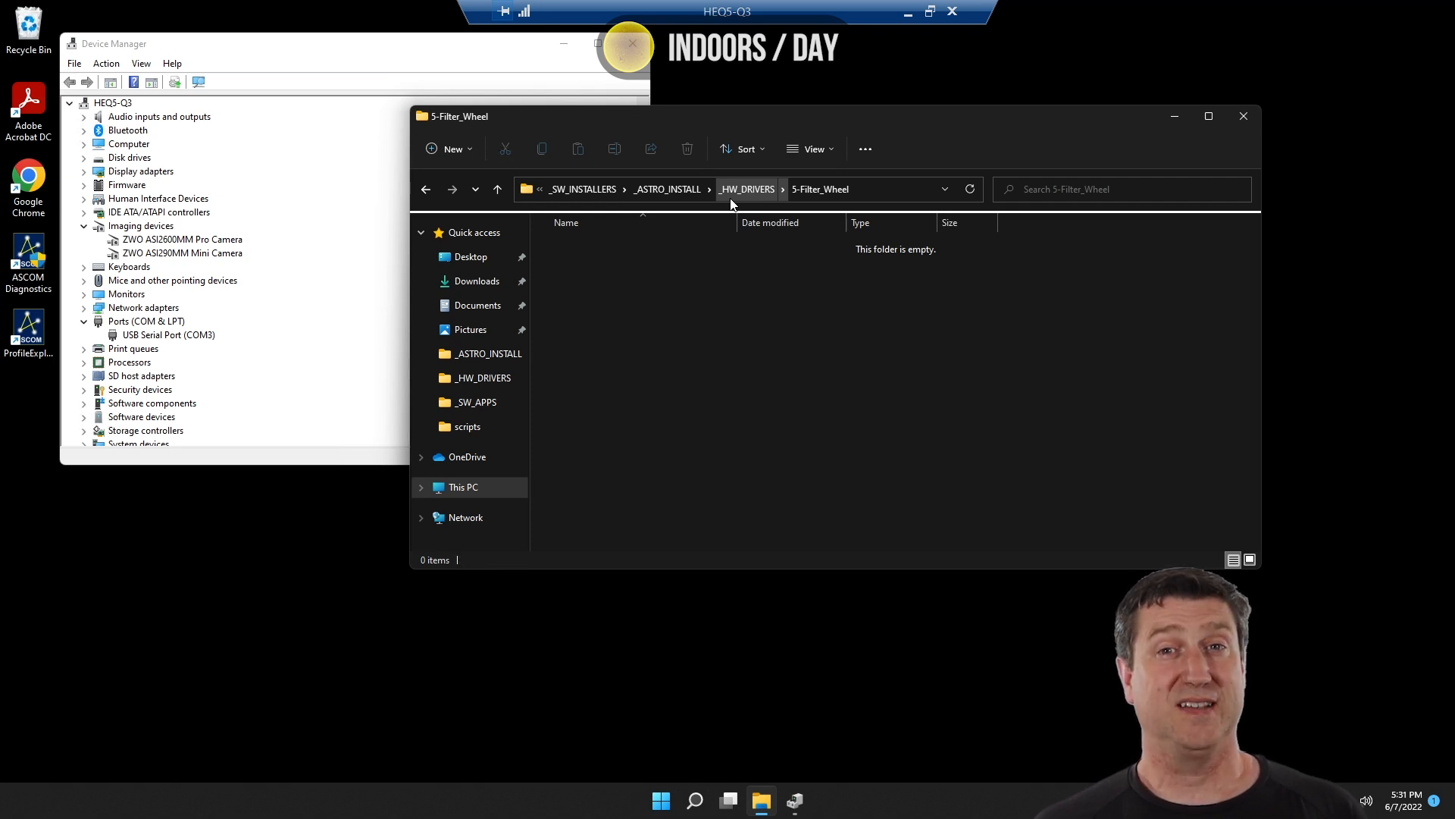
{"action": "left_click", "coordinate": [752, 194]}
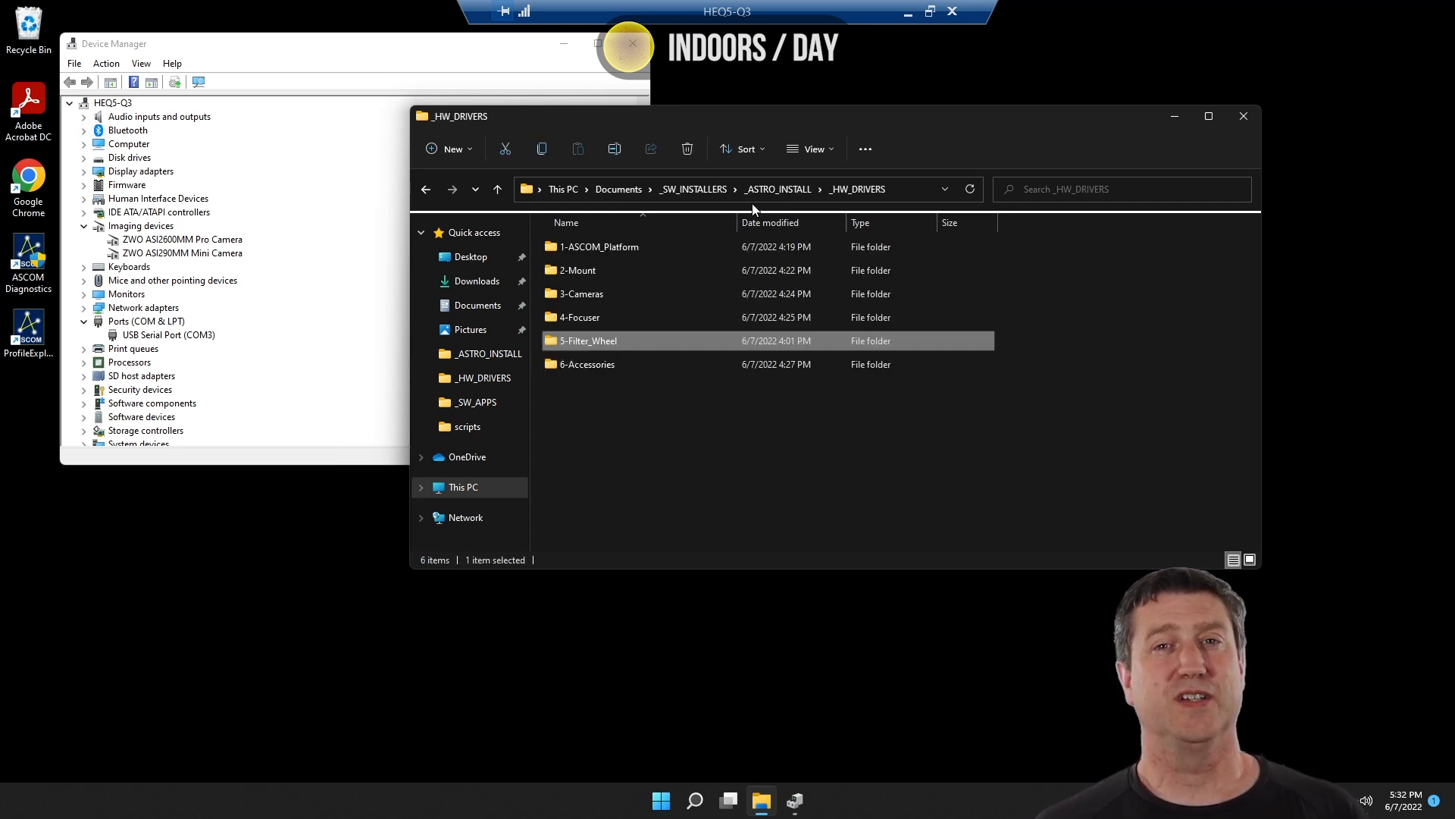
{"action": "left_click", "coordinate": [570, 366]}
{"action": "double_click", "coordinate": [571, 367]}
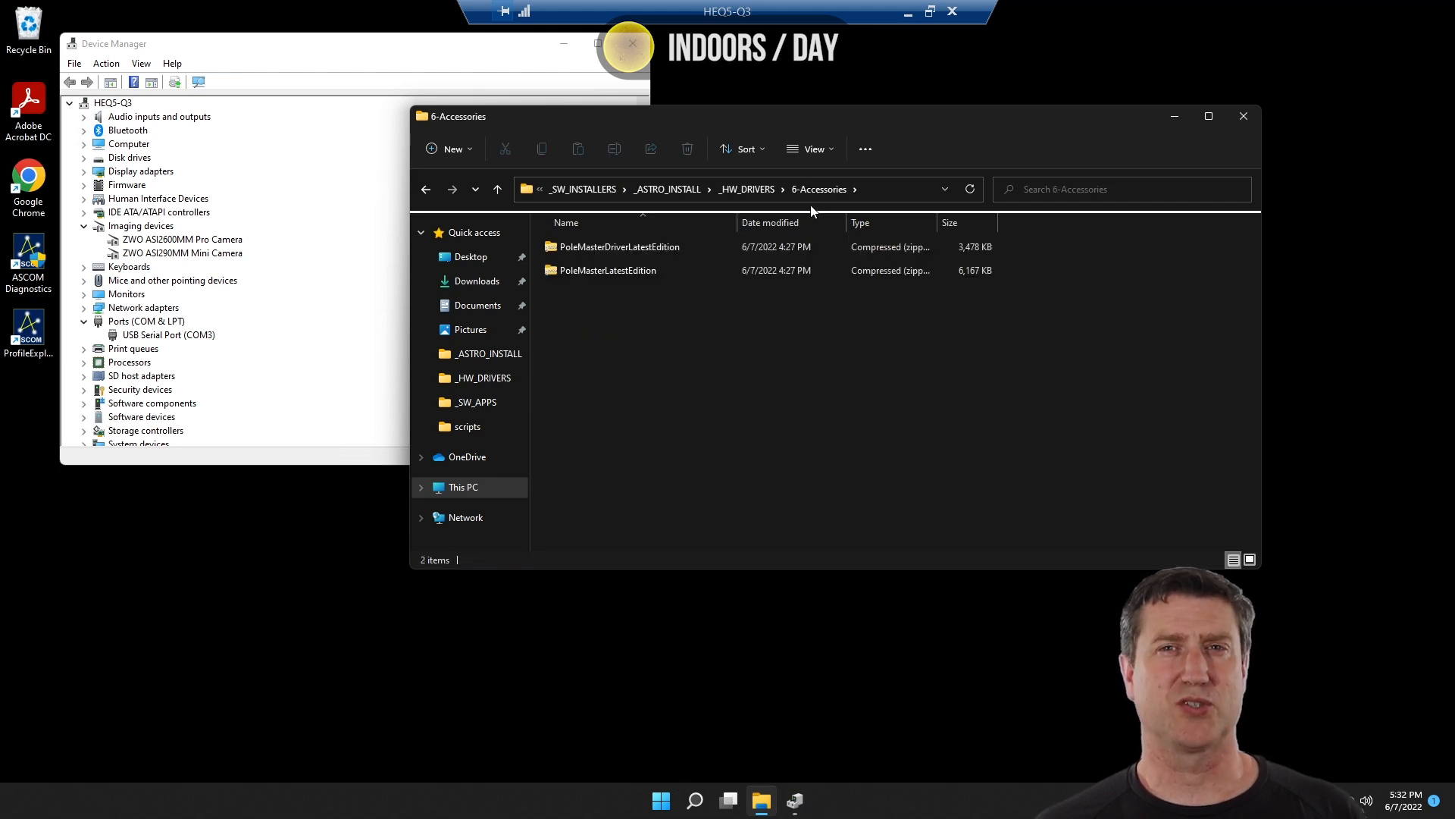
Install POLEMASTERDriver150915 from the PoleMasterDriverLatestEdition zip.
{"action": "double_click", "coordinate": [631, 247]}
{"action": "double_click", "coordinate": [631, 247]}
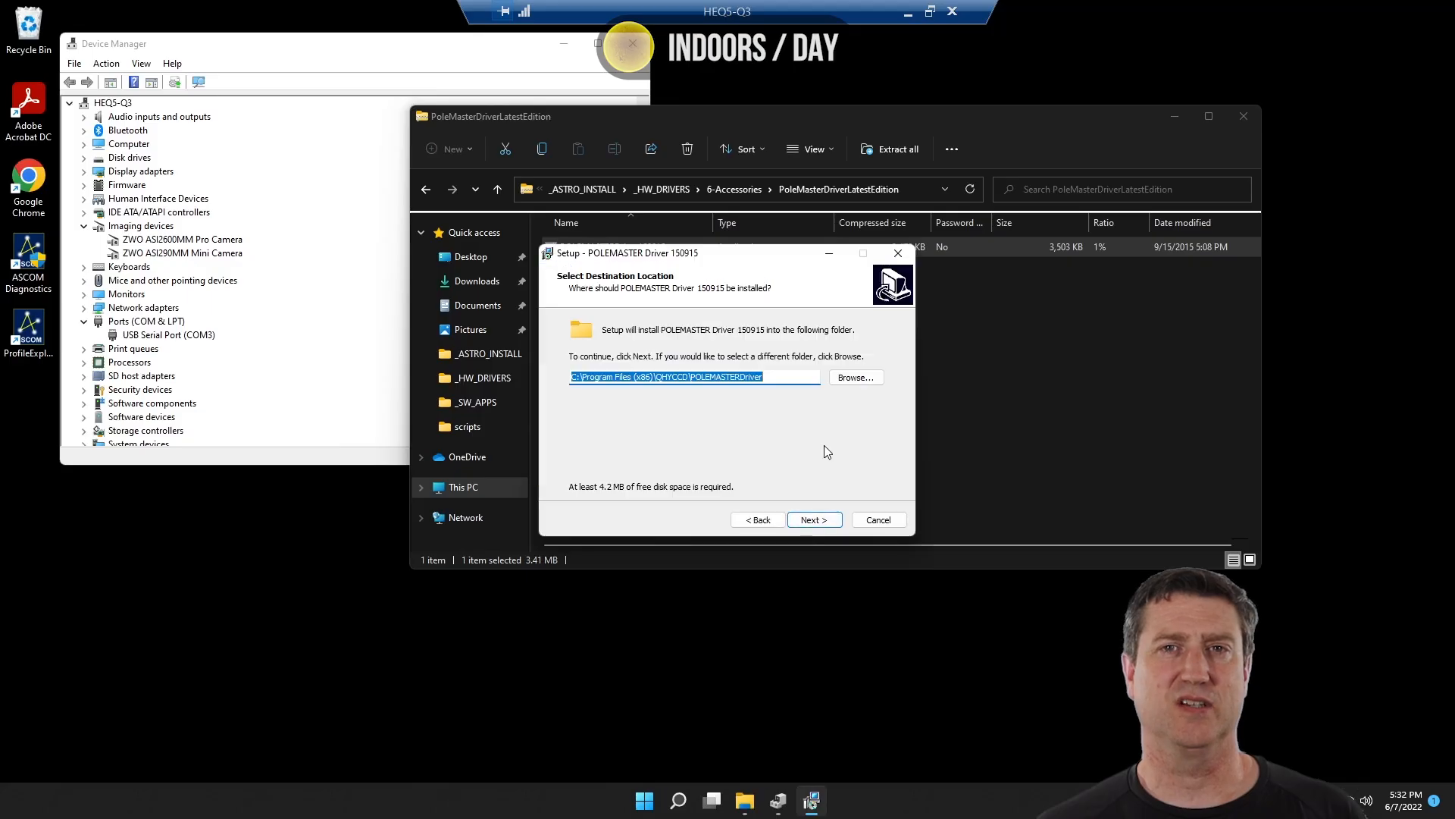
{"action": "left_click", "coordinate": [815, 519]}
{"action": "left_click", "coordinate": [814, 519]}
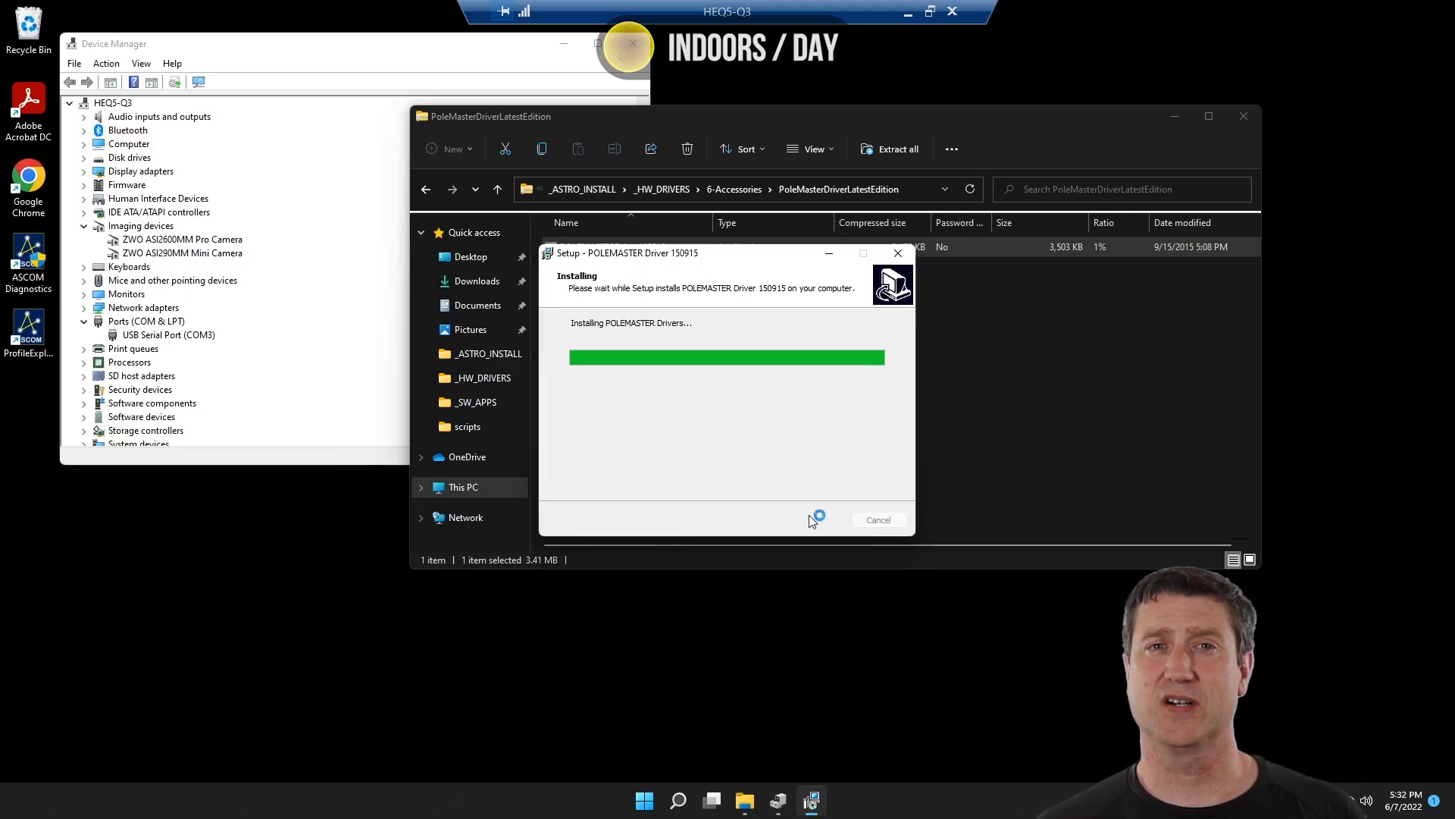
{"action": "left_click", "coordinate": [824, 481]}
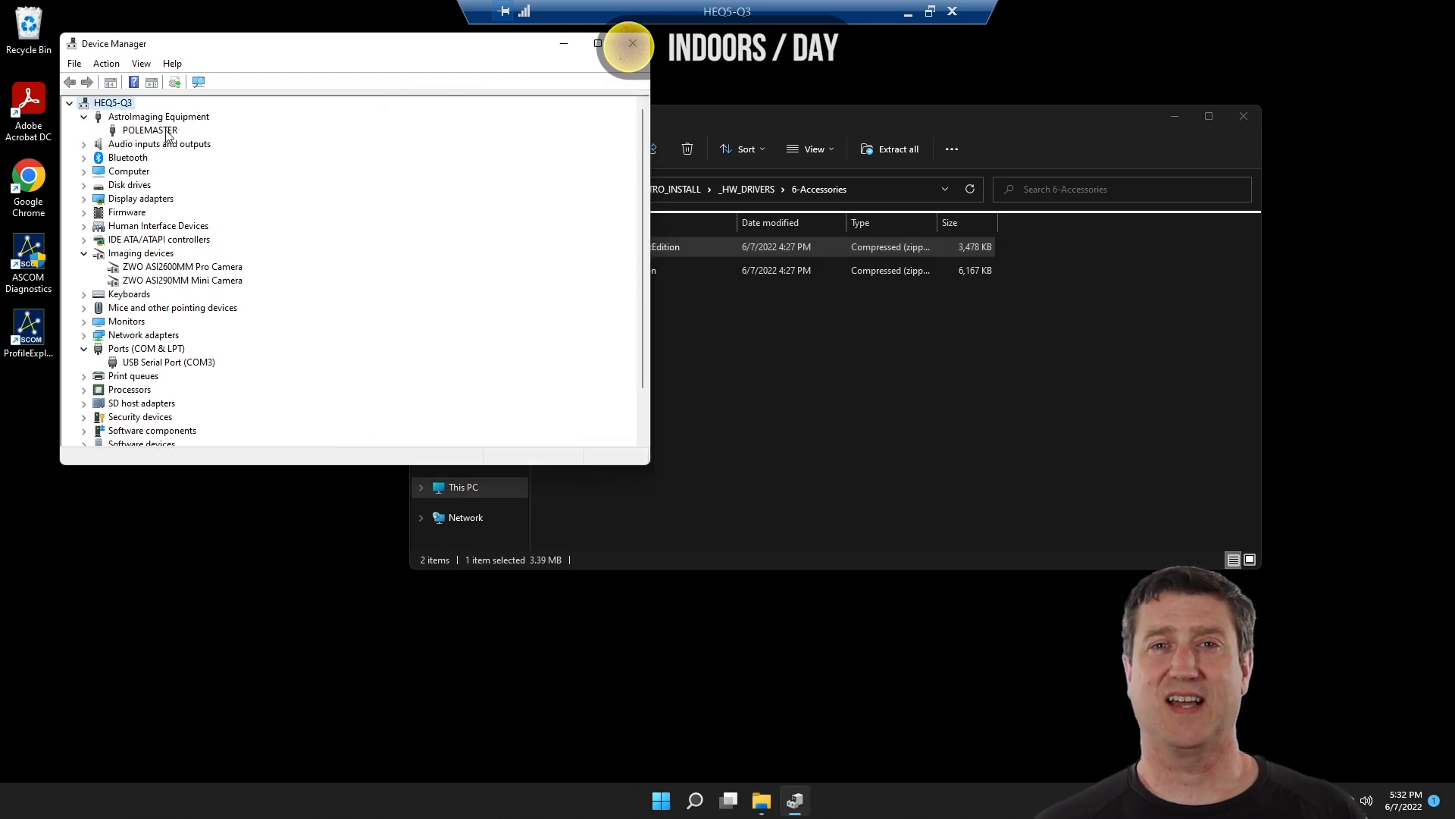
Extract and install PoleMasterV1.3.2.8Setup from the PoleMasterLatestEdition zip.
{"action": "double_click", "coordinate": [608, 271]}
{"action": "double_click", "coordinate": [608, 271]}
{"action": "left_click", "coordinate": [687, 429]}
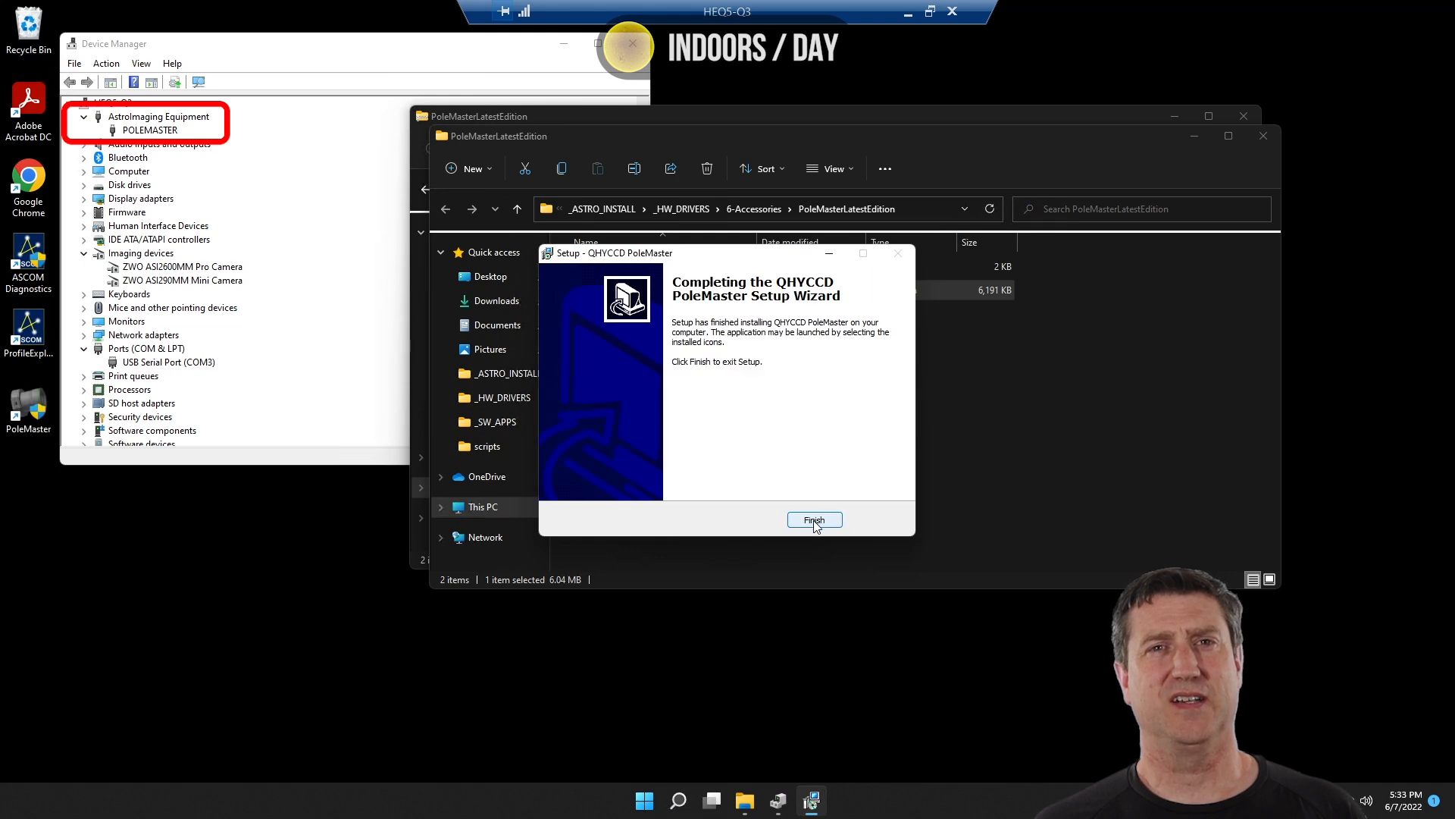
{"action": "left_click", "coordinate": [835, 522]}
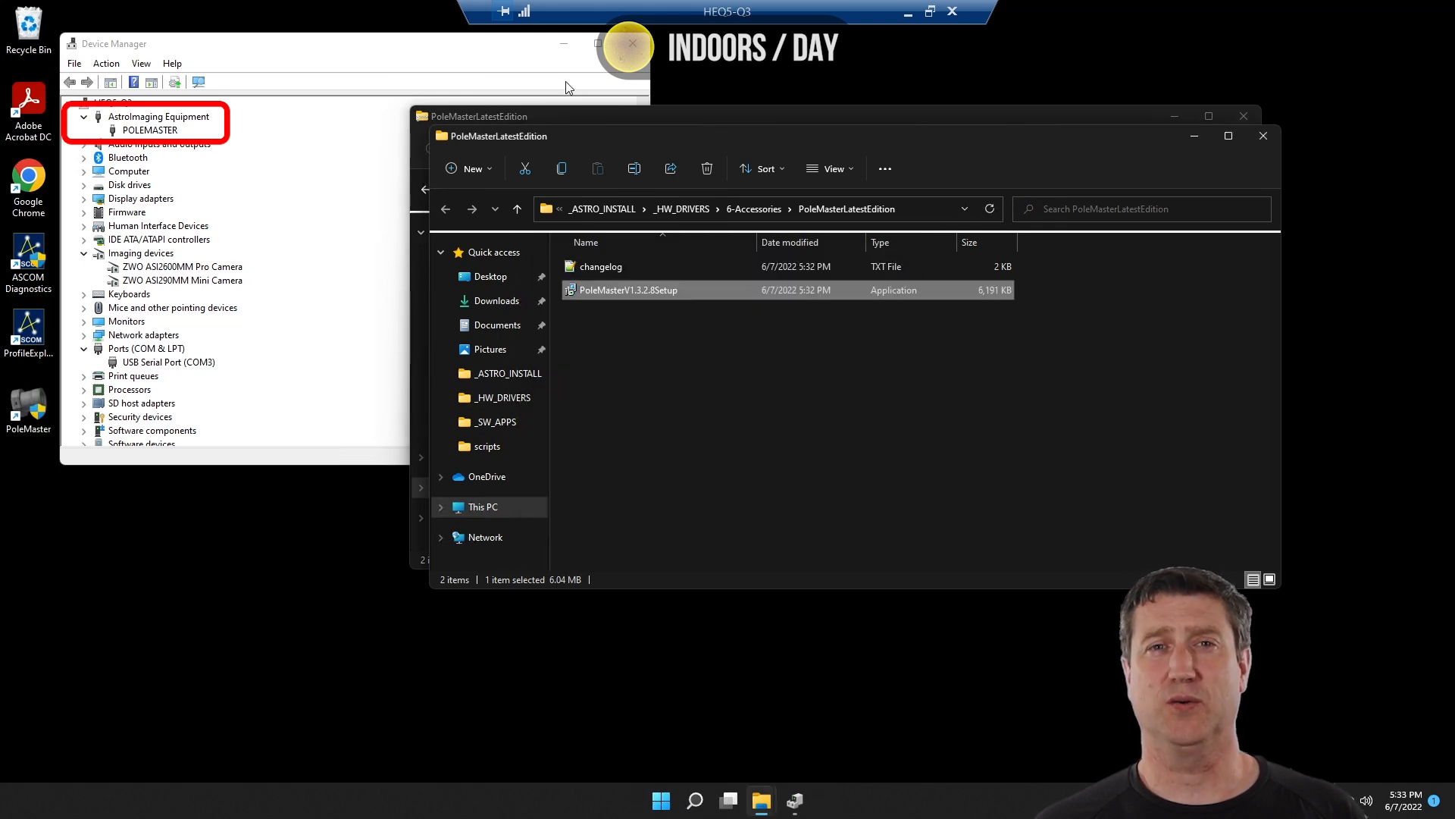
Minimize Device Manager, launch PoleMaster, then disconnect the camera and exit.
{"action": "left_click", "coordinate": [570, 45]}
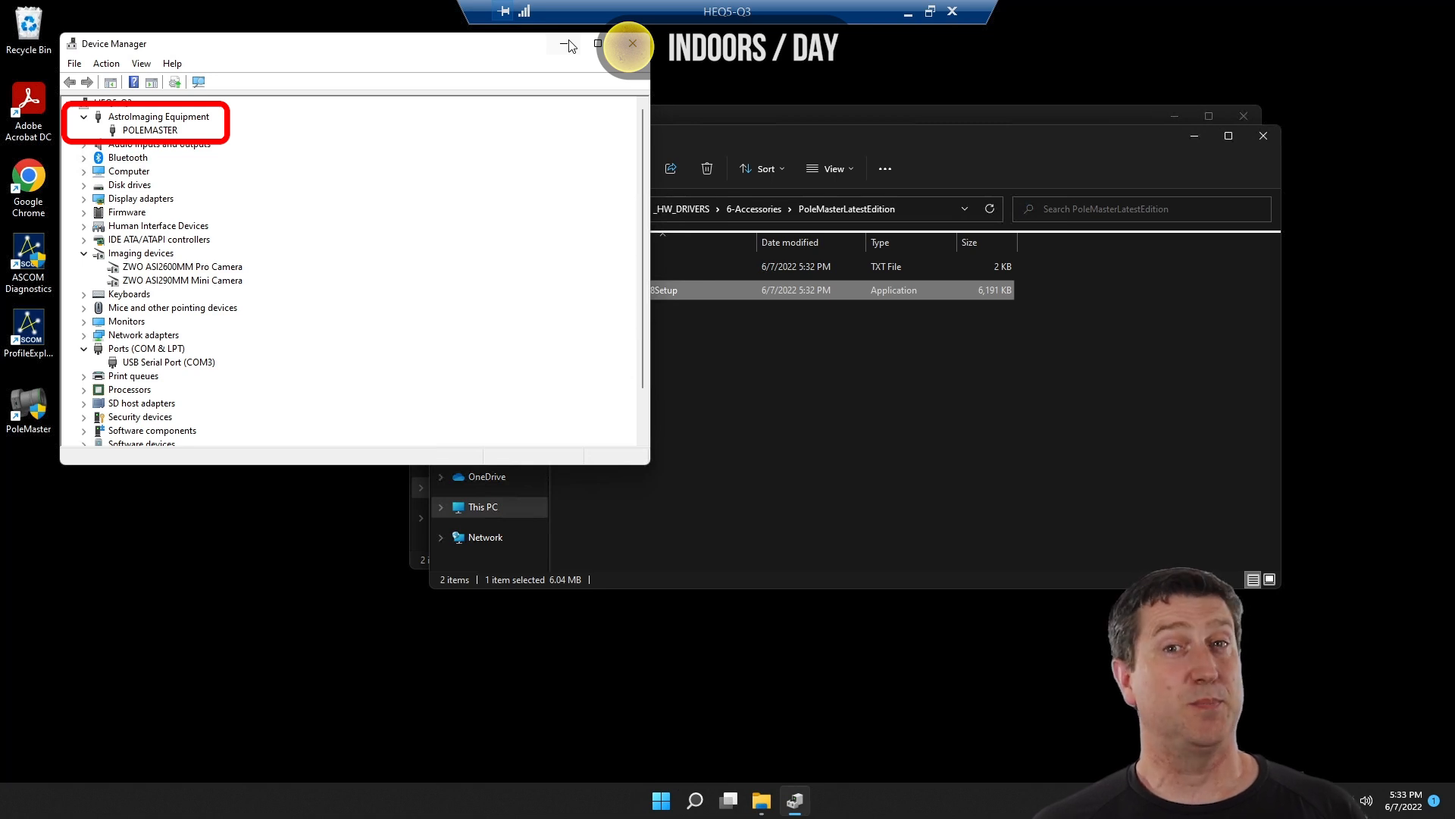
{"action": "left_click", "coordinate": [567, 44]}
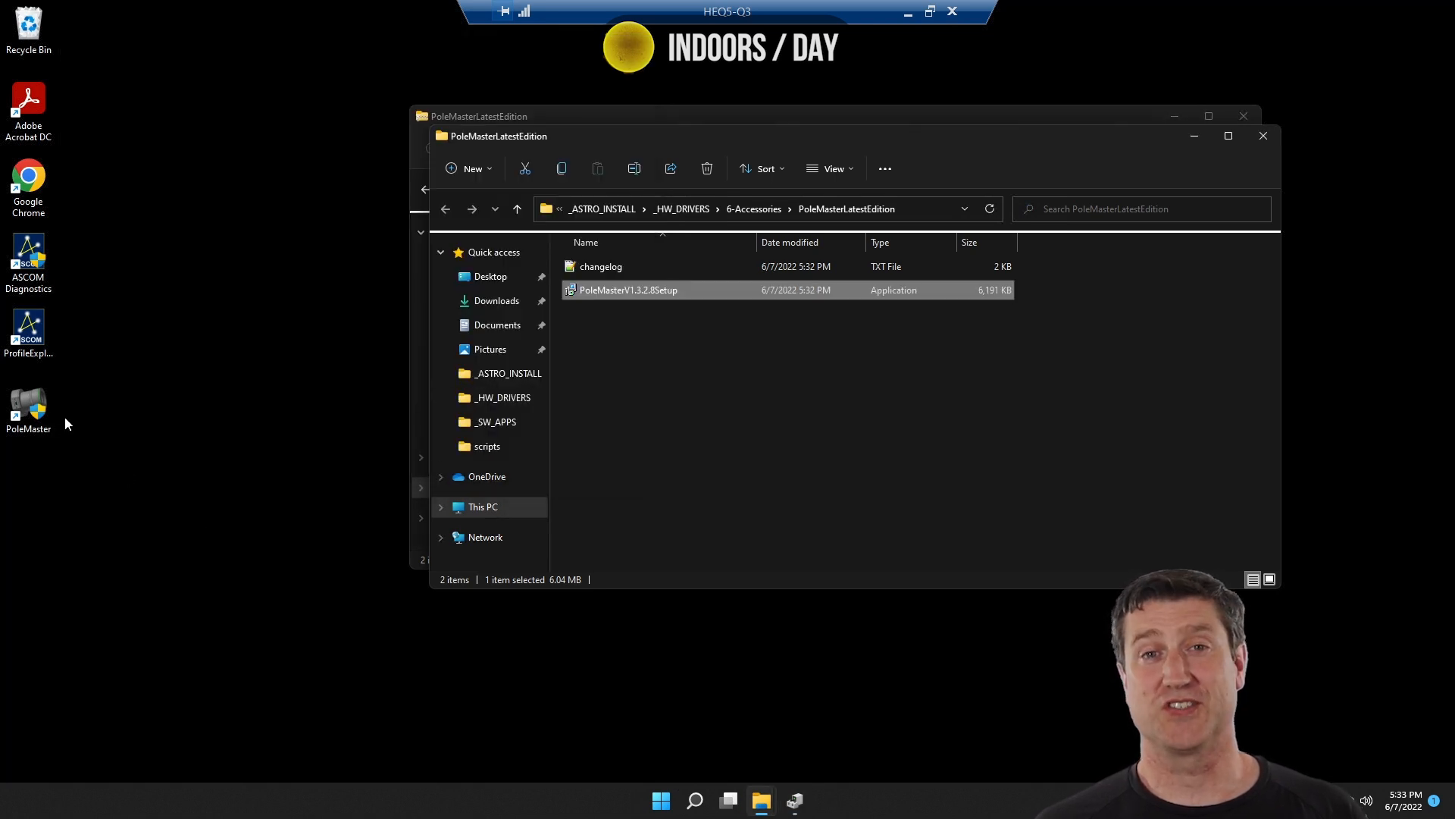
{"action": "double_click", "coordinate": [29, 405]}
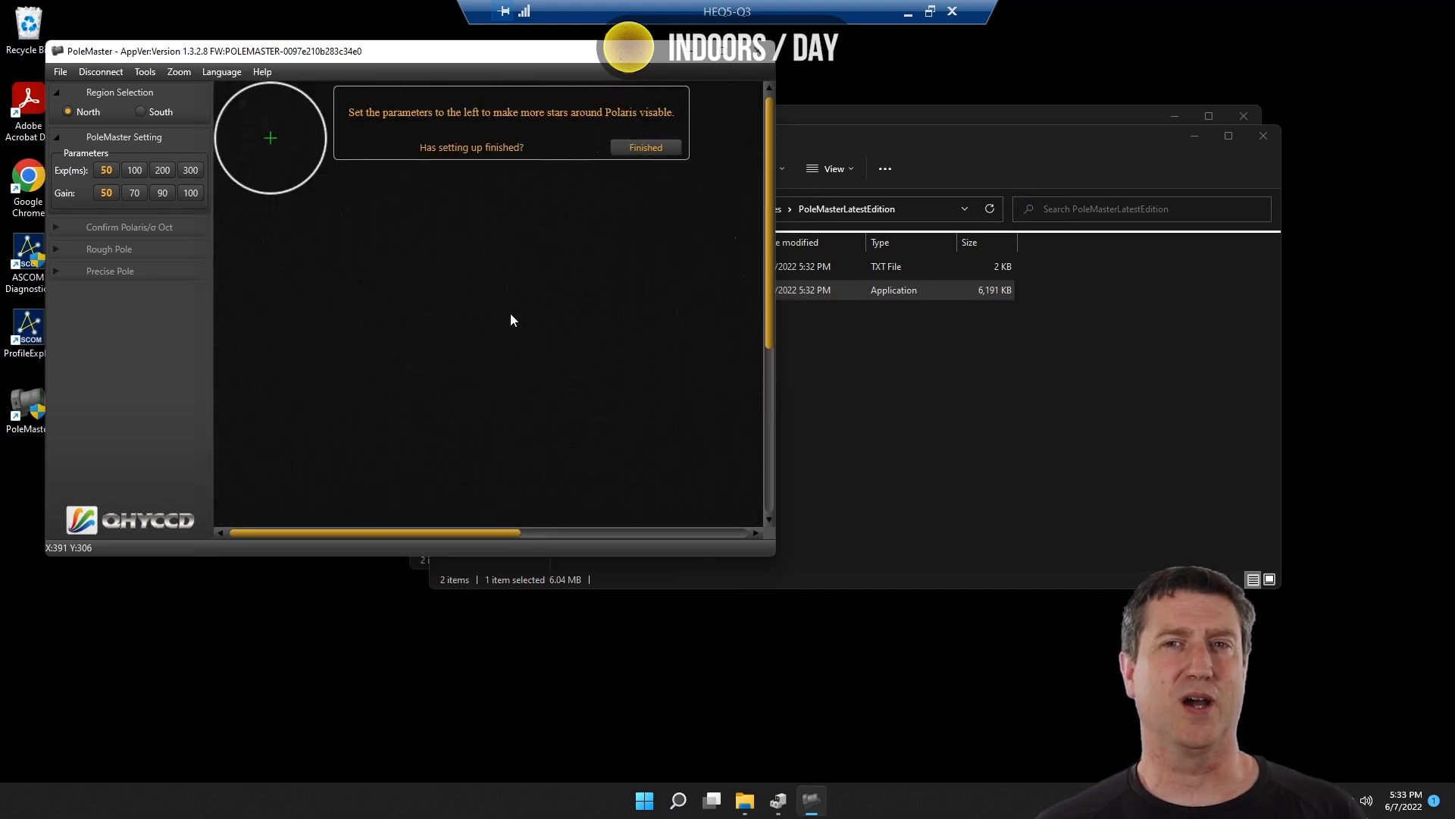
{"action": "left_click", "coordinate": [101, 72]}
{"action": "left_click", "coordinate": [60, 72]}
{"action": "left_click", "coordinate": [68, 112]}
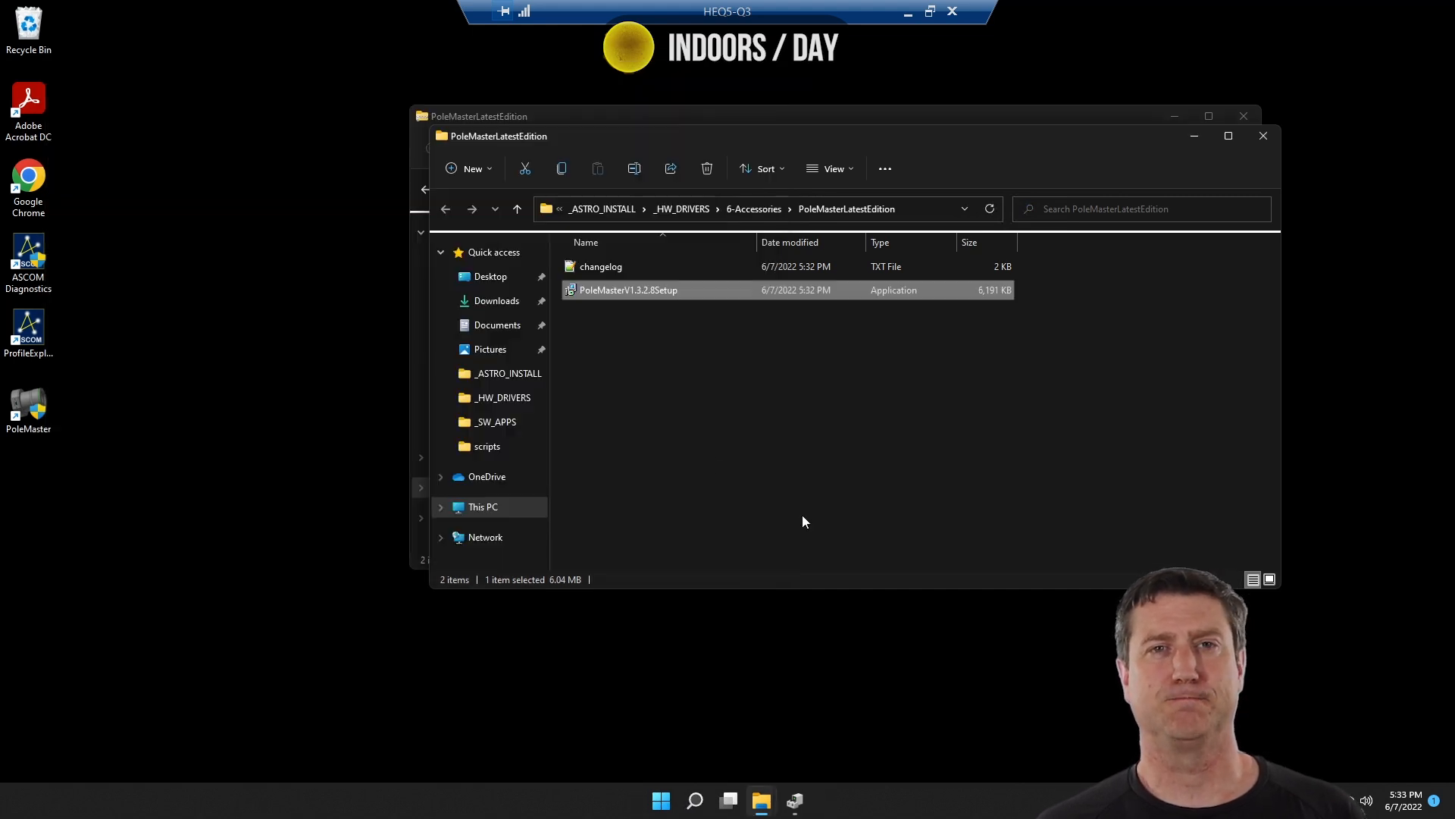
Install PegasusAstroUnityPlatform from the _HW_DRIVERS 4-Focuser folder.
{"action": "left_click", "coordinate": [761, 212]}
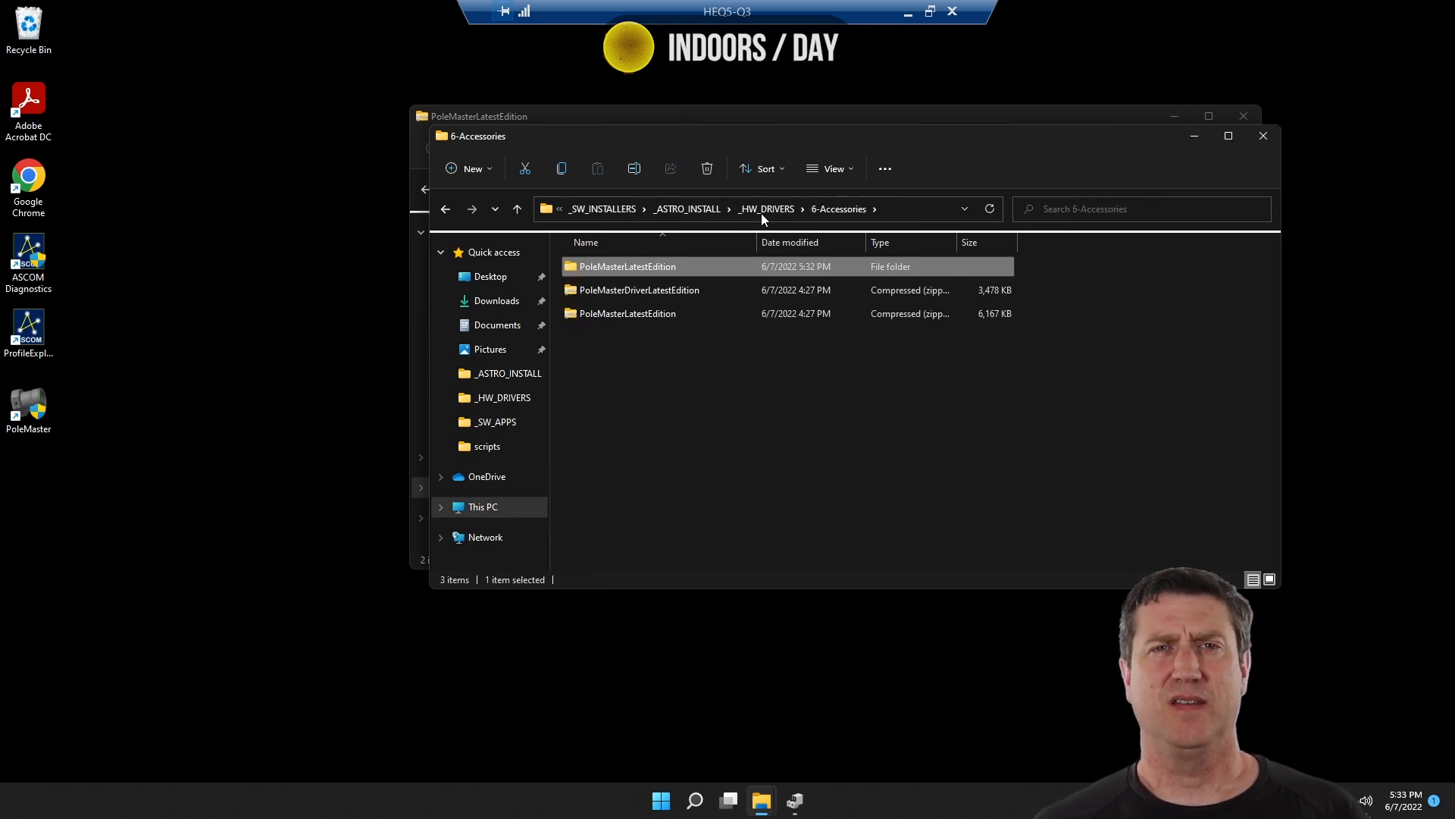
{"action": "left_click", "coordinate": [761, 212]}
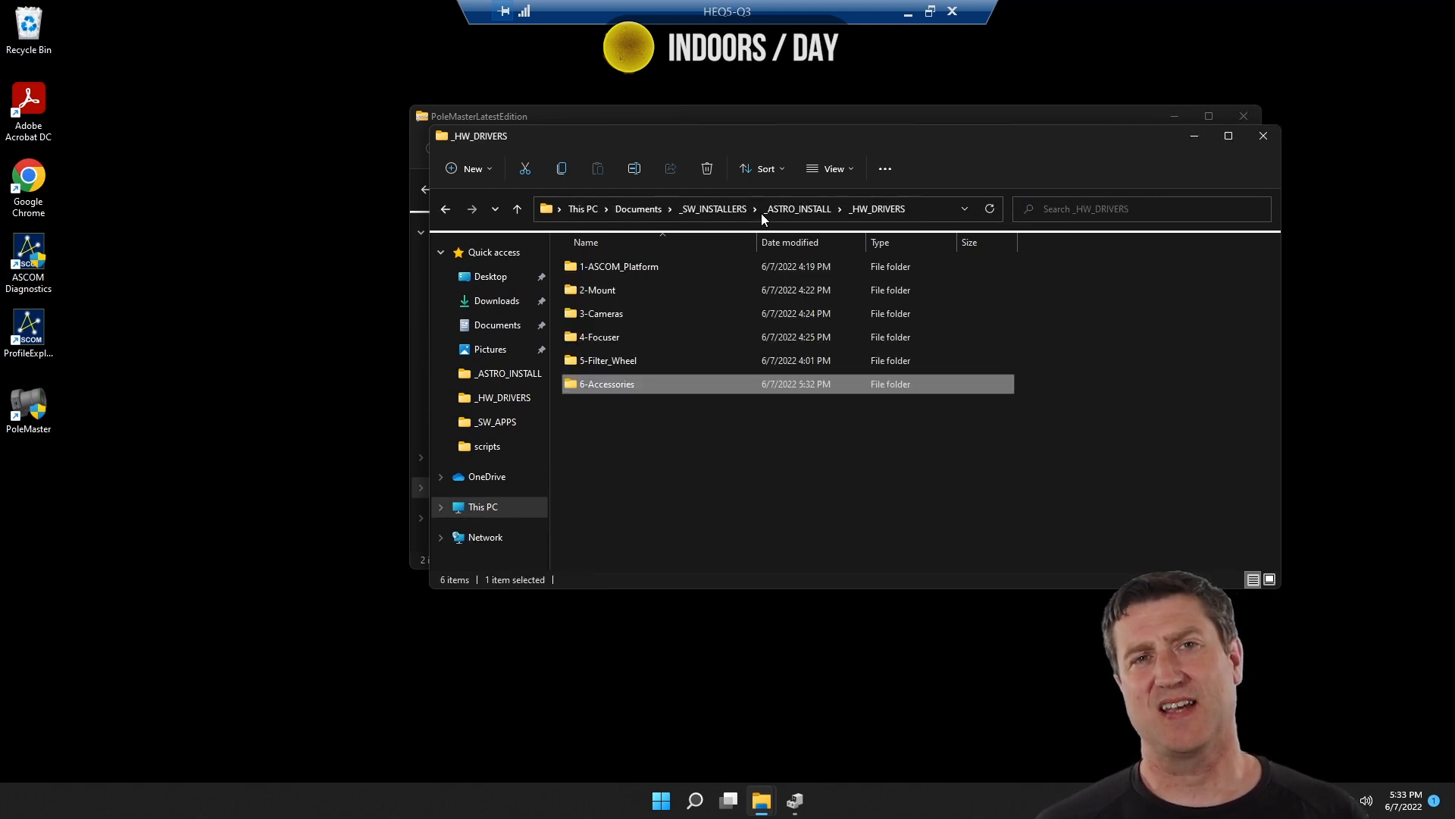
{"action": "double_click", "coordinate": [598, 339]}
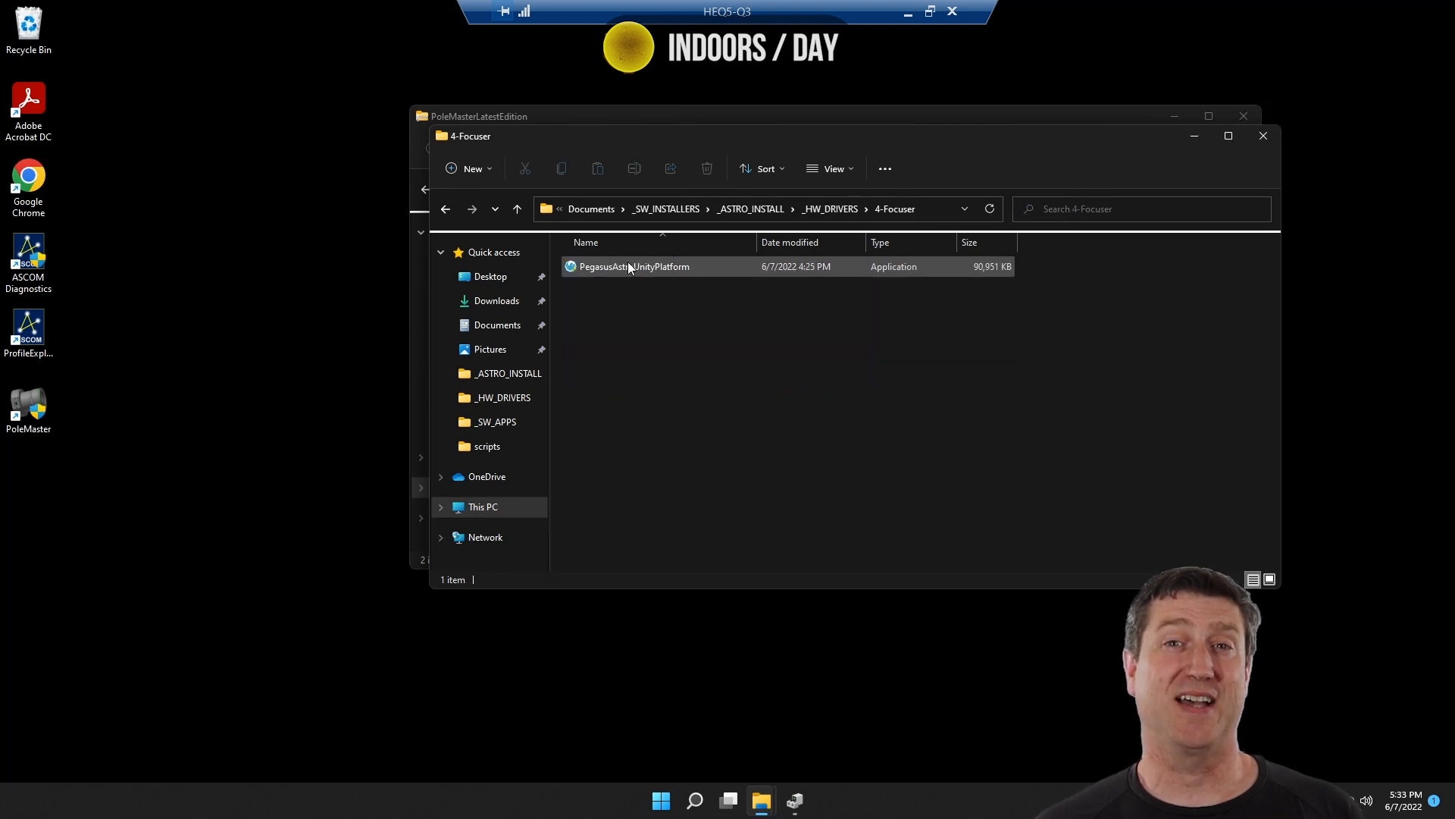
{"action": "left_click", "coordinate": [628, 267]}
{"action": "double_click", "coordinate": [627, 267]}
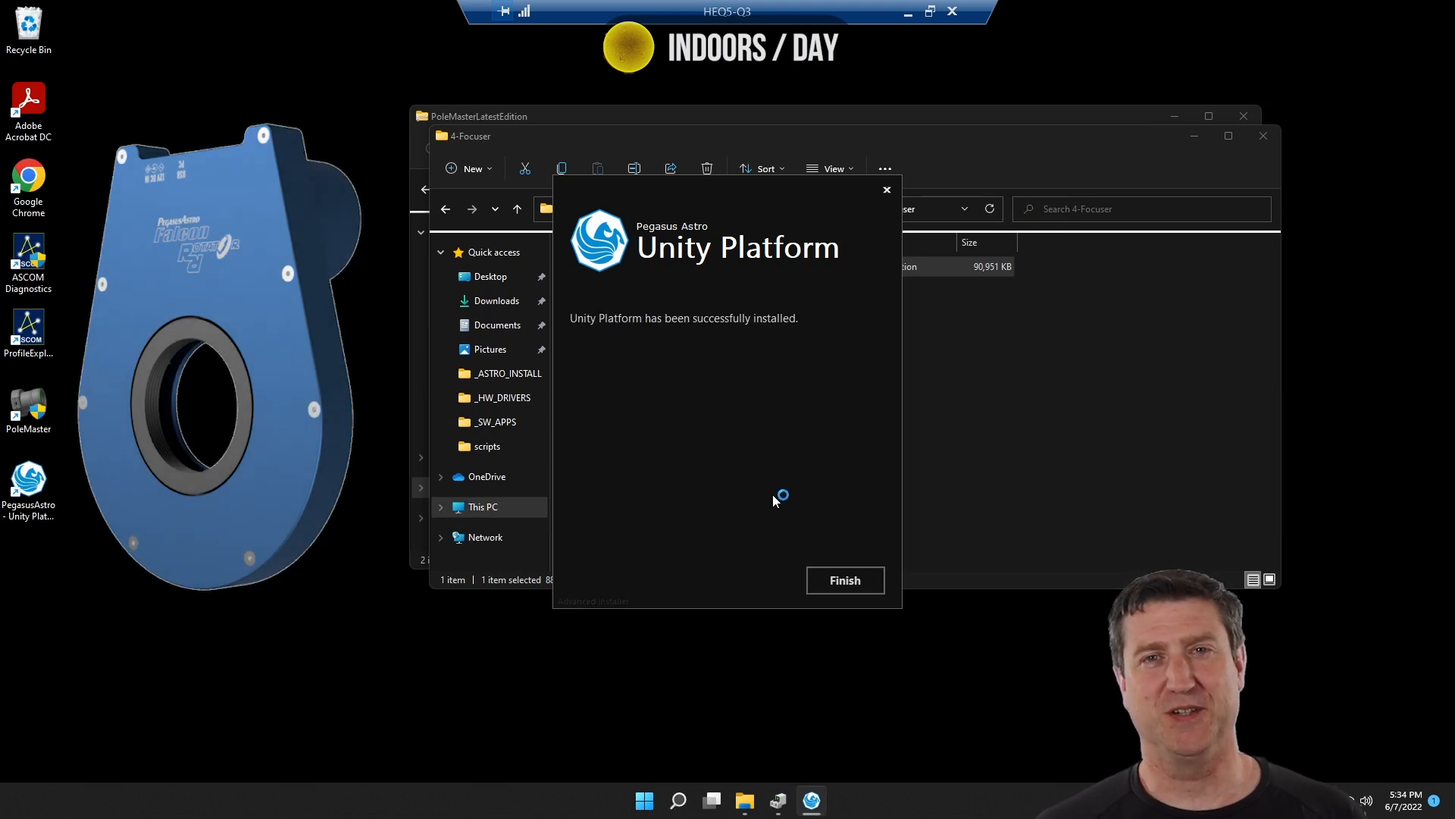
{"action": "left_click", "coordinate": [846, 579]}
Launch Unity Platform, connect the Falcon Rotator, close it, and go up to _ASTRO_INSTALL.
{"action": "double_click", "coordinate": [47, 483]}
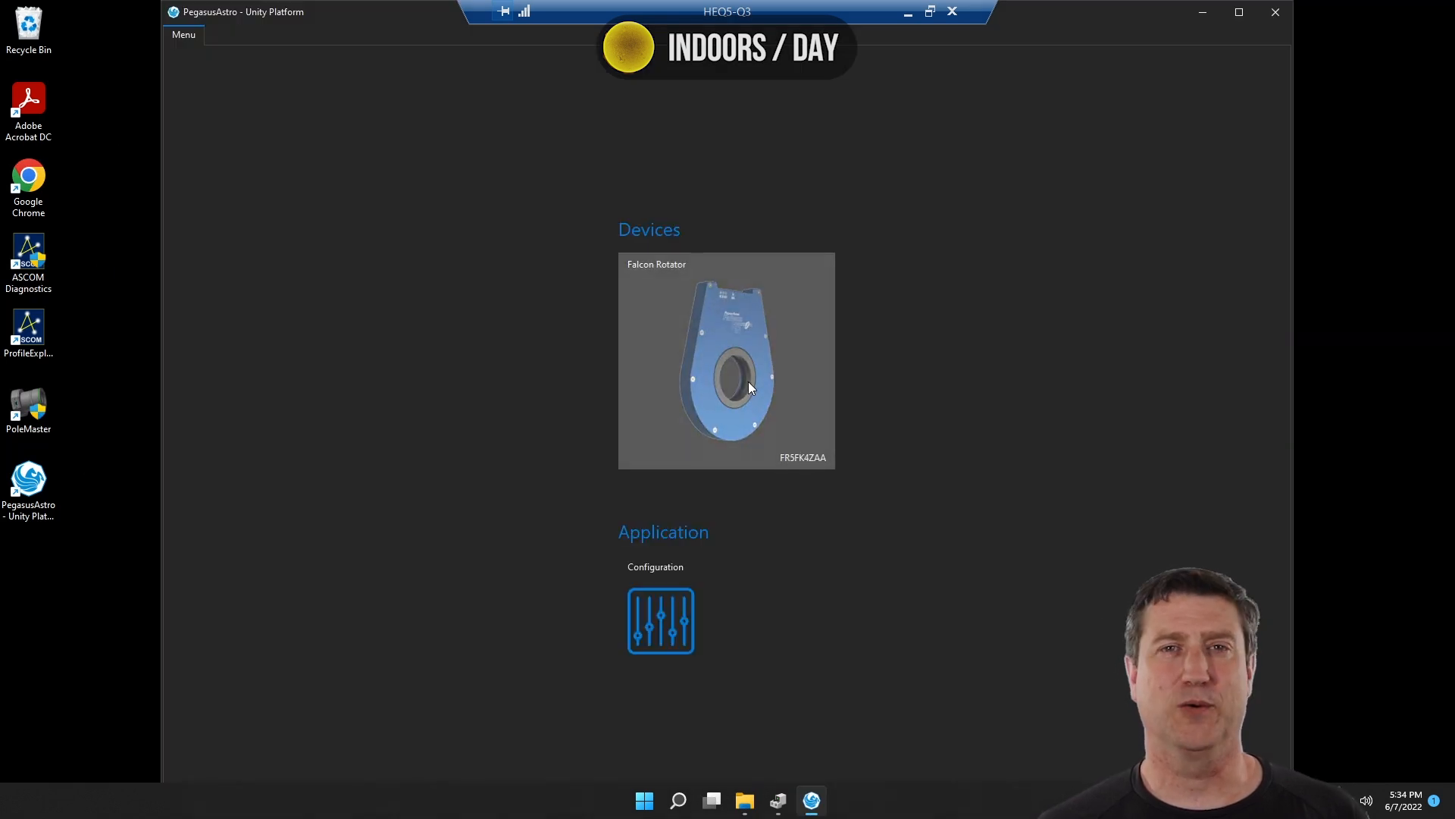
{"action": "left_click", "coordinate": [749, 382]}
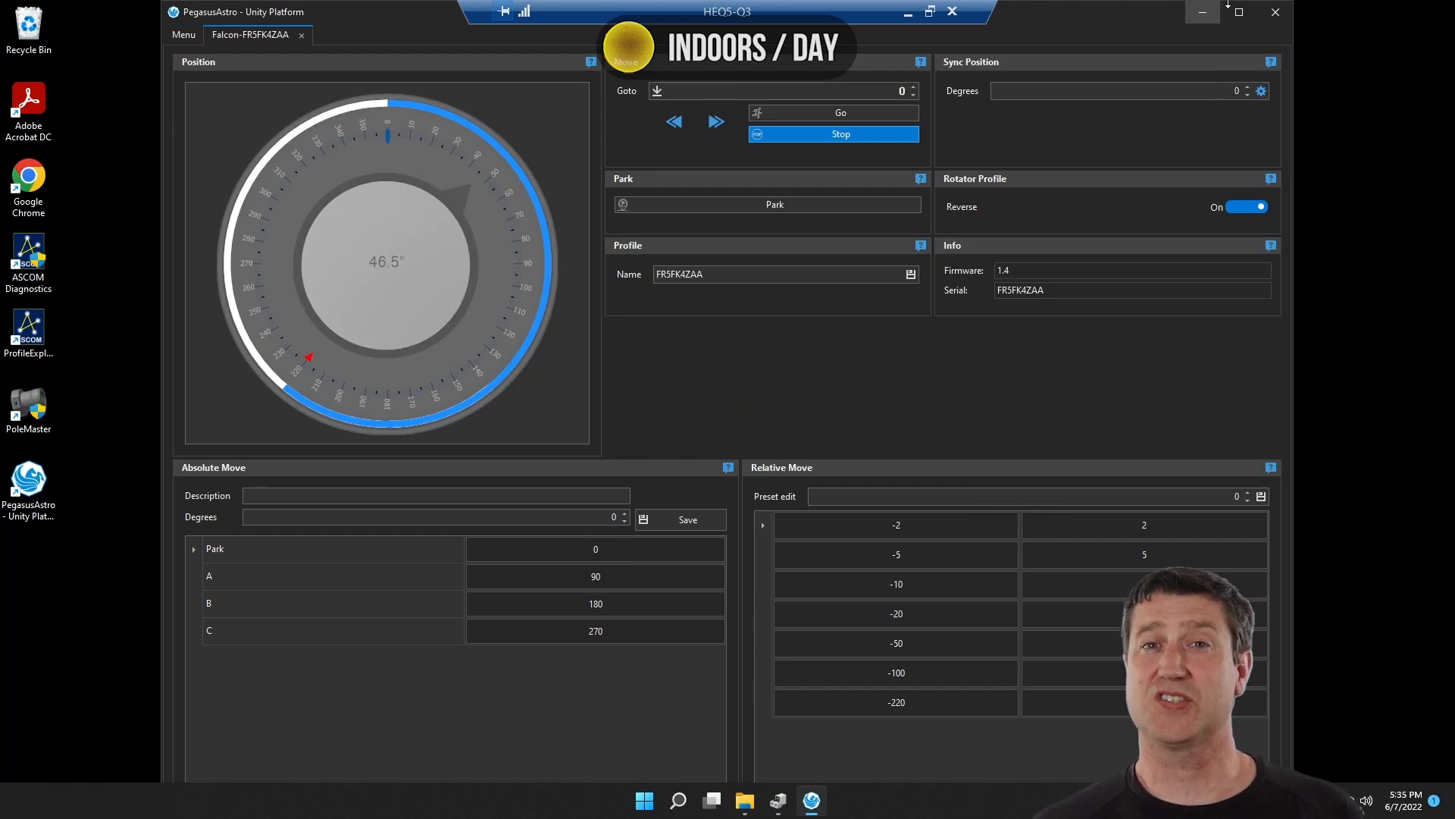
{"action": "left_click", "coordinate": [1276, 12]}
{"action": "left_click", "coordinate": [771, 211]}
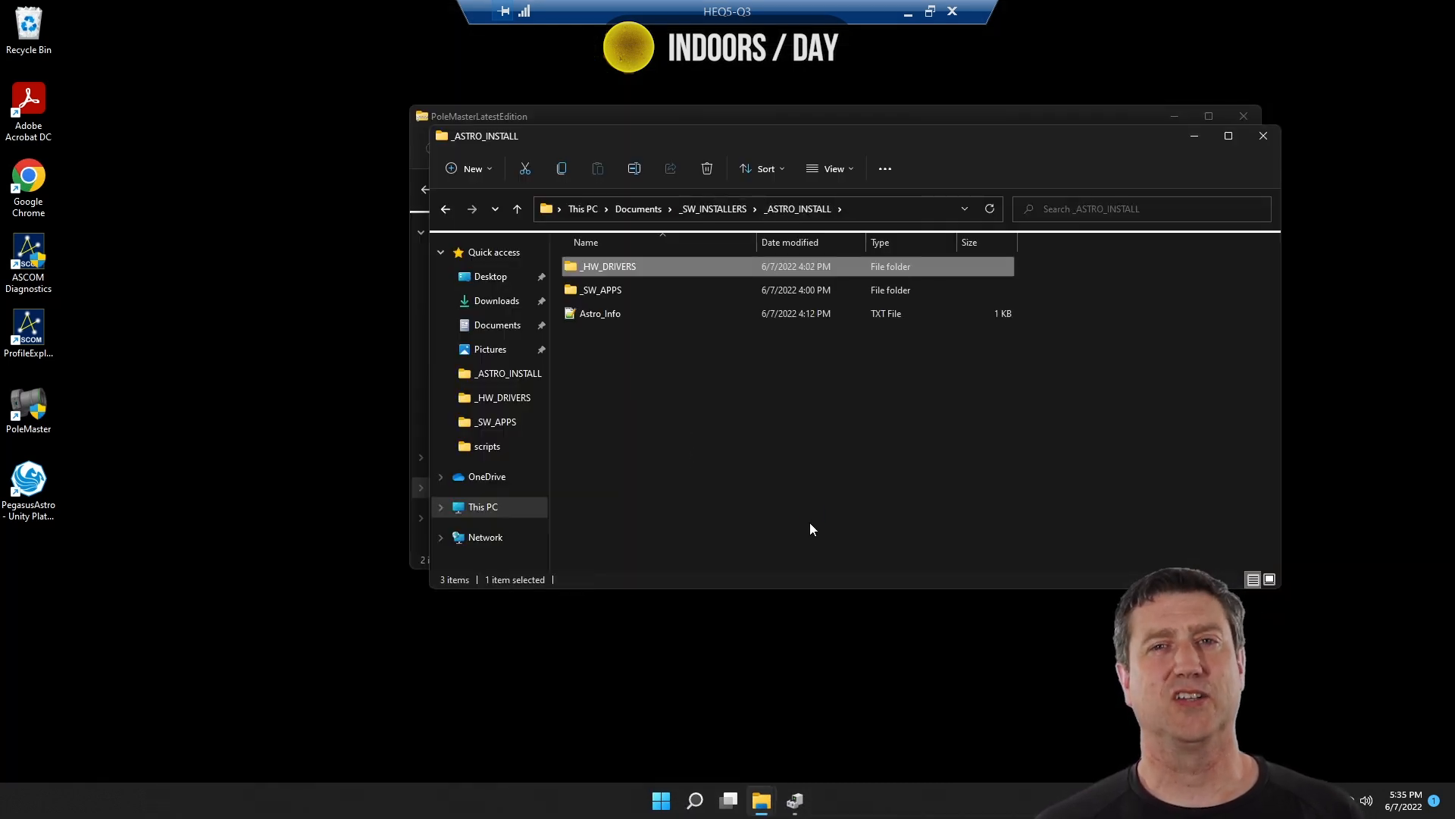
{"action": "left_click", "coordinate": [795, 800]}
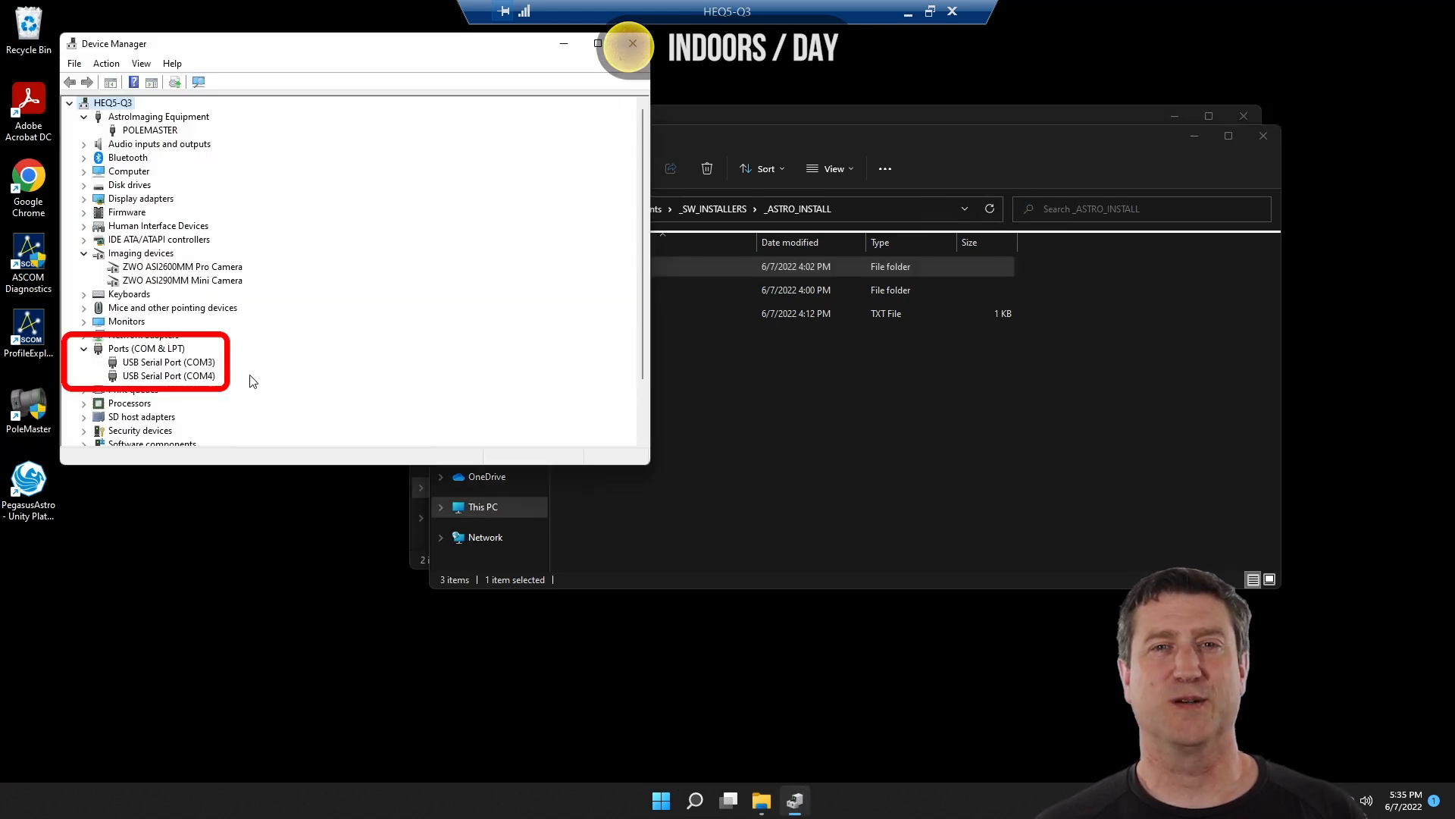
{"action": "left_click", "coordinate": [202, 377]}
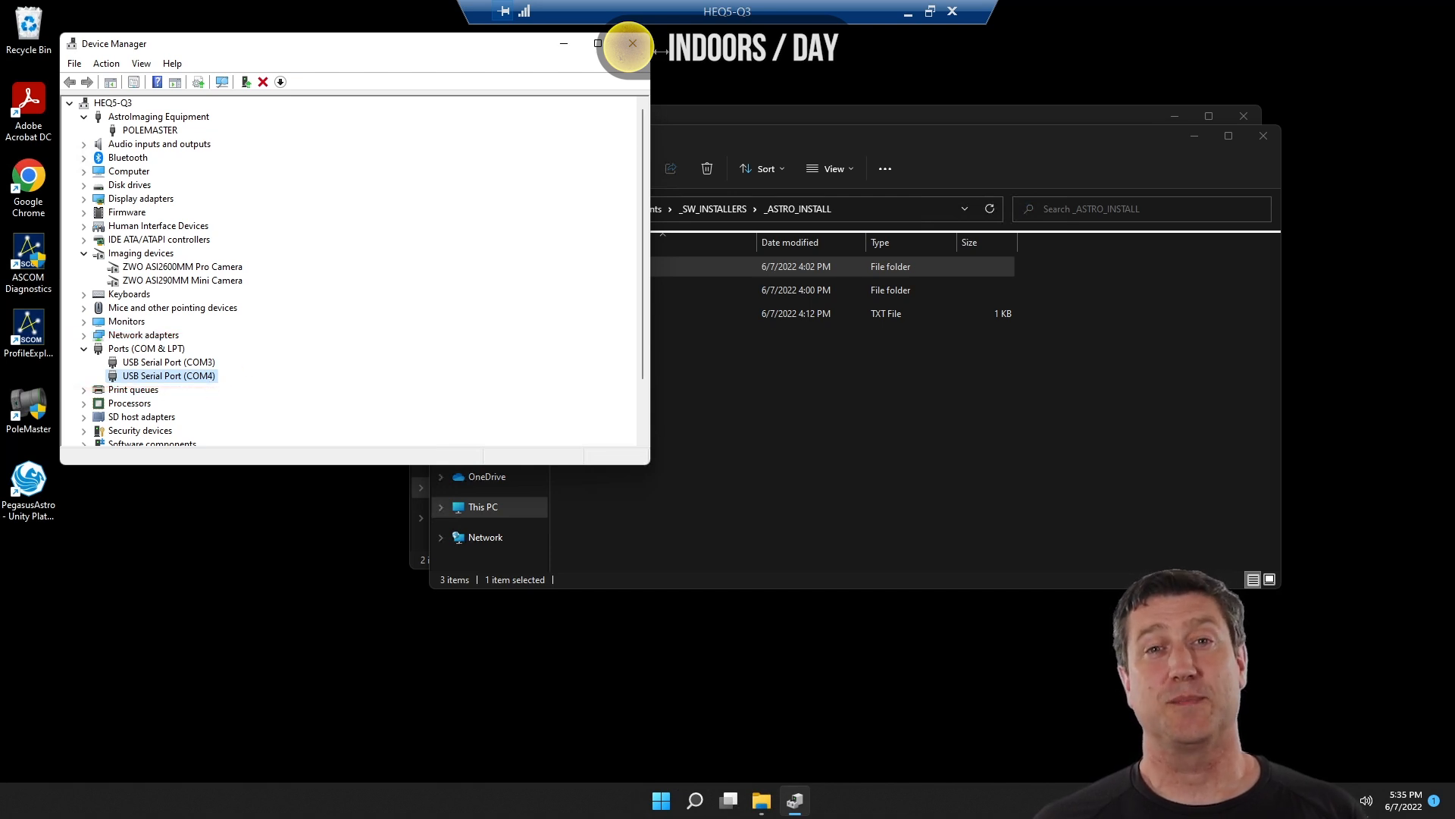
{"action": "left_click", "coordinate": [636, 44]}
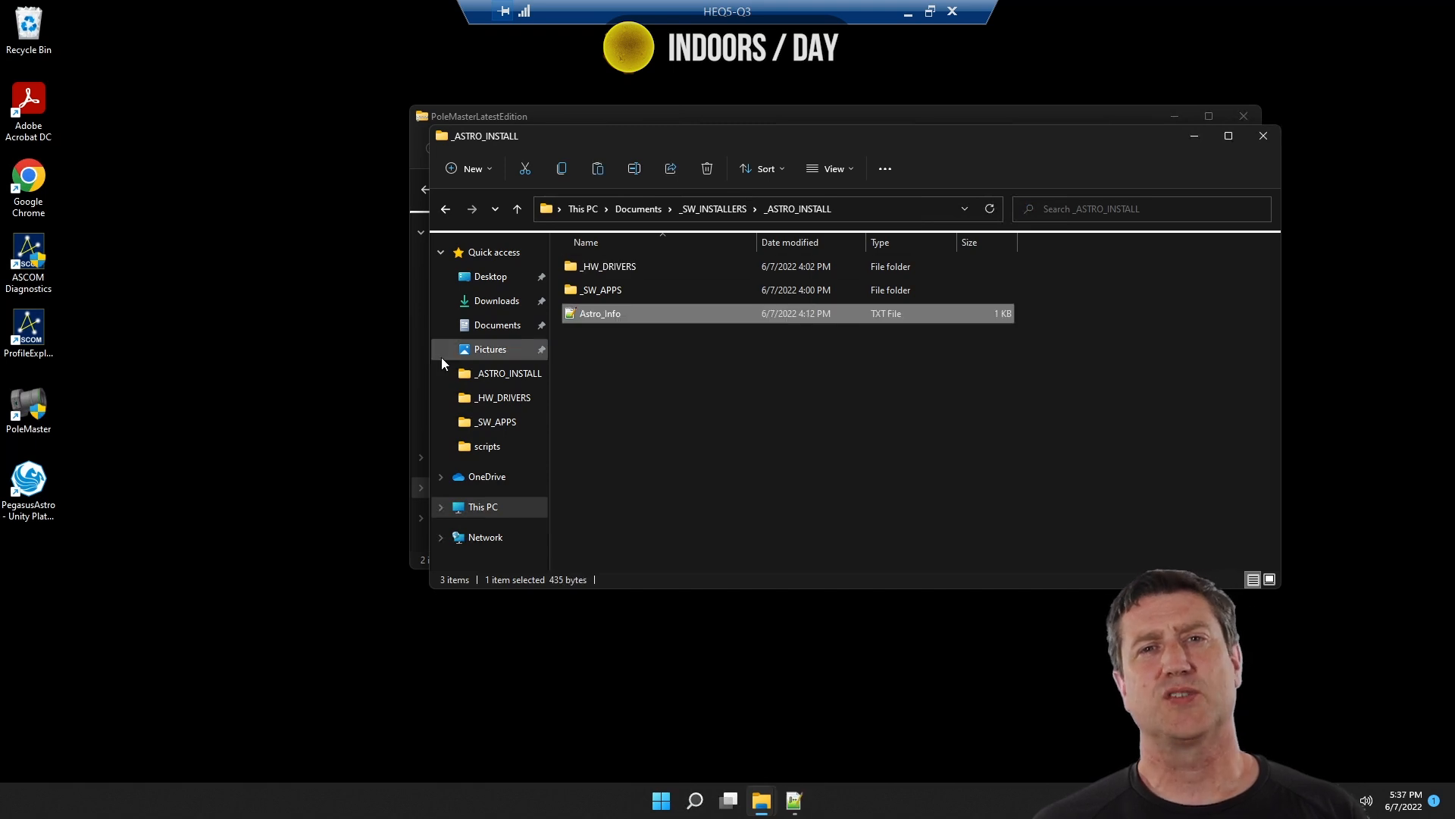
Delete the ASCOM and PegasusAstro desktop shortcuts and sort desktop icons by name.
{"action": "double_click", "coordinate": [584, 288]}
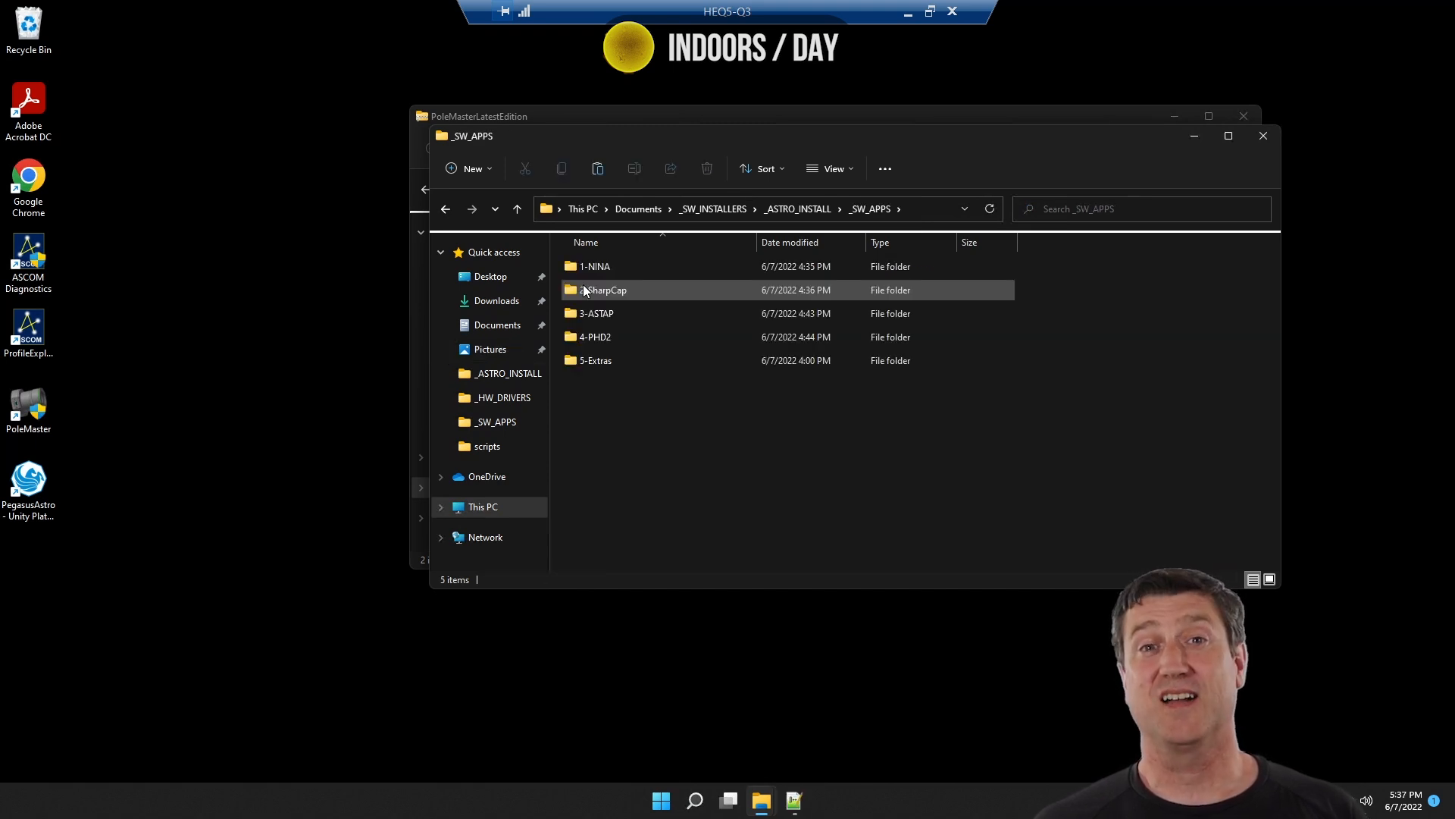
{"action": "left_click_drag", "start_coordinate": [76, 229], "coordinate": [30, 28]}
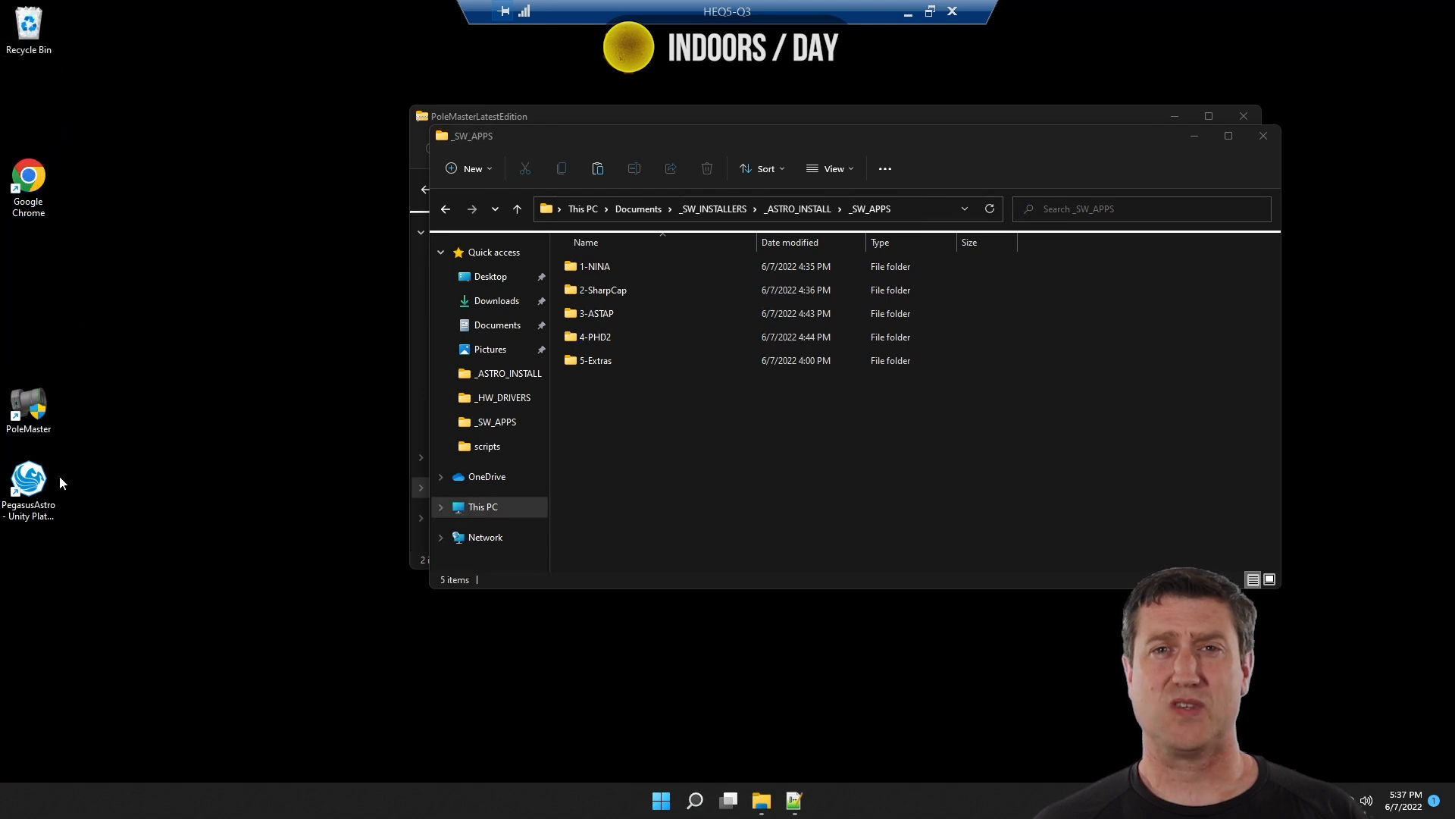
{"action": "left_click_drag", "start_coordinate": [32, 481], "coordinate": [32, 29]}
{"action": "right_click", "coordinate": [80, 139]}
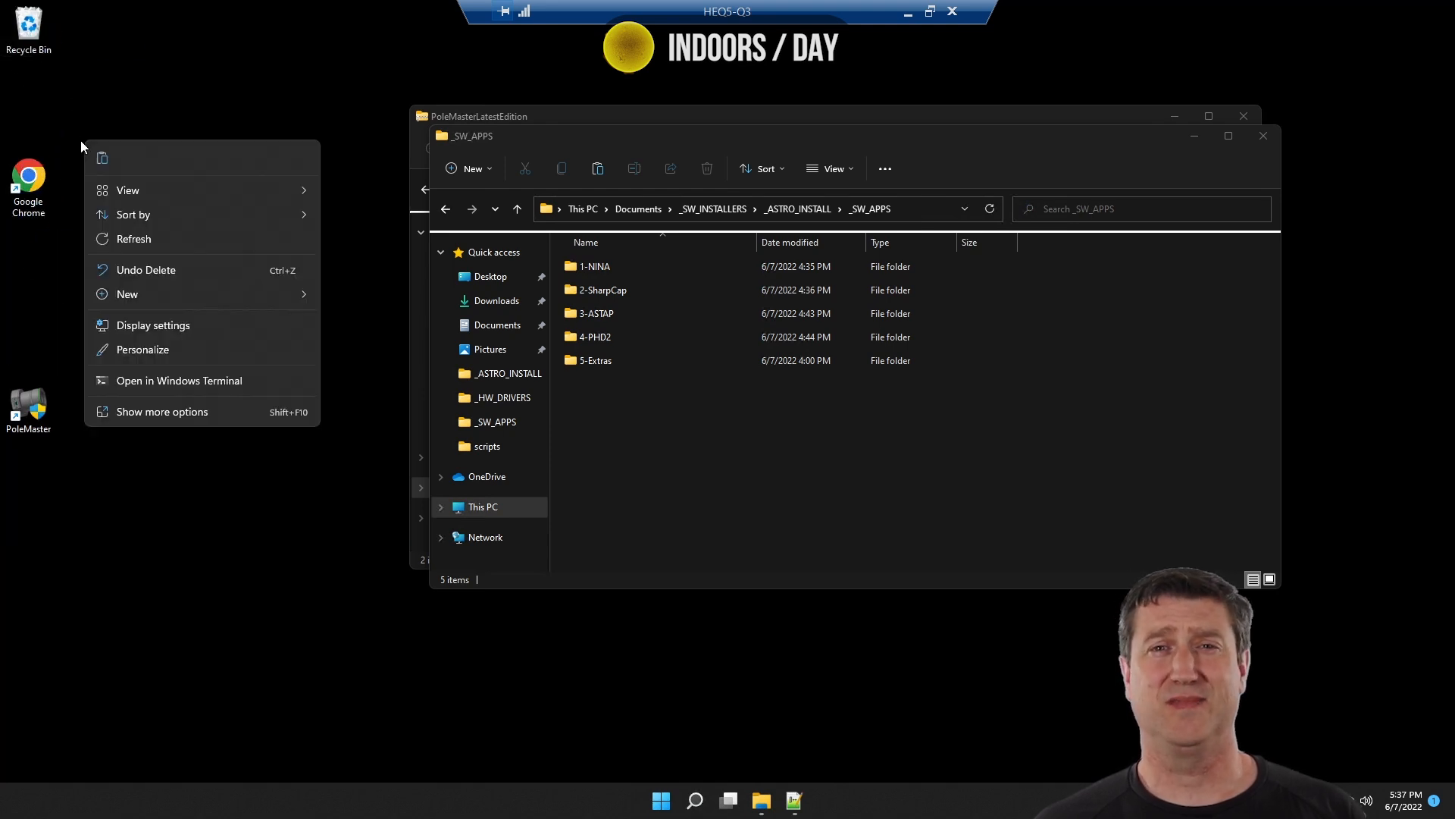
{"action": "mouse_move", "coordinate": [149, 211]}
{"action": "left_click", "coordinate": [347, 226]}
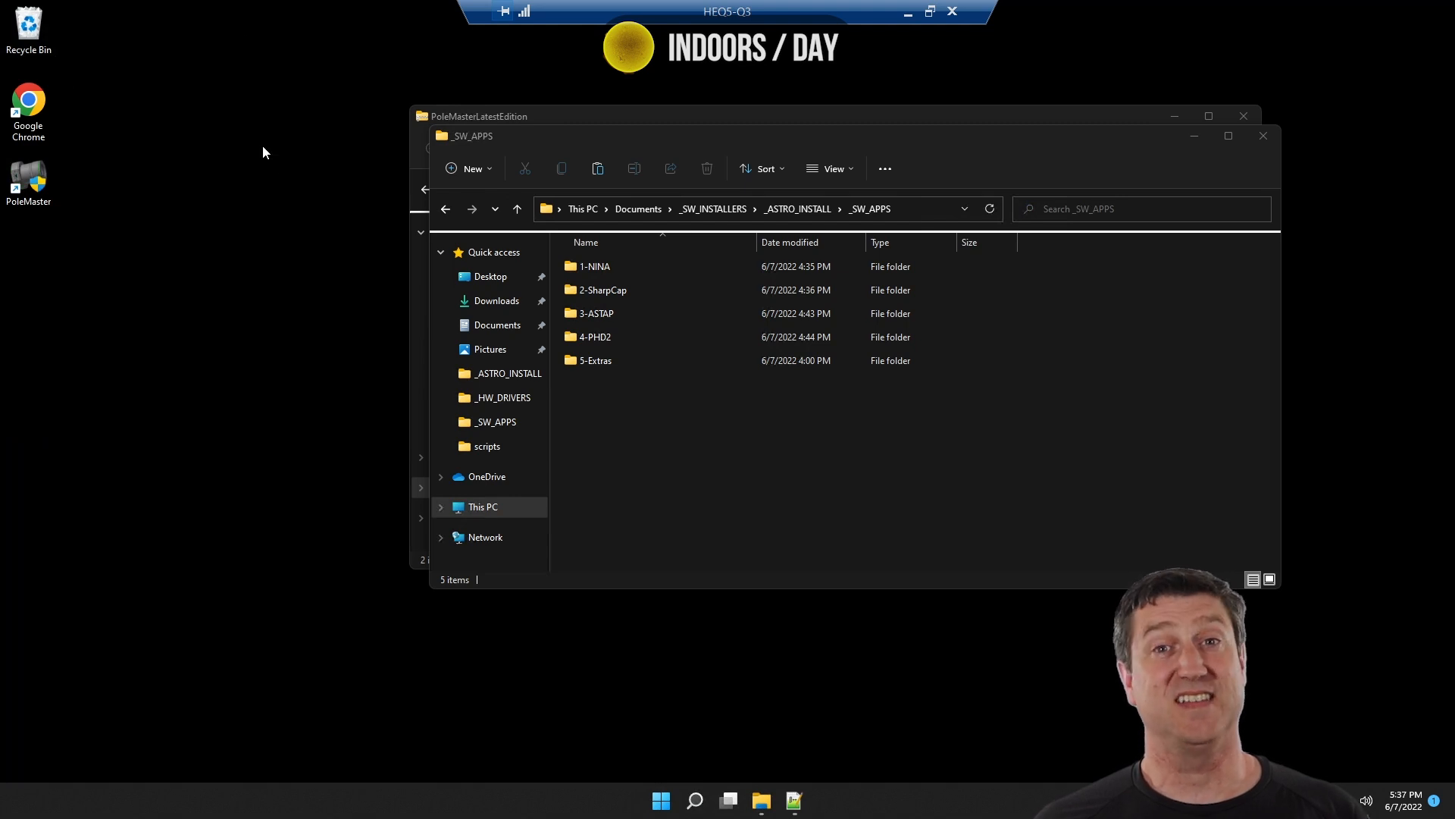
Install and launch N.I.N.A. from NINASetupBundle_2.0.0.9001, allowing firewall access, maximized.
{"action": "left_click", "coordinate": [609, 270]}
{"action": "double_click", "coordinate": [609, 269]}
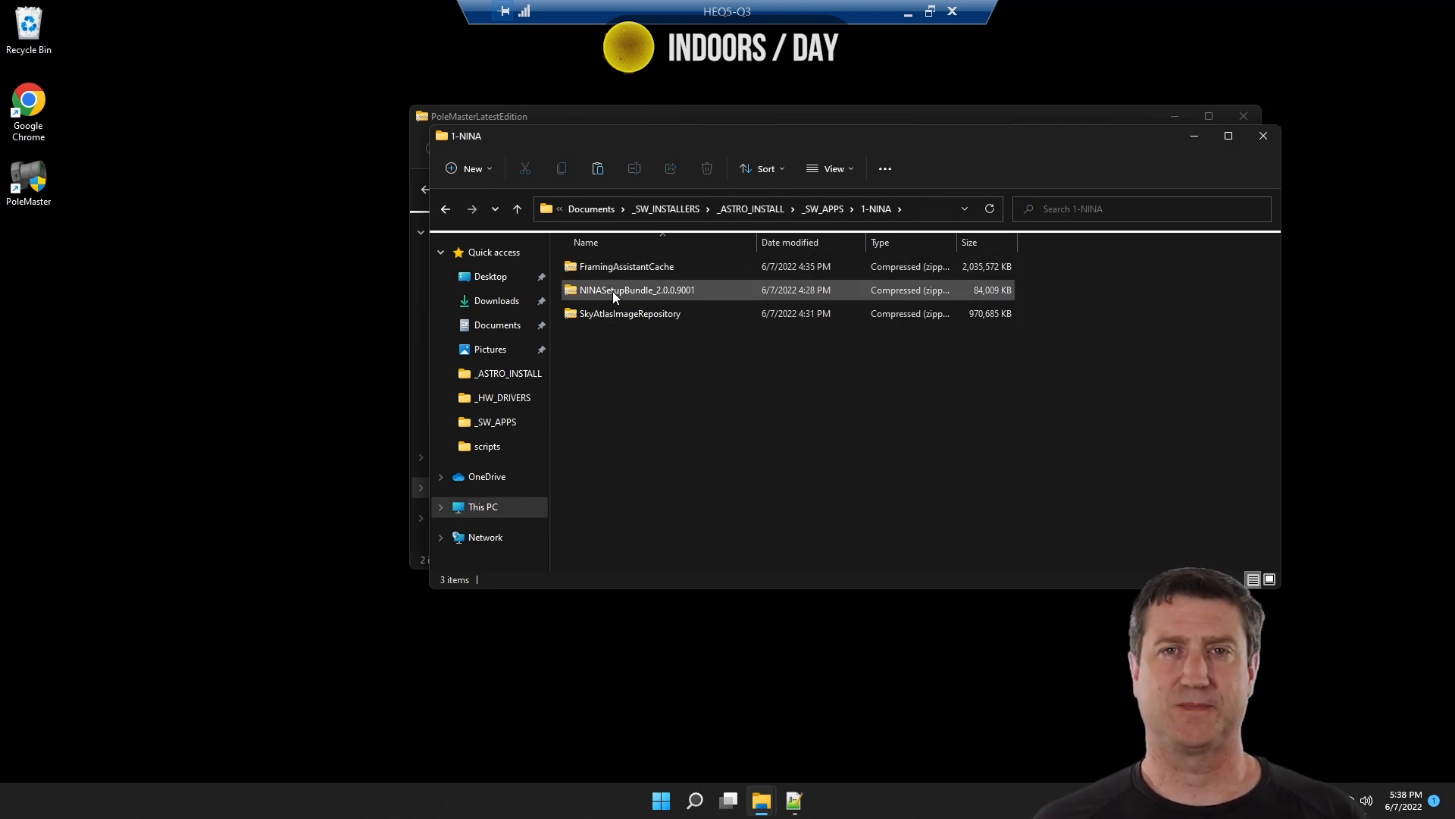
{"action": "double_click", "coordinate": [612, 291]}
{"action": "double_click", "coordinate": [610, 267]}
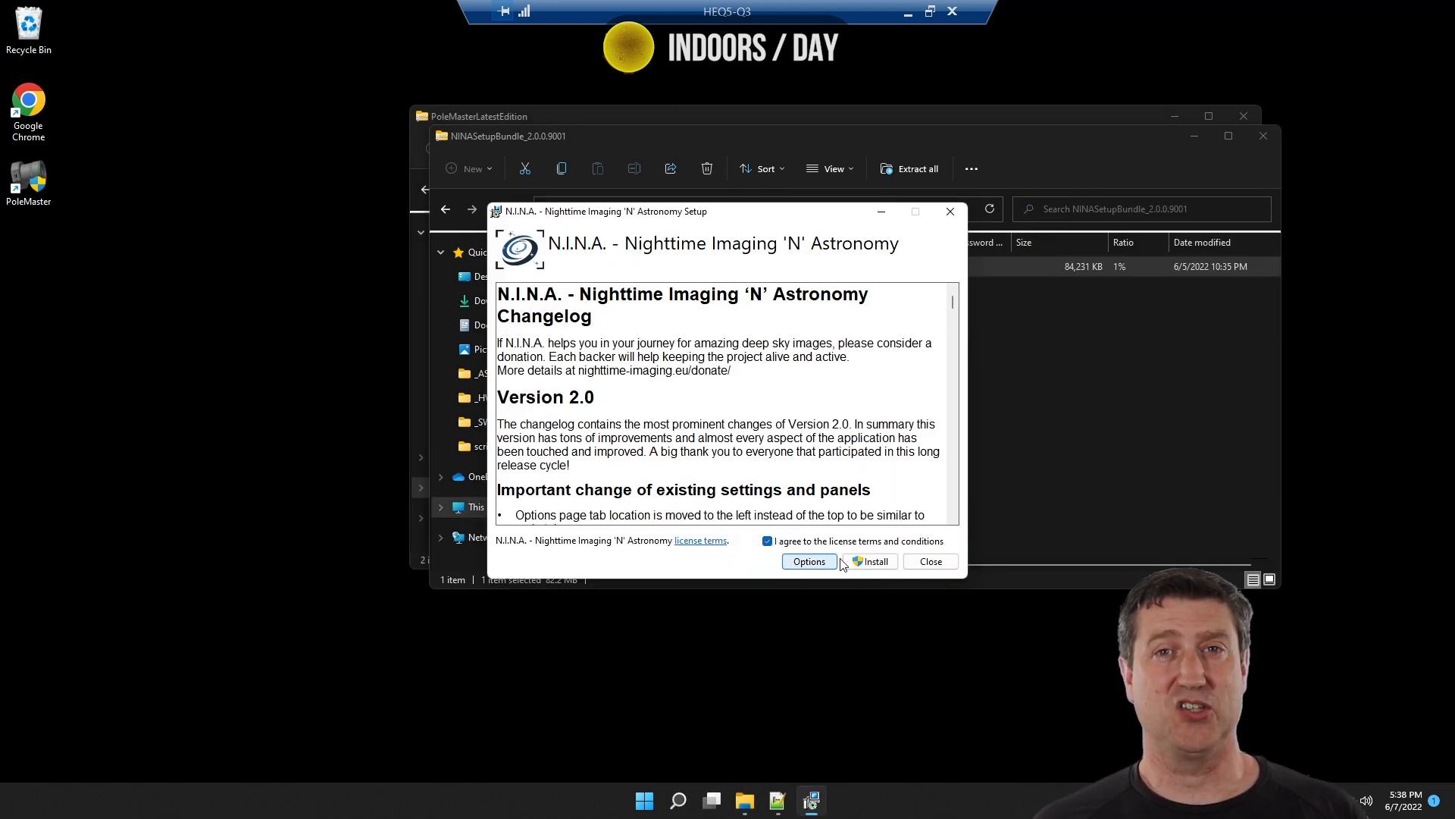
{"action": "left_click", "coordinate": [853, 562]}
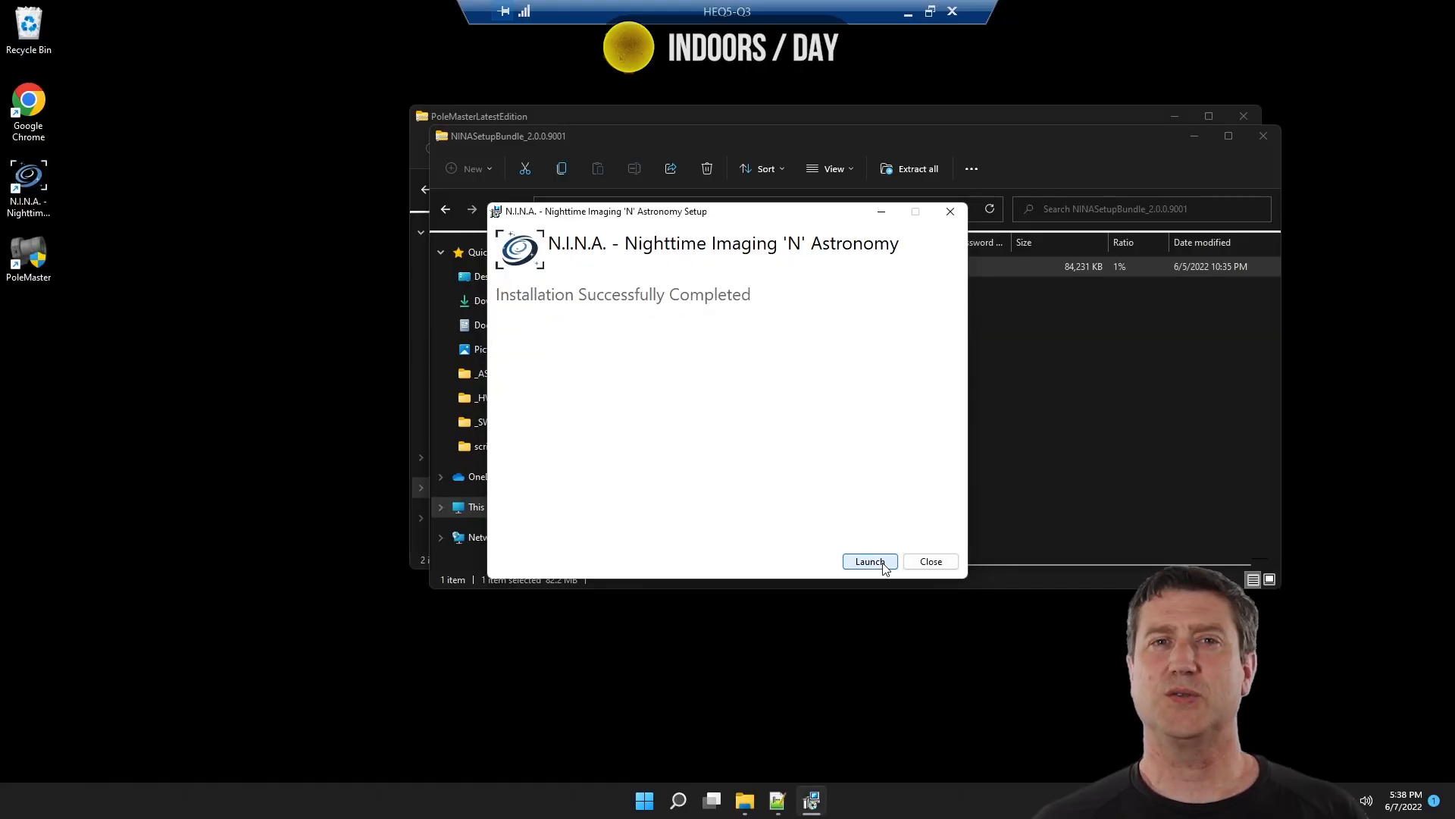
{"action": "left_click", "coordinate": [870, 562]}
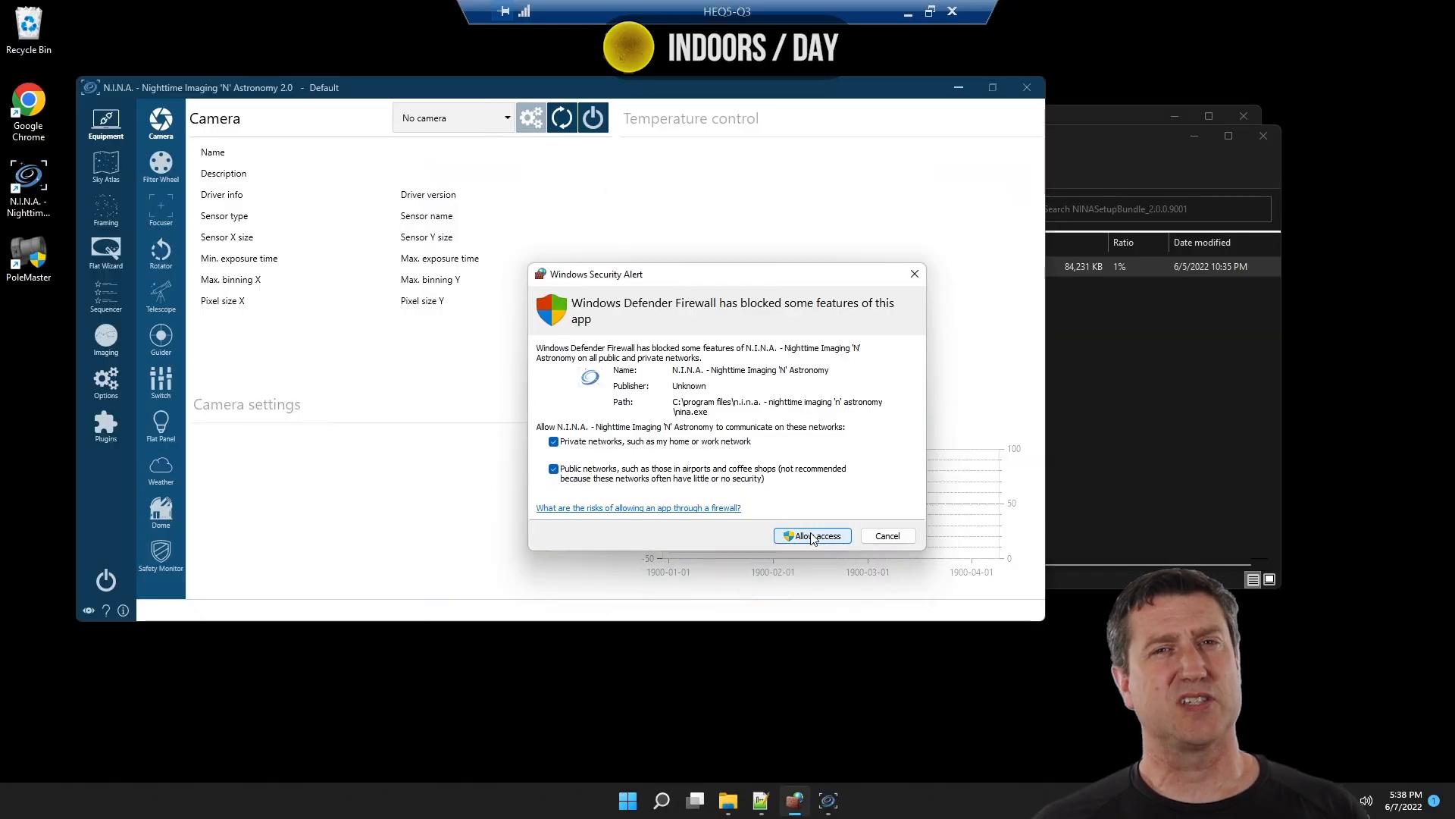
{"action": "left_click", "coordinate": [850, 529]}
{"action": "left_click", "coordinate": [993, 87]}
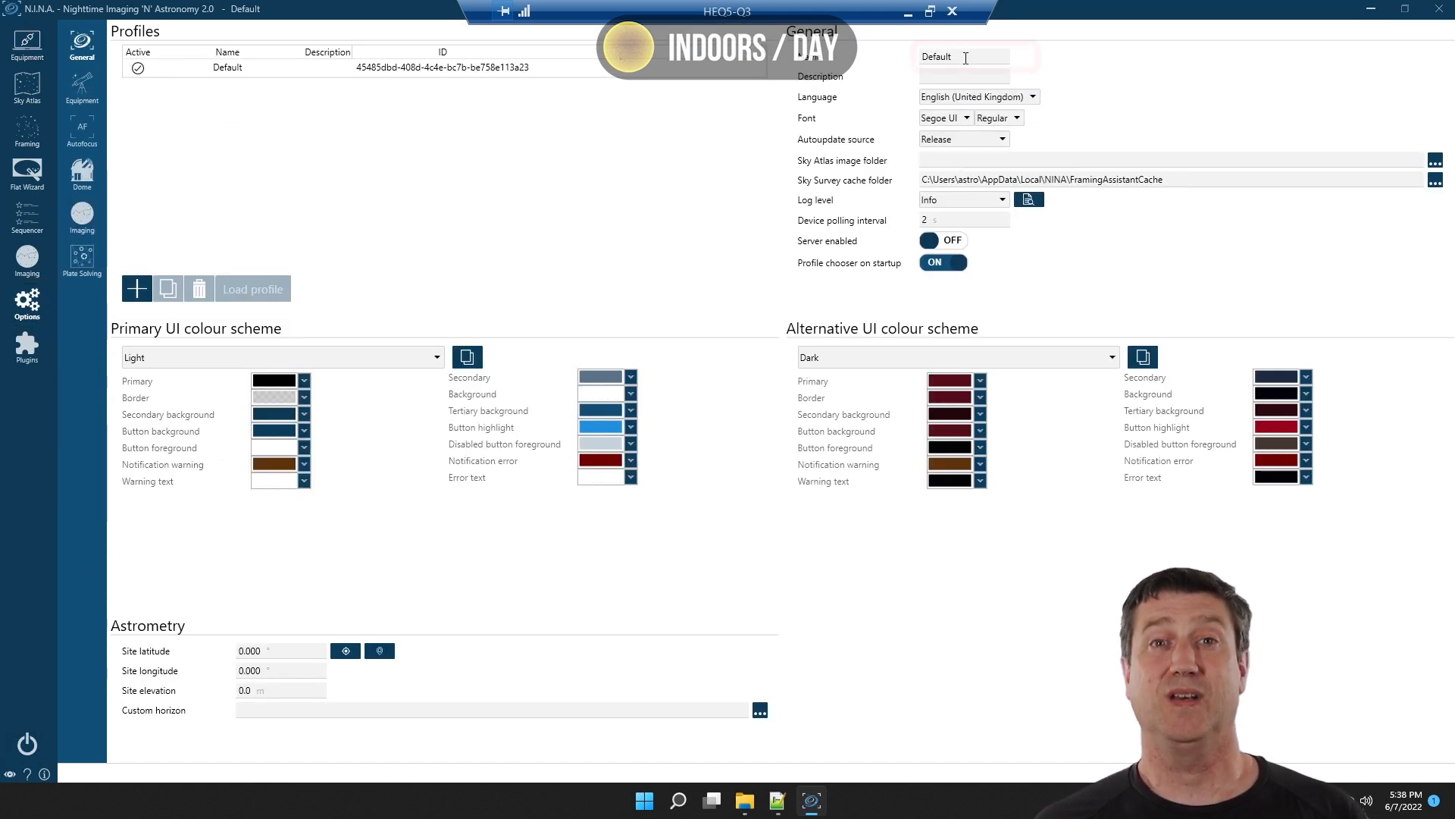
Name the profile 61EDPH2_HEQ5_2600MM, pick English (United States), keep Release autoupdate.
{"action": "double_click", "coordinate": [965, 59]}
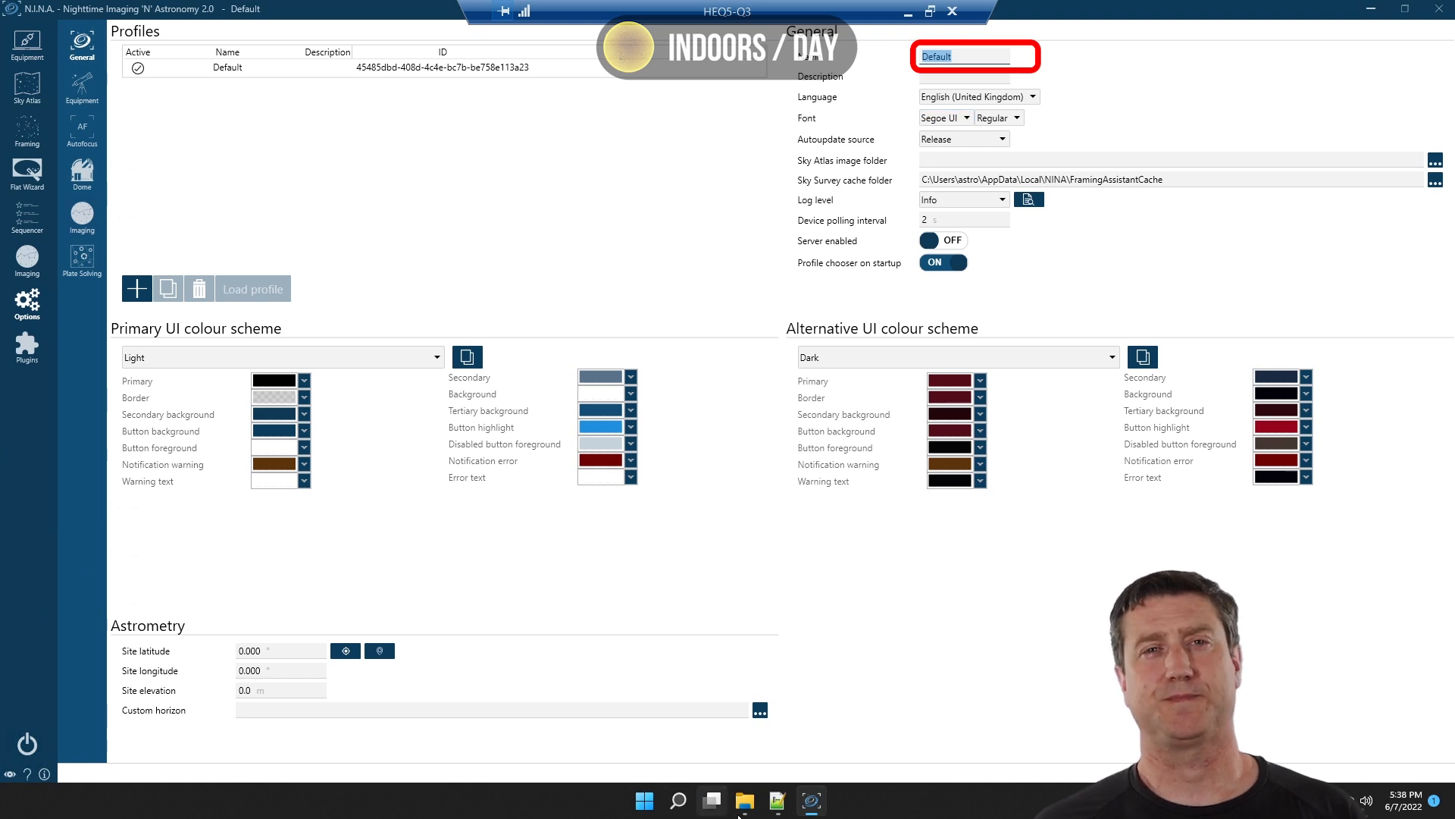
{"action": "left_click", "coordinate": [778, 800]}
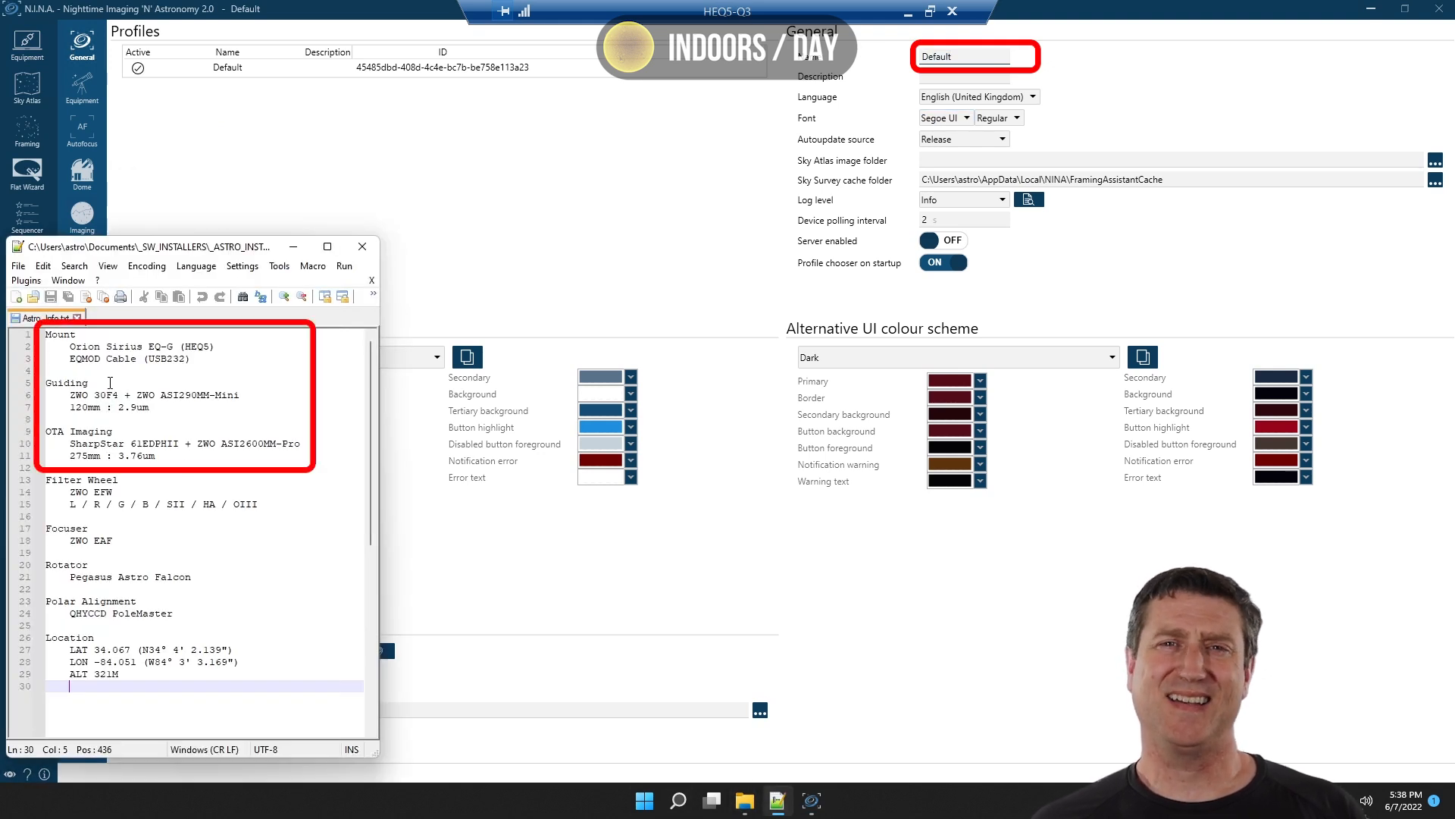
{"action": "left_click_drag", "start_coordinate": [960, 57], "coordinate": [897, 60]}
{"action": "type", "text": "61EDPH2_HEQ5_2600MM"}
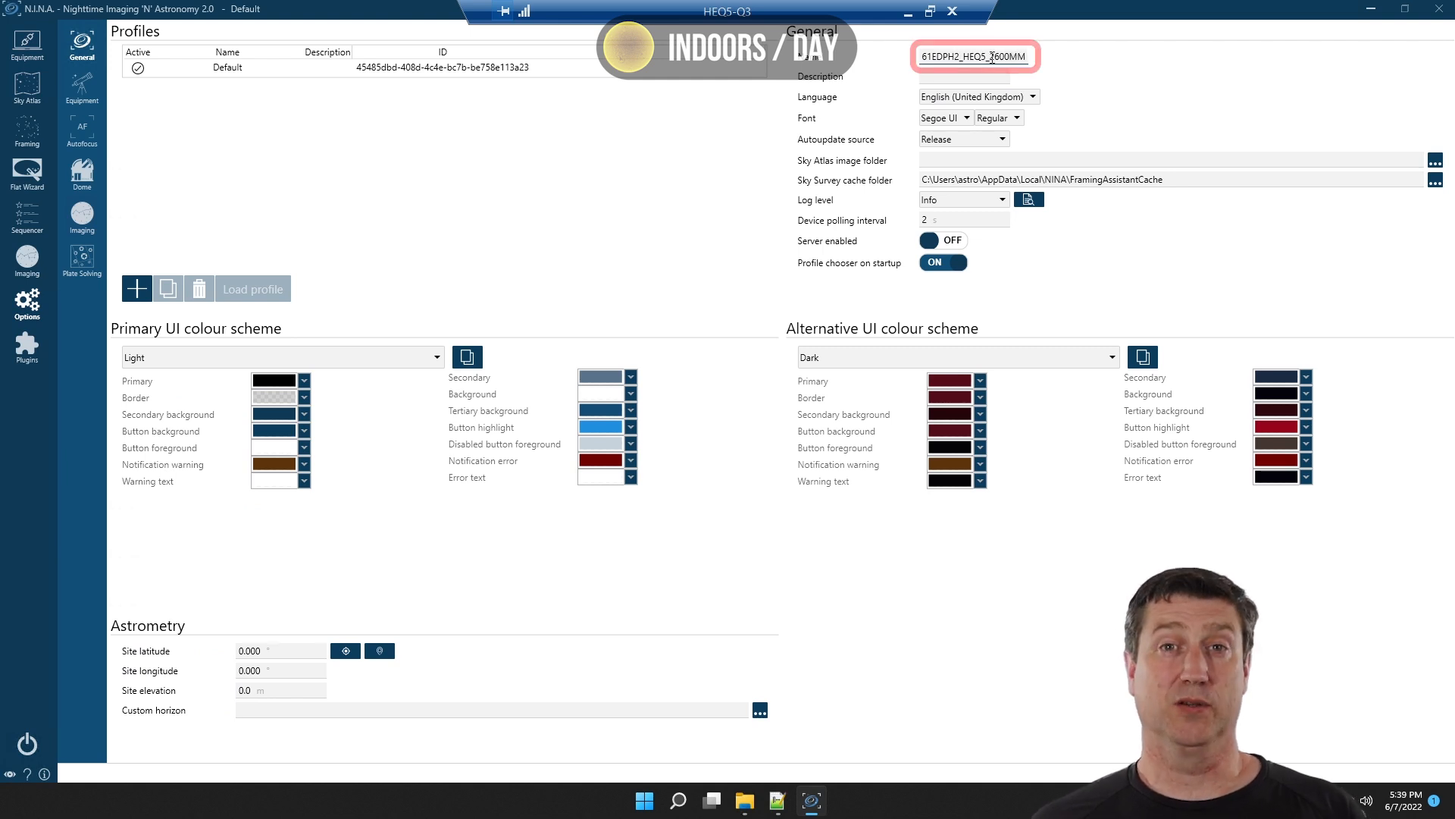
{"action": "left_click", "coordinate": [1006, 97]}
{"action": "left_click", "coordinate": [1004, 128]}
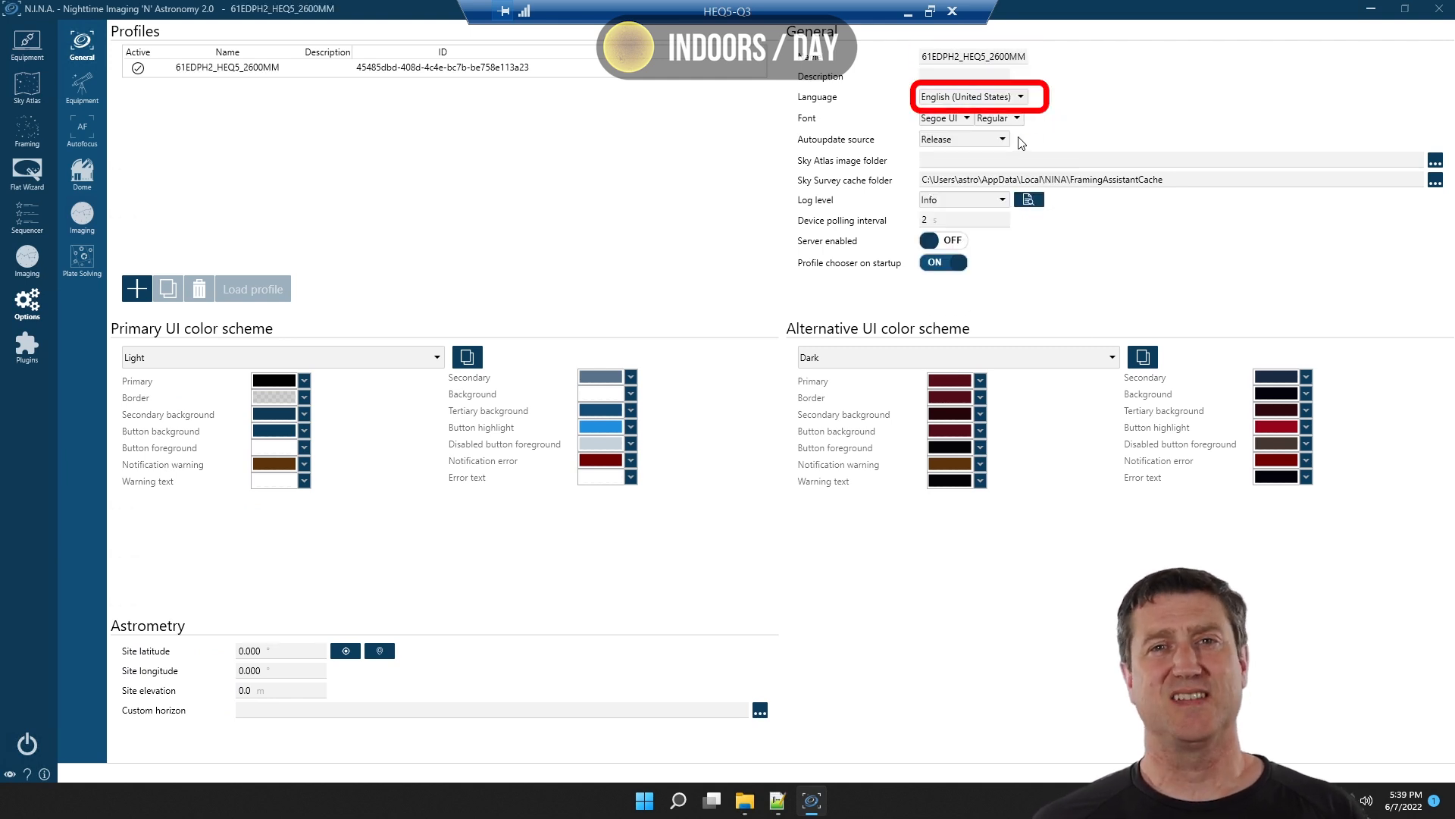
{"action": "left_click", "coordinate": [1005, 139]}
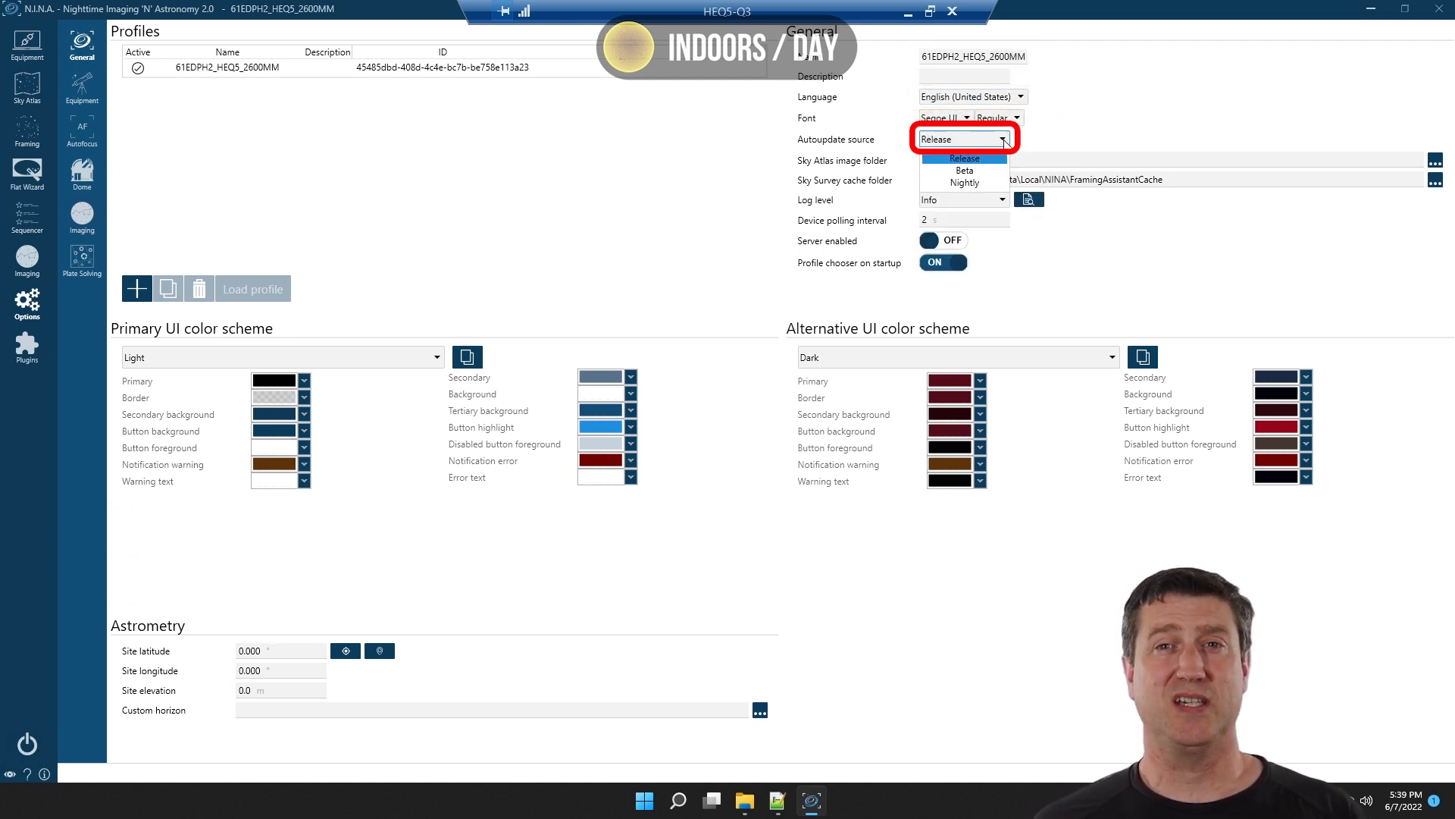
{"action": "left_click", "coordinate": [1004, 141]}
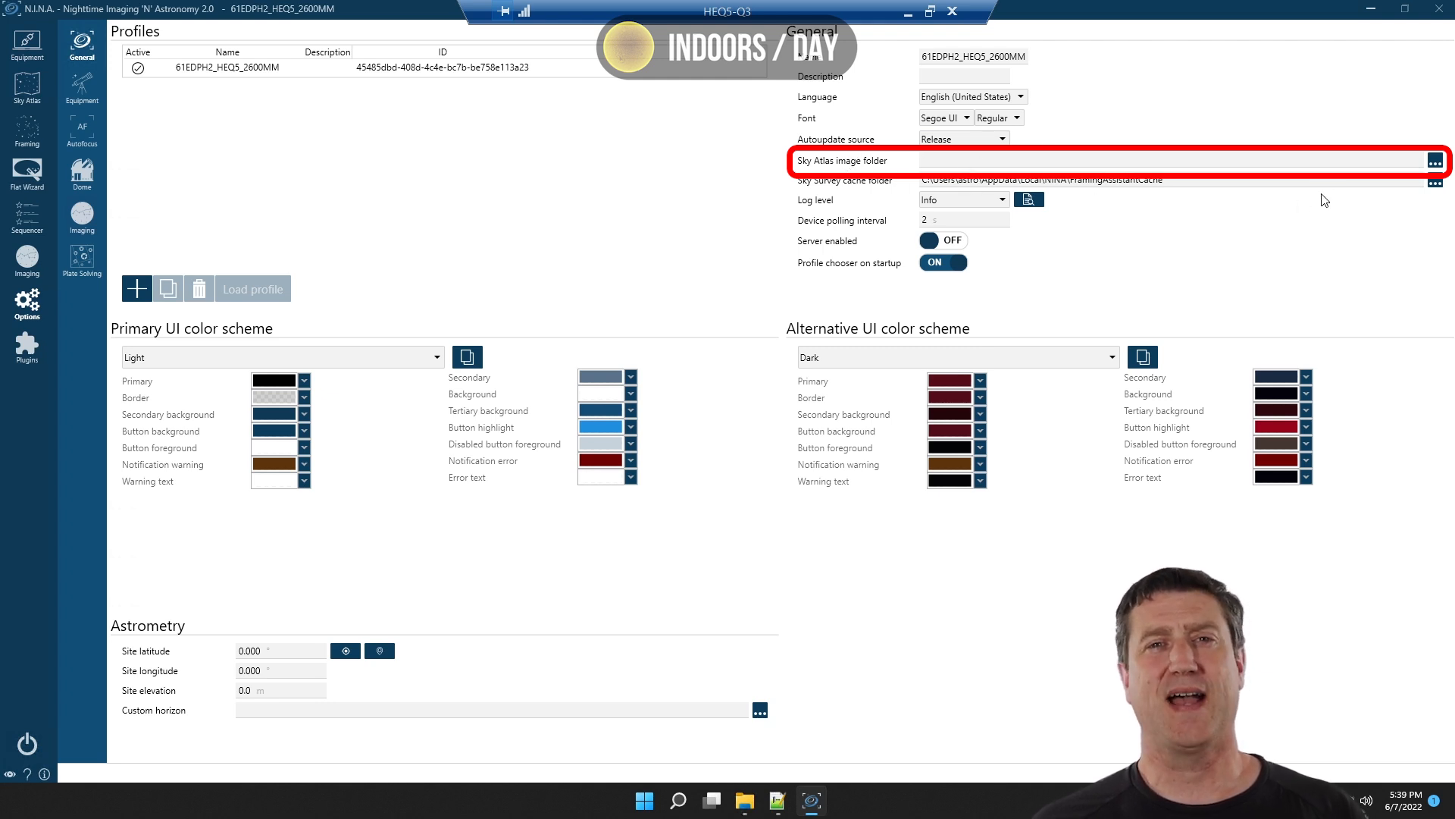
{"action": "left_click", "coordinate": [751, 805]}
Copy the SkyAtlasImageRepository folder from the 1-NINA download archive.
{"action": "left_click", "coordinate": [815, 667]}
{"action": "left_click", "coordinate": [729, 209]}
{"action": "double_click", "coordinate": [635, 314]}
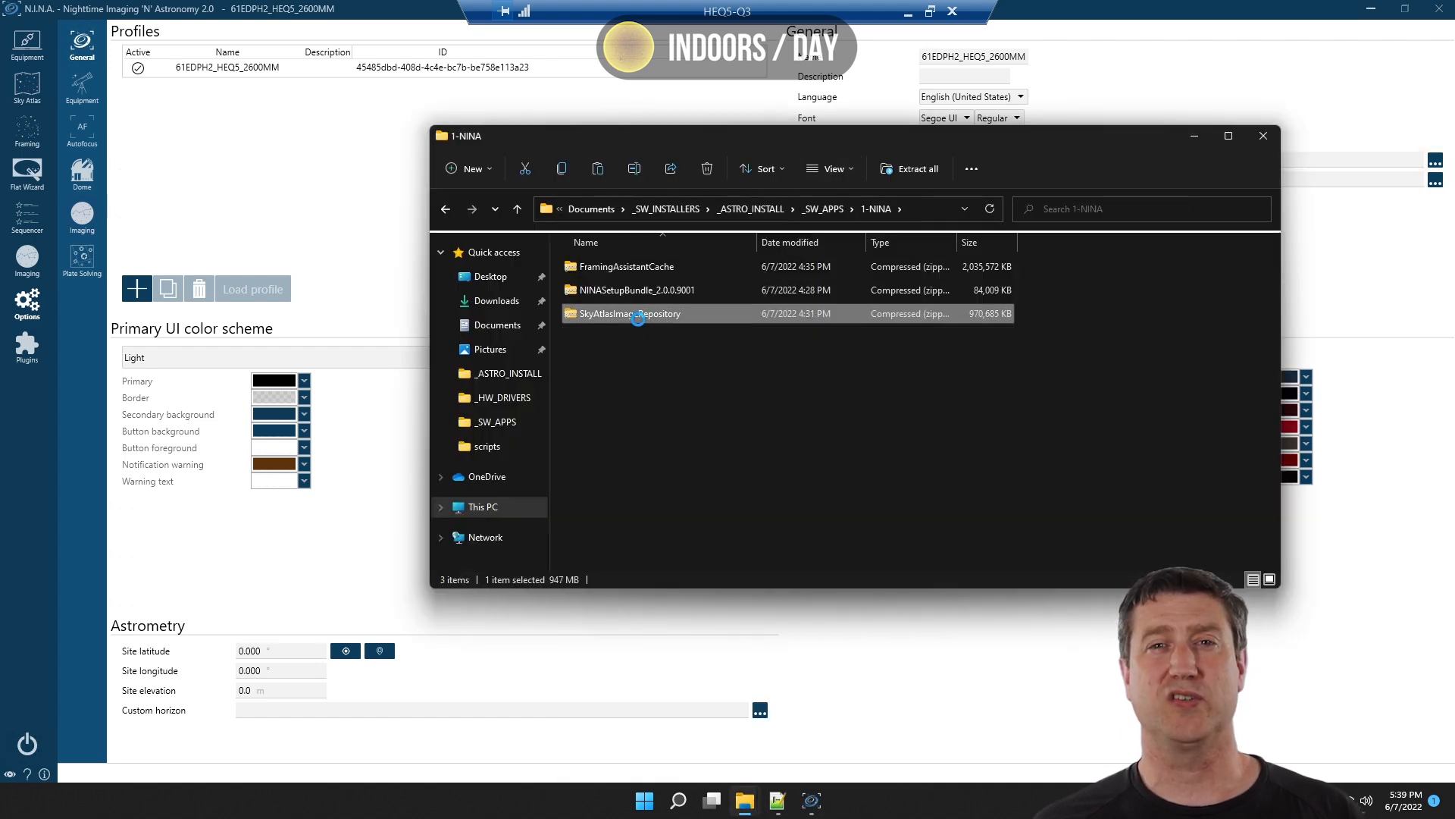
{"action": "double_click", "coordinate": [617, 267]}
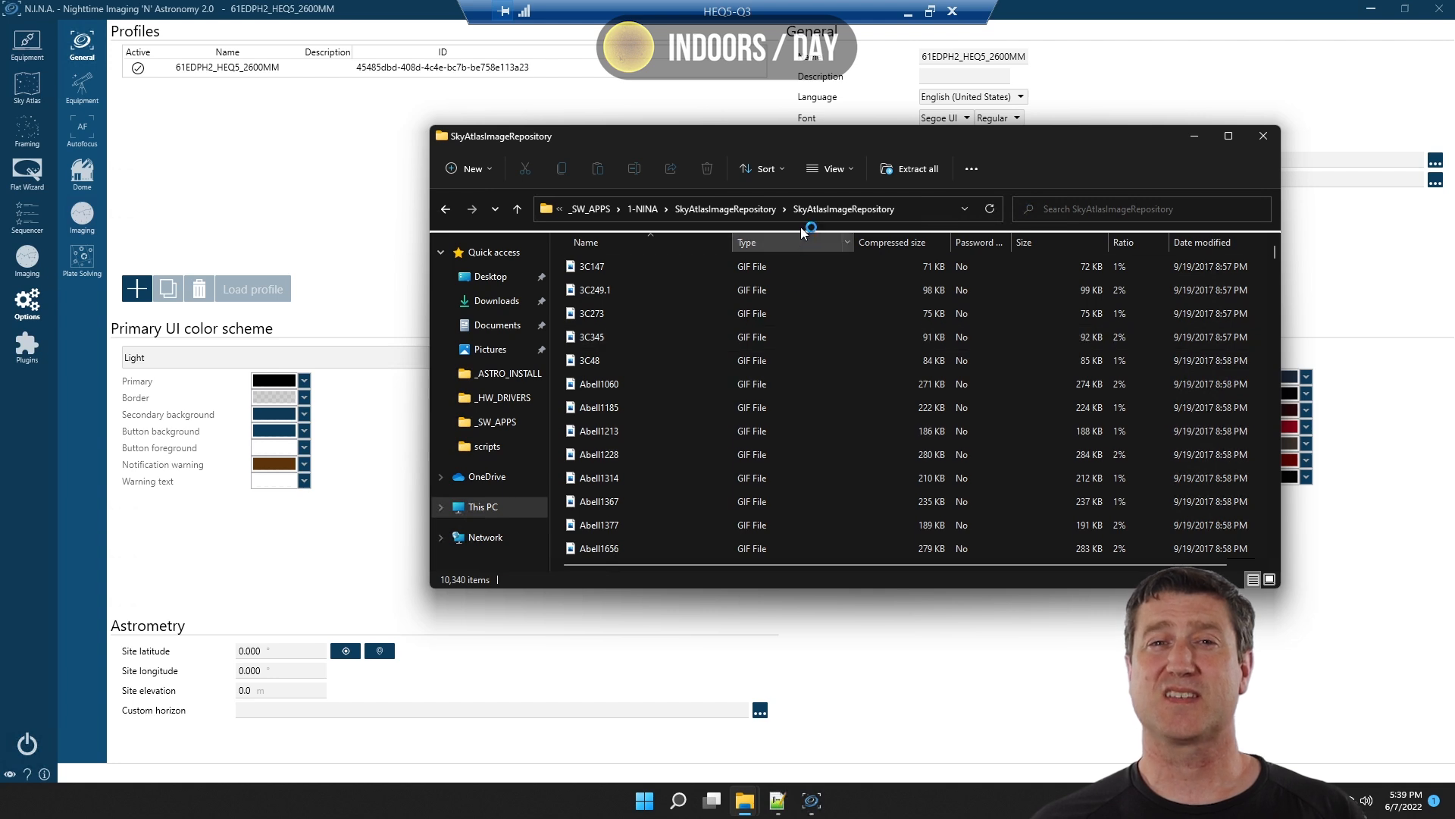
{"action": "left_click", "coordinate": [755, 212]}
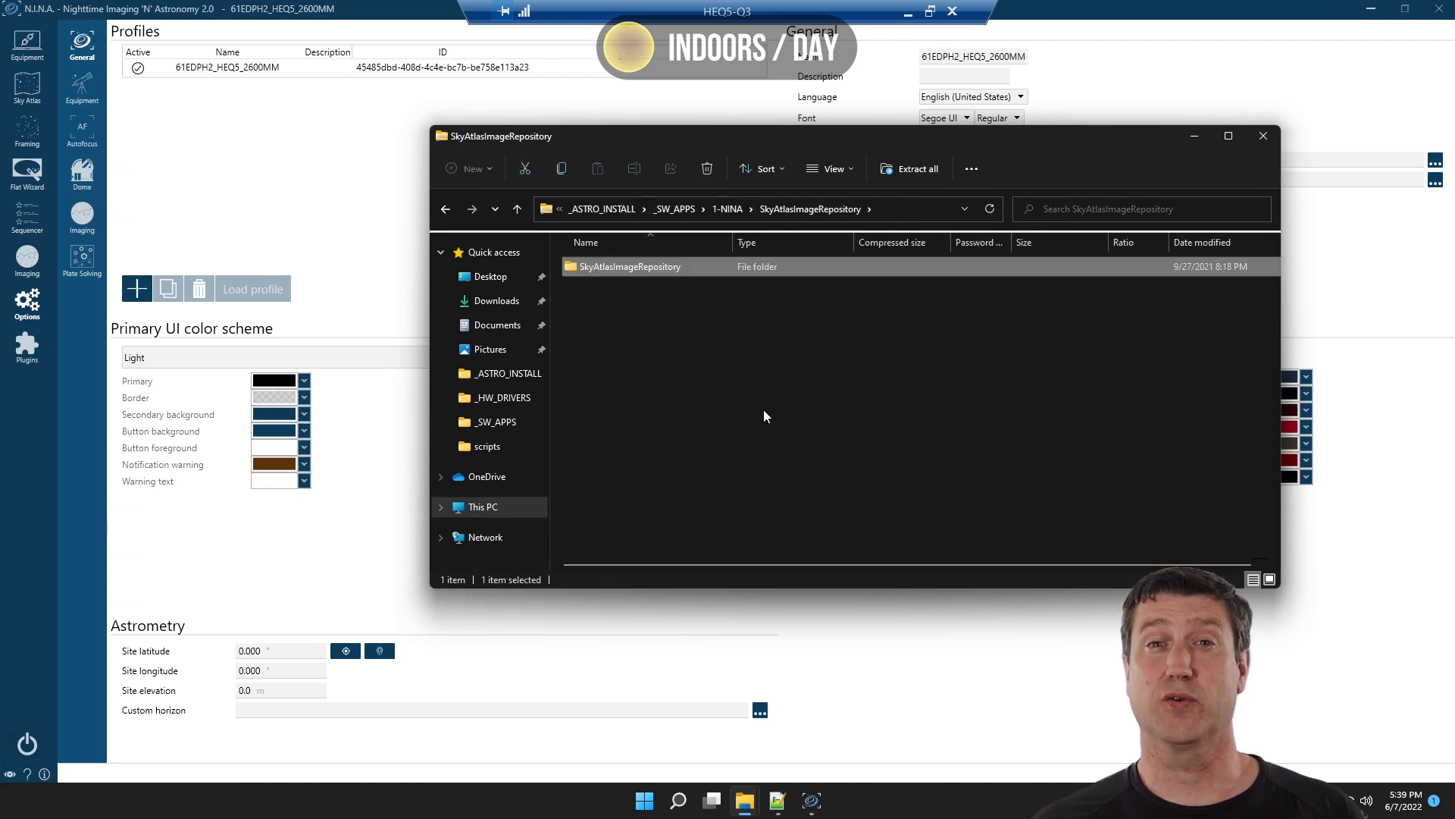
{"action": "right_click", "coordinate": [616, 267]}
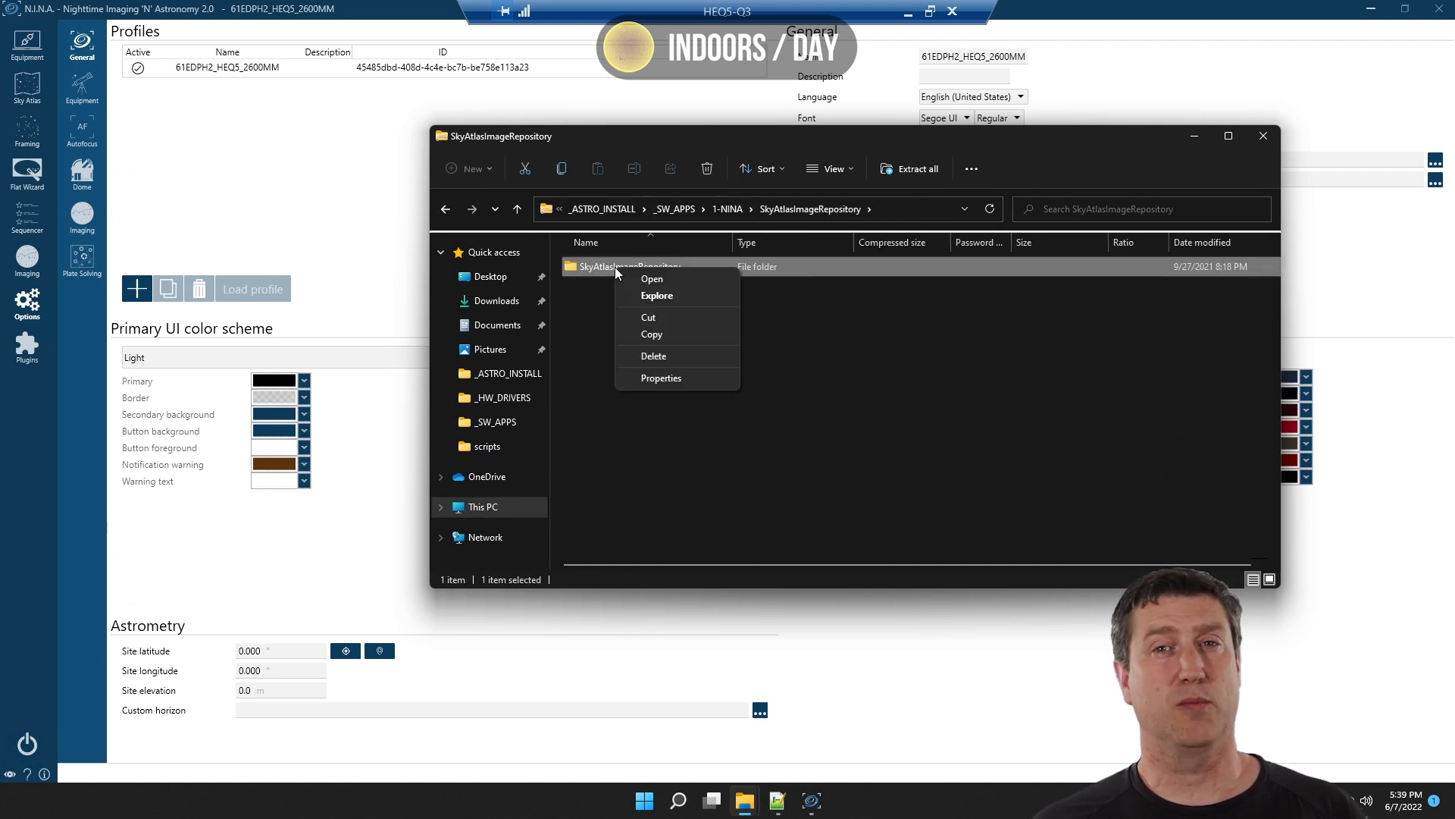
{"action": "left_click", "coordinate": [655, 333]}
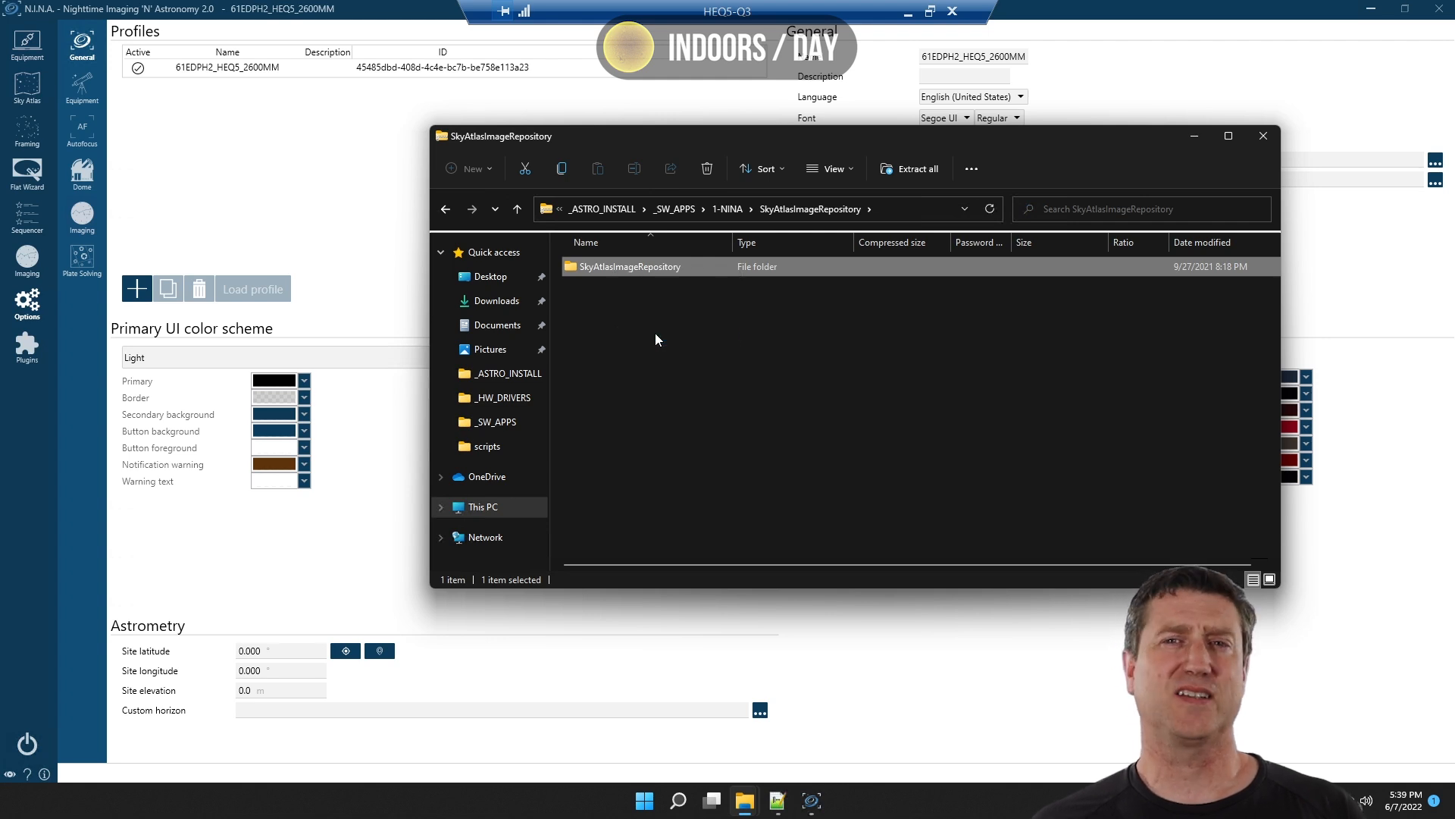
Paste the sky atlas images into Documents, opened in a new window.
{"action": "right_click", "coordinate": [496, 326]}
{"action": "left_click", "coordinate": [559, 373]}
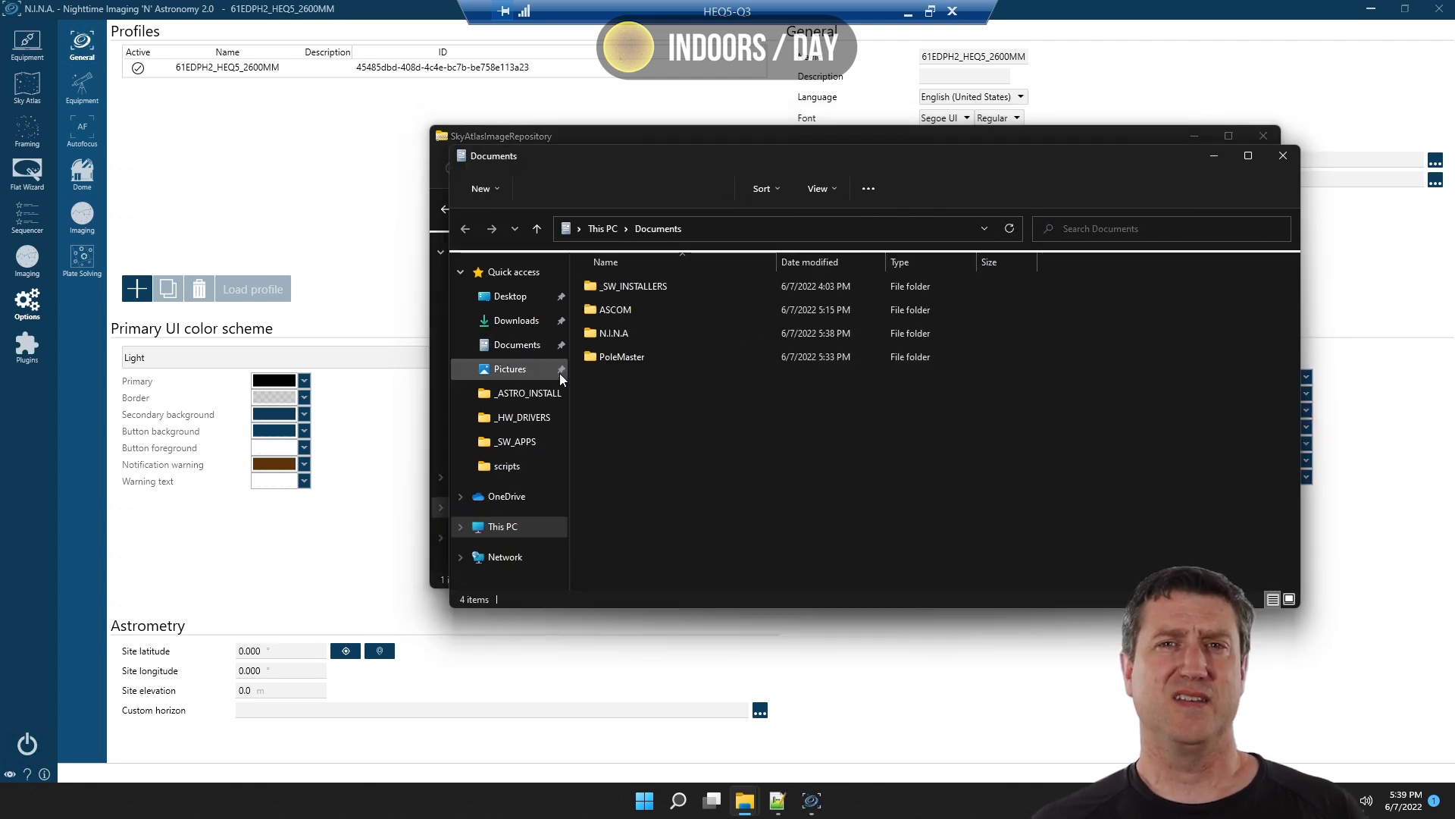
{"action": "right_click", "coordinate": [627, 429]}
{"action": "left_click", "coordinate": [648, 446]}
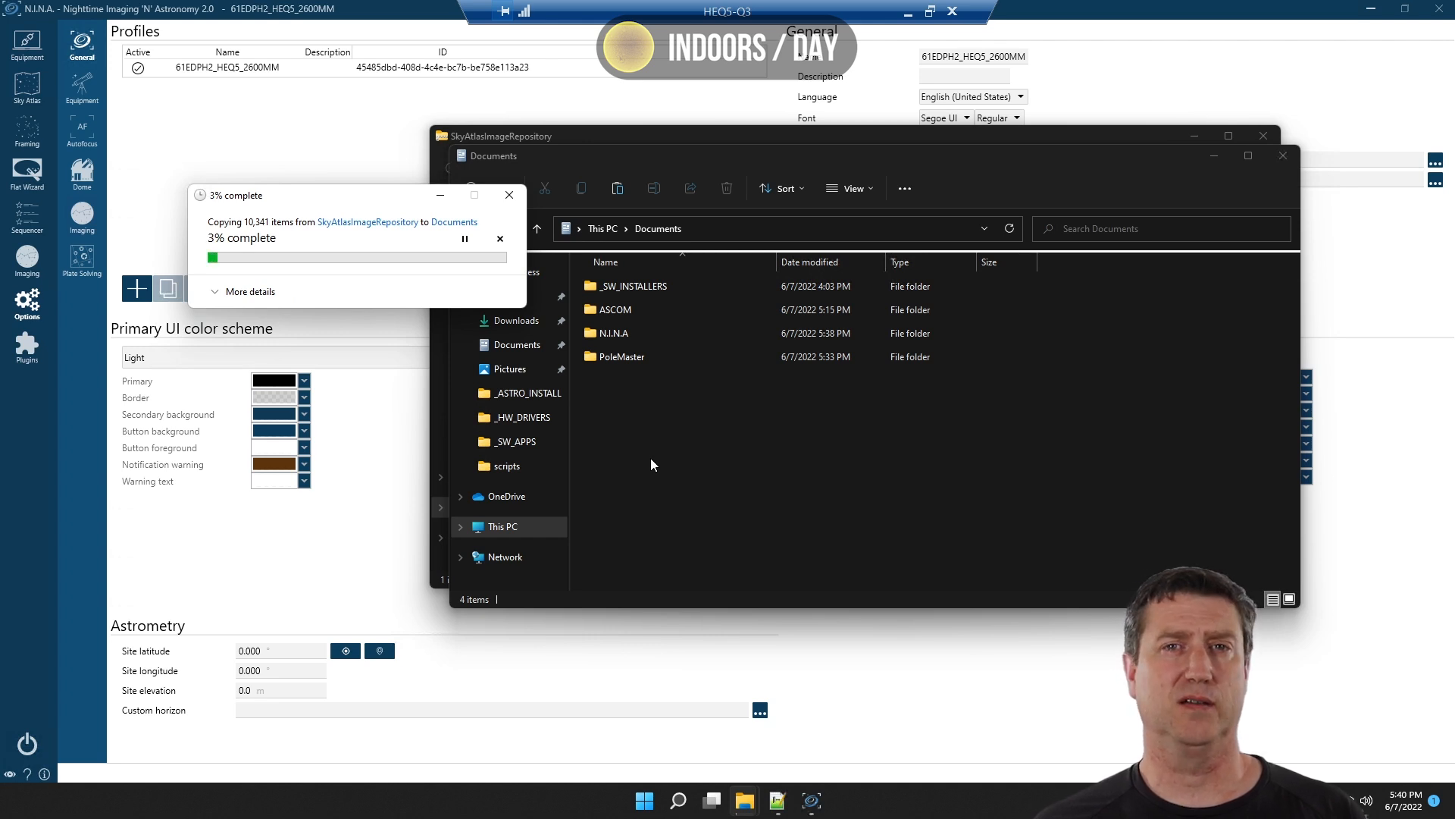
{"action": "left_click_drag", "start_coordinate": [750, 156], "coordinate": [432, 335]}
Copy the FramingAssistantCache folder from the 1-NINA download.
{"action": "left_click", "coordinate": [717, 207]}
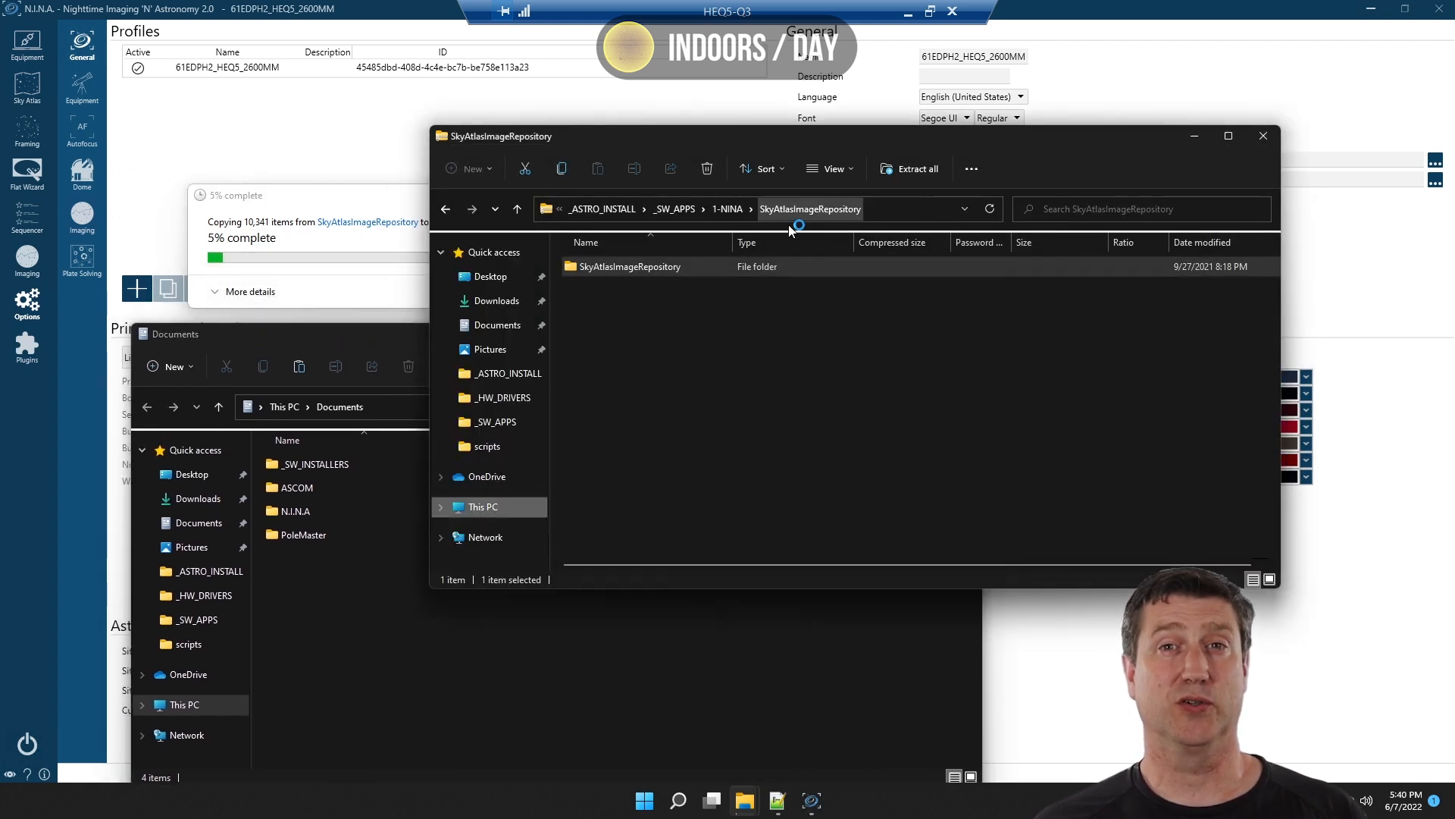
{"action": "double_click", "coordinate": [625, 267]}
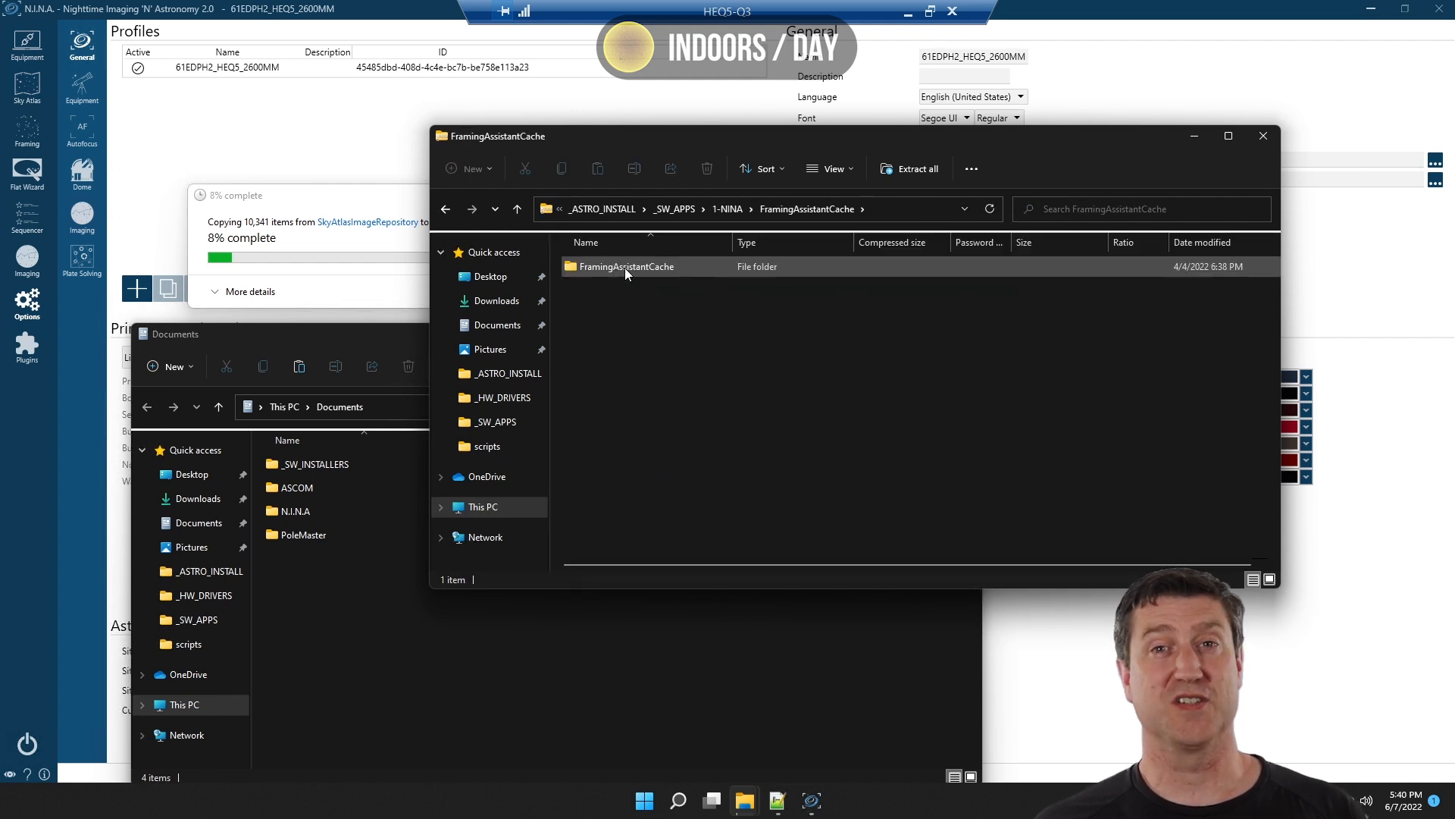
{"action": "double_click", "coordinate": [625, 267]}
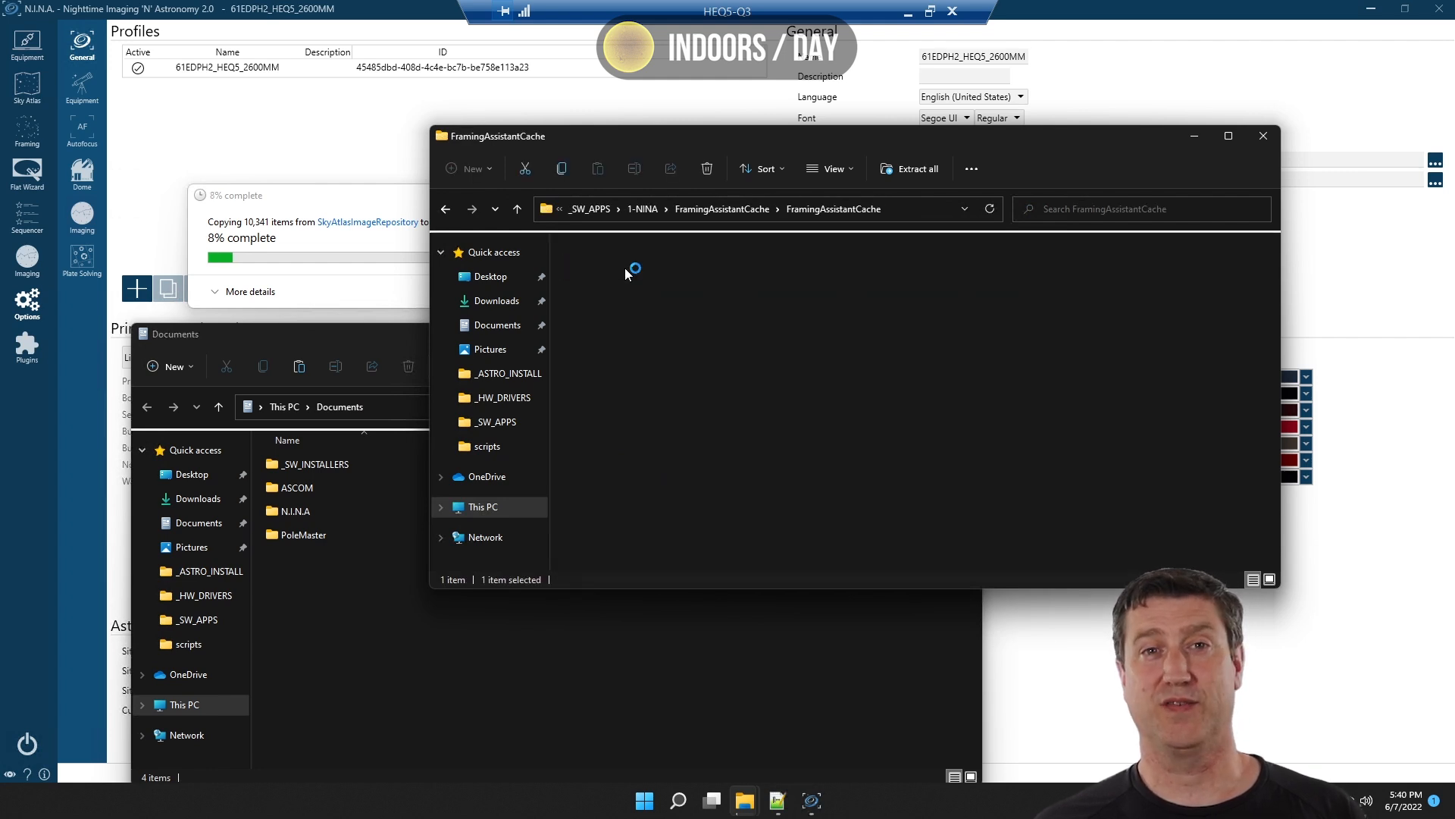
{"action": "left_click", "coordinate": [729, 208]}
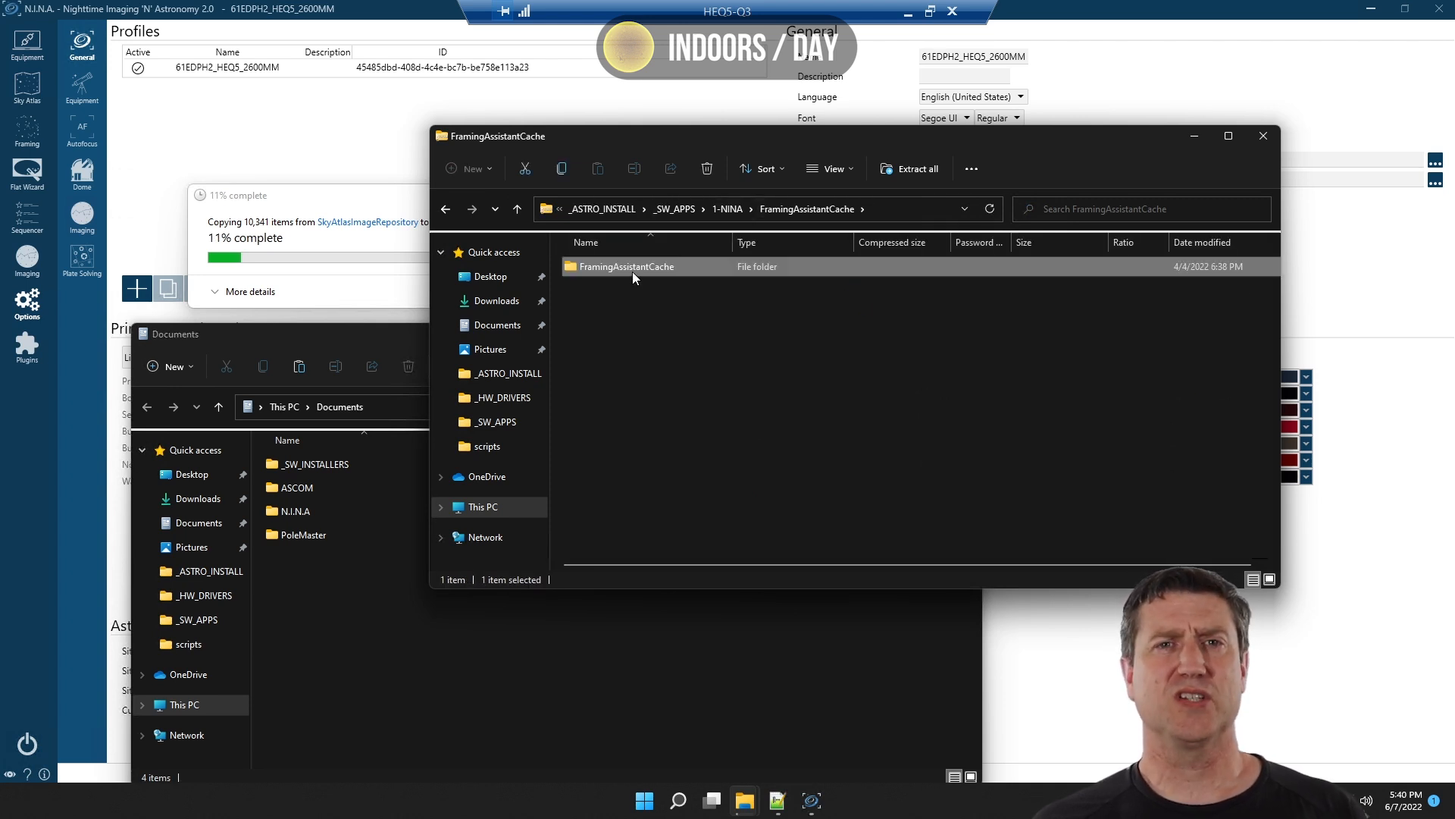
{"action": "right_click", "coordinate": [632, 272]}
{"action": "left_click", "coordinate": [673, 339]}
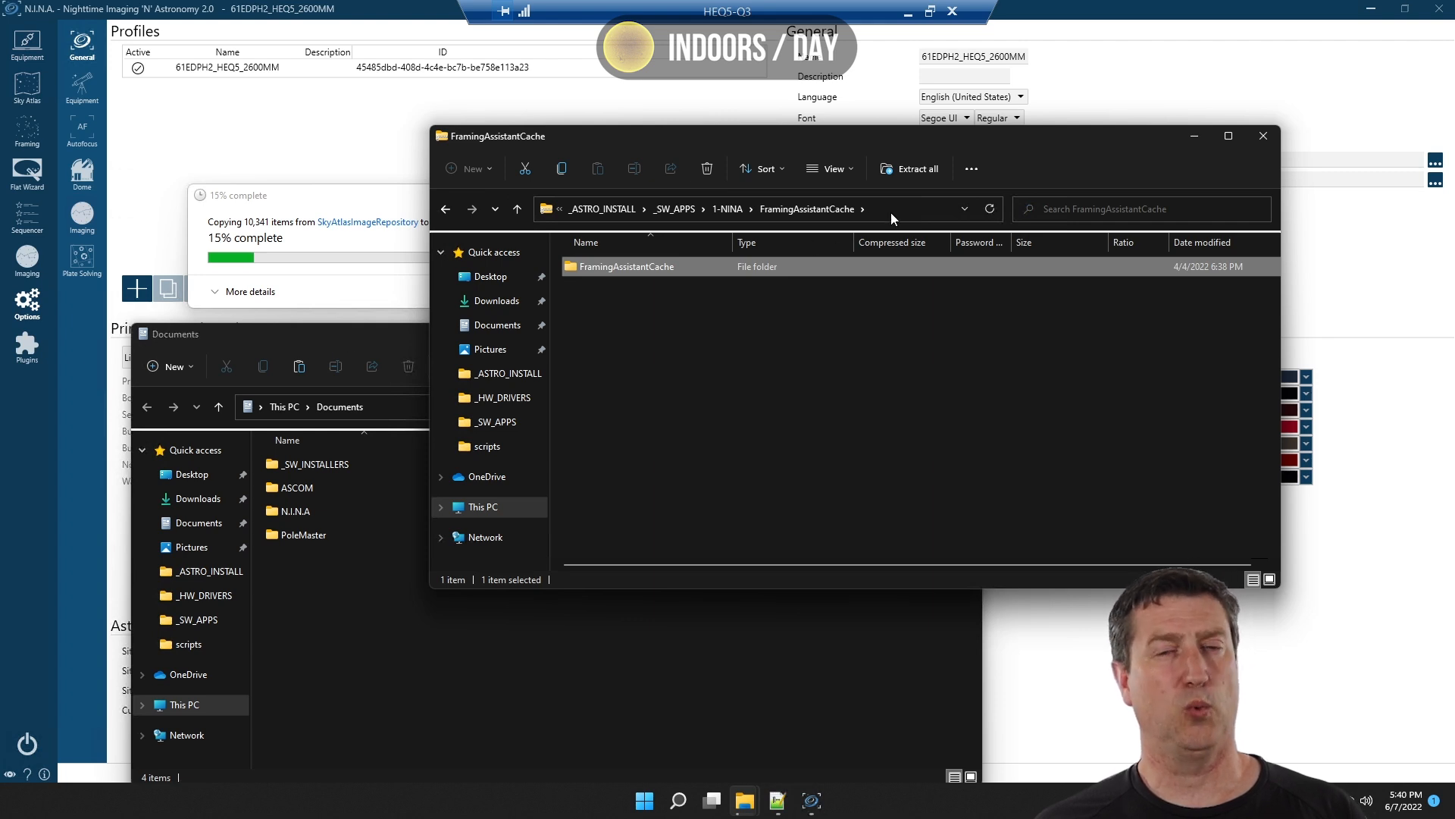
{"action": "left_click", "coordinate": [329, 339]}
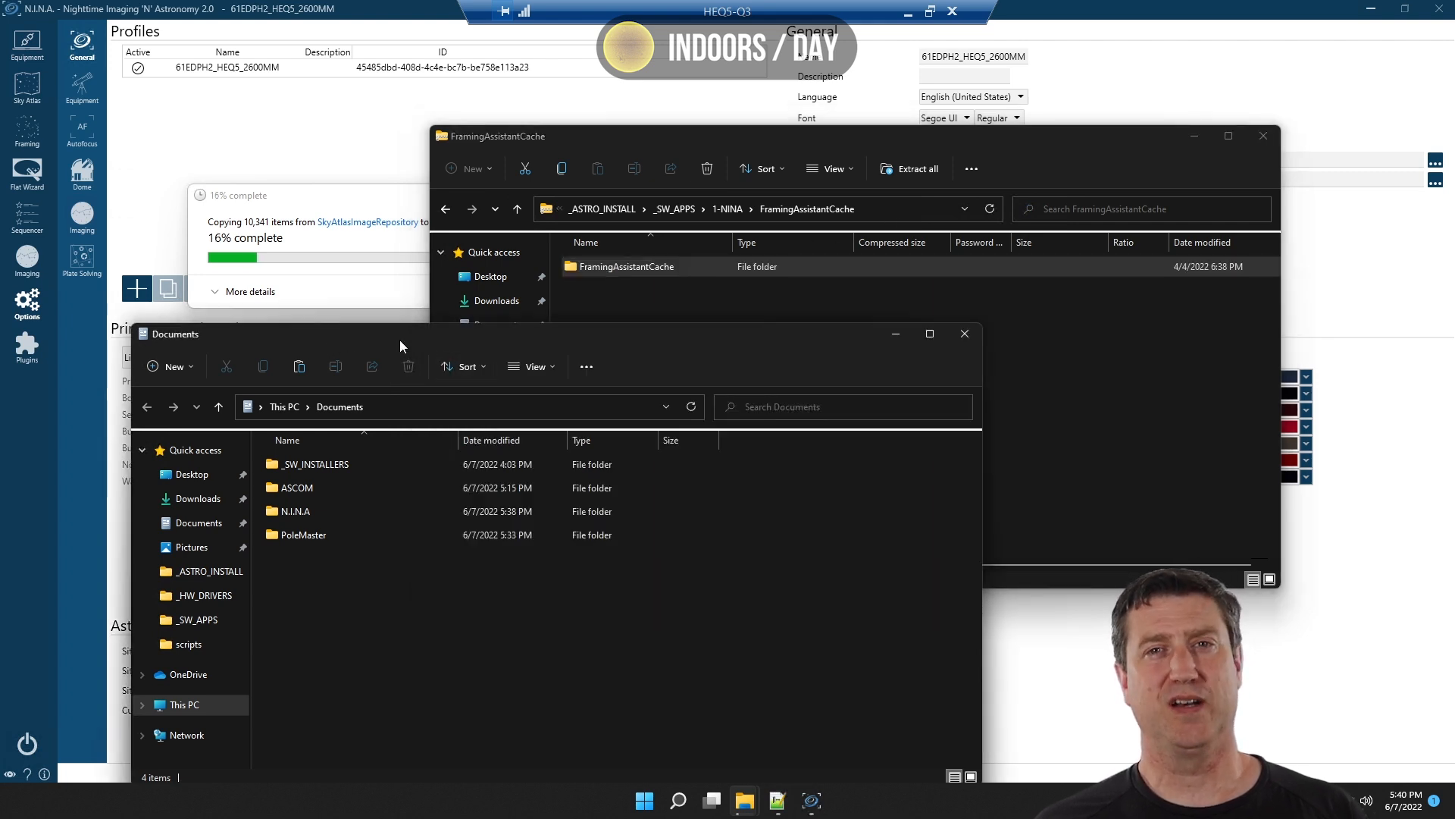
Paste FramingAssistantCache into %localappdata%\NINA, replacing existing files, then close the window.
{"action": "left_click", "coordinate": [454, 408]}
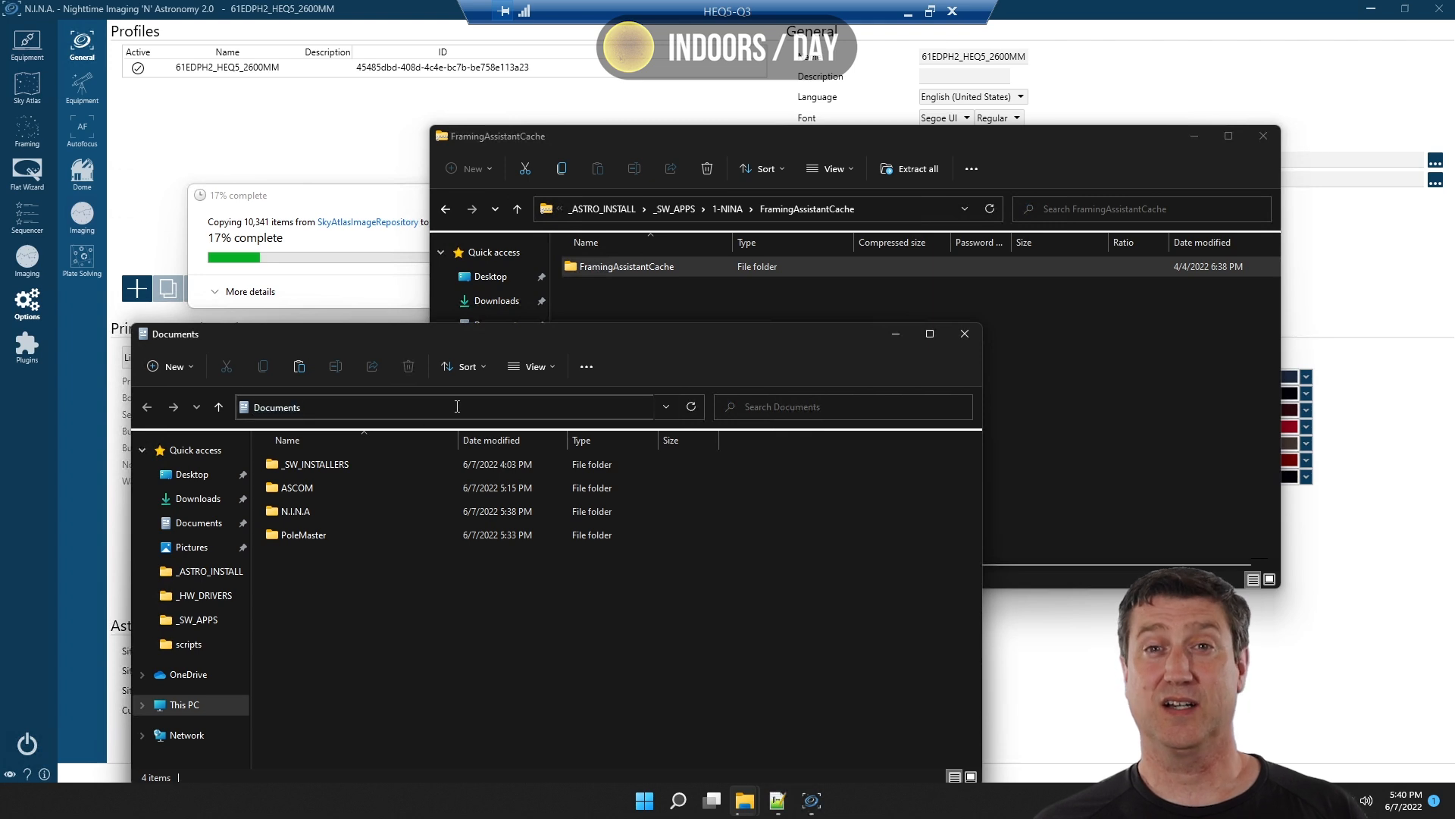
{"action": "type", "text": "%localappdata%"}
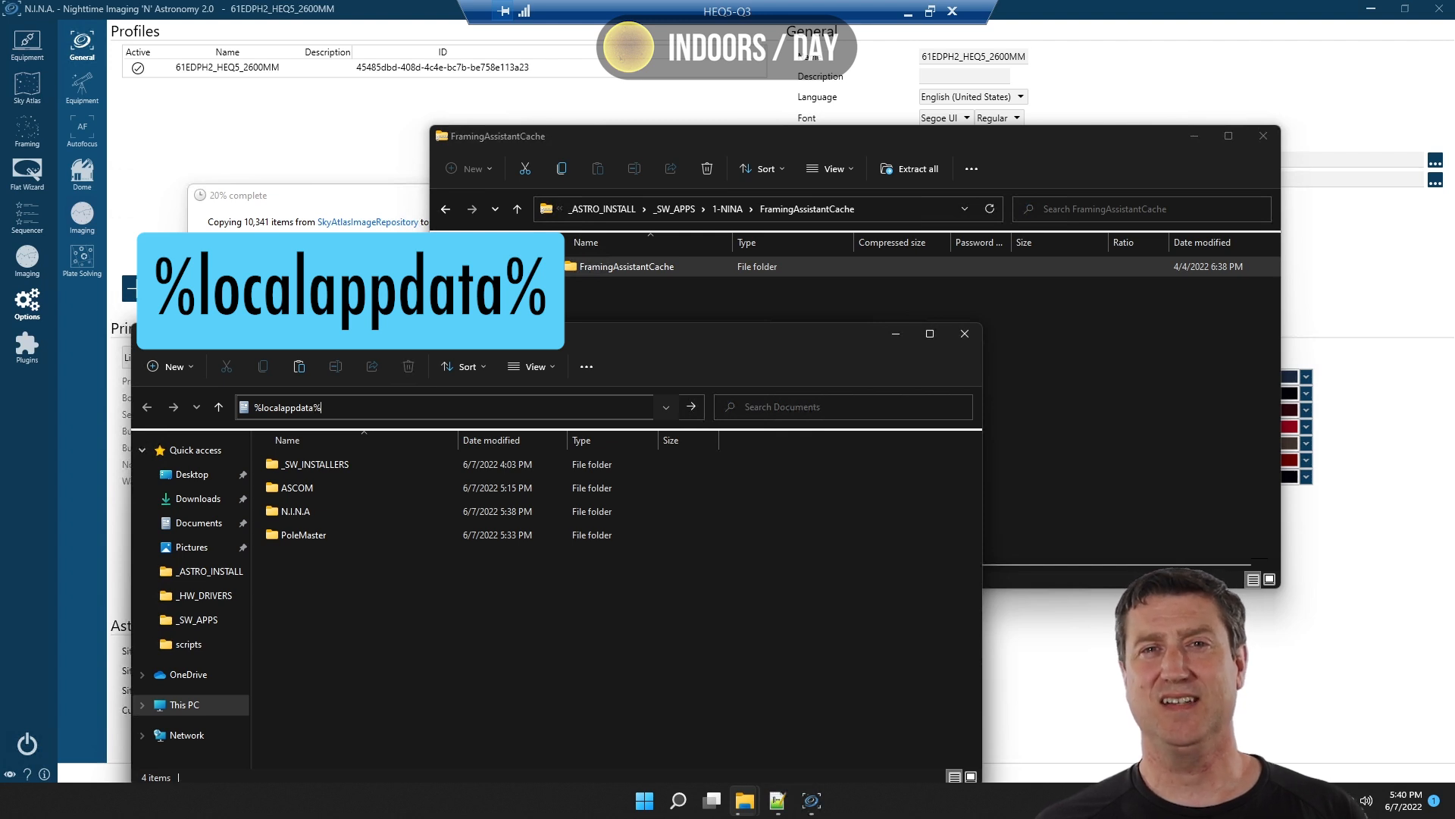
{"action": "key", "text": "Return"}
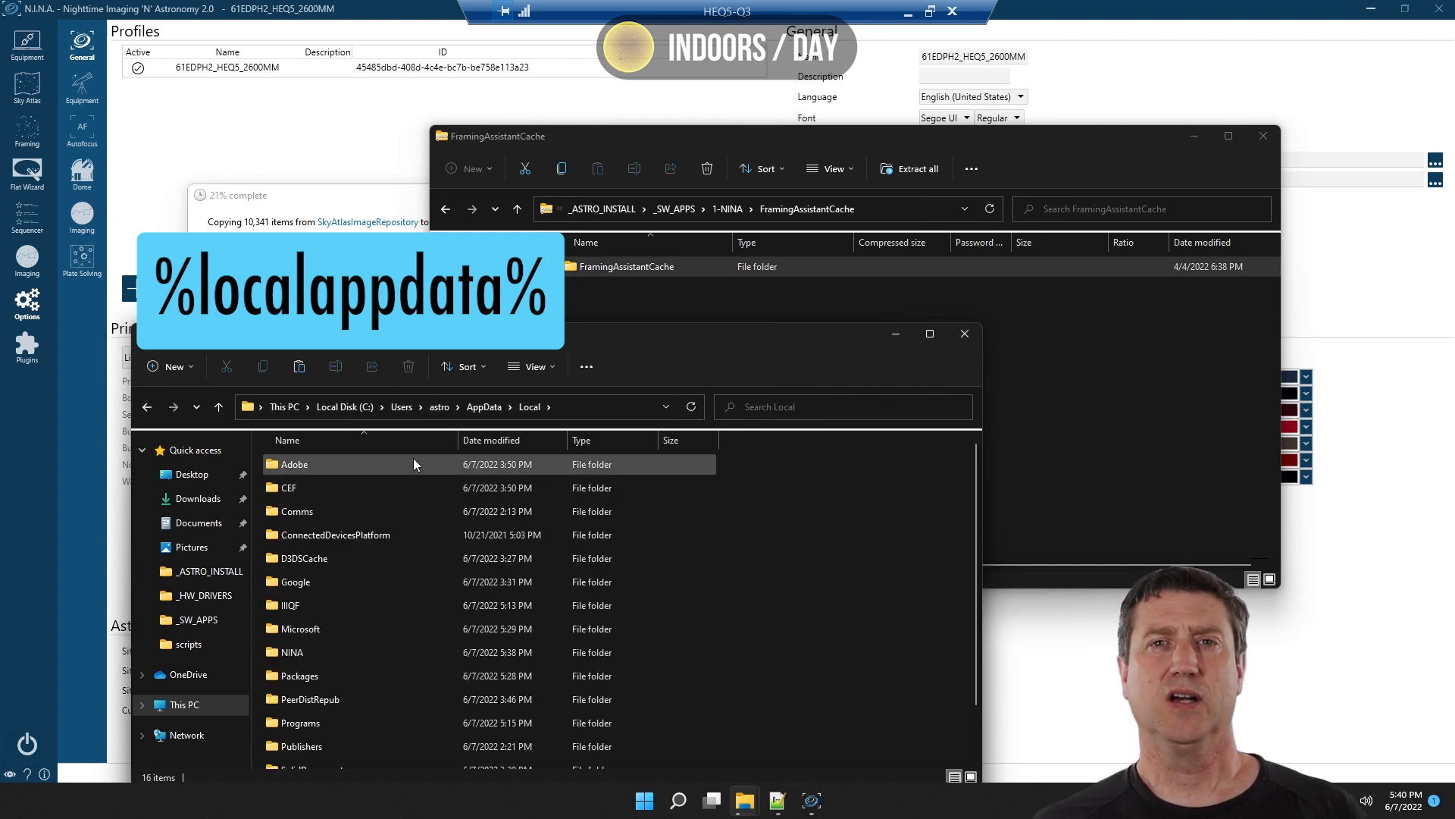
{"action": "left_click", "coordinate": [288, 653]}
{"action": "double_click", "coordinate": [288, 653]}
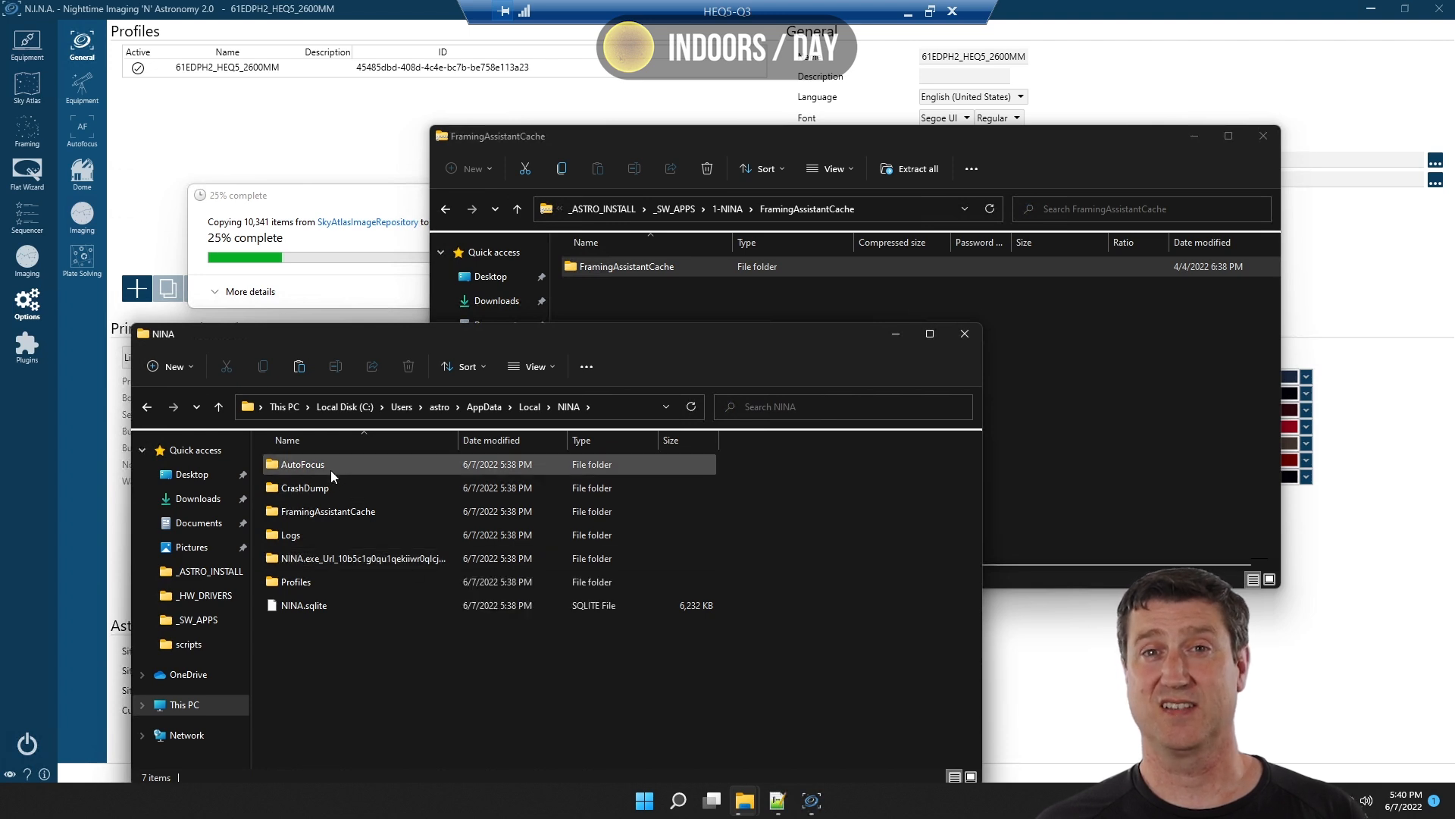
{"action": "right_click", "coordinate": [356, 669]}
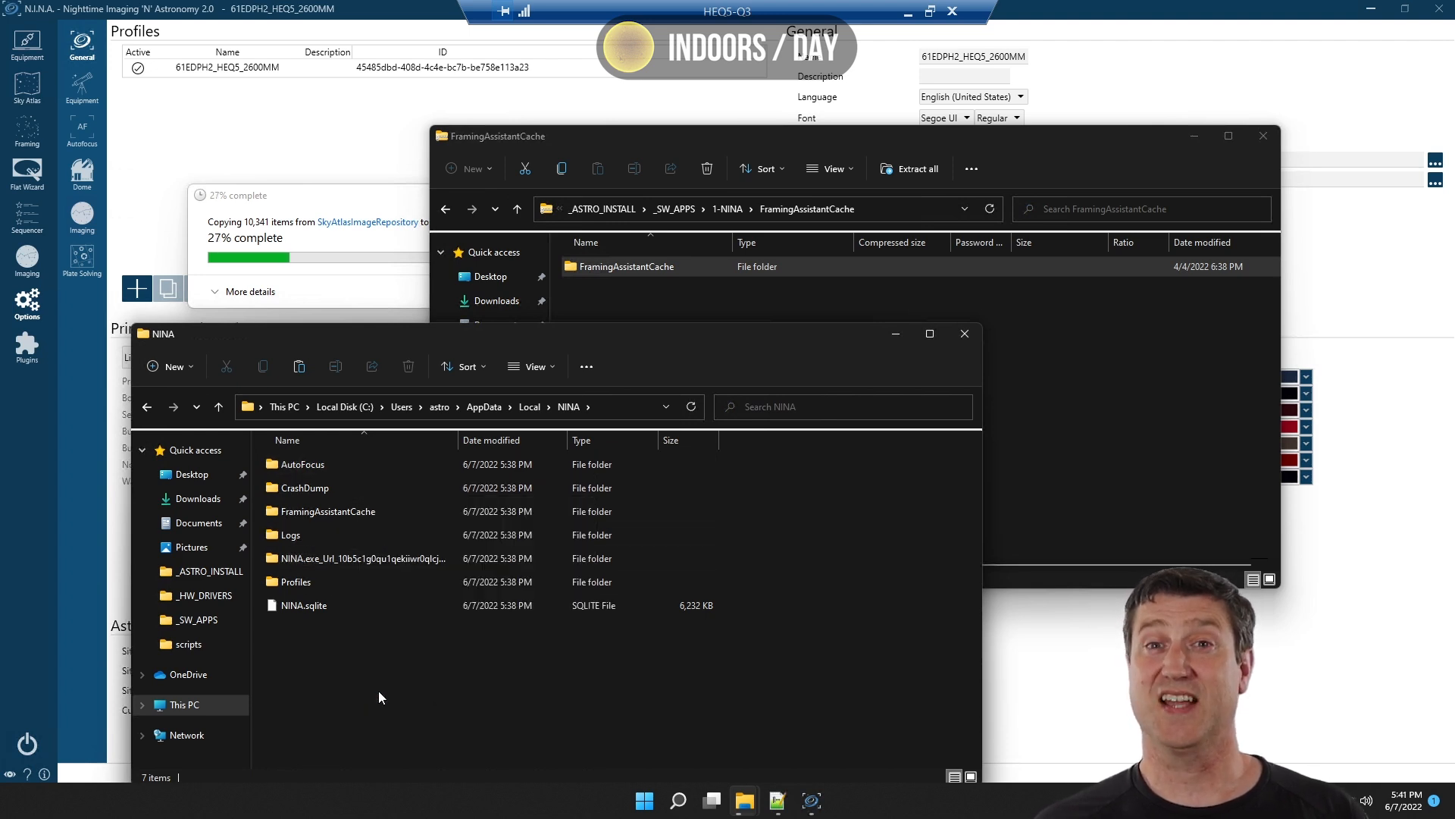
{"action": "left_click", "coordinate": [379, 691]}
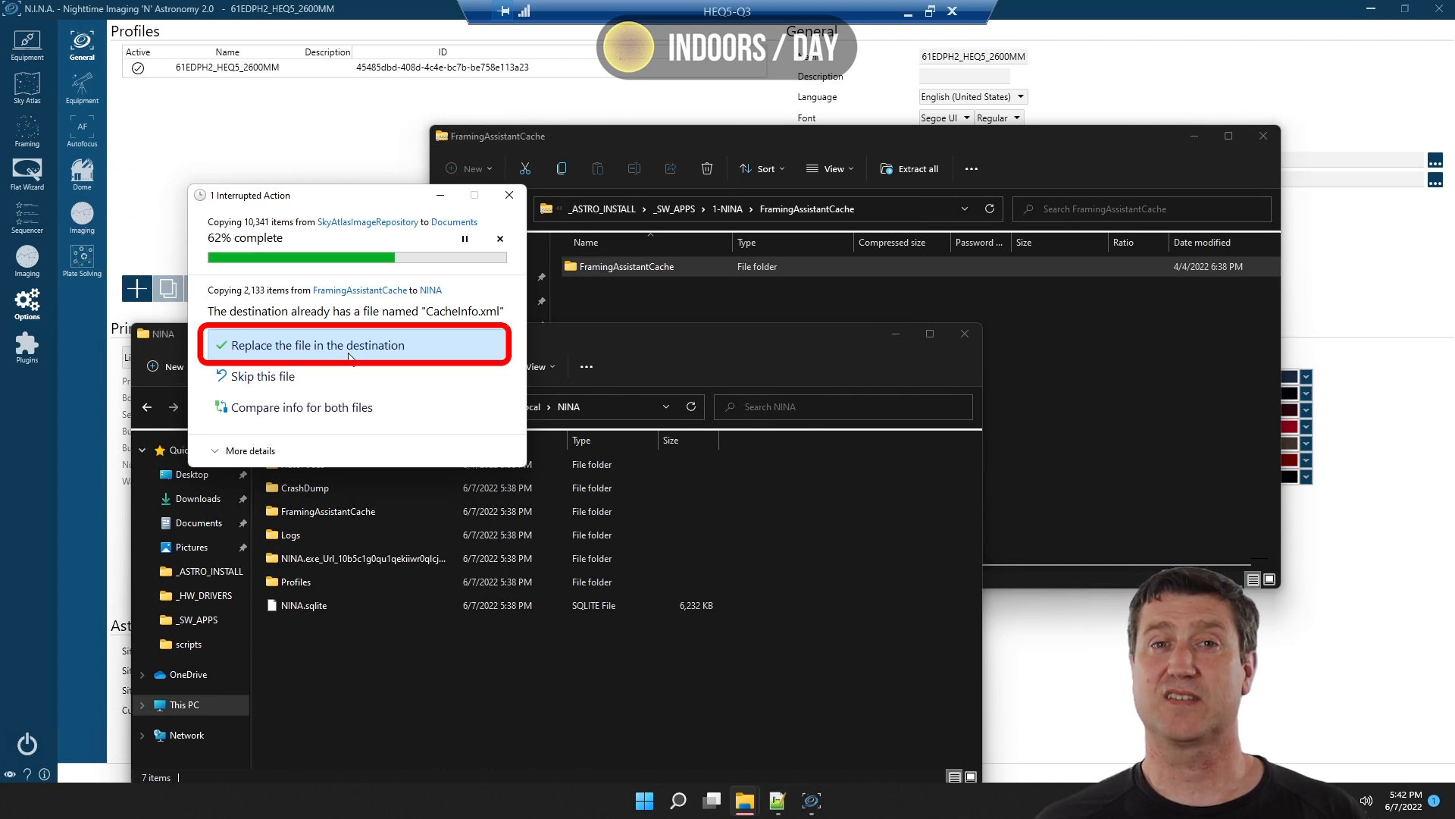
{"action": "left_click", "coordinate": [348, 355]}
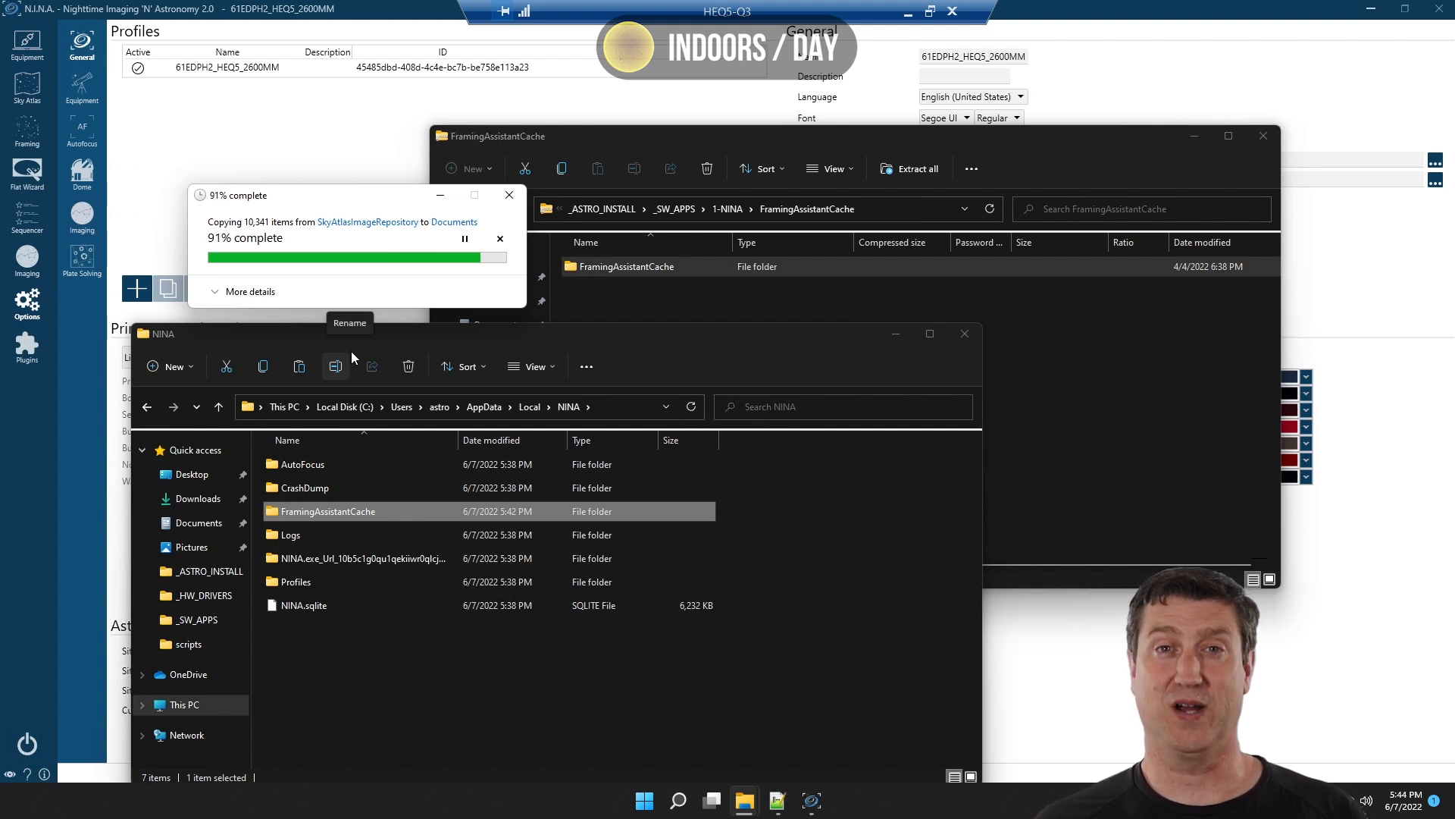
{"action": "left_click", "coordinate": [964, 334]}
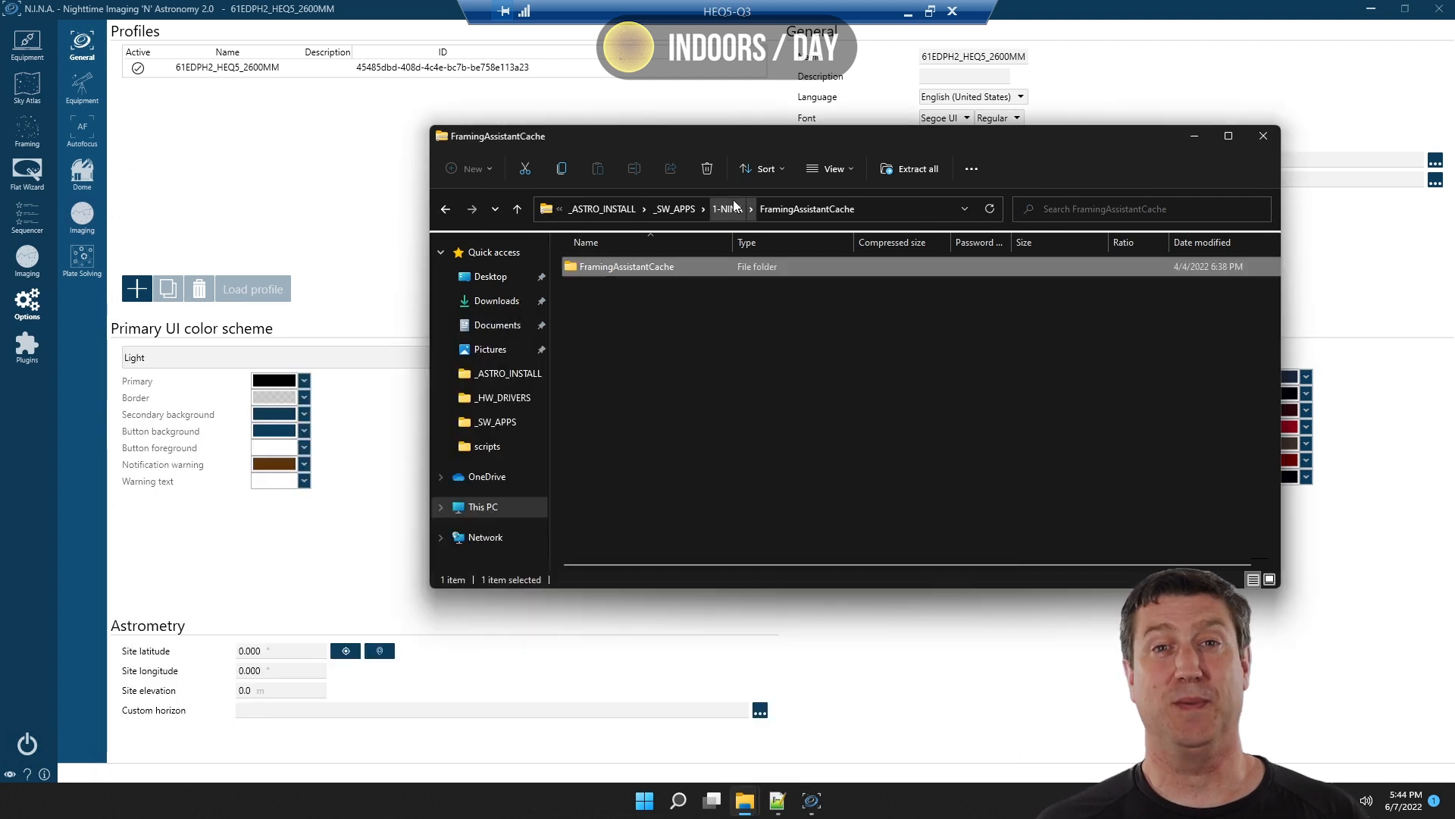
{"action": "left_click", "coordinate": [1043, 9]}
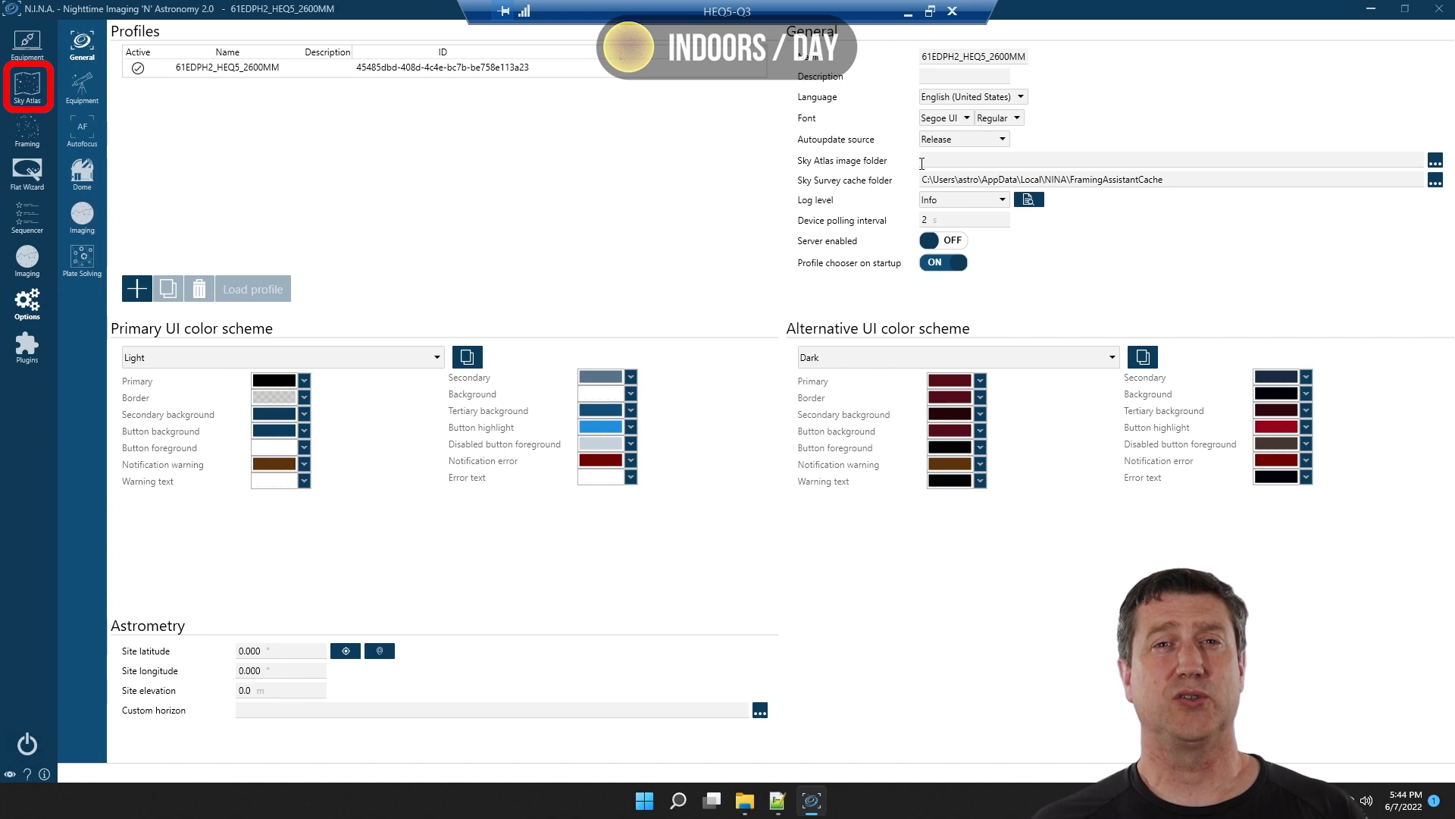
Point the Sky Atlas image folder to Documents\SkyAtlasImageRepository and return to Sky Atlas search.
{"action": "left_click", "coordinate": [34, 97]}
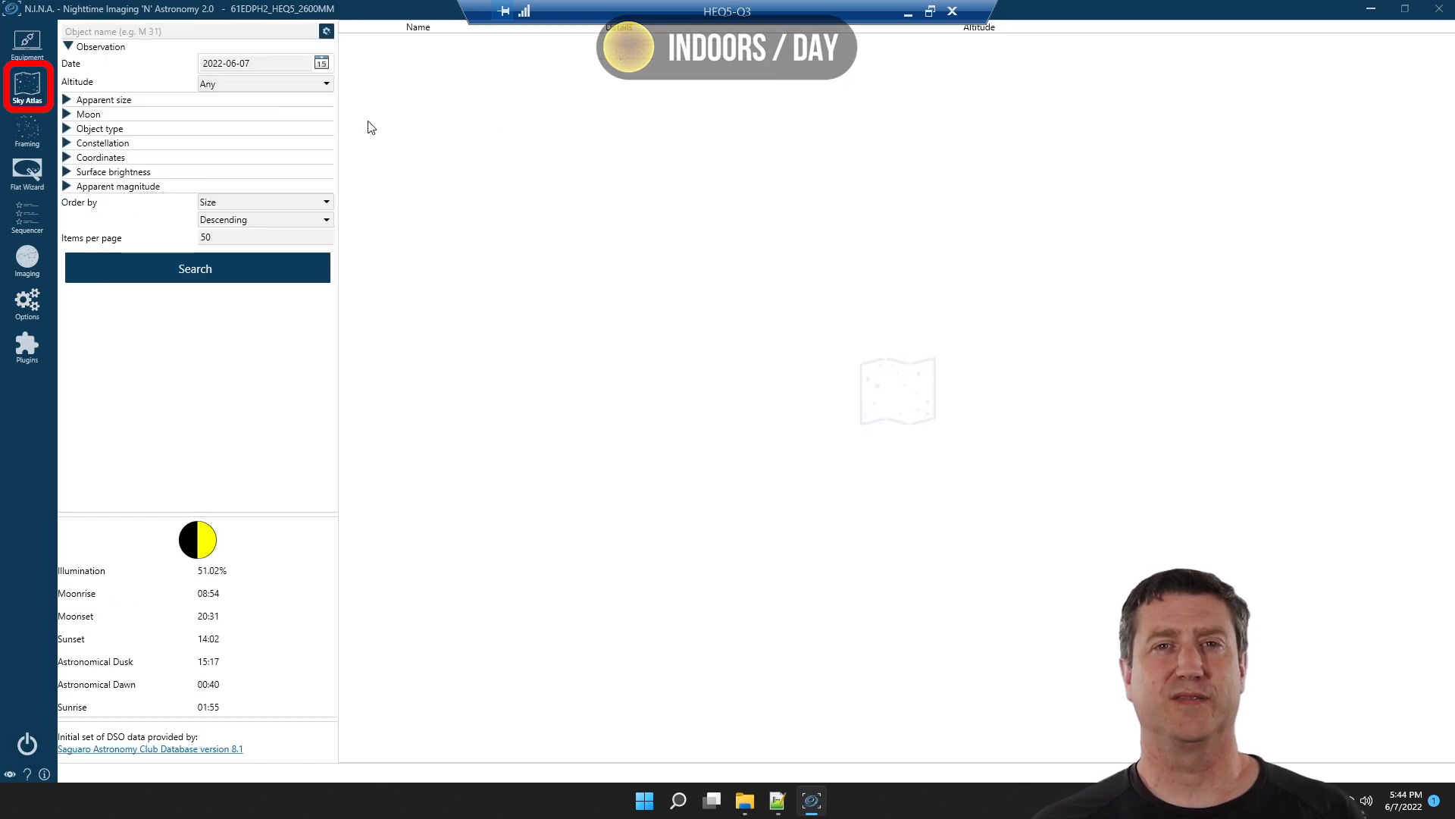
{"action": "left_click", "coordinate": [235, 270]}
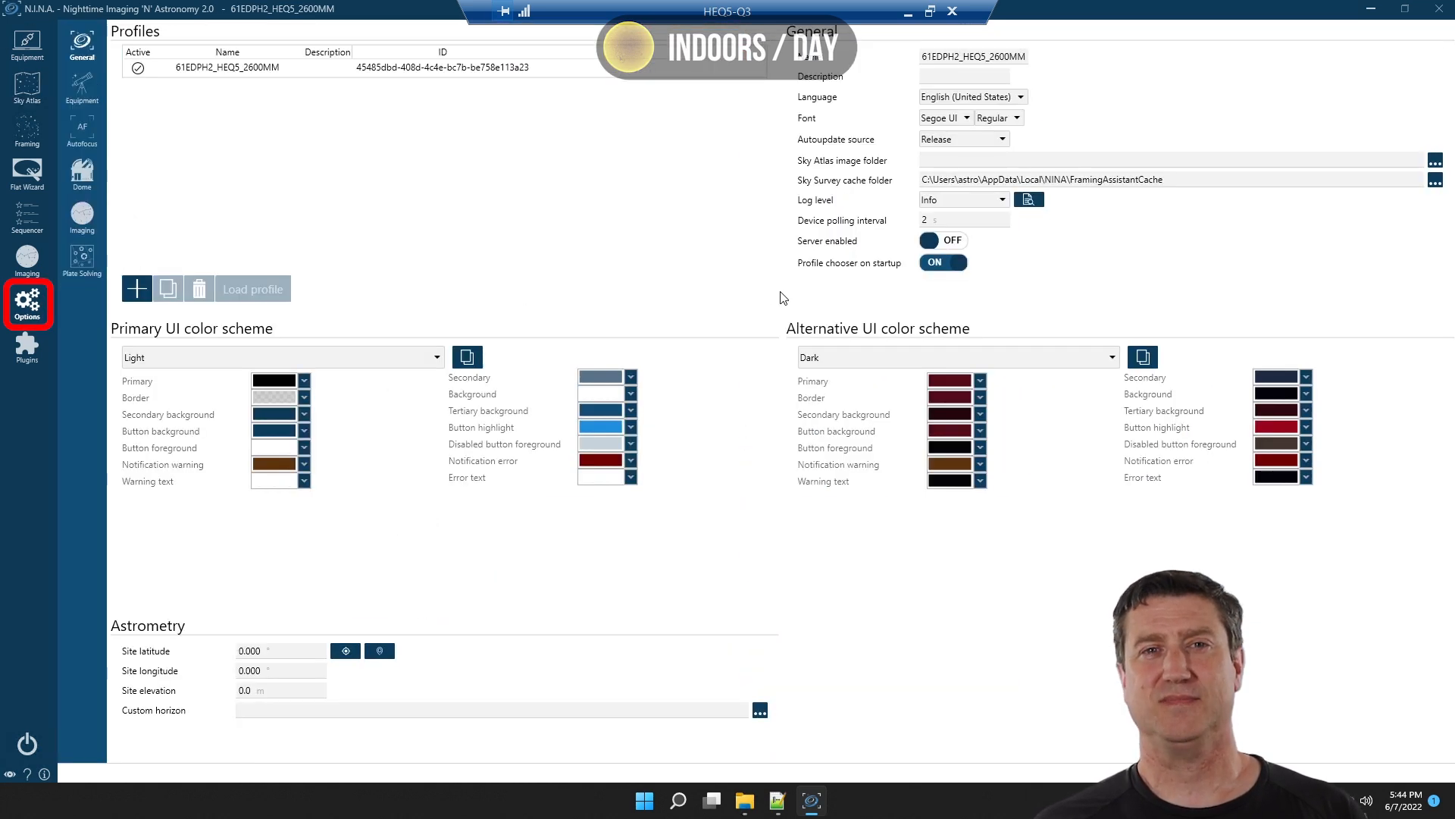
{"action": "left_click", "coordinate": [28, 301]}
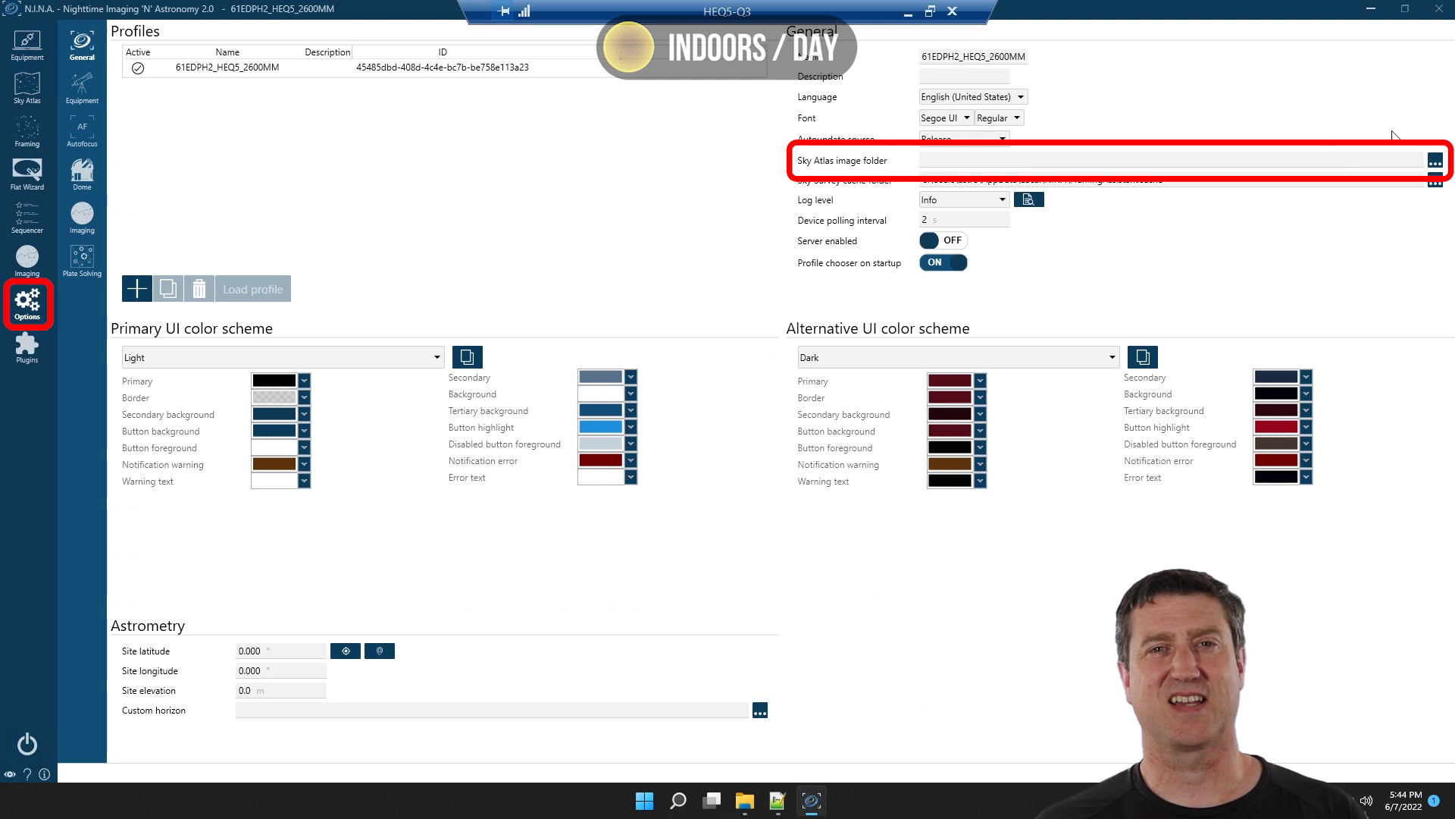
{"action": "left_click", "coordinate": [1435, 160]}
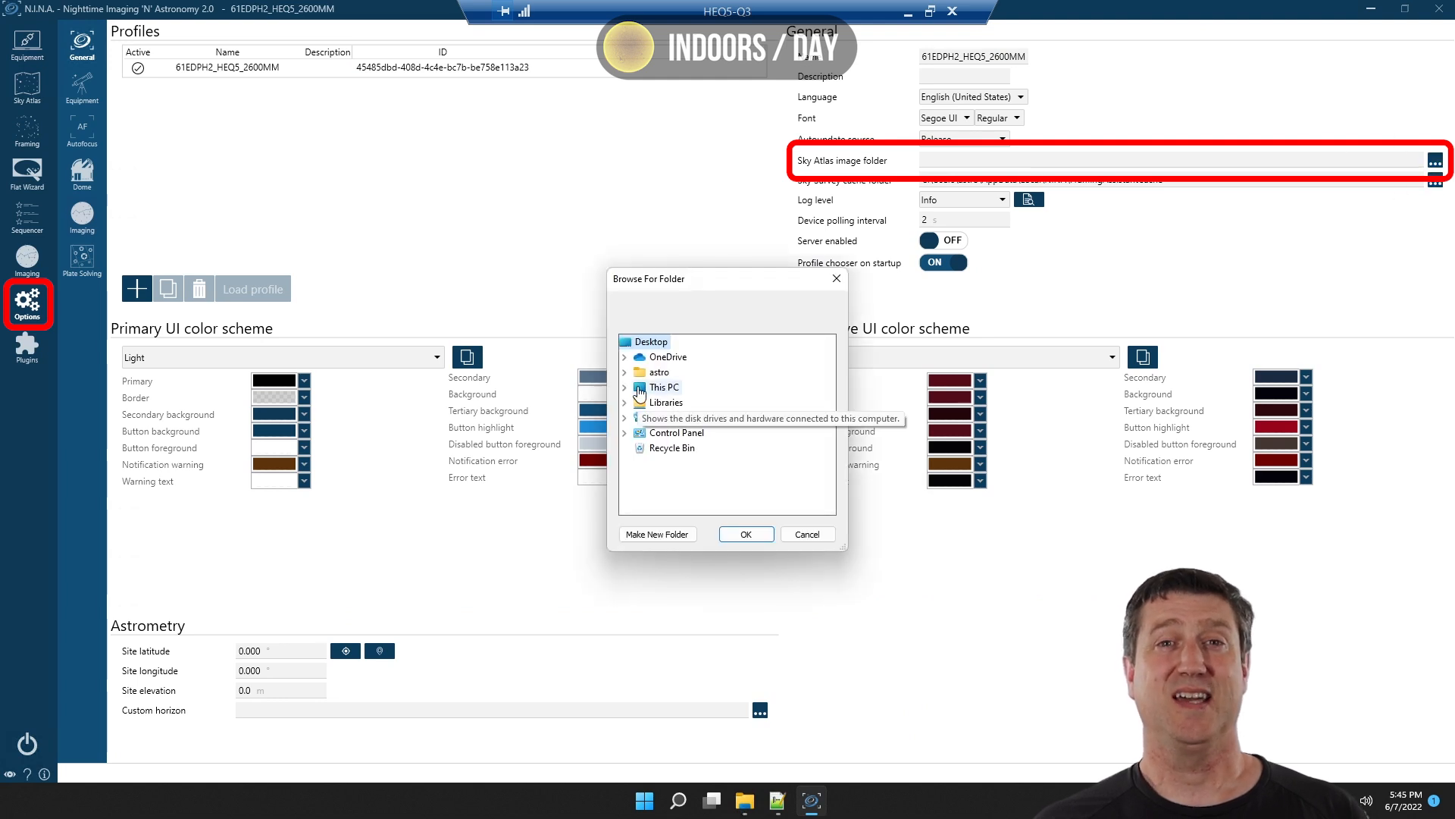
{"action": "left_click", "coordinate": [624, 371]}
{"action": "left_click", "coordinate": [638, 387]}
{"action": "left_click", "coordinate": [728, 463]}
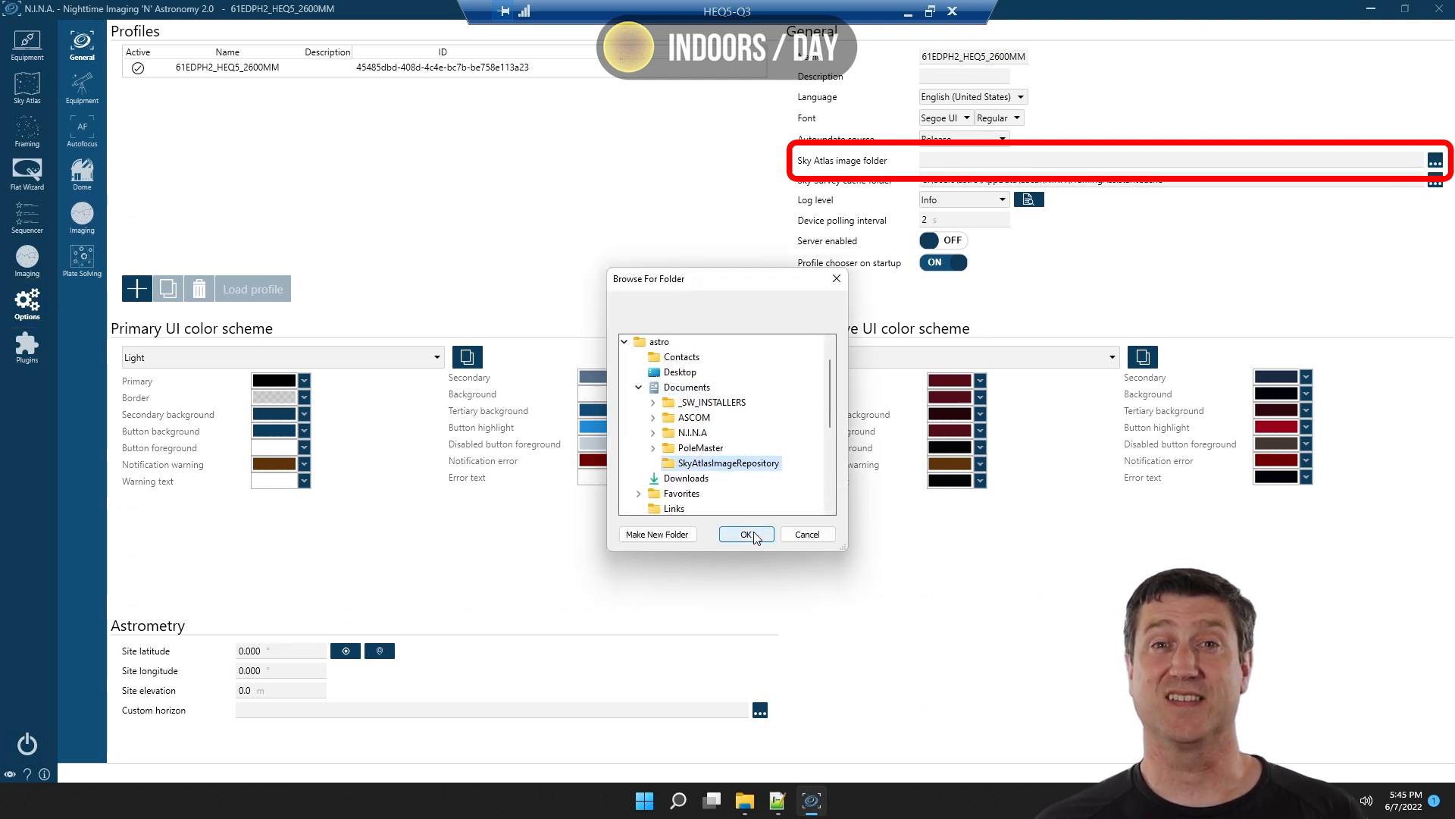
{"action": "left_click", "coordinate": [746, 534]}
{"action": "left_click", "coordinate": [28, 87]}
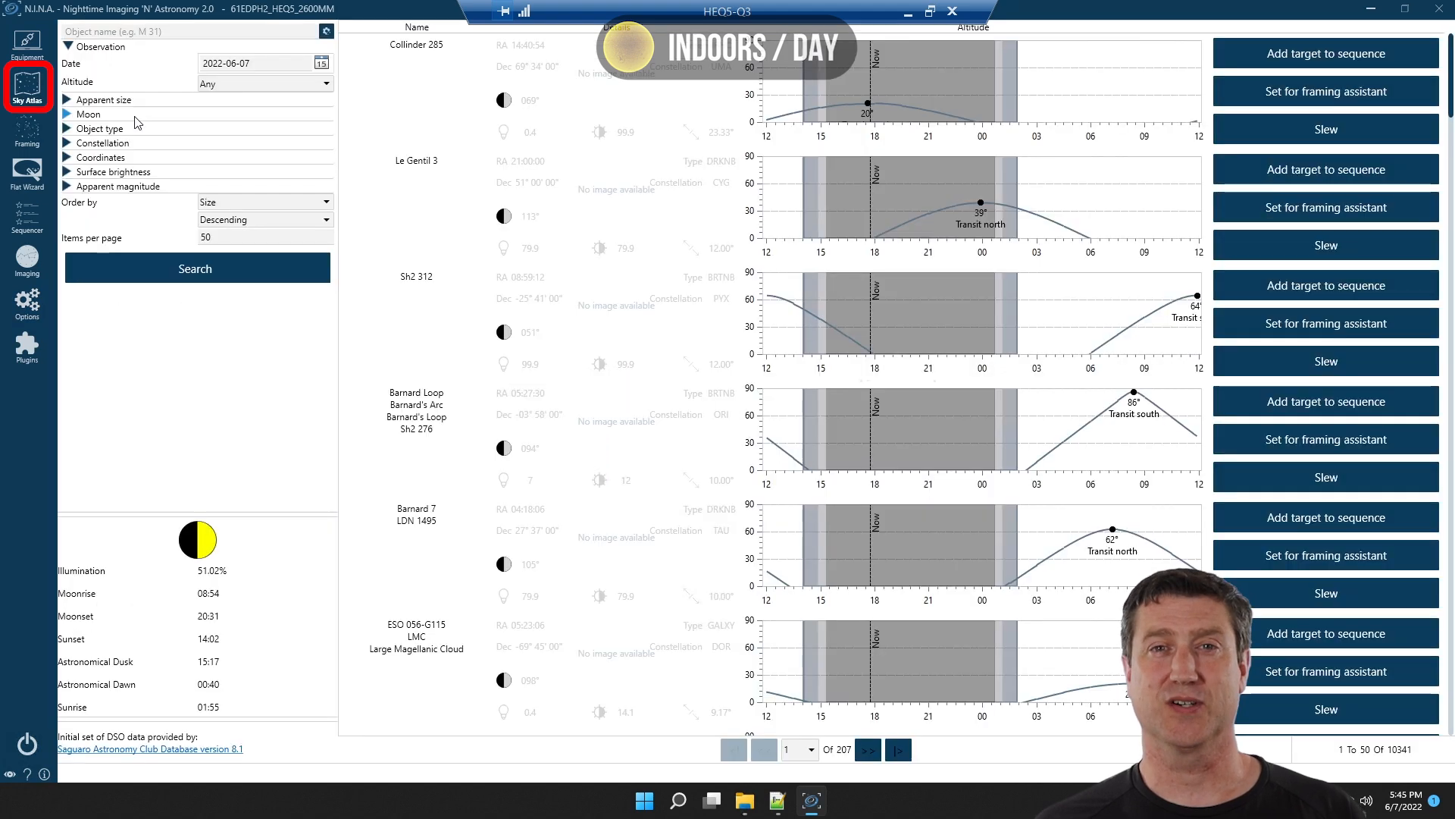
Search the Sky Atlas for m101 to check its sky image.
{"action": "left_click", "coordinate": [204, 270]}
{"action": "left_click", "coordinate": [554, 333]}
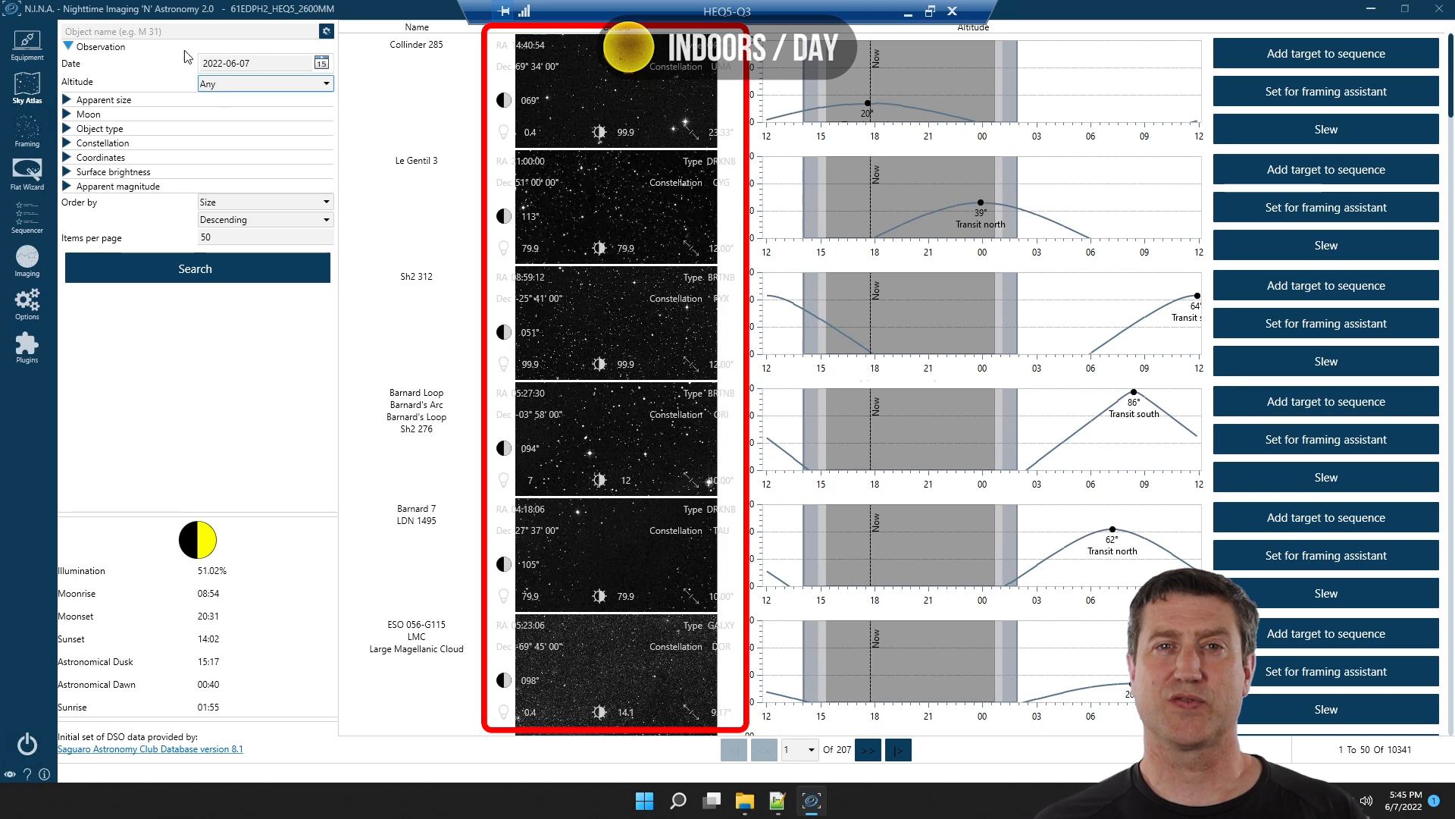
{"action": "left_click", "coordinate": [138, 31]}
{"action": "type", "text": "m101"}
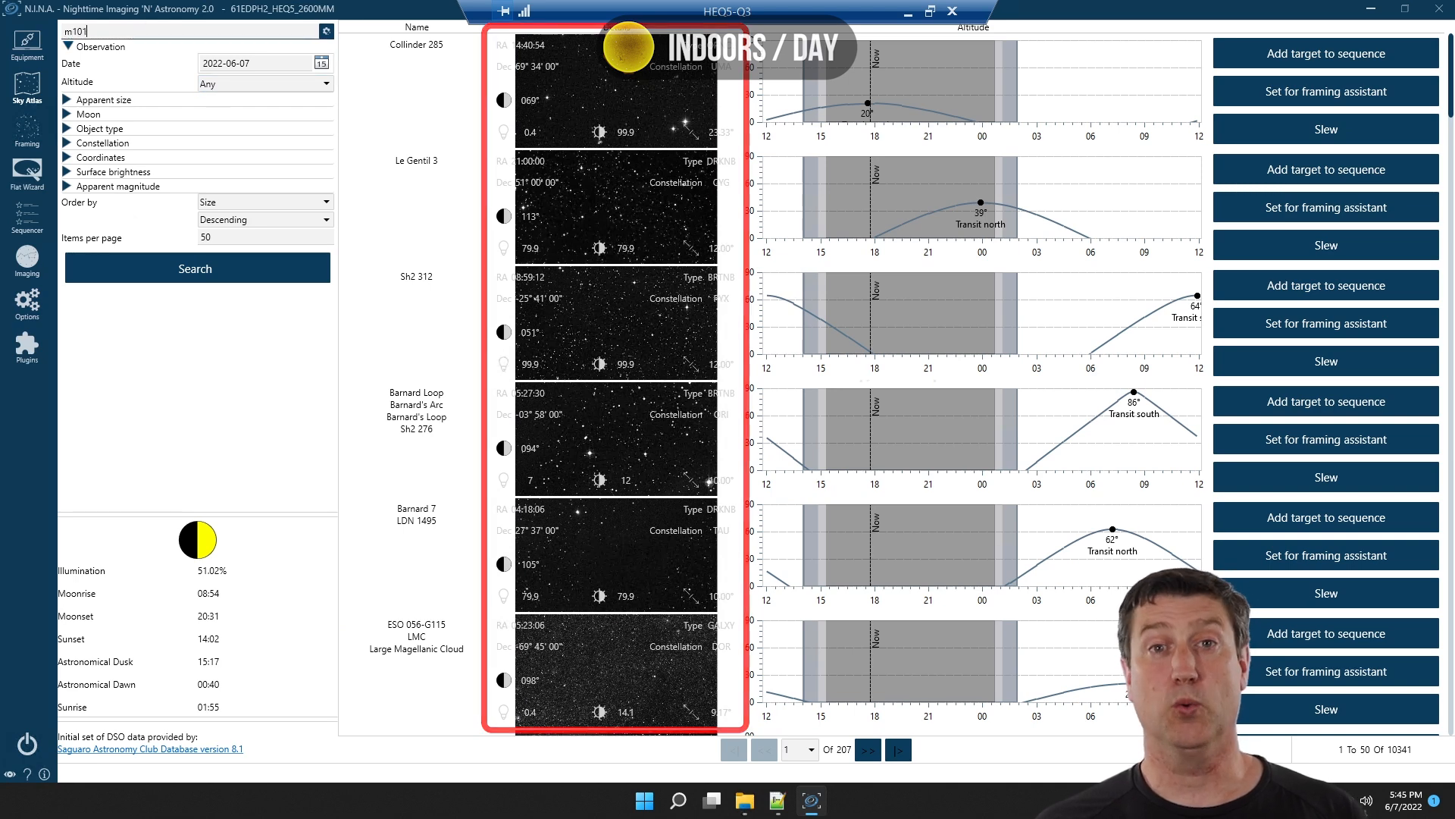
{"action": "left_click", "coordinate": [199, 267]}
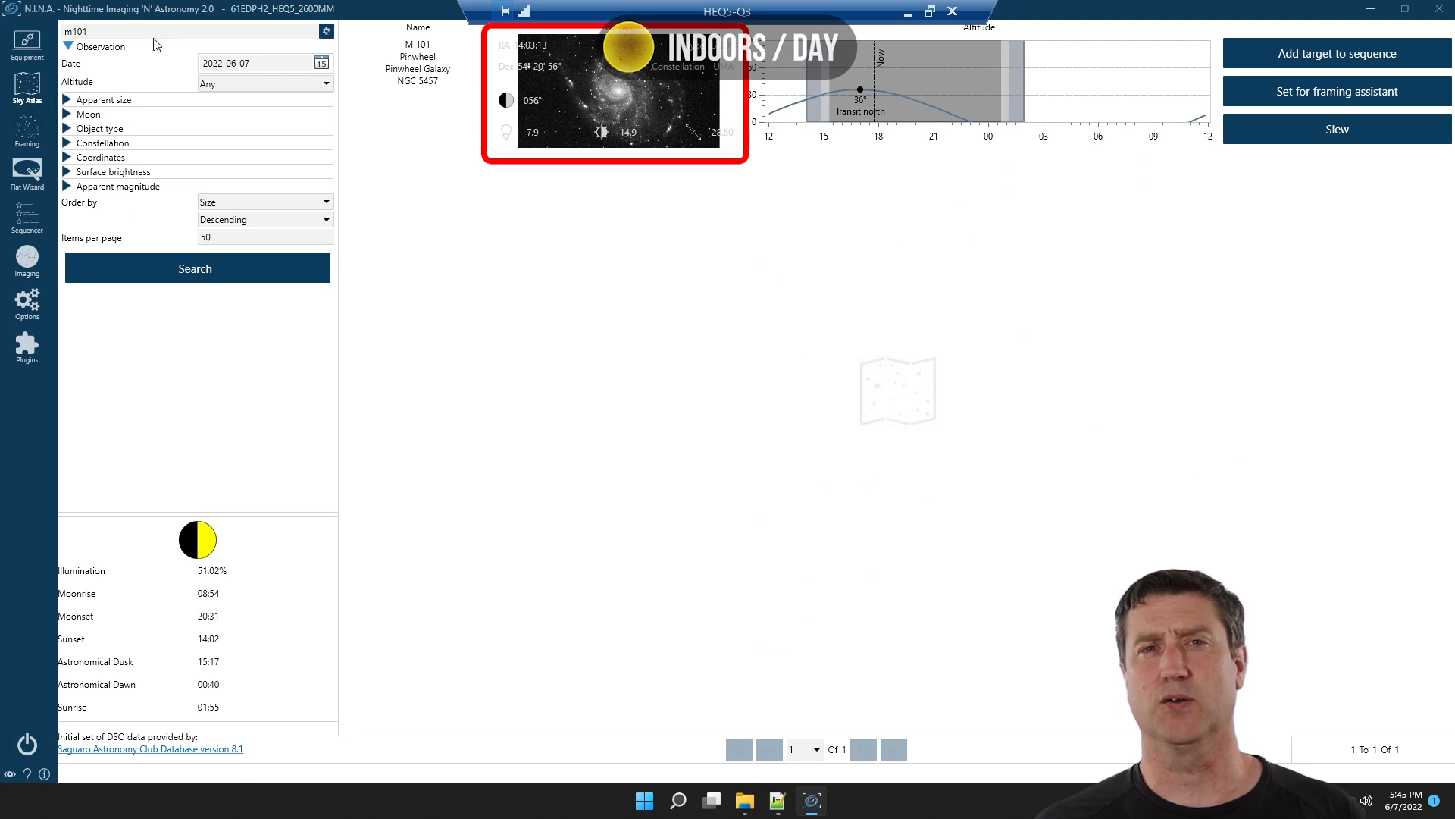
Clear the object name field and search all objects again.
{"action": "left_click_drag", "start_coordinate": [93, 31], "coordinate": [59, 32]}
{"action": "key", "text": "BackSpace"}
{"action": "left_click", "coordinate": [272, 270]}
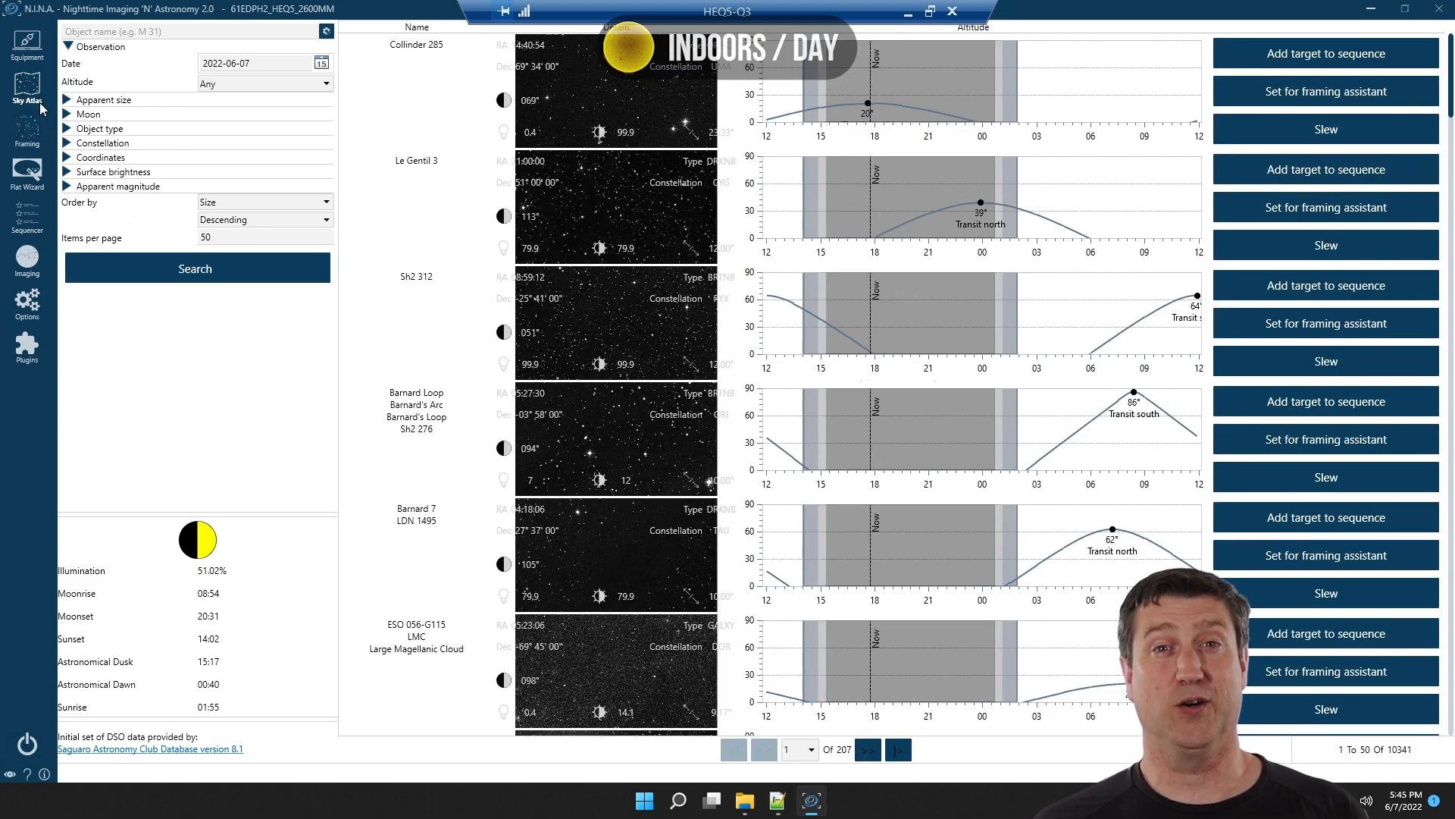
Set the Framing assistant's image source to Offline Sky Map and load the image.
{"action": "left_click", "coordinate": [27, 141]}
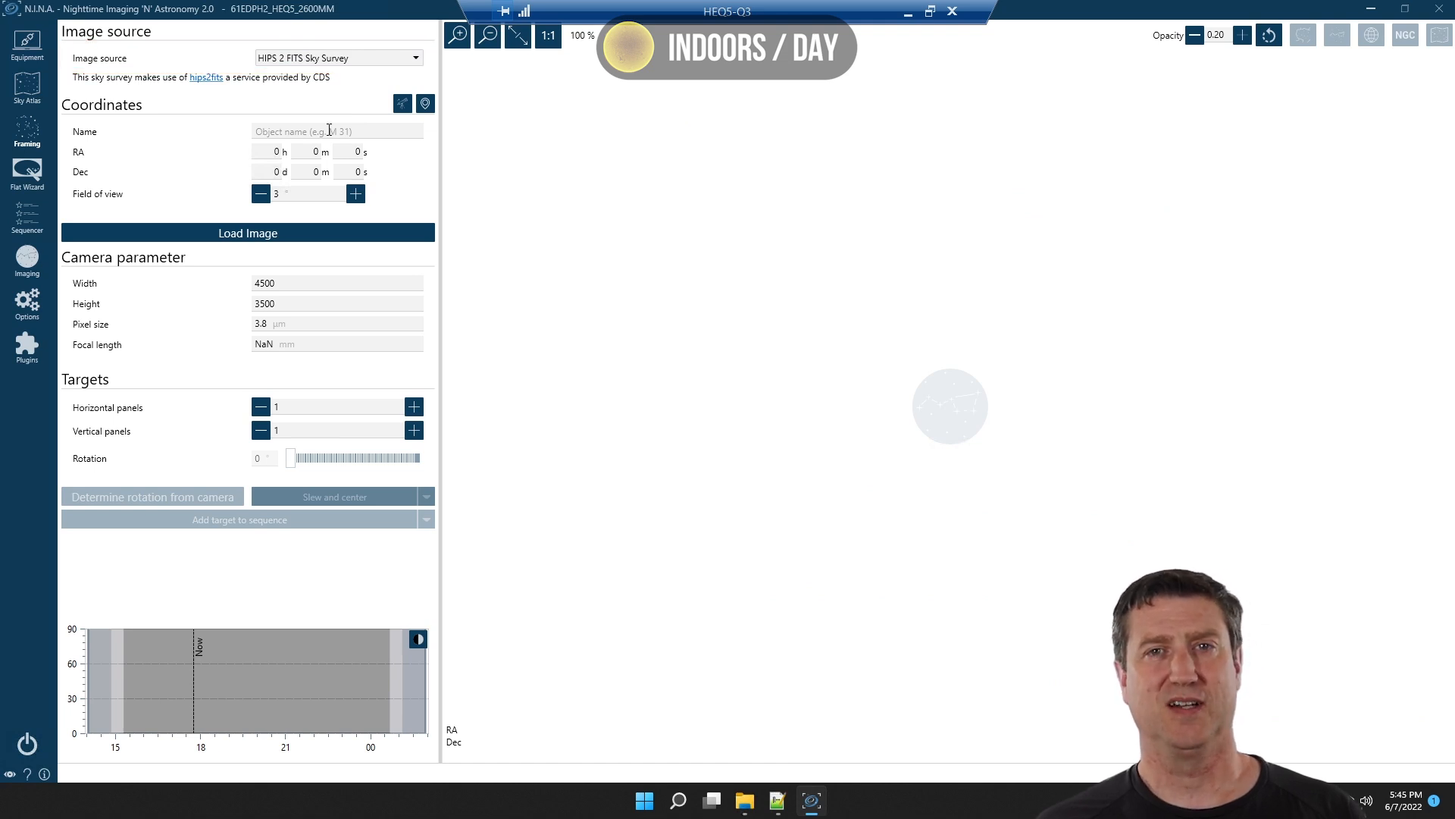
{"action": "left_click", "coordinate": [335, 58]}
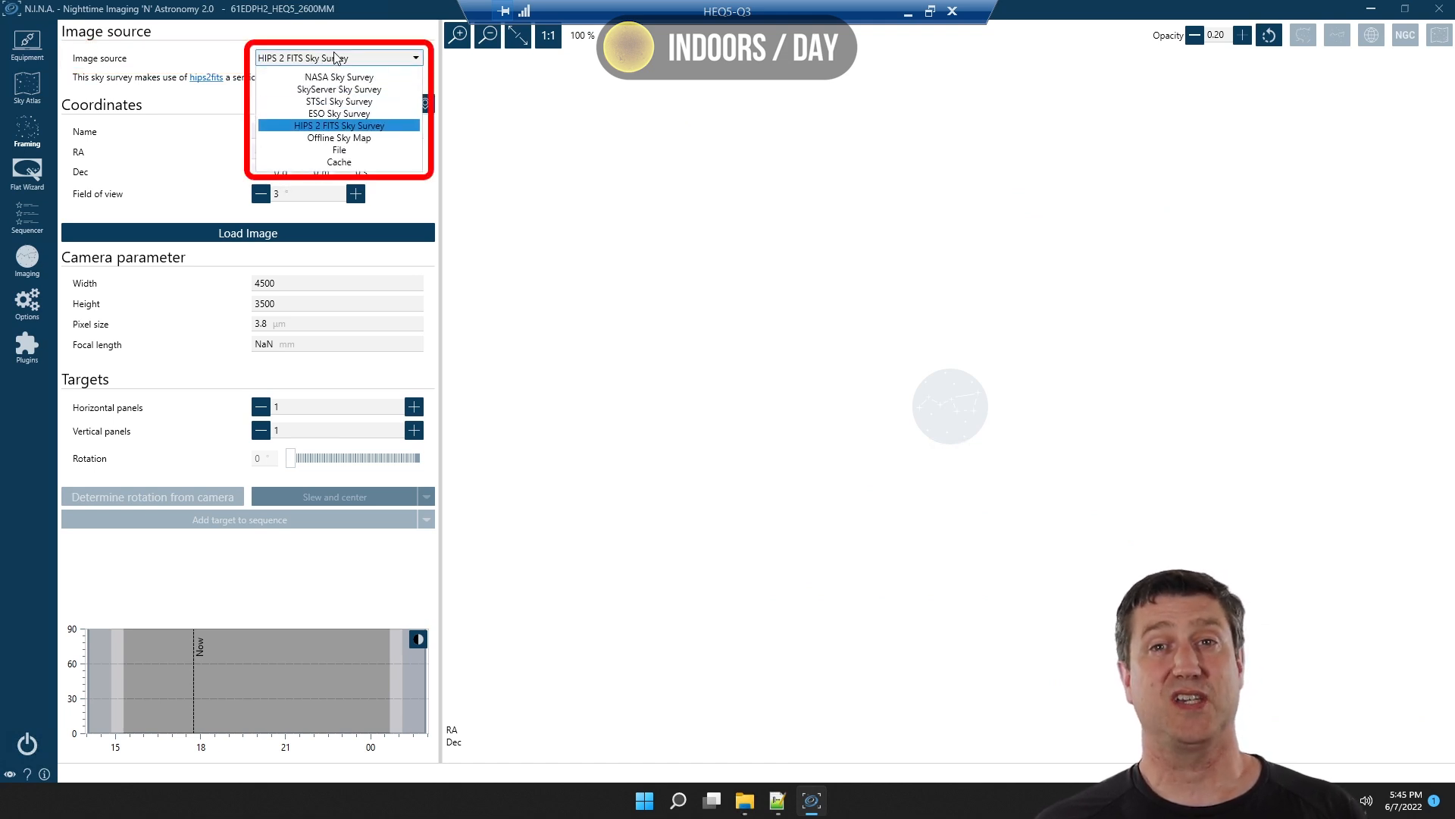
{"action": "left_click", "coordinate": [339, 138]}
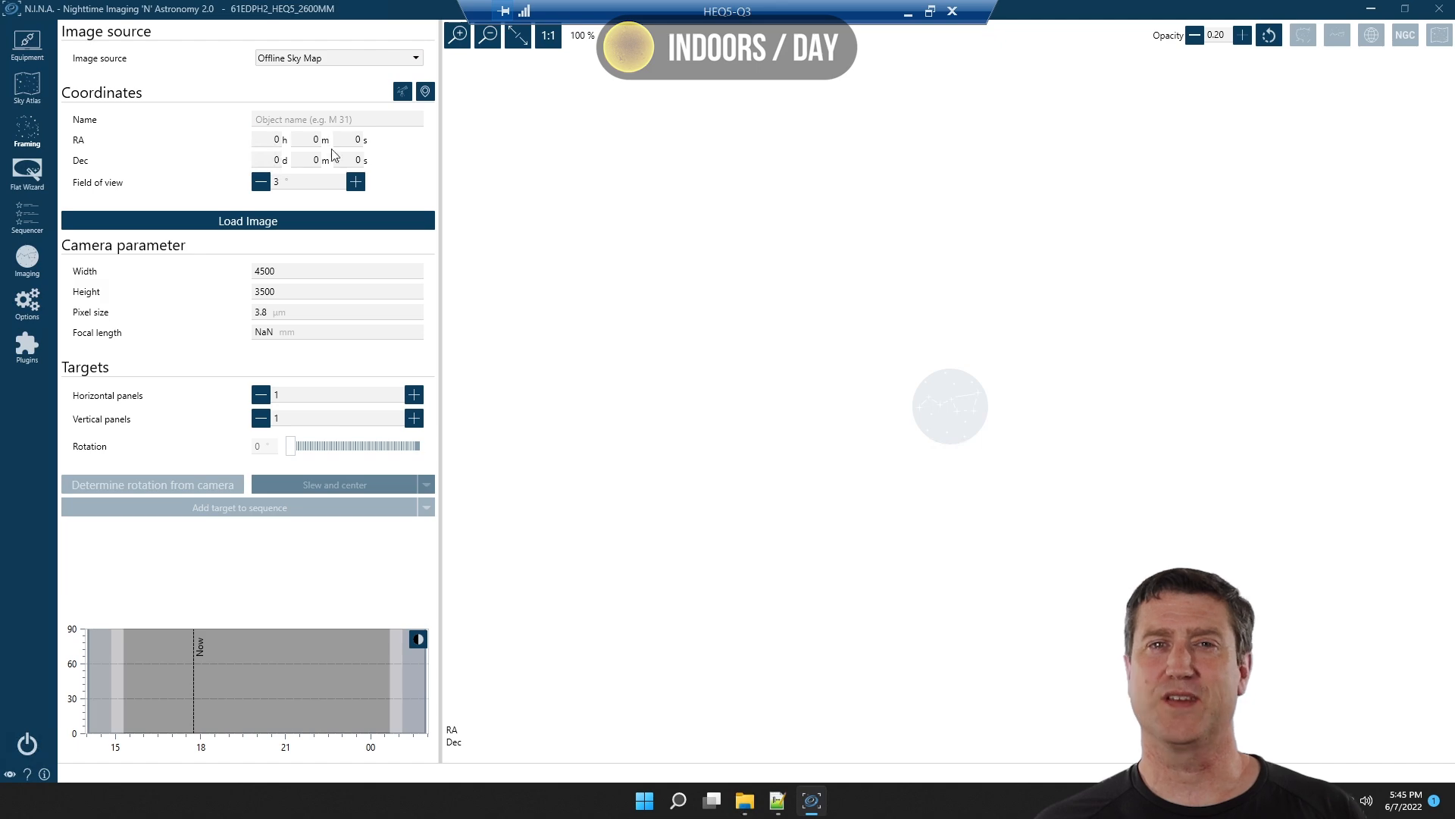
{"action": "left_click", "coordinate": [281, 223]}
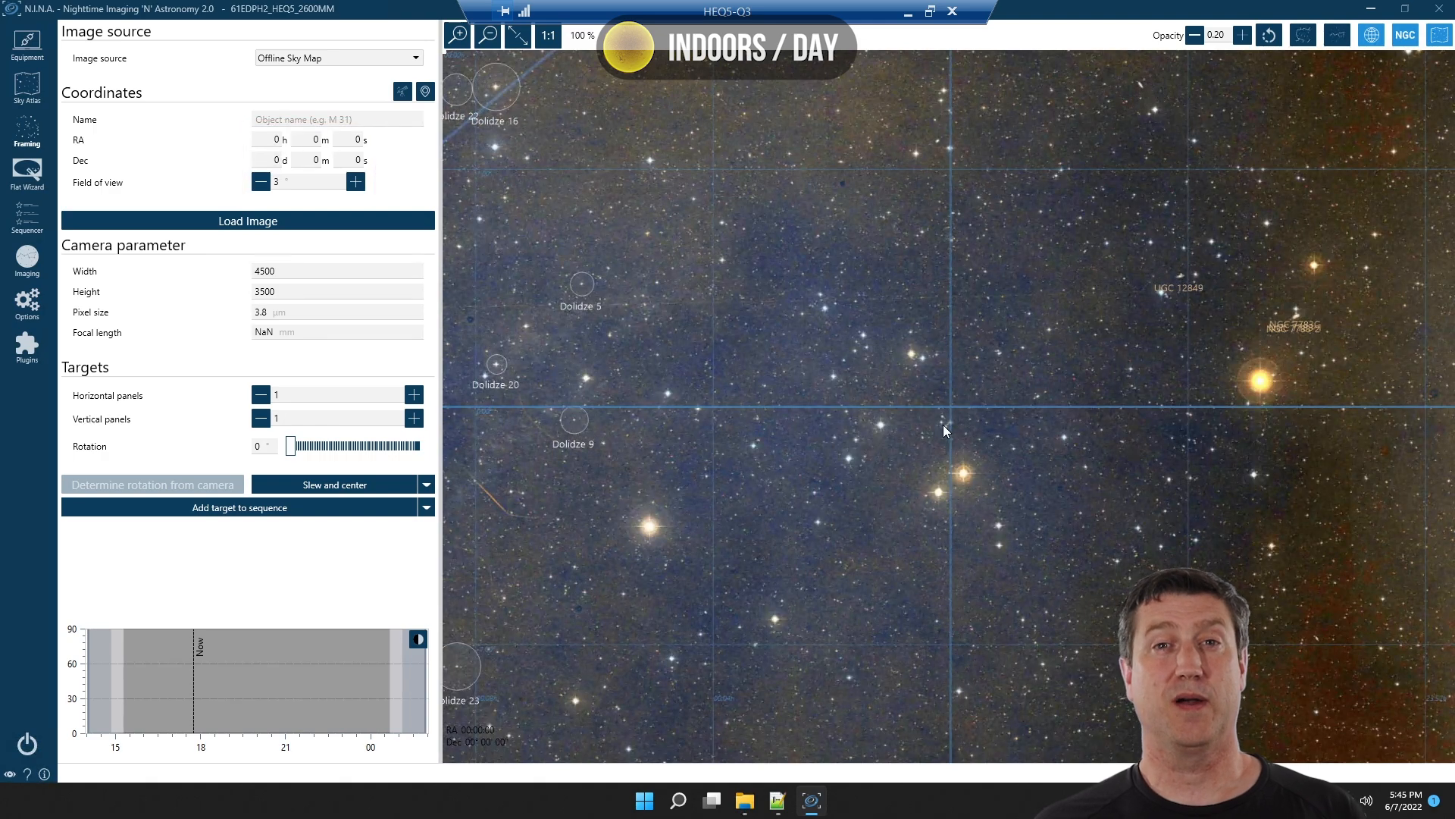
Load the sky map centred on M 101 and zoom to a 3° field of view.
{"action": "scroll", "coordinate": [943, 424], "scroll_direction": "down", "scroll_amount": 4}
{"action": "scroll", "coordinate": [945, 438], "scroll_direction": "down", "scroll_amount": 8}
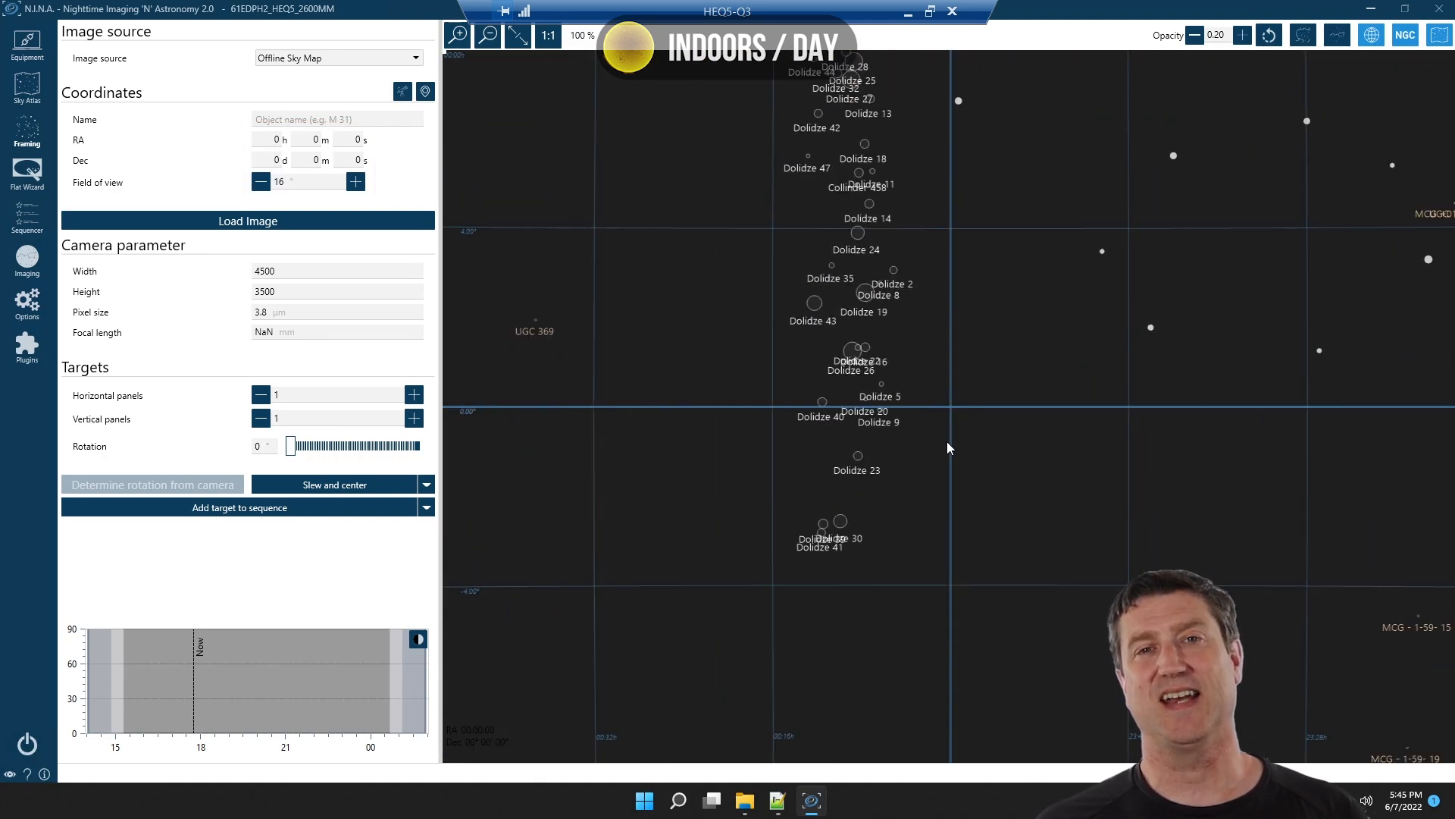
{"action": "scroll", "coordinate": [954, 456], "scroll_direction": "down", "scroll_amount": 10}
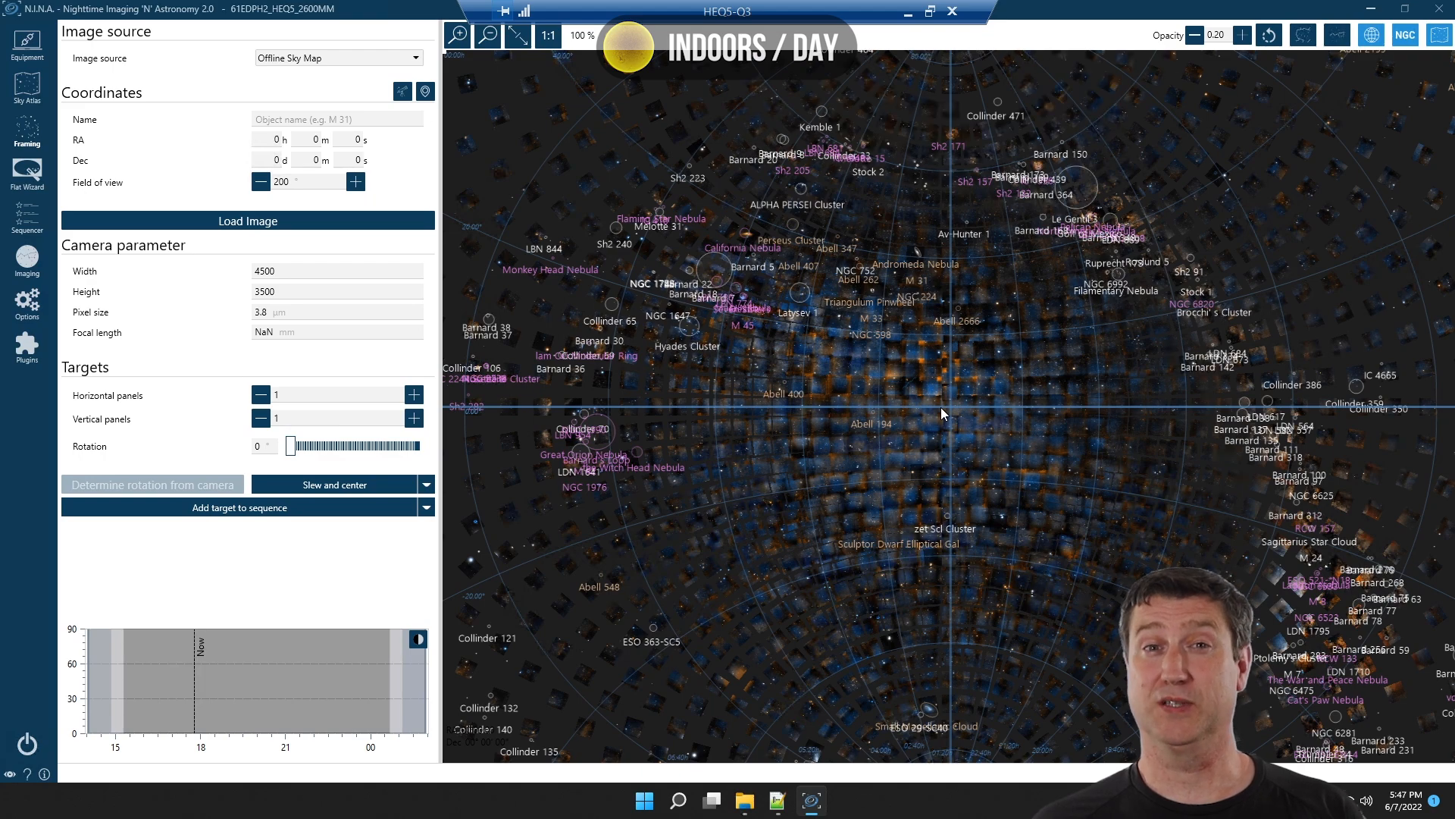
{"action": "left_click_drag", "start_coordinate": [940, 407], "coordinate": [948, 370]}
{"action": "scroll", "coordinate": [960, 371], "scroll_direction": "up", "scroll_amount": 8}
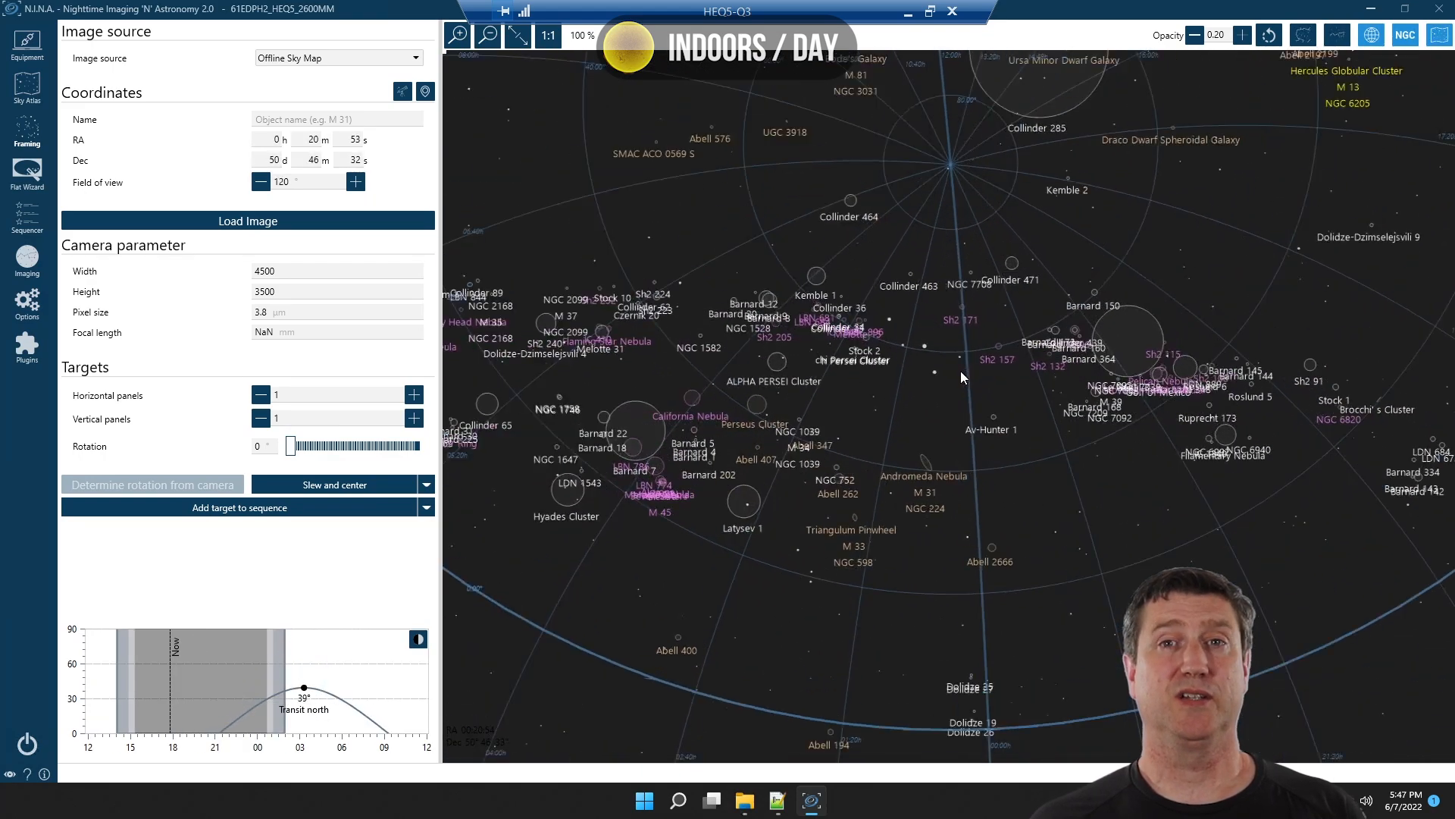
{"action": "scroll", "coordinate": [965, 436], "scroll_direction": "up", "scroll_amount": 3}
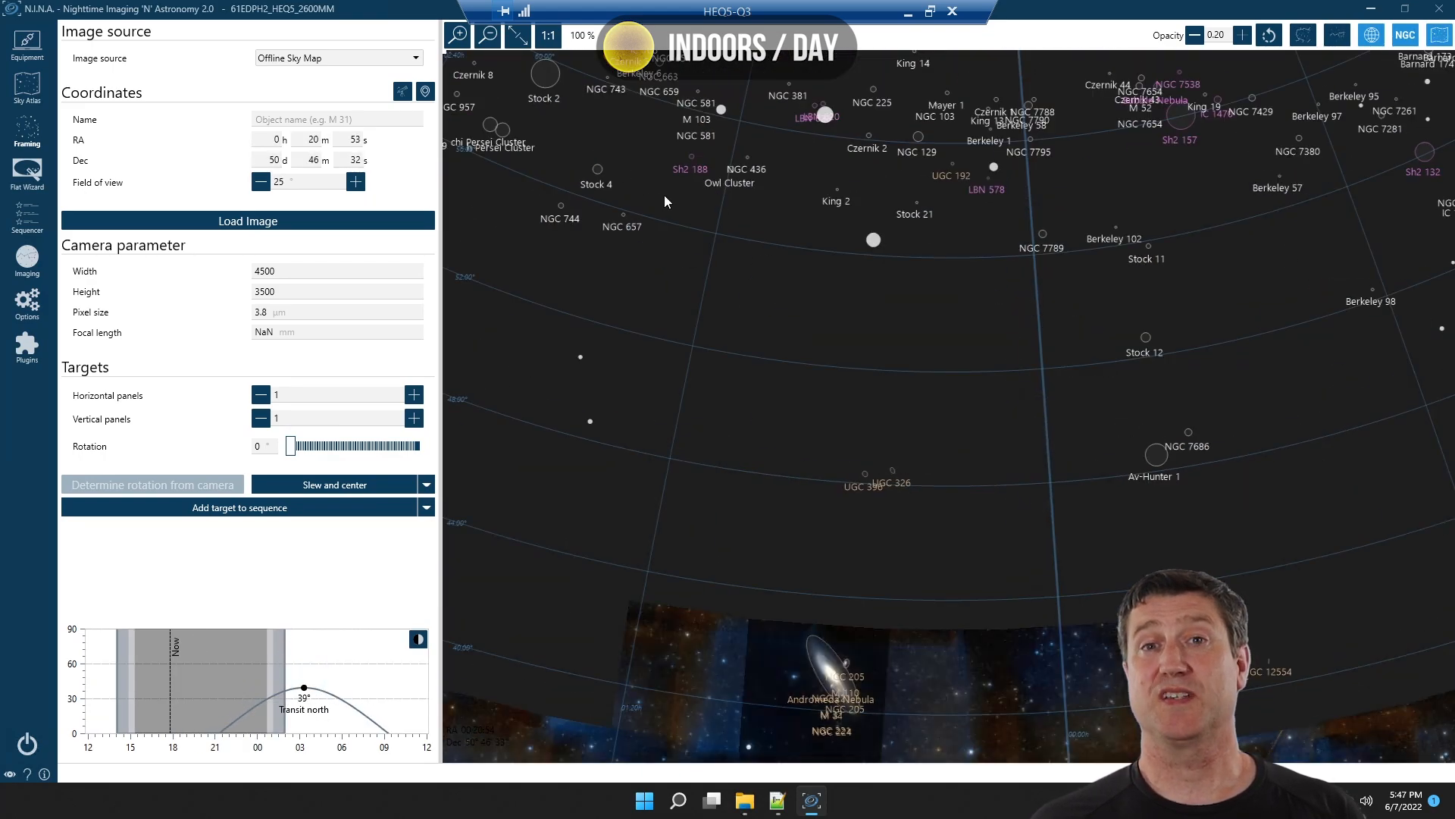
{"action": "left_click", "coordinate": [303, 119]}
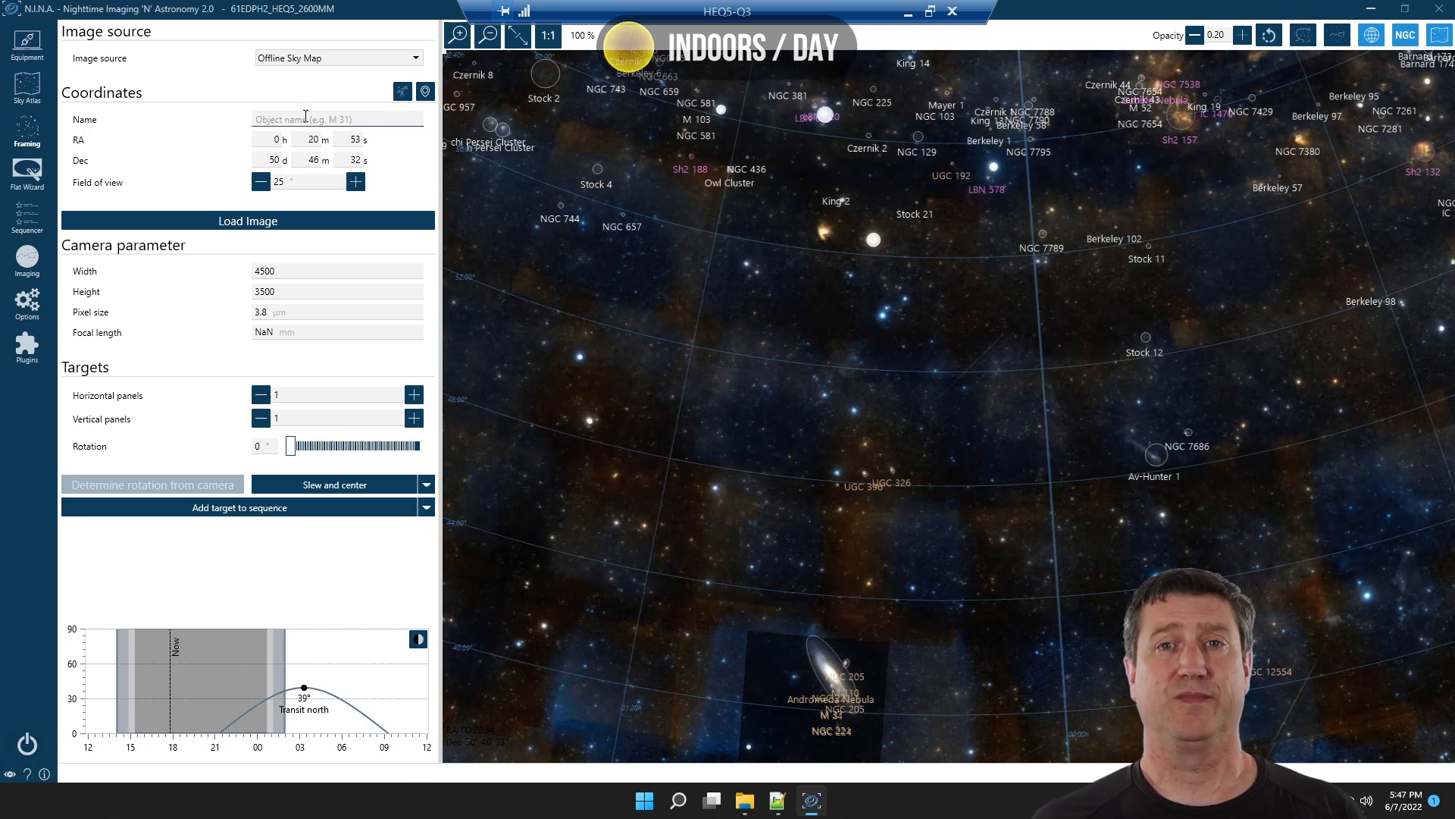
{"action": "type", "text": "M 101"}
{"action": "left_click", "coordinate": [303, 135]}
{"action": "left_click", "coordinate": [302, 220]}
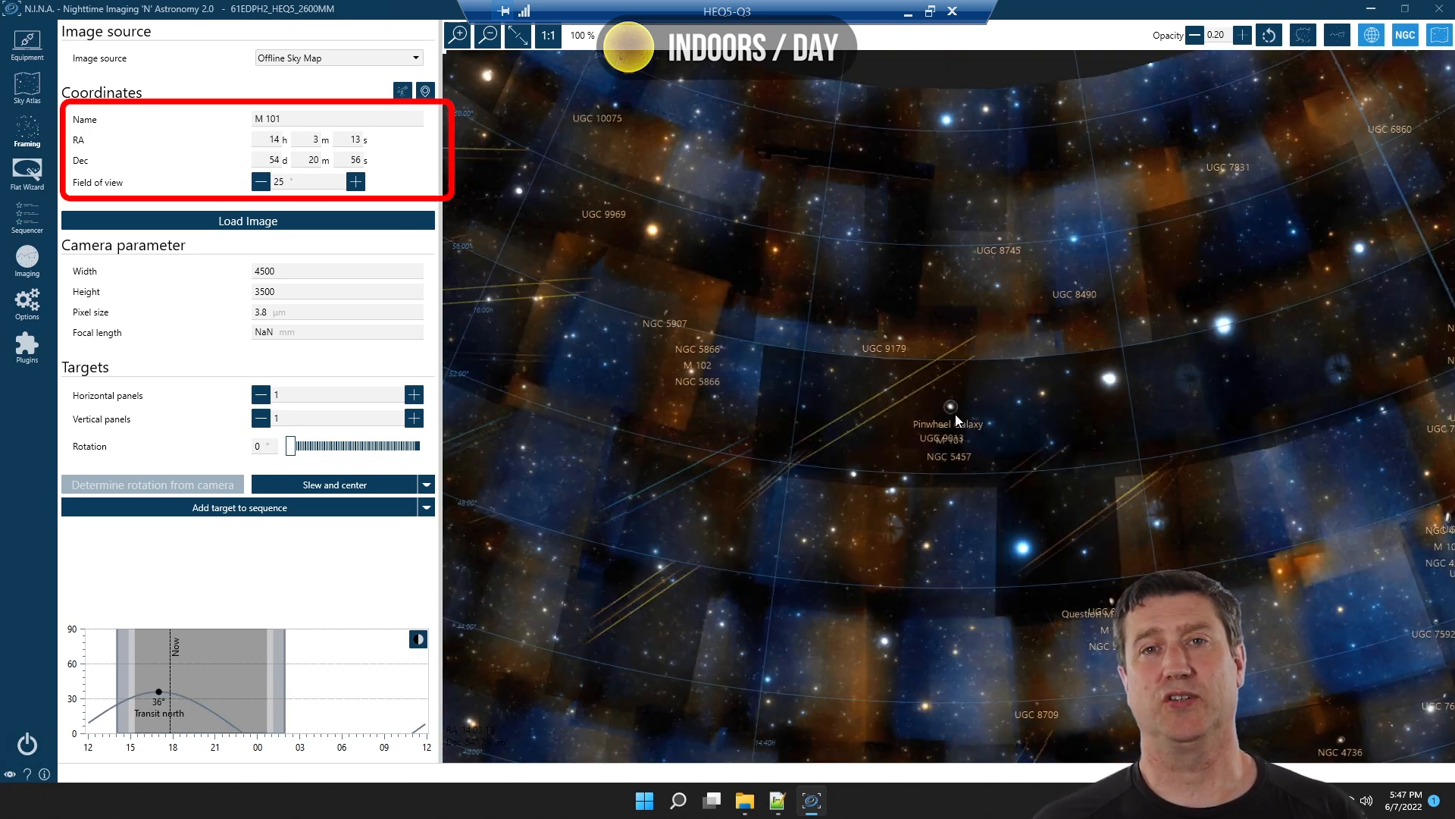
{"action": "scroll", "coordinate": [954, 414], "scroll_direction": "up", "scroll_amount": 5}
{"action": "scroll", "coordinate": [954, 414], "scroll_direction": "up", "scroll_amount": 4}
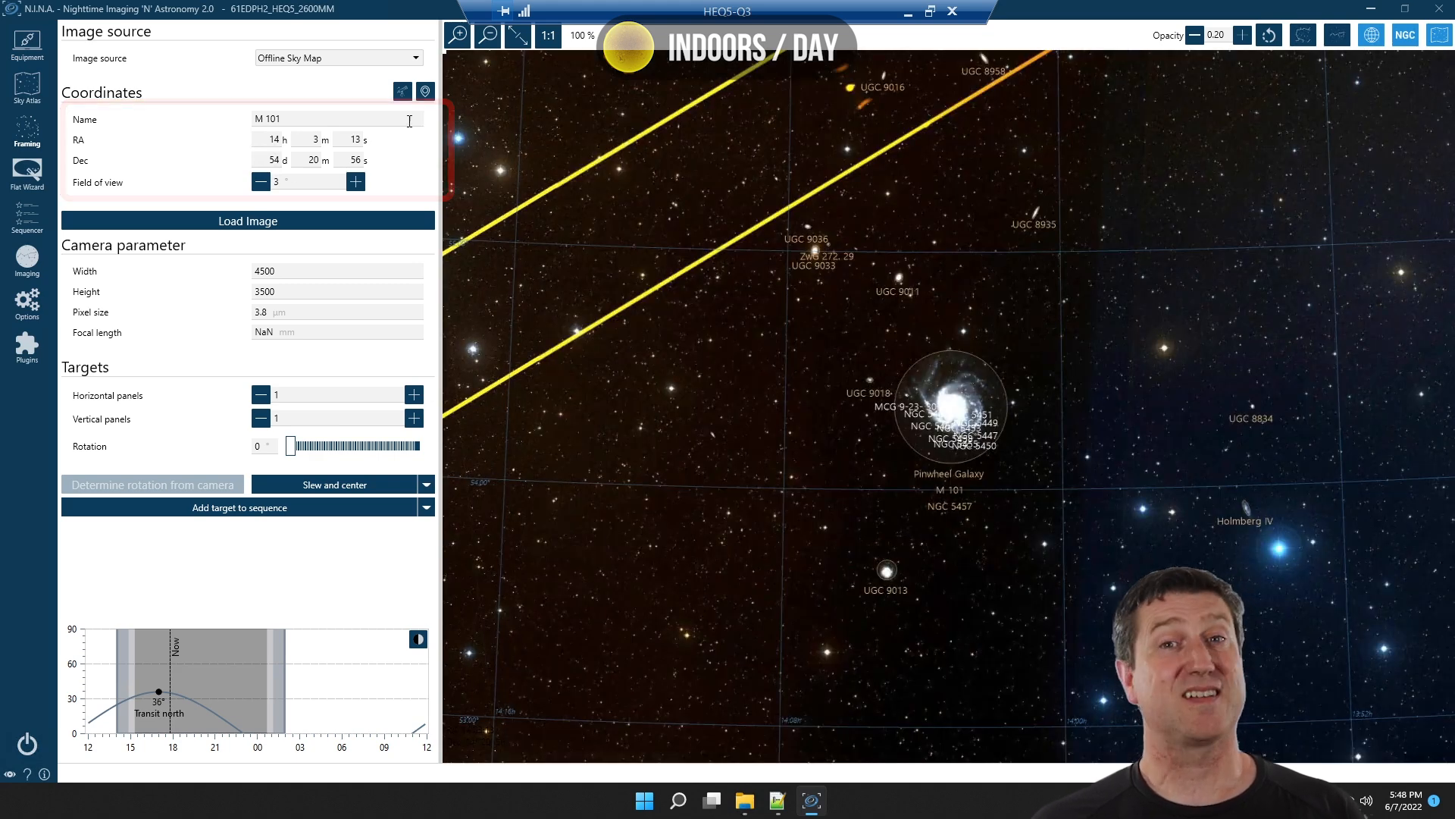
Set primary colour scheme Dark Nebula and alternative Light, testing the toggle and switching back.
{"action": "left_click", "coordinate": [27, 303]}
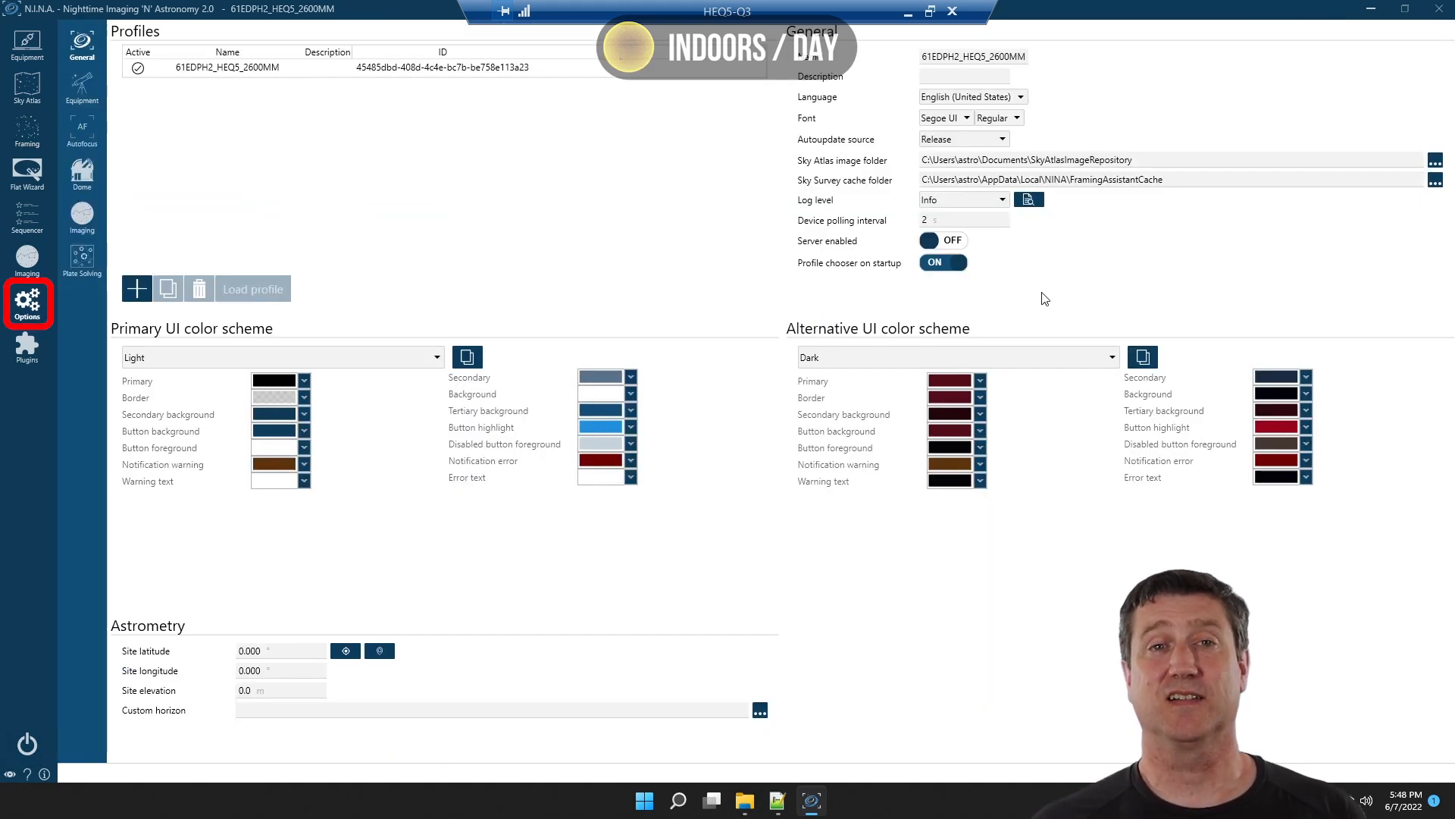
{"action": "left_click", "coordinate": [351, 355]}
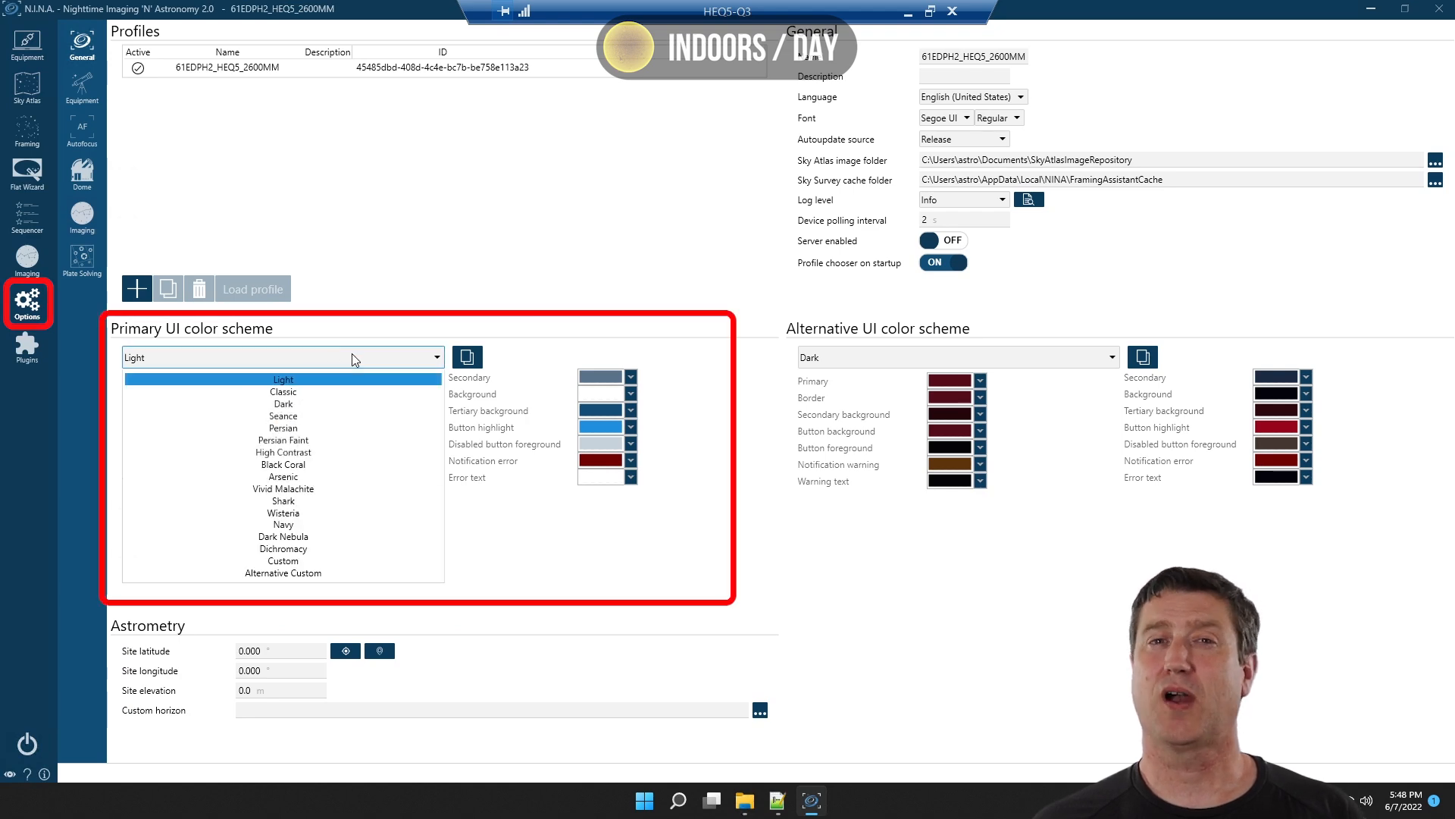
{"action": "left_click", "coordinate": [328, 537]}
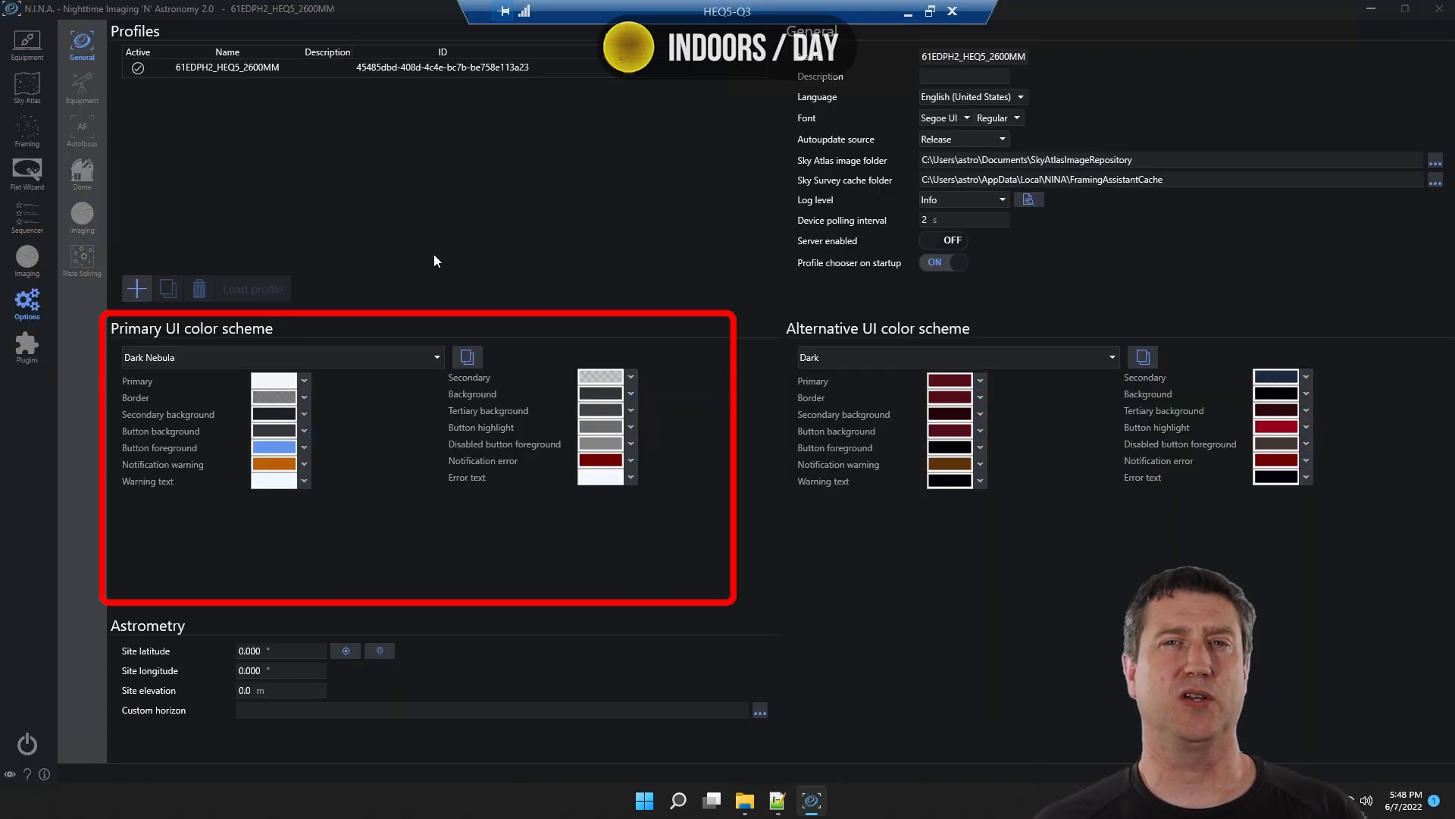
{"action": "left_click", "coordinate": [805, 357]}
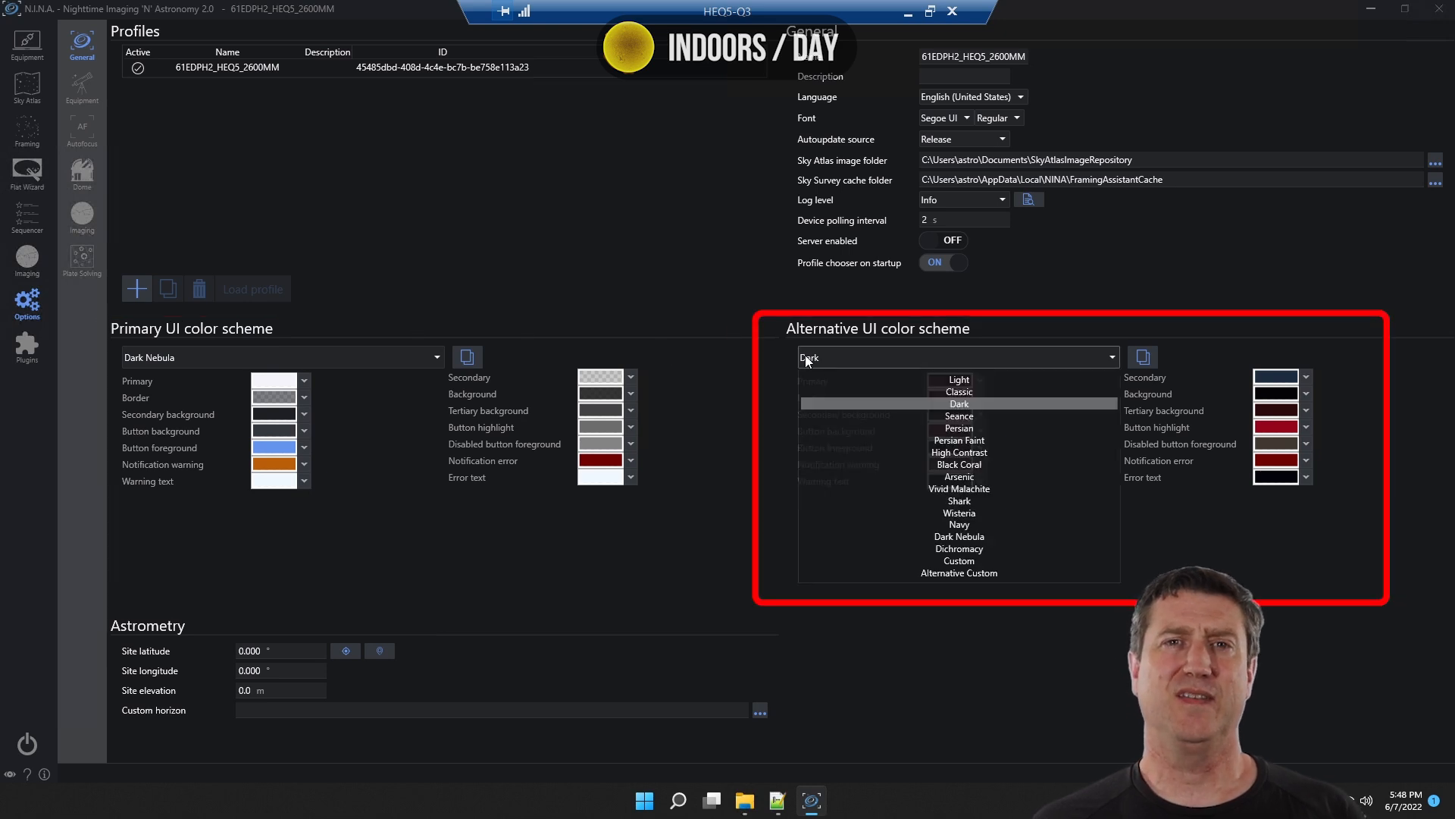
{"action": "left_click", "coordinate": [957, 382]}
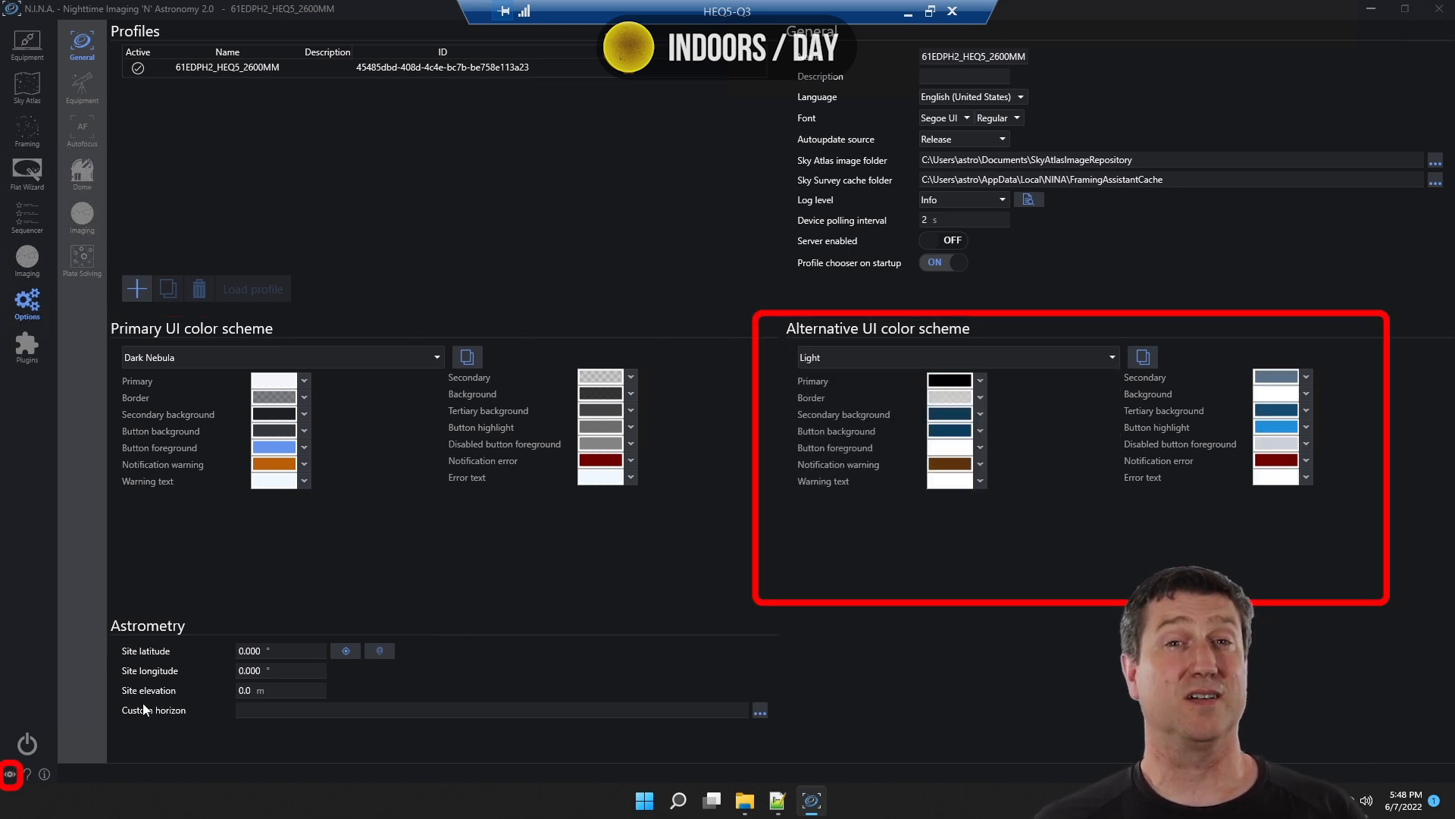
{"action": "left_click", "coordinate": [10, 773]}
{"action": "left_click", "coordinate": [10, 774]}
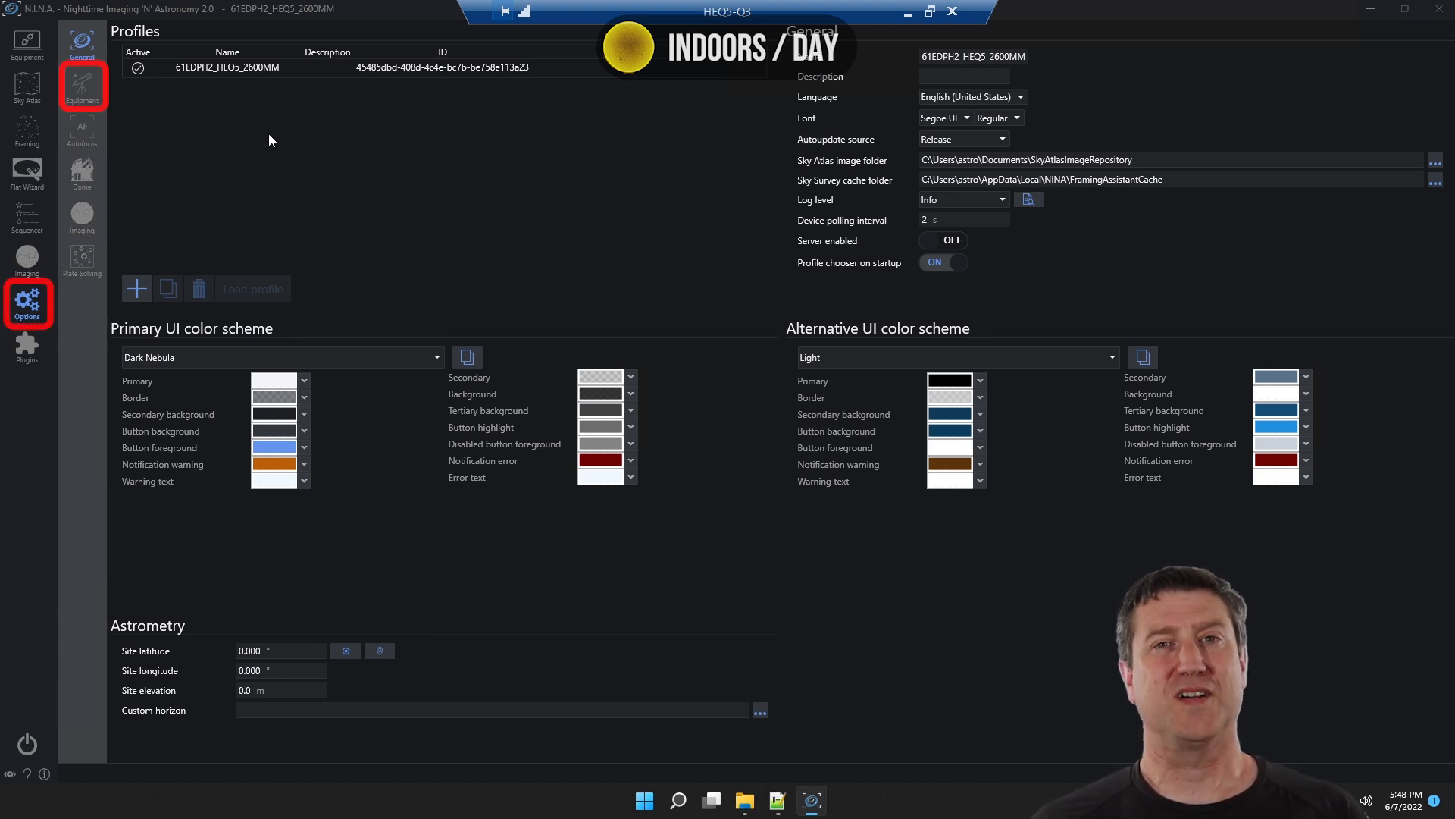
Enter telescope 61EDPH2 at 275 mm, f/4.5, and choose Stellarium as the planetarium.
{"action": "left_click", "coordinate": [83, 90]}
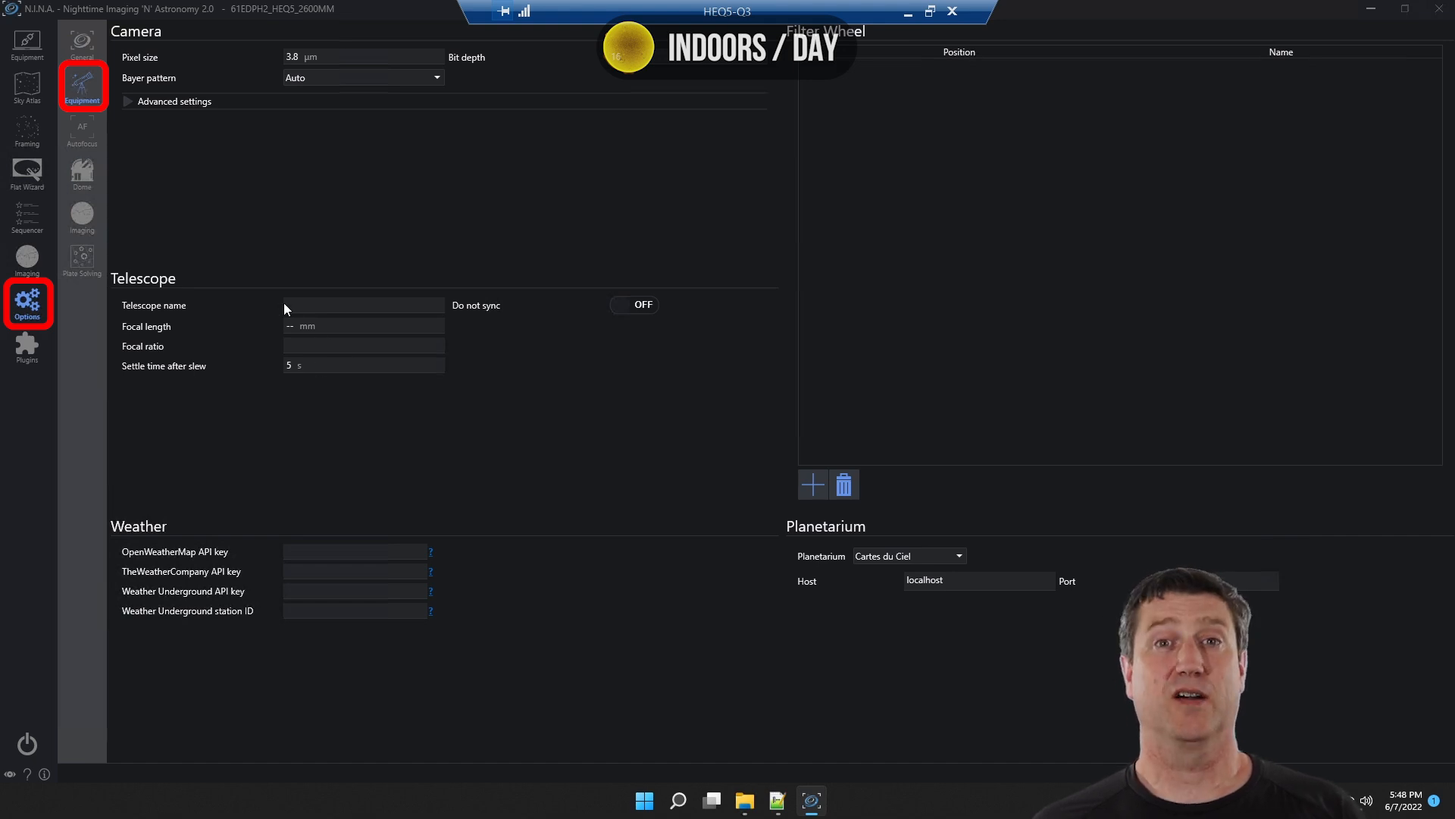
{"action": "type", "text": "61"}
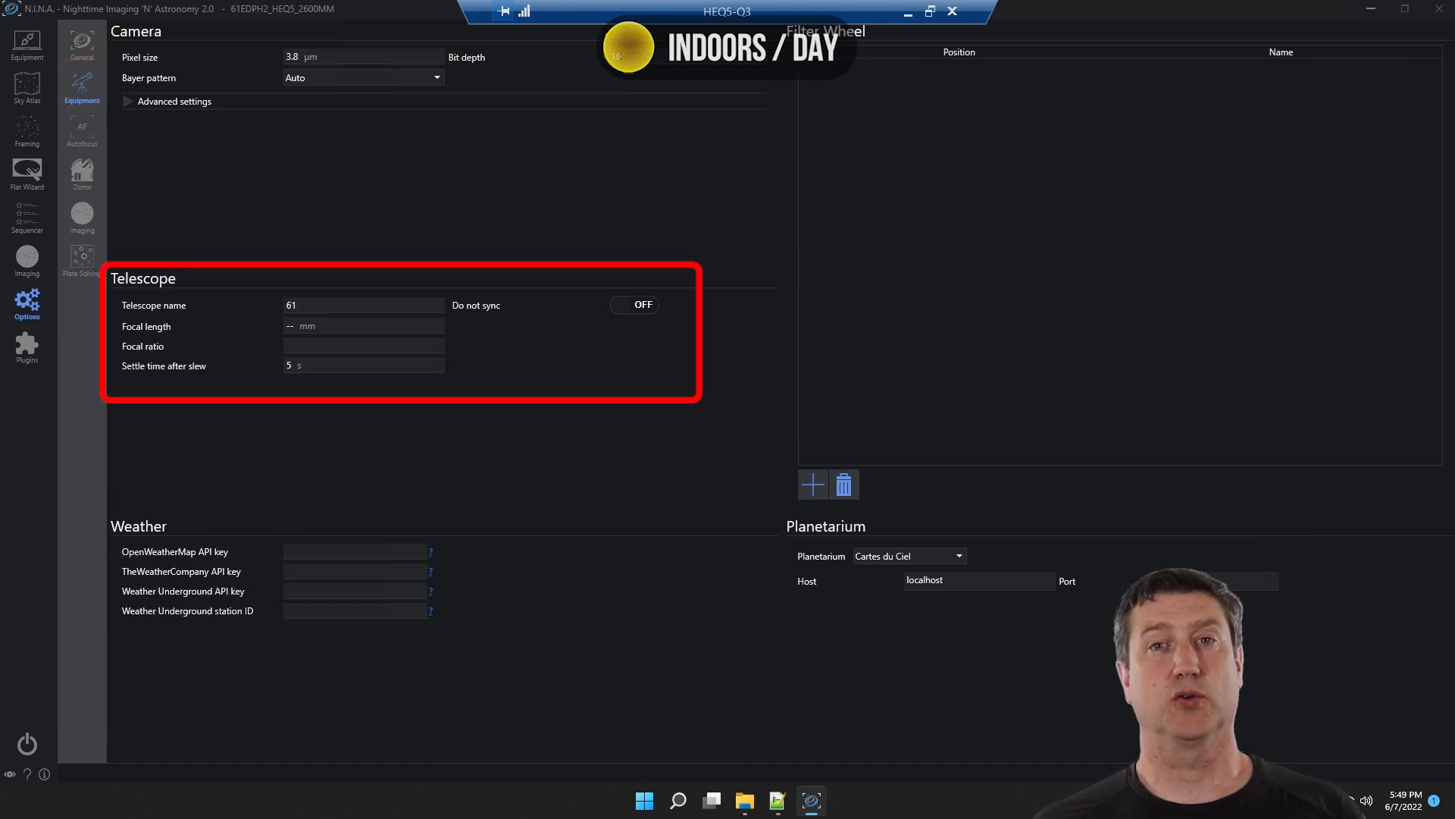
{"action": "type", "text": "EDPH2"}
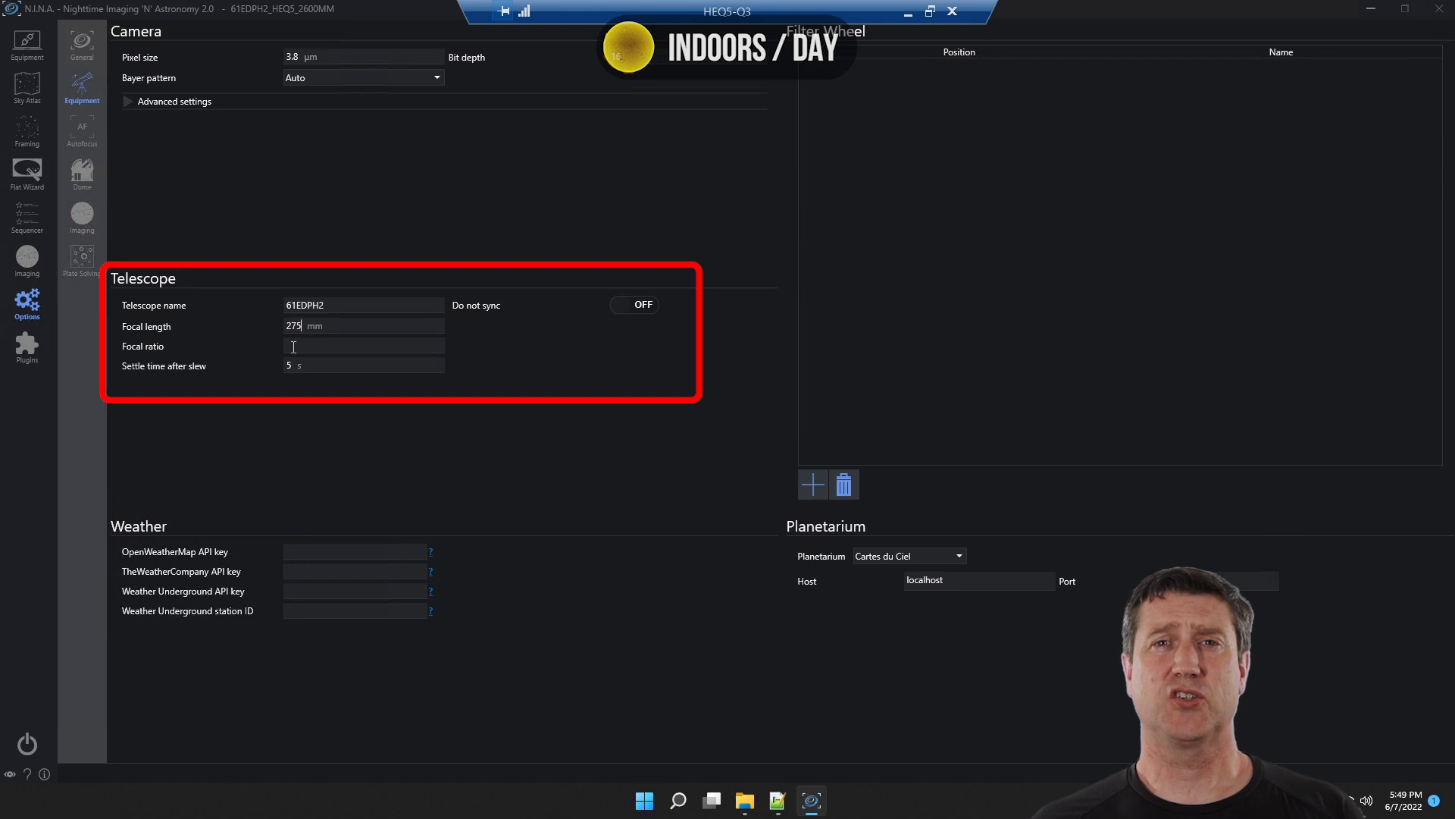
{"action": "type", "text": "4.5"}
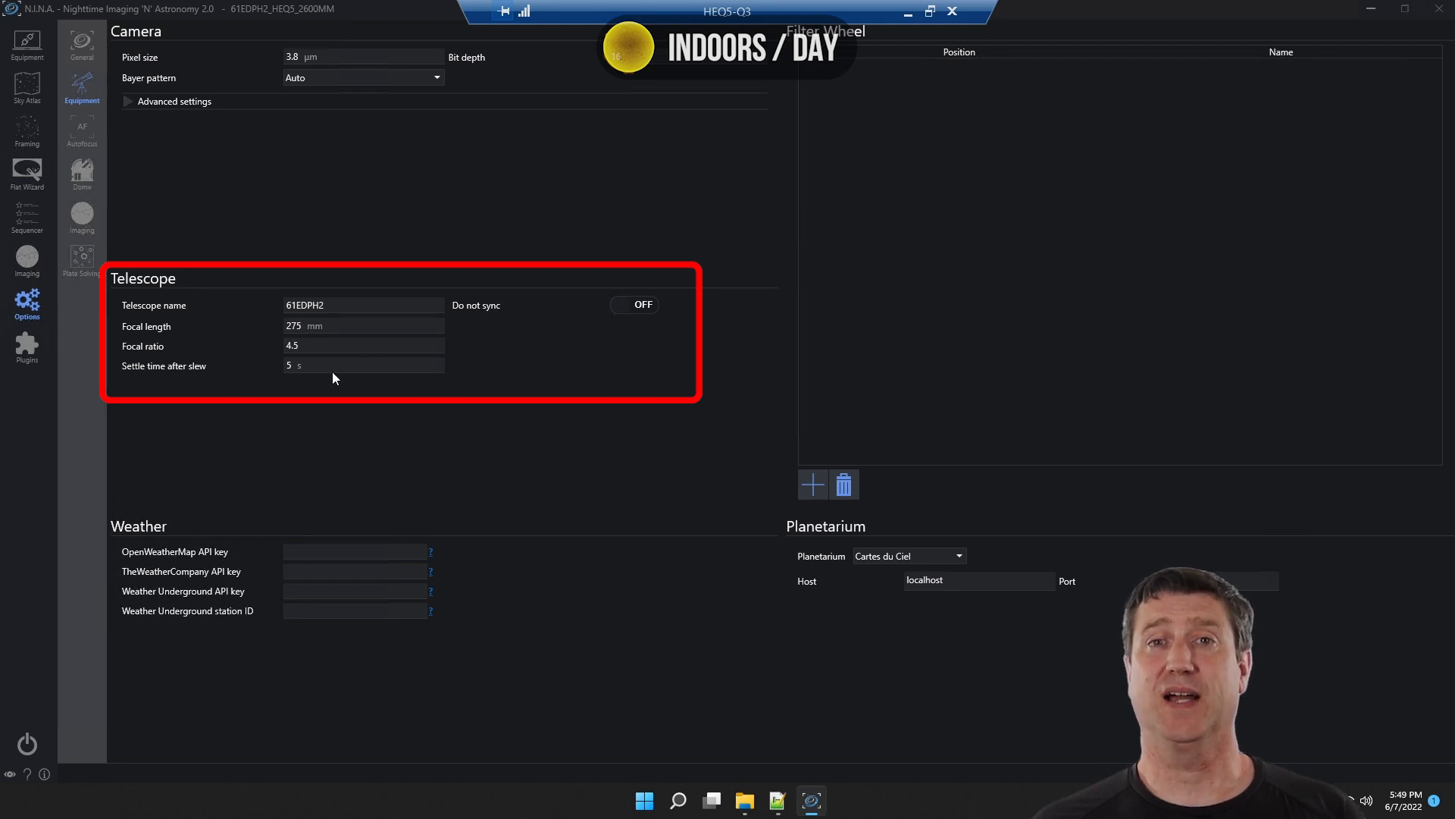
{"action": "left_click", "coordinate": [882, 556]}
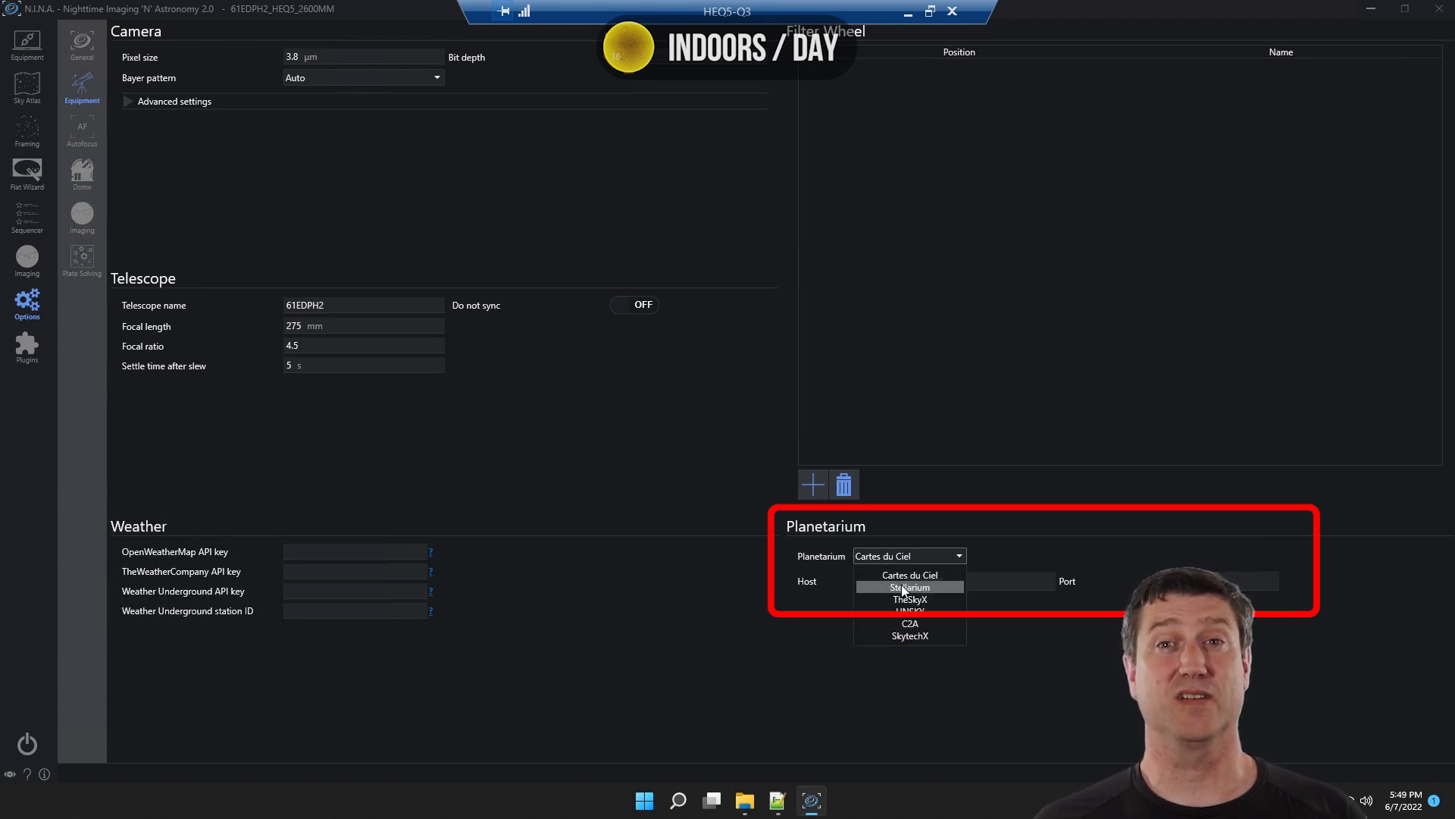
{"action": "left_click", "coordinate": [904, 588]}
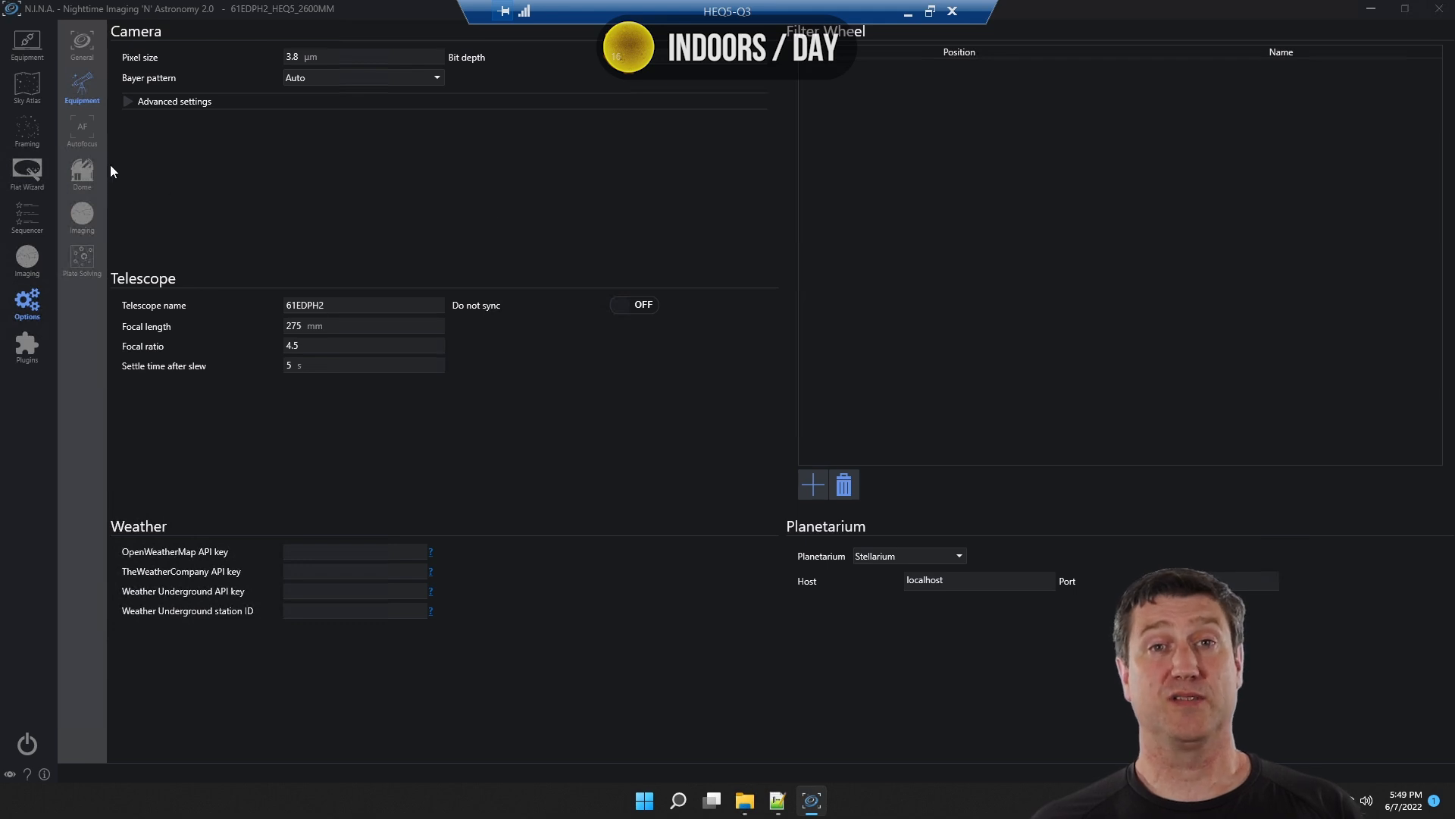
Move through the Autofocus and Dome options to reach the Imaging settings.
{"action": "left_click", "coordinate": [79, 135]}
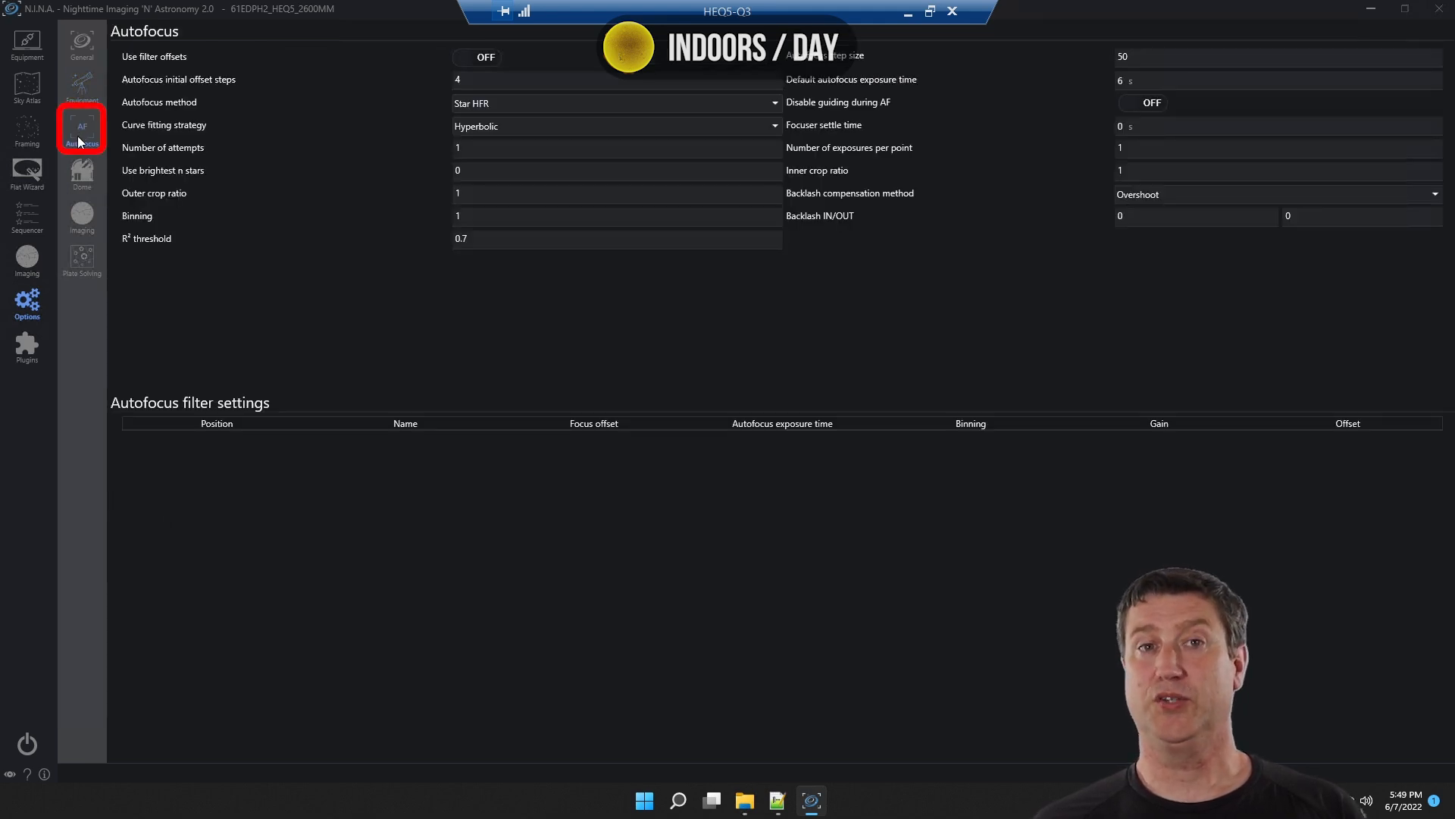
{"action": "left_click", "coordinate": [82, 199]}
{"action": "left_click", "coordinate": [85, 220]}
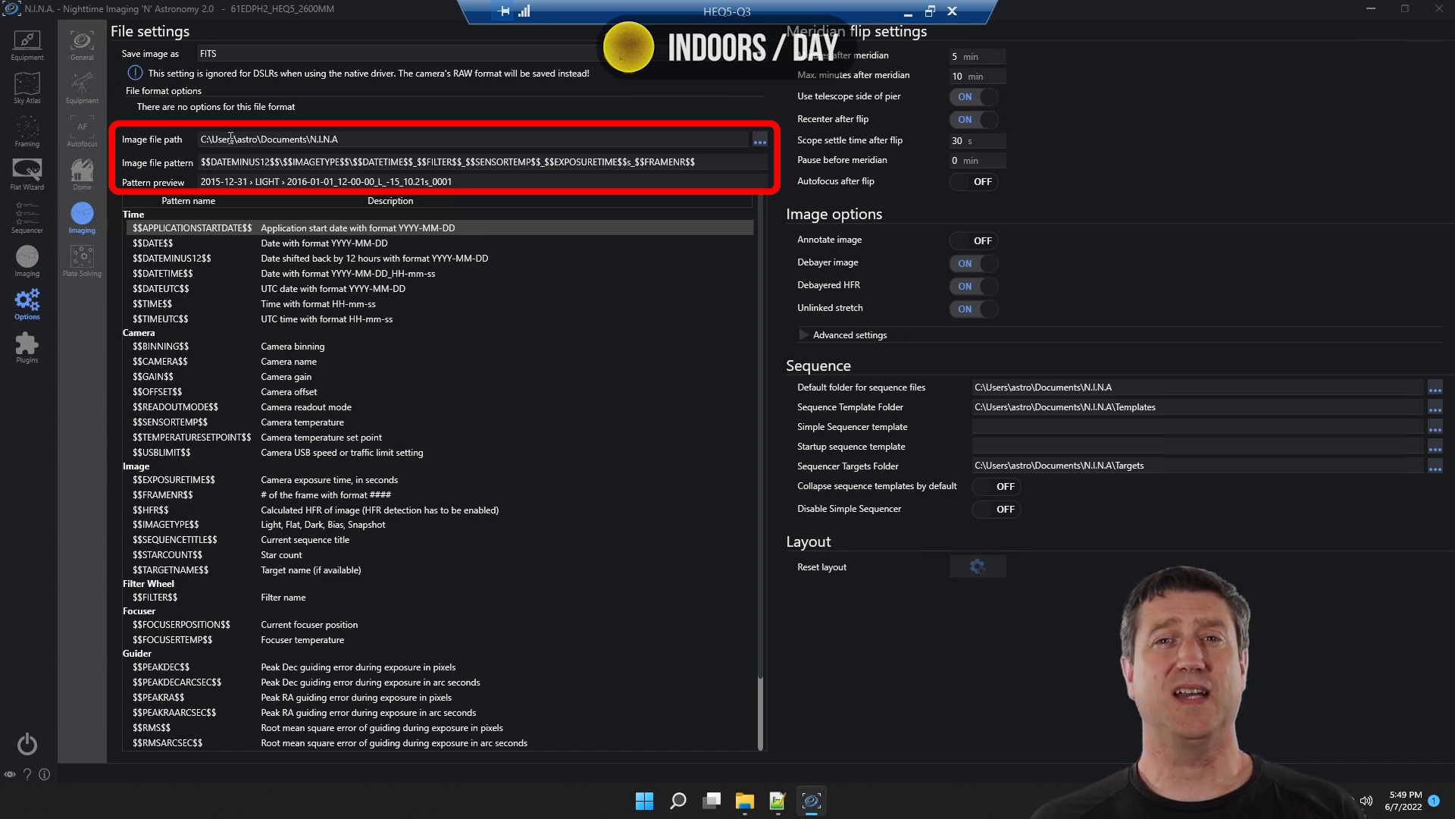
Create a NINA_SESSIONS folder in Documents\N.I.N.A and set it as the image file path.
{"action": "left_click", "coordinate": [759, 140]}
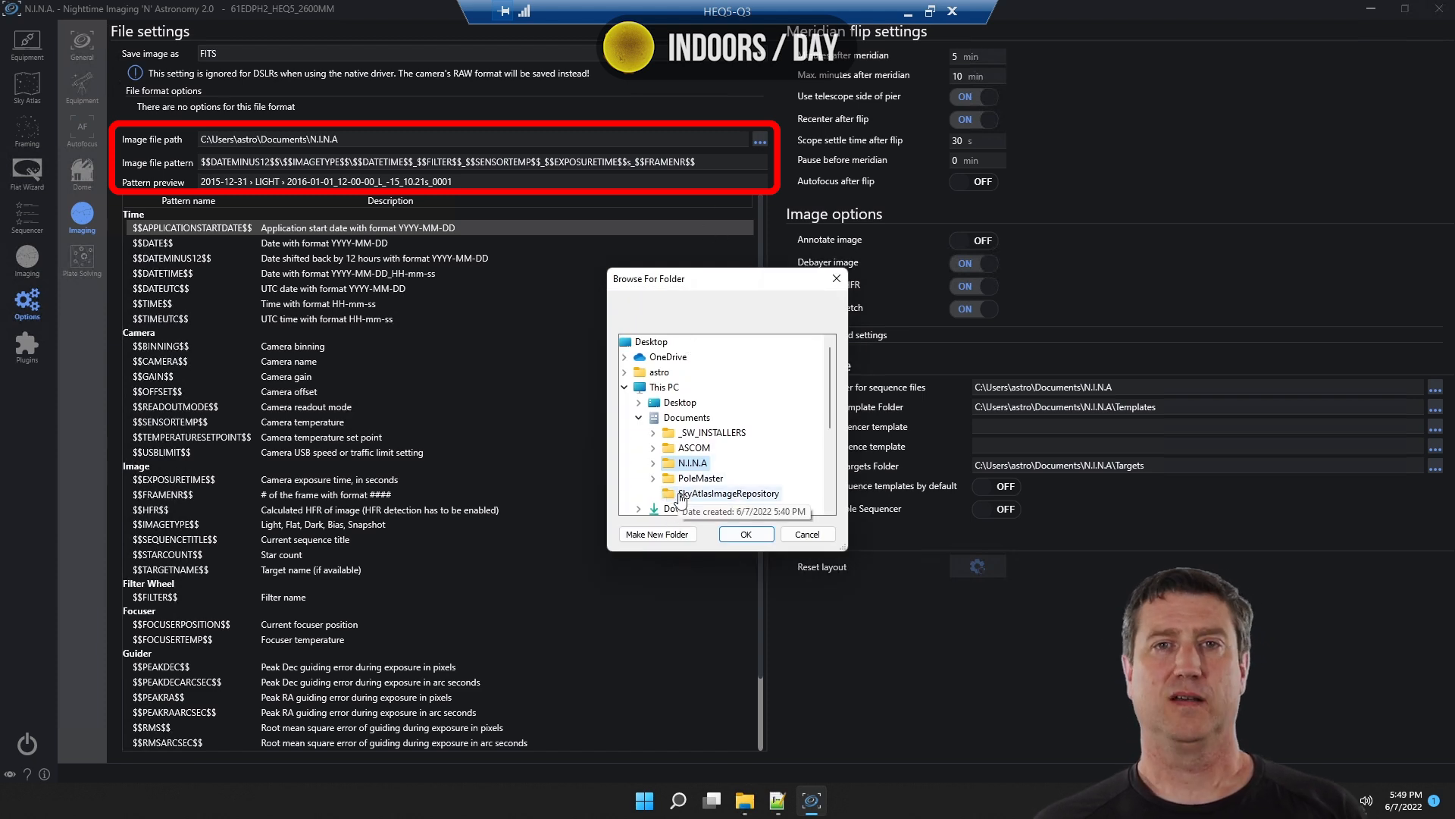
{"action": "left_click", "coordinate": [670, 534]}
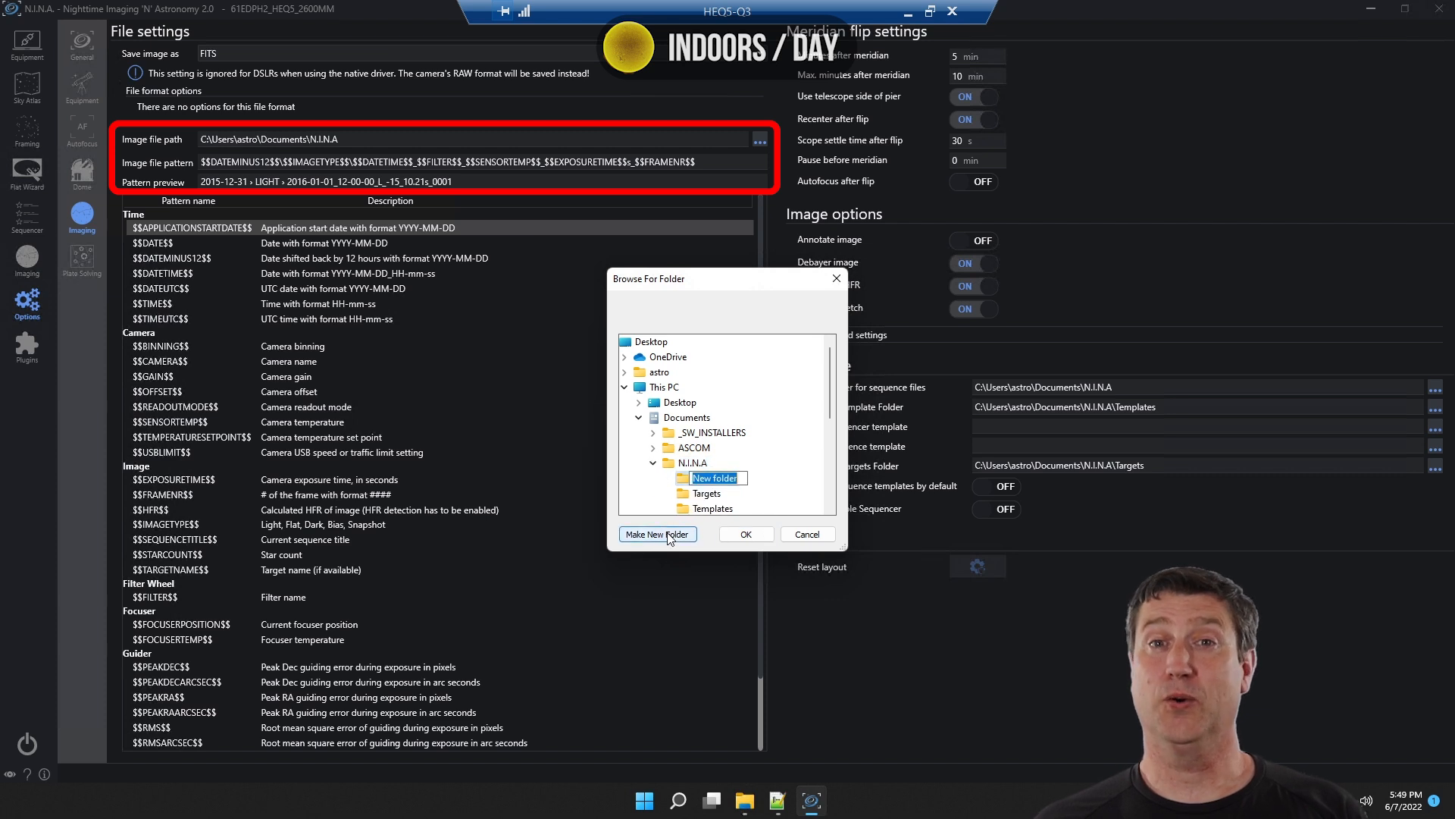
{"action": "type", "text": "NINA"}
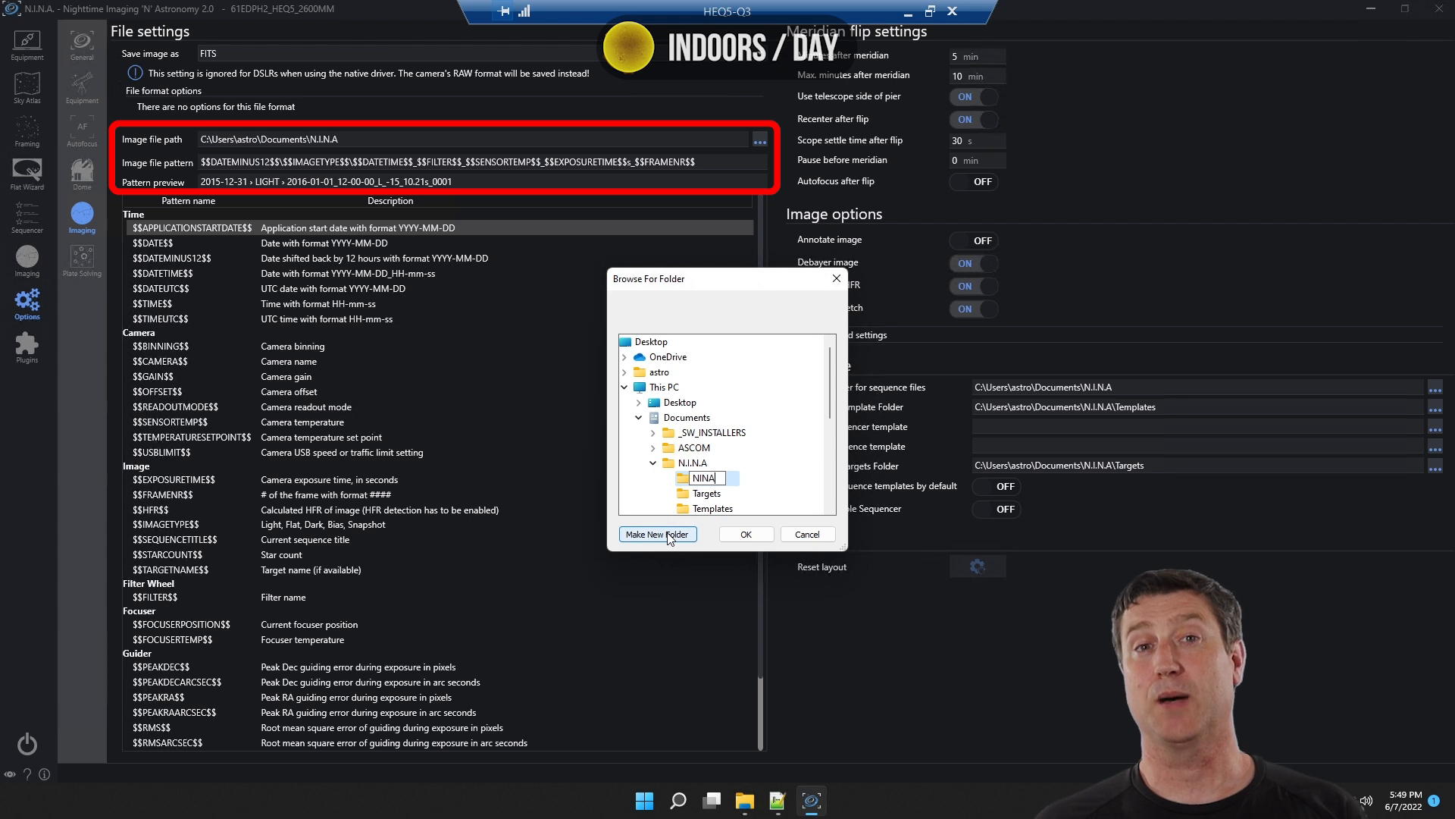
{"action": "type", "text": "_SESSI"}
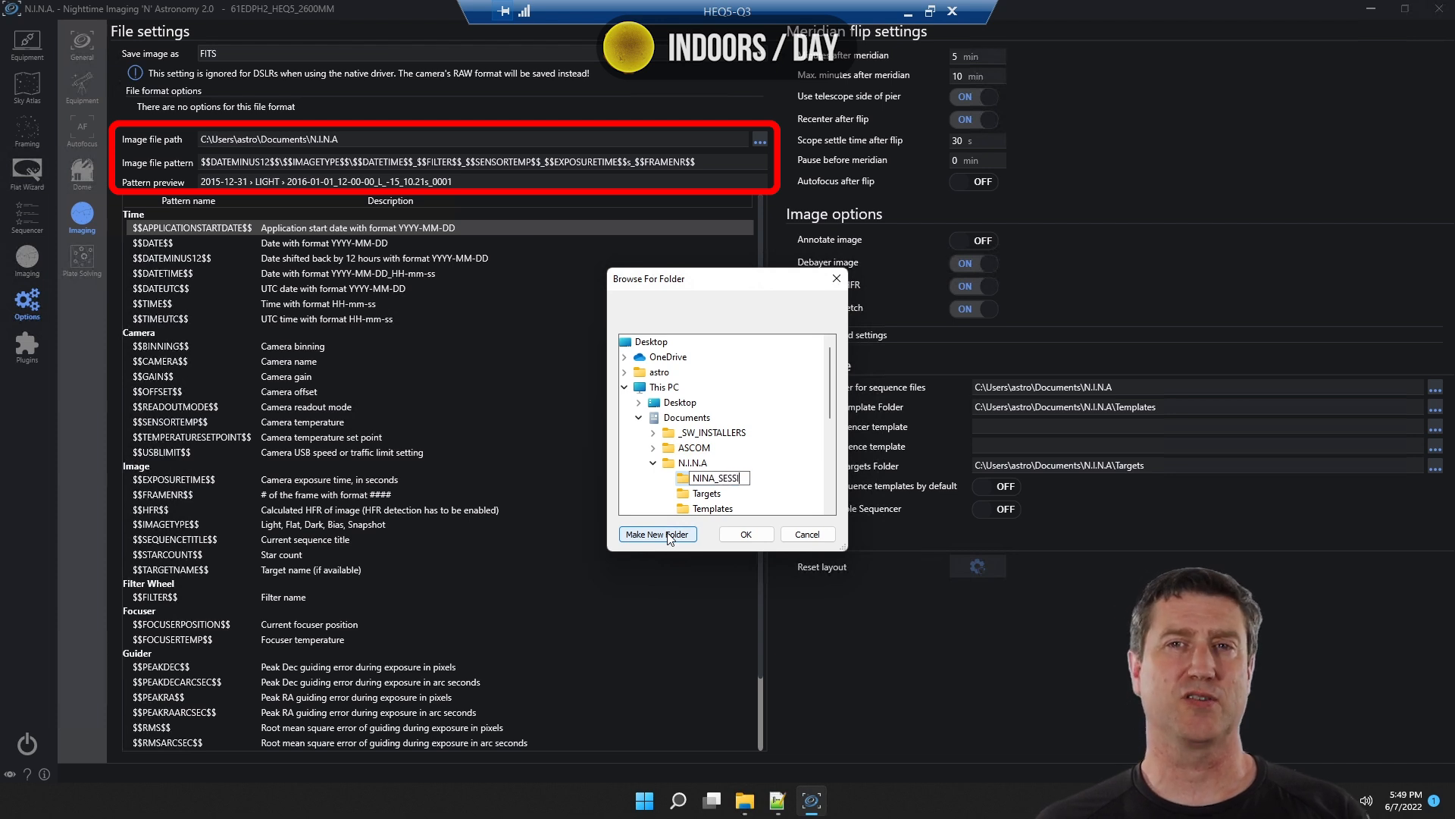
{"action": "type", "text": "ONS"}
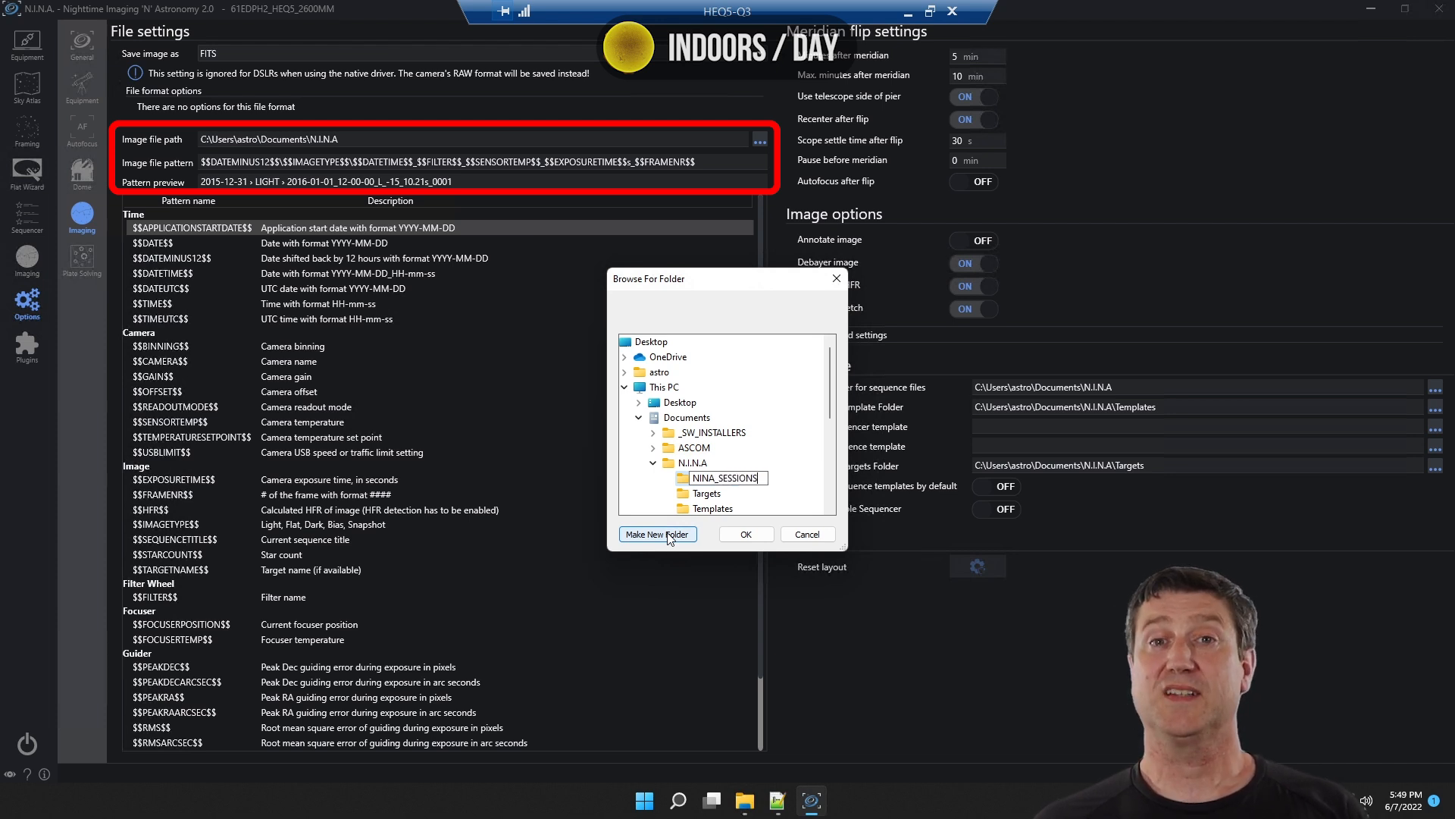
{"action": "left_click", "coordinate": [682, 483]}
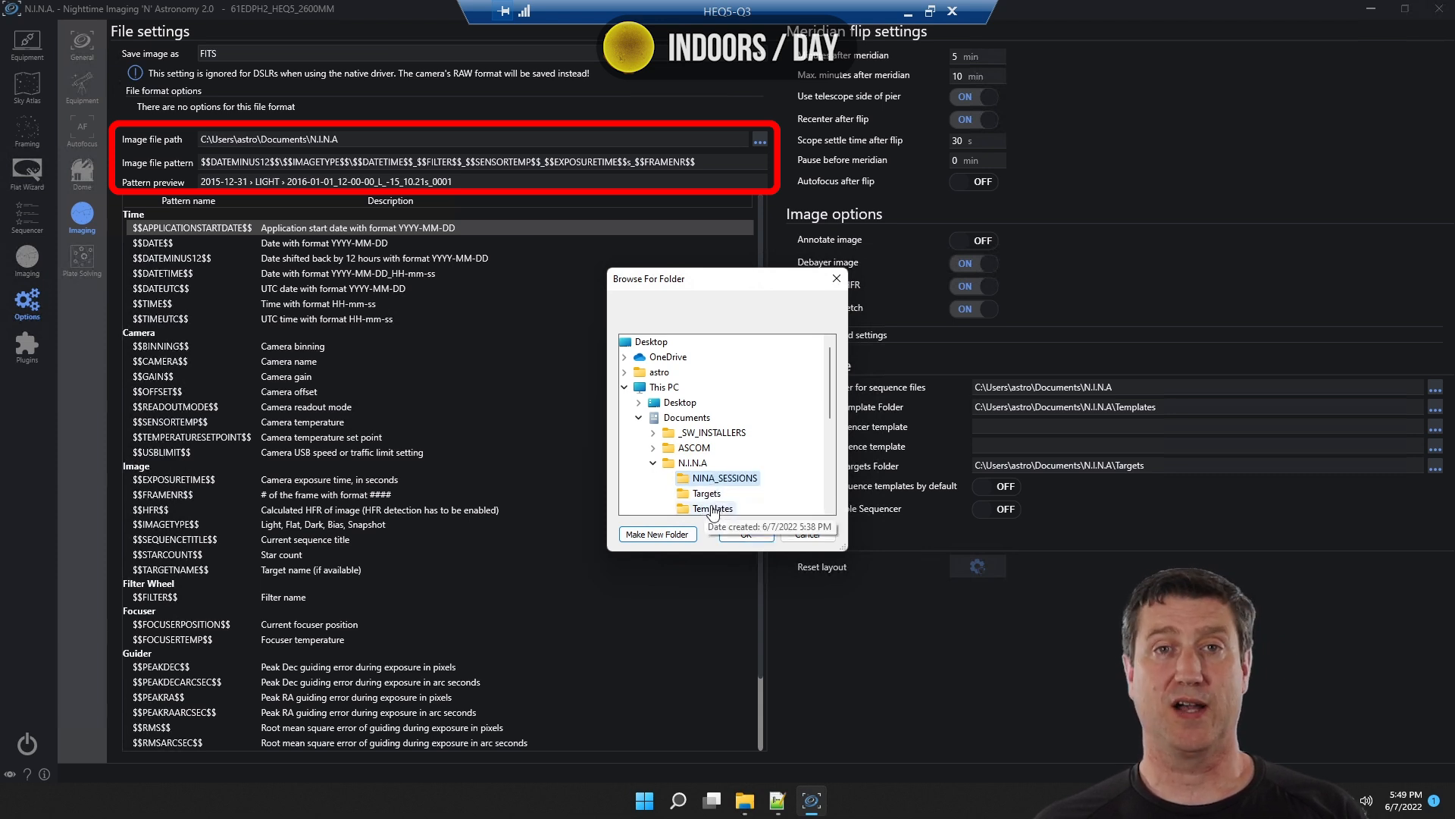
{"action": "left_click", "coordinate": [747, 535]}
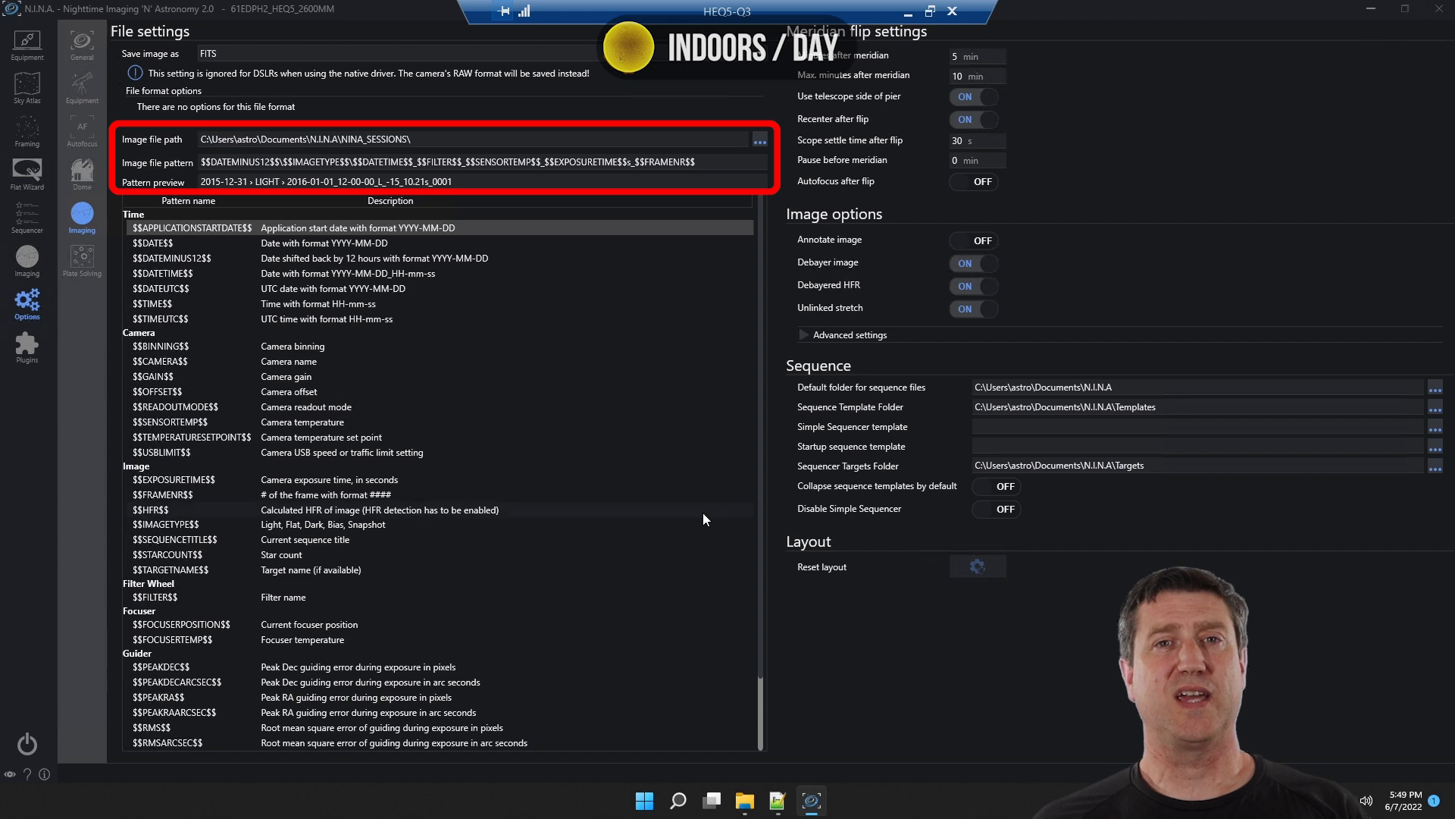
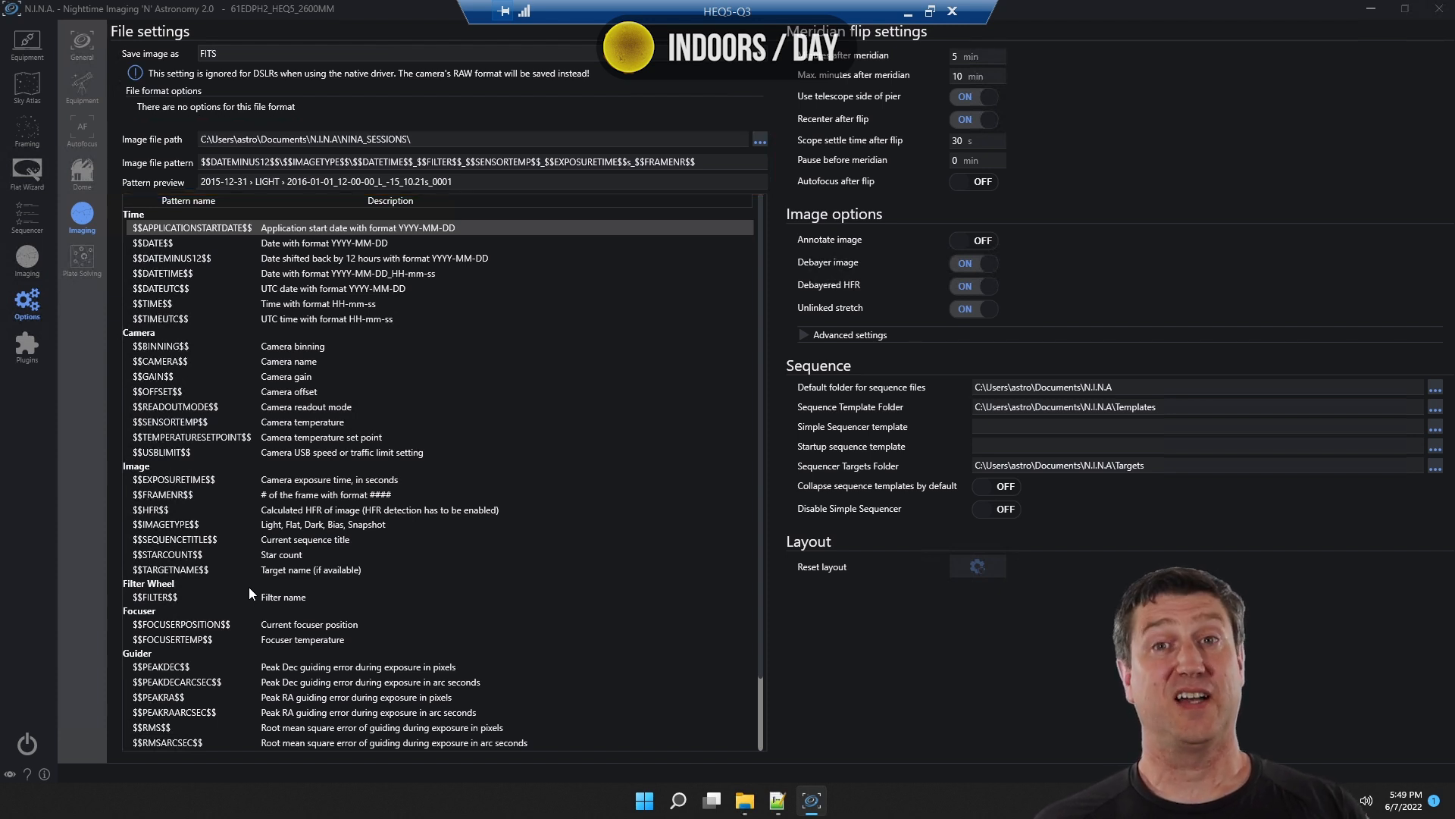
Review the ASTAP plate solving settings, then go to the Equipment Camera page.
{"action": "left_click", "coordinate": [83, 259]}
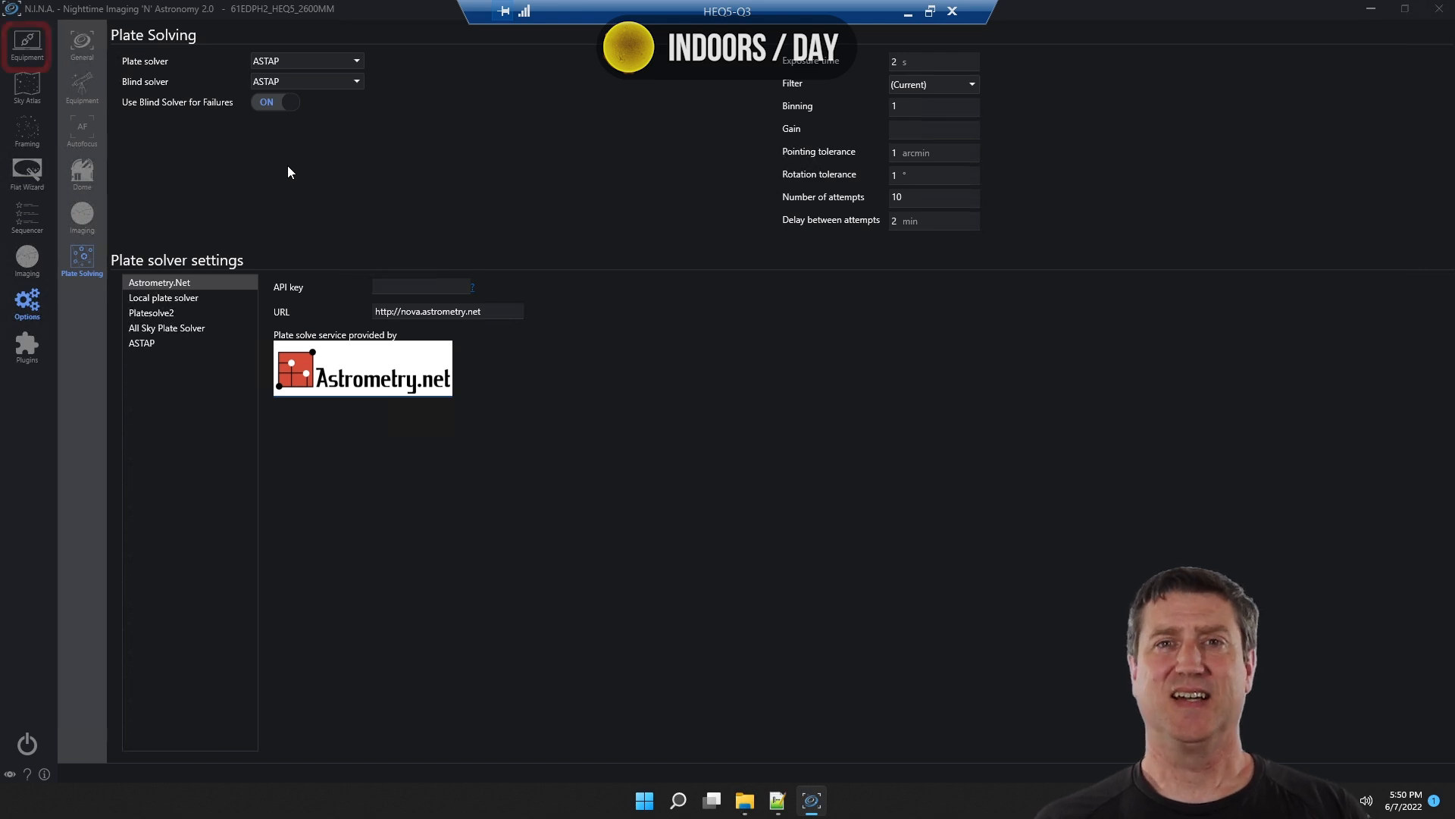
{"action": "left_click", "coordinate": [31, 51]}
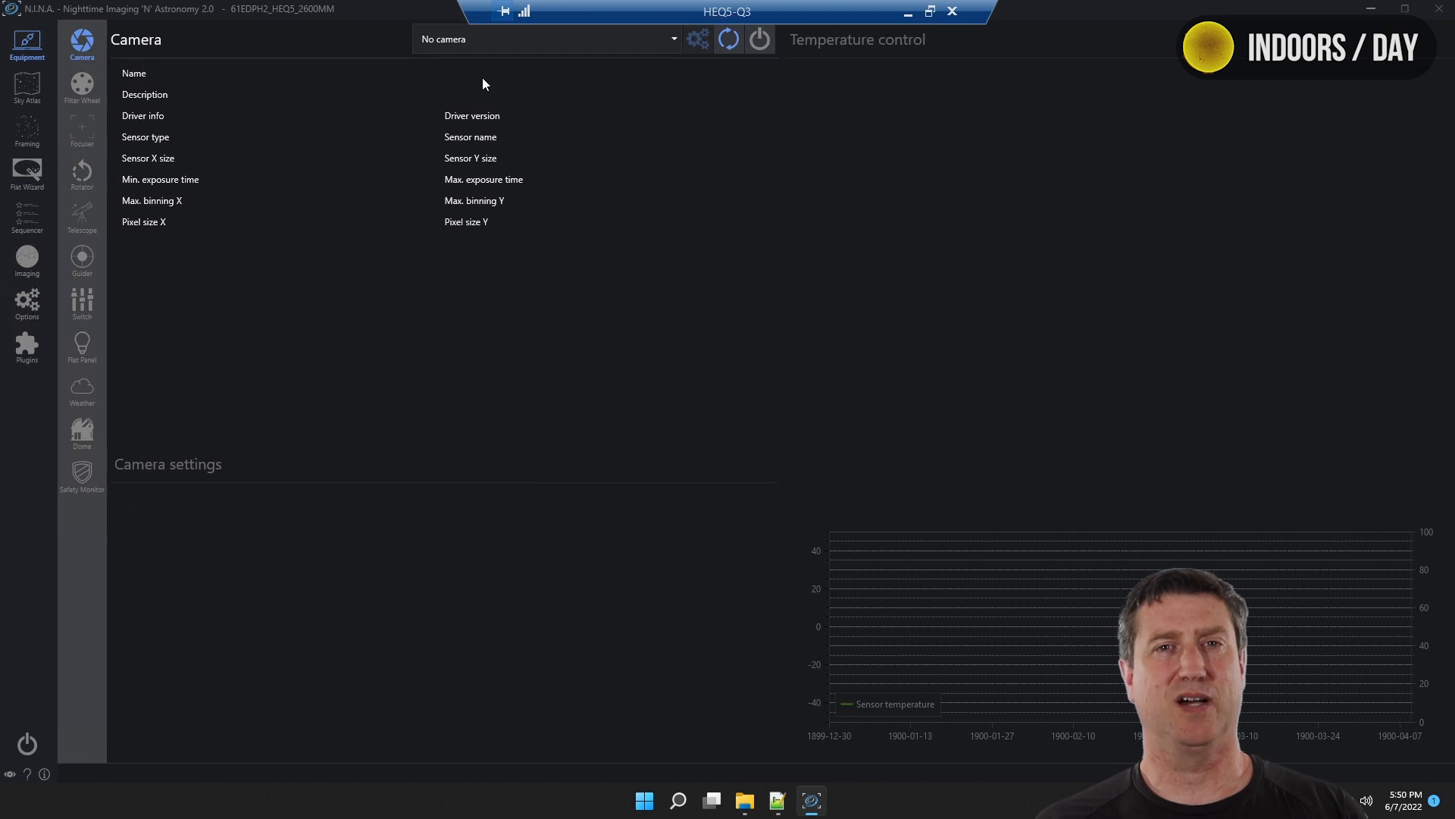
Refresh the camera list, select the ZWO ASI2600MM Pro and connect it.
{"action": "left_click", "coordinate": [485, 43]}
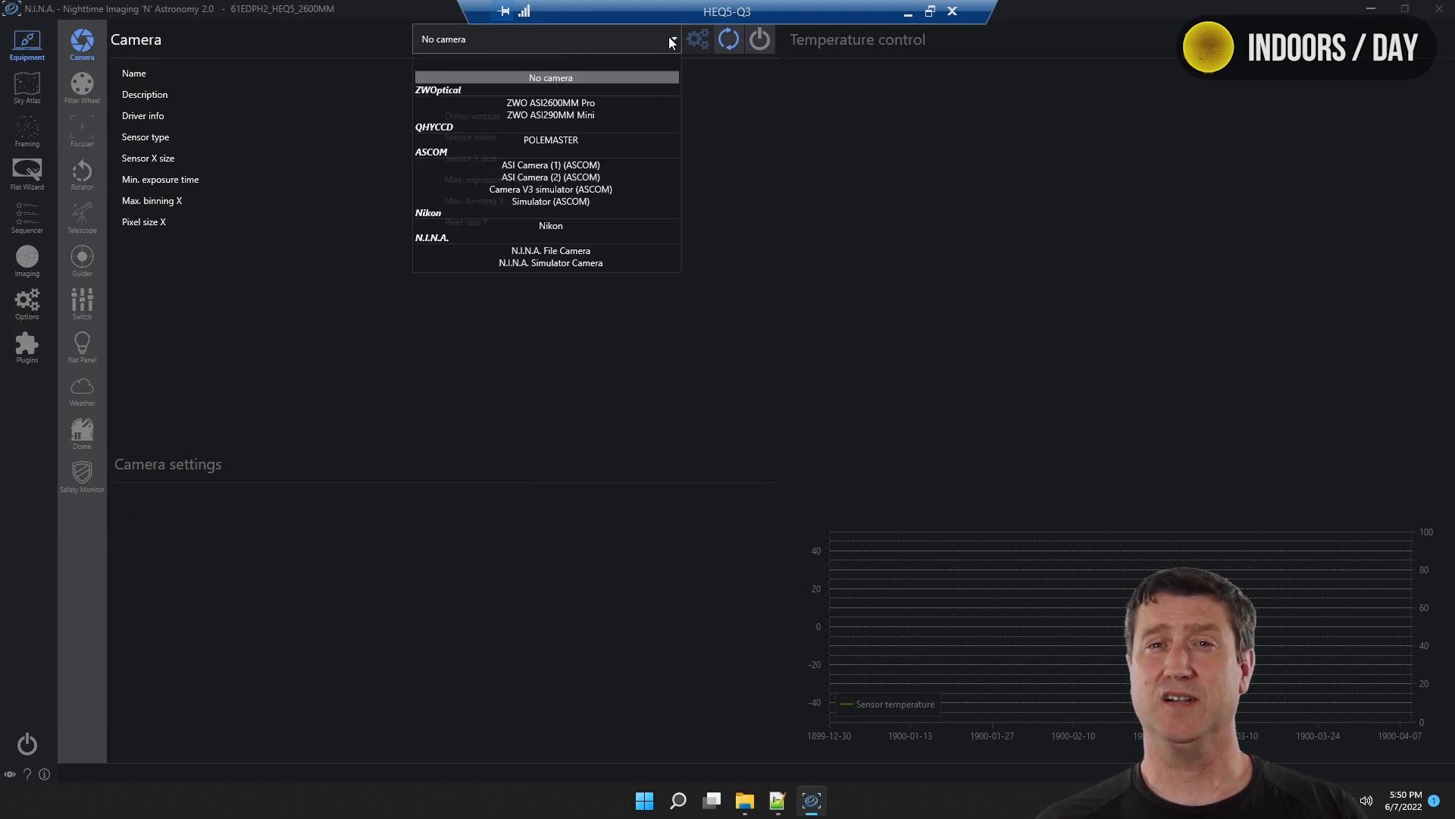
{"action": "left_click", "coordinate": [726, 76]}
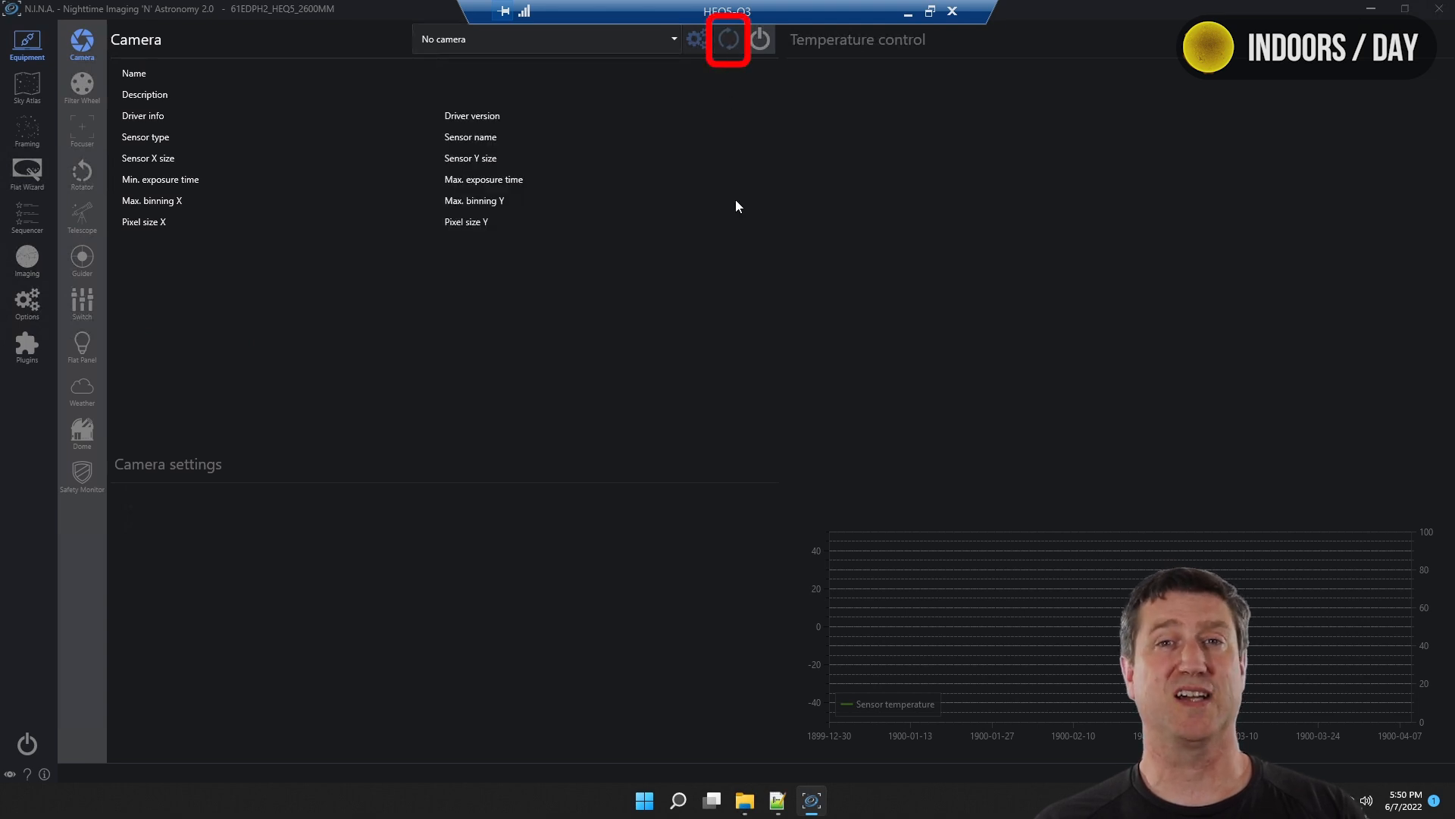
{"action": "left_click", "coordinate": [623, 41]}
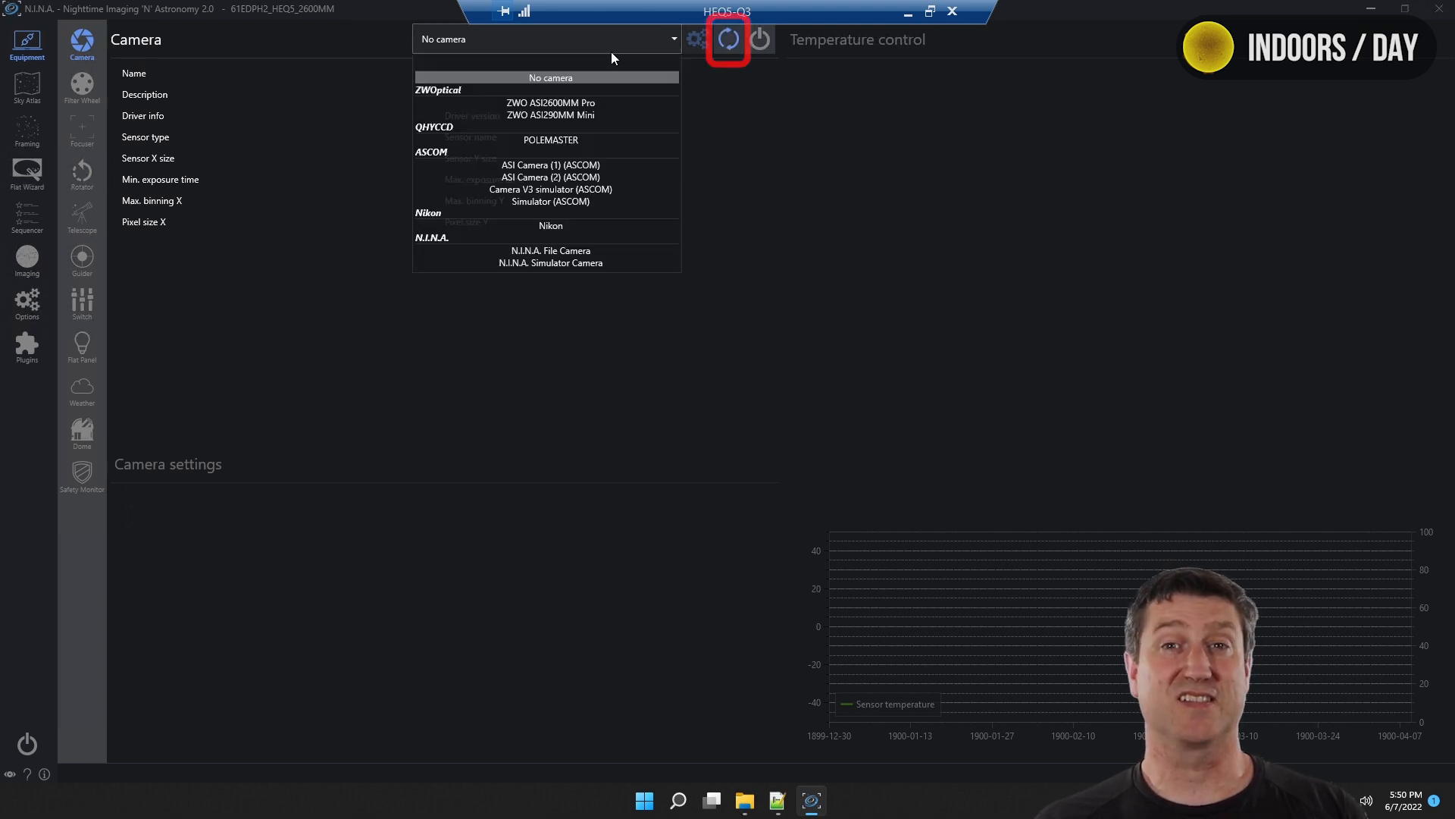
{"action": "left_click", "coordinate": [587, 103]}
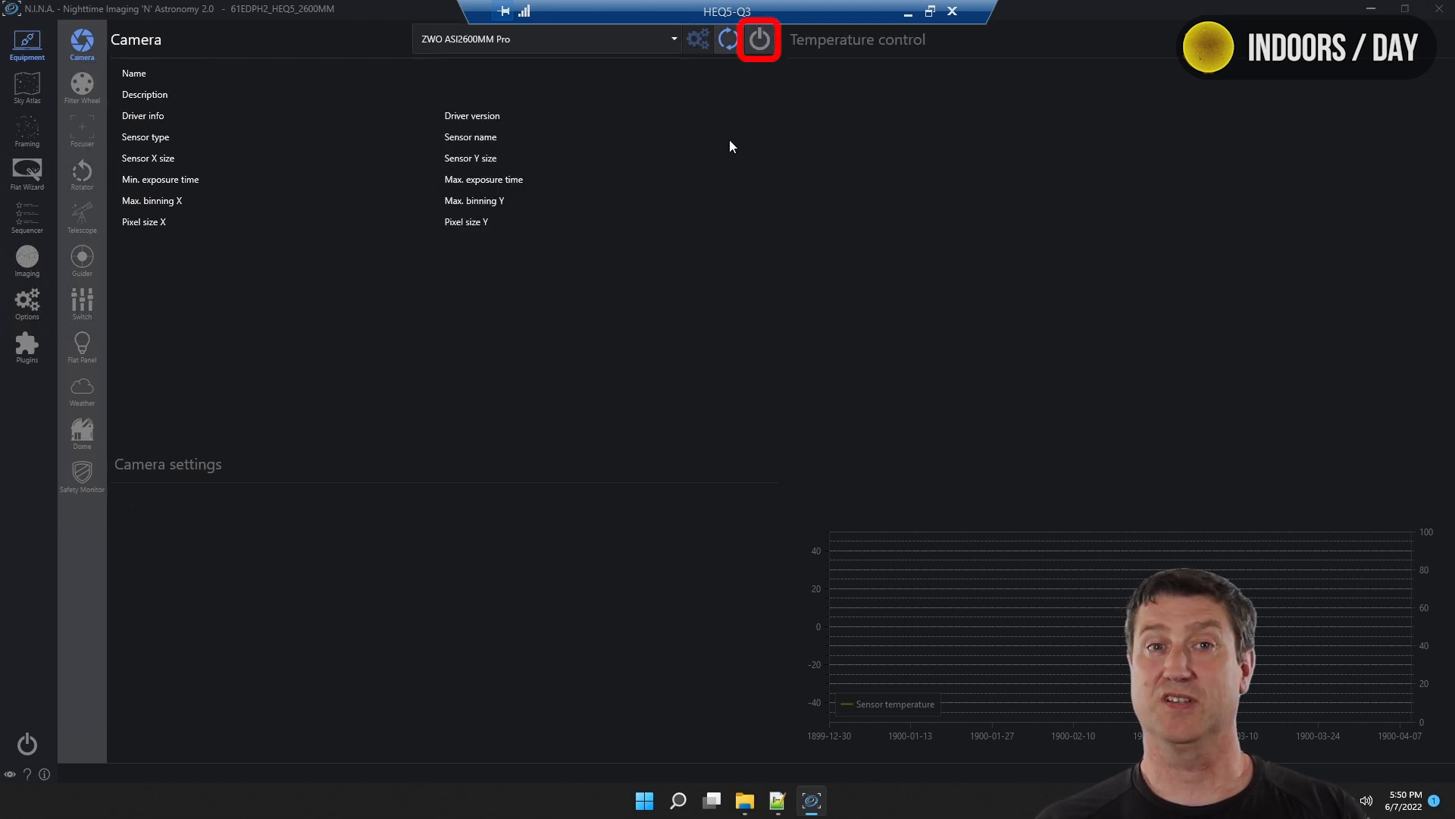
{"action": "left_click", "coordinate": [764, 36]}
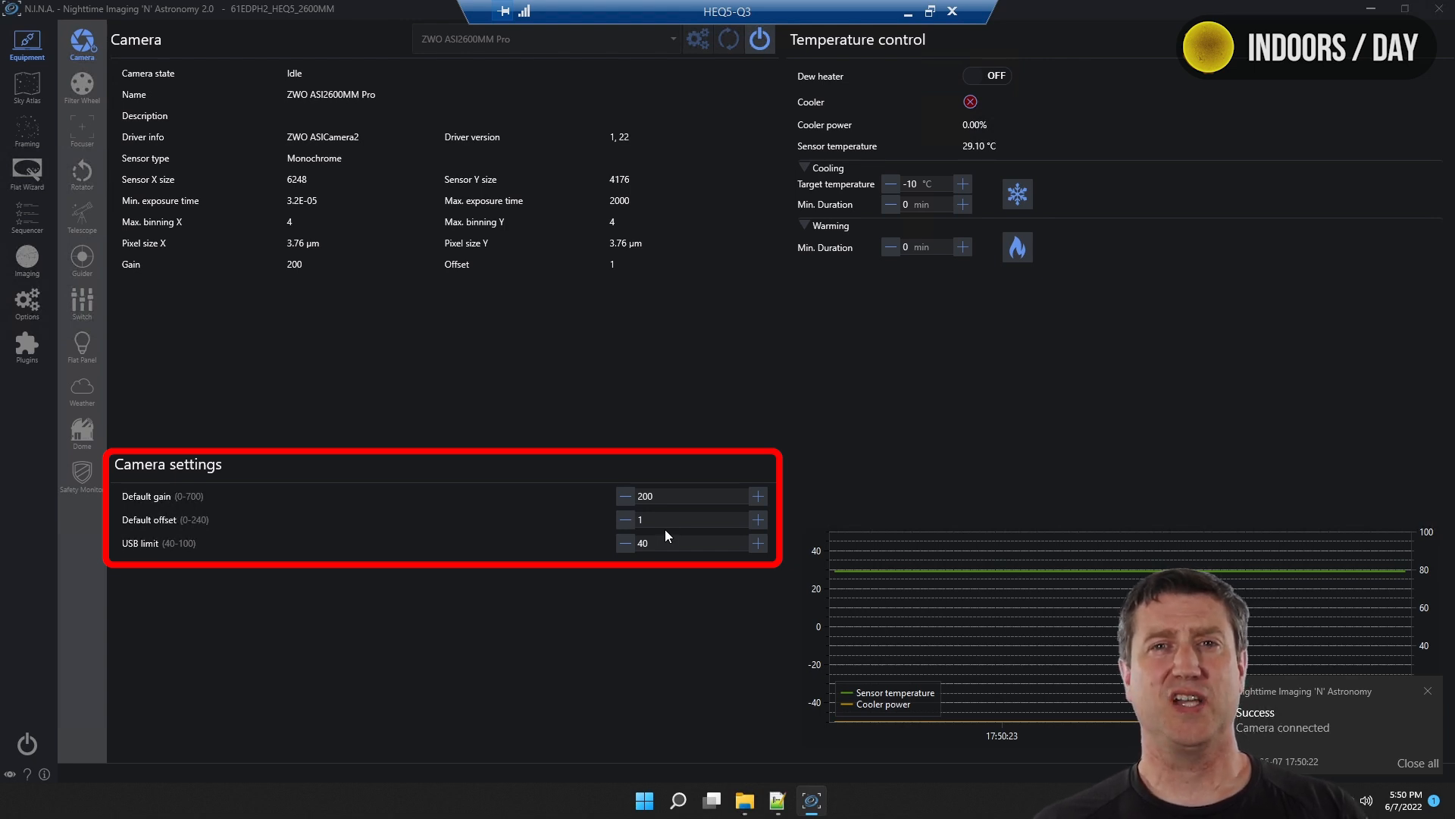
Set the camera's default gain to 100.
{"action": "double_click", "coordinate": [657, 496]}
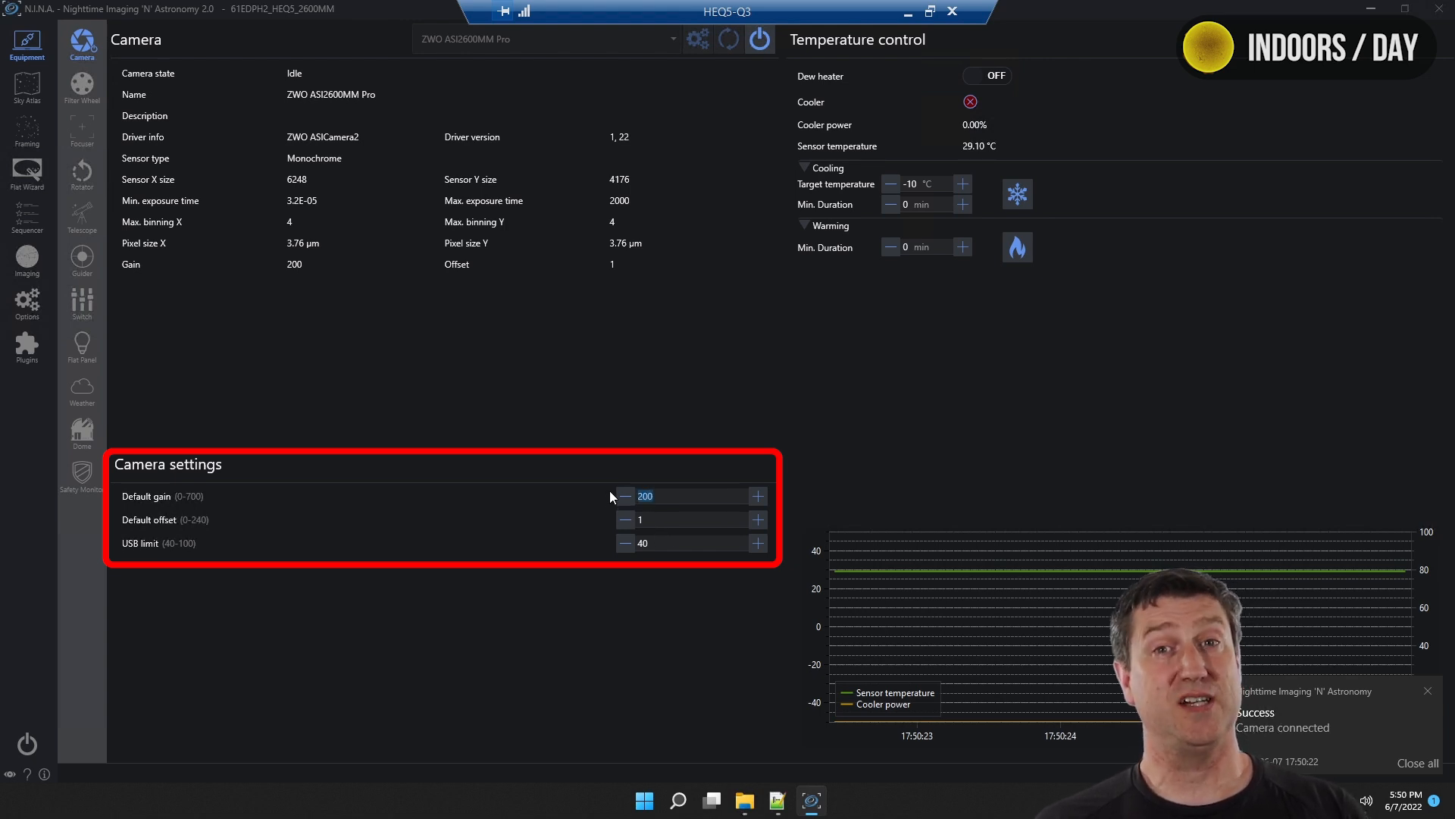
{"action": "type", "text": "100"}
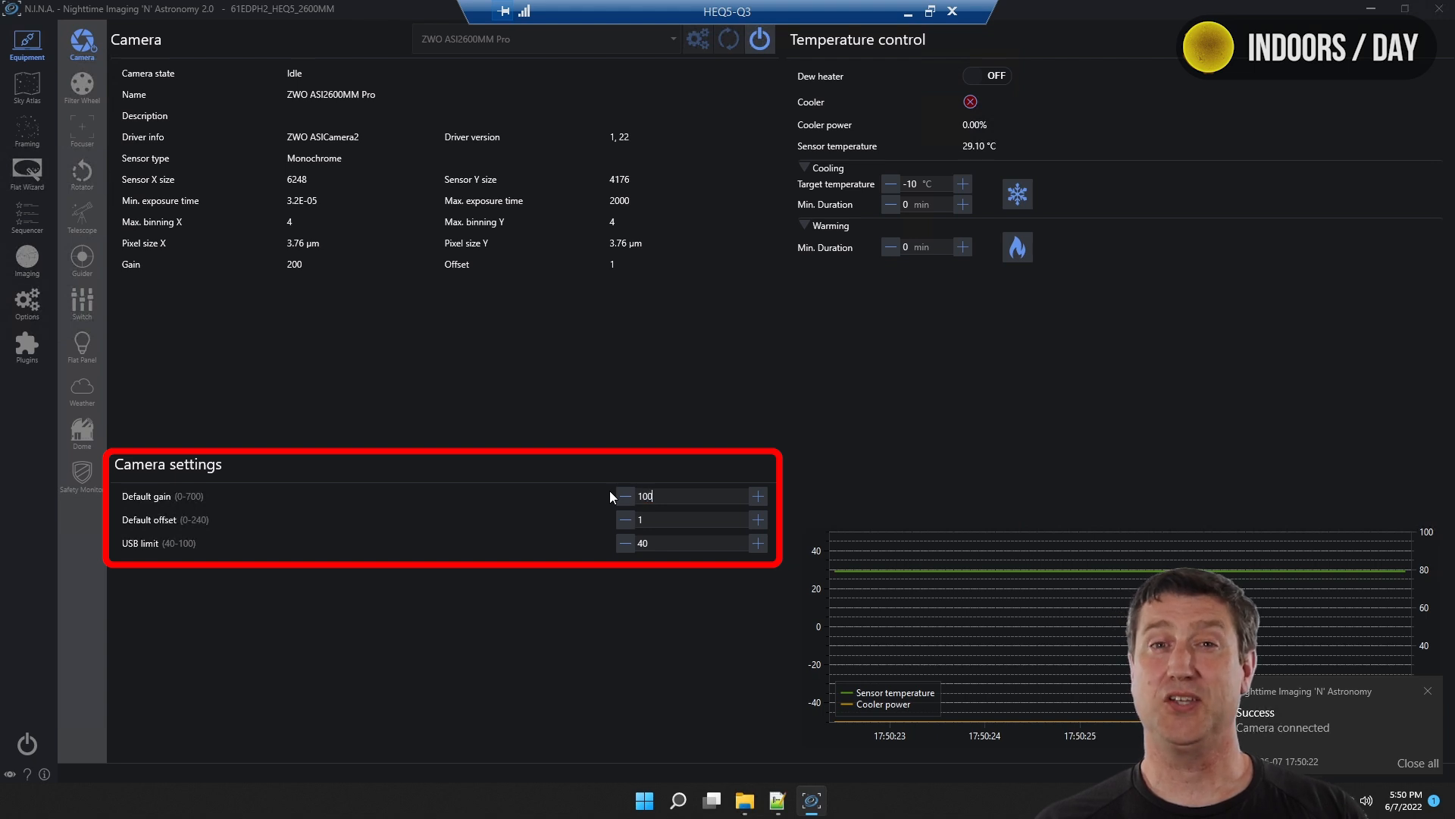
{"action": "key", "text": "Tab"}
{"action": "key", "text": "Tab"}
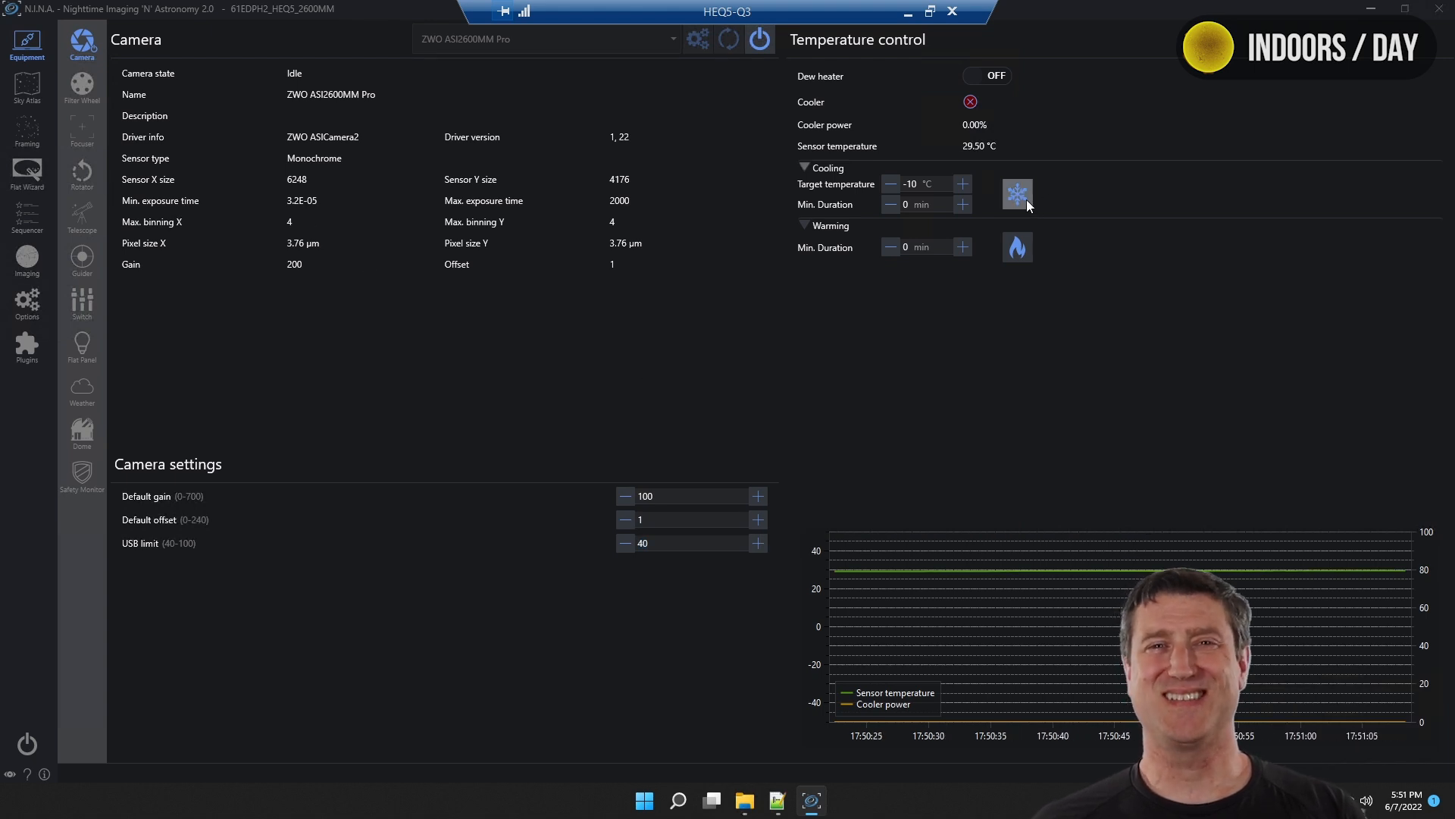
Set a -5 °C target temperature and start the camera cooler.
{"action": "double_click", "coordinate": [917, 182]}
{"action": "type", "text": "-5"}
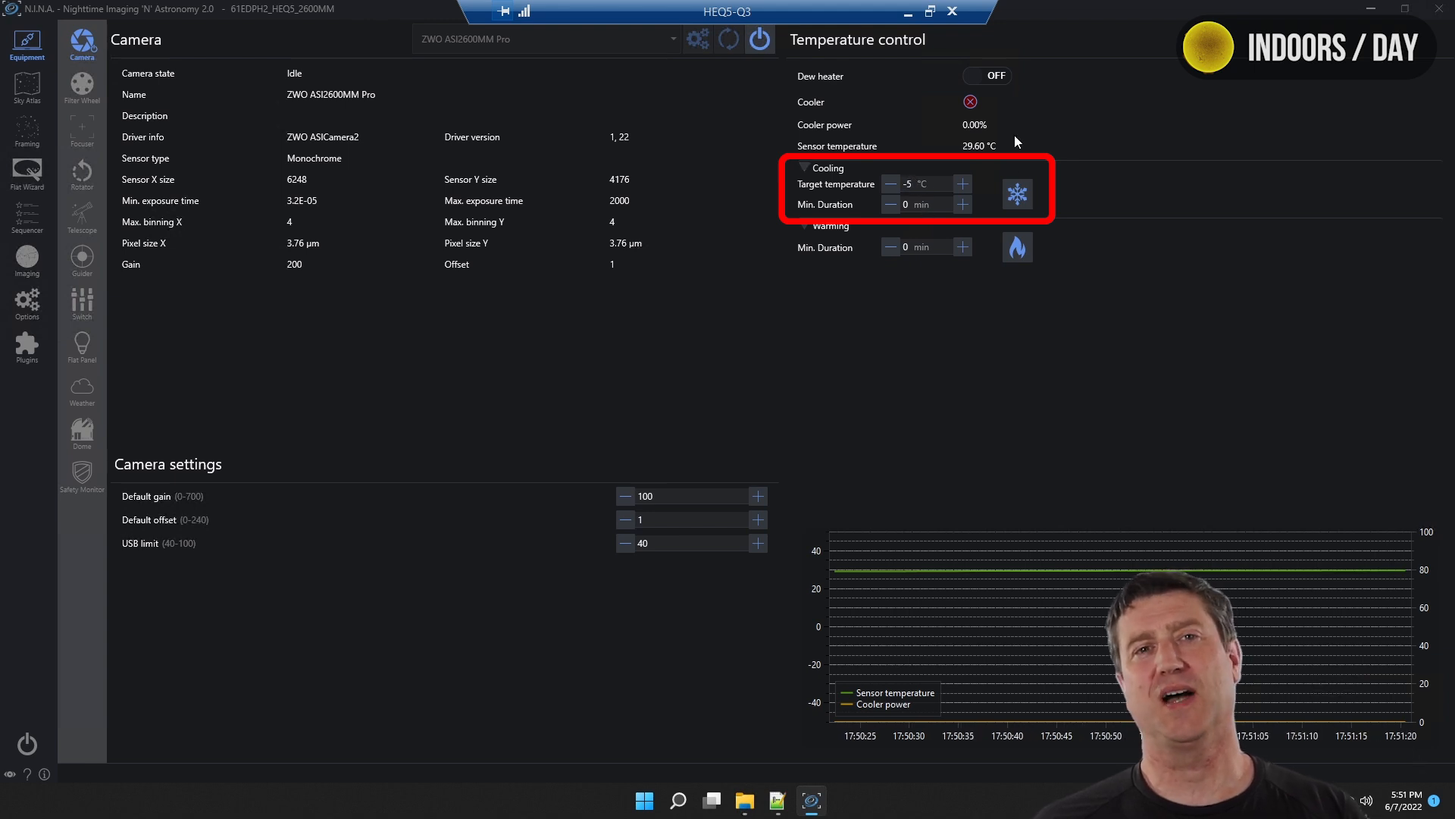
{"action": "left_click", "coordinate": [1017, 194]}
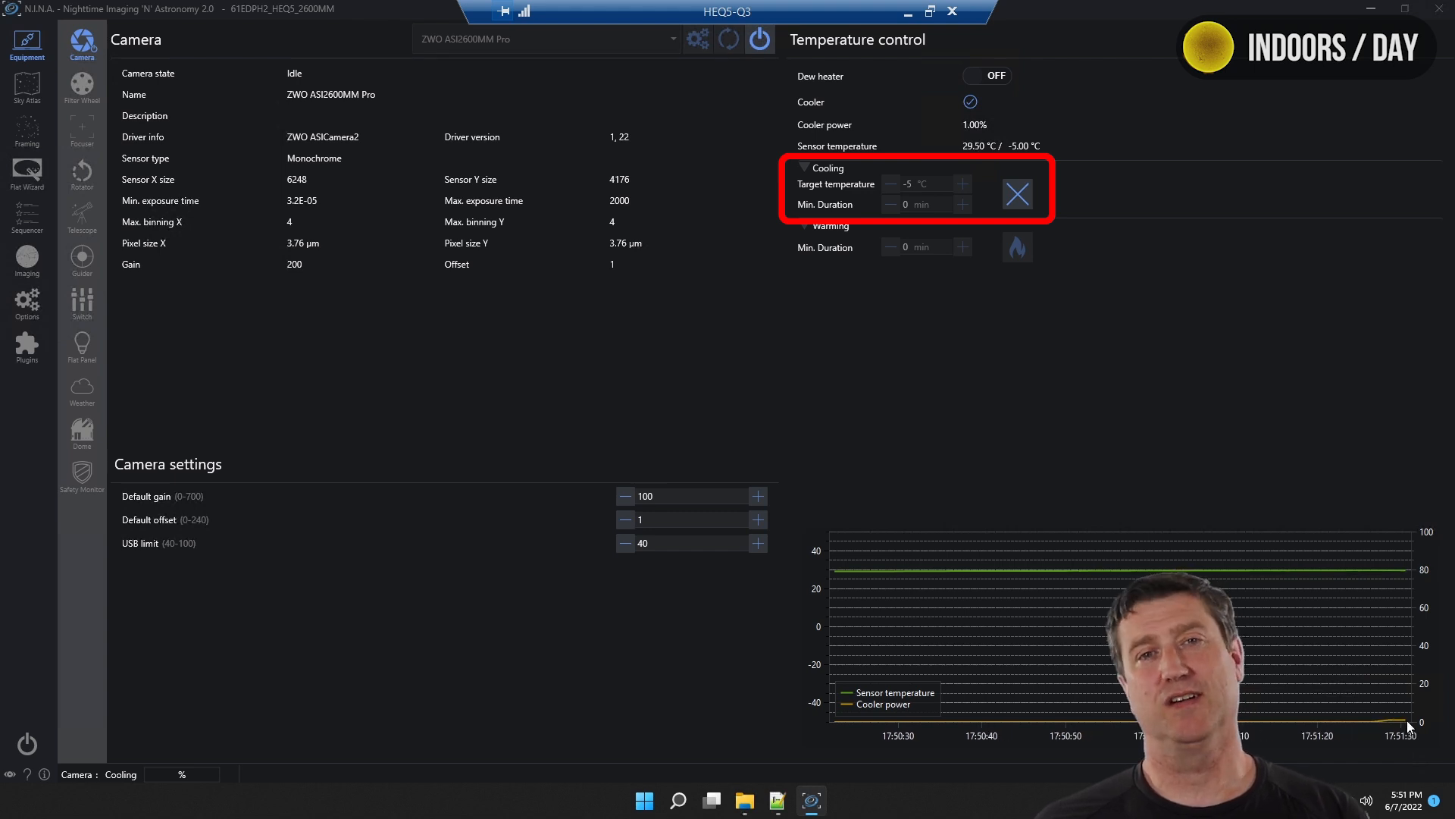
{"action": "left_click", "coordinate": [81, 83]}
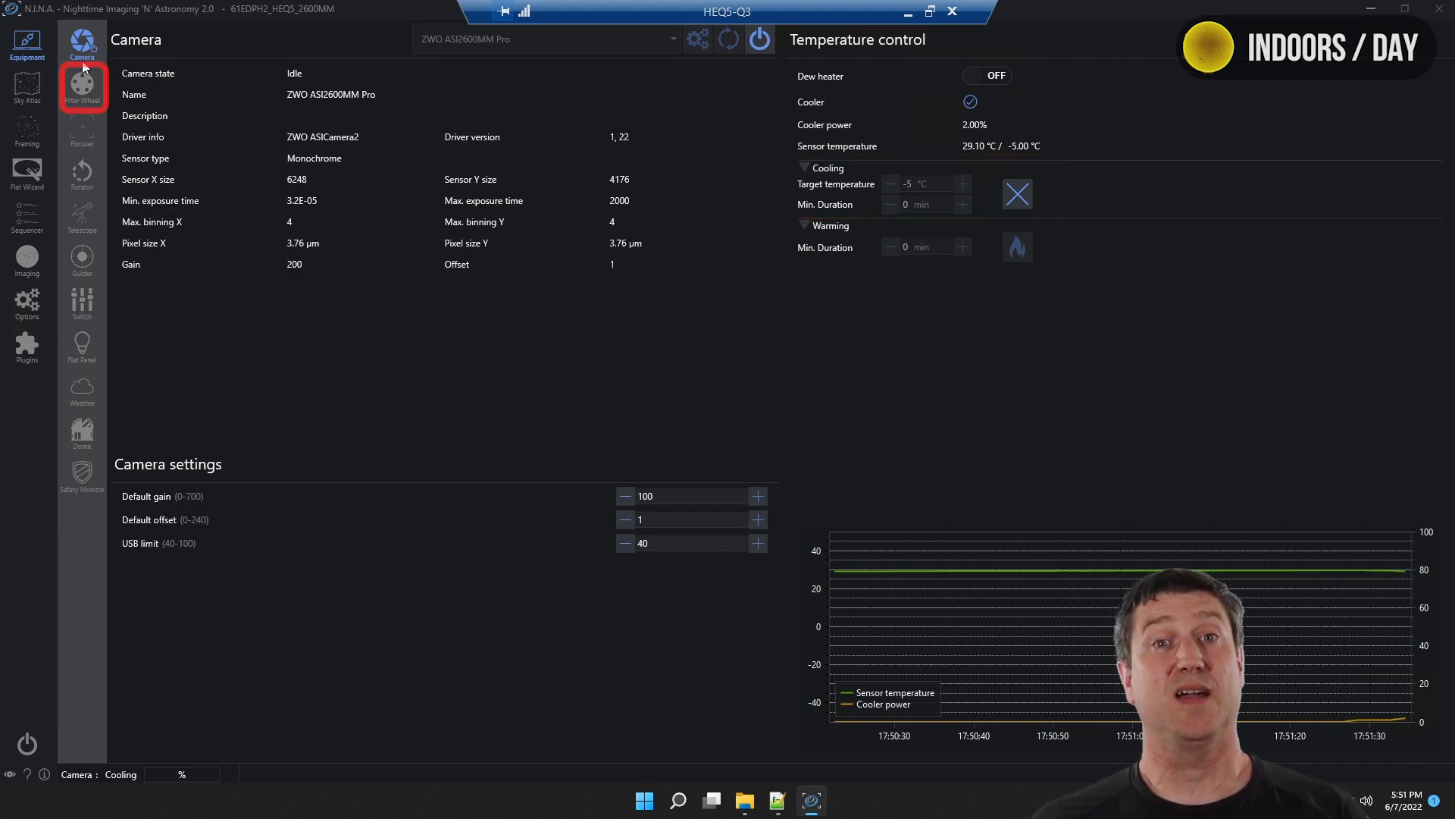
Select the ZWOptical FilterWheel driver and connect it.
{"action": "left_click", "coordinate": [673, 39]}
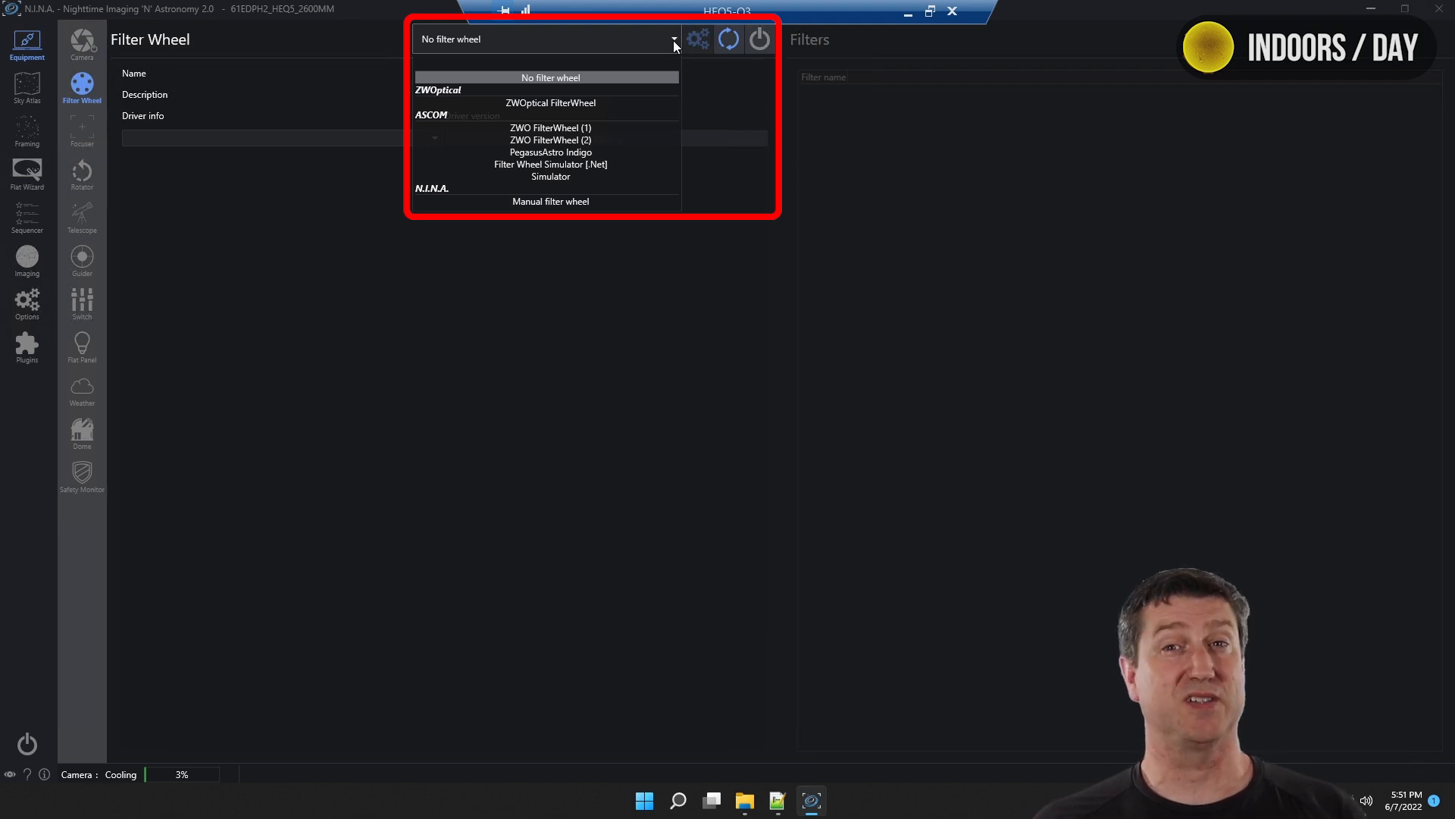
{"action": "left_click", "coordinate": [551, 103]}
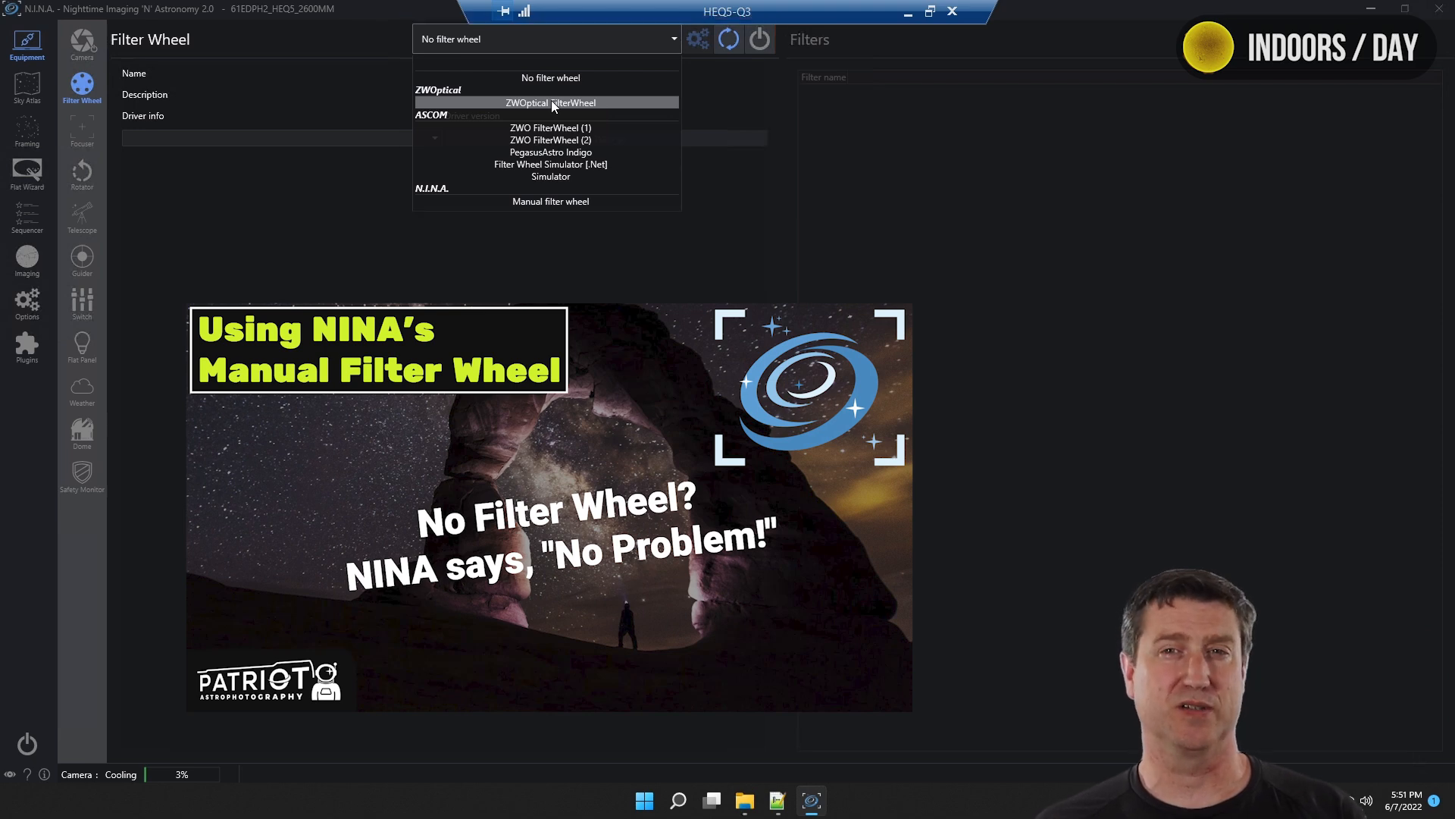
{"action": "left_click", "coordinate": [759, 40]}
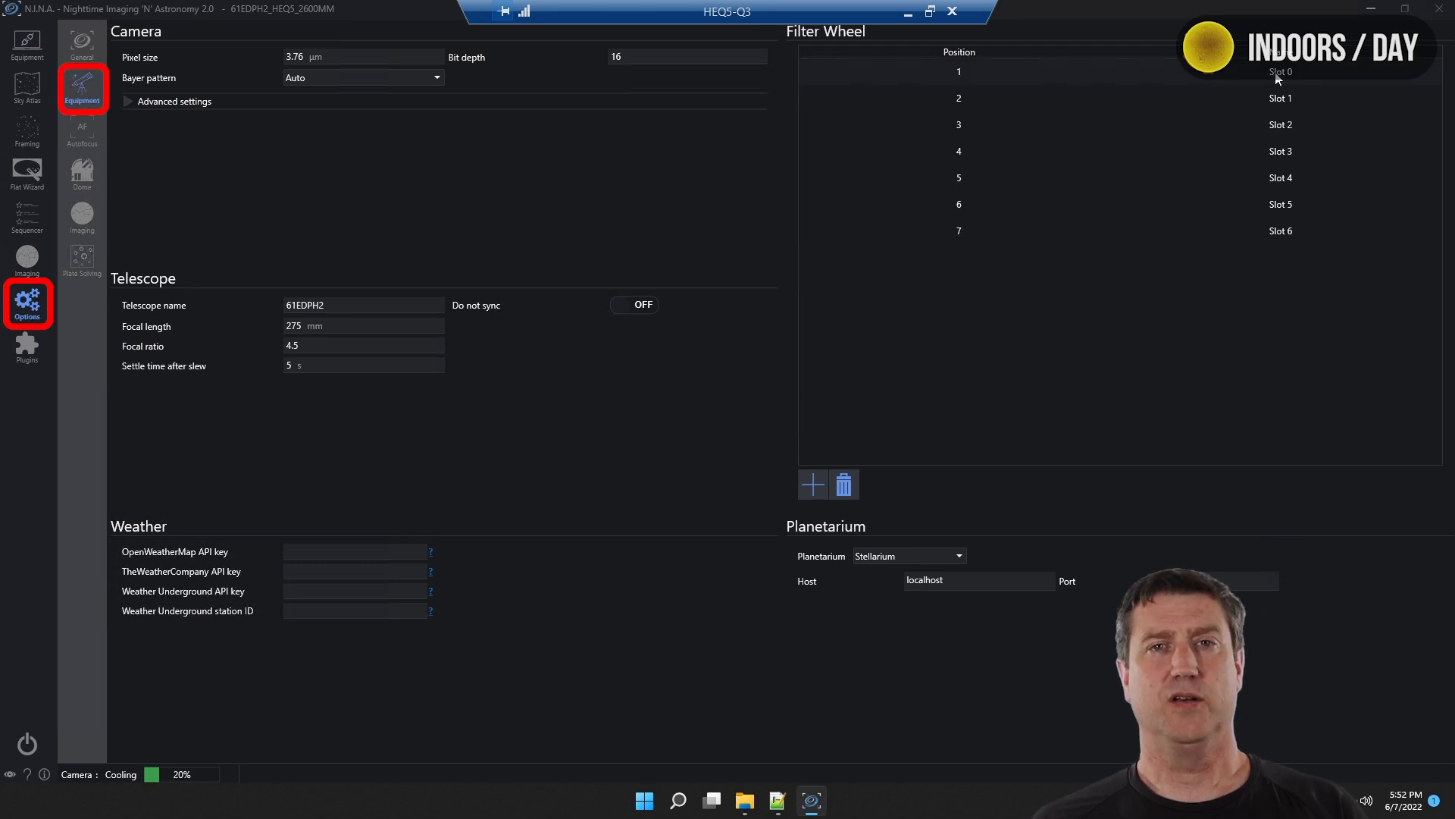
Name the first four filter slots L, R, G and B.
{"action": "double_click", "coordinate": [1293, 73]}
{"action": "key", "text": "BackSpace"}
{"action": "key", "text": "BackSpace"}
{"action": "key", "text": "BackSpace"}
{"action": "key", "text": "BackSpace"}
{"action": "key", "text": "BackSpace"}
{"action": "key", "text": "BackSpace"}
{"action": "type", "text": "L"}
{"action": "double_click", "coordinate": [1298, 98]}
{"action": "key", "text": "BackSpace"}
{"action": "key", "text": "BackSpace"}
{"action": "key", "text": "BackSpace"}
{"action": "key", "text": "BackSpace"}
{"action": "key", "text": "BackSpace"}
{"action": "key", "text": "BackSpace"}
{"action": "type", "text": "R"}
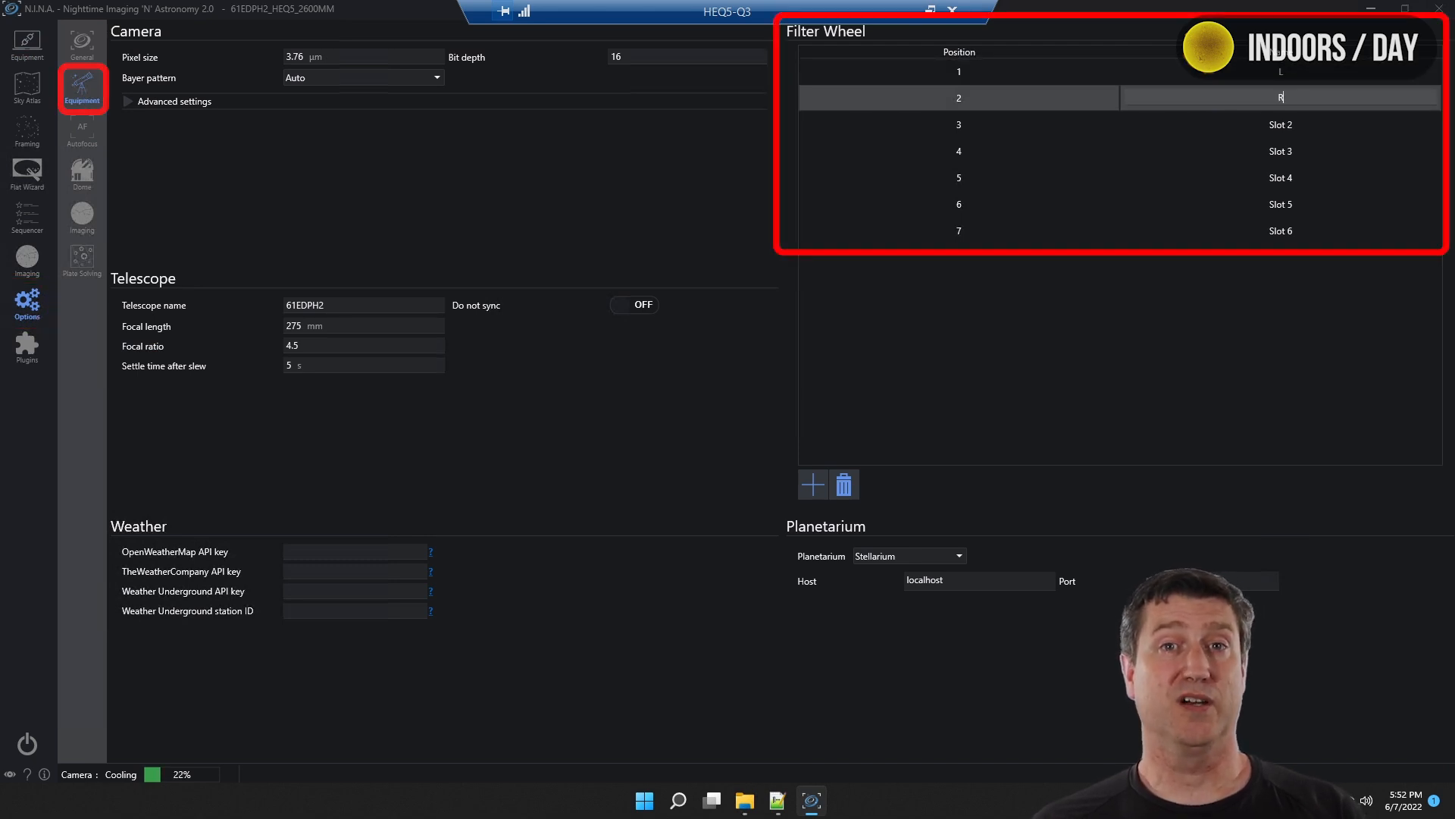
{"action": "double_click", "coordinate": [1300, 126]}
{"action": "key", "text": "BackSpace"}
{"action": "key", "text": "BackSpace"}
{"action": "key", "text": "BackSpace"}
{"action": "key", "text": "BackSpace"}
{"action": "key", "text": "BackSpace"}
{"action": "key", "text": "BackSpace"}
{"action": "type", "text": "G"}
{"action": "left_click", "coordinate": [1297, 153]}
{"action": "double_click", "coordinate": [1298, 154]}
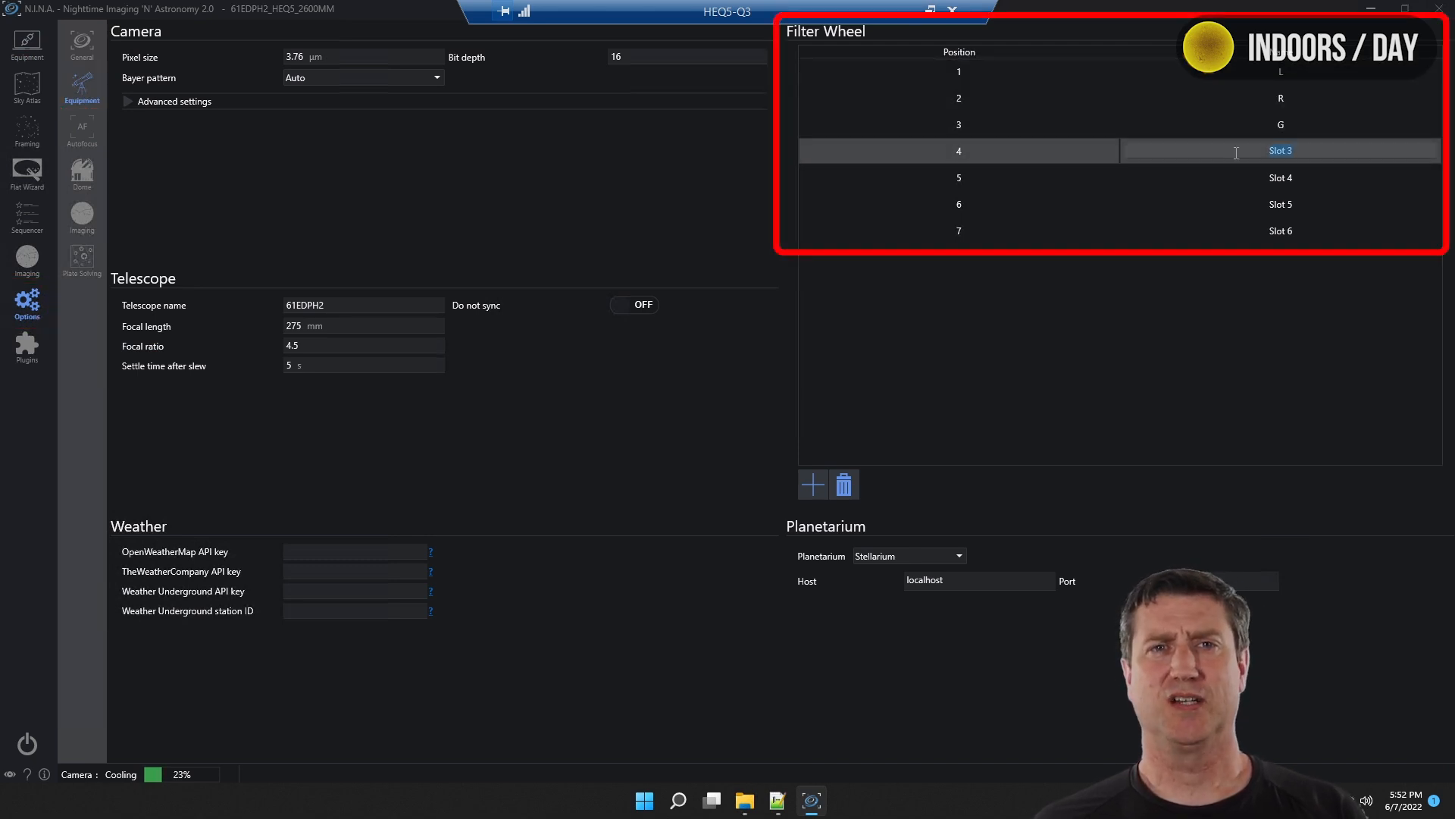
{"action": "key", "text": "BackSpace"}
{"action": "key", "text": "BackSpace"}
{"action": "key", "text": "BackSpace"}
{"action": "key", "text": "BackSpace"}
{"action": "key", "text": "BackSpace"}
{"action": "key", "text": "BackSpace"}
{"action": "type", "text": "B"}
Name the remaining slots SII, HA and OIII, checking against the equipment notes.
{"action": "double_click", "coordinate": [1280, 176]}
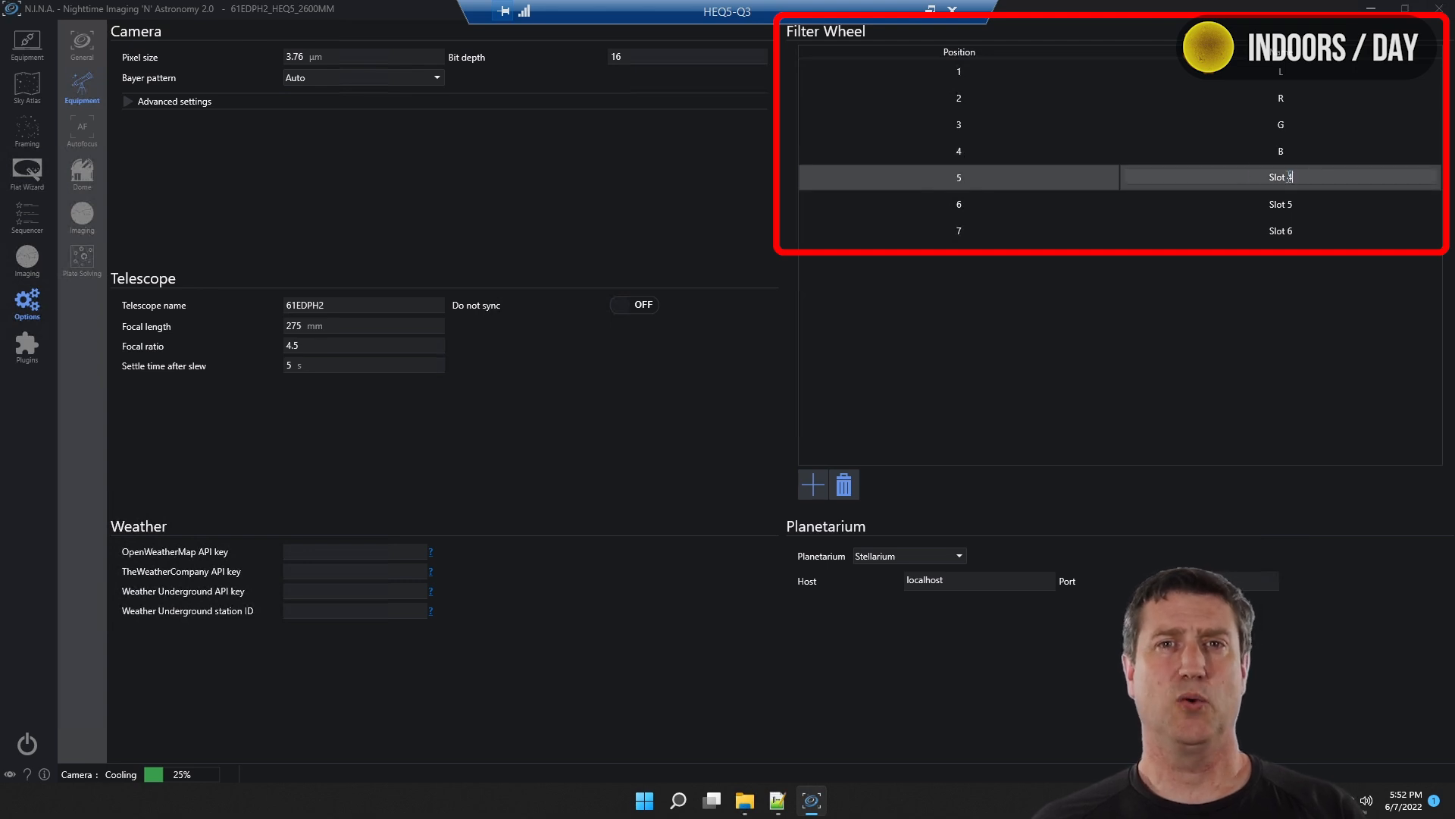
{"action": "key", "text": "BackSpace"}
{"action": "key", "text": "BackSpace"}
{"action": "key", "text": "BackSpace"}
{"action": "key", "text": "BackSpace"}
{"action": "key", "text": "BackSpace"}
{"action": "key", "text": "BackSpace"}
{"action": "type", "text": "SII"}
{"action": "double_click", "coordinate": [1306, 211]}
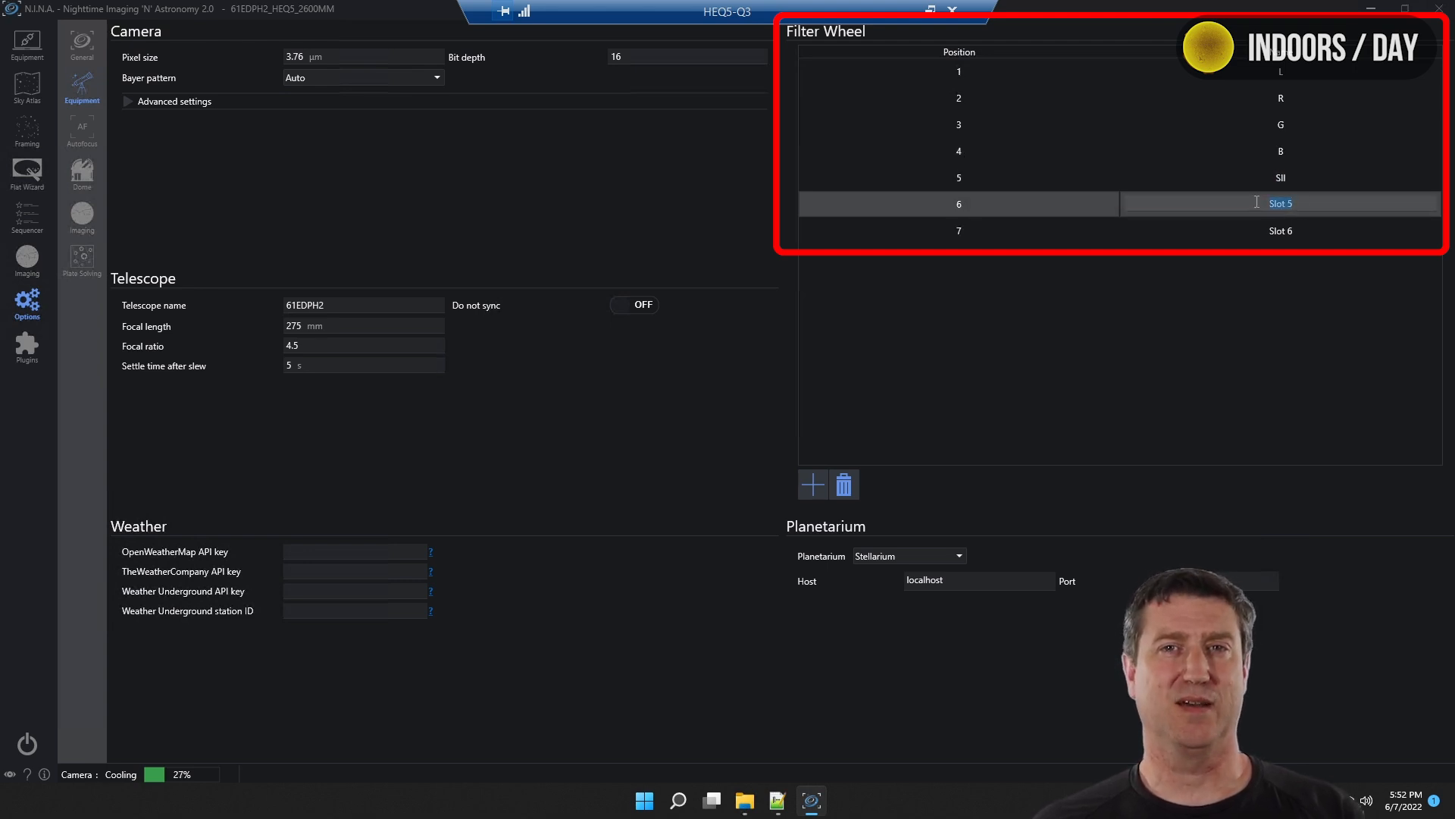
{"action": "type", "text": "HA"}
{"action": "double_click", "coordinate": [1239, 225]}
{"action": "type", "text": "OIII"}
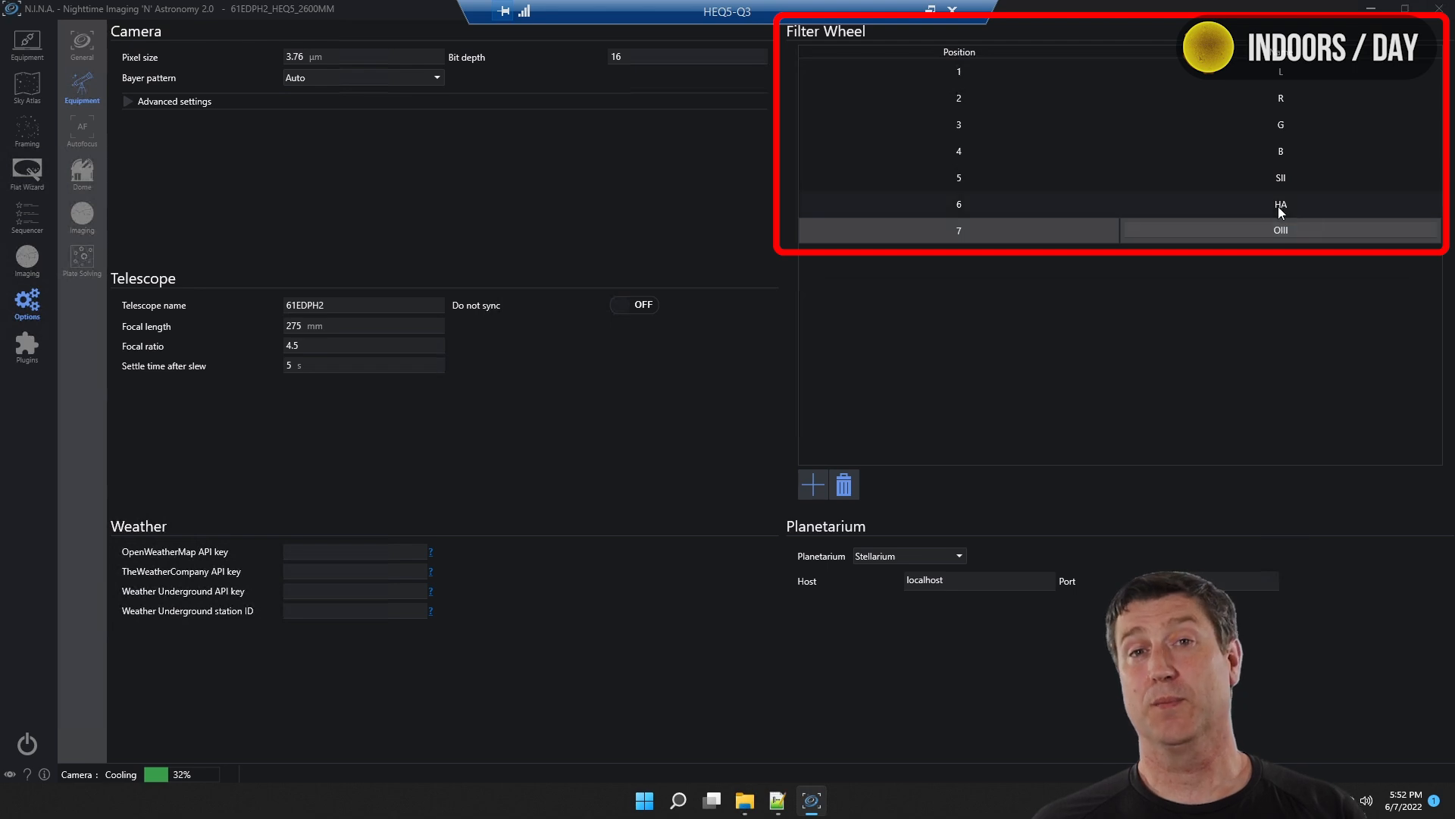
{"action": "key", "text": "Return"}
{"action": "left_click", "coordinate": [776, 802]}
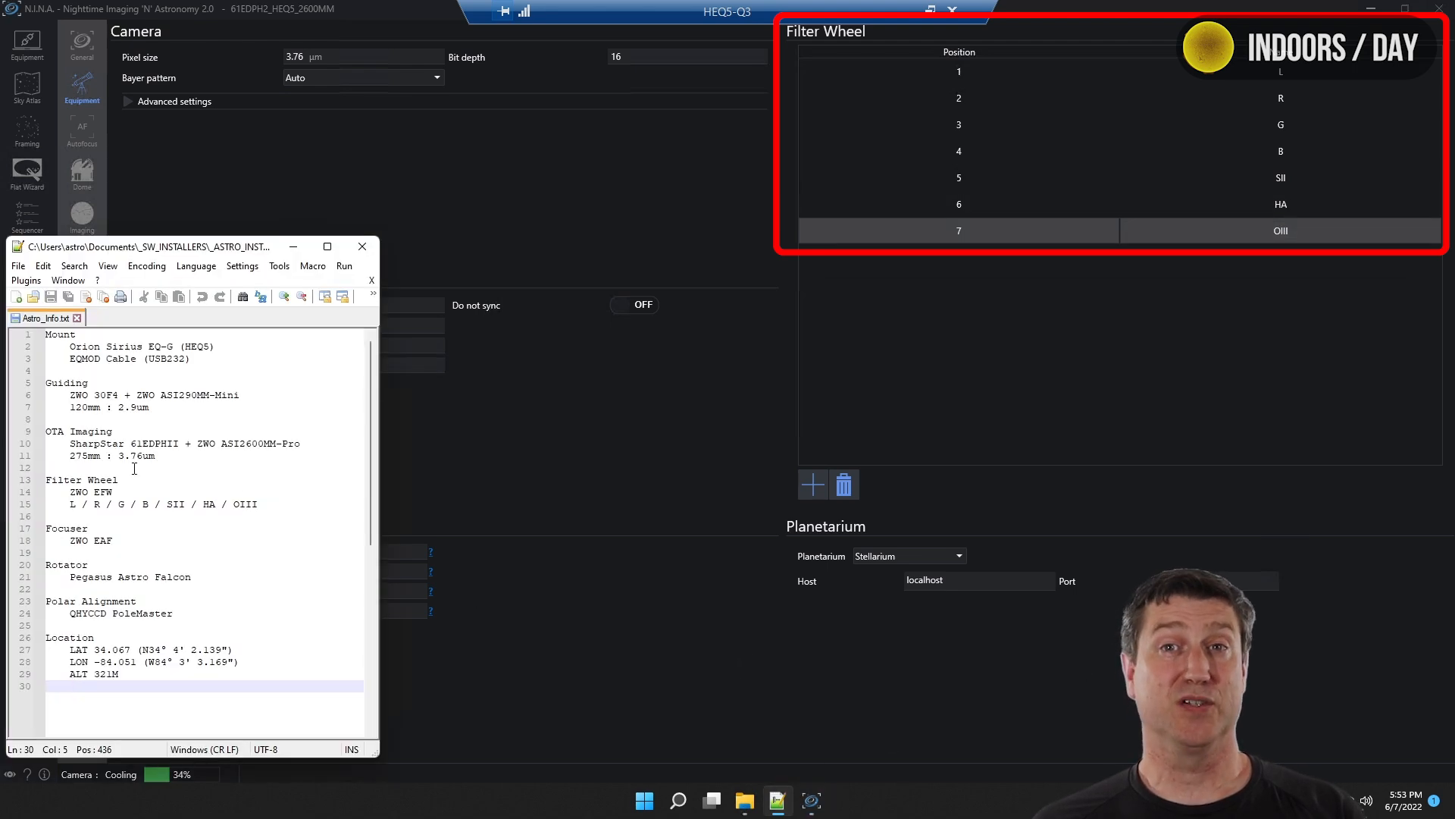
{"action": "left_click", "coordinate": [407, 306]}
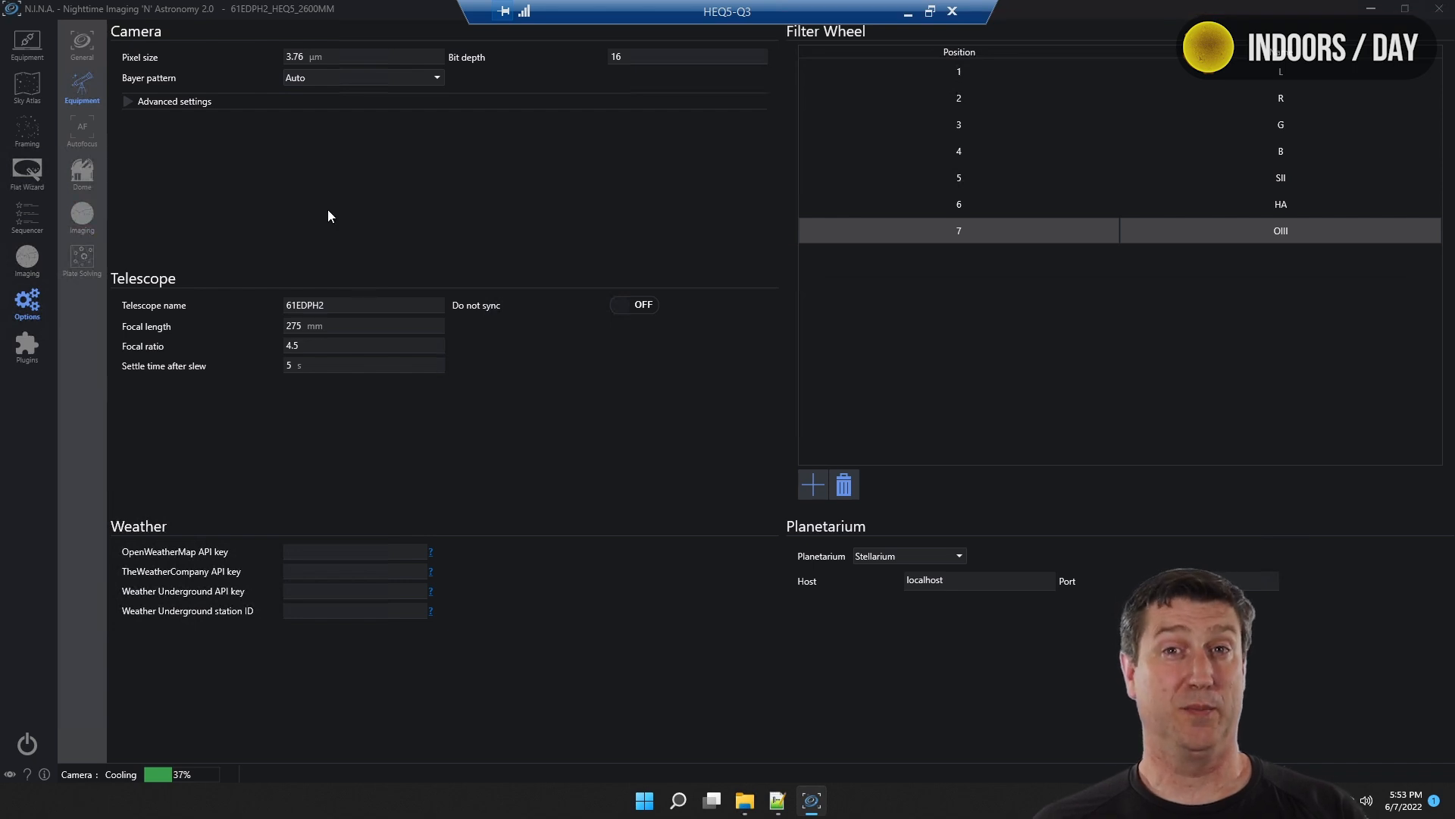
Return to the filter wheel page and move the wheel to the B filter.
{"action": "left_click", "coordinate": [29, 44]}
{"action": "left_click", "coordinate": [76, 76]}
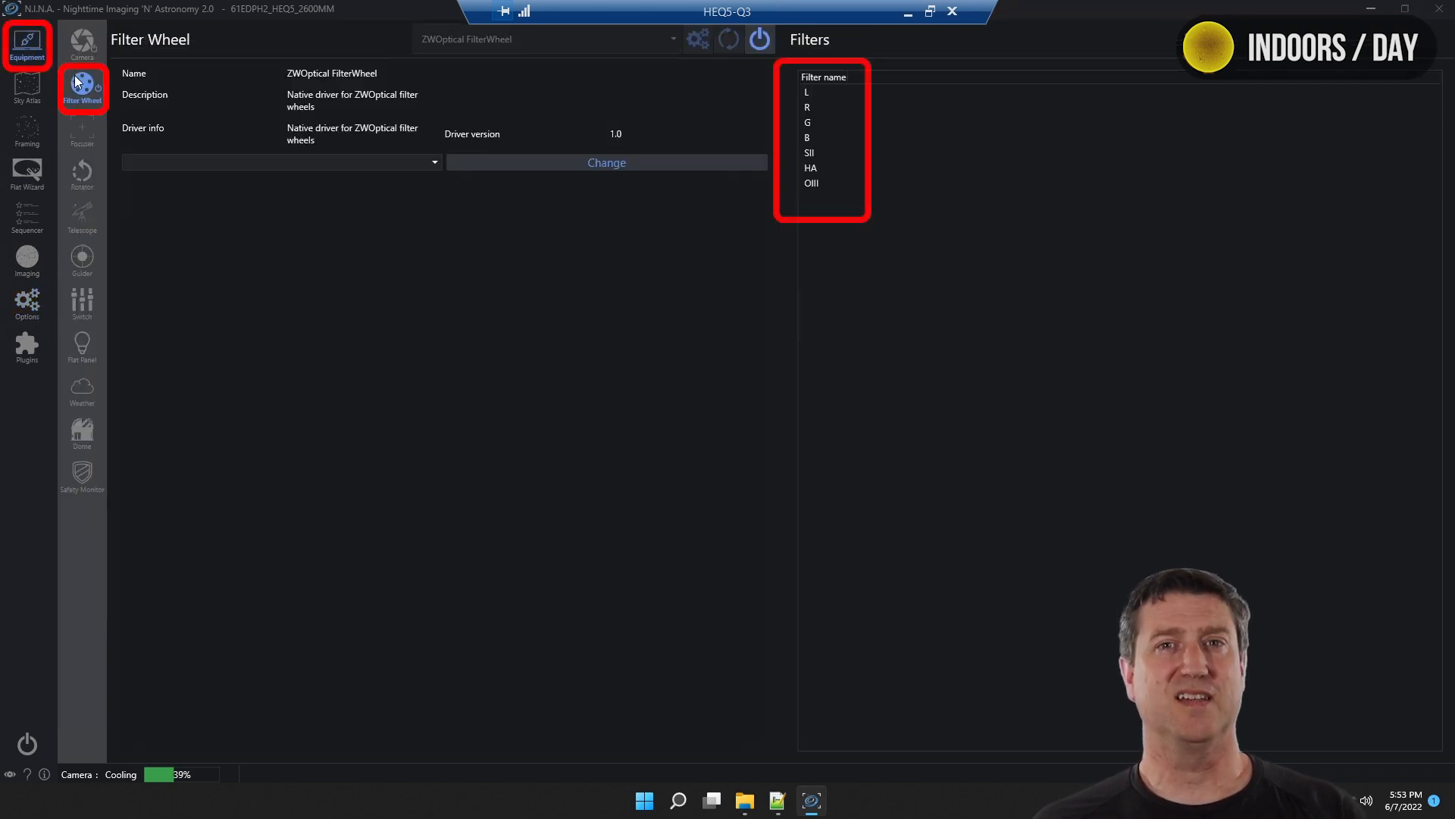
{"action": "left_click", "coordinate": [415, 166]}
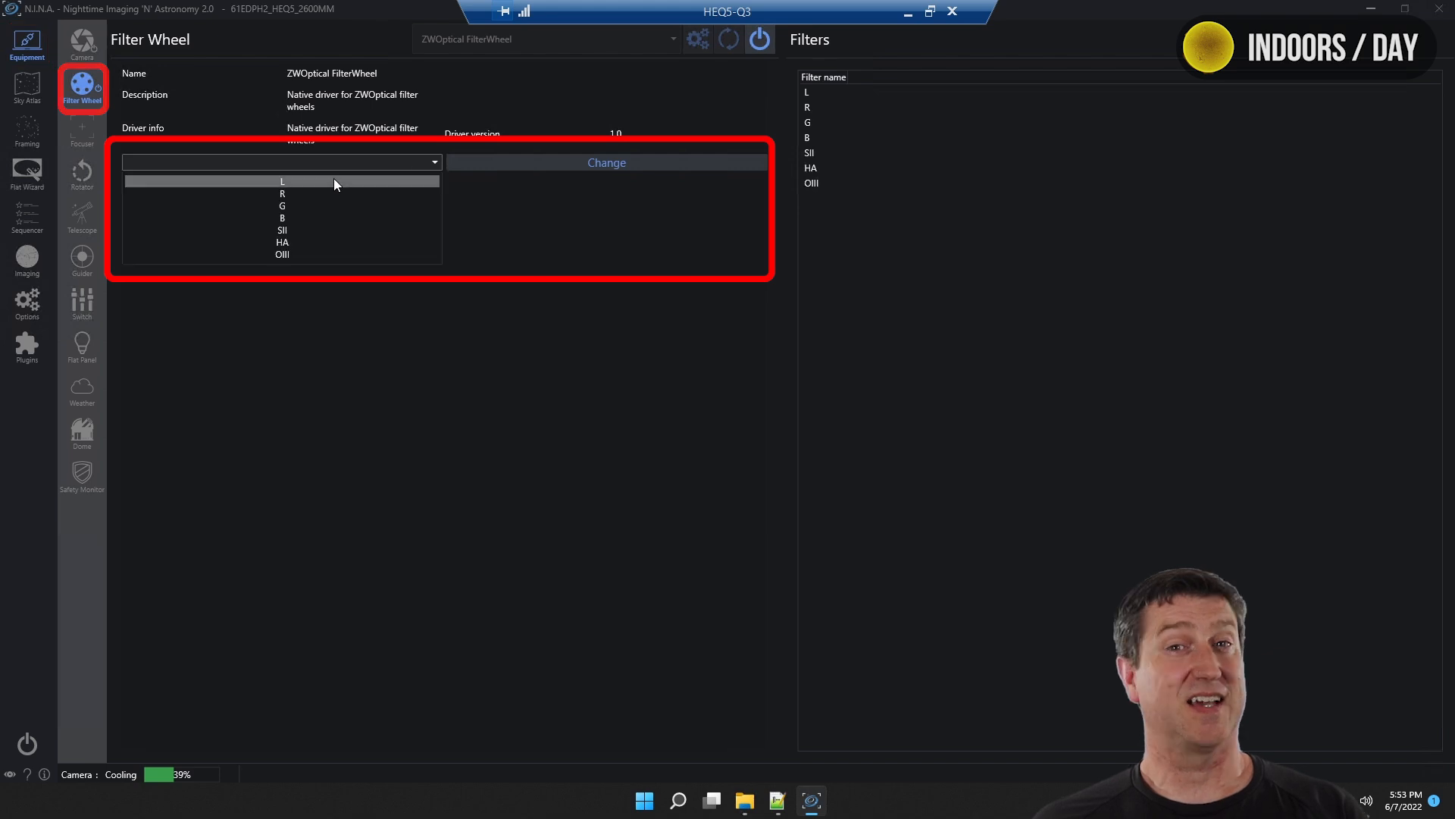
{"action": "left_click", "coordinate": [333, 179]}
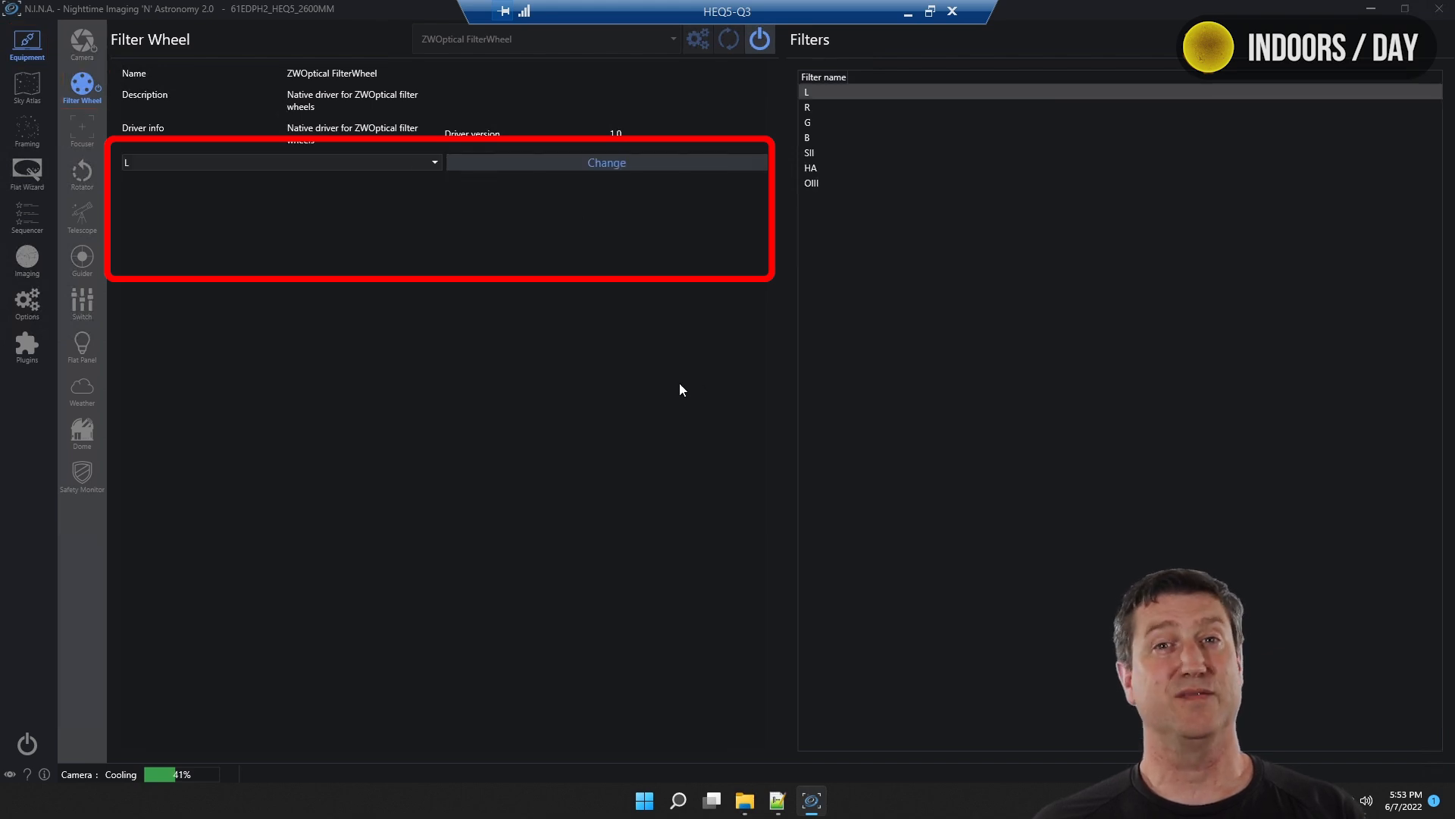
{"action": "left_click", "coordinate": [338, 163]}
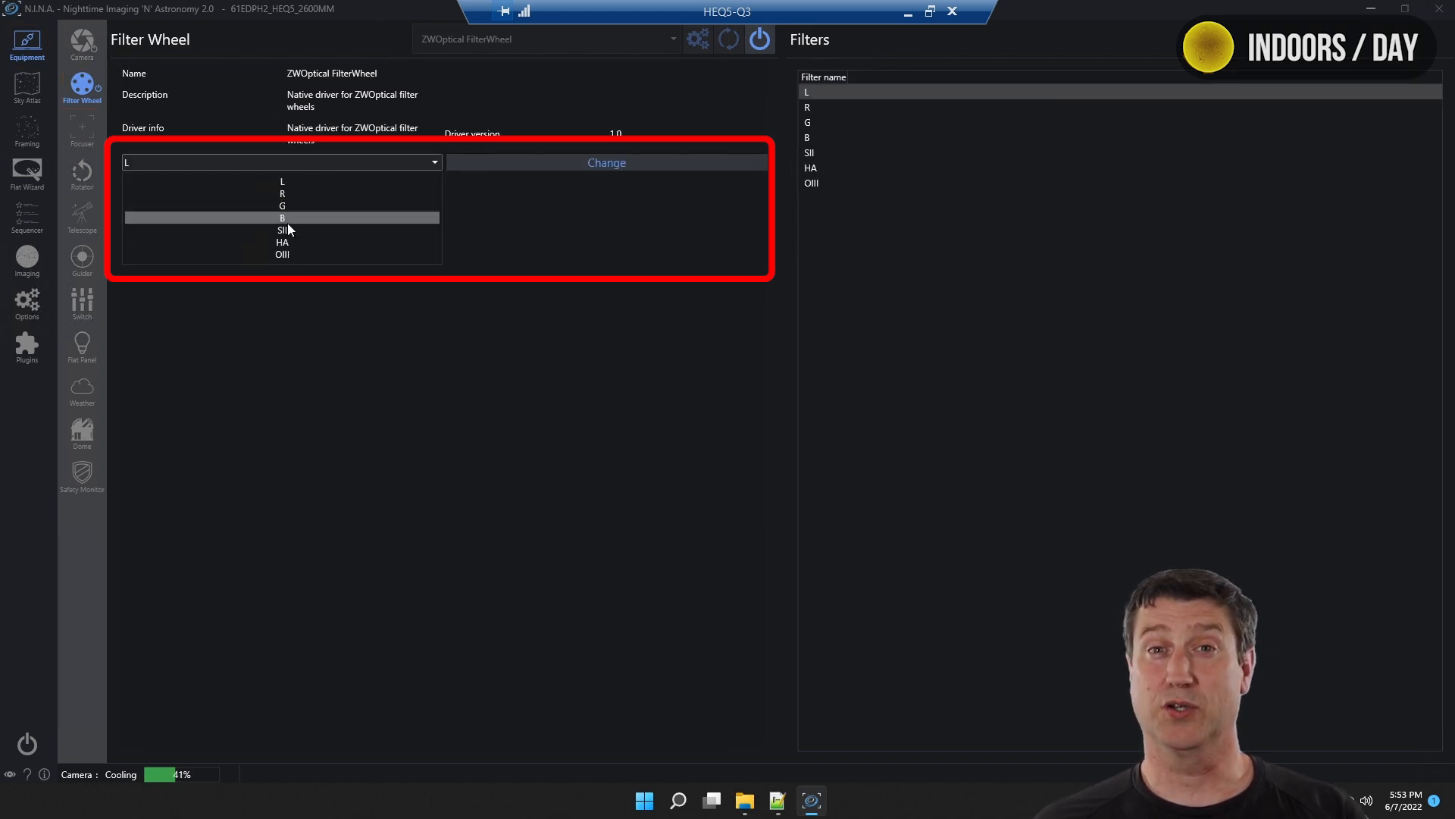
{"action": "left_click", "coordinate": [284, 220]}
{"action": "left_click", "coordinate": [604, 165]}
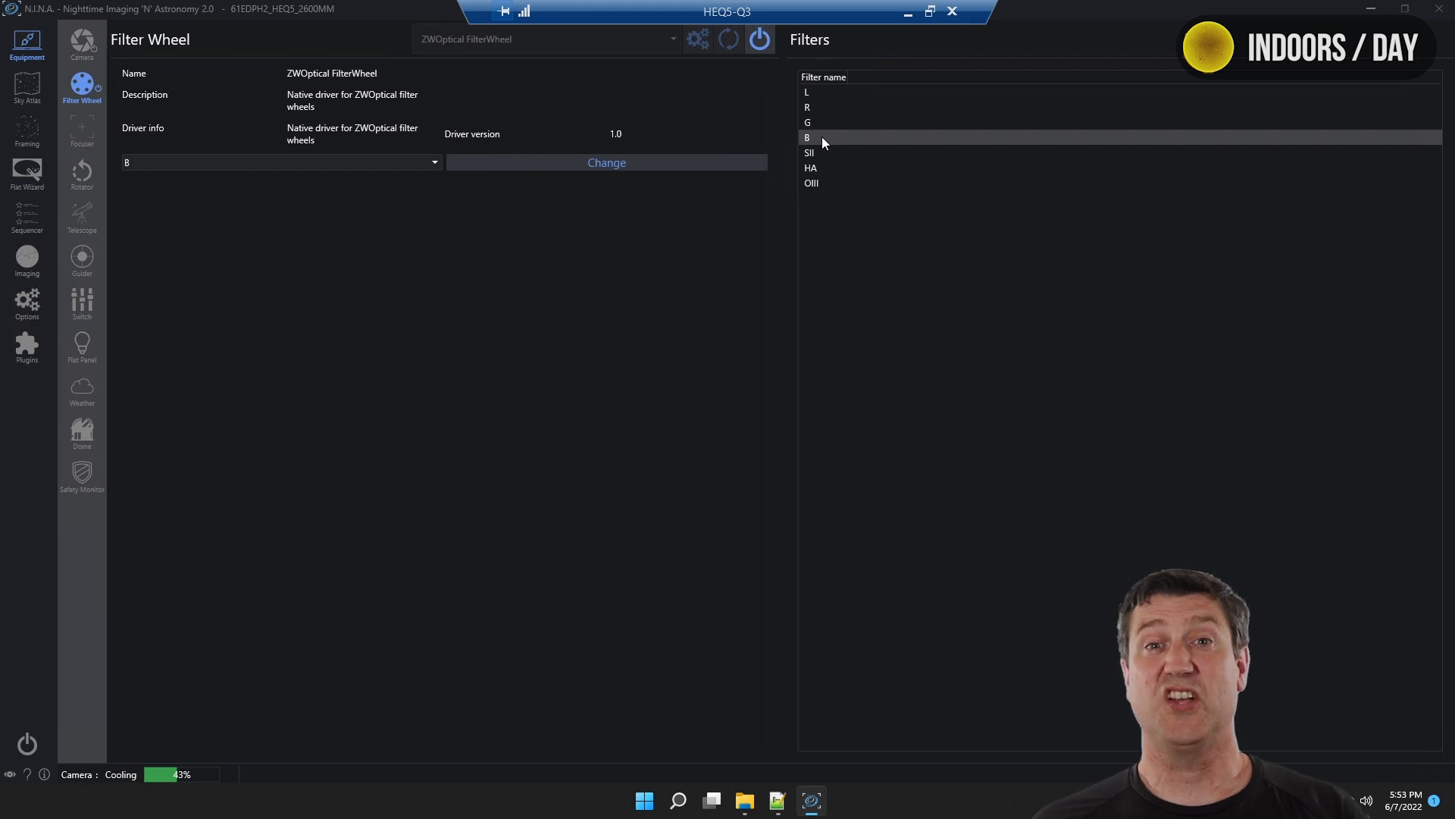
Move the filter wheel back to the L filter.
{"action": "left_click", "coordinate": [428, 167]}
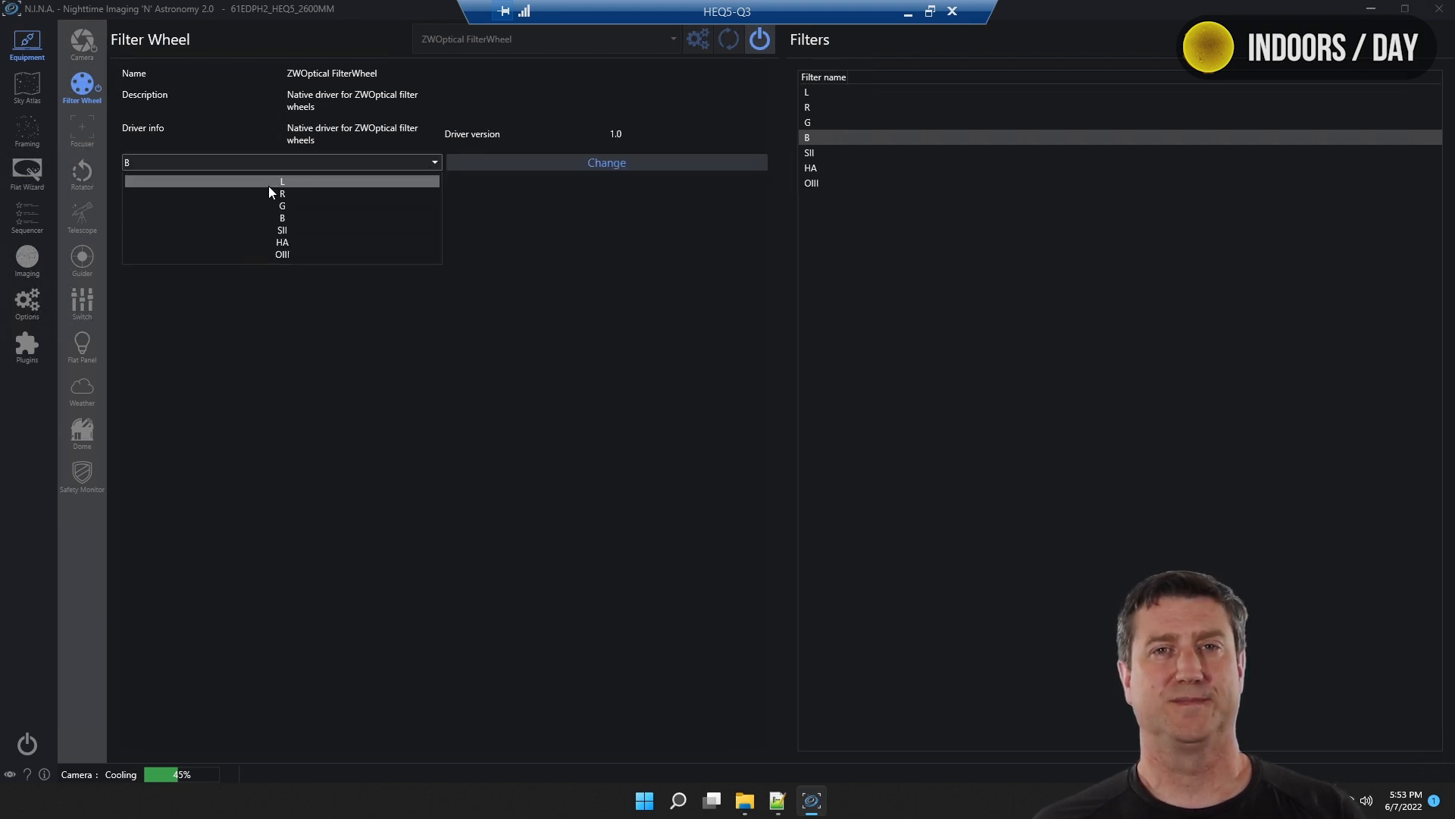
{"action": "left_click", "coordinate": [270, 187]}
{"action": "left_click", "coordinate": [583, 160]}
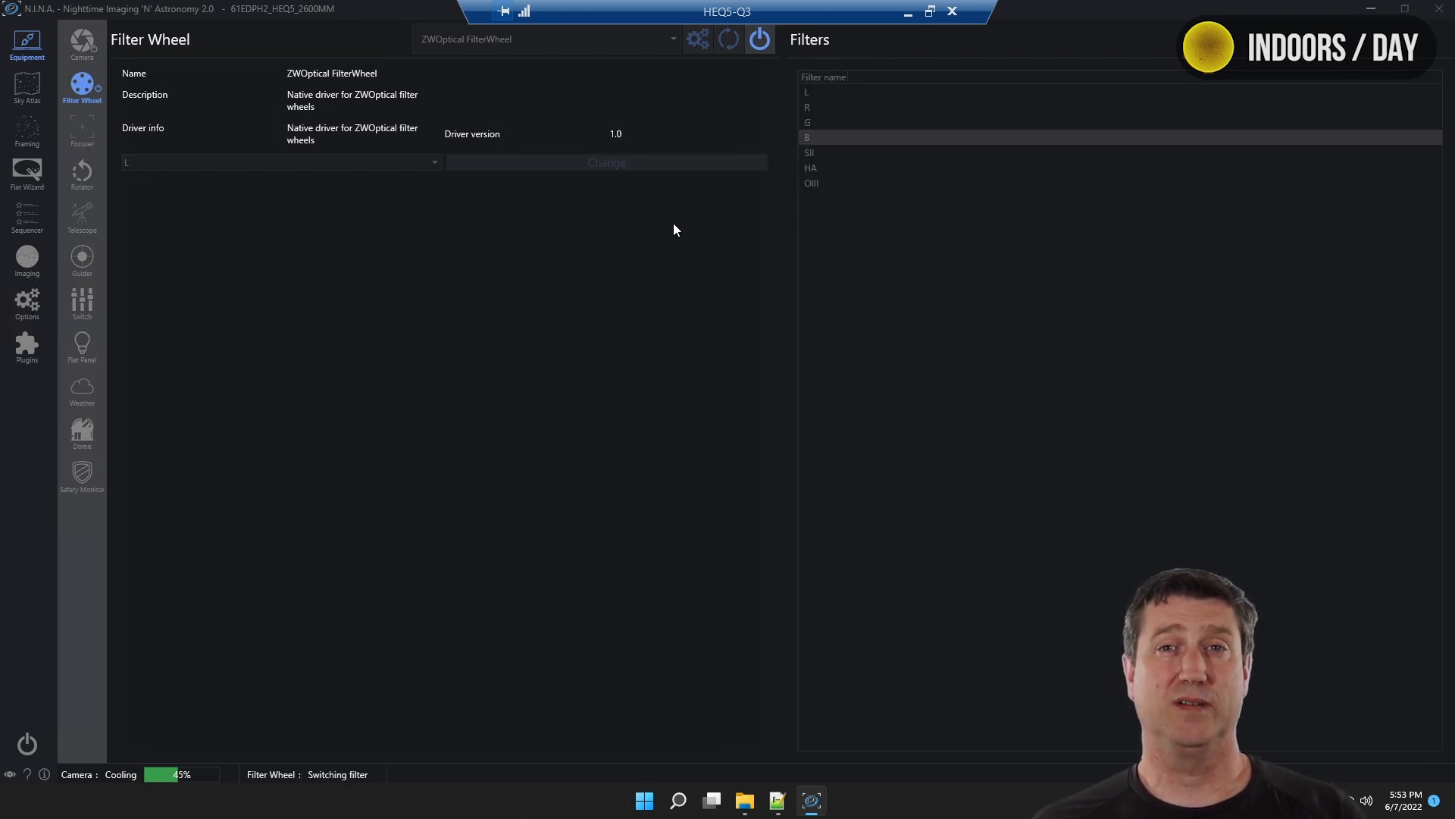
{"action": "left_click", "coordinate": [83, 132]}
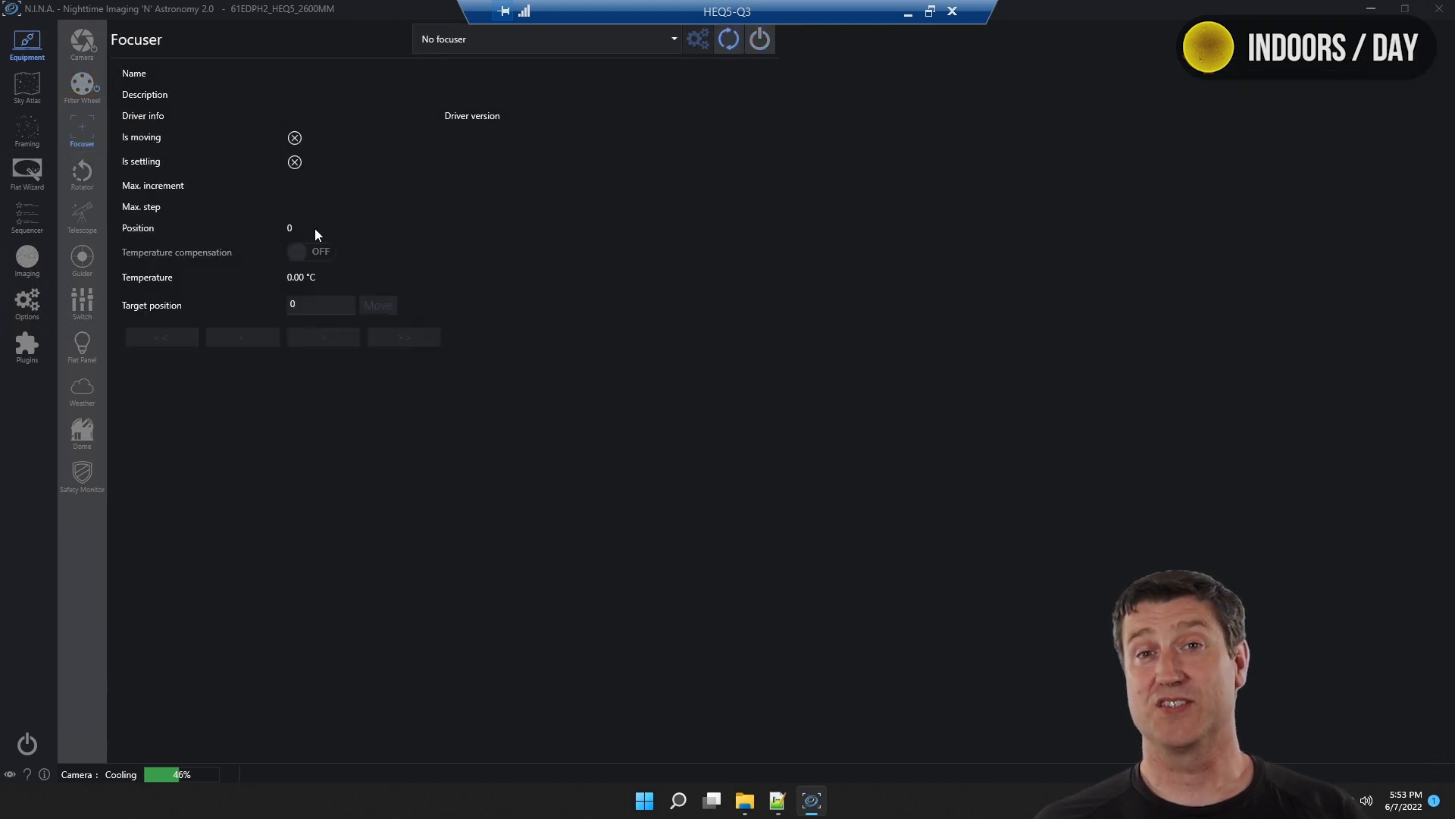
Choose ZWO Focuser (1) and review its ZWO EAF Setup showing position 26408.
{"action": "left_click", "coordinate": [670, 35]}
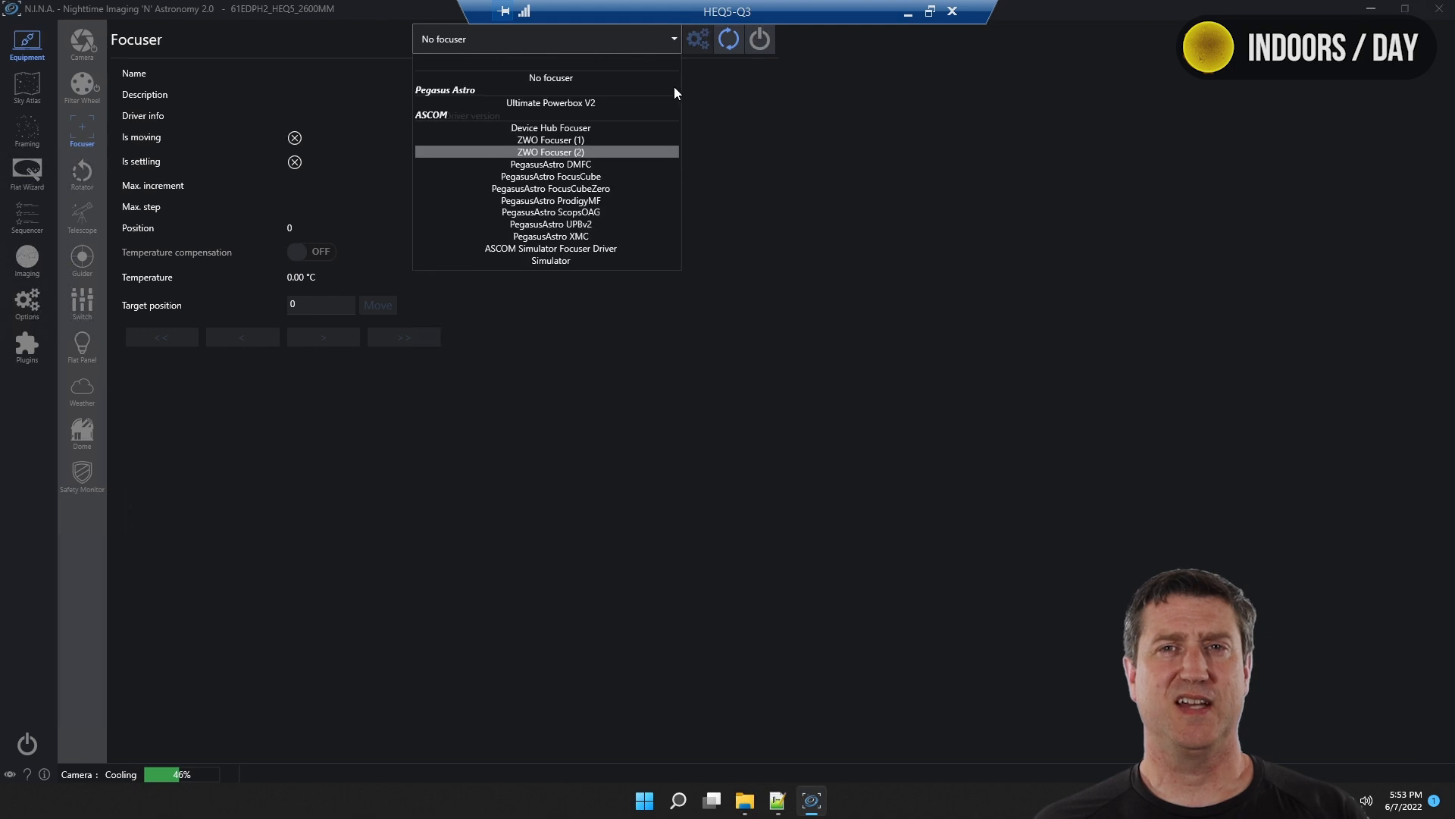
{"action": "left_click", "coordinate": [559, 141]}
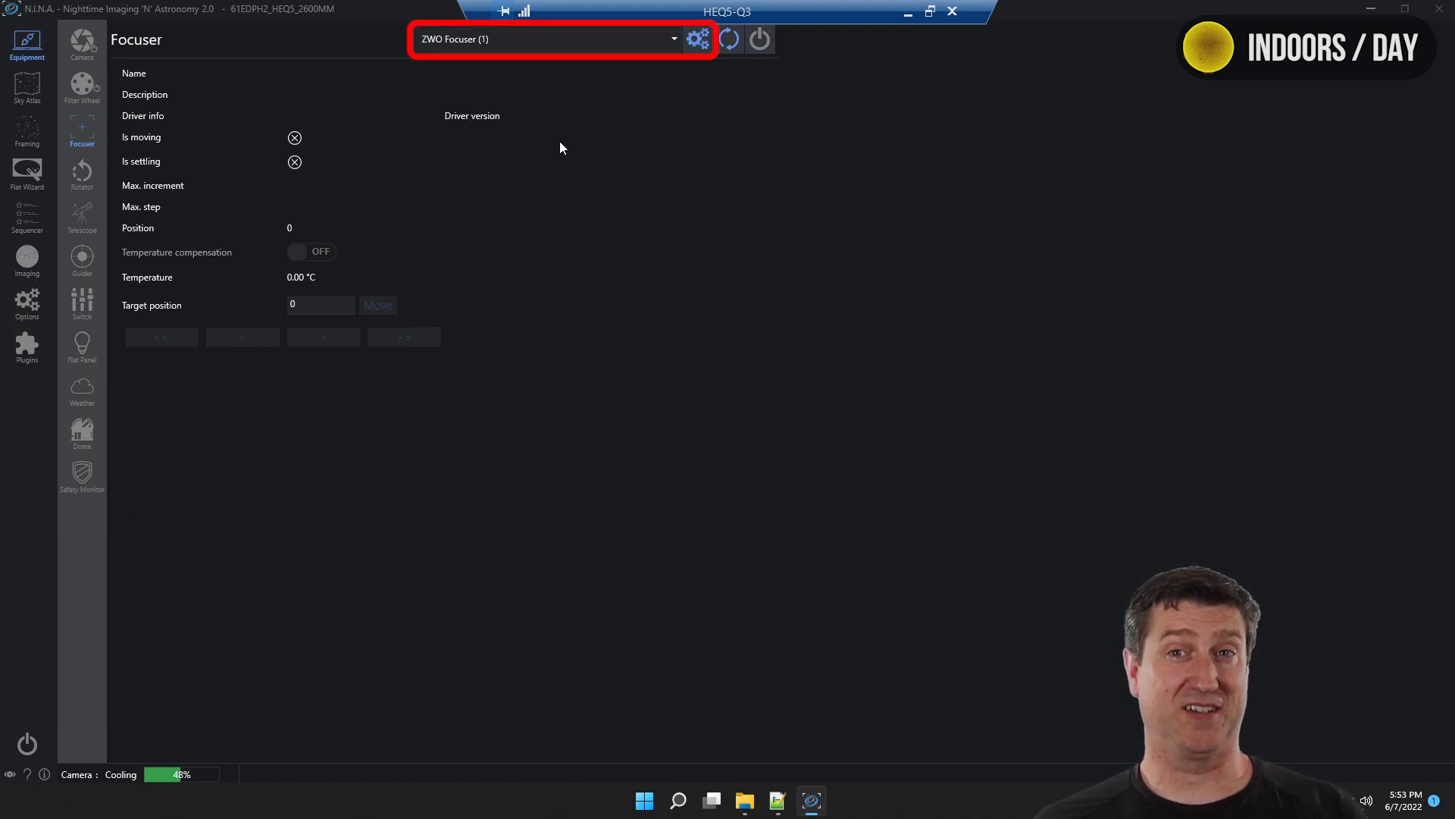
{"action": "left_click", "coordinate": [696, 40]}
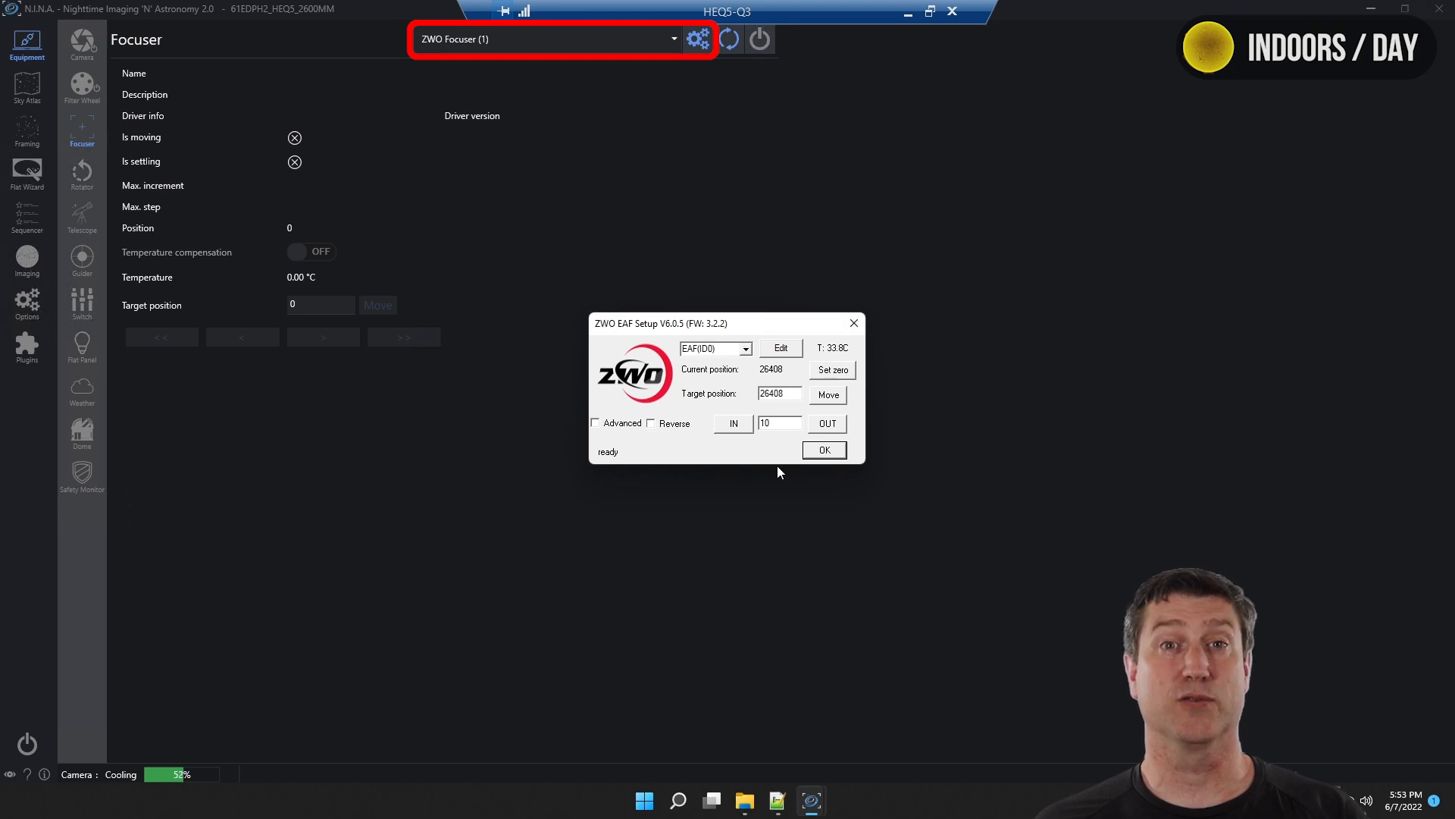
{"action": "left_click", "coordinate": [808, 453]}
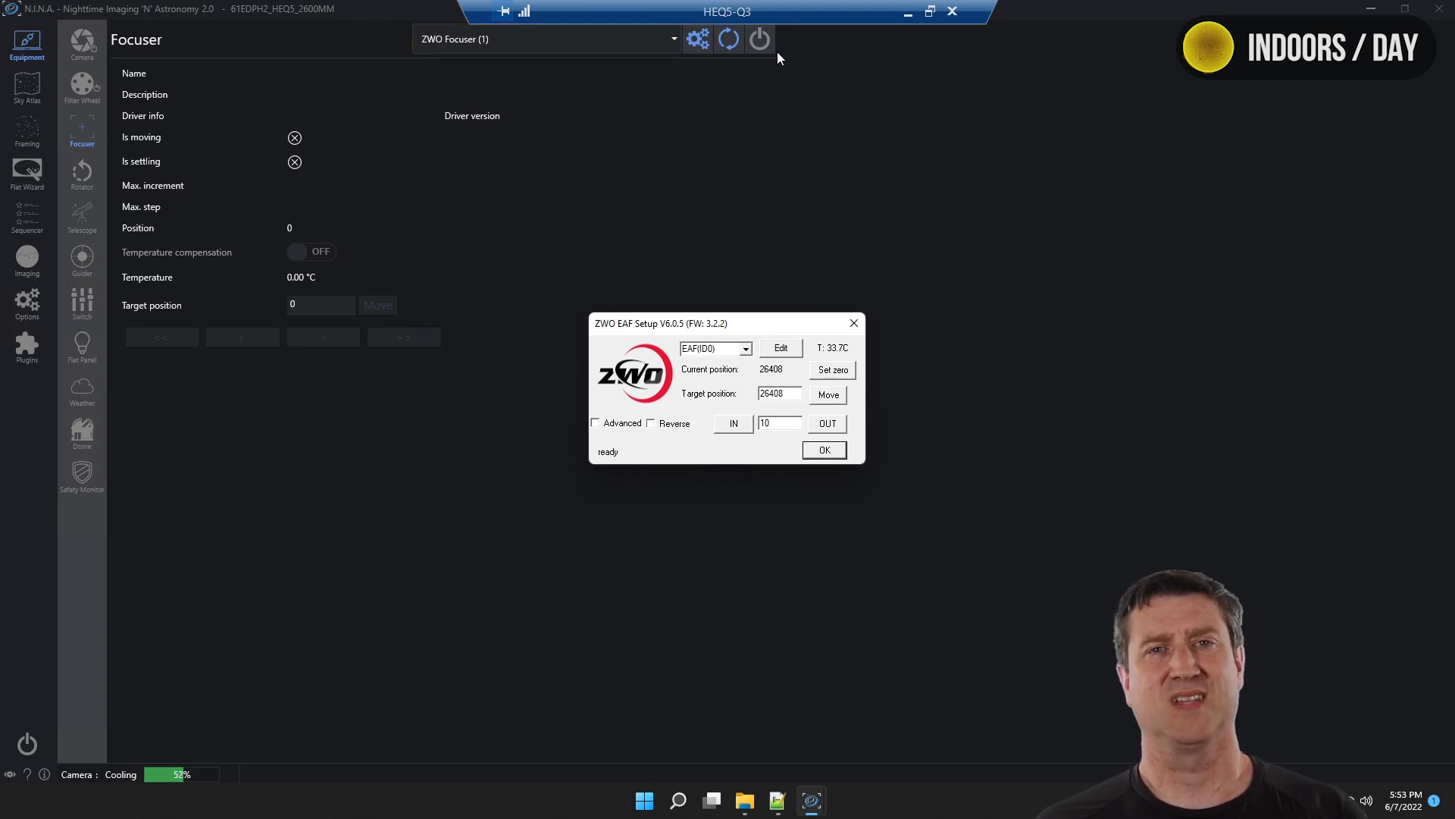
Connect the ZWO focuser and move it to position 26600.
{"action": "left_click", "coordinate": [760, 43]}
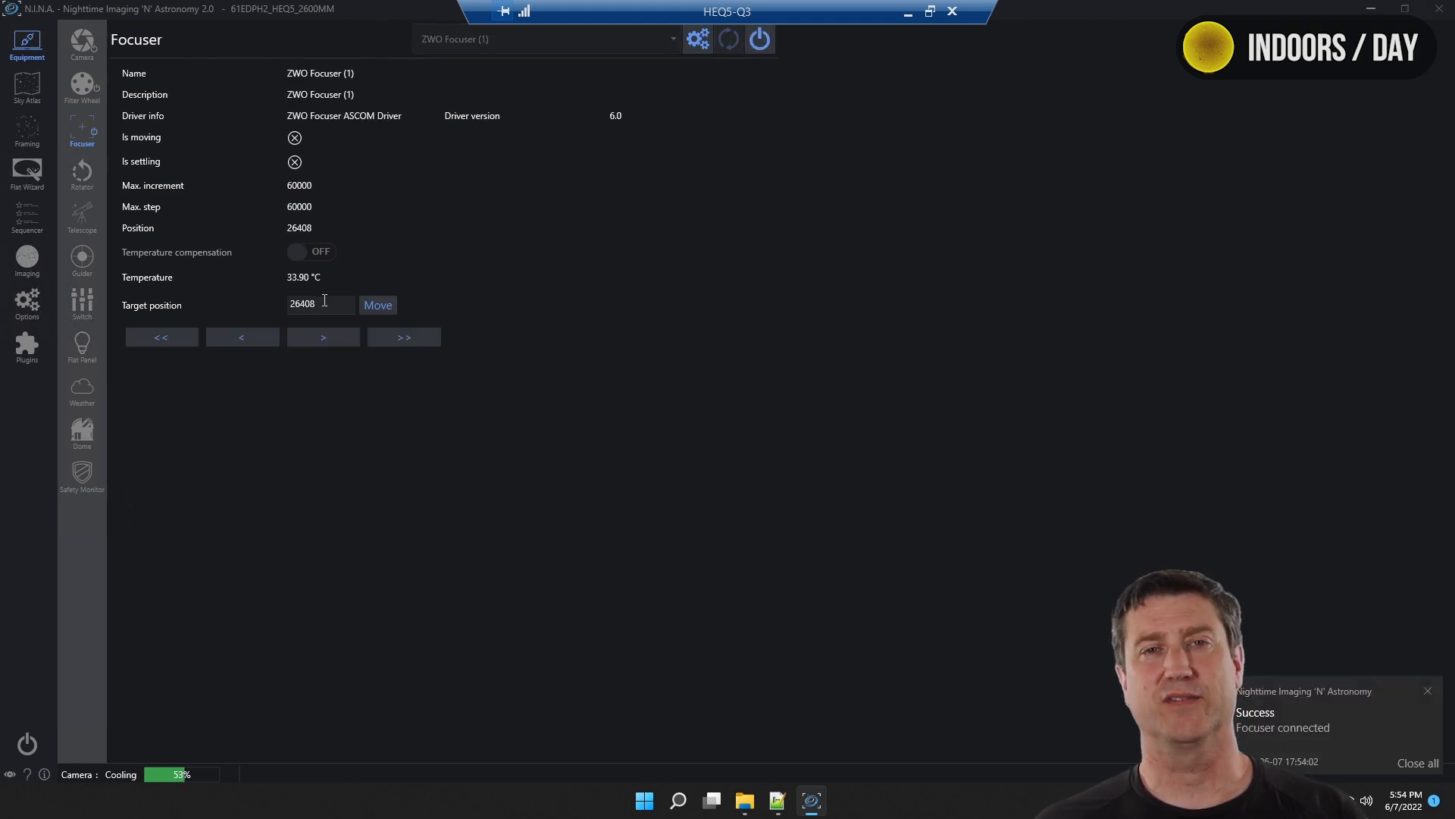
{"action": "left_click_drag", "start_coordinate": [335, 305], "coordinate": [264, 300]}
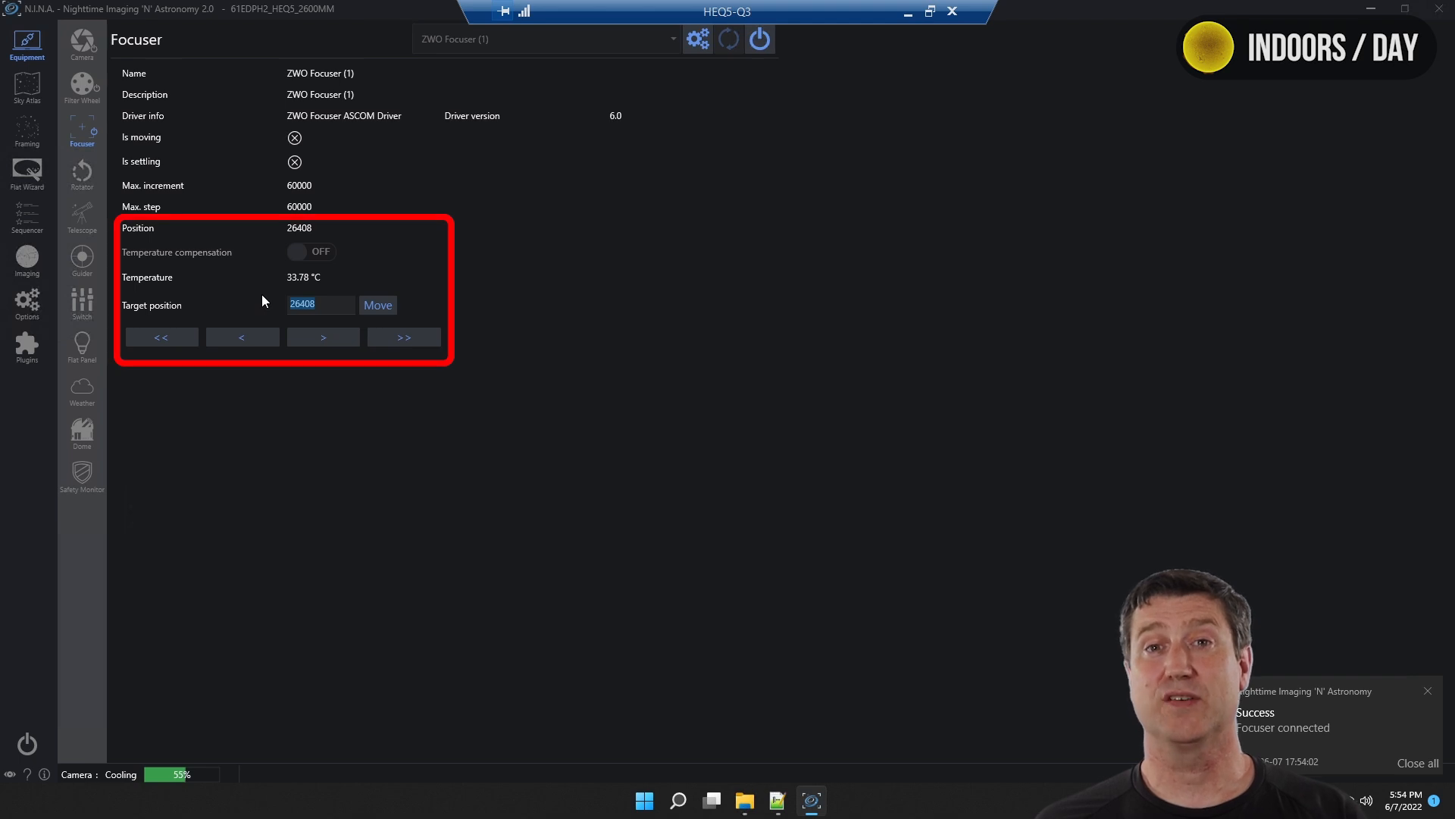
{"action": "type", "text": "26600"}
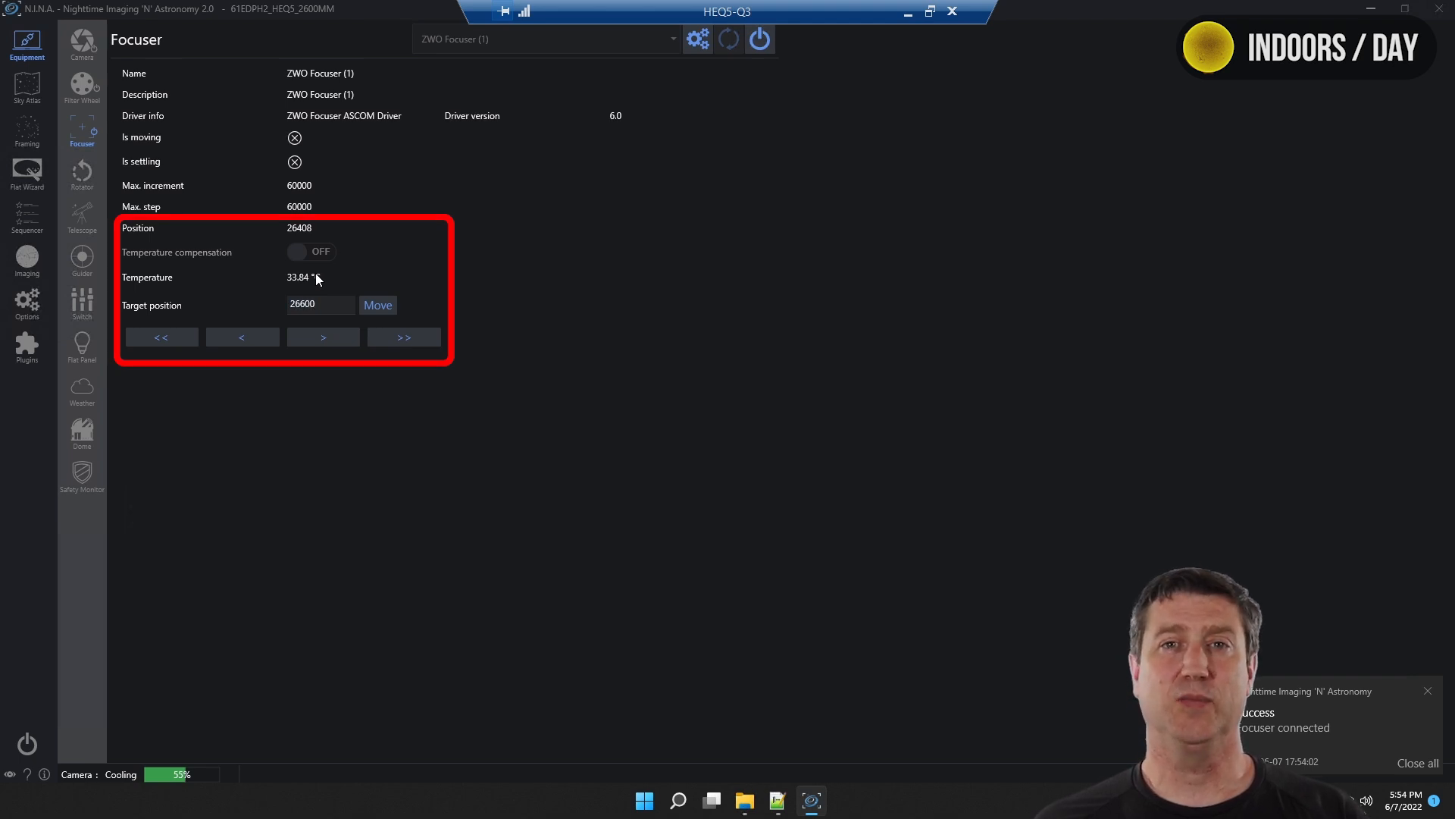
{"action": "left_click", "coordinate": [378, 305]}
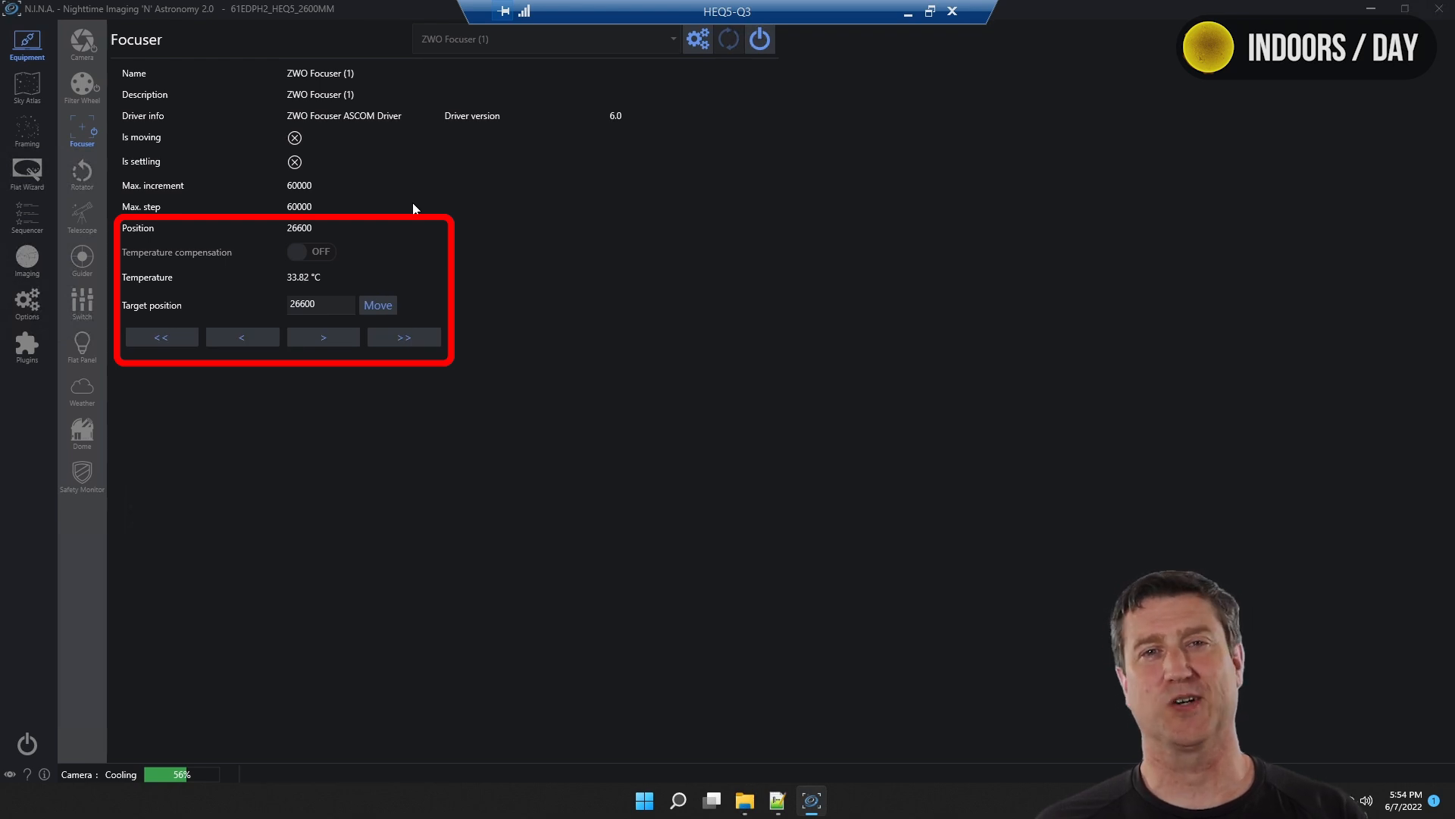
Move the focuser back to 26408, then step it out and in once.
{"action": "double_click", "coordinate": [303, 304]}
{"action": "type", "text": "26408"}
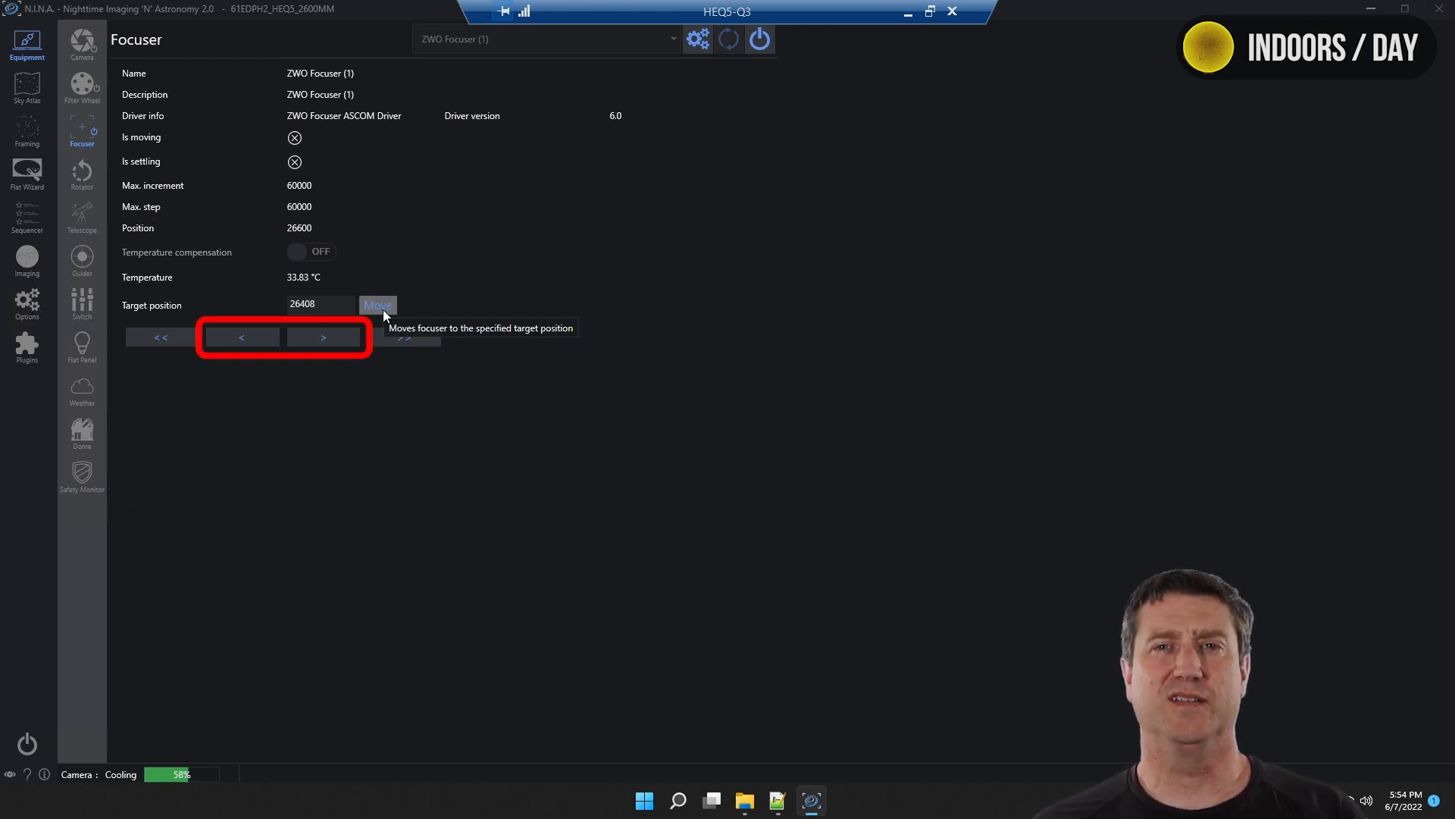
{"action": "left_click", "coordinate": [378, 305]}
{"action": "left_click", "coordinate": [319, 338]}
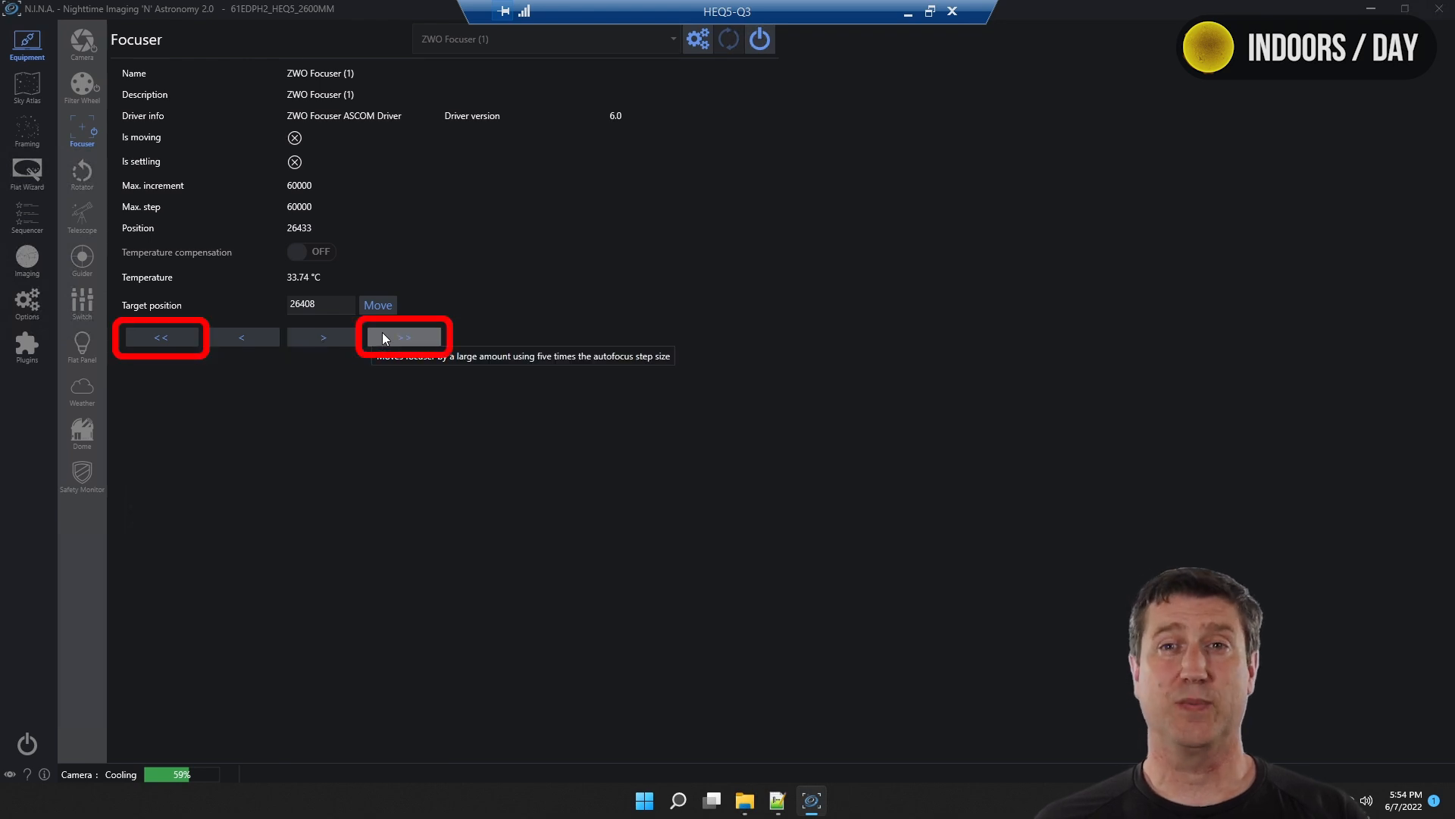
{"action": "left_click", "coordinate": [243, 340]}
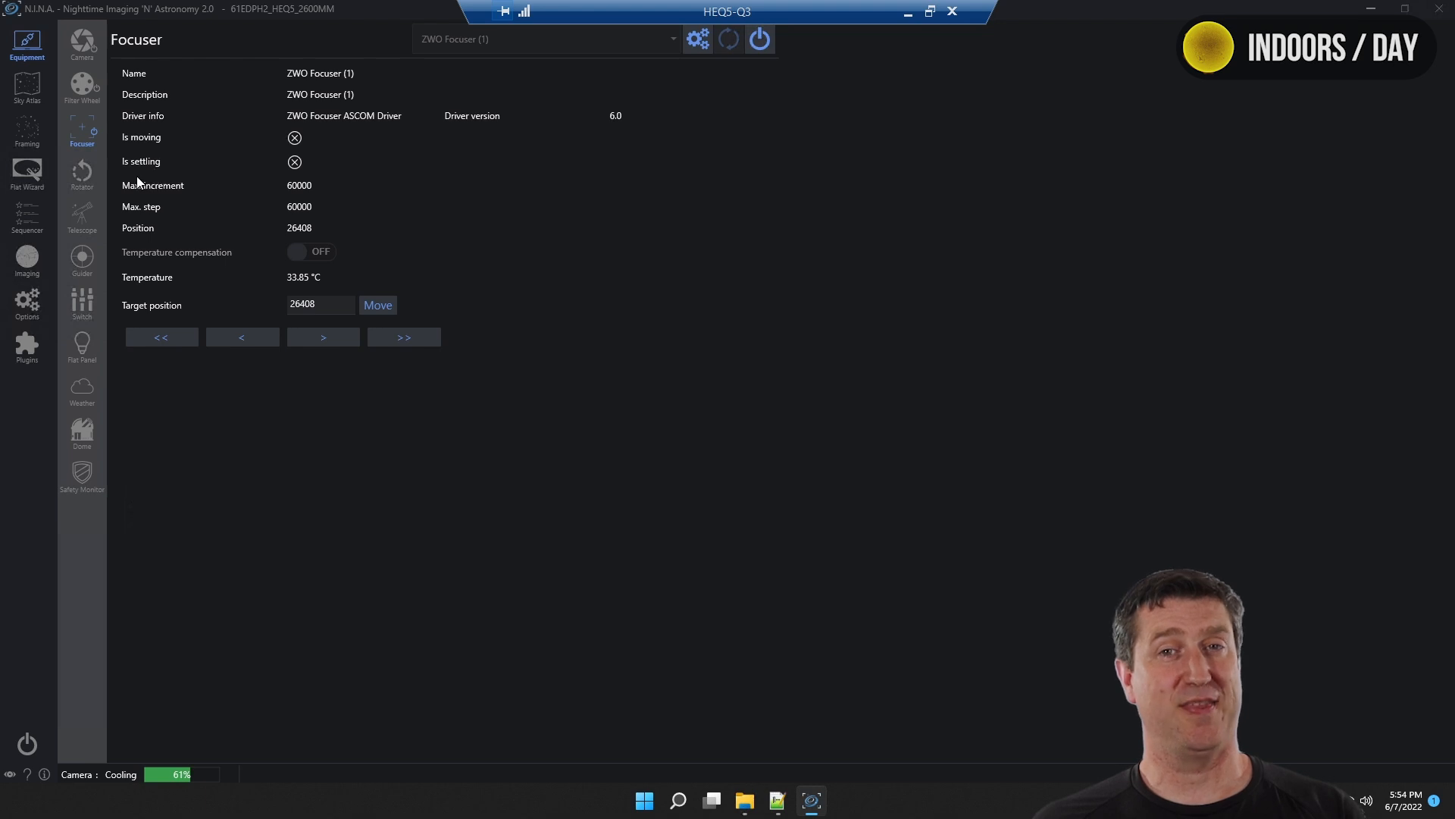
Select the PegasusAstro Falcon rotator and command a 20° mechanical position.
{"action": "left_click", "coordinate": [85, 170]}
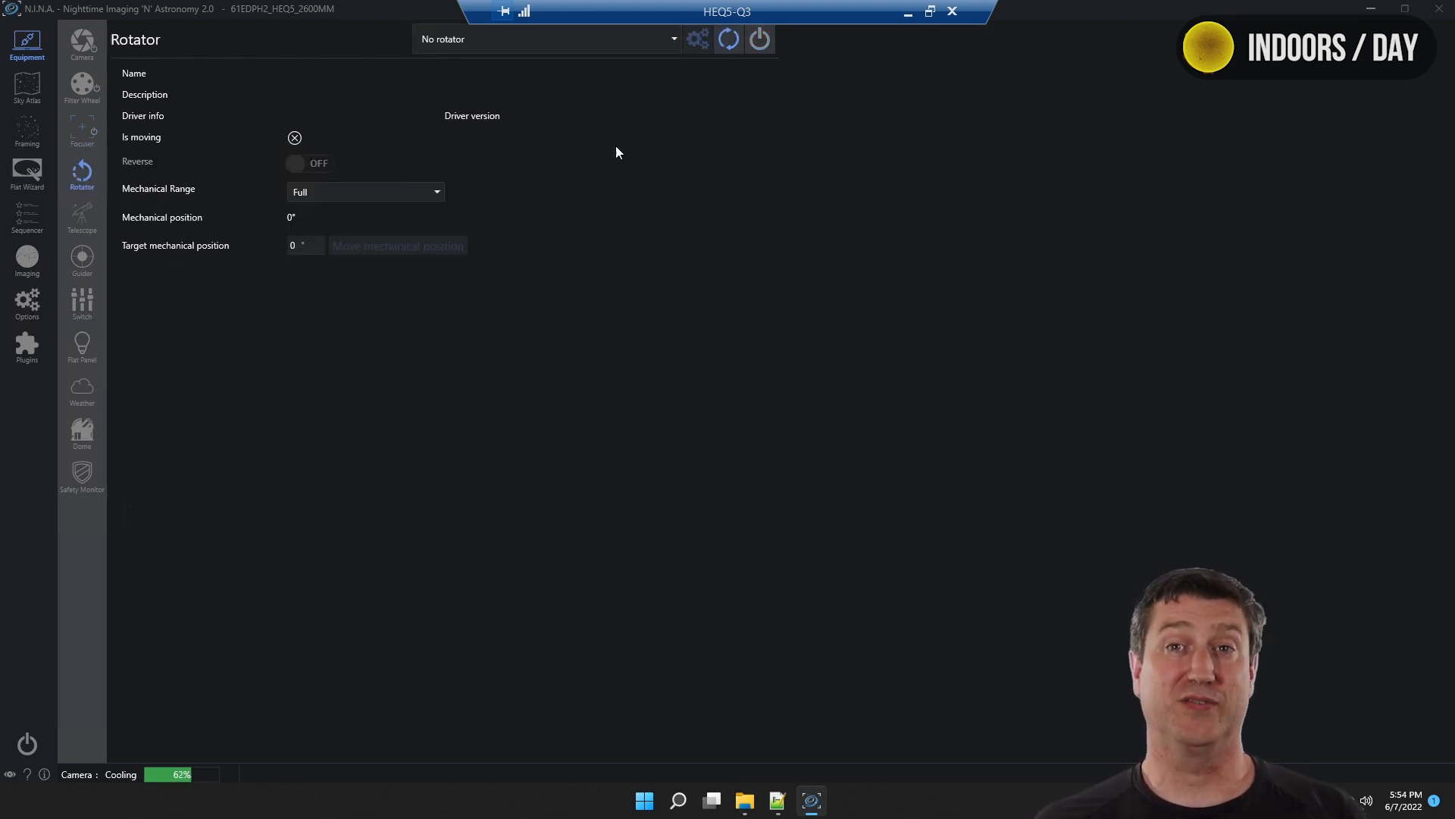
{"action": "left_click", "coordinate": [669, 41]}
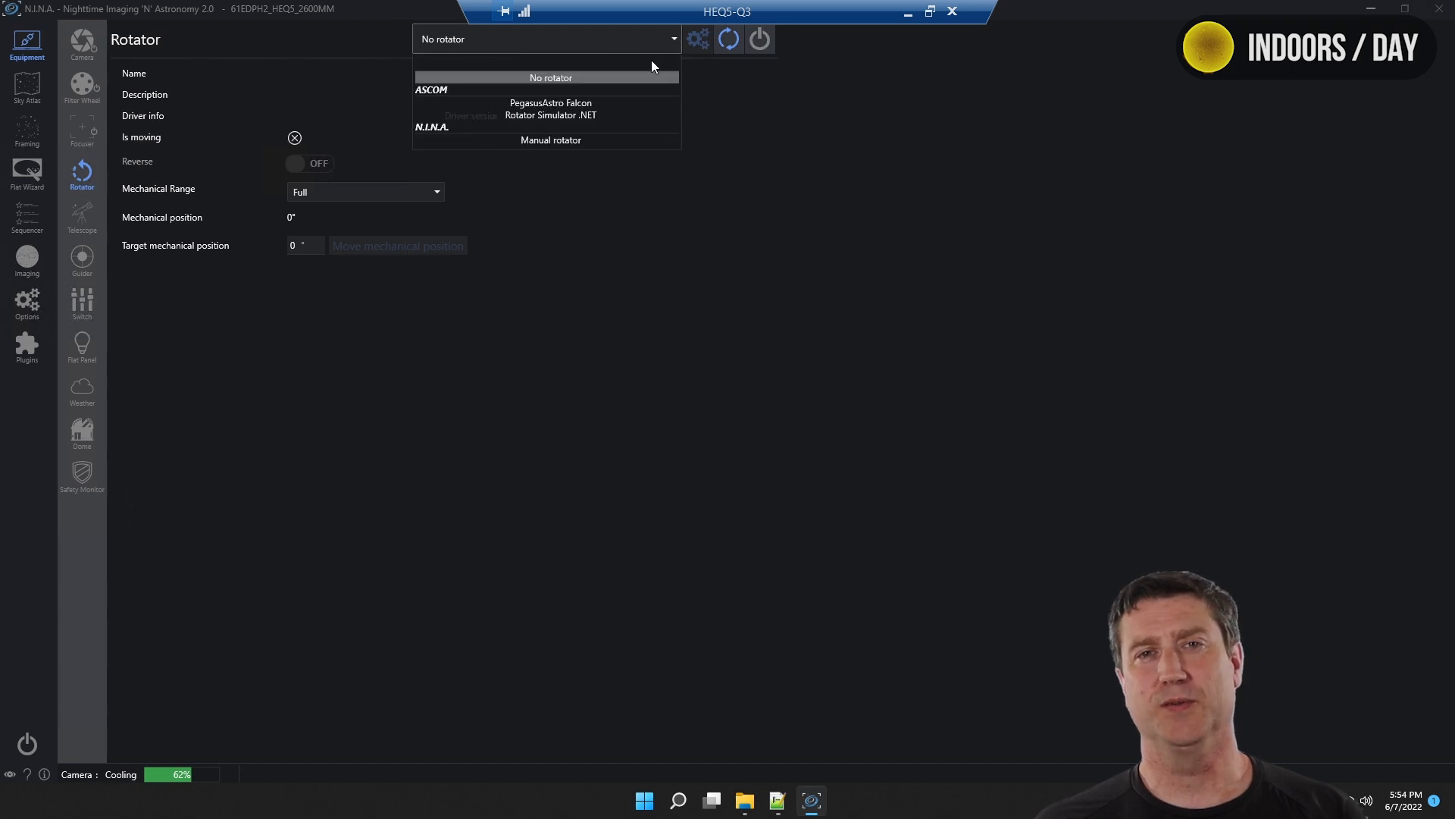
{"action": "left_click", "coordinate": [576, 103]}
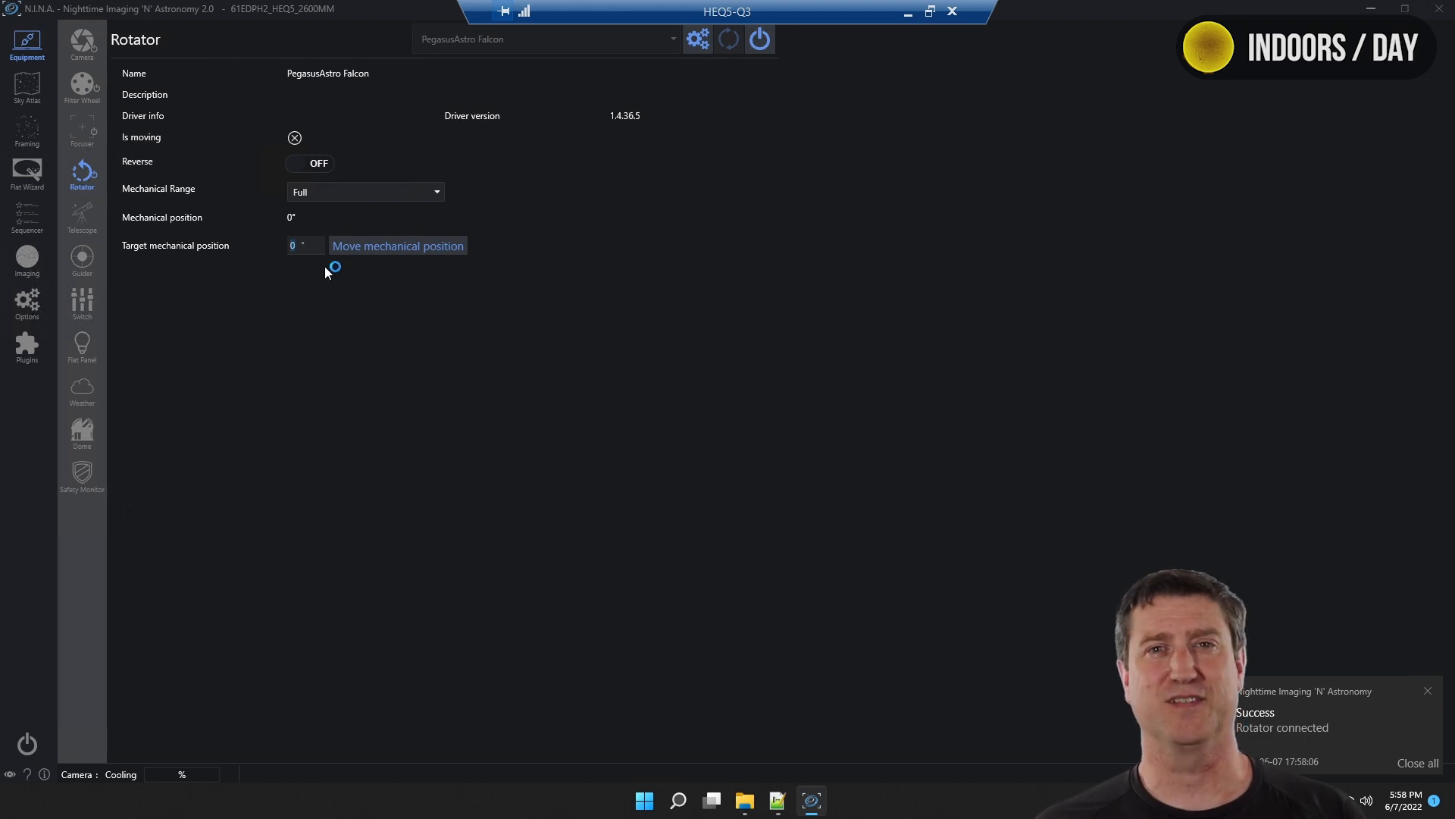
{"action": "type", "text": "20"}
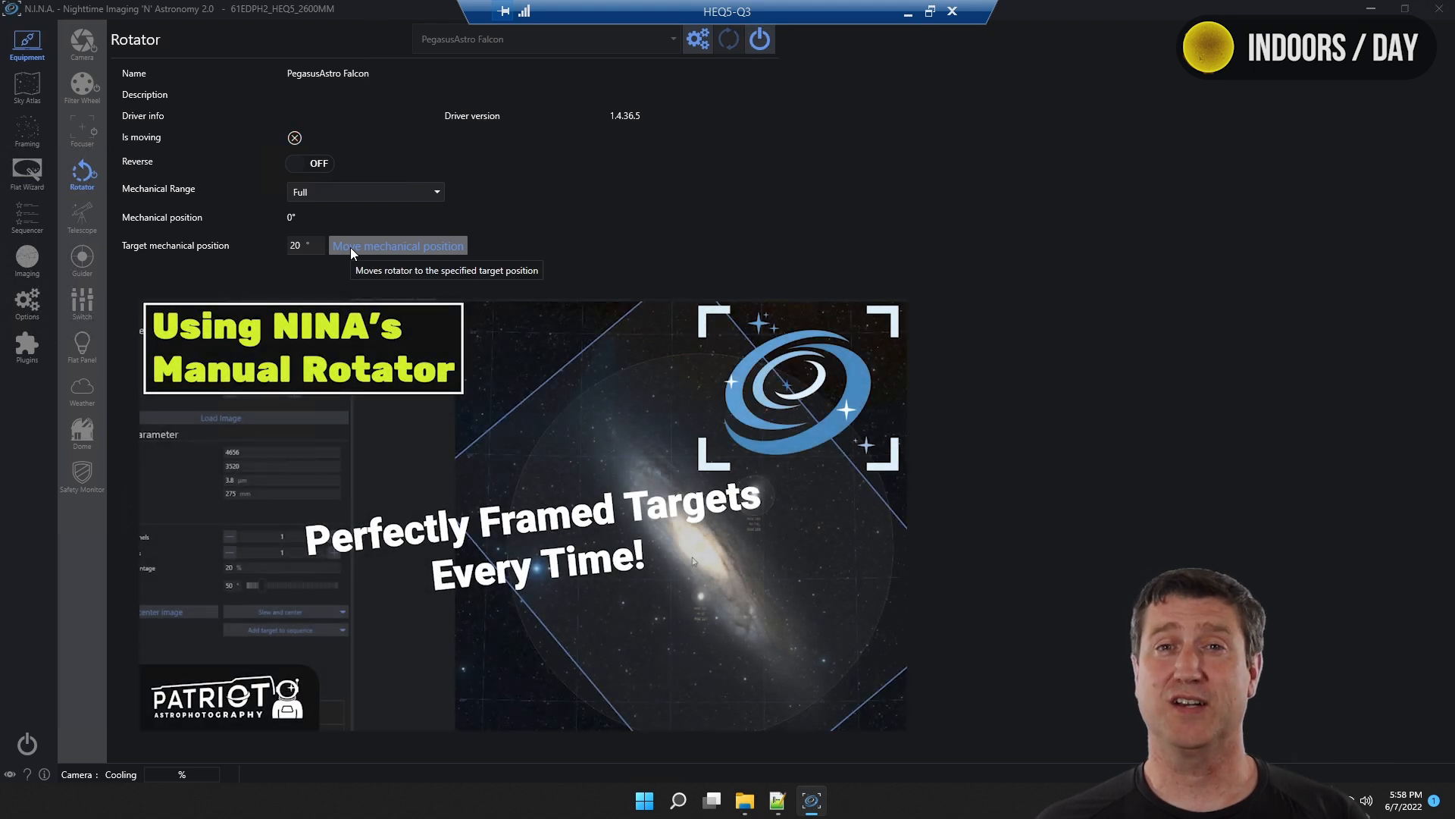
{"action": "left_click", "coordinate": [406, 247]}
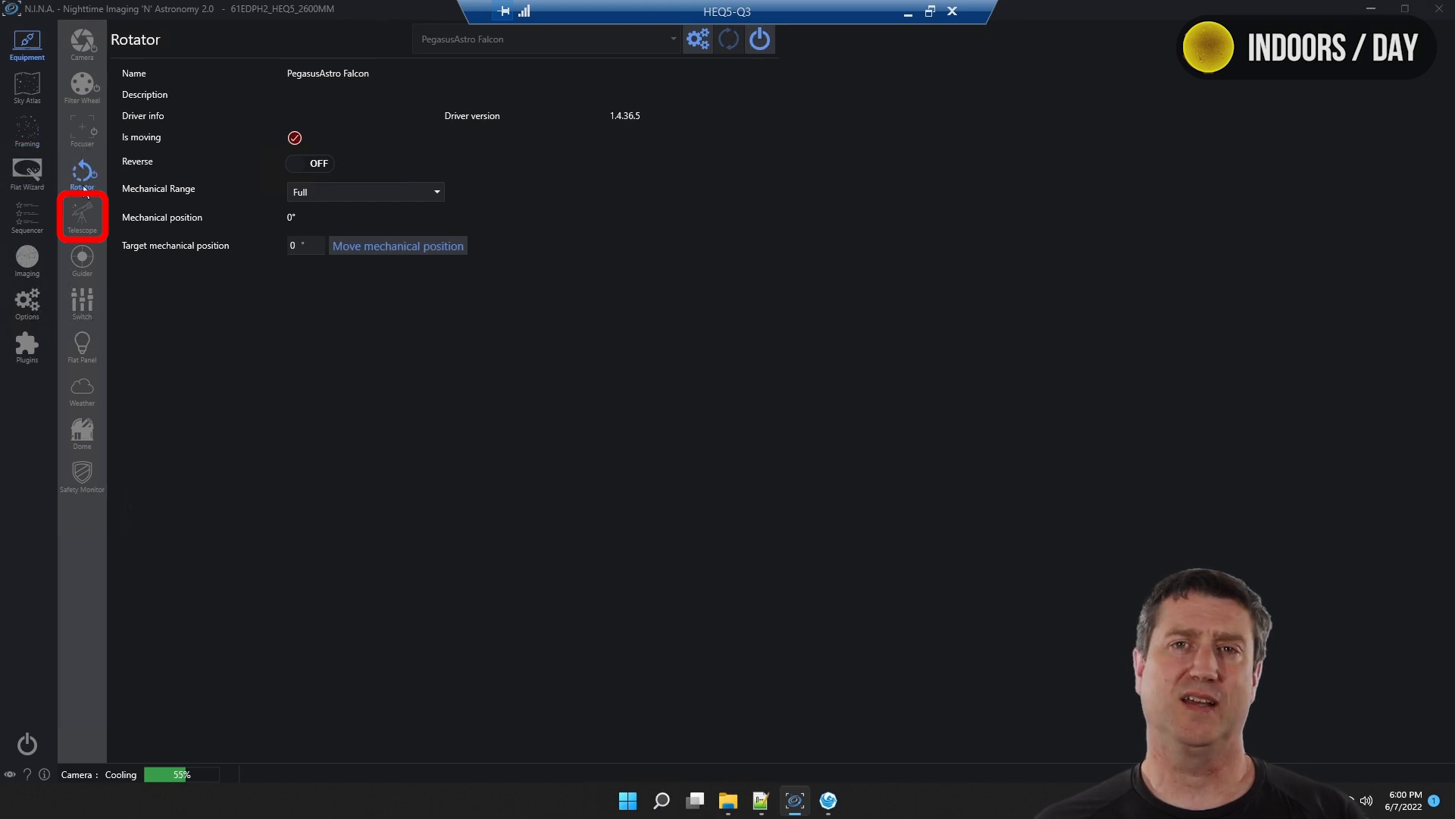
Select the EQMOD ASCOM HEQ5/6 driver as the telescope mount.
{"action": "left_click", "coordinate": [85, 220]}
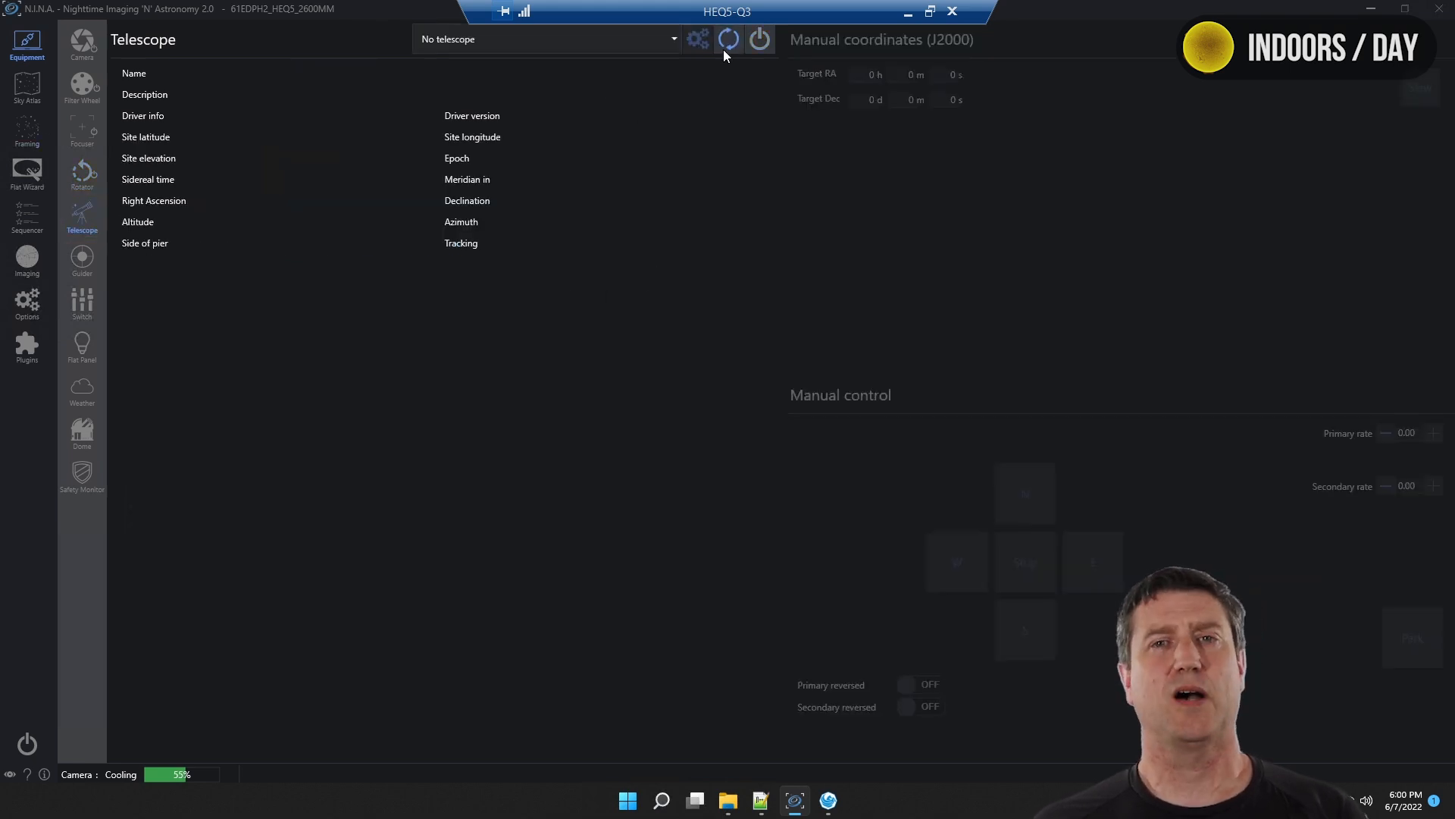
{"action": "left_click", "coordinate": [663, 38]}
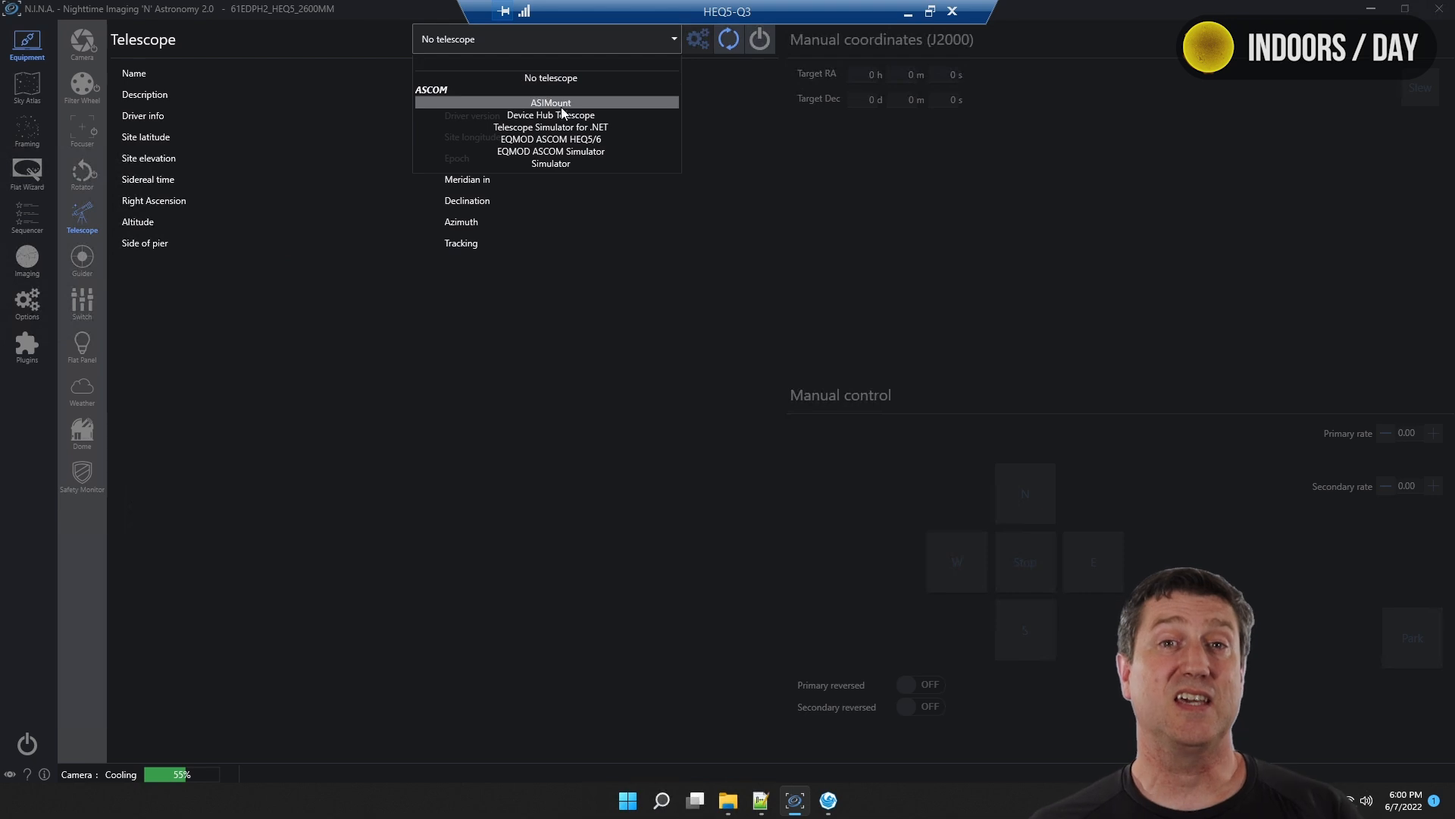
{"action": "left_click", "coordinate": [568, 143]}
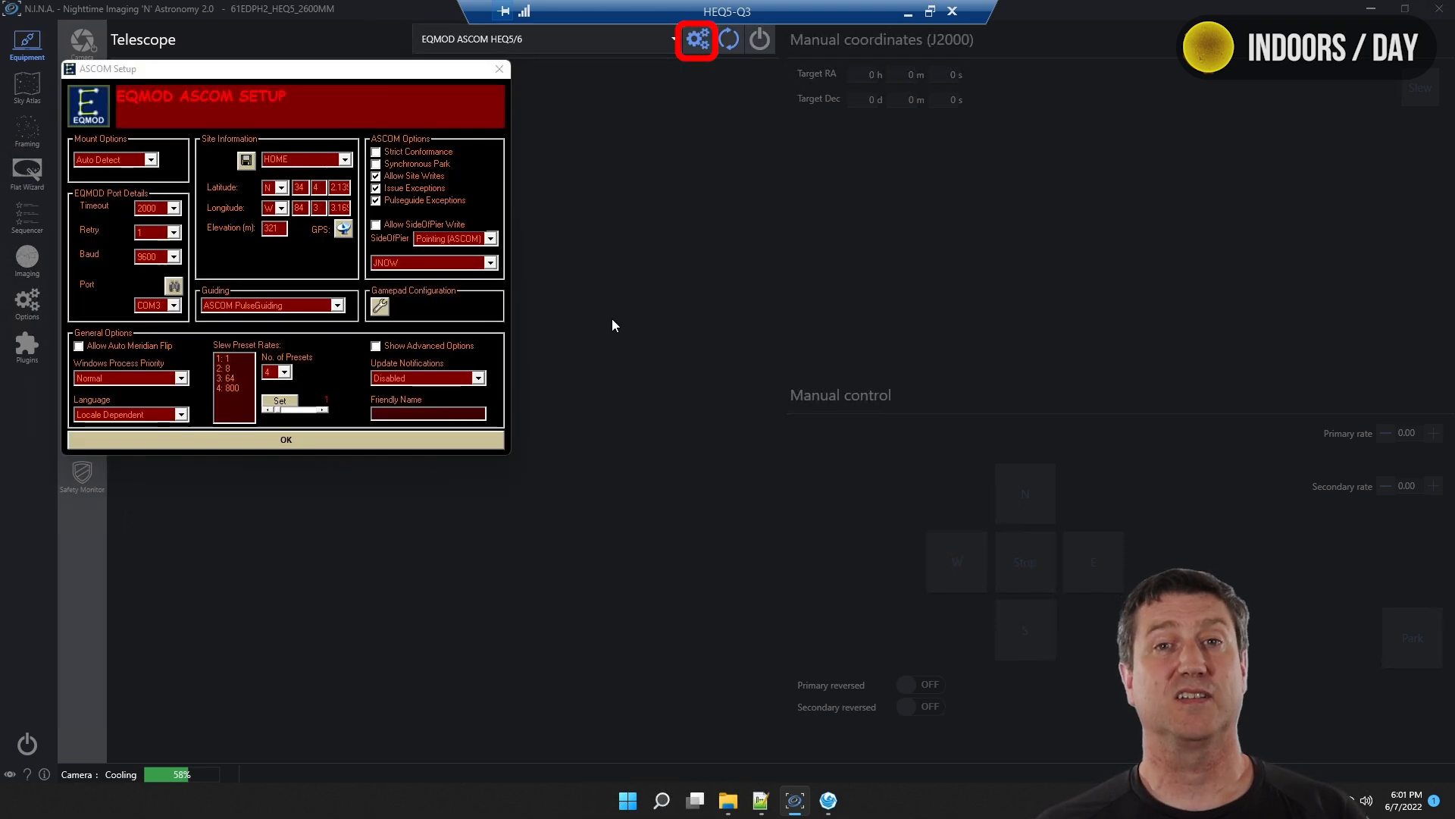
Confirm PulseGuiding and side-of-pier settings, then sync site coordinates from telescope to N.I.N.A.
{"action": "left_click", "coordinate": [340, 307]}
{"action": "left_click", "coordinate": [341, 306]}
{"action": "left_click", "coordinate": [473, 239]}
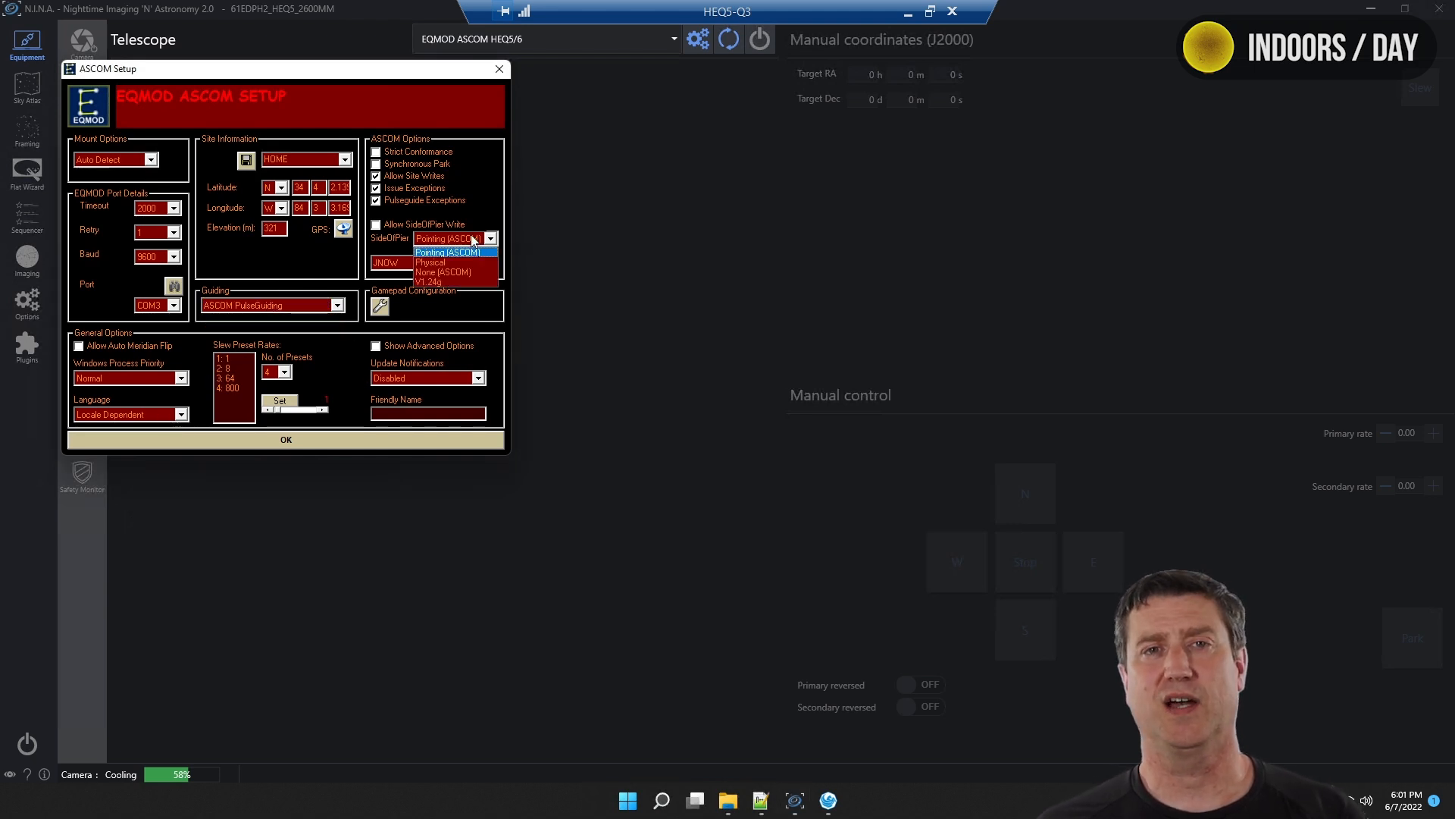
{"action": "left_click", "coordinate": [462, 238]}
{"action": "left_click", "coordinate": [334, 444]}
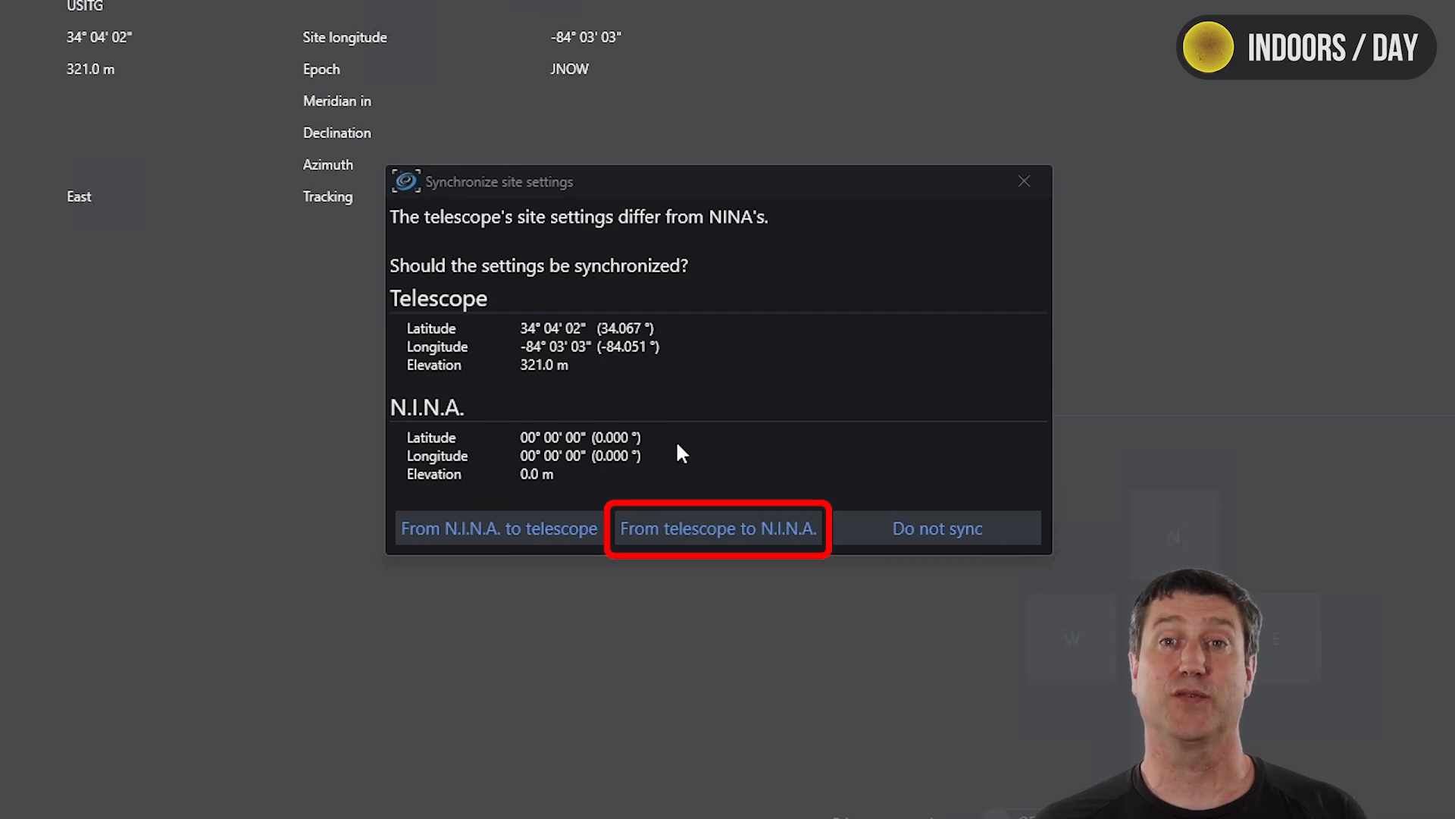
{"action": "left_click", "coordinate": [660, 531]}
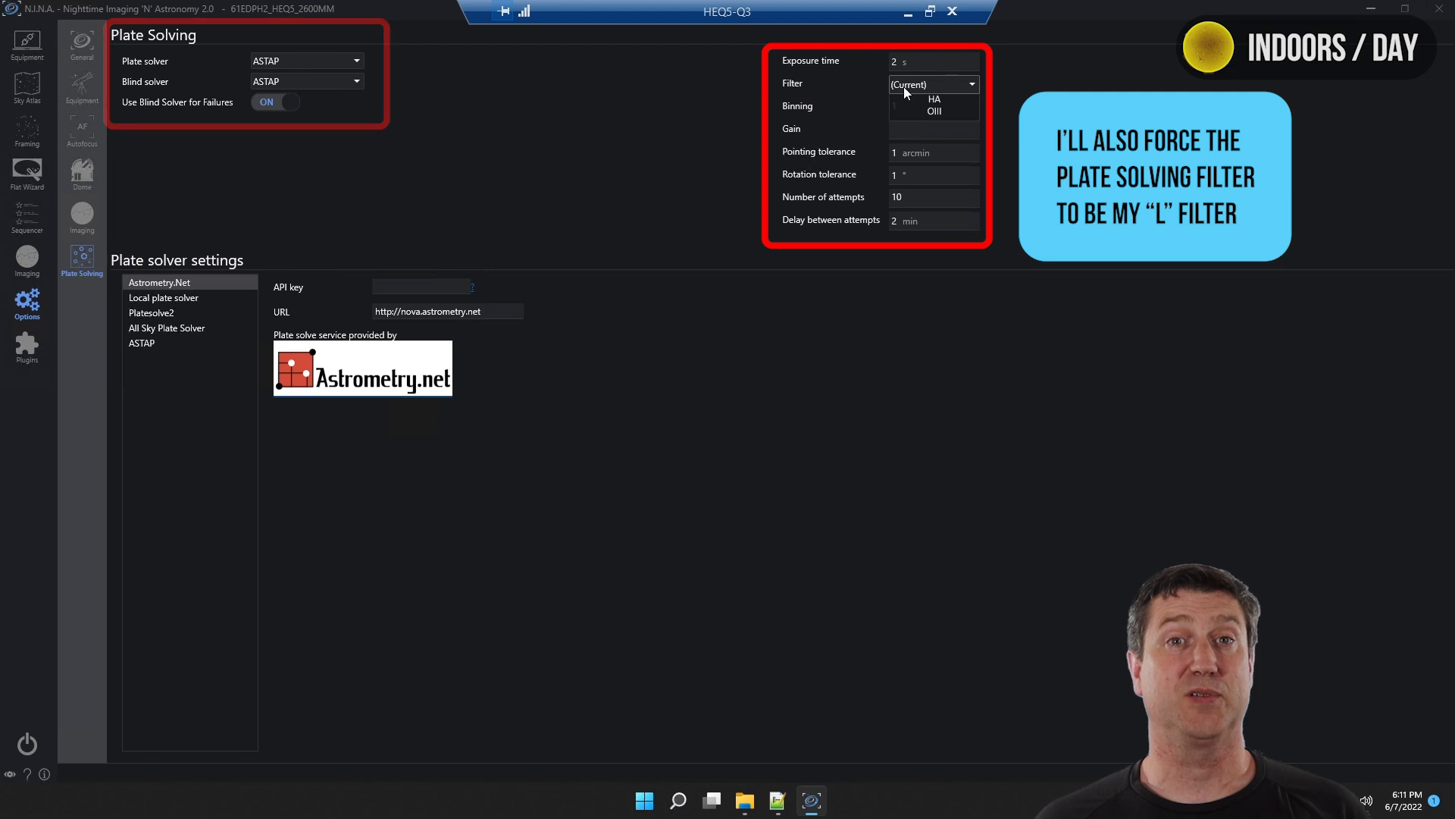
{"action": "left_click", "coordinate": [903, 87]}
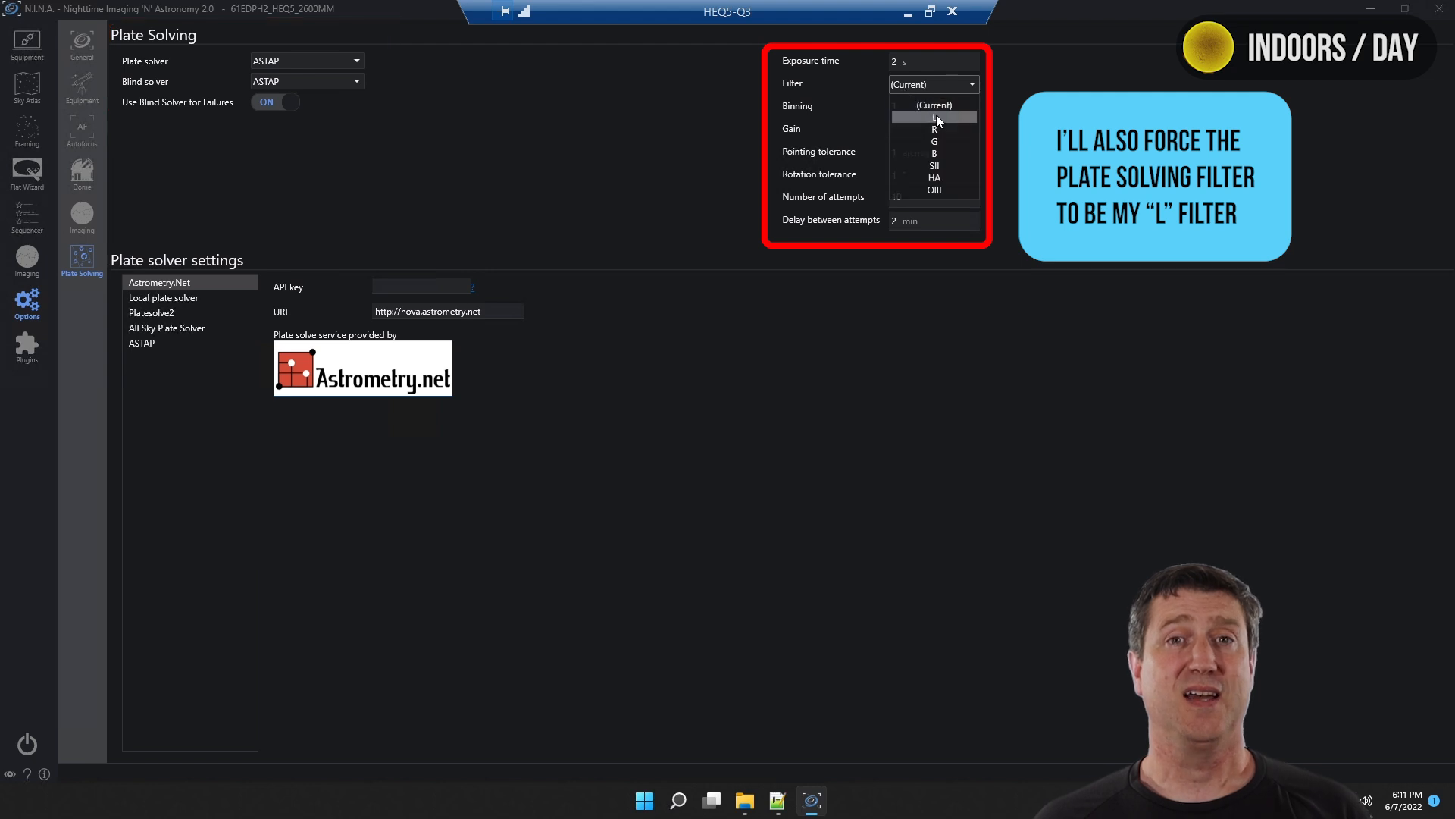
Set the plate solving filter to L and point ASTAP at C:\Program Files\astap\astap.exe.
{"action": "left_click", "coordinate": [935, 117]}
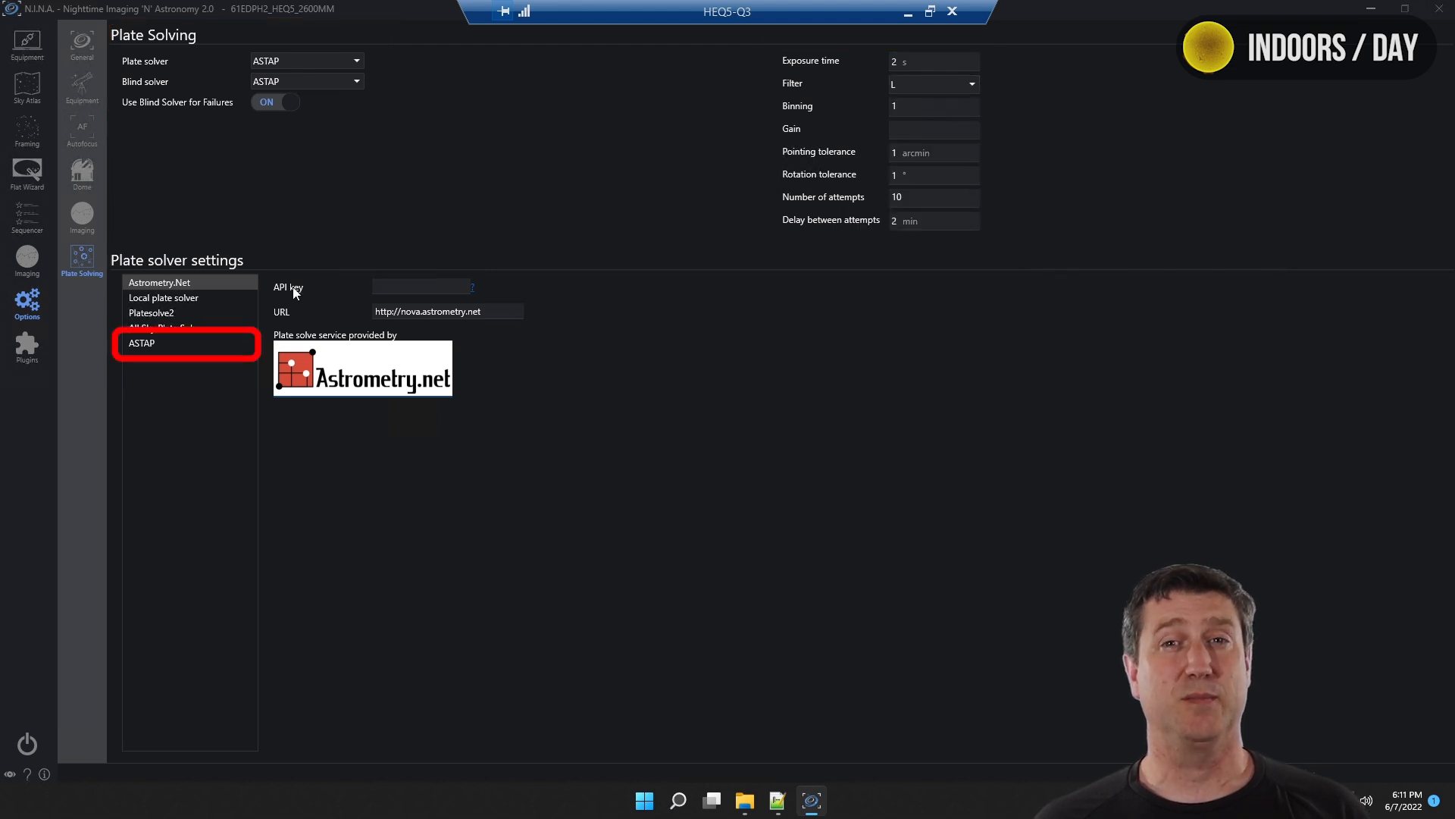
{"action": "left_click", "coordinate": [154, 343]}
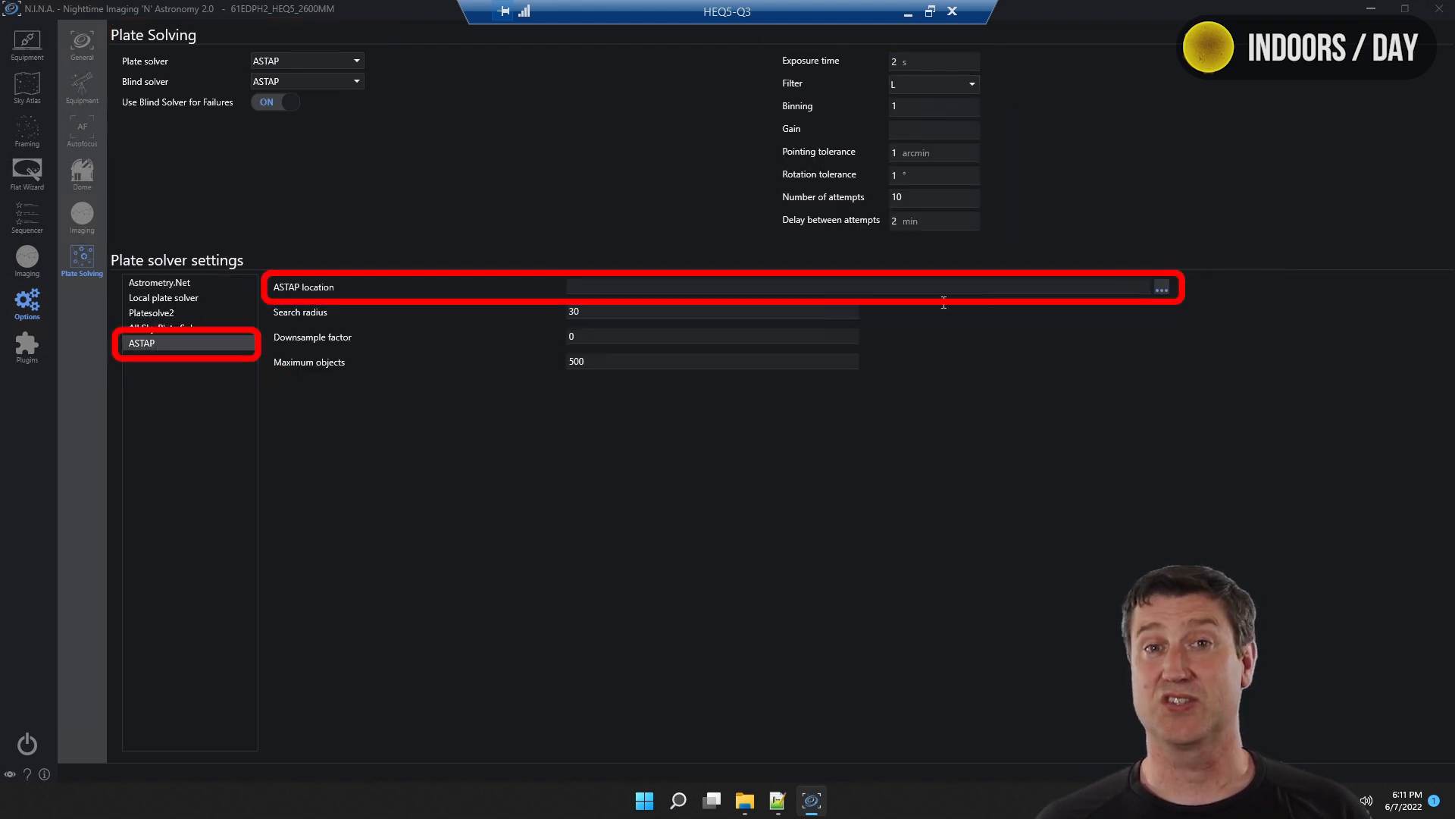
{"action": "left_click", "coordinate": [1161, 288]}
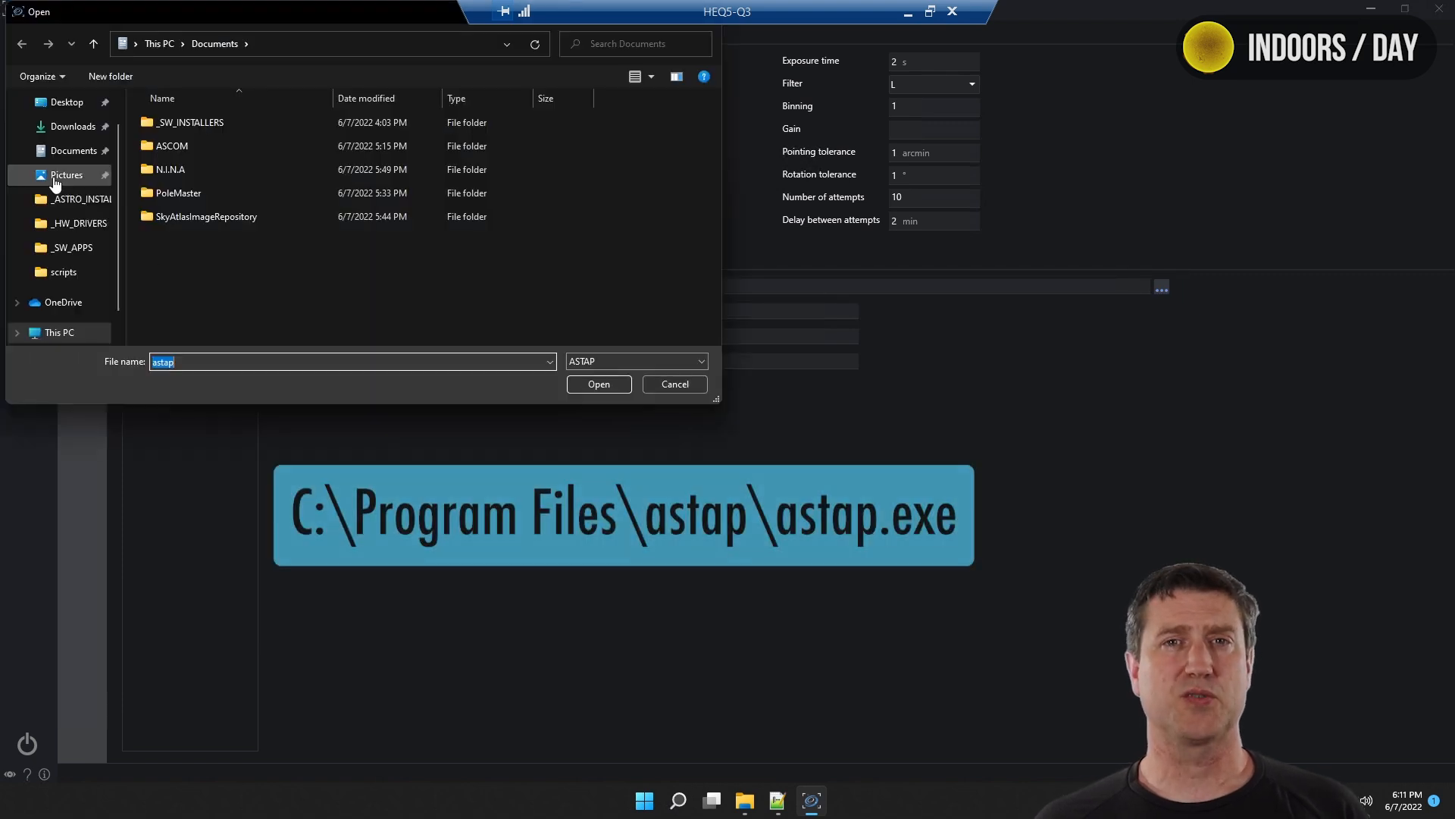
{"action": "double_click", "coordinate": [250, 241]}
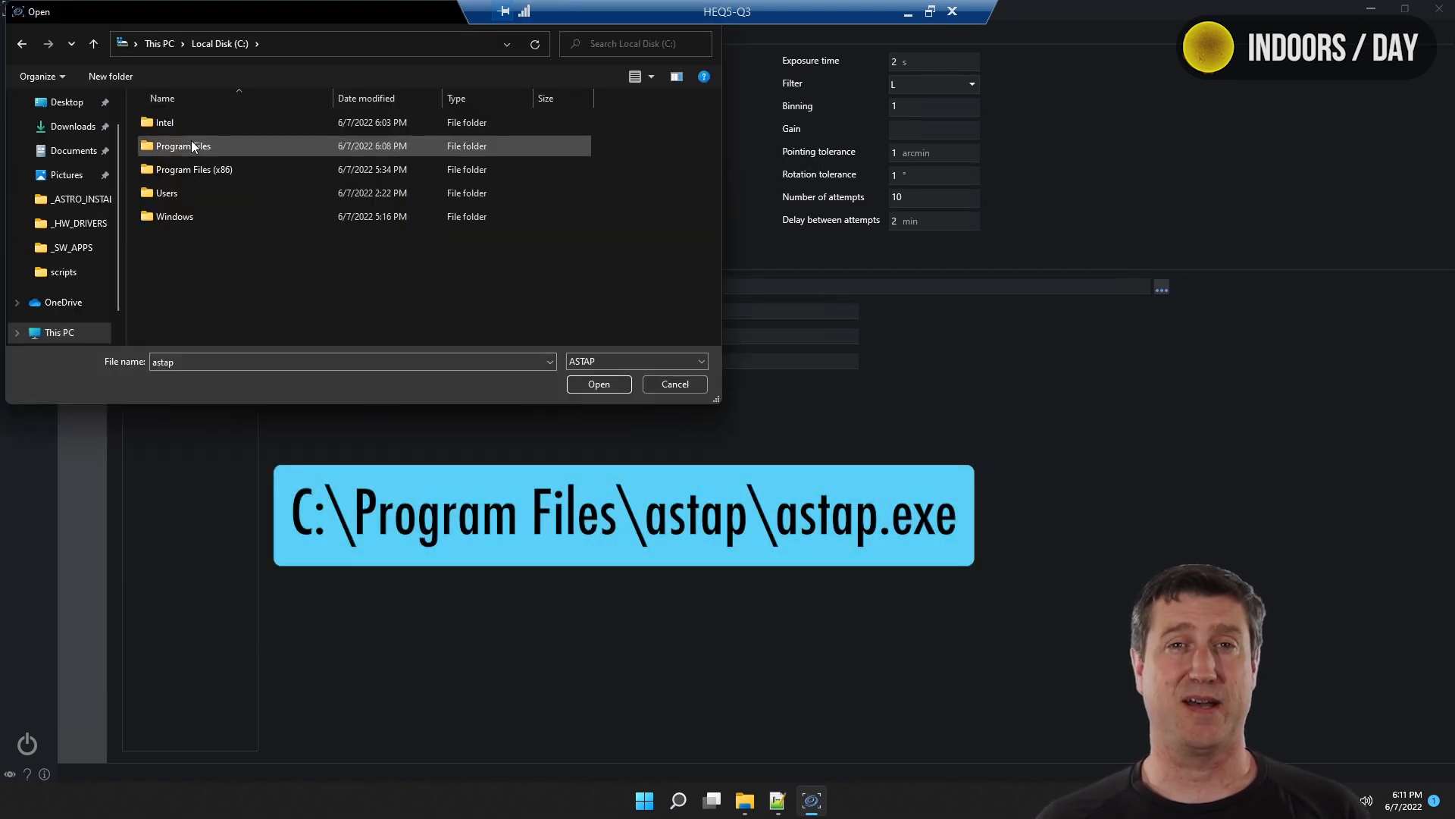
{"action": "double_click", "coordinate": [195, 146]}
{"action": "double_click", "coordinate": [170, 143]}
{"action": "left_click", "coordinate": [628, 382]}
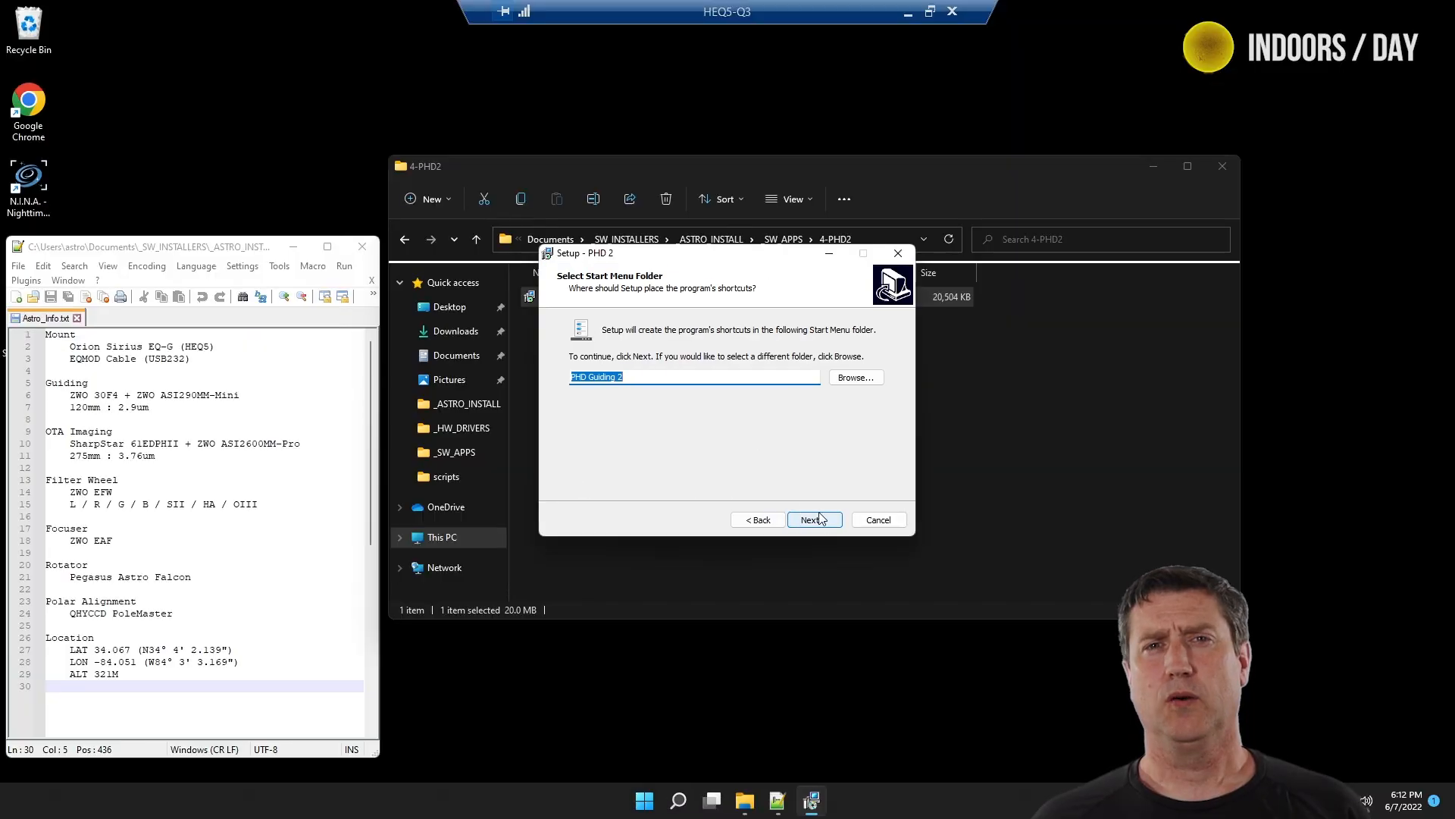
Finish the PHD2 install, allow it through the firewall, and choose ZWO ASI Camera for guiding.
{"action": "left_click", "coordinate": [814, 519]}
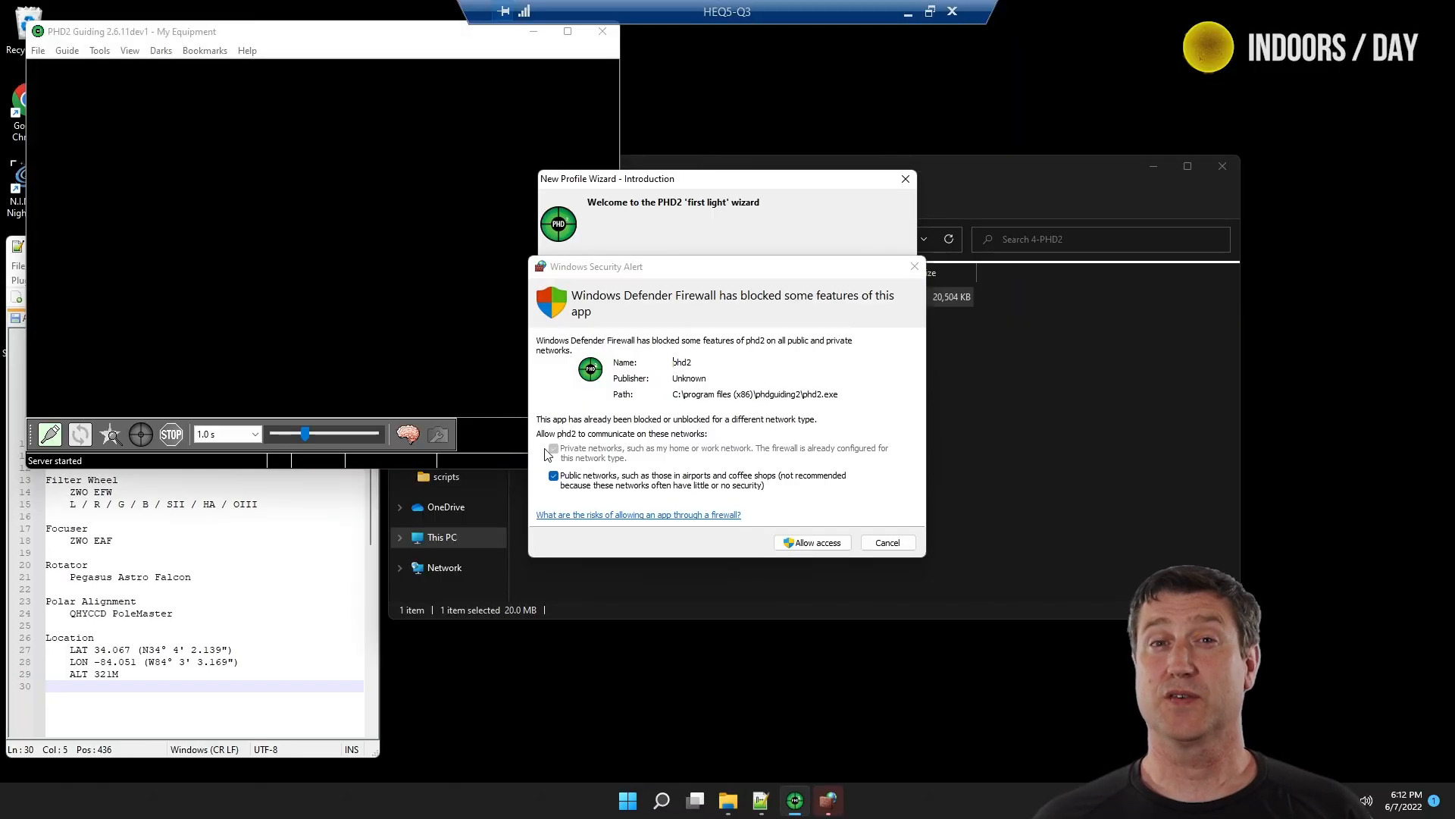
{"action": "left_click", "coordinate": [813, 541]}
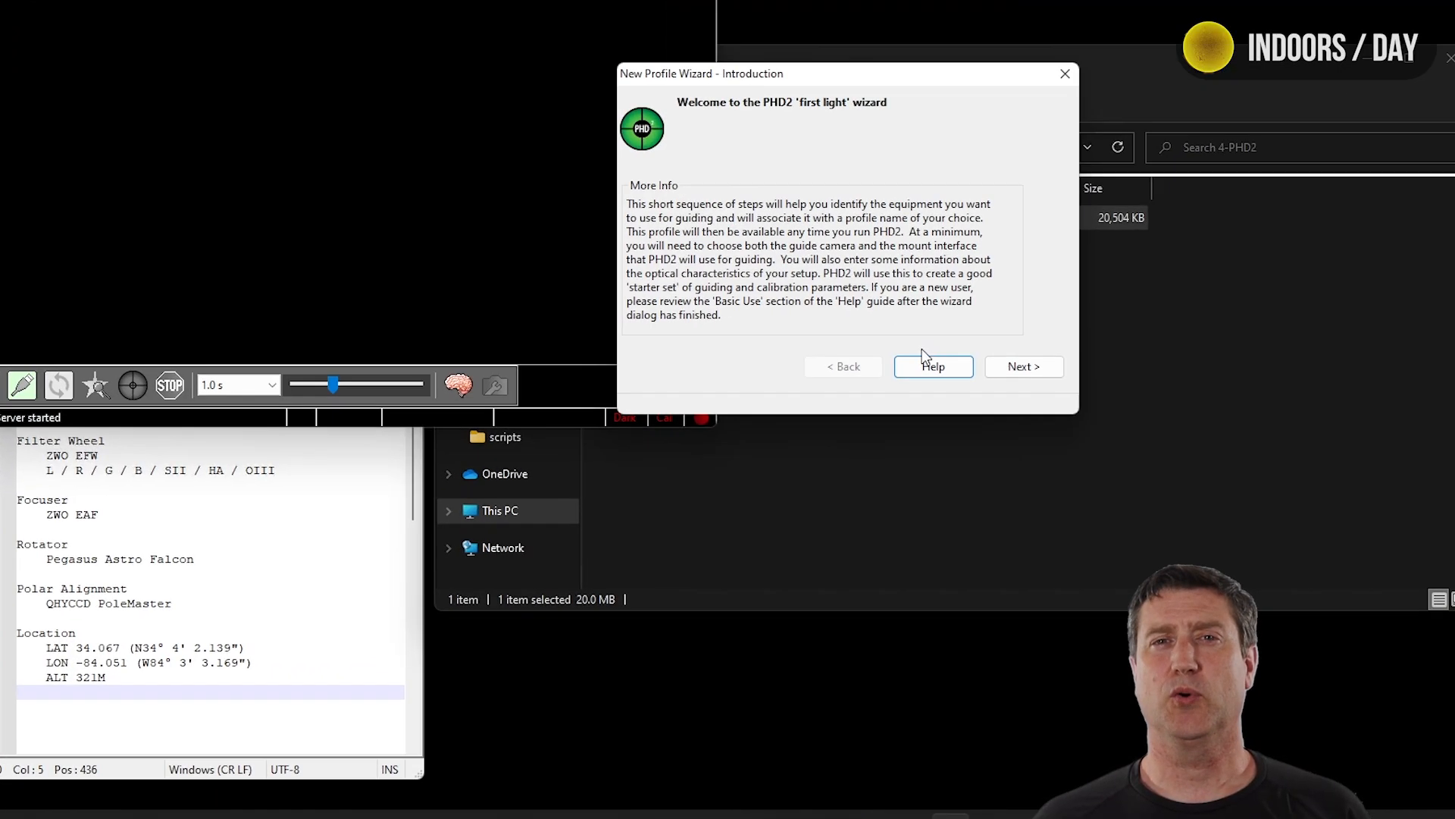
{"action": "left_click", "coordinate": [1100, 338]}
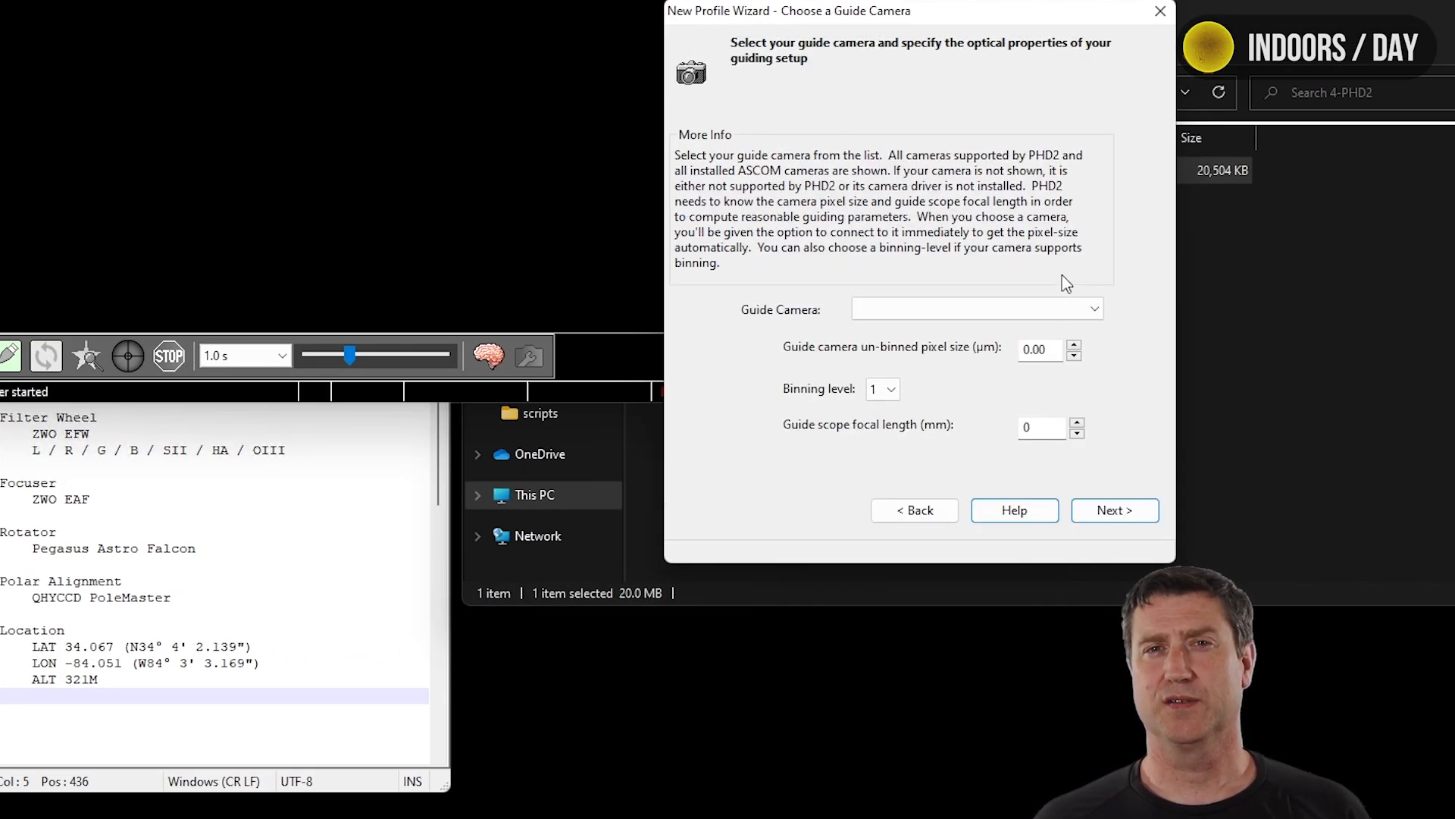
{"action": "left_click", "coordinate": [1095, 309]}
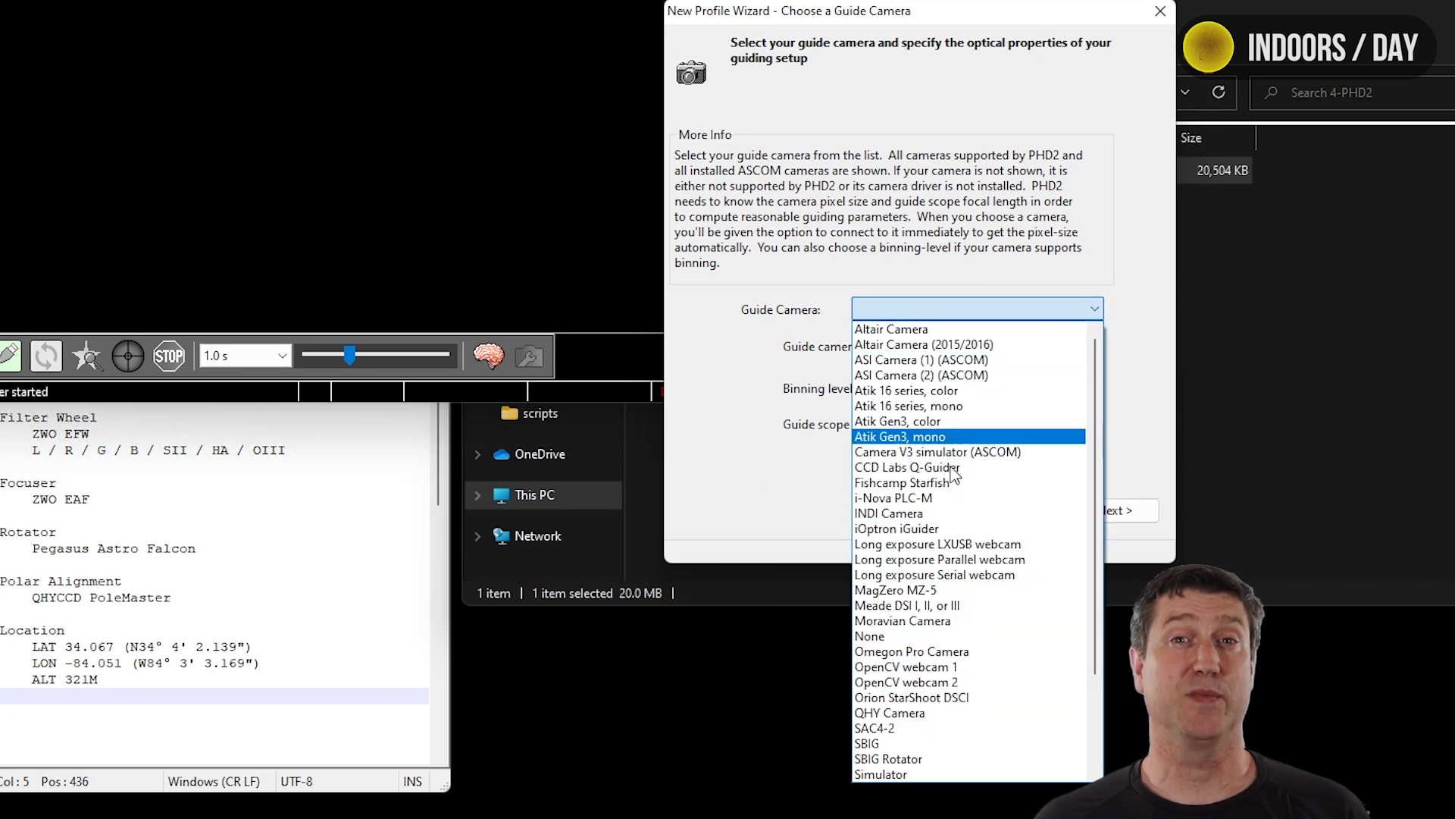
{"action": "scroll", "coordinate": [940, 560], "scroll_direction": "down", "scroll_amount": 3}
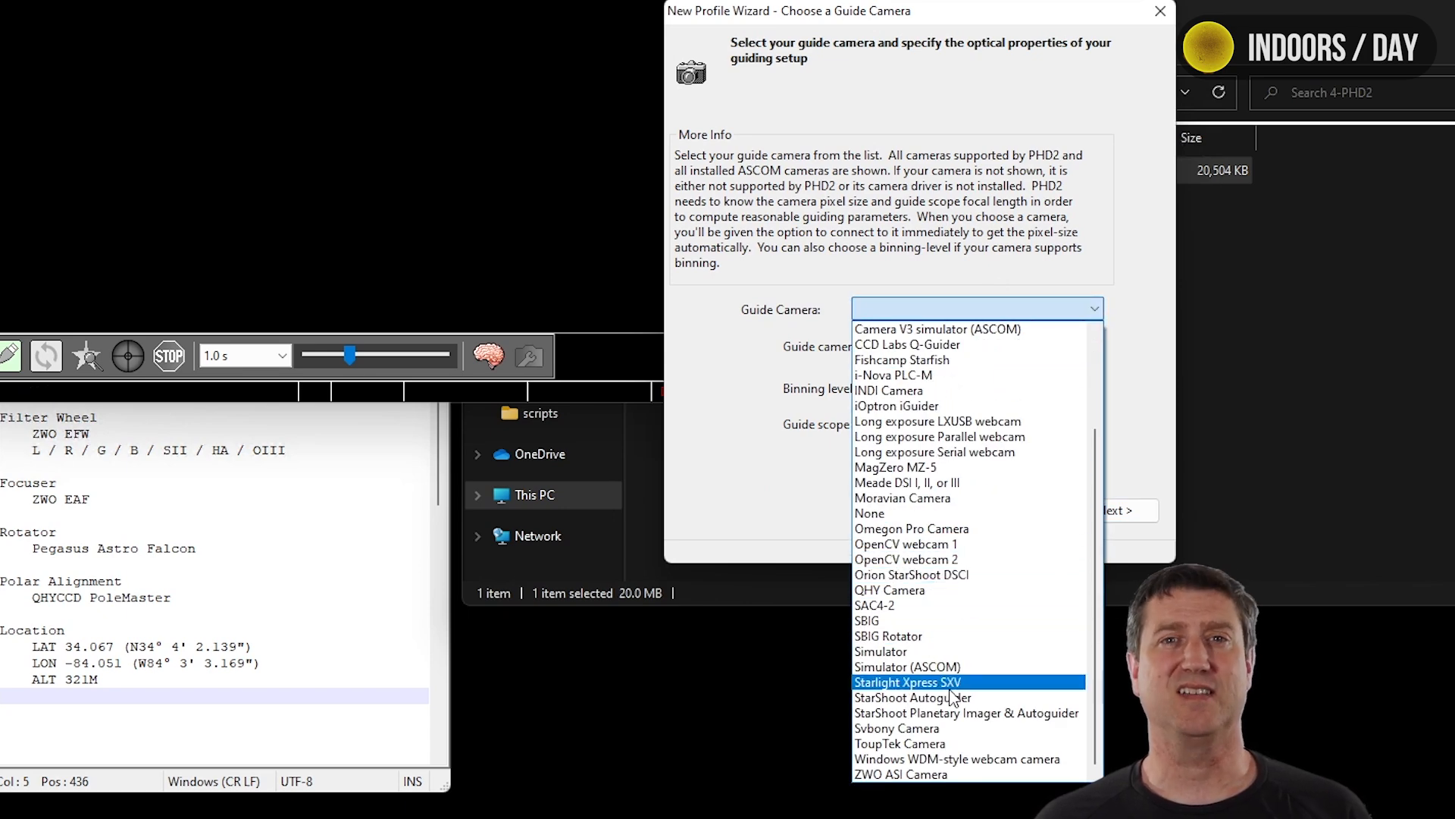
{"action": "left_click", "coordinate": [948, 776]}
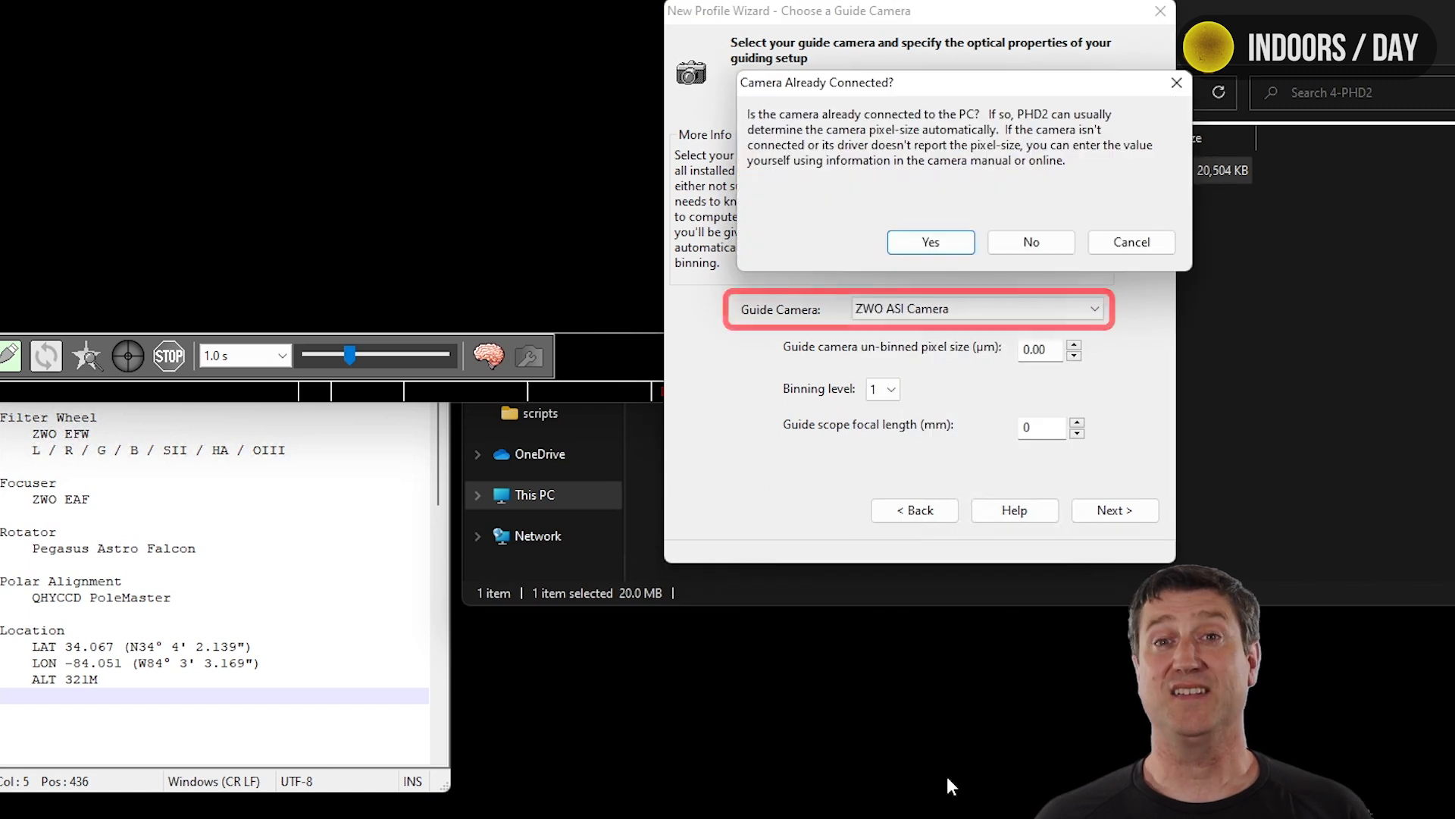
Confirm the camera's 2.90 µm pixels, enter the 120 mm guide scope focal length, and continue to mount selection.
{"action": "left_click", "coordinate": [927, 241]}
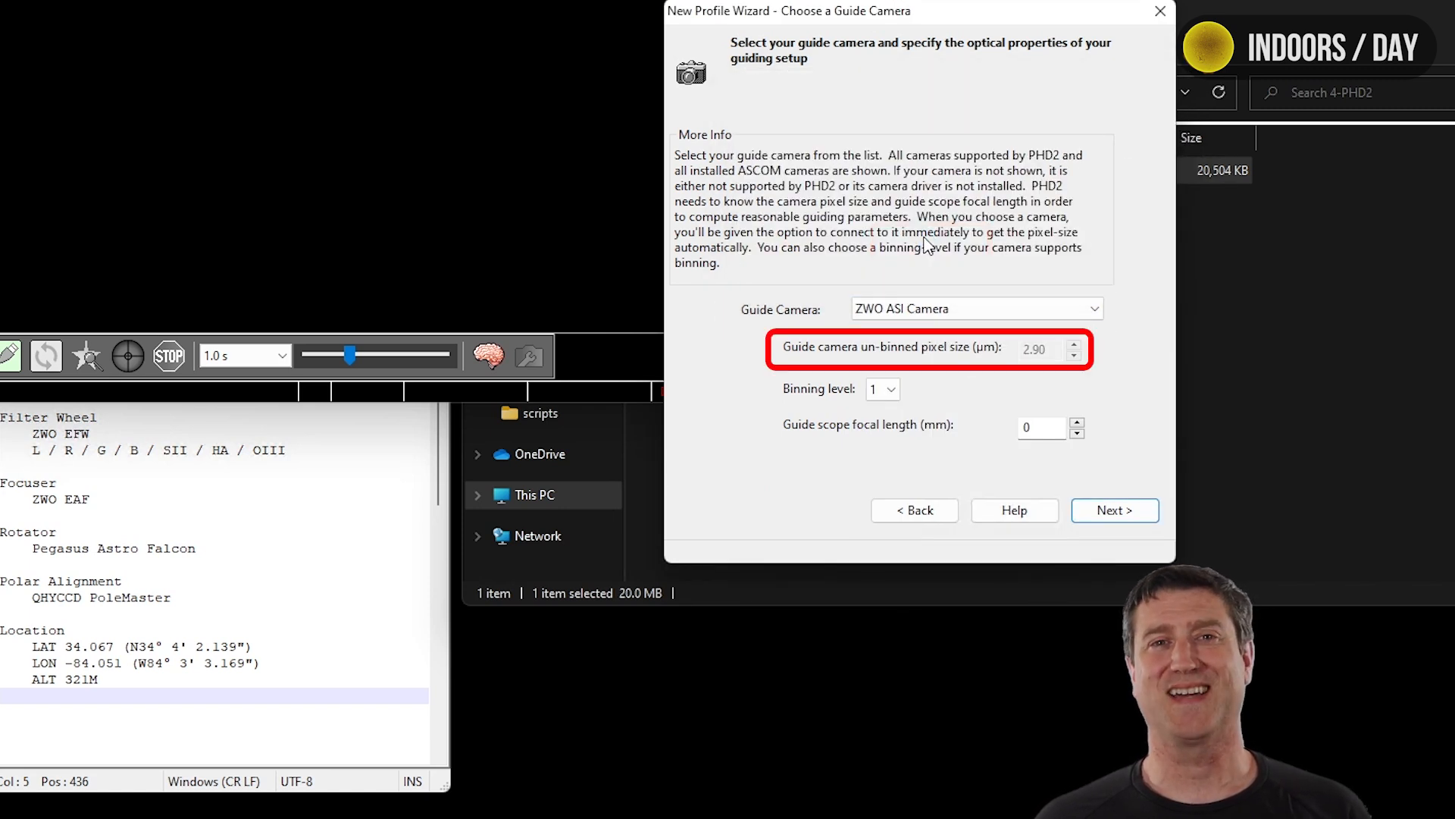
{"action": "left_click", "coordinate": [356, 575]}
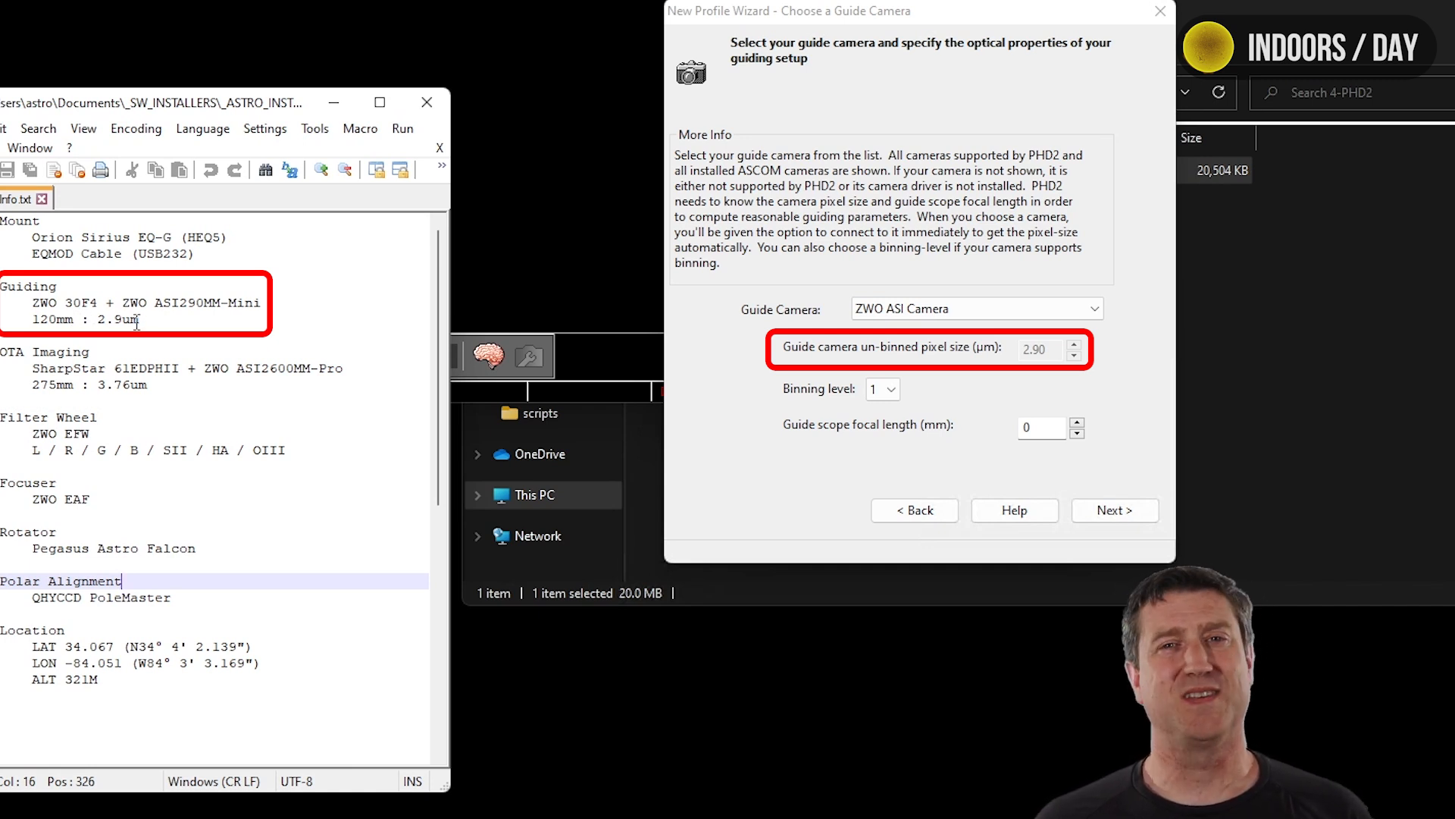
{"action": "left_click", "coordinate": [1045, 426]}
{"action": "left_click", "coordinate": [205, 482]}
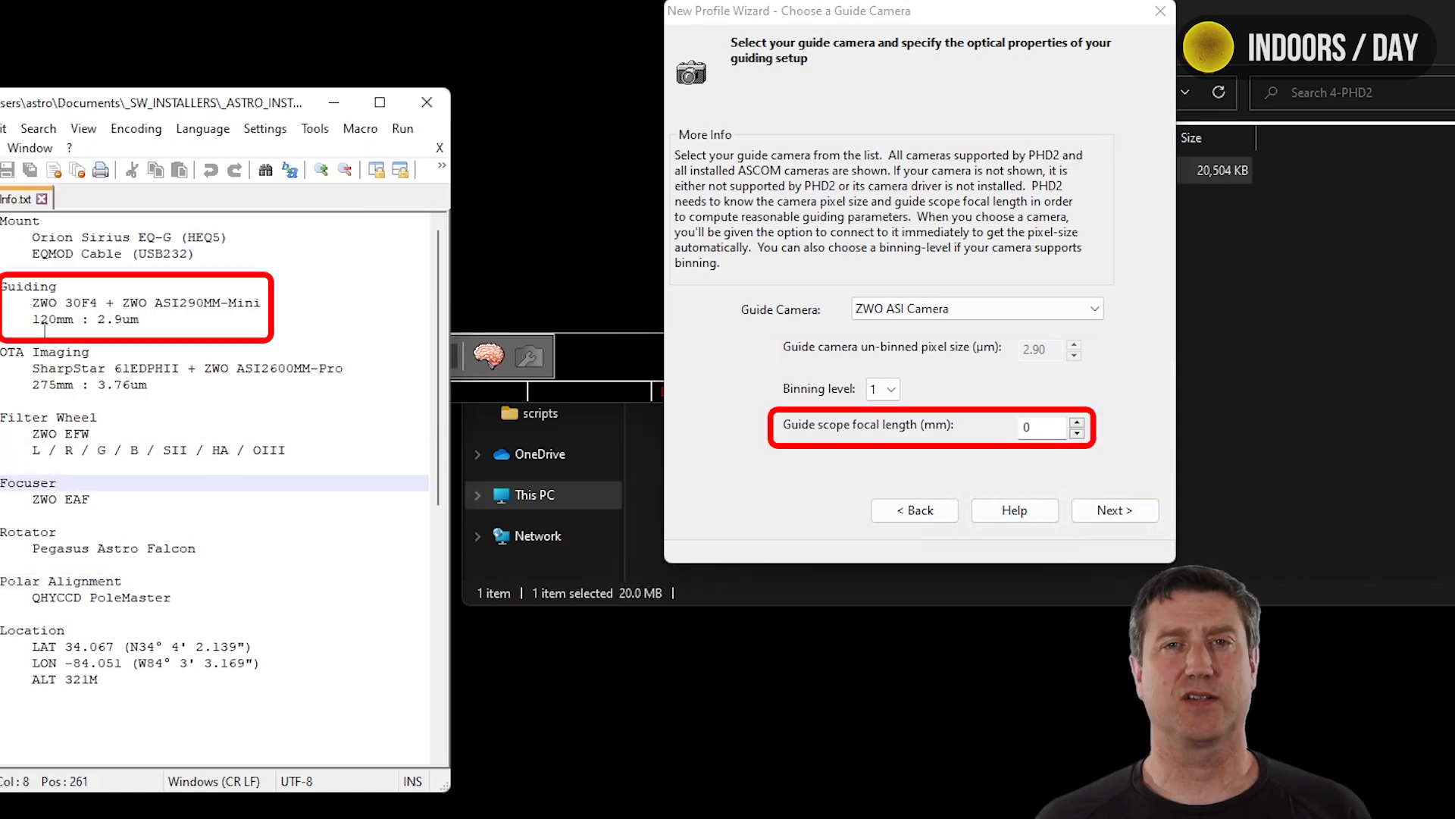
{"action": "left_click", "coordinate": [1044, 428]}
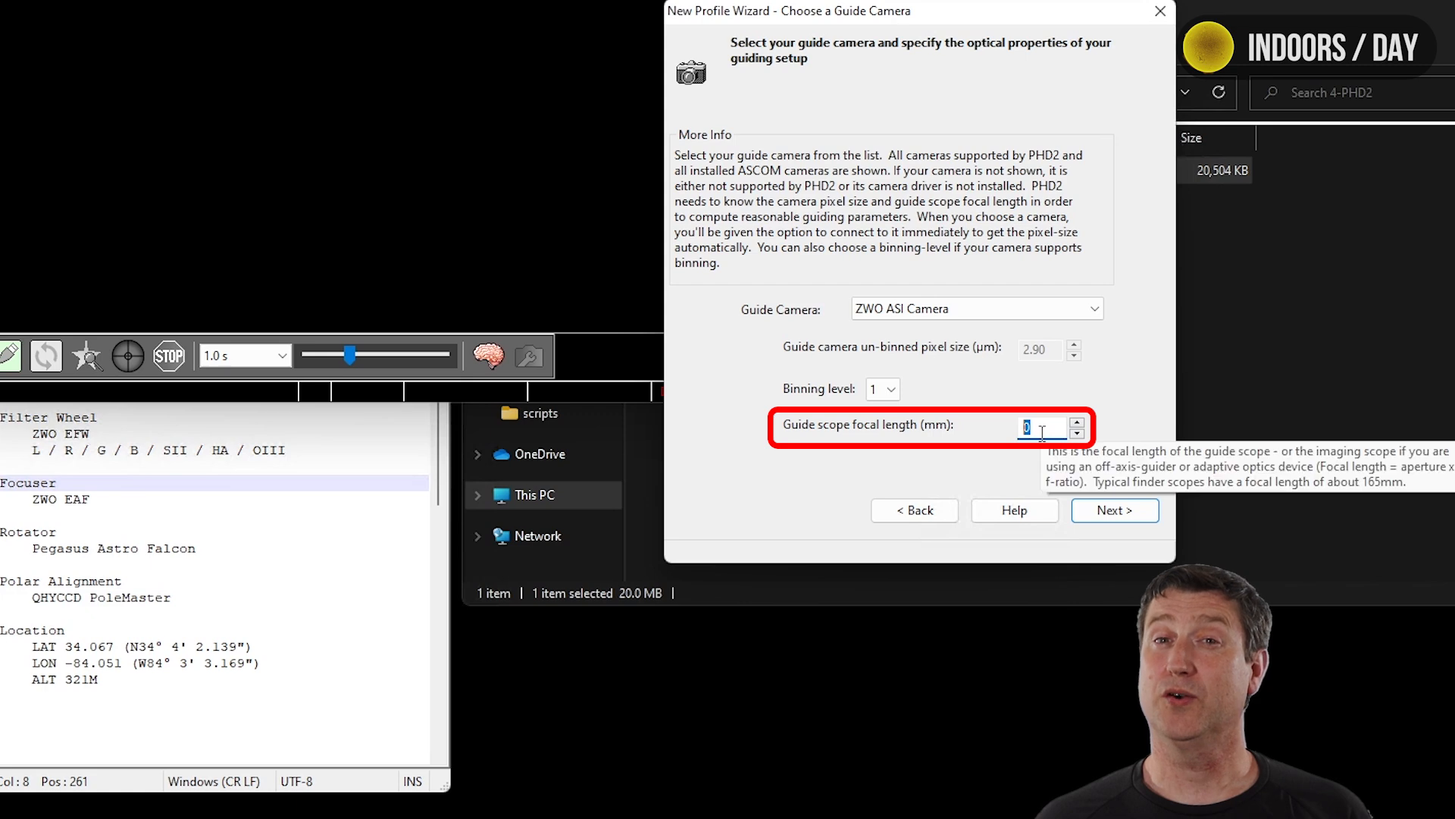
{"action": "type", "text": "120"}
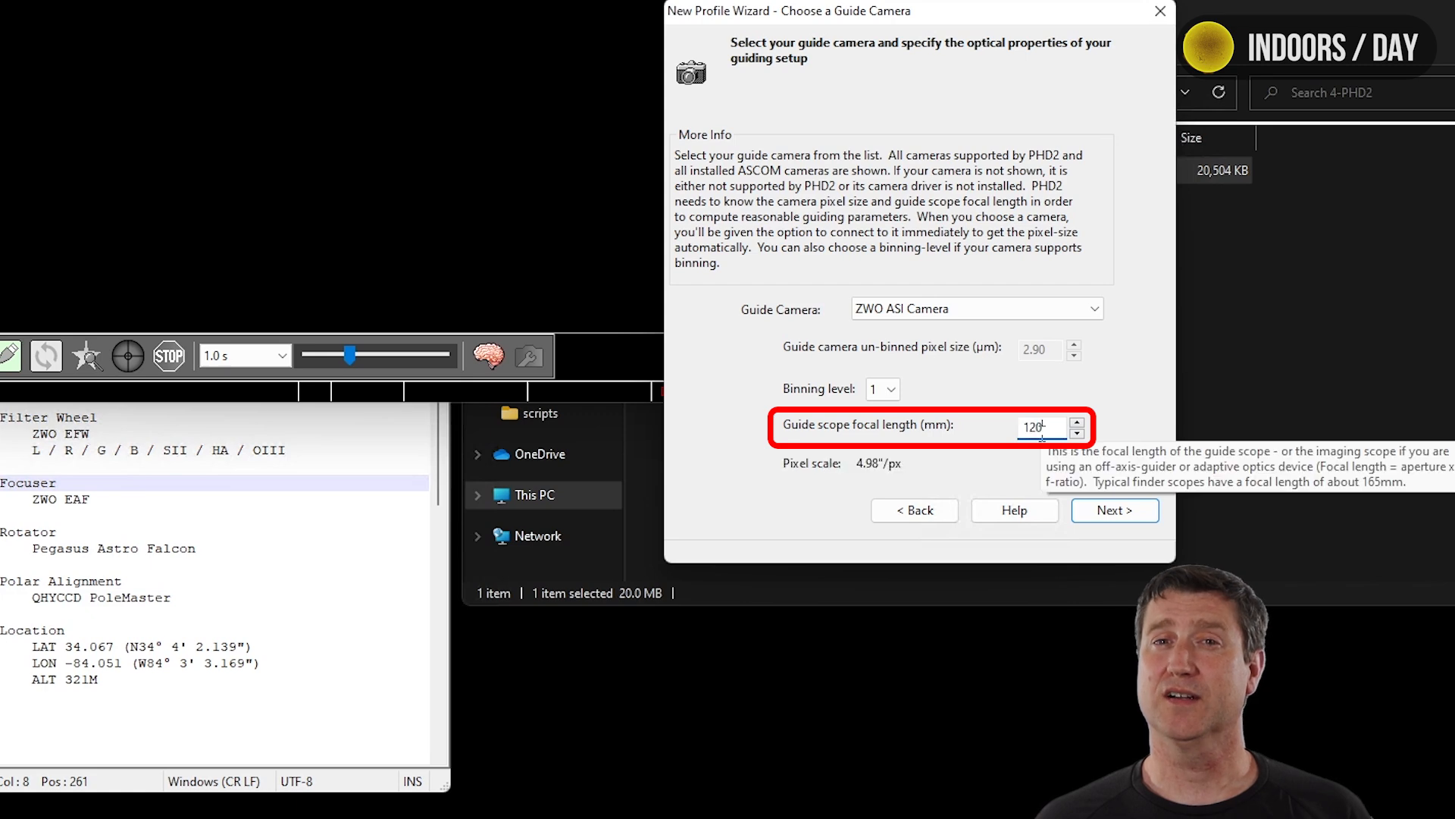
{"action": "left_click", "coordinate": [1106, 511]}
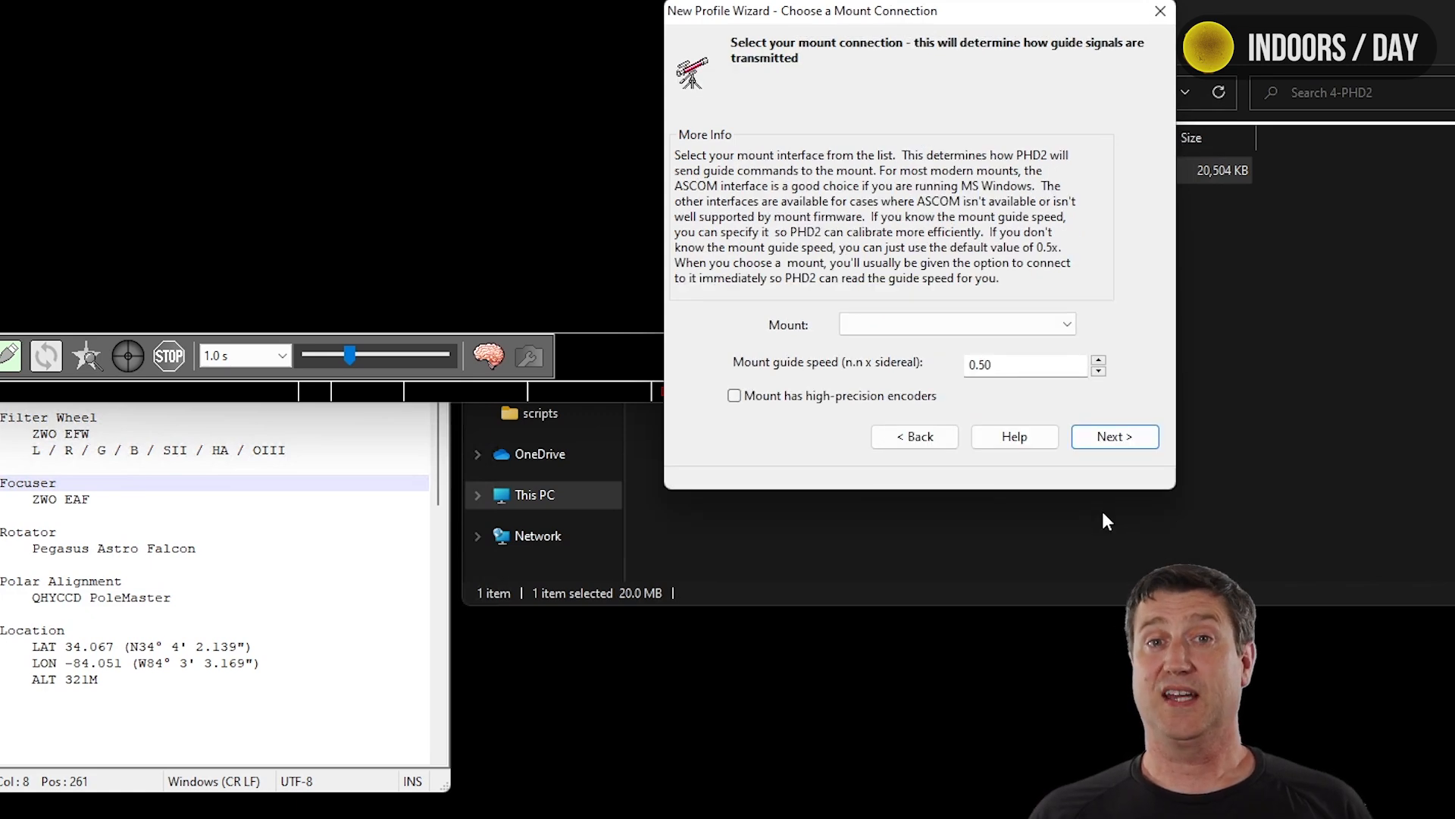
{"action": "left_click", "coordinate": [1069, 324]}
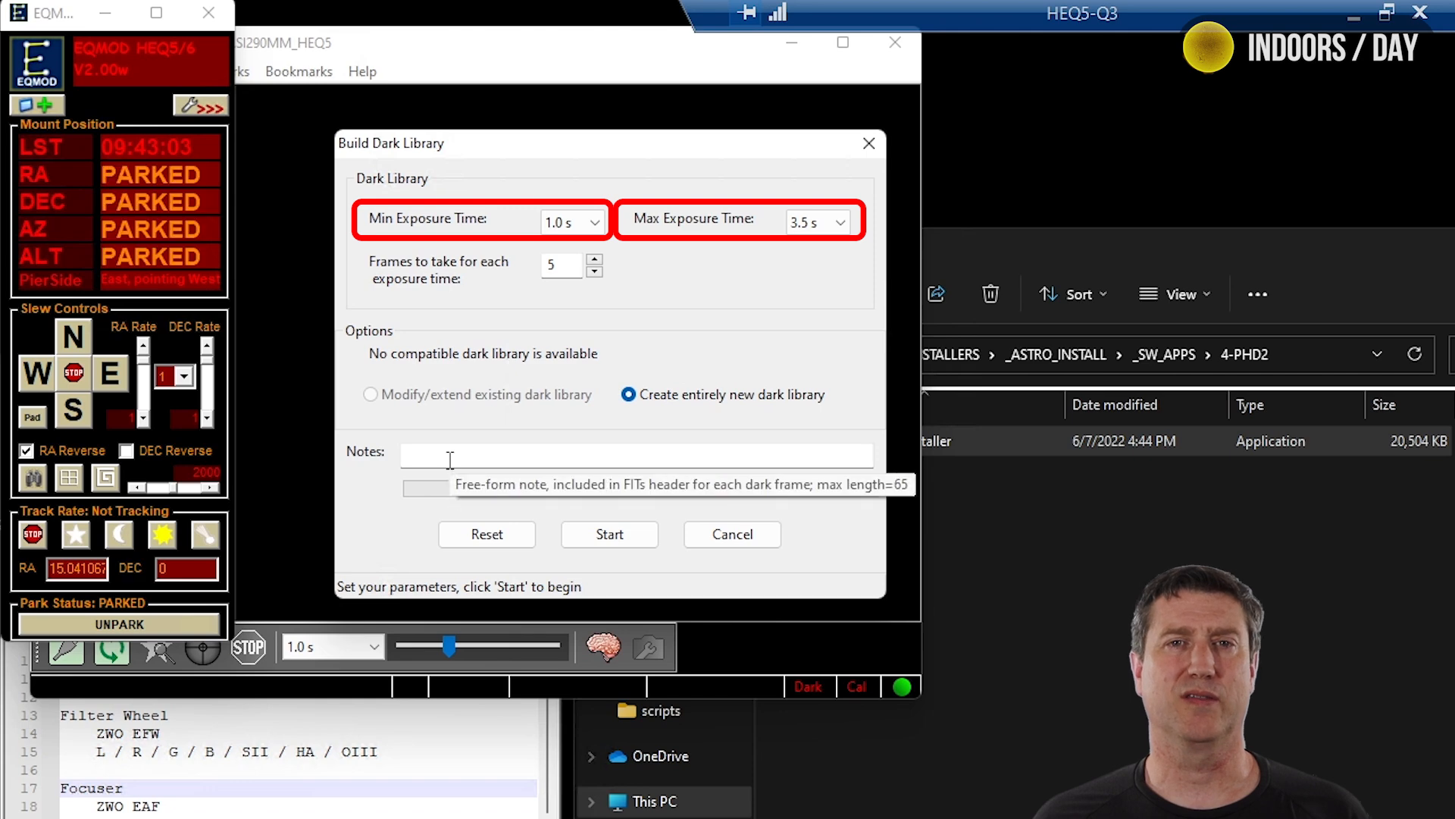
Note the dark library as 'ASI290MM-mini', build it, and acknowledge the cover-scope and completion messages.
{"action": "left_click", "coordinate": [489, 453]}
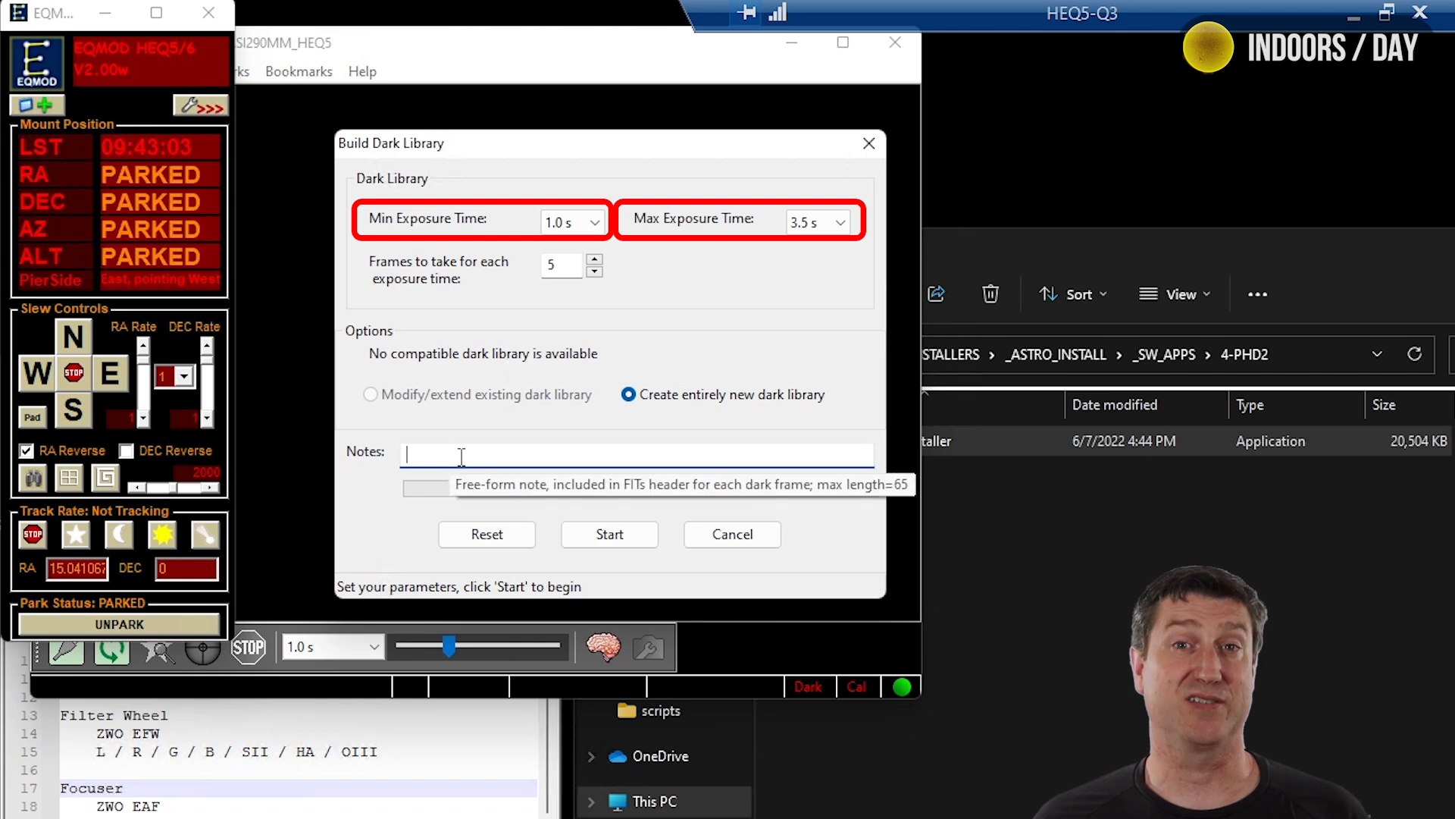
{"action": "type", "text": "ASI"}
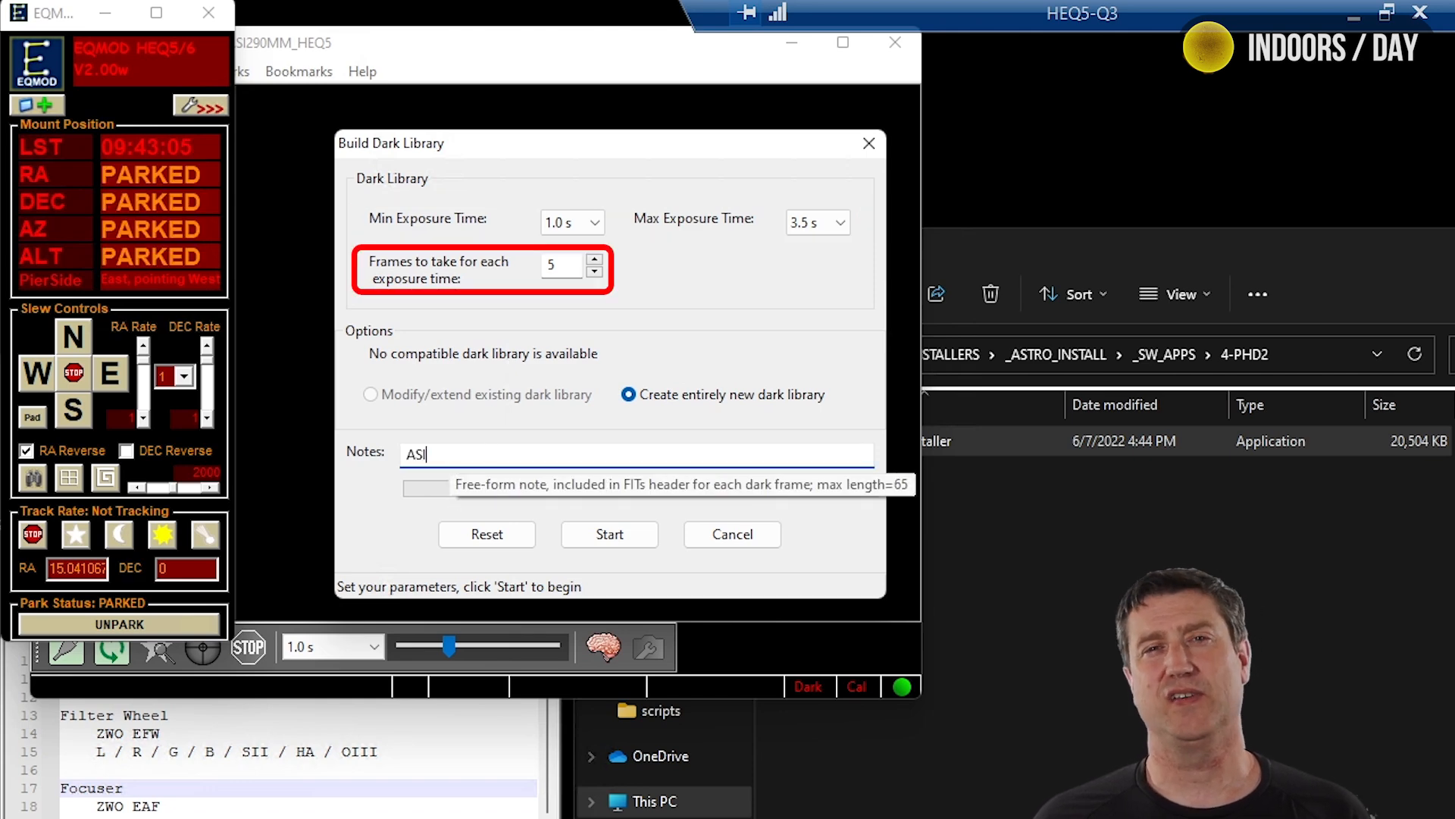
{"action": "type", "text": "290MM"}
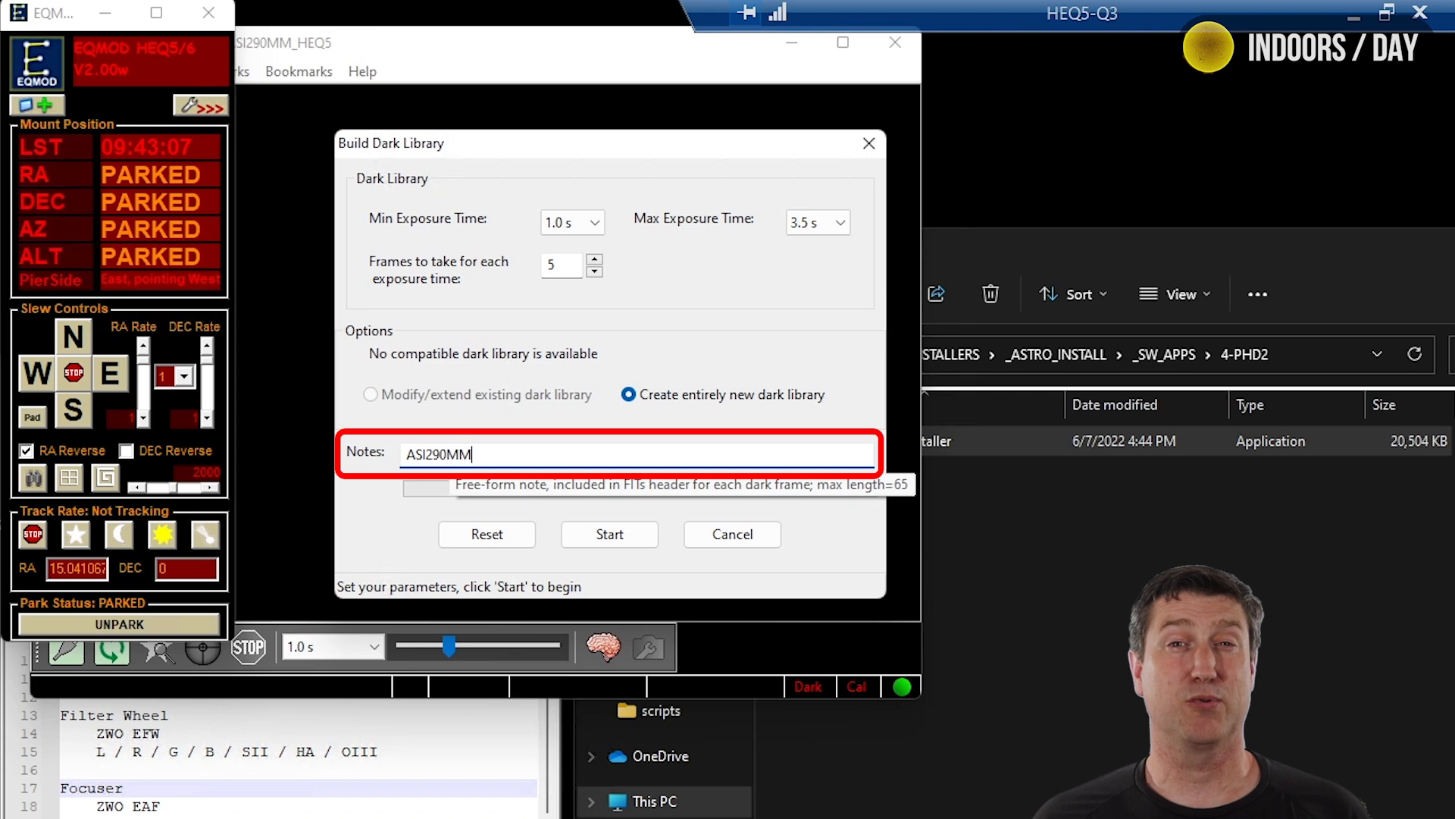
{"action": "type", "text": "-mini"}
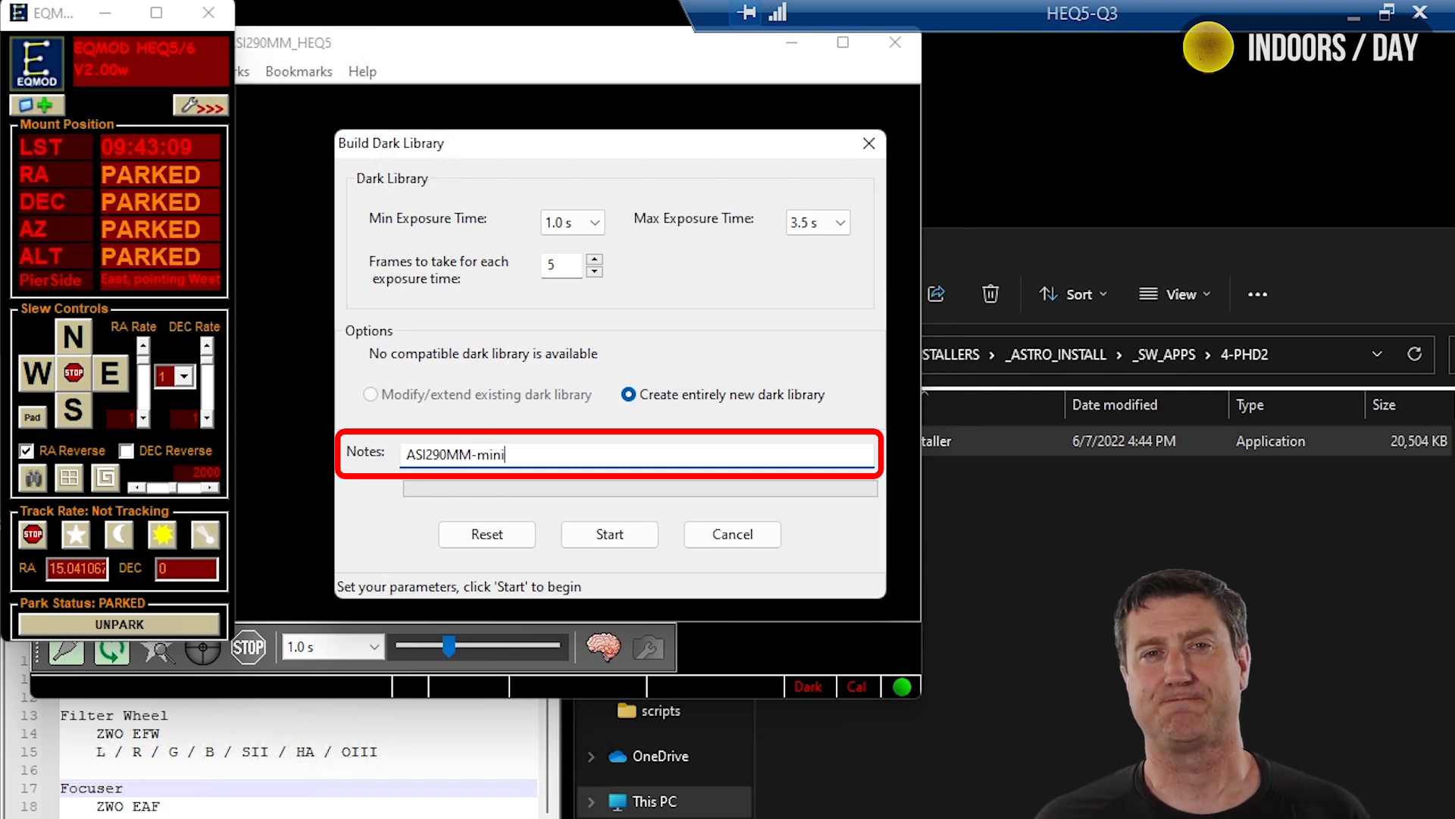
{"action": "left_click", "coordinate": [629, 543]}
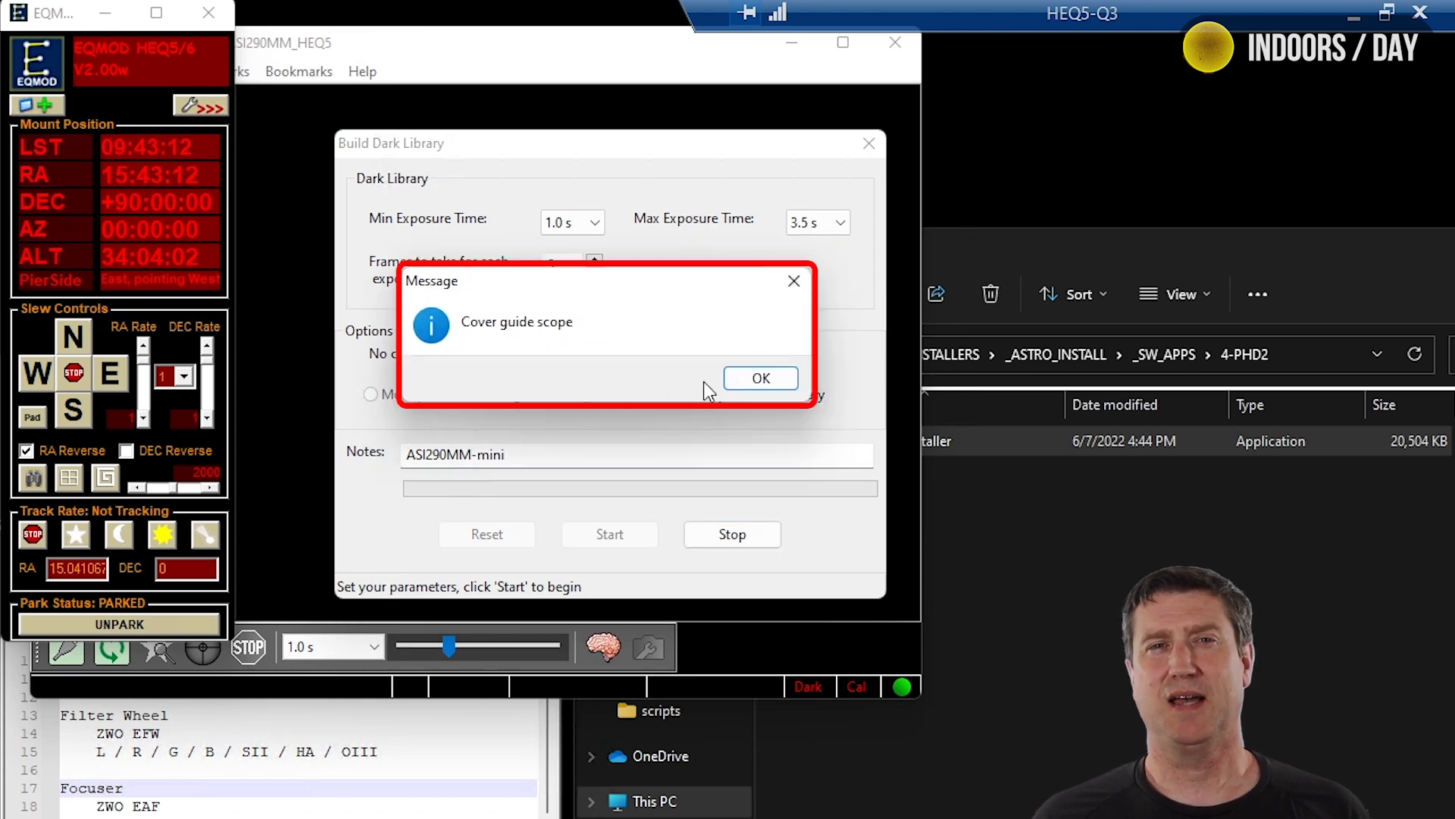
{"action": "left_click", "coordinate": [751, 378]}
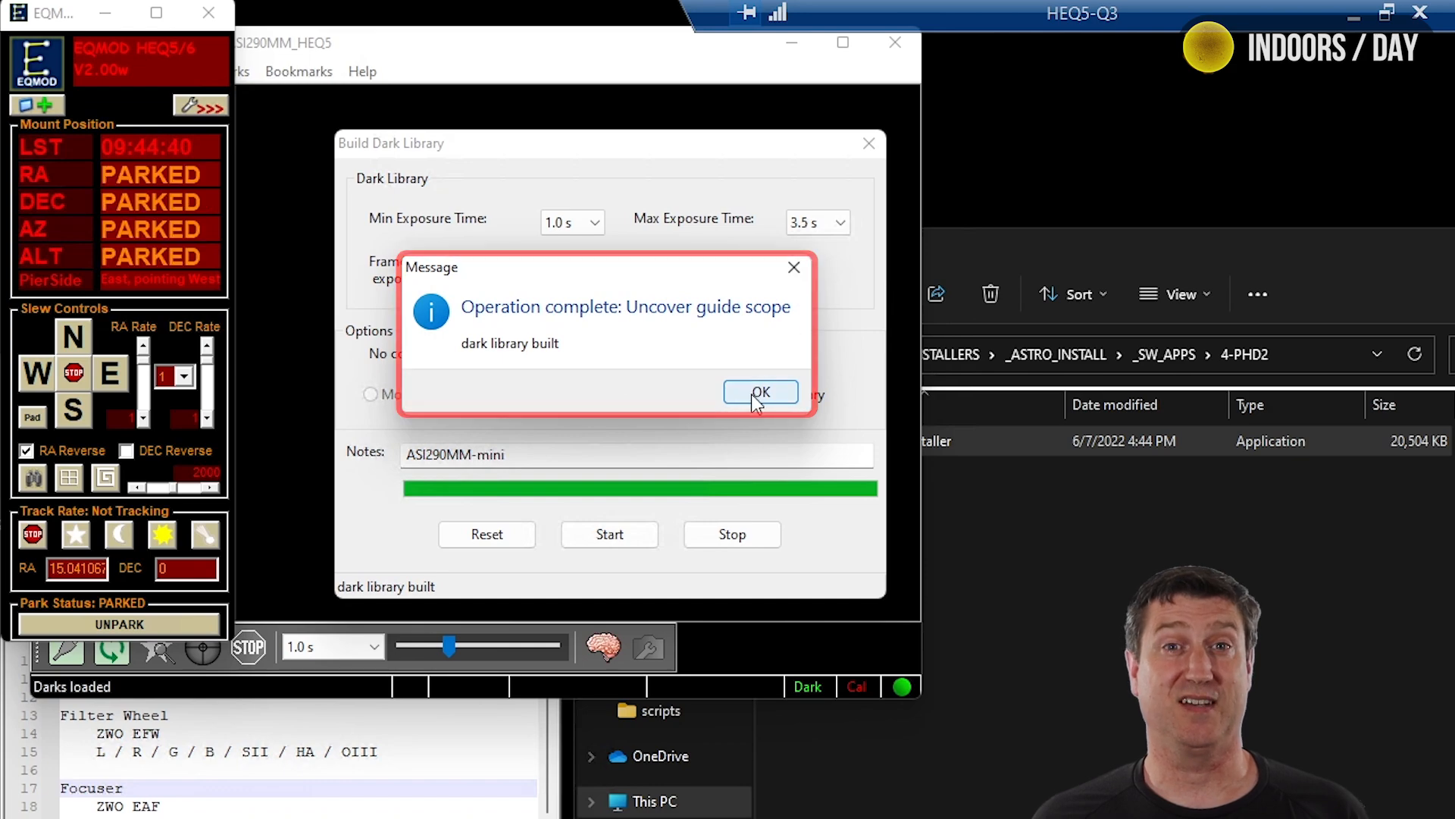
{"action": "left_click", "coordinate": [756, 391]}
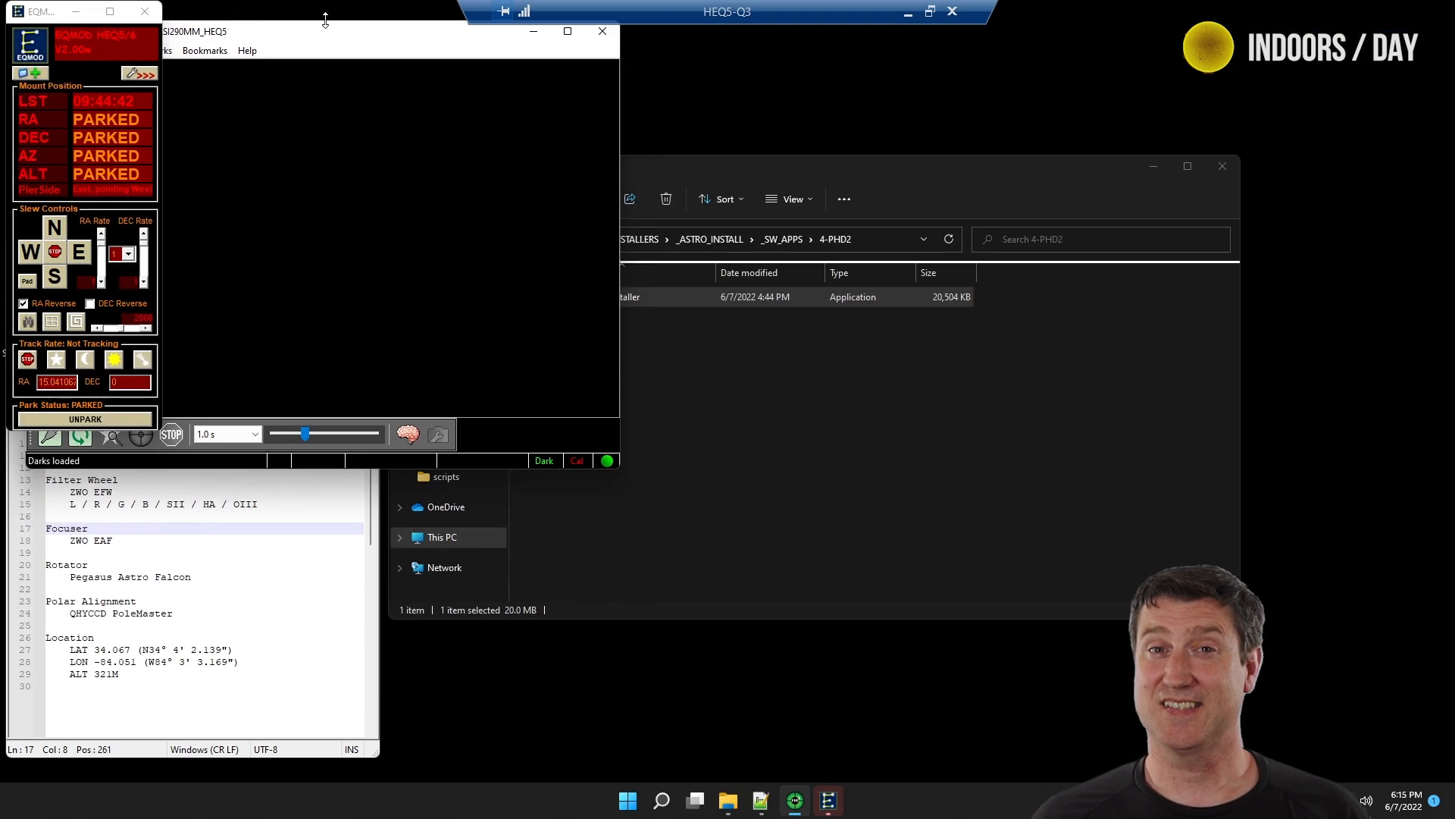
Disconnect all PHD2 equipment, quit PHD2, and relaunch N.I.N.A. from the desktop icon.
{"action": "left_click_drag", "start_coordinate": [330, 38], "coordinate": [474, 66]}
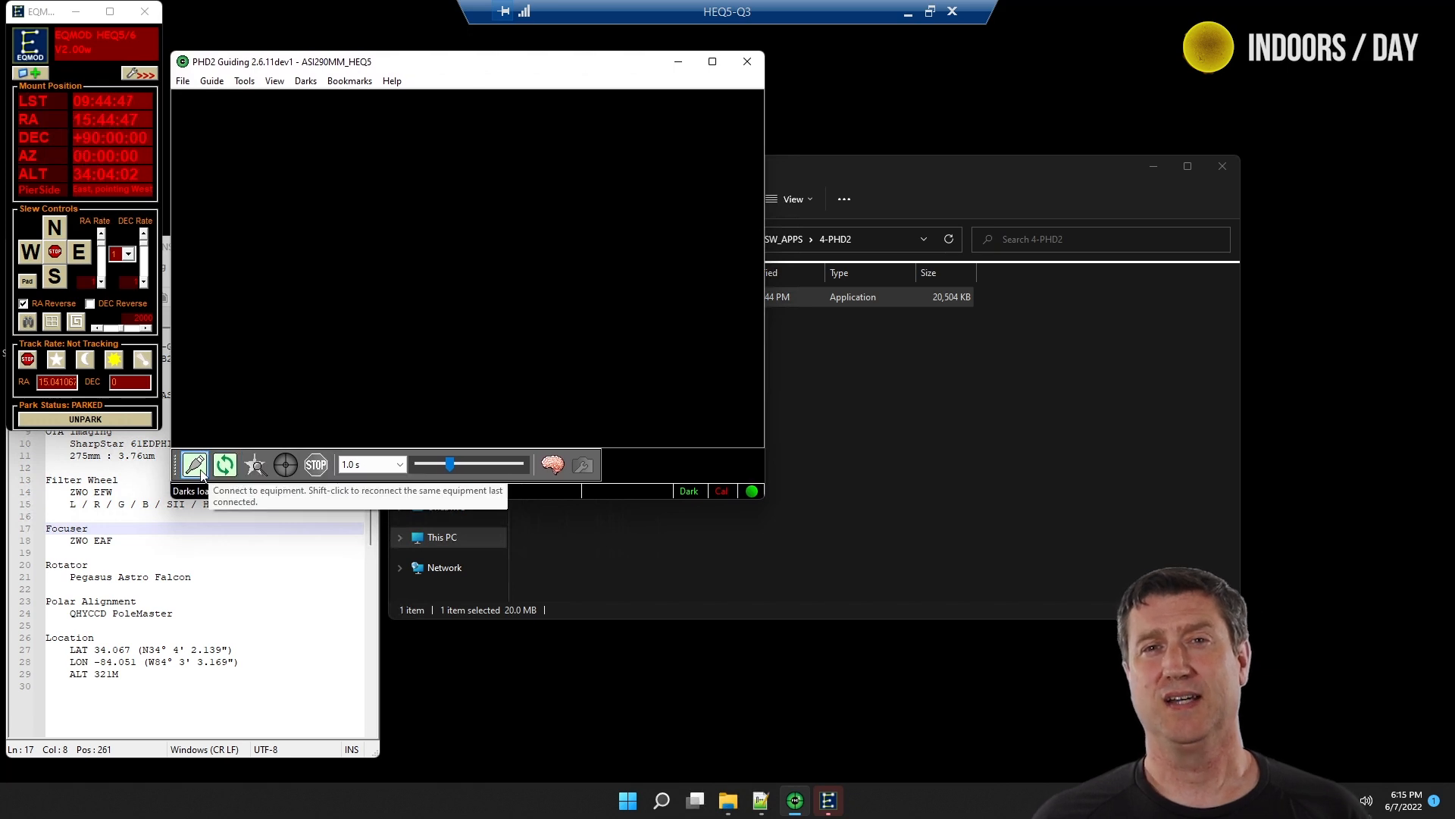
{"action": "left_click", "coordinate": [196, 465]}
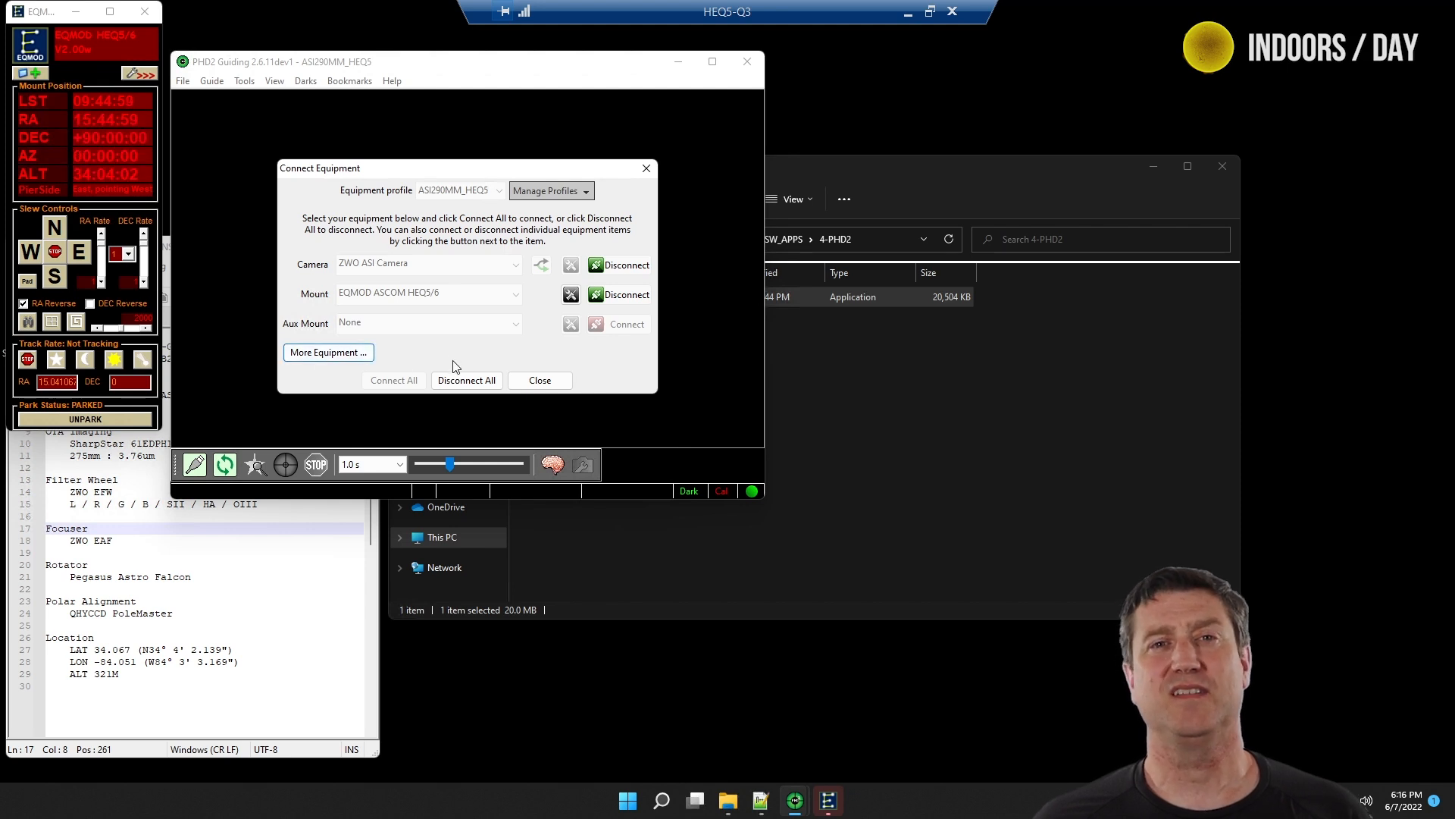
{"action": "left_click", "coordinate": [462, 382]}
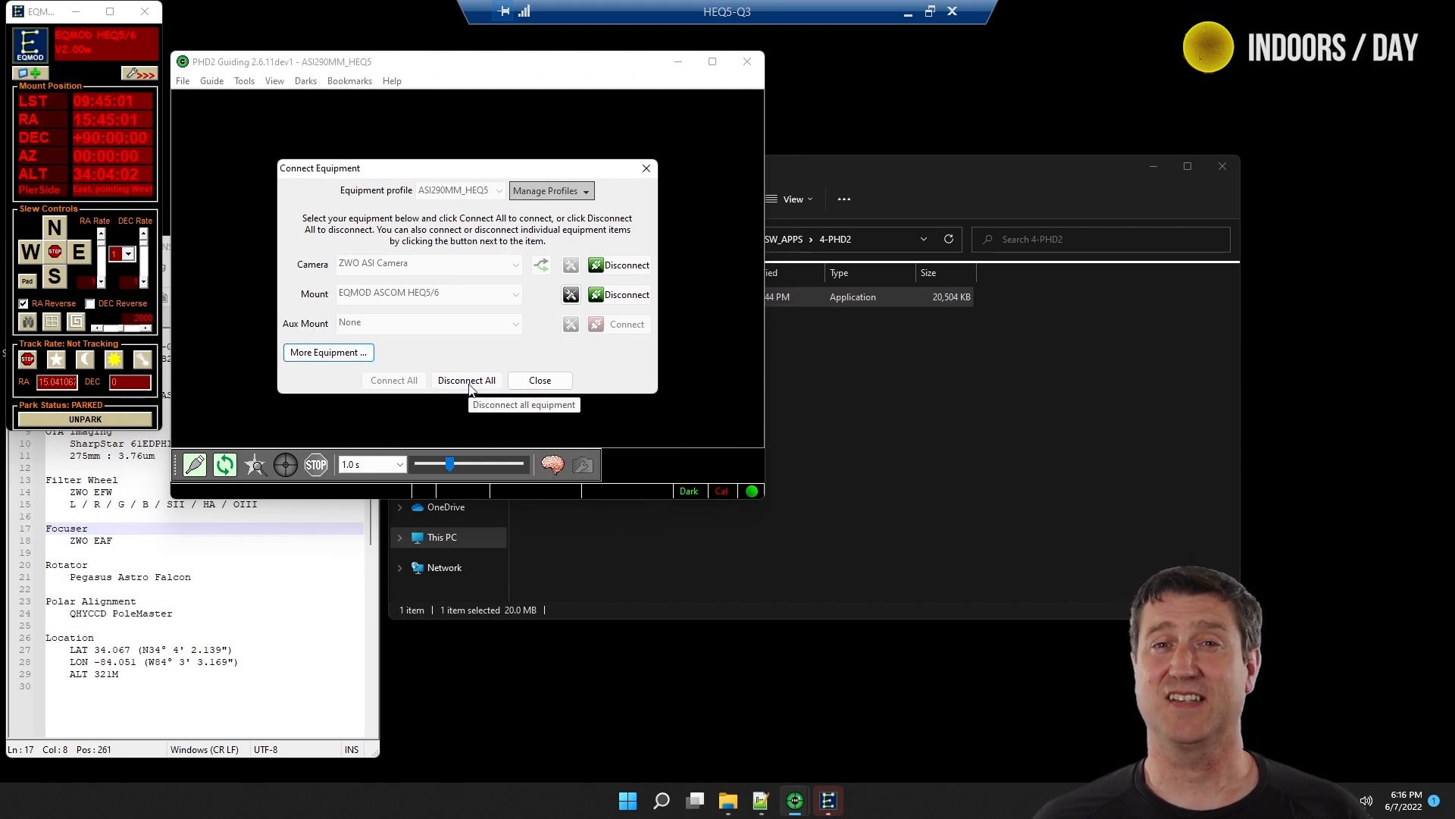
{"action": "left_click", "coordinate": [552, 380]}
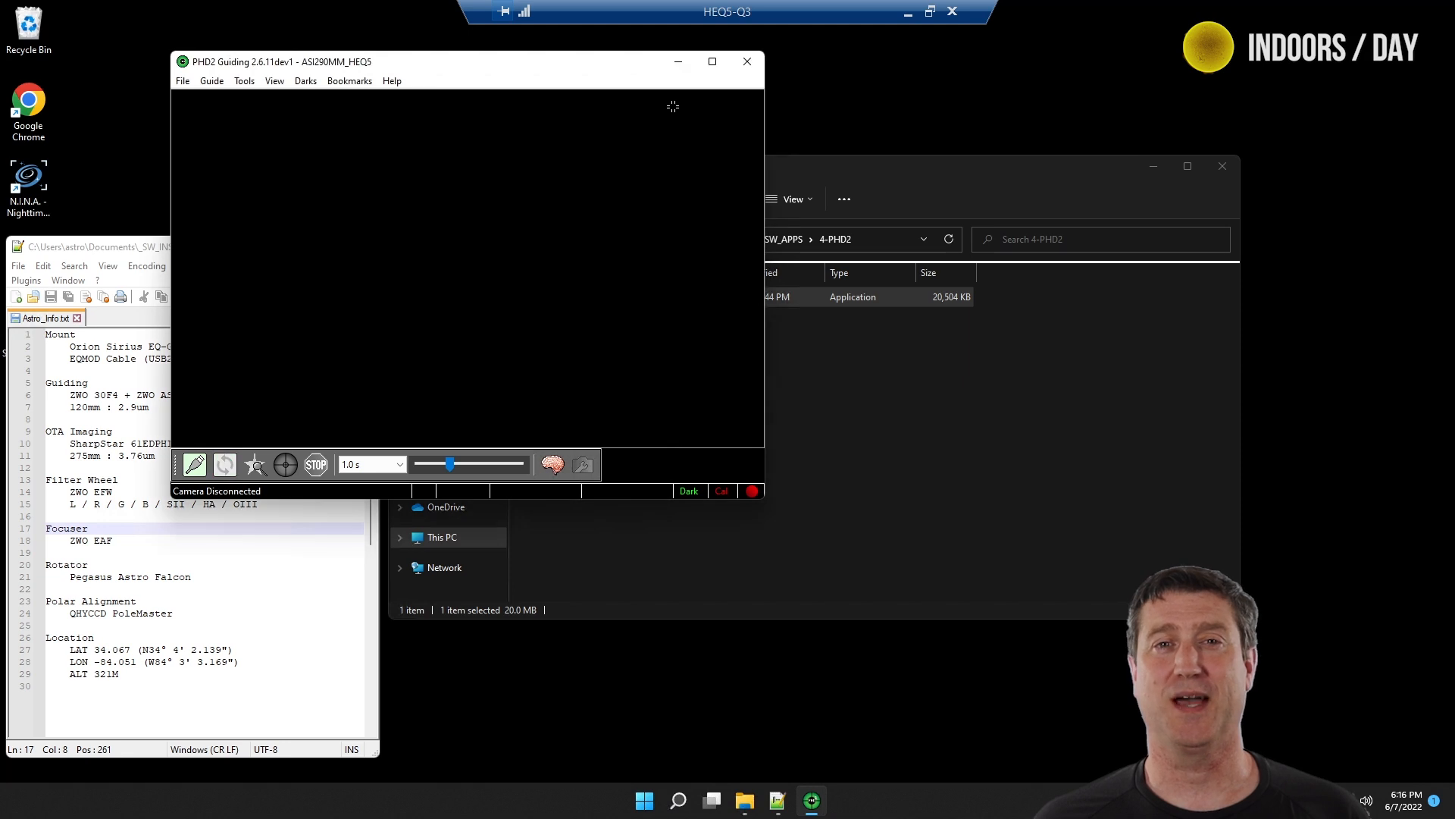
{"action": "left_click", "coordinate": [747, 63]}
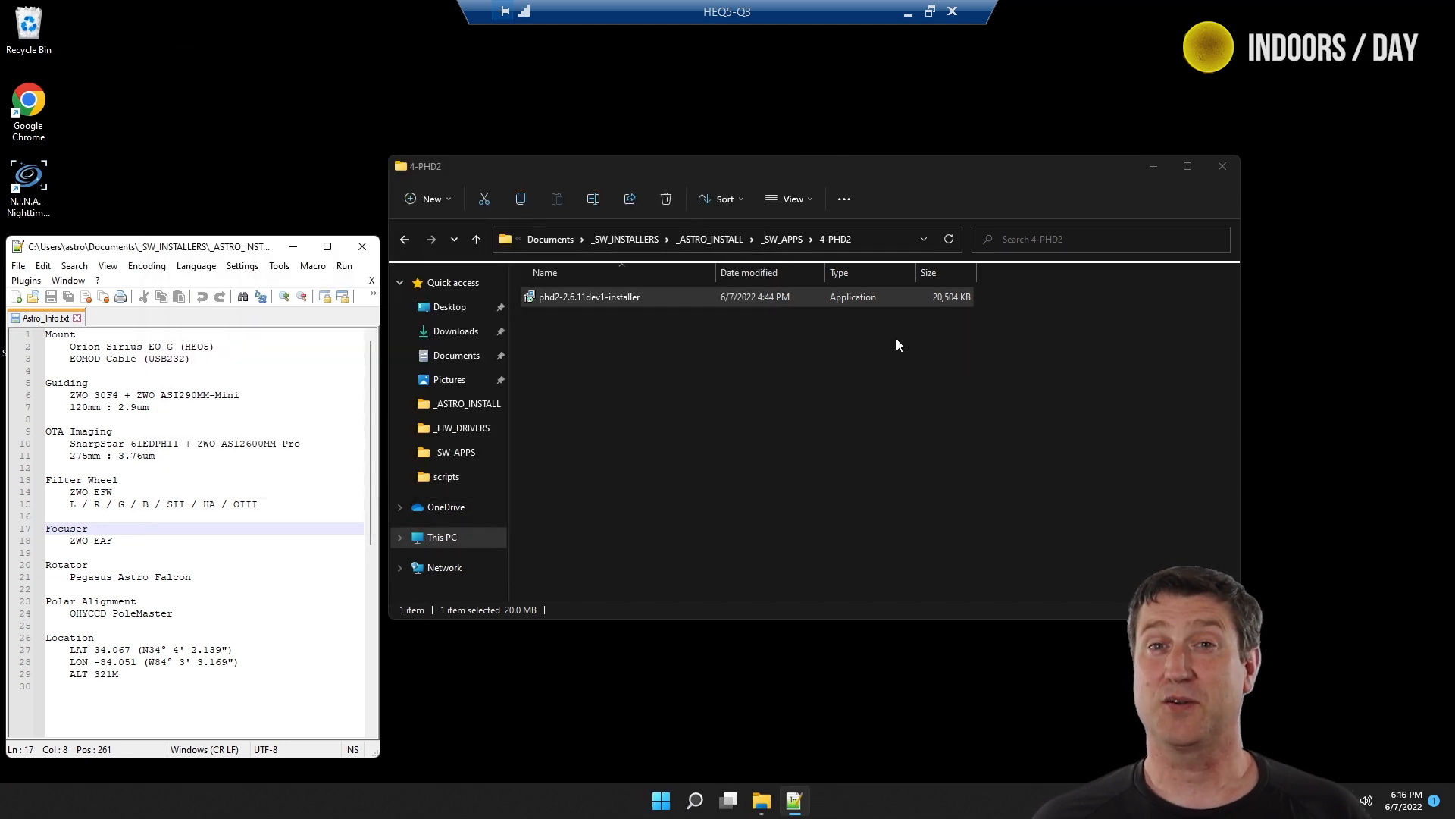
{"action": "double_click", "coordinate": [48, 183]}
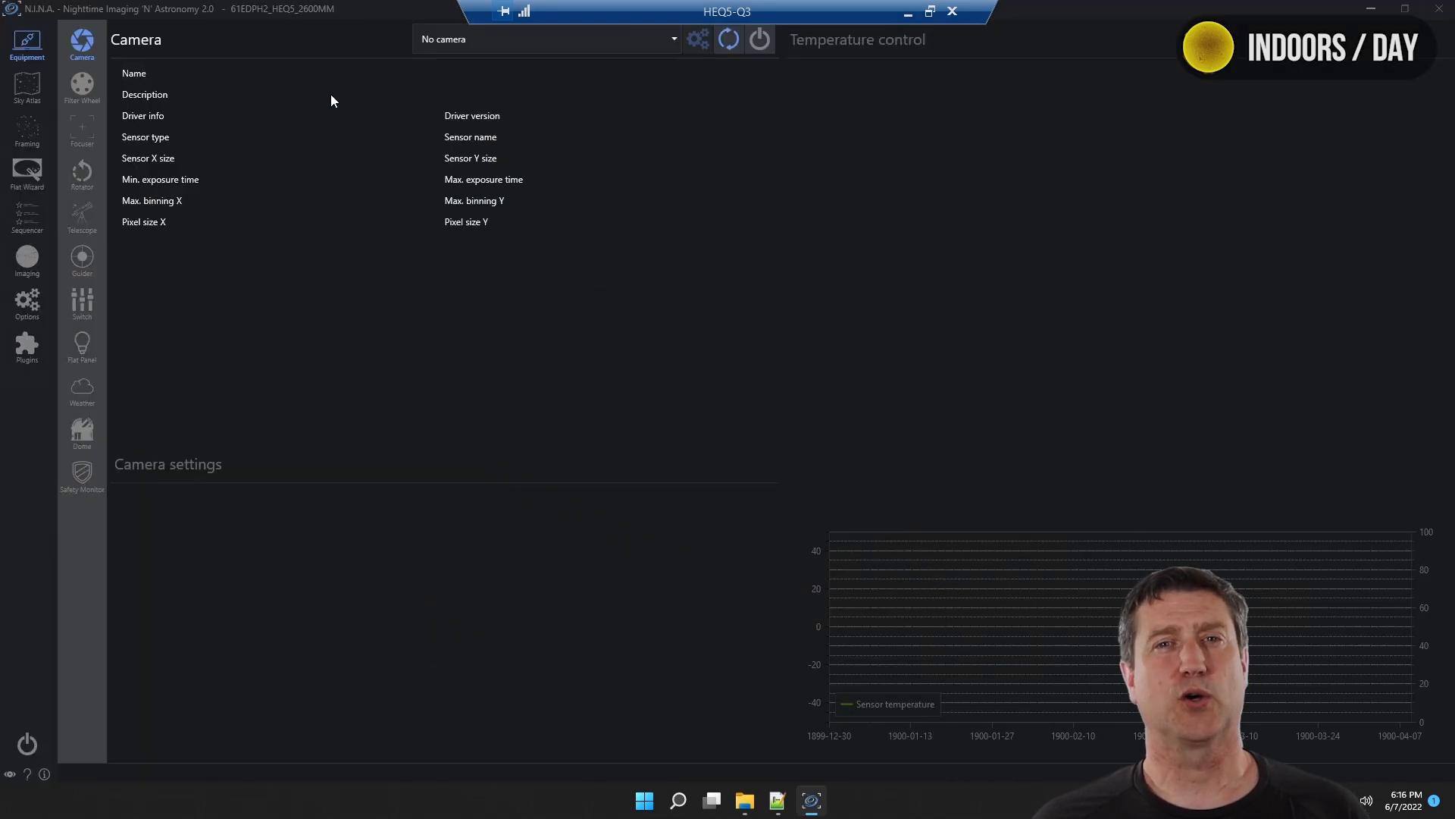
Choose PHD2 as the guider and set its path to Program Files (x86)\PHDGuiding2\phd2.exe.
{"action": "left_click", "coordinate": [82, 259]}
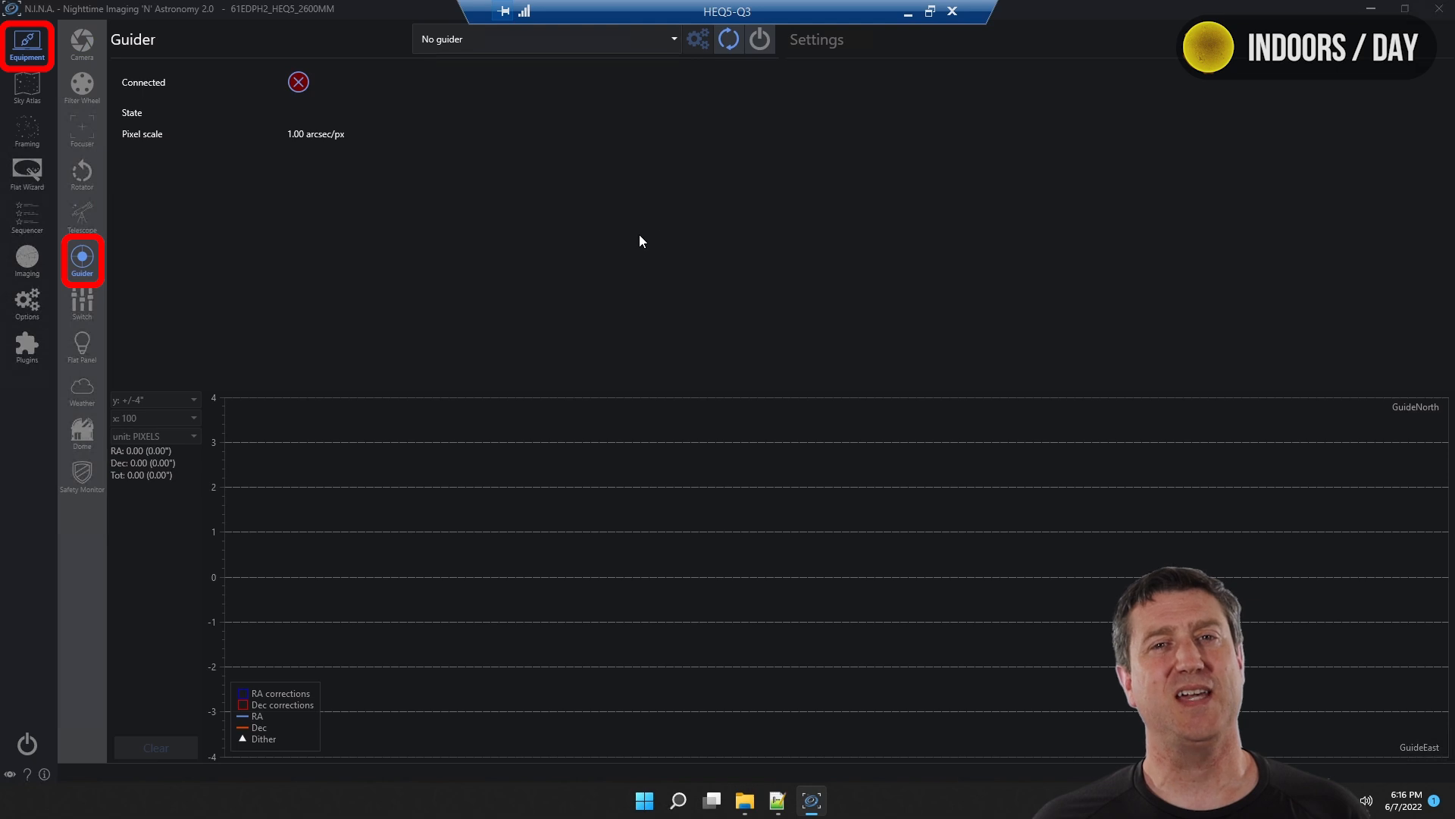
{"action": "left_click", "coordinate": [669, 41]}
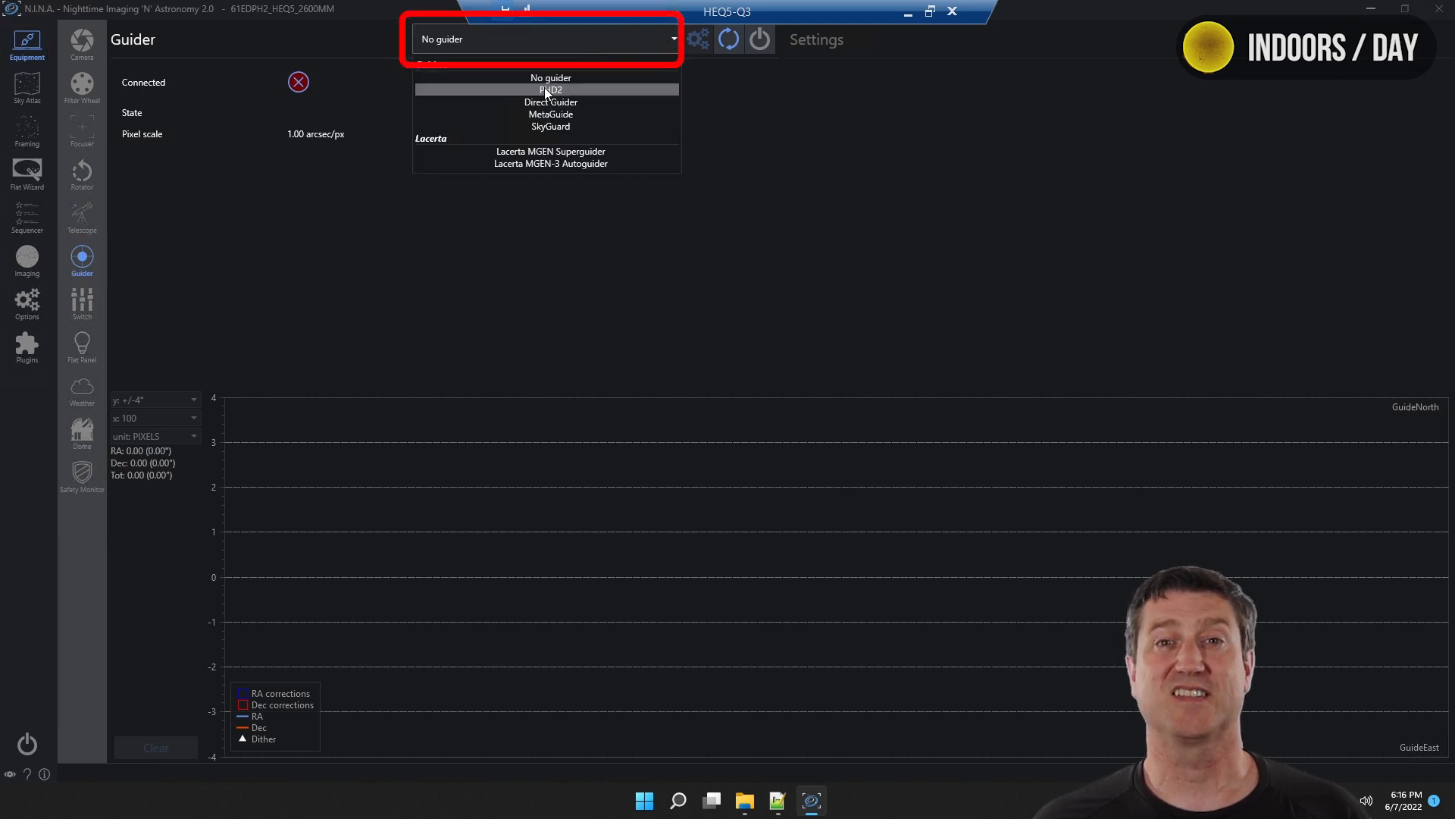
{"action": "left_click", "coordinate": [545, 89]}
{"action": "left_click", "coordinate": [694, 41]}
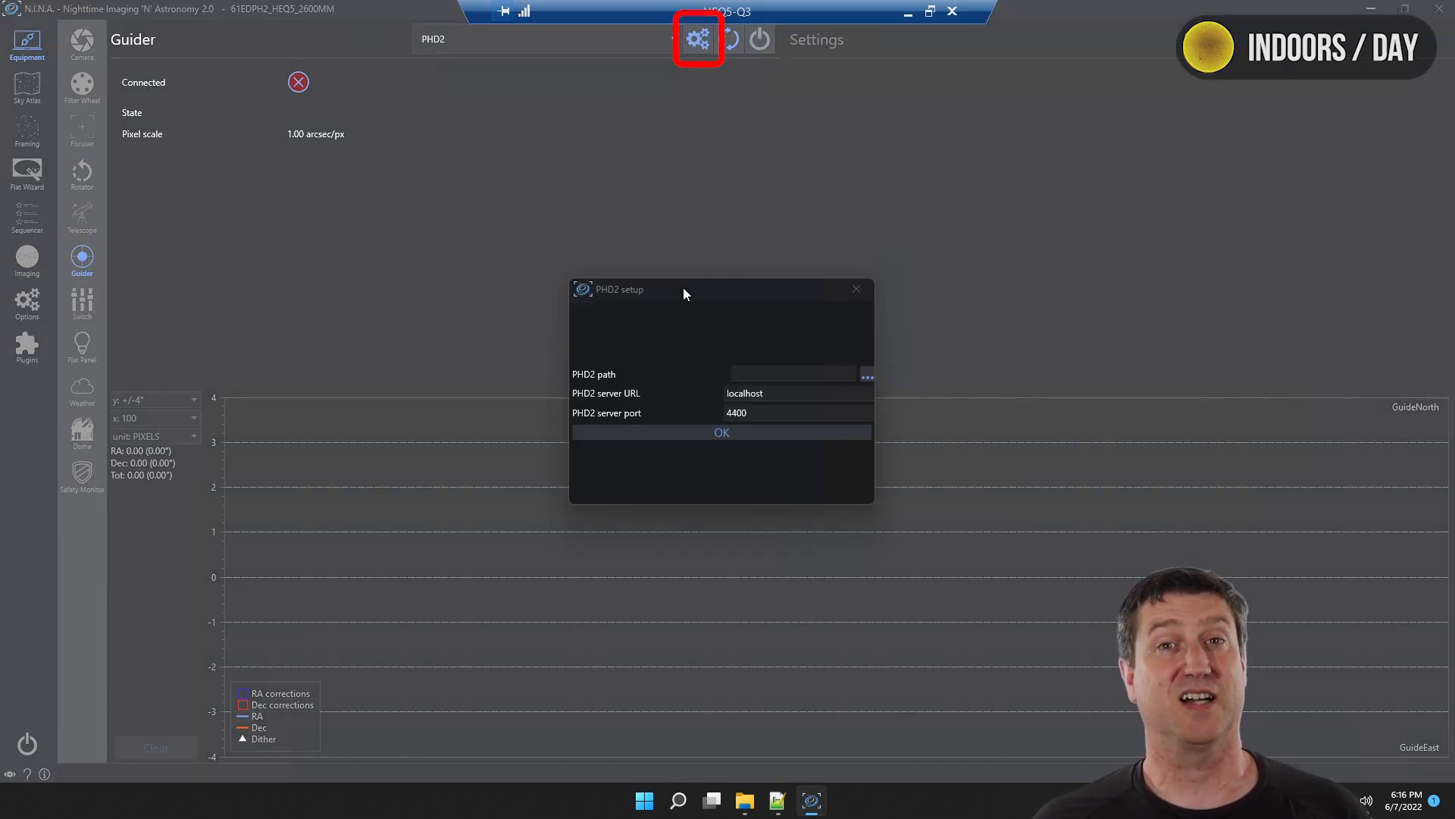
{"action": "left_click", "coordinate": [867, 378]}
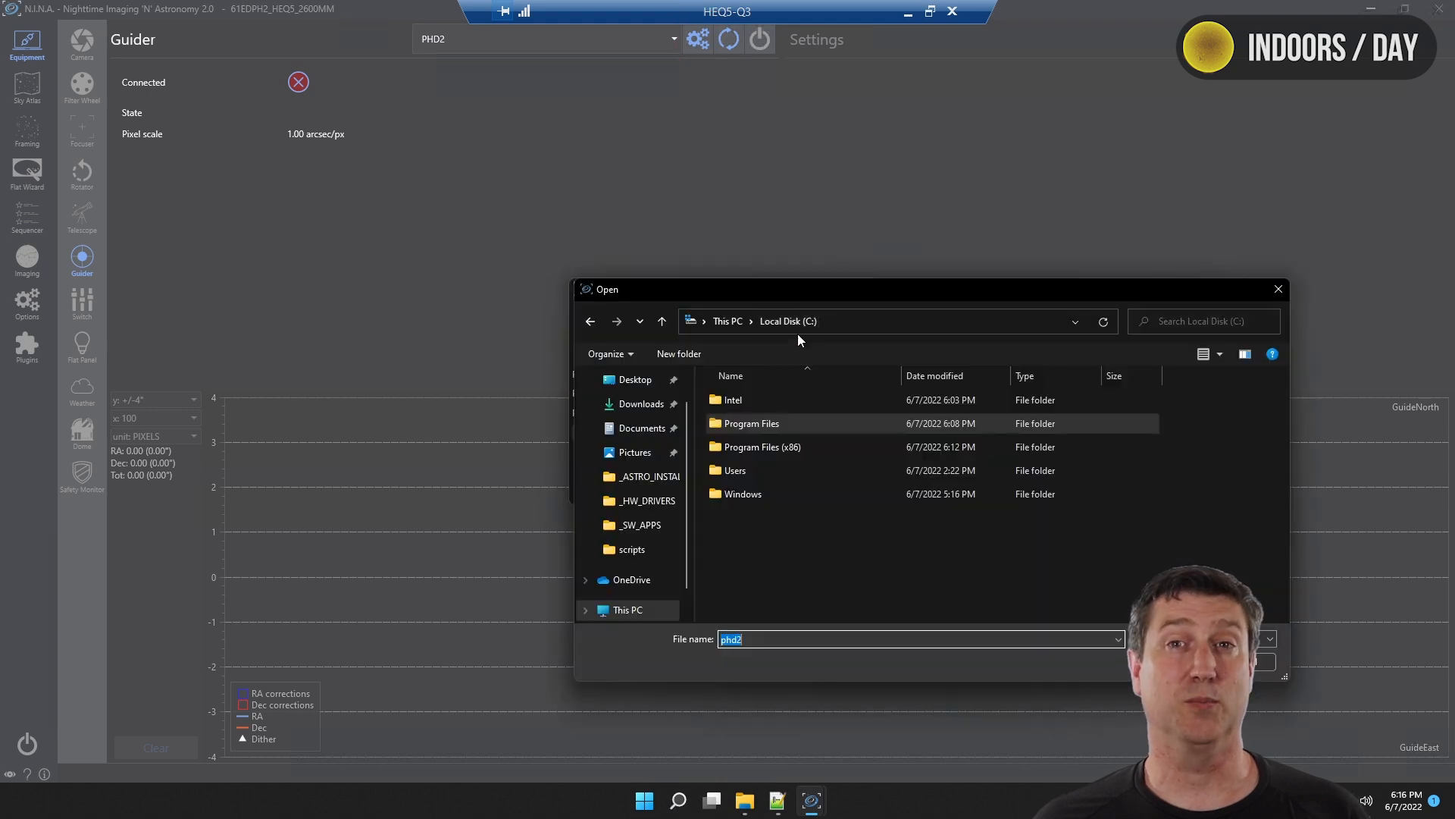
{"action": "double_click", "coordinate": [735, 449]}
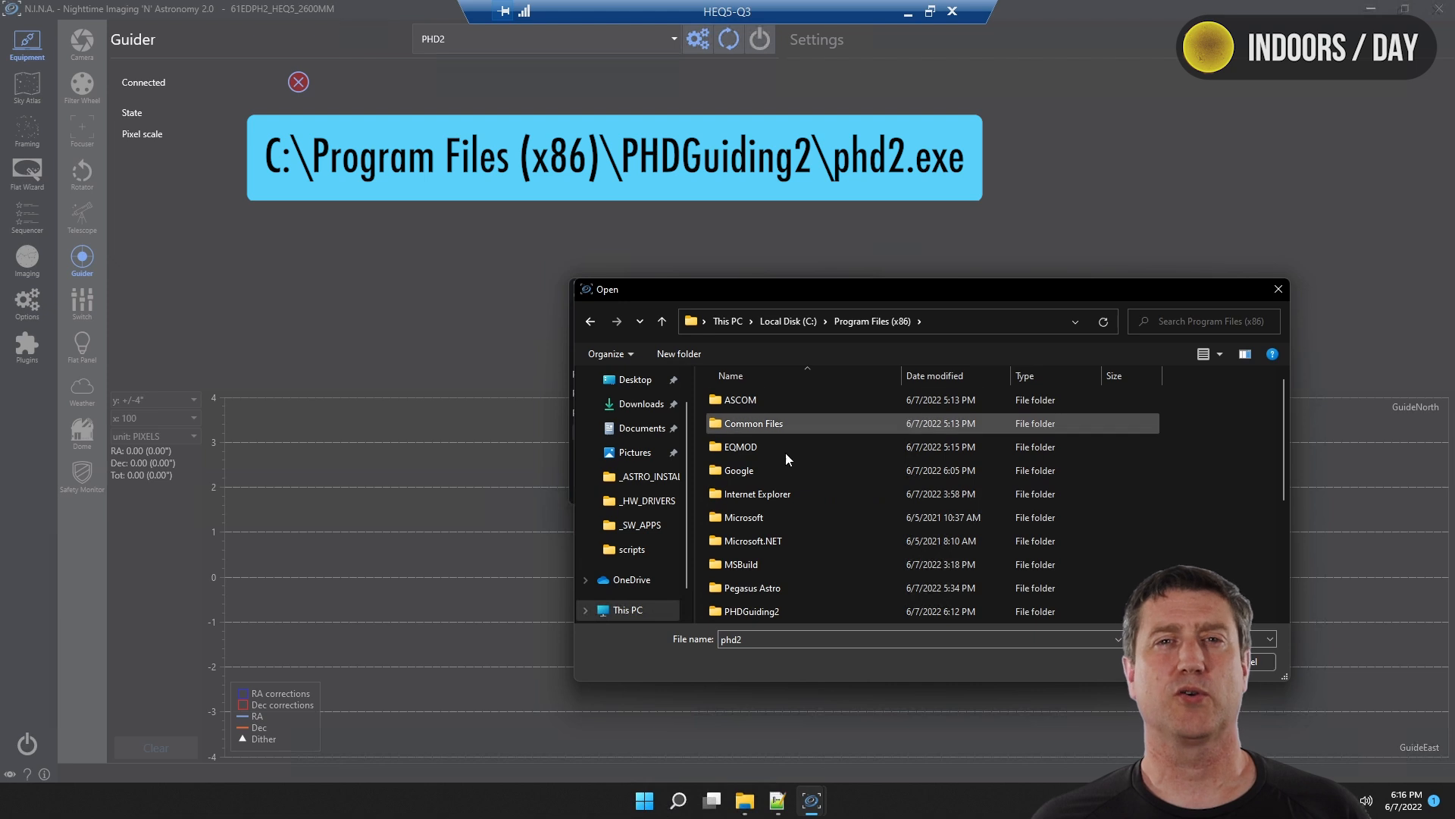
{"action": "scroll", "coordinate": [772, 535], "scroll_direction": "down", "scroll_amount": 1}
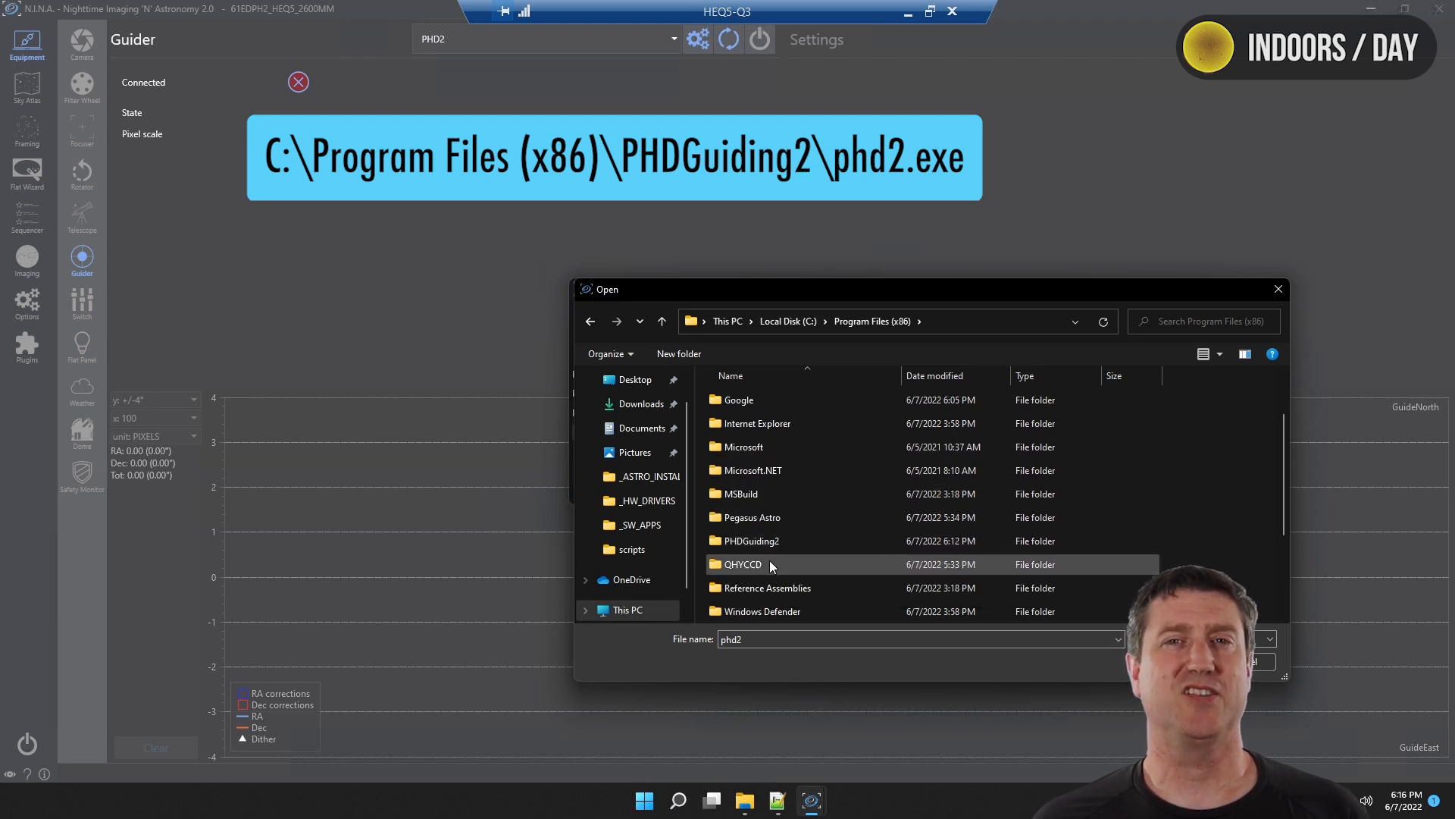
{"action": "double_click", "coordinate": [770, 539]}
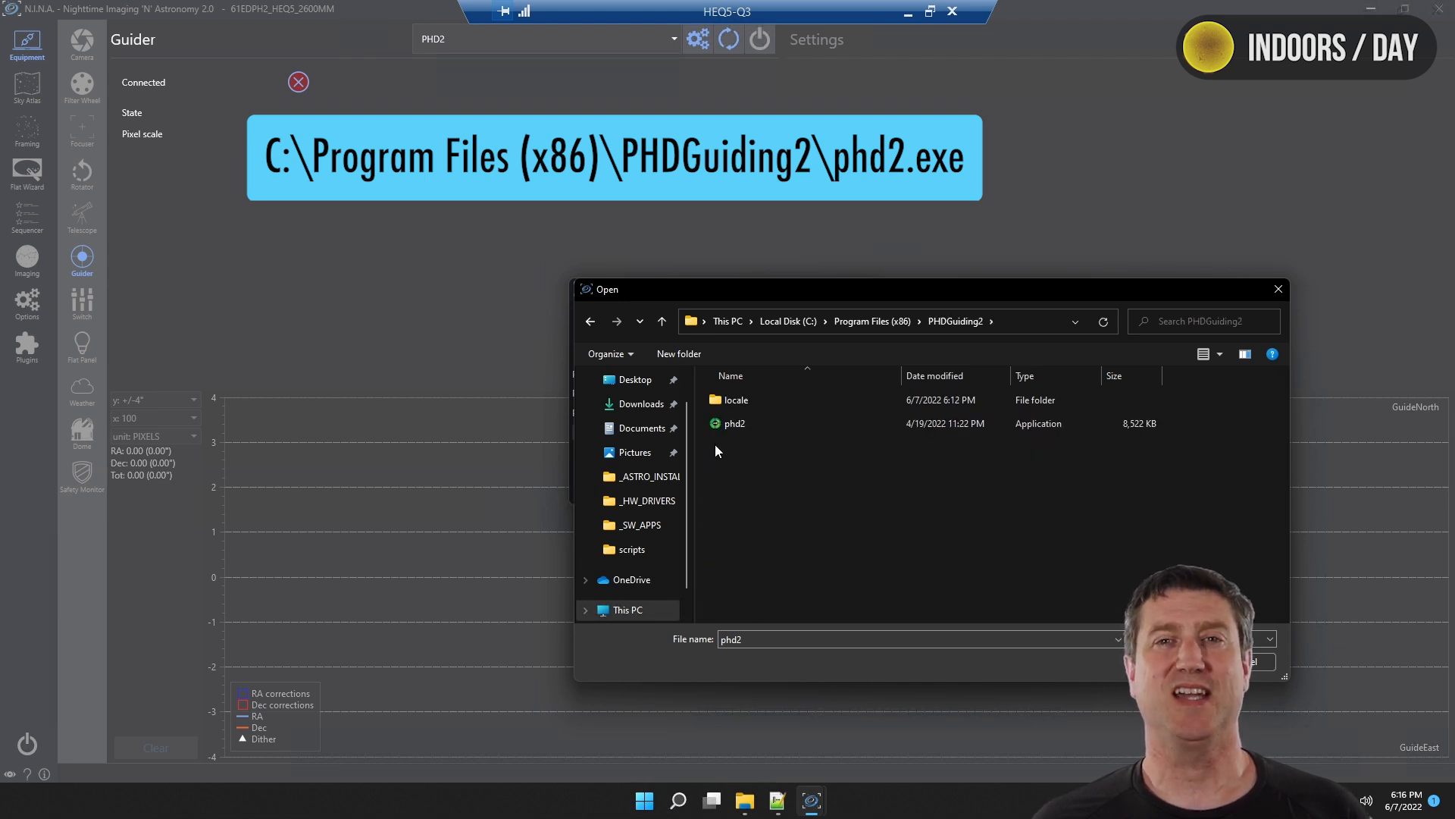
{"action": "left_click", "coordinate": [721, 422]}
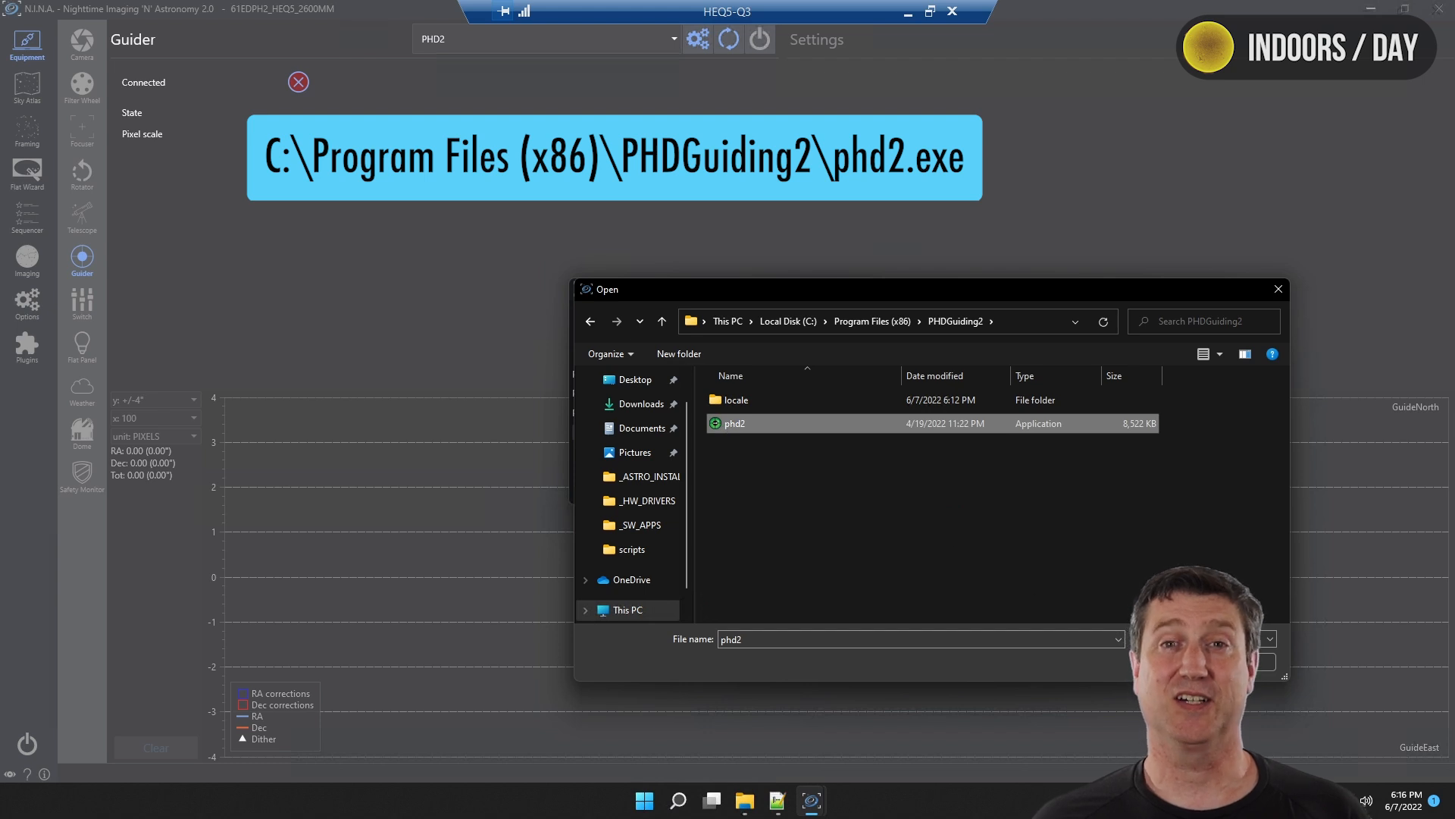
{"action": "left_click", "coordinate": [1190, 661]}
{"action": "left_click", "coordinate": [811, 440]}
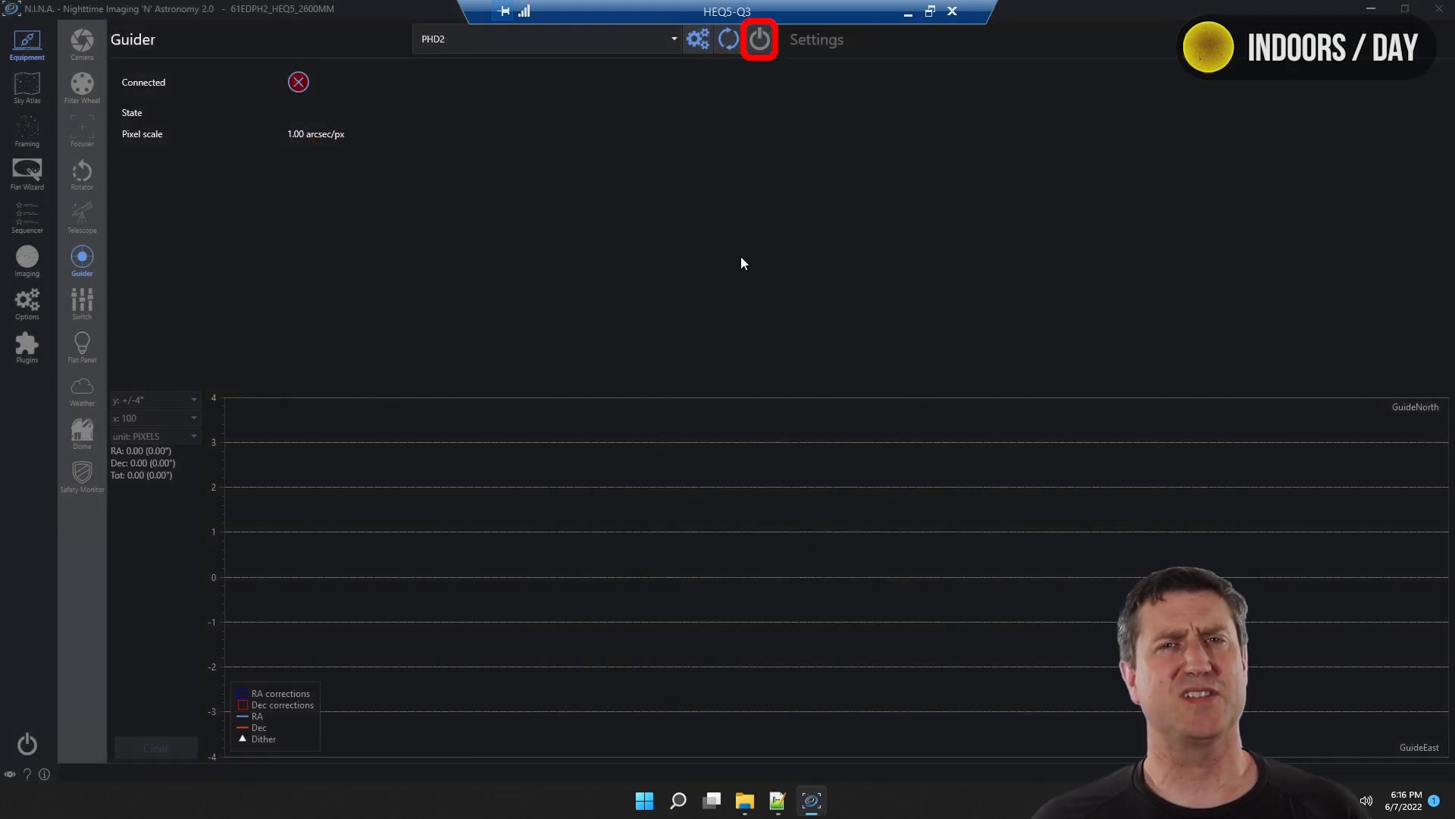
Connect the PHD2 guider, then hide the EQMOD window and bring N.I.N.A. back to the front.
{"action": "left_click", "coordinate": [758, 41]}
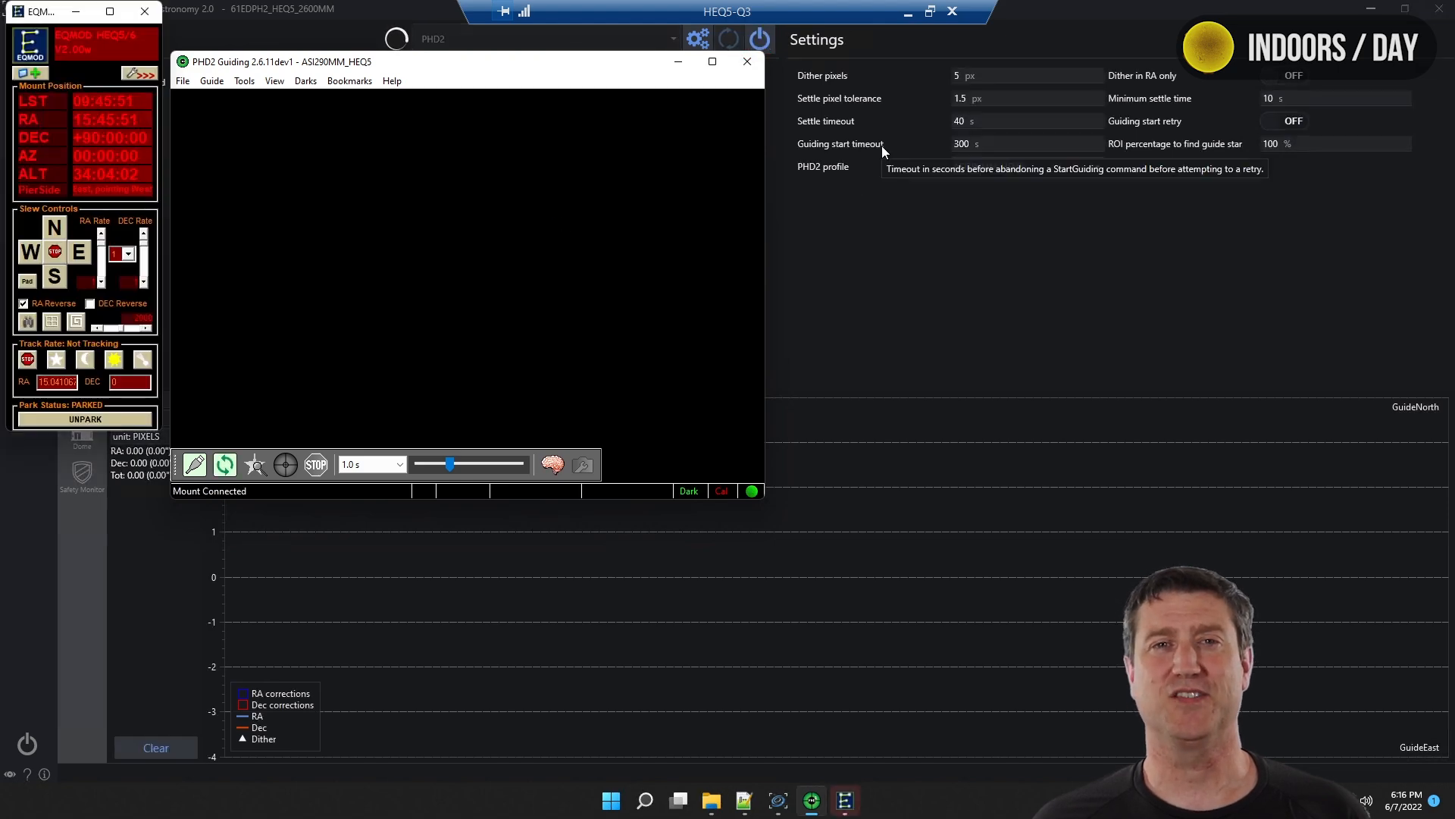
{"action": "left_click", "coordinate": [1026, 180]}
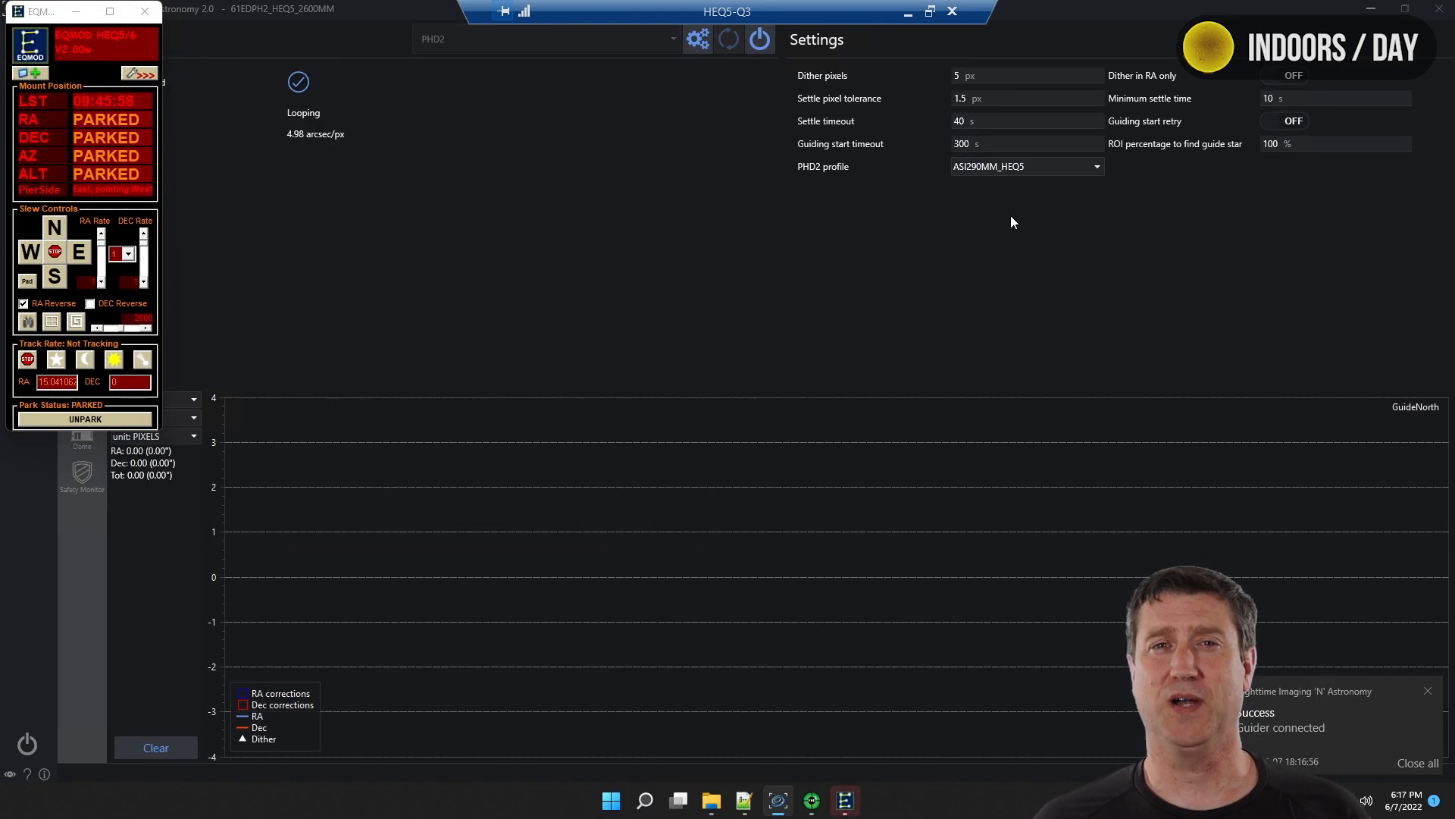
{"action": "left_click", "coordinate": [75, 12]}
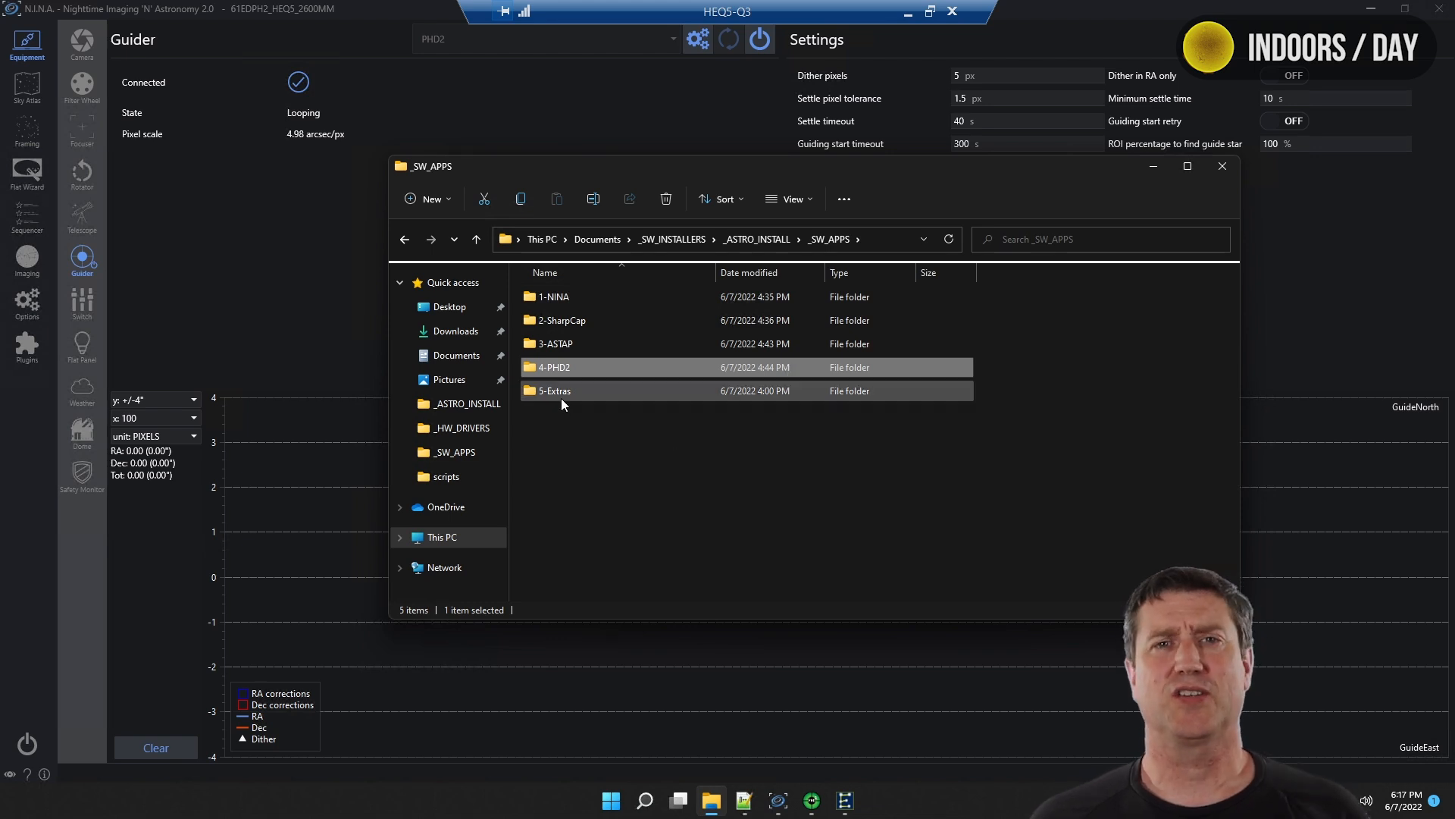
{"action": "double_click", "coordinate": [561, 390]}
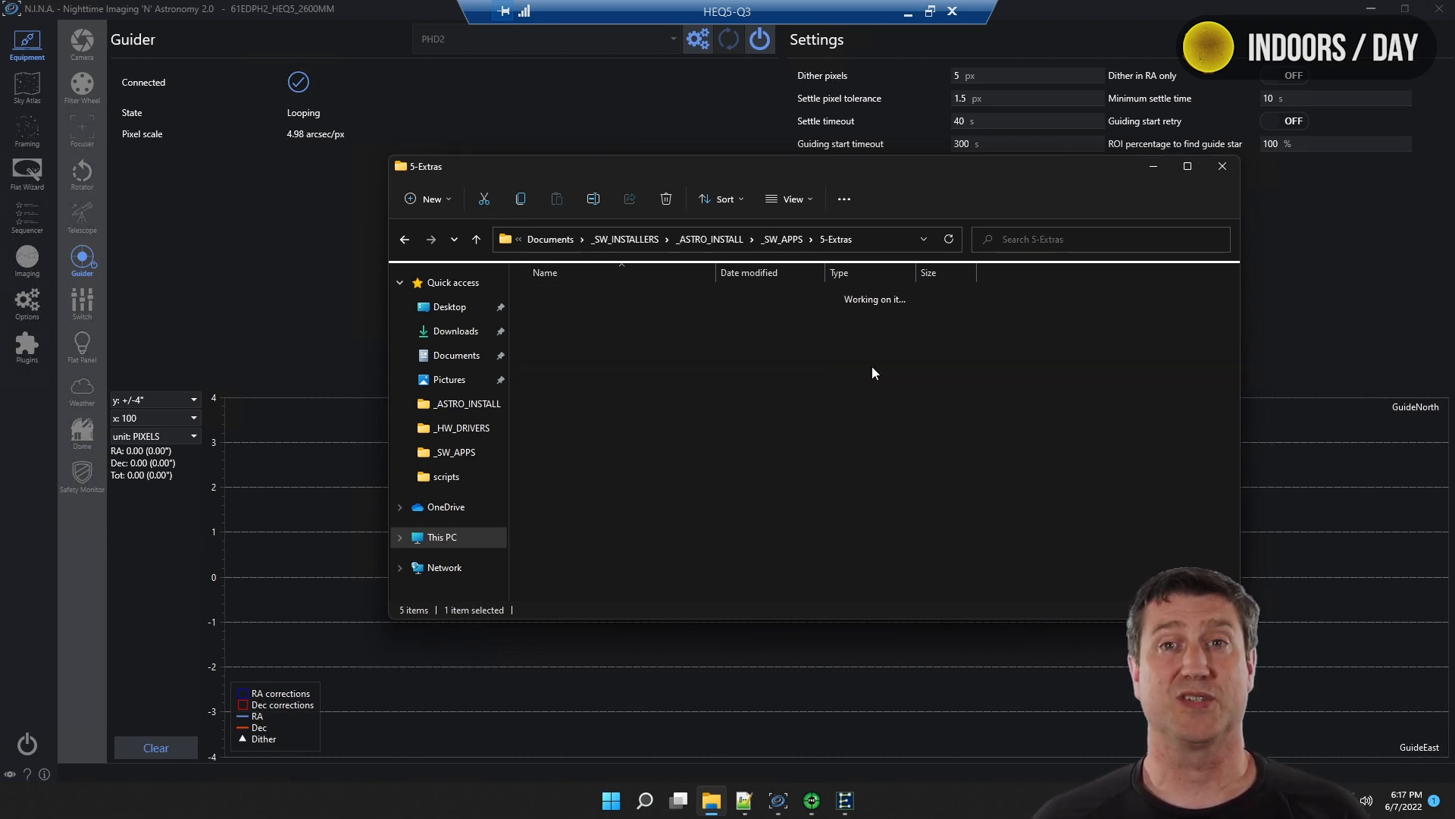
{"action": "left_click", "coordinate": [783, 239]}
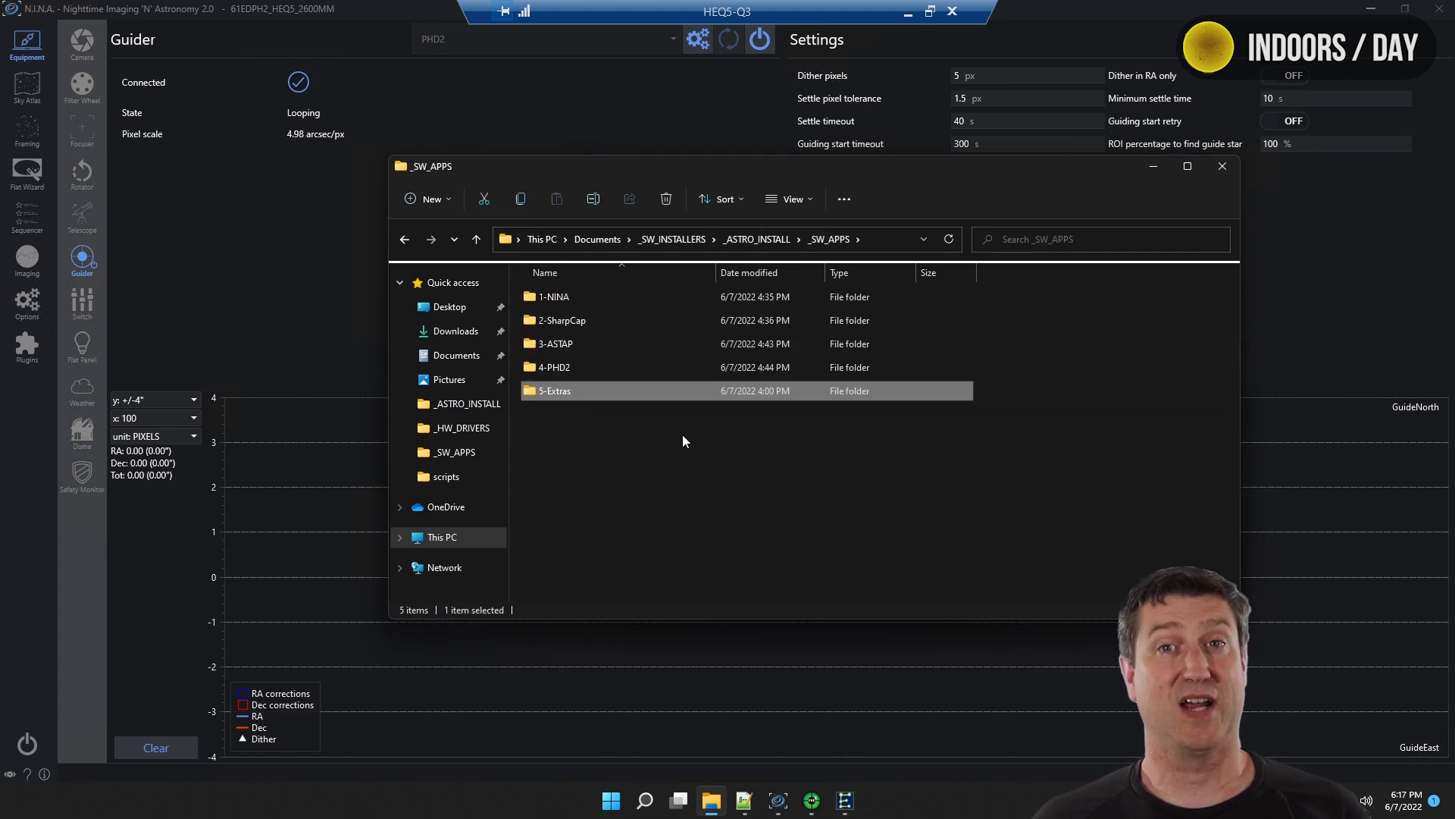
{"action": "left_click", "coordinate": [321, 292]}
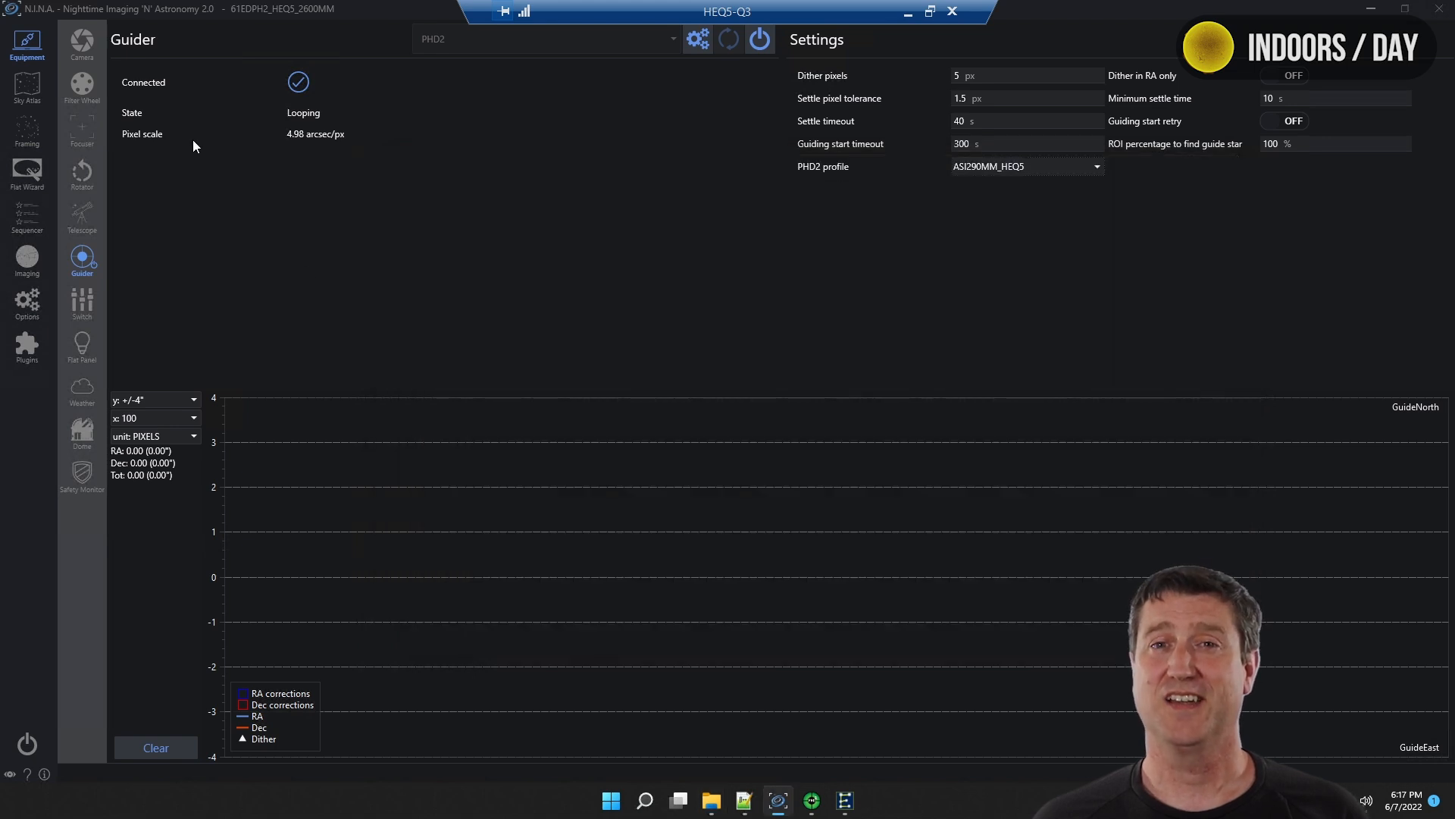
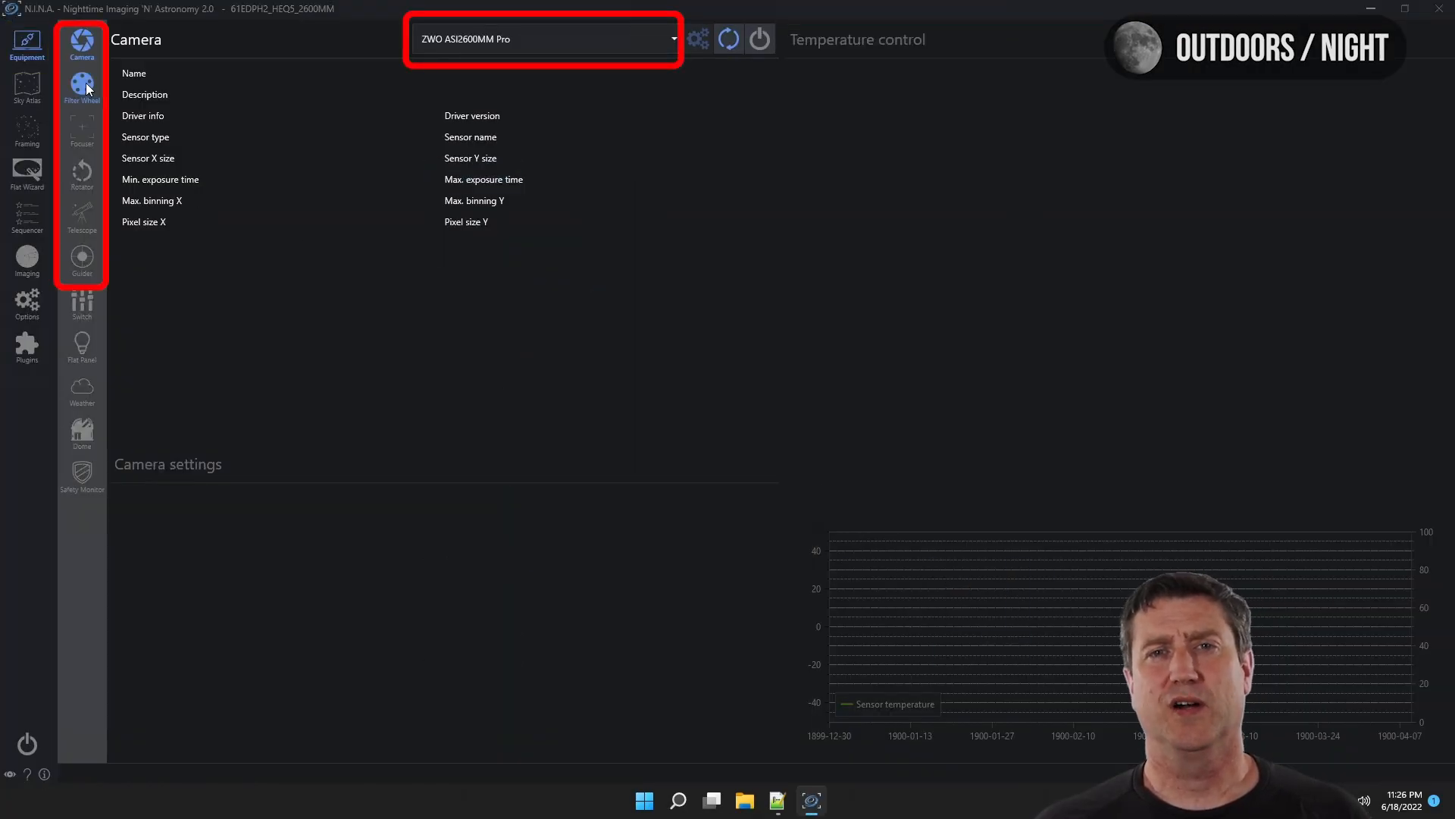
Review the filter wheel, focuser, rotator, telescope and guider device settings in Equipment.
{"action": "left_click", "coordinate": [84, 87]}
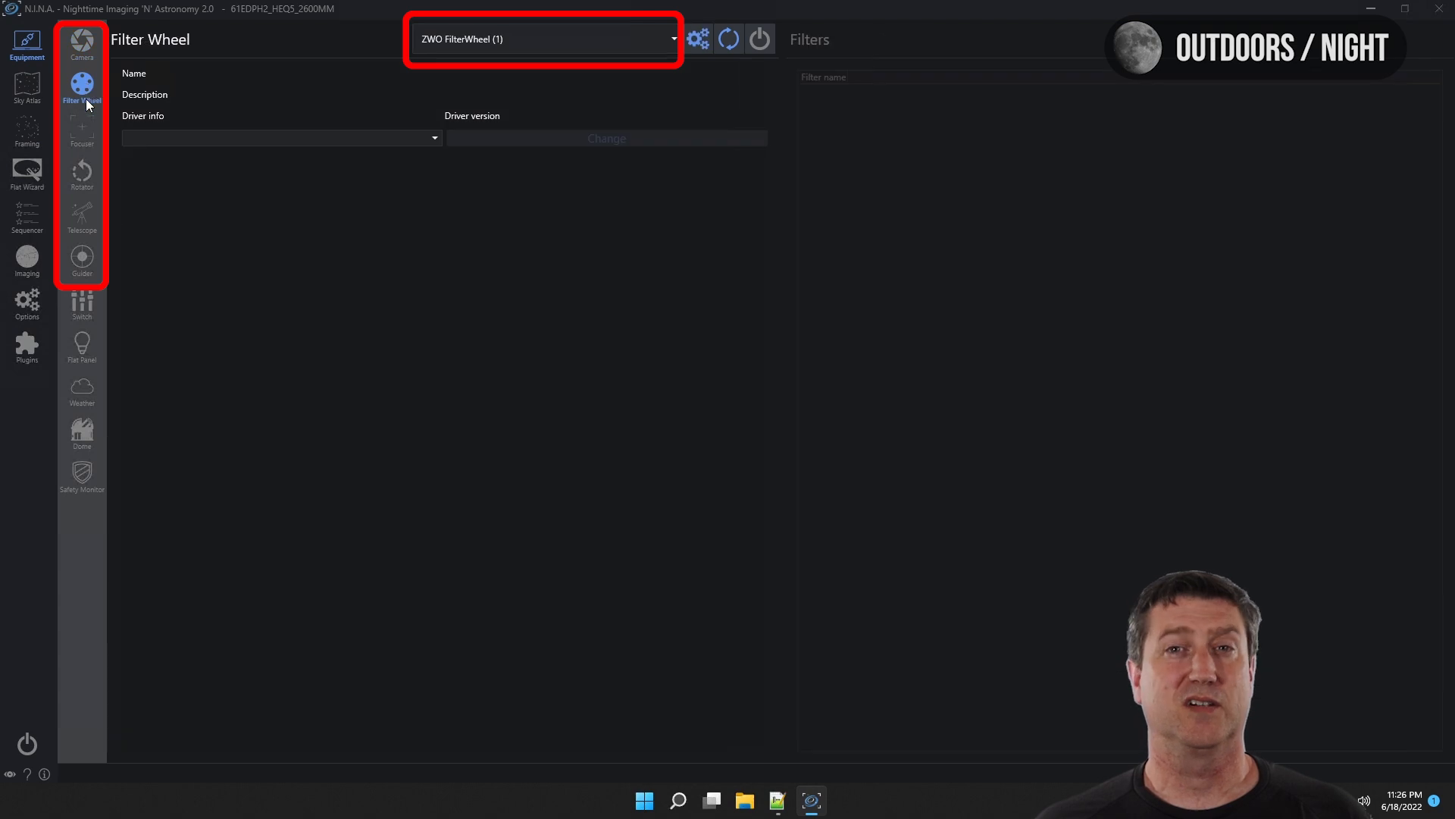
{"action": "left_click", "coordinate": [83, 133]}
{"action": "left_click", "coordinate": [81, 179]}
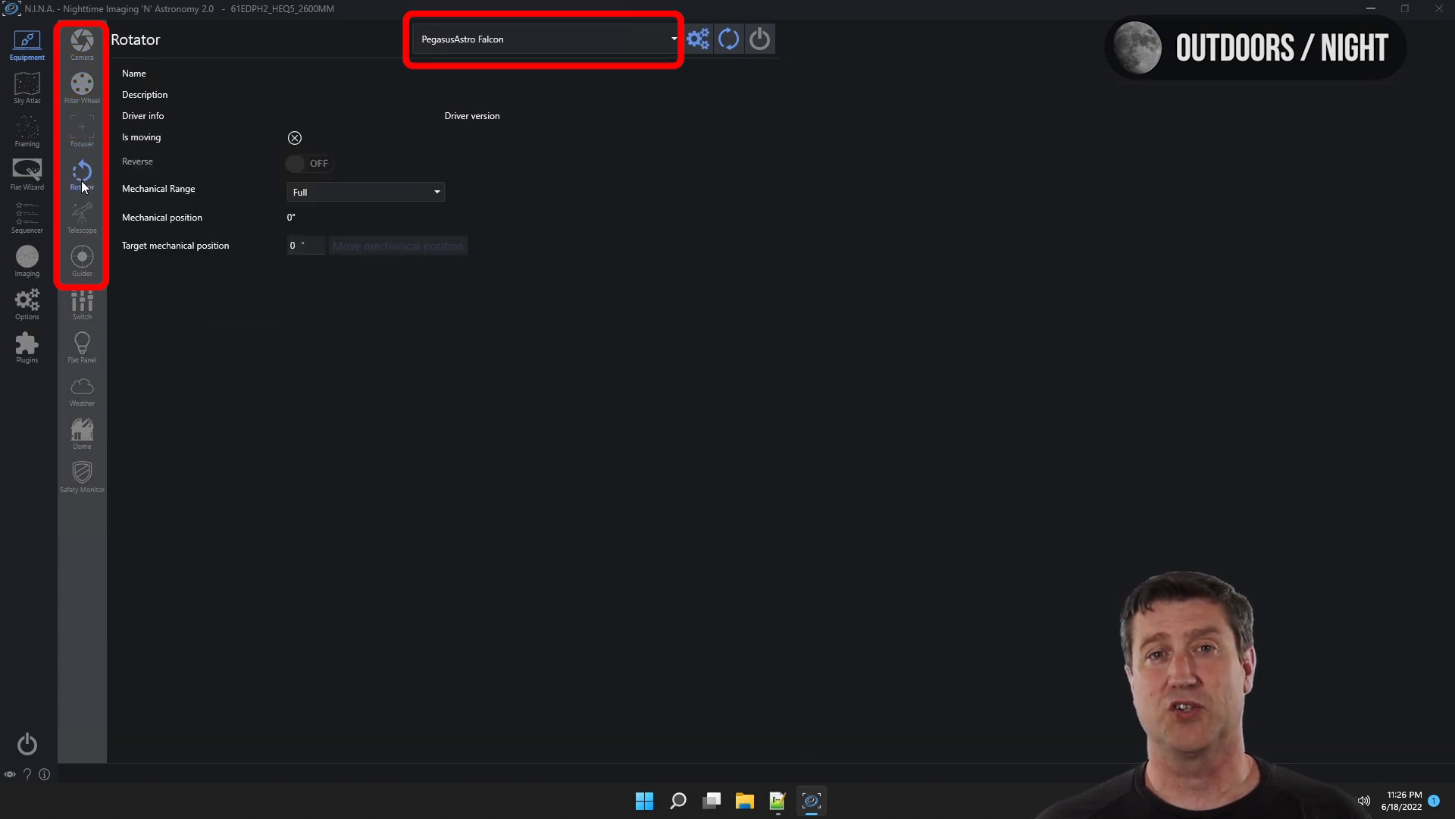
{"action": "left_click", "coordinate": [85, 220]}
{"action": "left_click", "coordinate": [83, 258]}
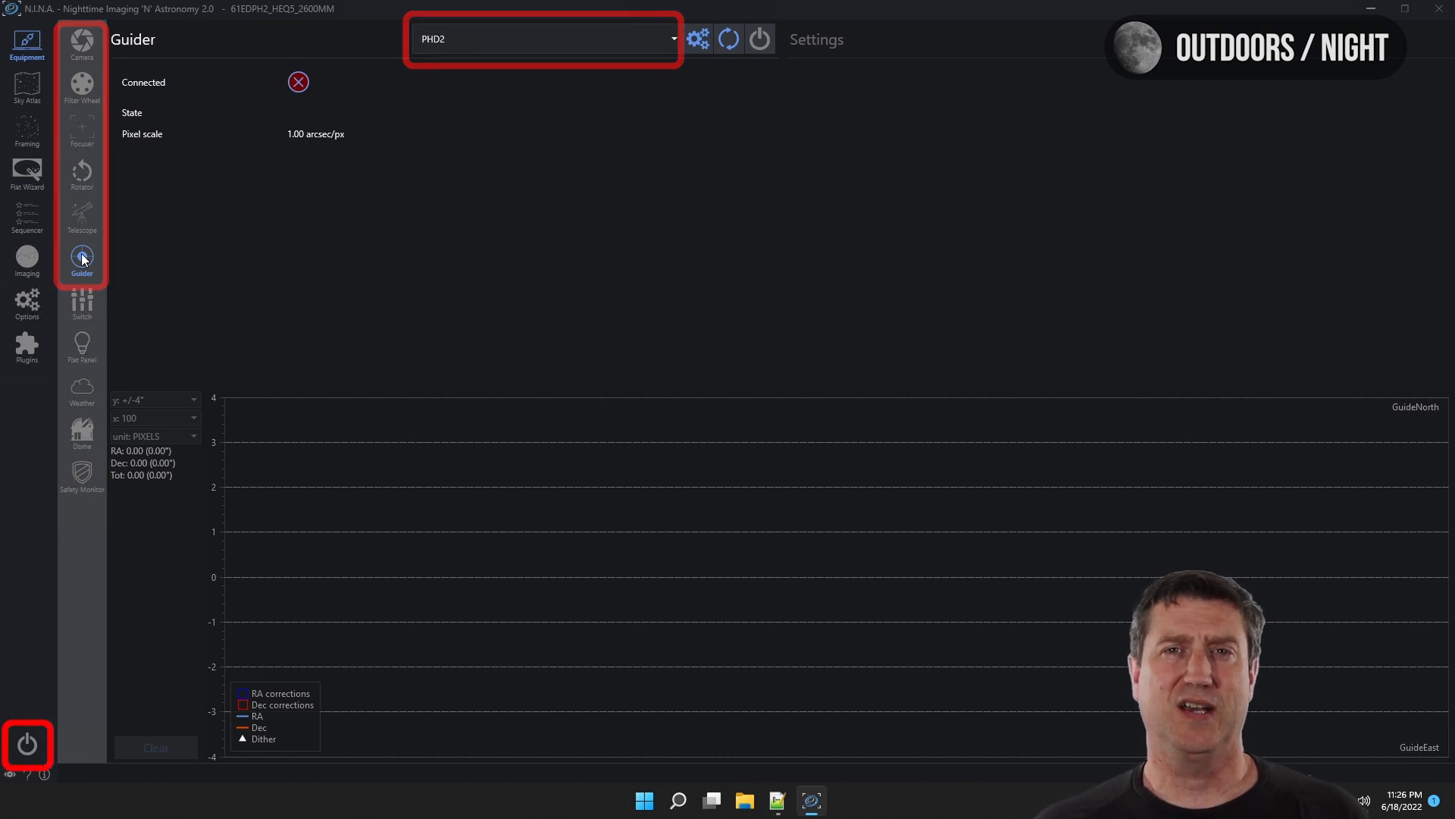
Connect all equipment at once, unpark the EQMOD mount, and show the telescope's connection details.
{"action": "left_click", "coordinate": [27, 746]}
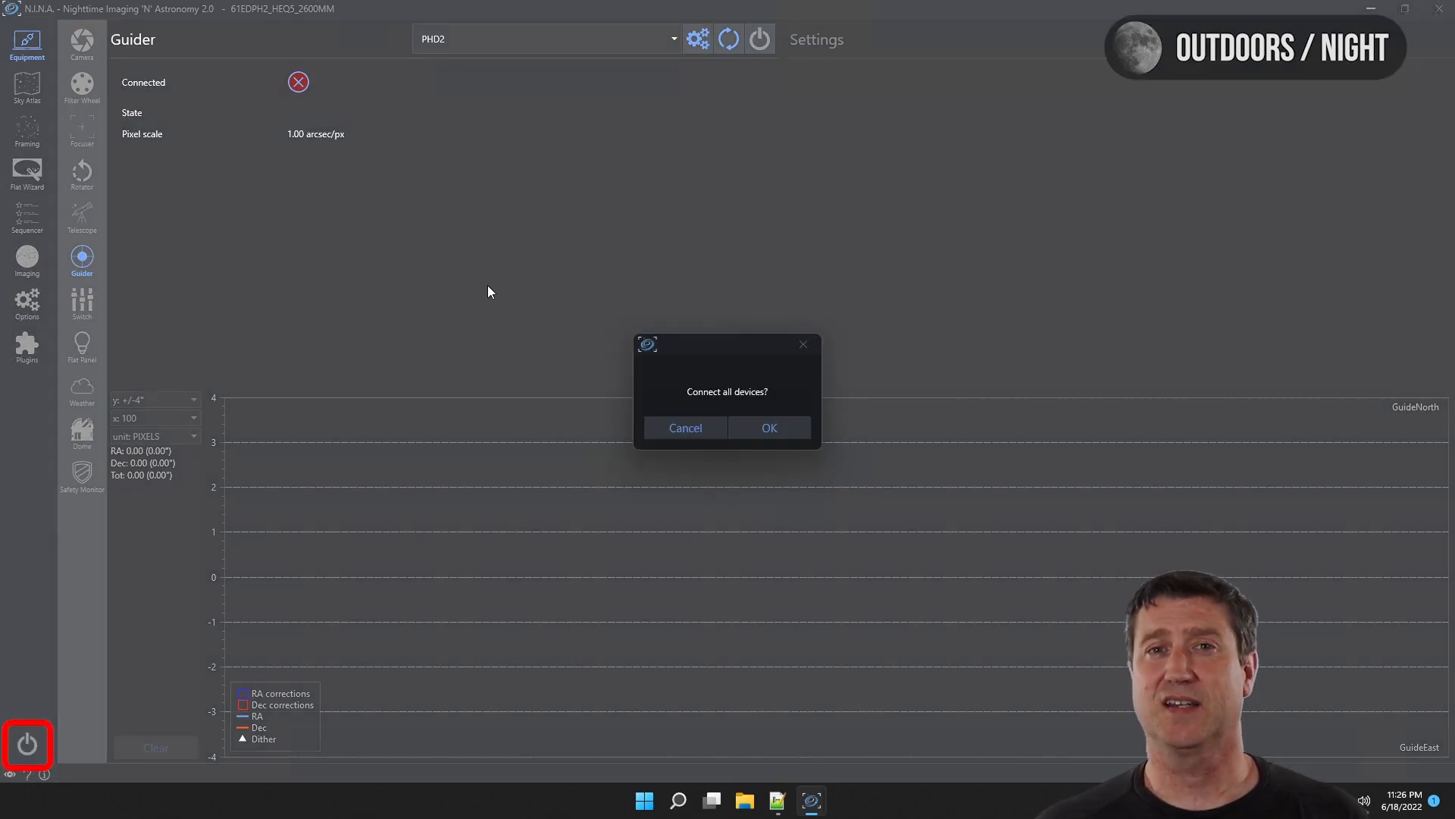
{"action": "left_click", "coordinate": [769, 428]}
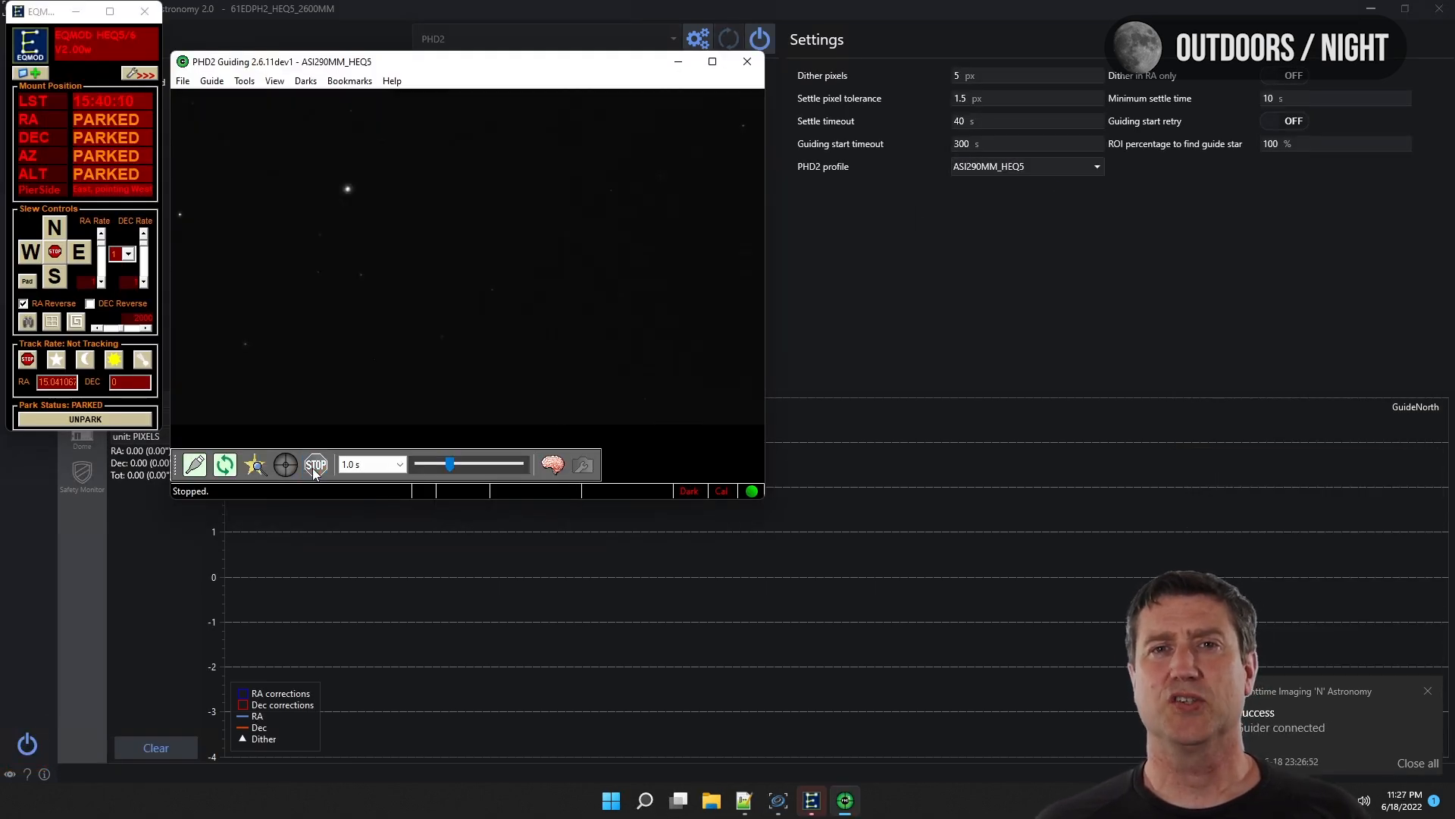
{"action": "left_click", "coordinate": [677, 62]}
{"action": "left_click", "coordinate": [97, 419]}
{"action": "left_click_drag", "start_coordinate": [45, 12], "coordinate": [620, 185]}
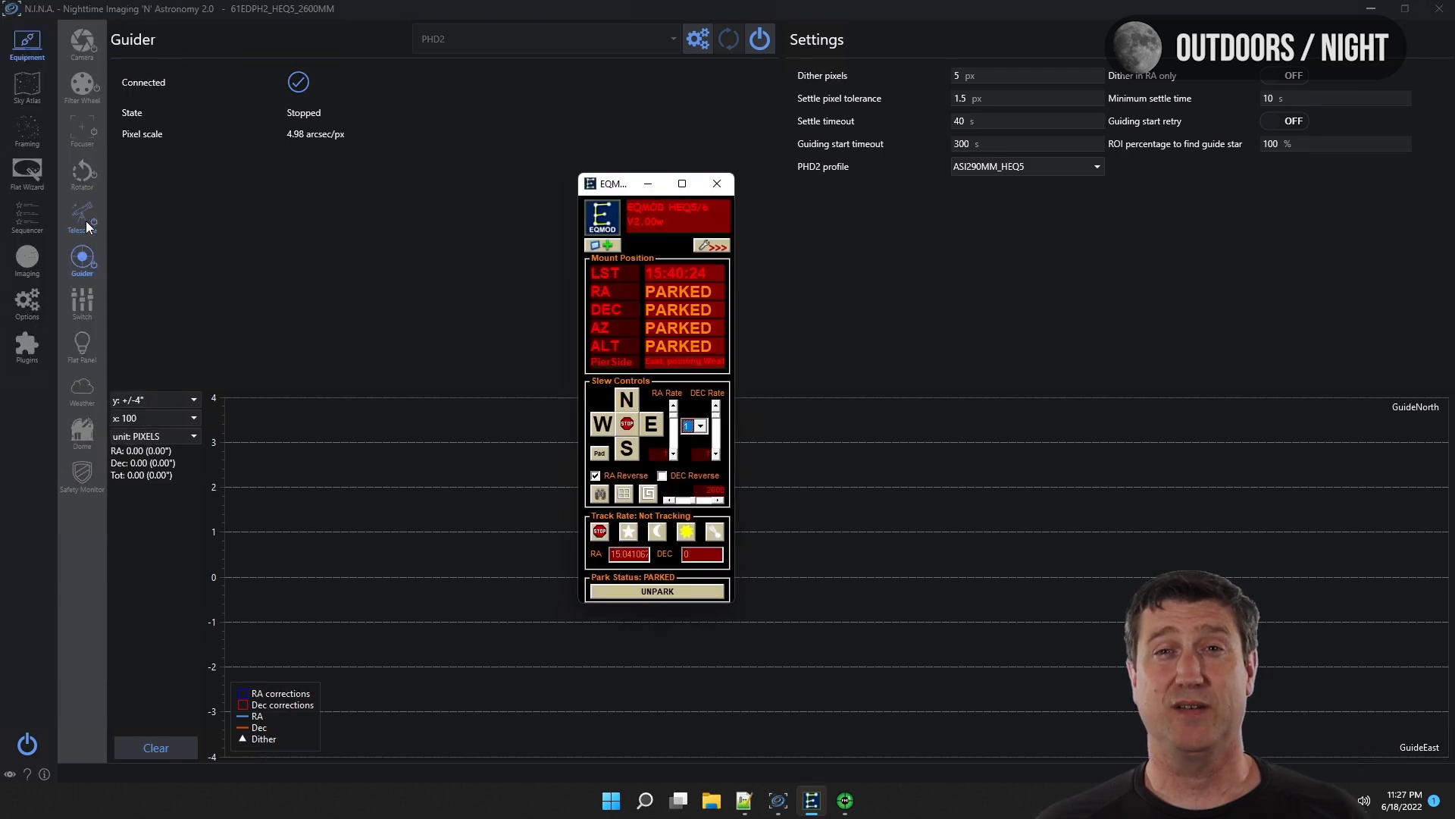
{"action": "left_click", "coordinate": [84, 223]}
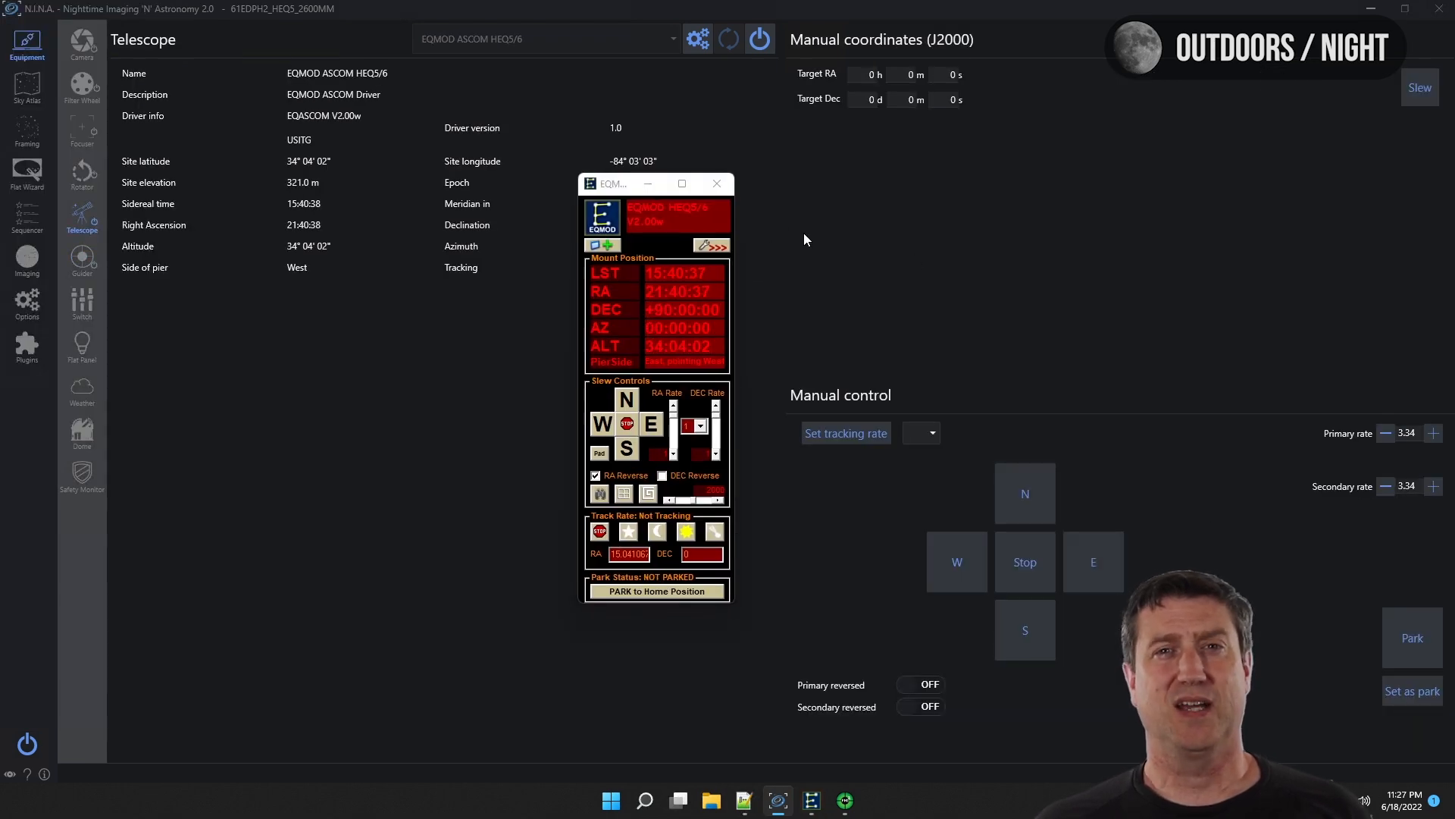
Expand EQMOD's full setup and slide both RA and DEC pulse-guide rates up from x0.10.
{"action": "left_click", "coordinate": [711, 244]}
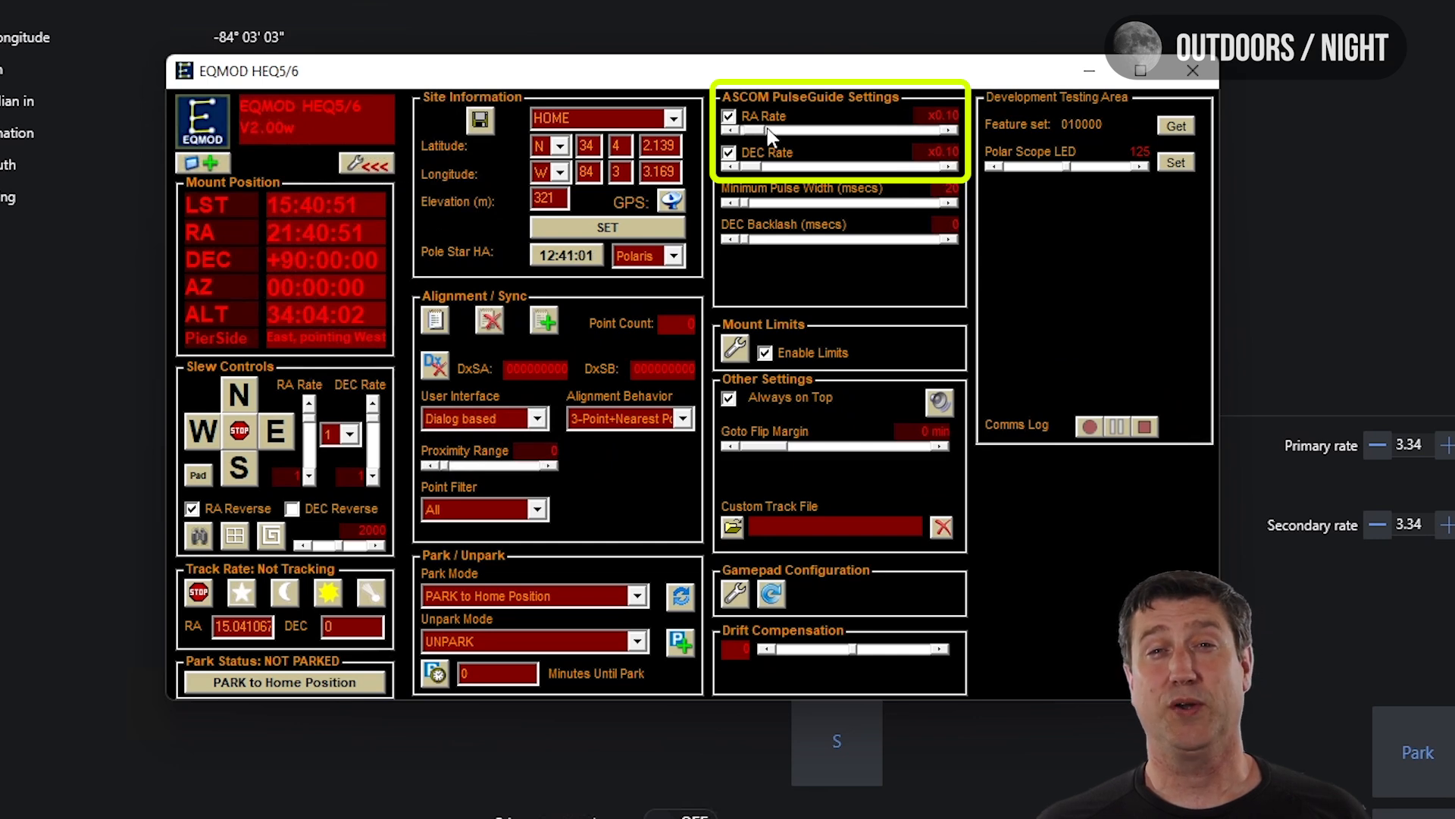
{"action": "left_click_drag", "start_coordinate": [771, 136], "coordinate": [940, 136]}
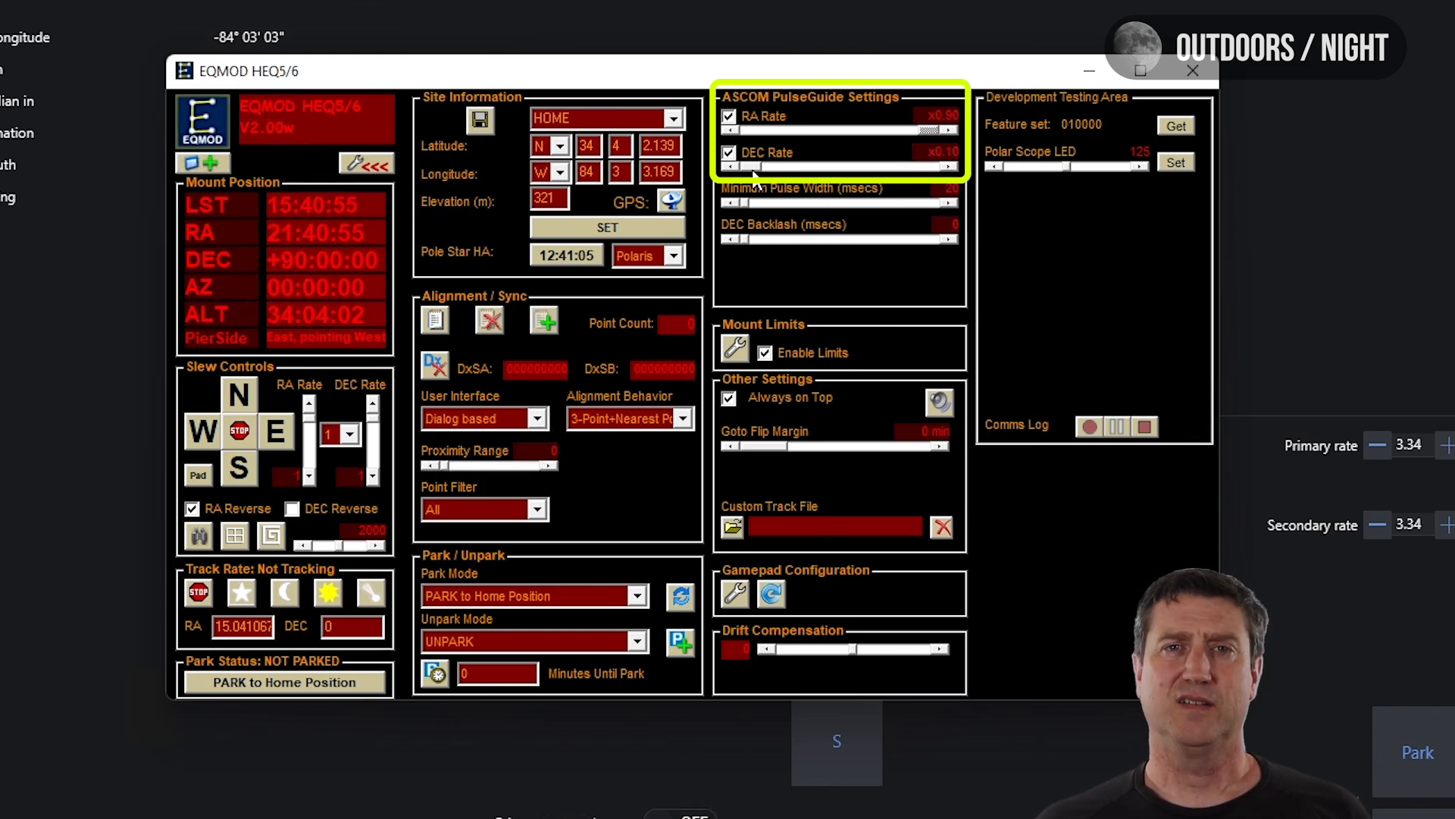
{"action": "left_click_drag", "start_coordinate": [761, 167], "coordinate": [948, 168]}
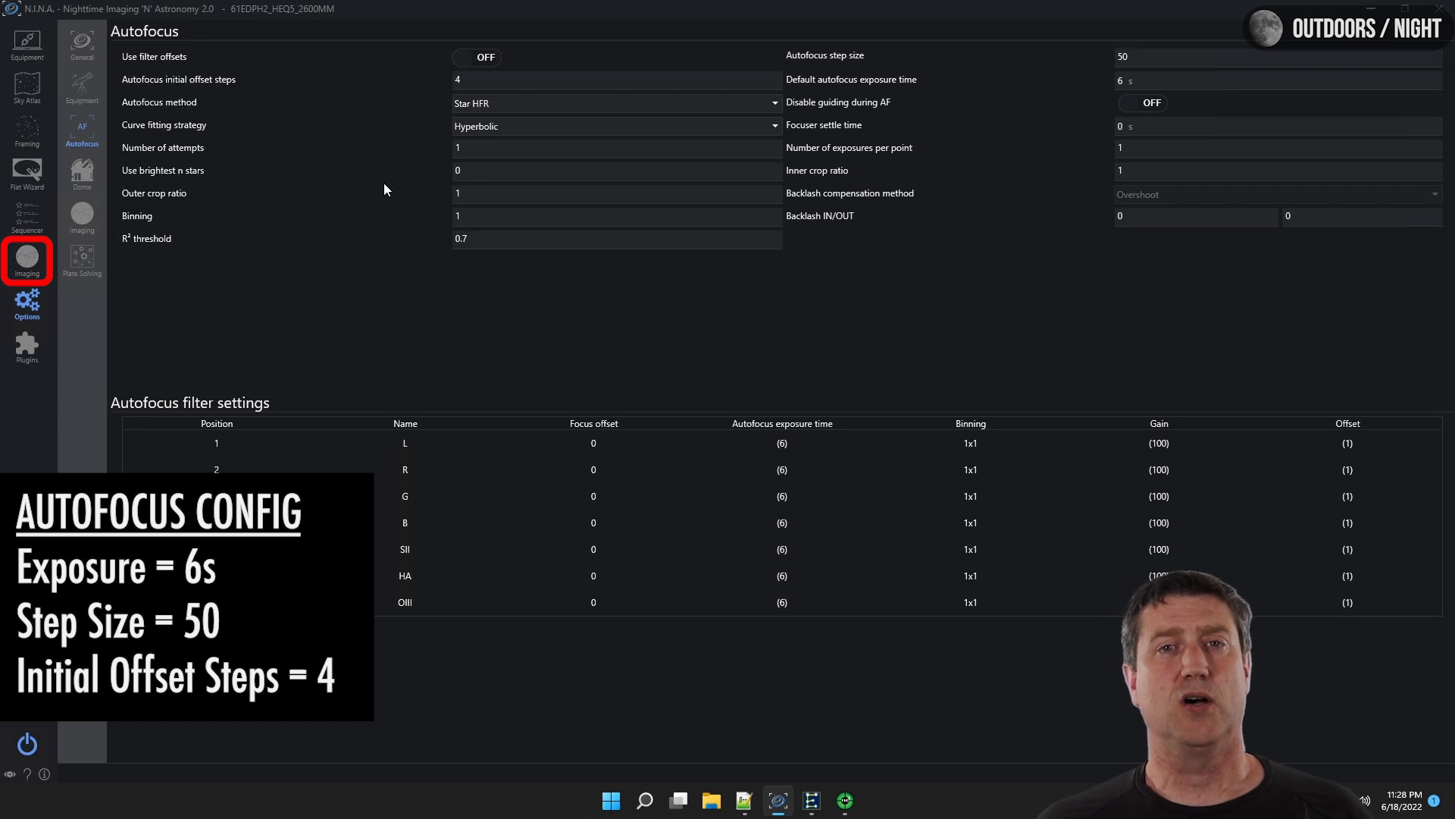
Take a 6 s test exposure in the Imaging workspace, then return to the Autofocus options.
{"action": "left_click", "coordinate": [41, 253]}
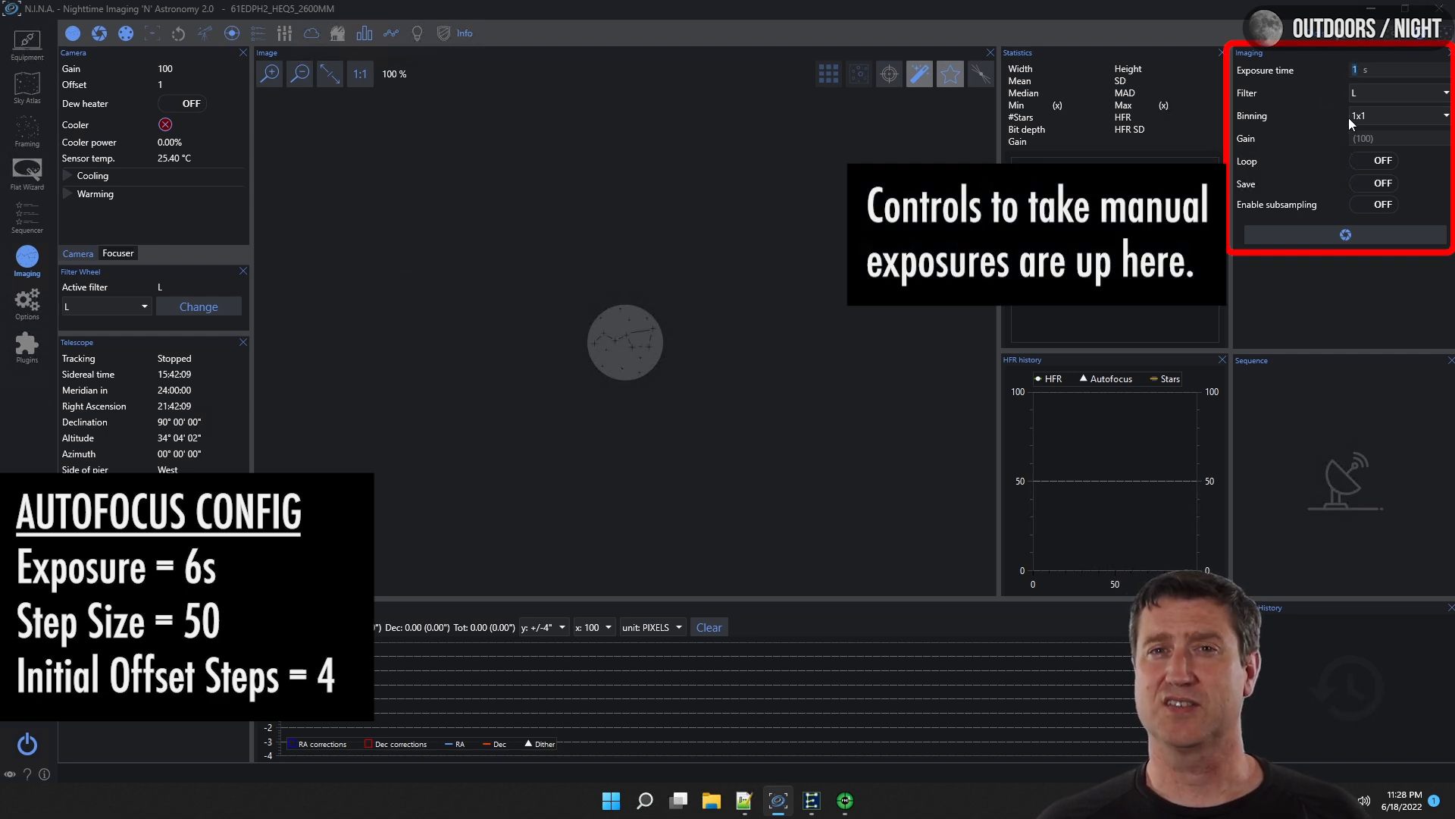
{"action": "type", "text": "6"}
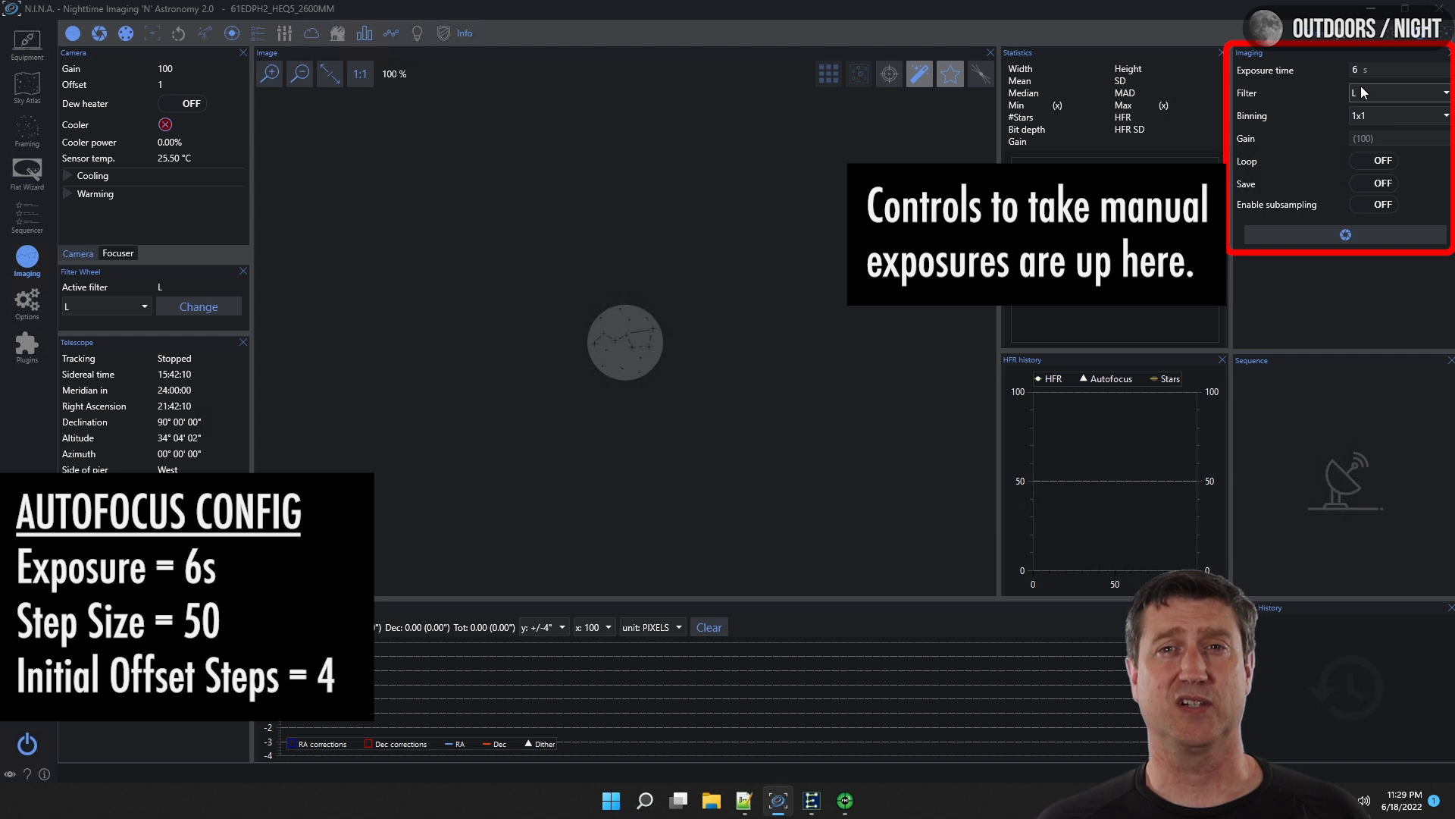
{"action": "left_click", "coordinate": [1349, 232]}
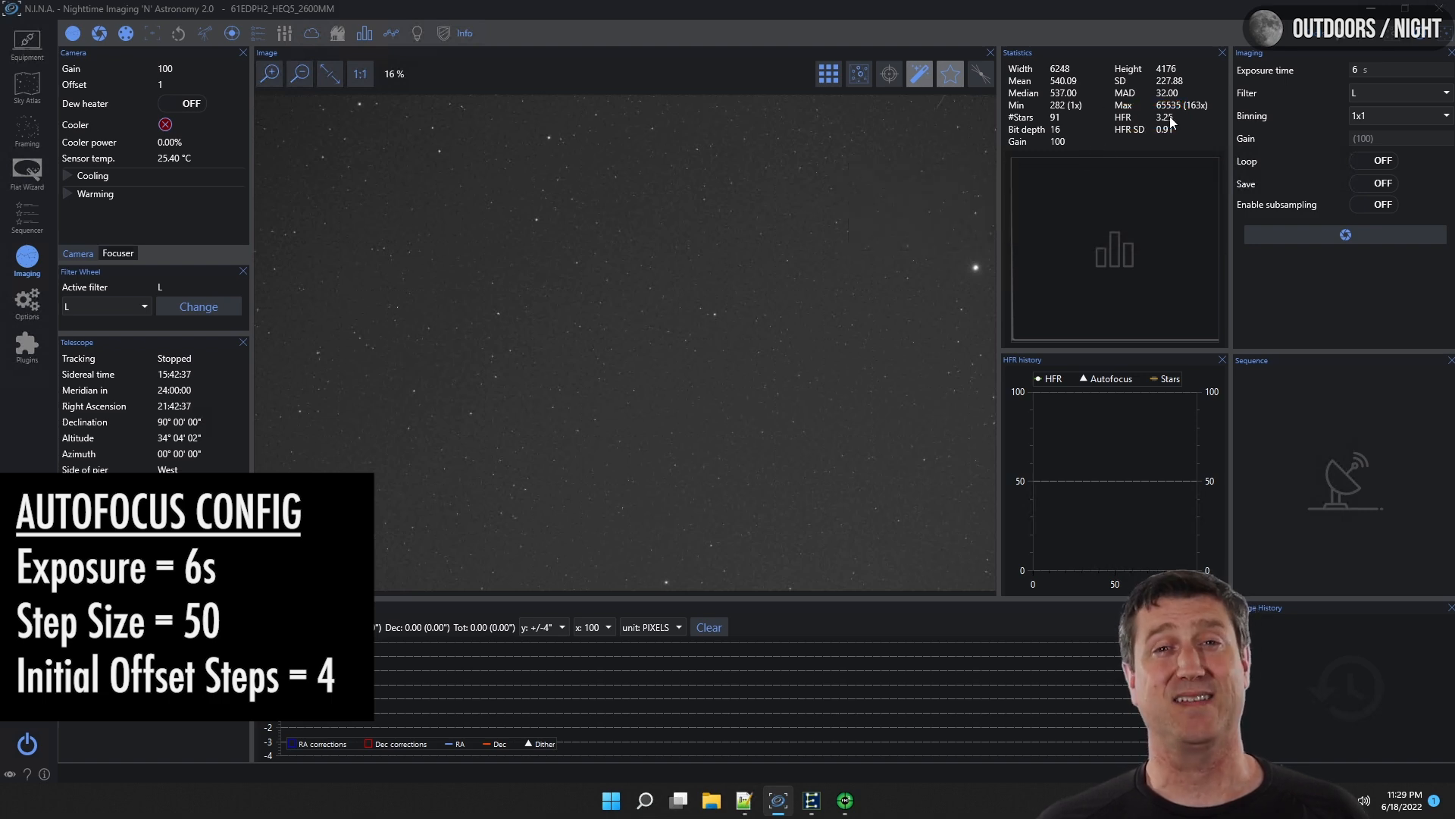
{"action": "left_click", "coordinate": [26, 299]}
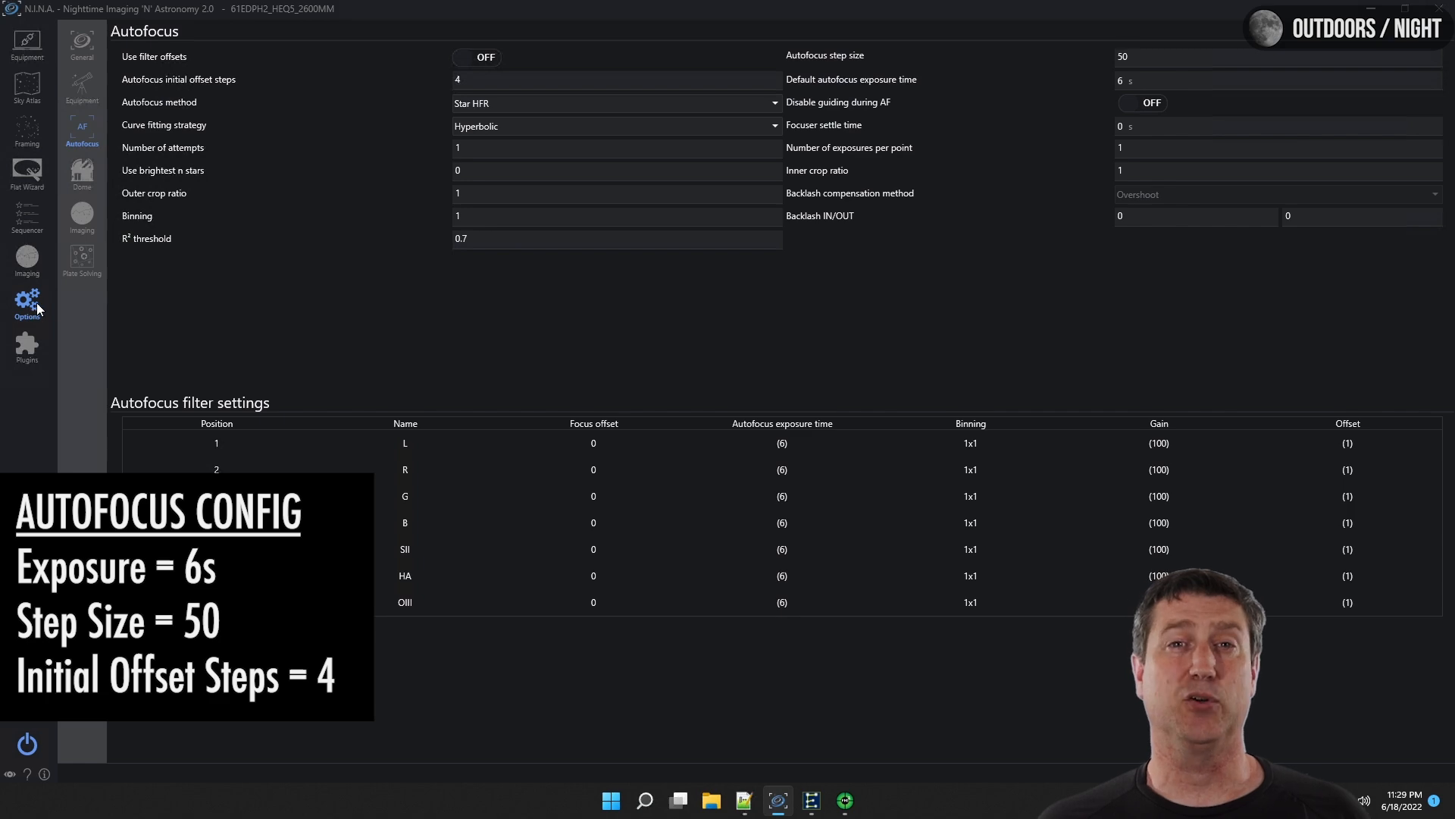
Inspect the annotated star HFR values on the test frame (HFR 3.17, 94 stars).
{"action": "left_click", "coordinate": [82, 213]}
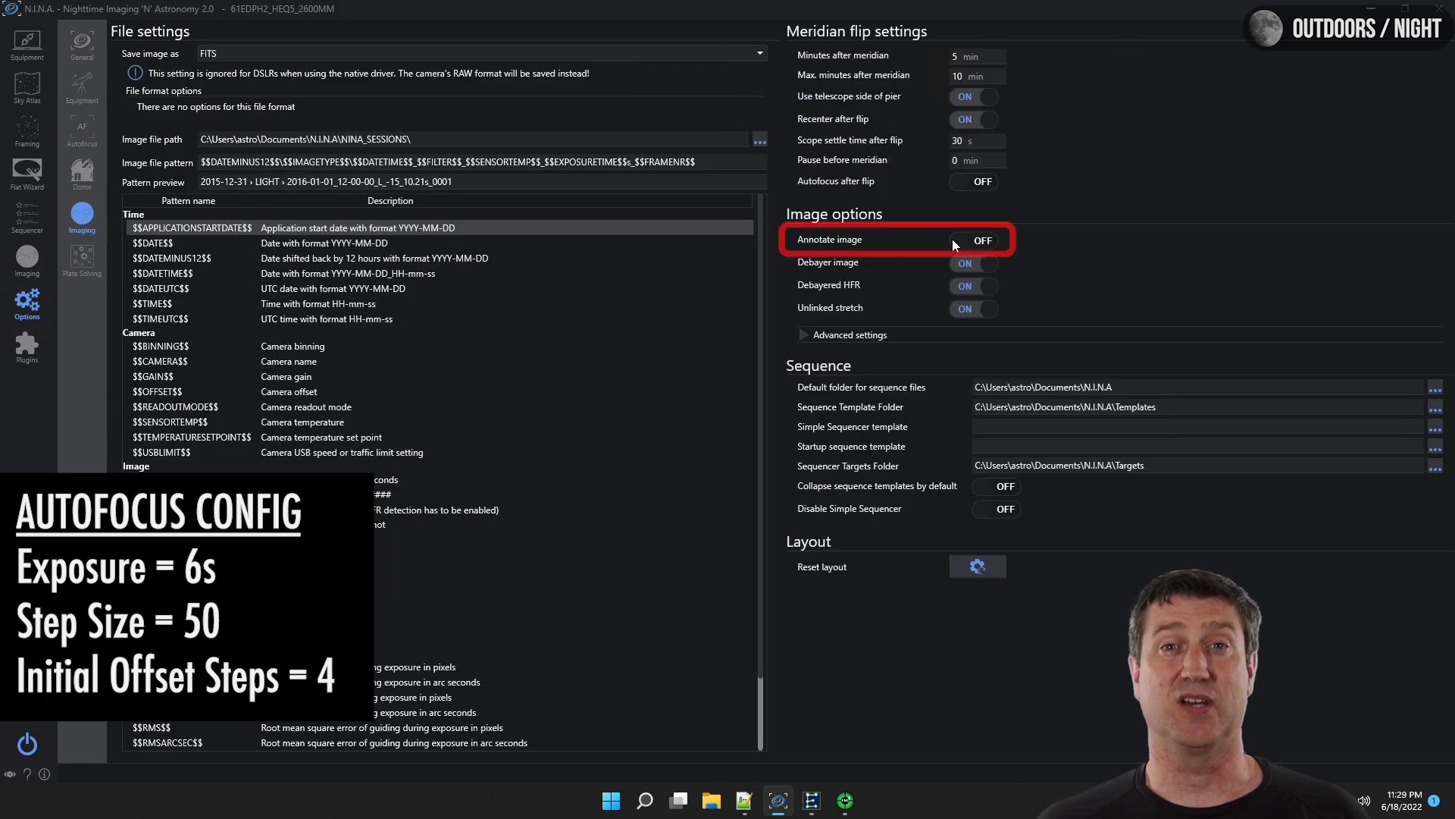
{"action": "left_click", "coordinate": [27, 258]}
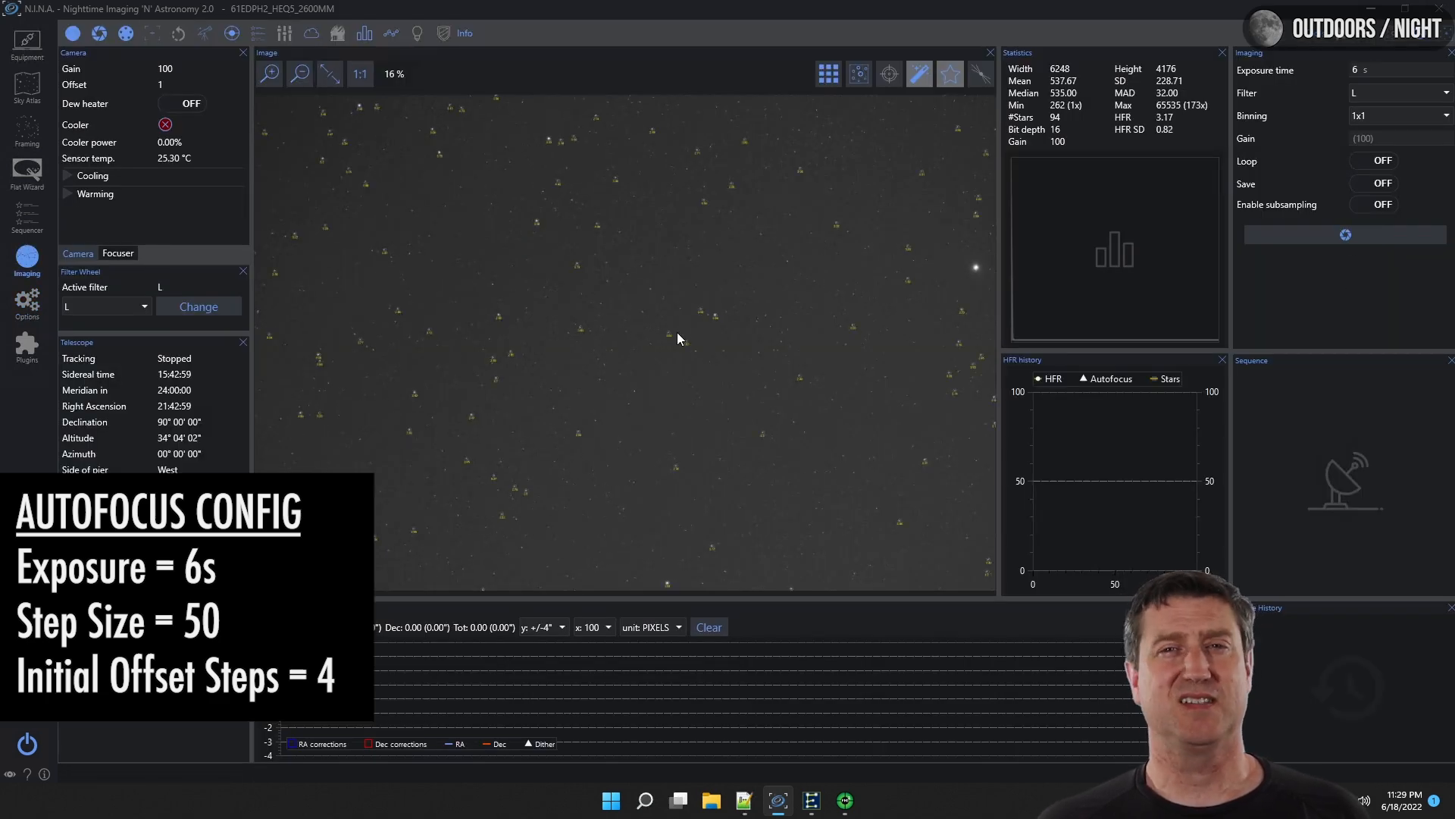
{"action": "scroll", "coordinate": [532, 223], "scroll_direction": "up", "scroll_amount": 5}
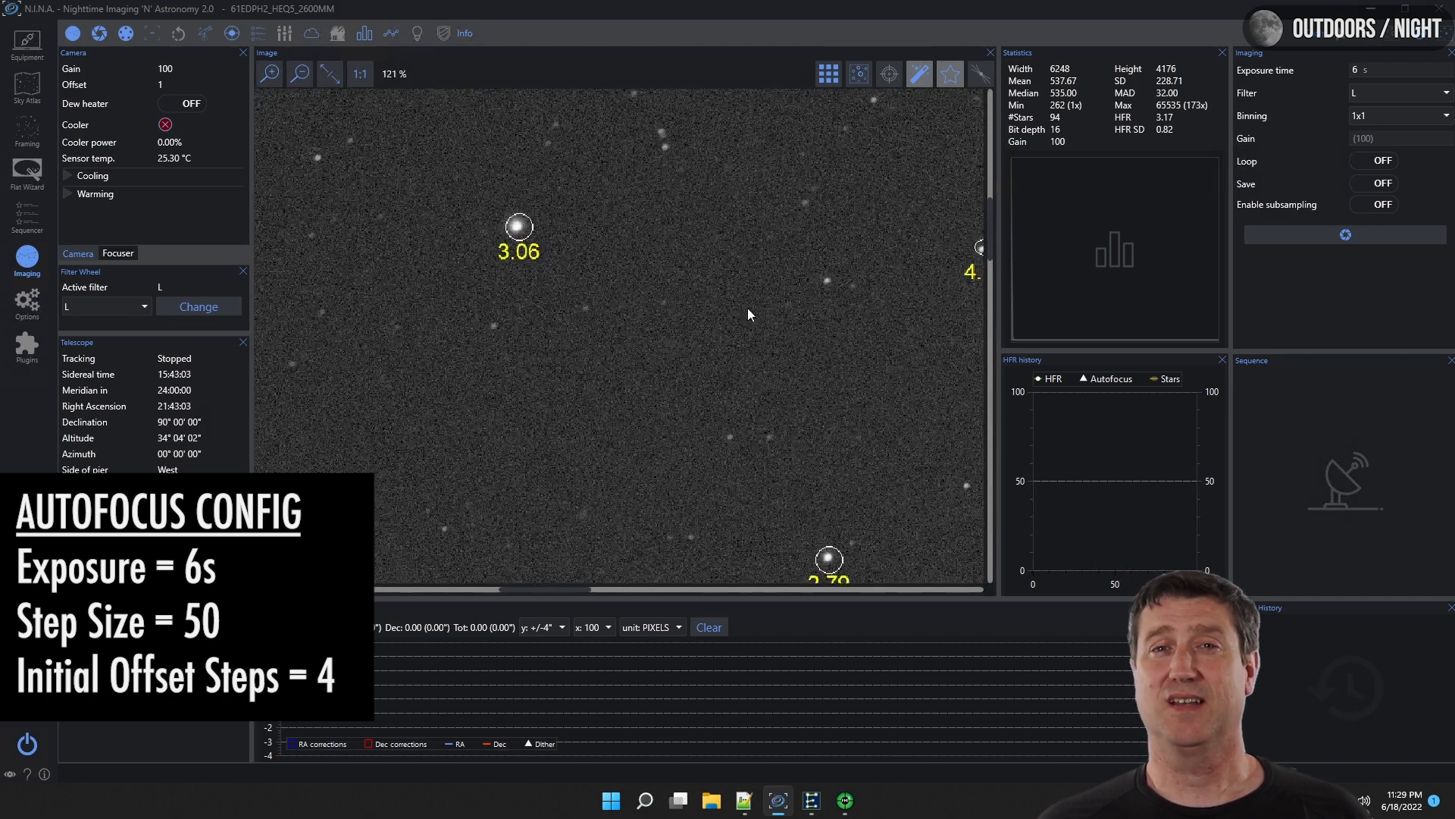
{"action": "scroll", "coordinate": [750, 308], "scroll_direction": "down", "scroll_amount": 2}
{"action": "left_click_drag", "start_coordinate": [861, 340], "coordinate": [624, 440]}
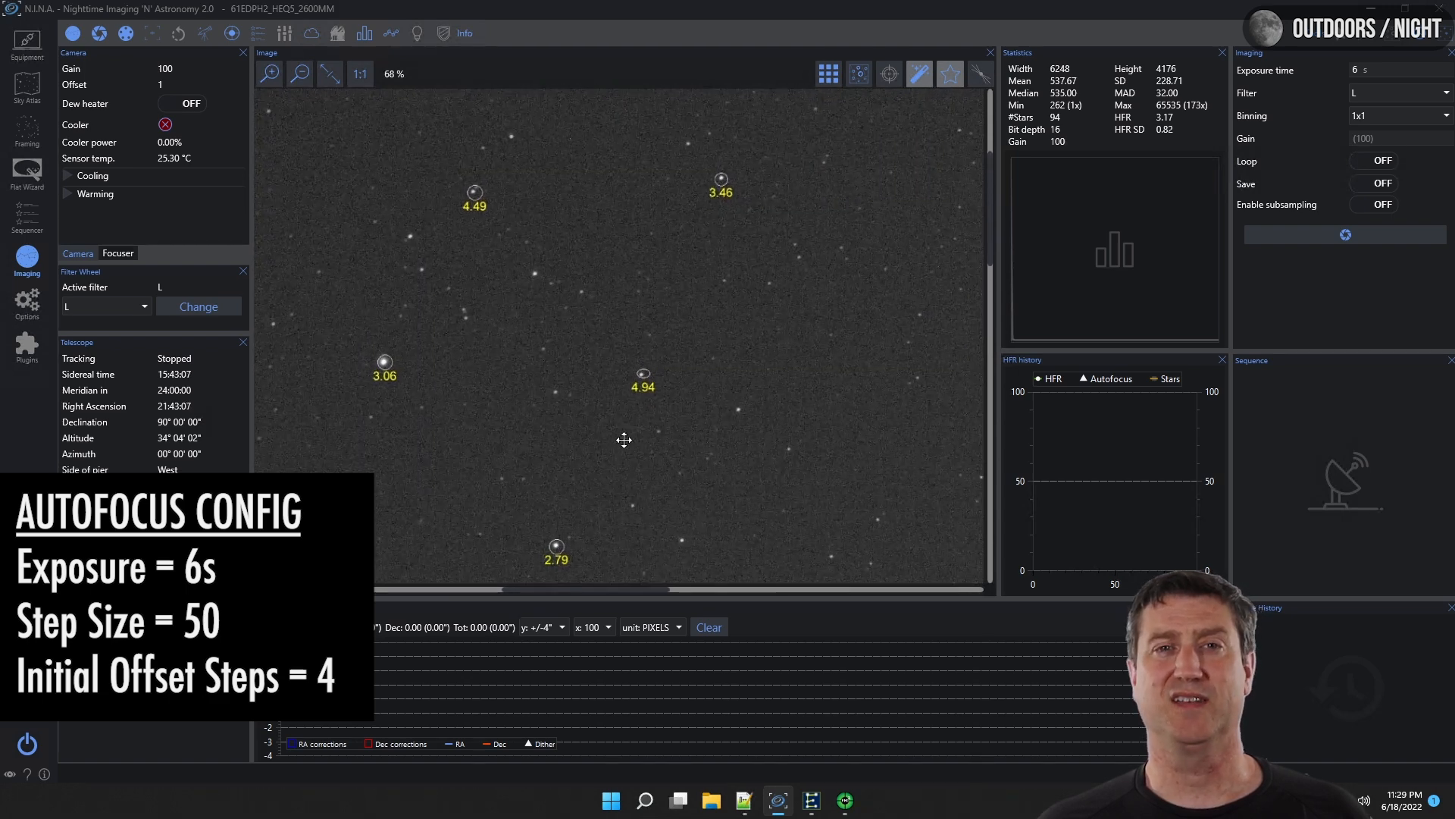
{"action": "scroll", "coordinate": [629, 435], "scroll_direction": "down", "scroll_amount": 5}
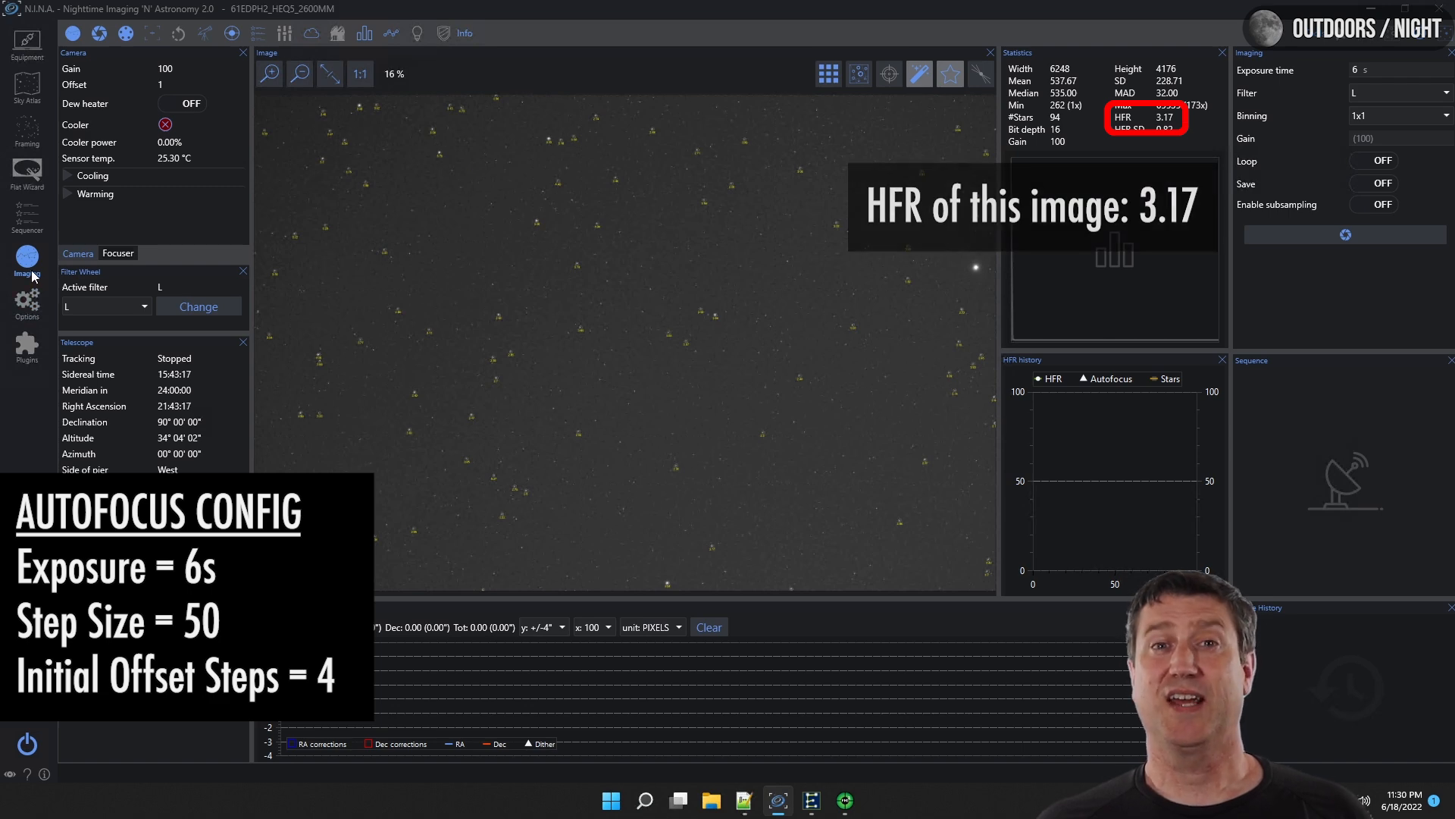
Turn off Annotate image in Options and go back to the imaging workspace.
{"action": "left_click", "coordinate": [31, 302]}
{"action": "left_click", "coordinate": [953, 243]}
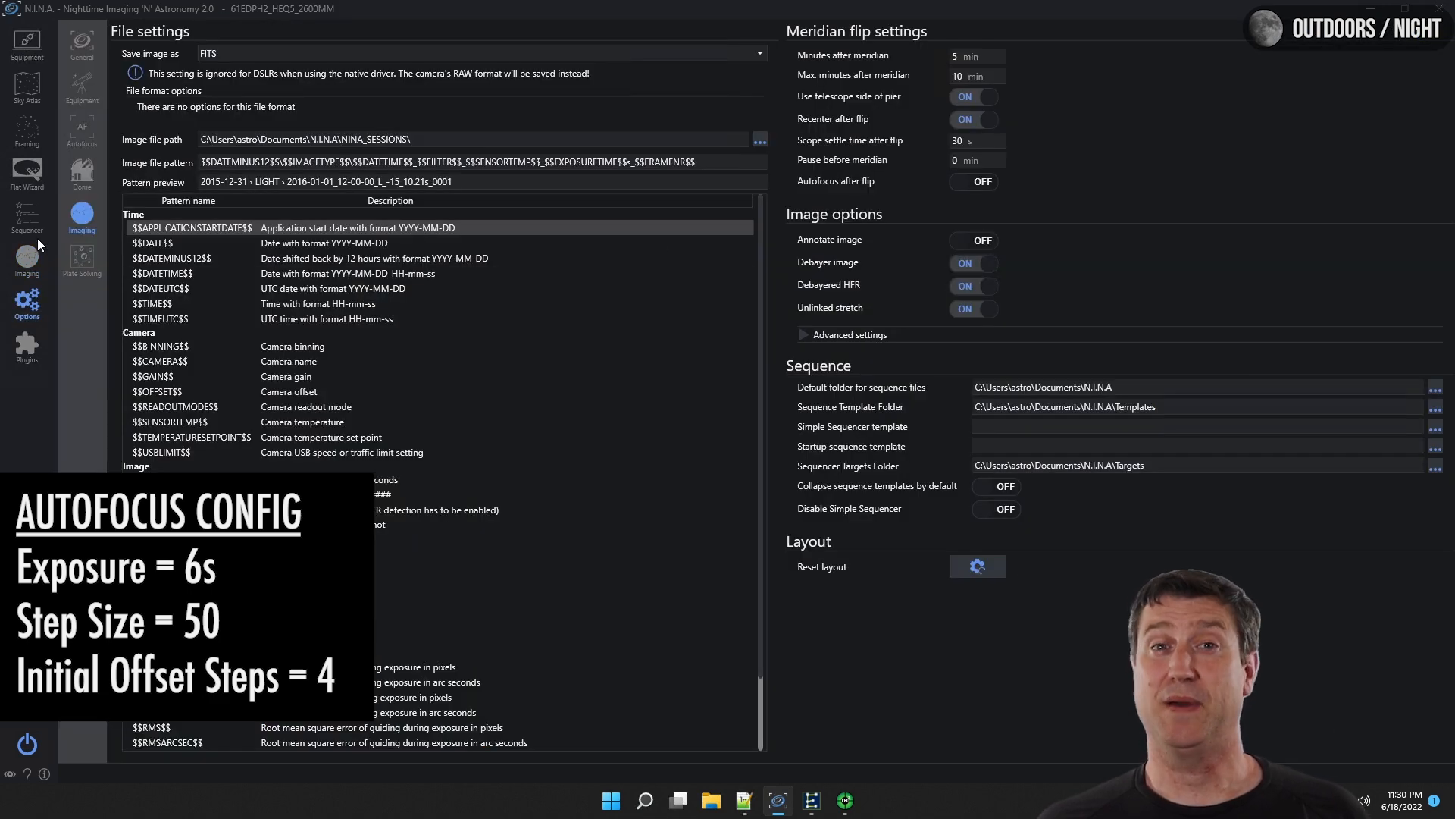
{"action": "left_click", "coordinate": [36, 244]}
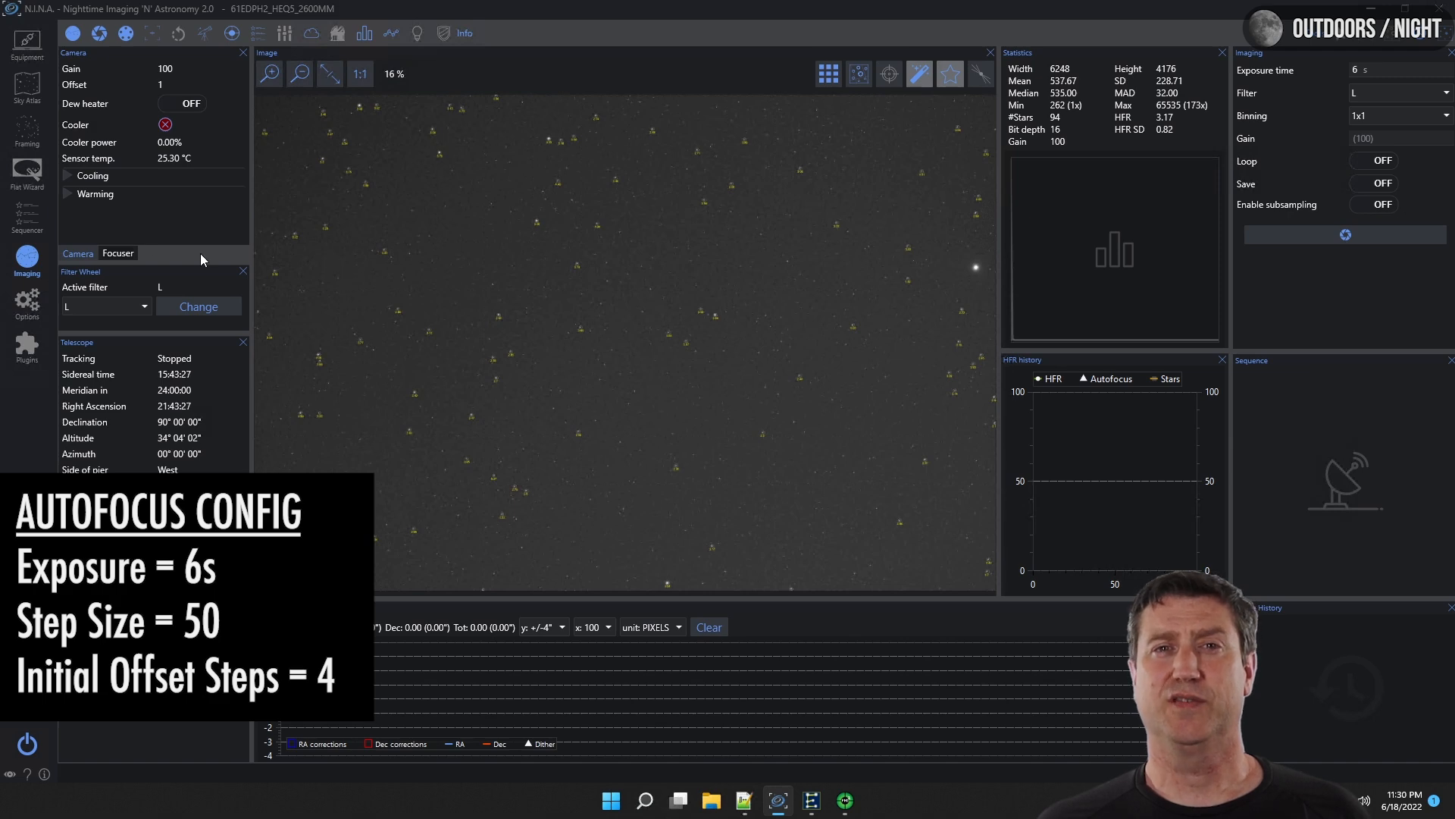
Nudge the focuser out and in around 26408, taking 6 s exposures to compare HFR.
{"action": "left_click", "coordinate": [117, 253]}
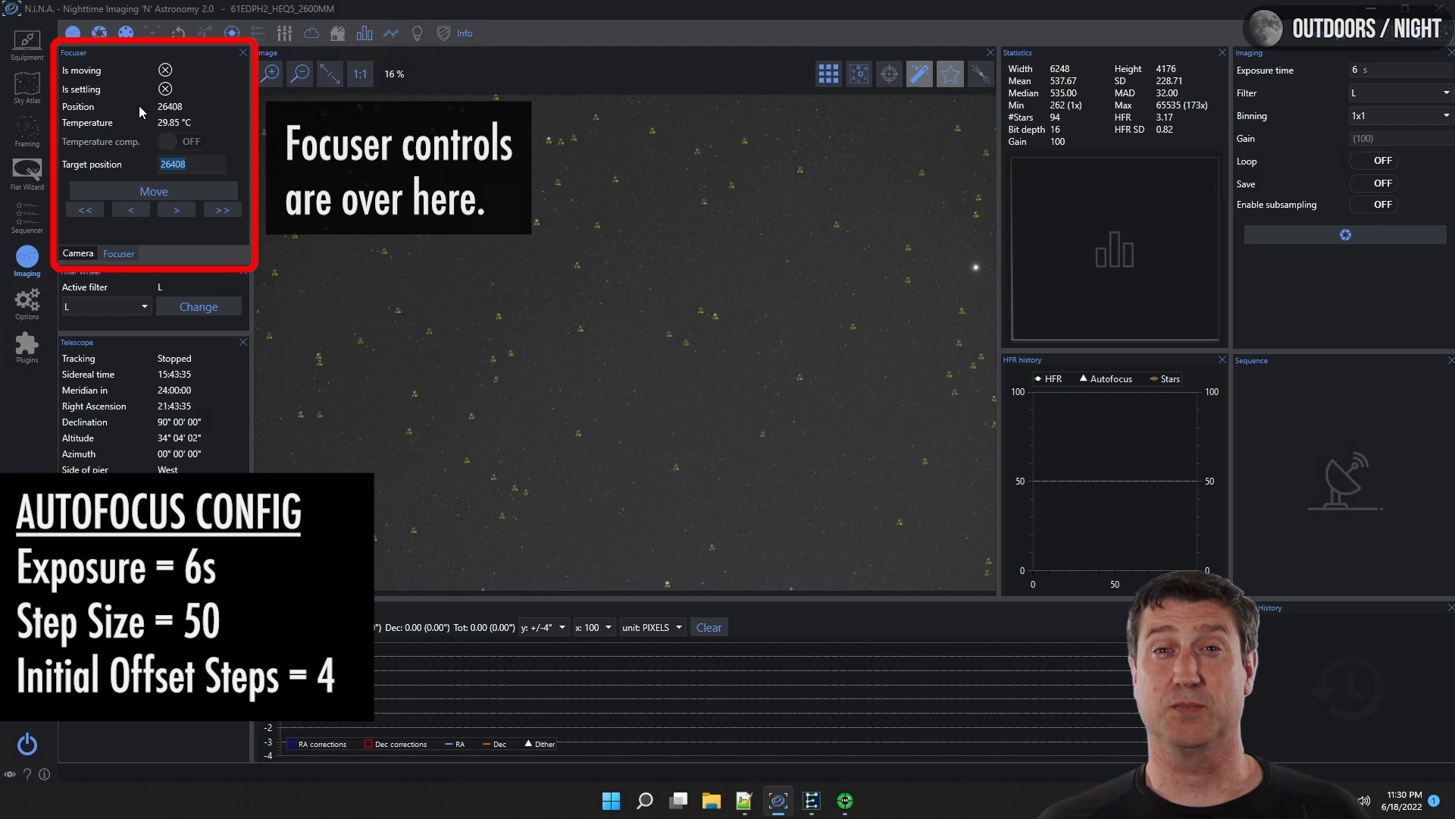
{"action": "left_click", "coordinate": [181, 207]}
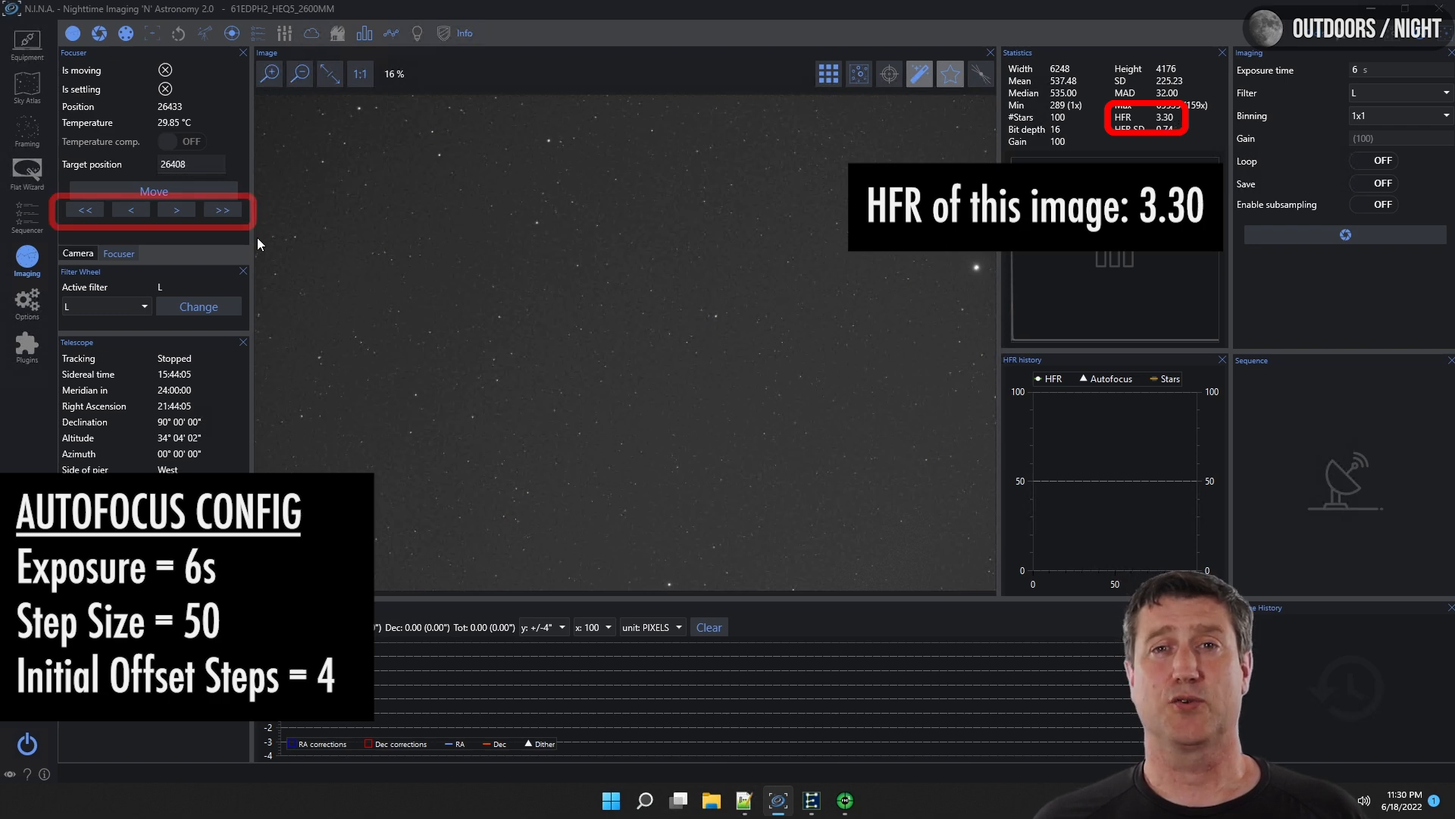
{"action": "left_click", "coordinate": [143, 212]}
{"action": "left_click", "coordinate": [142, 213]}
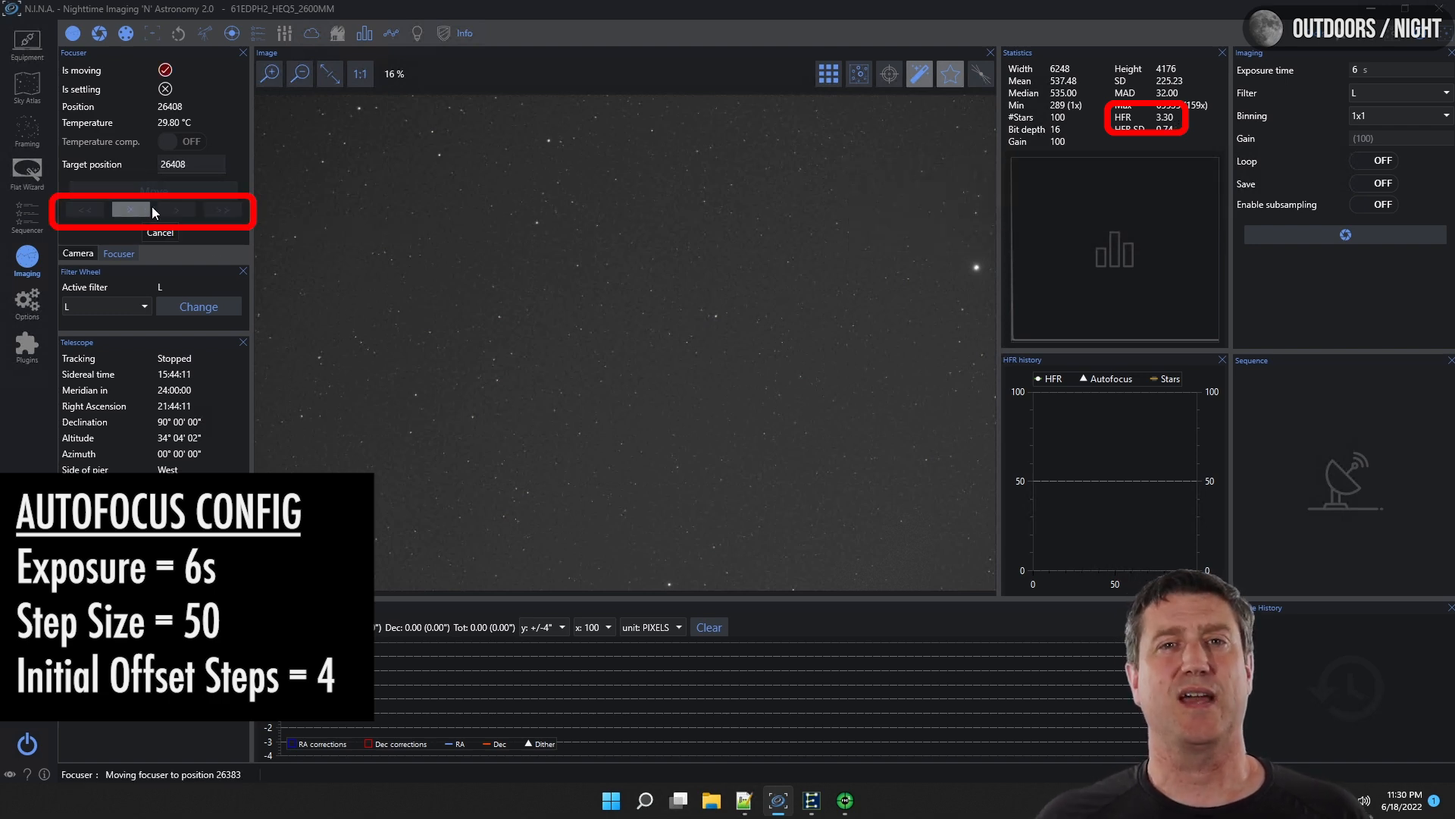
{"action": "left_click", "coordinate": [1369, 238]}
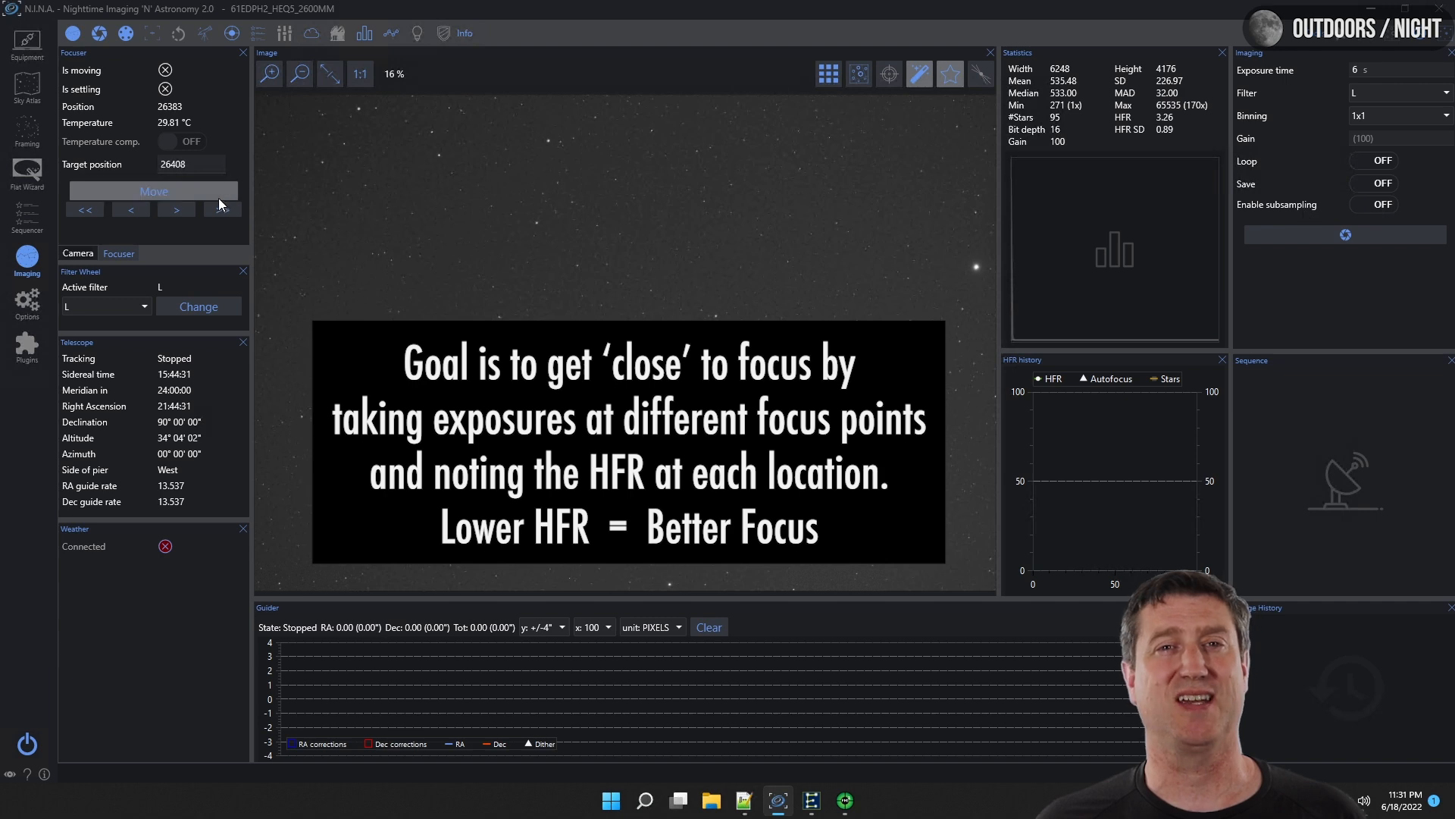
{"action": "left_click", "coordinate": [170, 216]}
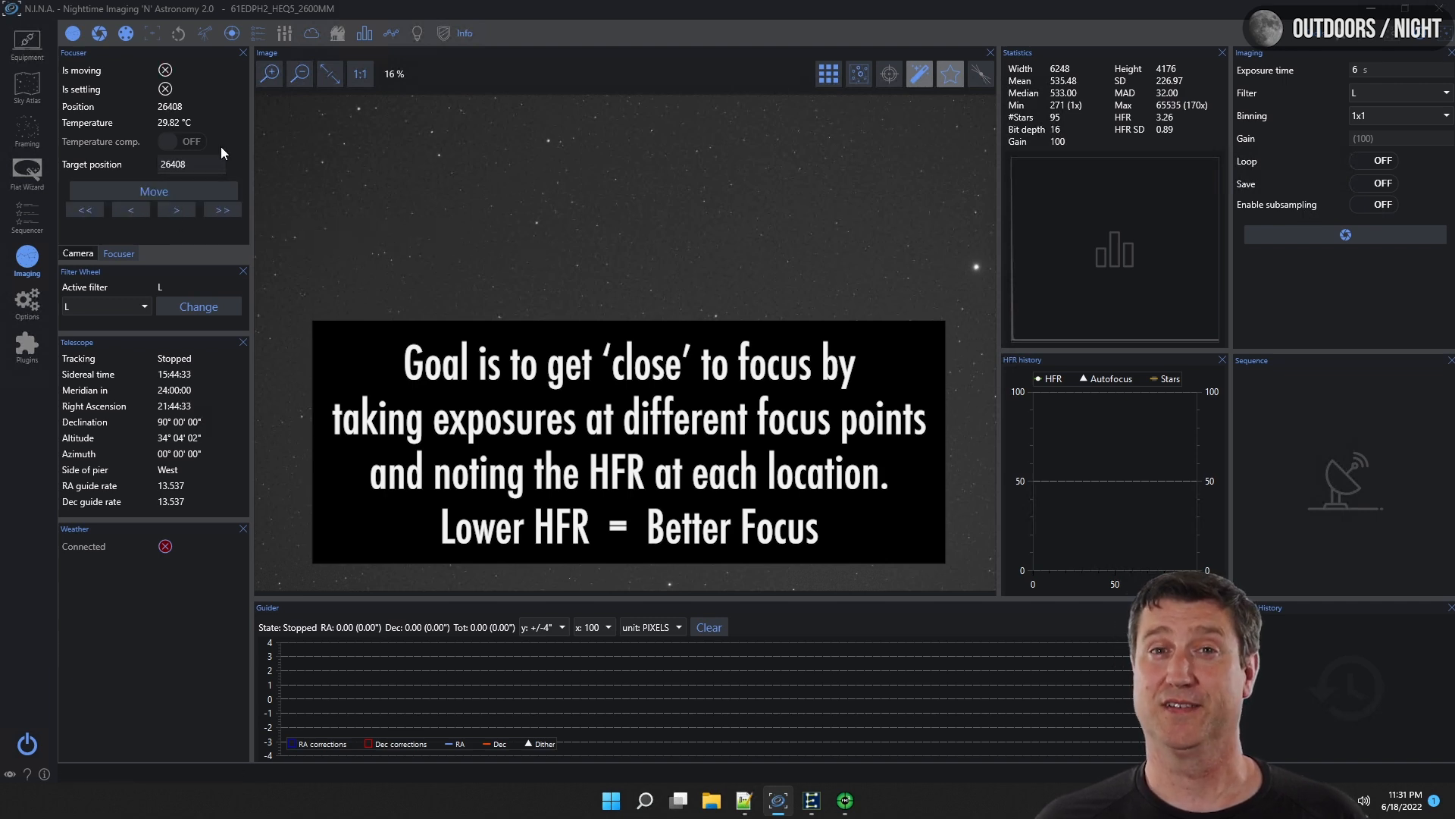
{"action": "left_click", "coordinate": [1347, 237]}
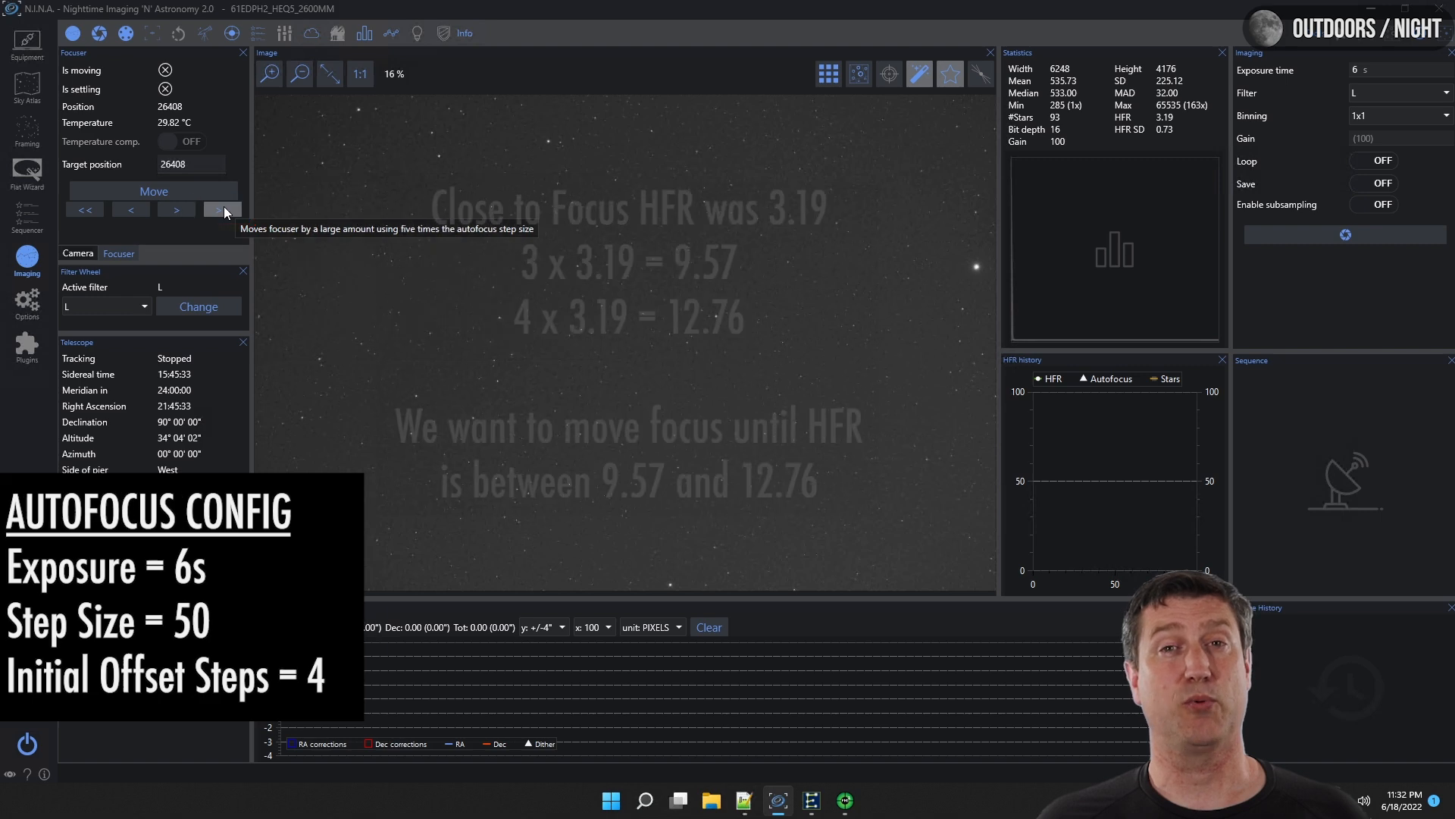
Move the focuser out to target position 26708 and take a test exposure.
{"action": "left_click", "coordinate": [224, 207]}
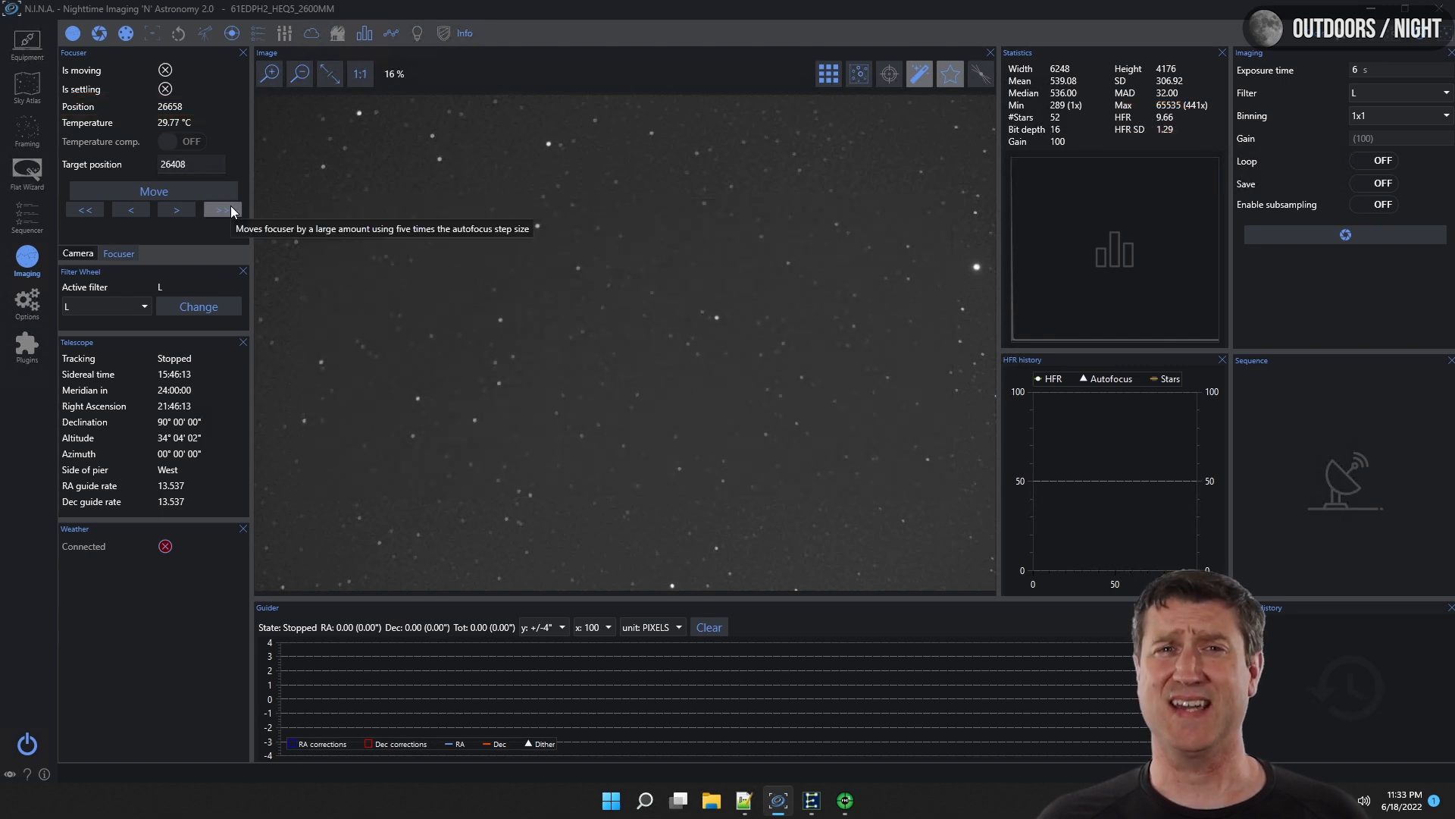
{"action": "left_click", "coordinate": [197, 166]}
{"action": "left_click", "coordinate": [176, 185]}
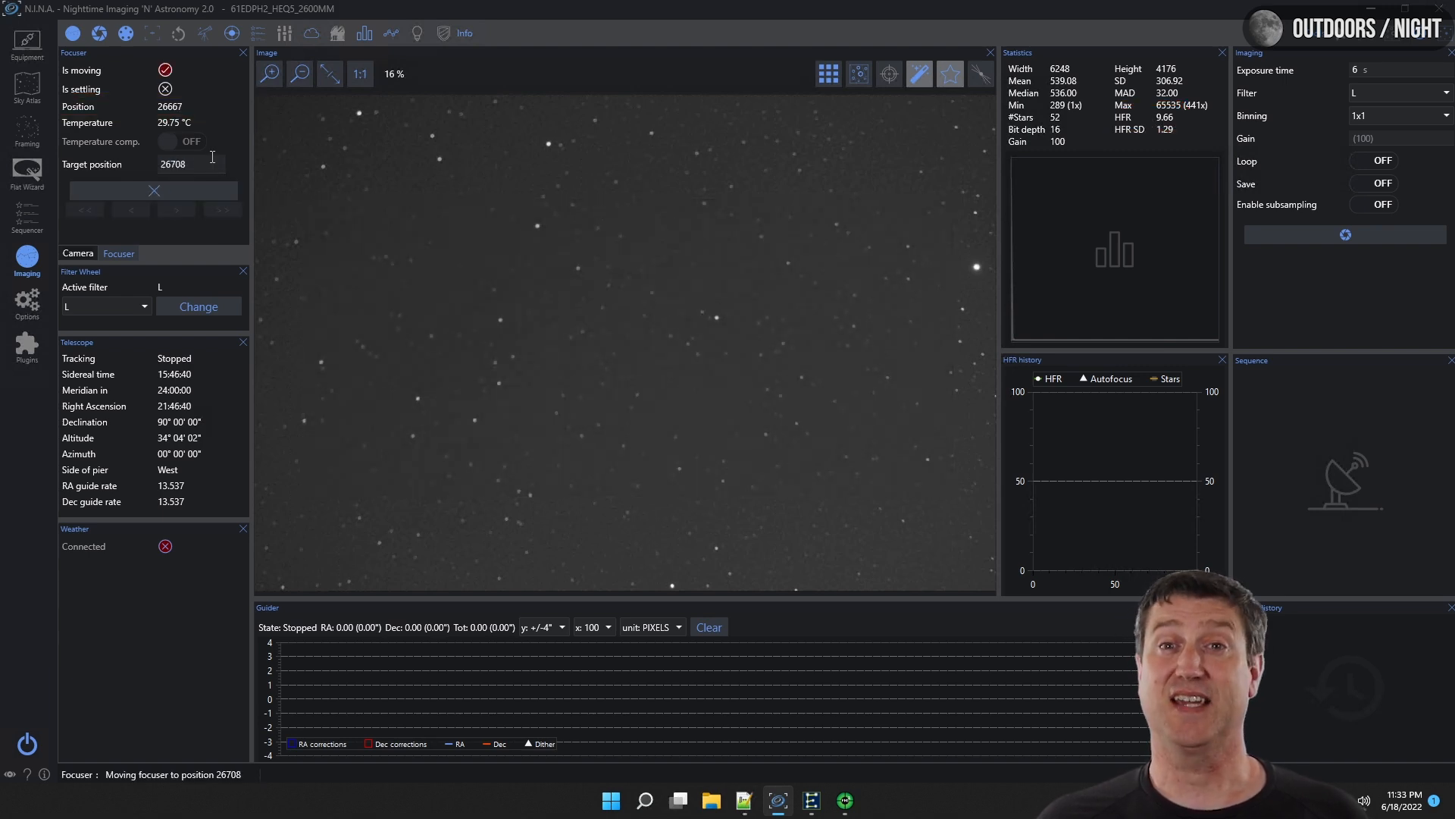
{"action": "left_click", "coordinate": [1345, 234]}
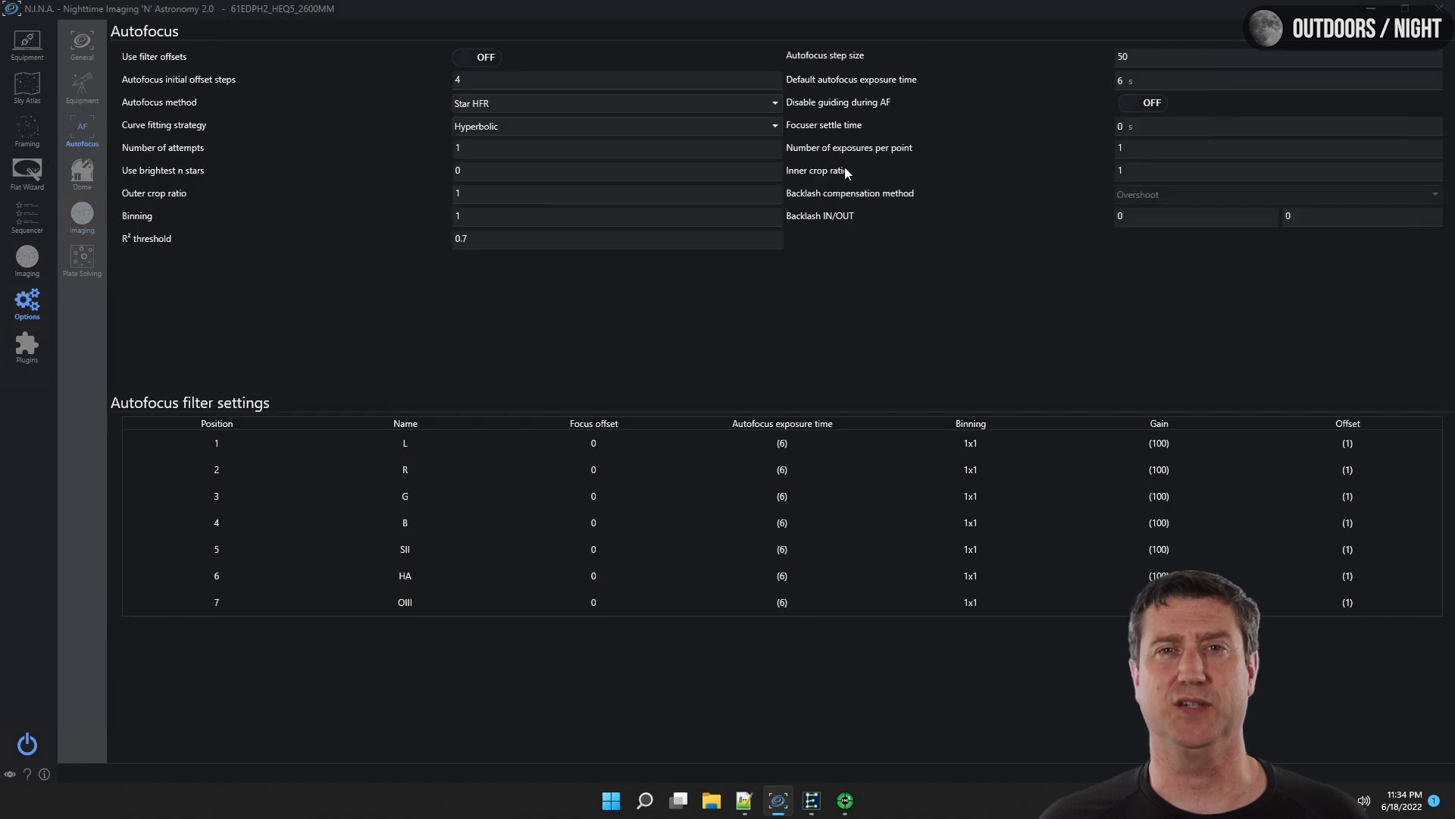
Change the autofocus step size from 50 to 75 and return to the imaging screen.
{"action": "mouse_move", "coordinate": [839, 169]}
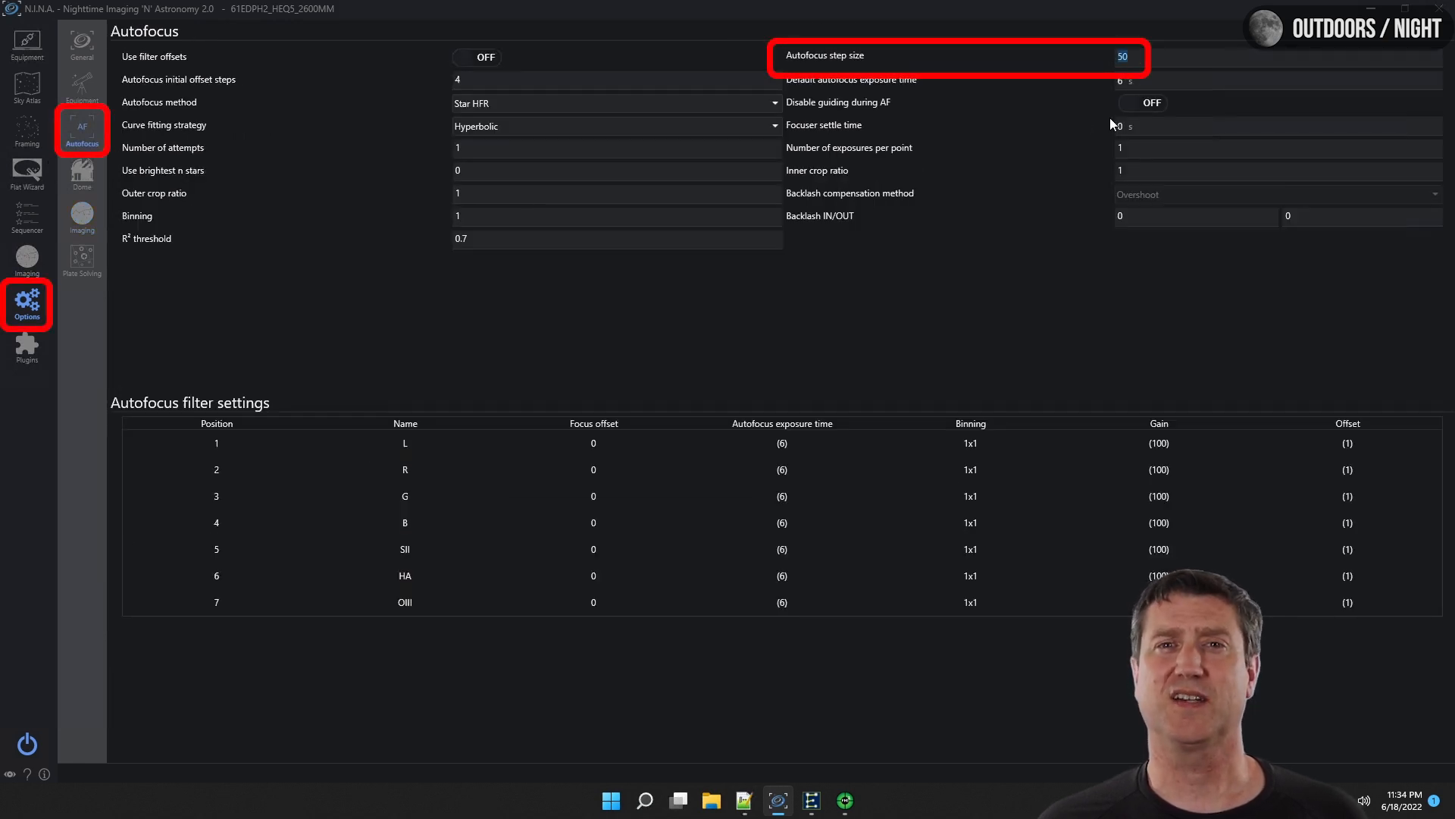
{"action": "type", "text": "75"}
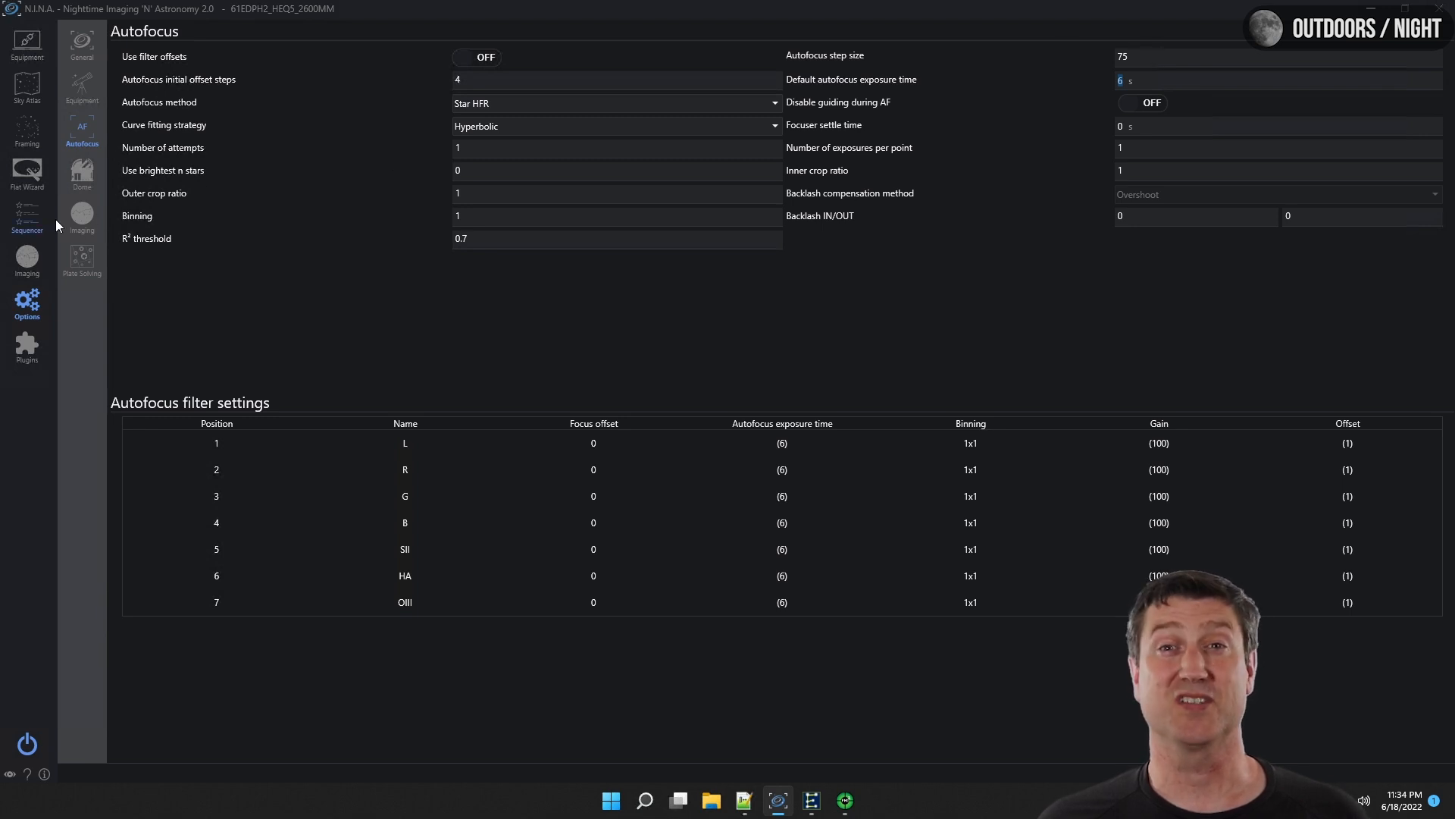
{"action": "left_click", "coordinate": [28, 258]}
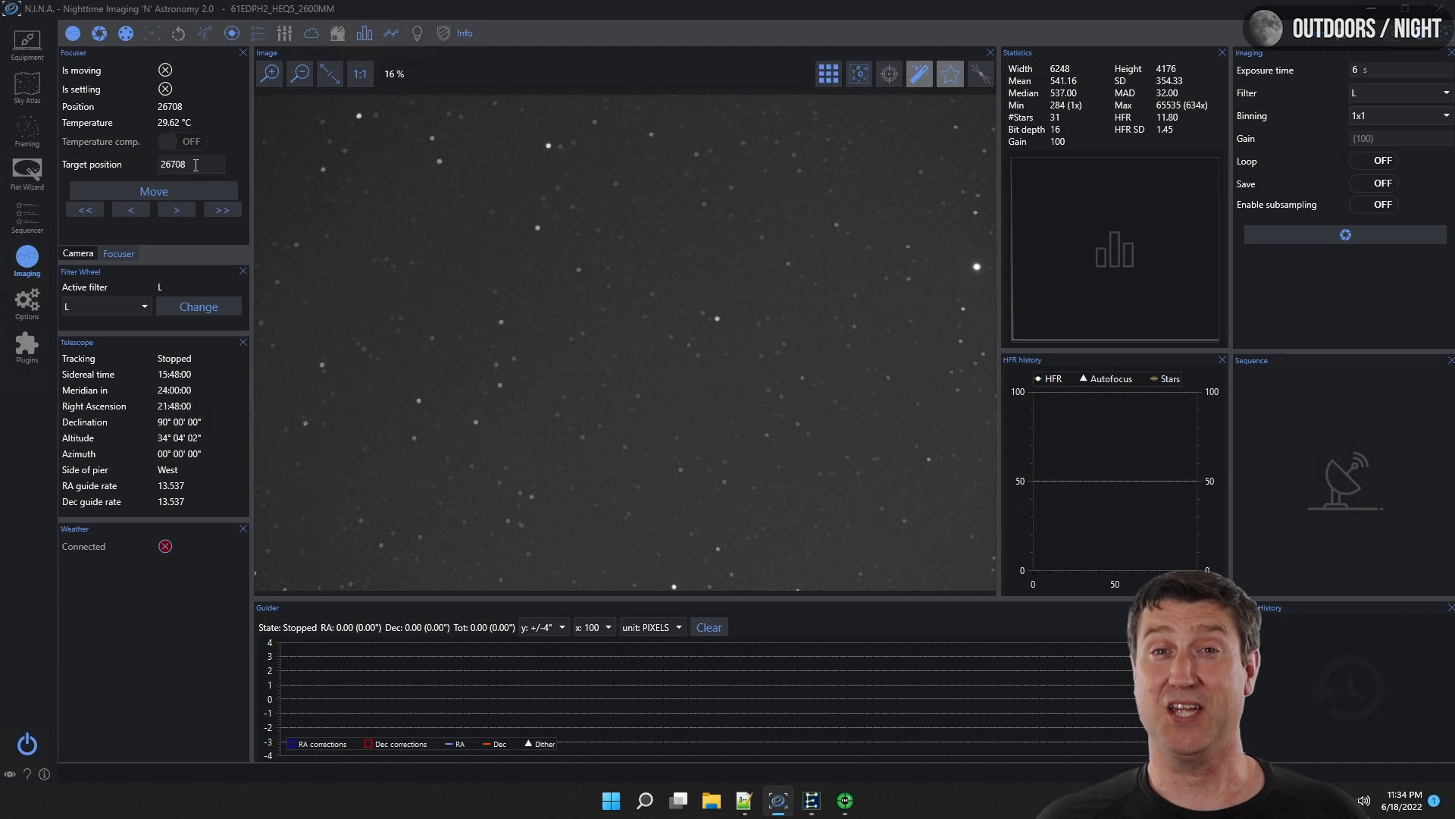
Enter 26408 as the focuser target, move there, and capture a frame measuring 108 stars at HFR 3.69.
{"action": "left_click_drag", "start_coordinate": [196, 165], "coordinate": [163, 165]}
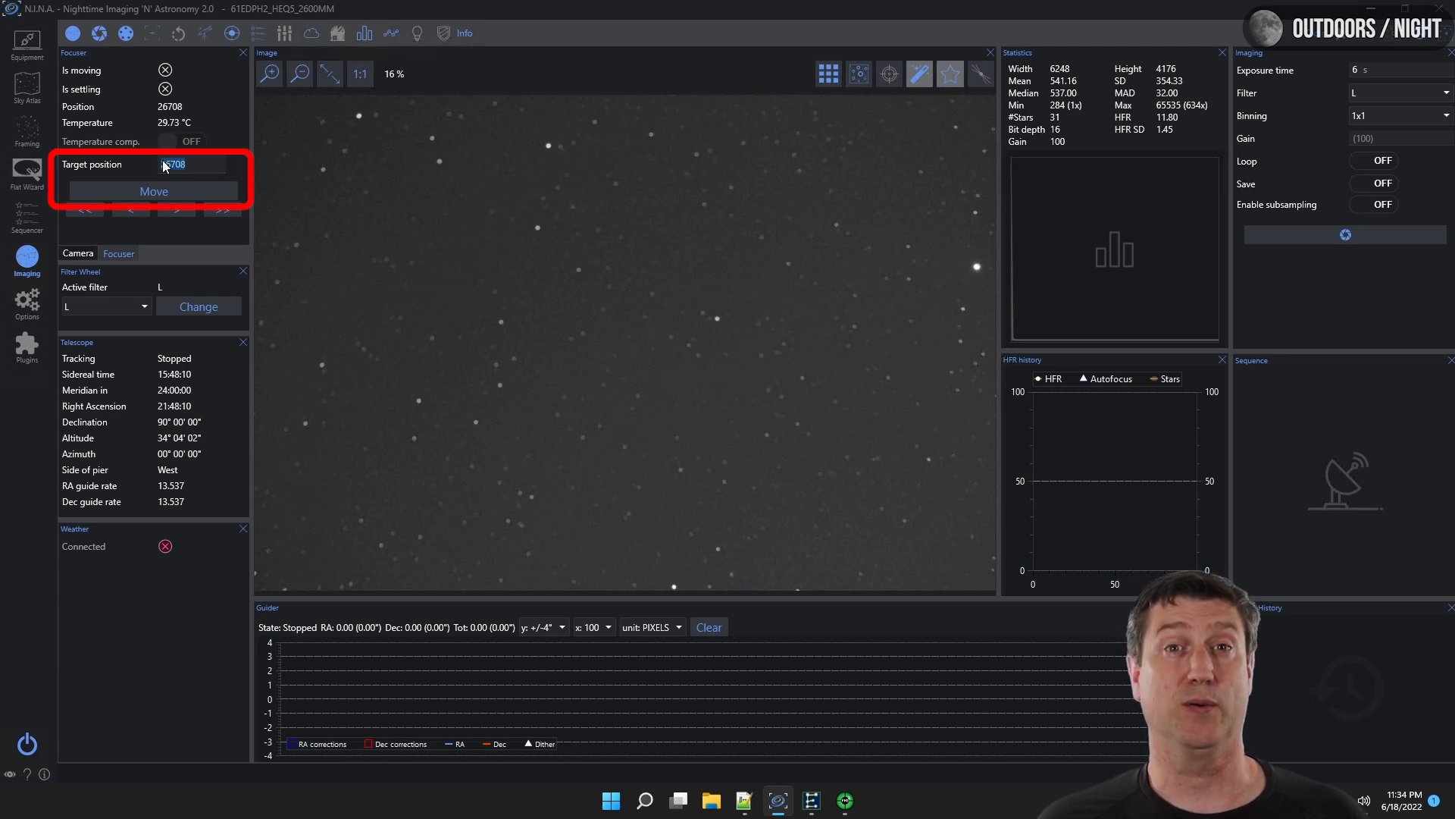
{"action": "type", "text": "26408"}
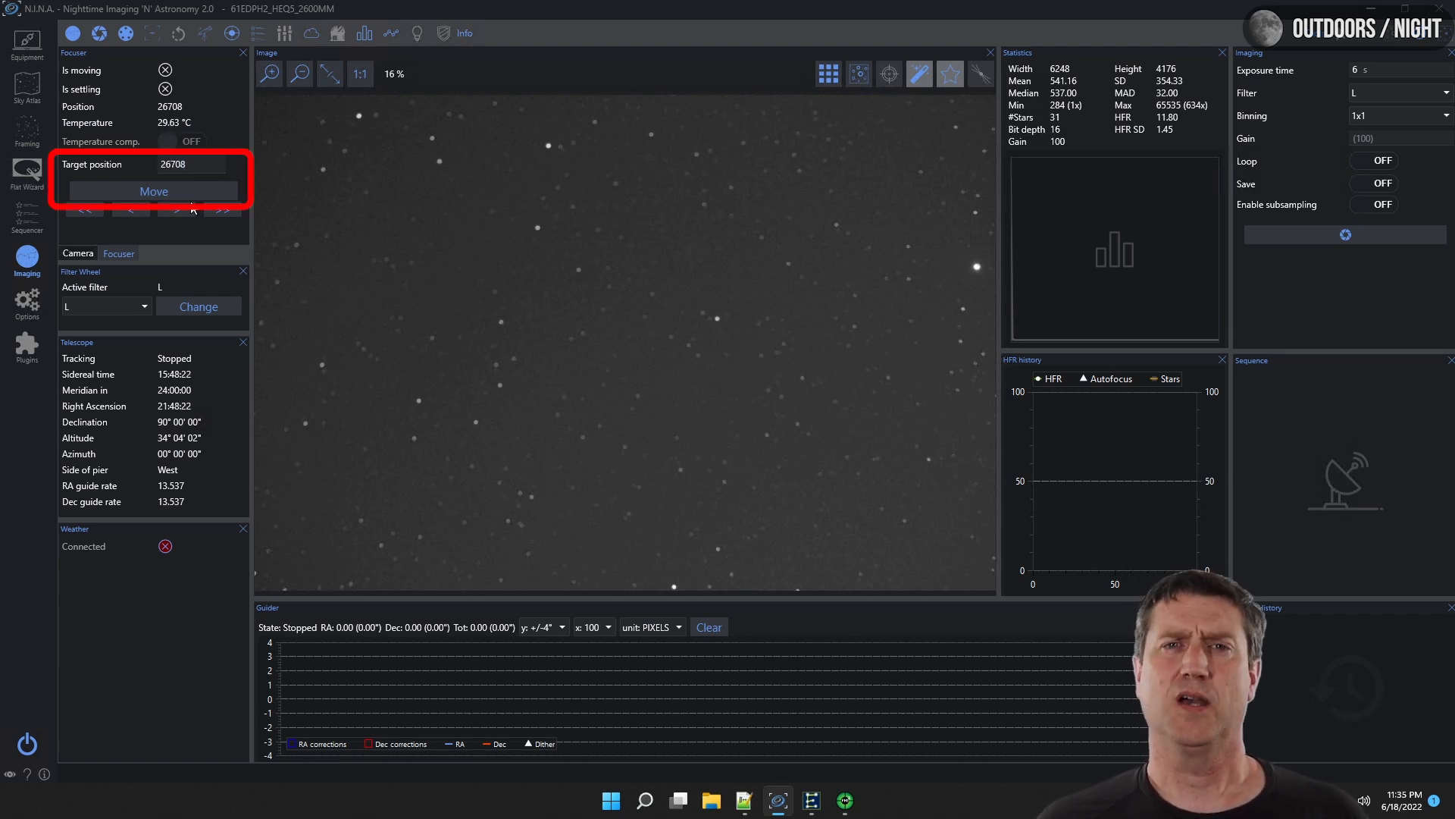
{"action": "left_click", "coordinate": [152, 191]}
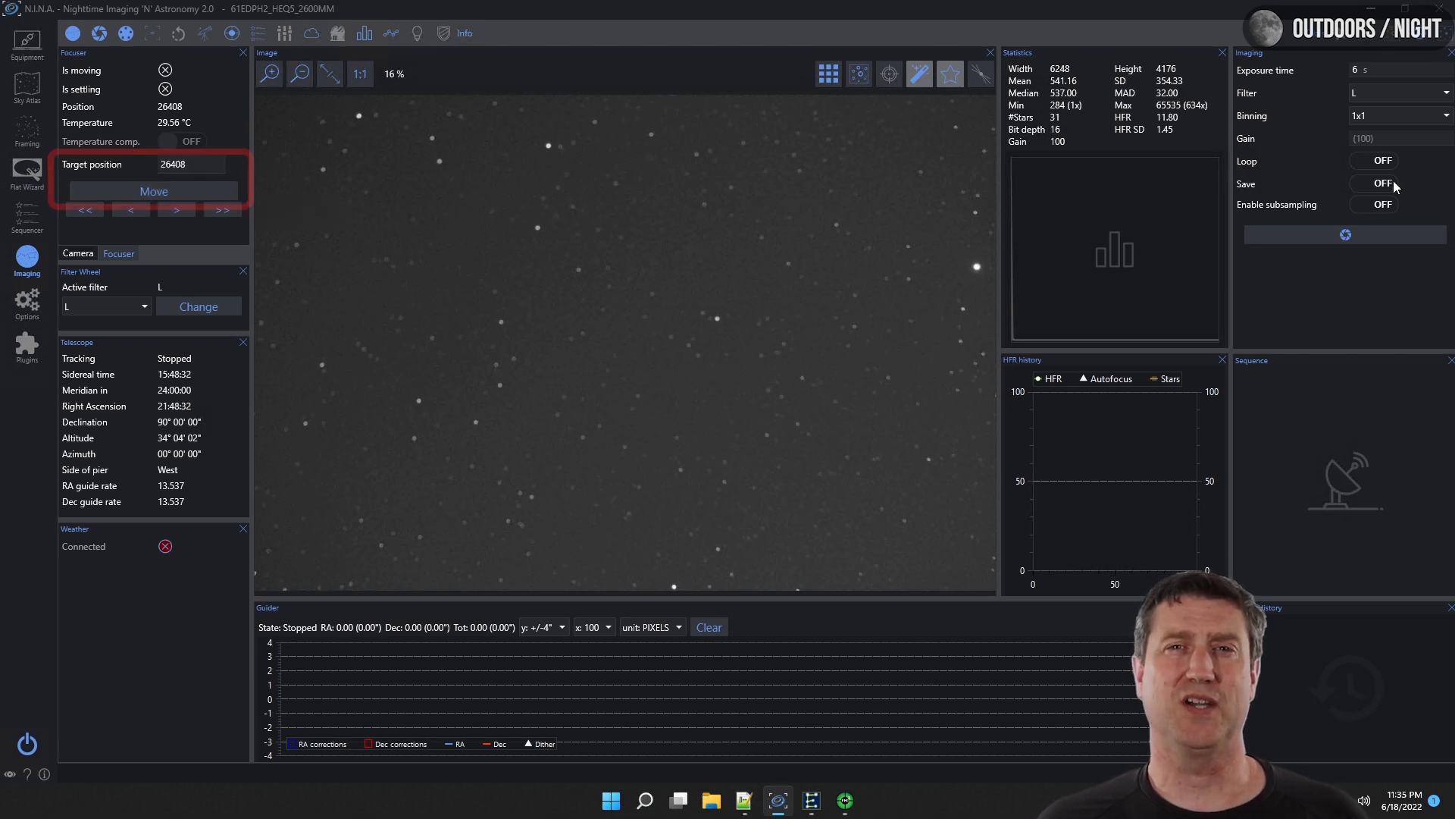
{"action": "left_click", "coordinate": [1360, 232]}
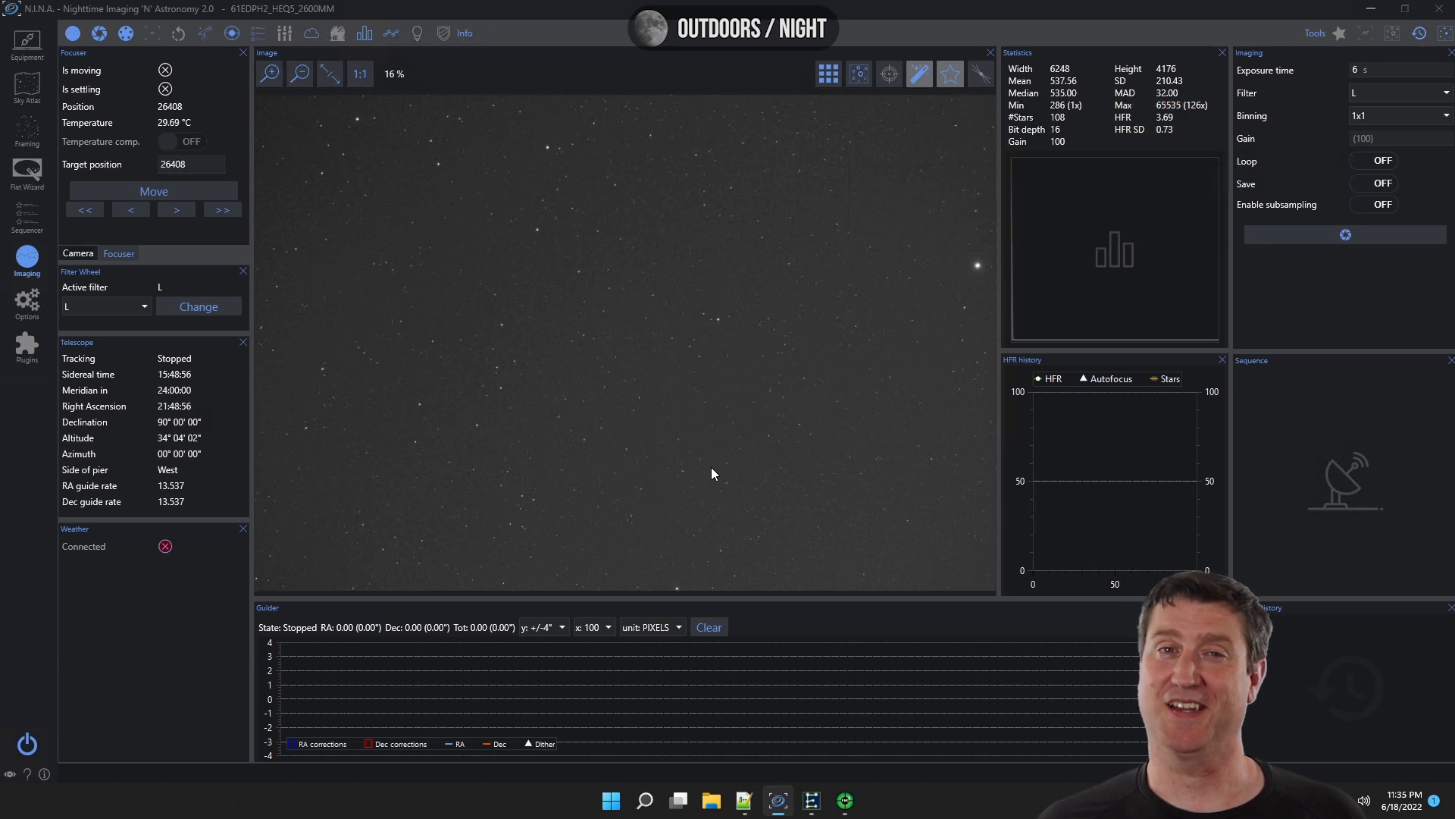
Open the Autofocus panel, dock it as a tab beside the Image panel, and toggle between them.
{"action": "left_click", "coordinate": [1366, 35]}
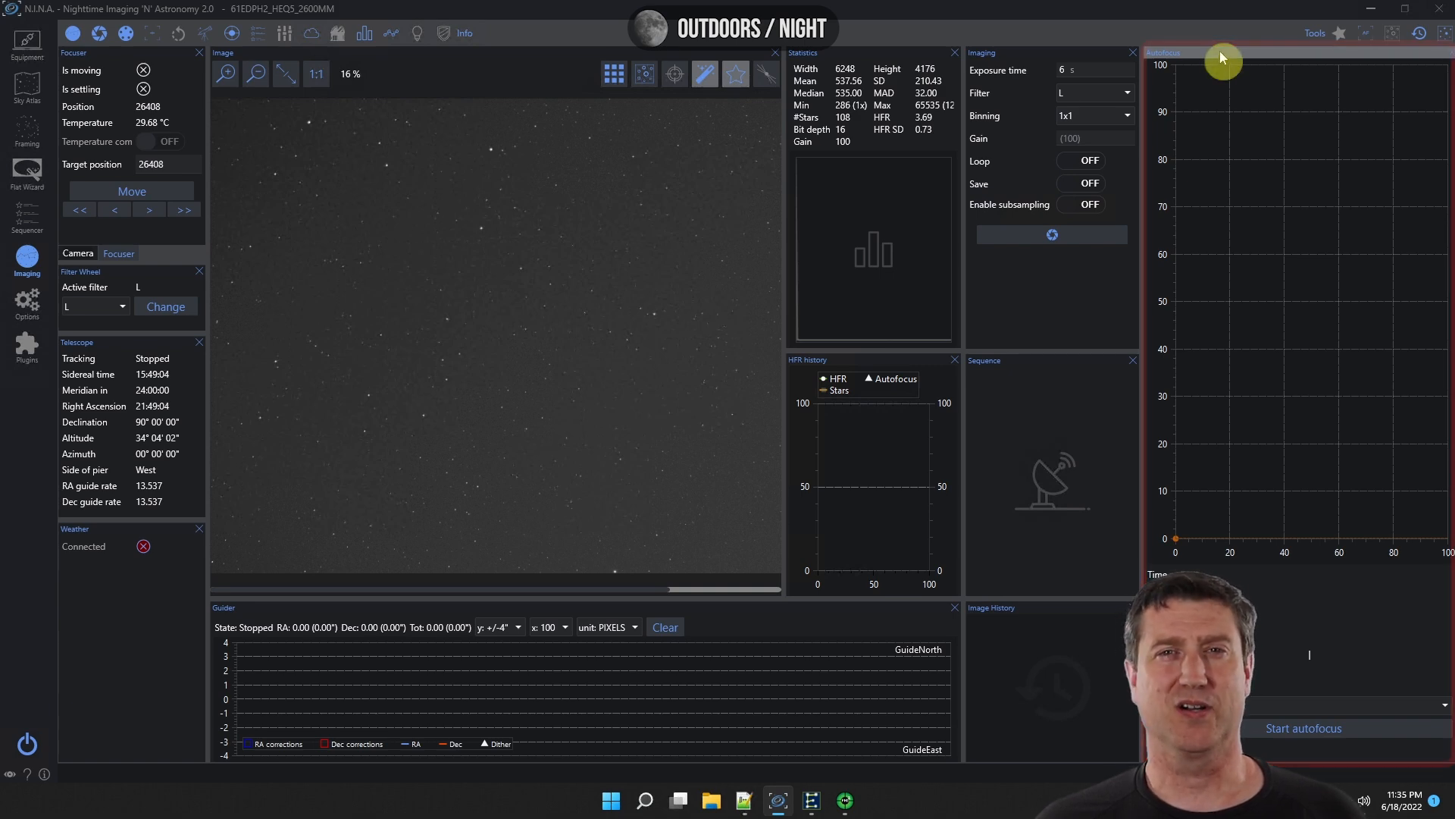
{"action": "left_click_drag", "start_coordinate": [1221, 49], "coordinate": [625, 328]}
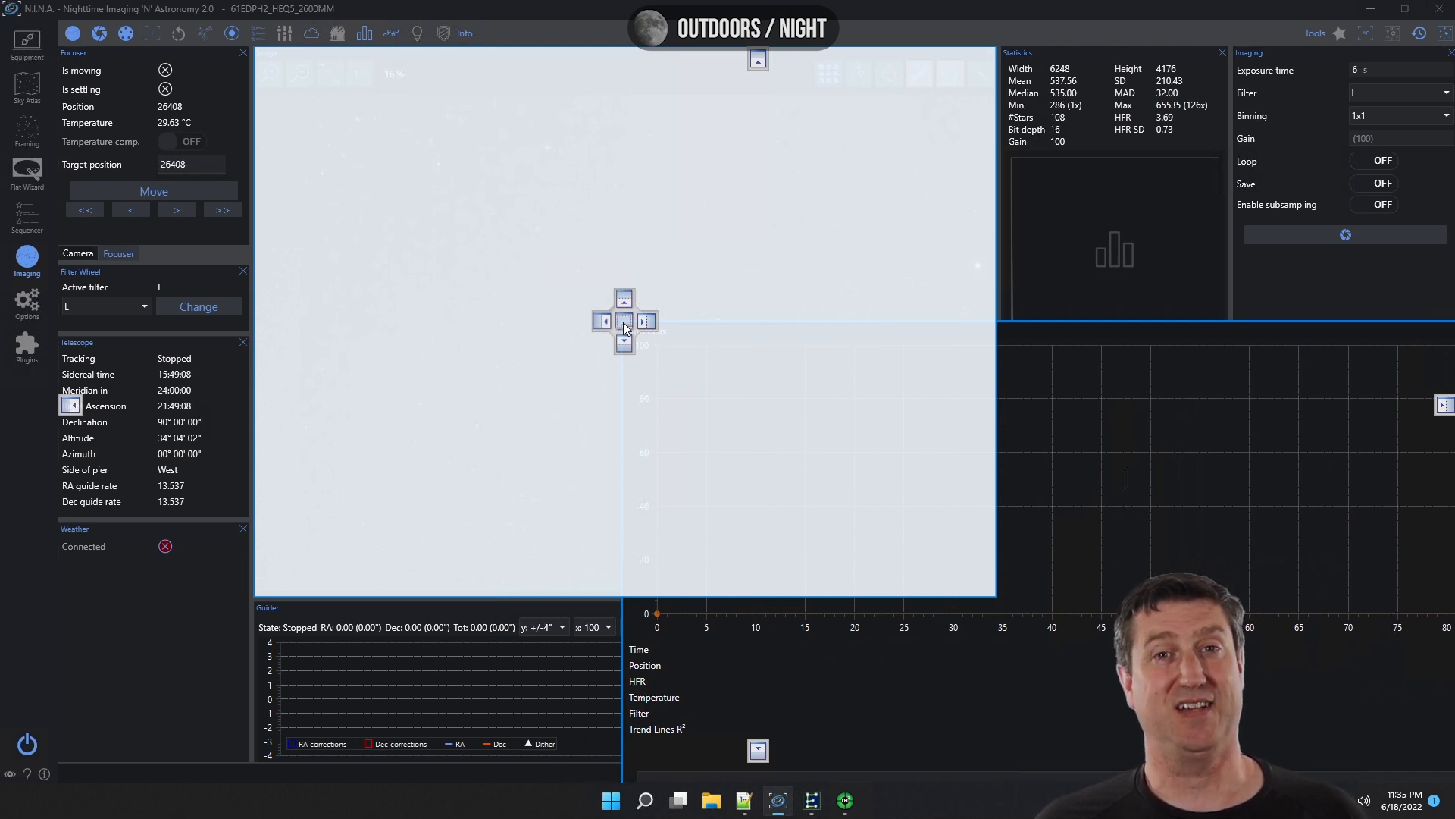
{"action": "left_click_drag", "start_coordinate": [624, 327], "coordinate": [623, 322]}
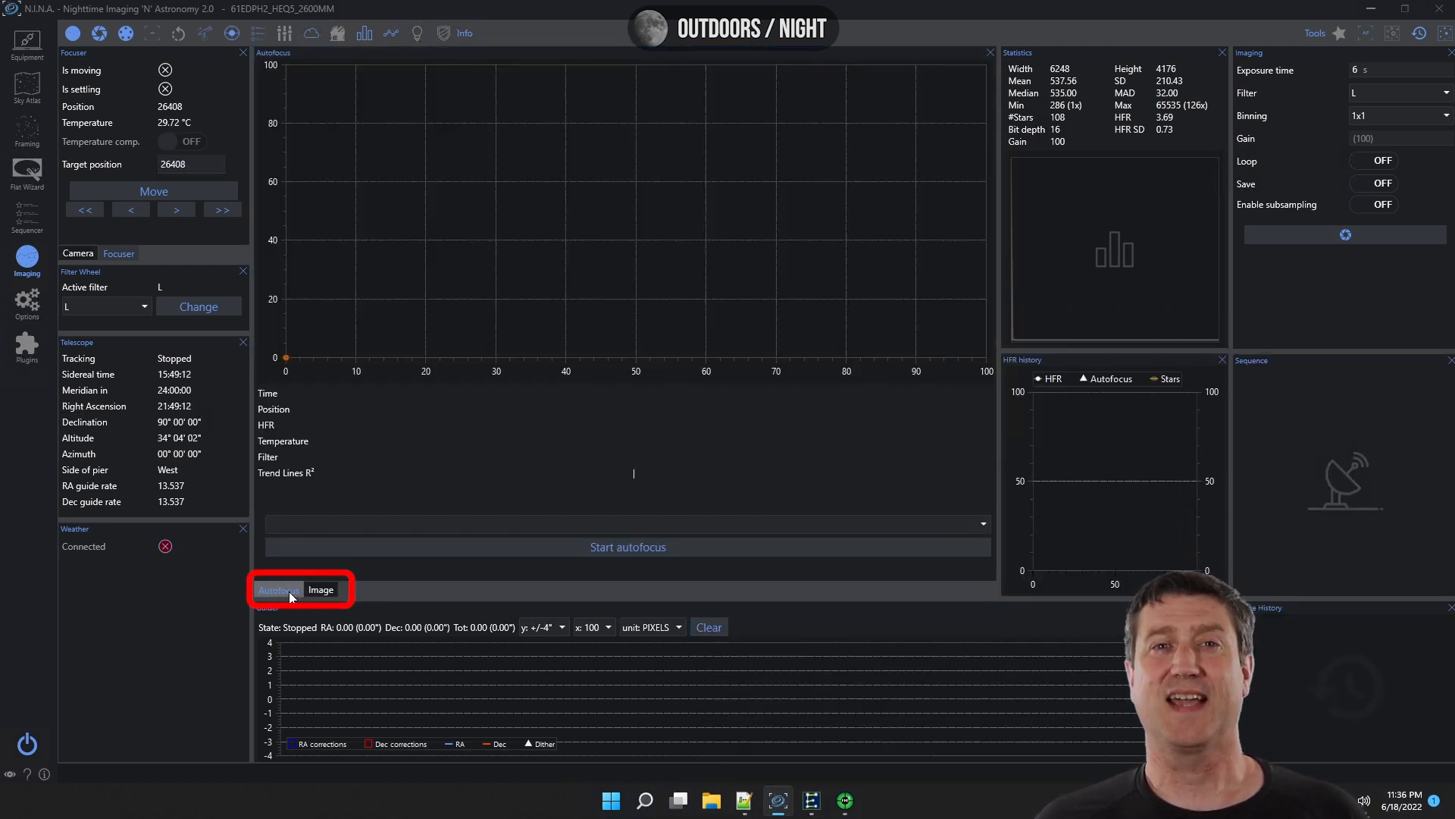
{"action": "left_click", "coordinate": [320, 589]}
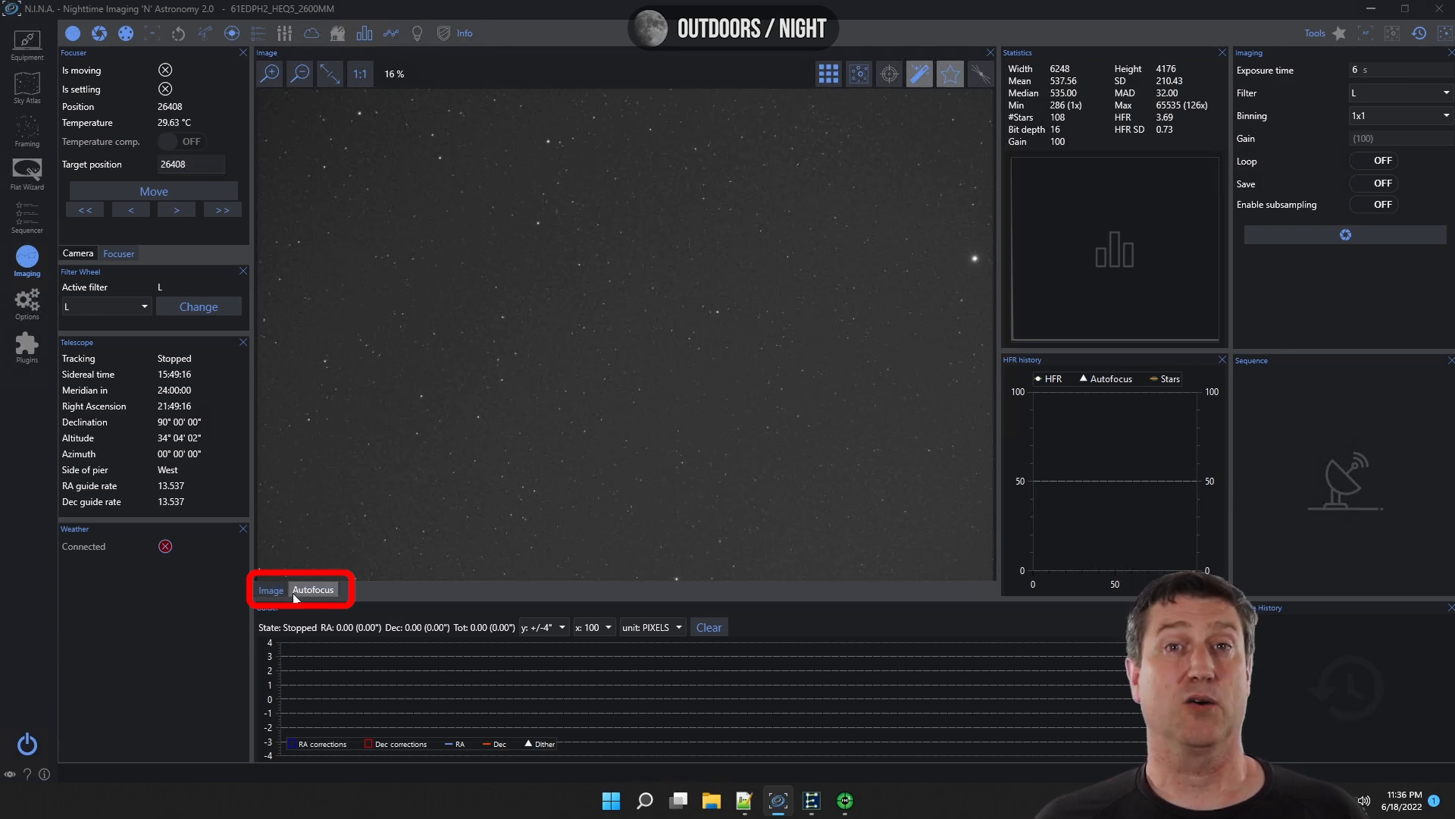
{"action": "left_click", "coordinate": [295, 591]}
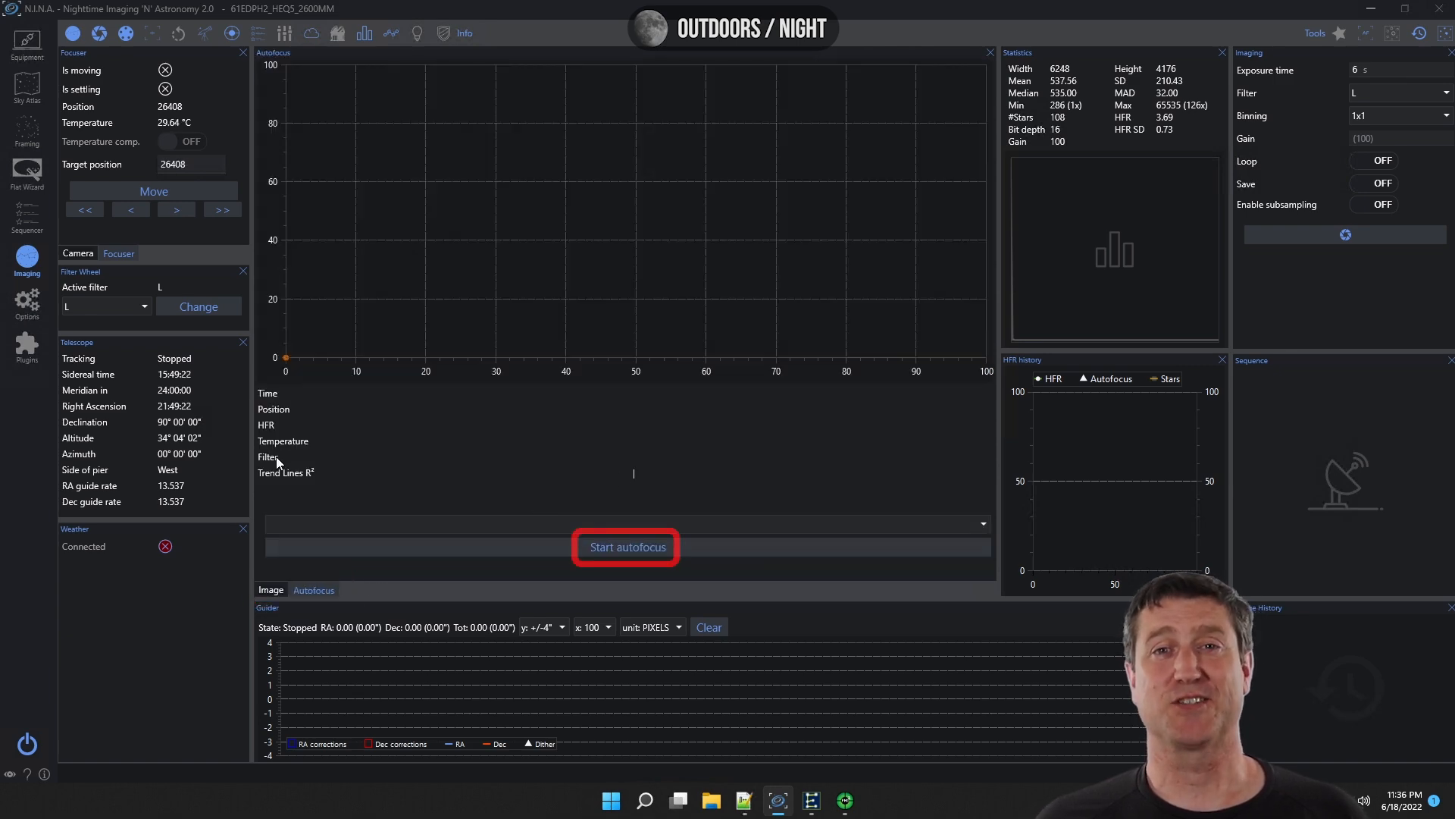
Start an autofocus run, plotting a V-curve that settles the focuser at 26347 with HFR 3.19.
{"action": "left_click", "coordinate": [629, 548]}
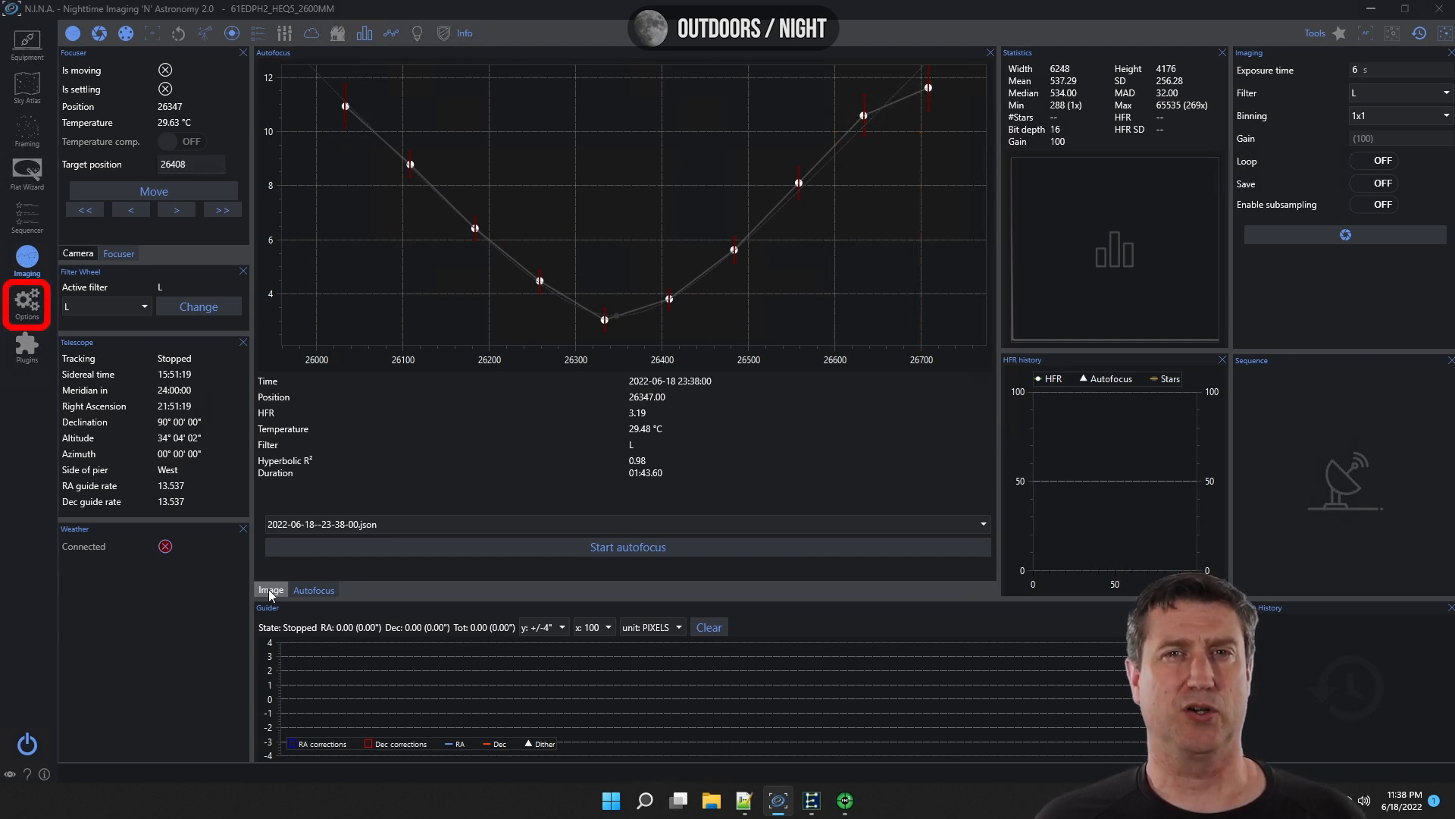
Enter 100 as the outward (OUT) focuser backlash in the Autofocus options.
{"action": "left_click", "coordinate": [23, 309]}
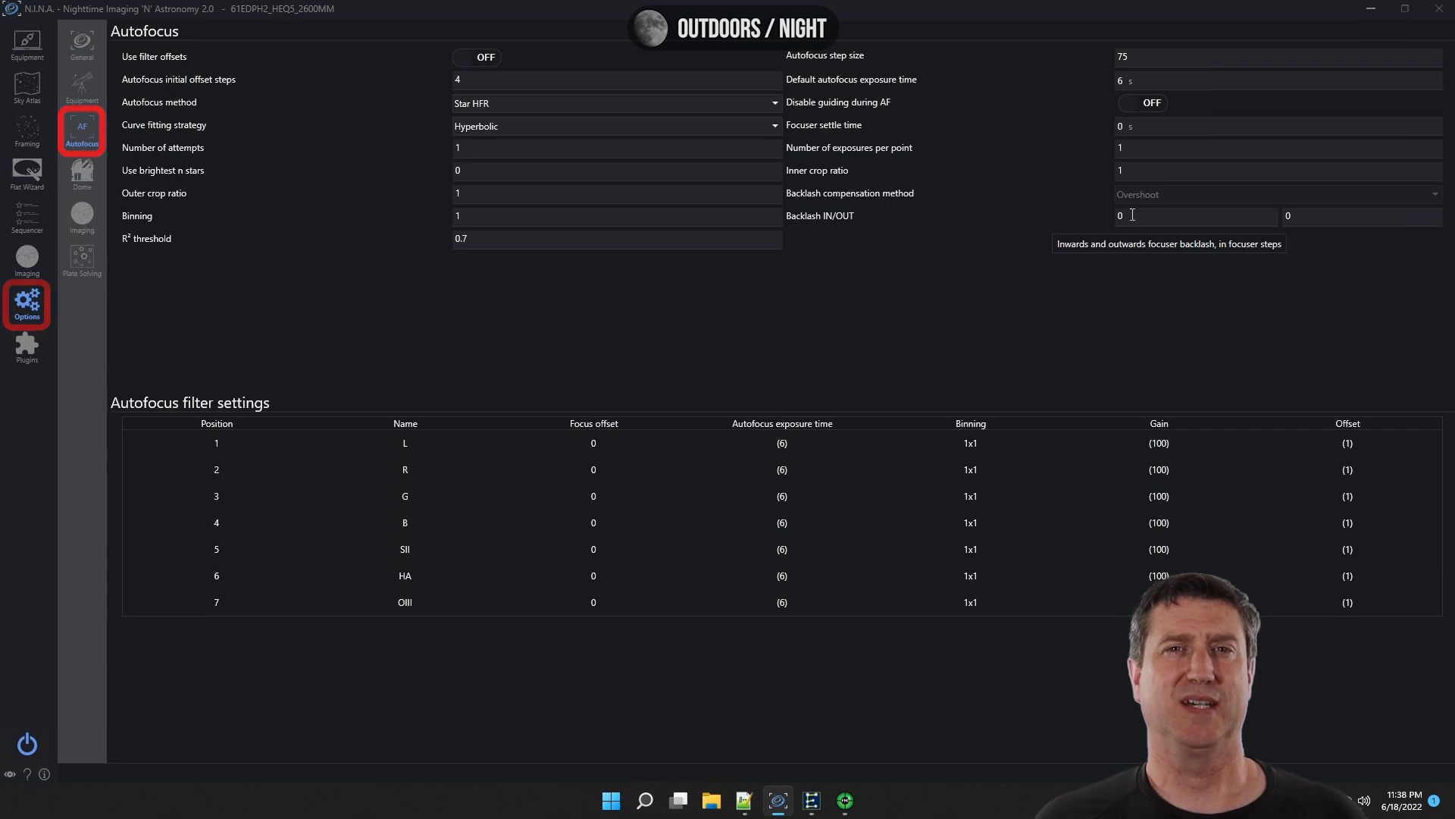
{"action": "left_click", "coordinate": [1311, 215]}
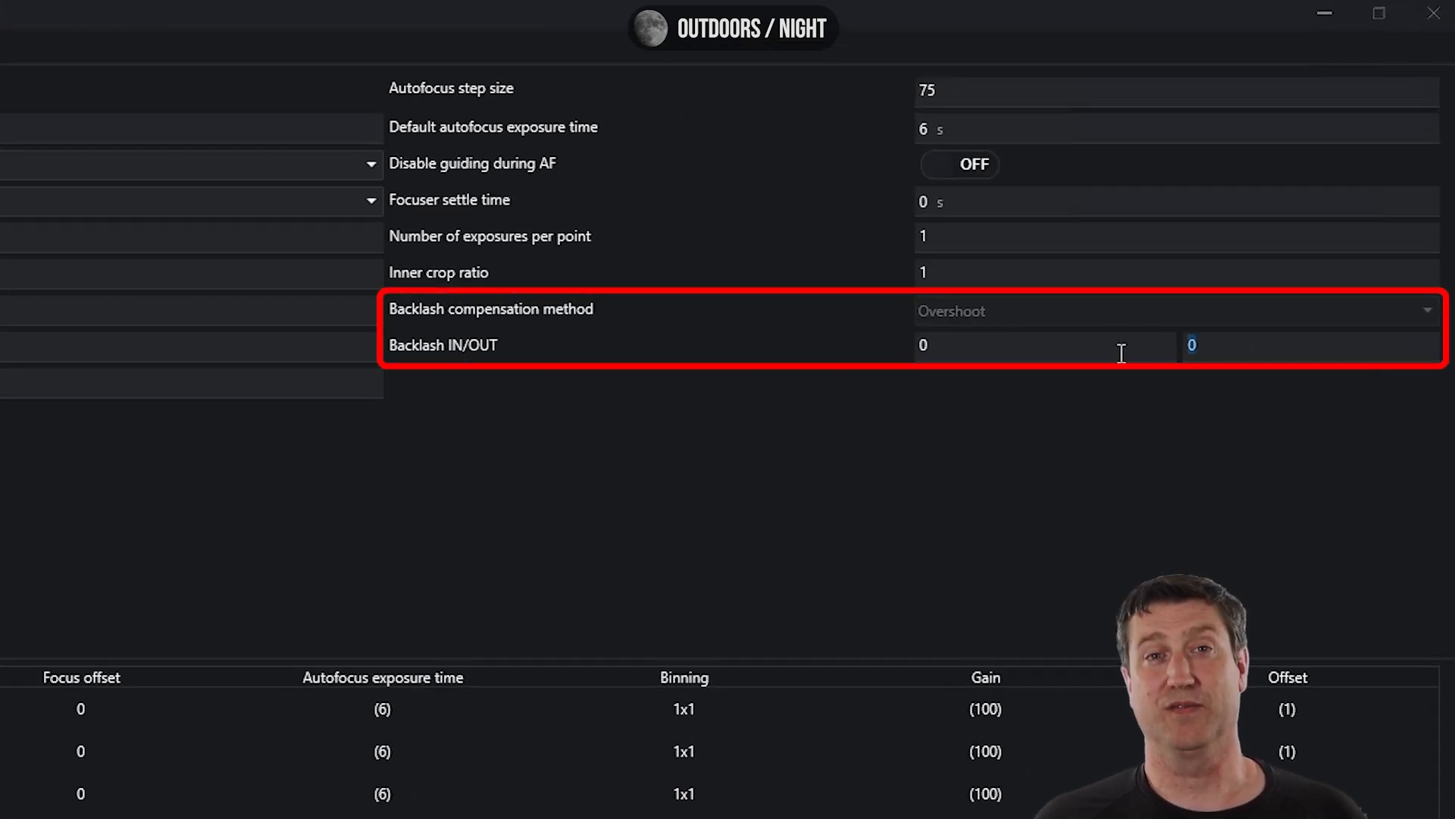
{"action": "type", "text": "100"}
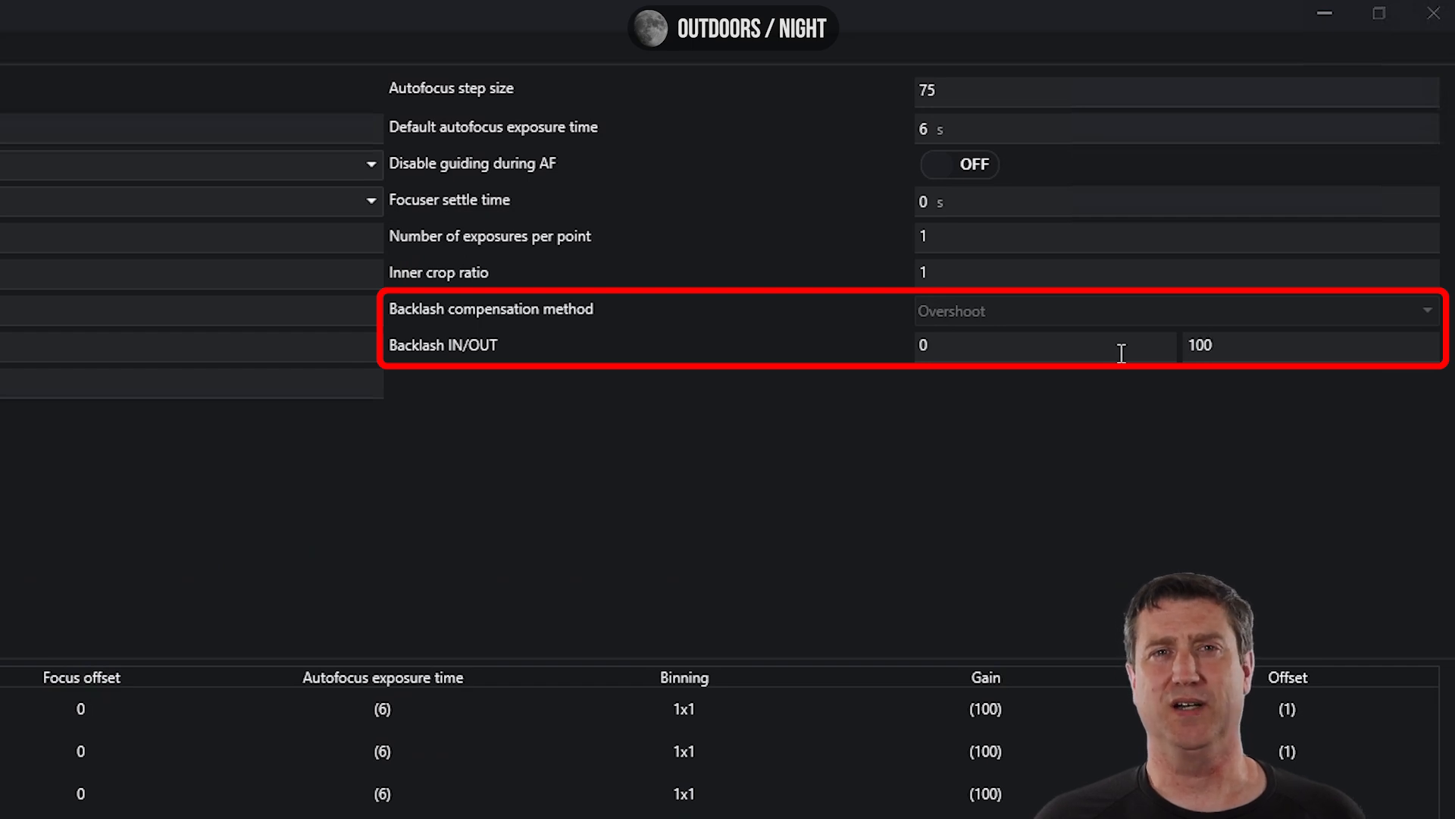
{"action": "left_click", "coordinate": [1000, 347]}
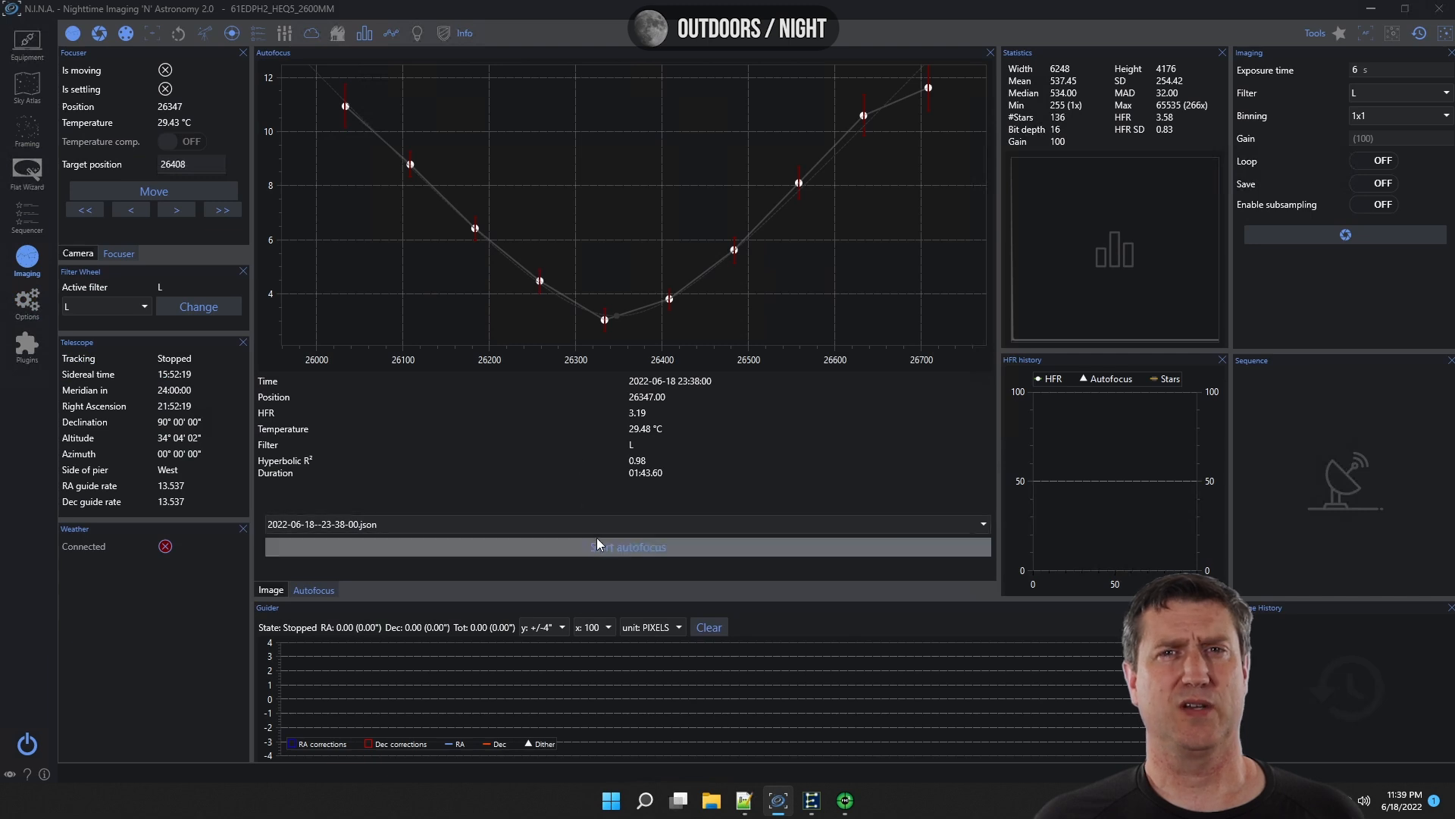
Take a 6 s L-filter test frame at the new focus, measuring 80 stars at HFR 2.97.
{"action": "left_click", "coordinate": [598, 542]}
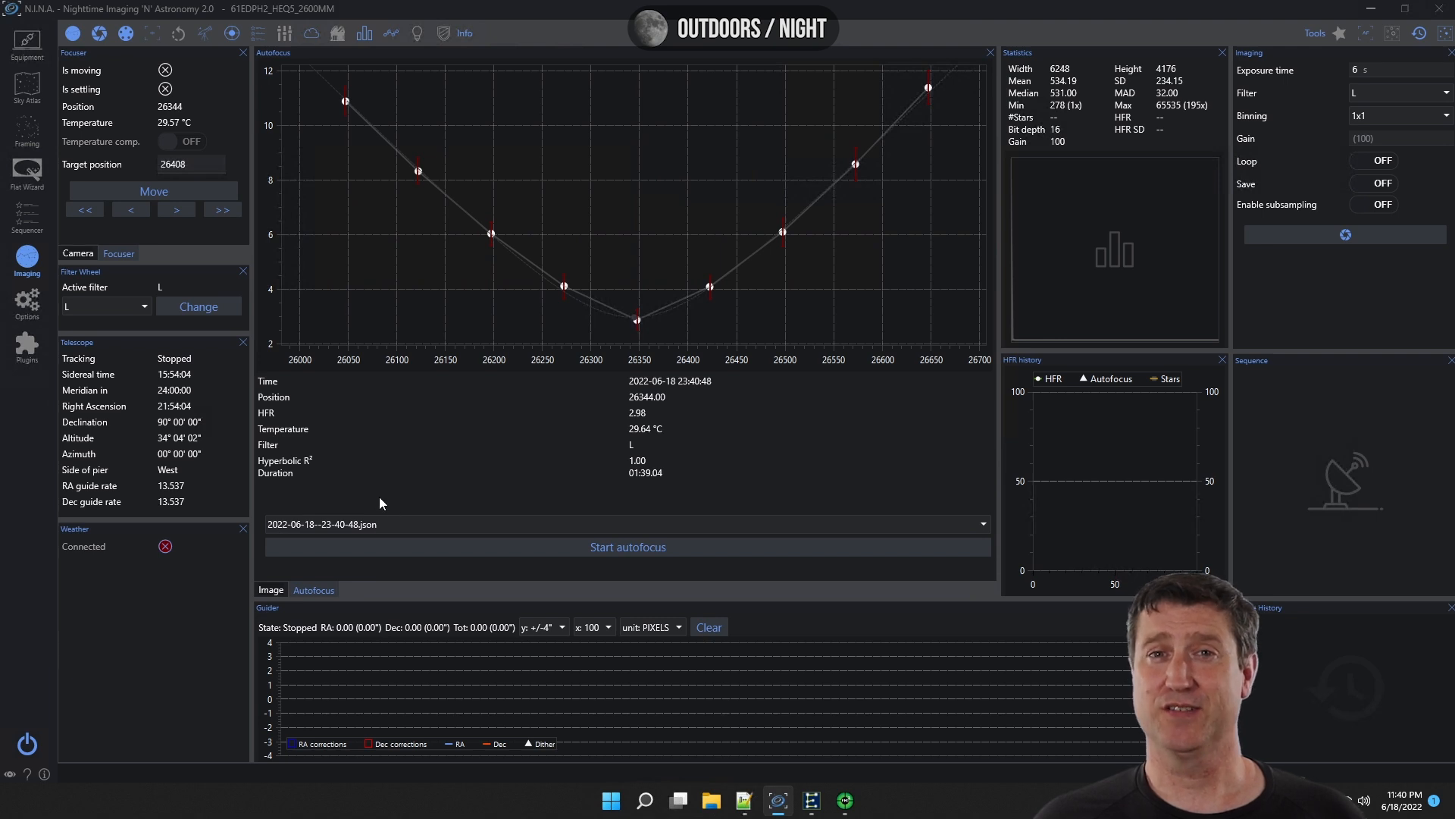
{"action": "left_click", "coordinate": [270, 591]}
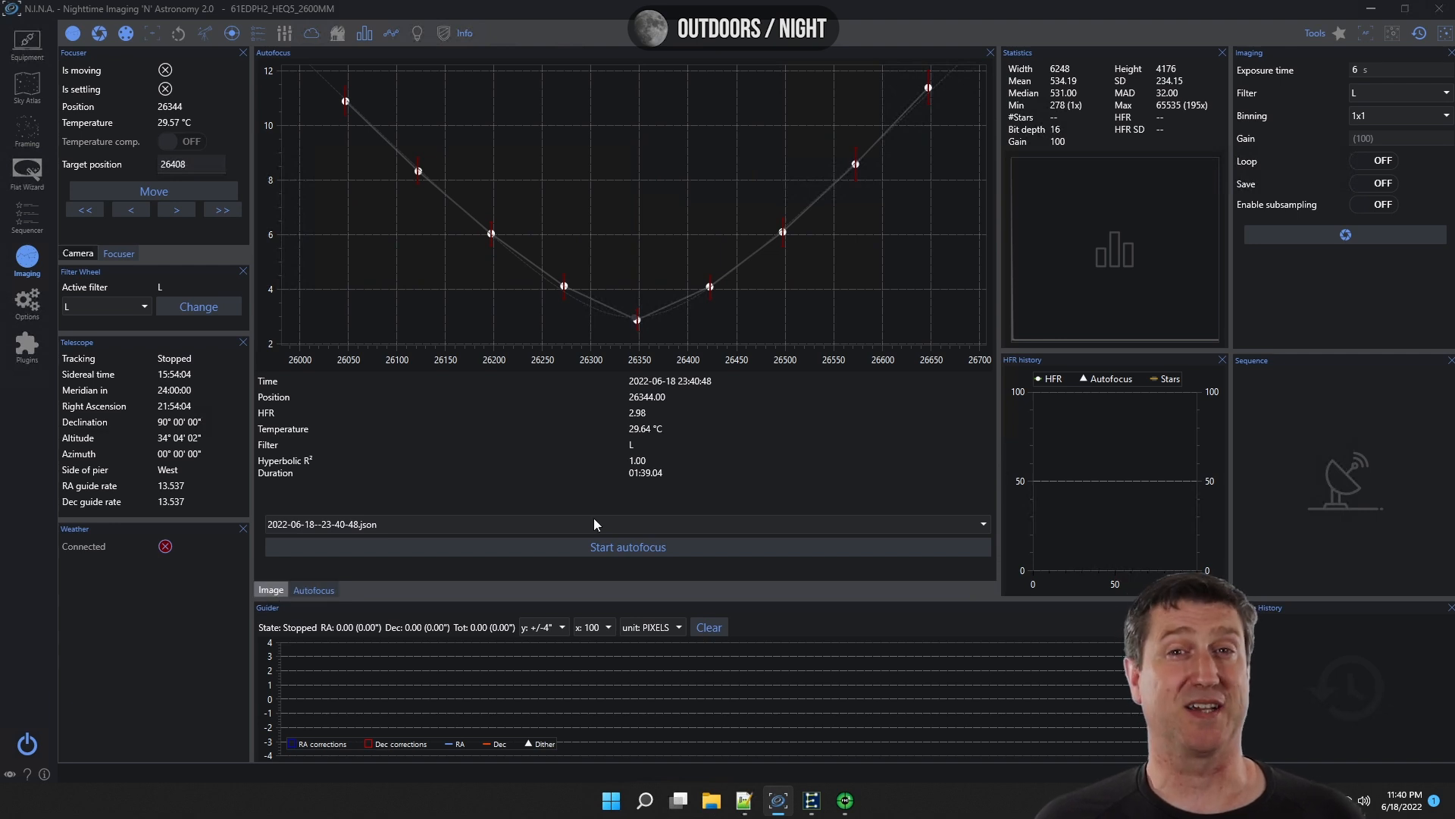
{"action": "left_click", "coordinate": [1365, 235]}
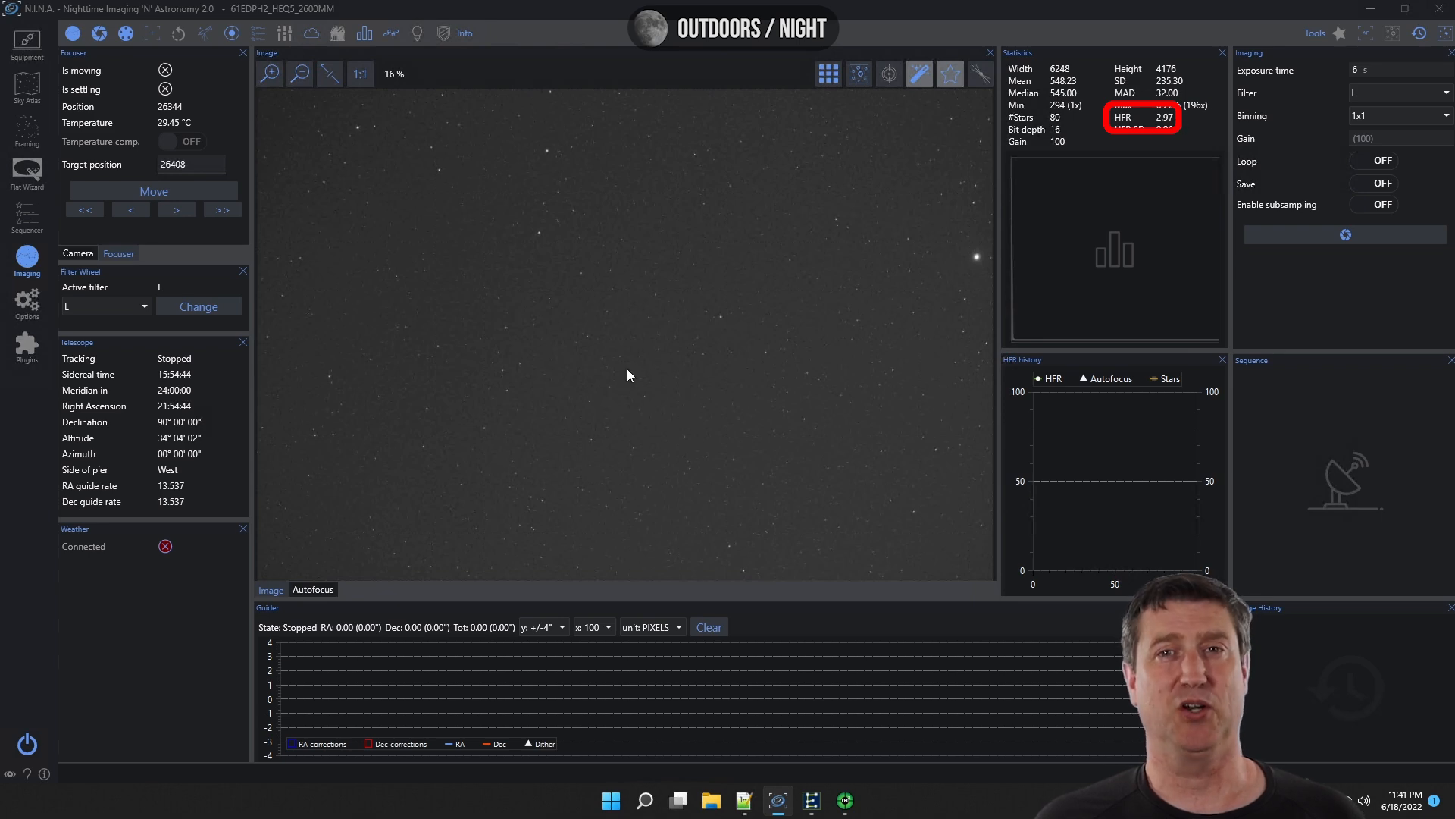
Switch the imaging filter to HA and take a 6 s test exposure through it.
{"action": "scroll", "coordinate": [626, 367], "scroll_direction": "up", "scroll_amount": 10}
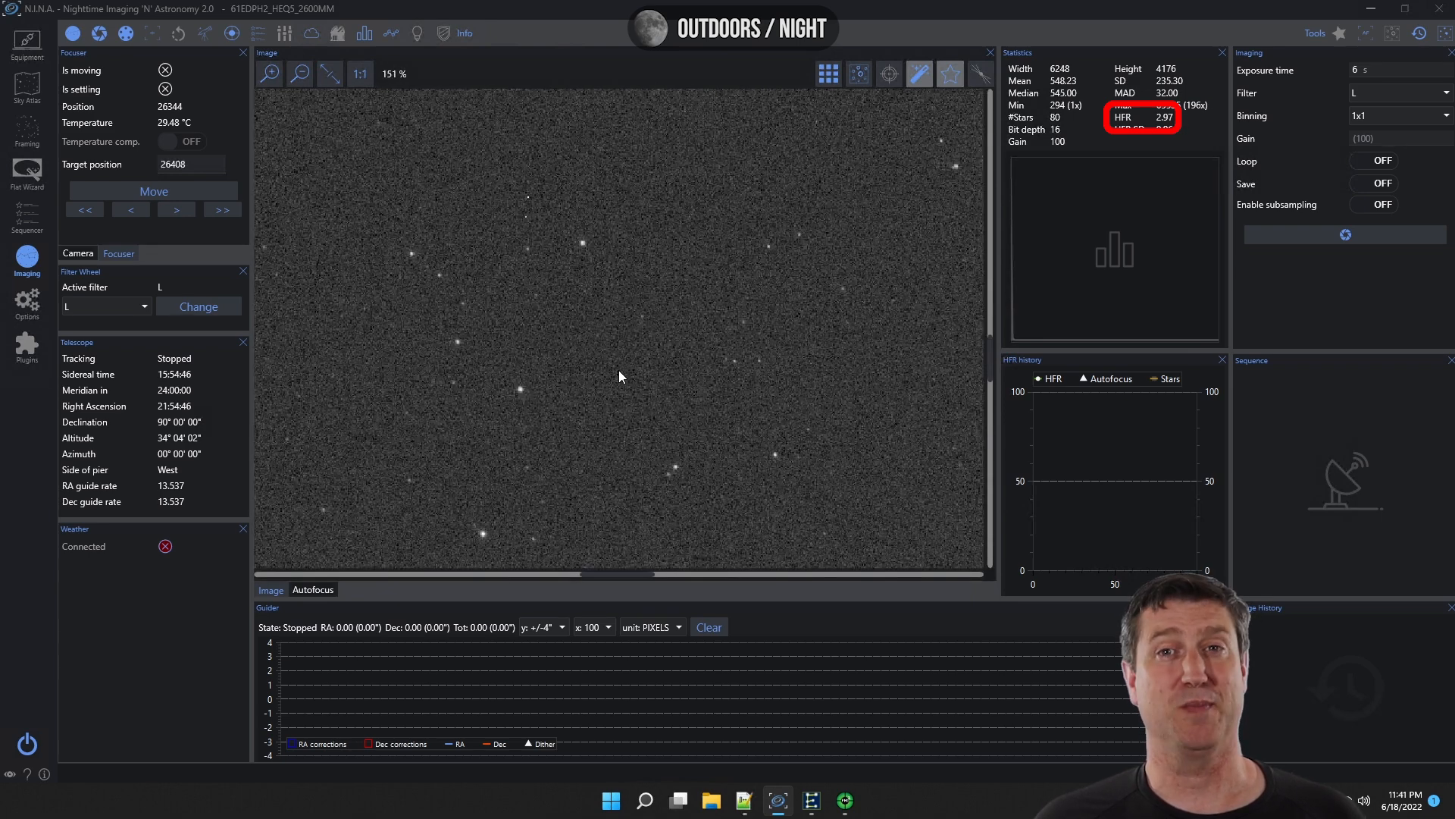
{"action": "scroll", "coordinate": [618, 371], "scroll_direction": "down", "scroll_amount": 10}
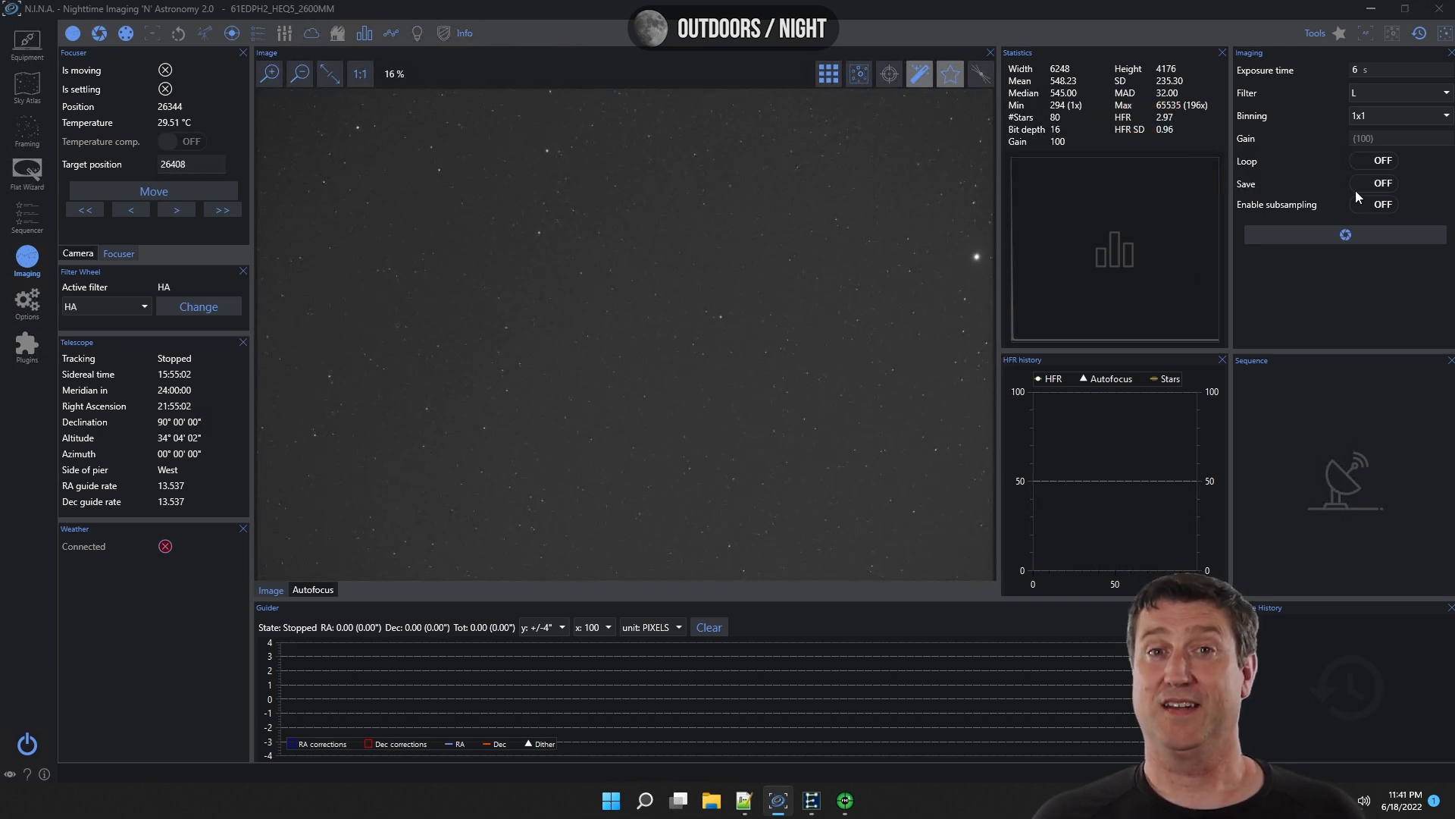
{"action": "left_click", "coordinate": [1385, 91]}
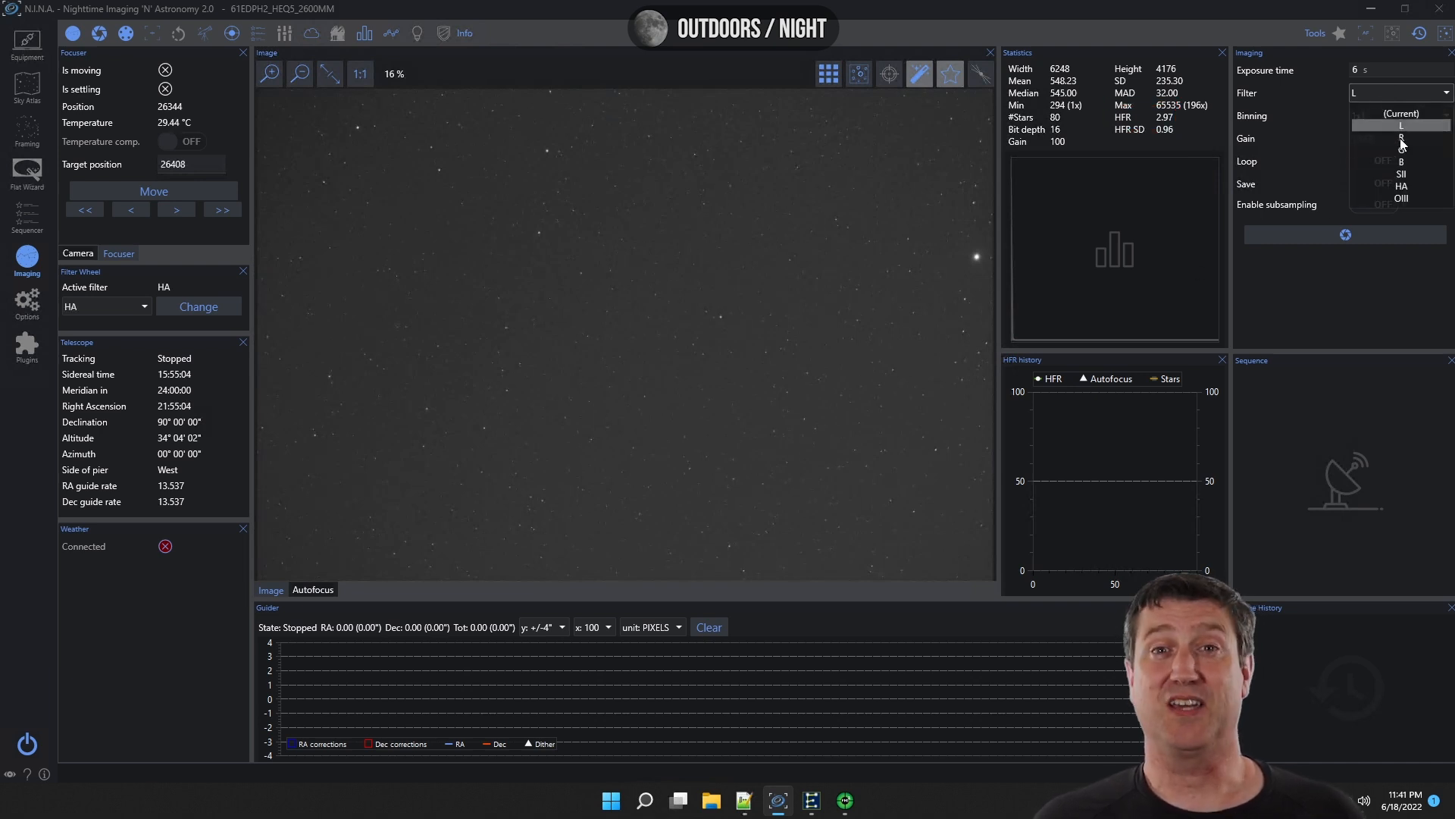
{"action": "left_click", "coordinate": [1402, 186]}
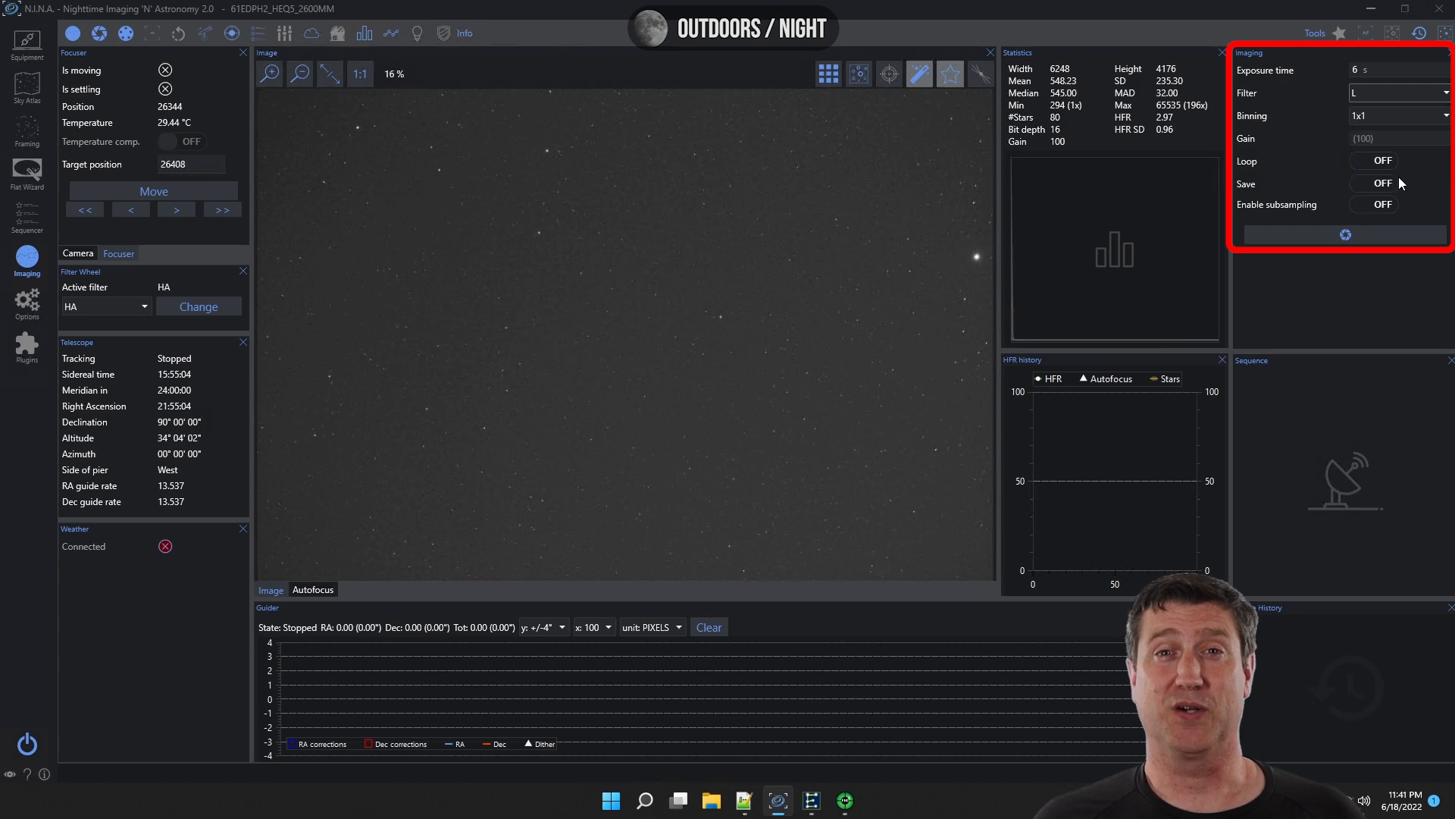
{"action": "left_click", "coordinate": [1346, 235]}
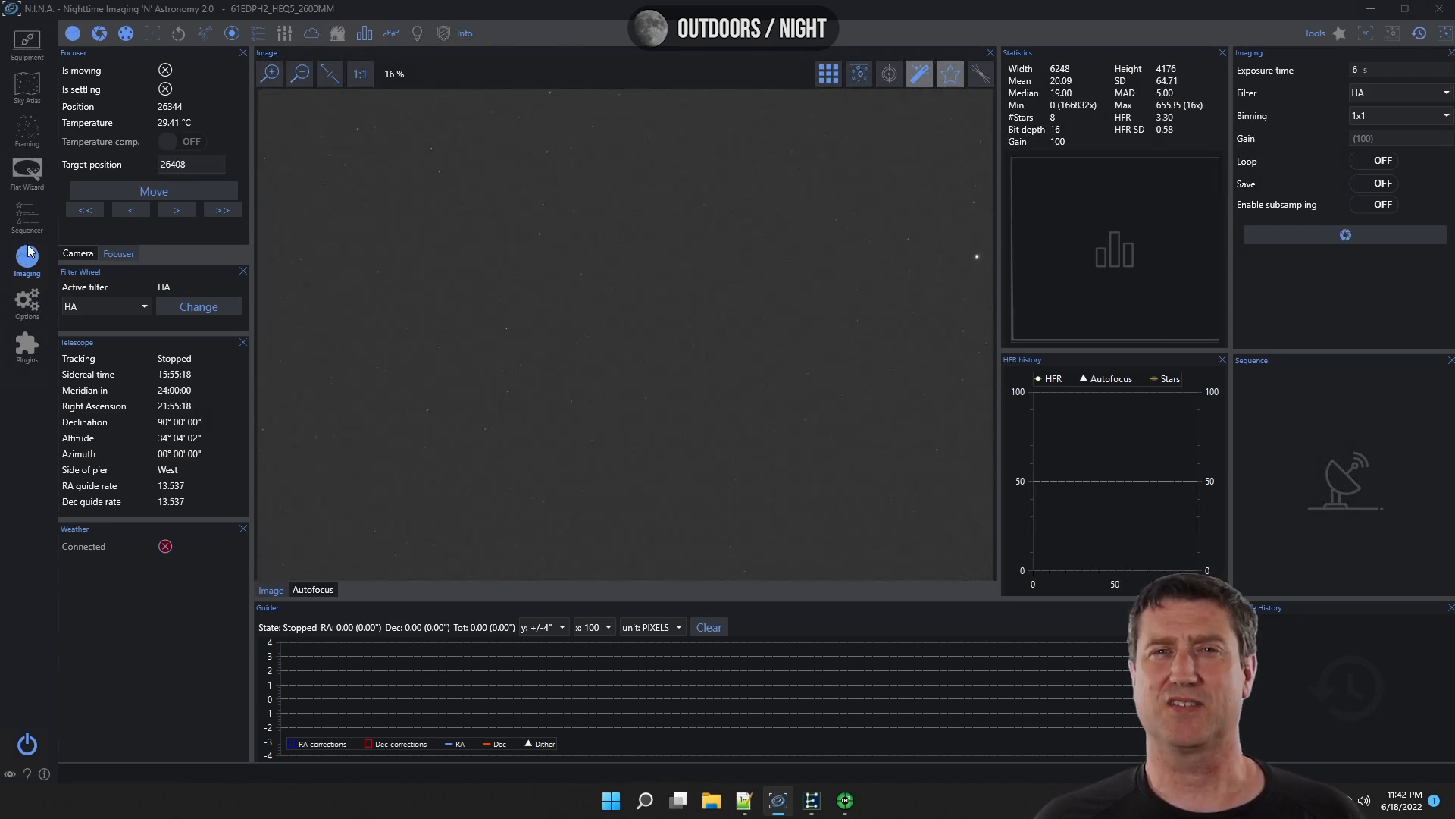
Turn on image annotation in the imaging settings and take another test exposure.
{"action": "left_click", "coordinate": [27, 301]}
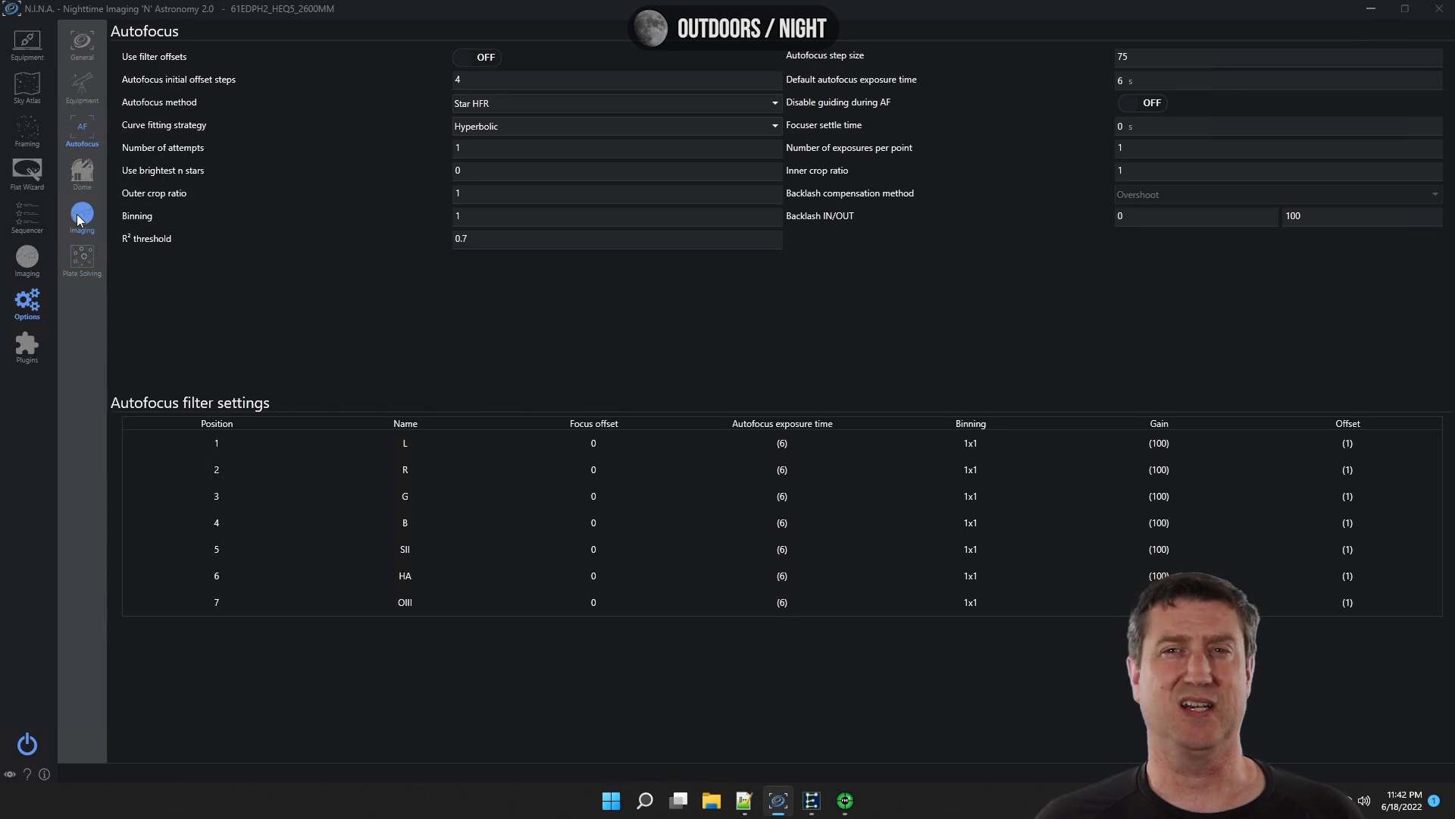
{"action": "left_click", "coordinate": [76, 213]}
{"action": "left_click", "coordinate": [973, 242]}
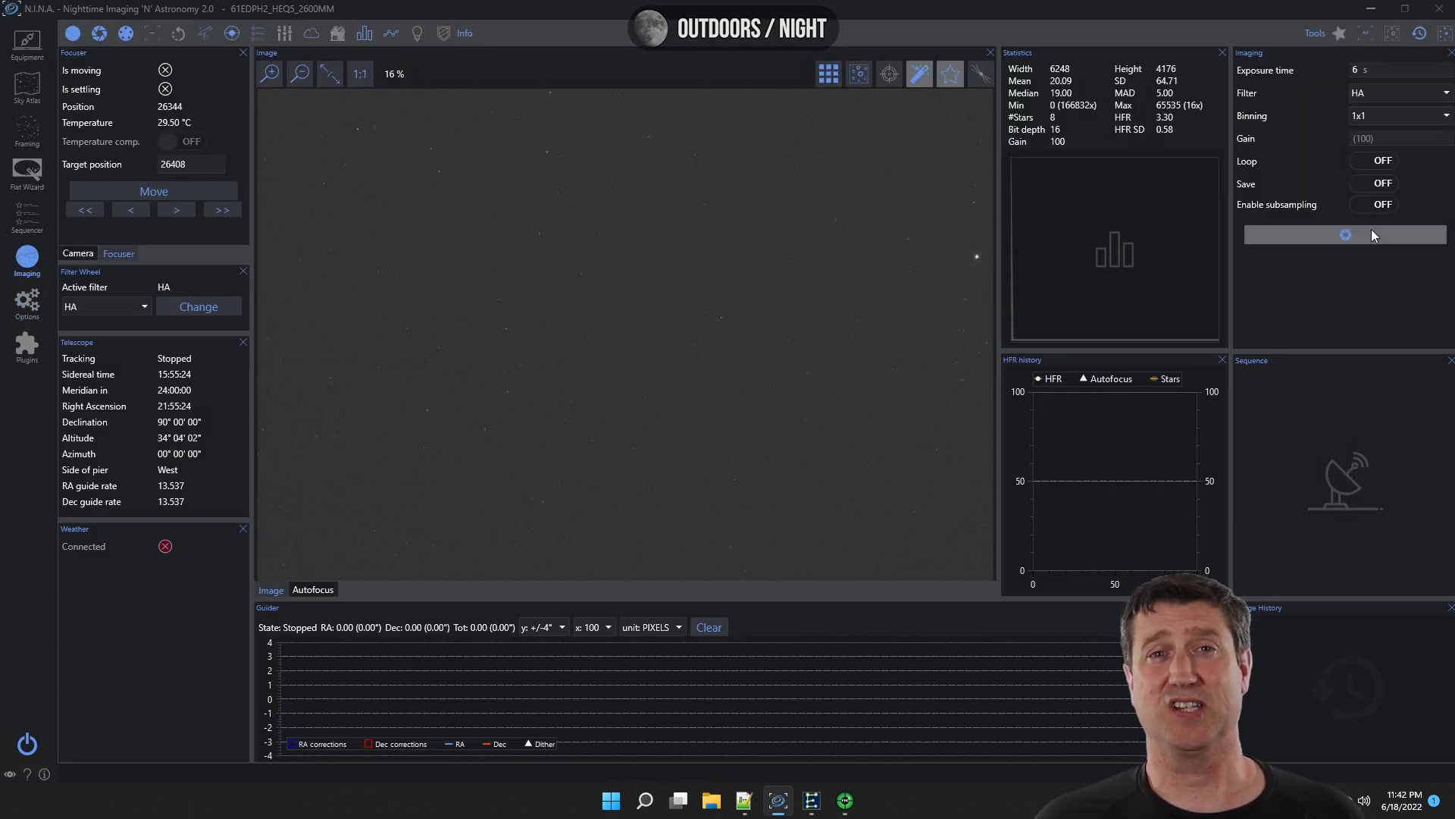
{"action": "left_click", "coordinate": [1363, 231]}
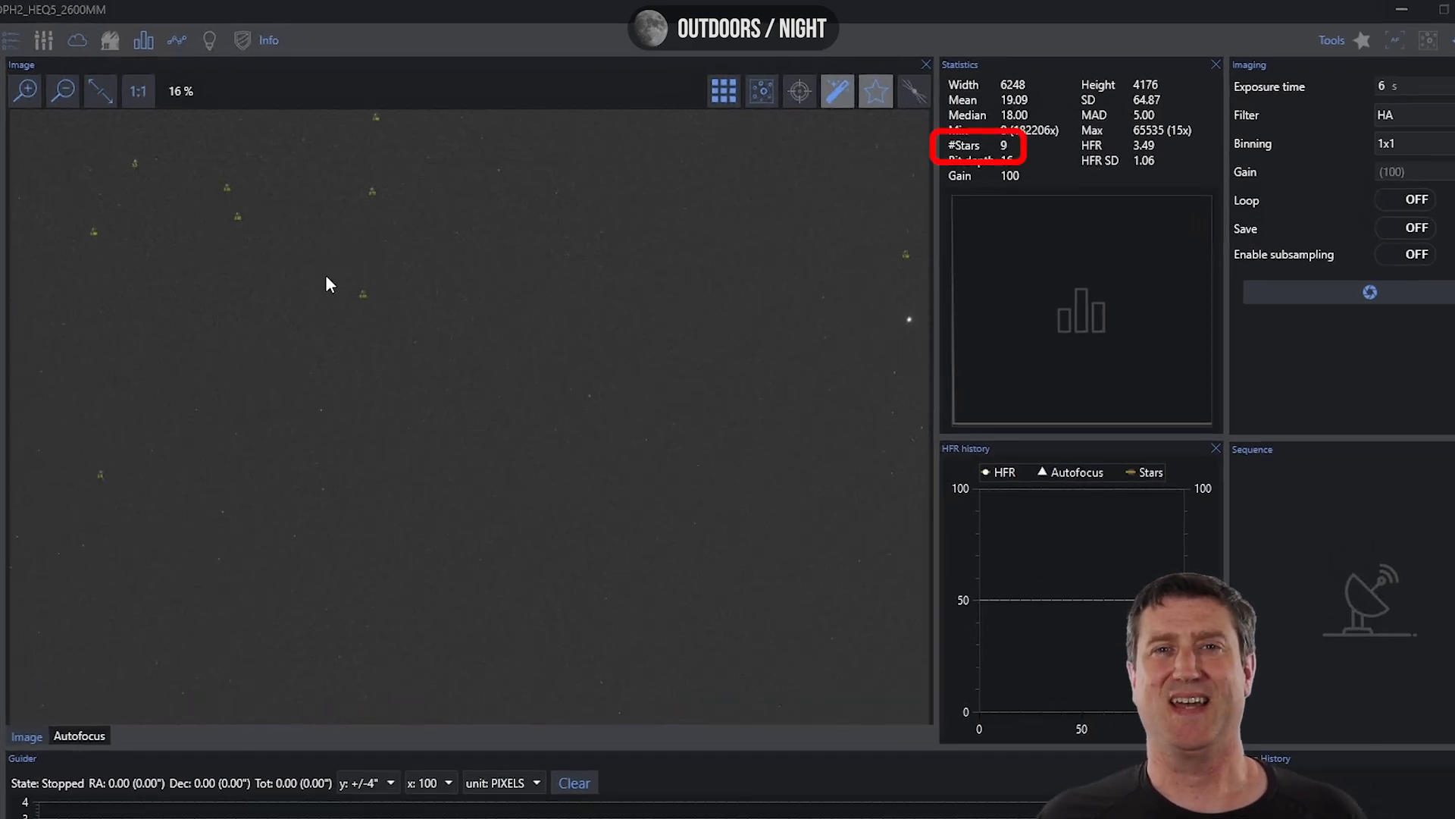
Raise the exposure time to 12 s and capture an HA test frame with 26 stars detected.
{"action": "scroll", "coordinate": [325, 275], "scroll_direction": "up", "scroll_amount": 5}
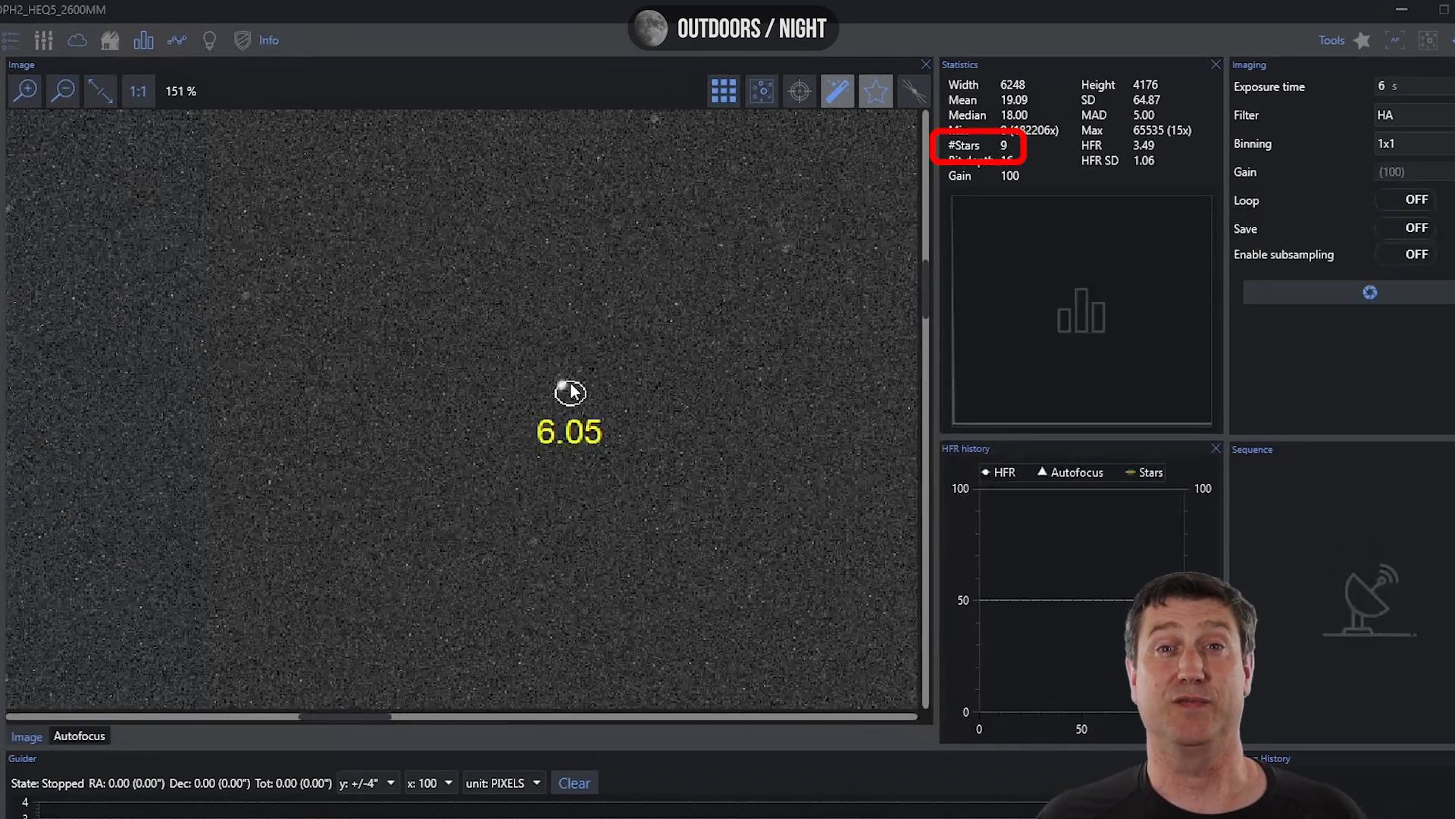
{"action": "scroll", "coordinate": [570, 396], "scroll_direction": "down", "scroll_amount": 5}
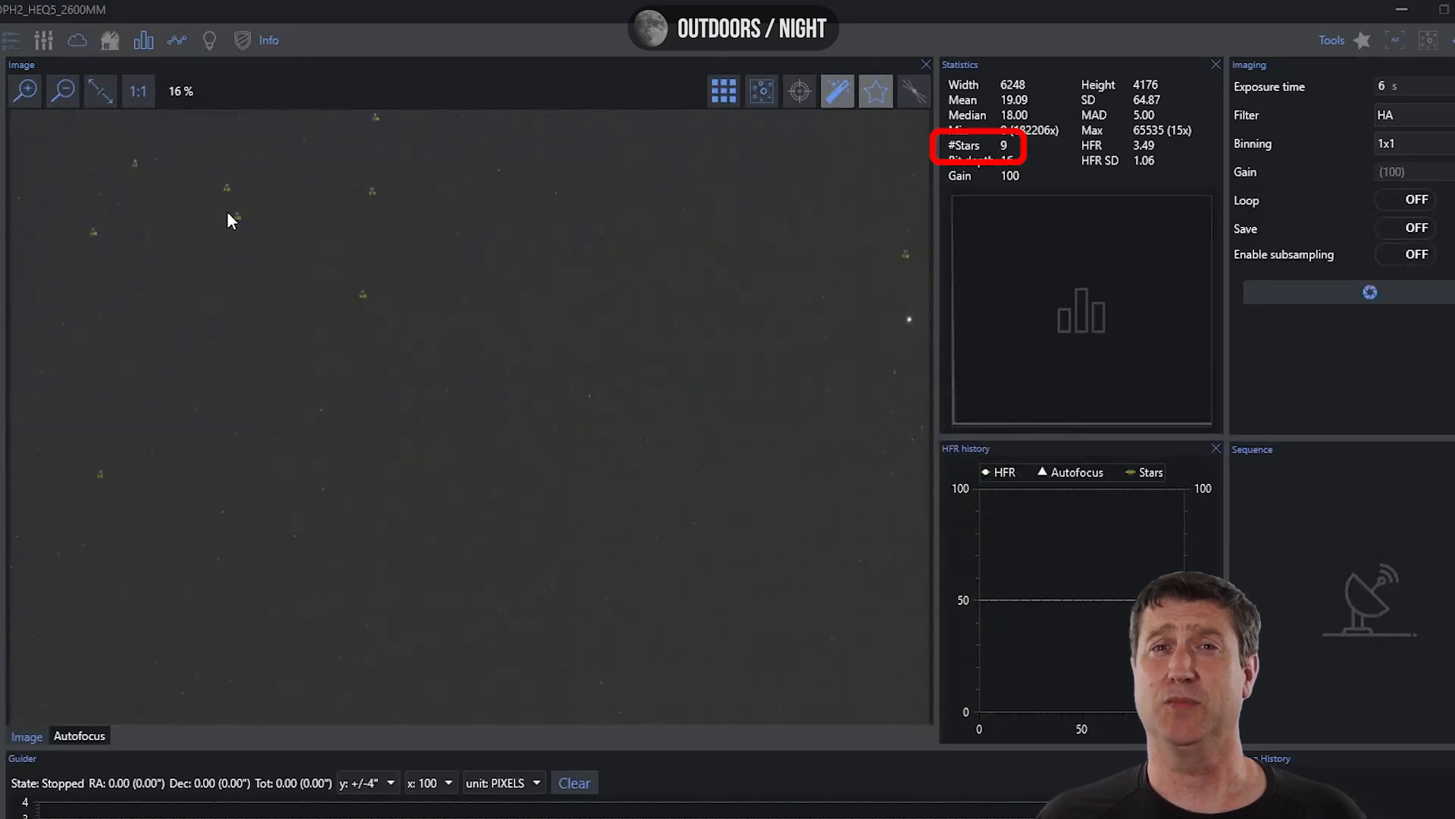
{"action": "scroll", "coordinate": [235, 213], "scroll_direction": "up", "scroll_amount": 4}
{"action": "scroll", "coordinate": [277, 307], "scroll_direction": "down", "scroll_amount": 4}
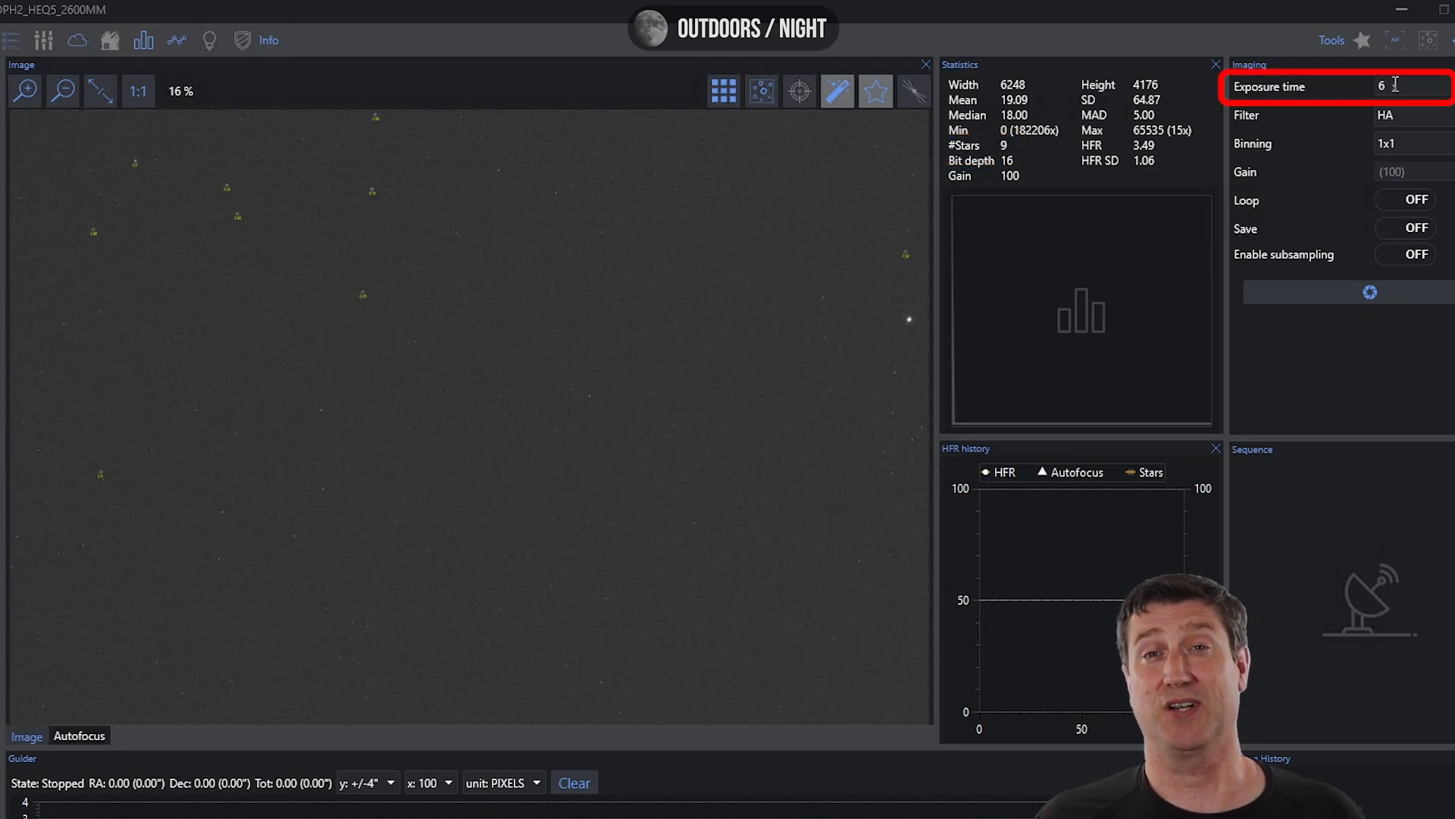
{"action": "type", "text": "1"}
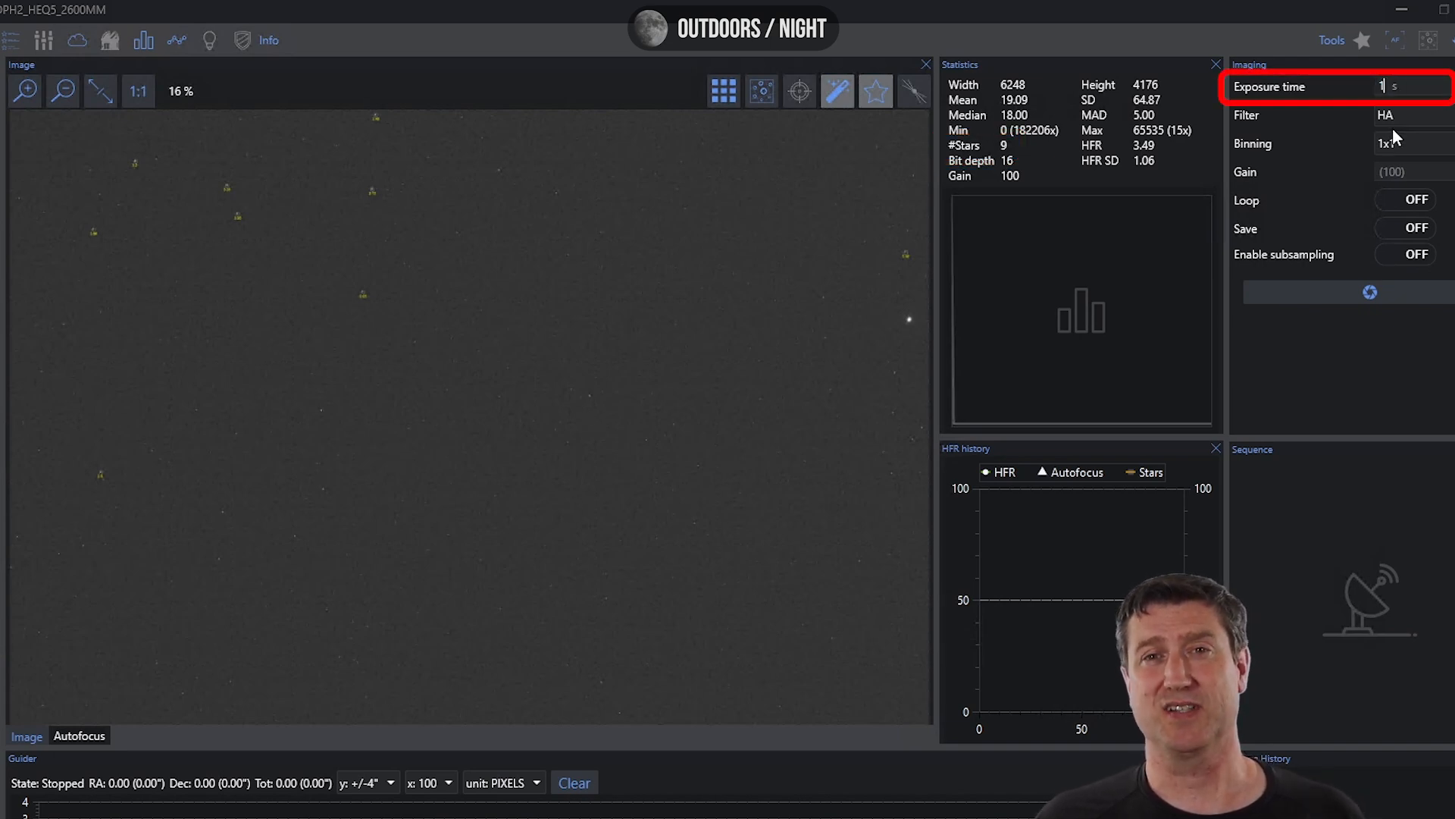
{"action": "type", "text": "0"}
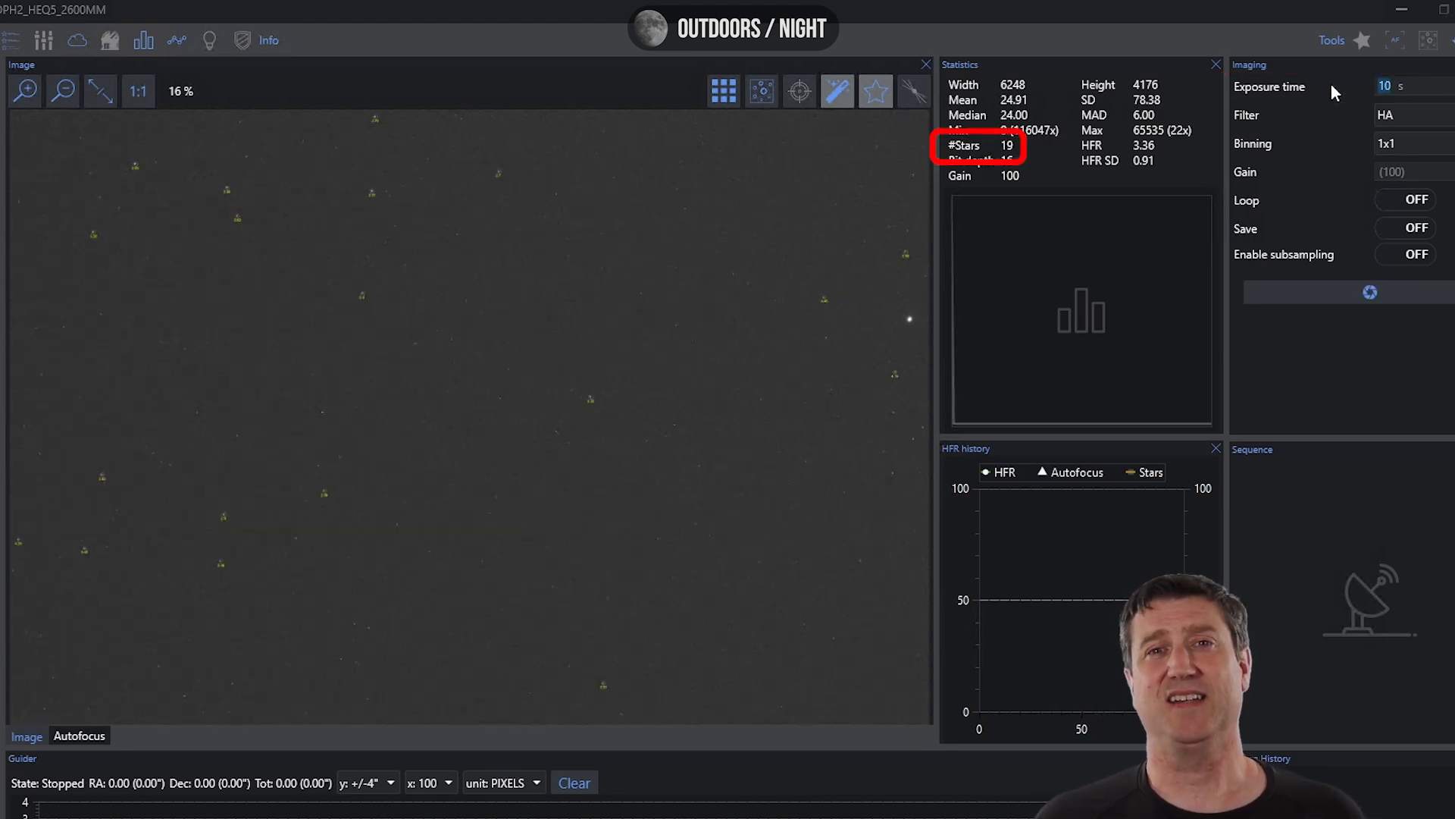
{"action": "type", "text": "12"}
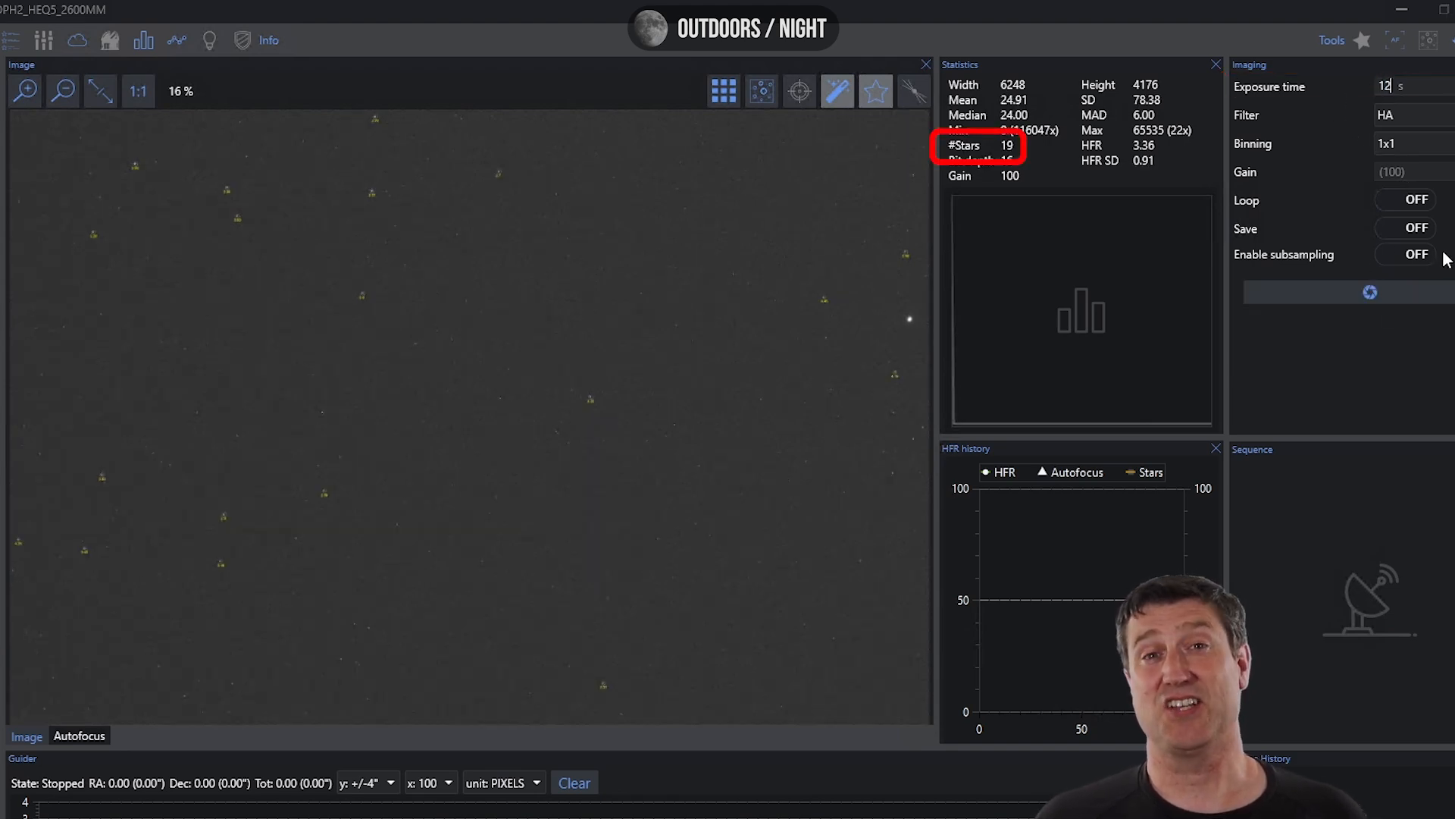
{"action": "left_click", "coordinate": [1381, 294]}
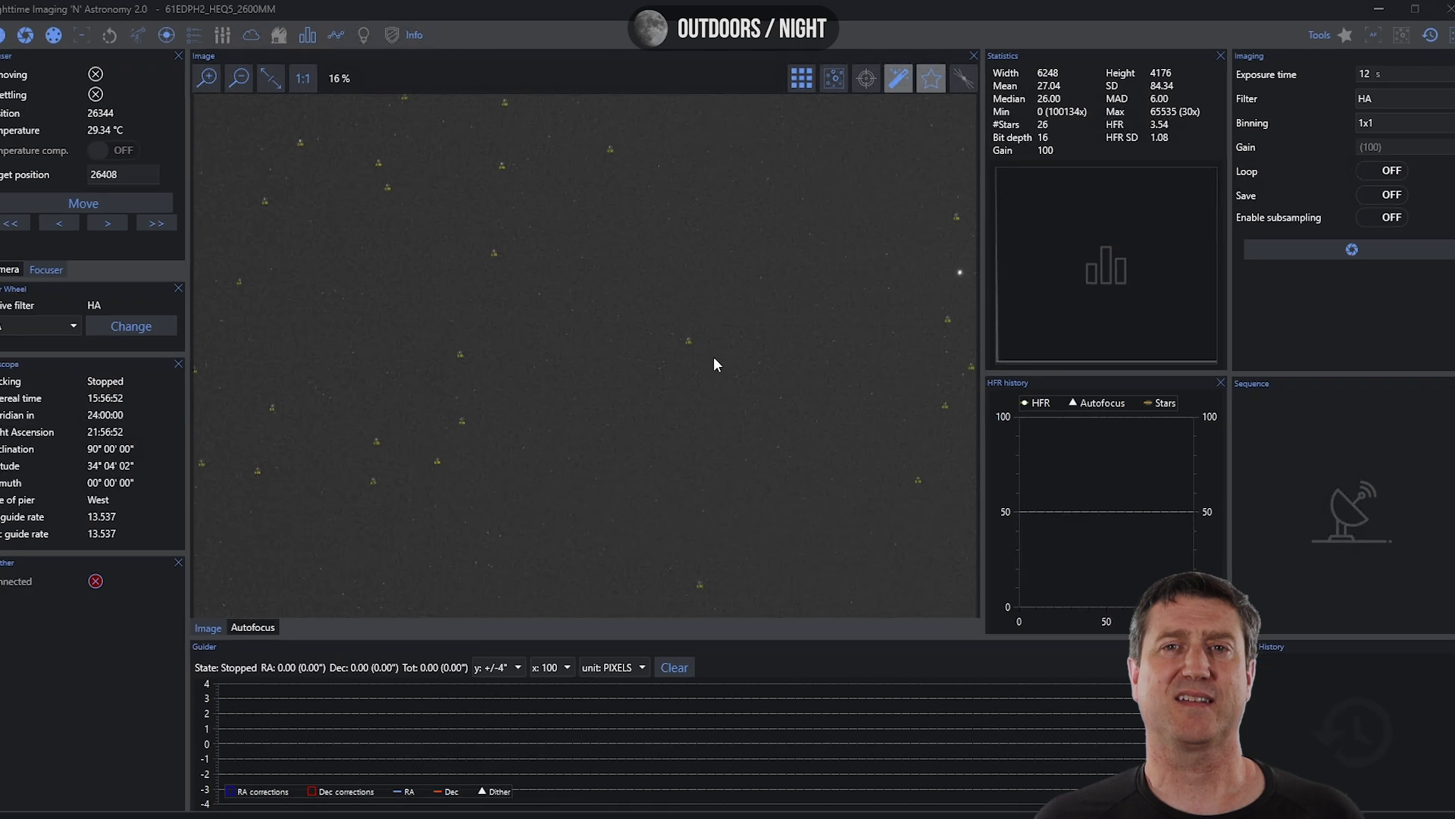
{"action": "left_click", "coordinate": [26, 303]}
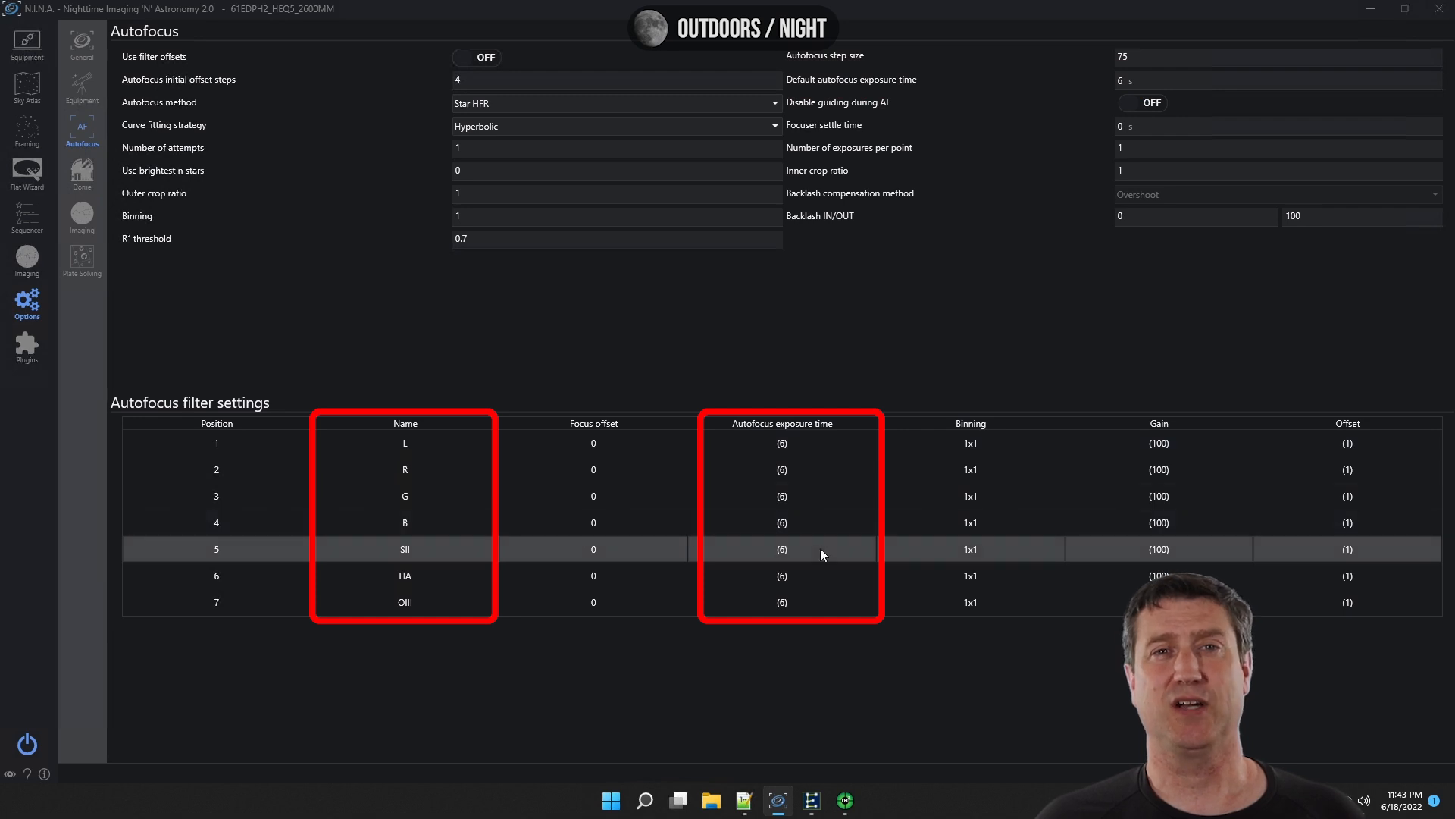
Set the HA filter's autofocus exposure time to 12 s and switch to the autofocus curve.
{"action": "left_click", "coordinate": [789, 570]}
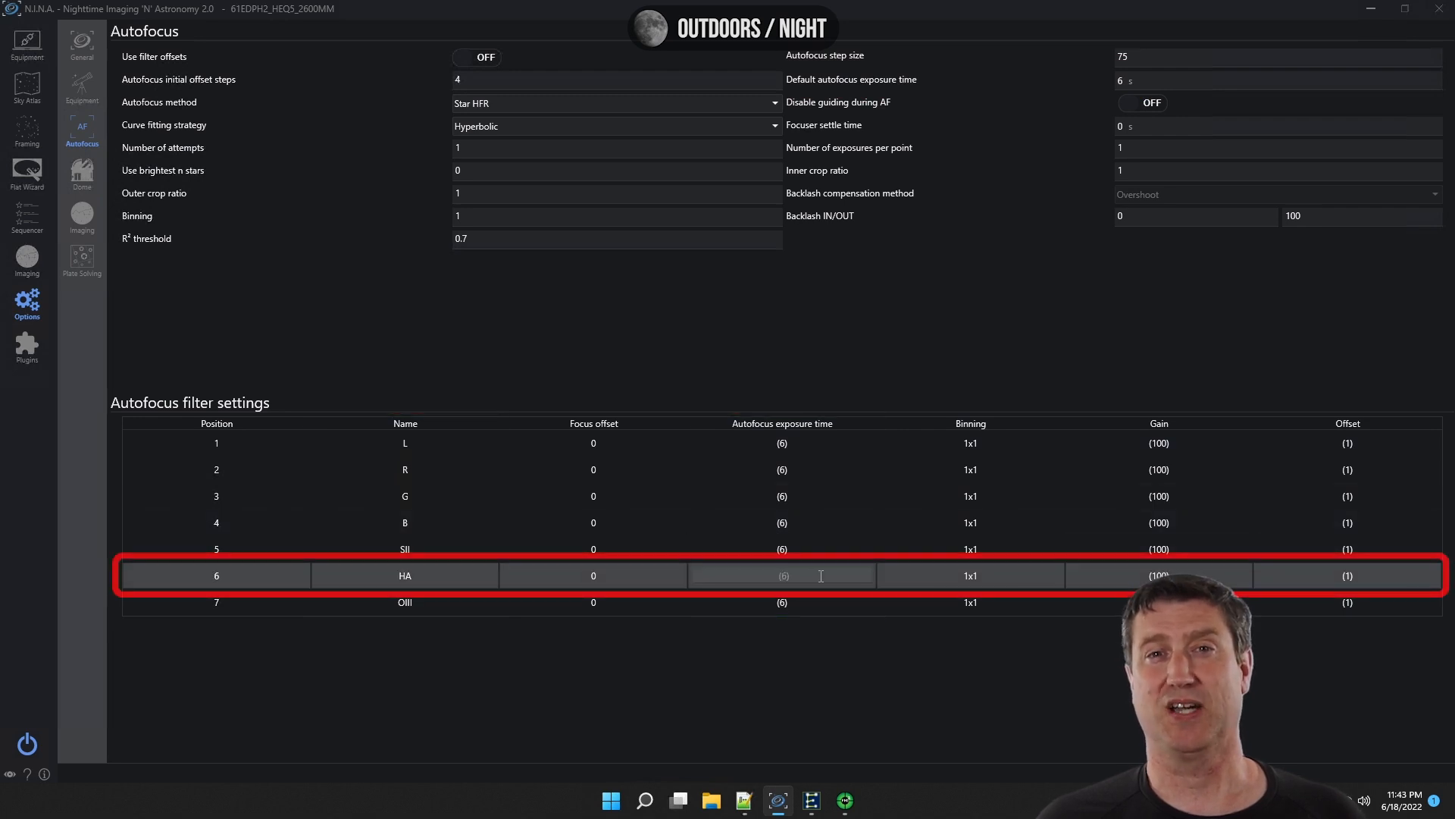
{"action": "type", "text": "12"}
{"action": "key", "text": "Return"}
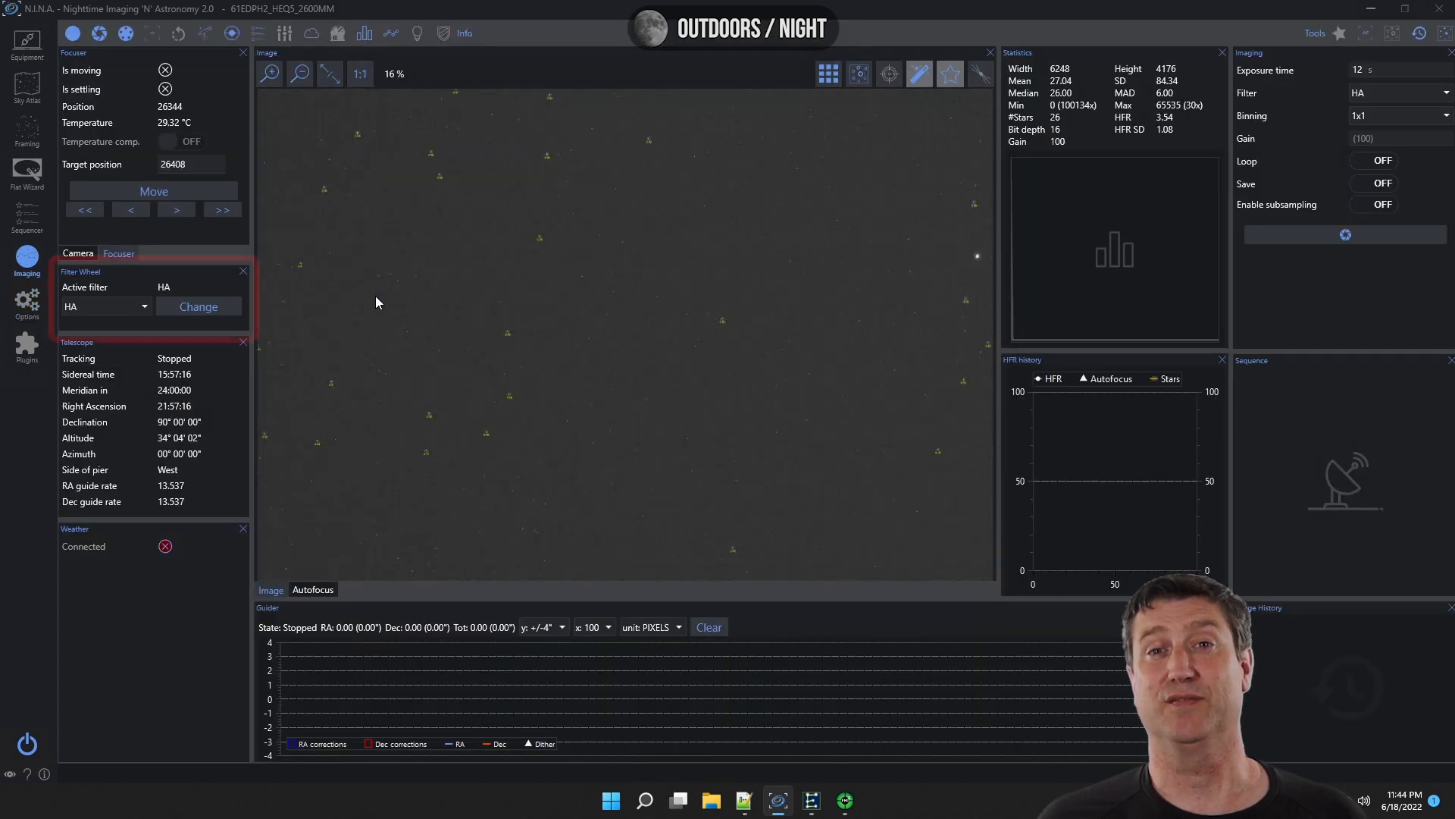
{"action": "left_click", "coordinate": [338, 587]}
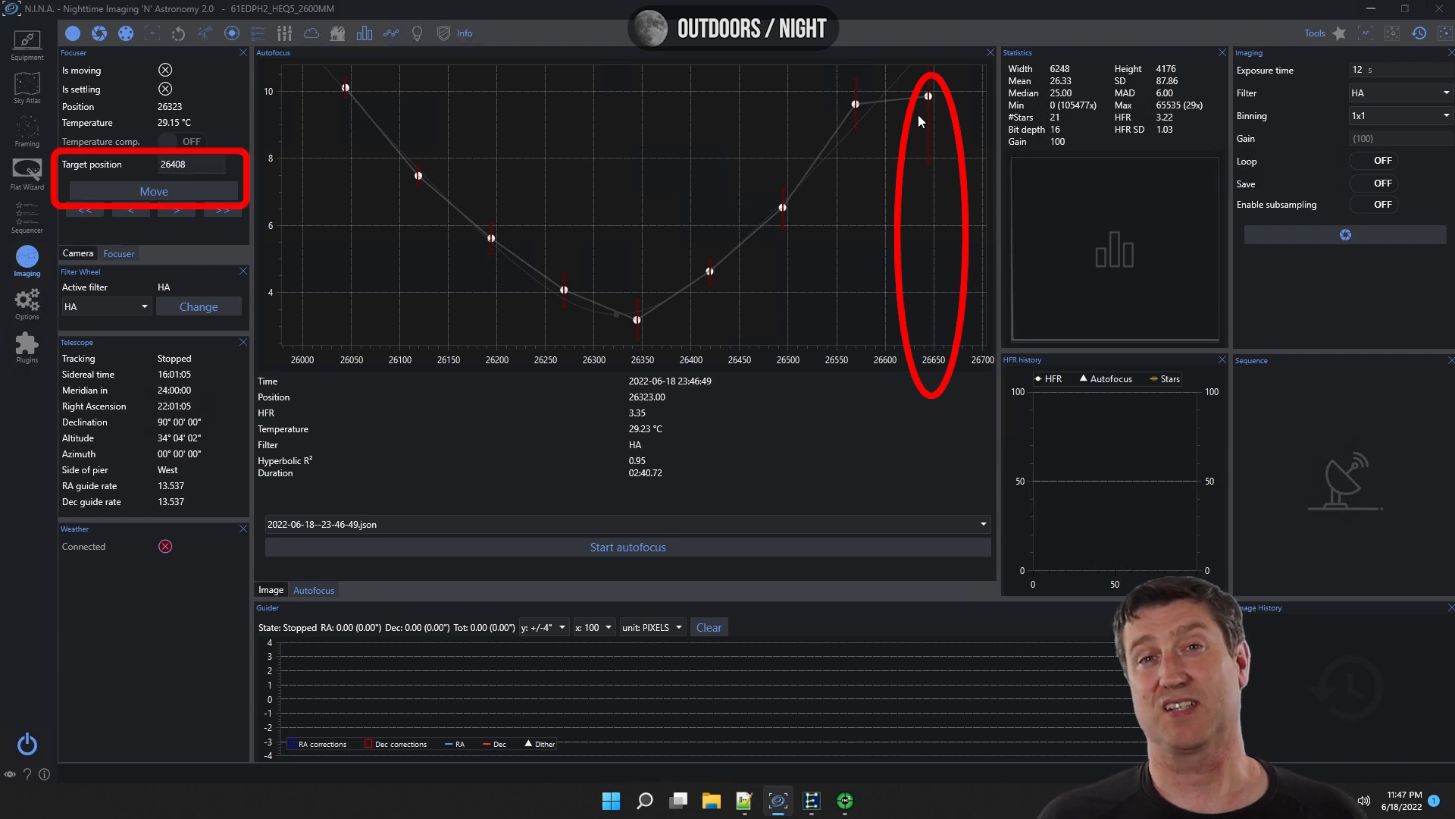
Enter 26640 as the focuser's target position.
{"action": "left_click_drag", "start_coordinate": [200, 166], "coordinate": [150, 167]}
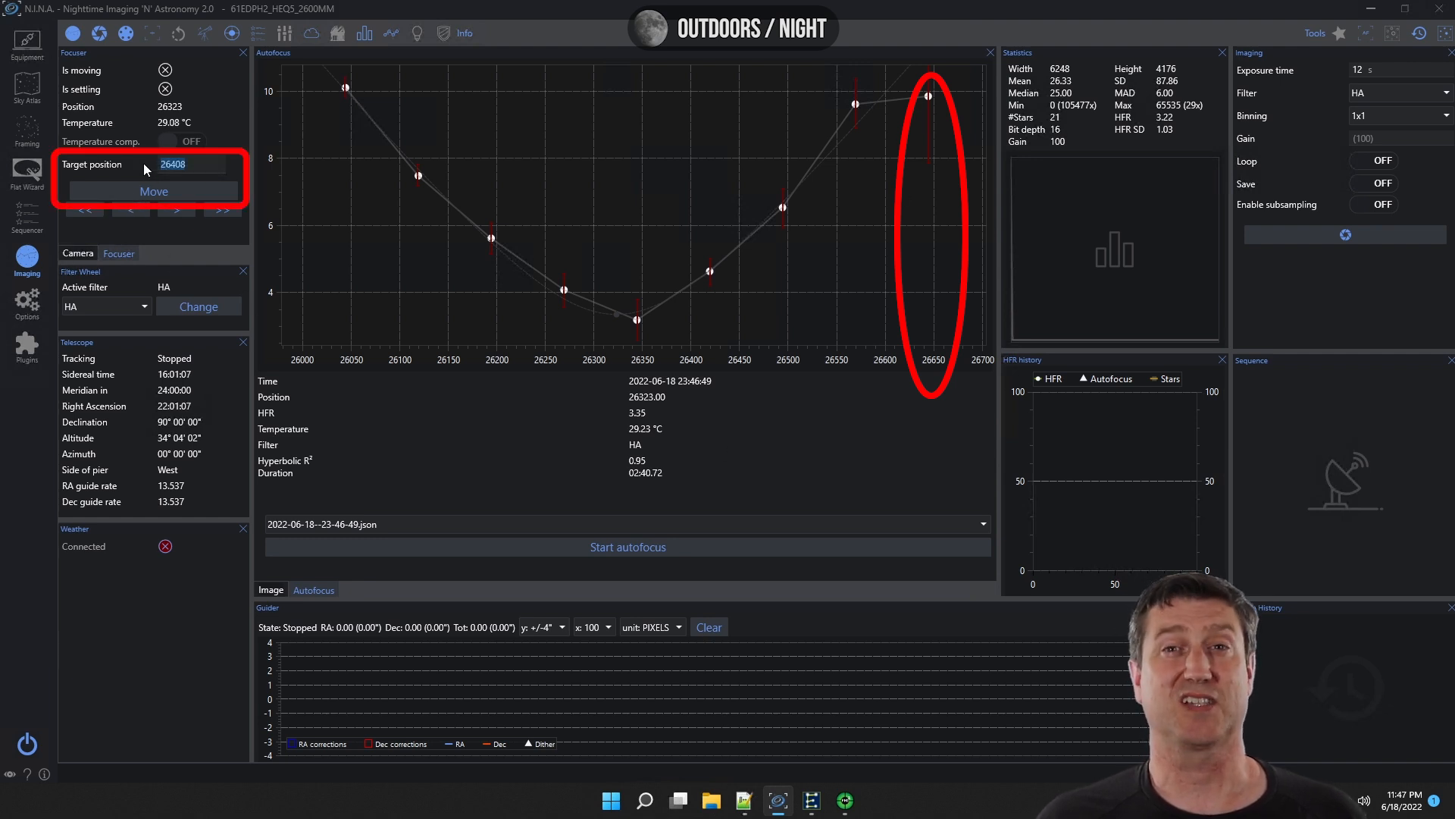
{"action": "type", "text": "26640"}
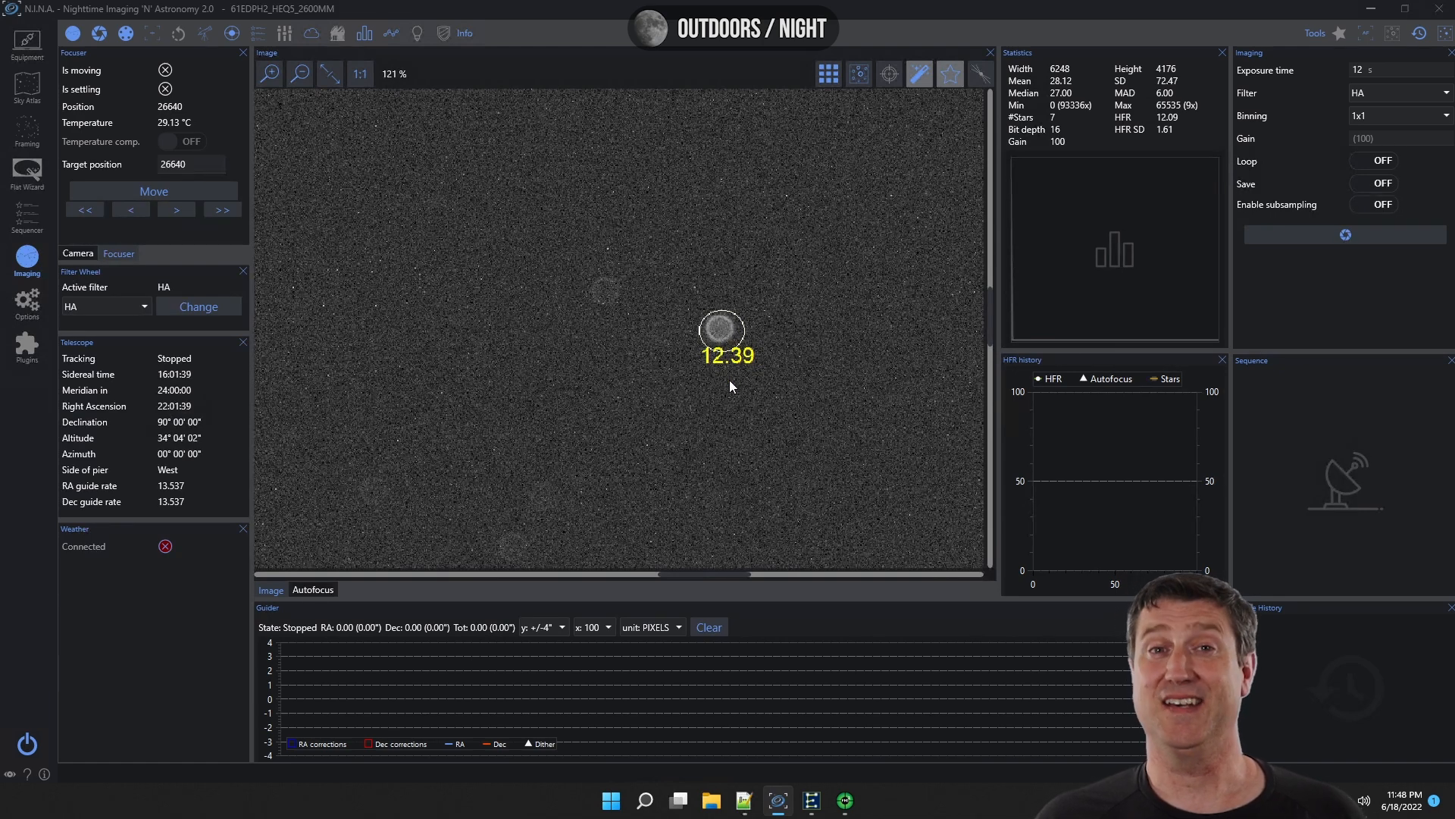
Zoom in on the bloated stars of the 26640 frame, then return to the HA autofocus curve.
{"action": "scroll", "coordinate": [729, 380], "scroll_direction": "up", "scroll_amount": 5}
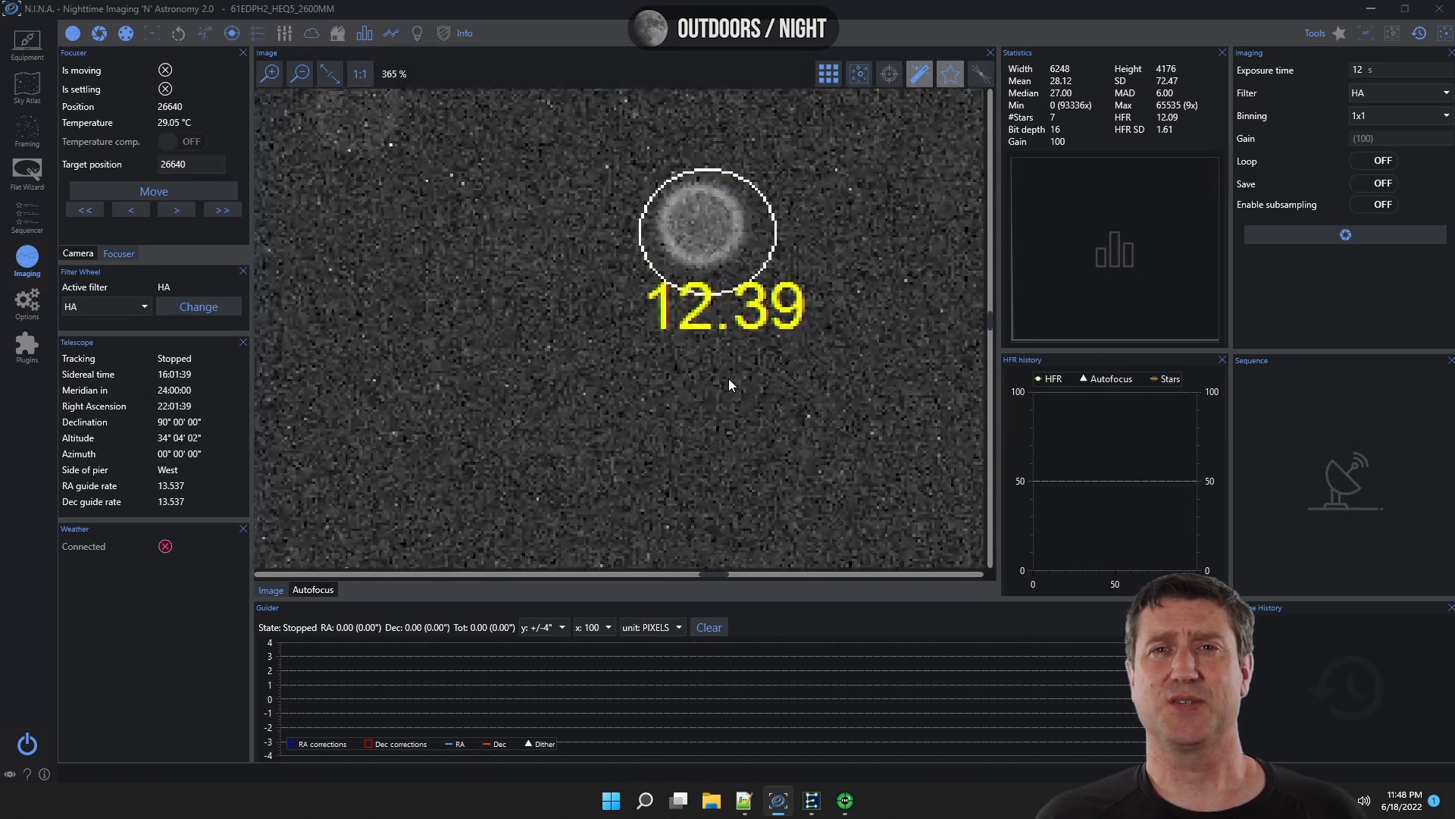
{"action": "scroll", "coordinate": [729, 382], "scroll_direction": "down", "scroll_amount": 10}
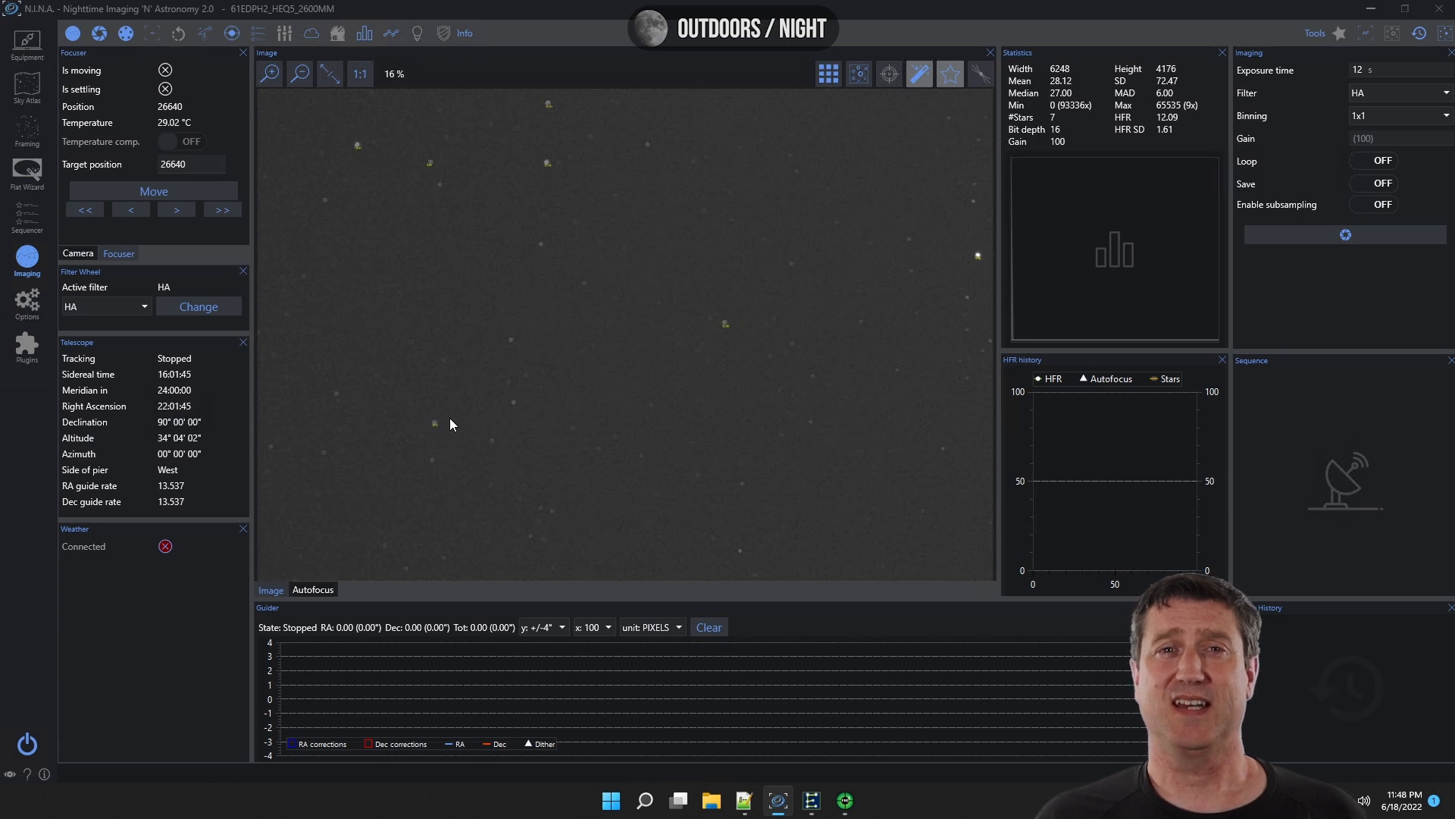
{"action": "scroll", "coordinate": [440, 440], "scroll_direction": "up", "scroll_amount": 4}
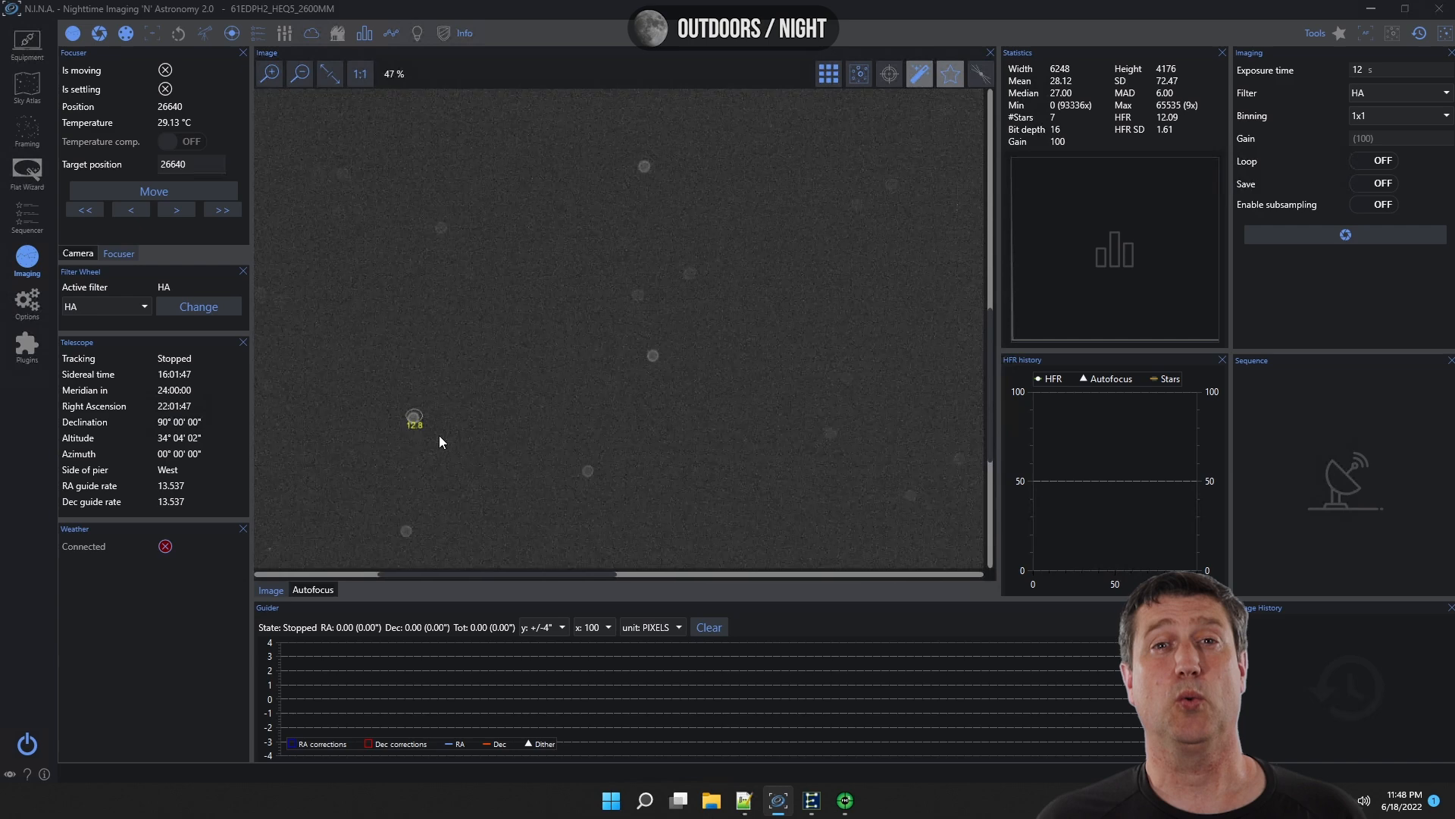
{"action": "scroll", "coordinate": [475, 440], "scroll_direction": "down", "scroll_amount": 4}
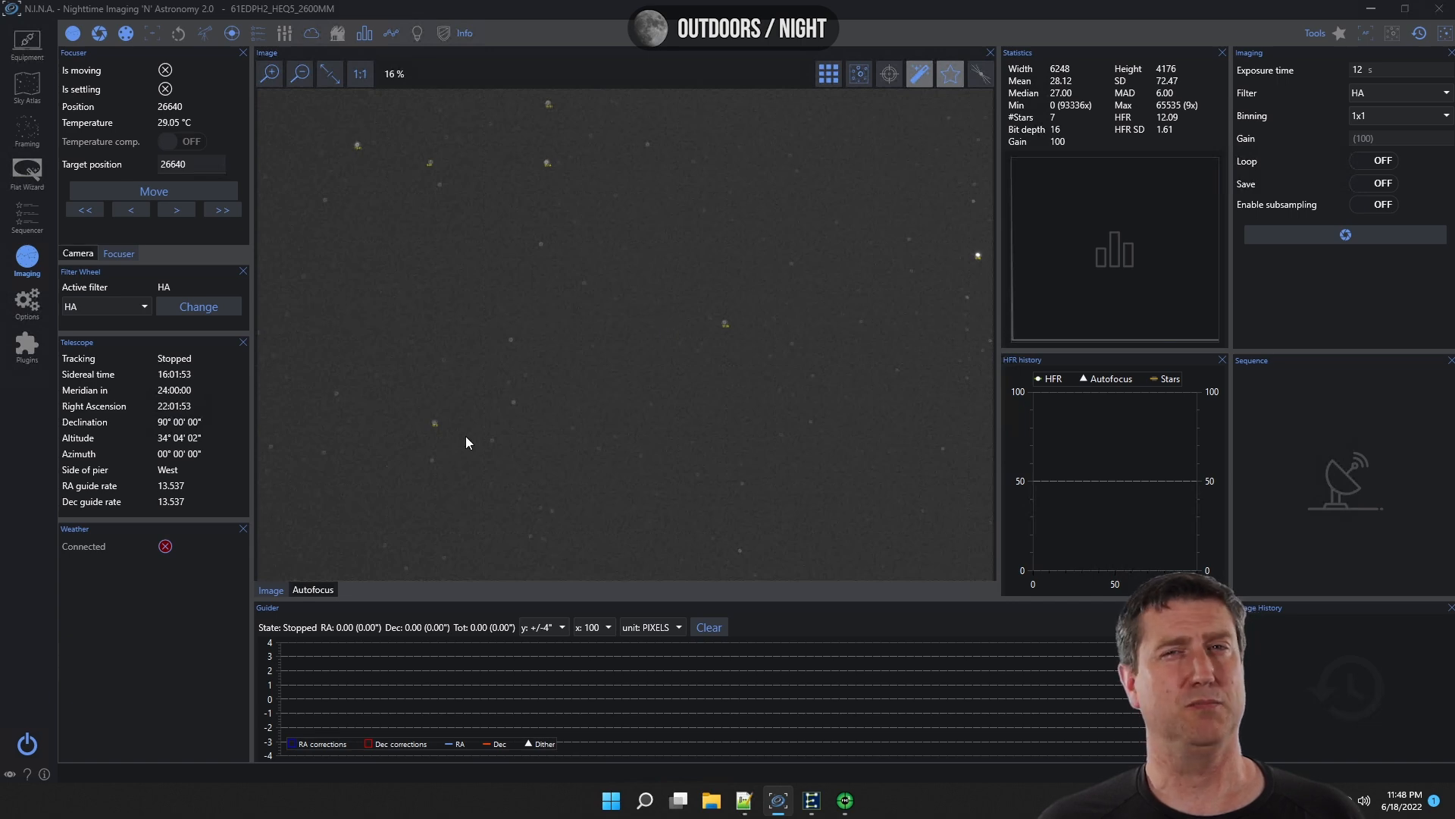
{"action": "left_click", "coordinate": [311, 590]}
Move the focuser back to best focus at 26323 and take a sharp test frame.
{"action": "double_click", "coordinate": [175, 164]}
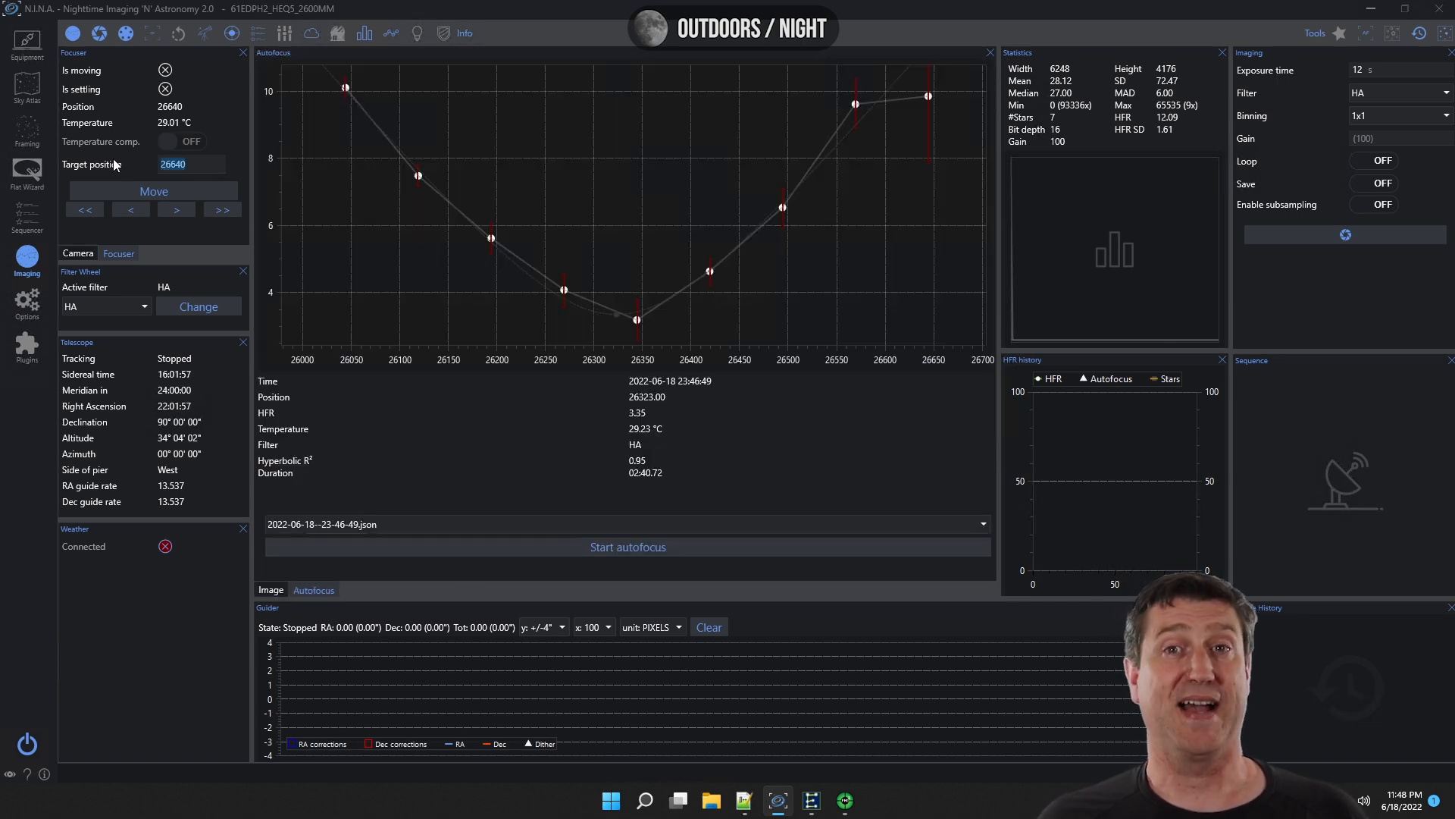
{"action": "type", "text": "26323"}
{"action": "left_click", "coordinate": [167, 188]}
{"action": "left_click", "coordinate": [1345, 234]}
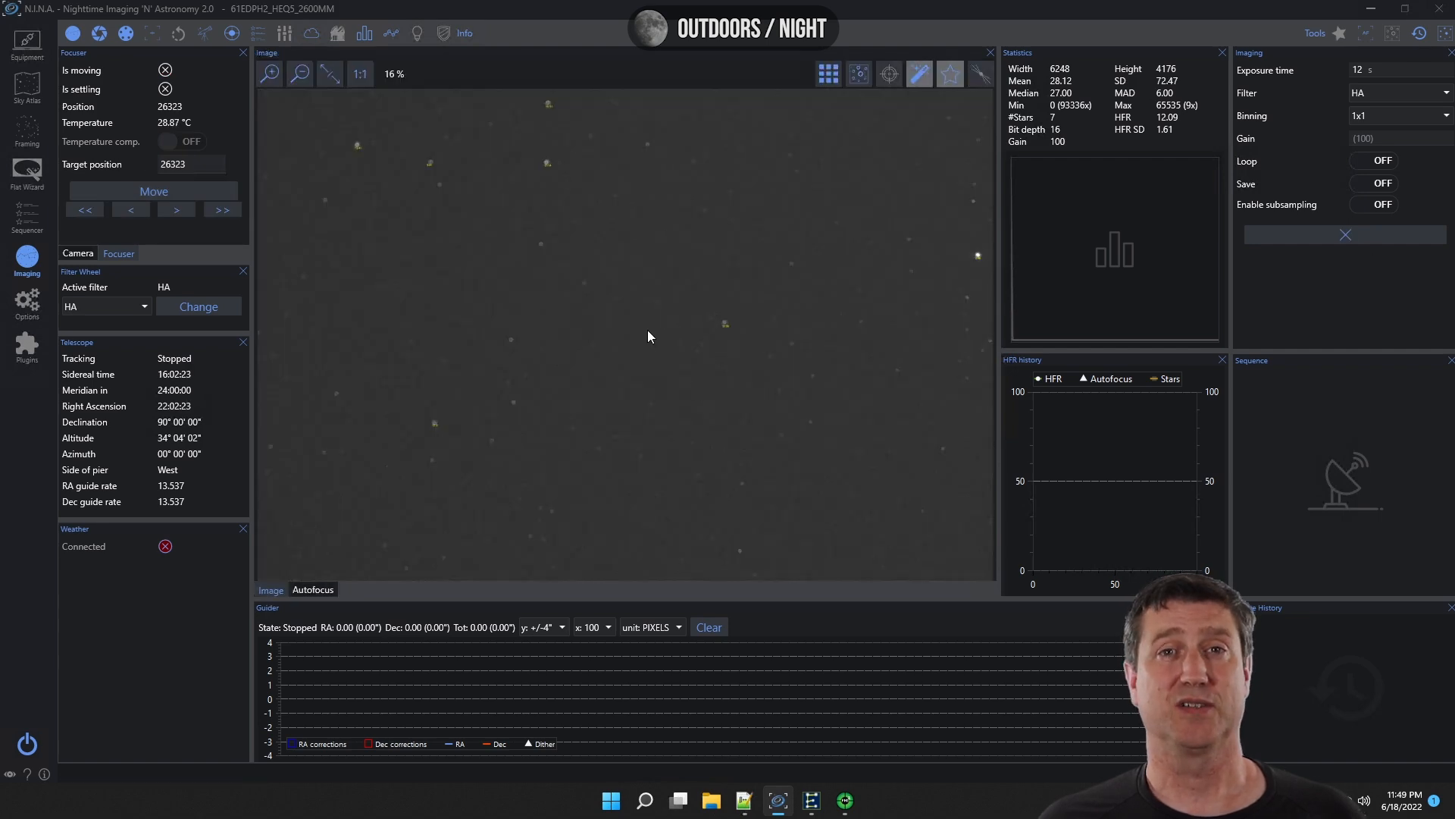
{"action": "scroll", "coordinate": [726, 322], "scroll_direction": "up", "scroll_amount": 8}
{"action": "scroll", "coordinate": [649, 371], "scroll_direction": "down", "scroll_amount": 8}
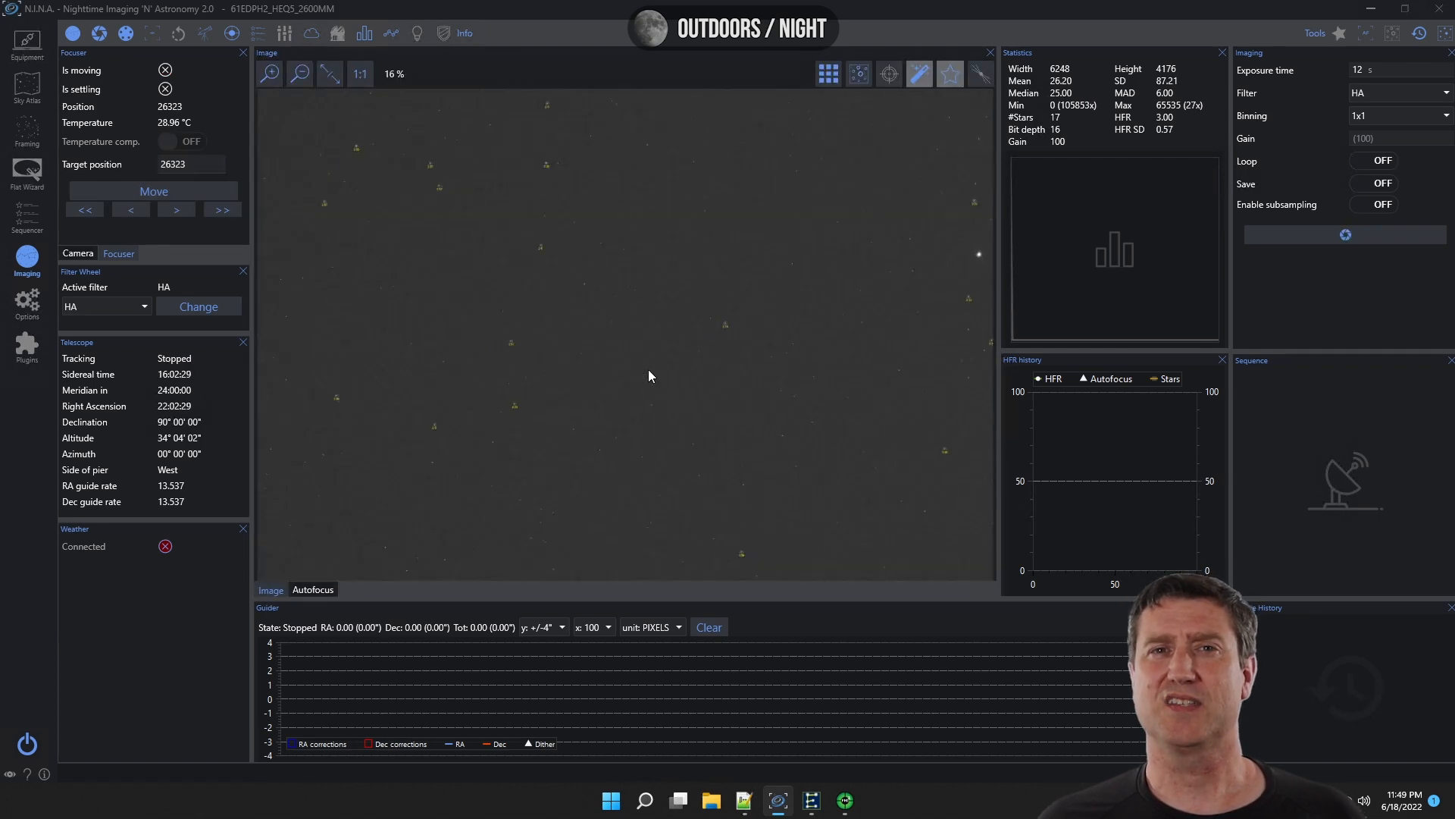
Set the SII and OIII filters' autofocus exposure times to 12 s.
{"action": "left_click", "coordinate": [28, 303]}
{"action": "double_click", "coordinate": [782, 551]}
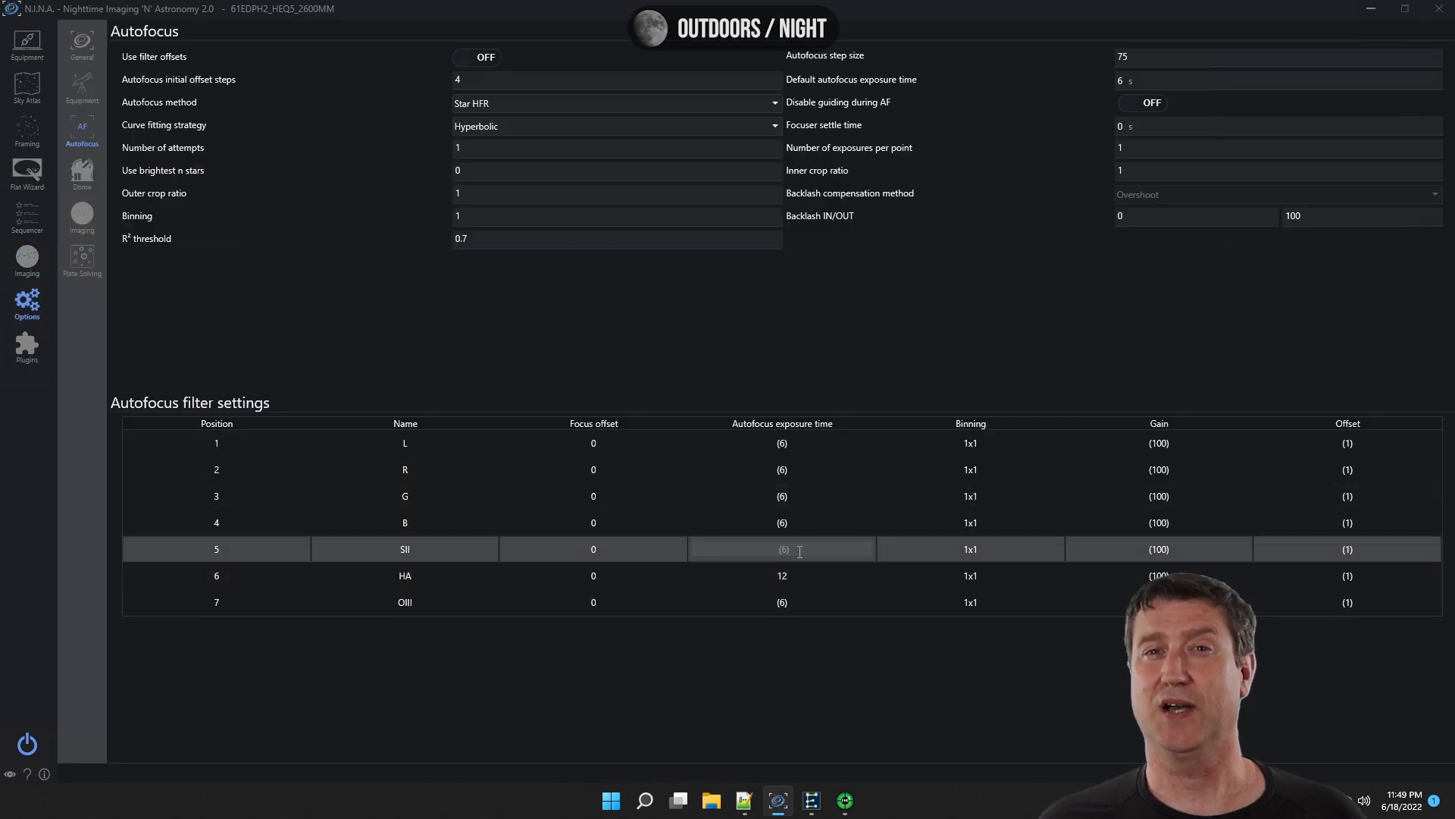
{"action": "type", "text": "12"}
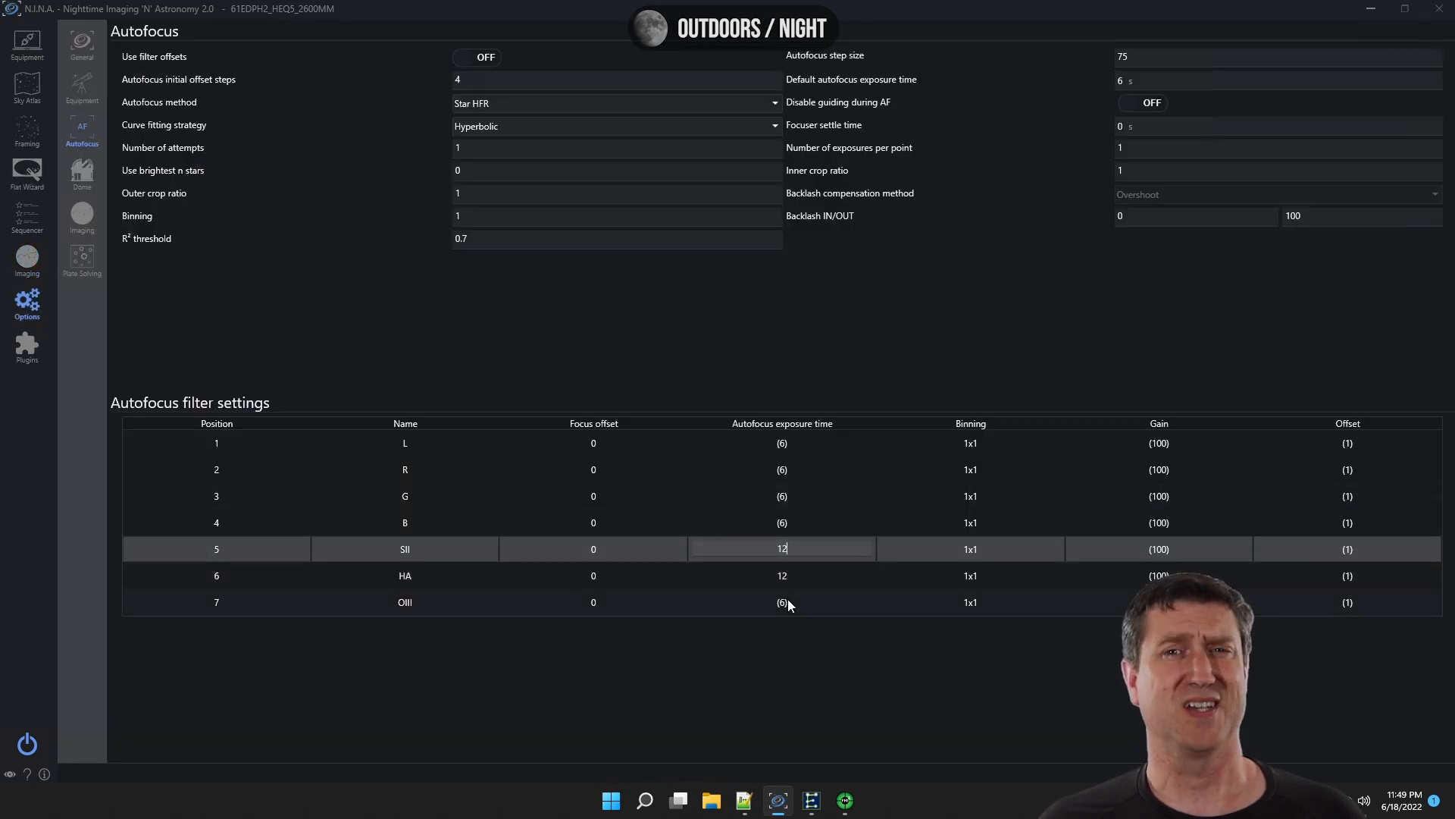
{"action": "key", "text": "Return"}
{"action": "left_click", "coordinate": [782, 603]}
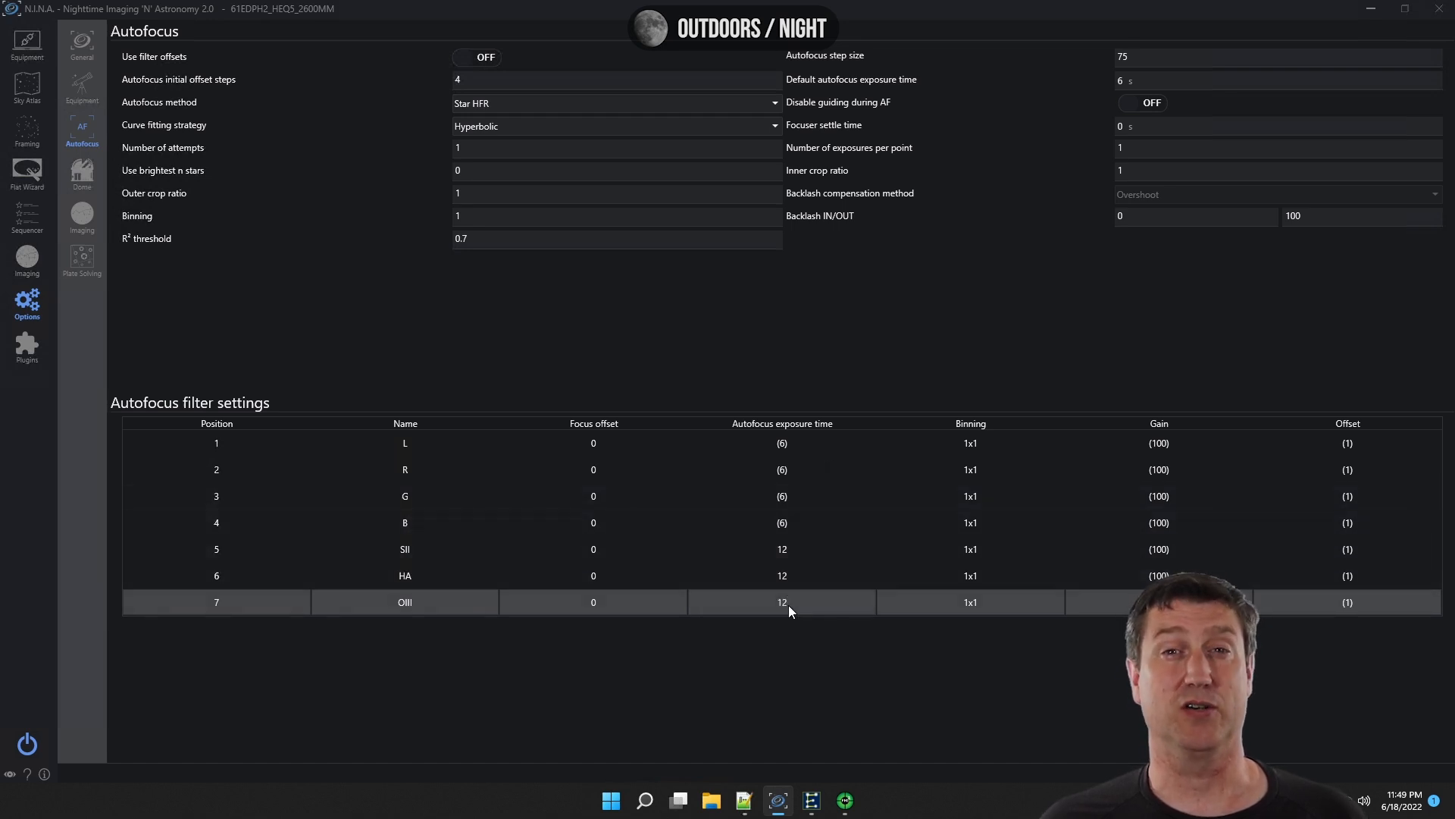
{"action": "left_click", "coordinate": [28, 257]}
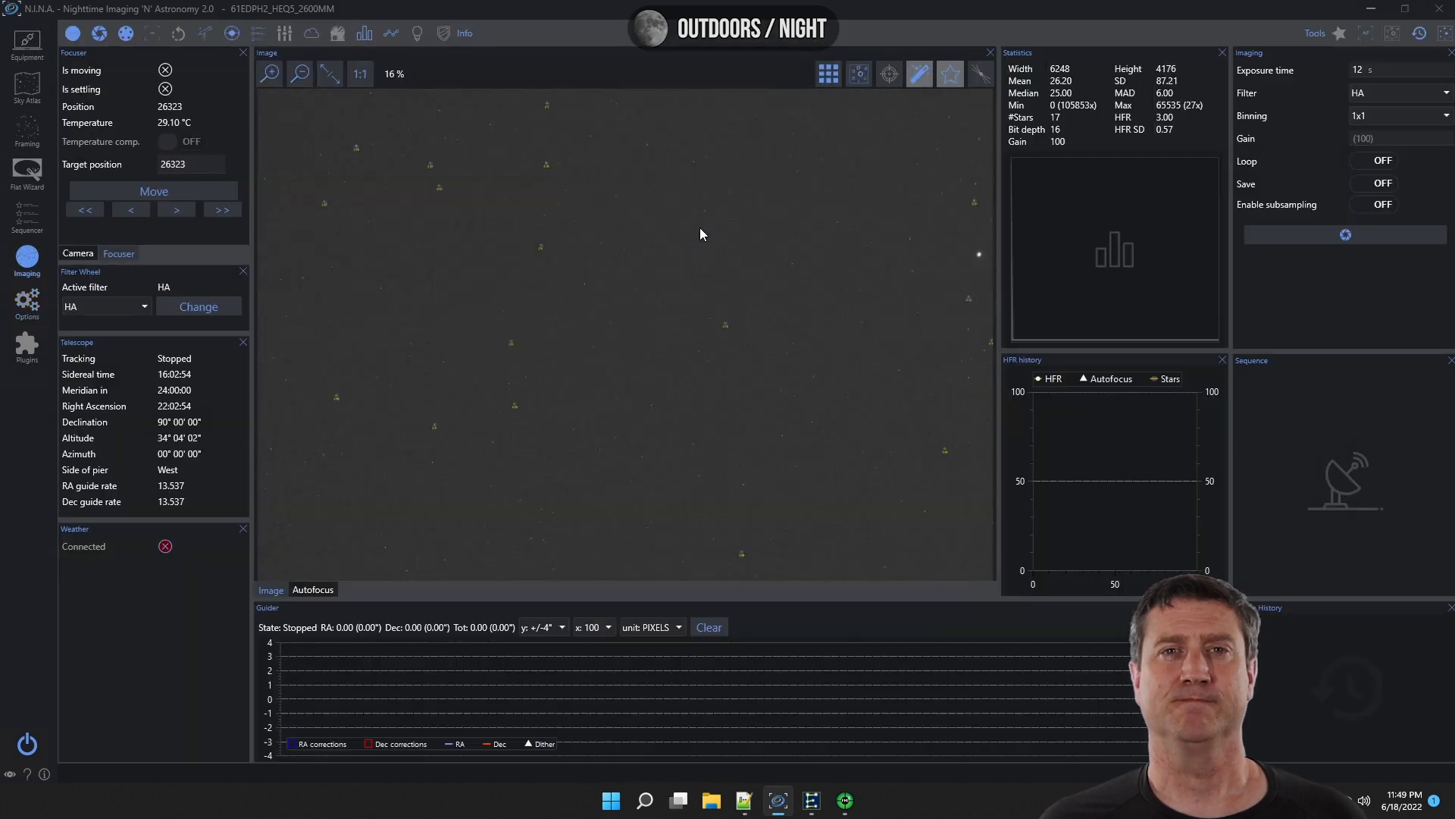
Switch both the filter wheel and the imaging filter to L, then review the autofocus curve and star image.
{"action": "left_click", "coordinate": [117, 304]}
{"action": "left_click", "coordinate": [116, 330]}
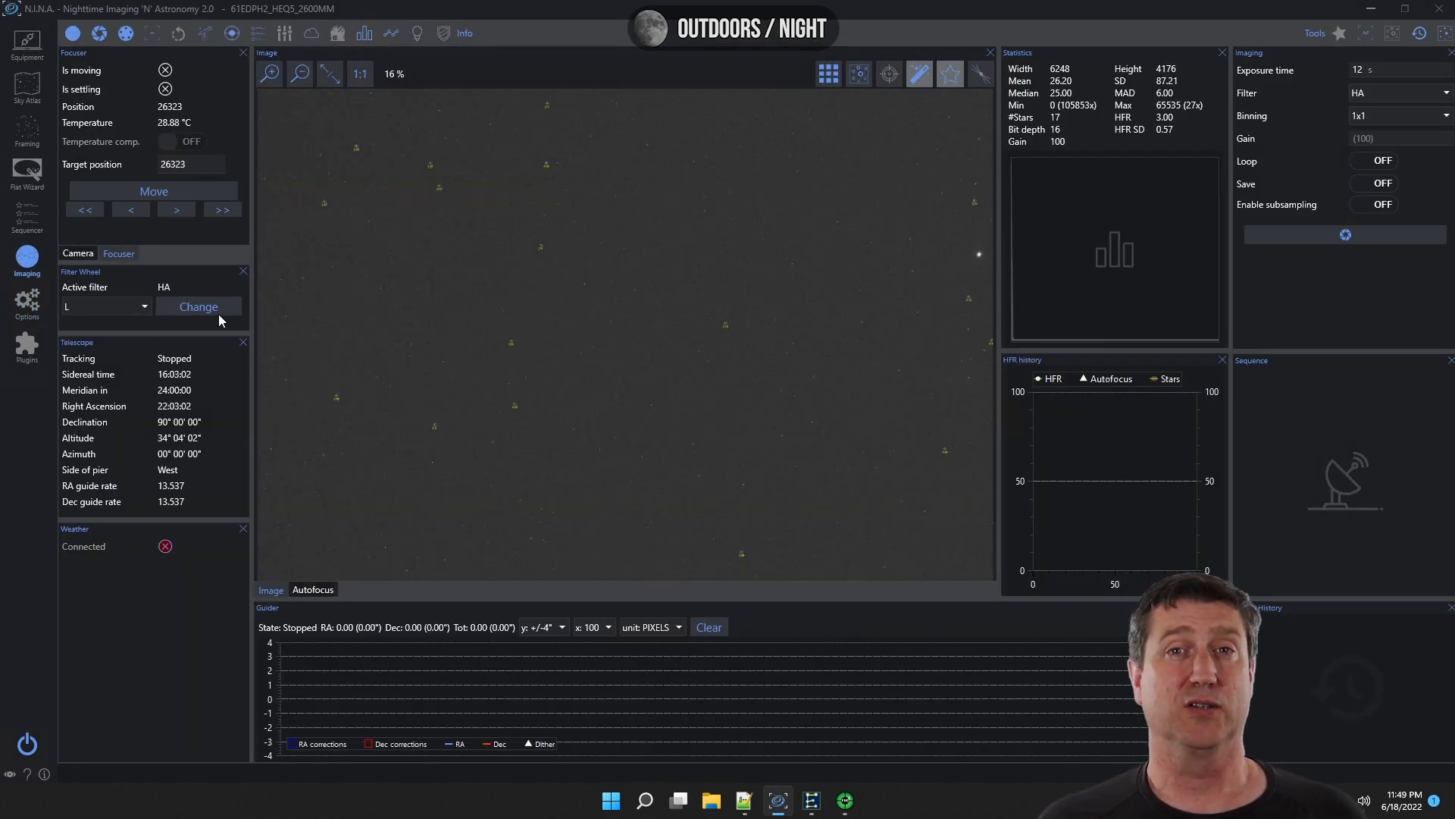
{"action": "left_click", "coordinate": [212, 311]}
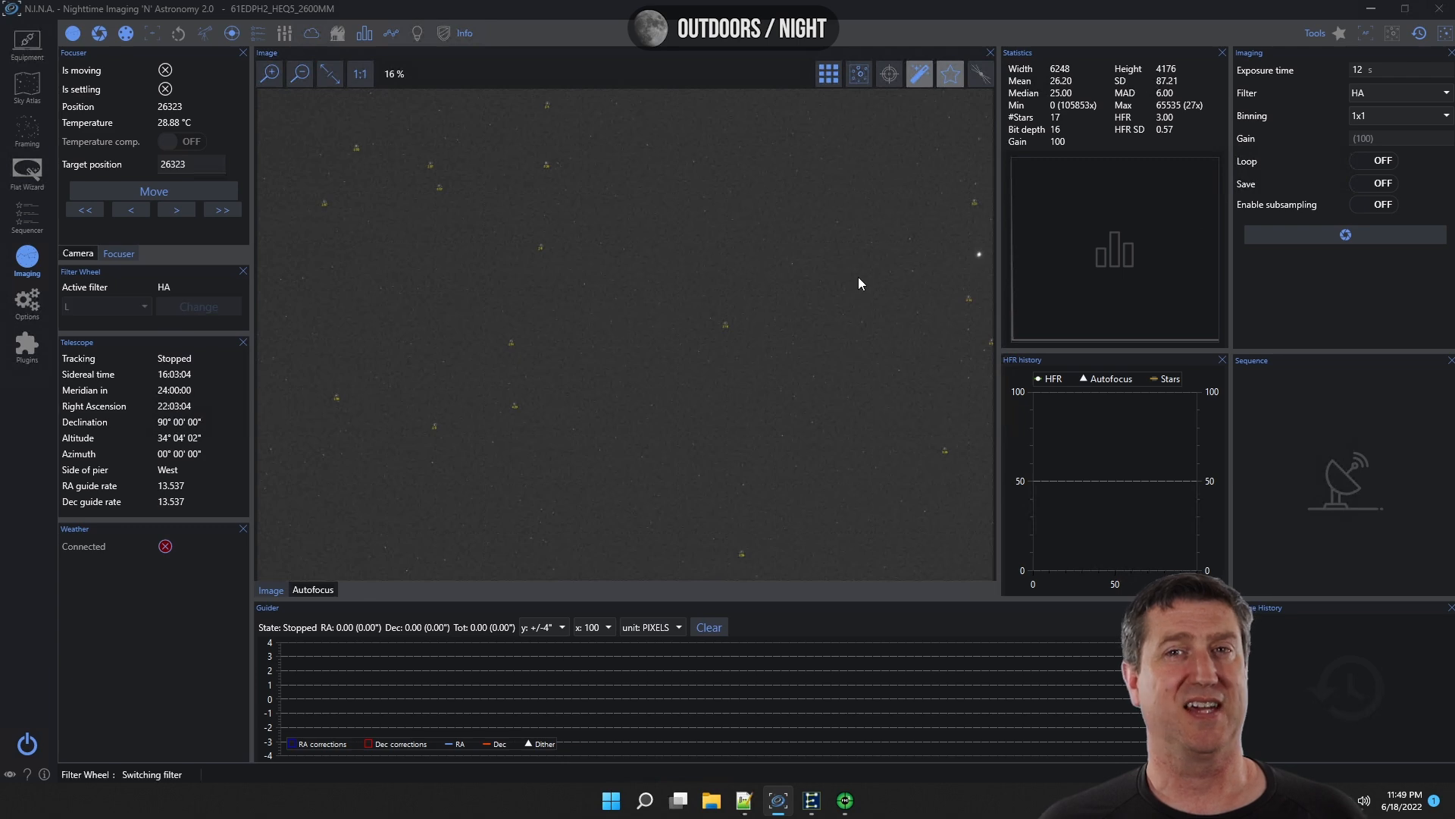
{"action": "left_click", "coordinate": [1356, 91]}
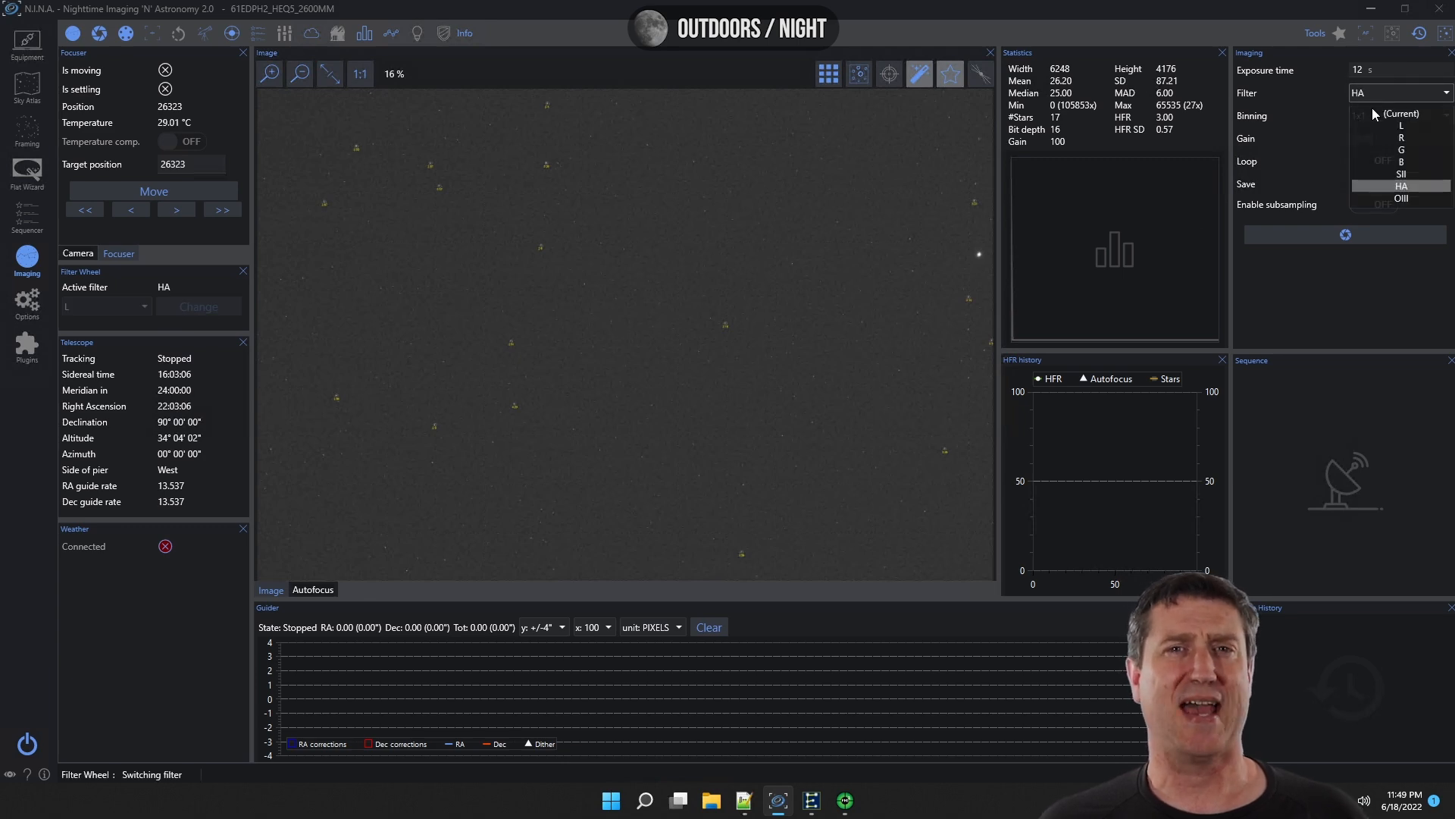
{"action": "left_click", "coordinate": [1372, 108]}
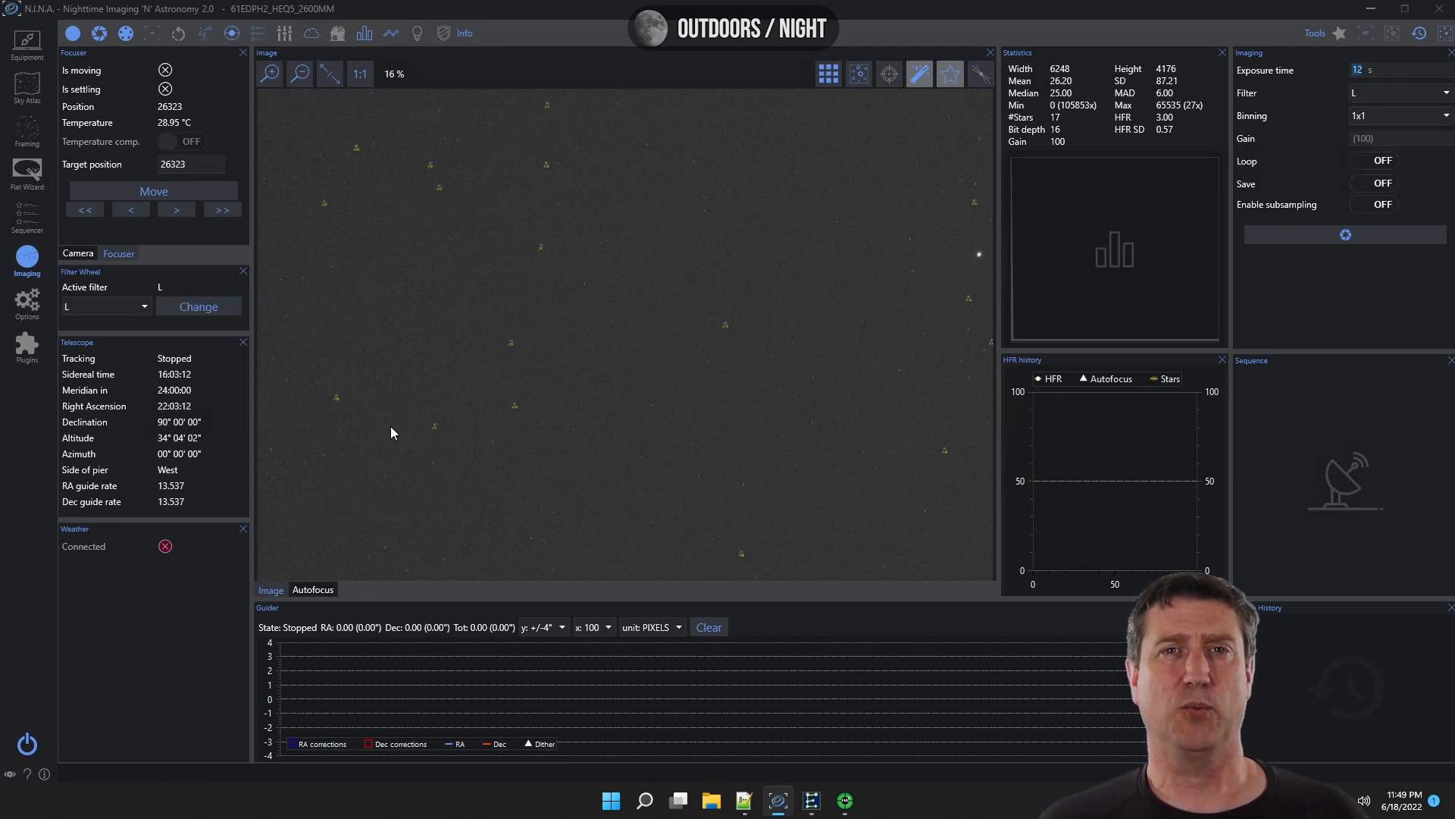
{"action": "left_click", "coordinate": [334, 592]}
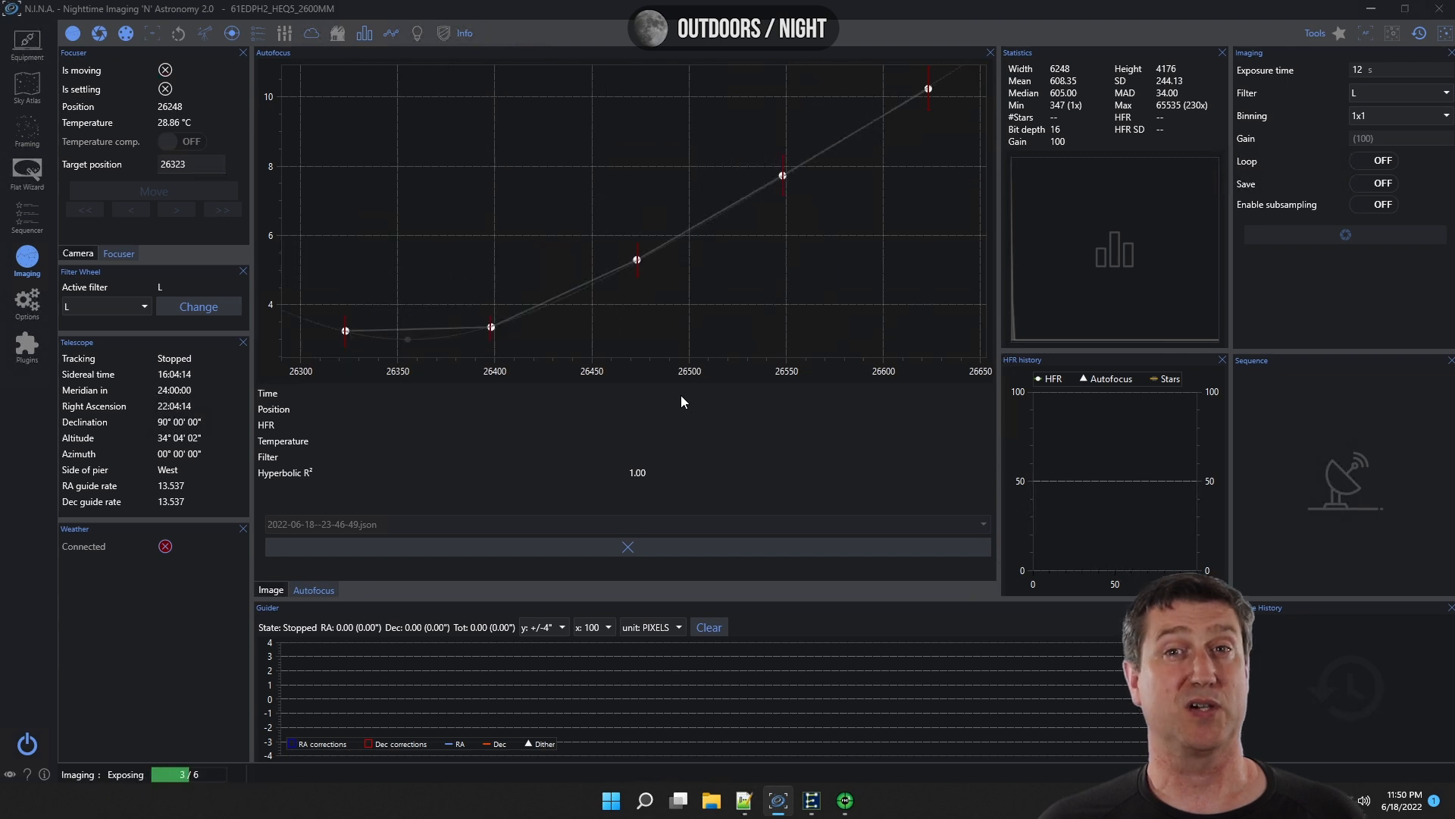
{"action": "left_click", "coordinate": [306, 591]}
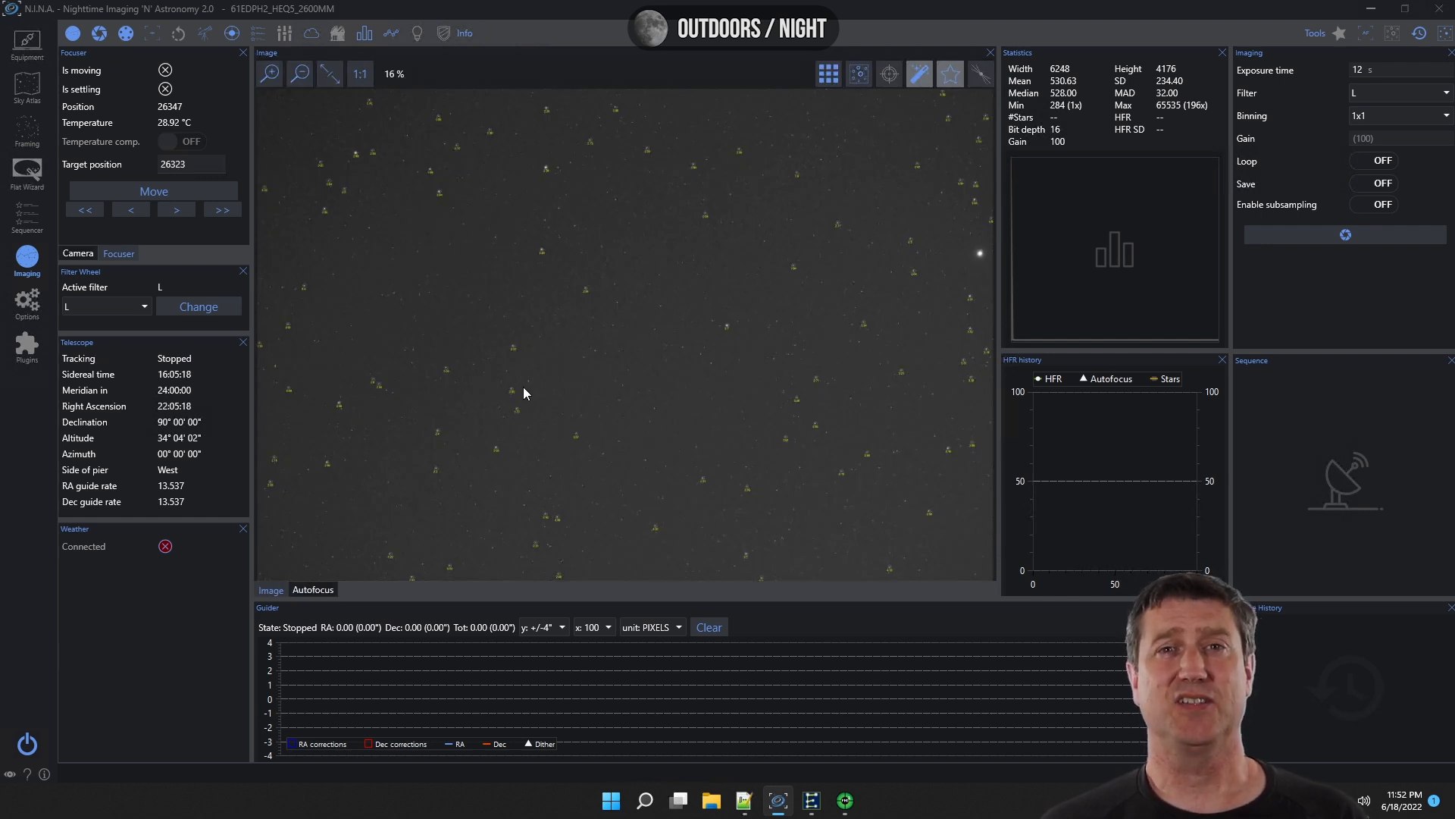
Find the Three Point Polar Alignment plugin in the Plugins list and install it.
{"action": "left_click", "coordinate": [27, 345]}
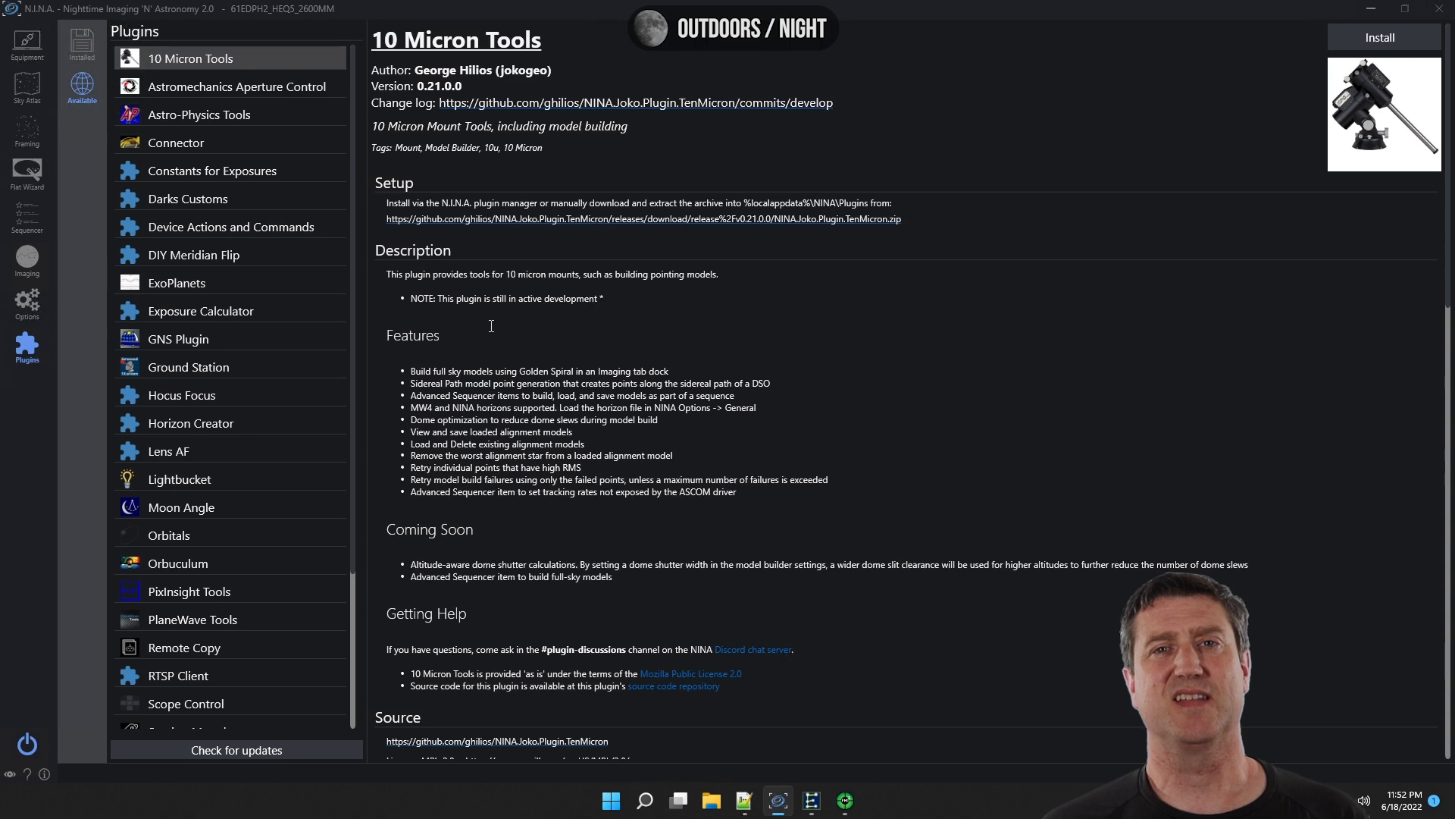
{"action": "scroll", "coordinate": [315, 450], "scroll_direction": "down", "scroll_amount": 3}
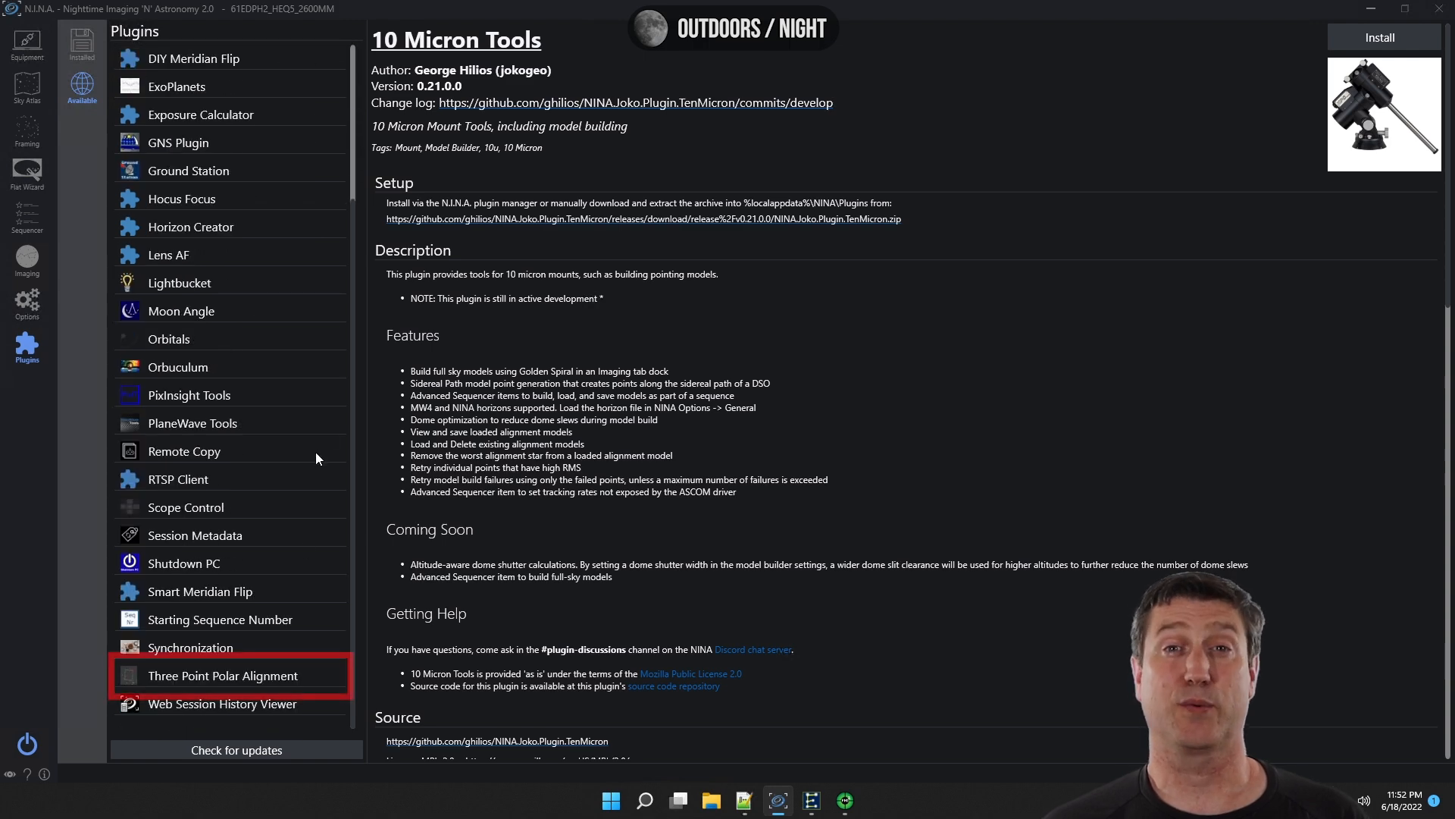
{"action": "left_click", "coordinate": [257, 675]}
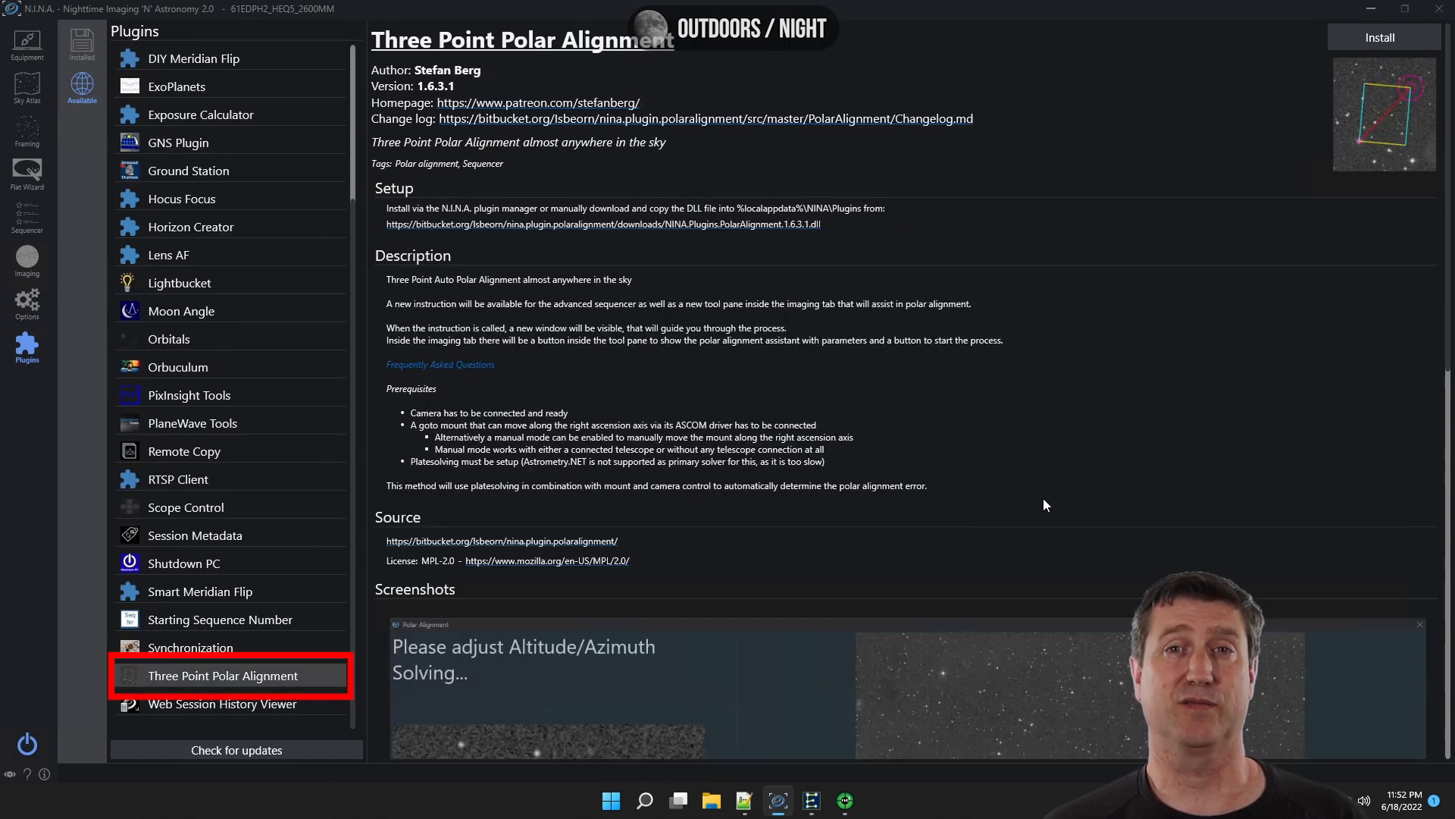
{"action": "scroll", "coordinate": [1043, 497], "scroll_direction": "down", "scroll_amount": 6}
{"action": "scroll", "coordinate": [1042, 498], "scroll_direction": "down", "scroll_amount": 3}
{"action": "scroll", "coordinate": [1044, 494], "scroll_direction": "up", "scroll_amount": 10}
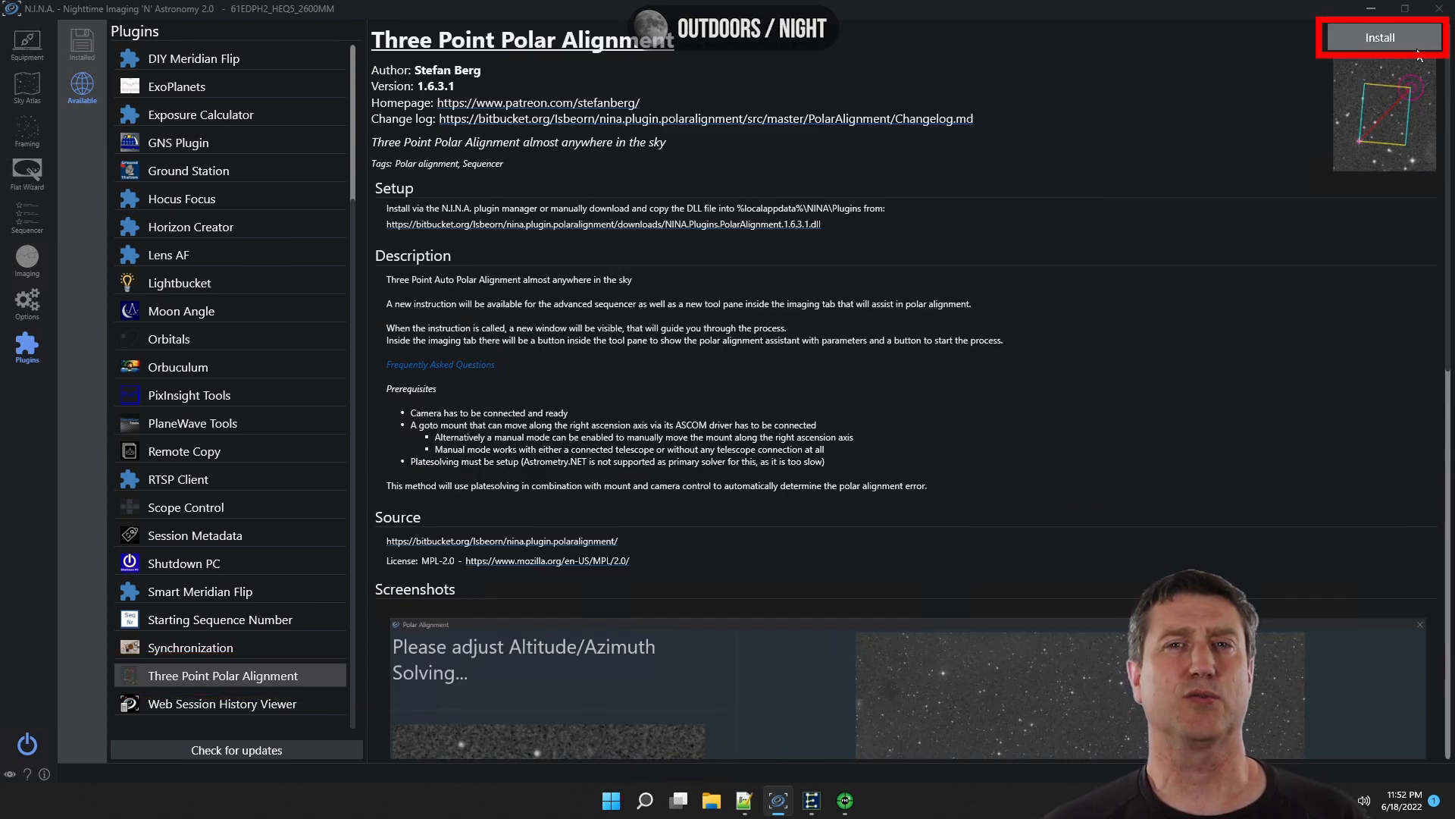
{"action": "left_click", "coordinate": [1378, 38]}
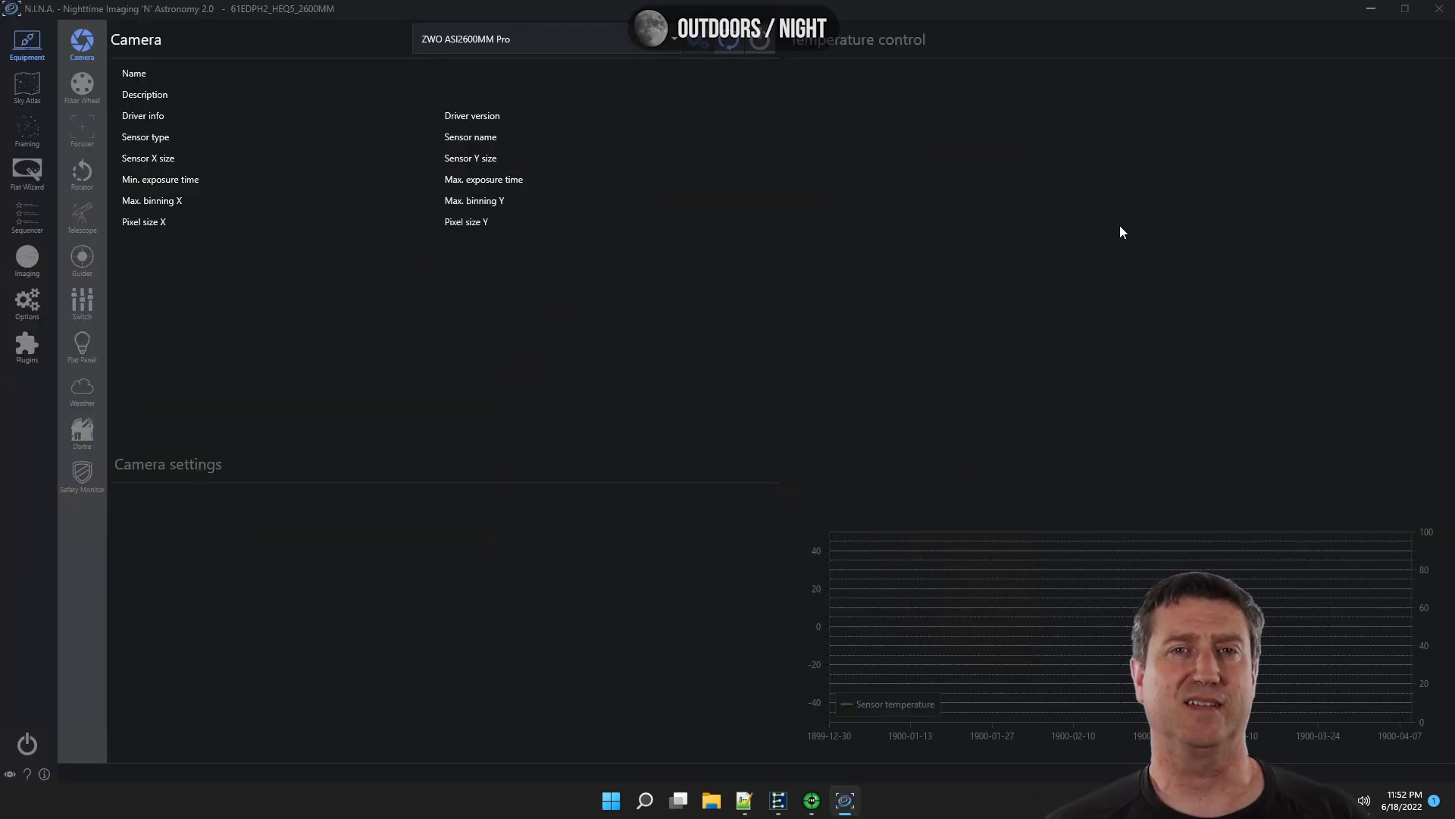
Connect all equipment at once, then disconnect the guider.
{"action": "left_click", "coordinate": [28, 744]}
{"action": "left_click", "coordinate": [767, 425]}
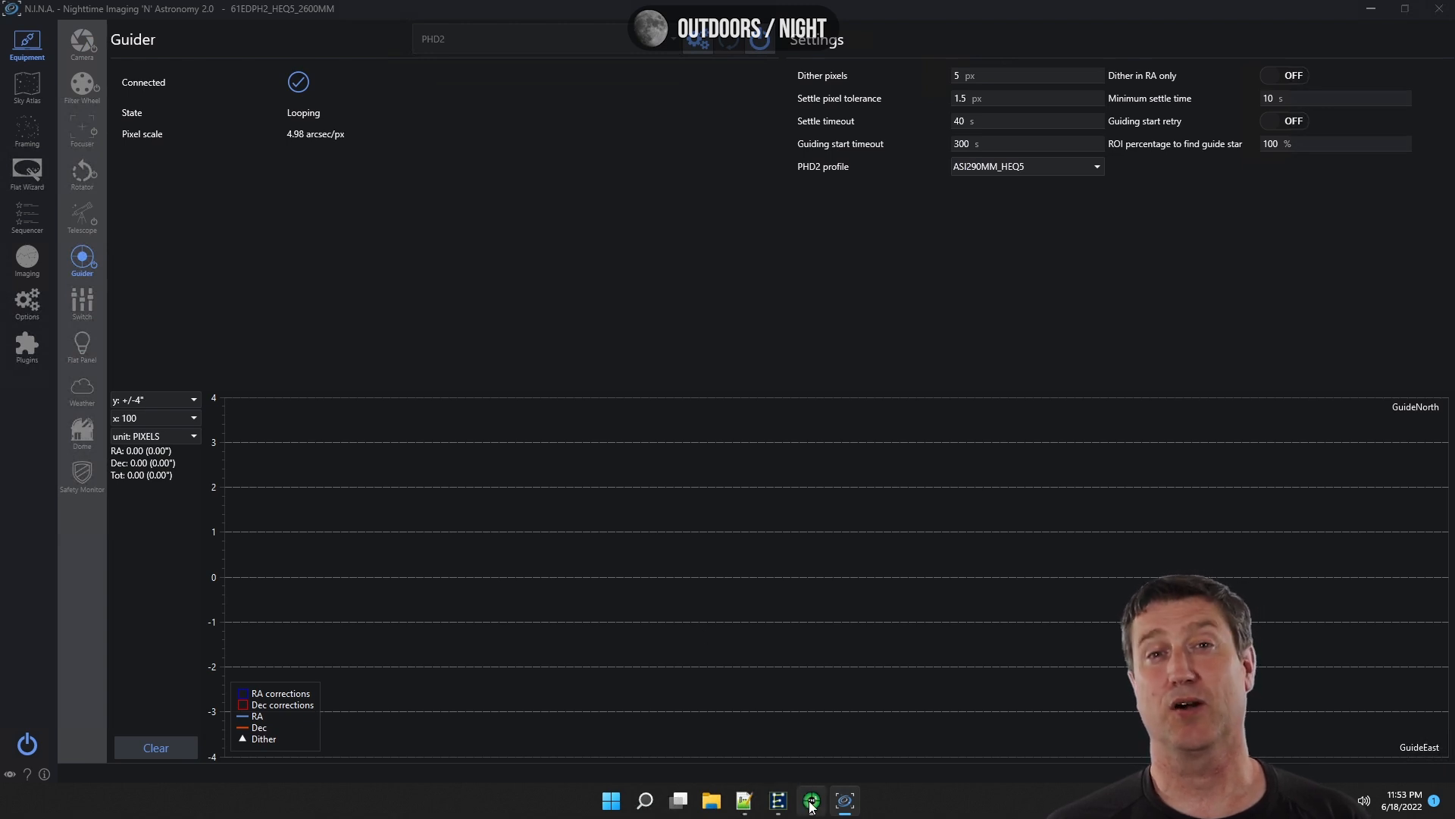
{"action": "left_click", "coordinate": [760, 40]}
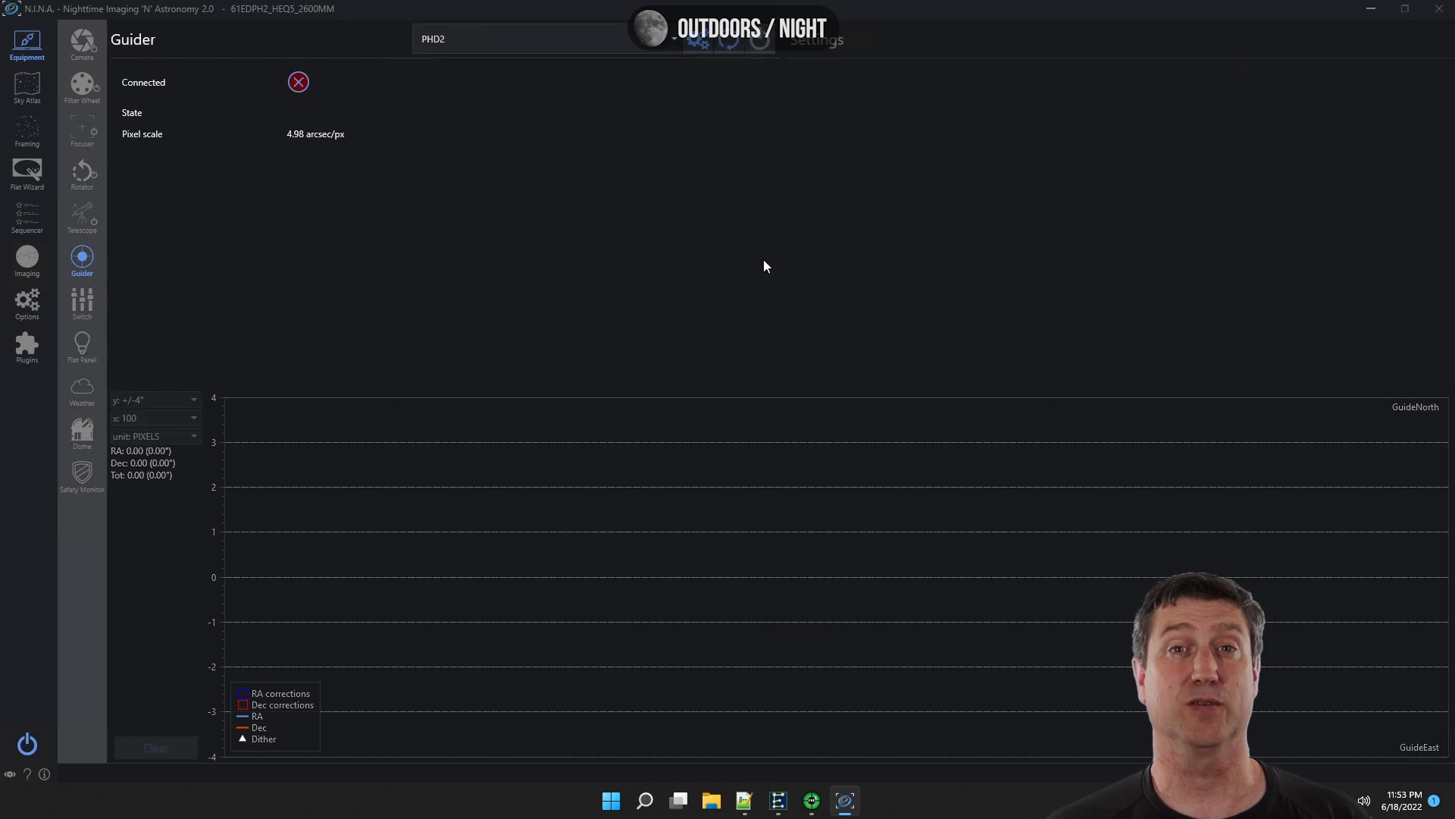
Open the Three Point Polar Alignment panel, set to 10° distance, 2 s exposures and 1x1 binning.
{"action": "left_click", "coordinate": [802, 802]}
{"action": "left_click", "coordinate": [1065, 361]}
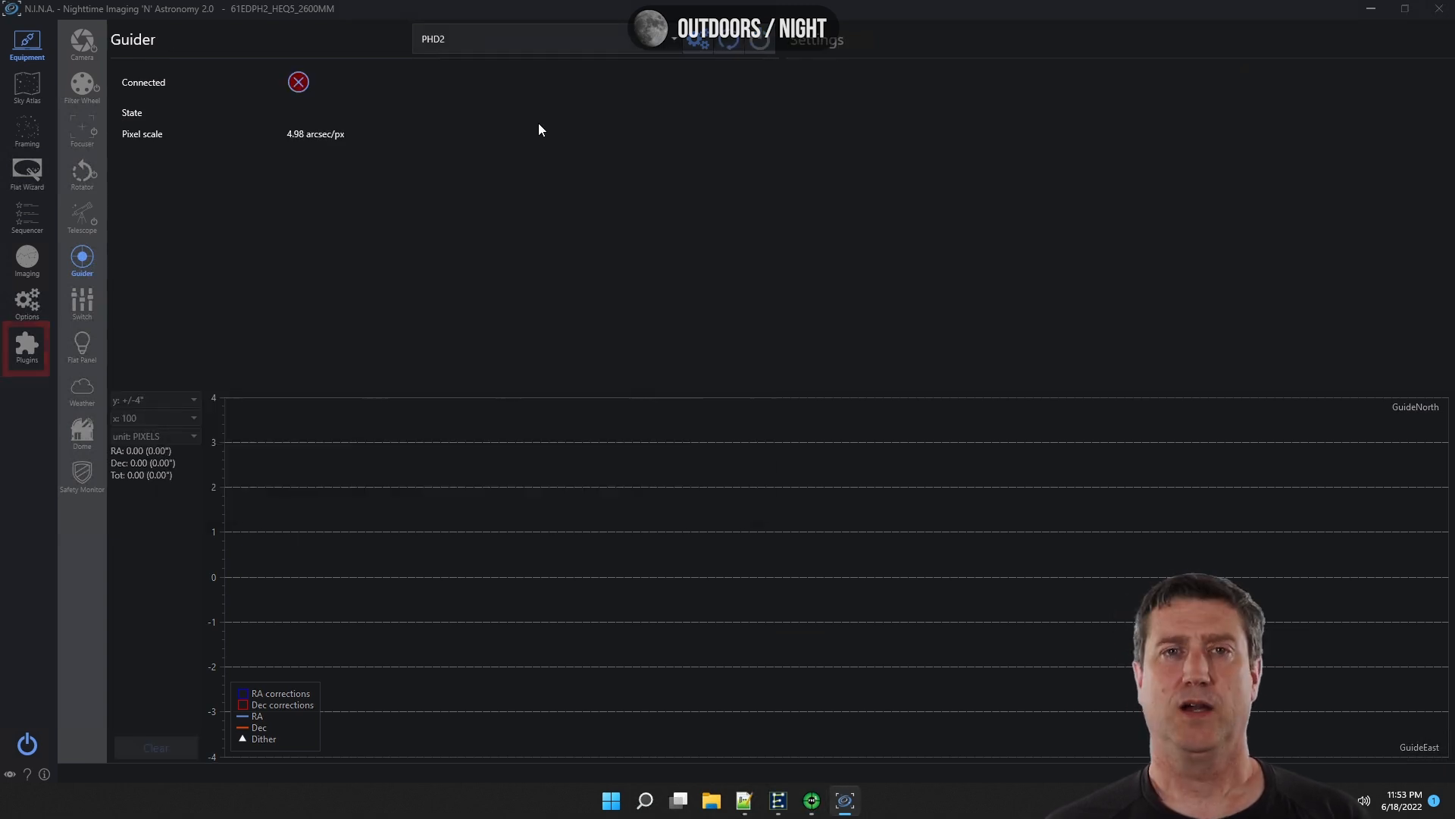
{"action": "left_click", "coordinate": [26, 345]}
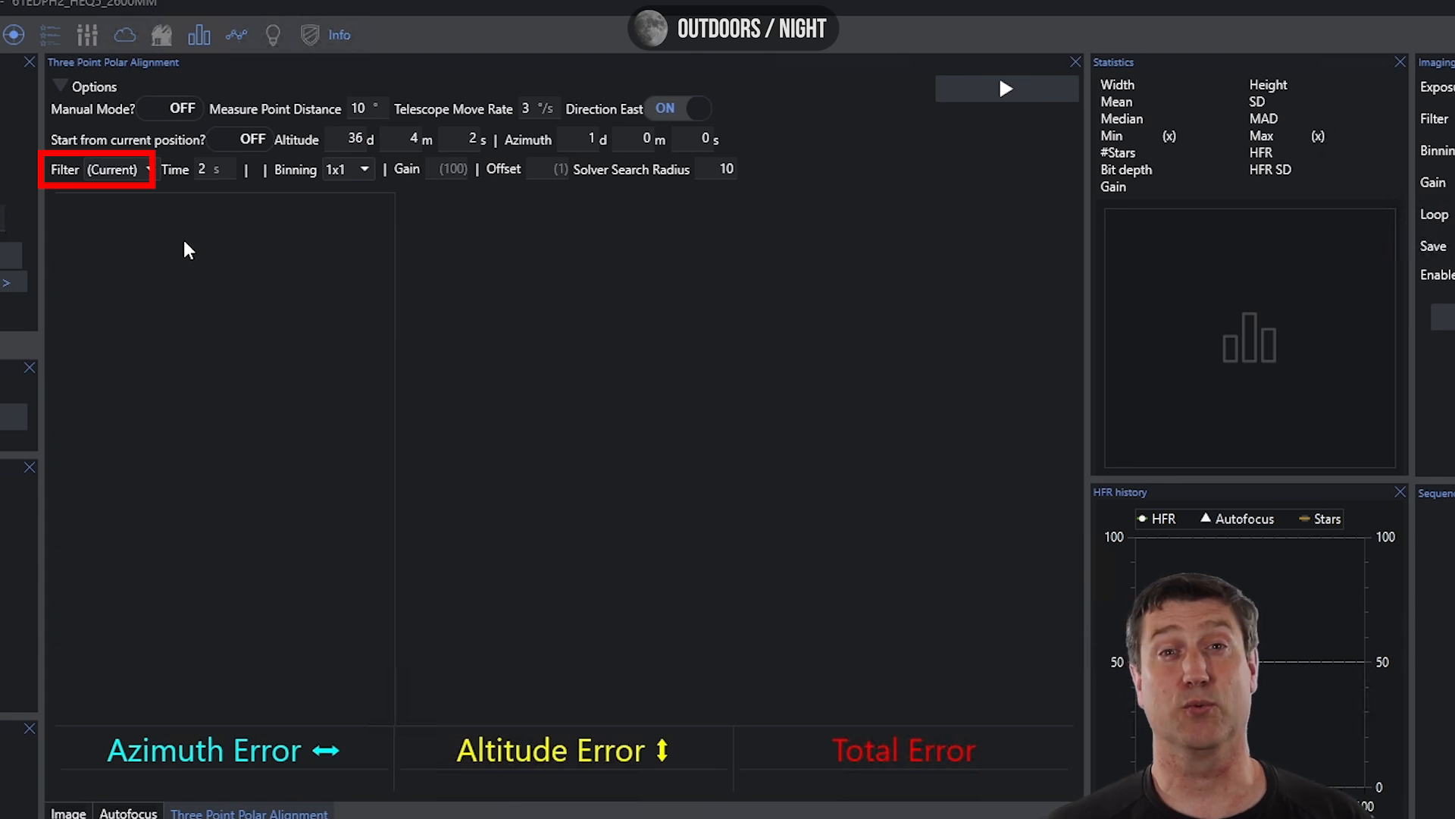
Run Three Point Polar Alignment on the L filter until error is about 29 arcseconds, then stop.
{"action": "left_click", "coordinate": [117, 170]}
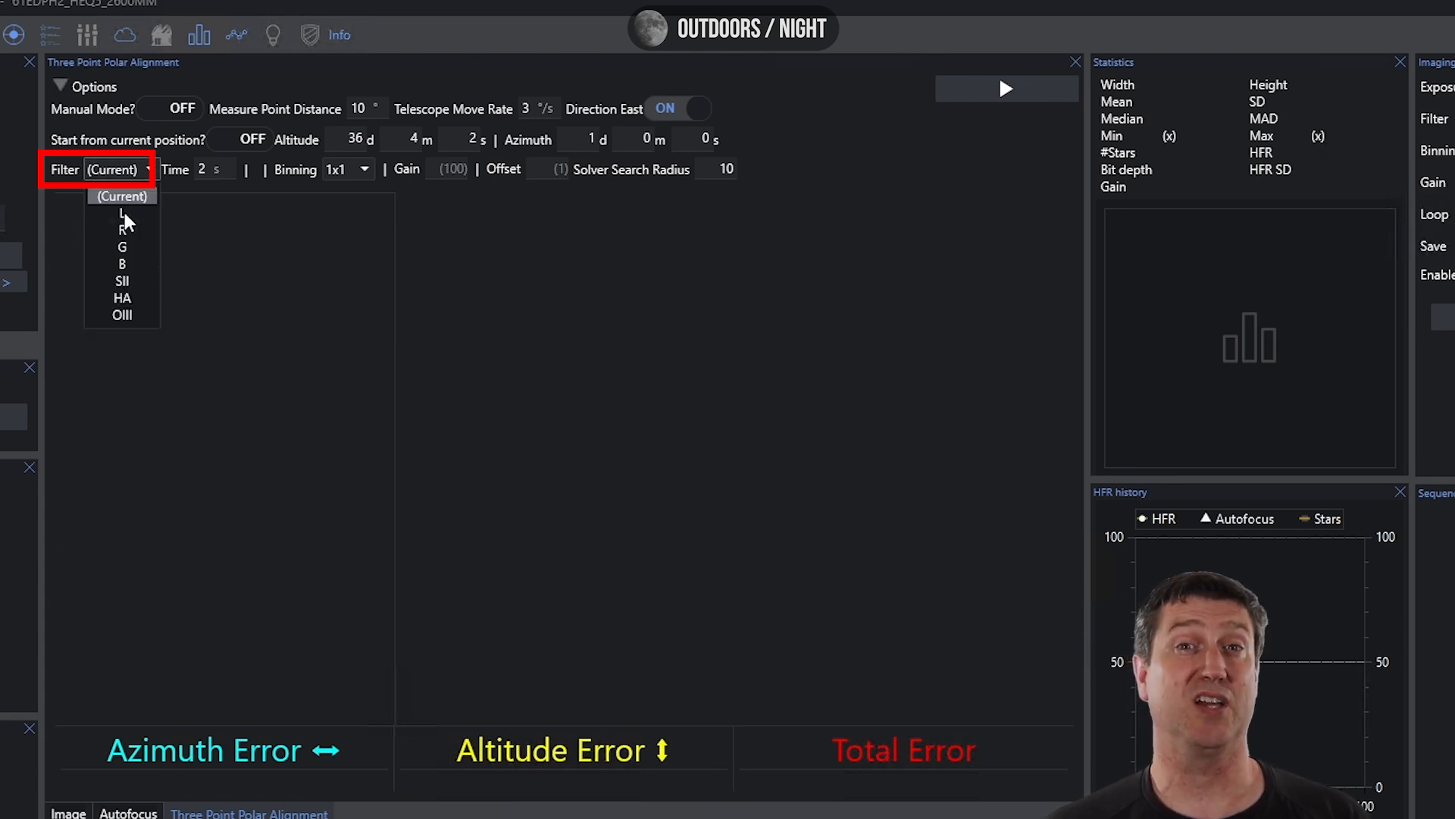
{"action": "left_click", "coordinate": [124, 216]}
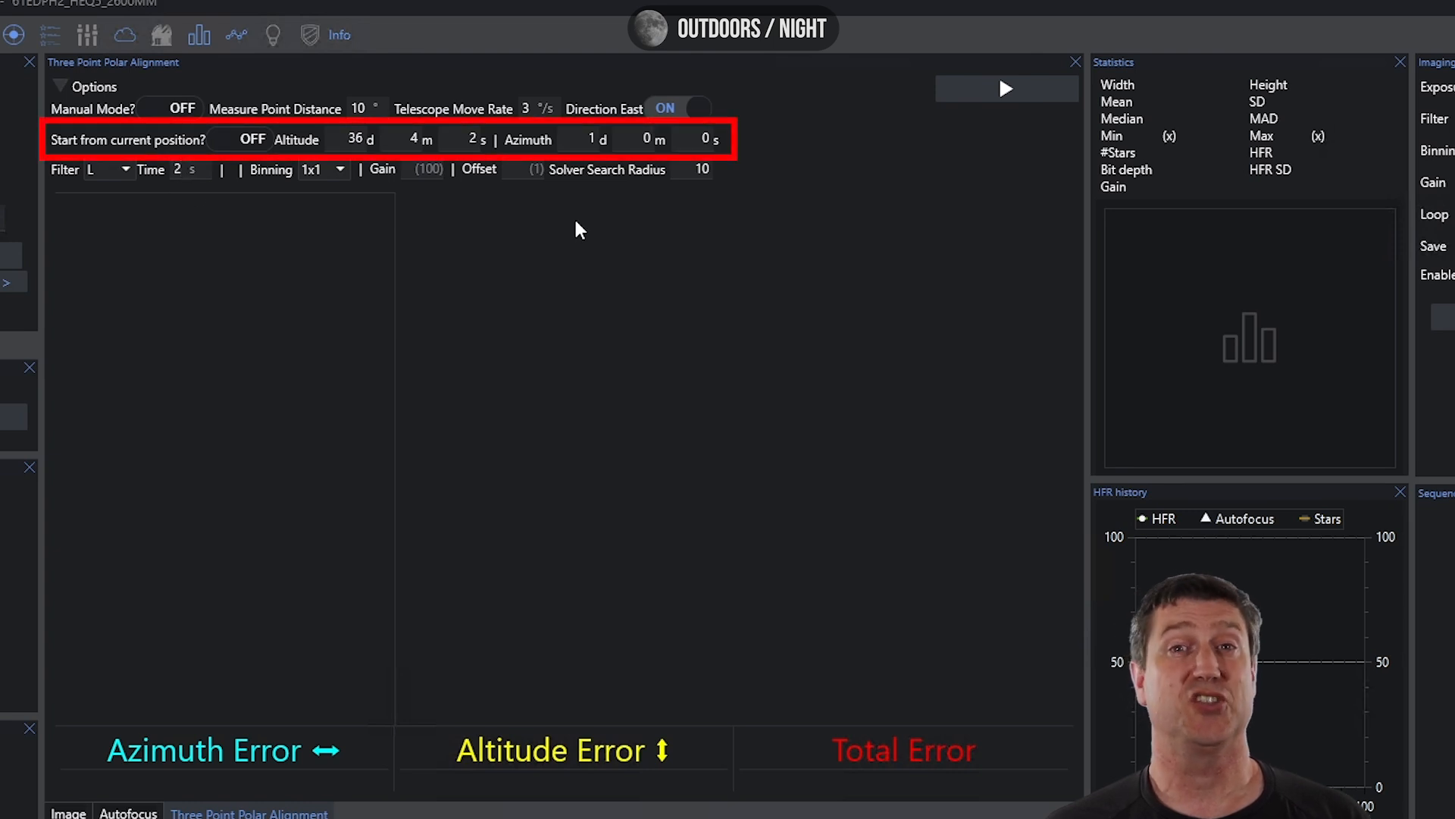
{"action": "left_click", "coordinate": [998, 87]}
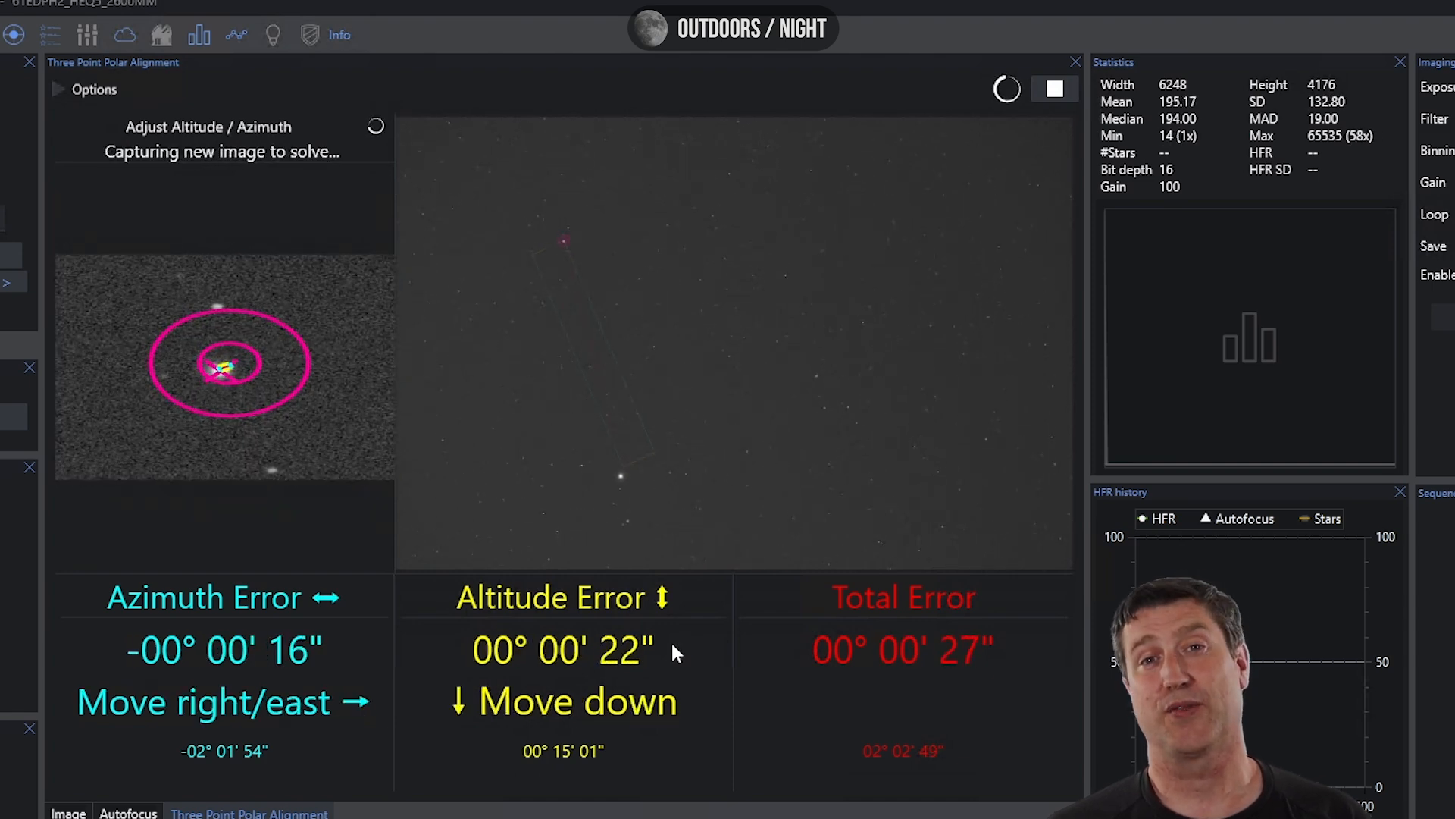
{"action": "left_click", "coordinate": [1061, 88]}
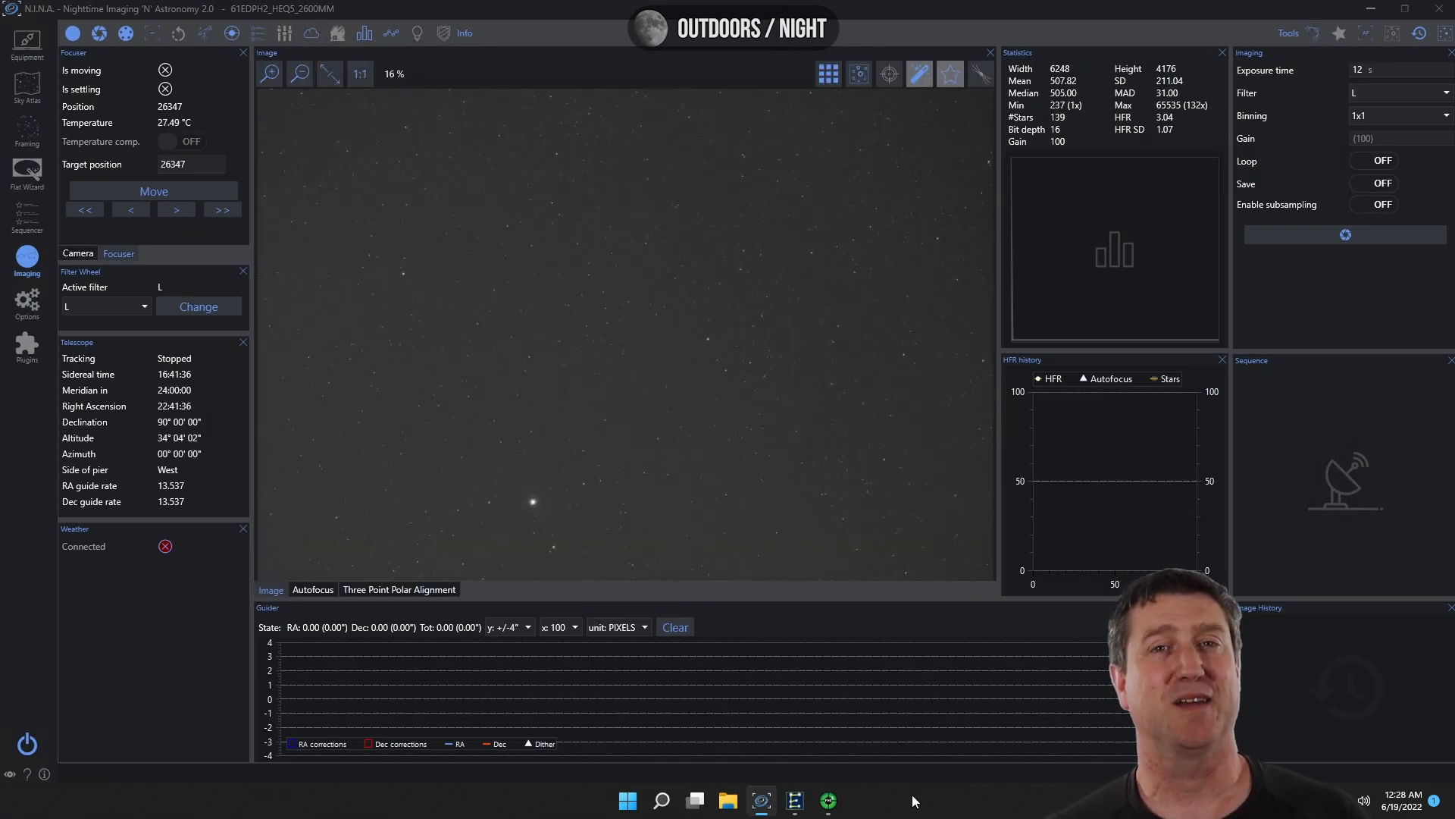
Maximize PHD2 and show the guiding history graph and guide statistics panels.
{"action": "left_click", "coordinate": [829, 799]}
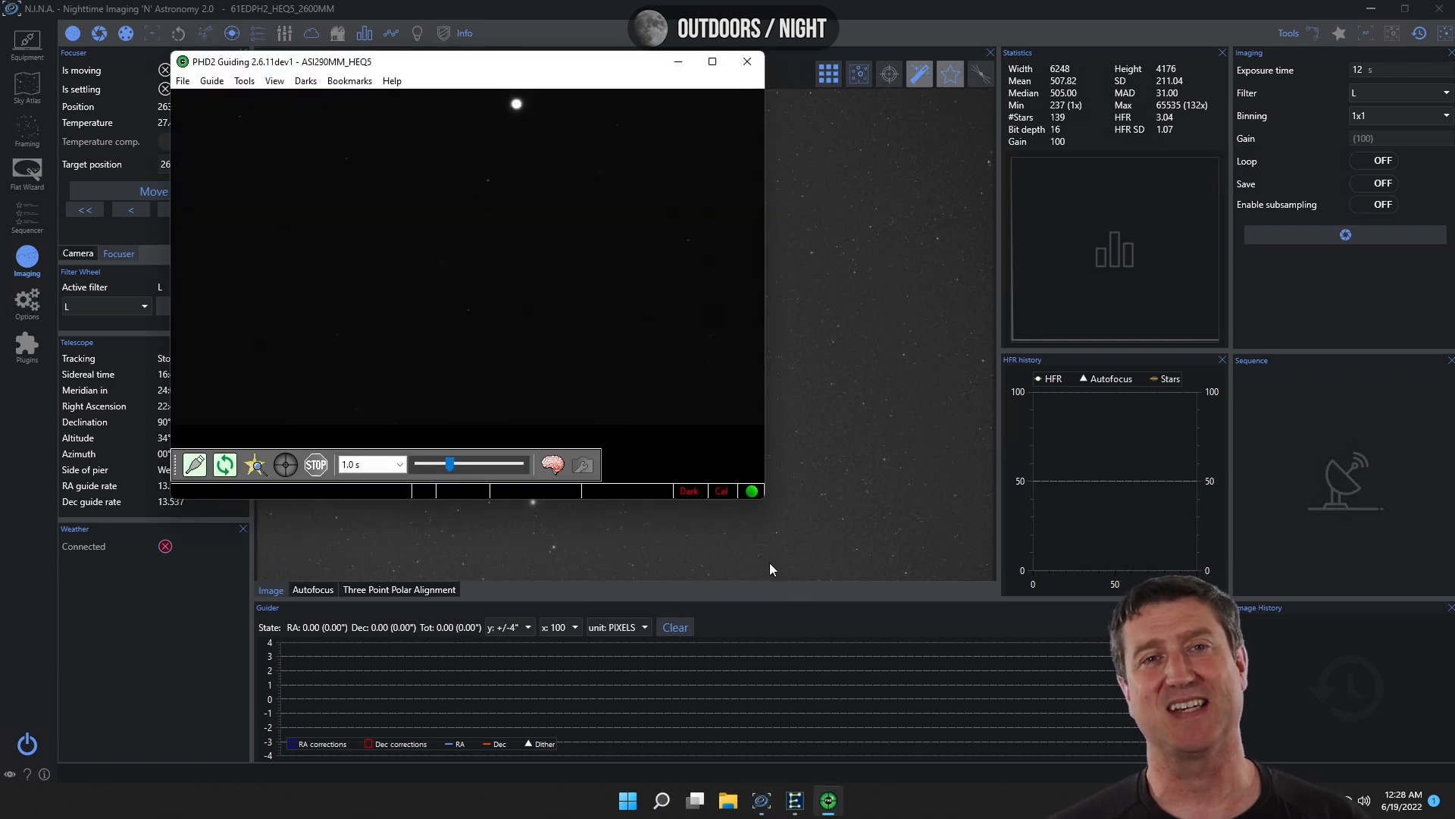
{"action": "left_click", "coordinate": [709, 60]}
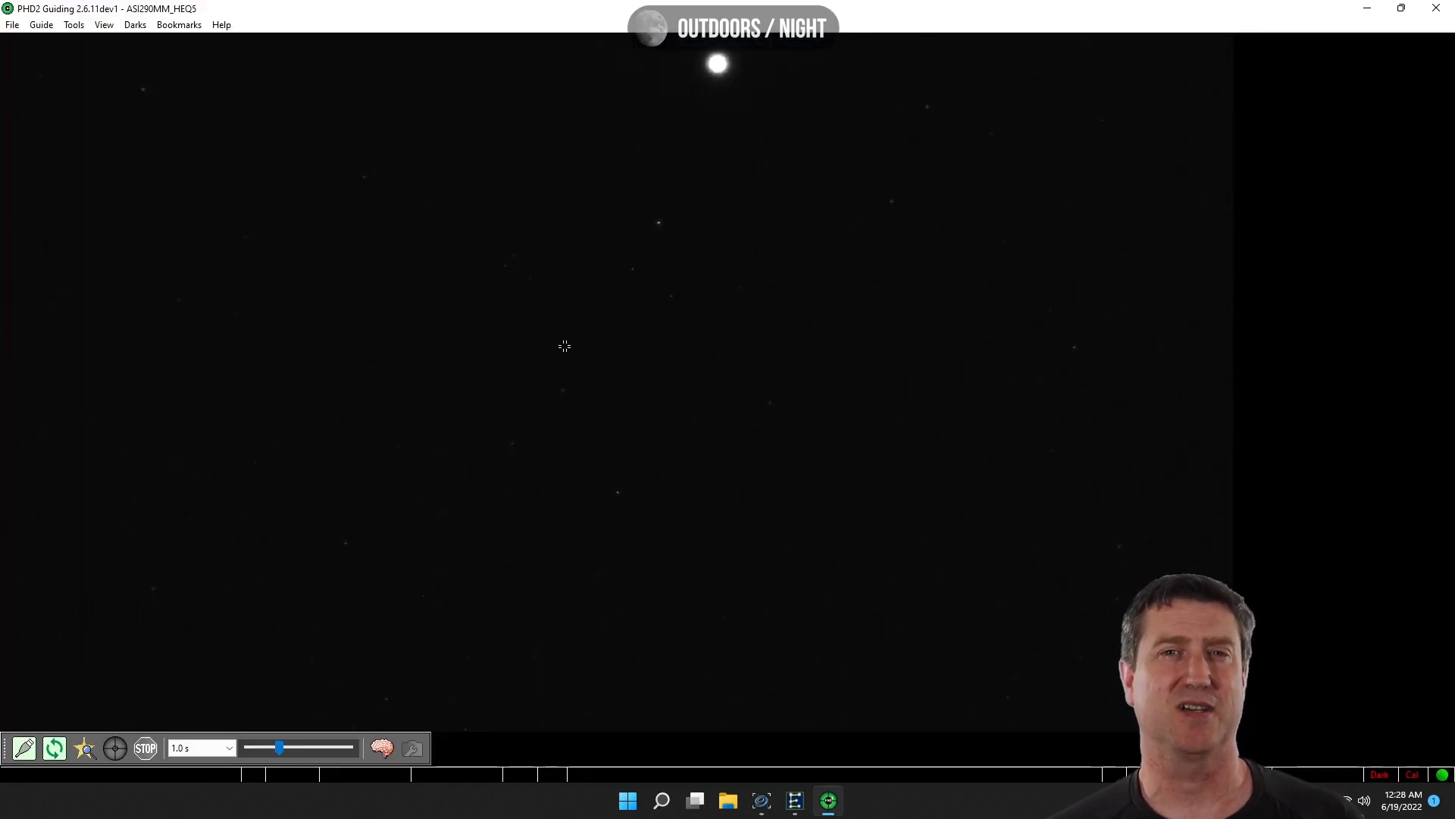
{"action": "left_click", "coordinate": [105, 25]}
{"action": "left_click", "coordinate": [145, 59]}
{"action": "left_click", "coordinate": [104, 25]}
{"action": "left_click", "coordinate": [128, 76]}
Try the bullseye overlay, remove it again, and show the star profile panel.
{"action": "left_click", "coordinate": [107, 28]}
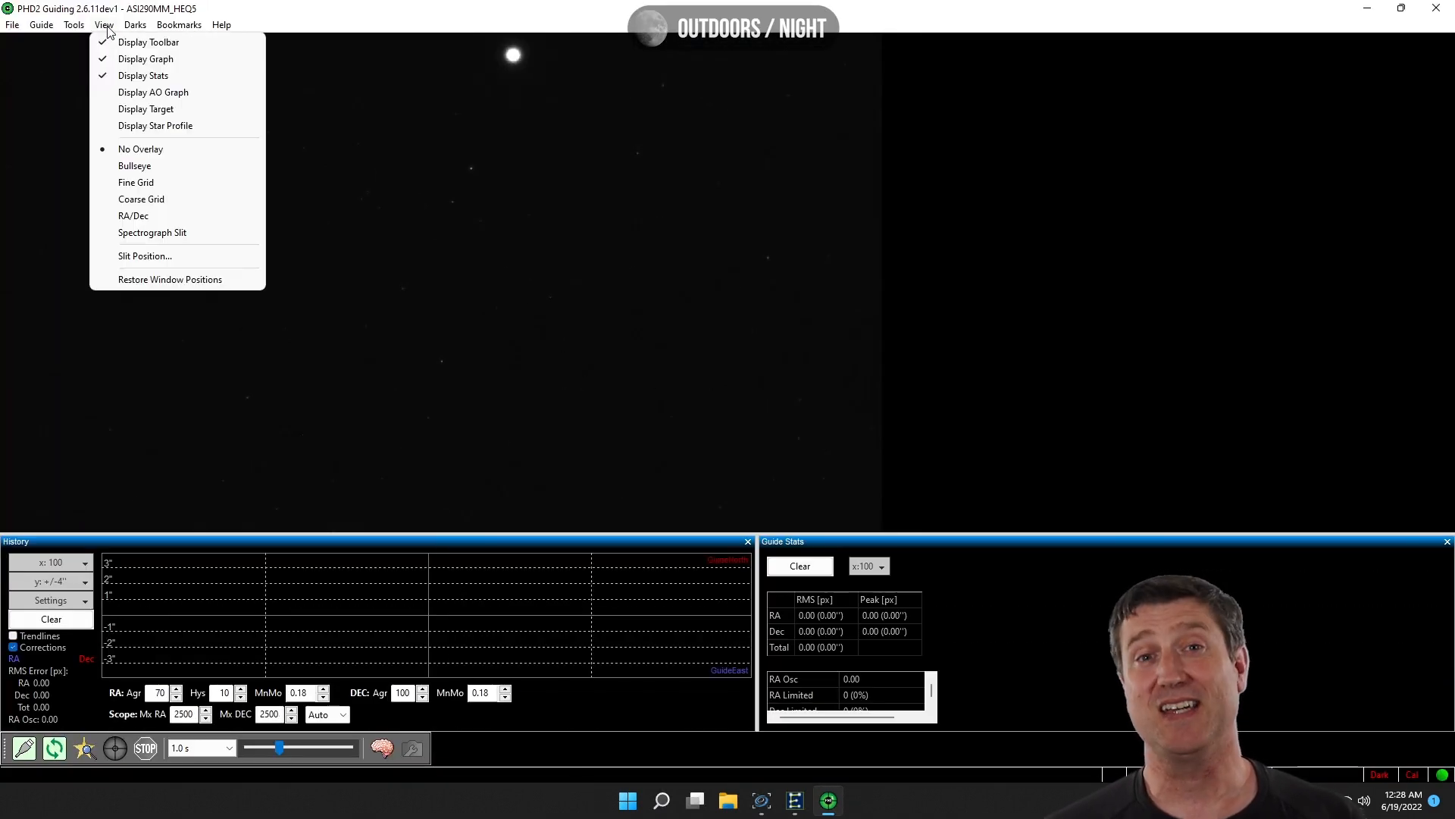
{"action": "left_click", "coordinate": [134, 165]}
{"action": "left_click", "coordinate": [105, 25]}
{"action": "left_click", "coordinate": [140, 149]}
{"action": "left_click", "coordinate": [105, 25]}
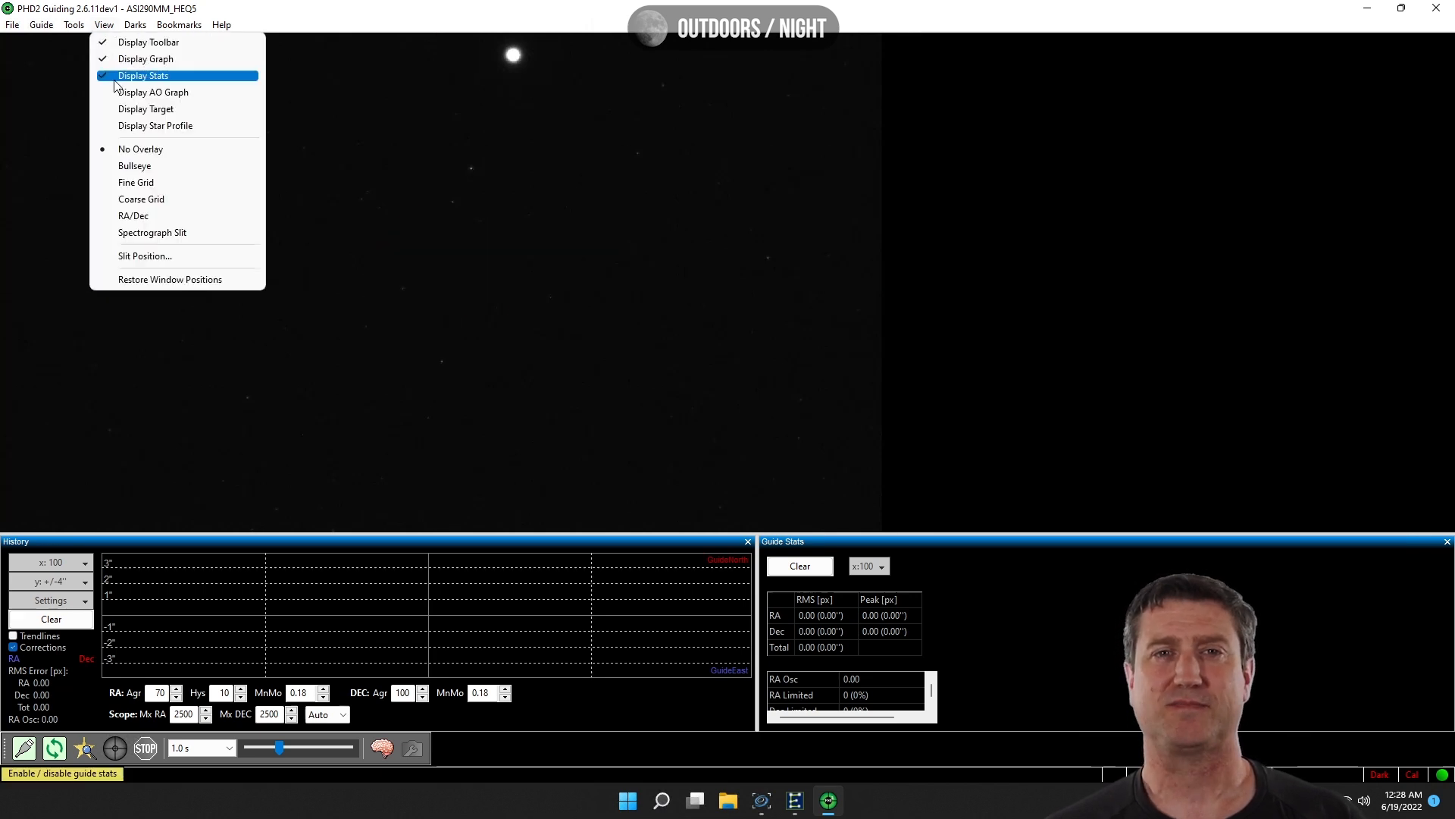
{"action": "left_click", "coordinate": [155, 125]}
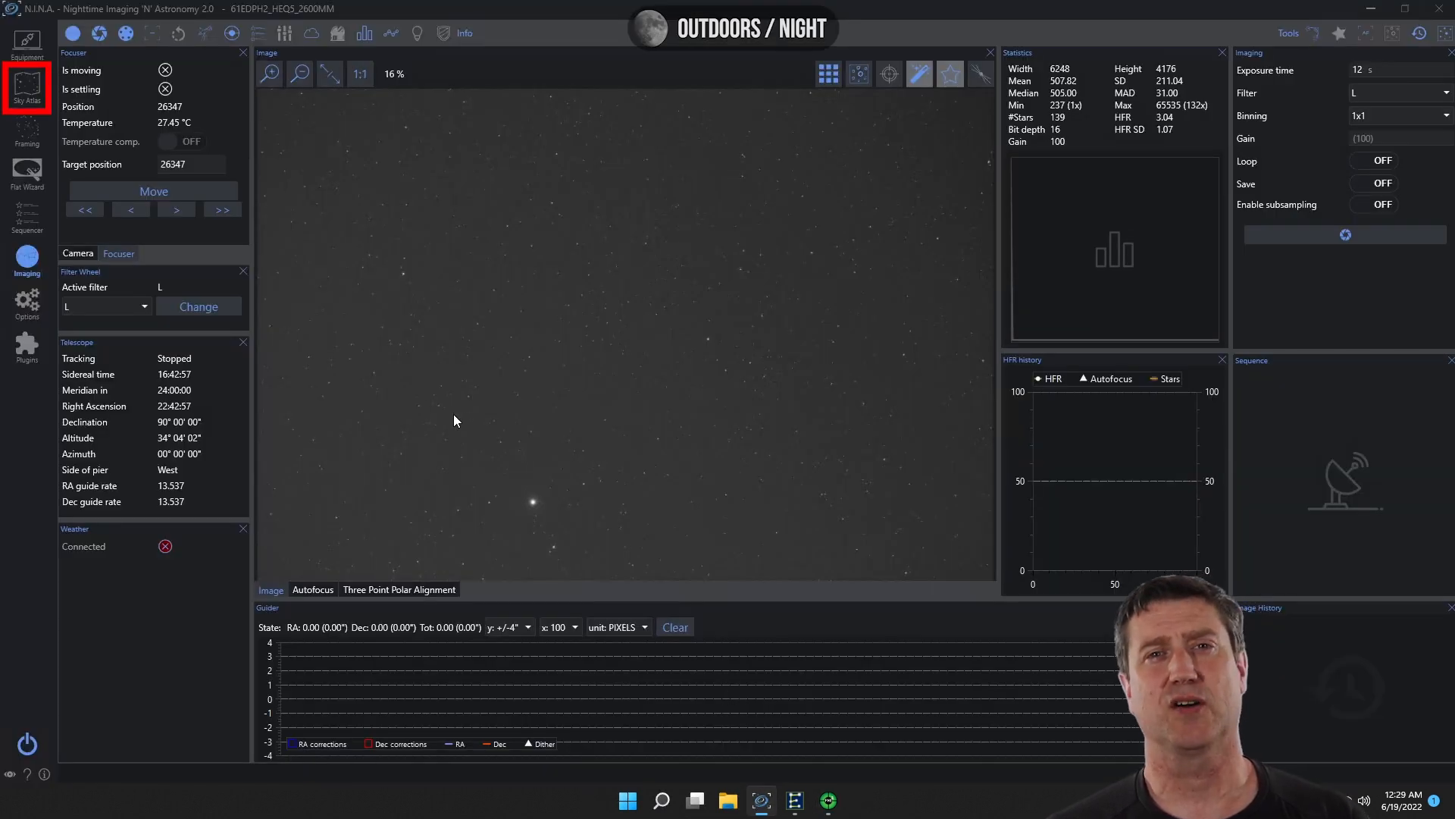
Search the Sky Atlas for objects at declination -20 to 20 above the horizon, giving 2770 results.
{"action": "left_click", "coordinate": [31, 89]}
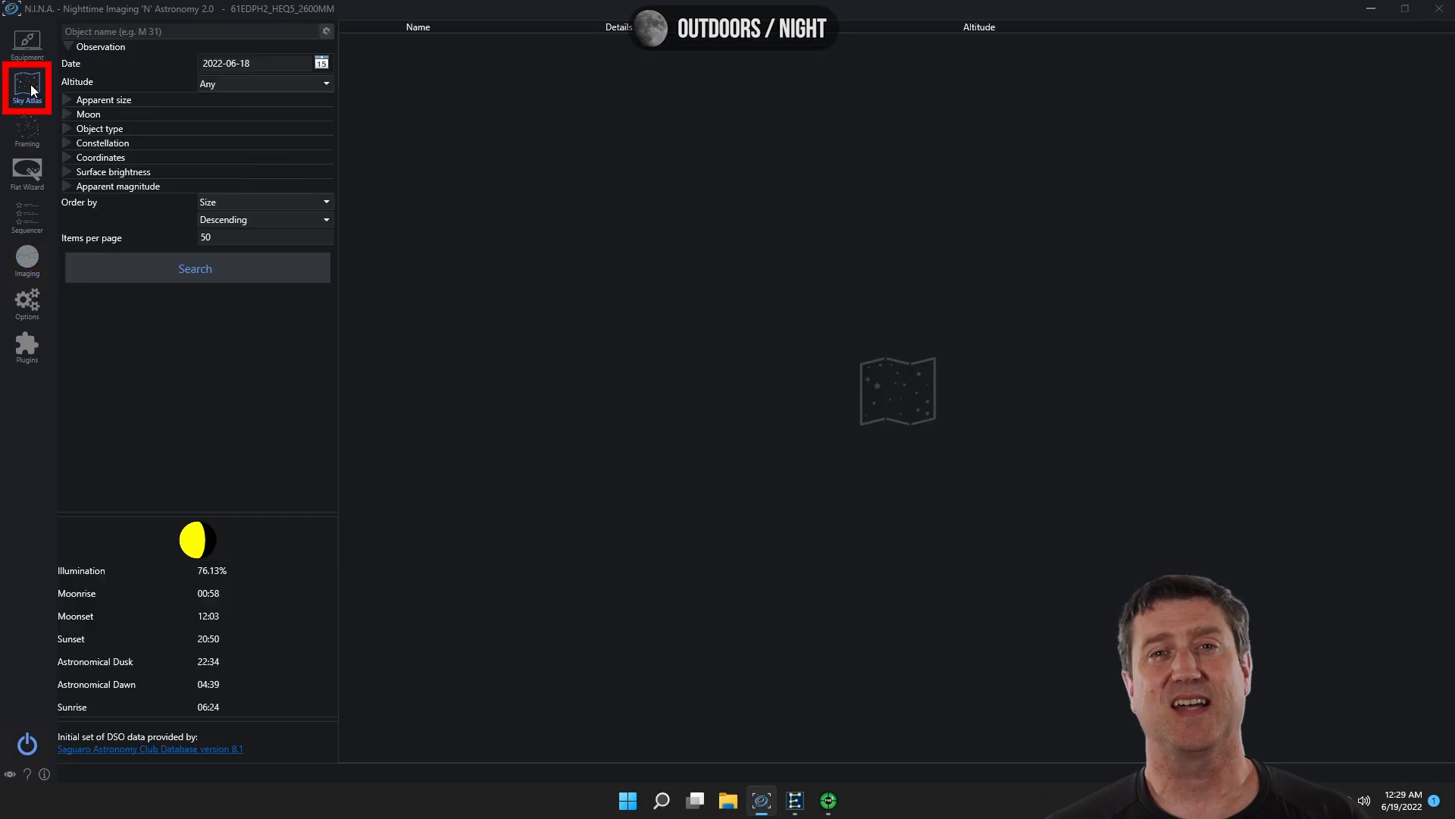
{"action": "left_click", "coordinate": [67, 158]}
{"action": "left_click", "coordinate": [300, 230]}
{"action": "left_click", "coordinate": [292, 370]}
{"action": "left_click", "coordinate": [300, 248]}
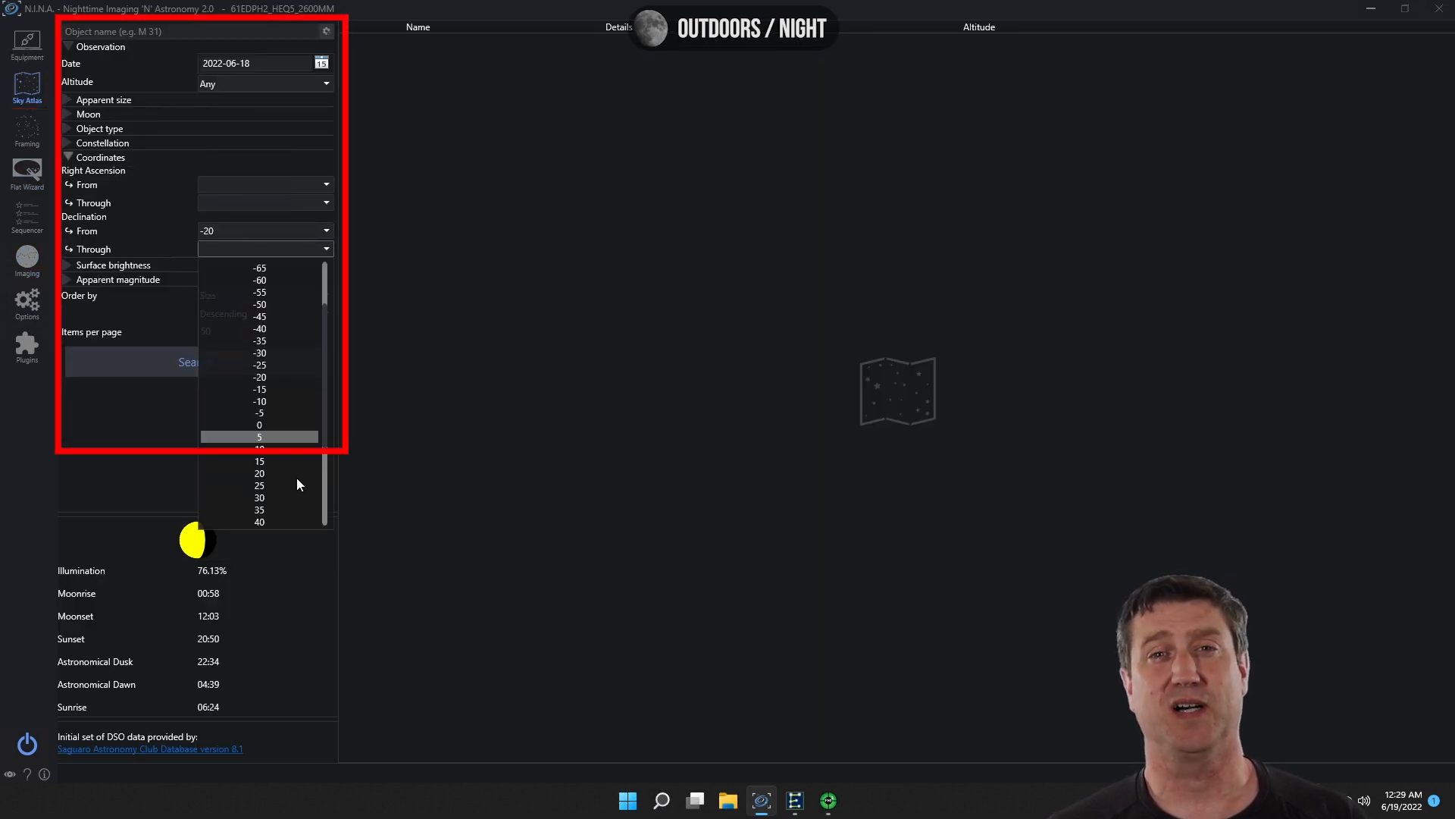
{"action": "left_click", "coordinate": [297, 478]}
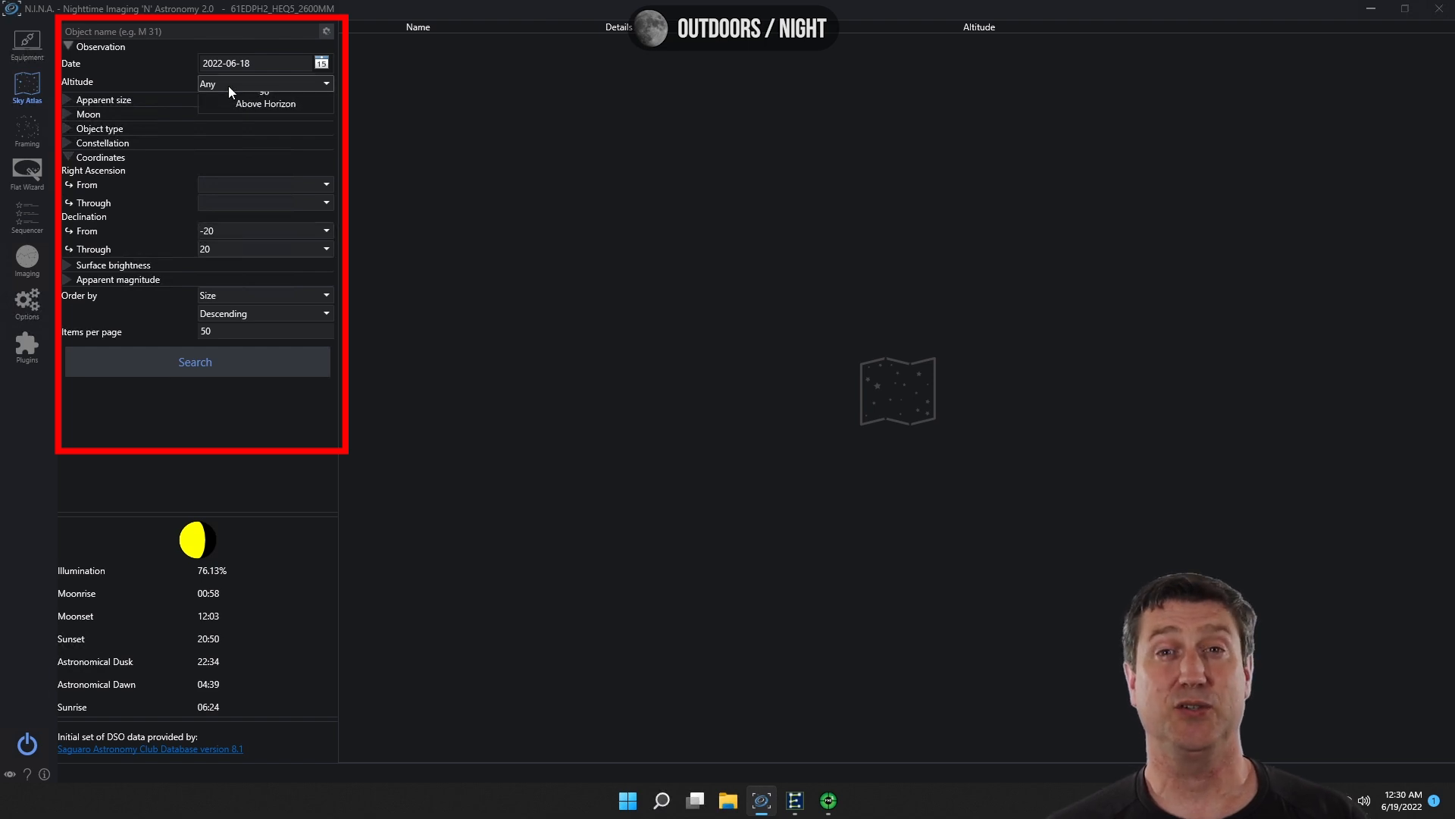
{"action": "left_click", "coordinate": [228, 84]}
{"action": "left_click", "coordinate": [254, 225]}
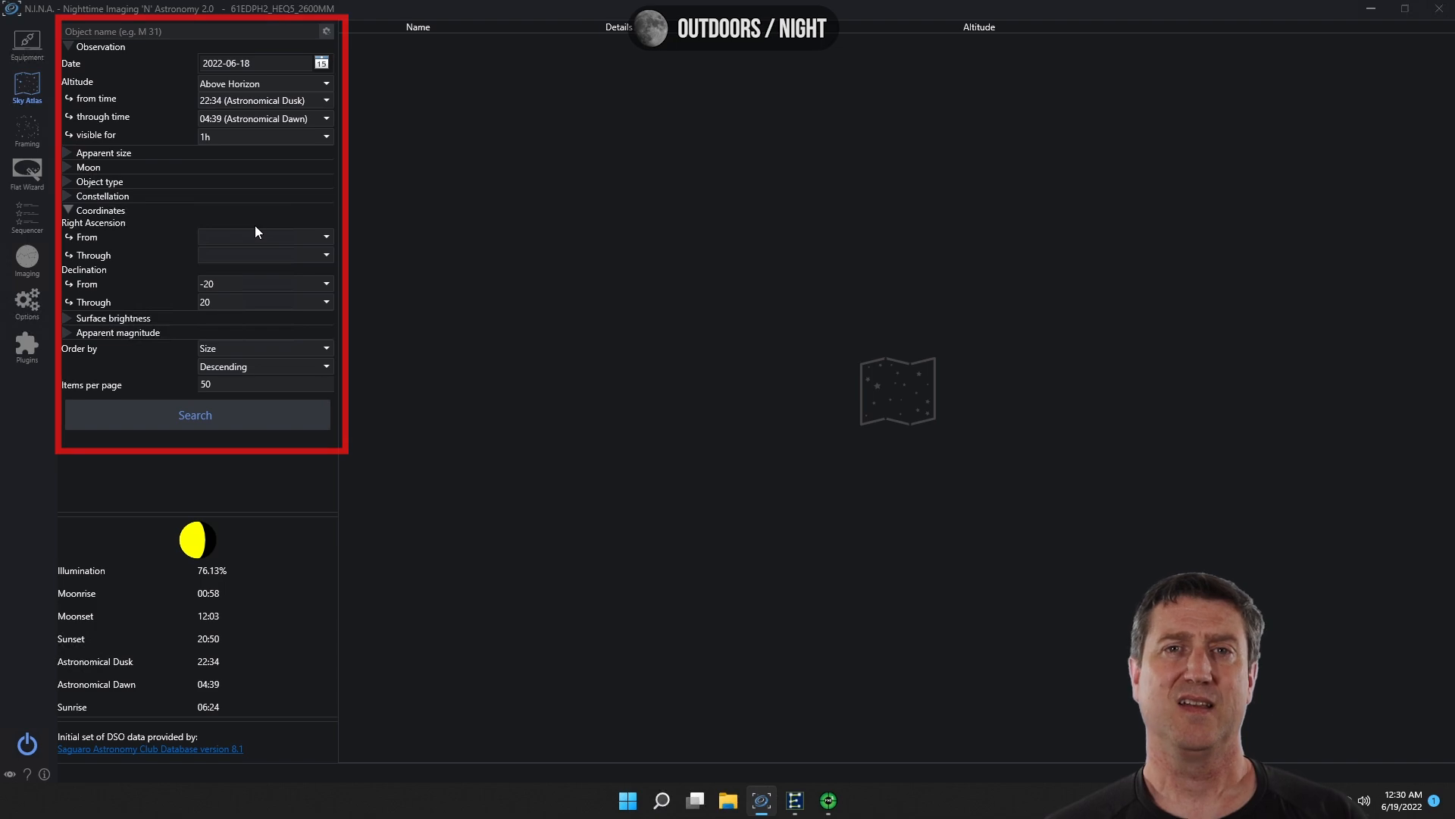
{"action": "left_click", "coordinate": [208, 415]}
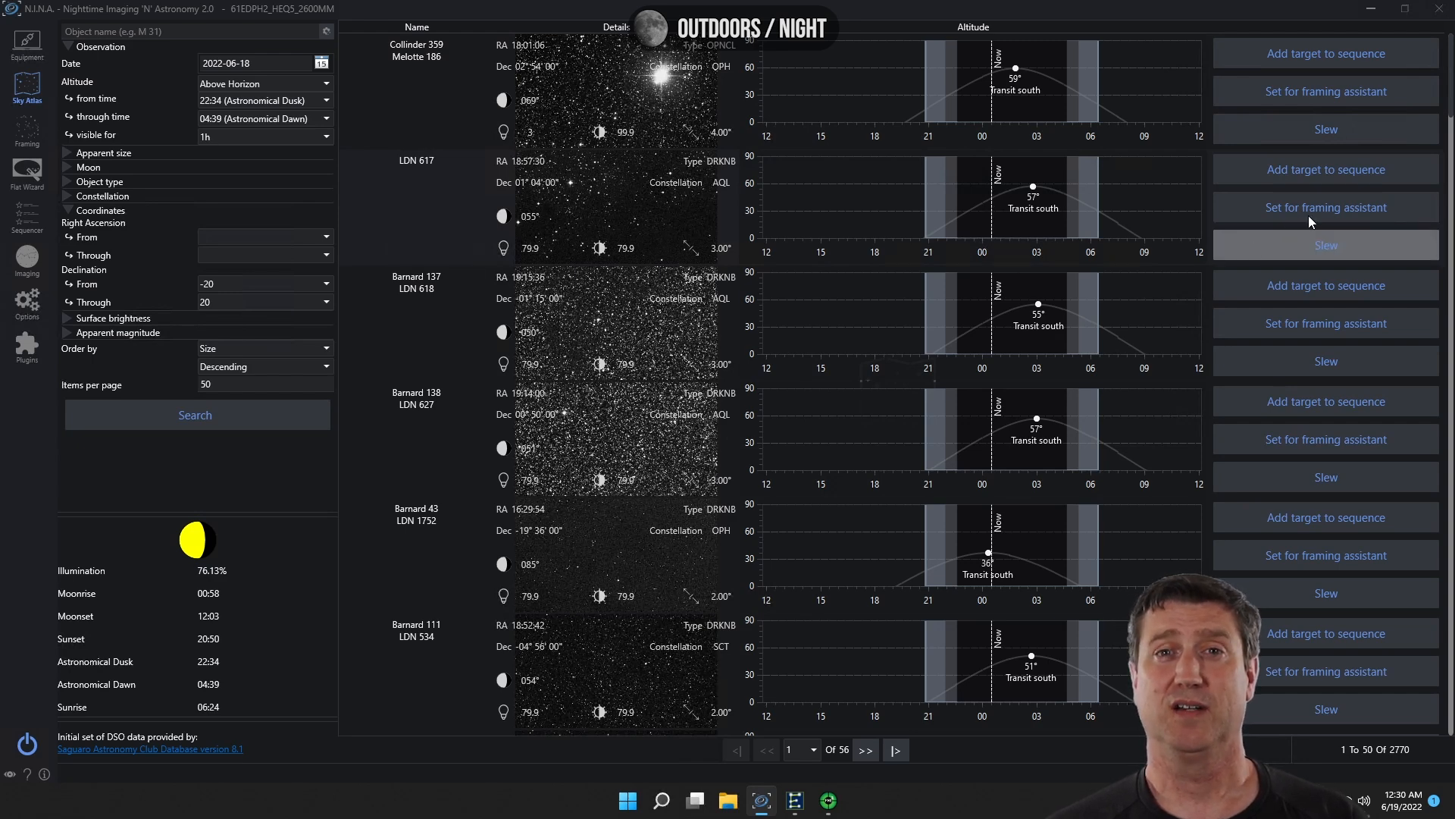
Check Barnard 43's coordinates, rerun the search with RA 16–17 h, and select Abell 2152.
{"action": "scroll", "coordinate": [1450, 114], "scroll_direction": "down", "scroll_amount": 1}
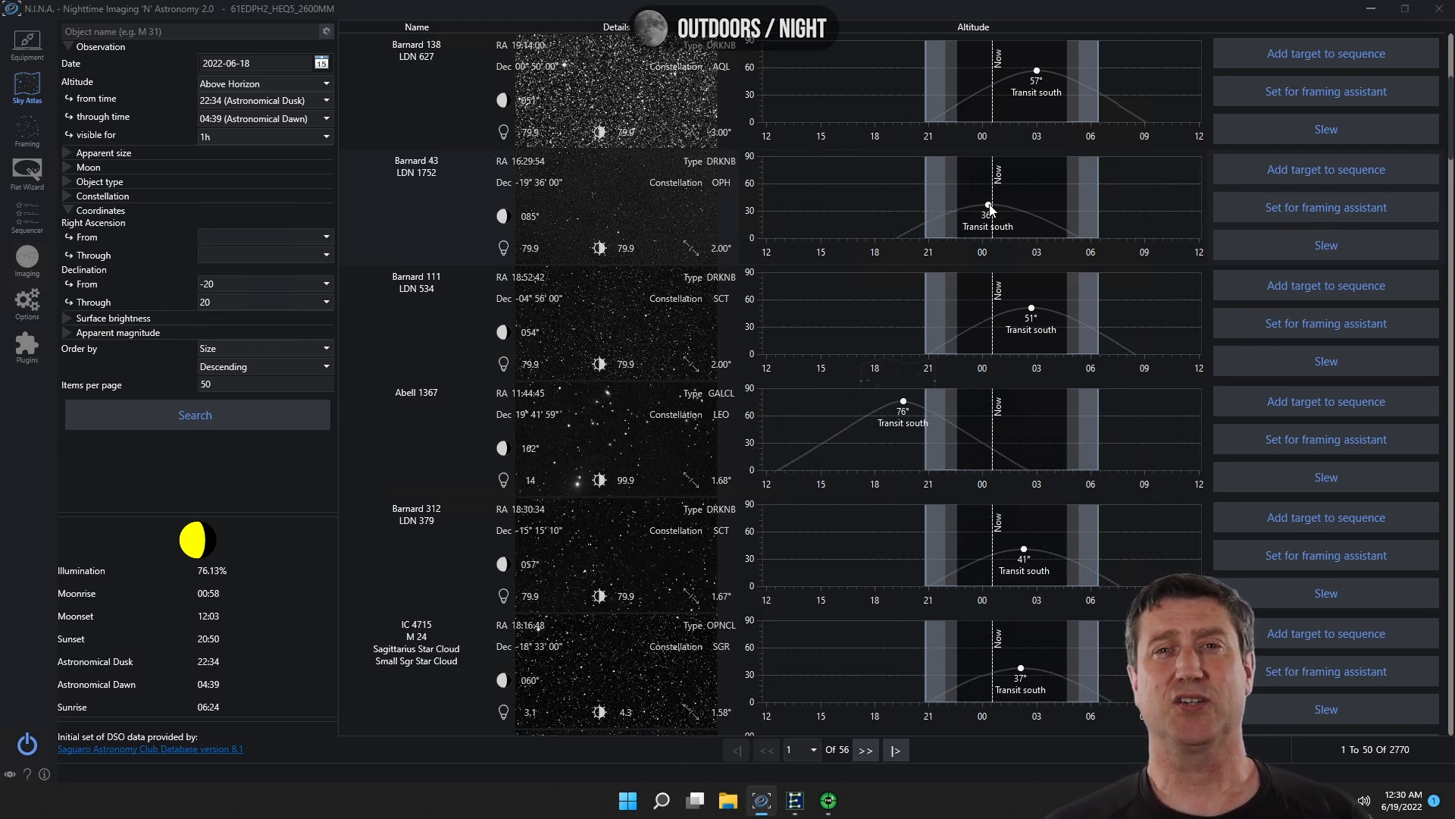
{"action": "left_click", "coordinate": [988, 209]}
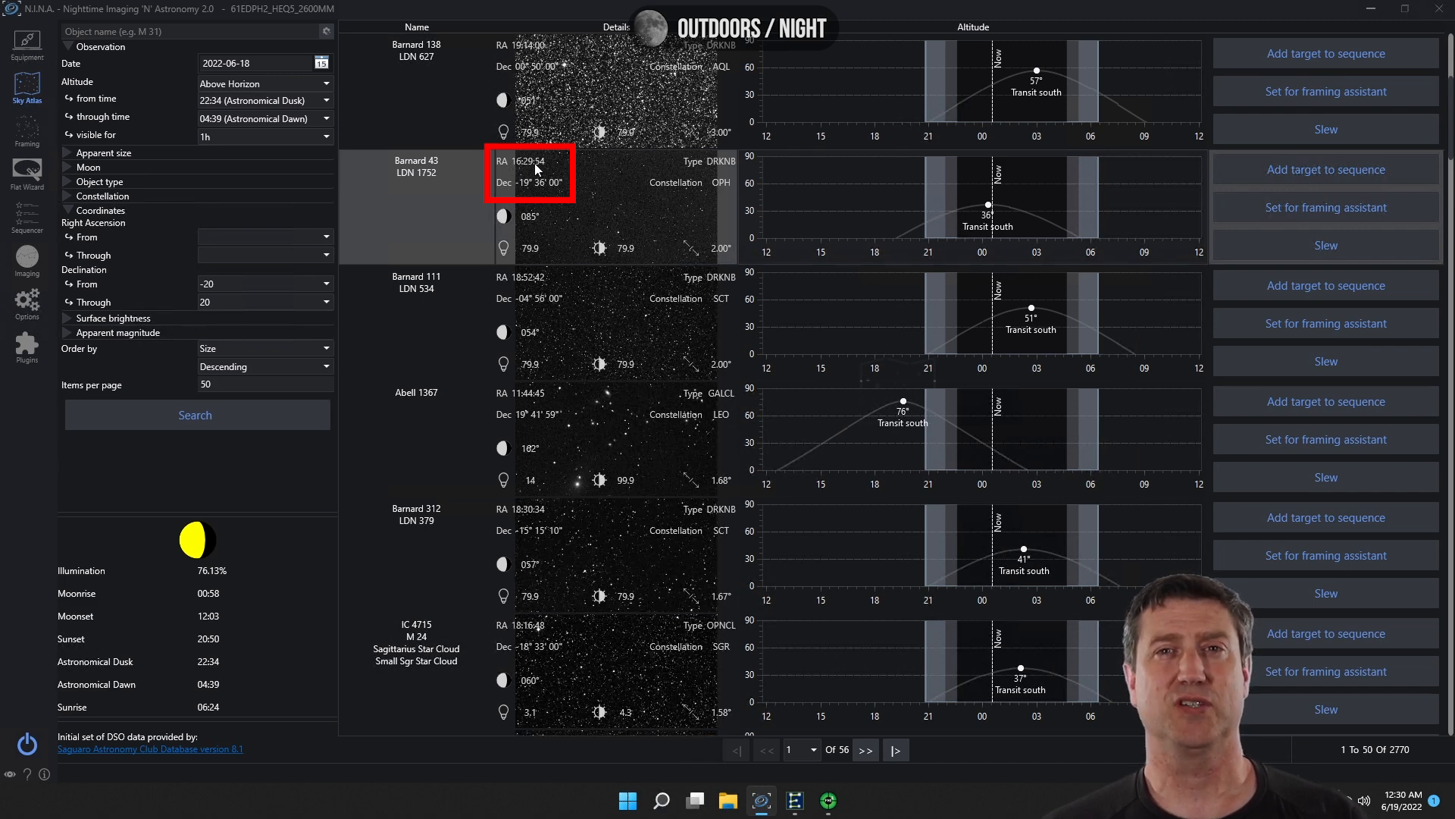
{"action": "left_click", "coordinate": [328, 238]}
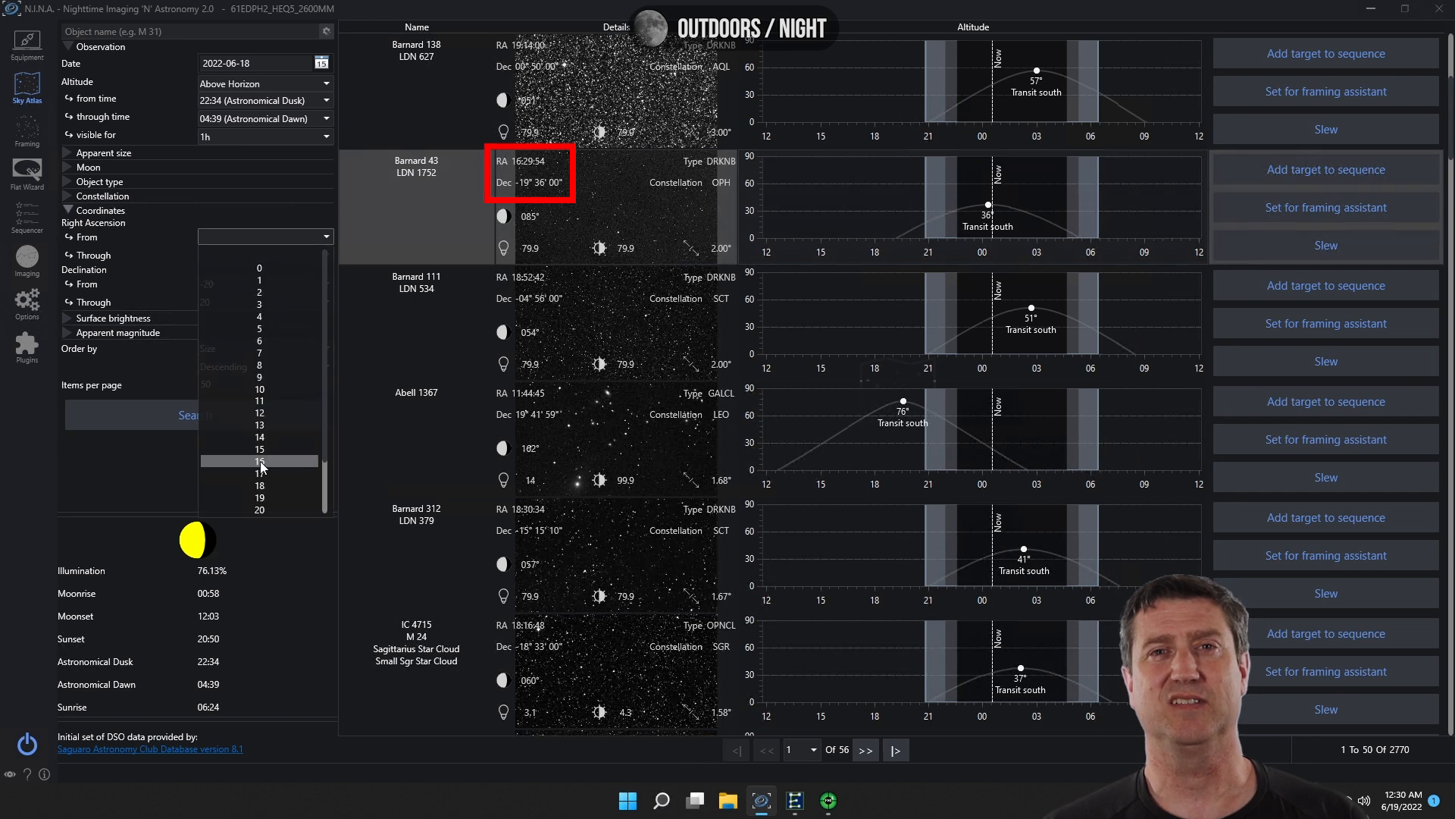
{"action": "left_click", "coordinate": [296, 465]}
{"action": "left_click", "coordinate": [326, 255]}
{"action": "left_click", "coordinate": [296, 497]}
{"action": "left_click", "coordinate": [302, 429]}
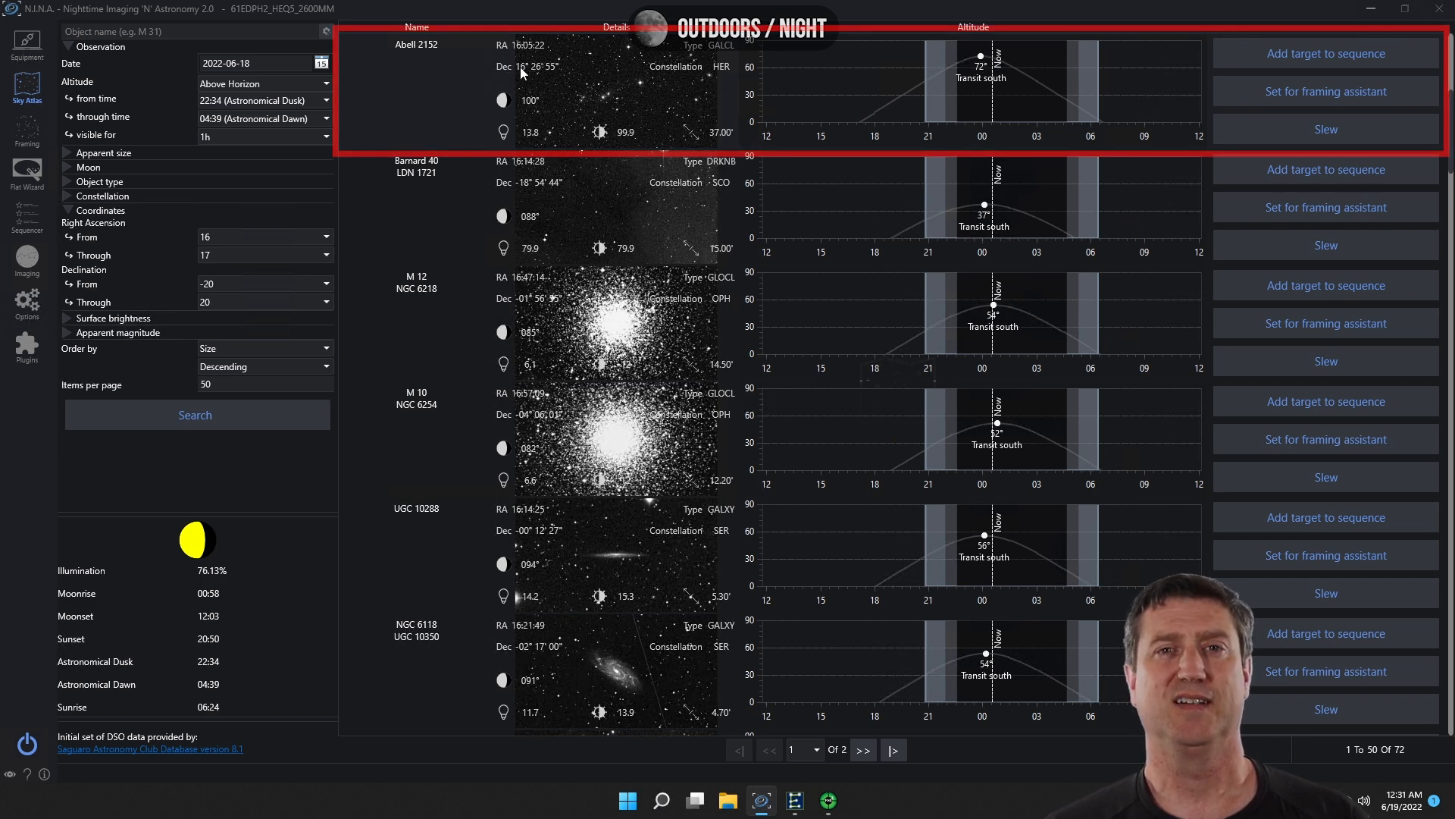
{"action": "left_click", "coordinate": [986, 126]}
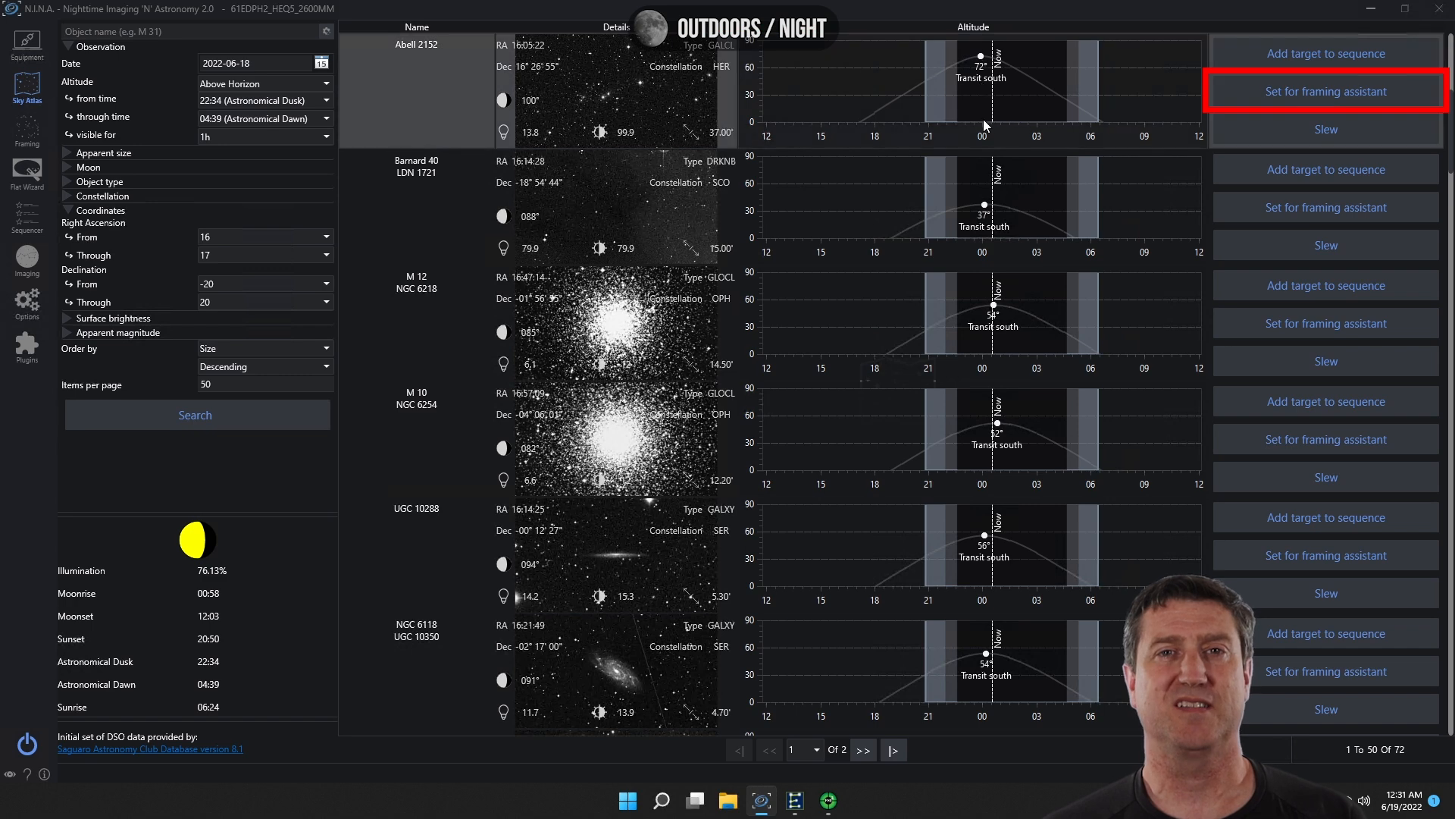
Frame Abell 2152, slew and center on it, and measure the camera rotation (304.4°).
{"action": "left_click", "coordinate": [1262, 98]}
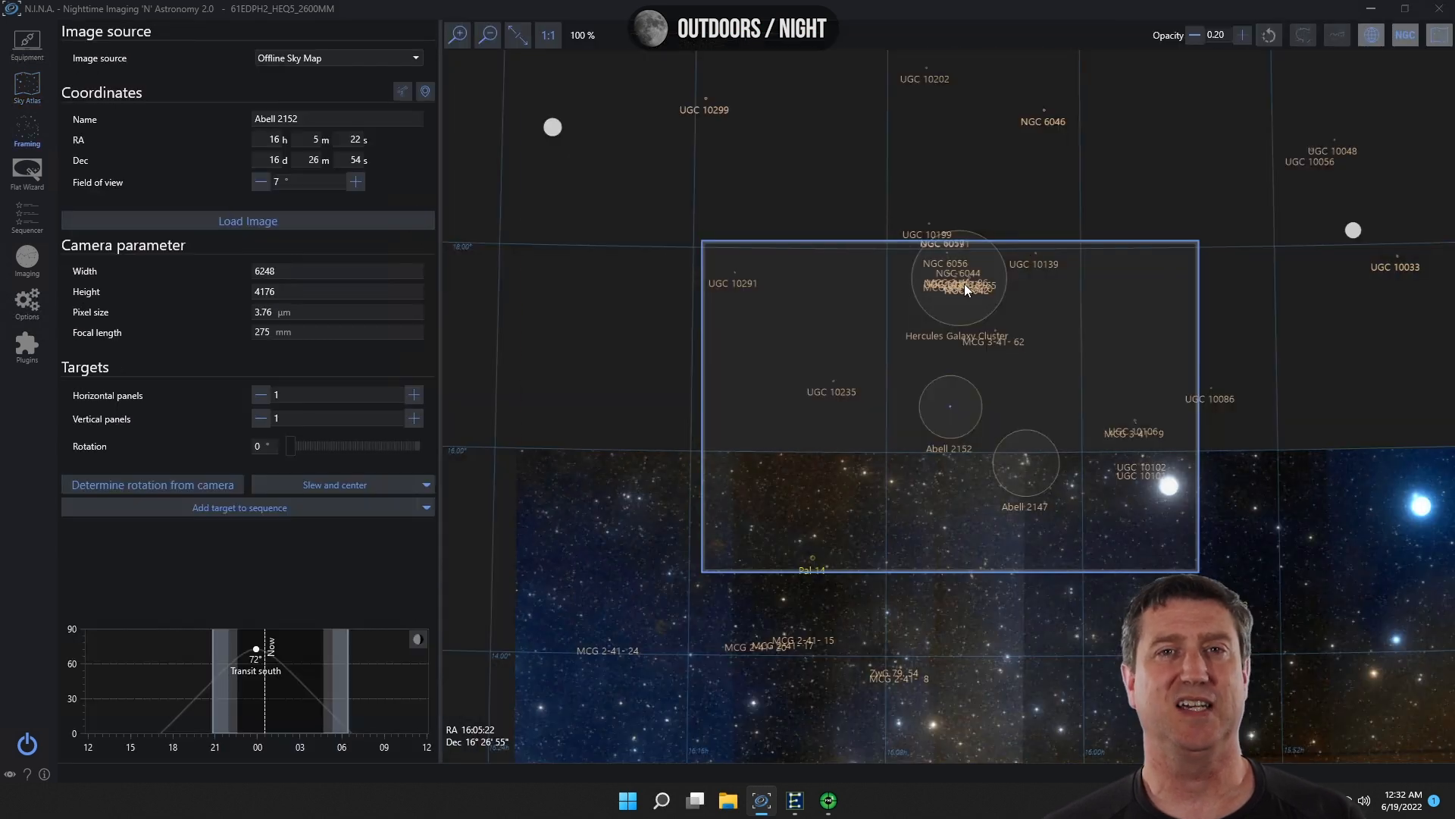
{"action": "left_click", "coordinate": [366, 482]}
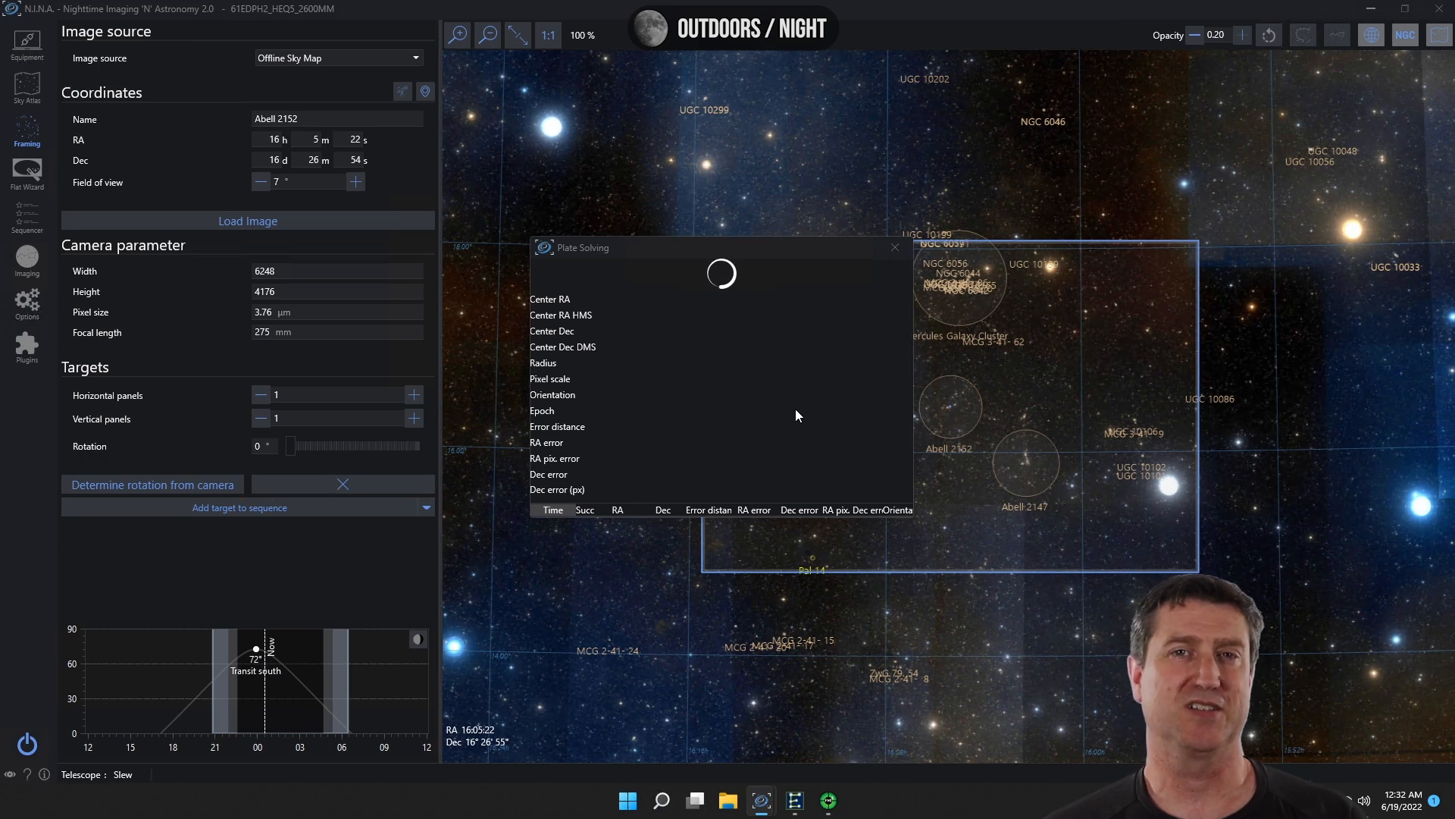
{"action": "left_click_drag", "start_coordinate": [843, 246], "coordinate": [753, 249]}
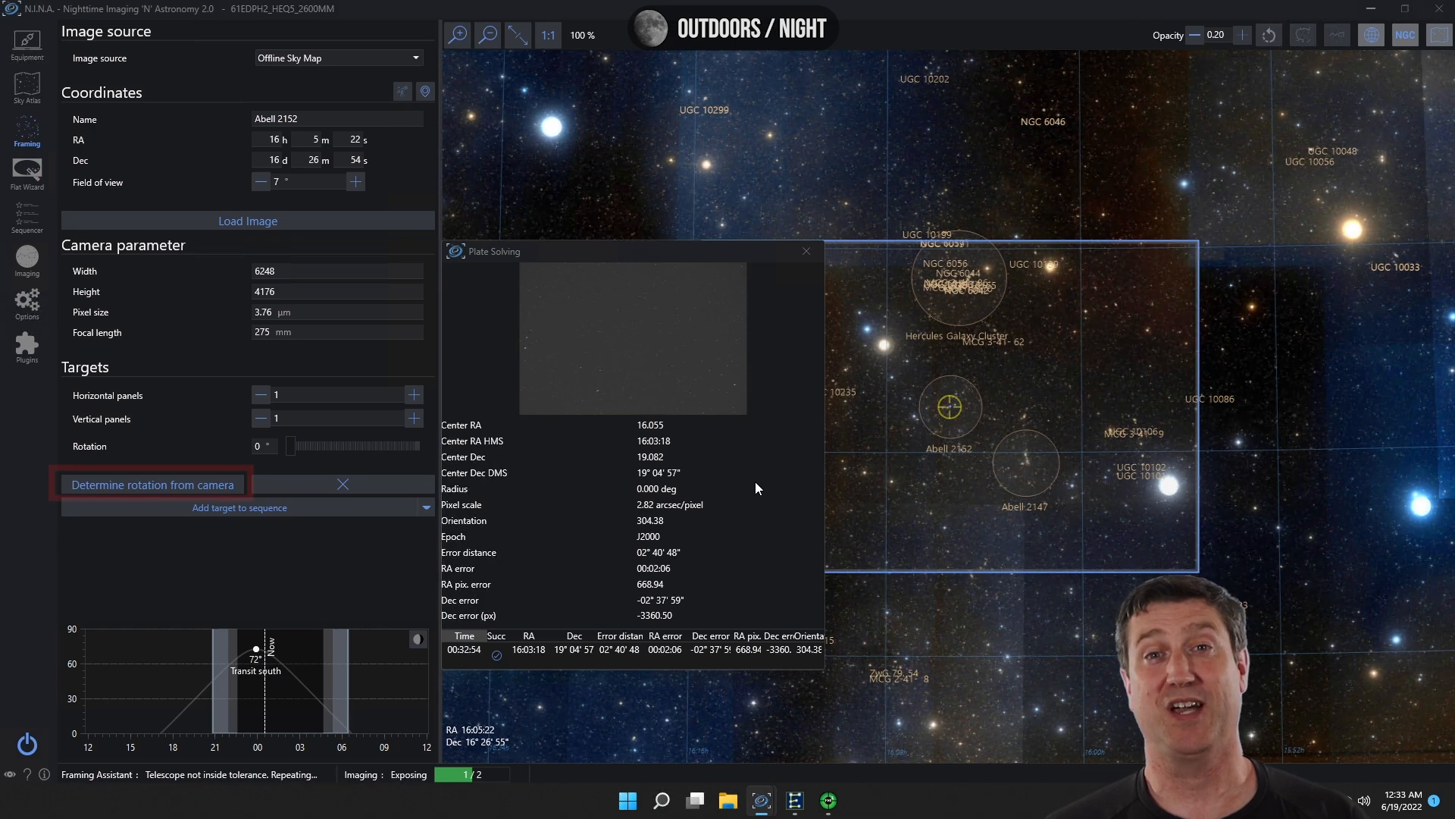
{"action": "left_click", "coordinate": [157, 482]}
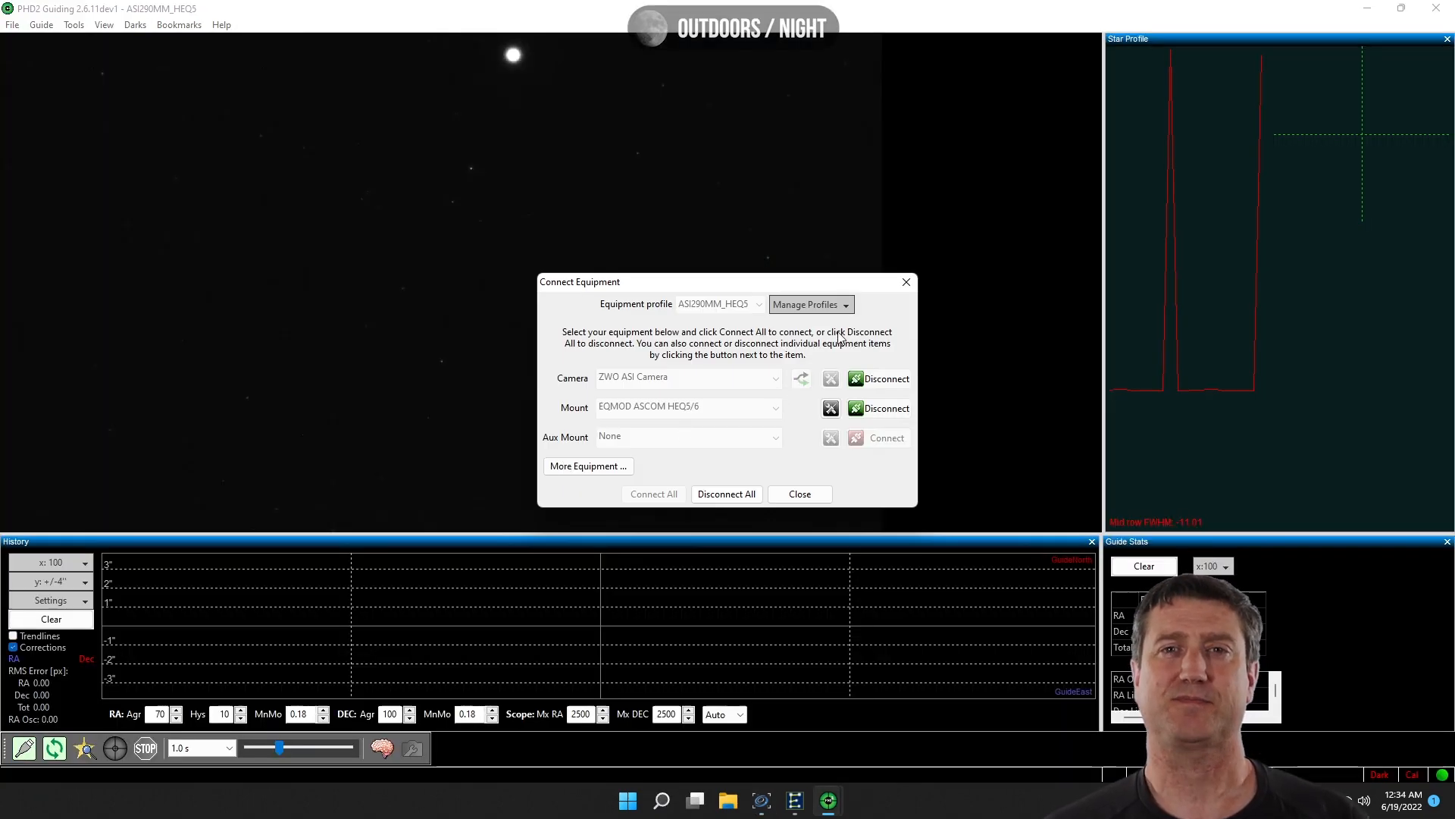
Loop PHD2 guide exposures, auto-select a guide star, and start calibrating and guiding.
{"action": "left_click", "coordinate": [799, 494]}
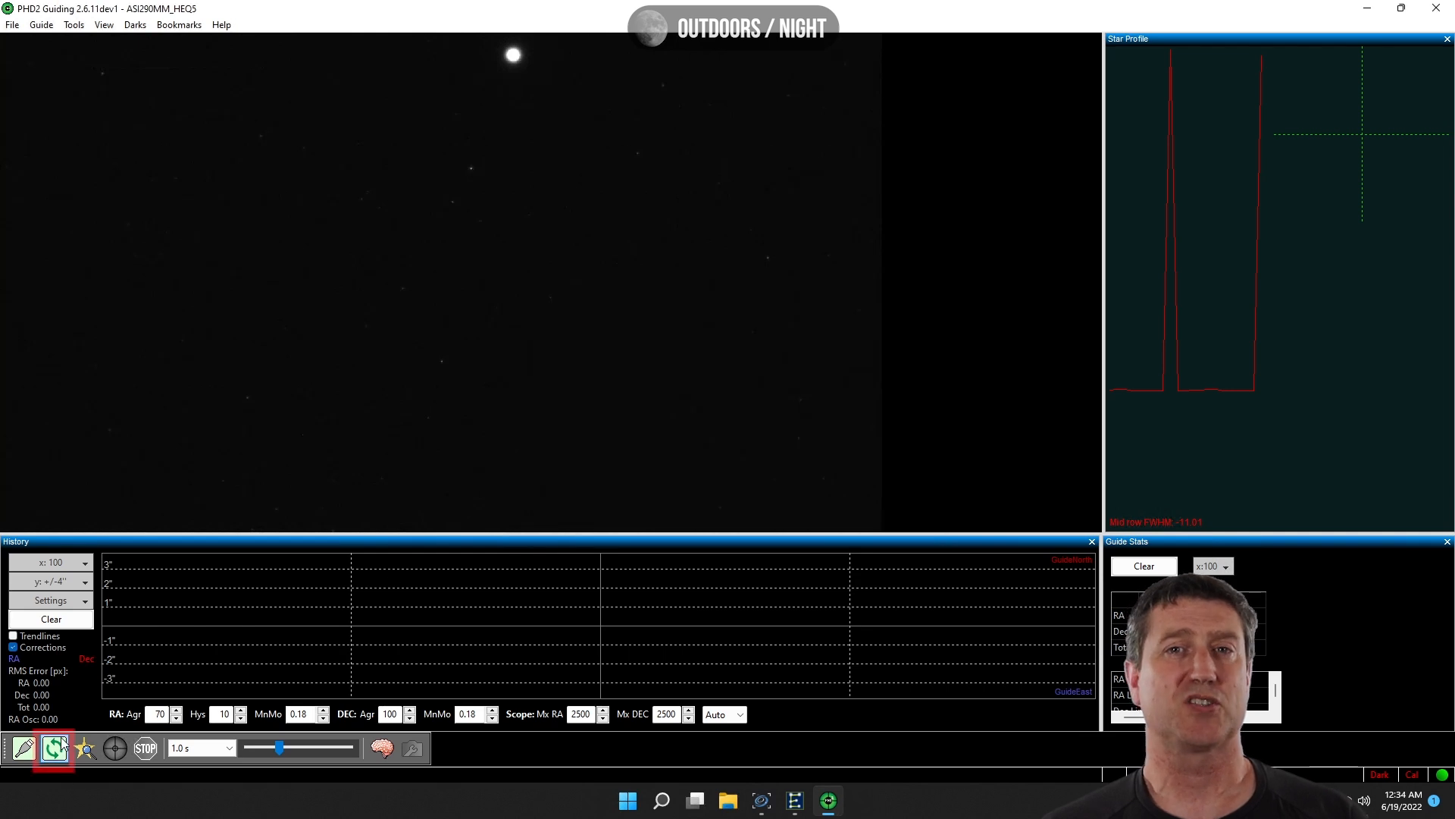
{"action": "left_click", "coordinate": [58, 747]}
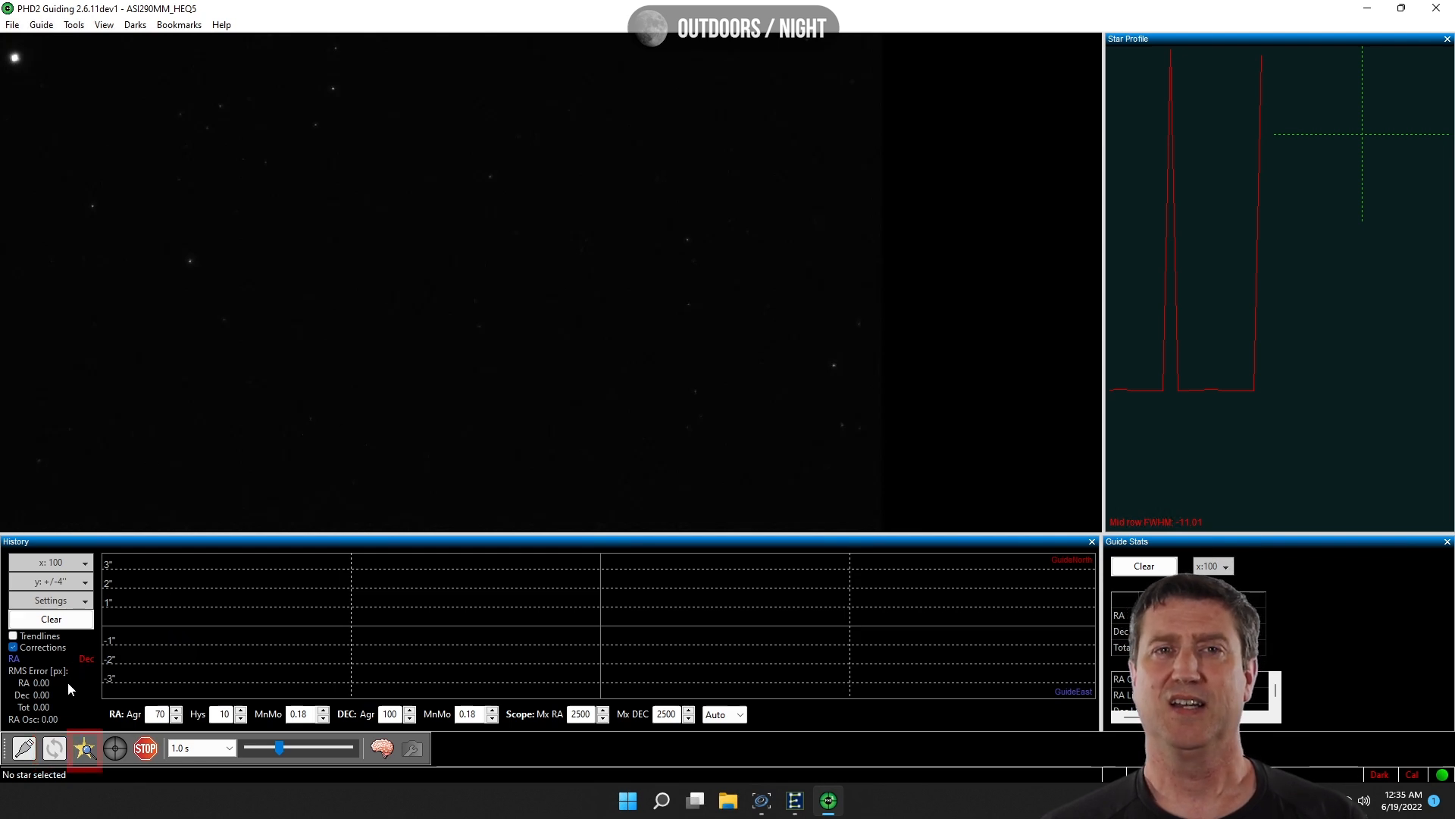
{"action": "left_click", "coordinate": [81, 745]}
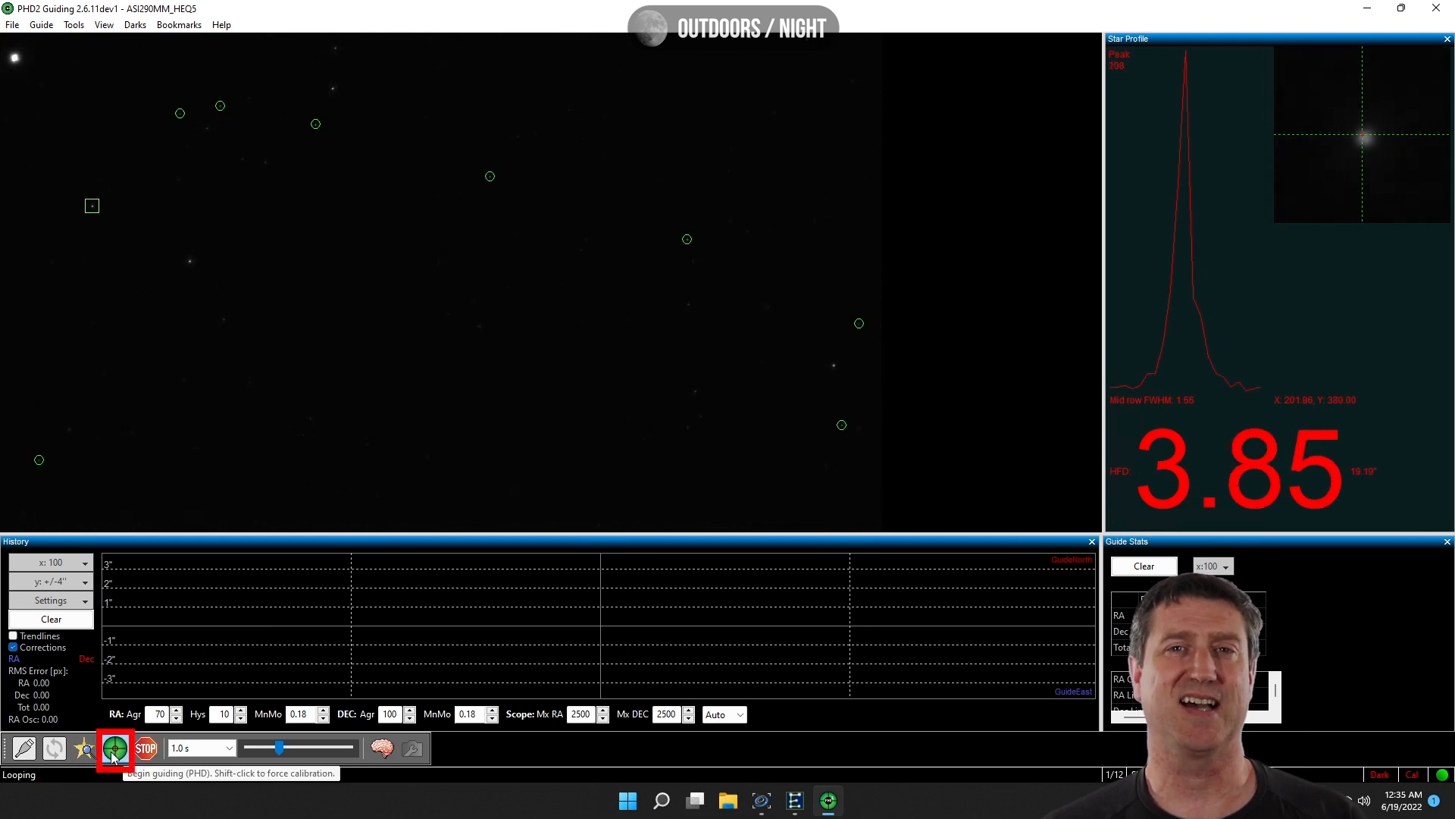
{"action": "left_click", "coordinate": [113, 750]}
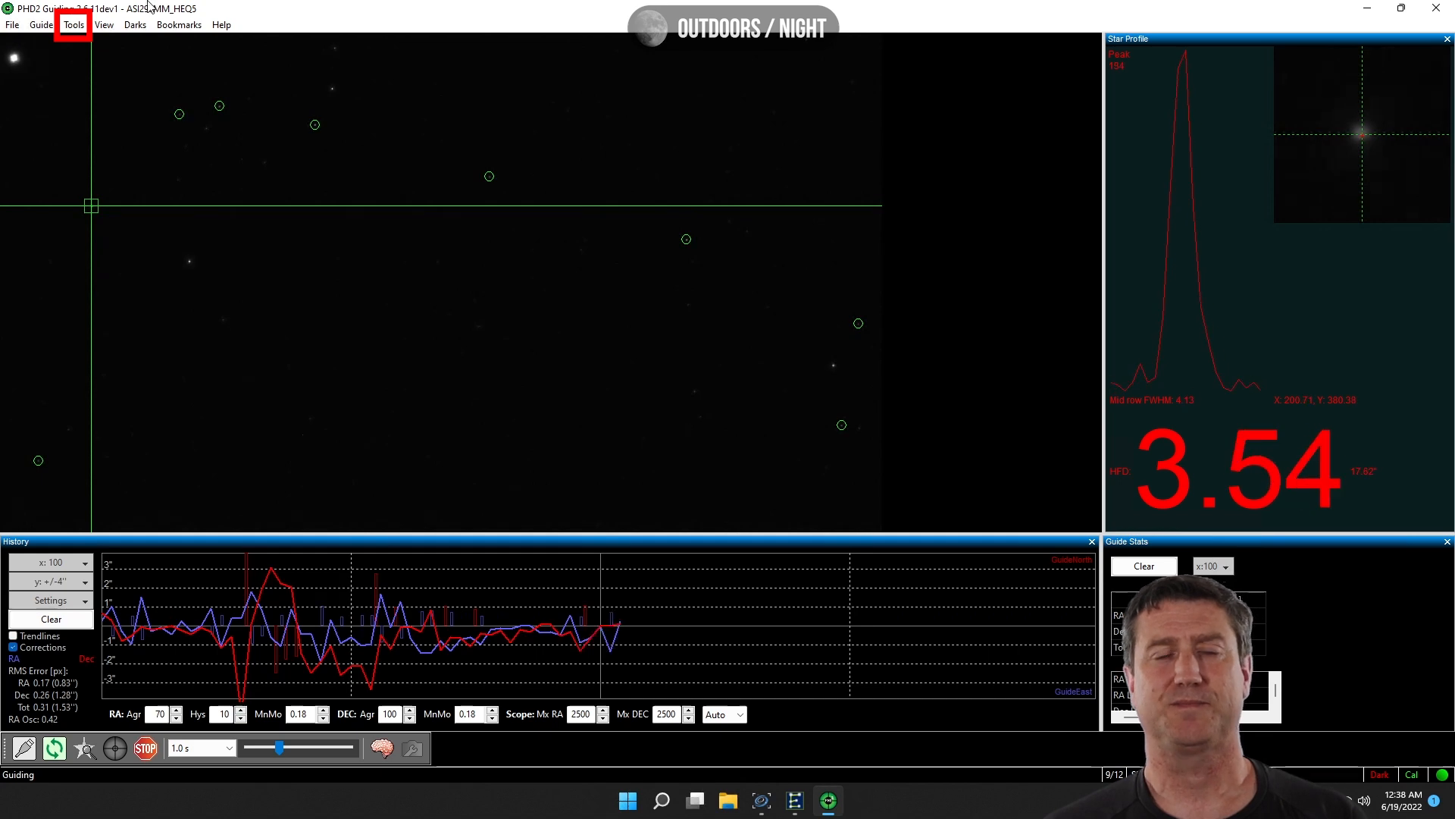
{"action": "left_click", "coordinate": [74, 24]}
Run the PHD2 Guiding Assistant, stop its measurement, and set guide exposures to 3.0 s.
{"action": "left_click", "coordinate": [140, 179]}
{"action": "left_click", "coordinate": [152, 191]}
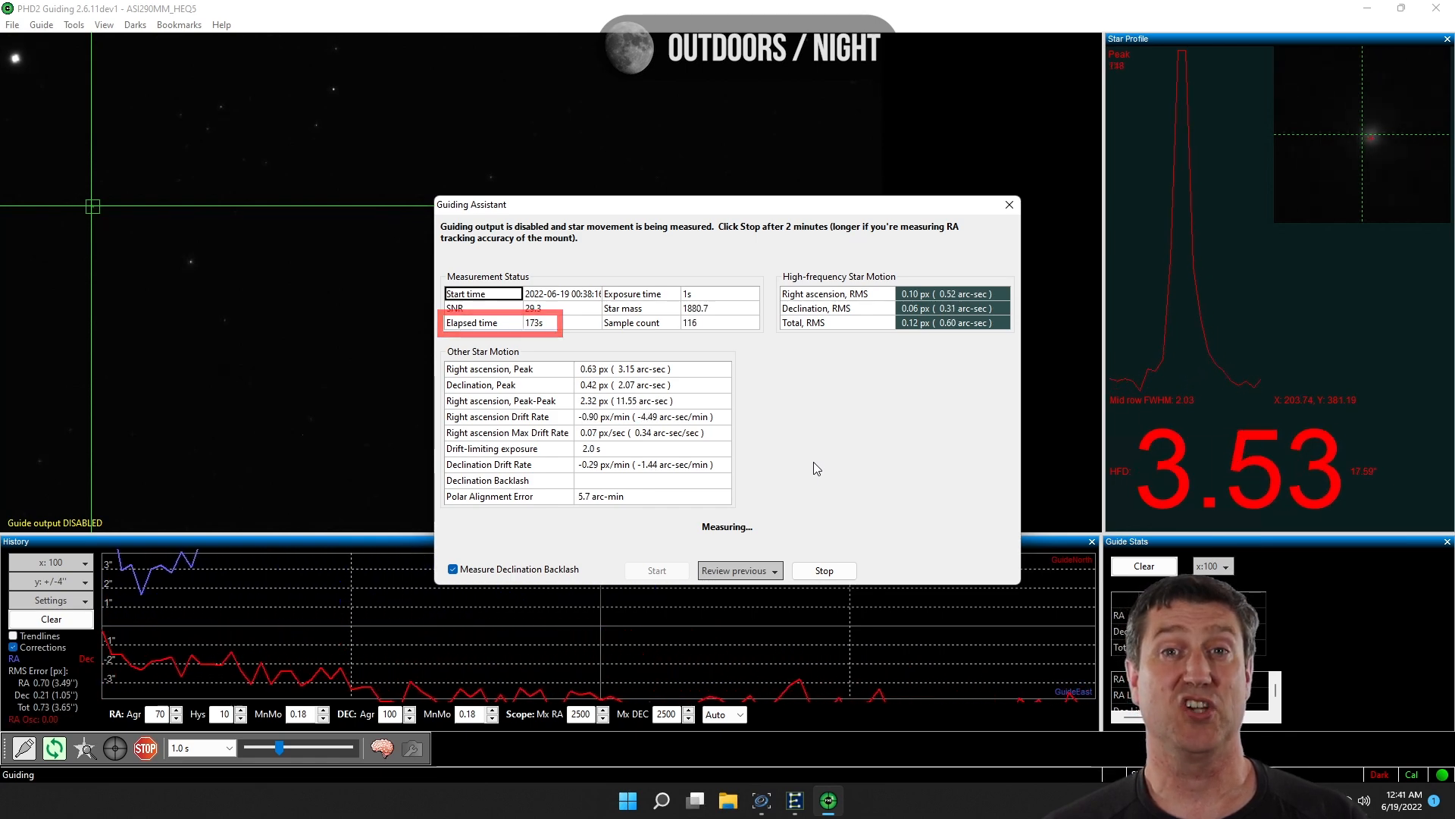
{"action": "left_click", "coordinate": [824, 571]}
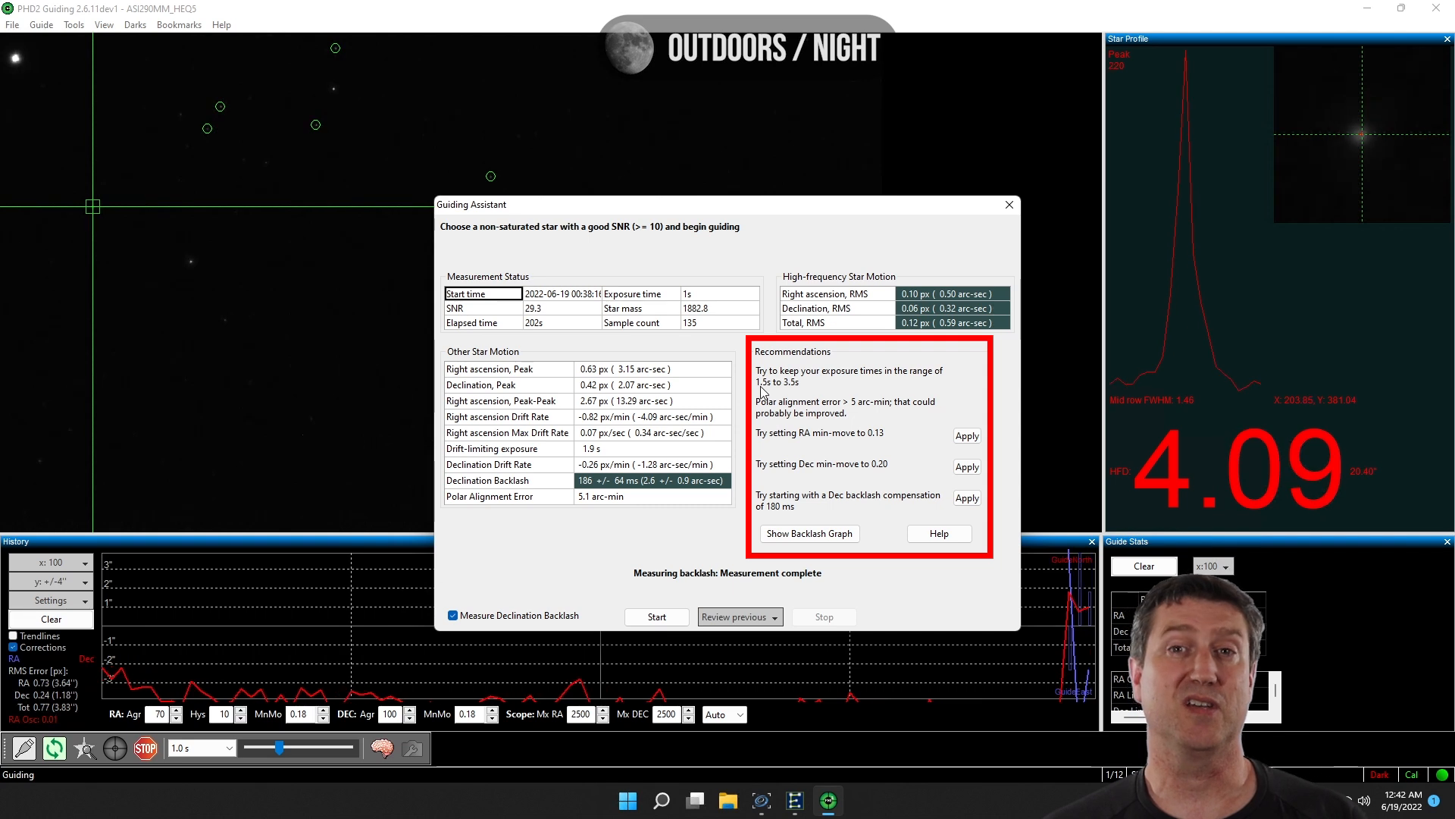
{"action": "left_click", "coordinate": [201, 748]}
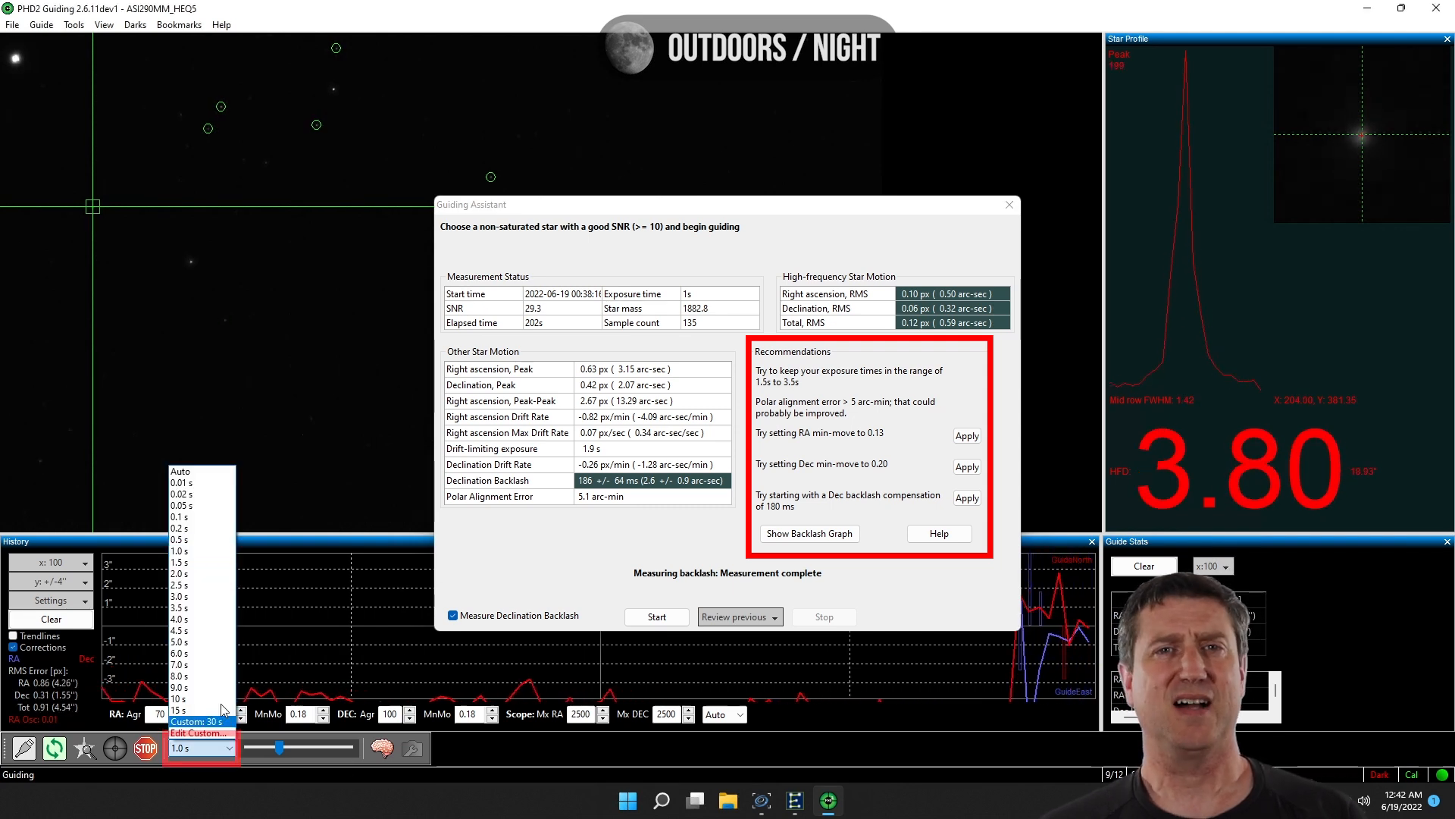
{"action": "left_click", "coordinate": [197, 601]}
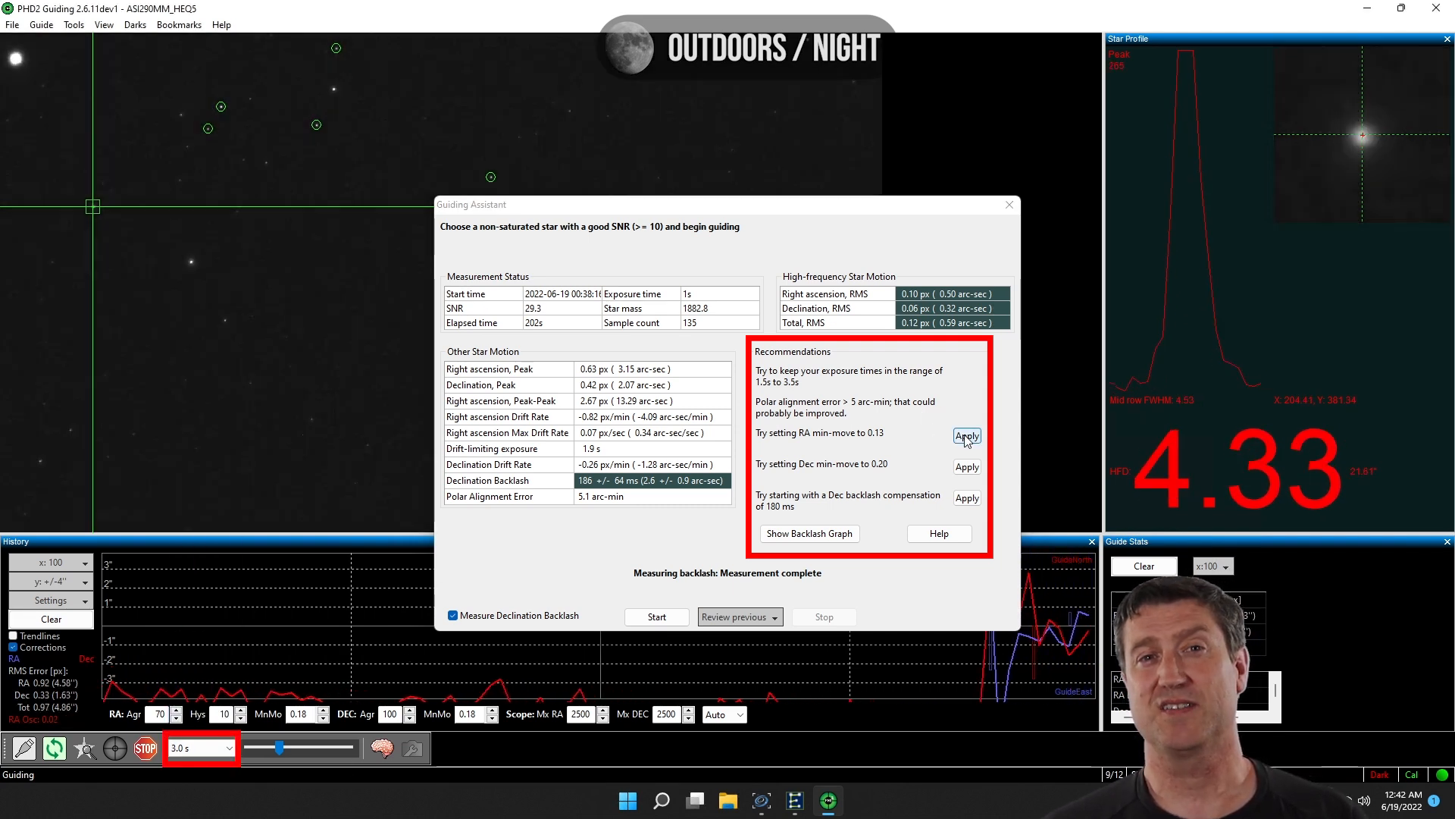
Apply RA min-move 0.13 and Dec min-move 0.20, review backlash, then clear stats and history.
{"action": "left_click", "coordinate": [967, 436]}
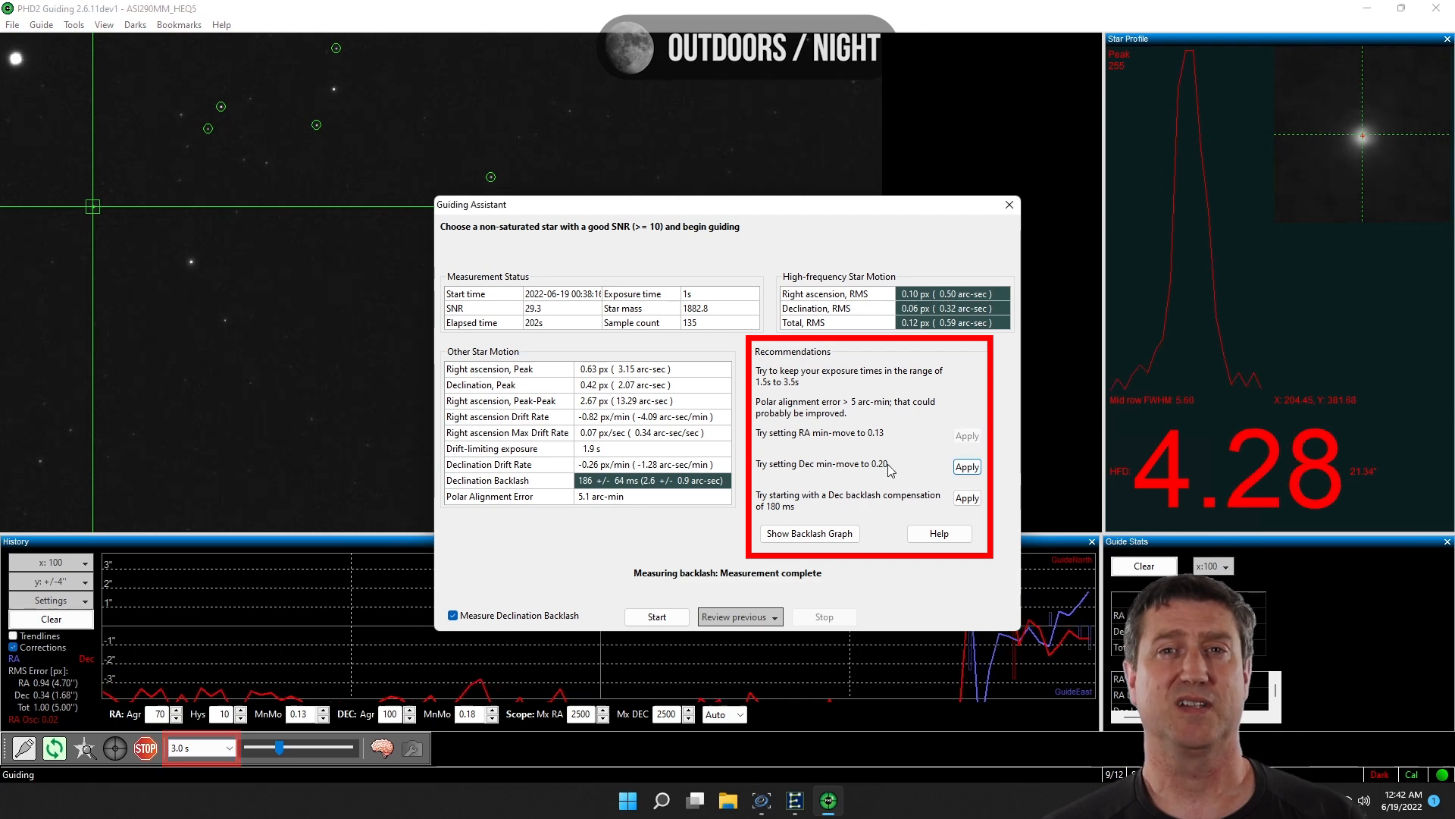
{"action": "left_click", "coordinate": [967, 467]}
{"action": "left_click", "coordinate": [967, 498]}
{"action": "left_click", "coordinate": [816, 534]}
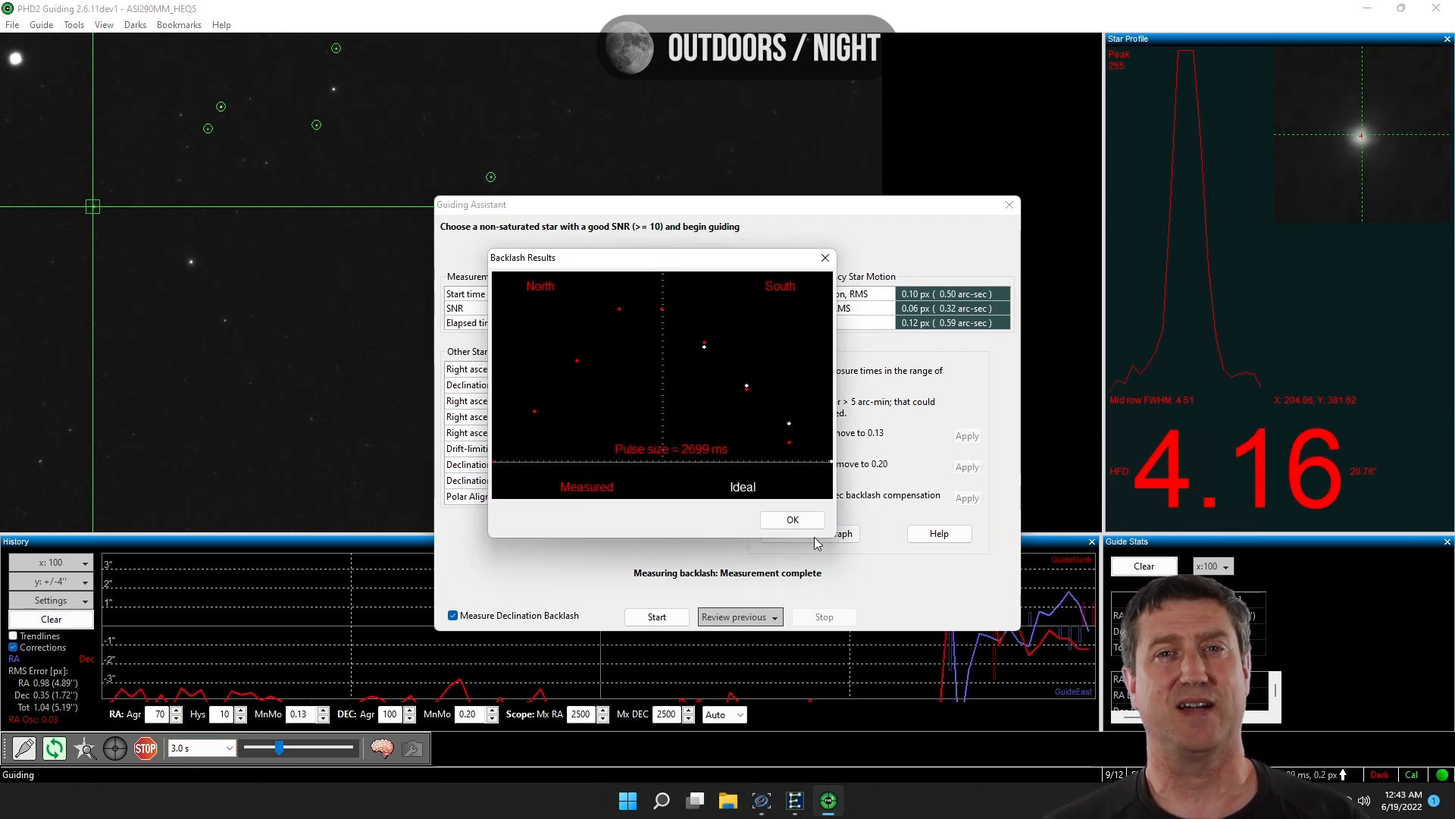
{"action": "left_click", "coordinate": [800, 518]}
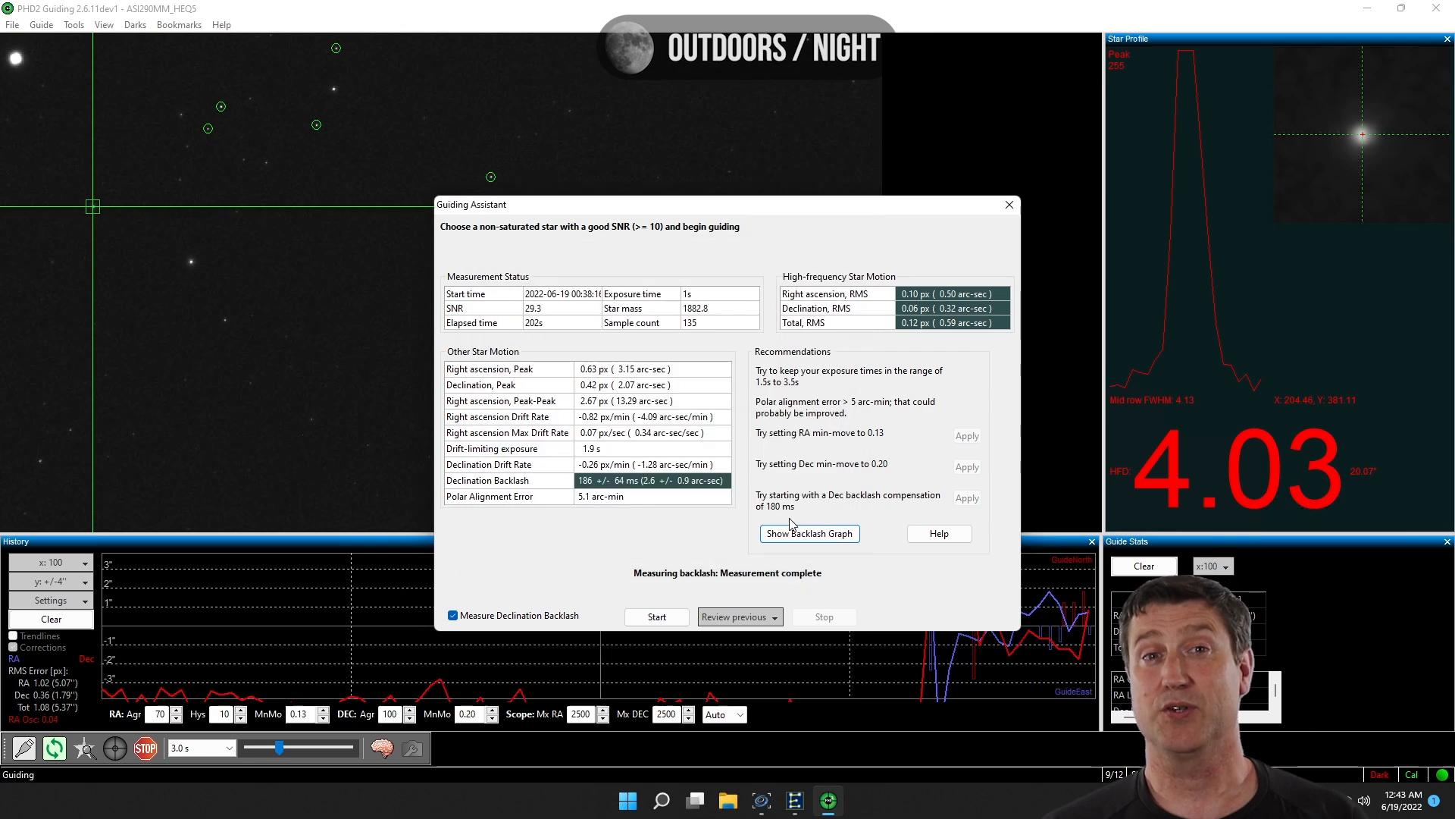
{"action": "left_click", "coordinate": [1009, 206]}
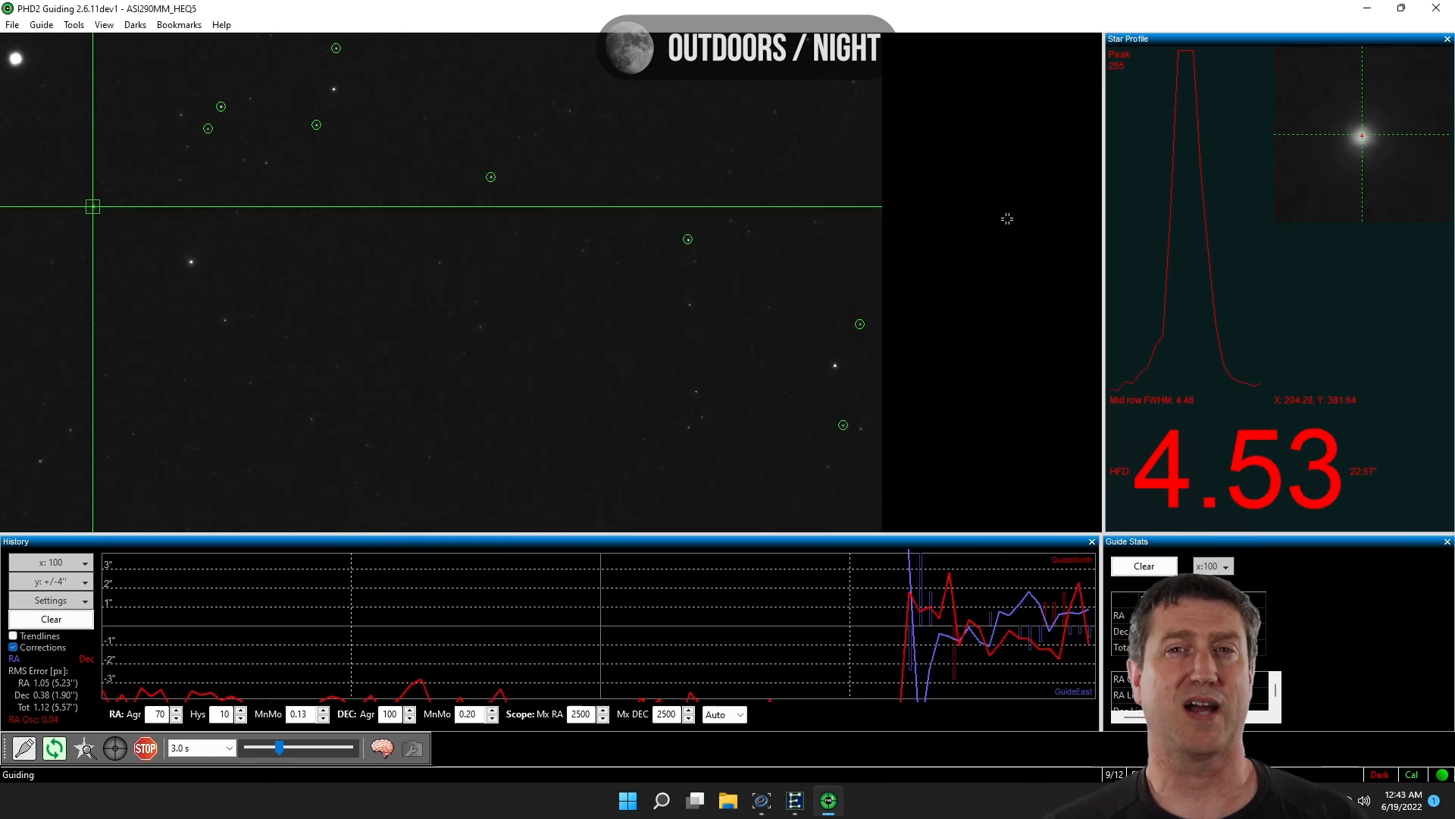
{"action": "left_click", "coordinate": [1143, 570]}
{"action": "left_click", "coordinate": [51, 618]}
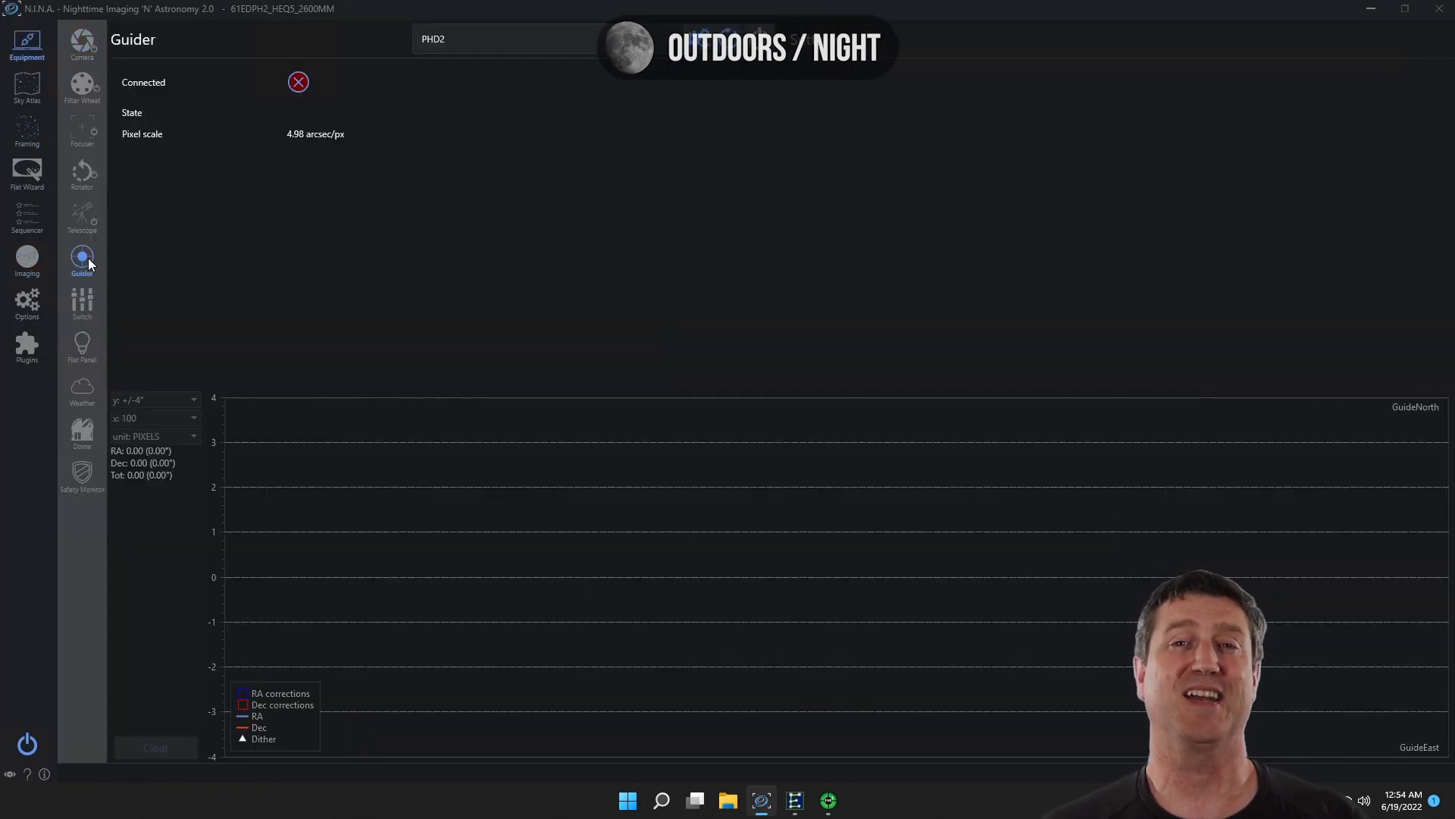
Expand the Sky Atlas object type filters and send M 51 to the framing assistant.
{"action": "left_click", "coordinate": [758, 36]}
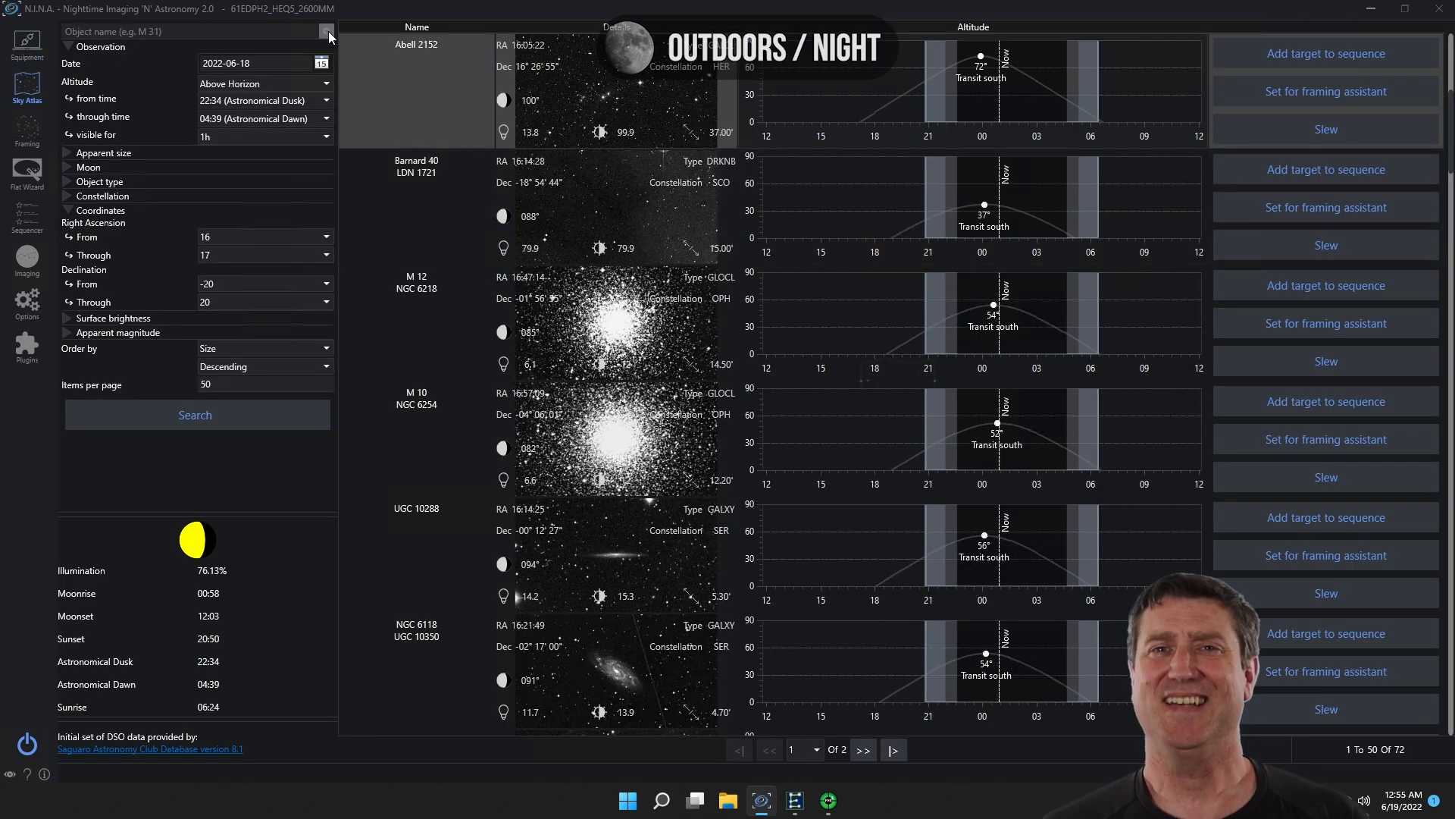
{"action": "left_click", "coordinate": [68, 182]}
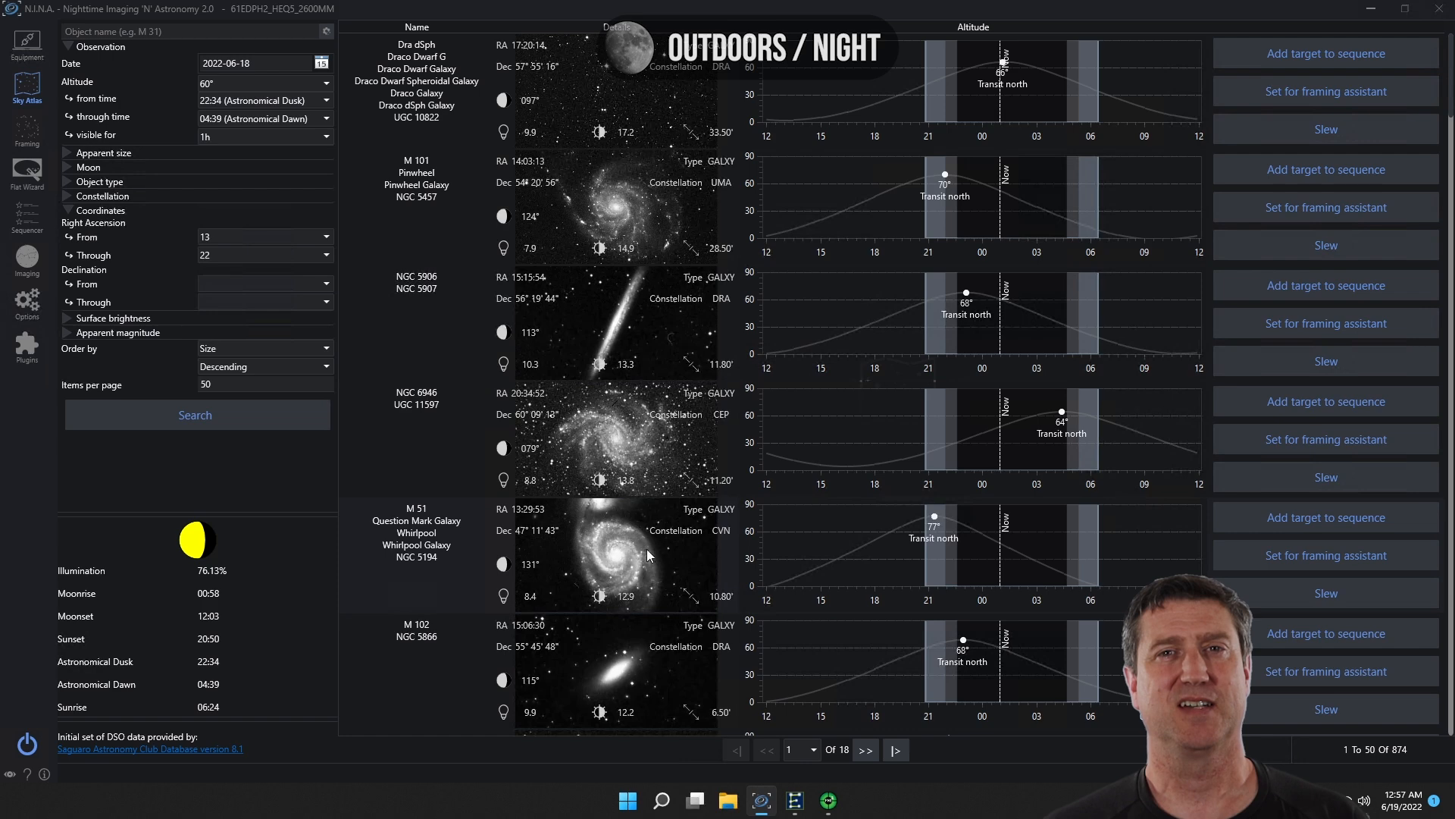
{"action": "left_click", "coordinate": [1228, 556]}
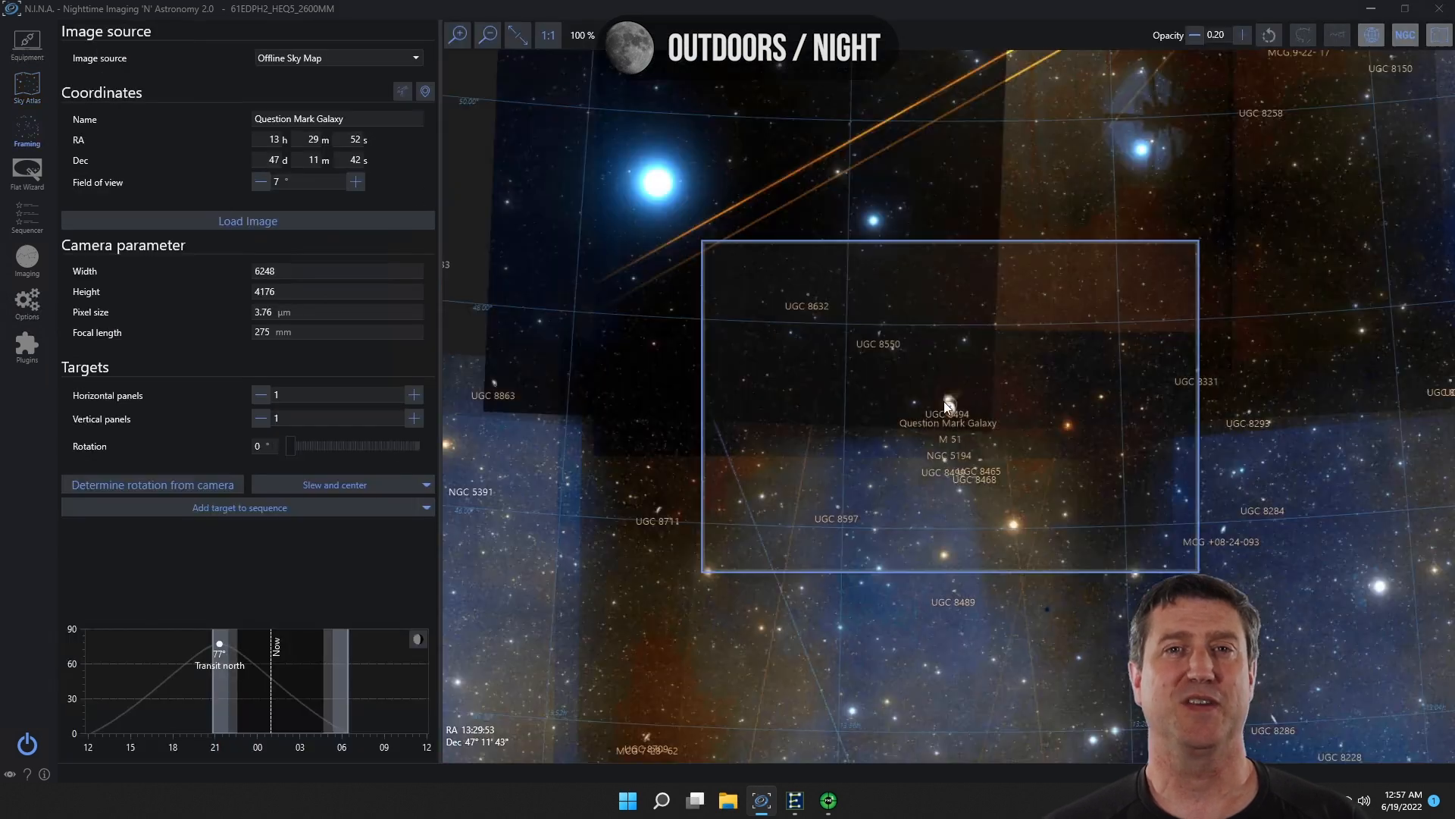
Rotate the framing to 304.53°, shift M51 near the top, and slew and center there.
{"action": "left_click", "coordinate": [153, 484]}
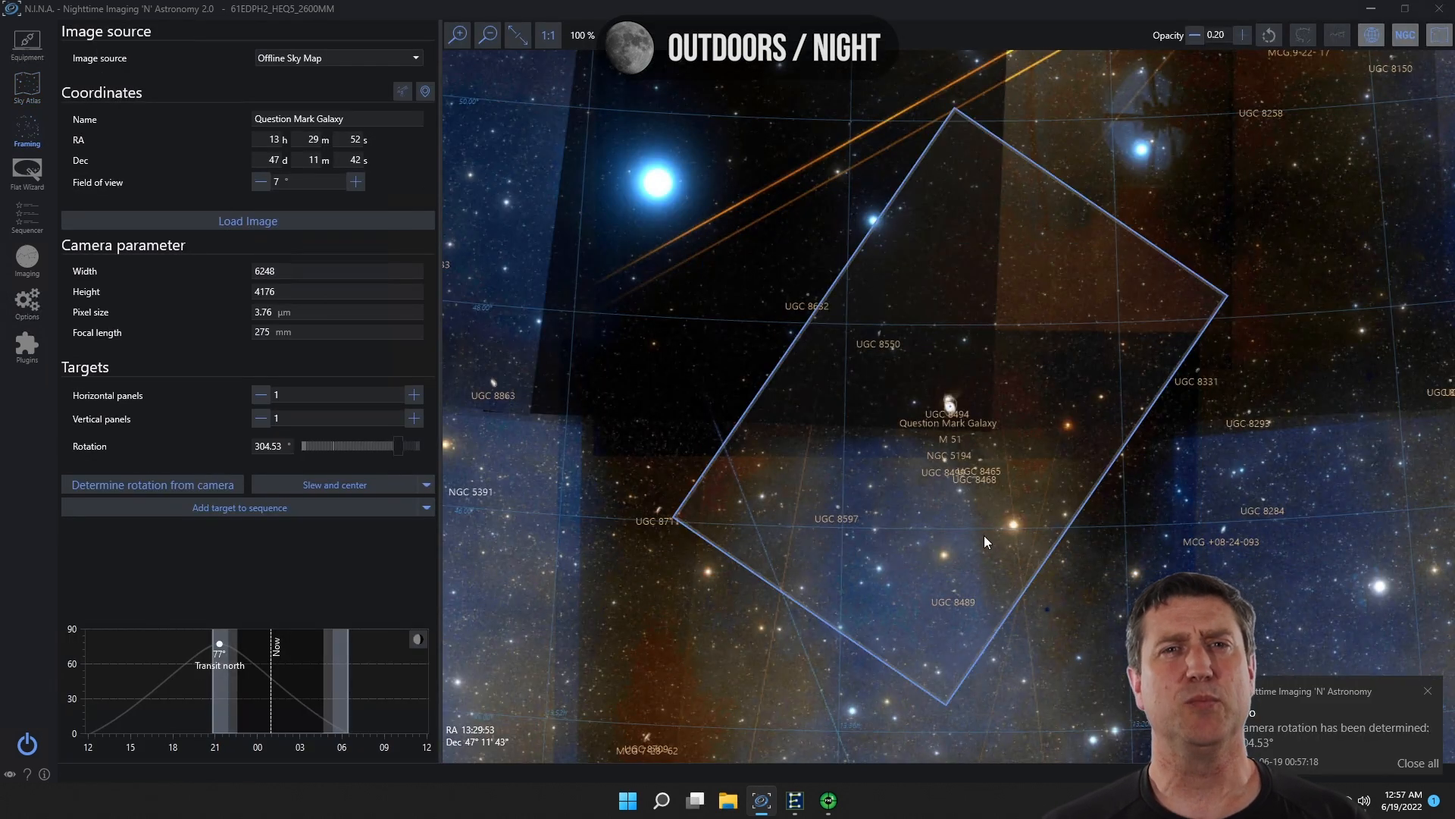
{"action": "left_click_drag", "start_coordinate": [927, 554], "coordinate": [989, 340]}
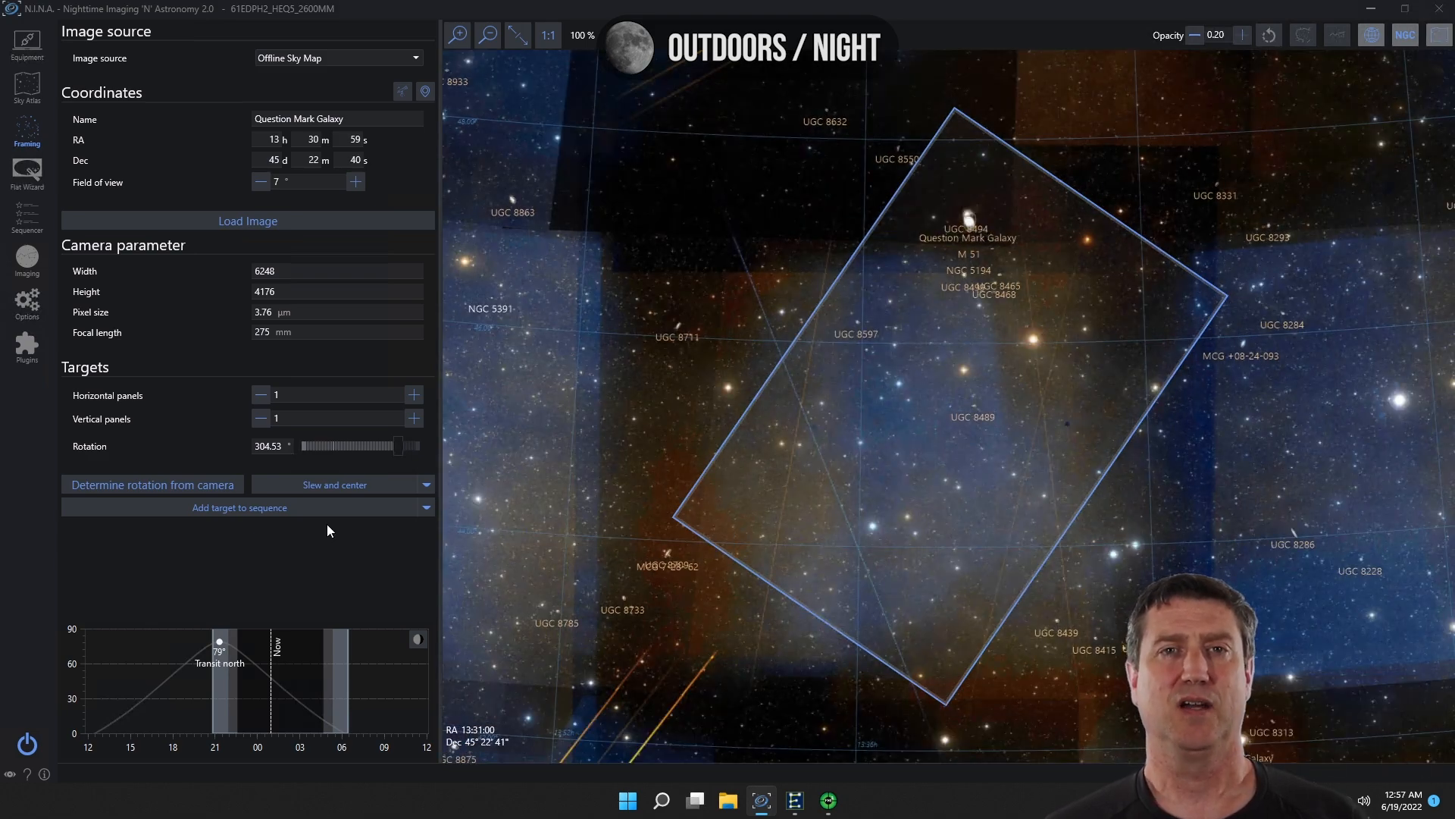
{"action": "left_click", "coordinate": [333, 485]}
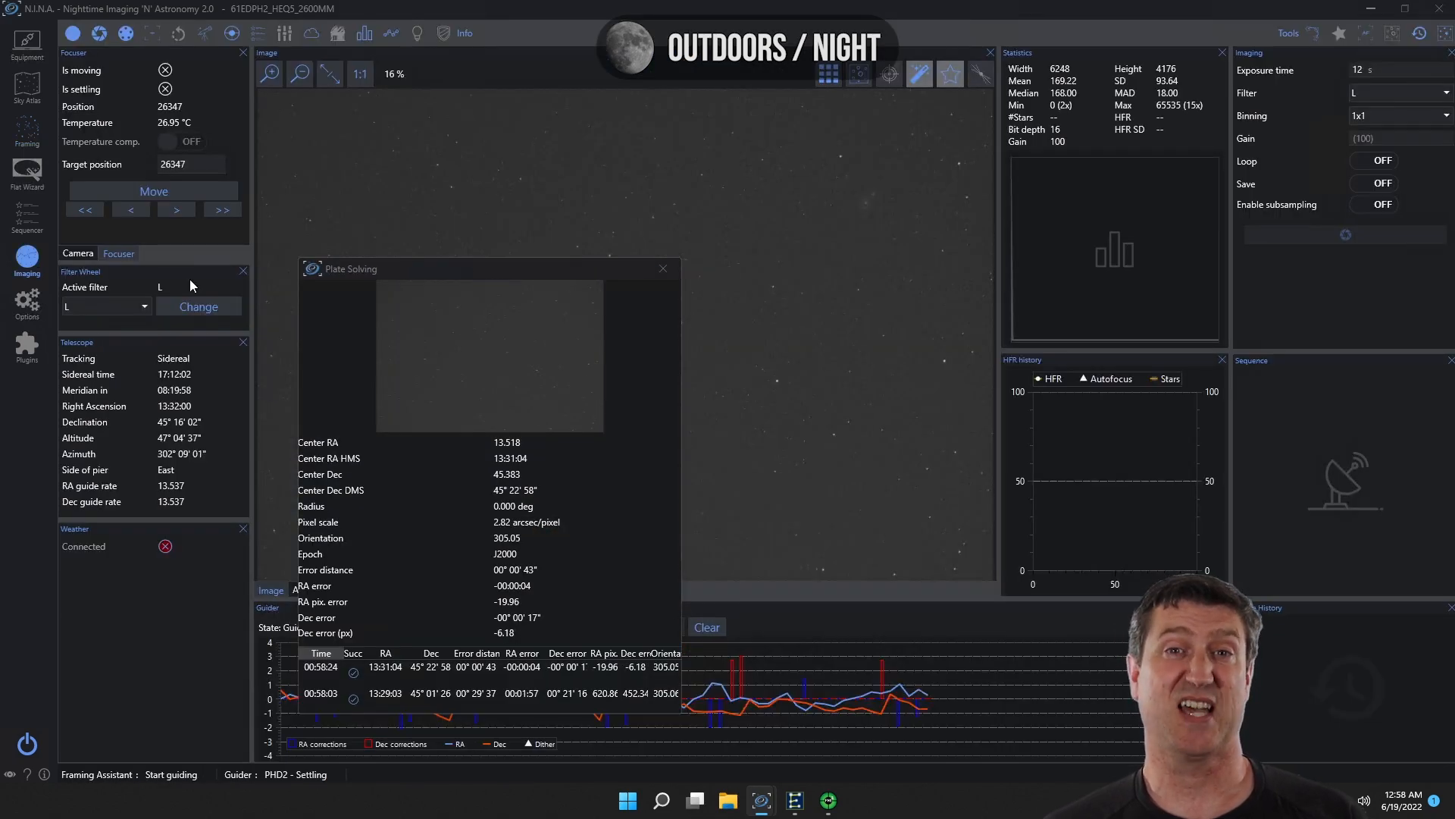
Set the exposure time to 120 s, take a single exposure, and zoom in on M51.
{"action": "scroll", "coordinate": [870, 207], "scroll_direction": "up", "scroll_amount": 3}
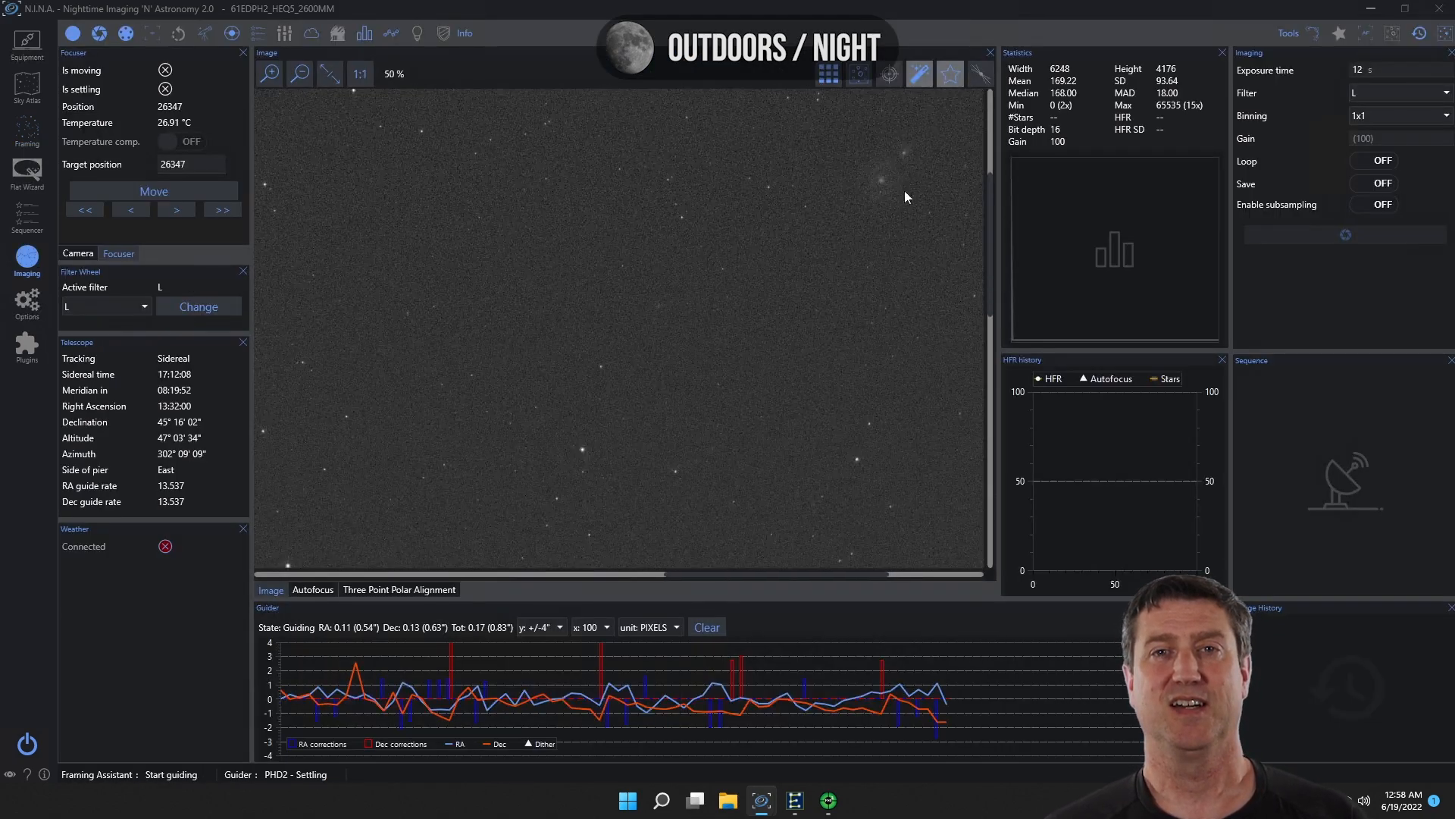
{"action": "scroll", "coordinate": [904, 189], "scroll_direction": "down", "scroll_amount": 5}
{"action": "left_click_drag", "start_coordinate": [1365, 71], "coordinate": [1294, 75]}
{"action": "type", "text": "120"}
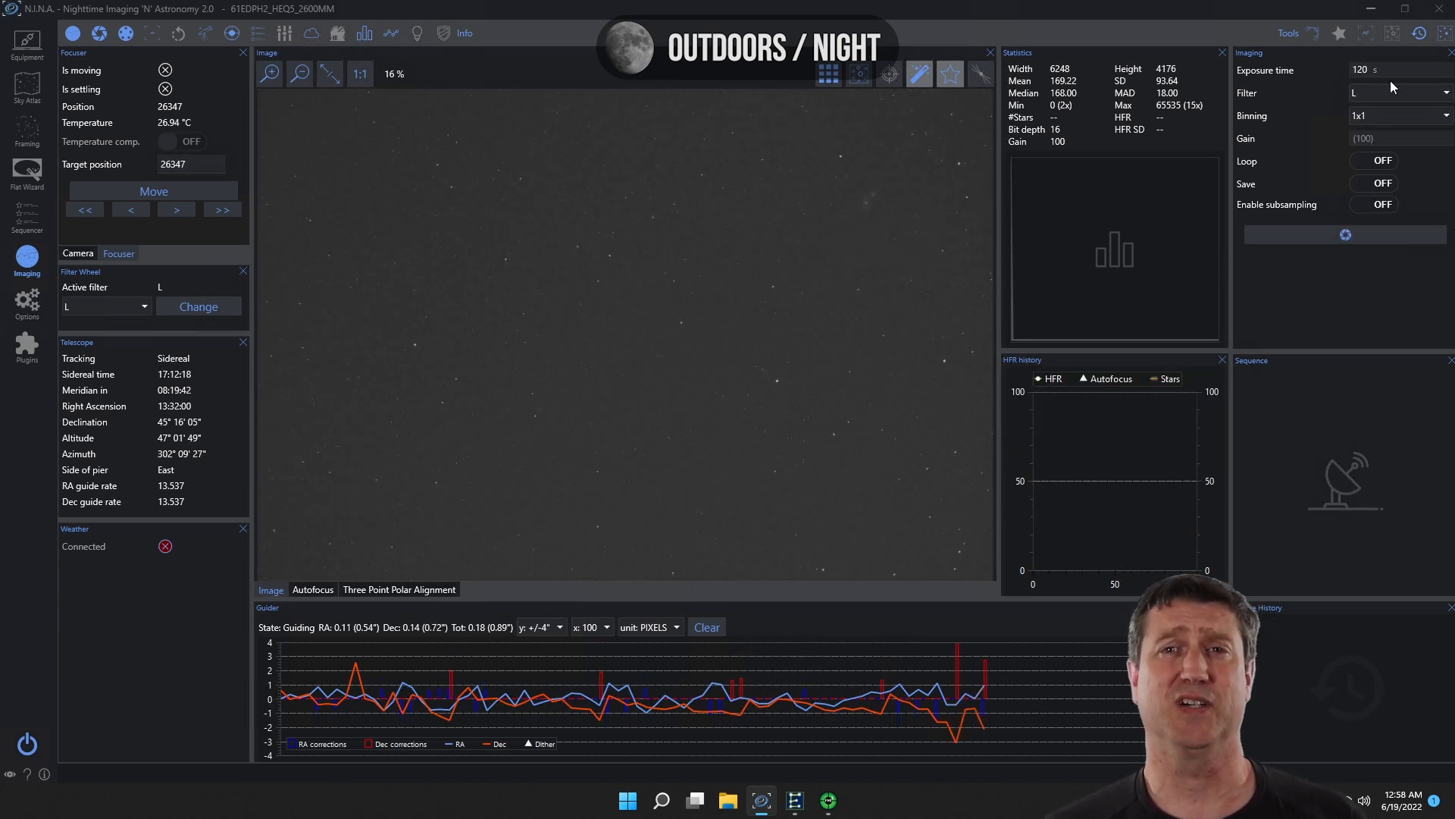
{"action": "left_click", "coordinate": [1355, 234]}
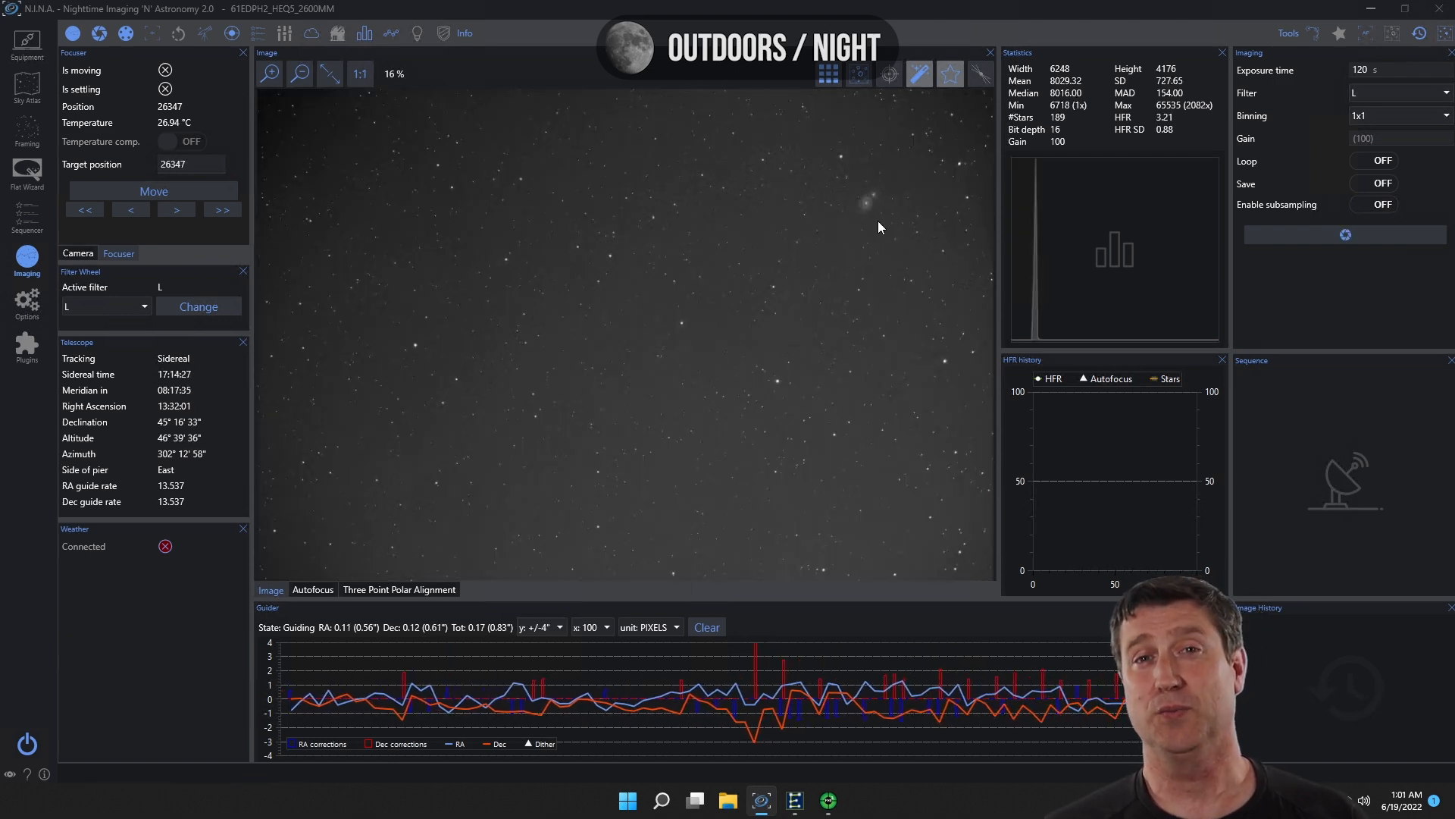
{"action": "scroll", "coordinate": [871, 207], "scroll_direction": "up", "scroll_amount": 5}
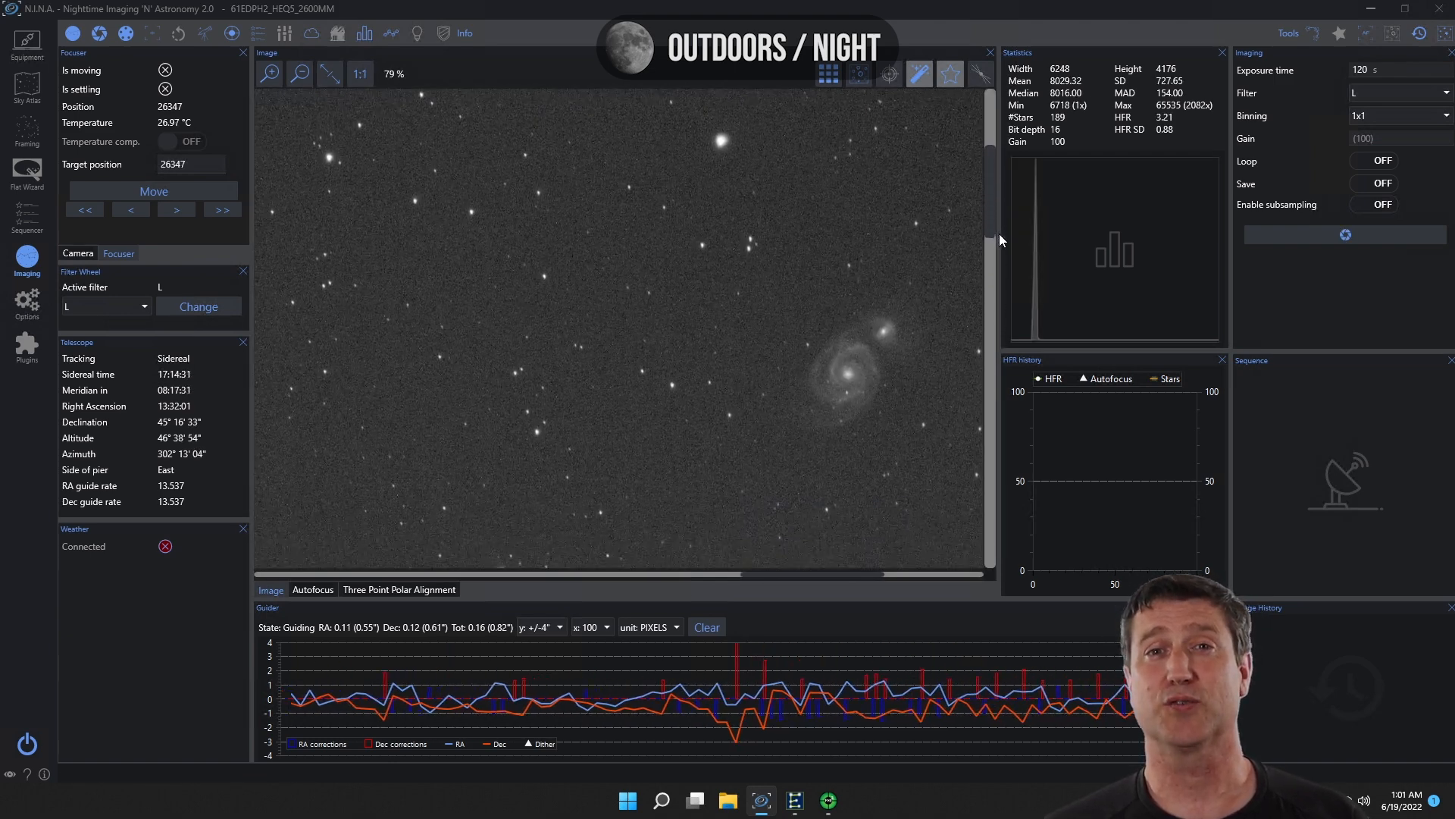